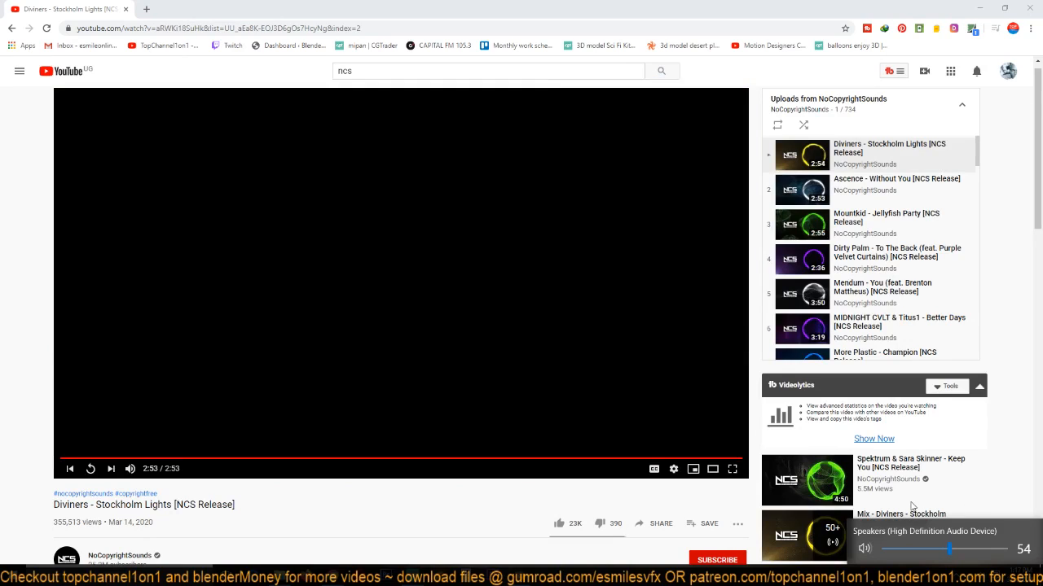
# Lower the speaker volume to 48 and switch from the browser to Blender.
pyautogui.scroll(-2, 497, 504)
pyautogui.press('XF86AudioLowerVolume')
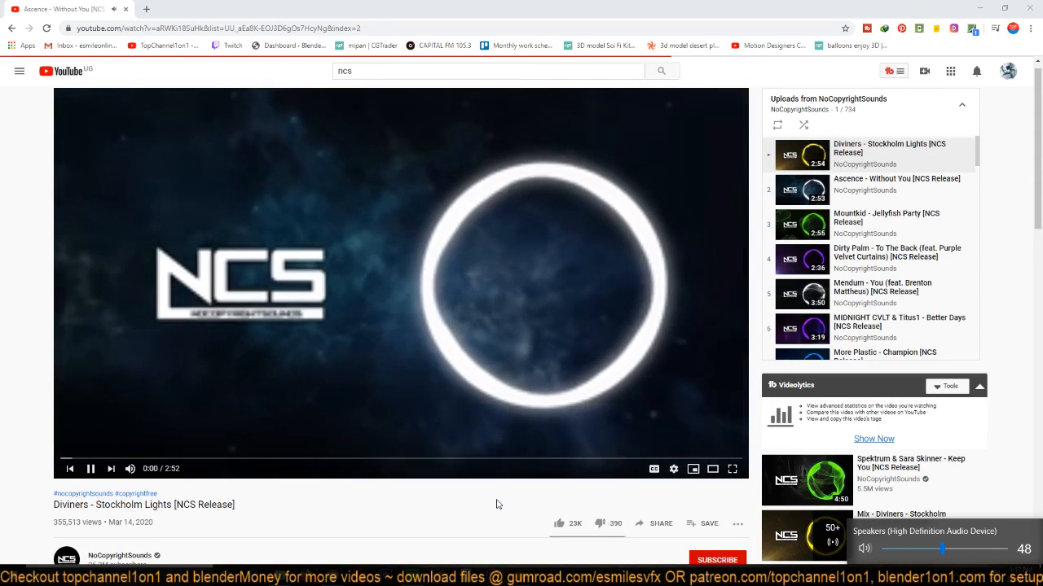
pyautogui.click(970, 12)
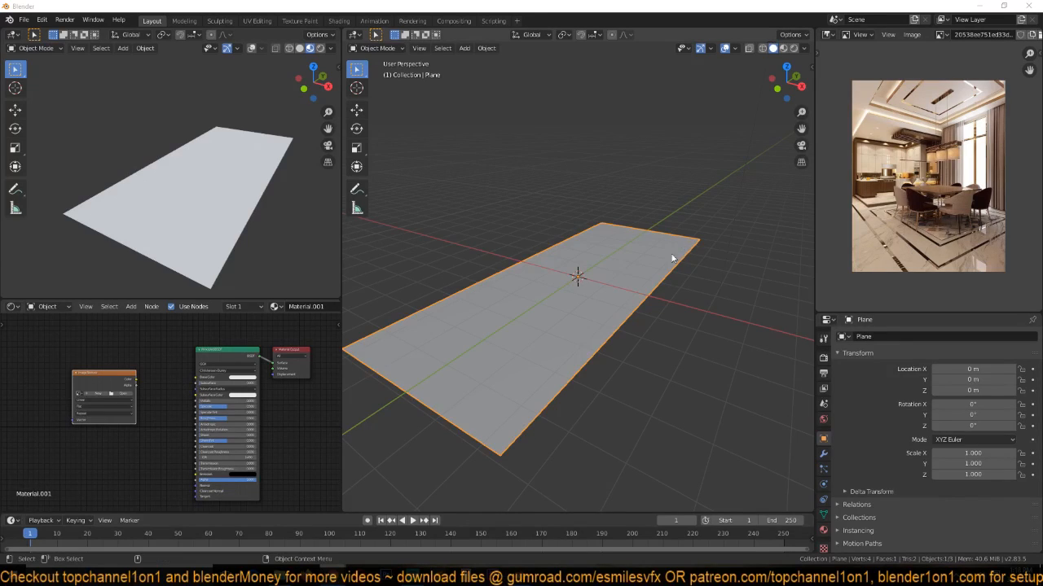
# Widen the reference image area so the whole dining room picture fits.
pyautogui.scroll(3, 872, 198)
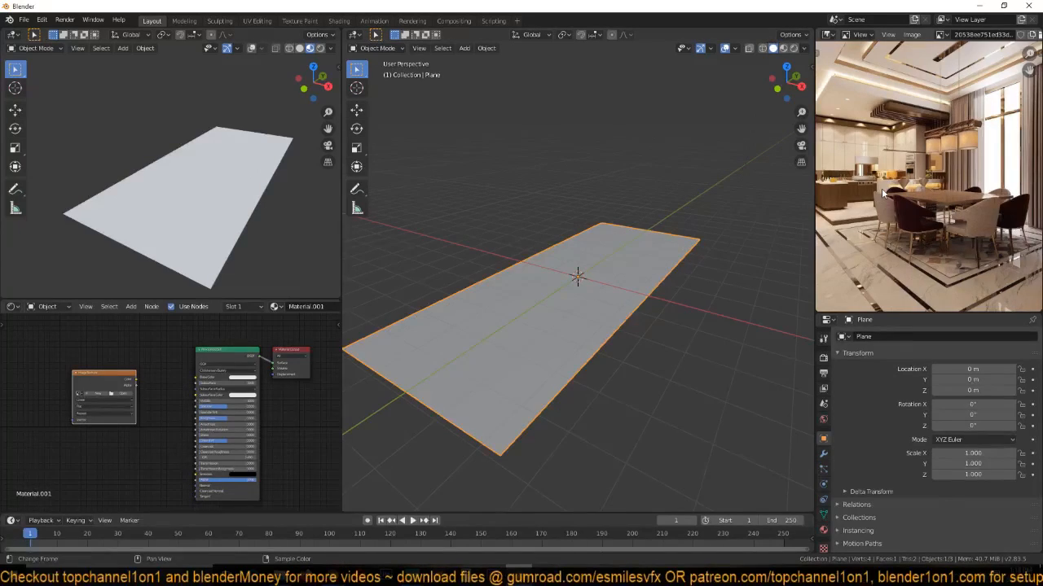
pyautogui.moveTo(814, 189); pyautogui.dragTo(757, 207)
pyautogui.scroll(-1, 847, 200)
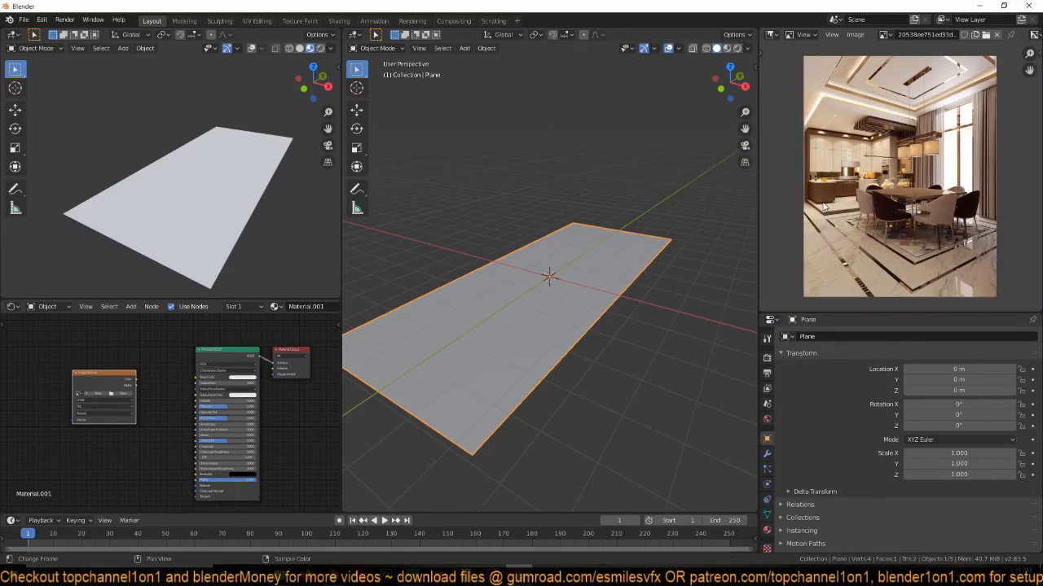
# Delete the existing plane from the scene.
pyautogui.click(668, 266)
pyautogui.click(634, 275)
pyautogui.press('Delete')
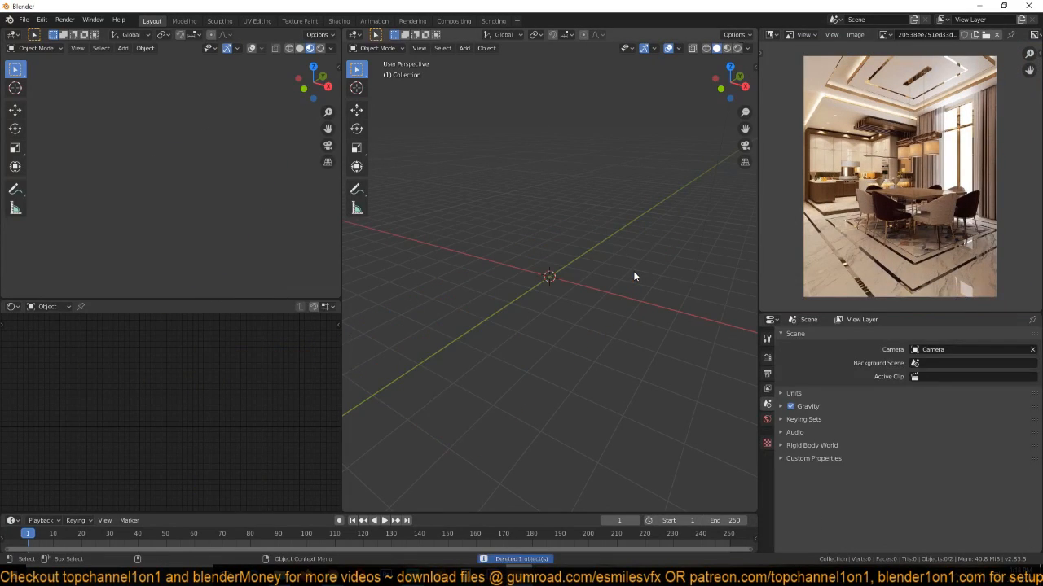
pyautogui.scroll(3, 851, 218)
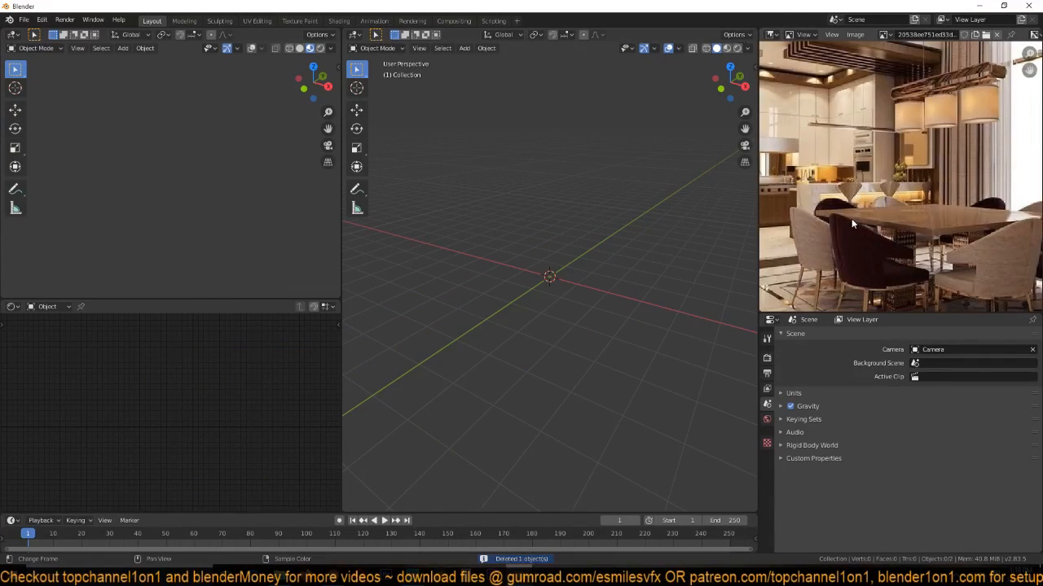
pyautogui.scroll(-3, 851, 219)
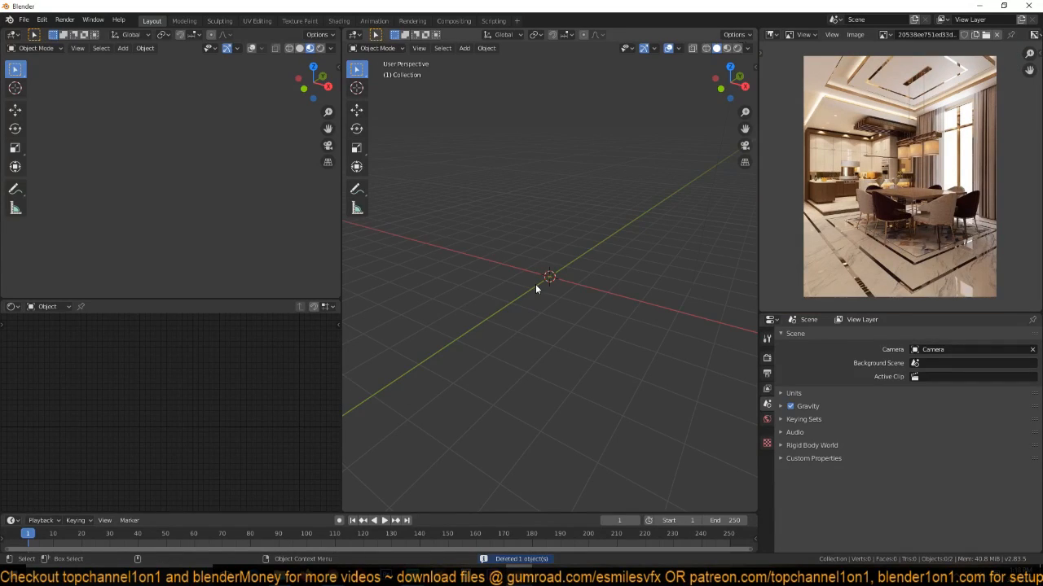
pyautogui.scroll(1, 869, 236)
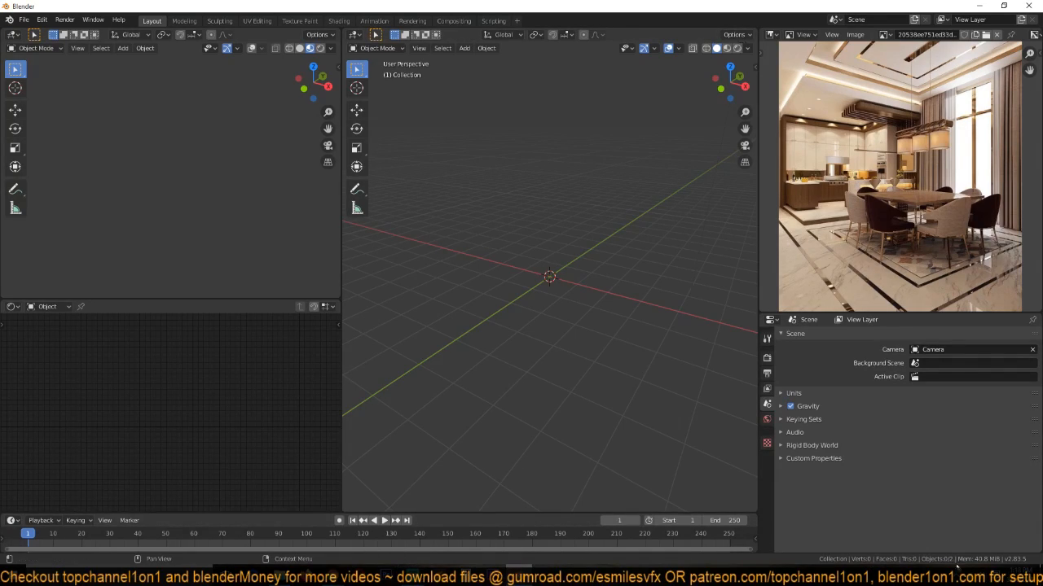
# Lower the speaker volume to 20.
pyautogui.press('XF86AudioLowerVolume')
pyautogui.press('XF86AudioLowerVolume')
pyautogui.press('XF86AudioLowerVolume')
pyautogui.press('XF86AudioLowerVolume')
pyautogui.press('XF86AudioLowerVolume')
pyautogui.press('XF86AudioLowerVolume')
pyautogui.press('XF86AudioLowerVolume')
pyautogui.press('XF86AudioLowerVolume')
pyautogui.press('XF86AudioLowerVolume')
pyautogui.press('XF86AudioLowerVolume')
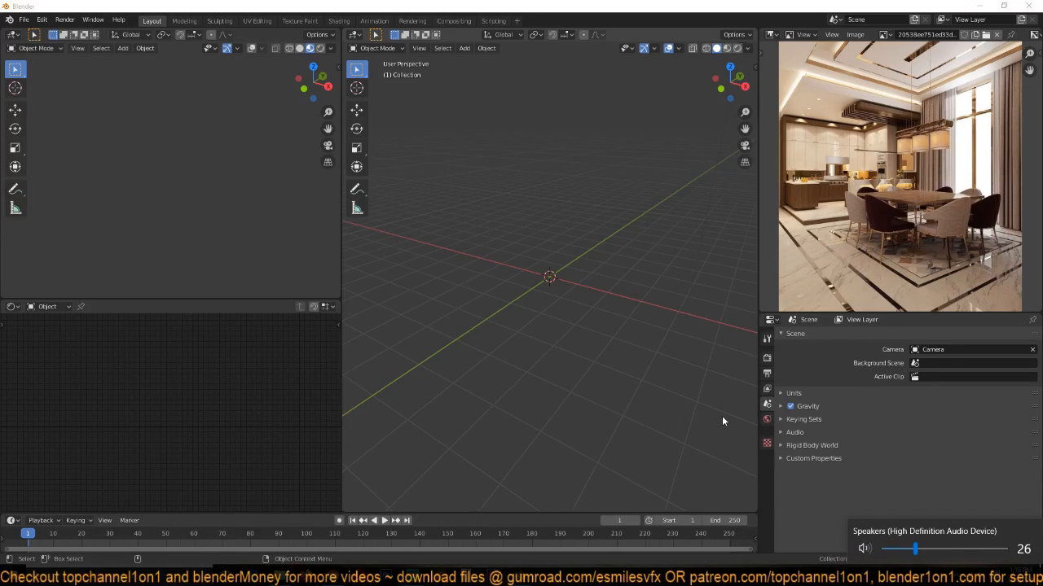
pyautogui.press('XF86AudioLowerVolume')
pyautogui.press('XF86AudioLowerVolume')
pyautogui.press('XF86AudioLowerVolume')
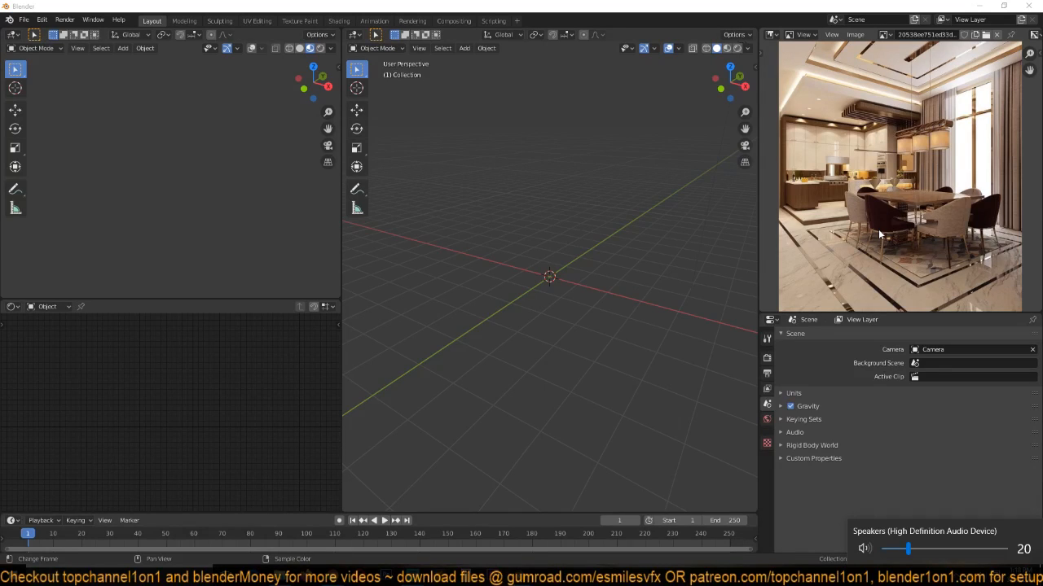
pyautogui.moveTo(614, 261); pyautogui.dragTo(627, 248, button='middle')
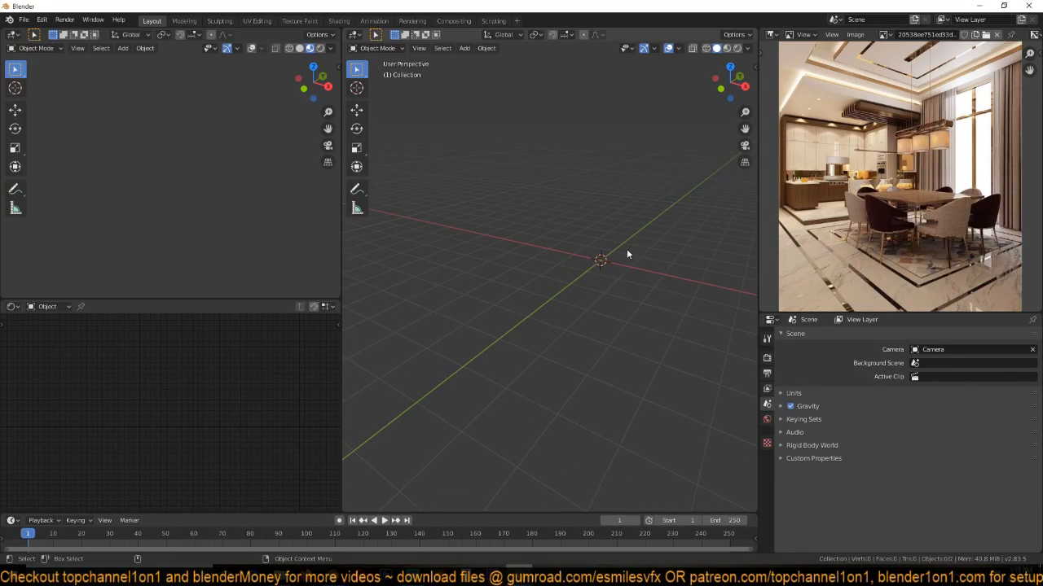
pyautogui.scroll(2, 925, 146)
pyautogui.scroll(-2, 924, 146)
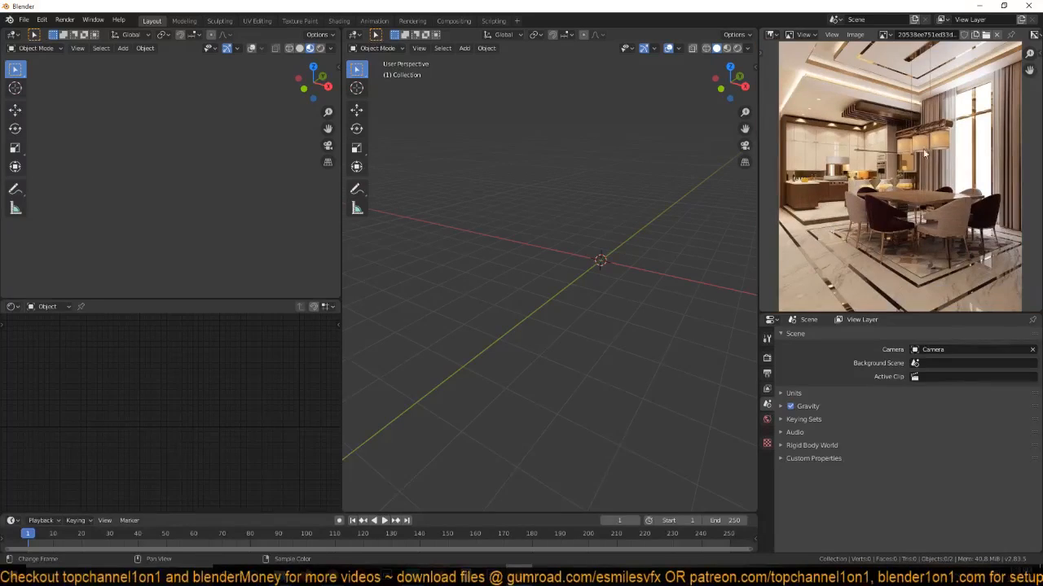
pyautogui.moveTo(660, 243); pyautogui.dragTo(682, 254, button='middle')
pyautogui.scroll(2, 843, 209)
pyautogui.scroll(-3, 932, 166)
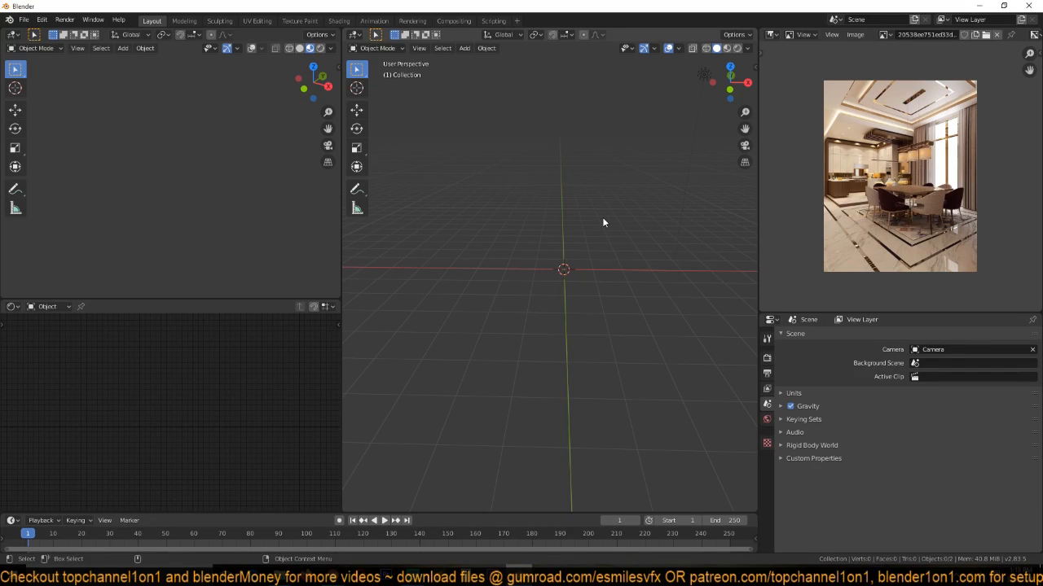
# Add a mesh plane at the origin in front view and scale it uniformly to about 2.8.
pyautogui.press('KP_0')
pyautogui.press('KP_1')
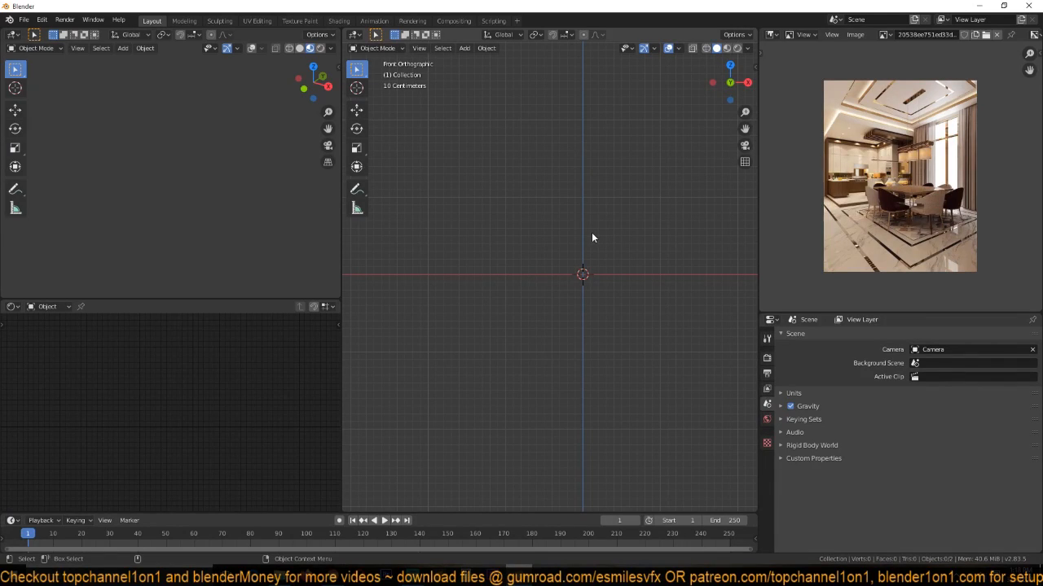
pyautogui.hotkey('shift', 'a')
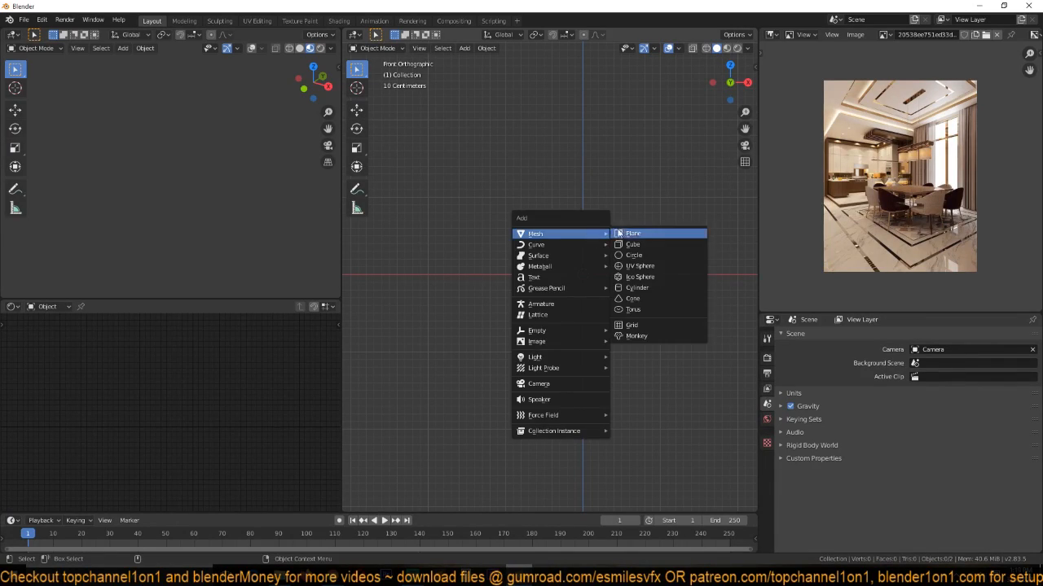
pyautogui.click(661, 233)
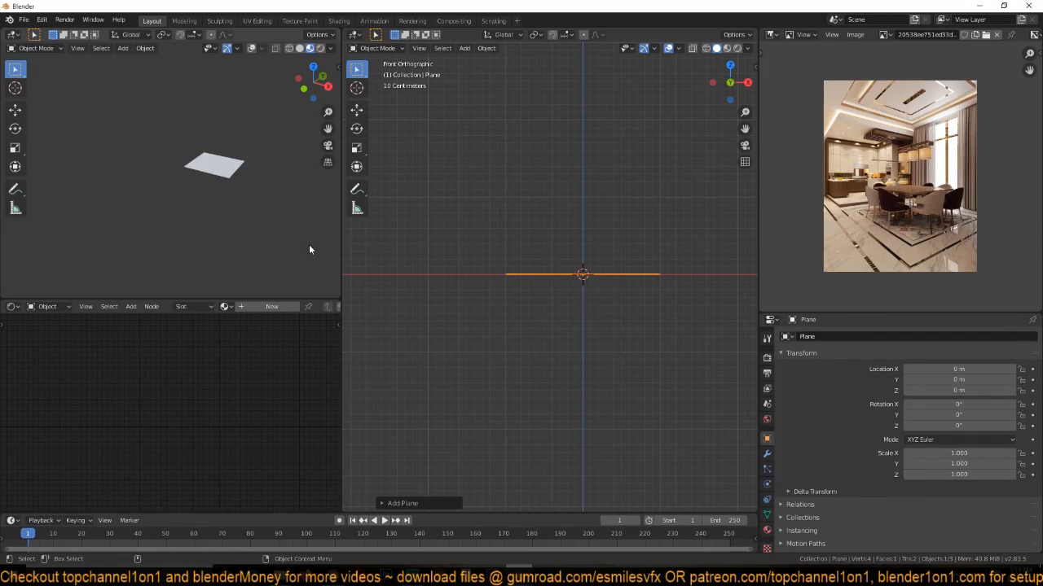
pyautogui.press('s')
pyautogui.click(248, 187)
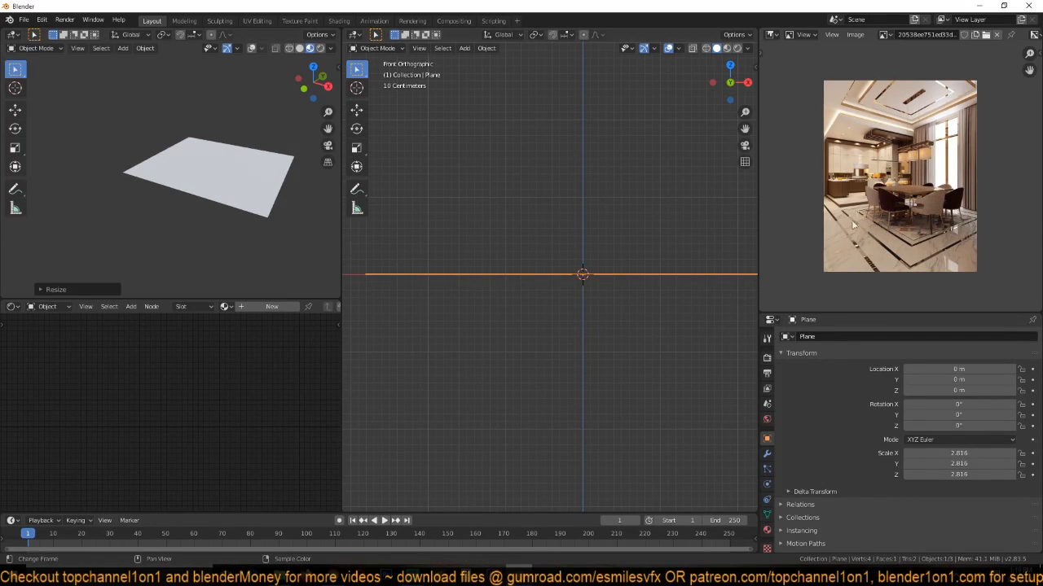
# Stretch the plane along the Y axis to a scale of about 4.8 for the room floor.
pyautogui.scroll(4, 874, 210)
pyautogui.scroll(-2, 874, 210)
pyautogui.moveTo(529, 316); pyautogui.dragTo(598, 325, button='middle')
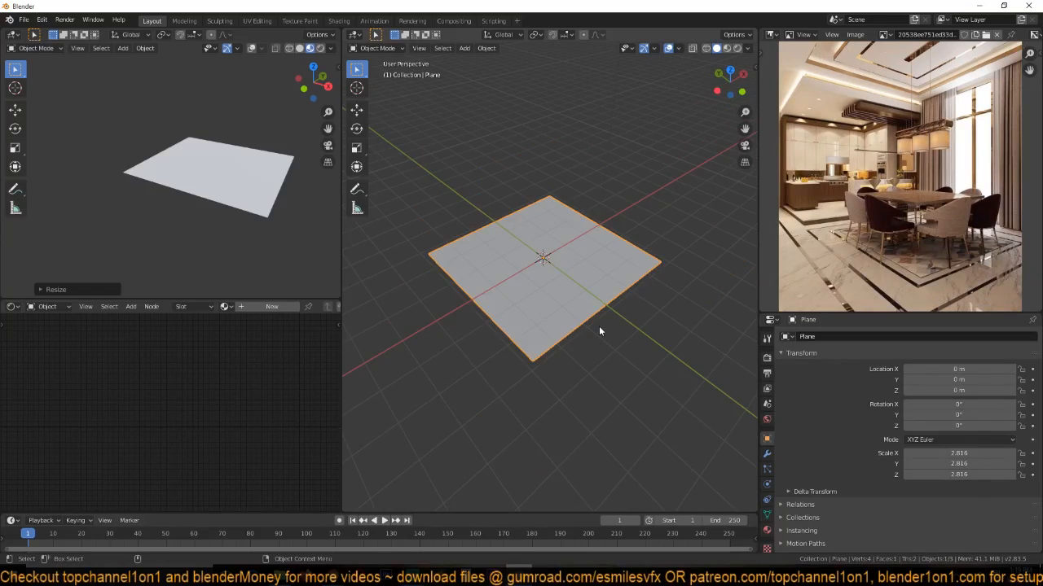
pyautogui.press('s')
pyautogui.press('x')
pyautogui.press('y')
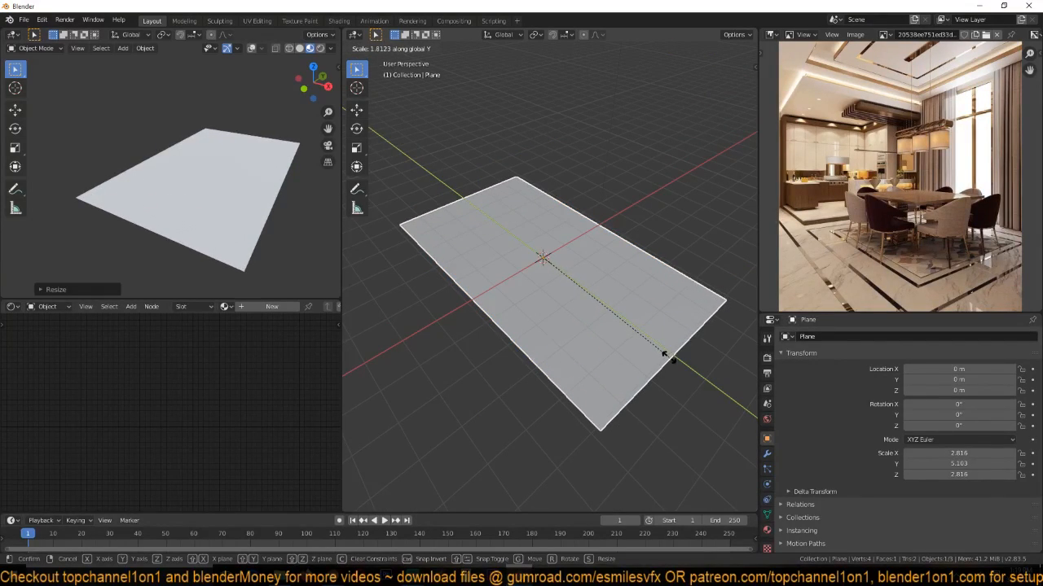
pyautogui.click(660, 353)
# Raise the floor plane about 0.02 m along the Z axis.
pyautogui.press('g')
pyautogui.press('z')
pyautogui.click(629, 309)
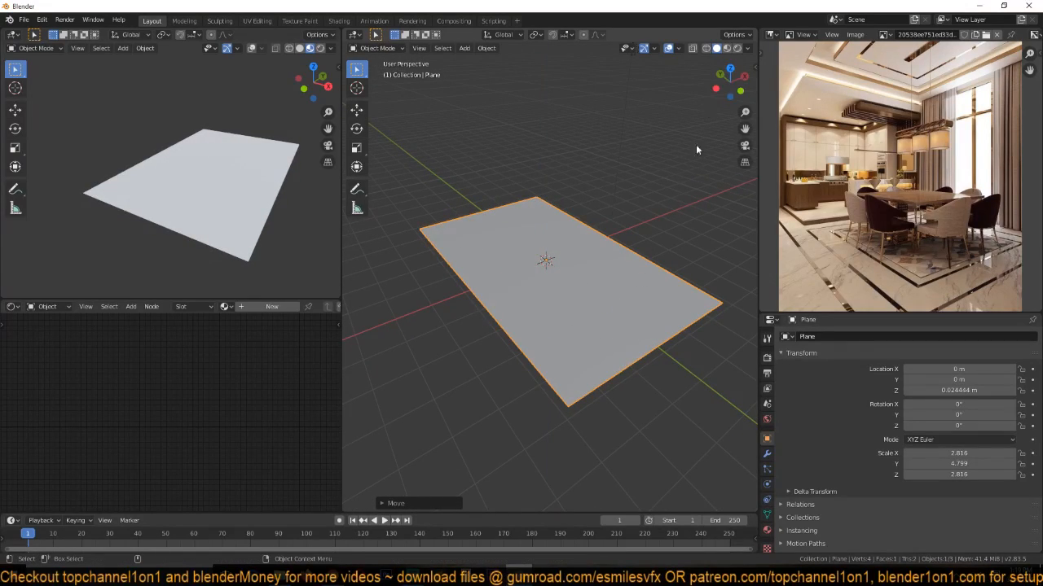
# Set the main viewport's solid shading color to Random.
pyautogui.click(746, 48)
pyautogui.click(741, 198)
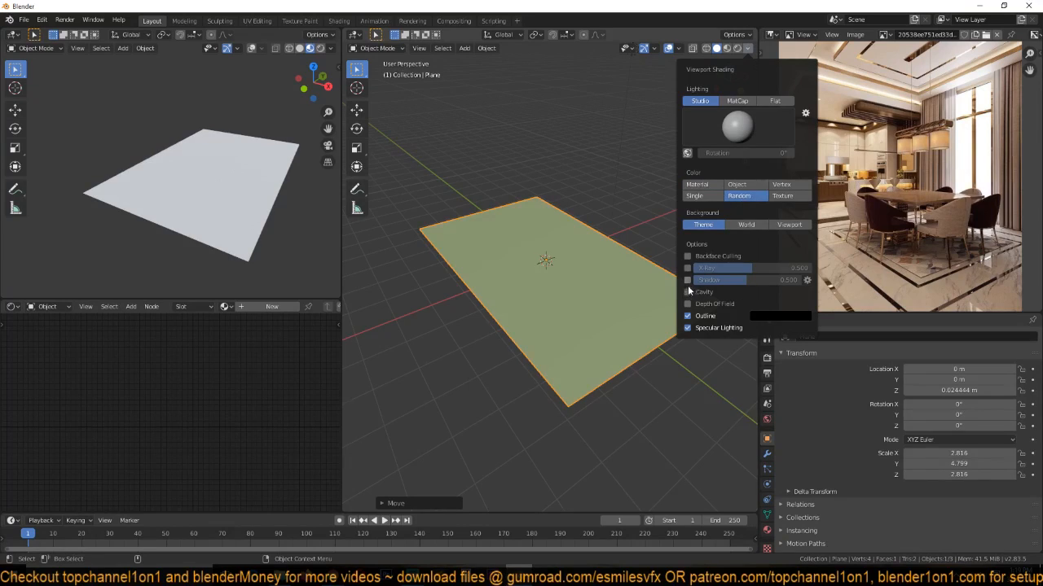
pyautogui.moveTo(604, 348); pyautogui.dragTo(570, 336, button='middle')
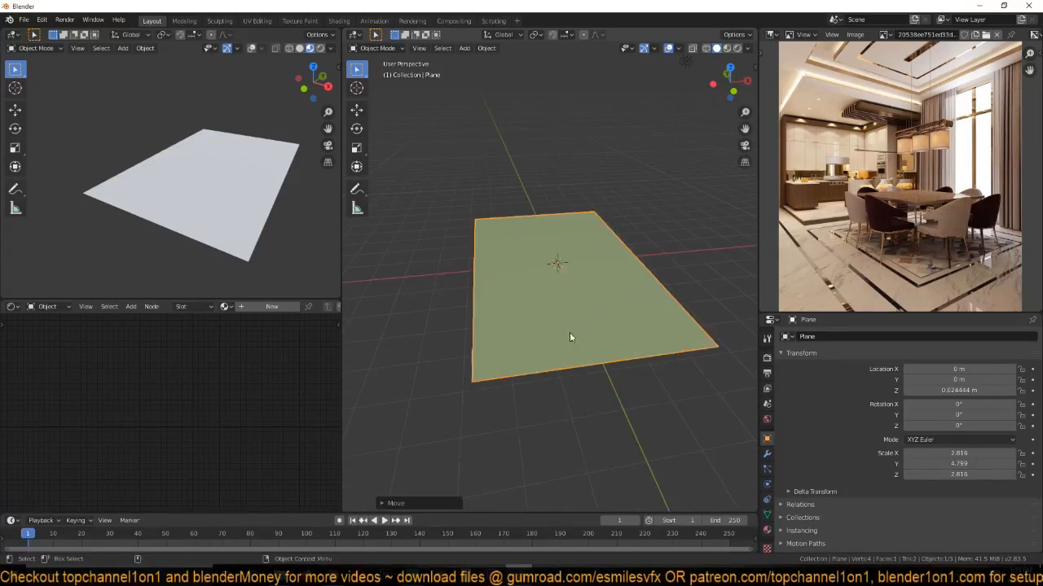
# Extrude the floor's back edge and adjoining long edge upward along Z to form two walls.
pyautogui.press('Tab')
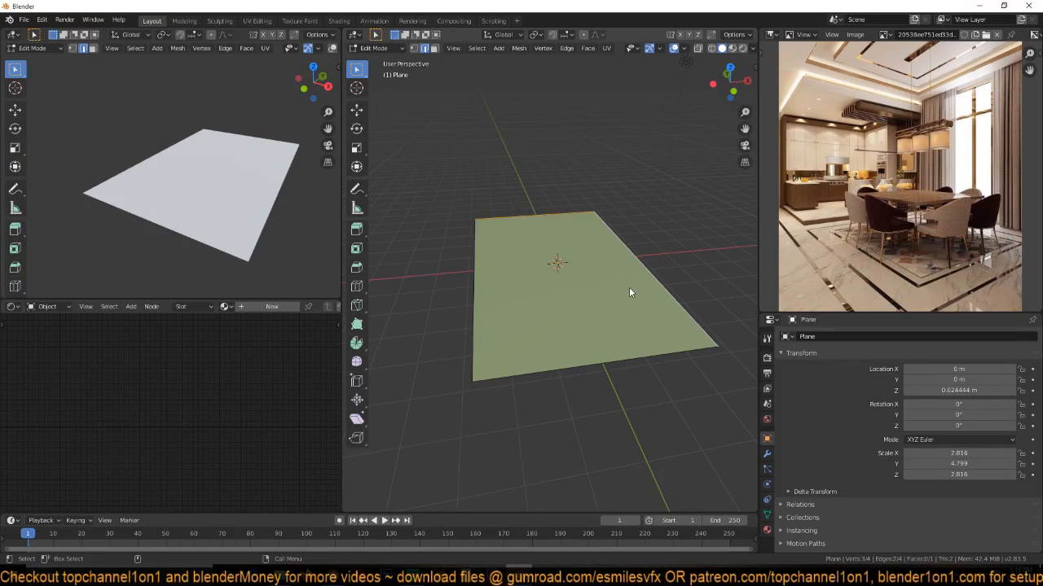
pyautogui.press('e')
pyautogui.press('z')
pyautogui.click(642, 169)
pyautogui.press('Tab')
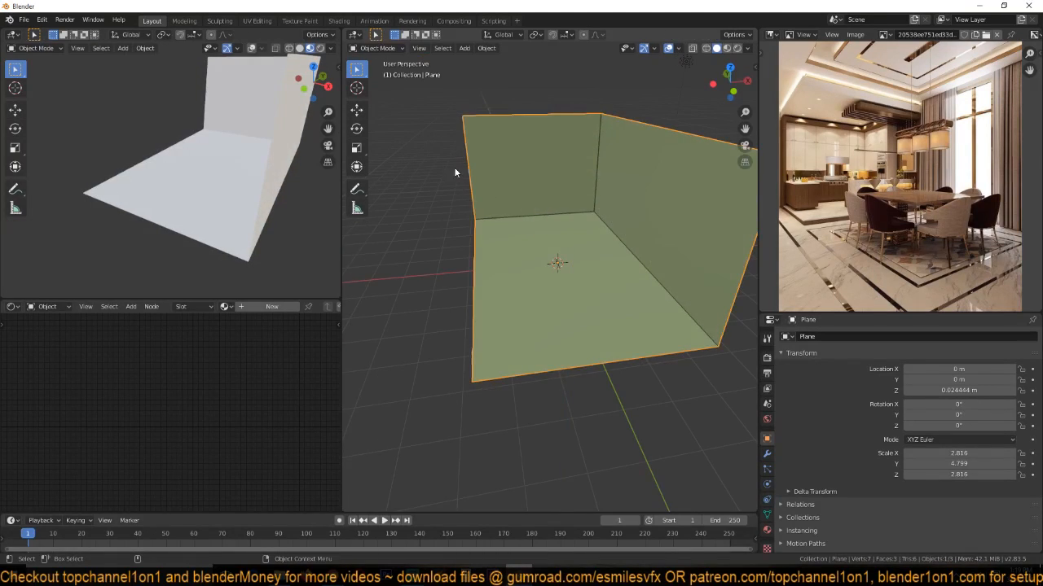
# Move the top edges of both walls up along Z to make the walls slightly taller.
pyautogui.moveTo(454, 167); pyautogui.dragTo(448, 156, button='middle')
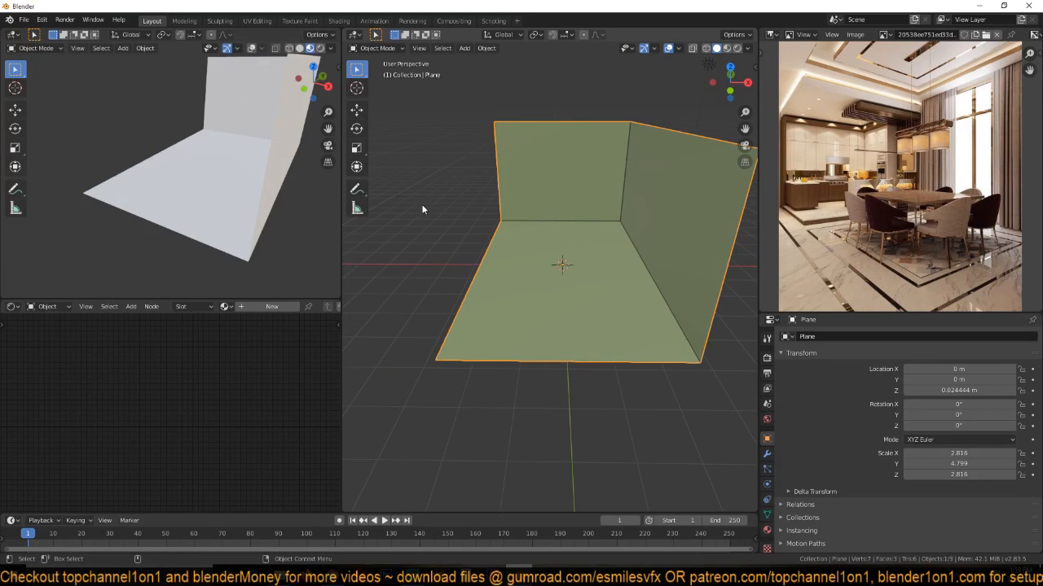
pyautogui.moveTo(471, 215); pyautogui.dragTo(487, 198, button='middle')
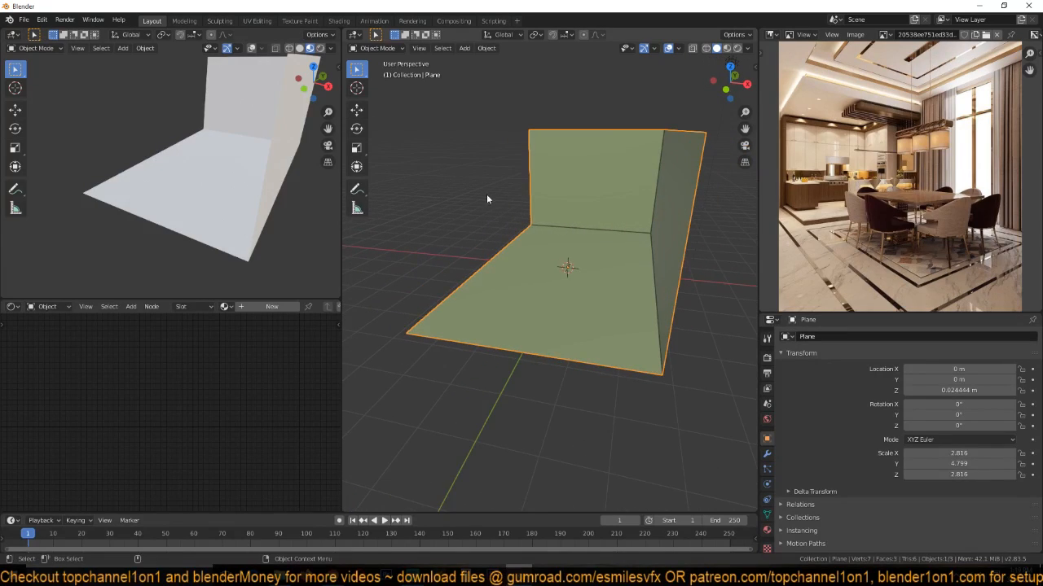
pyautogui.moveTo(500, 233); pyautogui.dragTo(552, 271, button='middle')
pyautogui.press('Tab')
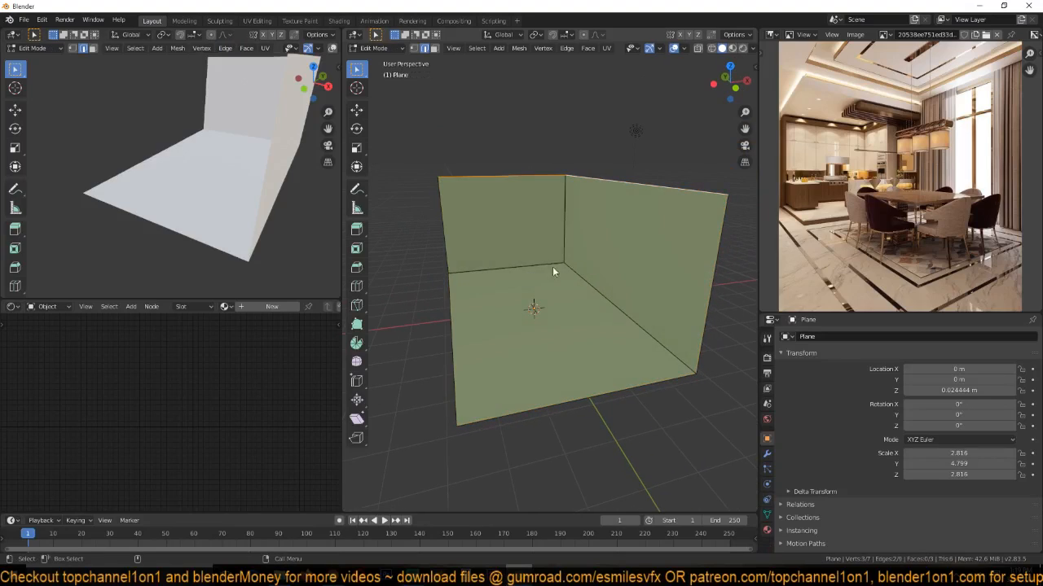
pyautogui.press('g')
pyautogui.press('z')
pyautogui.click(621, 178)
pyautogui.press('Tab')
# Select the two wall faces and separate them from the floor into their own object.
pyautogui.moveTo(497, 207); pyautogui.dragTo(558, 300, button='middle')
pyautogui.press('Tab')
pyautogui.press('3')
pyautogui.click(501, 237)
pyautogui.keyDown('shift'); pyautogui.click(582, 235); pyautogui.keyUp('shift')
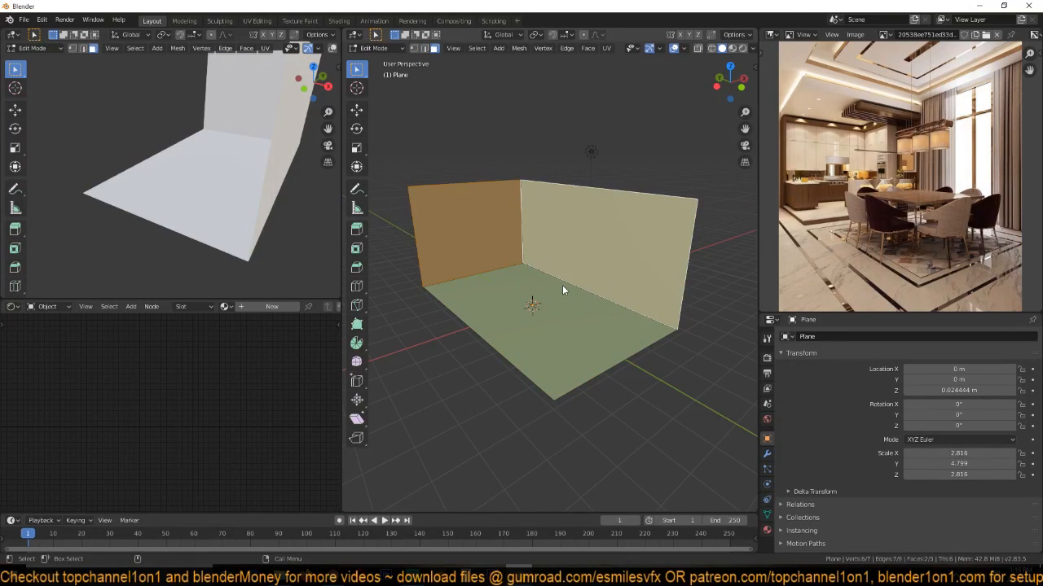
pyautogui.press('p')
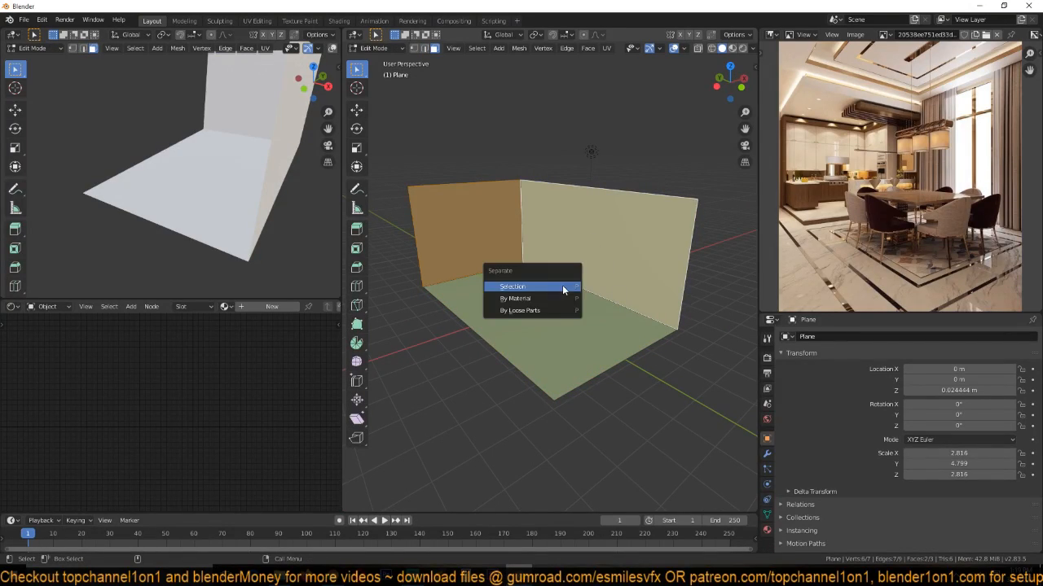
pyautogui.click(562, 287)
pyautogui.press('Tab')
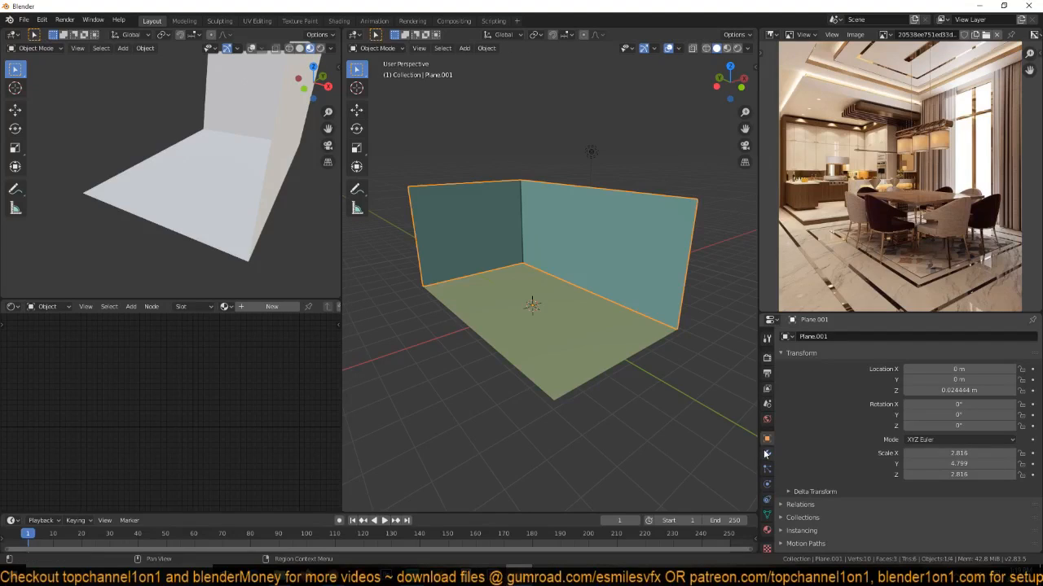
# Add a Solidify modifier to the walls and set its thickness to 0.17 m.
pyautogui.click(766, 455)
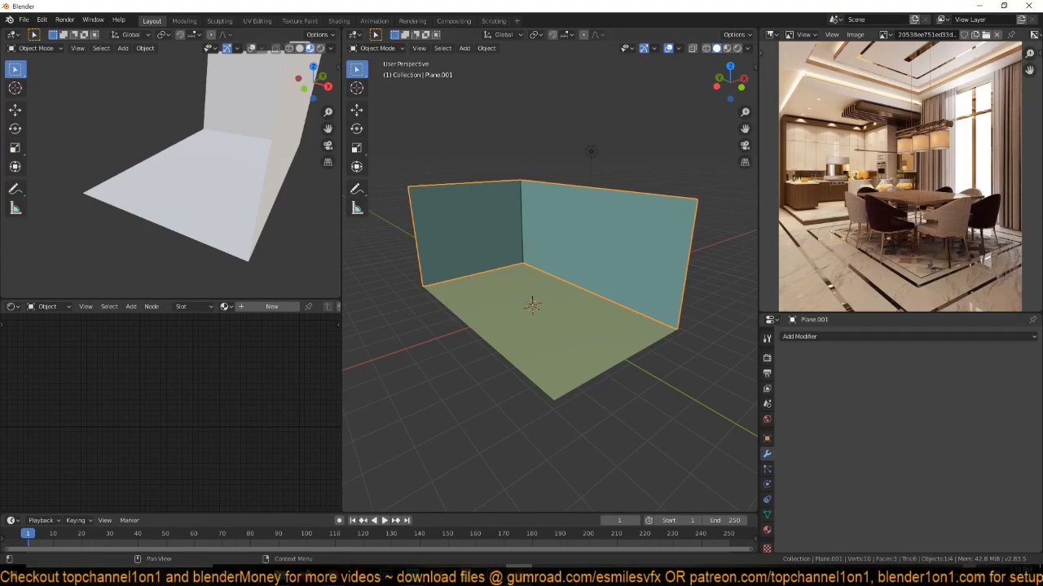
pyautogui.click(982, 575)
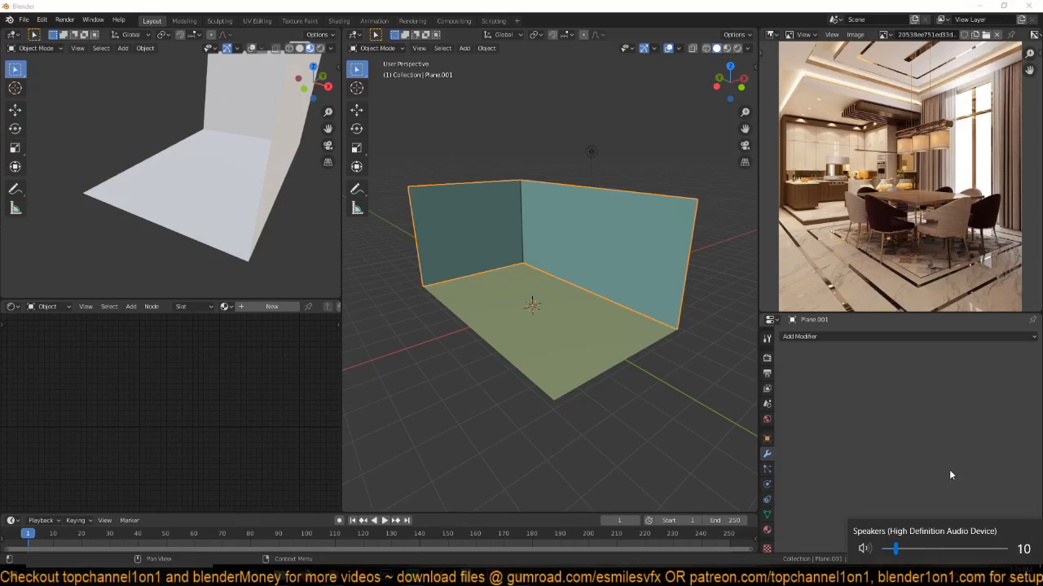
pyautogui.click(820, 337)
pyautogui.click(817, 504)
pyautogui.moveTo(703, 375); pyautogui.dragTo(566, 310, button='middle')
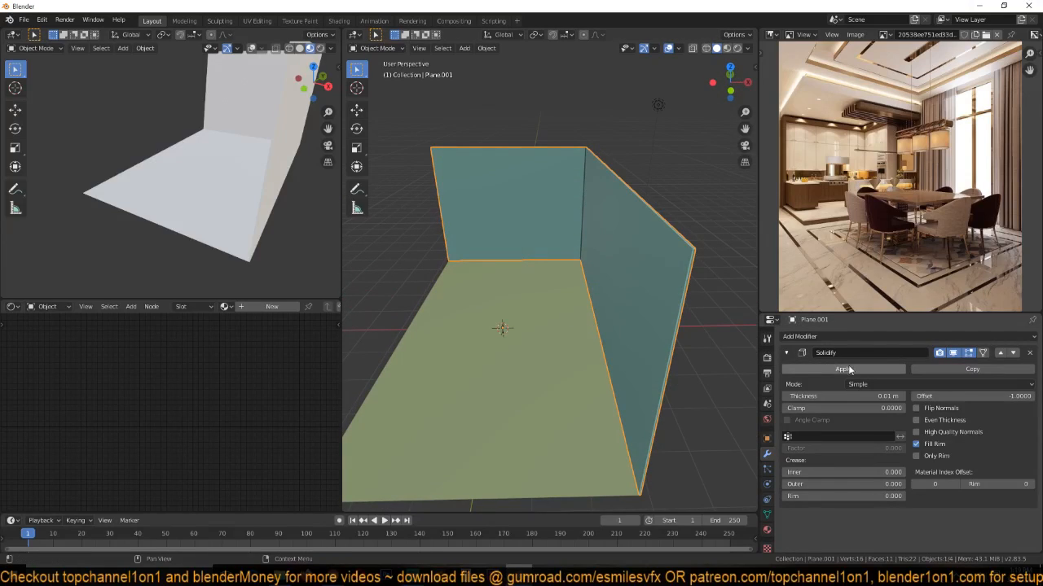
pyautogui.moveTo(845, 396); pyautogui.dragTo(869, 395)
# Enable Even Thickness on the walls' Solidify modifier while checking the corner from the top view.
pyautogui.moveTo(584, 275); pyautogui.dragTo(690, 303, button='middle')
pyautogui.scroll(-3, 611, 298)
pyautogui.scroll(2, 691, 303)
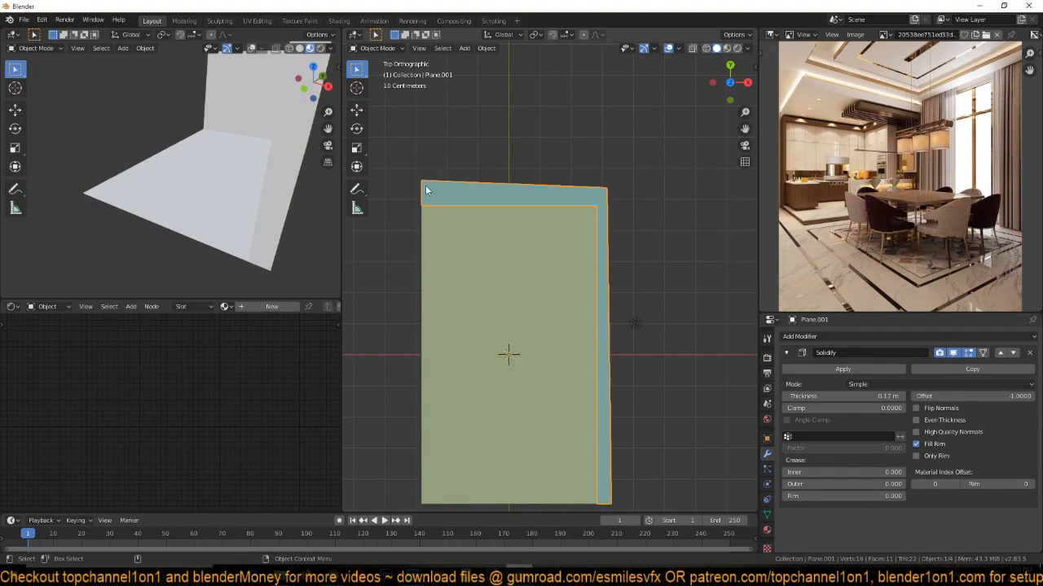
pyautogui.click(918, 421)
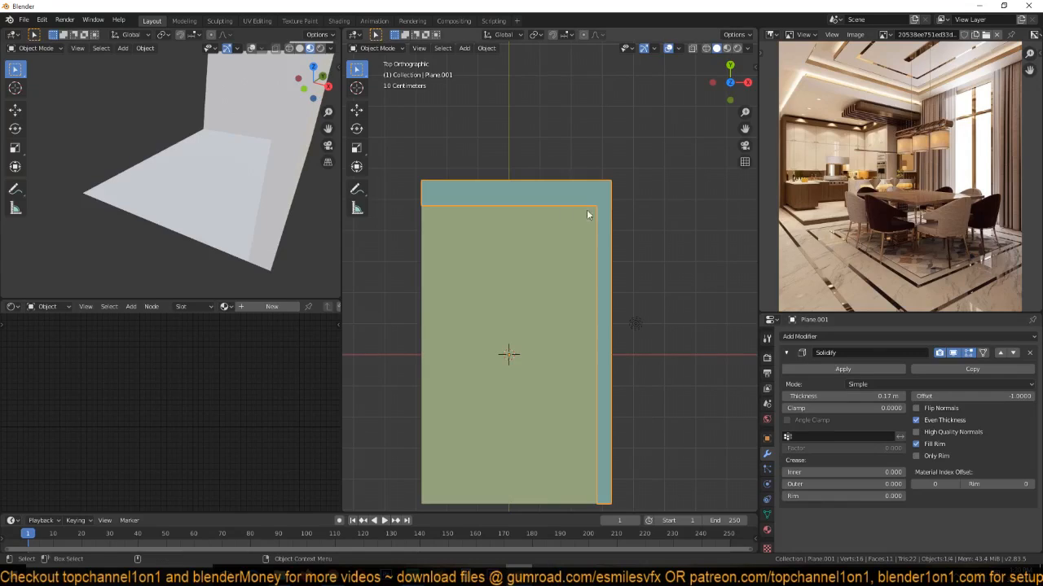
# Apply the walls' object transform and set the Solidify thickness to 0.64 m.
pyautogui.scroll(-1, 593, 238)
pyautogui.keyDown('shift'); pyautogui.moveTo(576, 236); pyautogui.dragTo(543, 221, button='middle'); pyautogui.keyUp('shift')
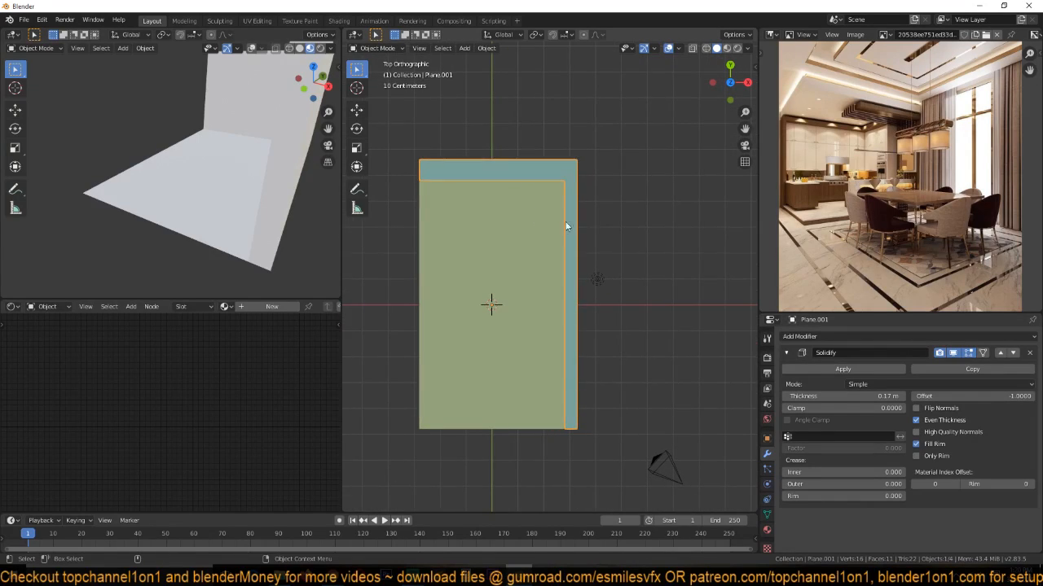
pyautogui.hotkey('ctrl', 'a')
pyautogui.click(608, 263)
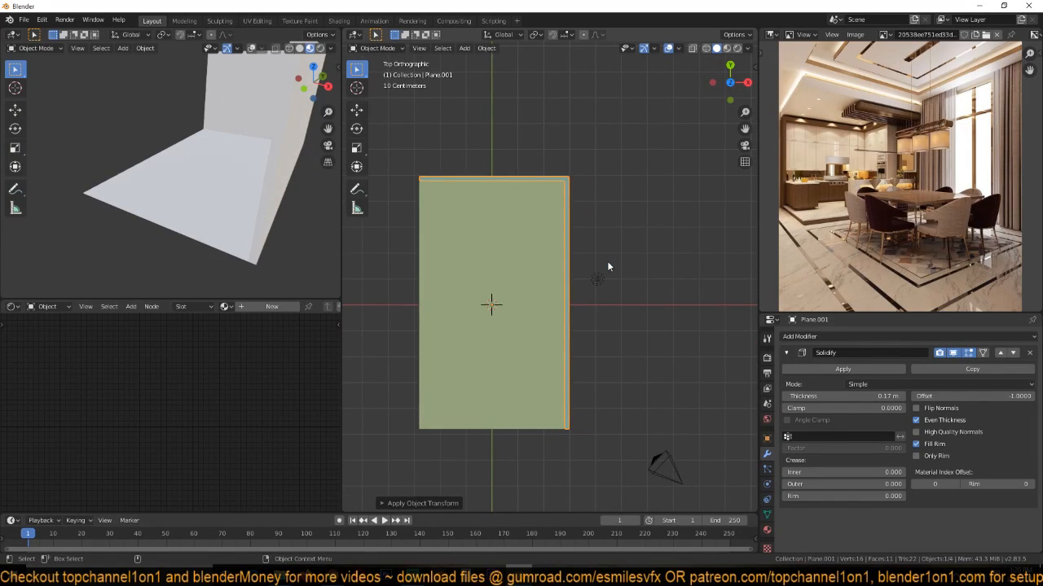
pyautogui.moveTo(850, 397); pyautogui.dragTo(883, 397)
pyautogui.click(594, 324)
pyautogui.scroll(2, 936, 98)
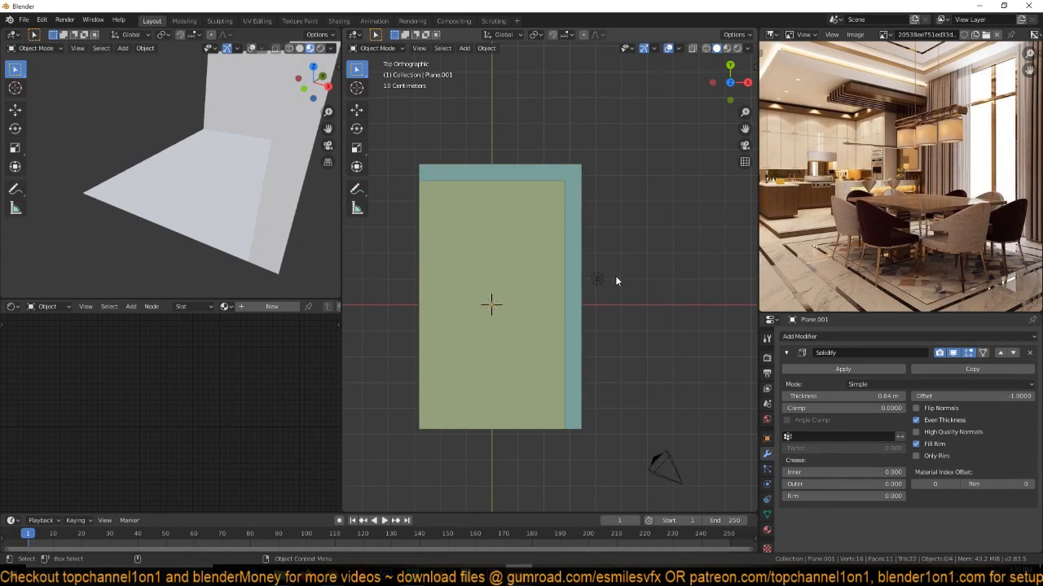
# Draw two freehand annotation lines across the width of the floor in the top view.
pyautogui.click(356, 188)
pyautogui.moveTo(421, 259); pyautogui.dragTo(576, 249)
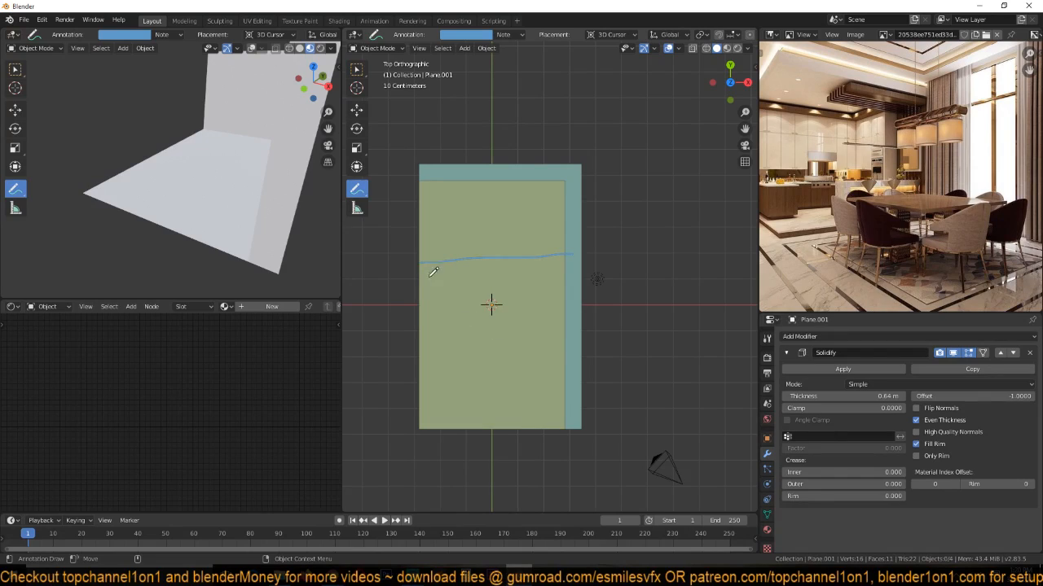
pyautogui.moveTo(419, 263); pyautogui.dragTo(595, 258)
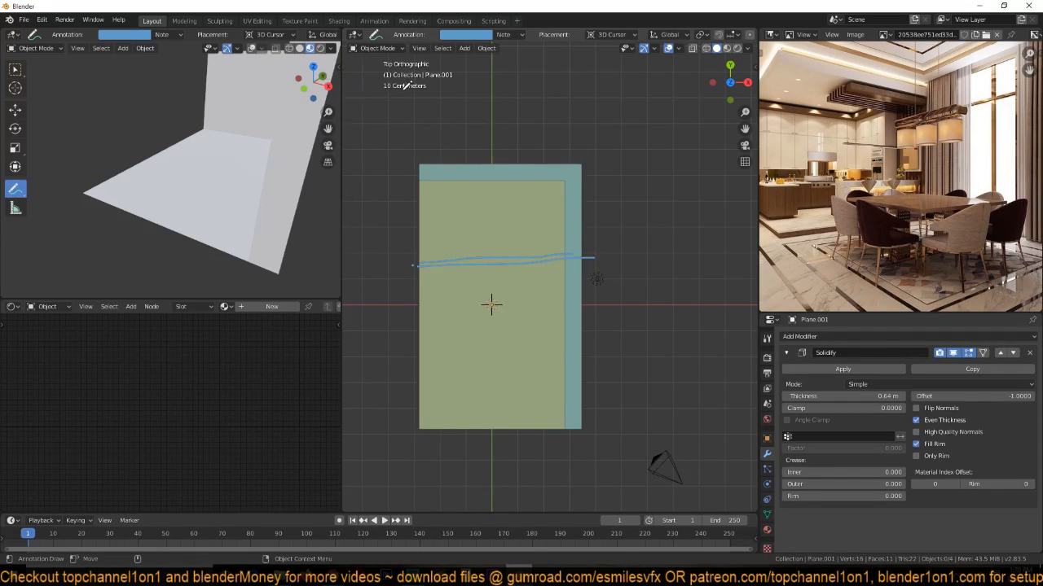
# Delete the annotation layer that holds the lines drawn across the floor.
pyautogui.press('n')
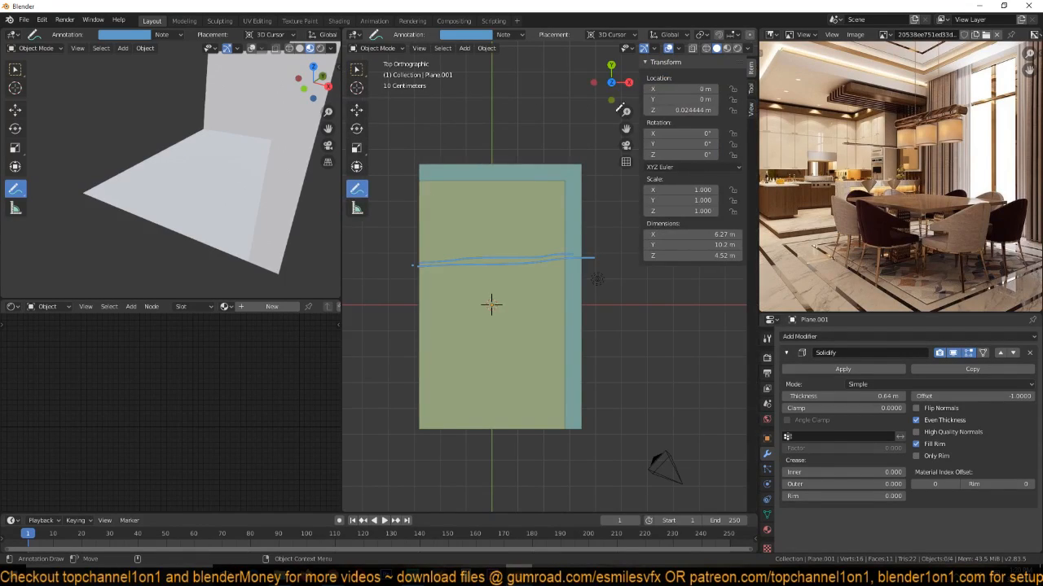
pyautogui.click(750, 90)
pyautogui.click(735, 107)
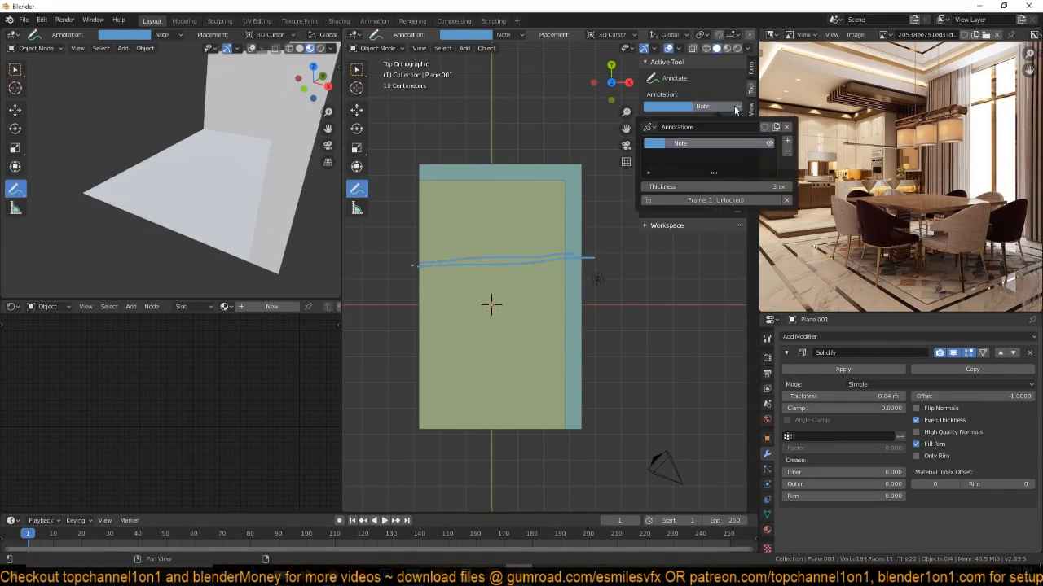
pyautogui.click(787, 155)
pyautogui.press('n')
# Add a cube at a point on the long wall, scale it up to about 2.16, and lower it along Z within the wall's height.
pyautogui.click(357, 109)
pyautogui.moveTo(521, 168)
pyautogui.mouseDown(button='middle')
pyautogui.moveTo(572, 88)
pyautogui.moveTo(575, 57)
pyautogui.mouseUp(button='middle')
pyautogui.click(356, 88)
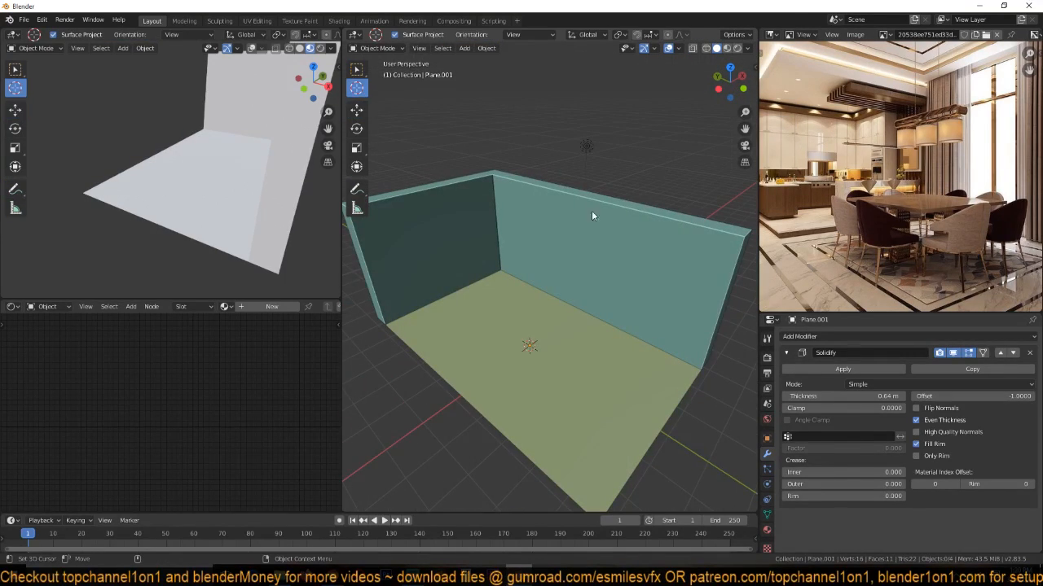
pyautogui.moveTo(592, 215); pyautogui.dragTo(550, 221, button='middle')
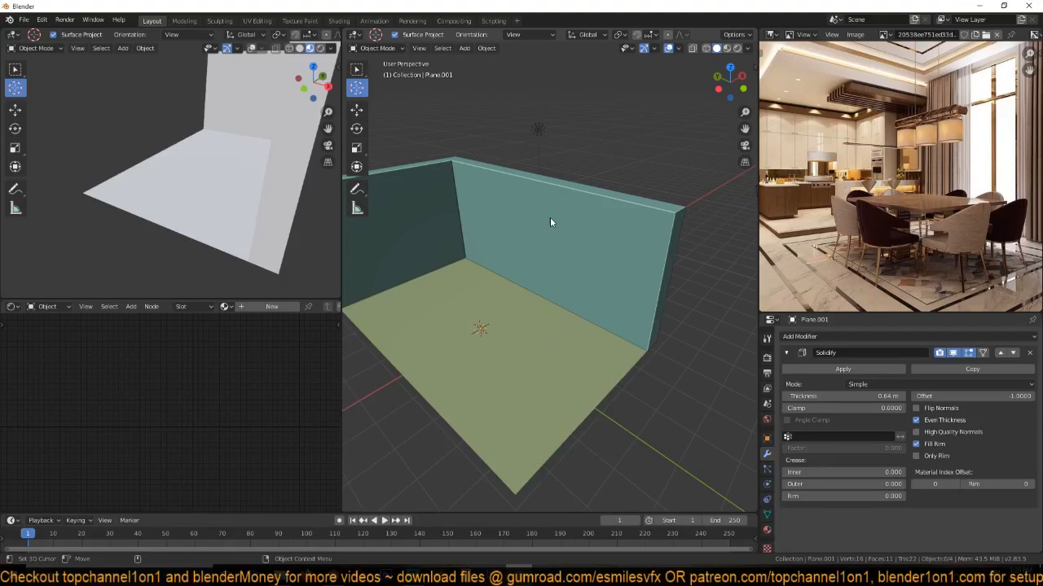
pyautogui.press('KP_3')
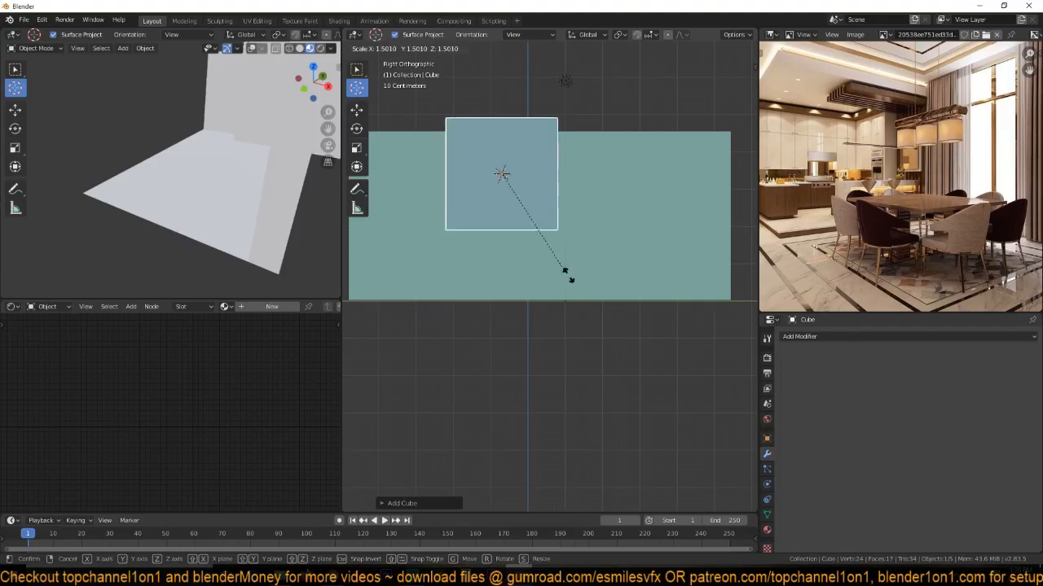
pyautogui.click(616, 296)
pyautogui.press('g')
pyautogui.press('z')
pyautogui.click(552, 247)
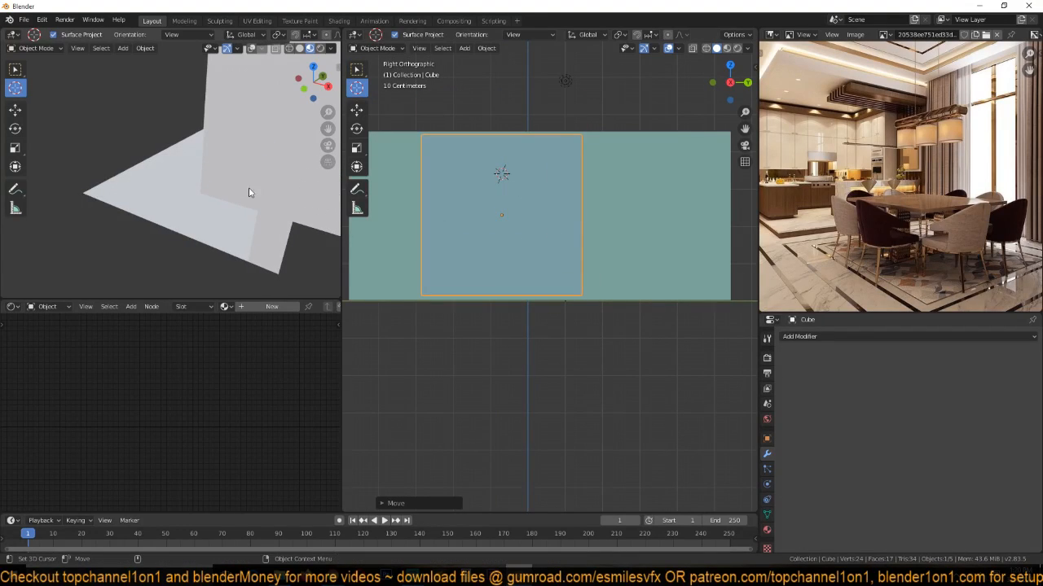
# Align the camera to an interior view facing the room corner and set its focal length to 25 mm.
pyautogui.moveTo(249, 192)
pyautogui.mouseDown(button='middle')
pyautogui.moveTo(235, 209)
pyautogui.moveTo(242, 203)
pyautogui.mouseUp(button='middle')
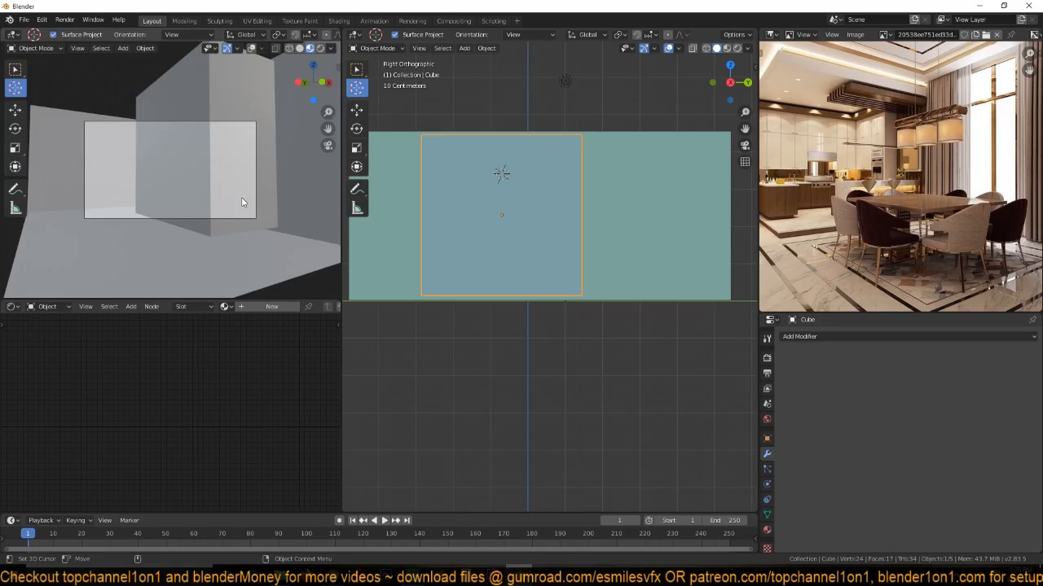
pyautogui.click(126, 126)
pyautogui.scroll(-3, 575, 256)
pyautogui.moveTo(575, 256); pyautogui.dragTo(482, 259, button='middle')
pyautogui.keyDown('shift'); pyautogui.rightClick(483, 259); pyautogui.keyUp('shift')
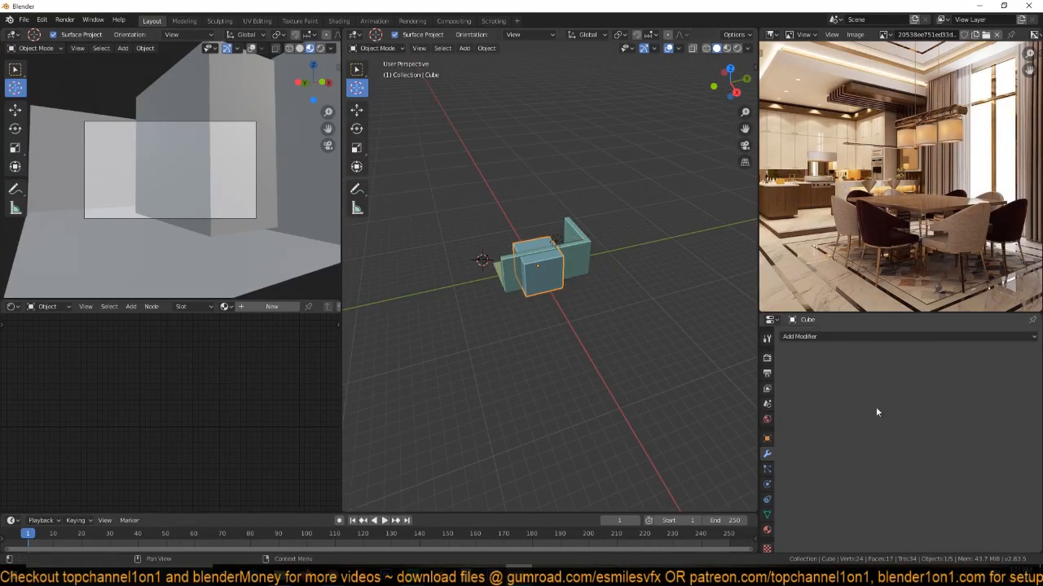
pyautogui.click(356, 109)
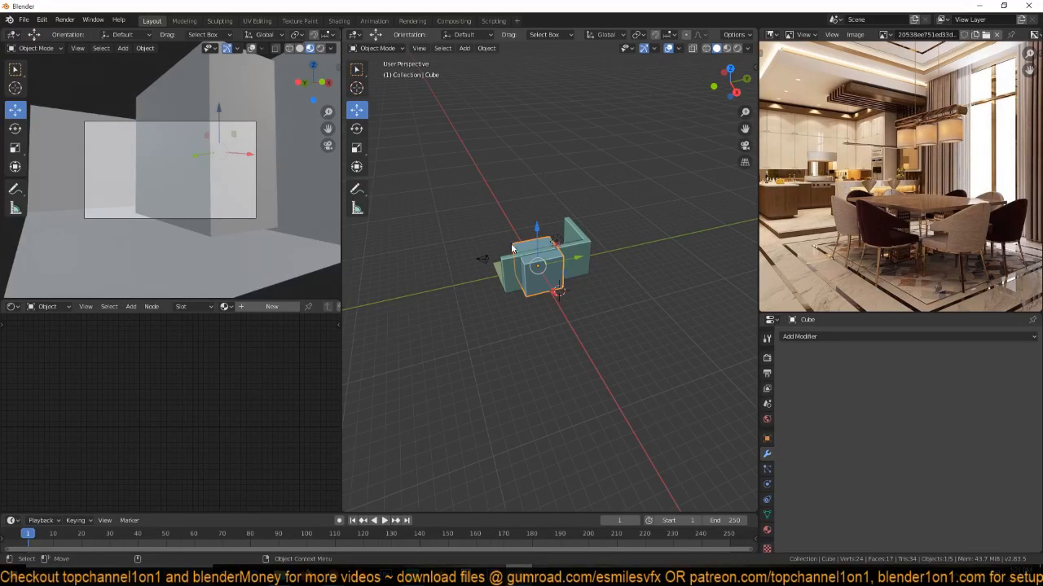
pyautogui.click(481, 259)
pyautogui.click(766, 485)
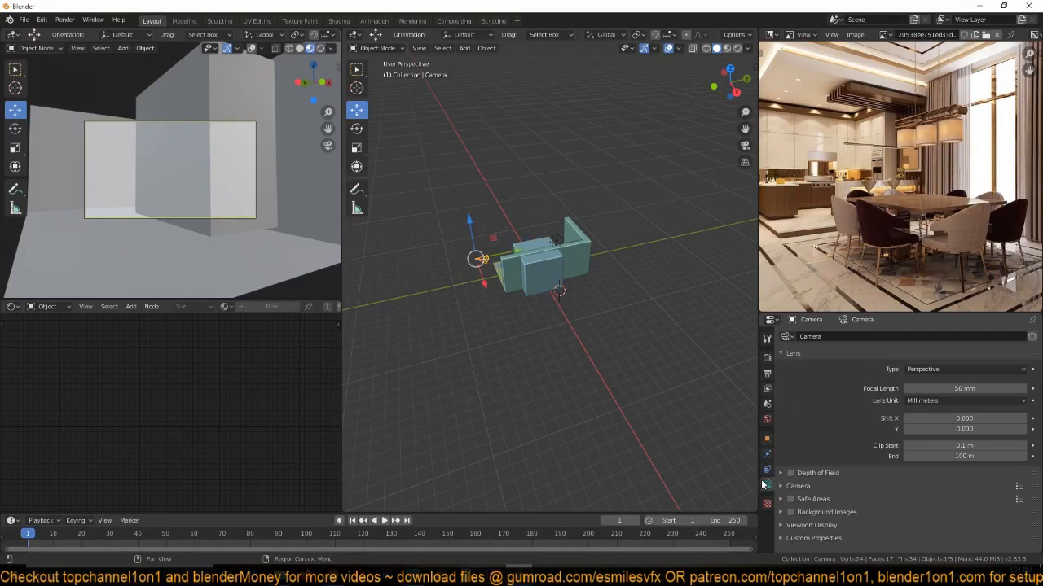
pyautogui.click(955, 389)
pyautogui.write('25')
pyautogui.press('Return')
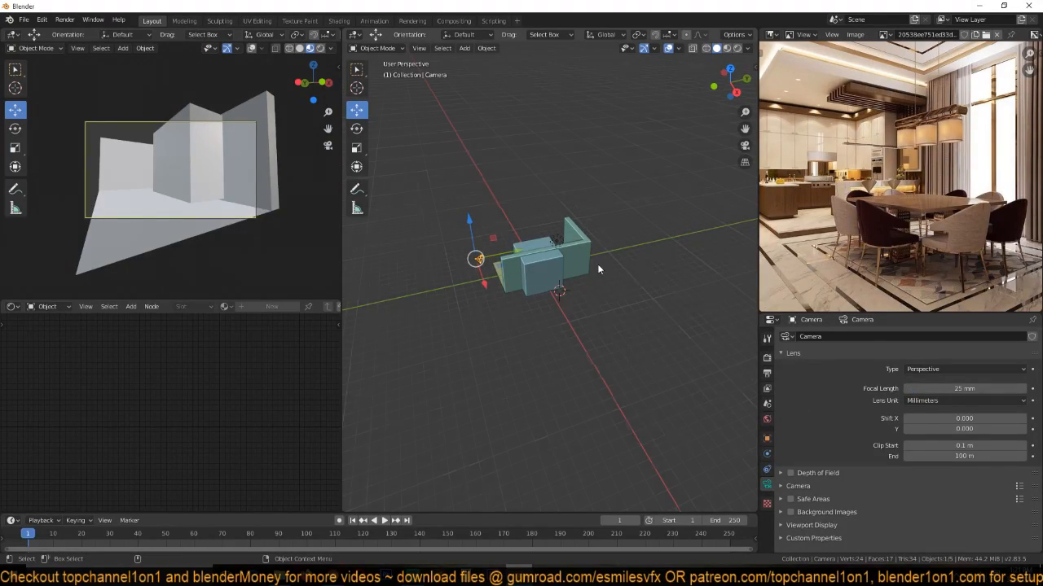
# Move the camera closer to the near corner of the floor and rotate it in the top view to reframe the room.
pyautogui.scroll(6, 606, 271)
pyautogui.press('KP_7')
pyautogui.scroll(-1, 600, 260)
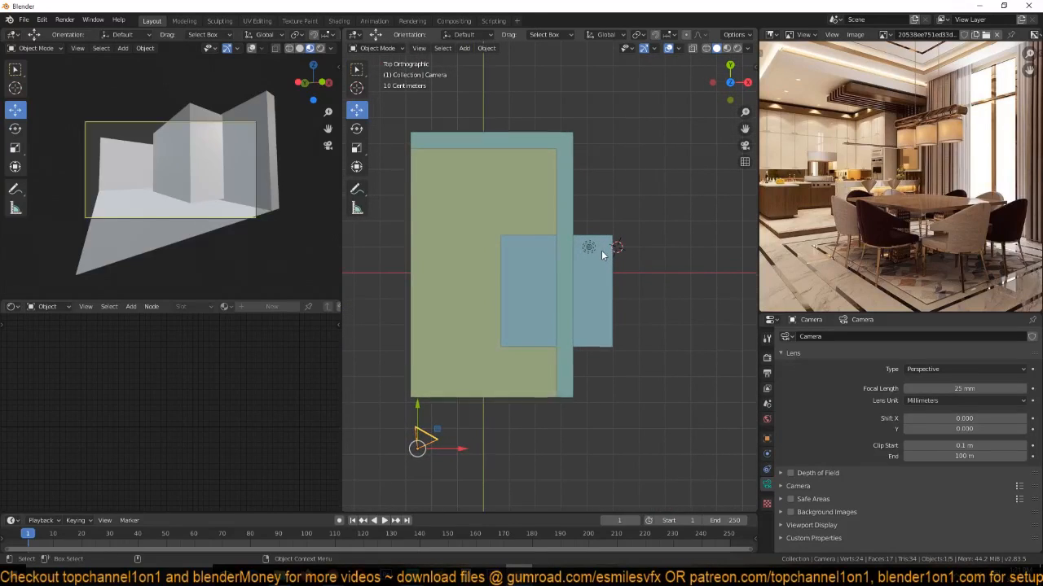
pyautogui.press('g')
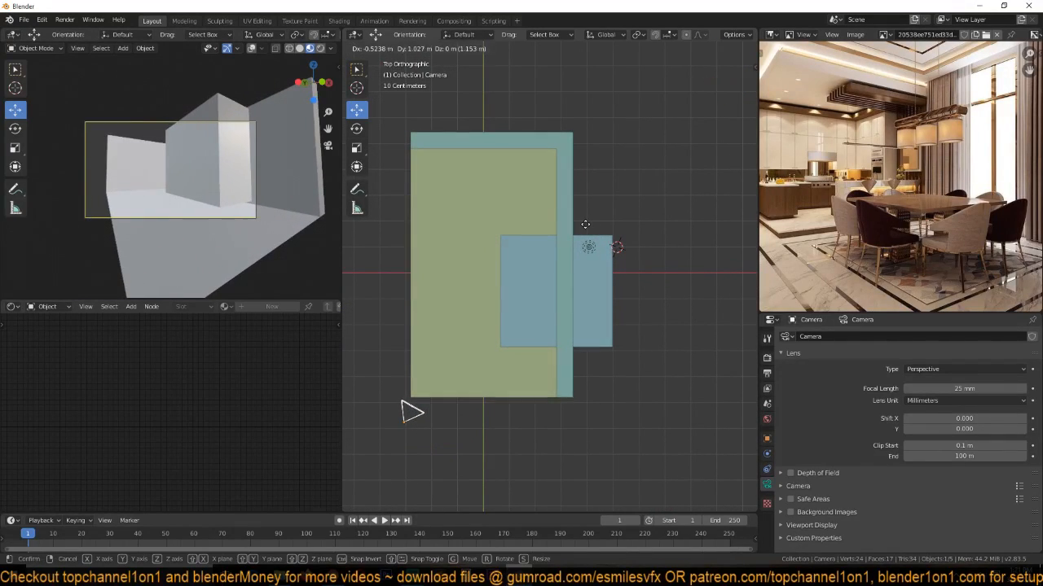
pyautogui.click(403, 407)
pyautogui.press('r')
pyautogui.click(612, 245)
pyautogui.click(634, 262)
# Set the cube's viewport display to Wire so the wall behind it can be seen.
pyautogui.click(601, 285)
pyautogui.moveTo(601, 285); pyautogui.dragTo(652, 134, button='middle')
pyautogui.click(766, 439)
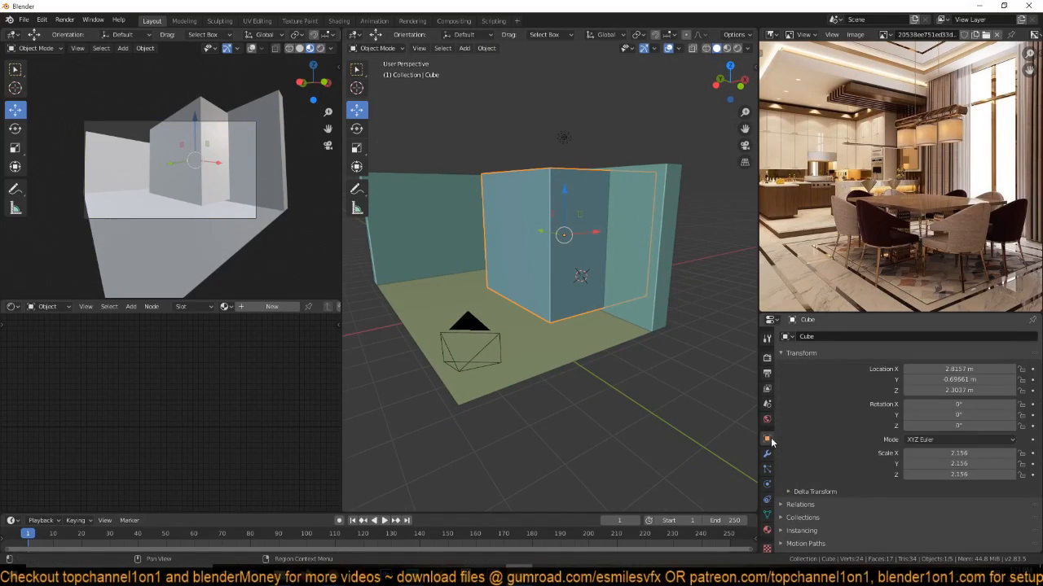
pyautogui.scroll(-2, 902, 485)
pyautogui.click(821, 520)
pyautogui.scroll(-1, 879, 525)
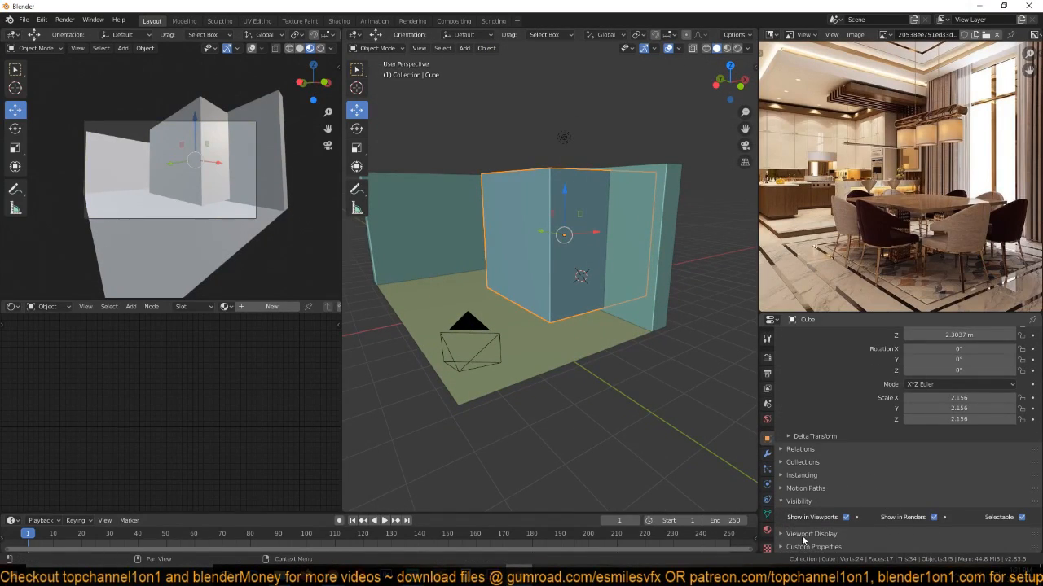
pyautogui.click(803, 535)
pyautogui.scroll(-3, 845, 517)
pyautogui.click(868, 517)
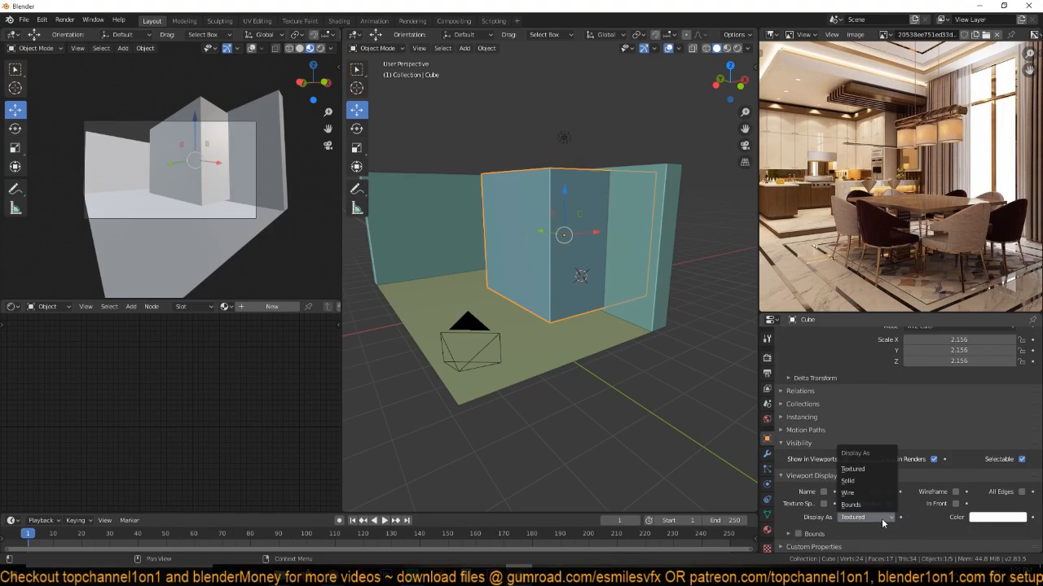
pyautogui.click(855, 480)
# Add a Boolean modifier to the walls with the cube as the Difference object to cut a window opening.
pyautogui.moveTo(521, 342)
pyautogui.mouseDown(button='middle')
pyautogui.moveTo(613, 334)
pyautogui.moveTo(642, 250)
pyautogui.moveTo(605, 349)
pyautogui.mouseUp(button='middle')
pyautogui.click(644, 350)
pyautogui.click(766, 453)
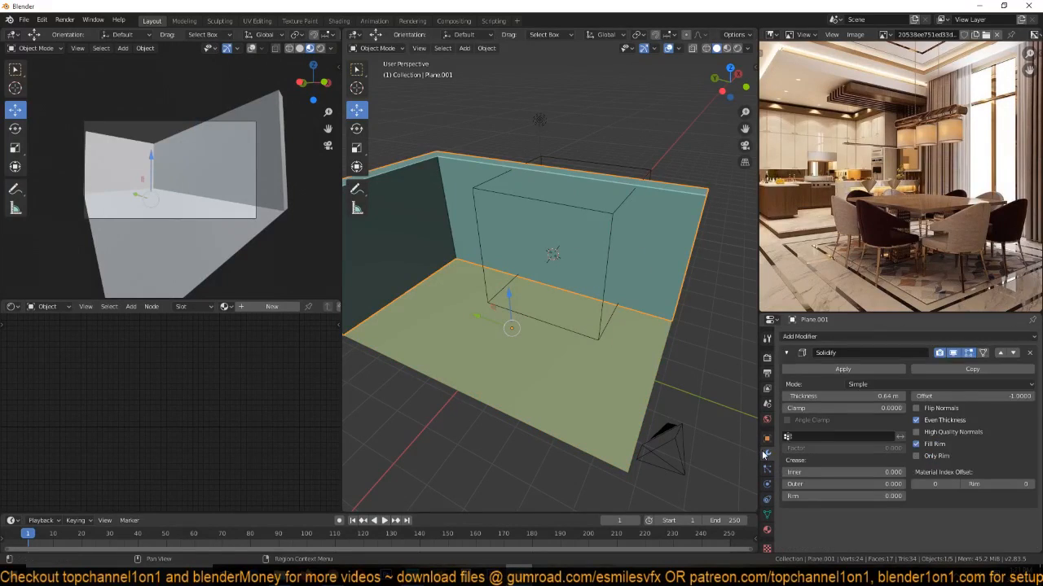
pyautogui.click(786, 352)
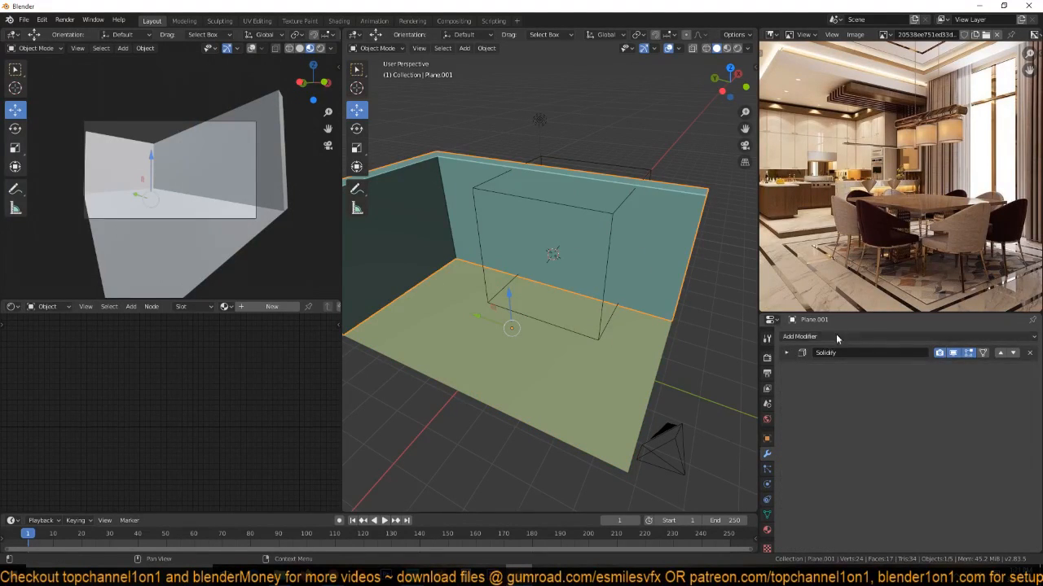
pyautogui.click(799, 336)
pyautogui.click(836, 383)
pyautogui.click(1029, 415)
pyautogui.click(650, 172)
# Scale the cutter cube down along X so it only slightly exceeds the wall thickness.
pyautogui.moveTo(650, 173); pyautogui.dragTo(580, 245, button='middle')
pyautogui.click(603, 232)
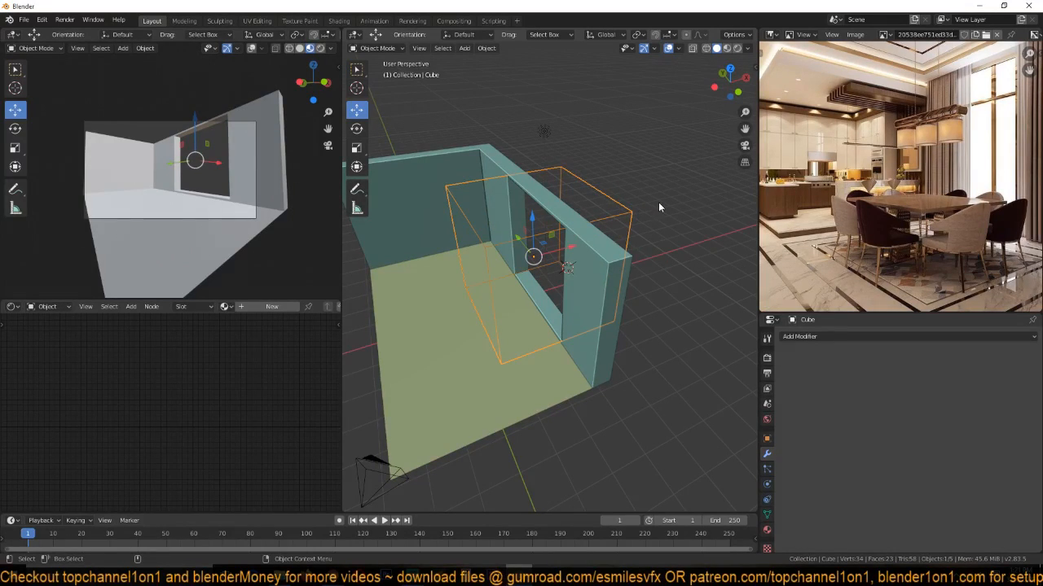
pyautogui.press('s')
pyautogui.press('x')
pyautogui.click(575, 226)
# Move the cutter cube's side face nearest the room corner outward along Y to widen the window opening.
pyautogui.moveTo(575, 227); pyautogui.dragTo(626, 228, button='middle')
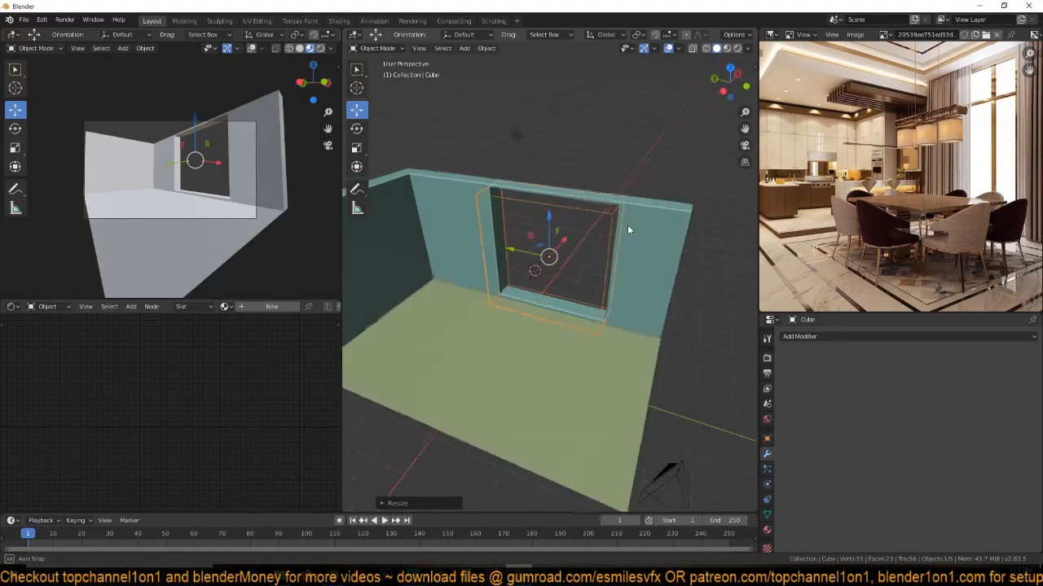
pyautogui.press('Tab')
pyautogui.click(512, 256)
pyautogui.click(493, 234)
pyautogui.moveTo(493, 234); pyautogui.dragTo(430, 219, button='middle')
pyautogui.click(356, 110)
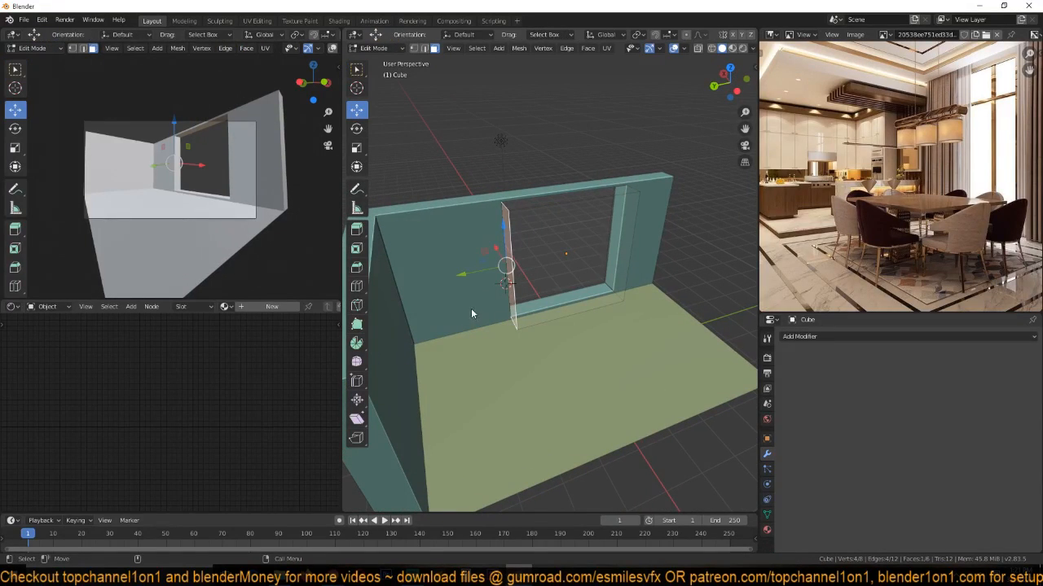
pyautogui.moveTo(471, 278); pyautogui.dragTo(413, 283)
pyautogui.press('Tab')
# Move the cutter cube slightly down along Z to lower the window opening.
pyautogui.moveTo(583, 293); pyautogui.dragTo(526, 258, button='middle')
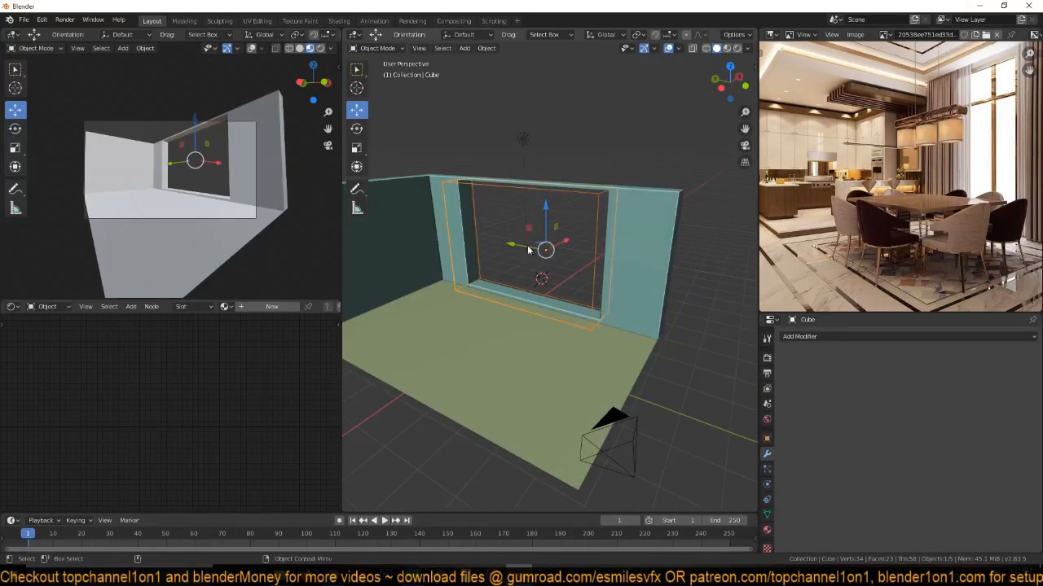
pyautogui.hotkey('alt', 'a')
pyautogui.click(595, 236)
pyautogui.click(594, 237)
pyautogui.moveTo(595, 236); pyautogui.dragTo(541, 213, button='middle')
pyautogui.moveTo(542, 213); pyautogui.dragTo(546, 224)
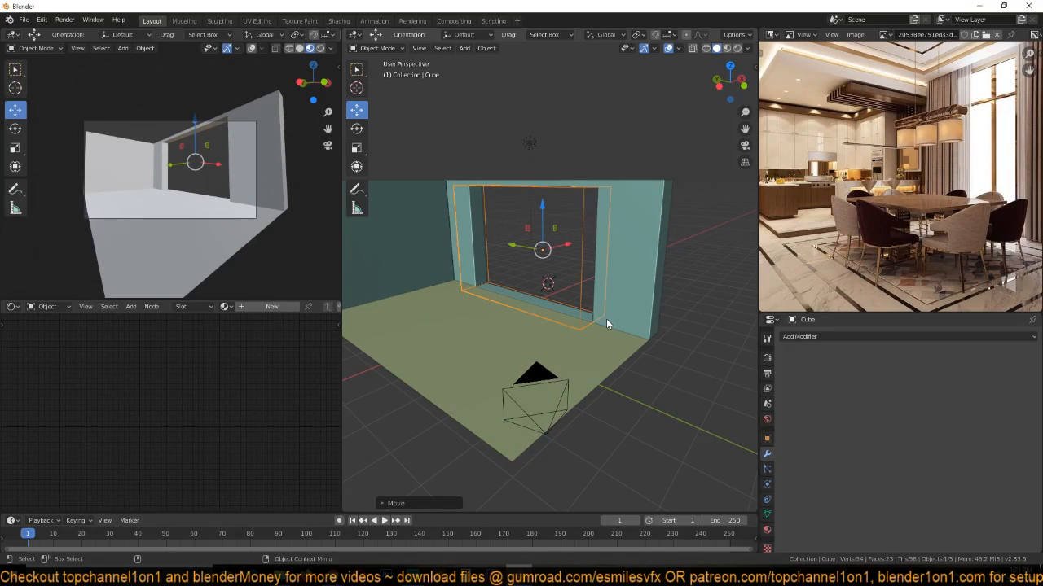
# Select the top edges of both walls and raise them along Z to make the walls taller.
pyautogui.click(646, 250)
pyautogui.press('Tab')
pyautogui.moveTo(646, 249); pyautogui.dragTo(663, 236, button='middle')
pyautogui.press('2')
pyautogui.click(616, 230)
pyautogui.keyDown('shift'); pyautogui.click(432, 213); pyautogui.keyUp('shift')
pyautogui.moveTo(505, 169); pyautogui.dragTo(510, 130)
pyautogui.press('Tab')
pyautogui.moveTo(576, 195); pyautogui.dragTo(572, 244, button='middle')
pyautogui.hotkey('alt', 'a')
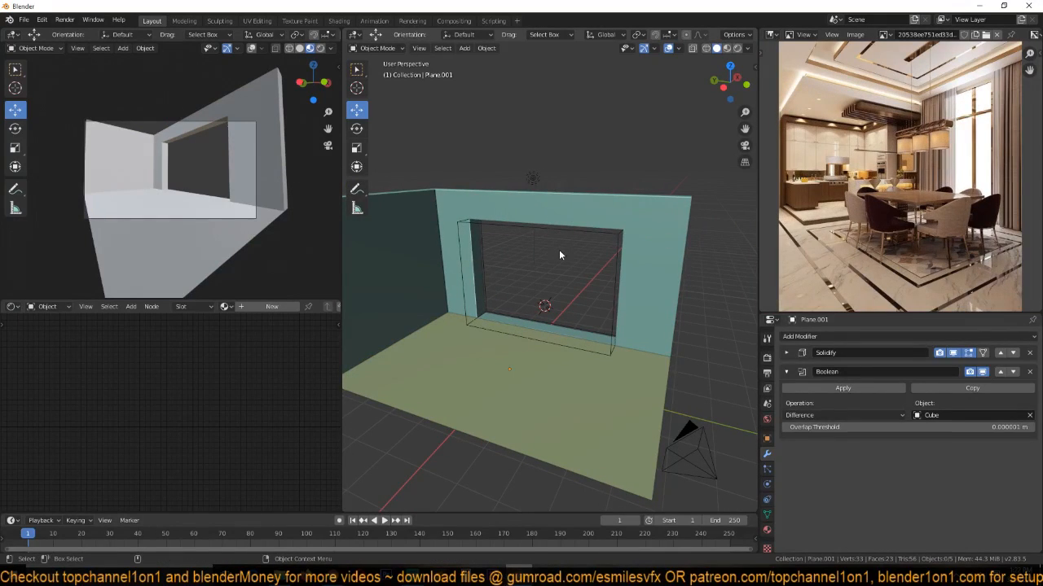
# Move the cutter cube about 1.2 m along negative Y to shift the window opening away from the room corner.
pyautogui.click(569, 232)
pyautogui.press('g')
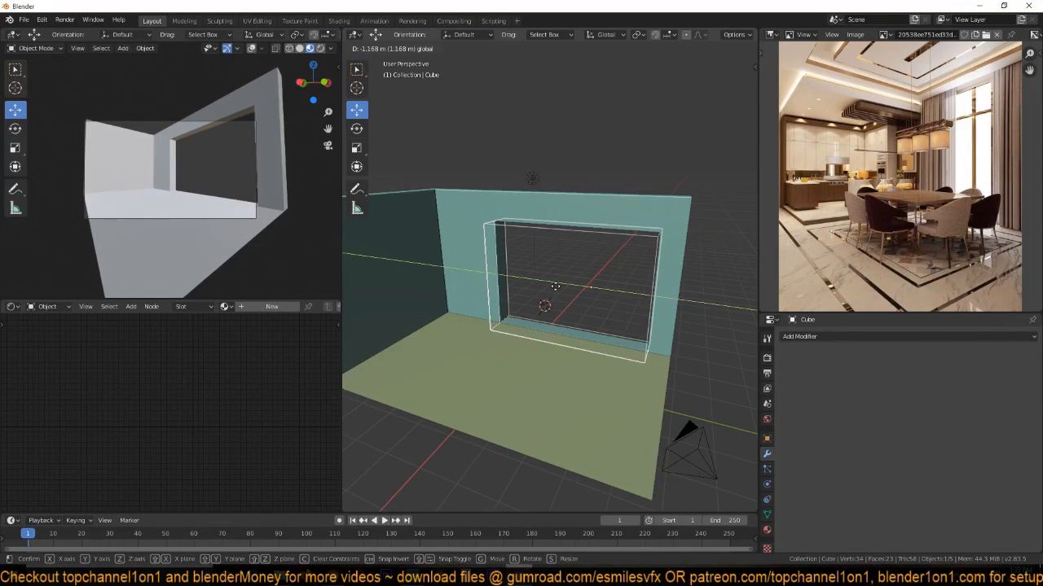
pyautogui.click(556, 287)
pyautogui.moveTo(440, 274); pyautogui.dragTo(523, 226, button='middle')
pyautogui.press('Tab')
pyautogui.press('Tab')
pyautogui.click(524, 225)
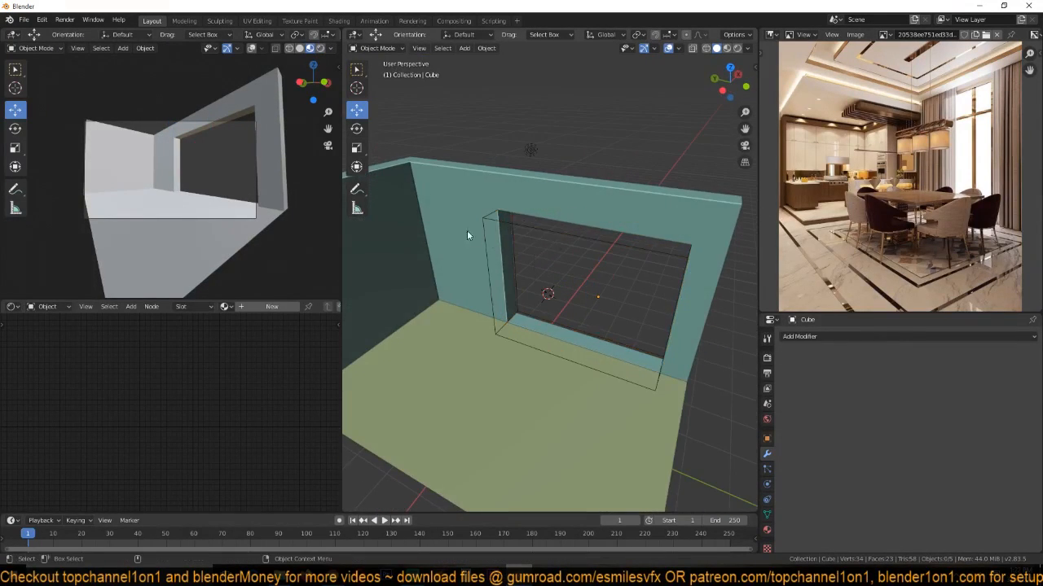
# Move the light outside the room beyond the window wall in the front view.
pyautogui.moveTo(454, 231); pyautogui.dragTo(543, 192, button='middle')
pyautogui.click(551, 189)
pyautogui.press('KP_3')
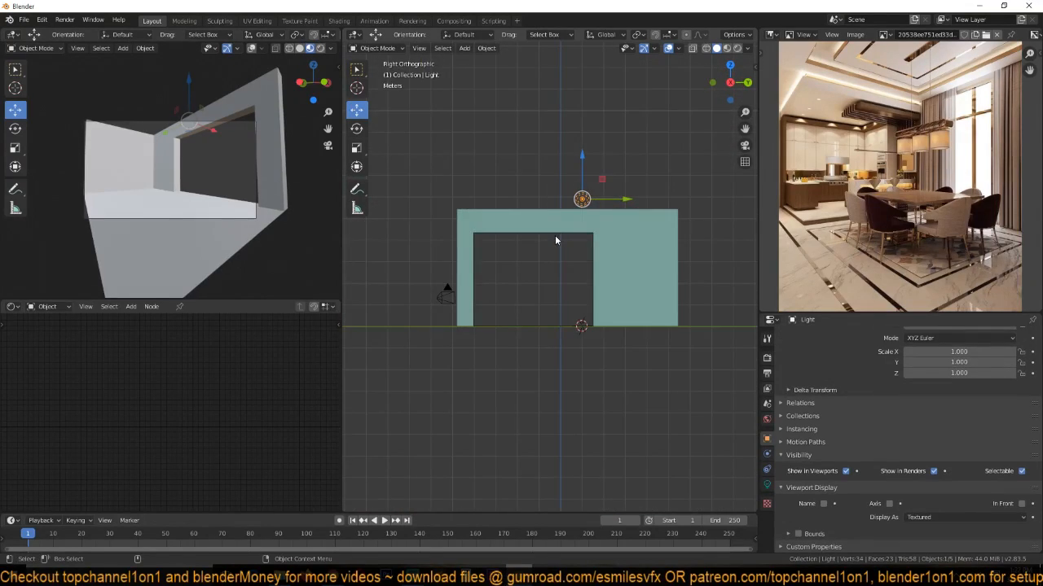
pyautogui.press('KP_1')
pyautogui.press('g')
pyautogui.click(658, 233)
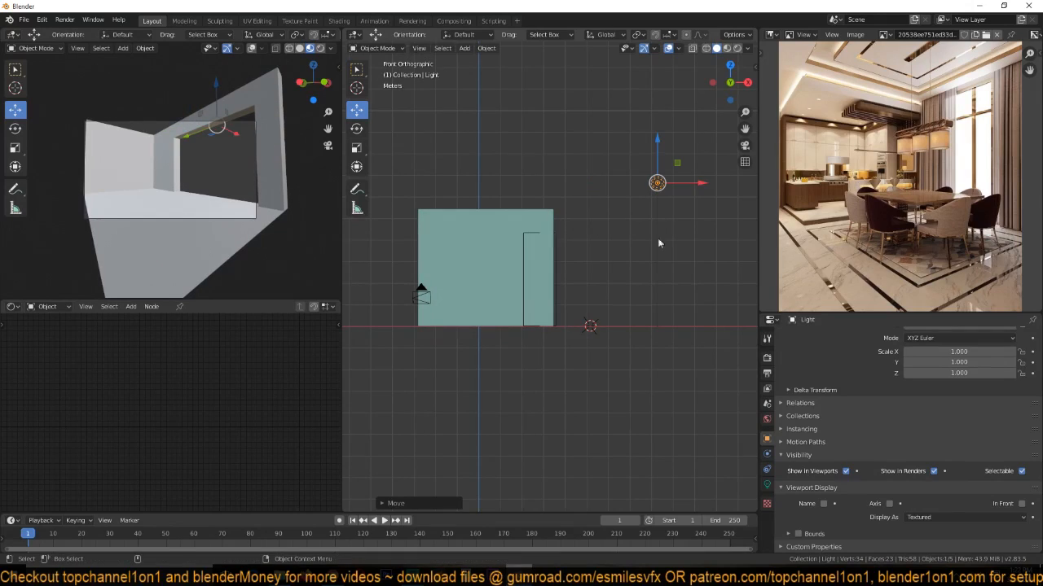
# Change the light's type to Area and move it closer to the outside of the window wall.
pyautogui.click(766, 484)
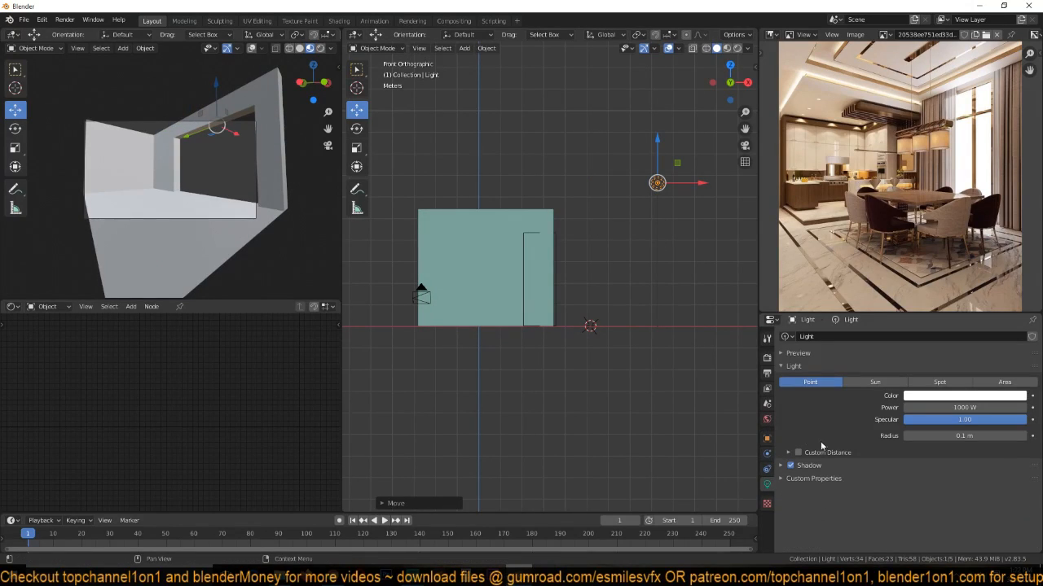
pyautogui.click(1004, 382)
pyautogui.press('g')
pyautogui.click(579, 322)
# Set the area light's power to 10000 W.
pyautogui.click(309, 48)
pyautogui.click(330, 49)
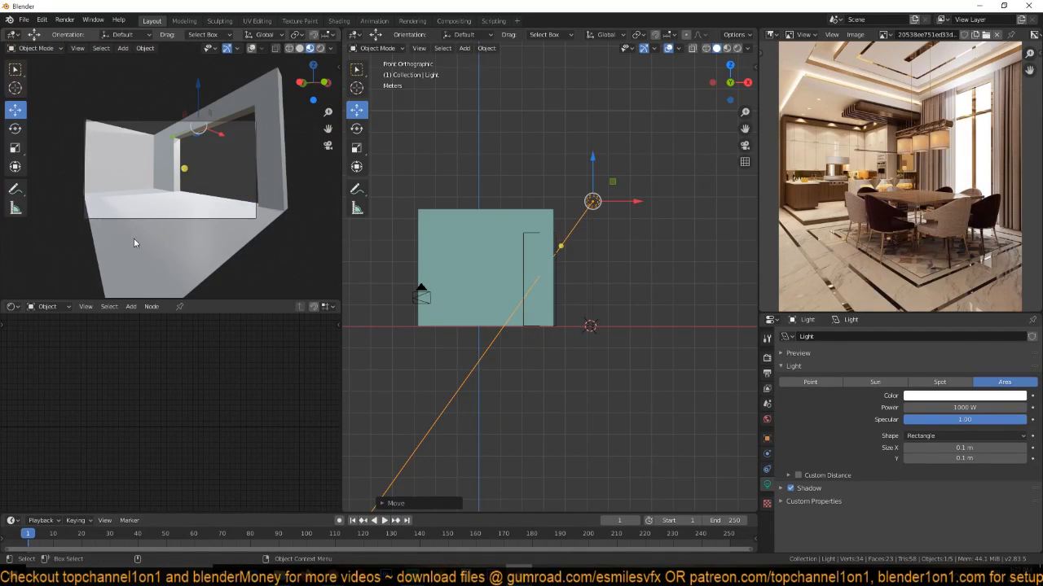
pyautogui.click(964, 408)
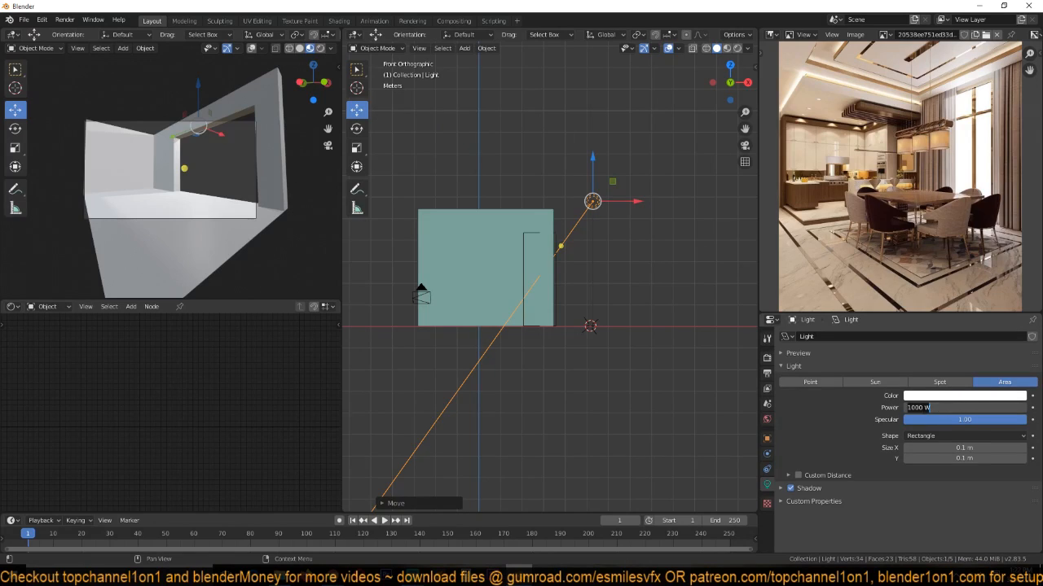
pyautogui.write('0')
pyautogui.press('Return')
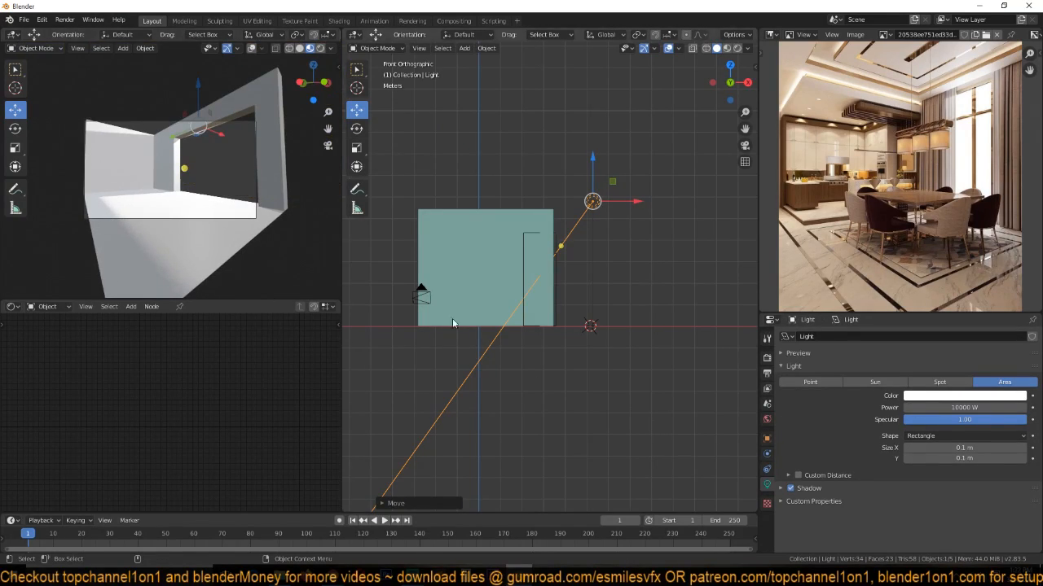
# Move the area light along the Y axis outside the window opening.
pyautogui.moveTo(457, 274); pyautogui.dragTo(475, 357, button='middle')
pyautogui.scroll(4, 546, 310)
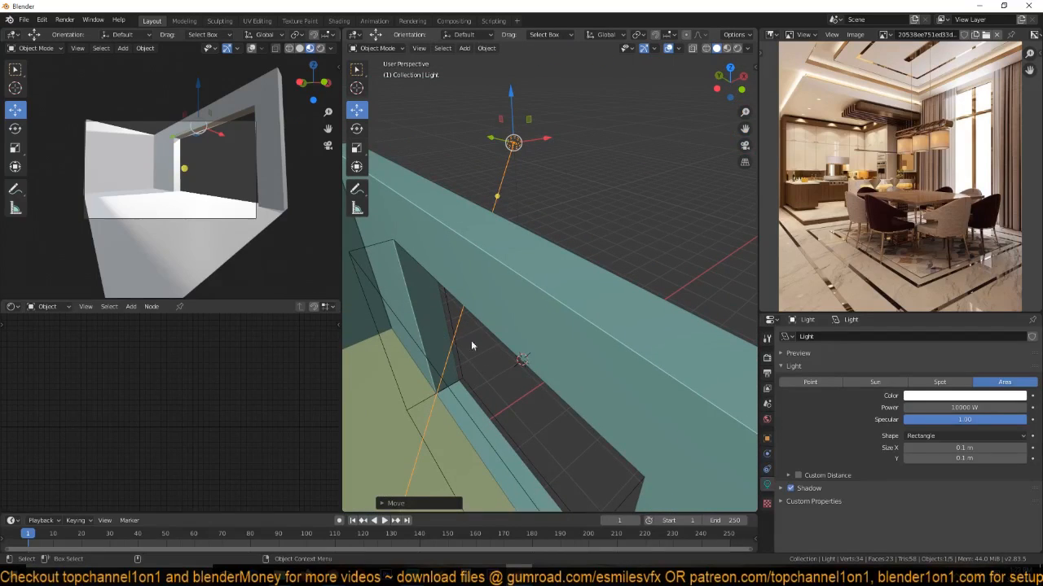
pyautogui.scroll(4, 126, 229)
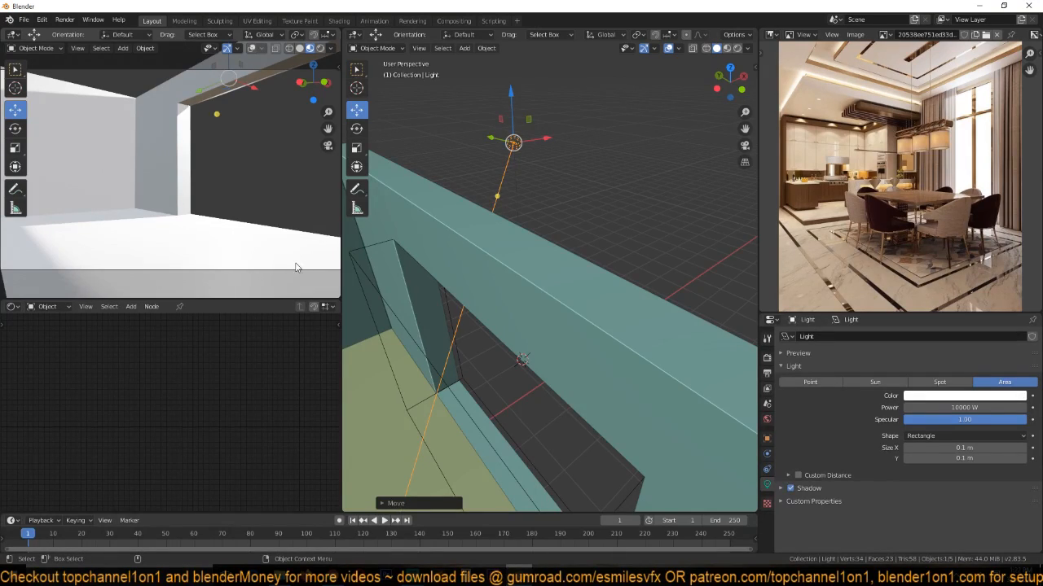
pyautogui.moveTo(399, 282); pyautogui.dragTo(519, 242, button='middle')
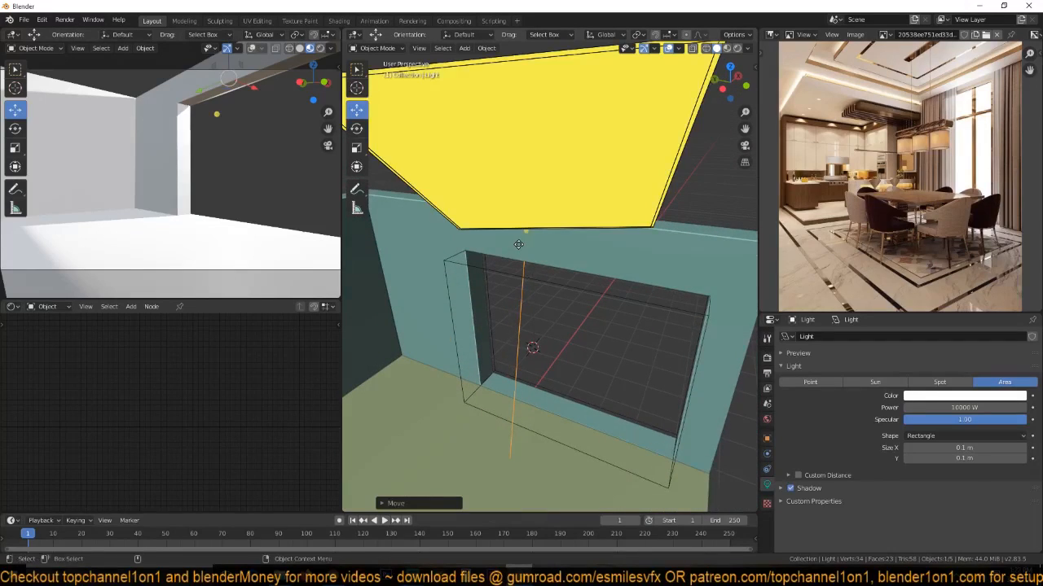
pyautogui.press('g')
pyautogui.press('y')
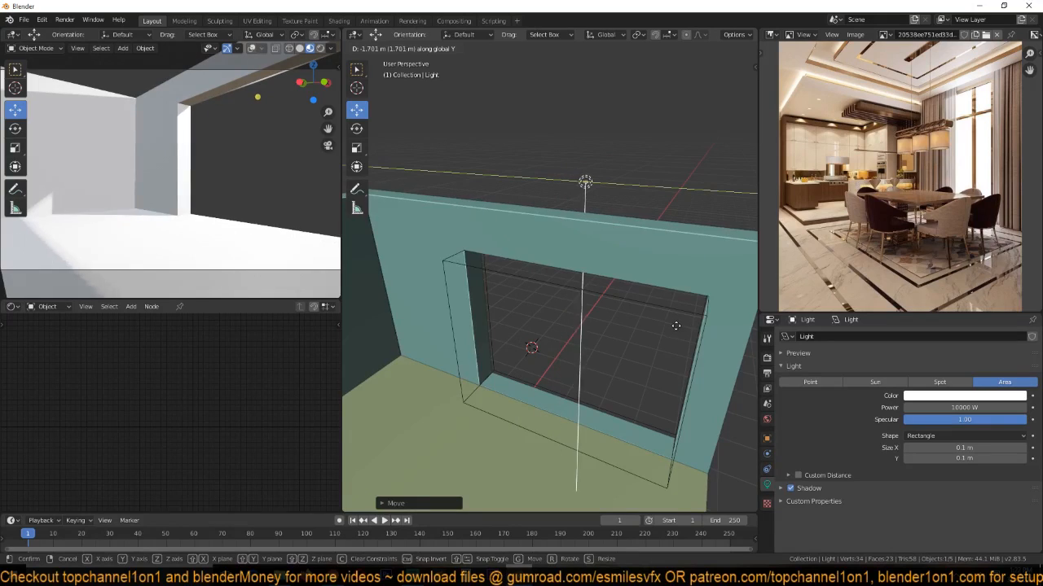
pyautogui.click(636, 333)
pyautogui.scroll(-3, 584, 324)
pyautogui.moveTo(635, 332); pyautogui.dragTo(628, 277, button='middle')
pyautogui.scroll(1, 583, 324)
pyautogui.scroll(-2, 585, 325)
pyautogui.click(646, 311)
pyautogui.scroll(2, 632, 285)
pyautogui.click(633, 397)
pyautogui.moveTo(633, 398); pyautogui.dragTo(652, 399, button='middle')
pyautogui.click(654, 398)
pyautogui.click(583, 199)
pyautogui.rightClick(406, 160)
pyautogui.moveTo(583, 201); pyautogui.dragTo(595, 124)
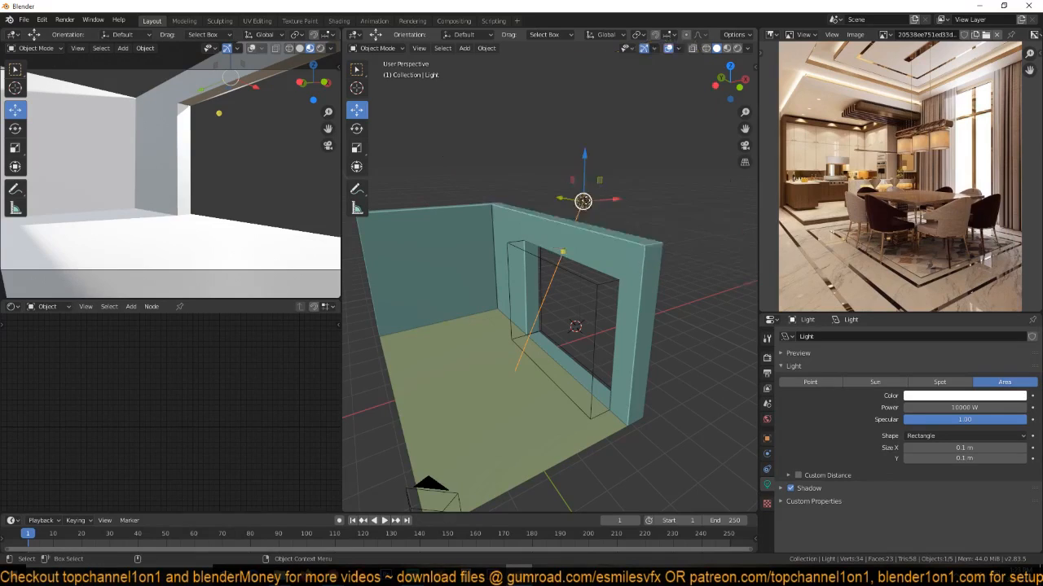
pyautogui.rightClick(541, 237)
pyautogui.moveTo(550, 332); pyautogui.dragTo(565, 337, button='middle')
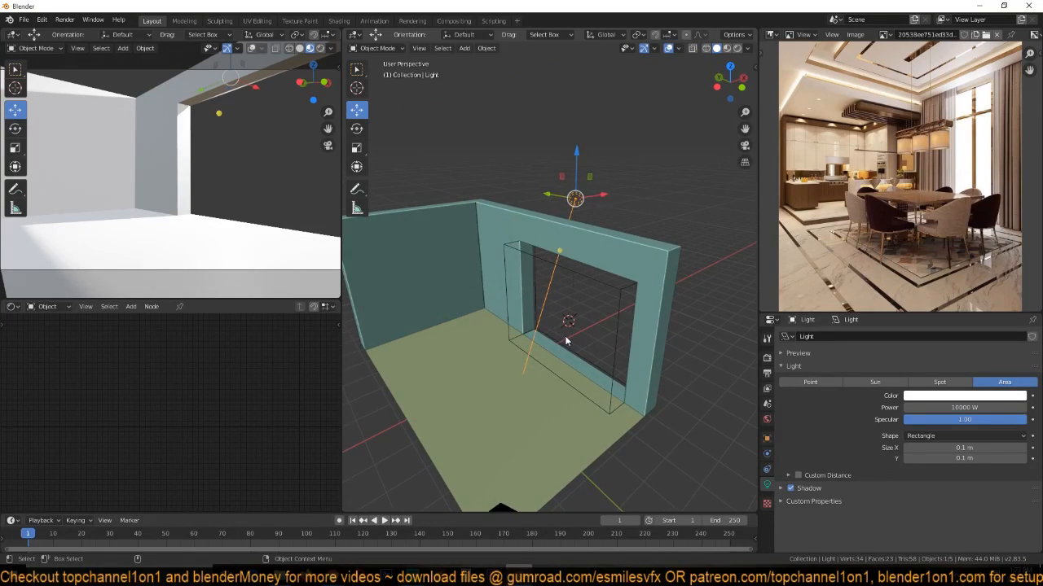
pyautogui.click(573, 390)
pyautogui.keyDown('shift'); pyautogui.moveTo(573, 390); pyautogui.dragTo(599, 338, button='middle'); pyautogui.keyUp('shift')
pyautogui.hotkey('alt', 'a')
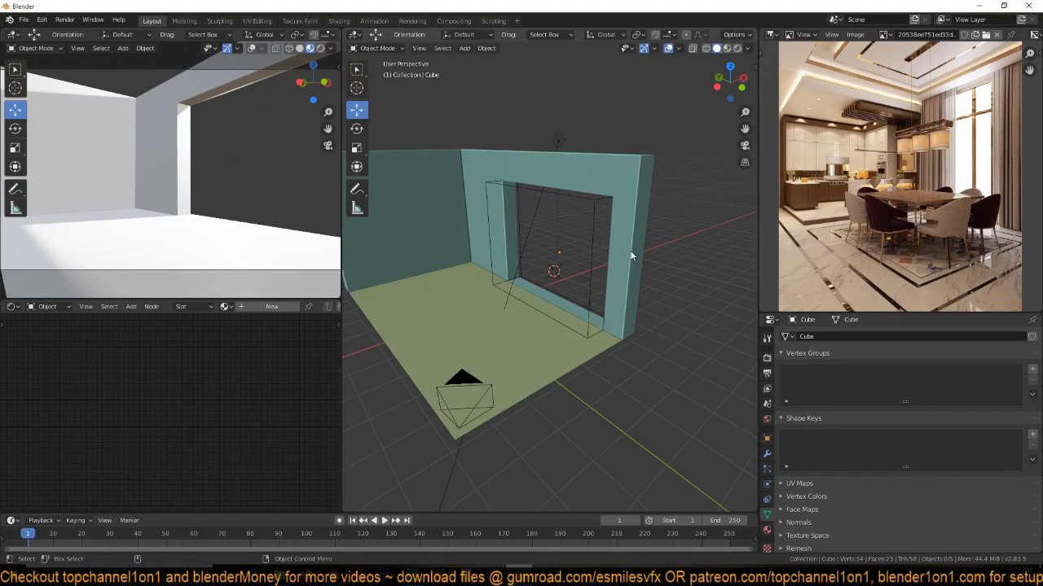
pyautogui.scroll(1, 633, 284)
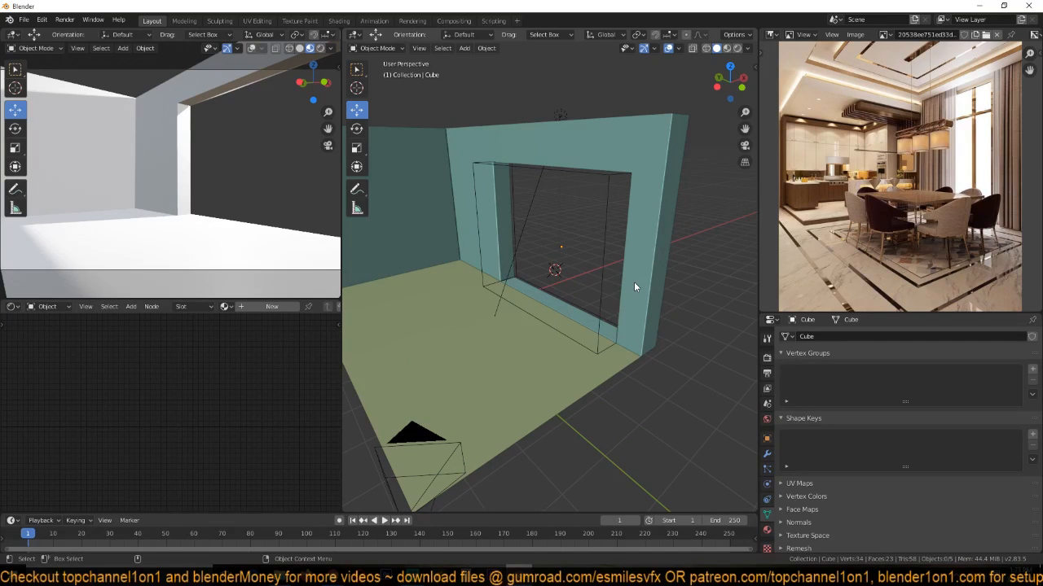
pyautogui.scroll(3, 943, 228)
# Add a plane in the top view and move it over the room floor as the table top.
pyautogui.press('KP_7')
pyautogui.click(565, 365)
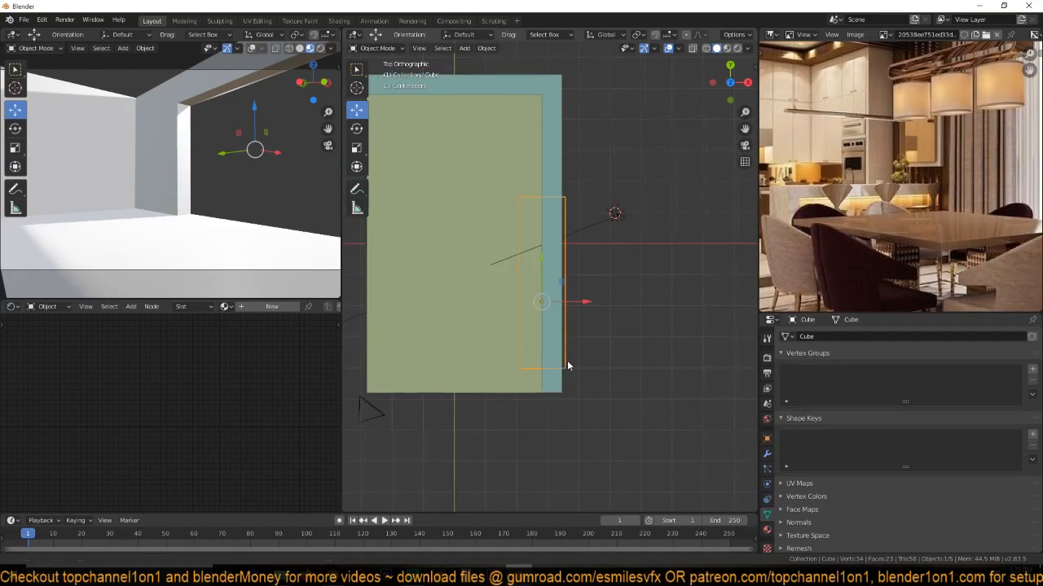
pyautogui.keyDown('shift'); pyautogui.moveTo(564, 363); pyautogui.dragTo(607, 341, button='middle'); pyautogui.keyUp('shift')
pyautogui.hotkey('shift', 'a')
pyautogui.moveTo(478, 235)
pyautogui.click(521, 236)
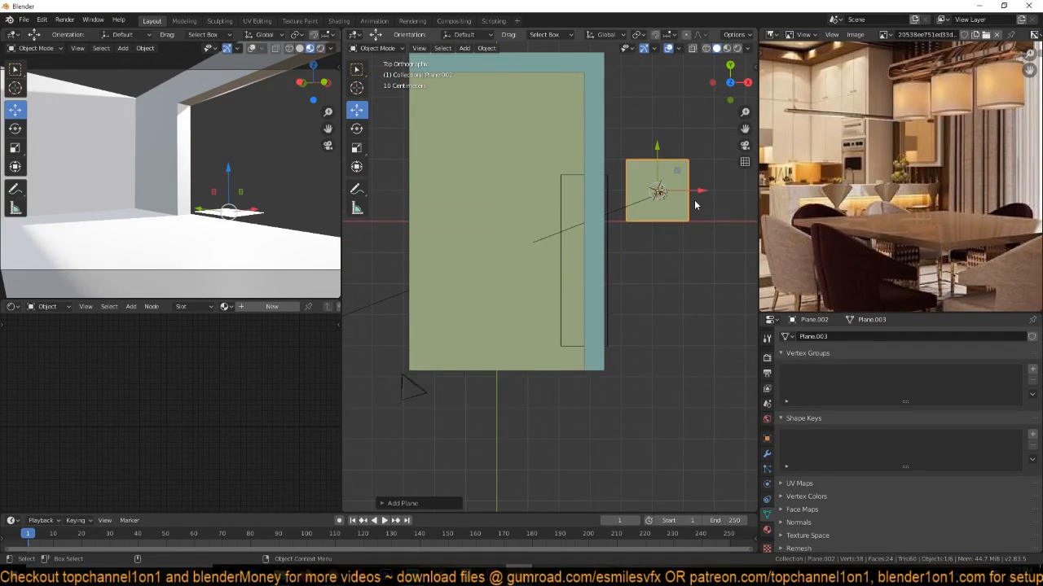
pyautogui.press('g')
pyautogui.click(534, 275)
# Stretch the plane along X and raise it above the floor to table height.
pyautogui.press('s')
pyautogui.press('x')
pyautogui.click(638, 268)
pyautogui.moveTo(643, 277); pyautogui.dragTo(491, 265, button='middle')
pyautogui.press('g')
pyautogui.click(501, 226)
pyautogui.moveTo(503, 225); pyautogui.dragTo(562, 232, button='middle')
# Add a Solidify modifier to the table-top plane and apply the object's scale.
pyautogui.click(767, 452)
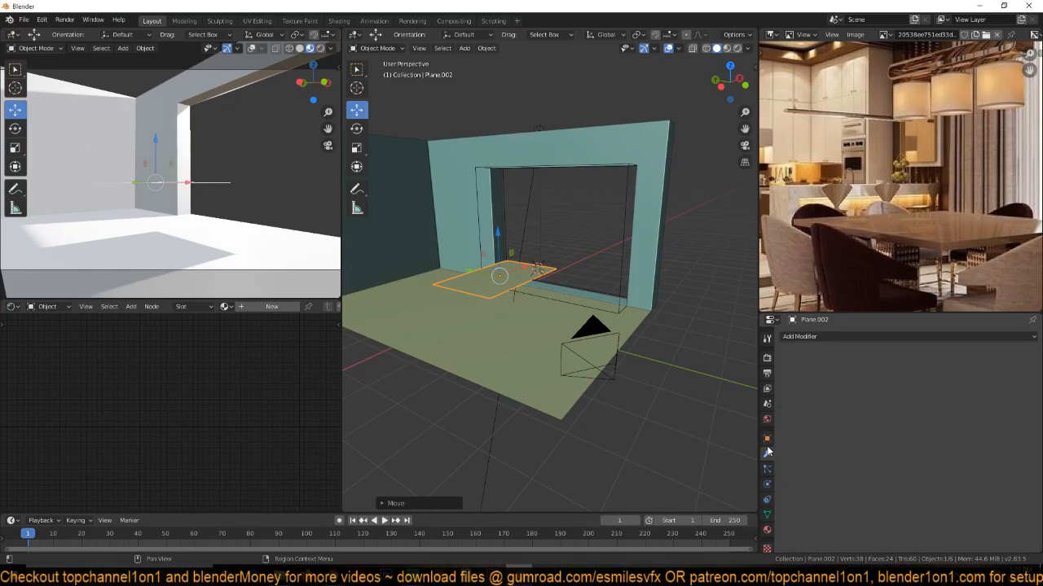
pyautogui.click(848, 338)
pyautogui.click(821, 504)
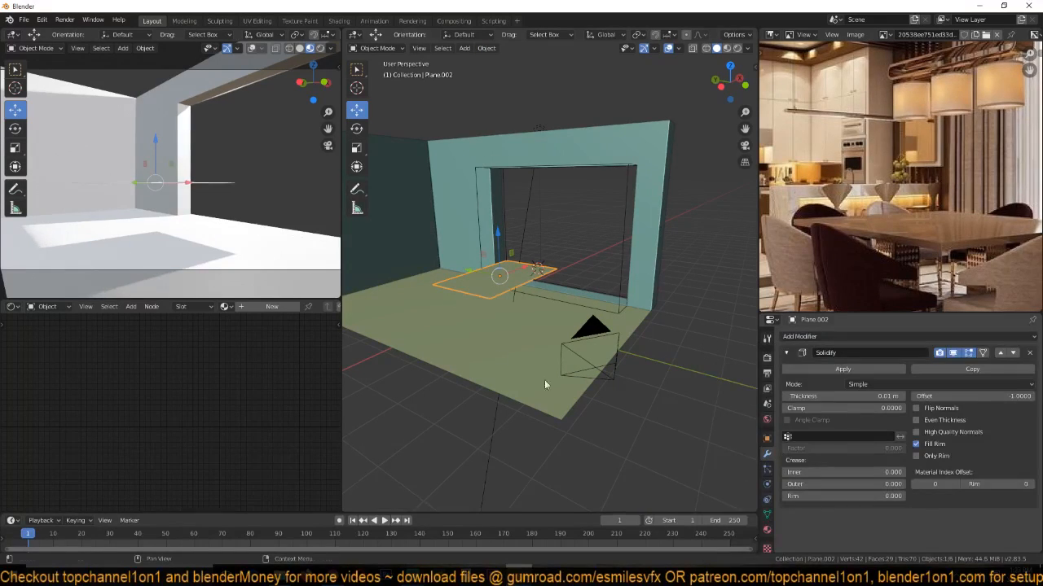
pyautogui.scroll(5, 456, 321)
pyautogui.moveTo(450, 318); pyautogui.dragTo(584, 272, button='middle')
pyautogui.hotkey('ctrl', 'a')
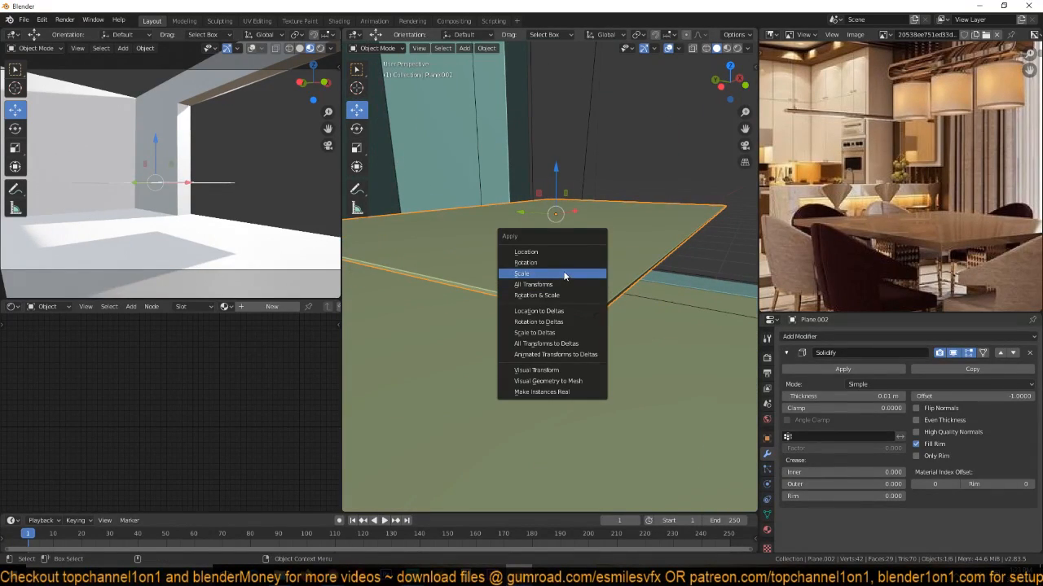
pyautogui.click(564, 274)
# Increase the Solidify thickness so the table top becomes a thicker slab.
pyautogui.moveTo(843, 396); pyautogui.dragTo(883, 396)
pyautogui.click(787, 353)
pyautogui.scroll(-2, 701, 351)
pyautogui.scroll(2, 701, 352)
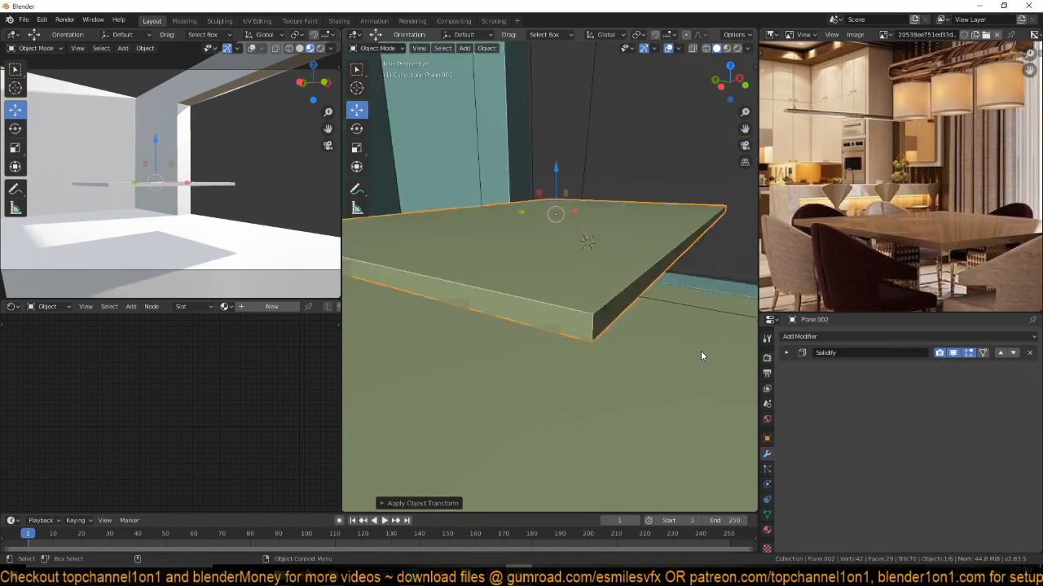
pyautogui.scroll(-1, 701, 352)
pyautogui.scroll(2, 619, 325)
pyautogui.scroll(-2, 596, 317)
# Add a Bevel modifier to the table top with an offset of 0.008 m.
pyautogui.click(830, 336)
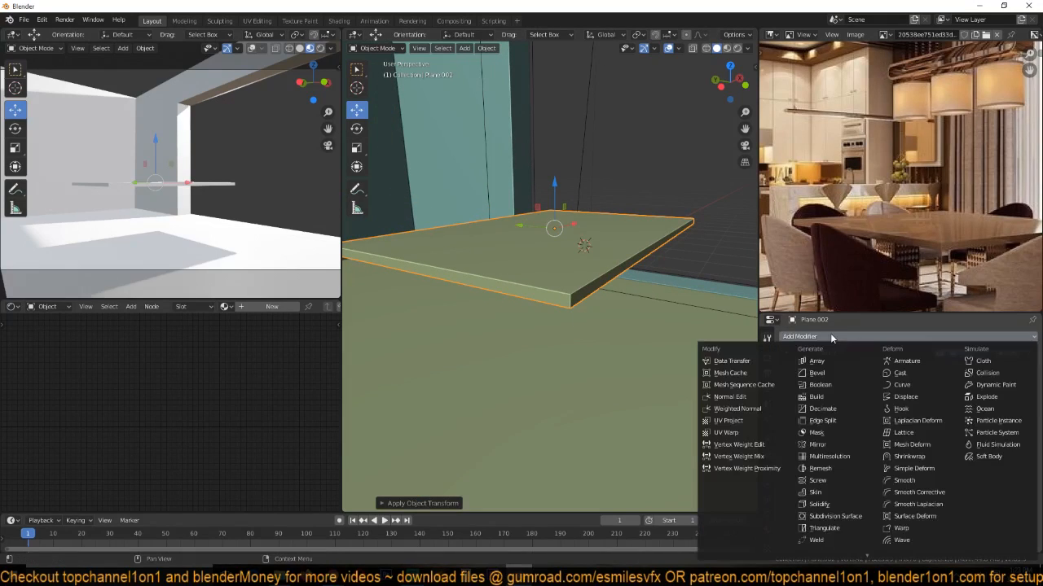
pyautogui.click(839, 385)
pyautogui.scroll(3, 672, 339)
pyautogui.scroll(-1, 896, 407)
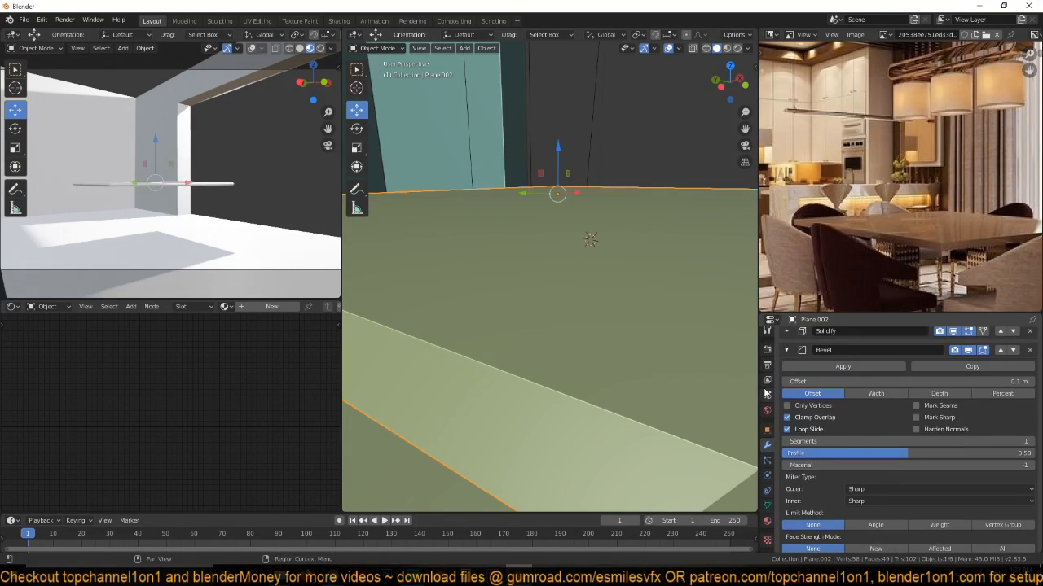
pyautogui.scroll(-3, 668, 370)
pyautogui.moveTo(908, 382); pyautogui.dragTo(870, 381)
pyautogui.scroll(2, 662, 349)
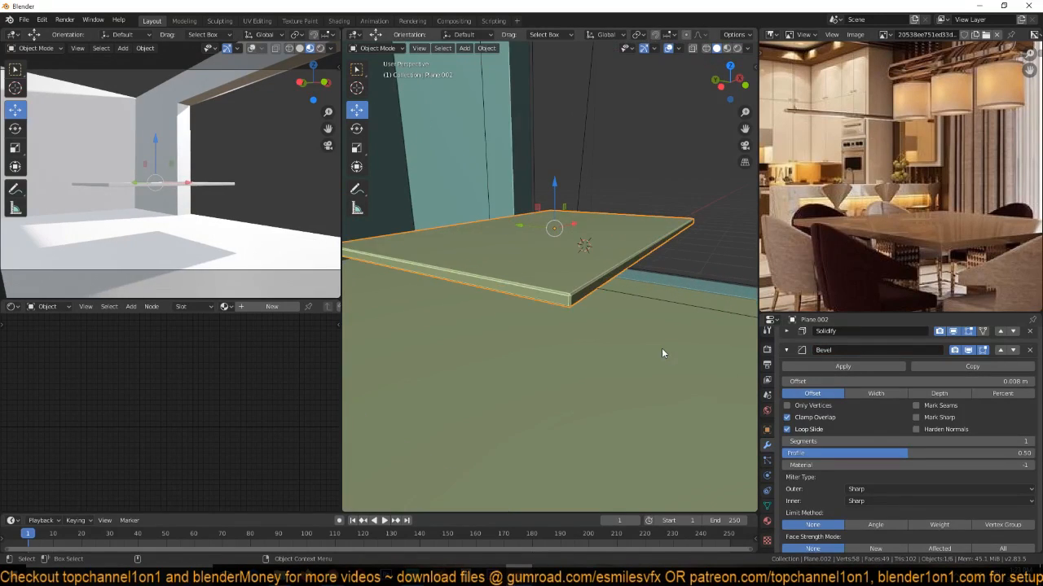
pyautogui.scroll(1, 655, 351)
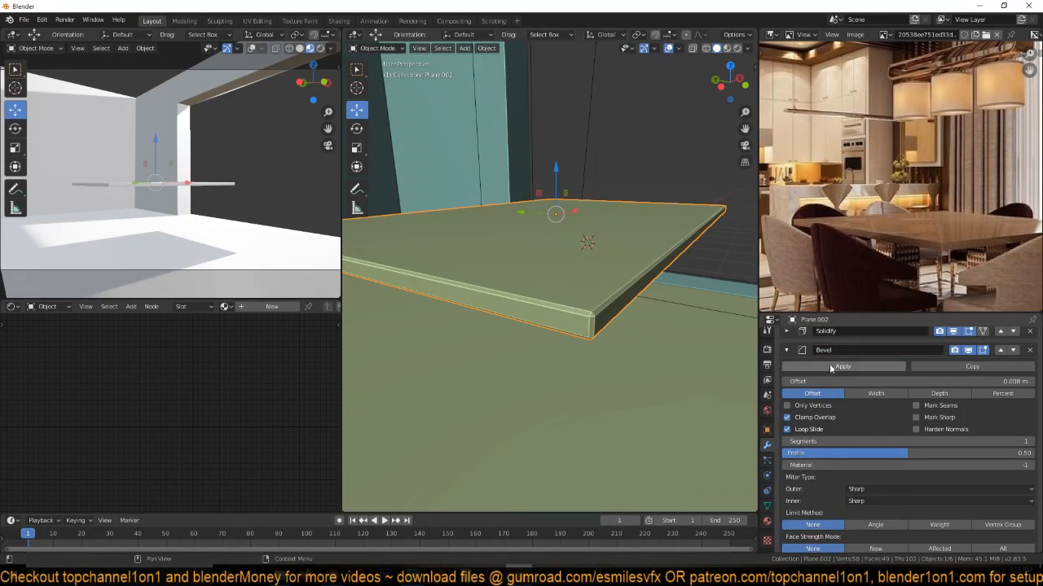
# Enable Harden Normals on the table top's bevel and Auto Smooth in its mesh normals.
pyautogui.scroll(-2, 828, 440)
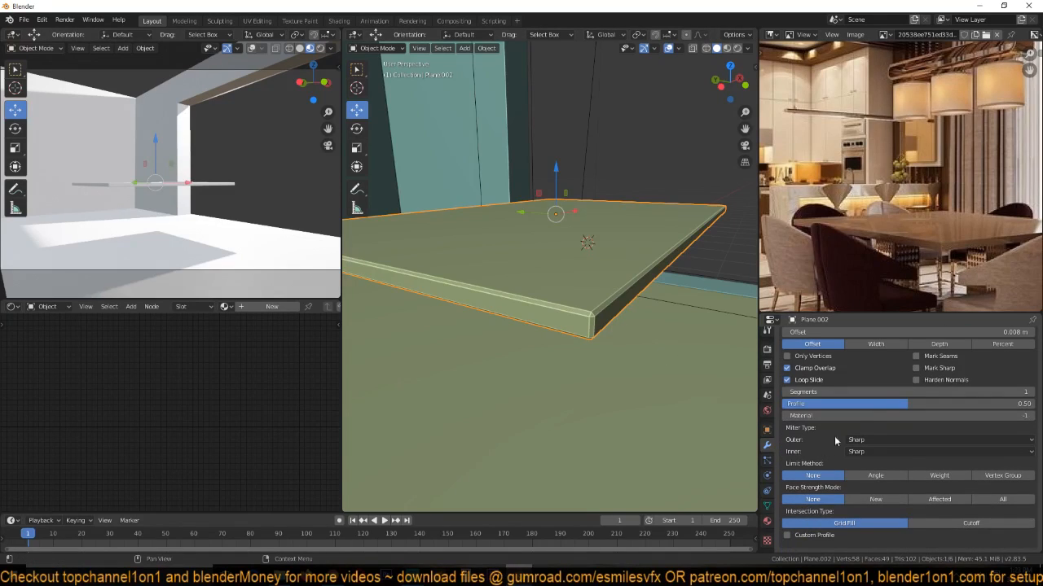
pyautogui.click(767, 507)
pyautogui.scroll(-1, 788, 509)
pyautogui.click(805, 493)
pyautogui.click(799, 507)
pyautogui.moveTo(610, 336); pyautogui.dragTo(634, 217, button='middle')
pyautogui.scroll(-5, 565, 351)
# Add a Bevel modifier to the walls below the Boolean, with an offset of about 0.322 m.
pyautogui.click(692, 156)
pyautogui.click(767, 445)
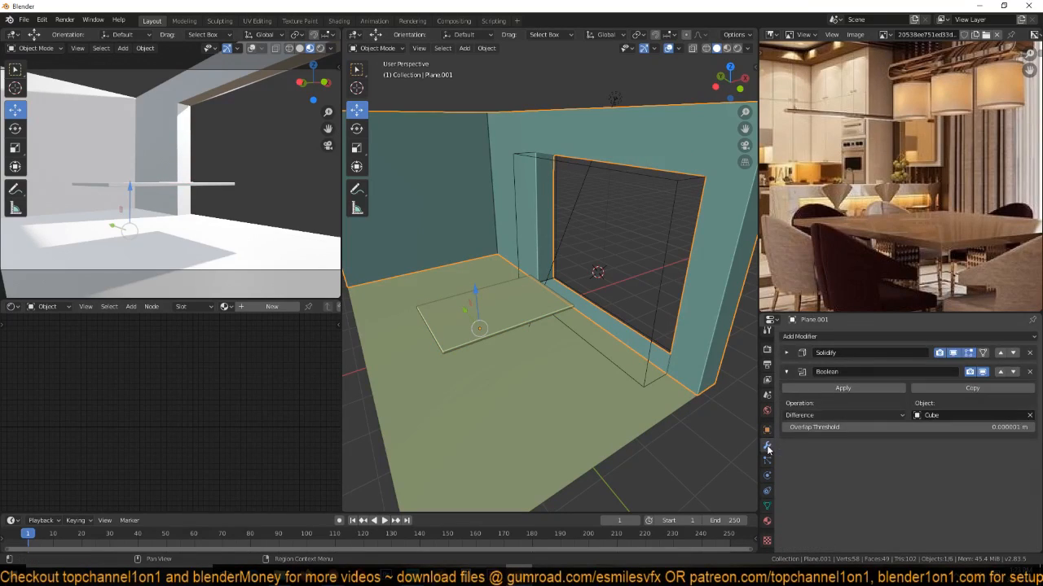
pyautogui.click(843, 334)
pyautogui.click(814, 375)
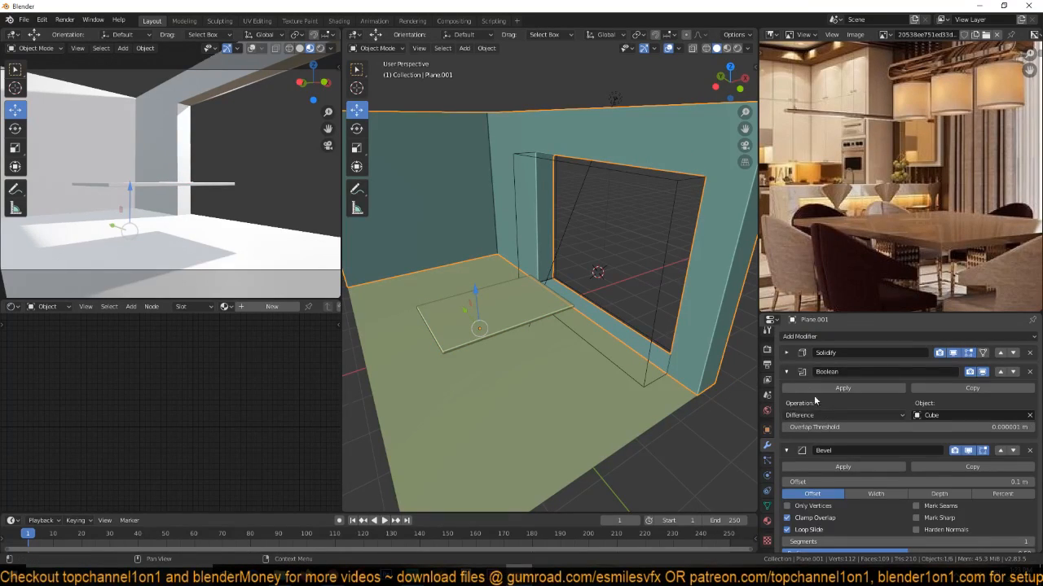
pyautogui.click(787, 372)
pyautogui.moveTo(613, 325); pyautogui.dragTo(540, 307, button='middle')
pyautogui.moveTo(872, 422); pyautogui.dragTo(907, 422)
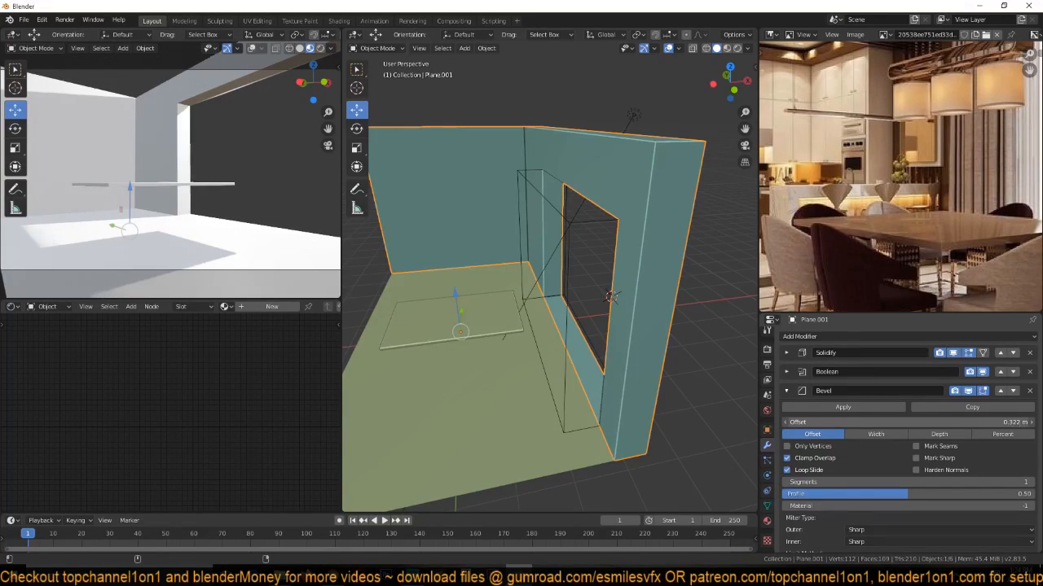
# Raise the window cutter cube about 0.05 m along Z to leave a sill below the opening.
pyautogui.moveTo(621, 316); pyautogui.dragTo(591, 342, button='middle')
pyautogui.click(537, 305)
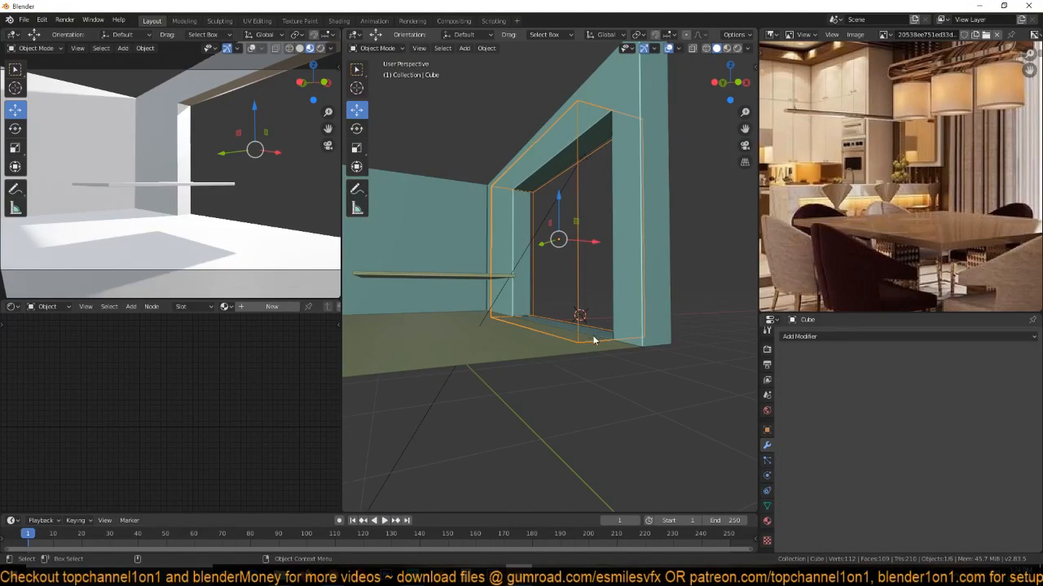
pyautogui.press('g')
pyautogui.press('z')
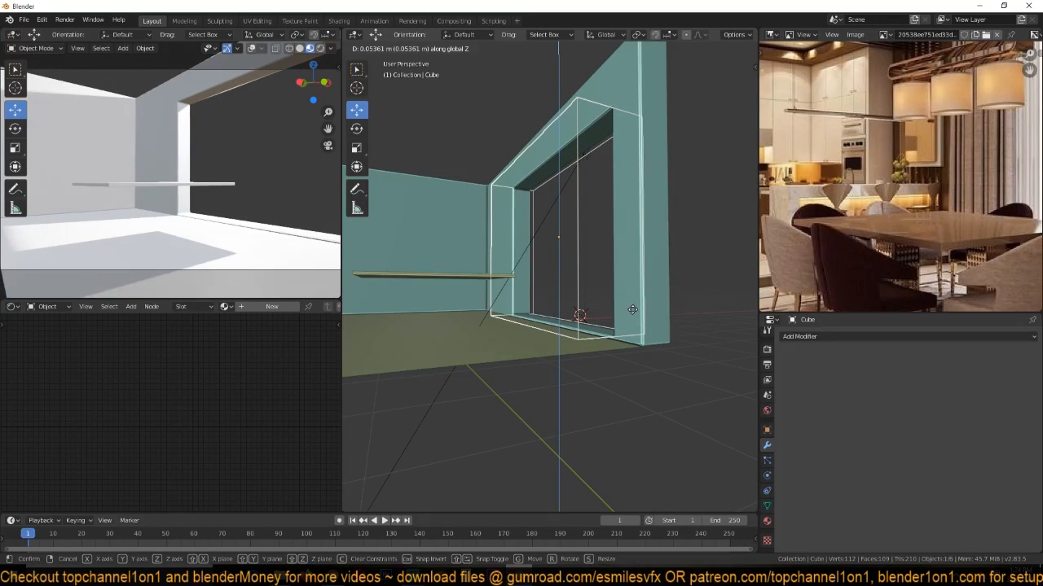
pyautogui.click(632, 311)
pyautogui.moveTo(636, 259); pyautogui.dragTo(606, 359, button='middle')
# Set the walls' bevel offset to about 0.016 m and enable Auto Smooth on their mesh.
pyautogui.scroll(3, 606, 359)
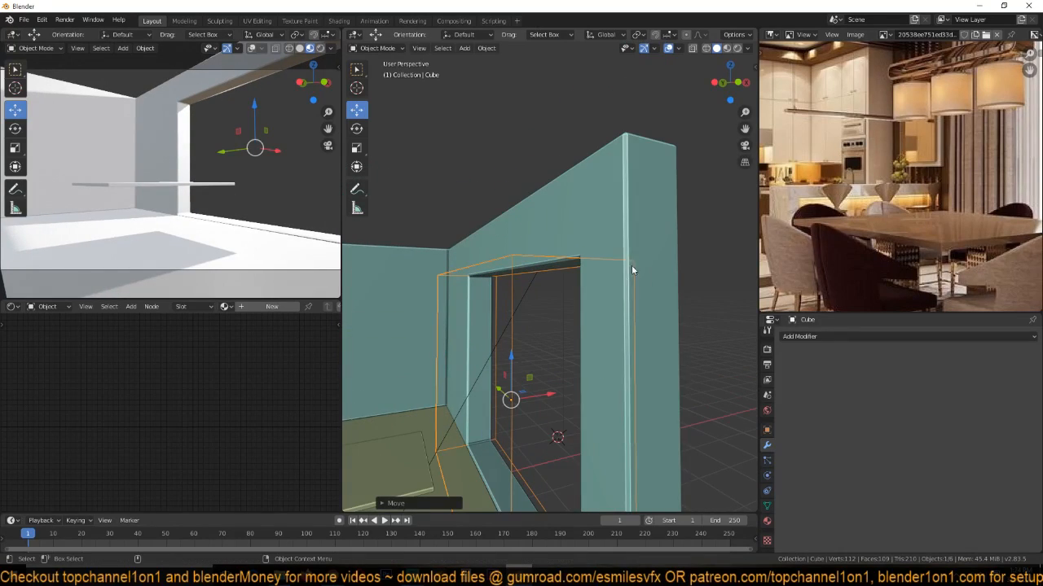
pyautogui.click(631, 272)
pyautogui.moveTo(919, 422); pyautogui.dragTo(815, 422)
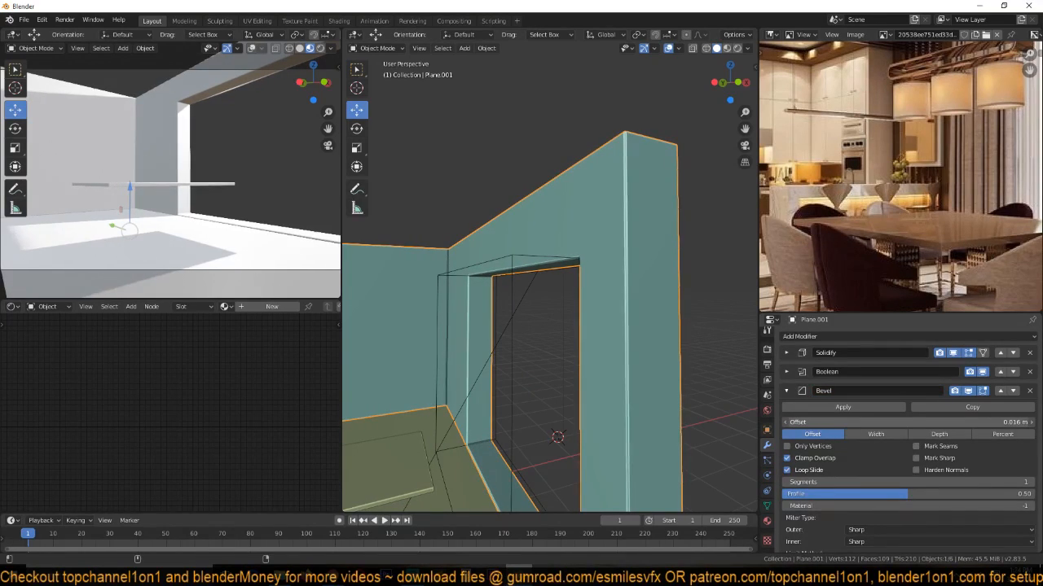
pyautogui.click(766, 506)
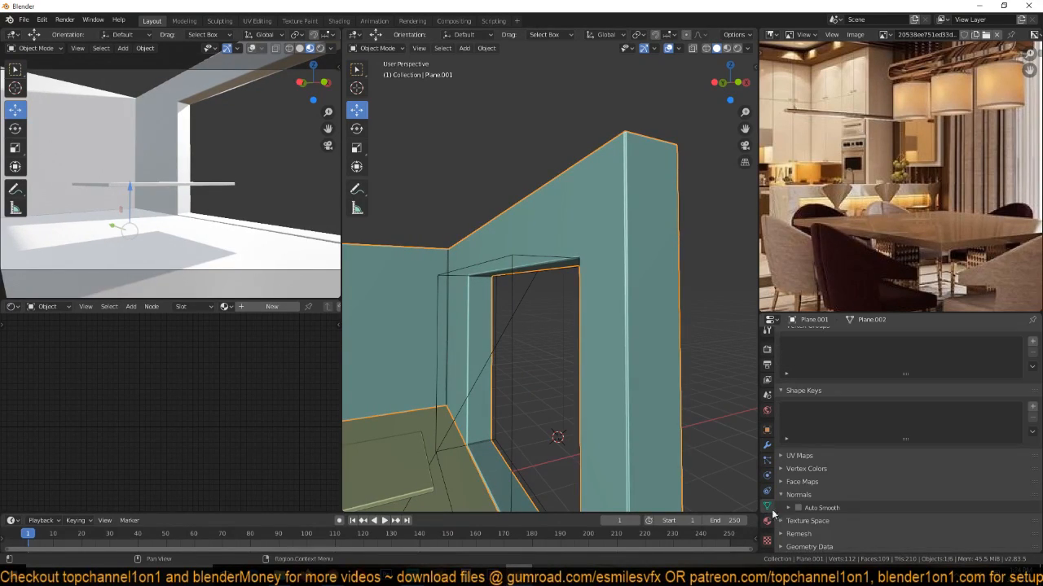
pyautogui.click(817, 510)
# Start saving the scene and create and open a folder named interior inside the march folder.
pyautogui.moveTo(587, 408); pyautogui.dragTo(618, 399, button='middle')
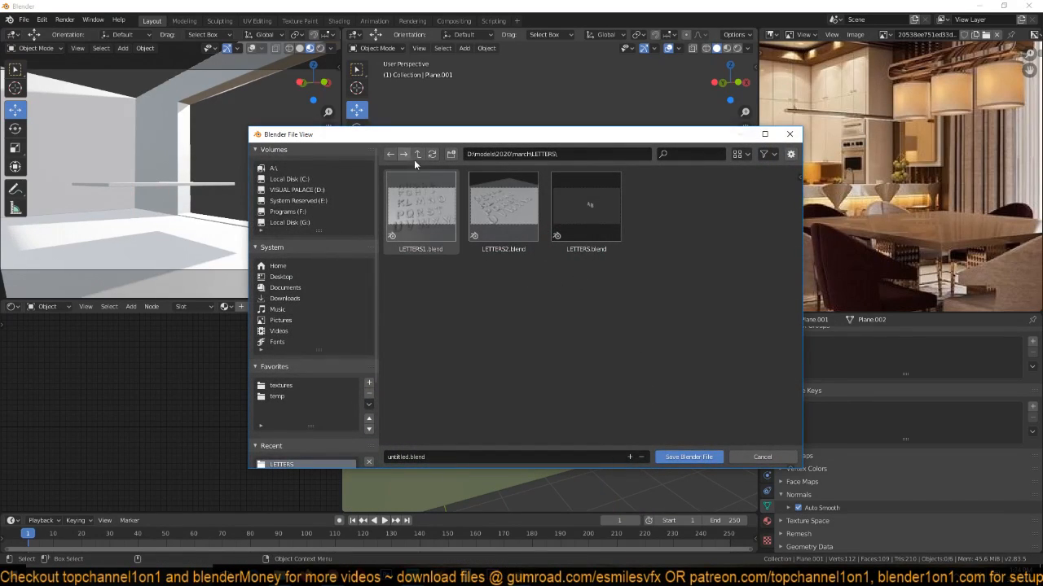
pyautogui.click(418, 155)
pyautogui.click(450, 154)
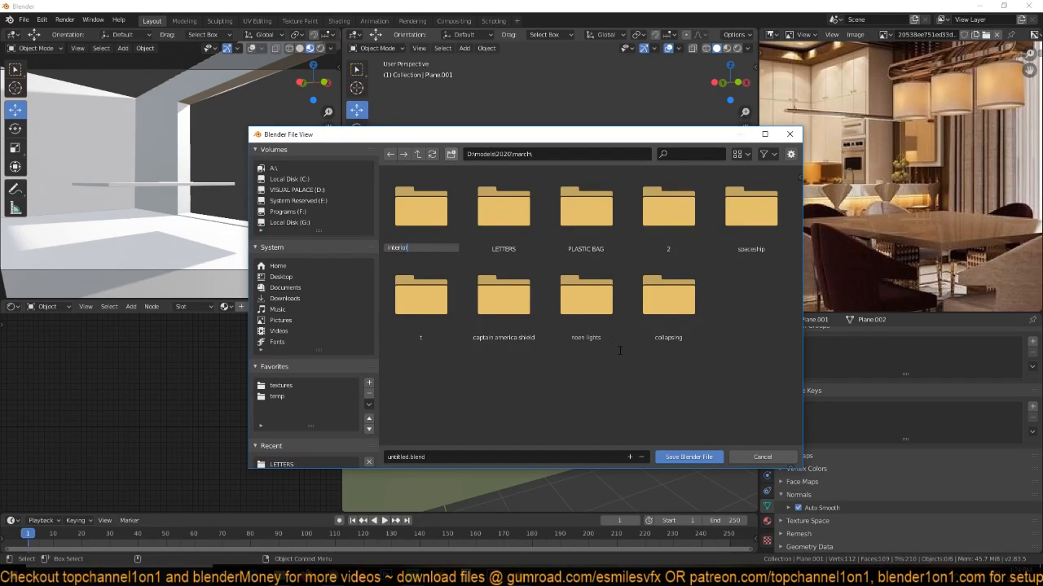
pyautogui.press('Return')
pyautogui.doubleClick(431, 244)
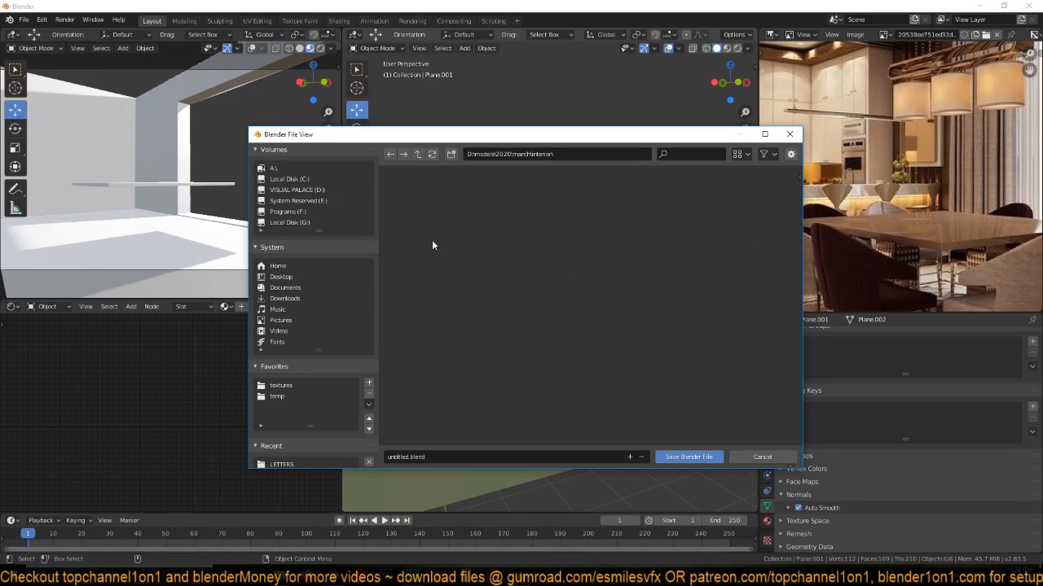
# Save the scene as interior.blend in the new folder.
pyautogui.click(534, 457)
pyautogui.write('interior')
pyautogui.press('Return')
pyautogui.click(708, 456)
# Select the dining tabletop and set its Solidify thickness to 0.116 m.
pyautogui.moveTo(656, 409); pyautogui.dragTo(582, 312, button='middle')
pyautogui.click(511, 371)
pyautogui.click(499, 351)
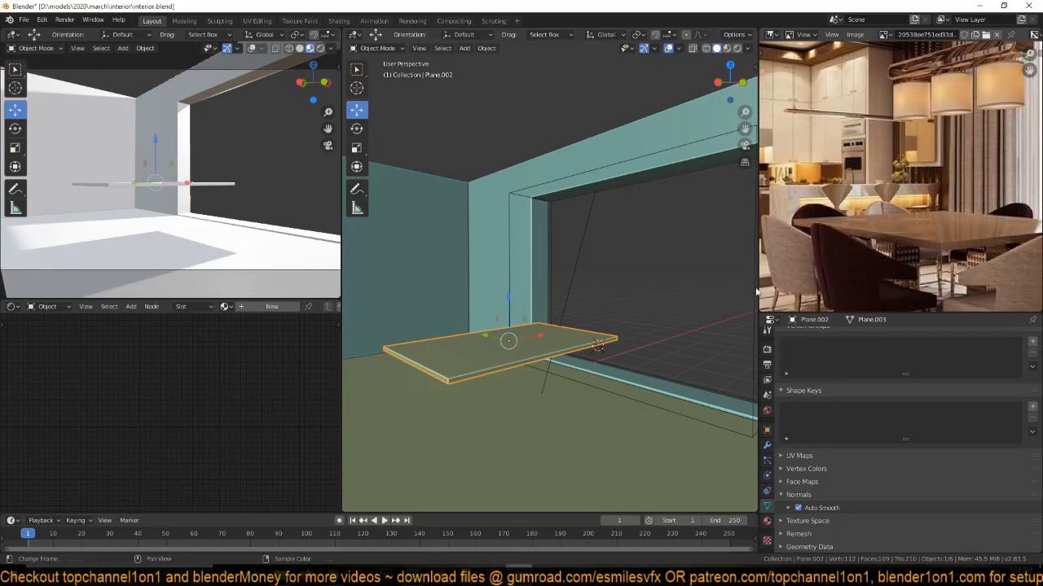
pyautogui.moveTo(709, 309); pyautogui.dragTo(641, 319, button='middle')
pyautogui.click(766, 445)
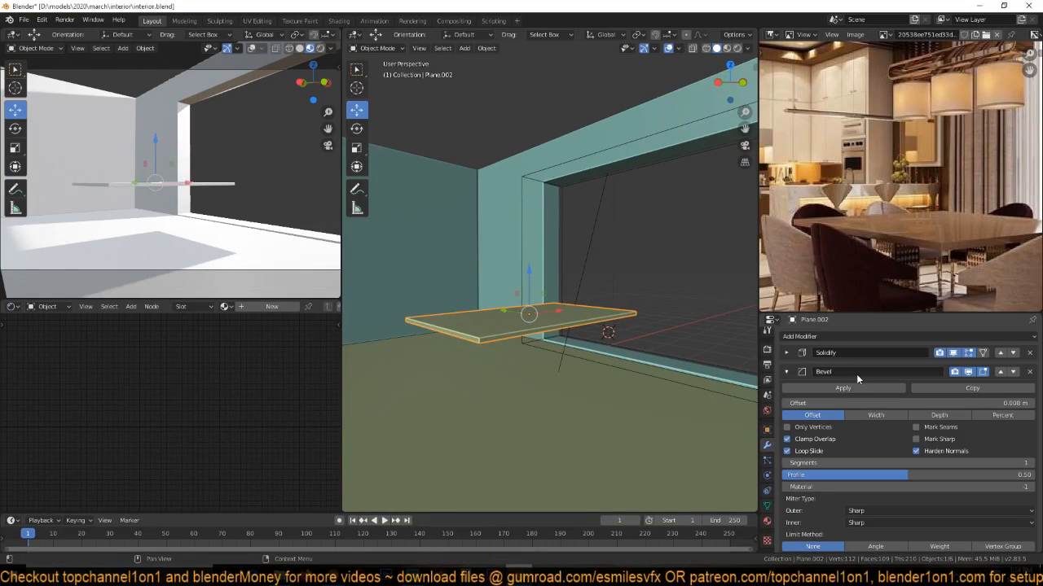
pyautogui.click(786, 353)
pyautogui.moveTo(847, 396); pyautogui.dragTo(892, 395)
pyautogui.moveTo(891, 269); pyautogui.dragTo(928, 174, button='middle')
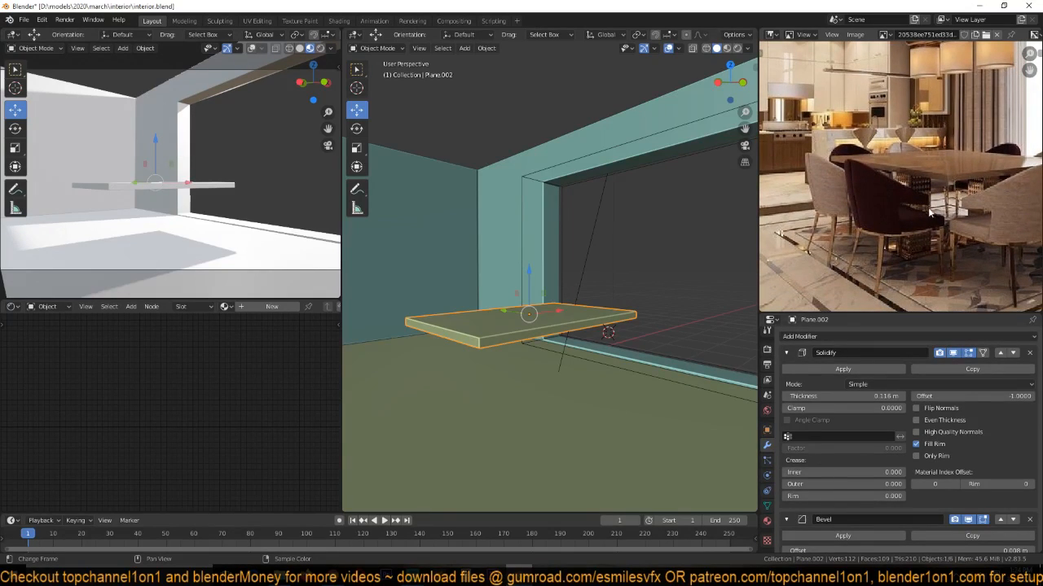
# Duplicate the tabletop, shrink the copy to a small leg-sized rectangle at its centre and narrow it further along X.
pyautogui.press('KP_7')
pyautogui.scroll(2, 561, 336)
pyautogui.hotkey('shift', 'z')
pyautogui.keyDown('shift'); pyautogui.moveTo(508, 326); pyautogui.dragTo(610, 301, button='middle'); pyautogui.keyUp('shift')
pyautogui.scroll(-4, 619, 302)
pyautogui.hotkey('shift', 'd')
pyautogui.click(639, 302)
pyautogui.press('s')
pyautogui.click(603, 306)
pyautogui.press('s')
pyautogui.press('x')
pyautogui.click(616, 290)
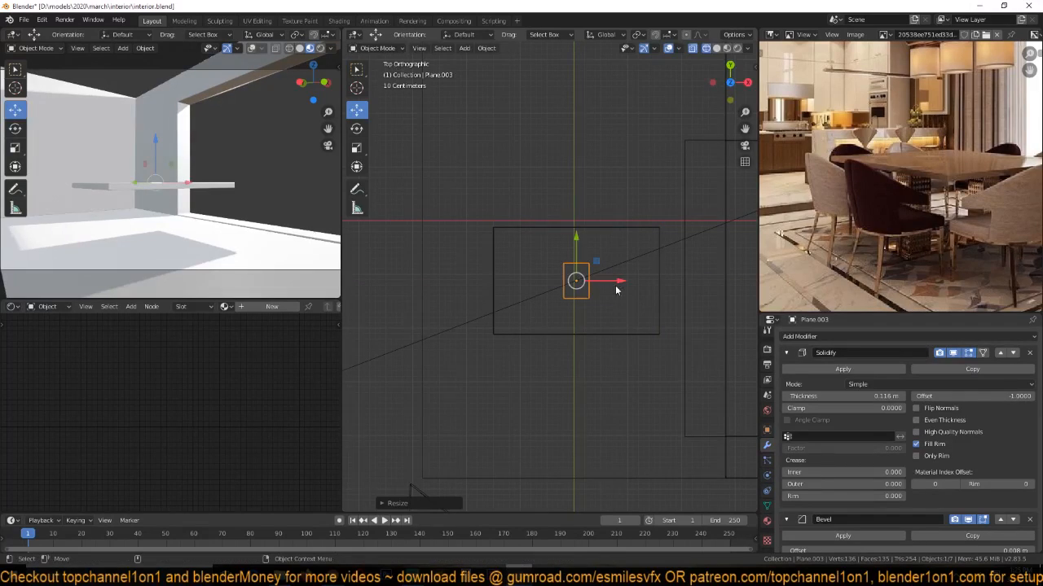
# Remove the Solidify modifier from the small copy and place it against the tabletop's underside near its -X end.
pyautogui.click(1028, 353)
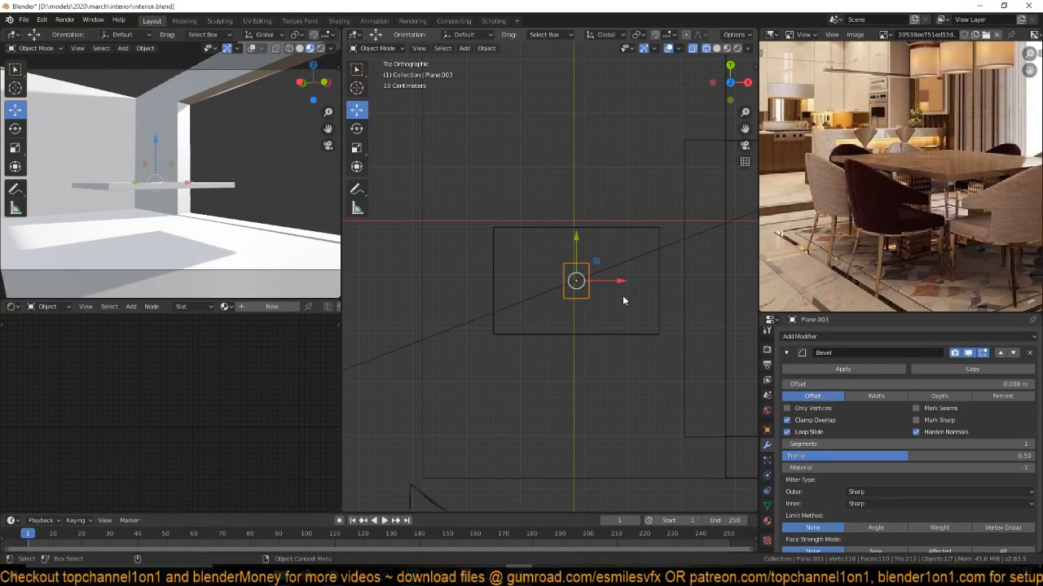
pyautogui.press('KP_1')
pyautogui.press('g')
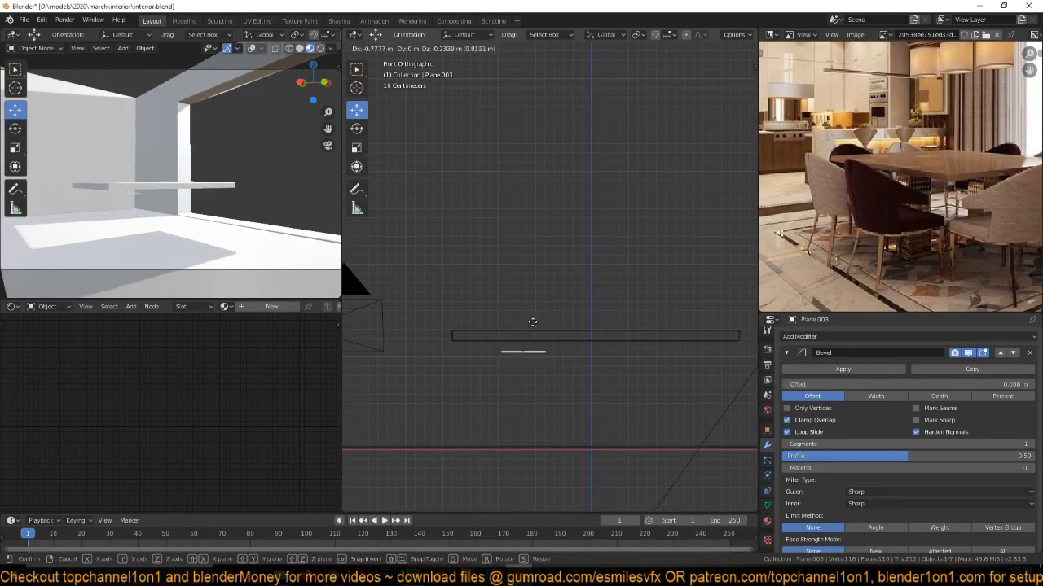
pyautogui.click(514, 310)
# Extrude the small rectangle's face straight down to the floor to form a table leg.
pyautogui.press('Tab')
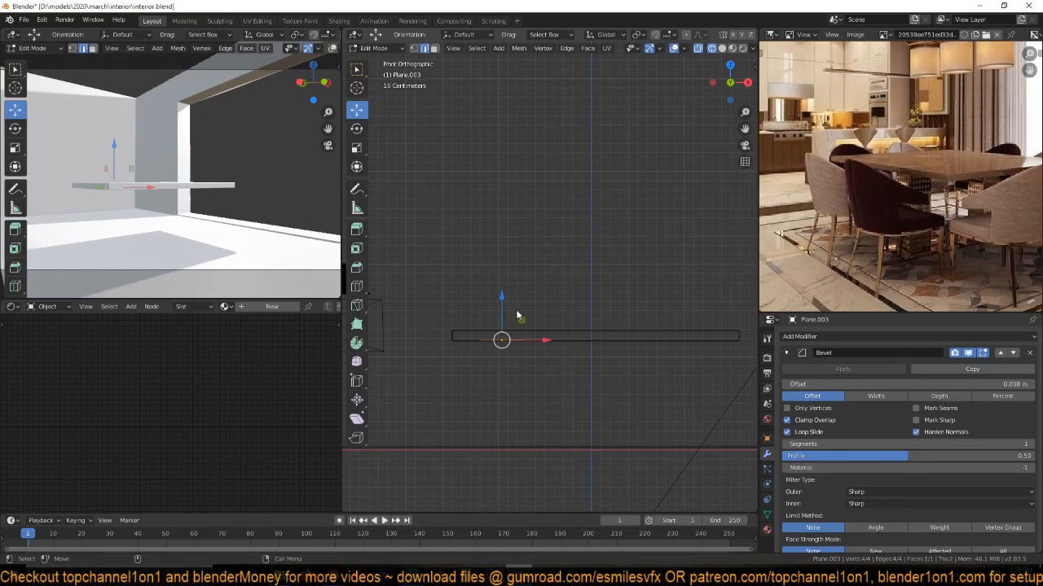
pyautogui.press('e')
pyautogui.click(522, 418)
pyautogui.press('Tab')
pyautogui.moveTo(534, 354); pyautogui.dragTo(577, 411, button='middle')
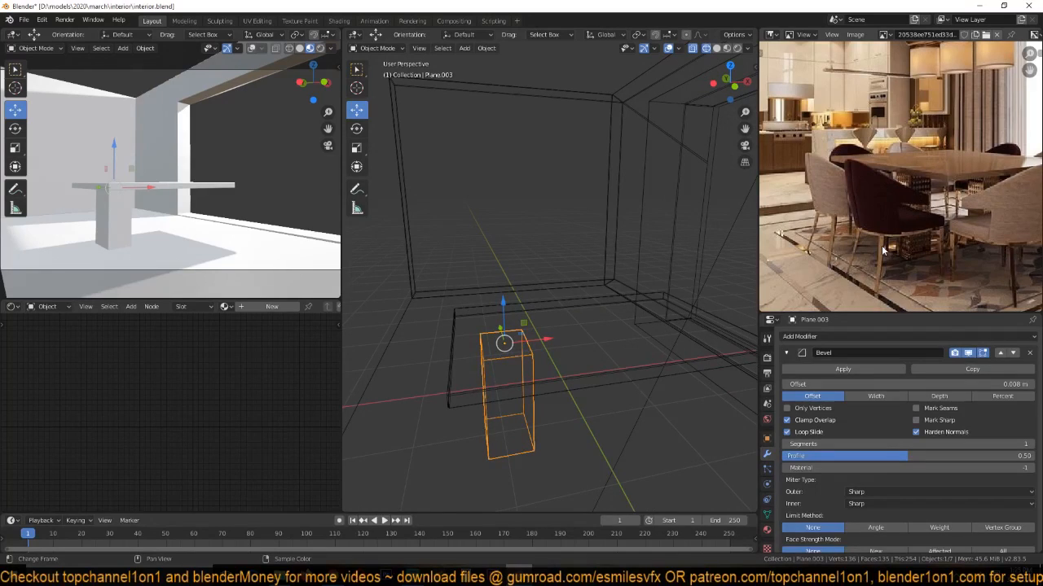
# Slim the table leg along Y and X, apply its object transform and save the scene.
pyautogui.press('KP_7')
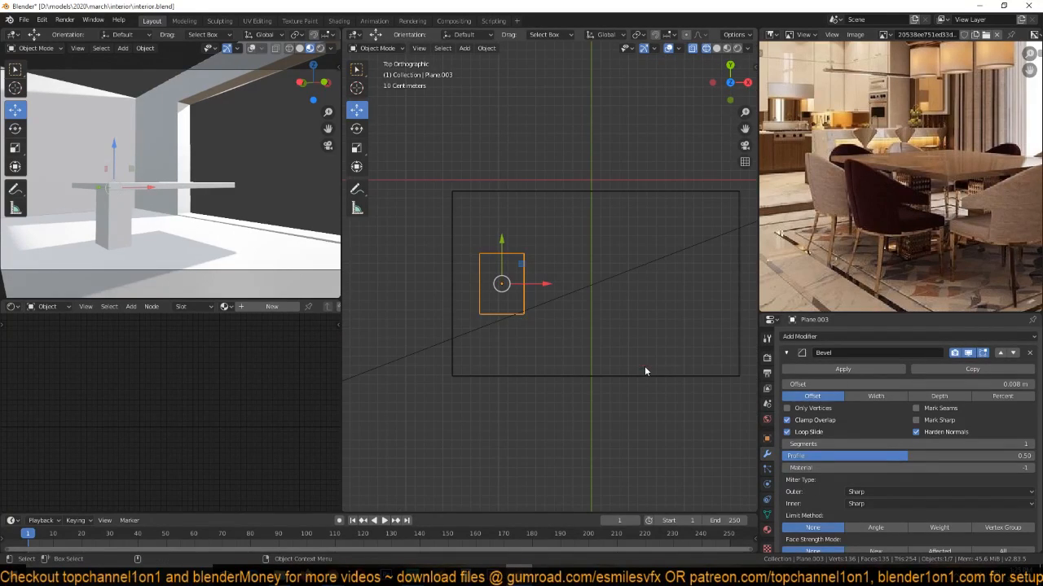
pyautogui.press('s')
pyautogui.press('y')
pyautogui.click(526, 342)
pyautogui.press('s')
pyautogui.press('x')
pyautogui.click(570, 315)
pyautogui.hotkey('ctrl', 'a')
pyautogui.click(530, 313)
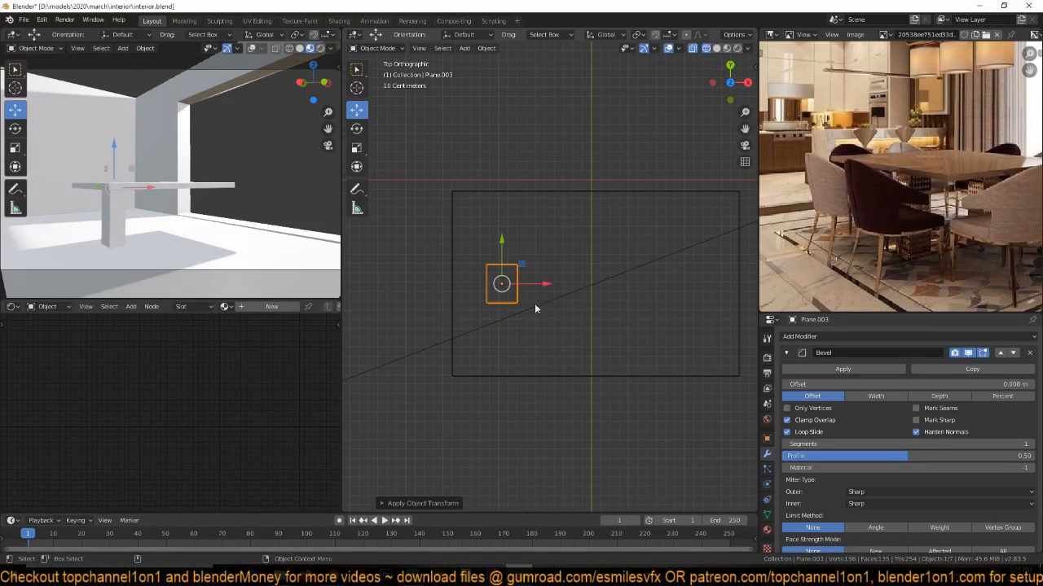
pyautogui.keyDown('shift'); pyautogui.moveTo(530, 308); pyautogui.dragTo(468, 325, button='middle'); pyautogui.keyUp('shift')
pyautogui.hotkey('ctrl', 's')
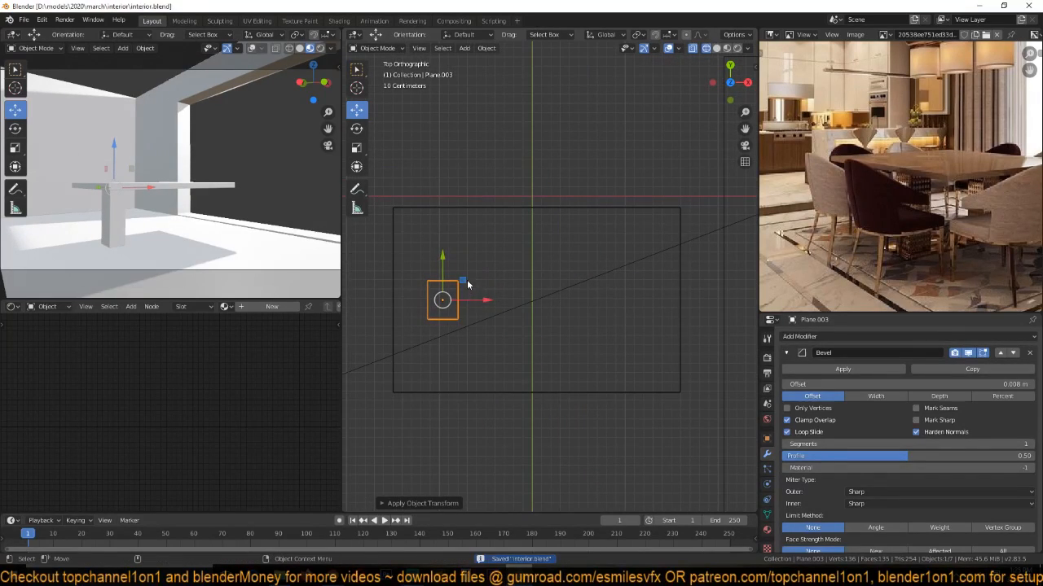
# Duplicate the leg's geometry along X to the opposite end of the table and return to solid shading.
pyautogui.press('Tab')
pyautogui.hotkey('shift', 'd')
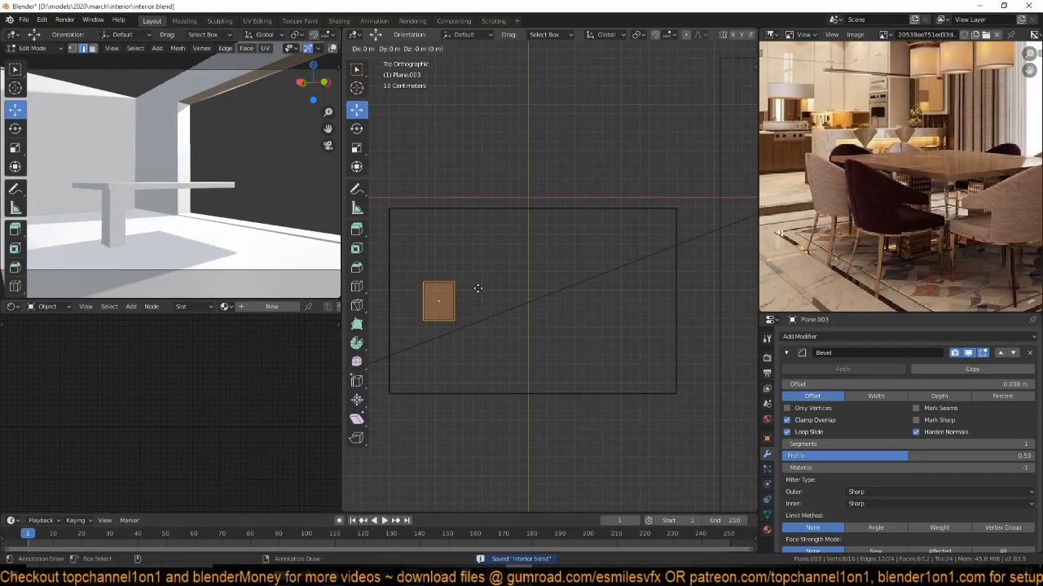
pyautogui.press('x')
pyautogui.click(659, 289)
pyautogui.press('Tab')
pyautogui.moveTo(651, 342)
pyautogui.mouseDown(button='middle')
pyautogui.moveTo(615, 275)
pyautogui.moveTo(562, 242)
pyautogui.mouseUp(button='middle')
pyautogui.press('z')
pyautogui.click(655, 248)
pyautogui.moveTo(576, 328)
pyautogui.mouseDown(button='middle')
pyautogui.moveTo(567, 275)
pyautogui.moveTo(628, 235)
pyautogui.mouseUp(button='middle')
pyautogui.scroll(4, 568, 275)
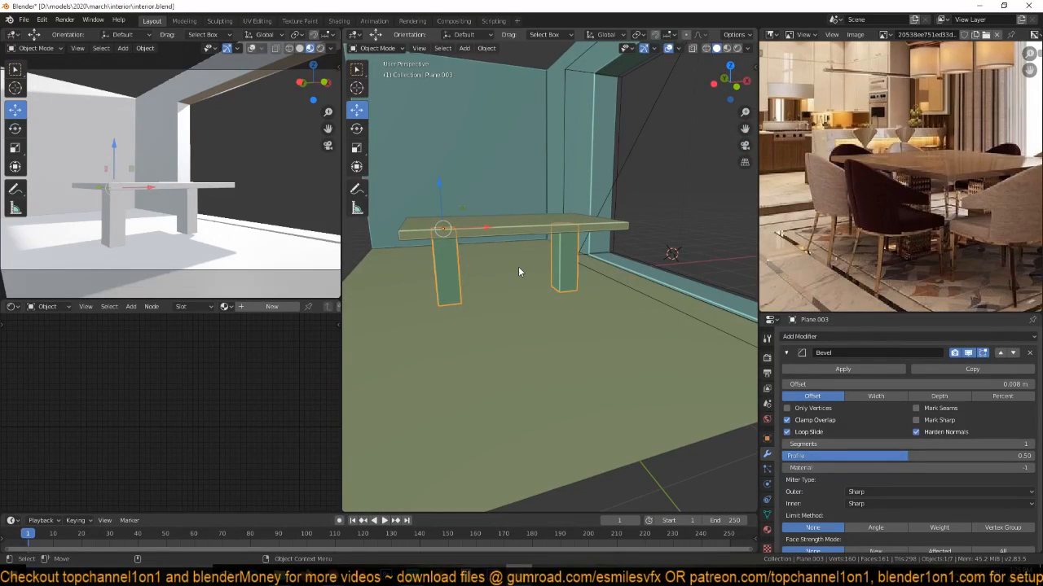
# Deselect everything, add a mesh plane outside the room beyond the window wall and scale it up.
pyautogui.scroll(-5, 518, 272)
pyautogui.press('KP_7')
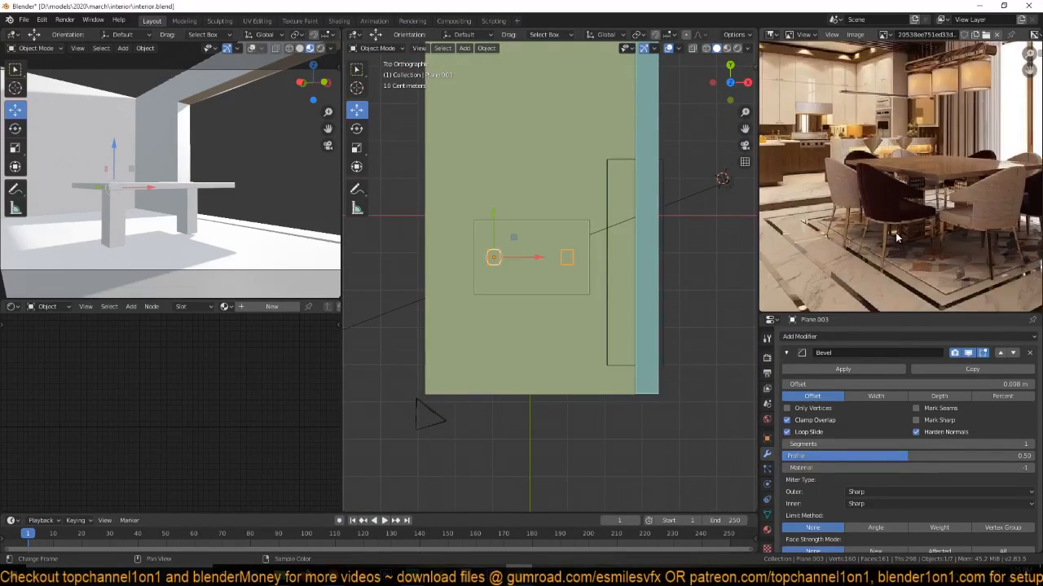
pyautogui.scroll(2, 896, 236)
pyautogui.keyDown('shift'); pyautogui.moveTo(530, 295); pyautogui.dragTo(505, 289, button='middle'); pyautogui.keyUp('shift')
pyautogui.scroll(-2, 515, 286)
pyautogui.hotkey('alt', 'a')
pyautogui.scroll(-1, 884, 170)
pyautogui.keyDown('shift'); pyautogui.moveTo(688, 254); pyautogui.dragTo(634, 249, button='middle'); pyautogui.keyUp('shift')
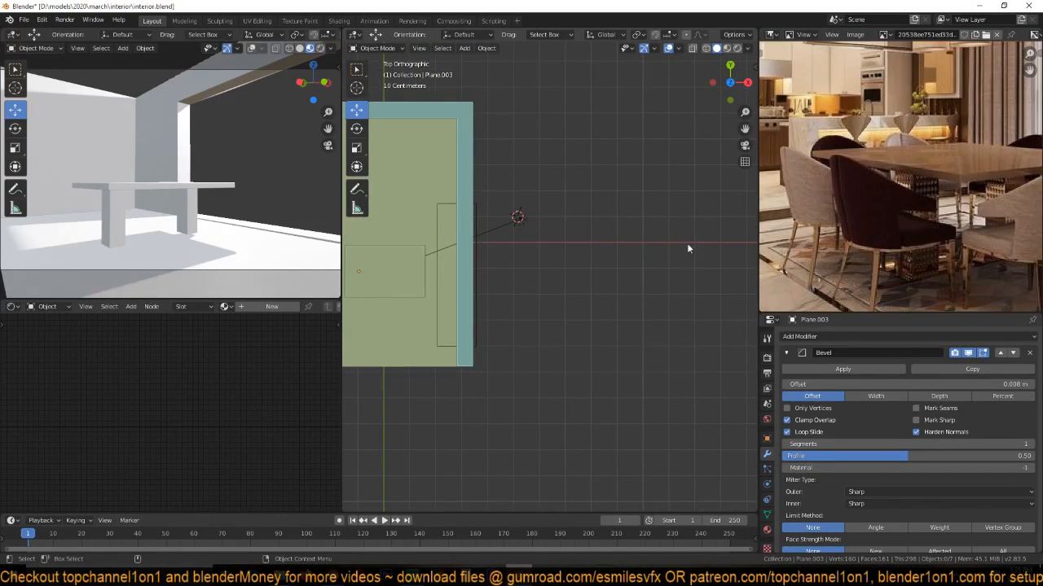
pyautogui.scroll(-2, 966, 219)
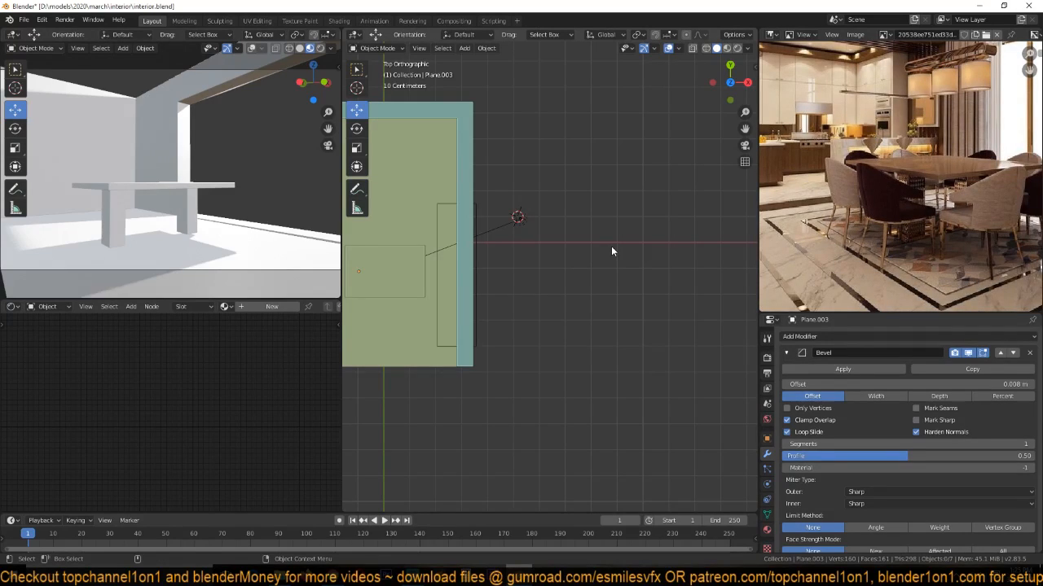
pyautogui.keyDown('shift'); pyautogui.moveTo(612, 251); pyautogui.dragTo(581, 270, button='middle'); pyautogui.keyUp('shift')
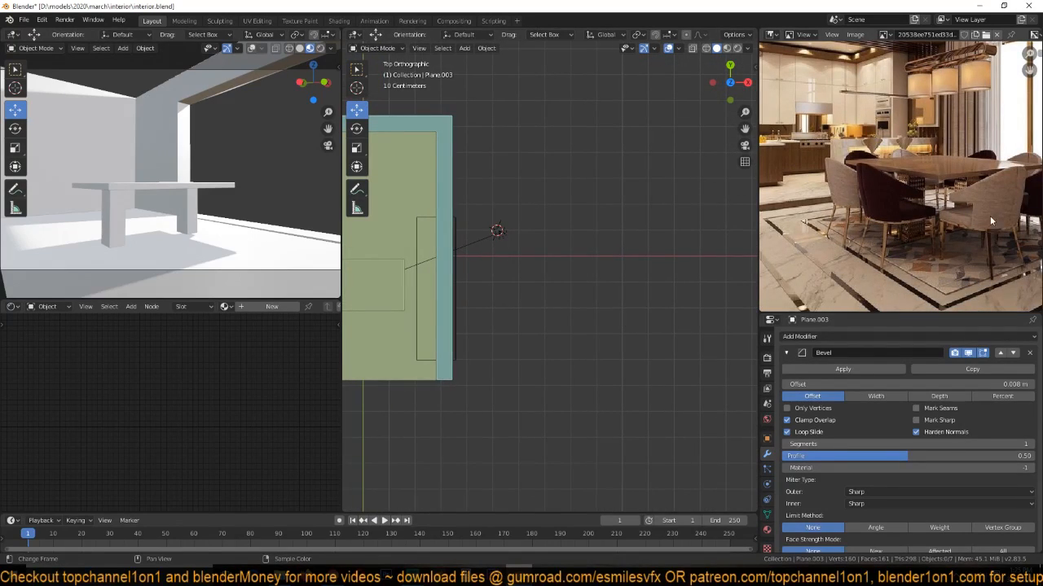
pyautogui.hotkey('shift', 'a')
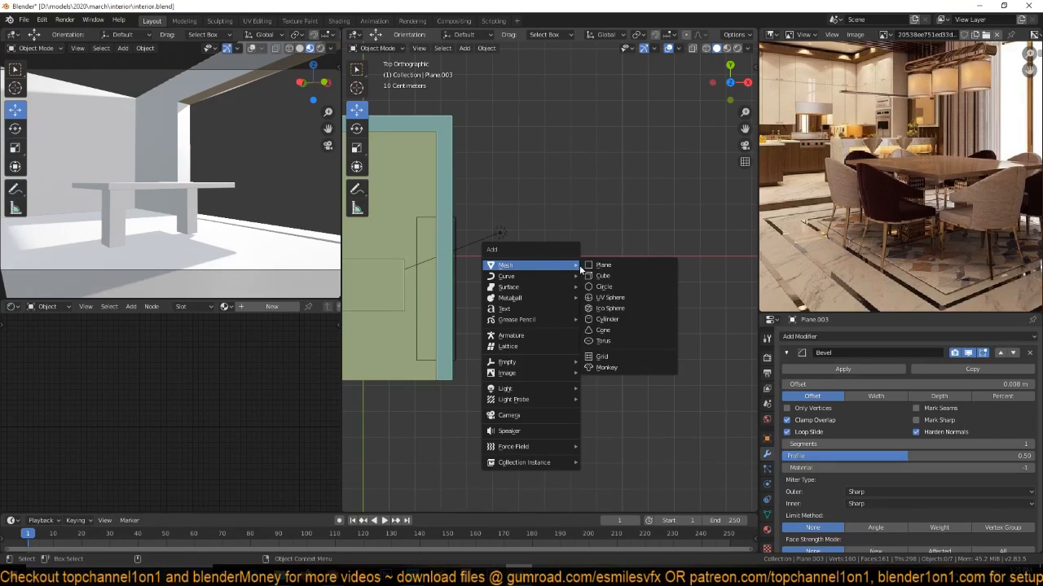
pyautogui.click(584, 264)
pyautogui.press('s')
pyautogui.click(669, 292)
# Move the new plane farther away from the room in the +X direction.
pyautogui.keyDown('shift'); pyautogui.moveTo(532, 316); pyautogui.dragTo(495, 323, button='middle'); pyautogui.keyUp('shift')
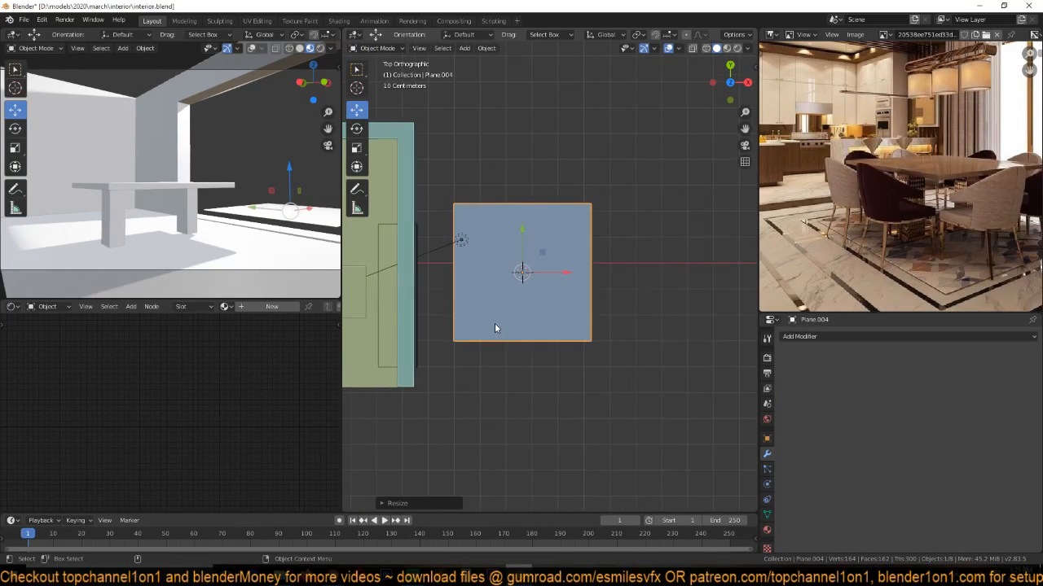
pyautogui.press('g')
pyautogui.click(623, 320)
pyautogui.keyDown('shift'); pyautogui.moveTo(612, 320); pyautogui.dragTo(500, 341, button='middle'); pyautogui.keyUp('shift')
# Cut a centre loop through the plane parallel to Y and delete its -X half.
pyautogui.press('Tab')
pyautogui.hotkey('ctrl', 'r')
pyautogui.click(539, 244)
pyautogui.rightClick(521, 259)
pyautogui.press('x')
pyautogui.click(474, 218)
# Add a Mirror modifier across the X axis to the remaining half plane.
pyautogui.press('Tab')
pyautogui.click(839, 335)
pyautogui.click(821, 445)
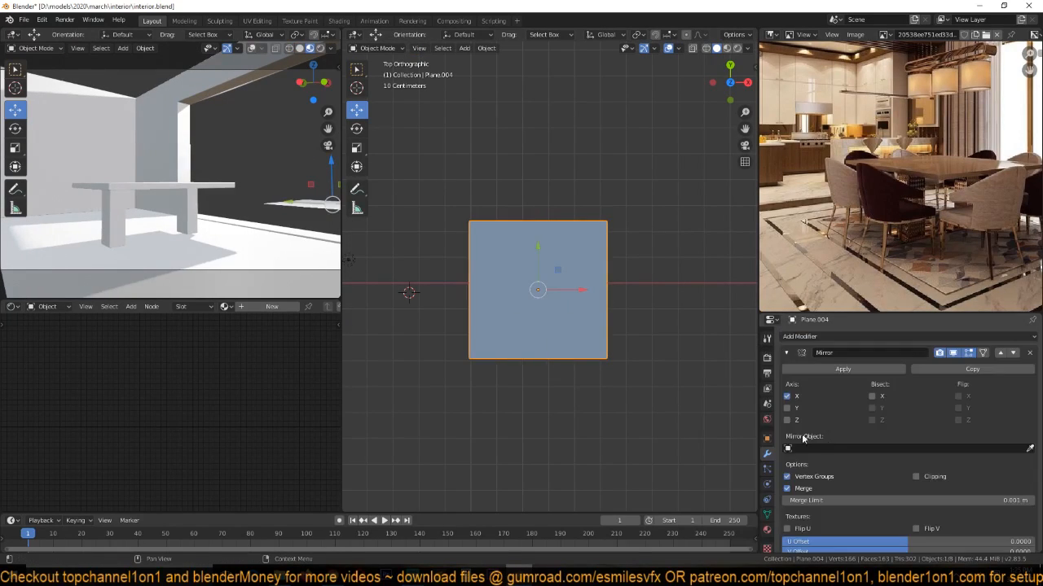
# Extrude the half plane's outer edge outward along X to widen the mirrored shape.
pyautogui.press('Tab')
pyautogui.click(604, 223)
pyautogui.keyDown('shift'); pyautogui.click(606, 356); pyautogui.keyUp('shift')
pyautogui.keyDown('shift'); pyautogui.moveTo(597, 332); pyautogui.dragTo(481, 326, button='middle'); pyautogui.keyUp('shift')
pyautogui.press('e')
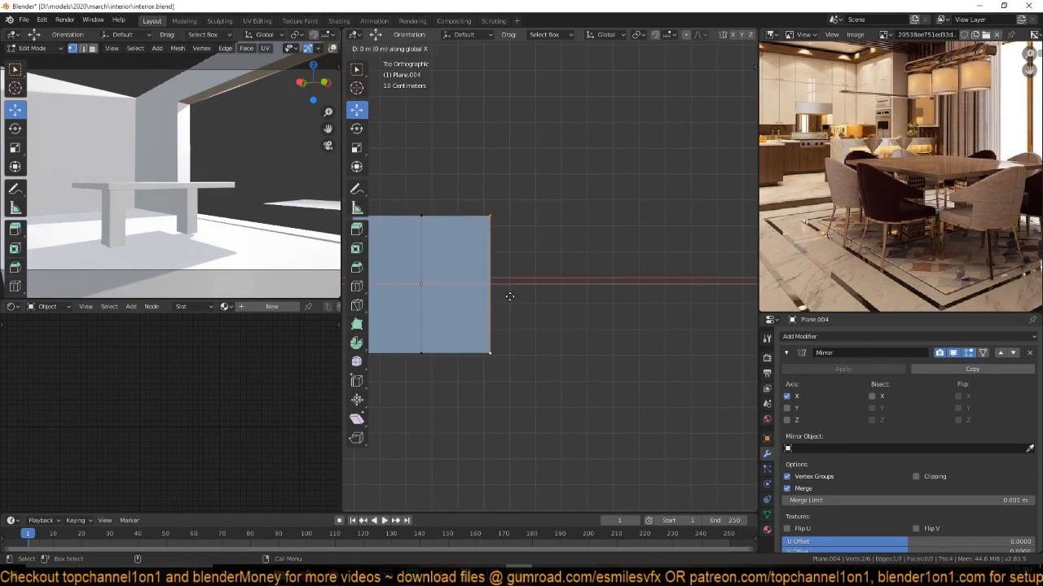
pyautogui.click(654, 296)
pyautogui.press('a')
# Add five evenly spaced loop cuts across the extruded section and one across the inner section.
pyautogui.hotkey('ctrl', 'r')
pyautogui.scroll(4, 547, 218)
pyautogui.click(546, 216)
pyautogui.rightClick(546, 215)
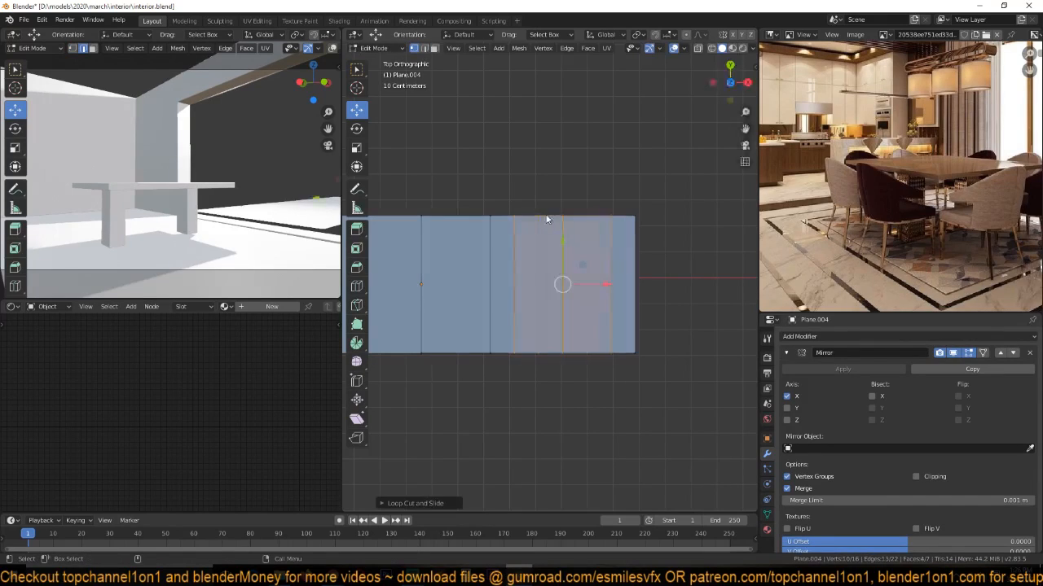
pyautogui.hotkey('ctrl', 'r')
pyautogui.click(458, 218)
pyautogui.rightClick(458, 218)
pyautogui.scroll(-1, 459, 223)
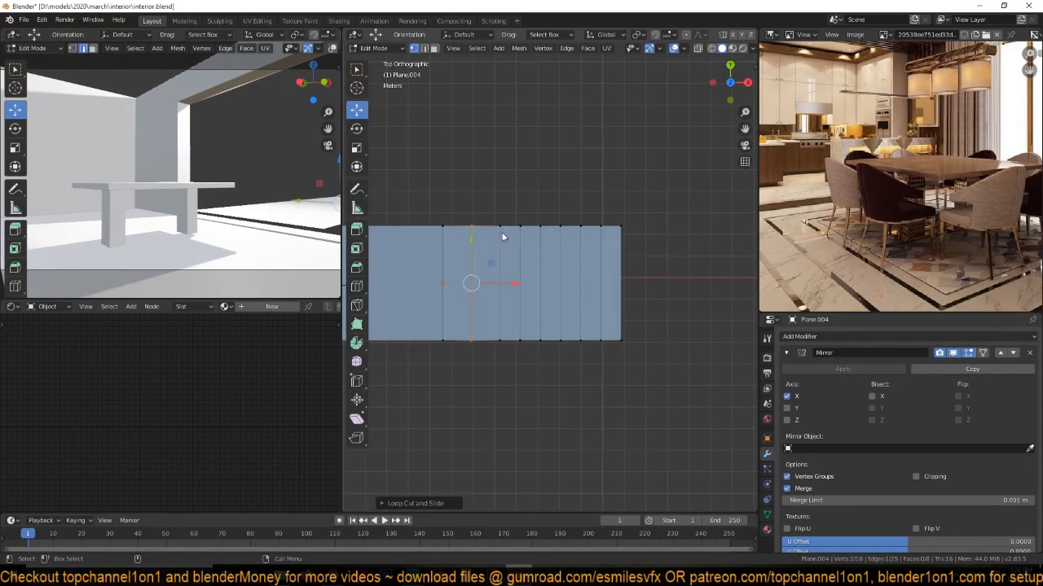
# Hide the vertices along the plane's -Y edge and select the centre-line vertex on the +Y edge.
pyautogui.click(454, 217)
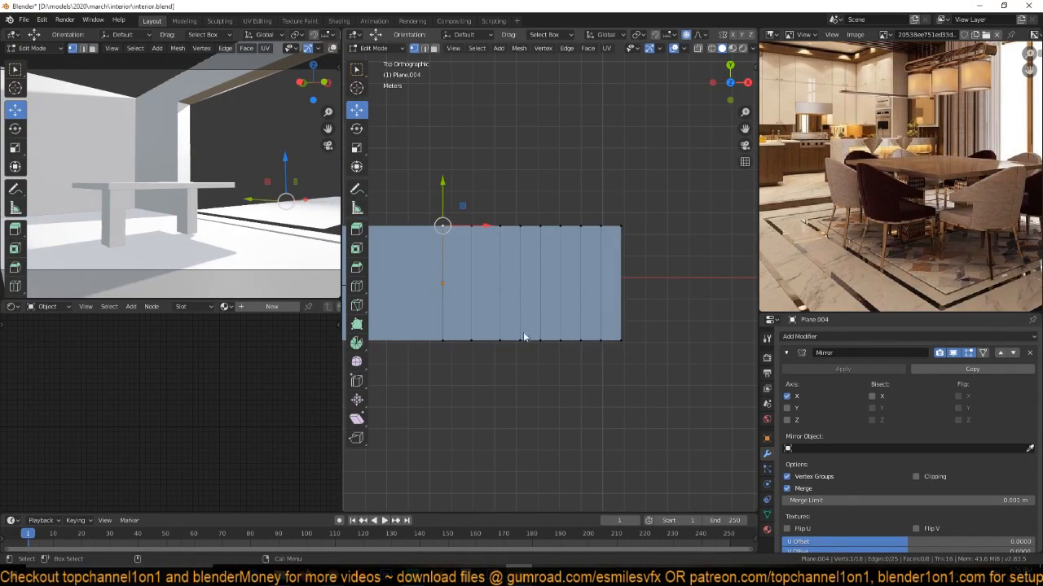
pyautogui.keyDown('alt'); pyautogui.click(508, 351); pyautogui.keyUp('alt')
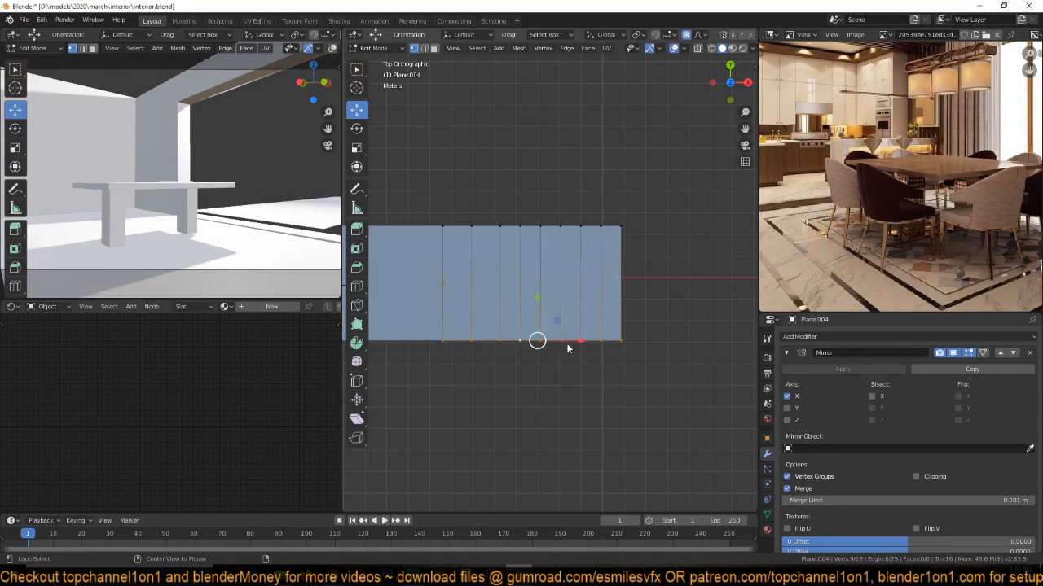
pyautogui.press('h')
pyautogui.click(443, 228)
pyautogui.keyDown('shift'); pyautogui.moveTo(456, 271); pyautogui.dragTo(485, 351, button='middle'); pyautogui.keyUp('shift')
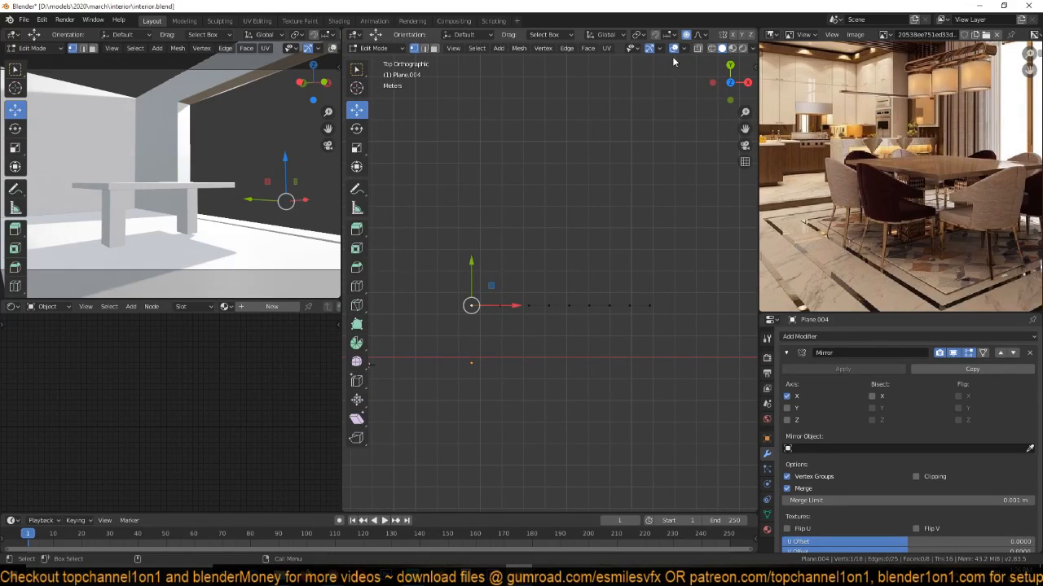
pyautogui.press('g')
pyautogui.press('y')
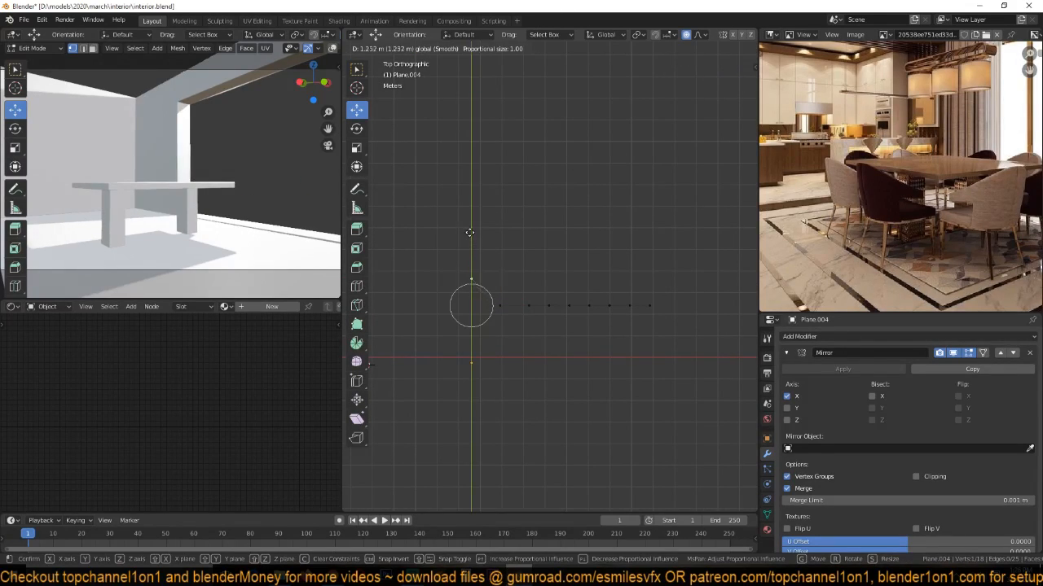
pyautogui.press('o')
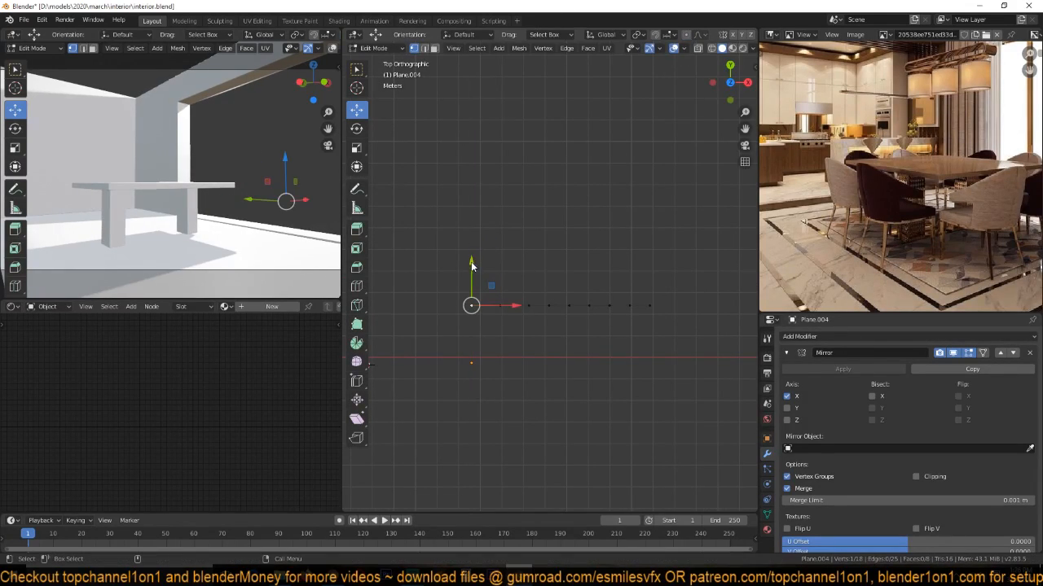
pyautogui.click(463, 212)
pyautogui.hotkey('ctrl', 'z')
# Pull the centre vertex outward along Y with smooth proportional editing at a size of about 7.40 to curve the edge.
pyautogui.press('g')
pyautogui.press('y')
pyautogui.press('o')
pyautogui.scroll(-15, 471, 220)
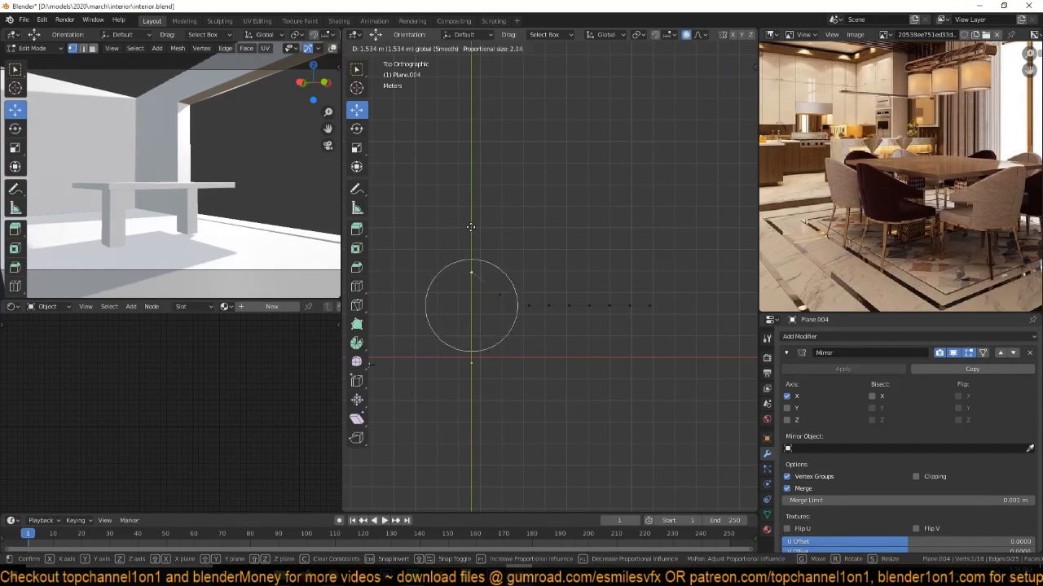
pyautogui.scroll(-3, 470, 196)
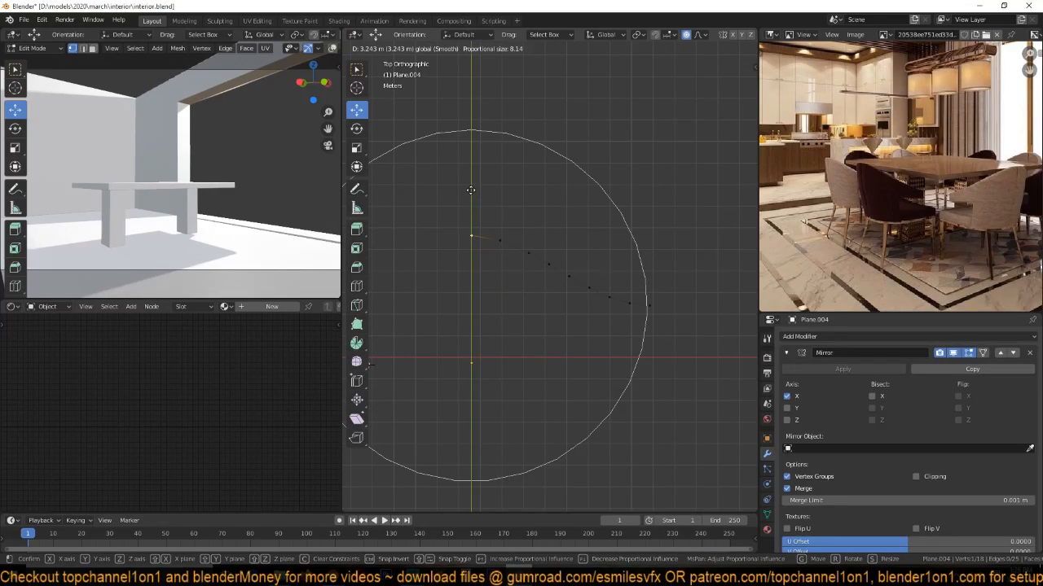
pyautogui.scroll(1, 477, 172)
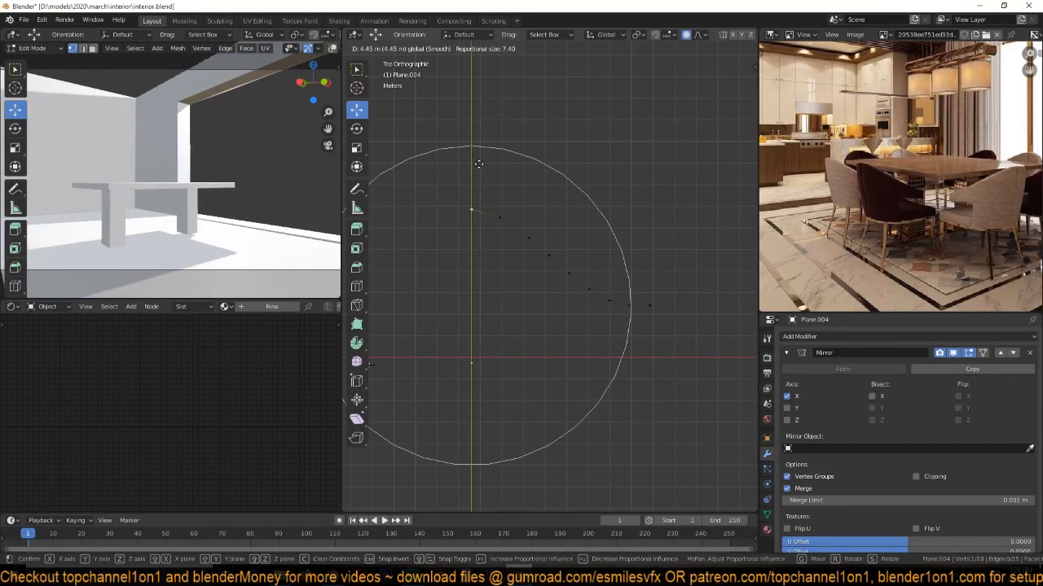
pyautogui.click(487, 197)
# Check the mirrored curve outside edit mode and reveal the hidden vertices.
pyautogui.press('Tab')
pyautogui.scroll(-2, 568, 315)
pyautogui.press('Tab')
pyautogui.press('Tab')
pyautogui.press('Tab')
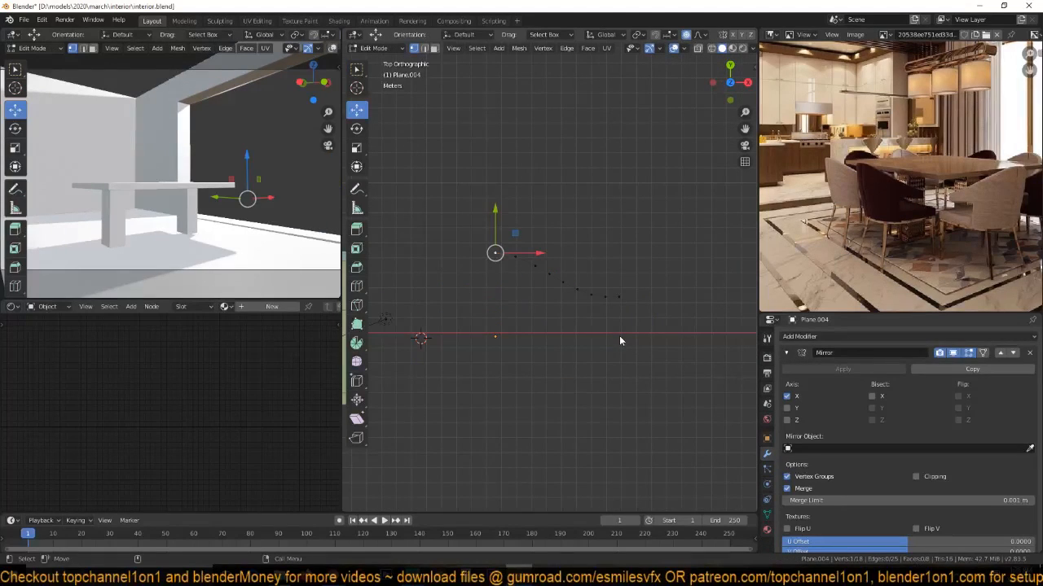
pyautogui.hotkey('alt', 'h')
pyautogui.press('Tab')
pyautogui.press('Tab')
# Add four evenly spaced loop cuts along the length of the curved plane without sliding them.
pyautogui.hotkey('ctrl', 'r')
pyautogui.scroll(3, 488, 329)
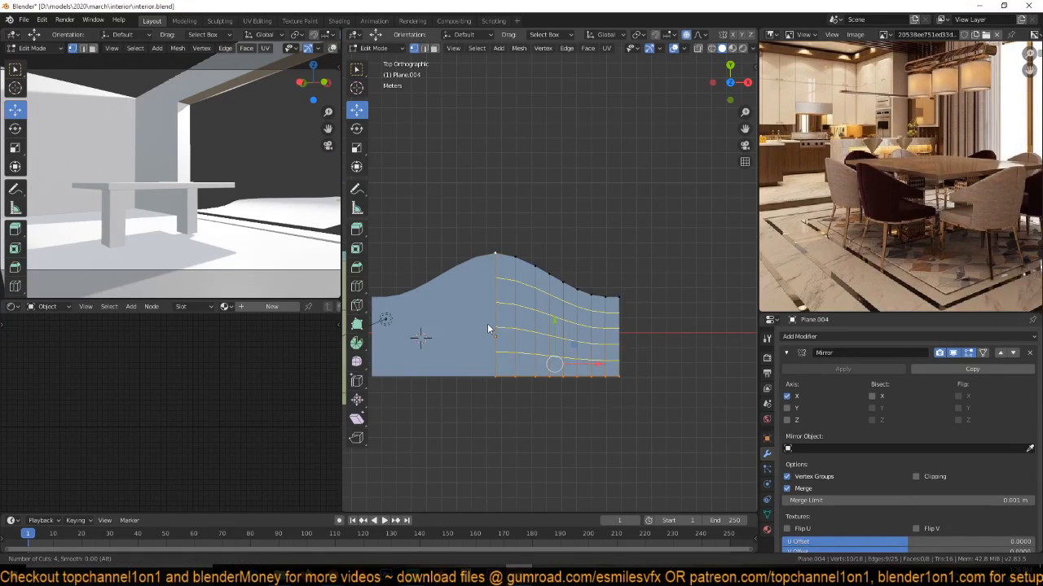
pyautogui.click(487, 329)
pyautogui.rightClick(617, 333)
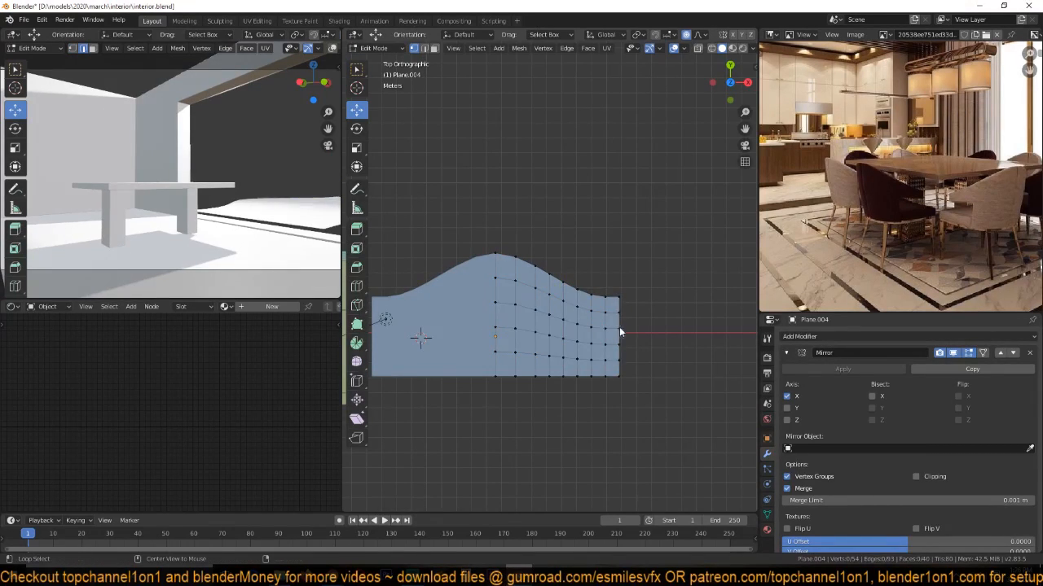
# Extrude the curved plane's +X end edge outward along X and add two evenly spaced loop cuts without sliding them.
pyautogui.press('e')
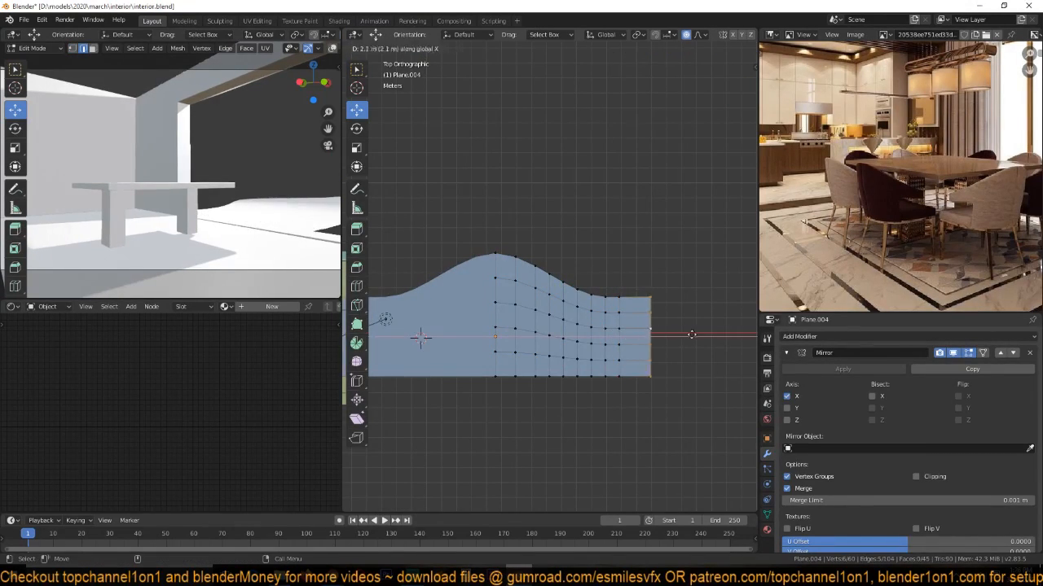
pyautogui.click(652, 299)
pyautogui.hotkey('ctrl', 'r')
pyautogui.scroll(1, 653, 298)
pyautogui.click(652, 299)
pyautogui.rightClick(653, 299)
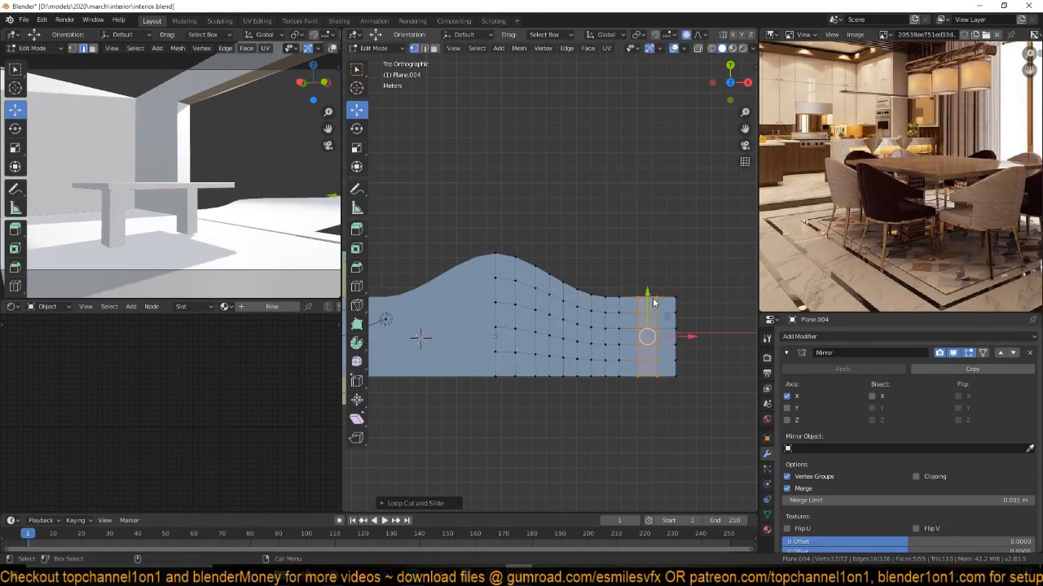
# Rotate the curved plane 90° about X in Object Mode to stand it upright and scale it down.
pyautogui.press('Tab')
pyautogui.scroll(-2, 567, 309)
pyautogui.write('rx90')
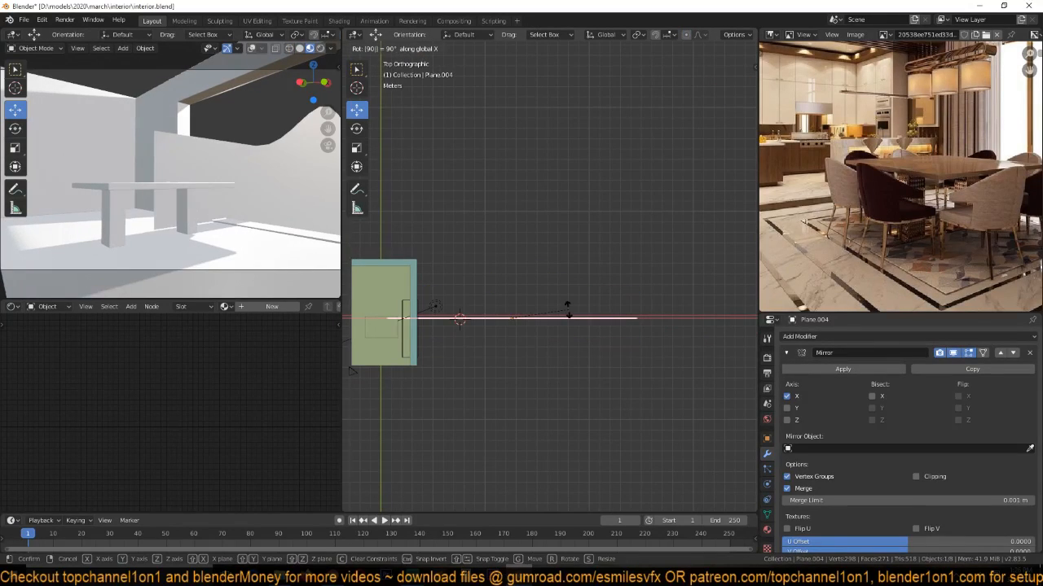
pyautogui.press('Return')
pyautogui.press('s')
pyautogui.click(570, 329)
# Save the file and apply the upright plane's object transform.
pyautogui.moveTo(570, 329); pyautogui.dragTo(505, 254, button='middle')
pyautogui.hotkey('ctrl', 's')
pyautogui.press('KP_Decimal')
pyautogui.hotkey('ctrl', 'a')
pyautogui.click(540, 317)
# Add a Simple Deform modifier to the plane after its Mirror modifier.
pyautogui.moveTo(540, 319); pyautogui.dragTo(589, 307, button='middle')
pyautogui.click(789, 352)
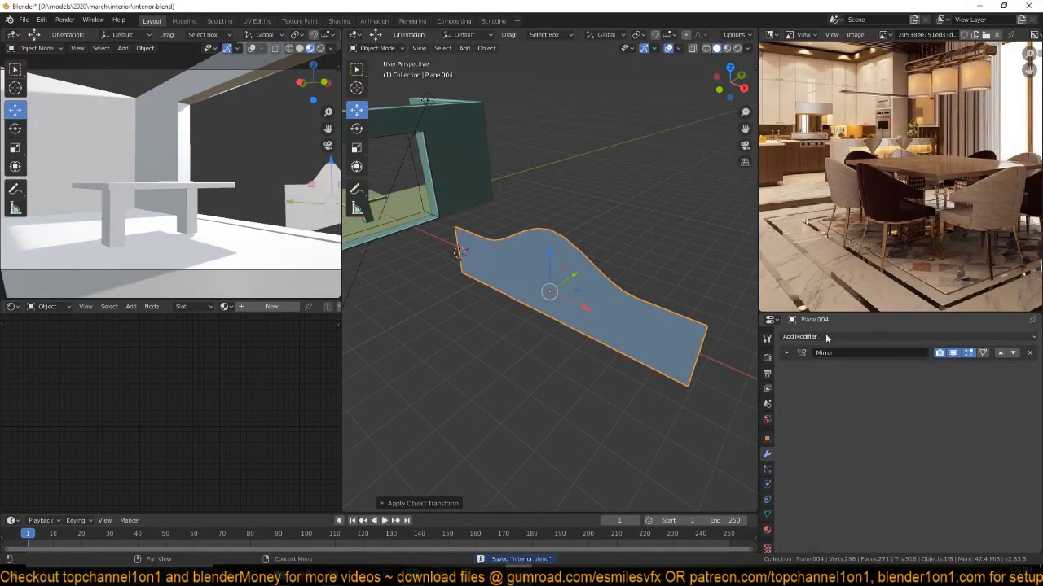
pyautogui.click(895, 336)
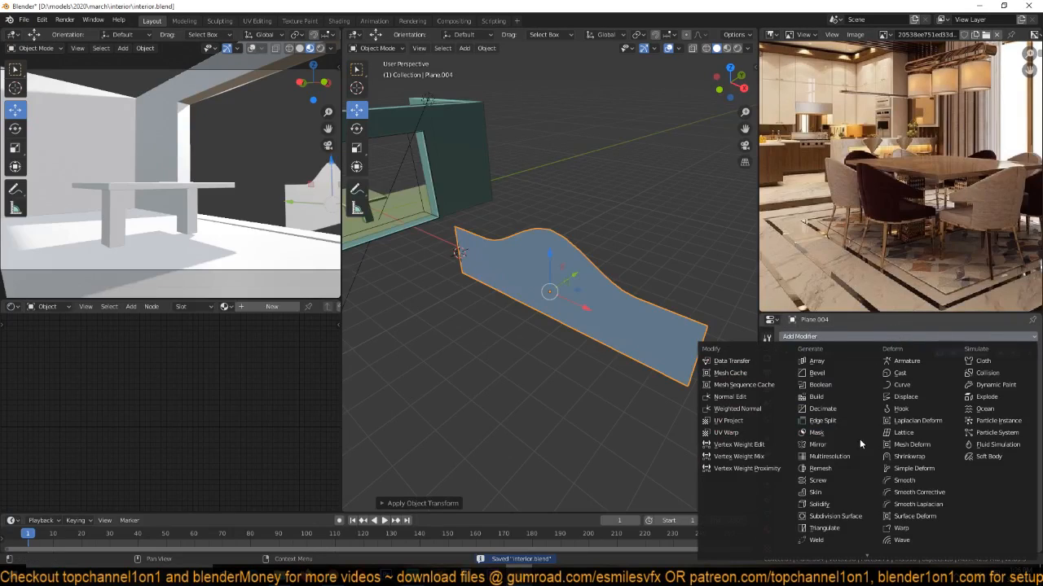
pyautogui.click(910, 476)
pyautogui.moveTo(623, 350); pyautogui.dragTo(752, 353, button='middle')
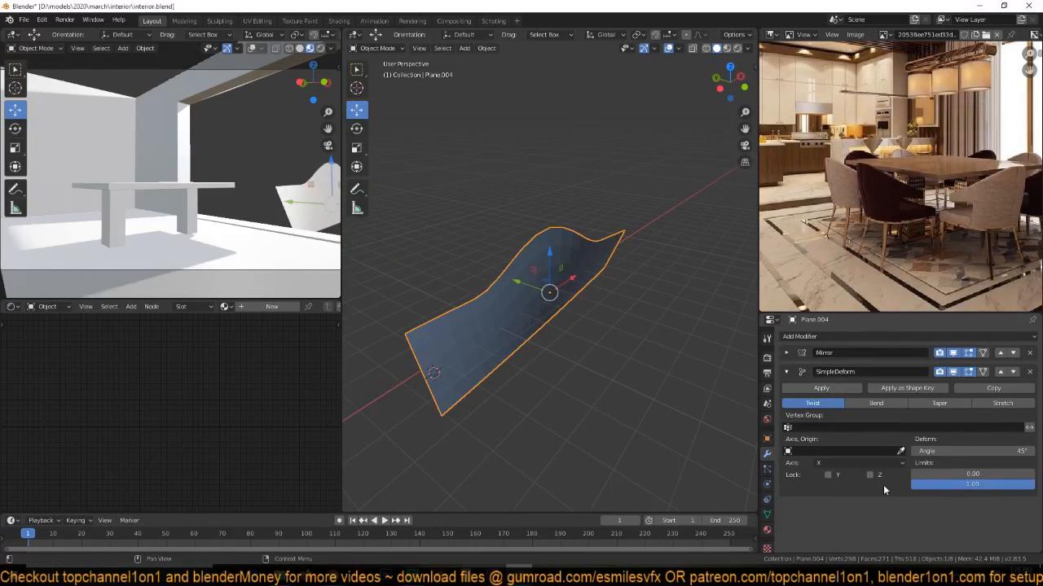
# Set the Simple Deform modifier to Bend about the Z axis with an angle of 53.5°.
pyautogui.click(865, 461)
pyautogui.click(832, 487)
pyautogui.click(876, 403)
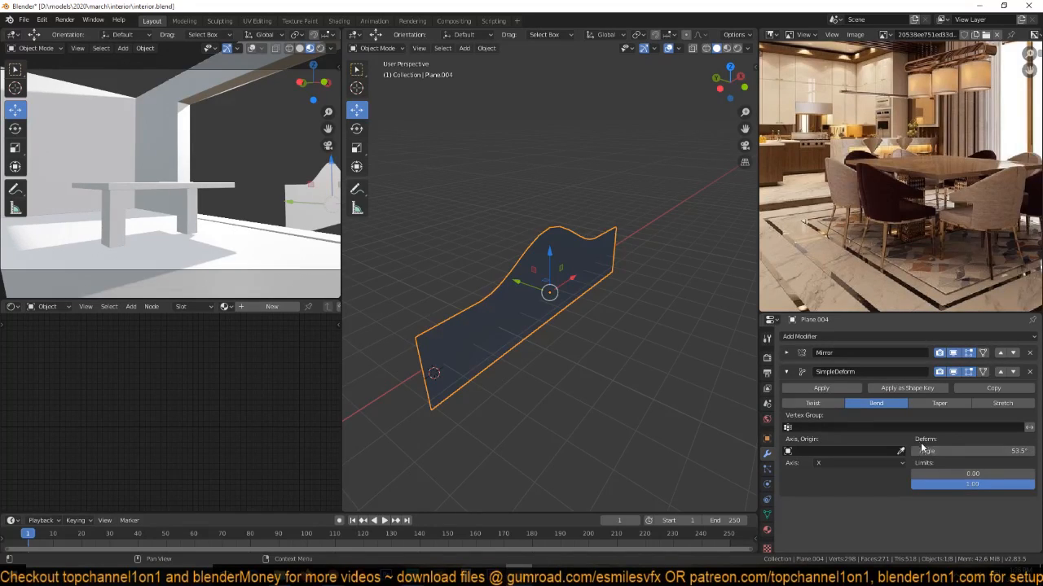
pyautogui.click(841, 462)
pyautogui.click(834, 487)
pyautogui.click(861, 465)
pyautogui.click(855, 498)
# Enter Edit Mode on the bent plane and select all of its geometry.
pyautogui.moveTo(635, 398); pyautogui.dragTo(474, 371, button='middle')
pyautogui.press('Tab')
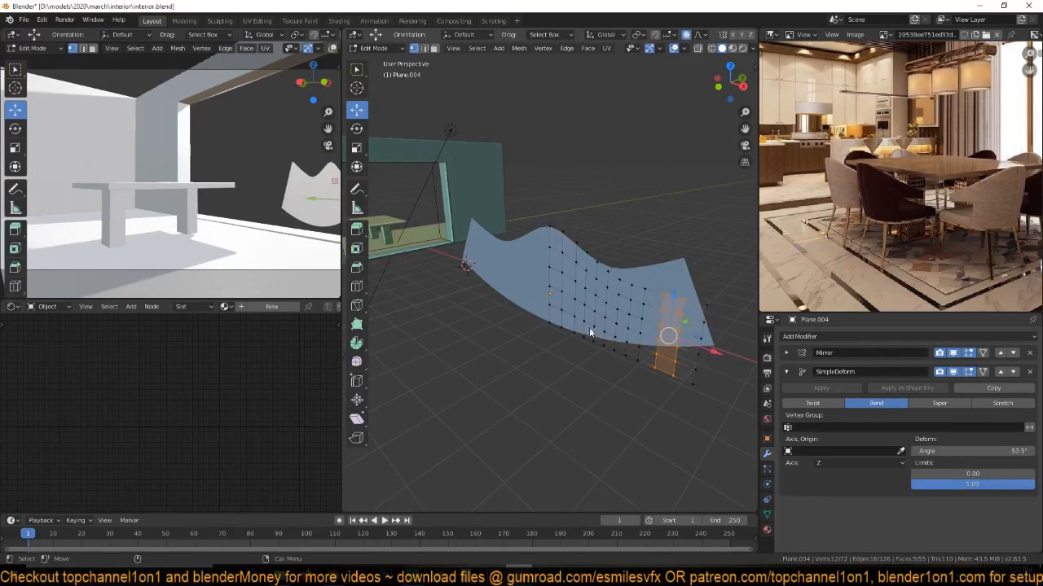
pyautogui.press('a')
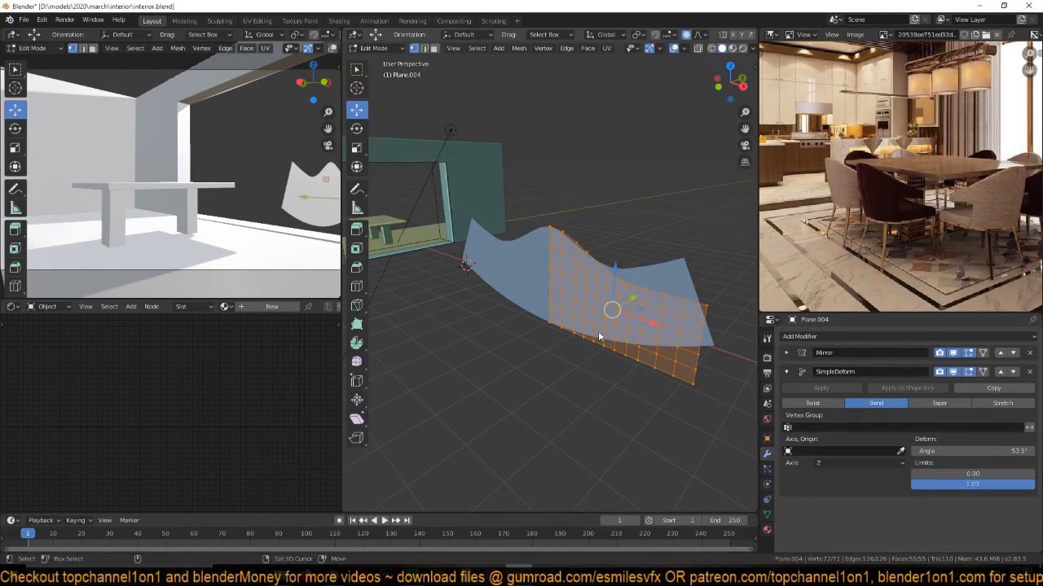
pyautogui.press('r')
pyautogui.press('x')
pyautogui.press('Escape')
pyautogui.press('r')
pyautogui.press('x')
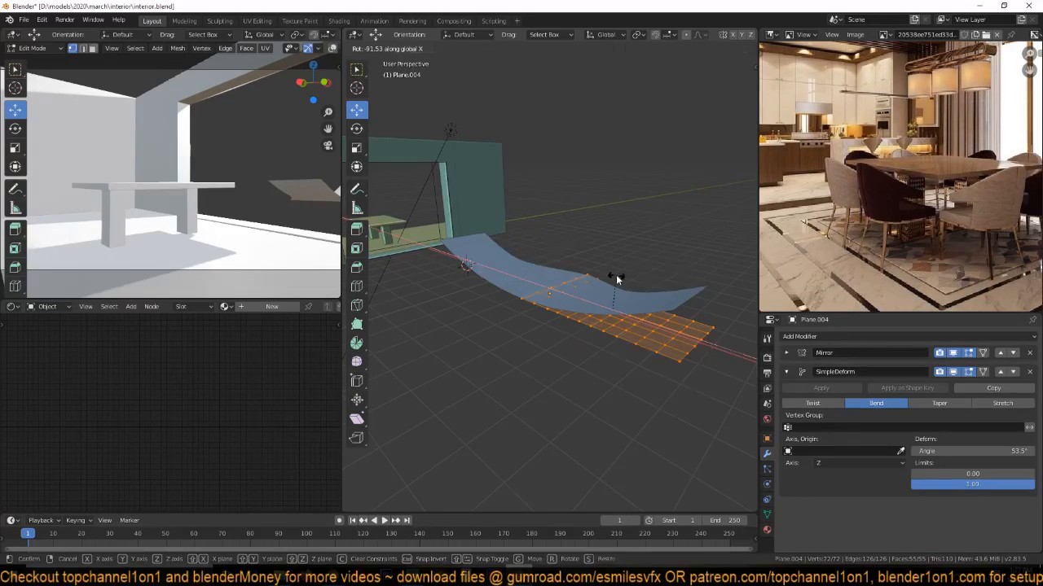
pyautogui.rightClick(617, 279)
# Rotate the selected mesh 90° about global X and return to Object Mode.
pyautogui.write('rx90')
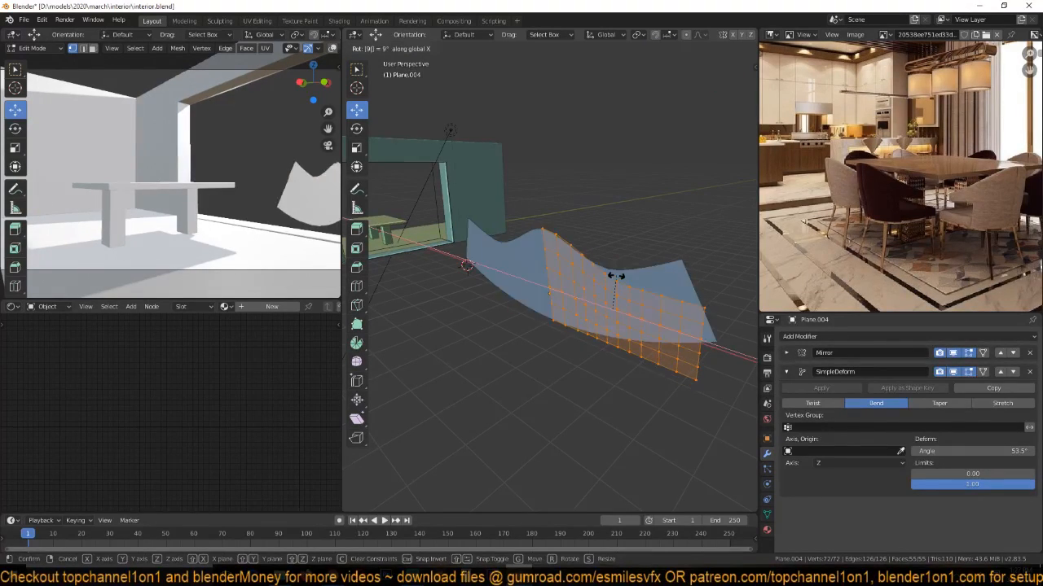
pyautogui.press('Return')
pyautogui.press('Tab')
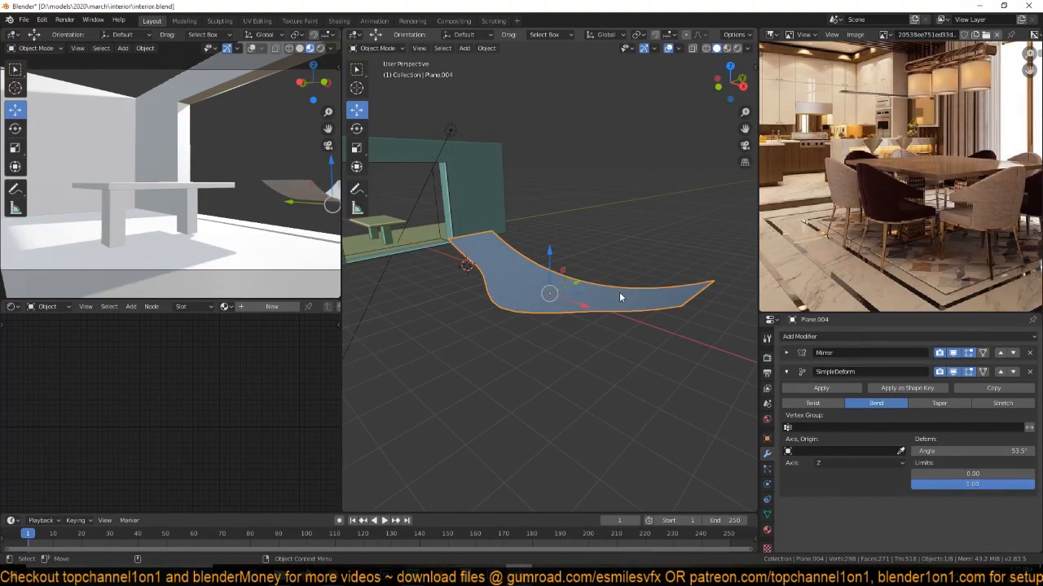
# Rotate the object -90° about X and turn it around about Z so the curve opens toward -Y.
pyautogui.write('rx')
pyautogui.write('90')
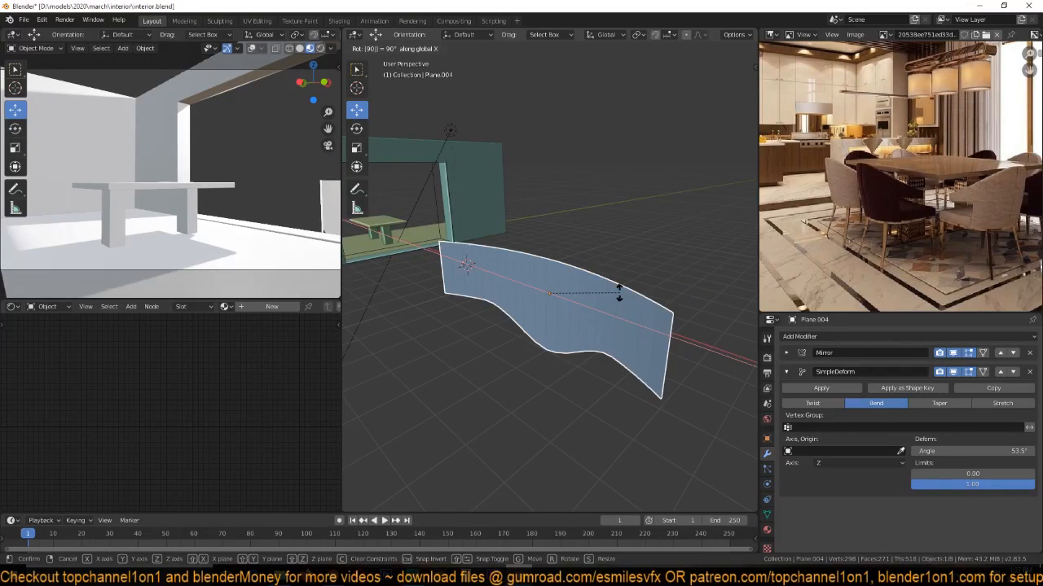
pyautogui.press('-')
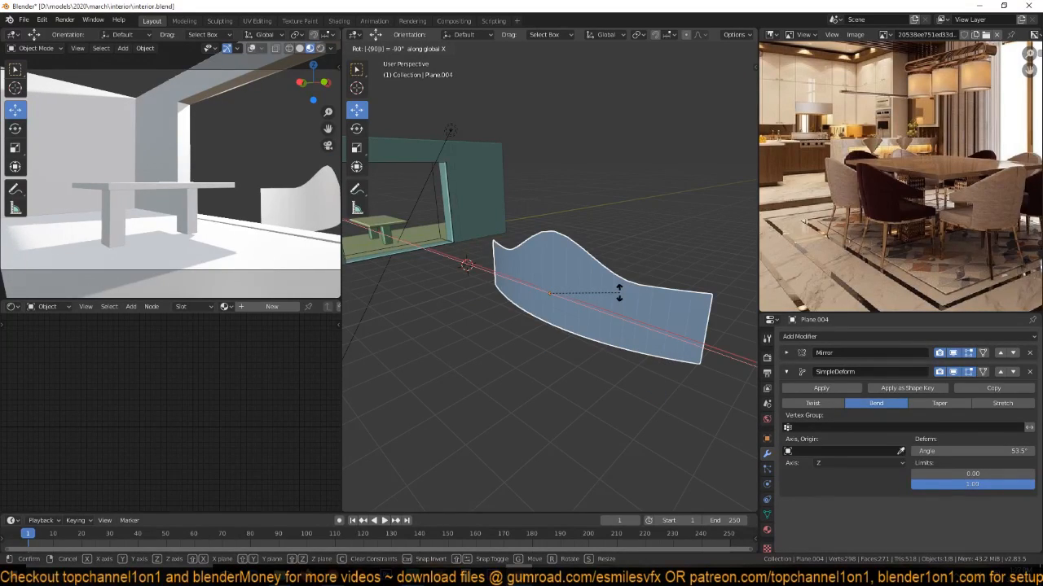
pyautogui.press('Return')
pyautogui.write('rz')
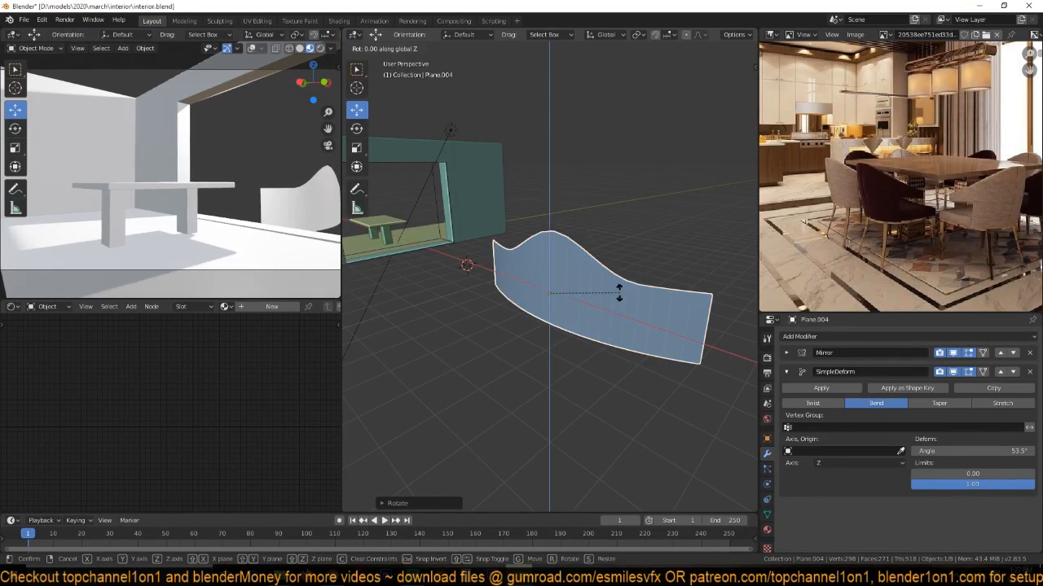
pyautogui.write('90')
pyautogui.press('Return')
# Set the bend angle to 219° and shade the chair backrest smooth.
pyautogui.moveTo(950, 451); pyautogui.dragTo(1022, 450)
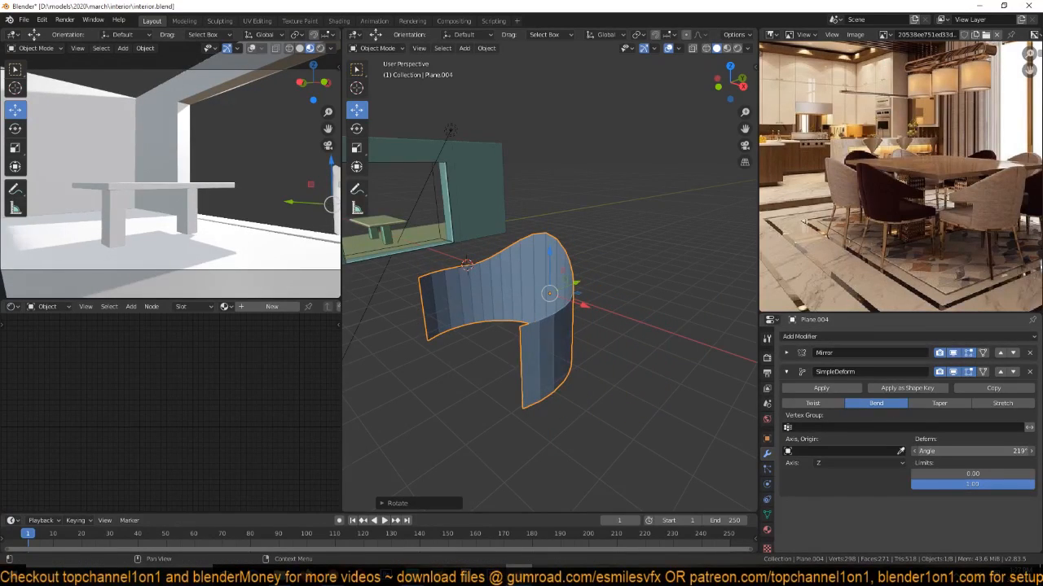
pyautogui.moveTo(697, 417); pyautogui.dragTo(482, 345, button='middle')
pyautogui.moveTo(529, 295); pyautogui.dragTo(647, 292, button='middle')
pyautogui.rightClick(595, 256)
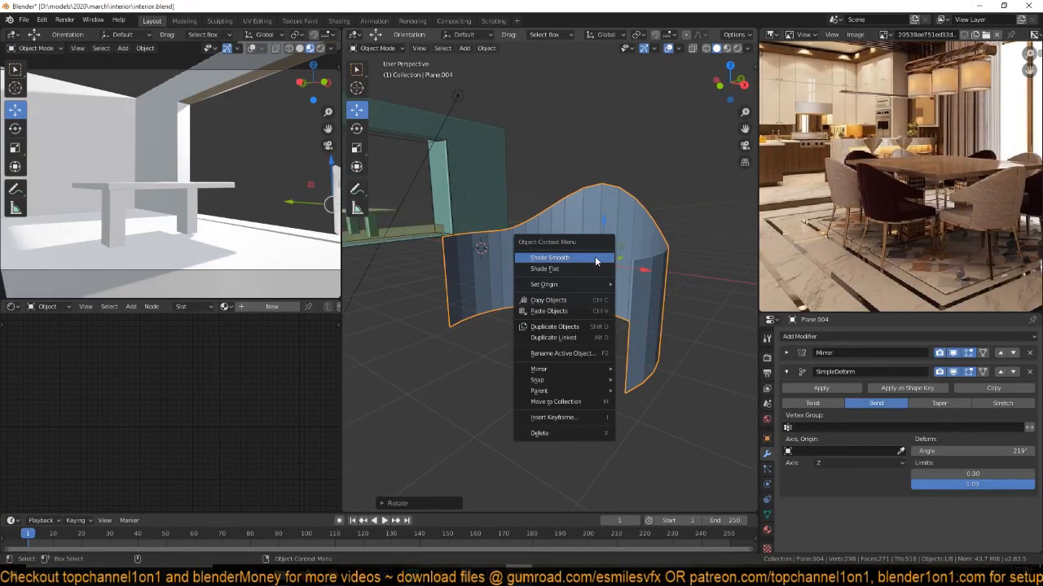
pyautogui.click(594, 255)
pyautogui.moveTo(595, 261); pyautogui.dragTo(596, 286, button='middle')
pyautogui.press('Tab')
pyautogui.press('Tab')
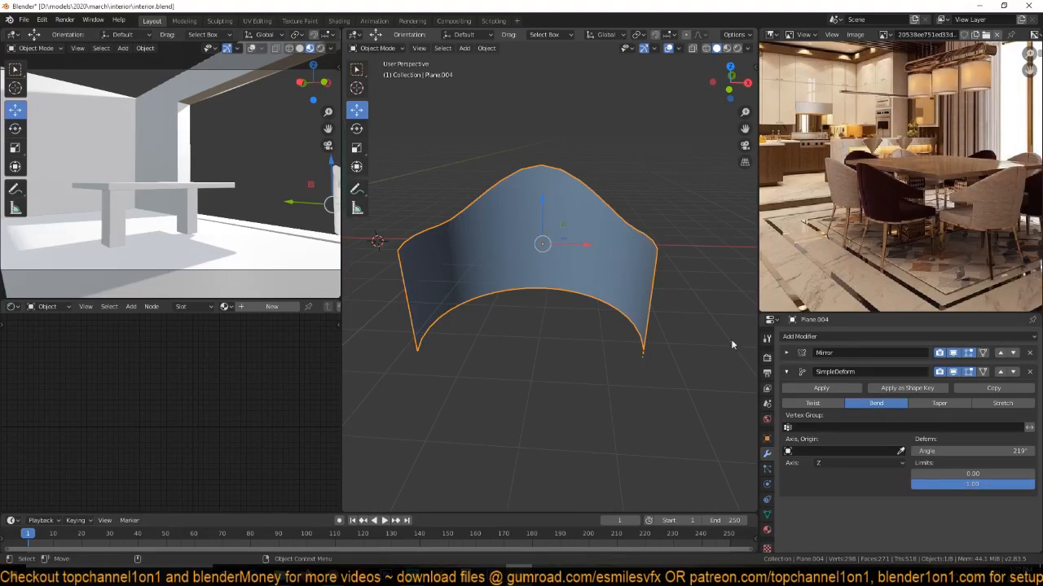
# Add a Solidify modifier to the backrest with a thickness of -0.17 m.
pyautogui.click(786, 371)
pyautogui.click(814, 336)
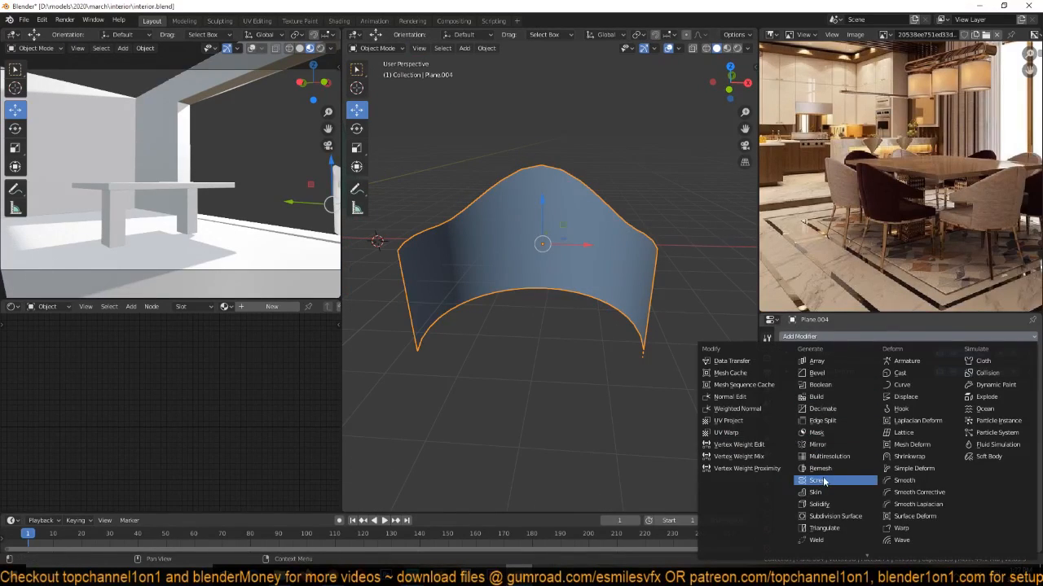
pyautogui.click(820, 504)
pyautogui.moveTo(643, 413); pyautogui.dragTo(550, 397, button='middle')
pyautogui.moveTo(842, 435)
pyautogui.mouseDown()
pyautogui.moveTo(880, 435)
pyautogui.moveTo(829, 435)
pyautogui.mouseUp()
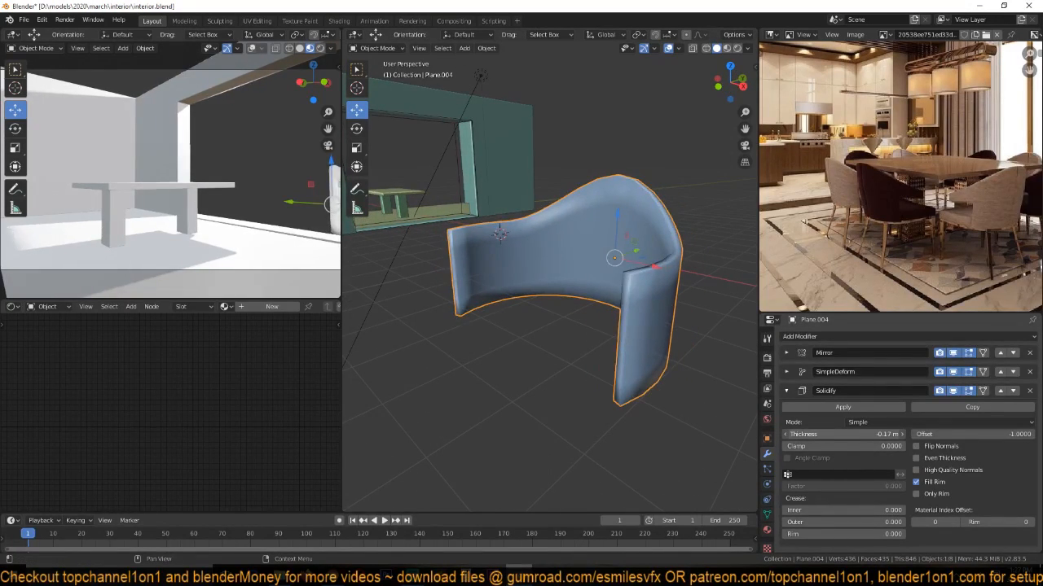
pyautogui.moveTo(602, 374)
pyautogui.mouseDown(button='middle')
pyautogui.moveTo(725, 367)
pyautogui.moveTo(692, 386)
pyautogui.moveTo(615, 382)
pyautogui.moveTo(600, 378)
pyautogui.moveTo(619, 370)
pyautogui.moveTo(594, 367)
pyautogui.mouseUp(button='middle')
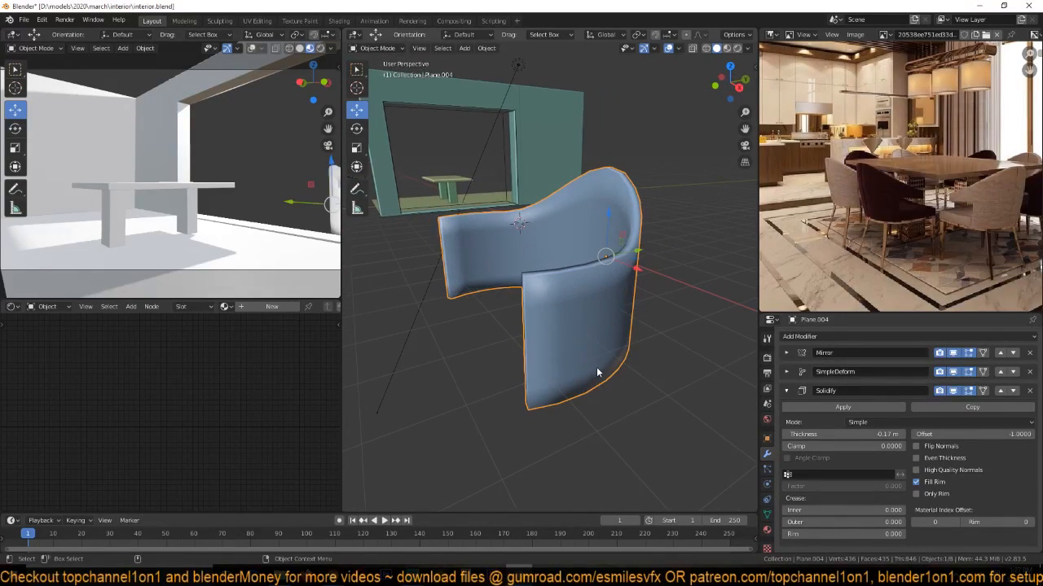
# Set the Simple Deform bend angle to 242° and enter Edit Mode on the backrest.
pyautogui.click(785, 391)
pyautogui.click(786, 372)
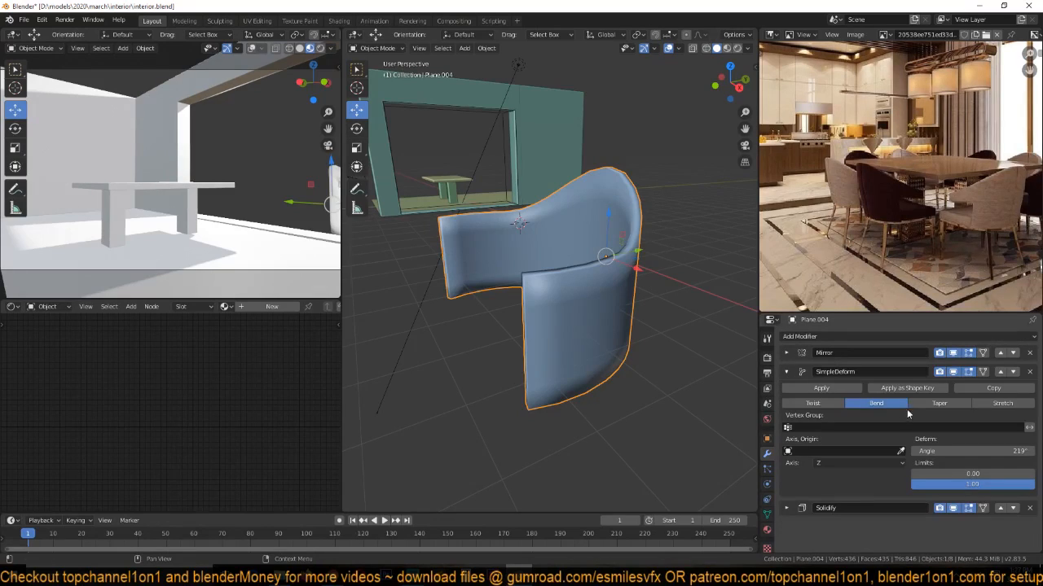
pyautogui.moveTo(972, 450); pyautogui.dragTo(989, 450)
pyautogui.moveTo(641, 401); pyautogui.dragTo(447, 279, button='middle')
pyautogui.press('Tab')
# Try to raise the backrest's top centre vertex using Smooth proportional editing.
pyautogui.scroll(-1, 521, 294)
pyautogui.click(601, 237)
pyautogui.moveTo(574, 343); pyautogui.dragTo(507, 337, button='middle')
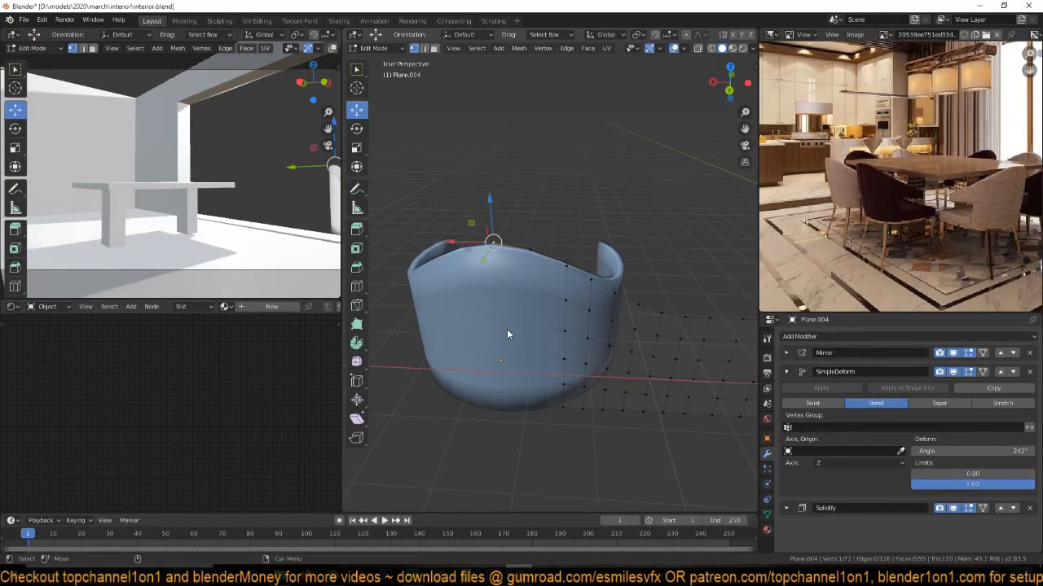
pyautogui.click(701, 36)
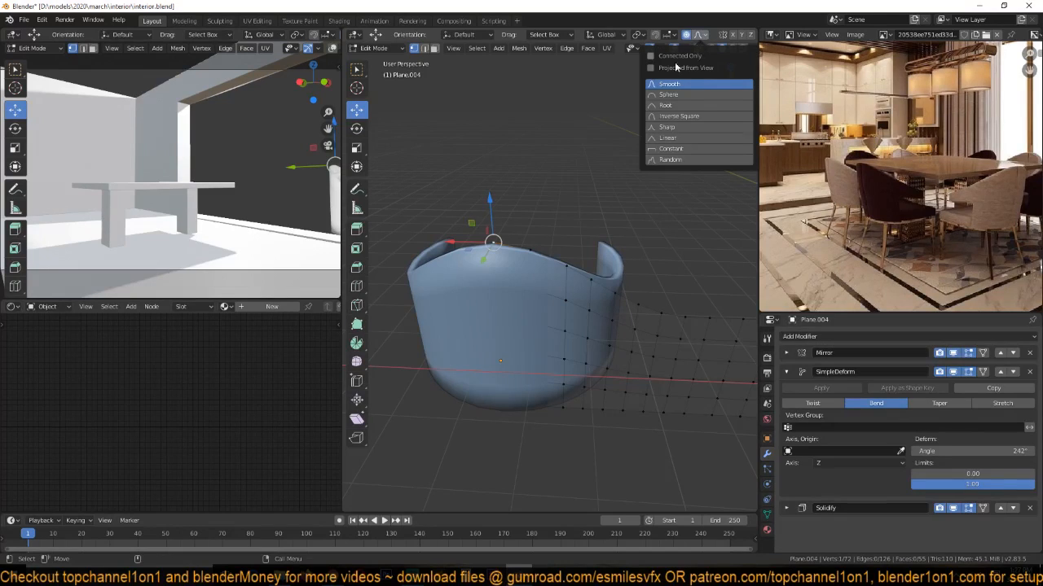
pyautogui.moveTo(538, 196); pyautogui.dragTo(615, 158, button='middle')
pyautogui.moveTo(608, 147); pyautogui.dragTo(608, 141)
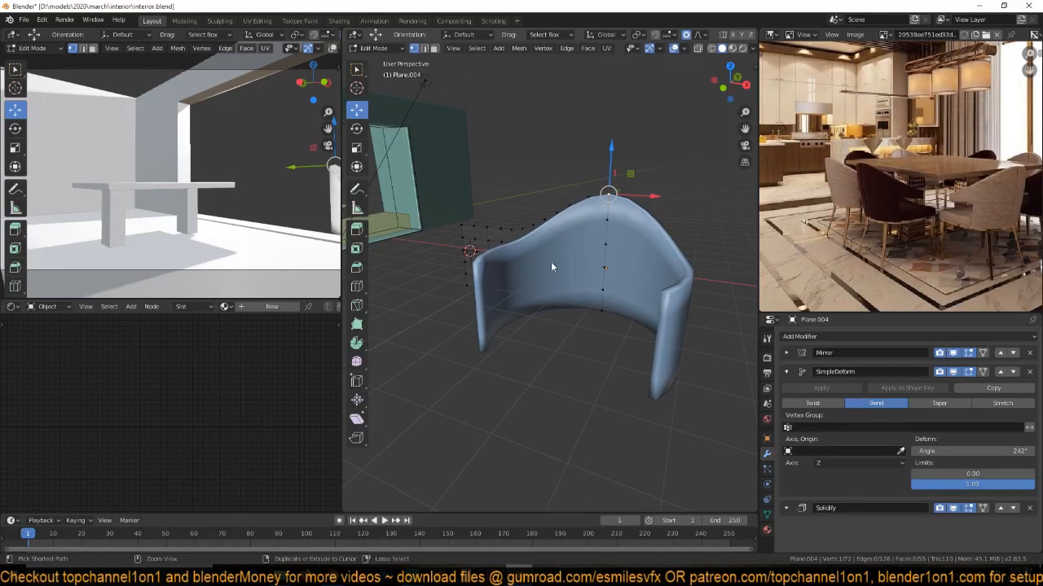
# Hide the vertices along the backrest's bottom edge and select its top centre vertex.
pyautogui.moveTo(551, 266); pyautogui.dragTo(460, 320, button='middle')
pyautogui.click(460, 320)
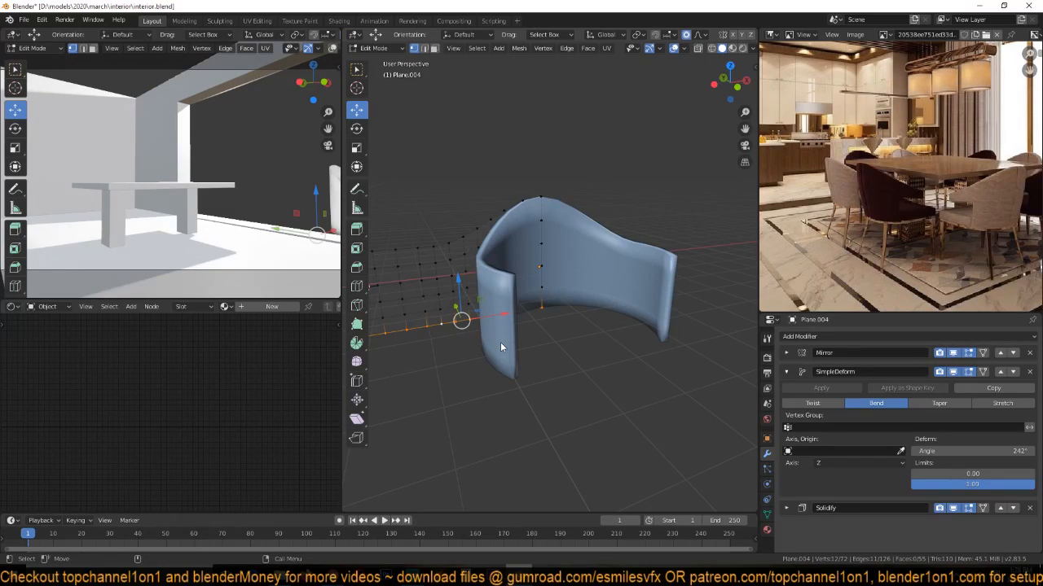
pyautogui.press('h')
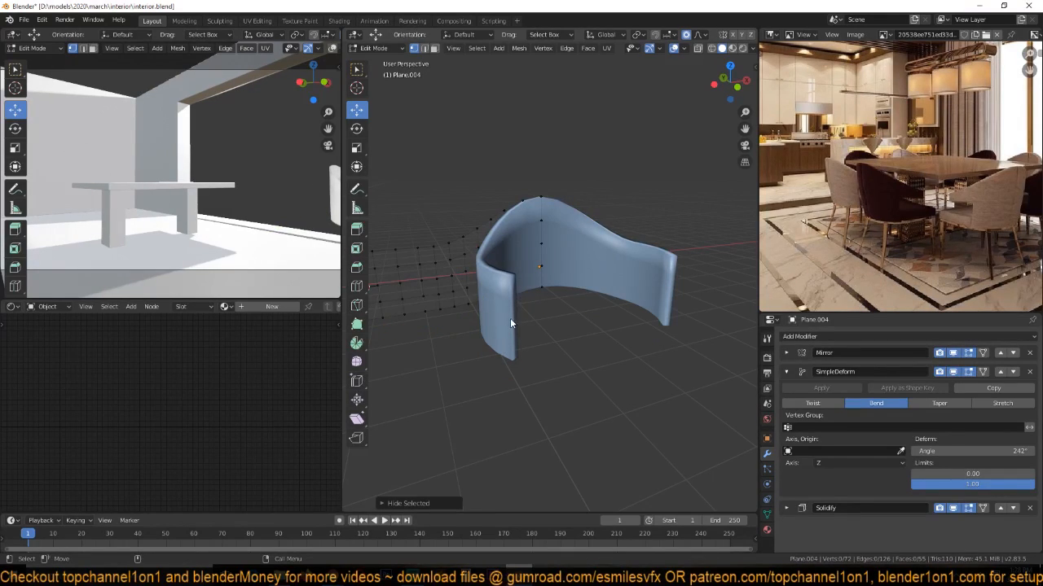
pyautogui.click(541, 197)
pyautogui.keyDown('shift'); pyautogui.moveTo(538, 254); pyautogui.dragTo(552, 305, button='middle'); pyautogui.keyUp('shift')
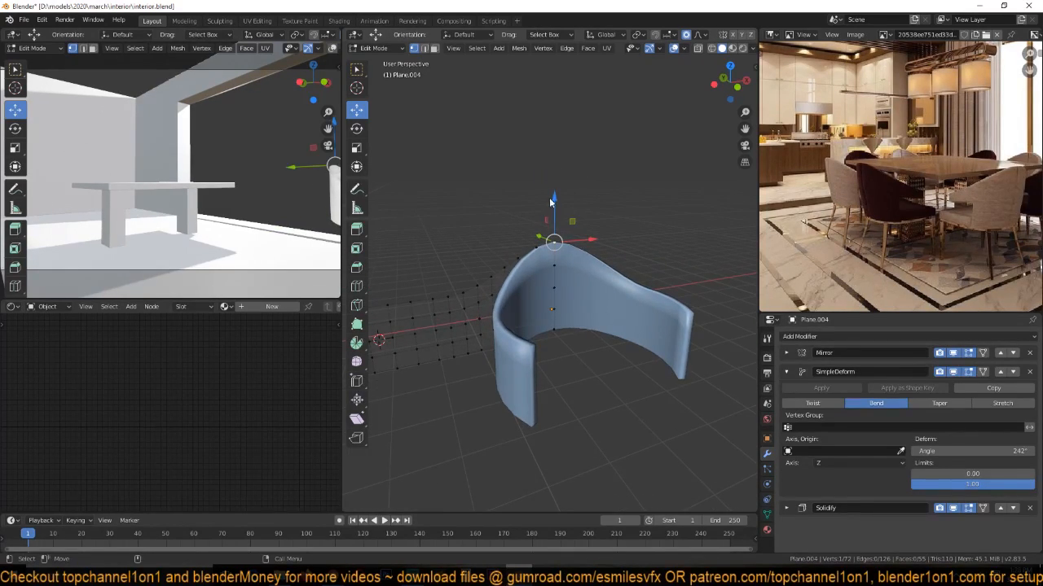
# Try to raise the top centre vertex along Z with proportional editing and undo the move.
pyautogui.moveTo(552, 204); pyautogui.dragTo(562, 165)
pyautogui.scroll(-3, 554, 180)
pyautogui.scroll(2, 559, 177)
pyautogui.hotkey('ctrl', 'z')
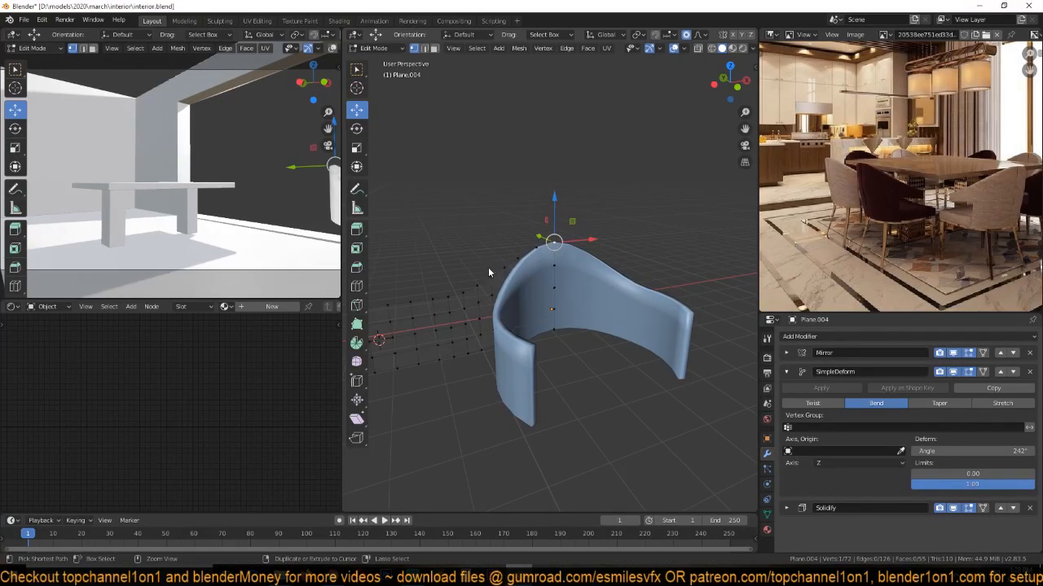
# Extend the selection along the top edge to six vertices, raise them along Z, and return to Object Mode.
pyautogui.keyDown('ctrl'); pyautogui.click(479, 282); pyautogui.keyUp('ctrl')
pyautogui.moveTo(512, 219); pyautogui.dragTo(521, 194)
pyautogui.scroll(5, 515, 201)
pyautogui.press('Tab')
pyautogui.moveTo(601, 281); pyautogui.dragTo(480, 275, button='middle')
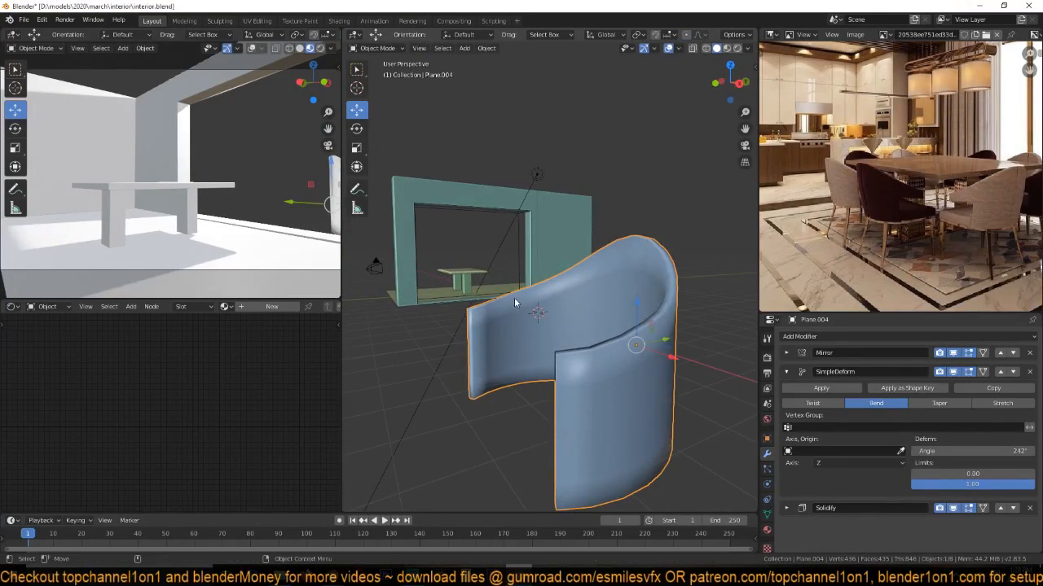
# Examine the backrest and armrest shape in Edit Mode against a close-up of the chair in the reference image.
pyautogui.scroll(-2, 513, 302)
pyautogui.press('Tab')
pyautogui.moveTo(535, 321); pyautogui.dragTo(745, 309, button='middle')
pyautogui.scroll(2, 953, 204)
pyautogui.scroll(3, 955, 206)
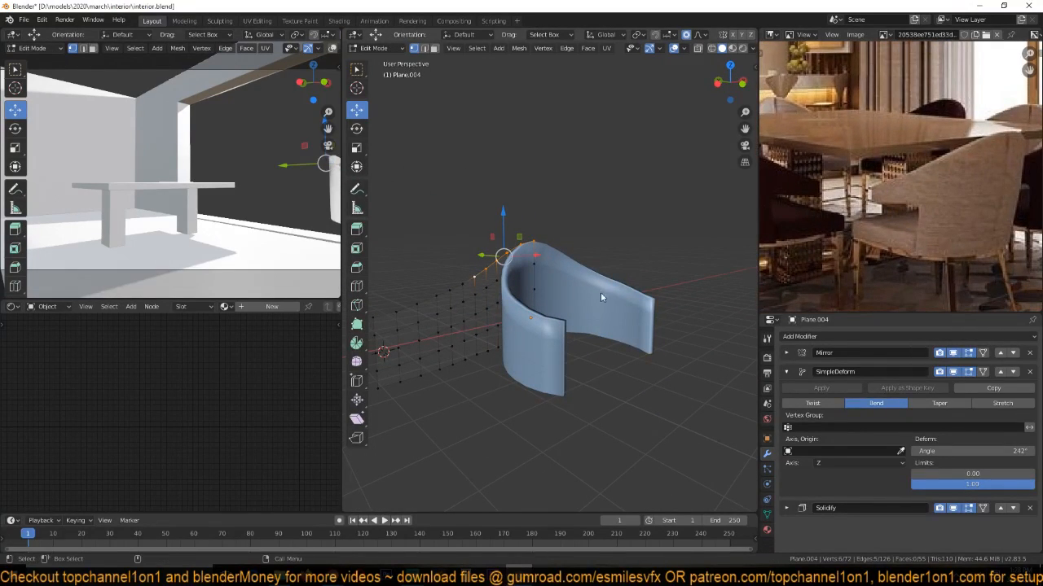
pyautogui.scroll(-1, 589, 298)
pyautogui.keyDown('shift'); pyautogui.moveTo(569, 306); pyautogui.dragTo(619, 289, button='middle'); pyautogui.keyUp('shift')
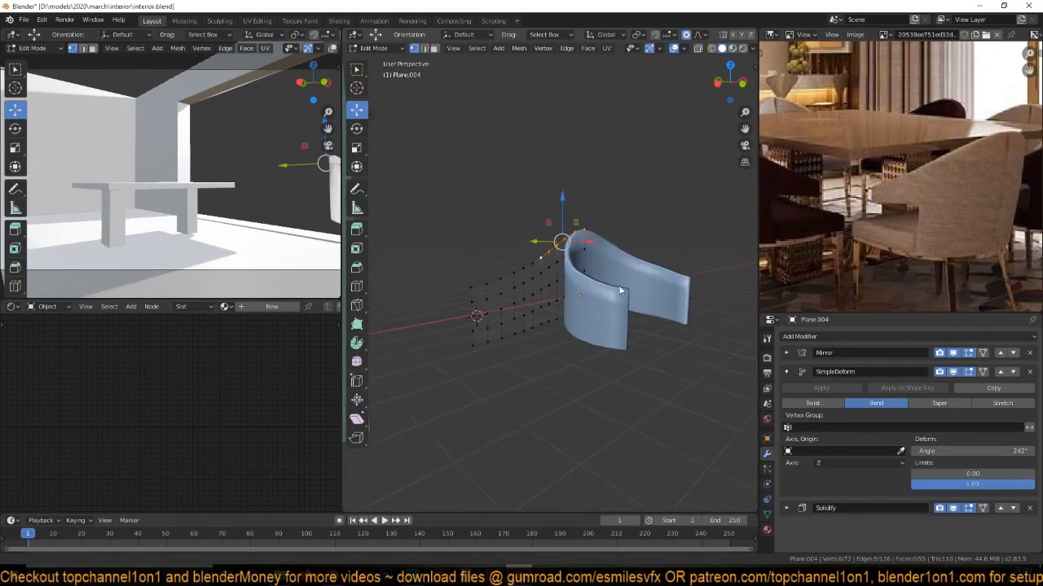
# Circle-select the lower faces near the armrest's front end in face select mode.
pyautogui.click(476, 315)
pyautogui.scroll(1, 480, 317)
pyautogui.press('3')
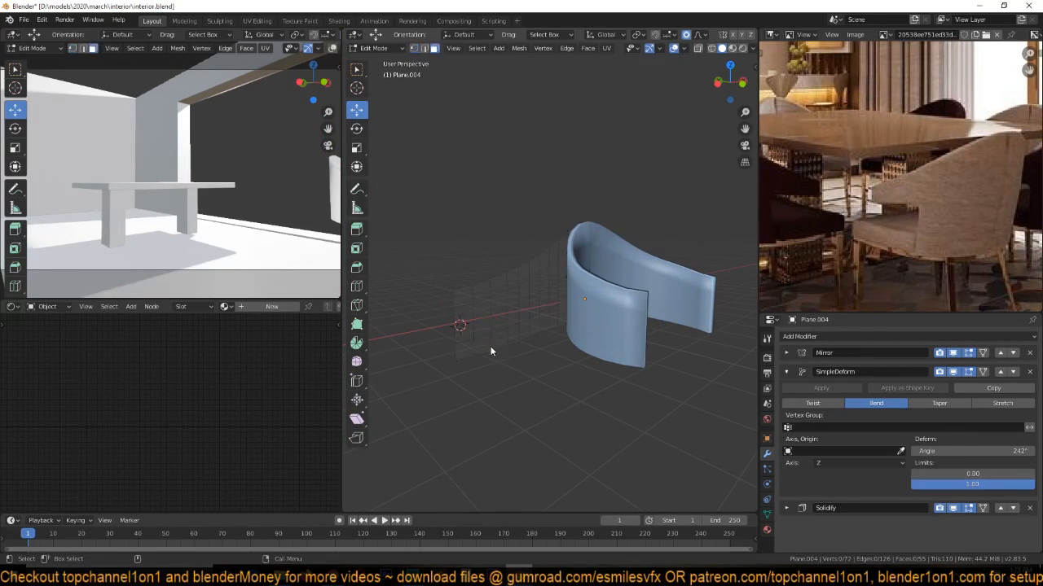
pyautogui.click(472, 348)
pyautogui.press('c')
pyautogui.moveTo(473, 349)
pyautogui.mouseDown()
pyautogui.moveTo(478, 333)
pyautogui.moveTo(508, 324)
pyautogui.mouseUp()
pyautogui.press('Escape')
# Turn on On Cage display for the Simple Deform modifier and inspect the selected armrest faces in Edit Mode.
pyautogui.press('Tab')
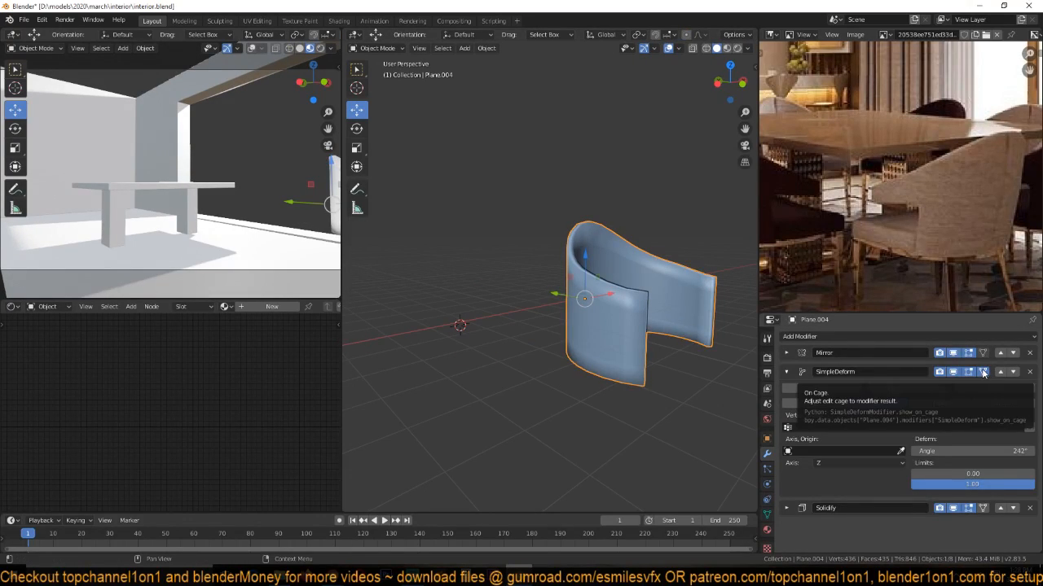
pyautogui.press('Tab')
pyautogui.moveTo(634, 335); pyautogui.dragTo(567, 308, button='middle')
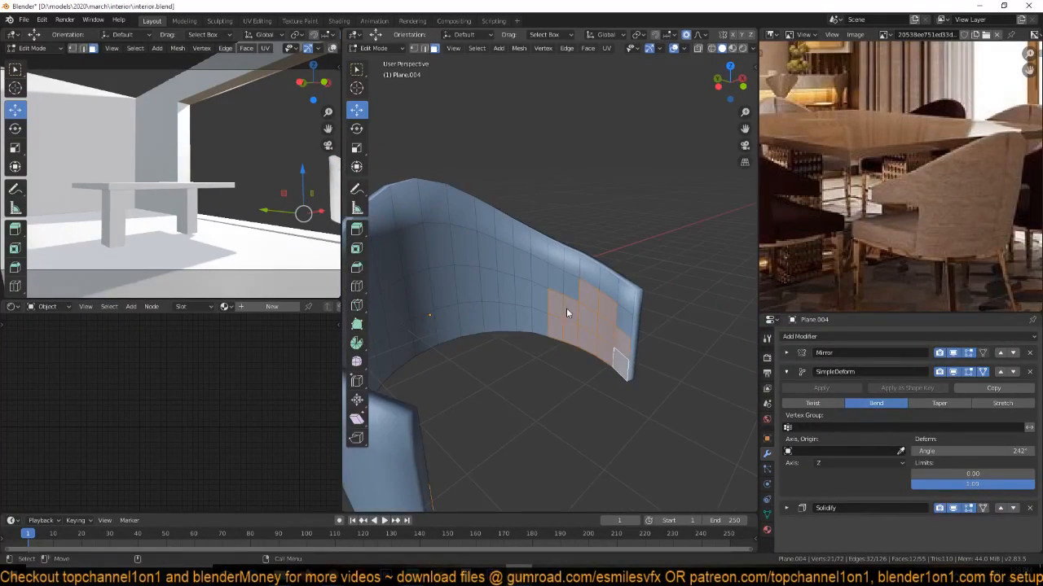
# Circle-select the two lower rows of faces at the armrest's front end and delete those faces.
pyautogui.click(617, 316)
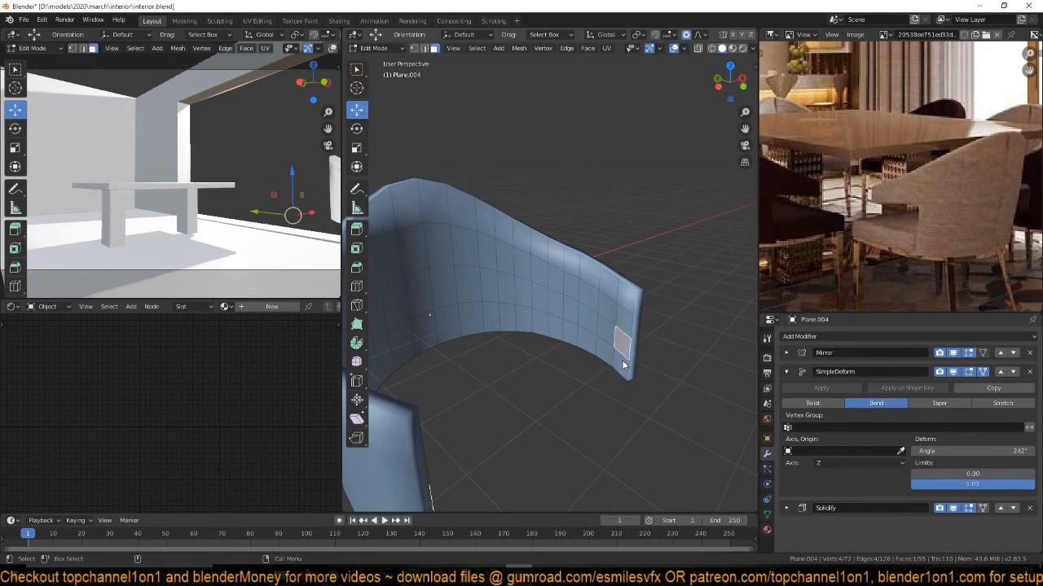
pyautogui.press('c')
pyautogui.moveTo(624, 363); pyautogui.dragTo(548, 316)
pyautogui.rightClick(575, 326)
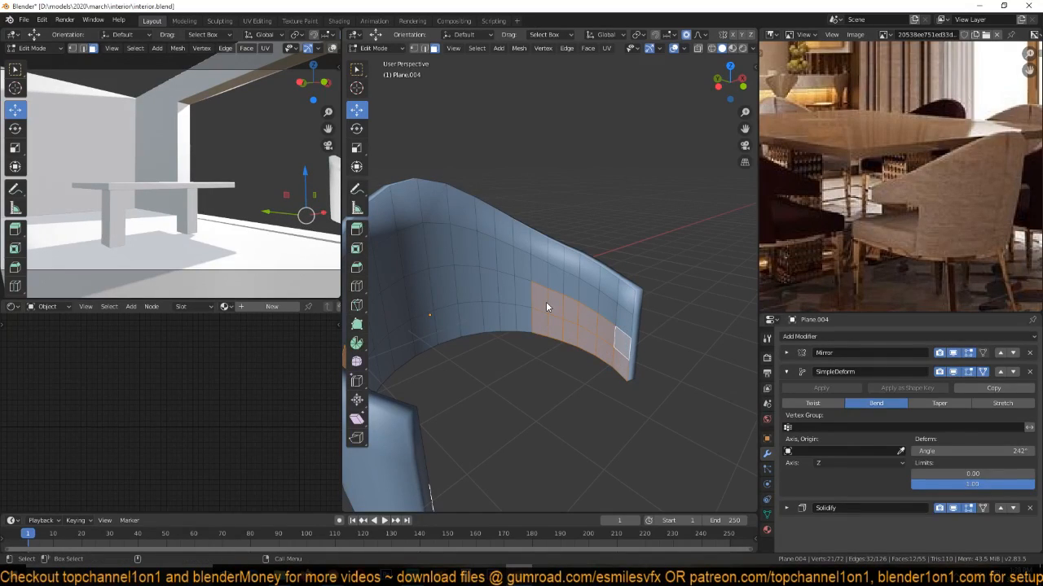
pyautogui.press('x')
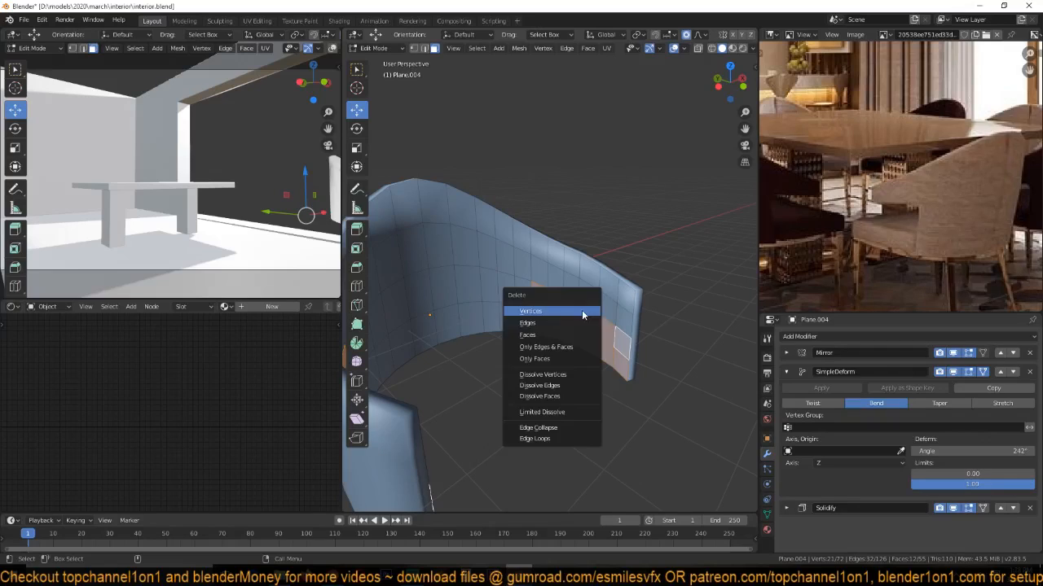
pyautogui.click(554, 338)
pyautogui.press('Tab')
# Reveal the hidden geometry along the chair's lower edge in vertex select mode.
pyautogui.moveTo(613, 333); pyautogui.dragTo(644, 347, button='middle')
pyautogui.scroll(1, 470, 315)
pyautogui.press('Tab')
pyautogui.press('1')
pyautogui.scroll(2, 633, 348)
pyautogui.hotkey('alt', 'h')
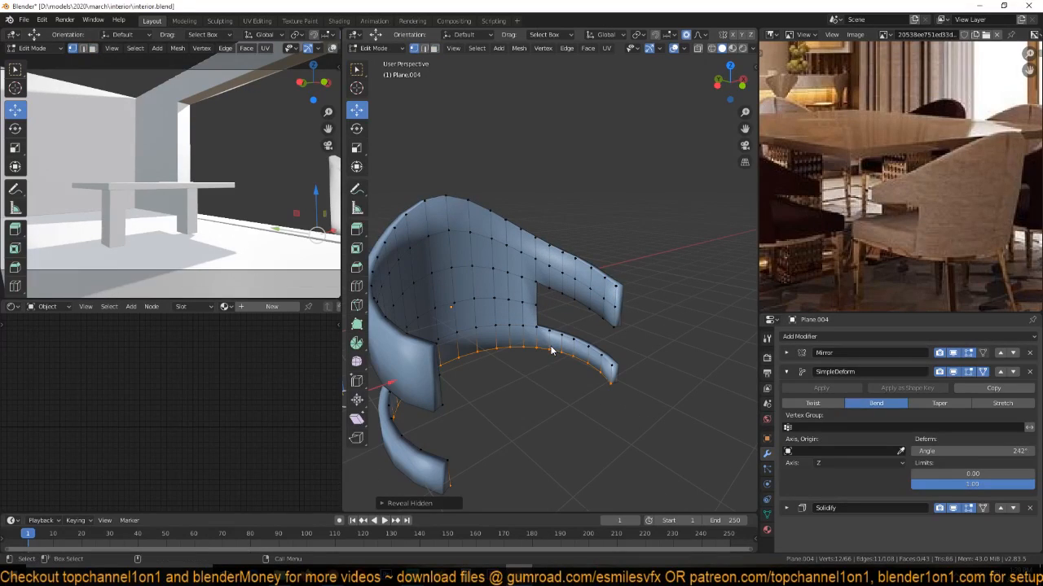
# Circle-select the vertices of the leftover strip below the armrest, delete them, and return to Object Mode.
pyautogui.click(549, 343)
pyautogui.press('c')
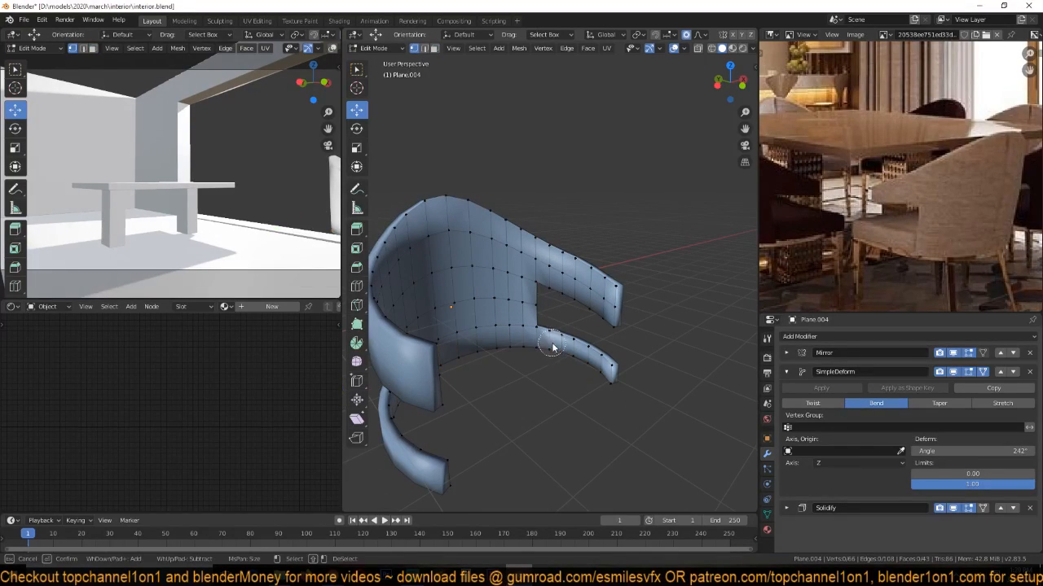
pyautogui.moveTo(555, 347); pyautogui.dragTo(628, 373)
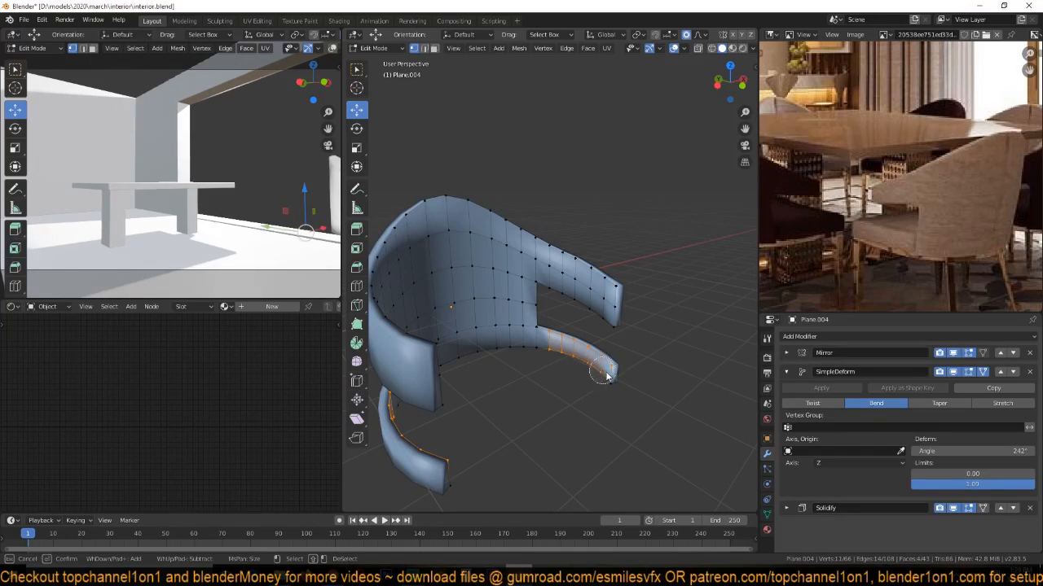
pyautogui.press('Escape')
pyautogui.press('x')
pyautogui.click(607, 343)
pyautogui.press('Tab')
# Add a level 2 Subdivision modifier to the chair shell and review the smoothed shape.
pyautogui.moveTo(608, 353); pyautogui.dragTo(510, 345, button='middle')
pyautogui.scroll(3, 551, 371)
pyautogui.hotkey('ctrl', '2')
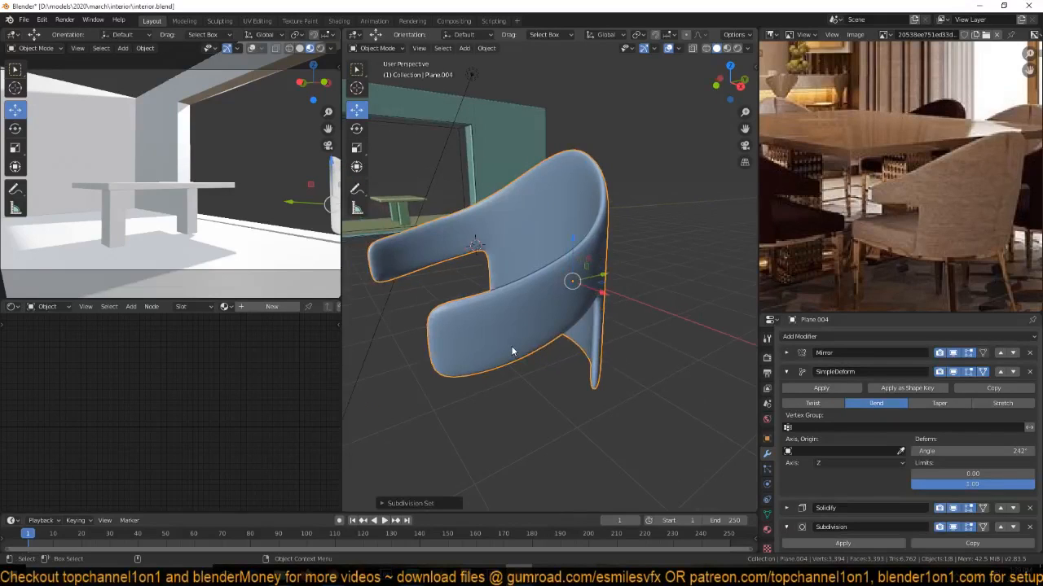
pyautogui.click(786, 372)
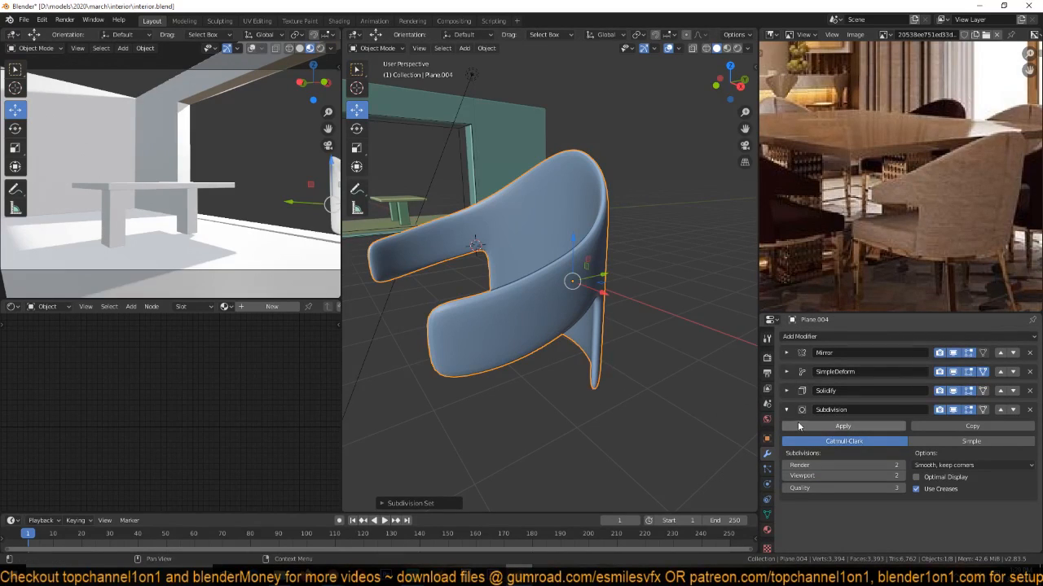
pyautogui.moveTo(453, 287); pyautogui.dragTo(482, 361, button='middle')
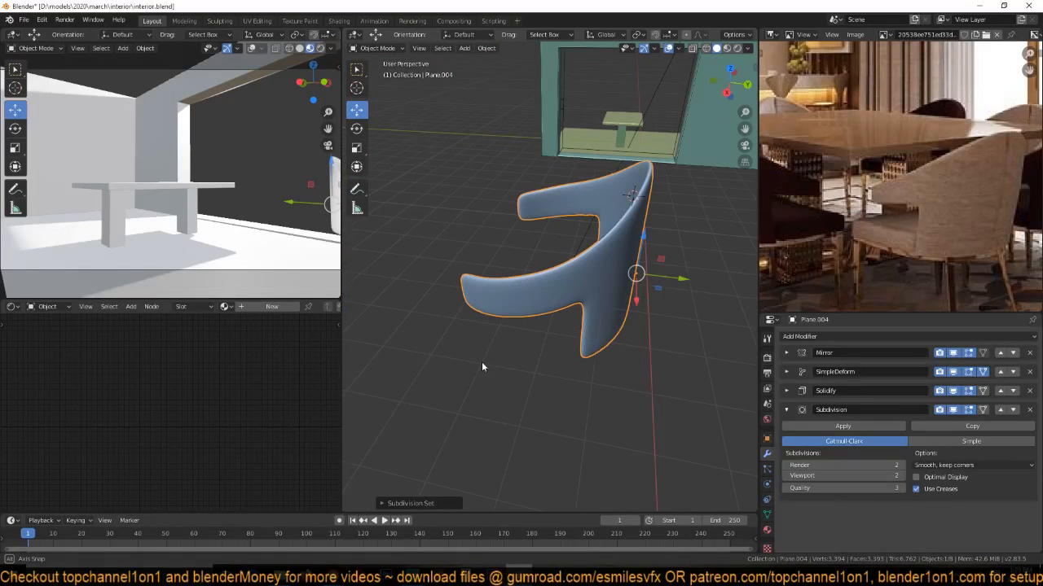
pyautogui.moveTo(600, 278); pyautogui.dragTo(740, 367, button='middle')
# Hide Solidify and Subdivision in the viewport and add a vertical edge loop slid close to the backrest's centre line.
pyautogui.press('Tab')
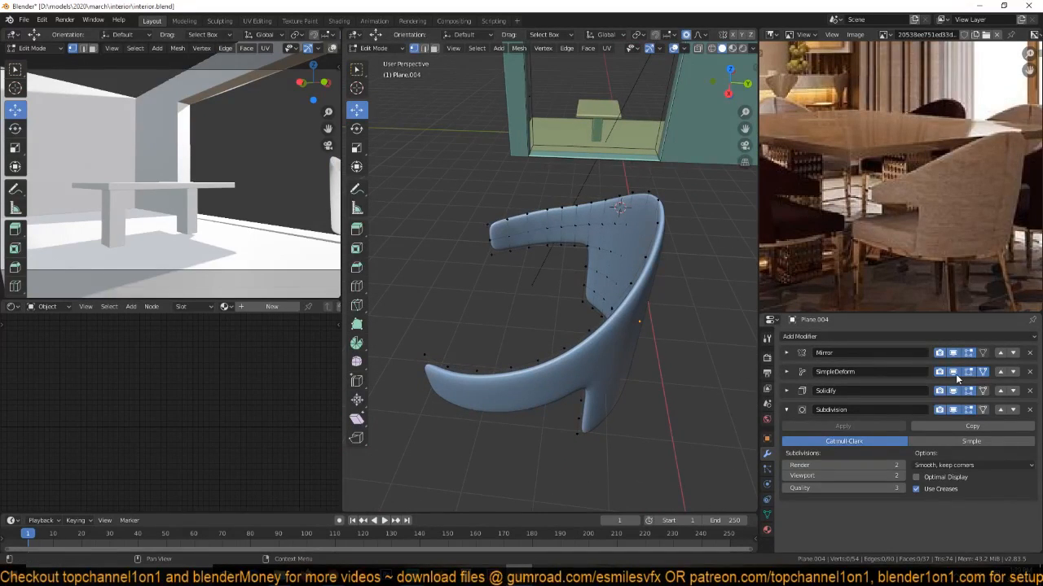
pyautogui.moveTo(954, 411); pyautogui.dragTo(954, 399)
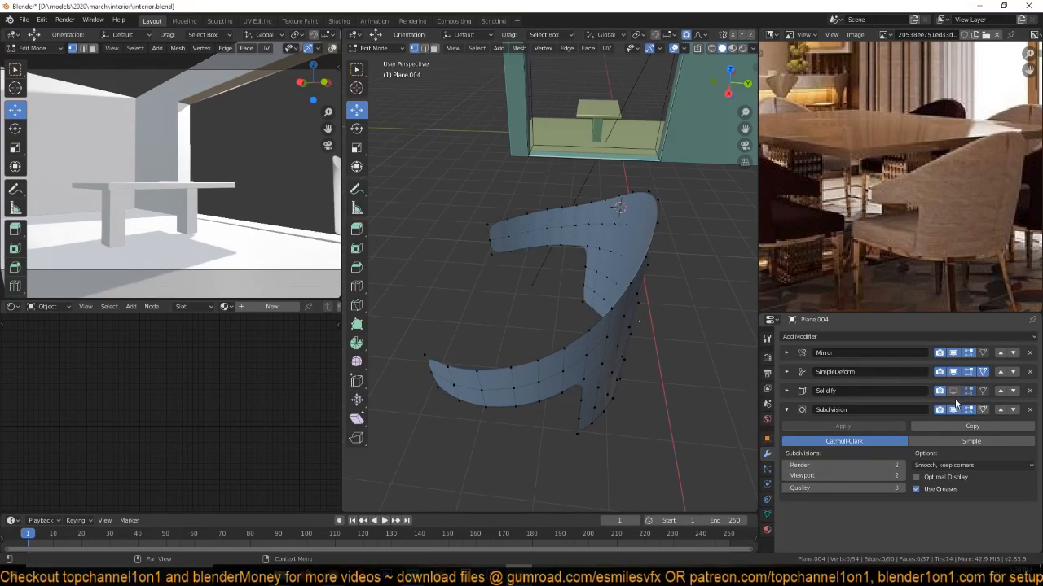
pyautogui.moveTo(733, 346); pyautogui.dragTo(634, 301, button='middle')
pyautogui.hotkey('ctrl', 'r')
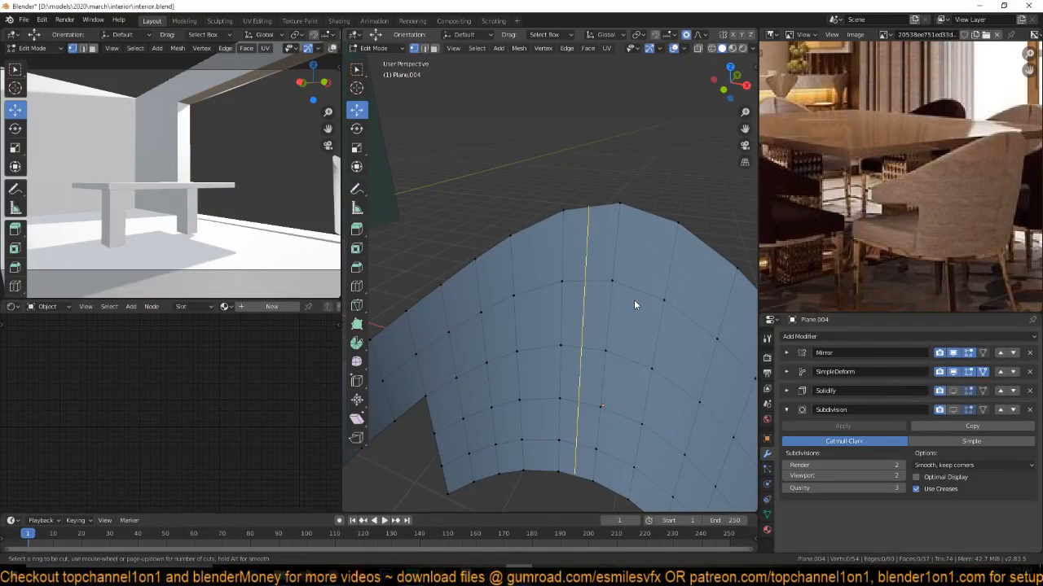
pyautogui.click(633, 299)
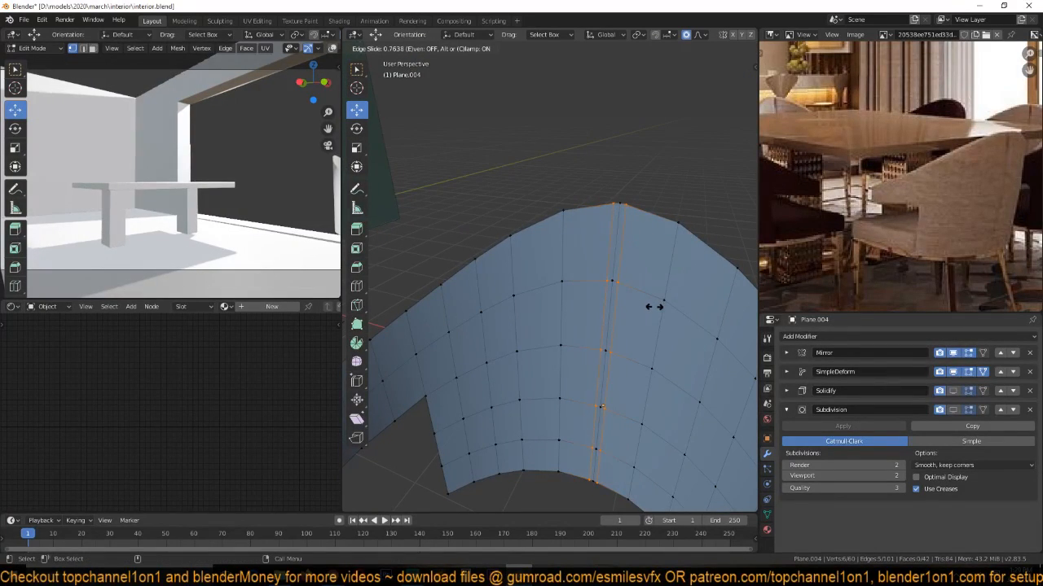
pyautogui.click(655, 306)
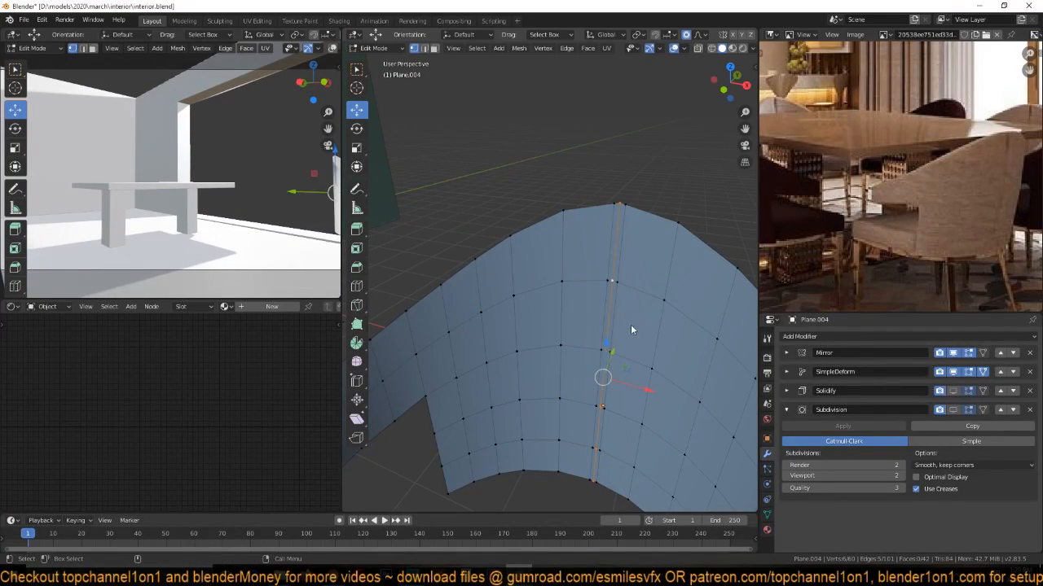
# Turn off proportional editing and move the new edge loop along Y to form a ridge down the backrest.
pyautogui.moveTo(631, 323); pyautogui.dragTo(612, 362, button='middle')
pyautogui.moveTo(634, 341); pyautogui.dragTo(642, 335)
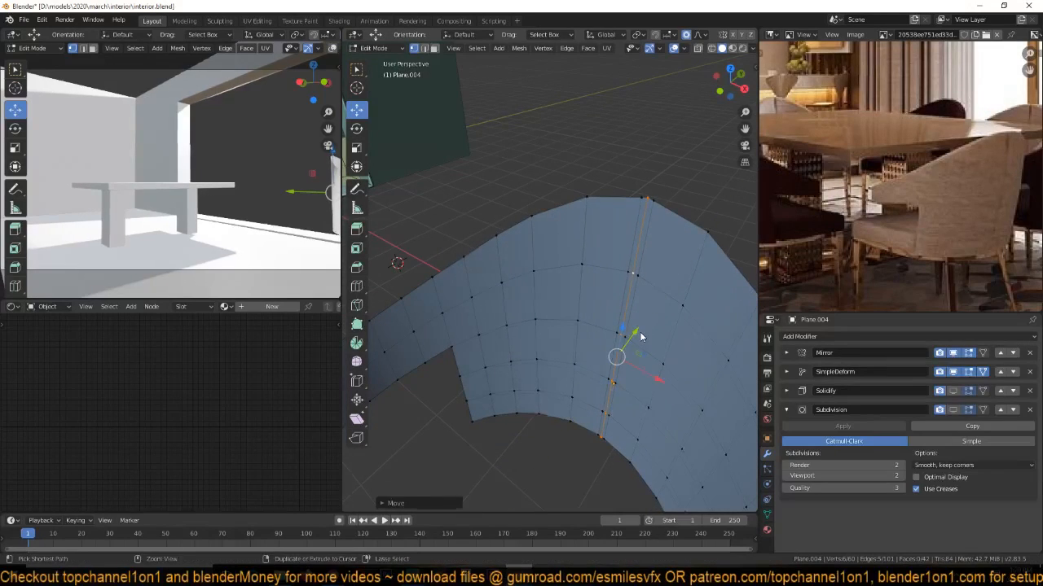
pyautogui.hotkey('ctrl', 'z')
pyautogui.press('o')
pyautogui.press('g')
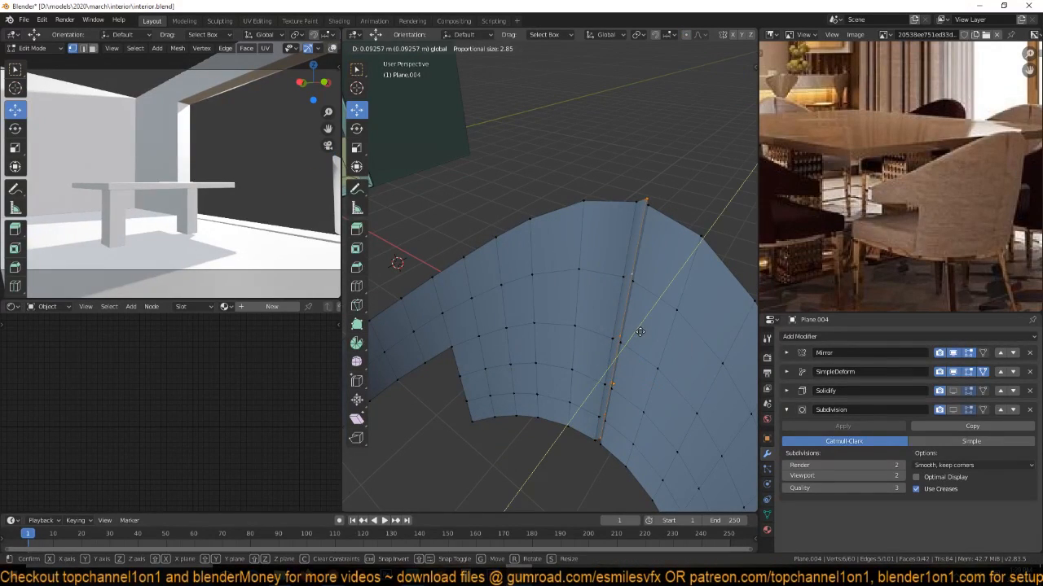
pyautogui.click(651, 300)
# Add a second vertical edge loop and slide it close beside the ridge.
pyautogui.hotkey('ctrl', 'r')
pyautogui.click(668, 300)
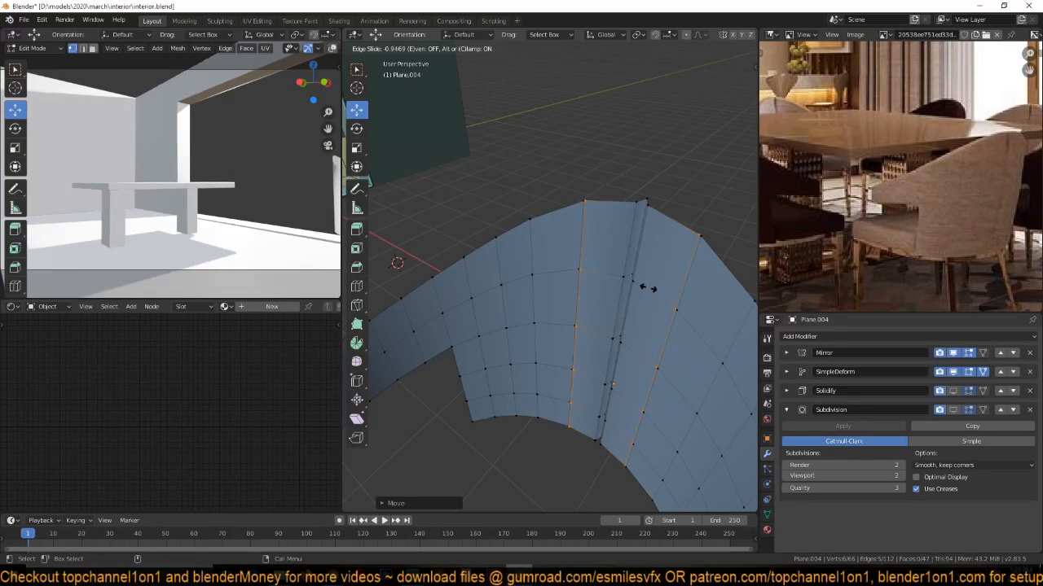
pyautogui.click(677, 327)
# Show Solidify and Subdivision in Object Mode and examine the ridge on the backrest.
pyautogui.press('Tab')
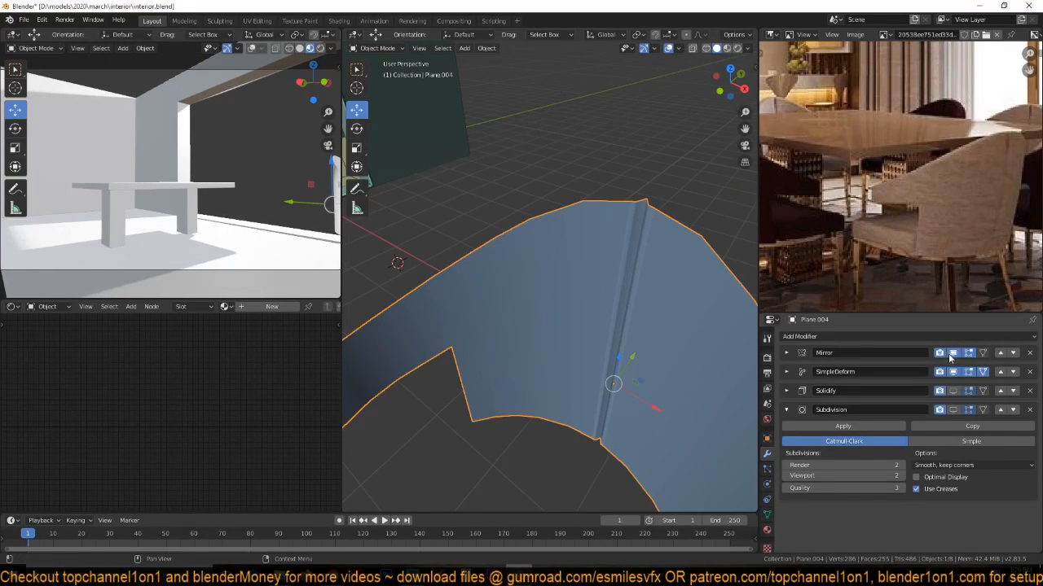
pyautogui.click(953, 391)
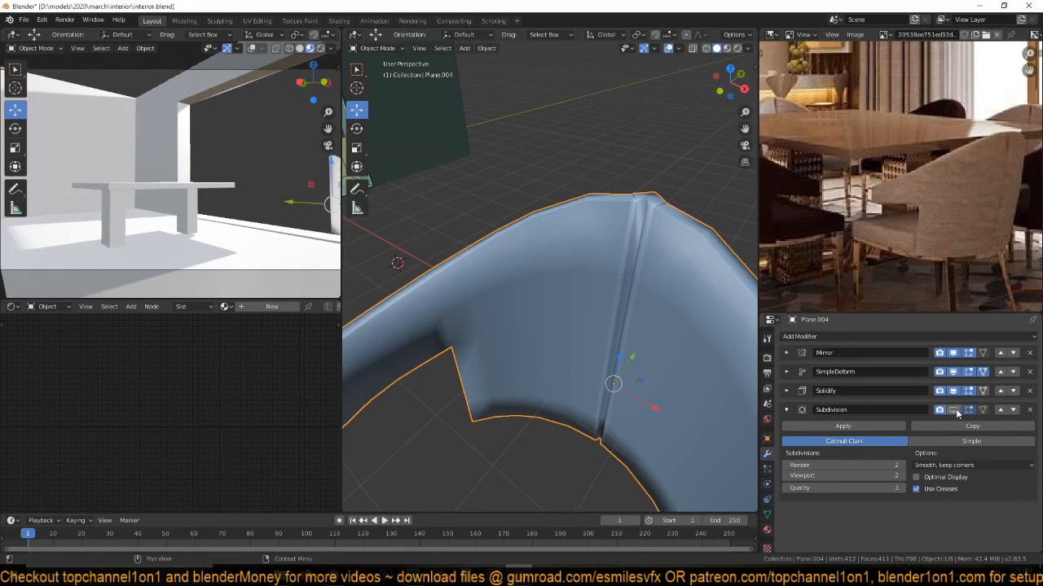
pyautogui.click(954, 411)
pyautogui.scroll(-4, 616, 356)
pyautogui.moveTo(616, 356); pyautogui.dragTo(682, 343, button='middle')
# Hide Solidify and Subdivision in the viewport and dissolve the edge loops added around the backrest's centre line.
pyautogui.click(953, 409)
pyautogui.click(953, 391)
pyautogui.press('Tab')
pyautogui.scroll(3, 603, 334)
pyautogui.press('2')
pyautogui.press('alt')
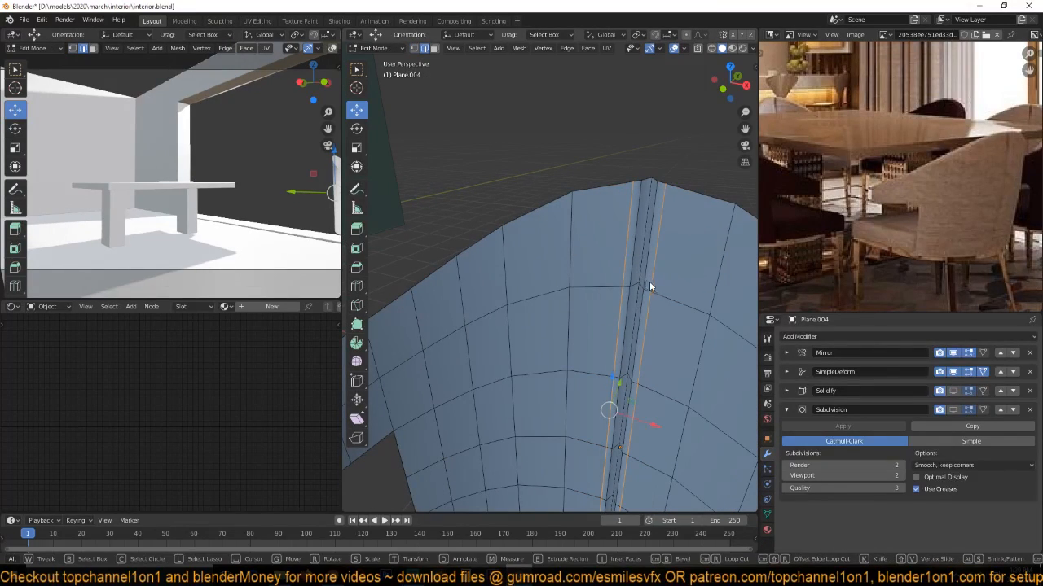
pyautogui.hotkey('ctrl', 'x')
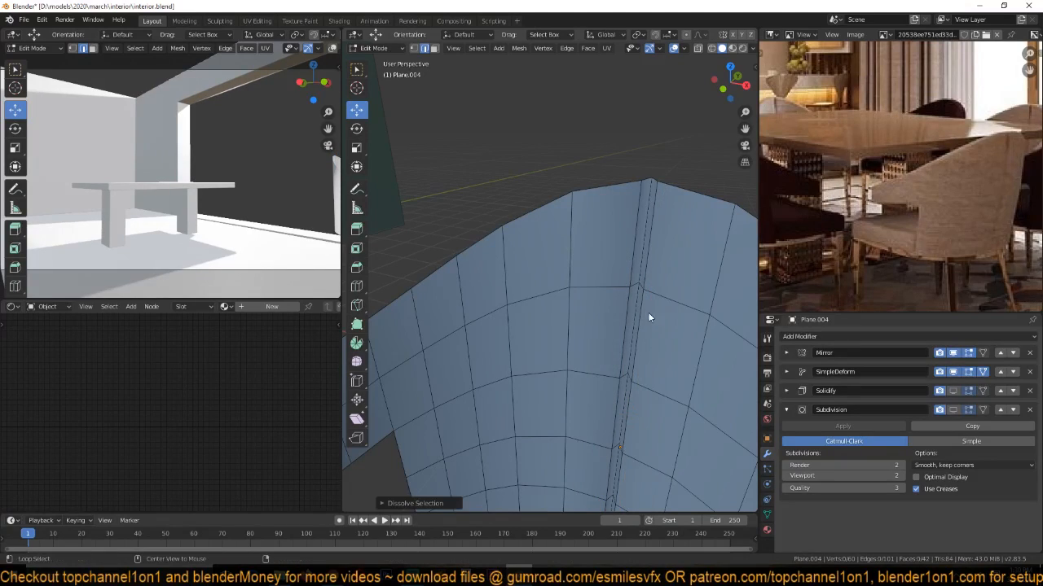
pyautogui.press('Tab')
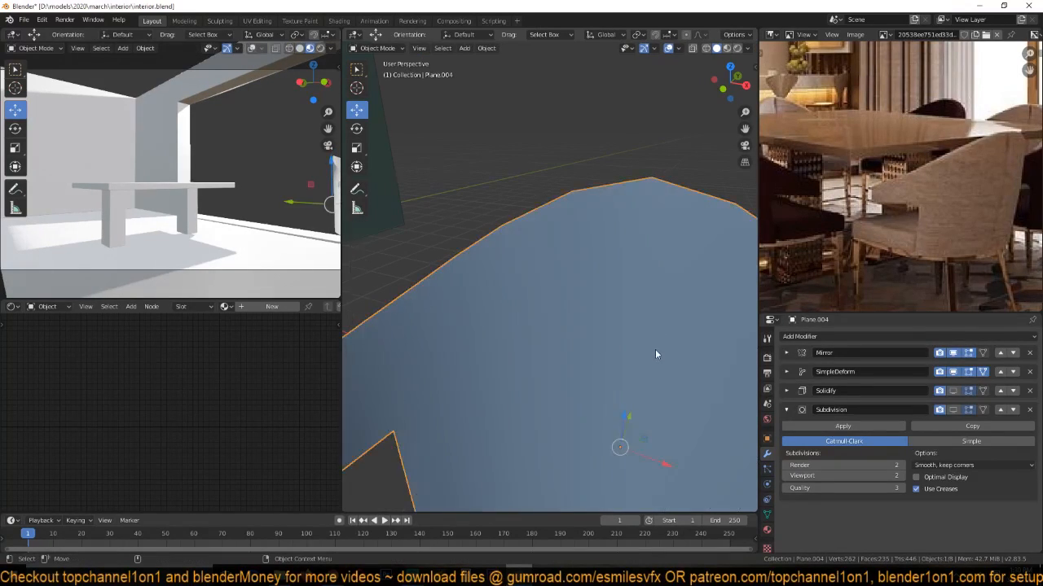
# Turn the viewport display of the Solidify and Subdivision modifiers back on.
pyautogui.scroll(-7, 656, 350)
pyautogui.click(952, 390)
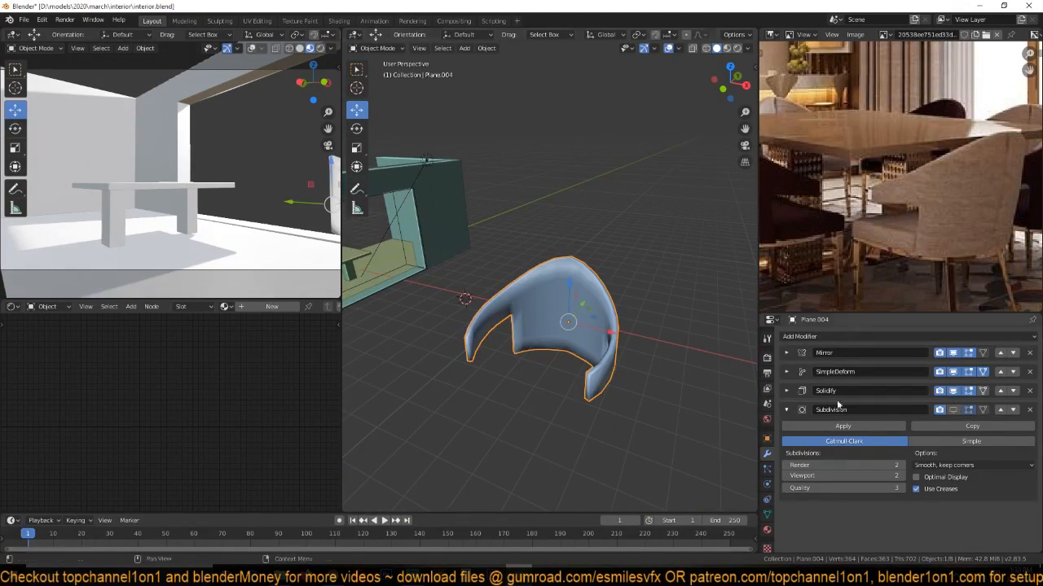
pyautogui.click(955, 410)
pyautogui.moveTo(495, 397); pyautogui.dragTo(375, 359, button='middle')
# Set the Solidify thickness to -0.327 m and check the chair shell's thickness.
pyautogui.click(787, 372)
pyautogui.click(786, 373)
pyautogui.click(786, 391)
pyautogui.moveTo(830, 435); pyautogui.dragTo(792, 434)
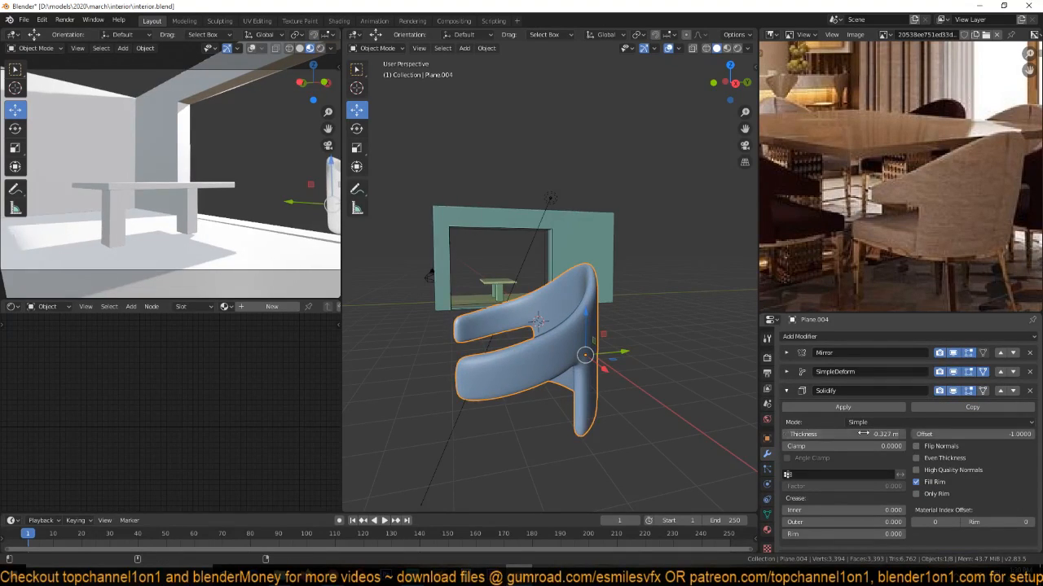
pyautogui.scroll(-4, 601, 382)
pyautogui.scroll(4, 642, 372)
pyautogui.moveTo(601, 382); pyautogui.dragTo(642, 370, button='middle')
pyautogui.scroll(-4, 642, 372)
# Apply the Mirror, Simple Deform and Solidify modifiers to the chair shell, keeping only Subdivision.
pyautogui.press('KP_7')
pyautogui.scroll(6, 646, 373)
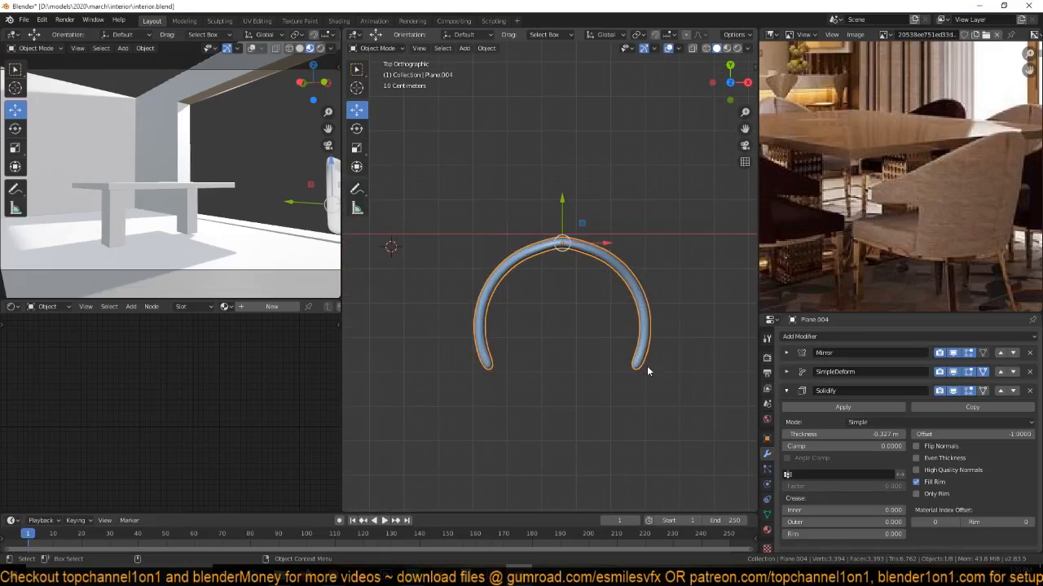
pyautogui.click(787, 353)
pyautogui.click(793, 368)
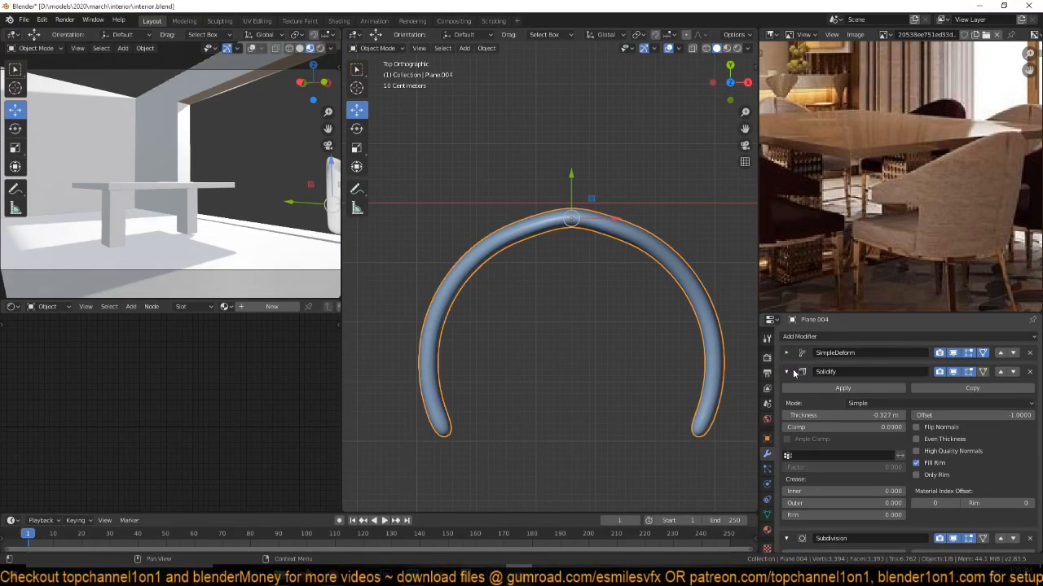
pyautogui.click(787, 354)
pyautogui.click(796, 371)
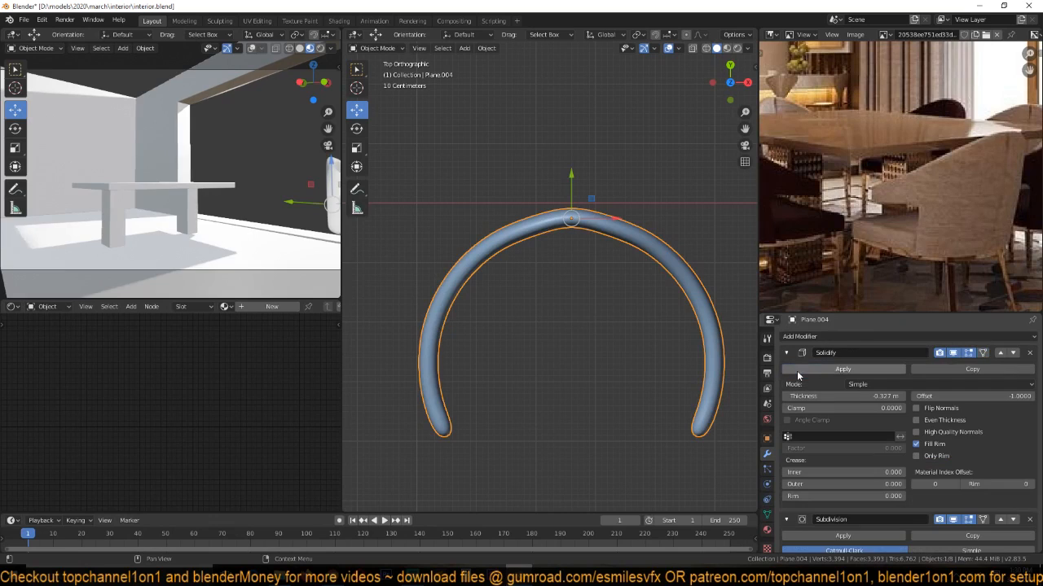
pyautogui.click(841, 369)
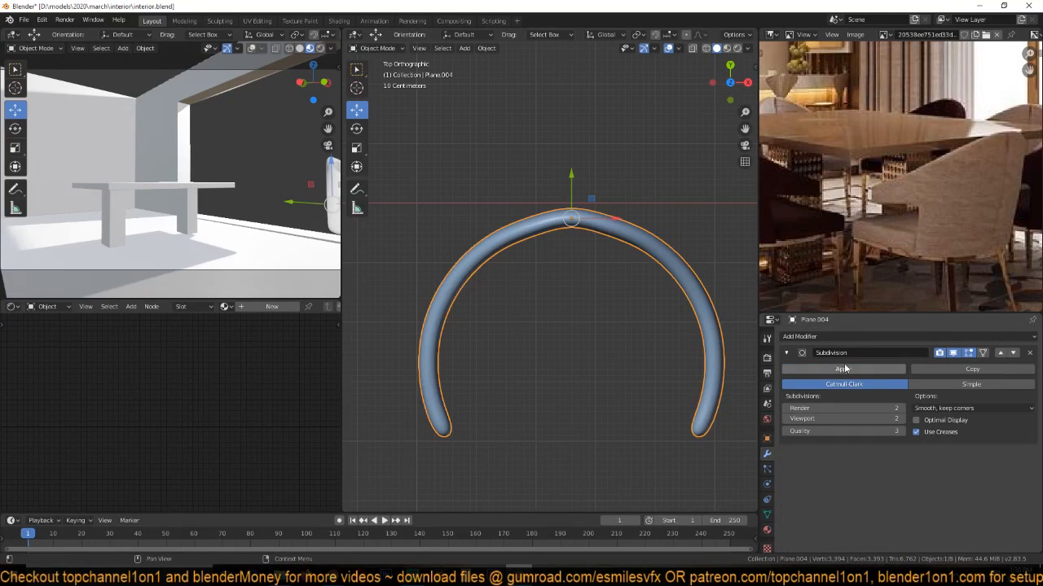
# Circle-select all vertices along the chair's inner curve in a see-through top view in Edit Mode.
pyautogui.press('Tab')
pyautogui.moveTo(642, 305); pyautogui.dragTo(532, 333, button='middle')
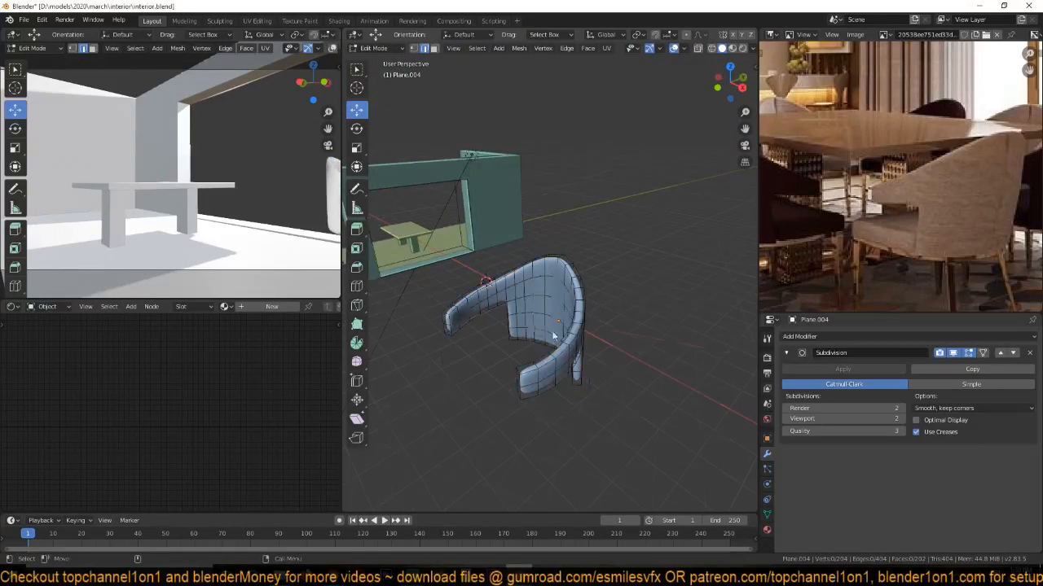
pyautogui.scroll(5, 631, 325)
pyautogui.moveTo(631, 326); pyautogui.dragTo(523, 338, button='middle')
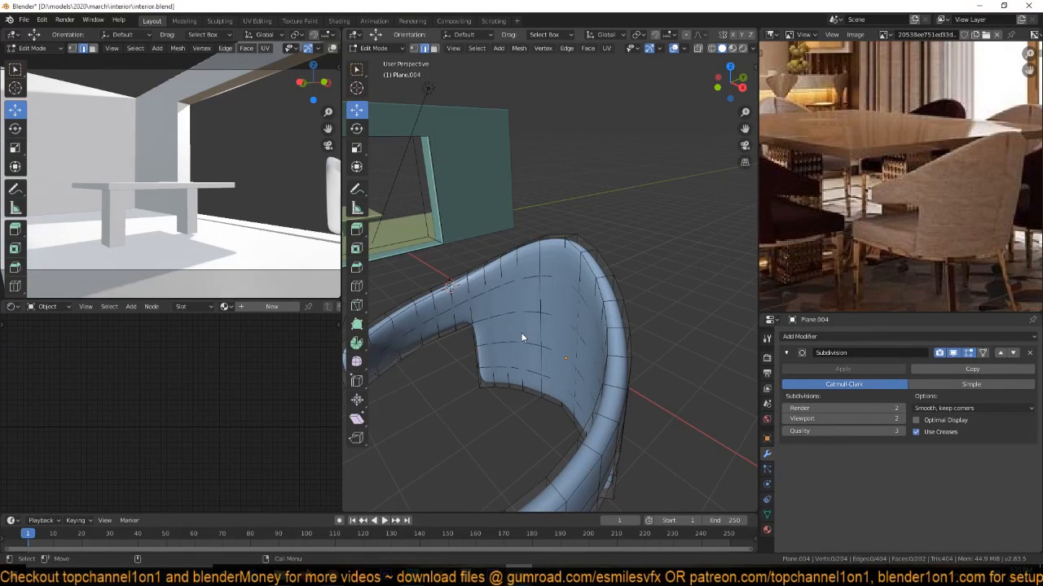
pyautogui.press('KP_7')
pyautogui.press('1')
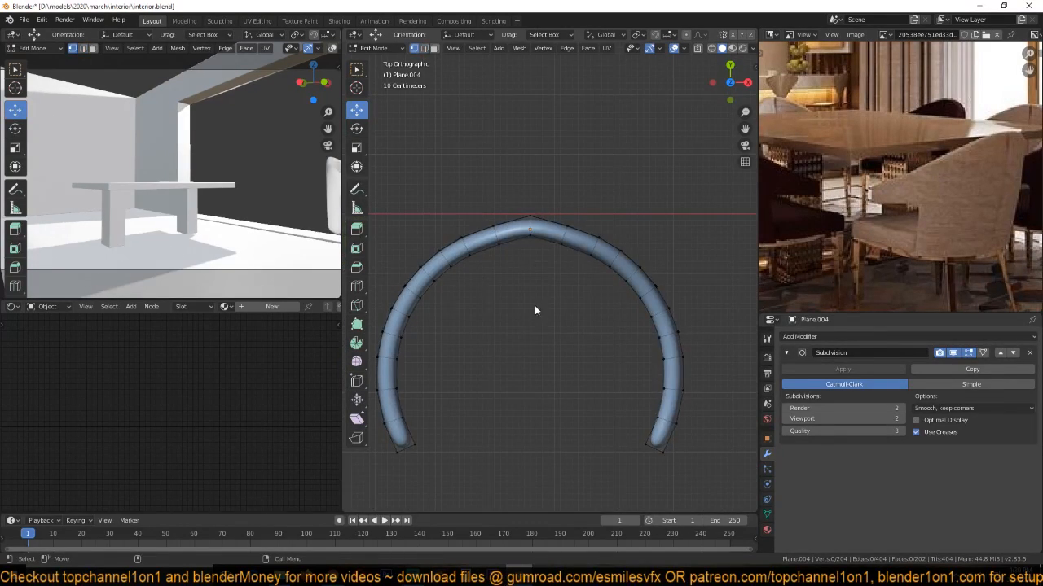
pyautogui.hotkey('alt', 'z')
pyautogui.press('c')
pyautogui.moveTo(530, 273)
pyautogui.mouseDown()
pyautogui.moveTo(530, 243)
pyautogui.moveTo(442, 288)
pyautogui.moveTo(414, 372)
pyautogui.moveTo(419, 430)
pyautogui.moveTo(571, 264)
pyautogui.moveTo(652, 295)
pyautogui.moveTo(644, 430)
pyautogui.mouseUp()
pyautogui.rightClick(644, 431)
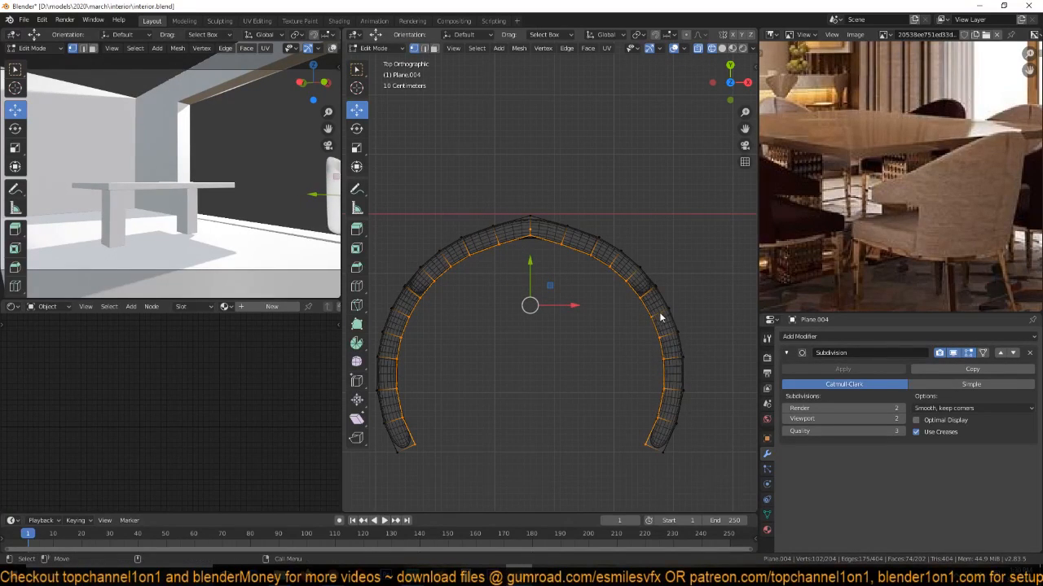
# Scale the inner vertices to about 0.87 in X and Y only, then return to solid shading in Object Mode.
pyautogui.press('s')
pyautogui.hotkey('shift', 'z')
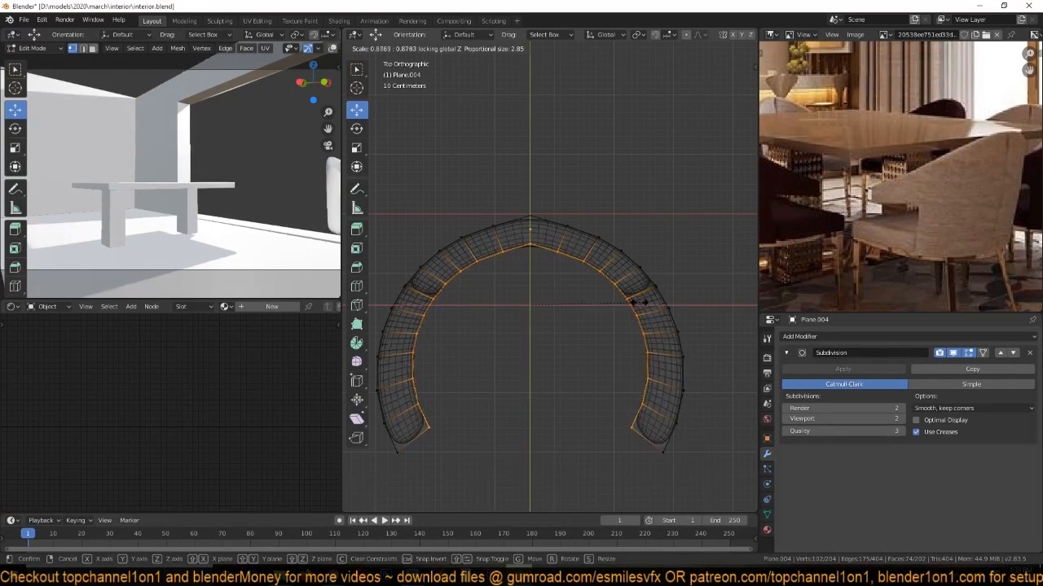
pyautogui.click(648, 304)
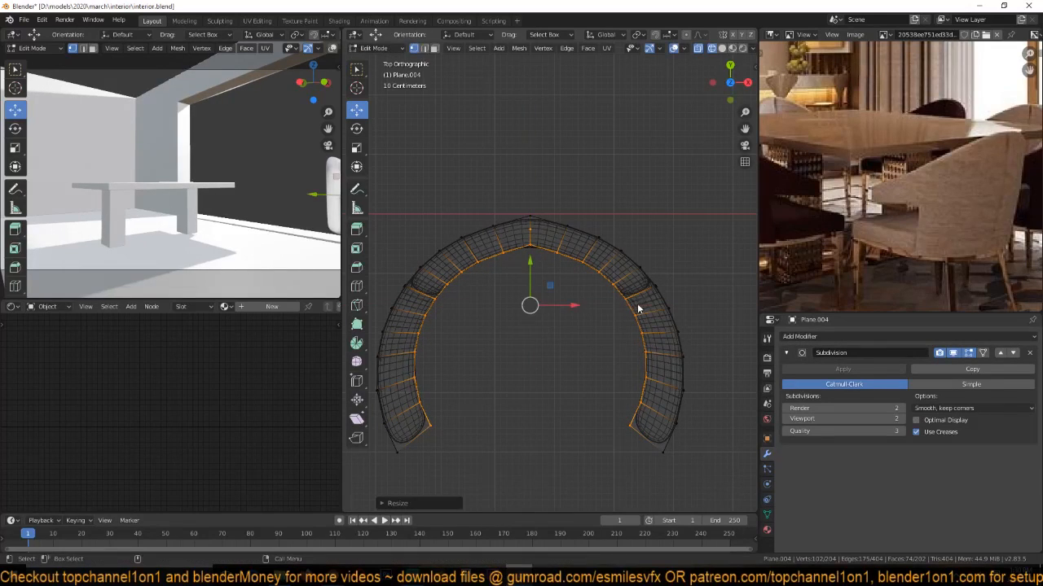
pyautogui.hotkey('shift', 'z')
pyautogui.press('Tab')
pyautogui.moveTo(587, 298); pyautogui.dragTo(675, 303, button='middle')
# Add a centred edge loop through the middle of the chair shell's thickness in Edit Mode.
pyautogui.press('Tab')
pyautogui.press('2')
pyautogui.keyDown('alt'); pyautogui.click(667, 295); pyautogui.keyUp('alt')
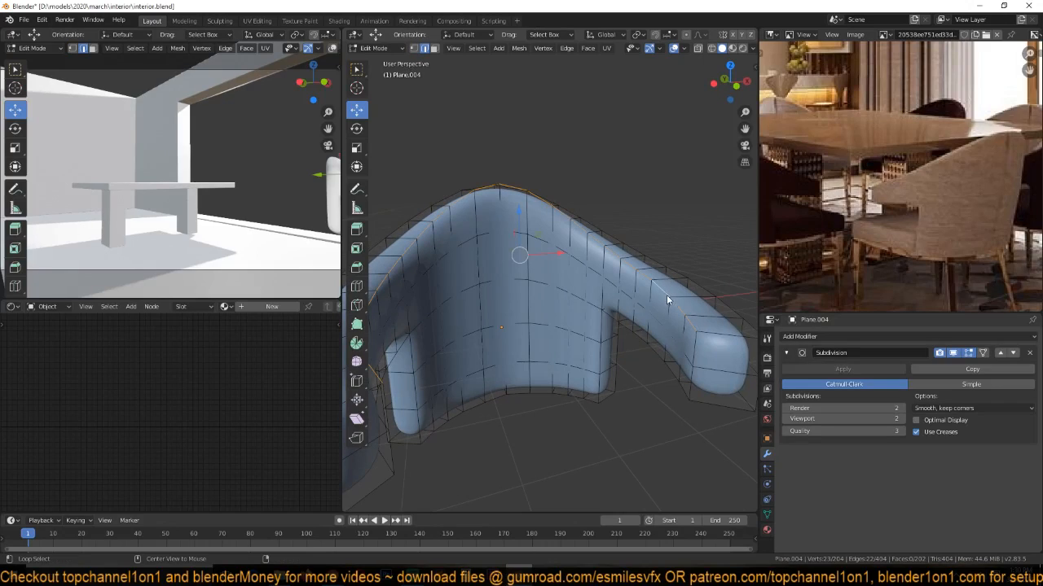
pyautogui.press('g')
pyautogui.rightClick(600, 290)
pyautogui.moveTo(600, 290); pyautogui.dragTo(673, 332, button='middle')
pyautogui.hotkey('ctrl', 'r')
pyautogui.click(690, 356)
pyautogui.rightClick(691, 355)
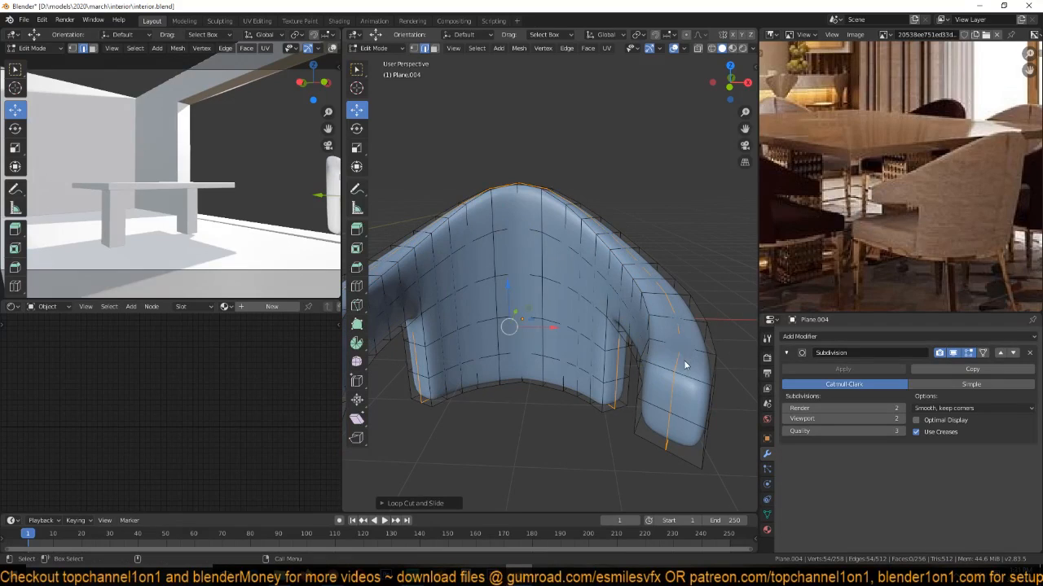
# Delete the vertices of the shell's negative X half in a wireframe top view and return to Object Mode.
pyautogui.press('KP_7')
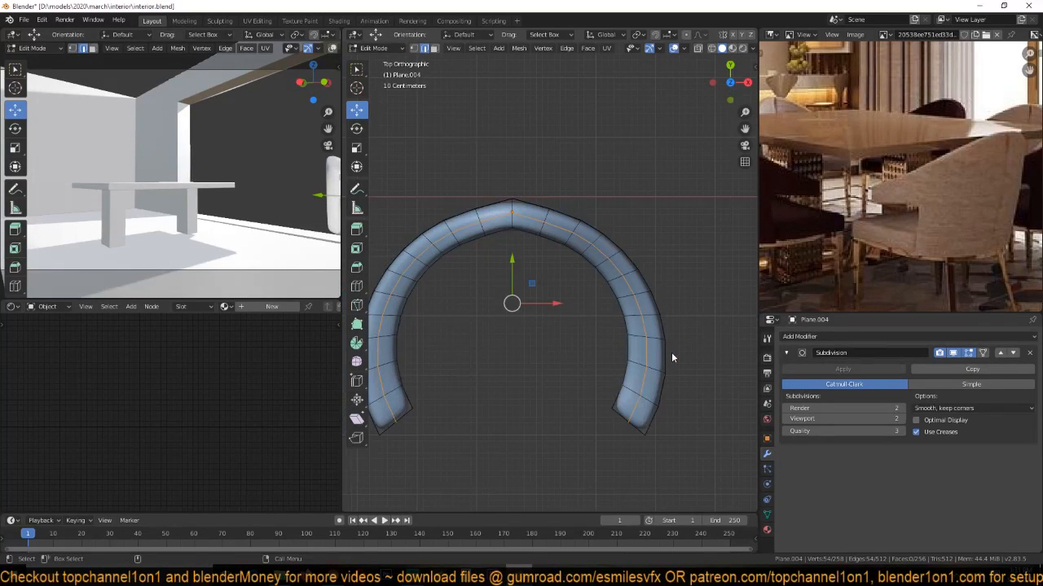
pyautogui.press('1')
pyautogui.scroll(-3, 651, 344)
pyautogui.hotkey('shift', 'z')
pyautogui.hotkey('alt', 'a')
pyautogui.moveTo(378, 192); pyautogui.dragTo(531, 448)
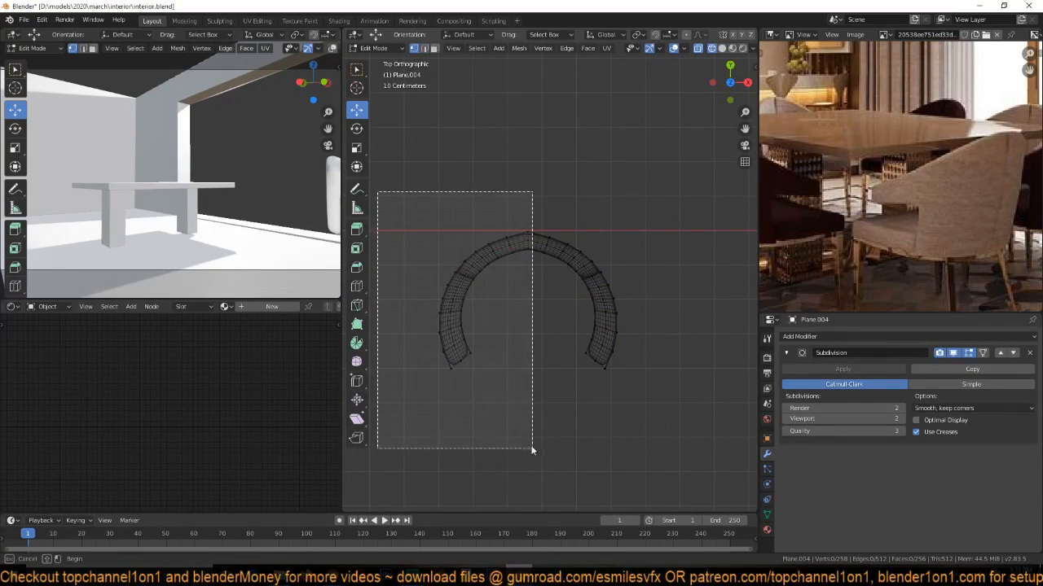
pyautogui.press('x')
pyautogui.click(502, 421)
pyautogui.press('Tab')
pyautogui.hotkey('shift', 'z')
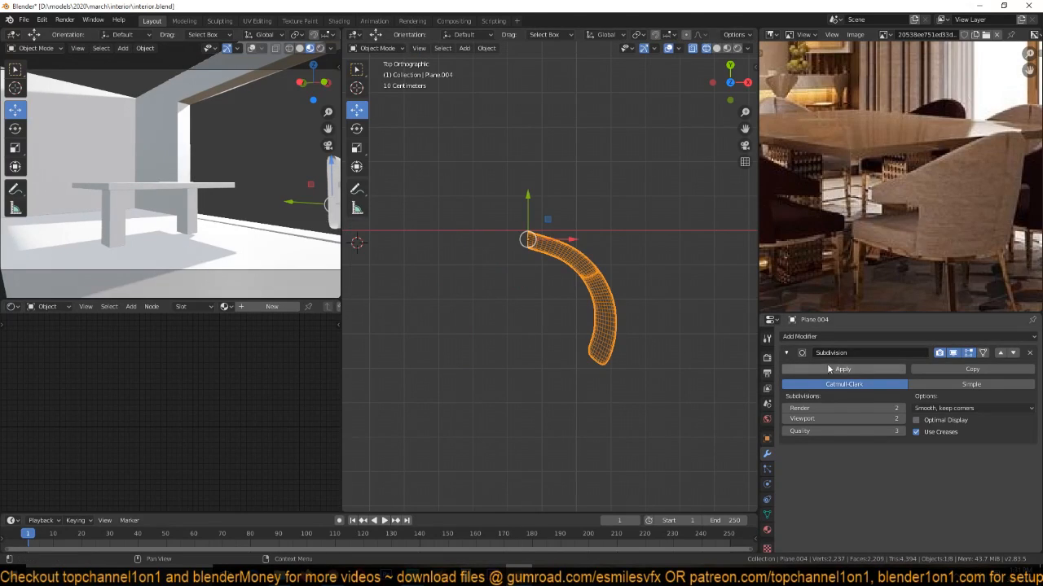
# Add a Mirror modifier on the X axis and place it above Subdivision in the stack.
pyautogui.click(863, 337)
pyautogui.click(817, 444)
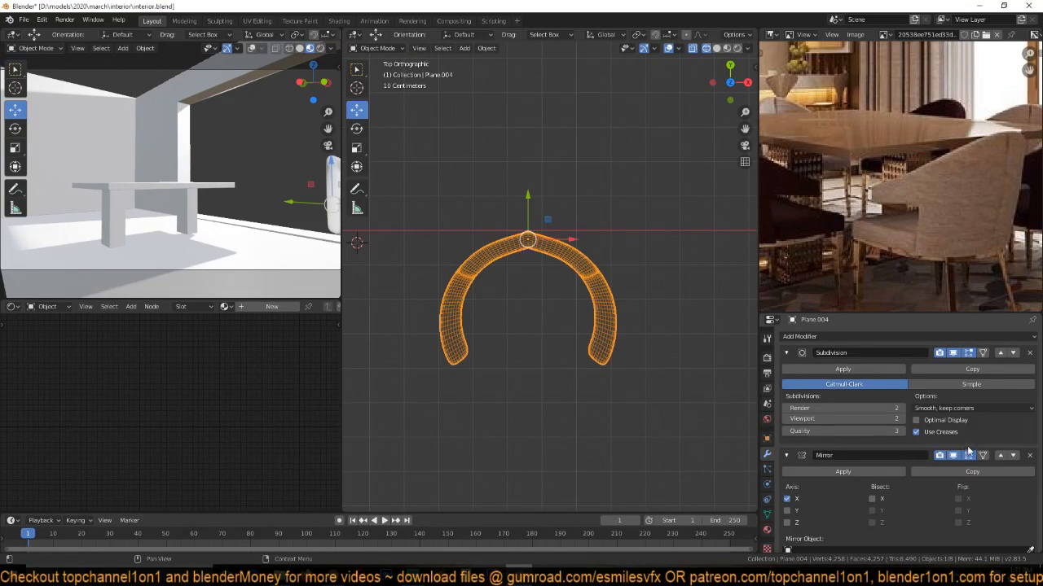
pyautogui.click(1001, 456)
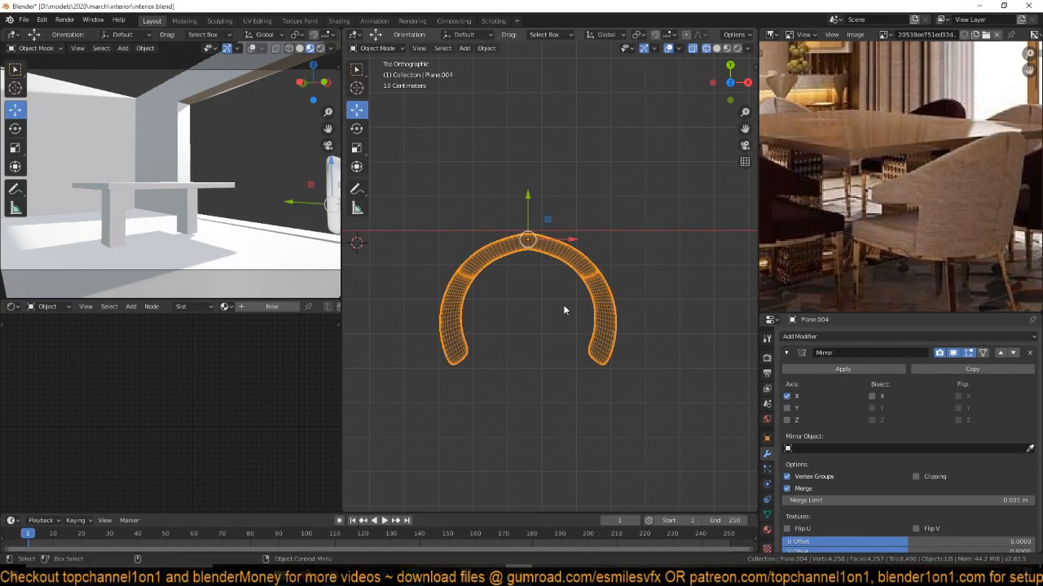
# Select the middle edge path along the shell's top rim down to the armrest end and raise it slightly.
pyautogui.press('Tab')
pyautogui.scroll(3, 569, 307)
pyautogui.press('z')
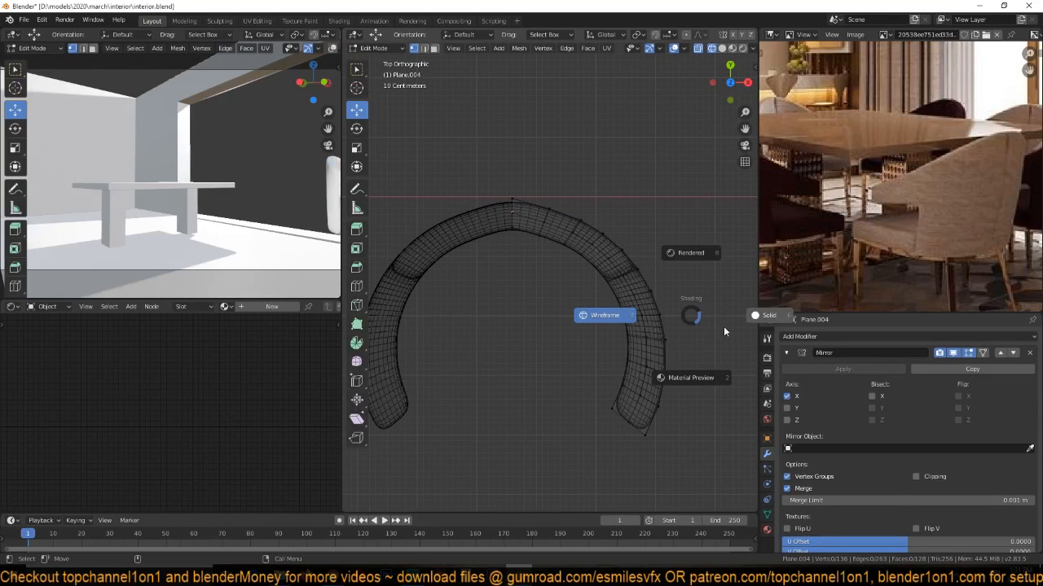
pyautogui.click(520, 214)
pyautogui.press('2')
pyautogui.press('z')
pyautogui.moveTo(539, 219); pyautogui.dragTo(597, 383, button='middle')
pyautogui.keyDown('ctrl'); pyautogui.click(587, 446); pyautogui.keyUp('ctrl')
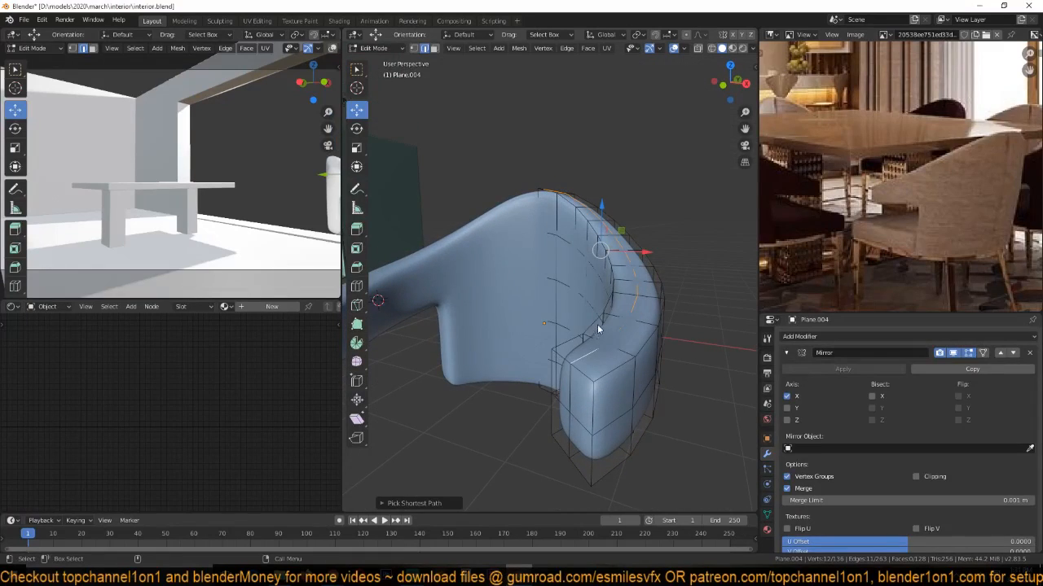
pyautogui.moveTo(603, 212); pyautogui.dragTo(603, 205)
# Select the path of faces along the shell's top rim from the armrest end to the backrest centre.
pyautogui.click(640, 293)
pyautogui.press('3')
pyautogui.click(611, 364)
pyautogui.moveTo(626, 232); pyautogui.dragTo(591, 283, button='middle')
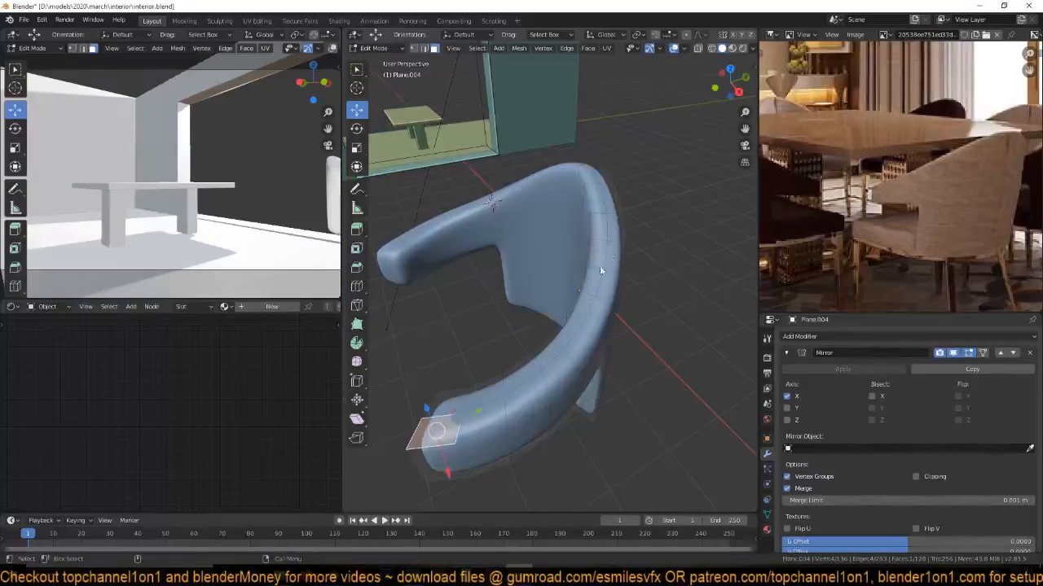
pyautogui.keyDown('ctrl'); pyautogui.click(604, 173); pyautogui.keyUp('ctrl')
pyautogui.moveTo(604, 173); pyautogui.dragTo(570, 281, button='middle')
pyautogui.press('Tab')
pyautogui.press('Tab')
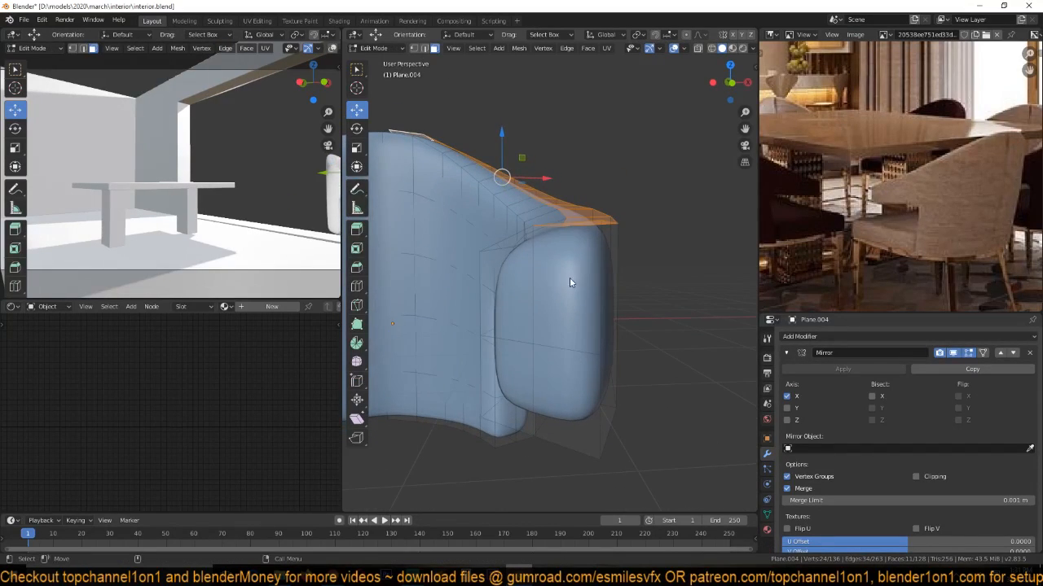
# Cut an edge loop around the shell and slide it close to the outer rim edge.
pyautogui.hotkey('ctrl', 'r')
pyautogui.click(581, 226)
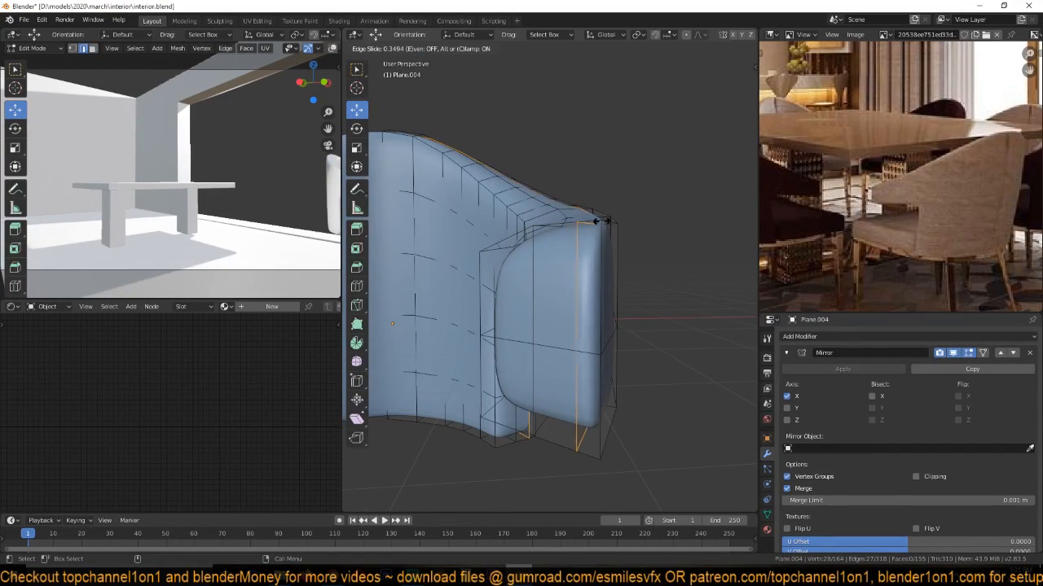
pyautogui.click(599, 221)
pyautogui.press('Tab')
pyautogui.moveTo(599, 221); pyautogui.dragTo(552, 288, button='middle')
pyautogui.press('Tab')
pyautogui.scroll(2, 559, 341)
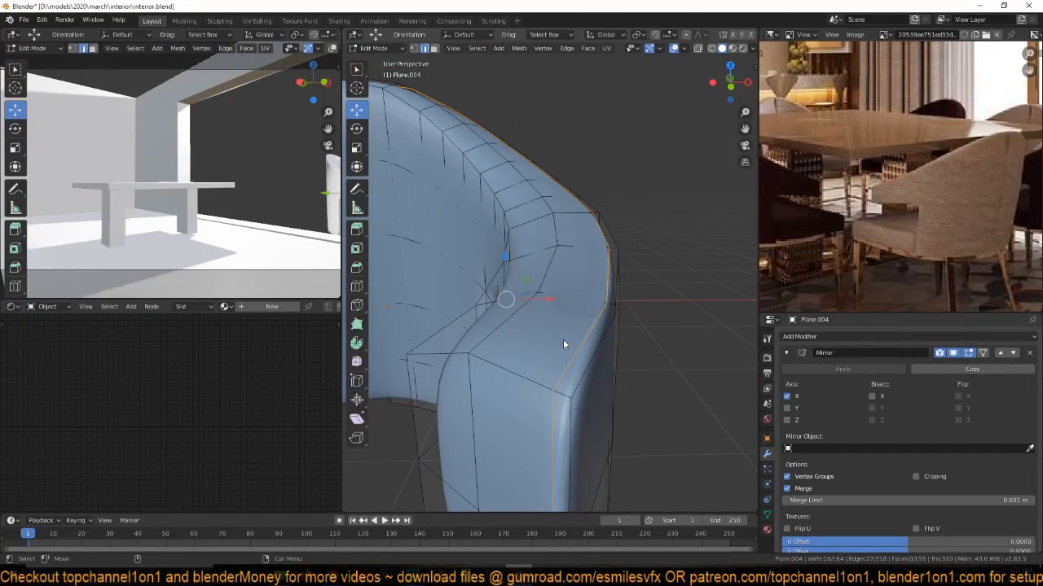
# Cut a second edge loop beside the outer rim edge and offset it with Shrink/Fatten to form a seam.
pyautogui.hotkey('ctrl', 'r')
pyautogui.click(564, 396)
pyautogui.click(563, 393)
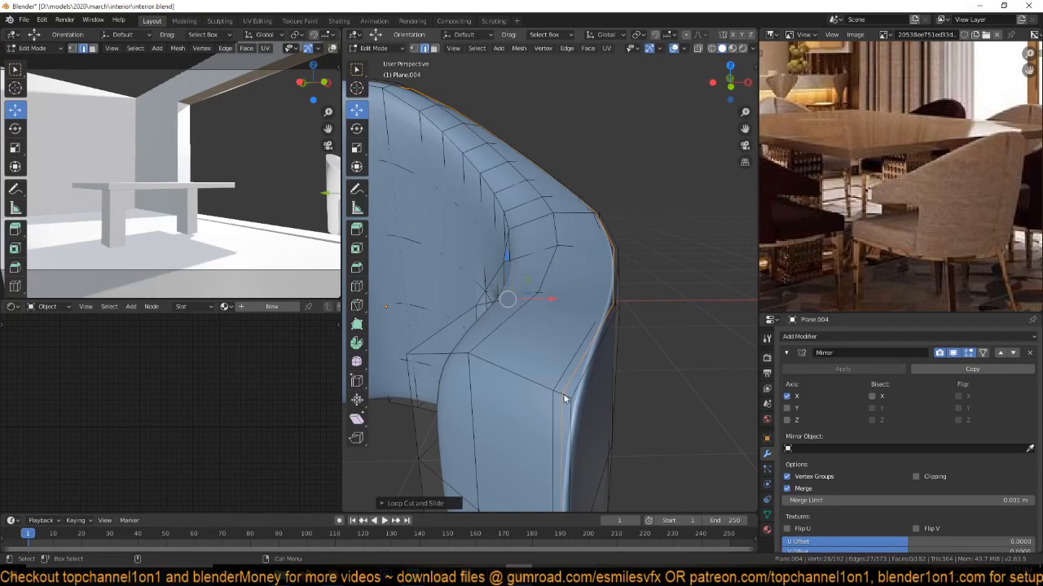
pyautogui.hotkey('alt', 's')
pyautogui.click(642, 286)
pyautogui.press('Tab')
pyautogui.scroll(-5, 605, 326)
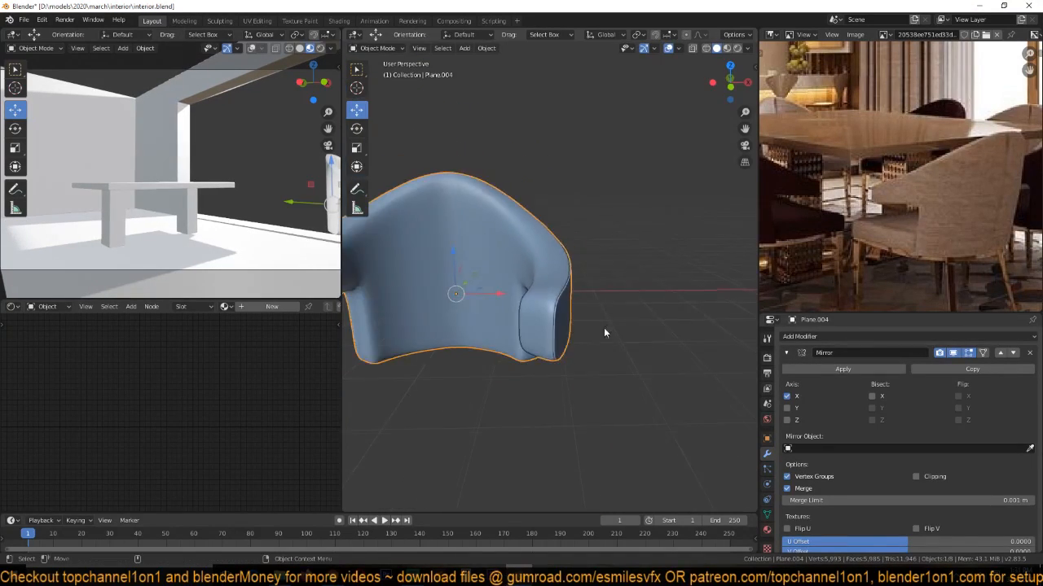
# Select the vertex path along the armrest's inner lower side and shrink it along its normals with Shrink/Fatten.
pyautogui.moveTo(605, 326); pyautogui.dragTo(517, 344, button='middle')
pyautogui.scroll(3, 561, 289)
pyautogui.moveTo(560, 290); pyautogui.dragTo(632, 318, button='middle')
pyautogui.press('Tab')
pyautogui.press('1')
pyautogui.scroll(-1, 640, 371)
pyautogui.click(627, 358)
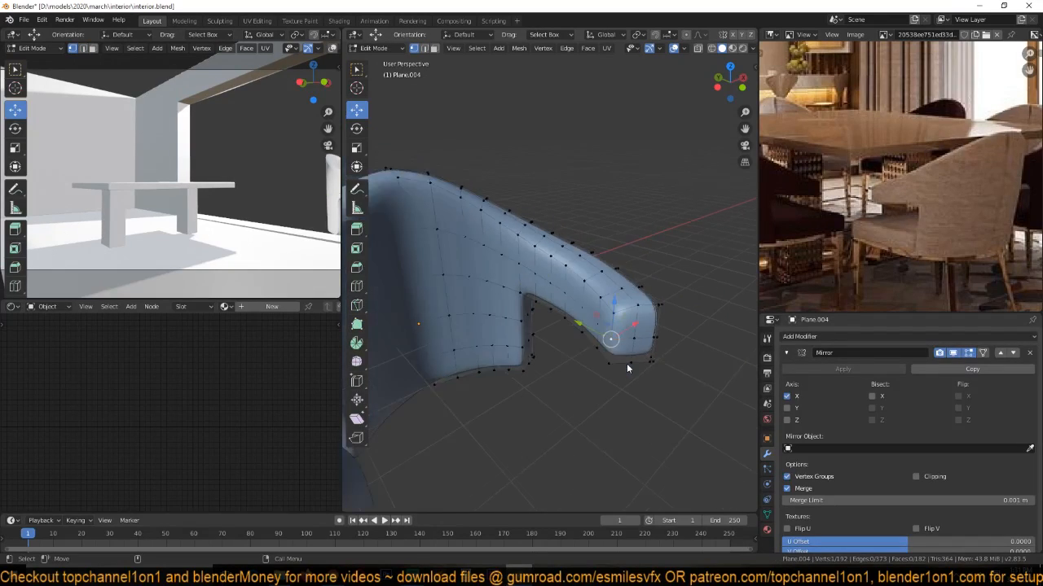
pyautogui.keyDown('ctrl'); pyautogui.click(537, 273); pyautogui.keyUp('ctrl')
pyautogui.hotkey('alt', 's')
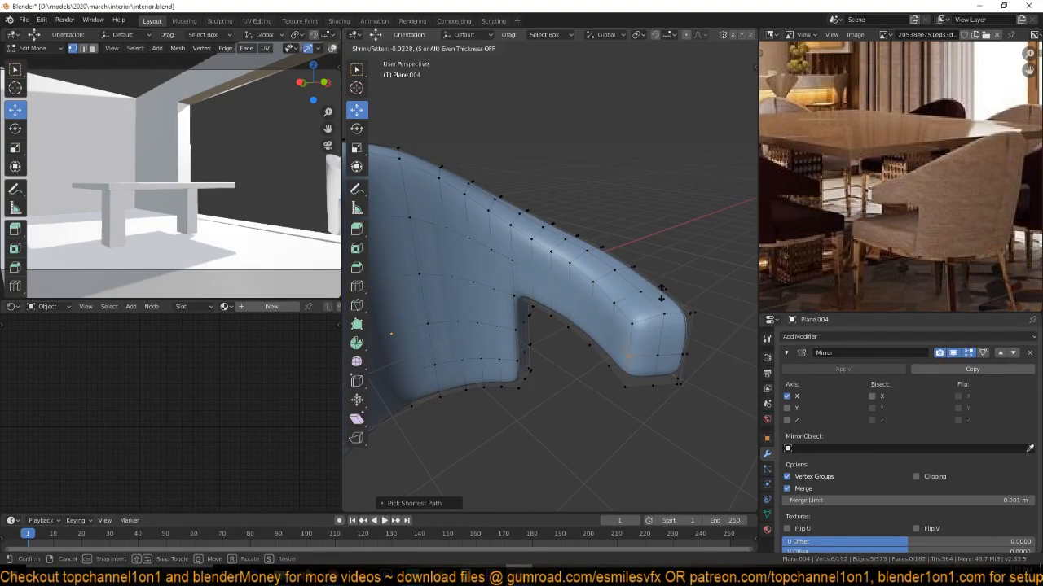
pyautogui.click(586, 290)
pyautogui.press('Tab')
pyautogui.moveTo(586, 290)
pyautogui.mouseDown(button='middle')
pyautogui.moveTo(567, 259)
pyautogui.moveTo(582, 258)
pyautogui.moveTo(521, 270)
pyautogui.moveTo(592, 318)
pyautogui.moveTo(515, 311)
pyautogui.moveTo(543, 274)
pyautogui.mouseUp(button='middle')
# Circle-select the faces on the backrest's inner side and turn off Subdivision's viewport display.
pyautogui.press('Tab')
pyautogui.press('3')
pyautogui.press('c')
pyautogui.moveTo(543, 273)
pyautogui.mouseDown()
pyautogui.moveTo(531, 320)
pyautogui.moveTo(558, 314)
pyautogui.moveTo(501, 341)
pyautogui.mouseUp()
pyautogui.rightClick(505, 337)
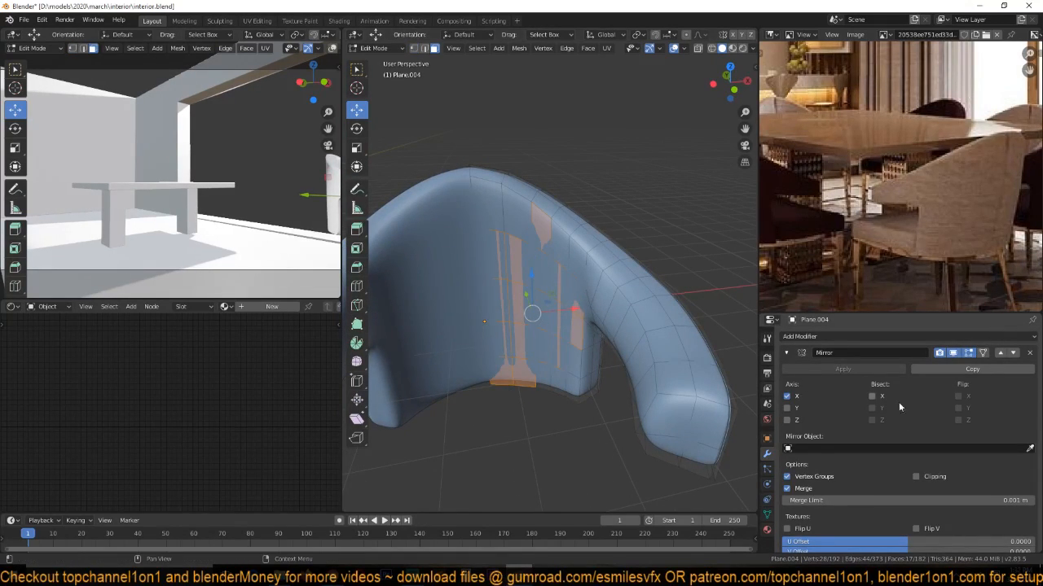
pyautogui.click(787, 353)
pyautogui.hotkey('ctrl', '2')
pyautogui.click(954, 373)
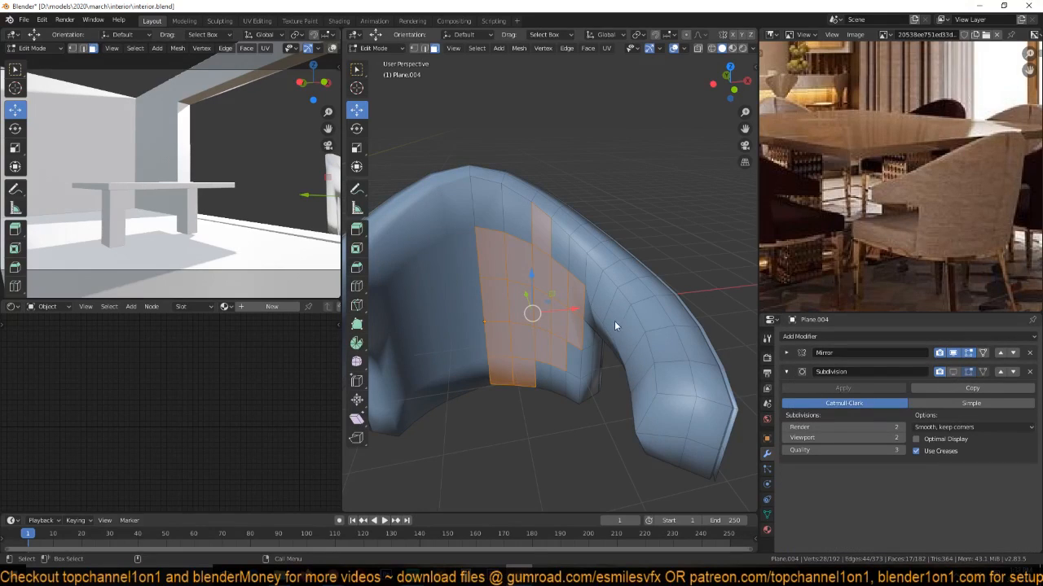
# Refine the circle selection to a clean block of inner backrest faces, deselecting the stray rim and bottom faces.
pyautogui.moveTo(566, 302); pyautogui.dragTo(639, 295, button='middle')
pyautogui.press('c')
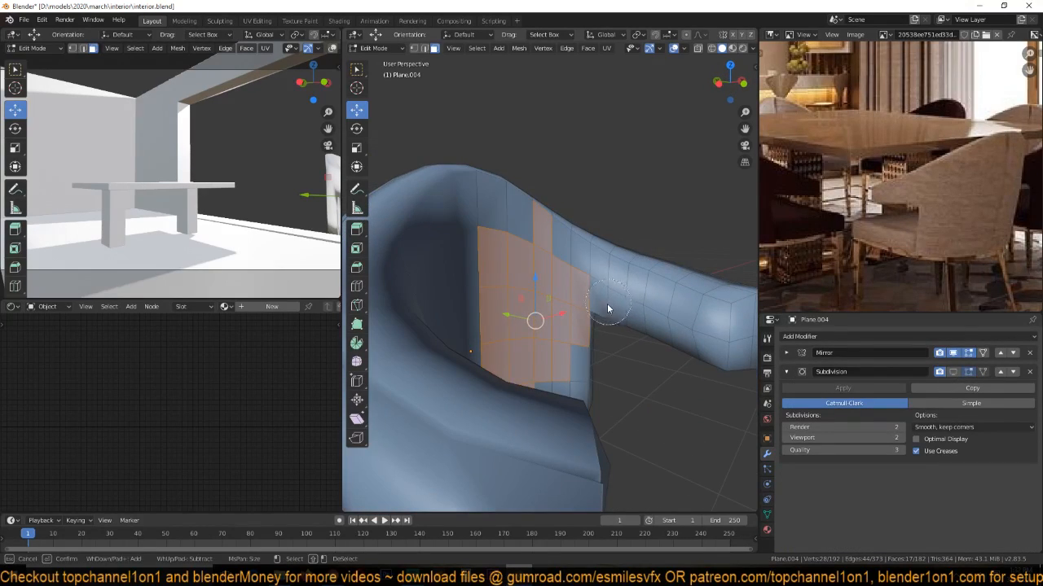
pyautogui.moveTo(563, 232); pyautogui.dragTo(591, 290, button='middle')
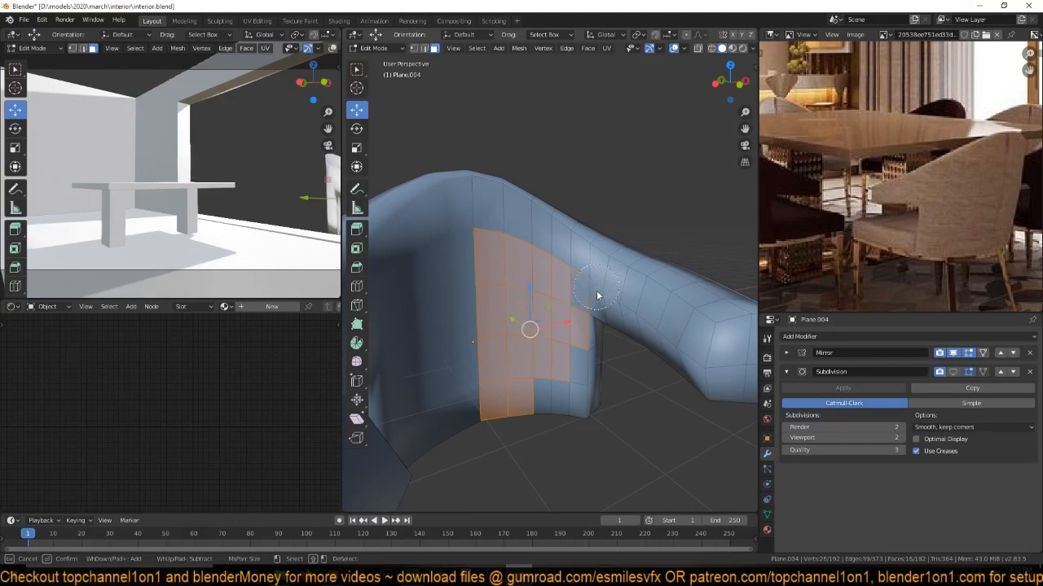
pyautogui.press('Escape')
pyautogui.press('c')
pyautogui.moveTo(533, 403); pyautogui.dragTo(498, 416, button='middle')
pyautogui.rightClick(498, 416)
pyautogui.moveTo(633, 338); pyautogui.dragTo(580, 359, button='middle')
# Enable Clipping on the Mirror modifier and puff out the selected inner backrest faces with Shrink/Fatten.
pyautogui.hotkey('alt', 's')
pyautogui.rightClick(607, 329)
pyautogui.click(786, 353)
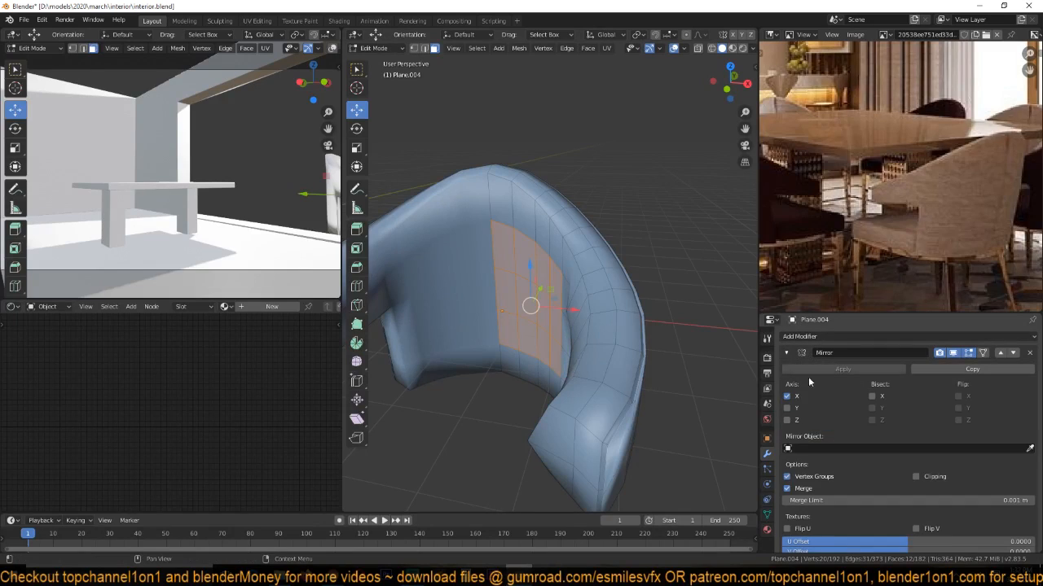
pyautogui.click(915, 477)
pyautogui.hotkey('alt', 's')
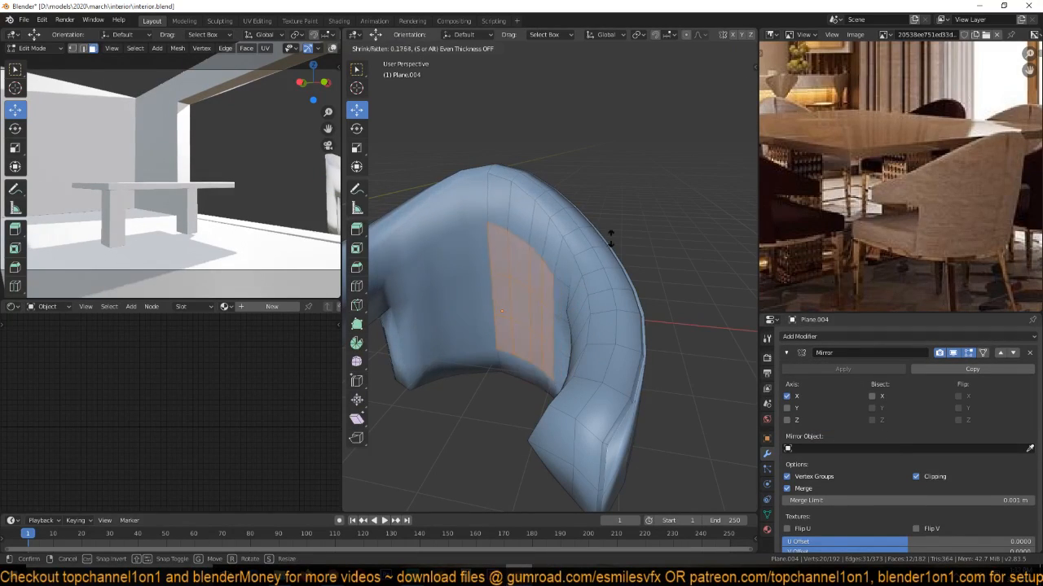
pyautogui.rightClick(622, 209)
pyautogui.press('Tab')
pyautogui.moveTo(620, 209); pyautogui.dragTo(640, 334, button='middle')
pyautogui.scroll(-3, 624, 355)
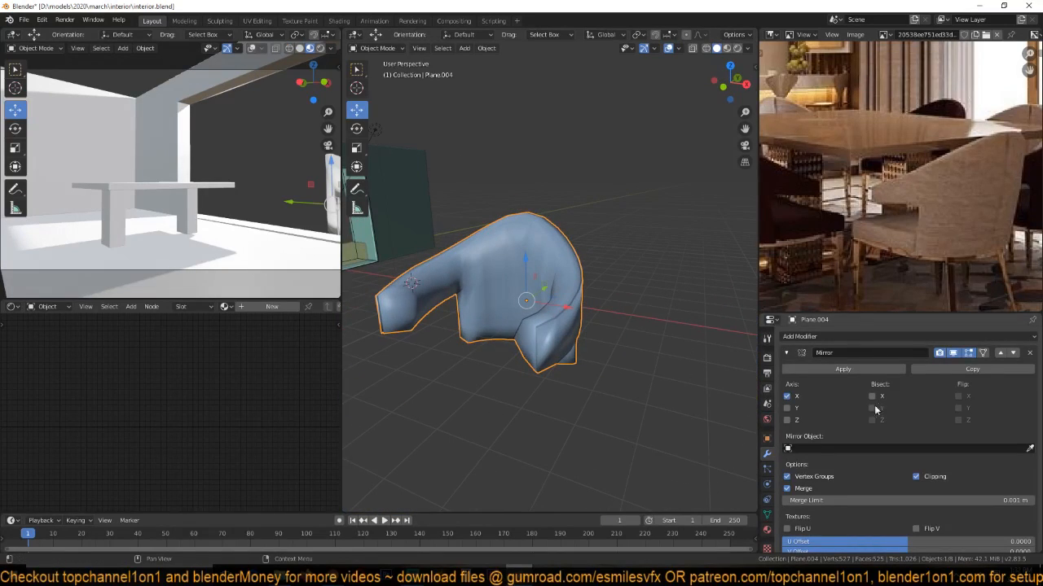
# Turn Subdivision's viewport display back on and deselect the chair shell.
pyautogui.click(787, 353)
pyautogui.hotkey('ctrl', '2')
pyautogui.click(955, 372)
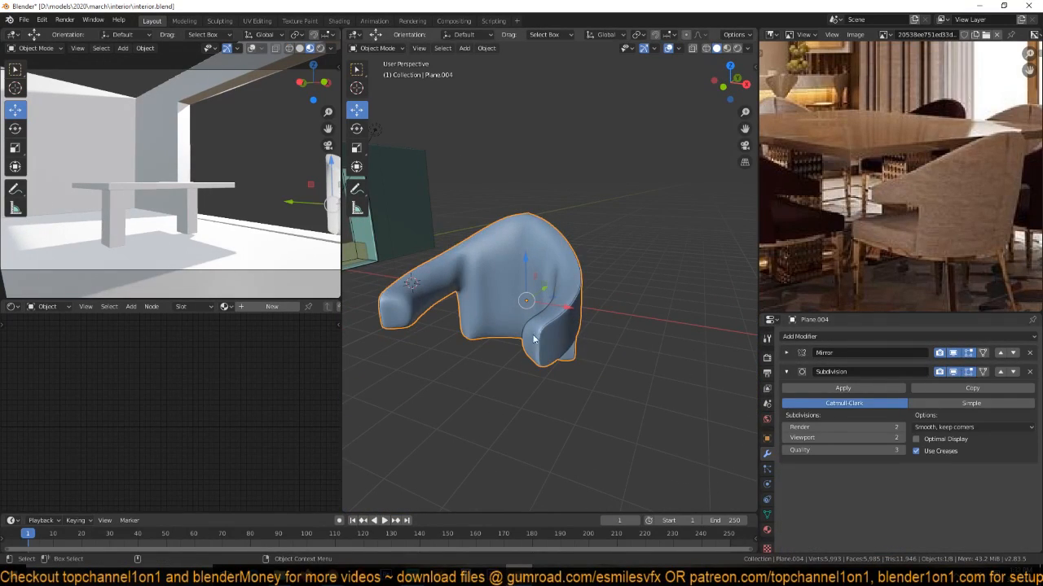
pyautogui.moveTo(535, 334); pyautogui.dragTo(626, 376, button='middle')
pyautogui.click(626, 376)
# Examine the back of the shell along its centre seam with the Mirror display toggled off and on.
pyautogui.scroll(4, 483, 259)
pyautogui.moveTo(483, 259); pyautogui.dragTo(599, 279, button='middle')
pyautogui.scroll(-1, 599, 279)
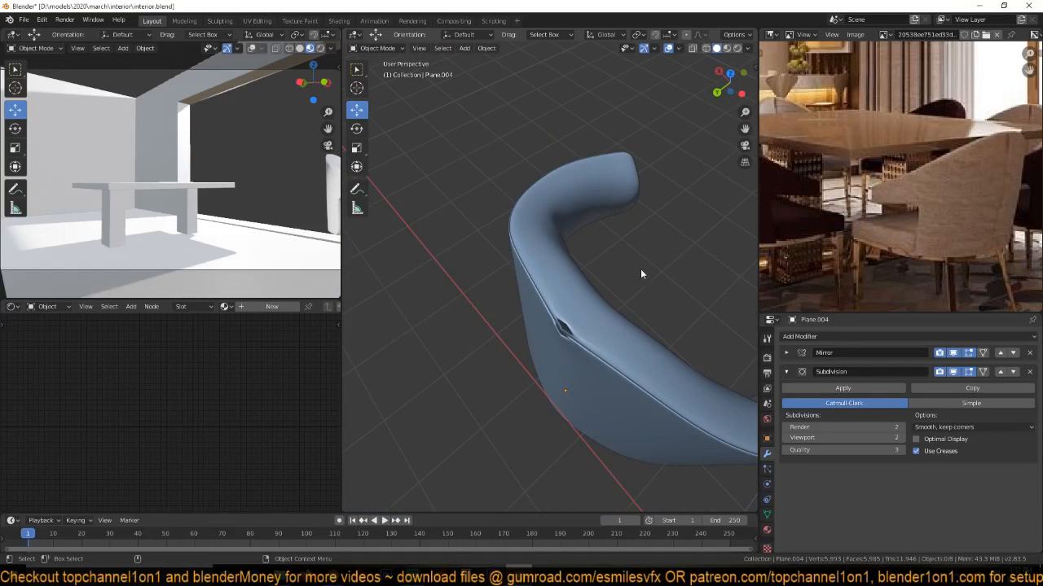
pyautogui.moveTo(587, 352); pyautogui.dragTo(607, 310, button='middle')
pyautogui.click(606, 311)
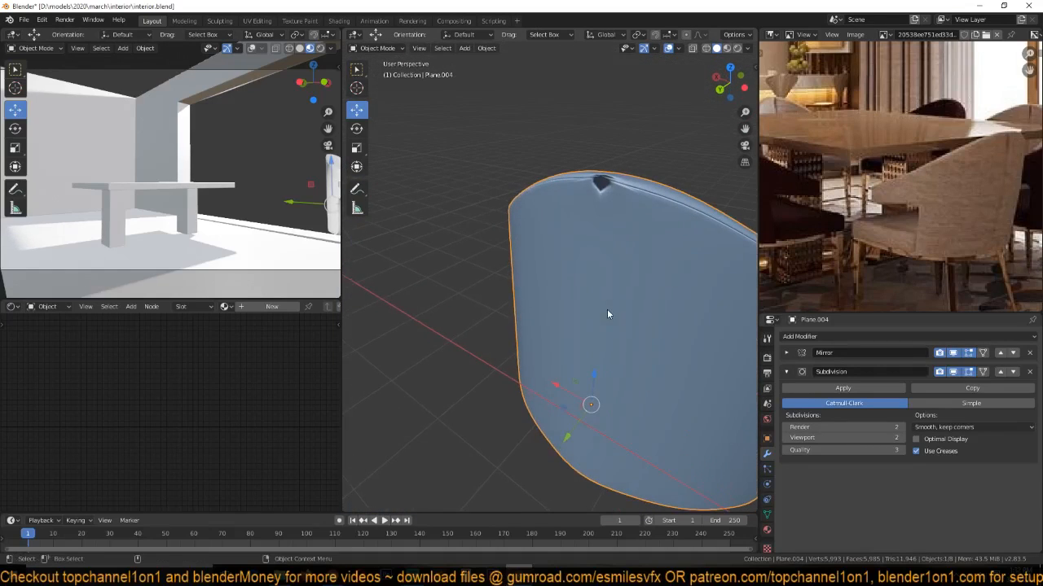
pyautogui.click(953, 353)
pyautogui.moveTo(643, 277); pyautogui.dragTo(619, 260, button='middle')
pyautogui.click(953, 352)
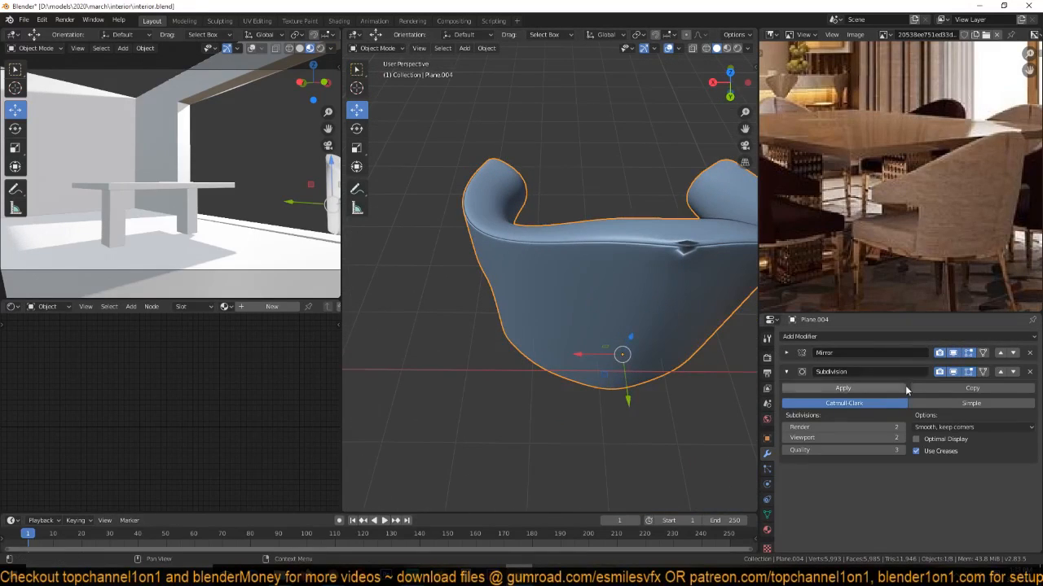
# Move the centre seam's vertex loop along X onto the mirror plane to close the gap, and save the file.
pyautogui.click(953, 373)
pyautogui.press('Tab')
pyautogui.press('1')
pyautogui.keyDown('alt'); pyautogui.click(673, 283); pyautogui.keyUp('alt')
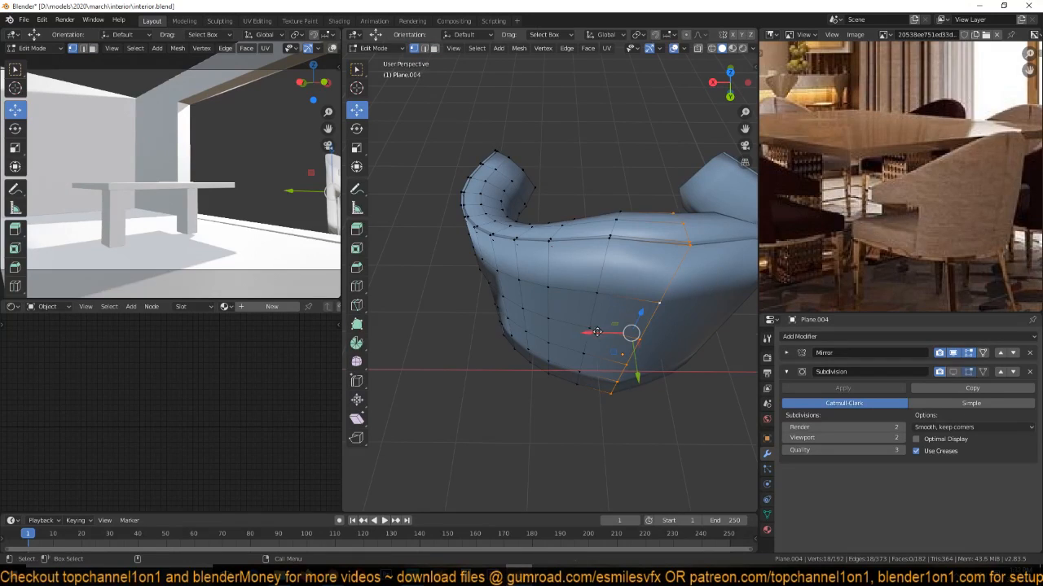
pyautogui.press('Tab')
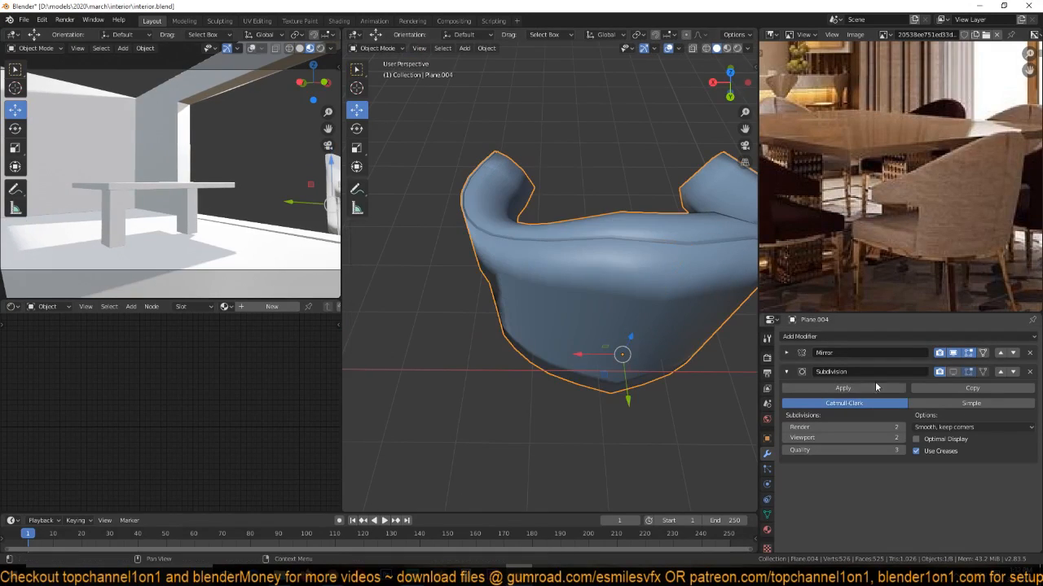
pyautogui.click(953, 373)
pyautogui.hotkey('ctrl', 's')
pyautogui.moveTo(496, 206); pyautogui.dragTo(568, 236, button='middle')
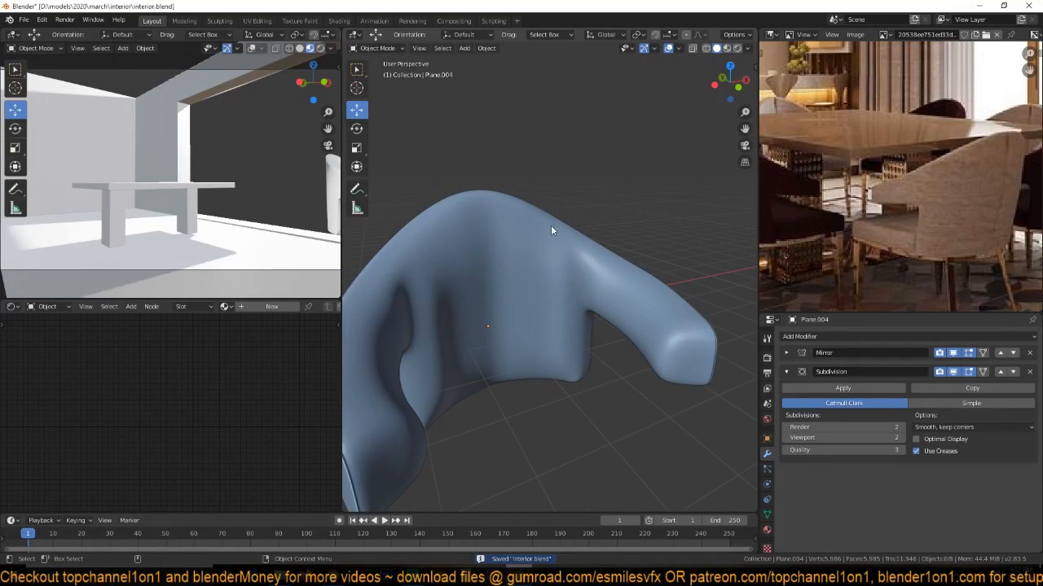
# Hide Subdivision in the viewport and raise a four-vertex path across the backrest's top rim using proportional editing.
pyautogui.press('Tab')
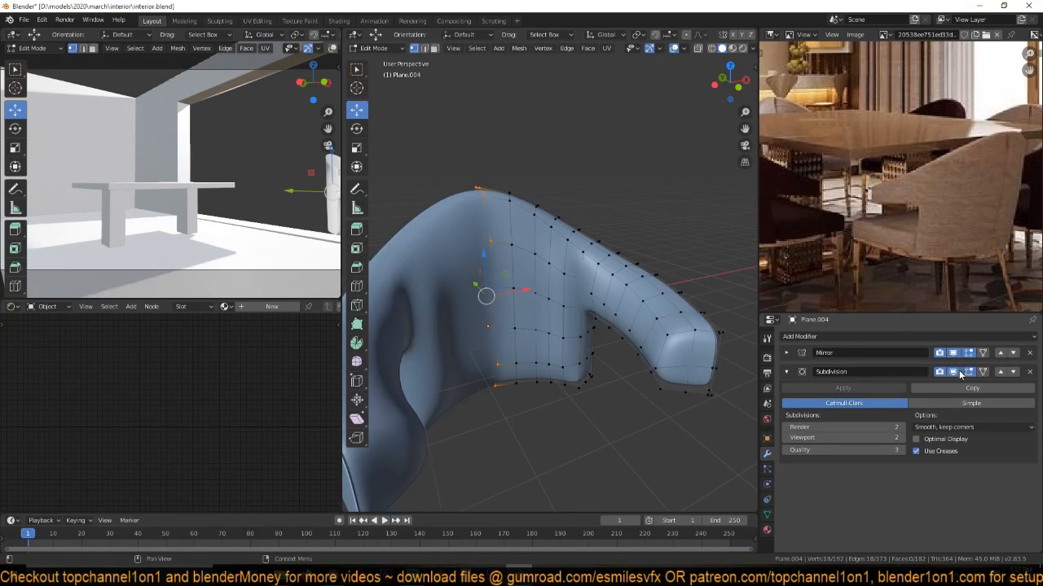
pyautogui.click(955, 372)
pyautogui.moveTo(591, 310); pyautogui.dragTo(555, 298, button='middle')
pyautogui.click(549, 228)
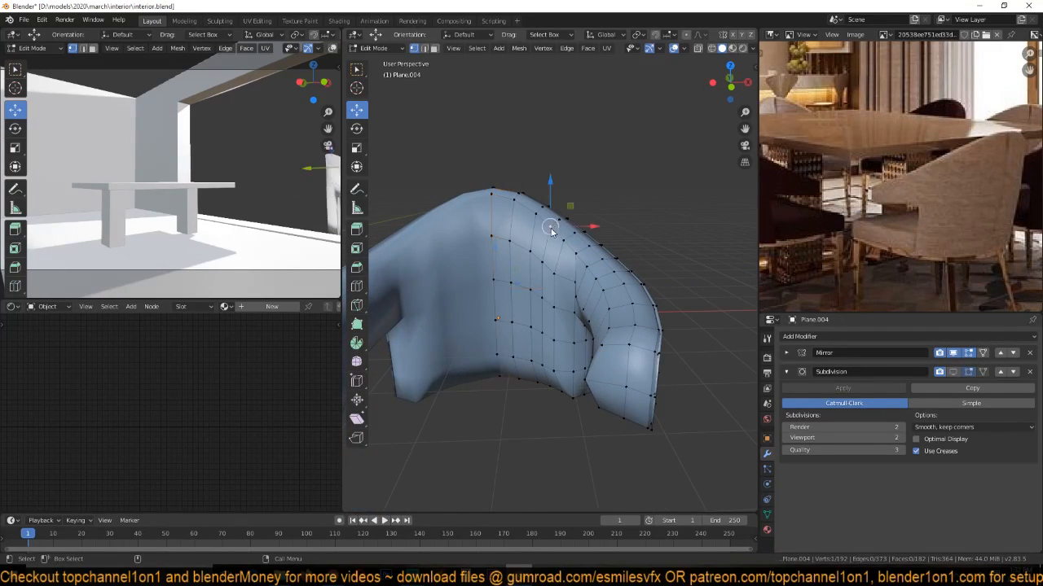
pyautogui.moveTo(576, 221); pyautogui.dragTo(427, 226, button='middle')
pyautogui.keyDown('ctrl'); pyautogui.click(568, 237); pyautogui.keyUp('ctrl')
pyautogui.moveTo(568, 237); pyautogui.dragTo(624, 228, button='middle')
pyautogui.press('o')
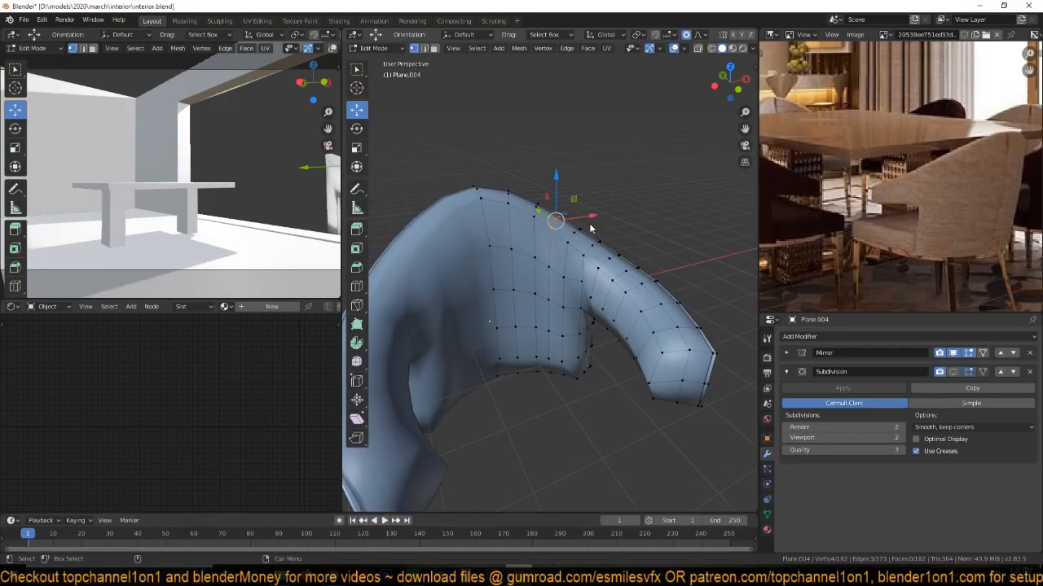
pyautogui.moveTo(556, 189); pyautogui.dragTo(559, 163)
pyautogui.scroll(2, 557, 173)
pyautogui.press('Tab')
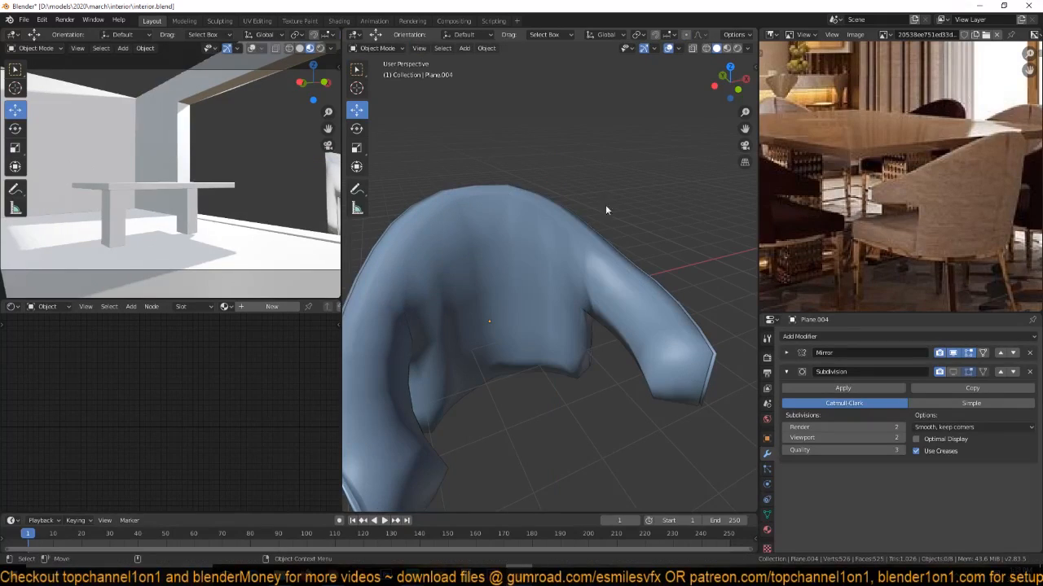
# Display Subdivision on the chair shell and examine the smoothed shell from above.
pyautogui.click(953, 371)
pyautogui.scroll(-5, 530, 342)
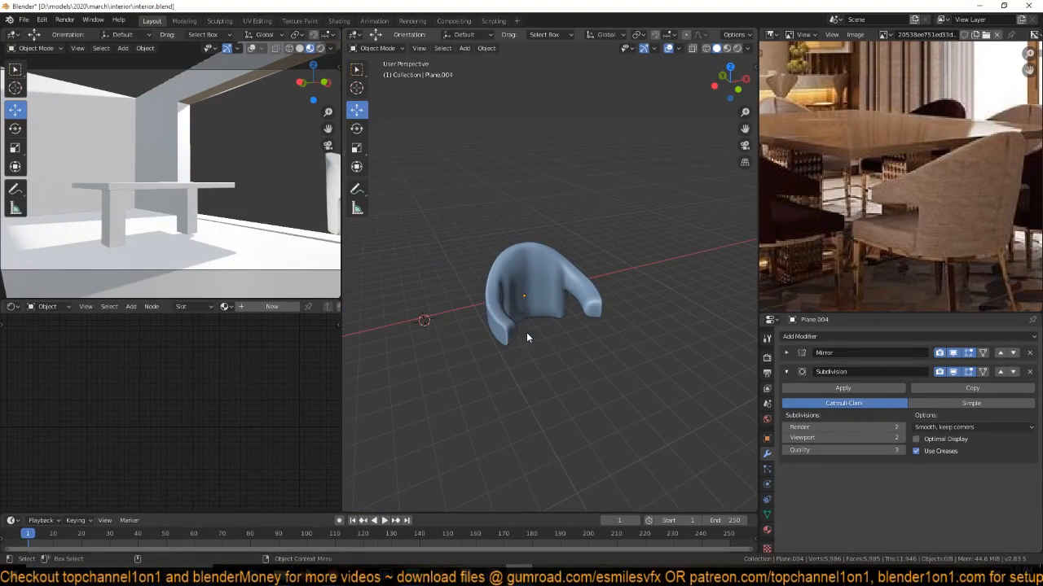
pyautogui.press('KP_7')
pyautogui.scroll(5, 506, 329)
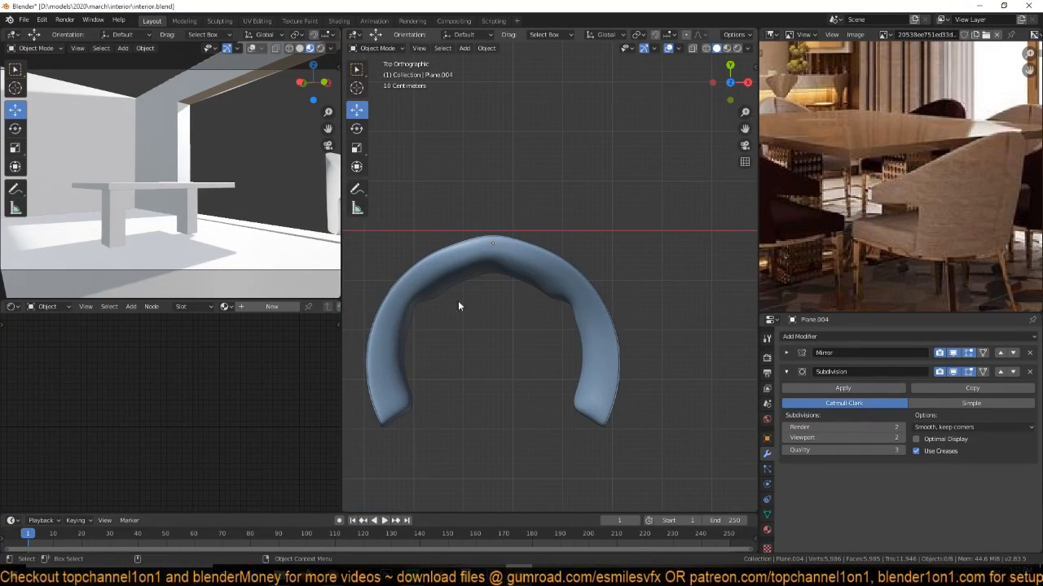
pyautogui.hotkey('shift', 'a')
pyautogui.moveTo(480, 299)
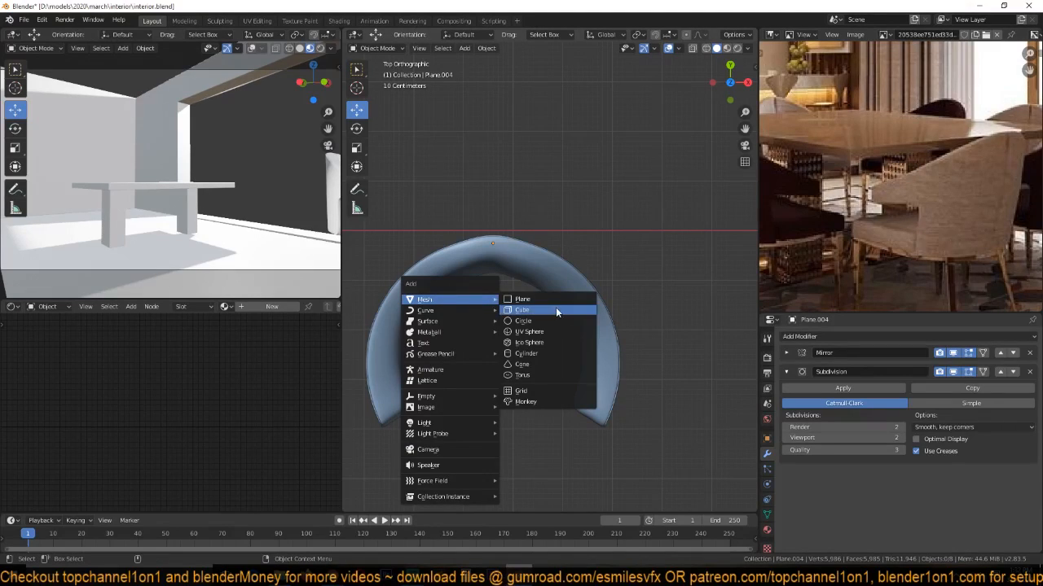
pyautogui.click(556, 300)
pyautogui.press('s')
pyautogui.click(537, 319)
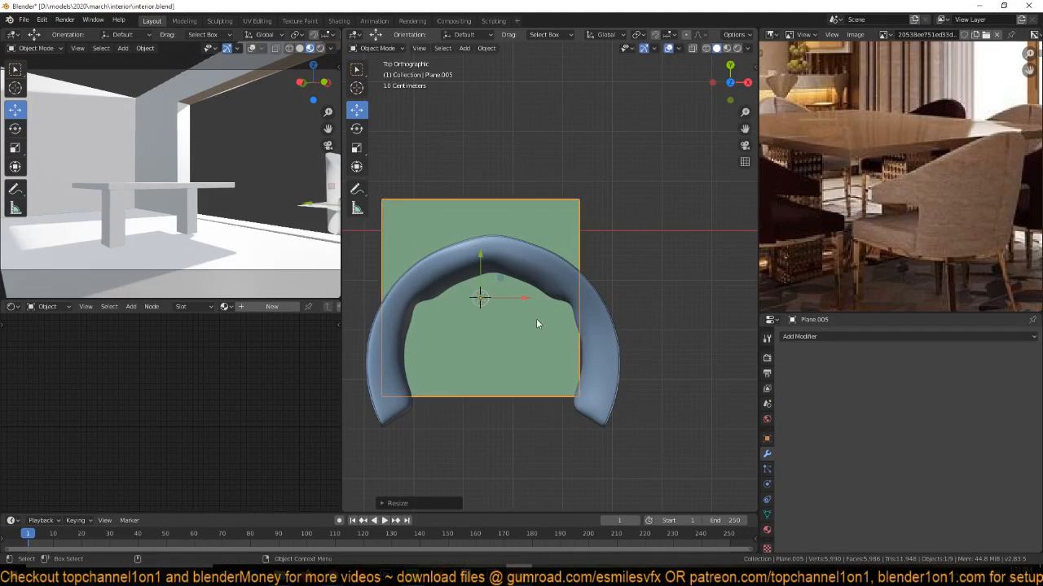
pyautogui.press('g')
pyautogui.click(518, 333)
pyautogui.press('s')
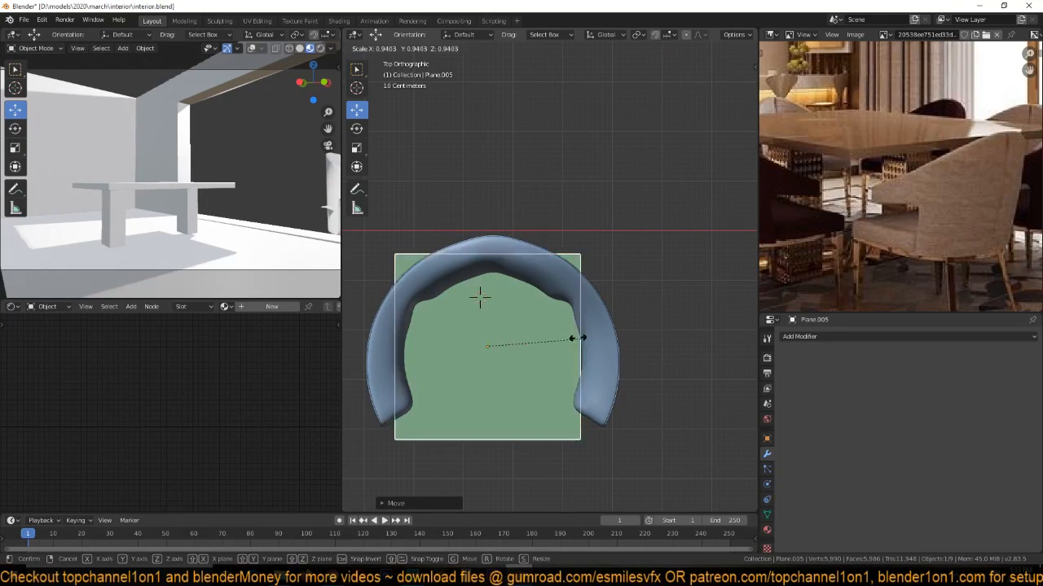
pyautogui.click(577, 335)
pyautogui.scroll(-4, 578, 334)
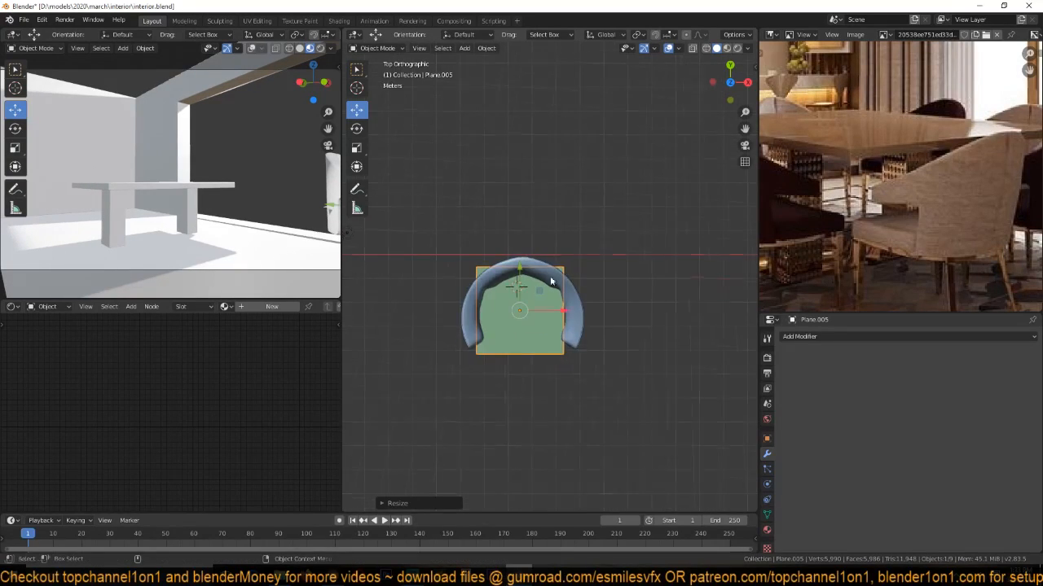
pyautogui.moveTo(578, 335); pyautogui.dragTo(496, 167, button='middle')
pyautogui.press('x')
pyautogui.click(496, 161)
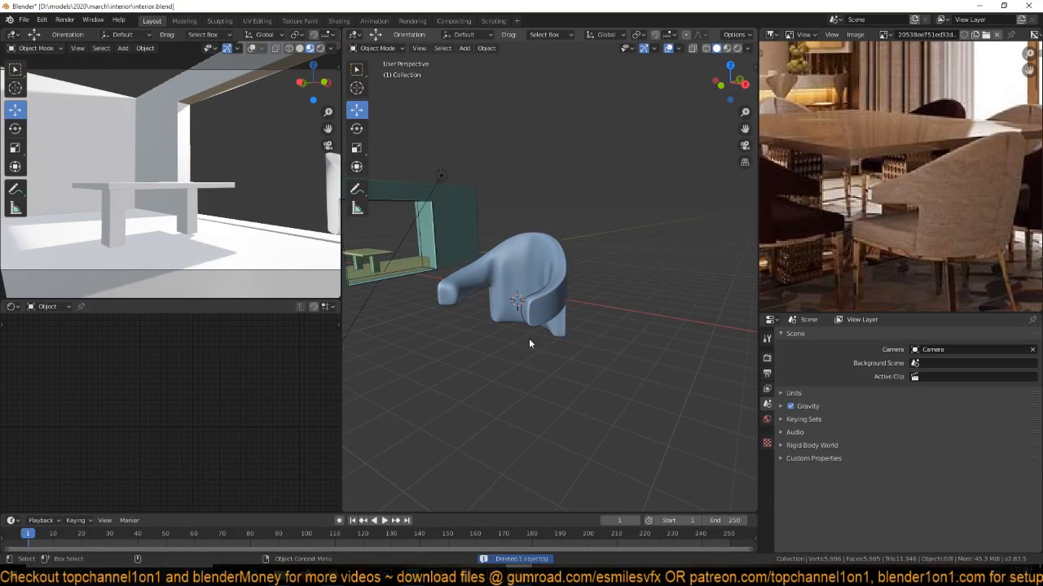
# Hide the shell's Subdivision and duplicate the inner edge path from the armrest's front end to the backrest centre, lowering it along Z.
pyautogui.scroll(5, 535, 334)
pyautogui.click(536, 341)
pyautogui.click(952, 373)
pyautogui.press('Tab')
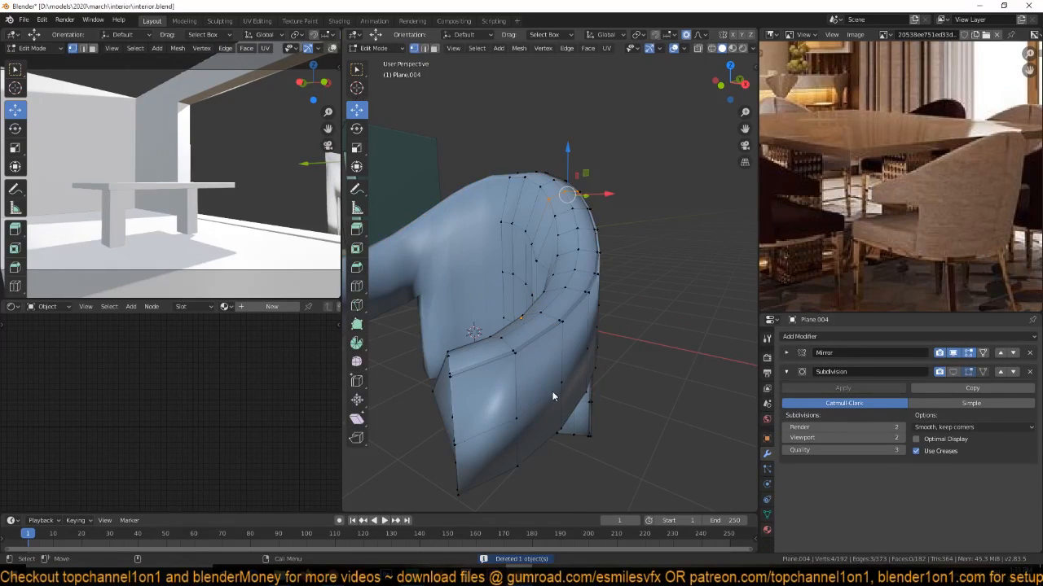
pyautogui.moveTo(551, 391); pyautogui.dragTo(584, 388, button='middle')
pyautogui.scroll(4, 597, 373)
pyautogui.moveTo(612, 324); pyautogui.dragTo(555, 263, button='middle')
pyautogui.moveTo(634, 317); pyautogui.dragTo(603, 343, button='middle')
pyautogui.click(603, 342)
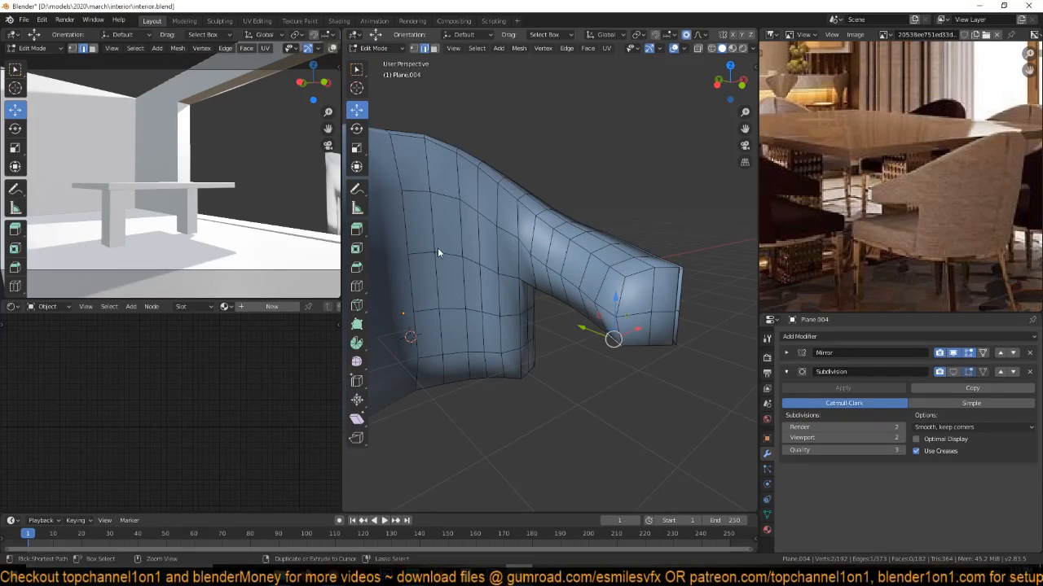
pyautogui.keyDown('ctrl'); pyautogui.click(420, 257); pyautogui.keyUp('ctrl')
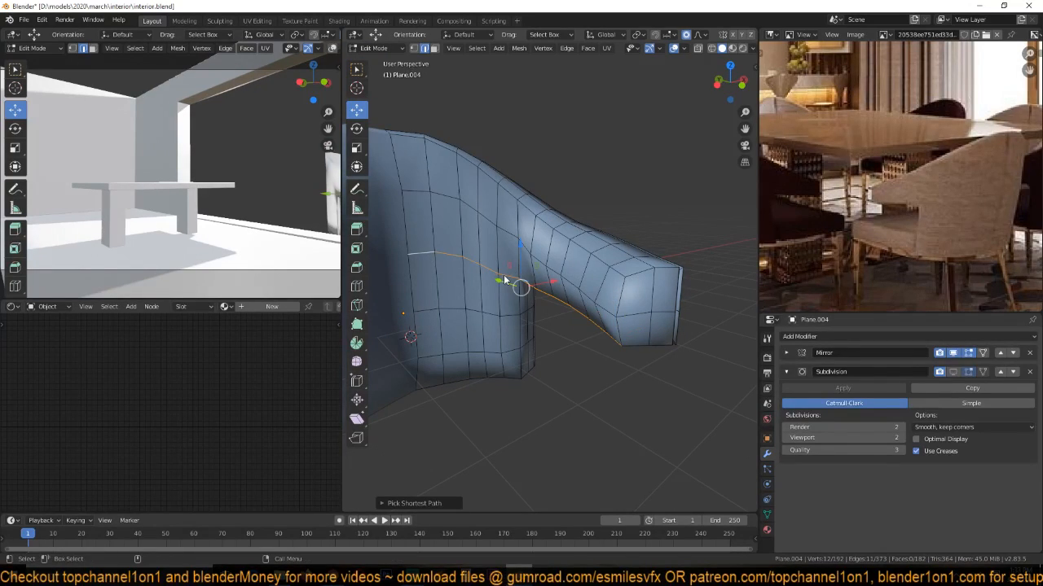
pyautogui.press('g')
pyautogui.press('z')
pyautogui.click(522, 380)
pyautogui.hotkey('shift', 'd')
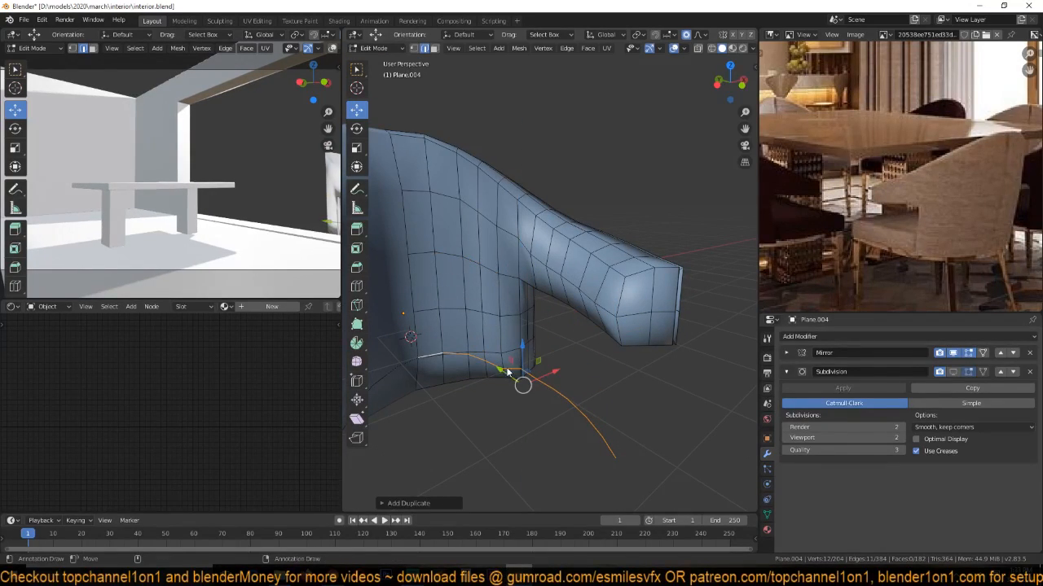
# Turn off proportional editing and flatten the edge path by scaling it to 0 along Z.
pyautogui.press('s')
pyautogui.press('z')
pyautogui.press('o')
pyautogui.click(505, 367)
pyautogui.write('sz')
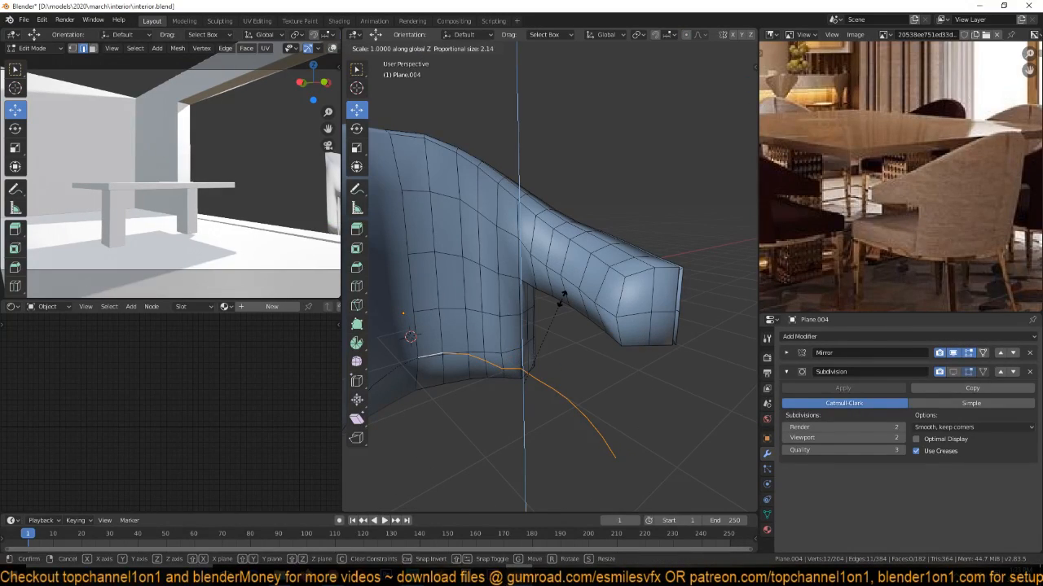
pyautogui.write('0')
pyautogui.press('Return')
# Separate the flattened edge path from the shell into its own object and select it.
pyautogui.moveTo(498, 303); pyautogui.dragTo(568, 447, button='middle')
pyautogui.press('p')
pyautogui.click(425, 276)
pyautogui.press('Tab')
pyautogui.click(554, 417)
# Extrude the path's front end vertex along X to the mirror centre and fill the outline with a face for the seat.
pyautogui.press('KP_7')
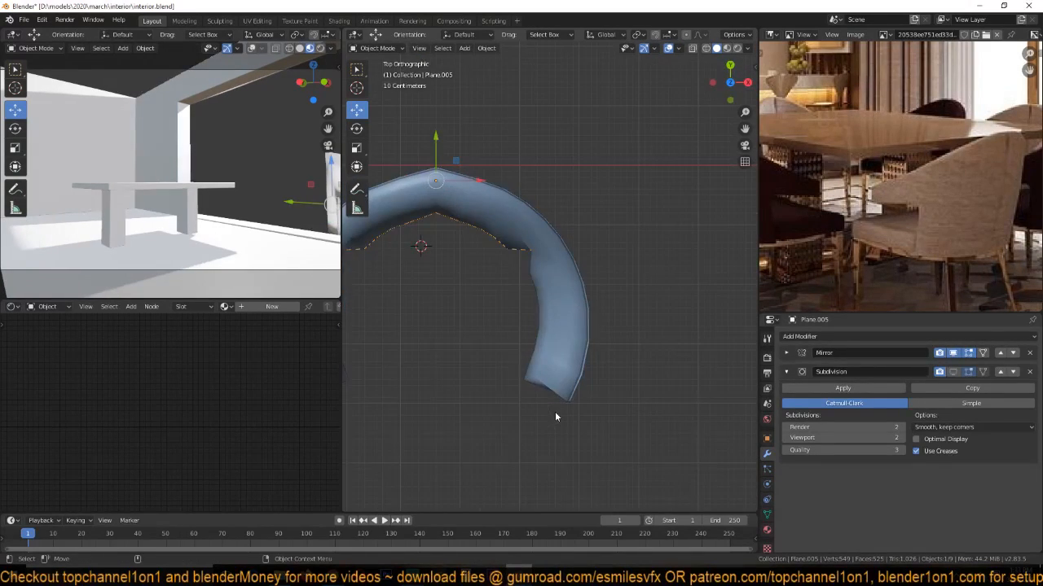
pyautogui.press('Tab')
pyautogui.hotkey('shift', 'z')
pyautogui.keyDown('alt'); pyautogui.click(554, 364); pyautogui.keyUp('alt')
pyautogui.click(542, 377)
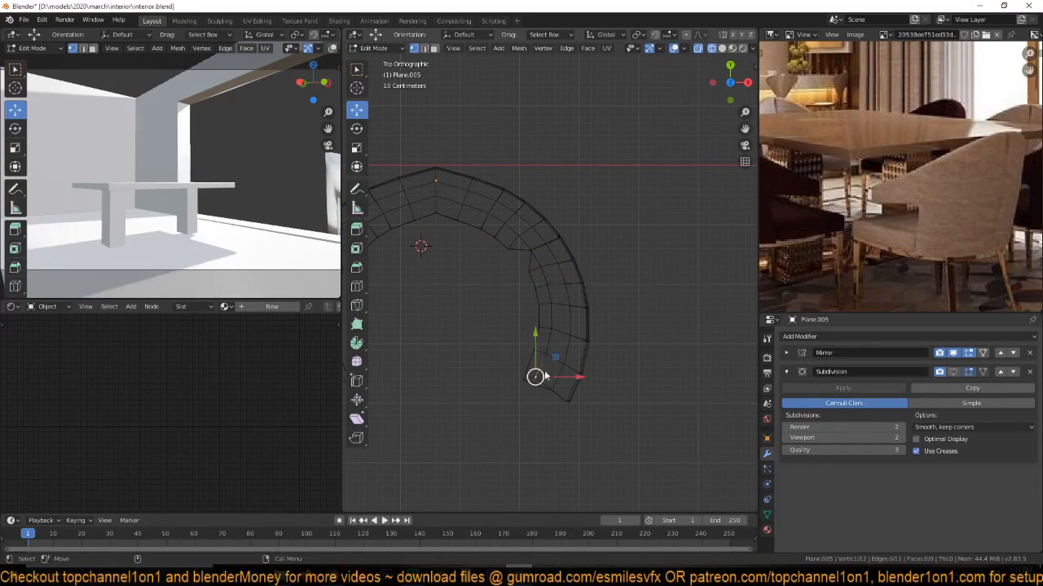
pyautogui.press('e')
pyautogui.rightClick(574, 361)
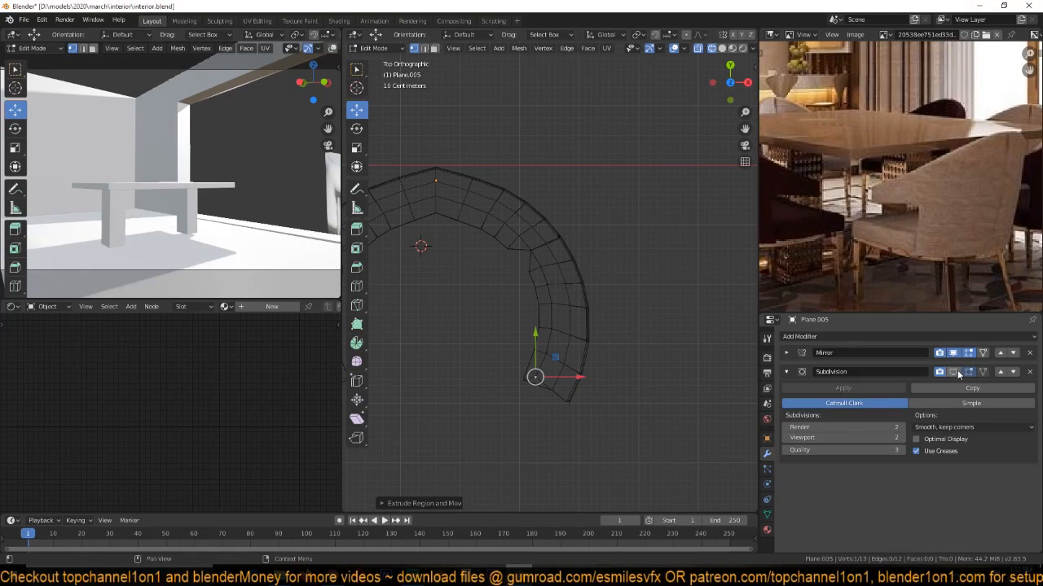
pyautogui.moveTo(579, 380); pyautogui.dragTo(478, 377)
pyautogui.hotkey('ctrl', 'l')
pyautogui.press('f')
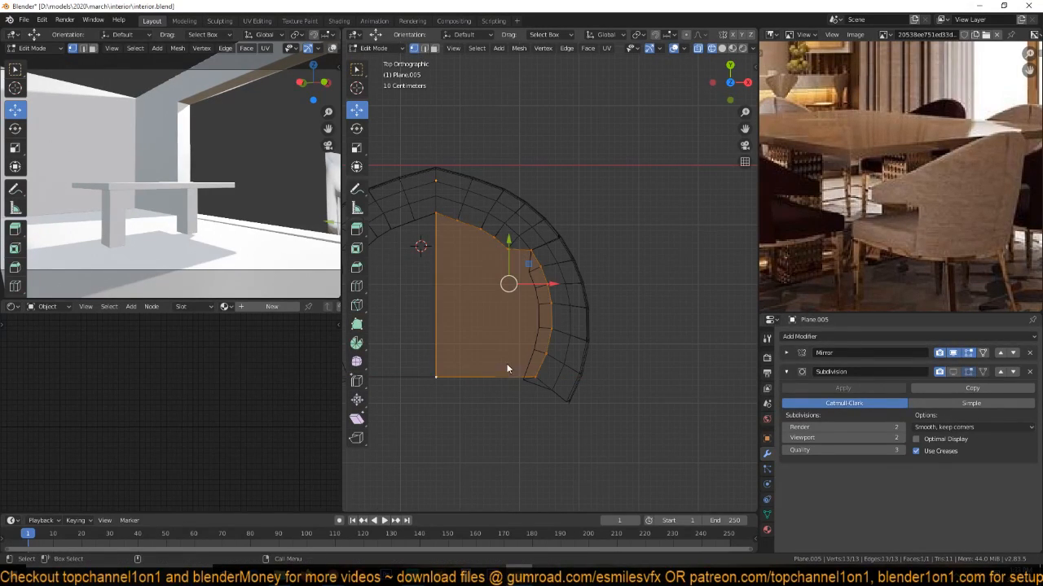
pyautogui.press('Tab')
pyautogui.hotkey('shift', 'z')
pyautogui.moveTo(591, 356); pyautogui.dragTo(541, 325, button='middle')
# Extrude the seat face vertically into a slab.
pyautogui.press('Tab')
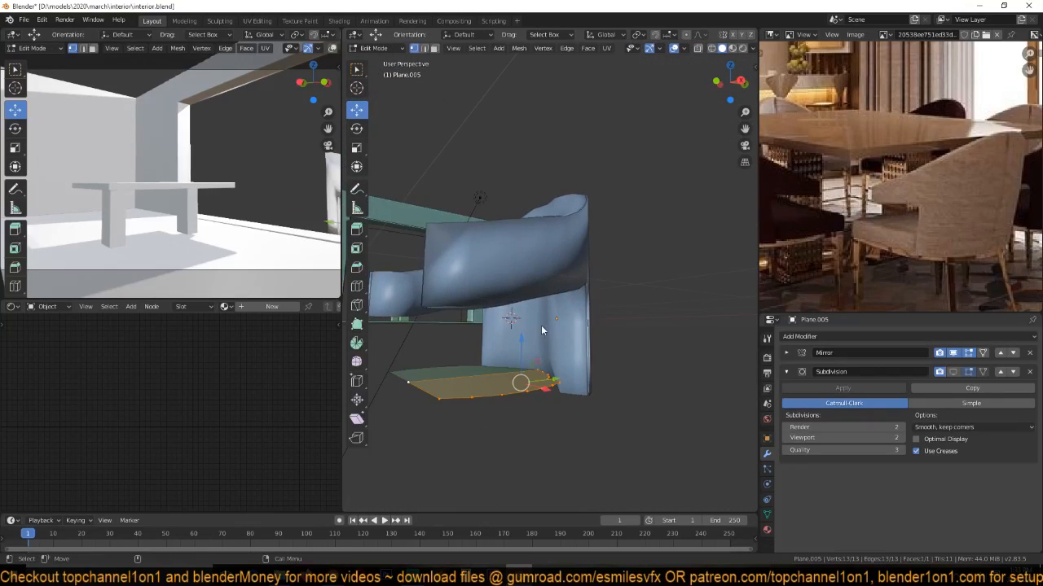
pyautogui.press('e')
pyautogui.click(540, 359)
pyautogui.press('Tab')
# Raise the seat about 0.31 m along Z and show its Subdivision in the viewport.
pyautogui.moveTo(557, 378); pyautogui.dragTo(648, 432, button='middle')
pyautogui.press('g')
pyautogui.press('z')
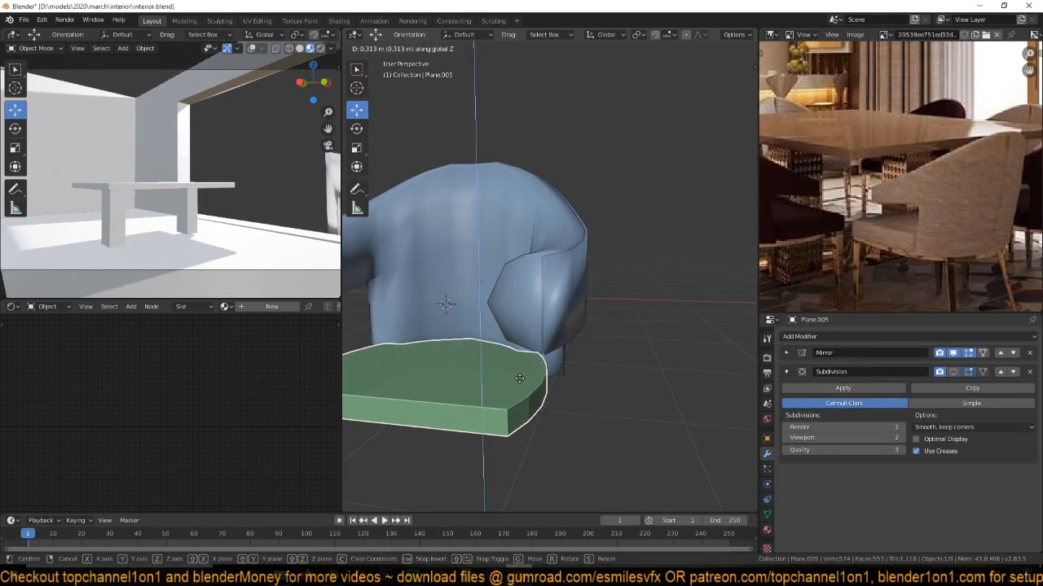
pyautogui.click(518, 376)
pyautogui.click(953, 371)
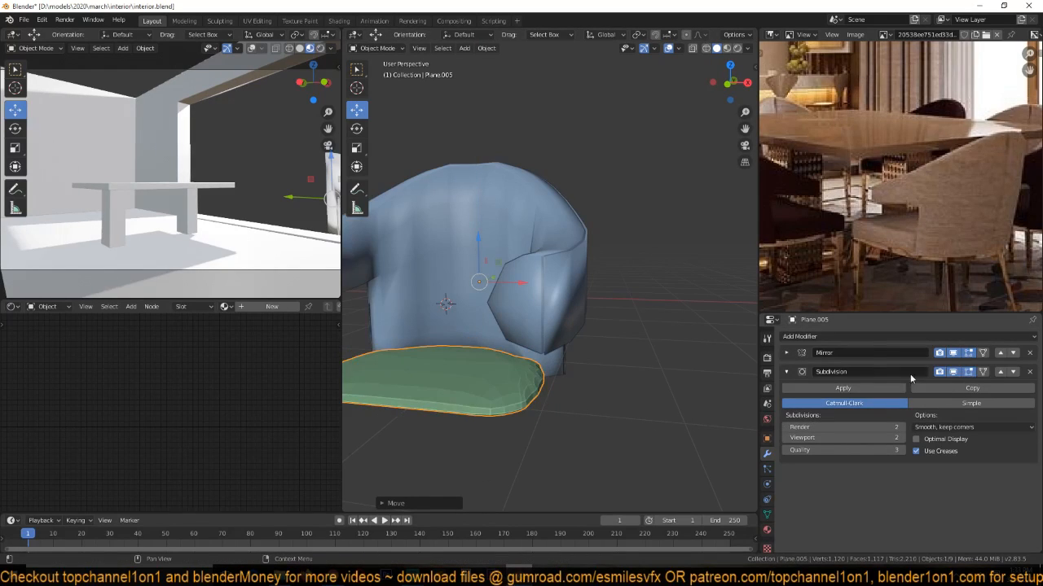
pyautogui.moveTo(546, 392); pyautogui.dragTo(572, 380, button='middle')
pyautogui.moveTo(460, 325); pyautogui.dragTo(622, 406, button='middle')
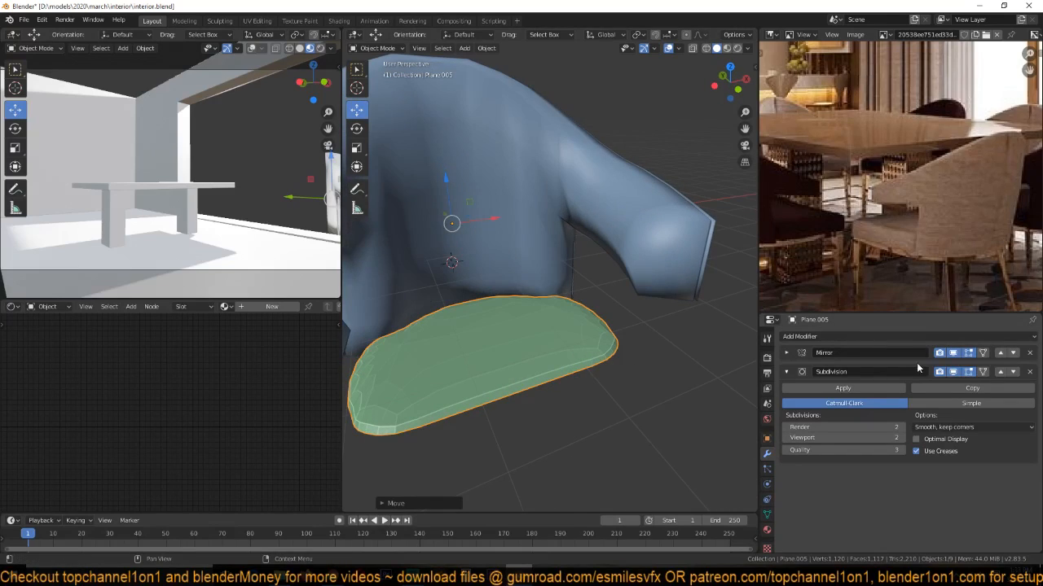
# Hide the seat's Subdivision, adjust the slab's thickness along Z, and bevel a new loop cut around its side into two loops.
pyautogui.click(954, 371)
pyautogui.press('Tab')
pyautogui.moveTo(570, 373); pyautogui.dragTo(529, 310, button='middle')
pyautogui.moveTo(550, 288); pyautogui.dragTo(550, 317)
pyautogui.hotkey('ctrl', 'r')
pyautogui.click(574, 345)
pyautogui.rightClick(575, 343)
pyautogui.hotkey('ctrl', 'b')
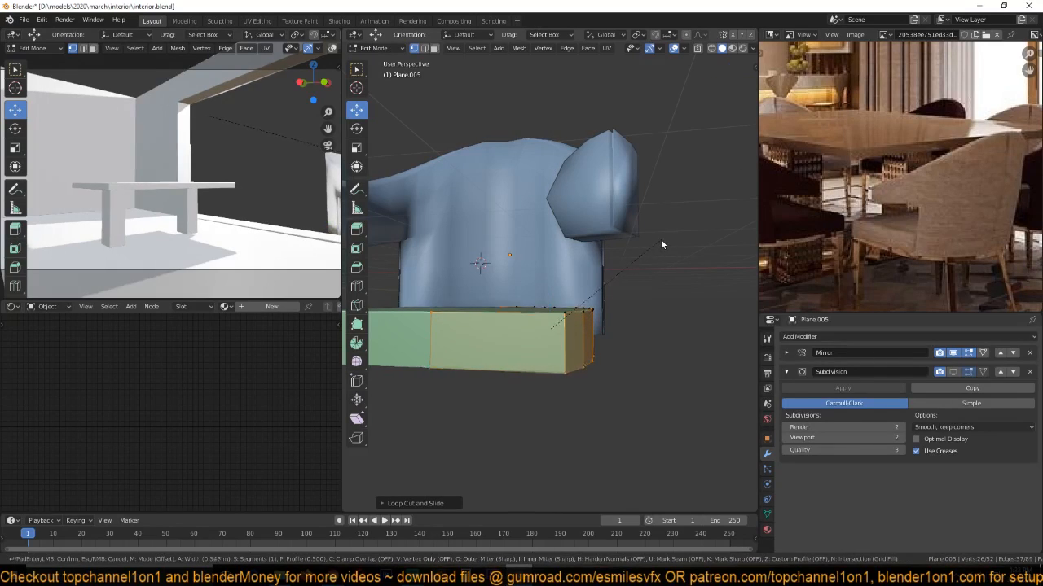
pyautogui.click(660, 242)
pyautogui.moveTo(659, 244); pyautogui.dragTo(673, 315, button='middle')
pyautogui.scroll(2, 549, 347)
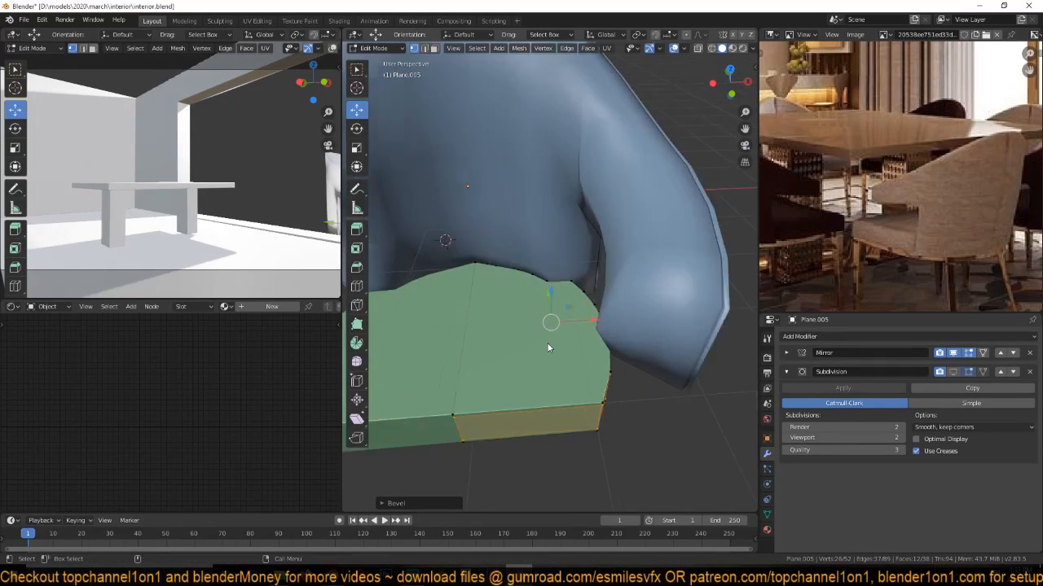
# Inset the top face of the seat slab.
pyautogui.hotkey('alt', 'a')
pyautogui.press('3')
pyautogui.click(512, 353)
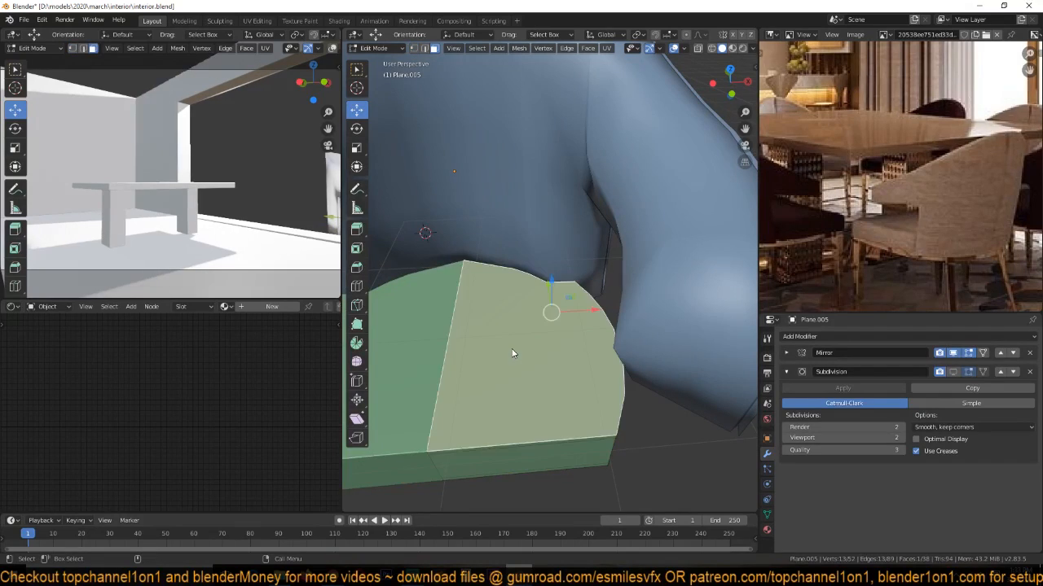
pyautogui.press('i')
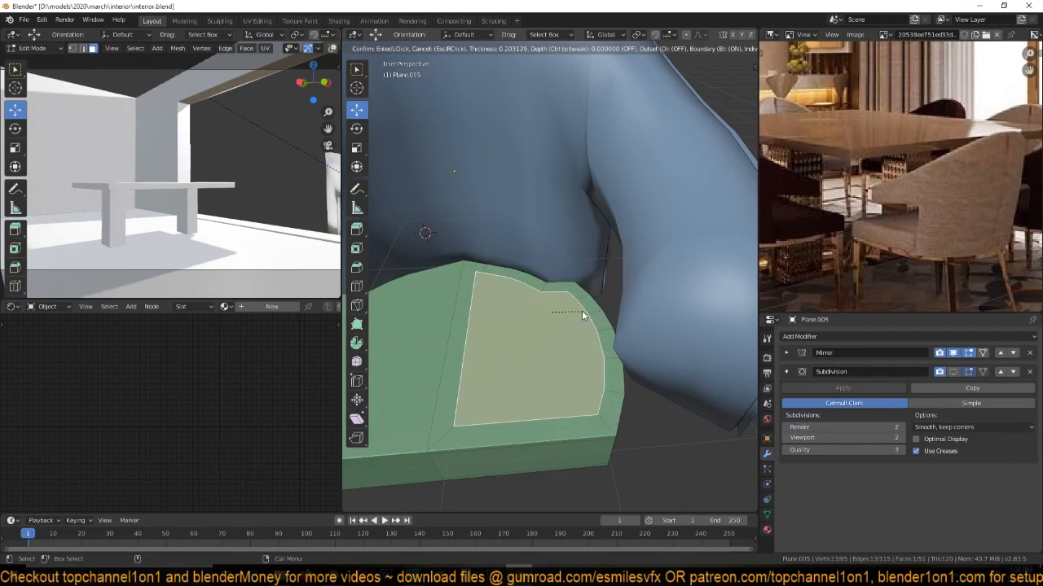
pyautogui.click(586, 313)
pyautogui.moveTo(586, 314); pyautogui.dragTo(562, 296, button='middle')
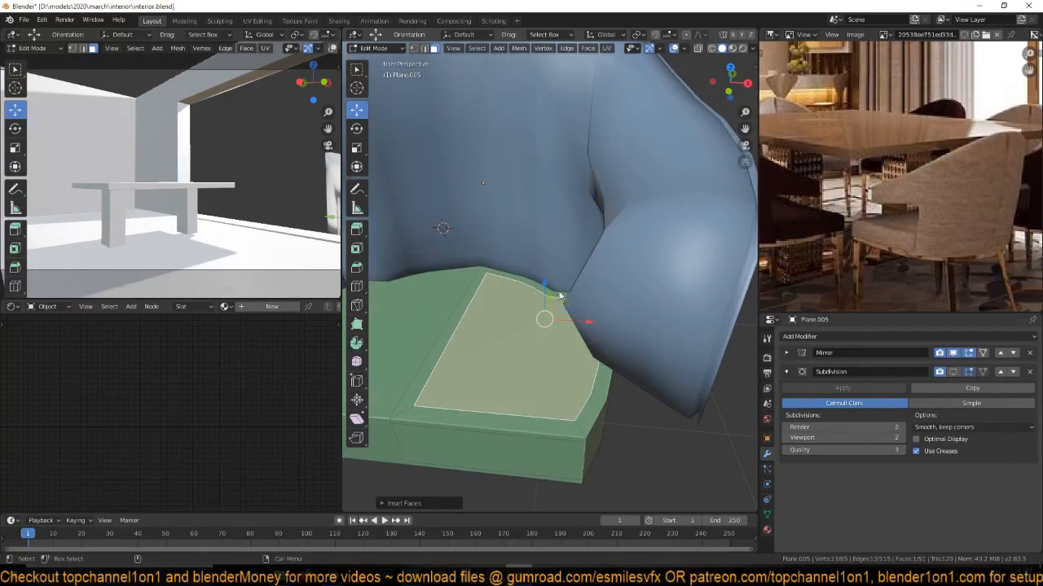
# Move the narrow inset strip beside the seat's centre line along X toward the mirror plane and delete its face.
pyautogui.click(464, 312)
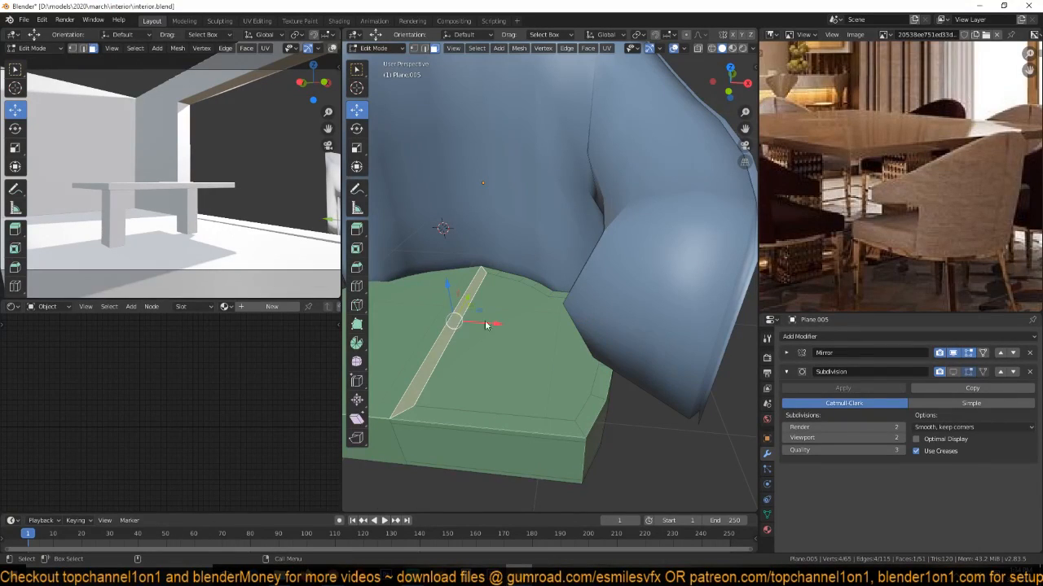
pyautogui.moveTo(493, 324); pyautogui.dragTo(447, 321)
pyautogui.press('x')
pyautogui.click(424, 342)
# Raise the seat's inset top face slightly along Z.
pyautogui.click(508, 366)
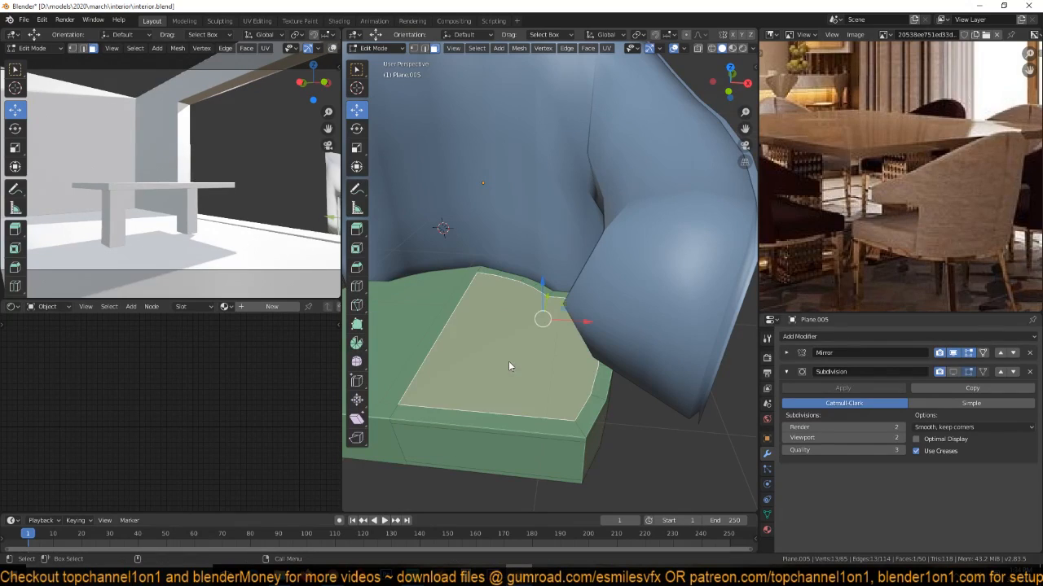
pyautogui.moveTo(543, 284); pyautogui.dragTo(534, 271, button='middle')
pyautogui.moveTo(540, 287); pyautogui.dragTo(538, 269)
pyautogui.press('Tab')
pyautogui.moveTo(543, 380); pyautogui.dragTo(579, 372, button='middle')
pyautogui.scroll(-2, 580, 376)
# Add two vertical loop cuts across the seat's front side, leaving them evenly spaced.
pyautogui.press('Tab')
pyautogui.hotkey('ctrl', 'r')
pyautogui.scroll(1, 538, 355)
pyautogui.click(538, 355)
pyautogui.rightClick(538, 355)
pyautogui.moveTo(539, 355); pyautogui.dragTo(552, 373, button='middle')
# Connect vertices on the seat's back rim to the two front cut vertices with edges across the top face.
pyautogui.press('1')
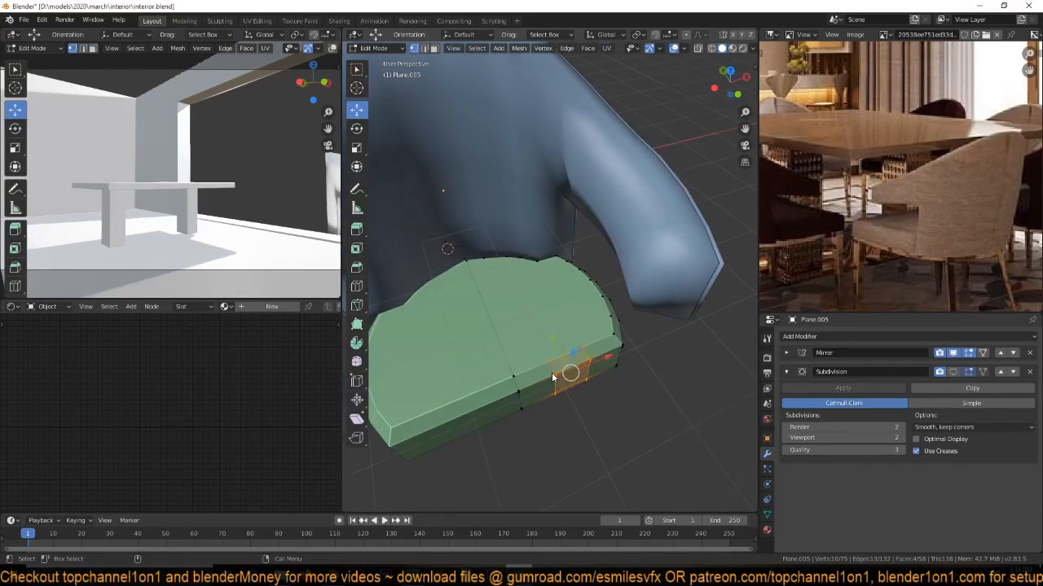
pyautogui.scroll(2, 551, 372)
pyautogui.click(465, 255)
pyautogui.keyDown('shift'); pyautogui.click(544, 409); pyautogui.keyUp('shift')
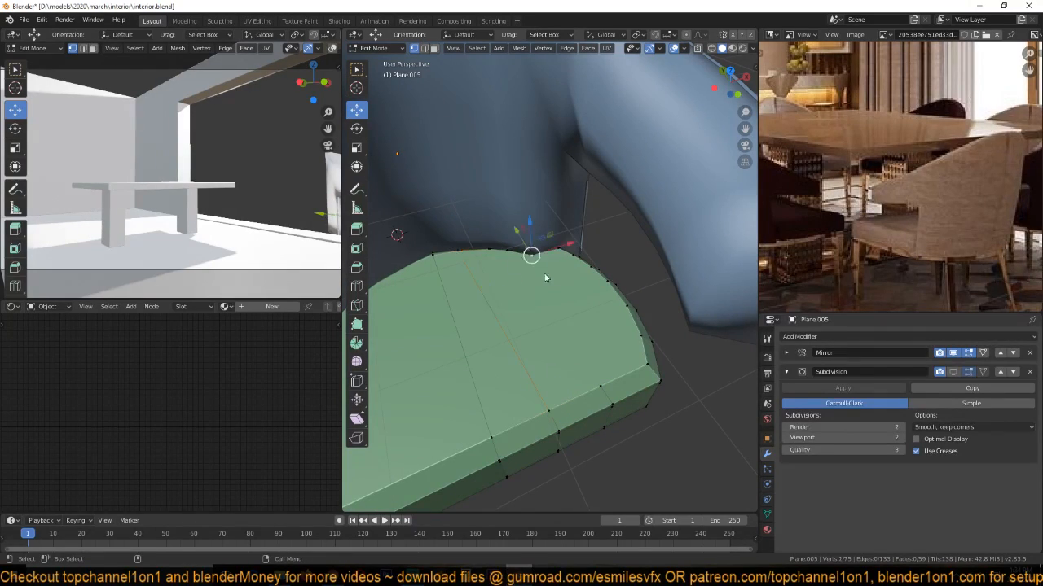
pyautogui.keyDown('shift'); pyautogui.click(600, 388); pyautogui.keyUp('shift')
# Pull the middle front faces of the seat forward along Y and show Subdivision in the viewport.
pyautogui.keyDown('shift'); pyautogui.click(538, 450); pyautogui.keyUp('shift')
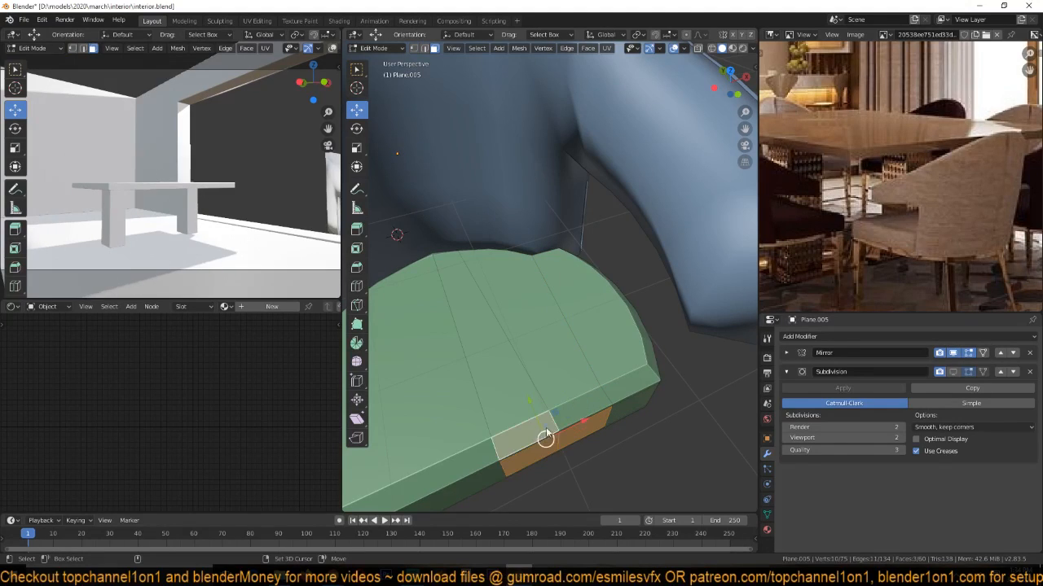
pyautogui.keyDown('shift'); pyautogui.click(564, 413); pyautogui.keyUp('shift')
pyautogui.keyDown('shift'); pyautogui.click(537, 401); pyautogui.keyUp('shift')
pyautogui.moveTo(540, 396); pyautogui.dragTo(552, 410)
pyautogui.press('Tab')
pyautogui.moveTo(563, 416); pyautogui.dragTo(567, 399, button='middle')
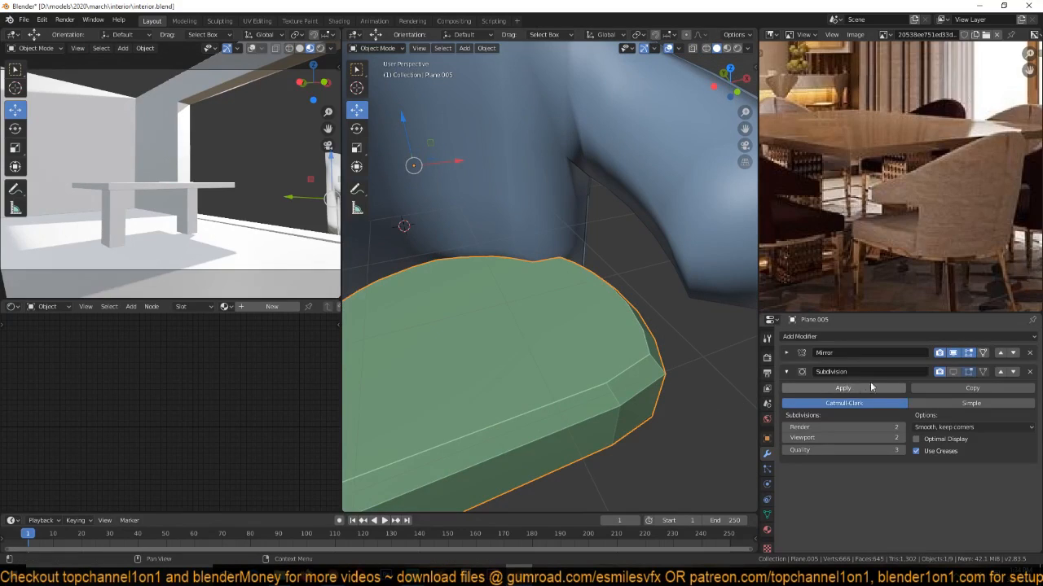
pyautogui.click(957, 371)
pyautogui.moveTo(525, 299); pyautogui.dragTo(552, 345, button='middle')
# In a top wireframe view, select all the seat's middle front vertices and move them further forward along Y.
pyautogui.press('KP_7')
pyautogui.press('Tab')
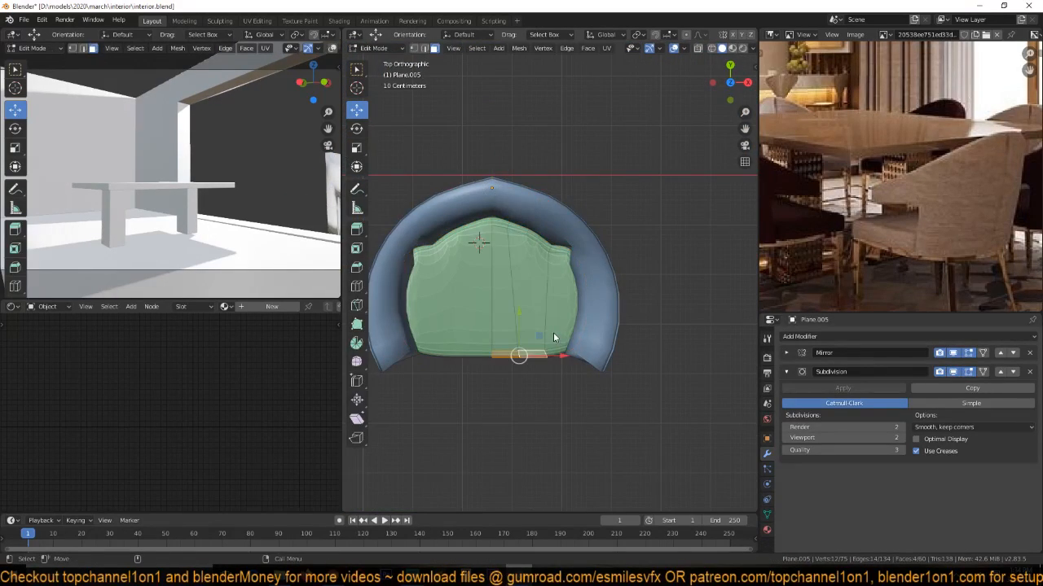
pyautogui.hotkey('shift', 'z')
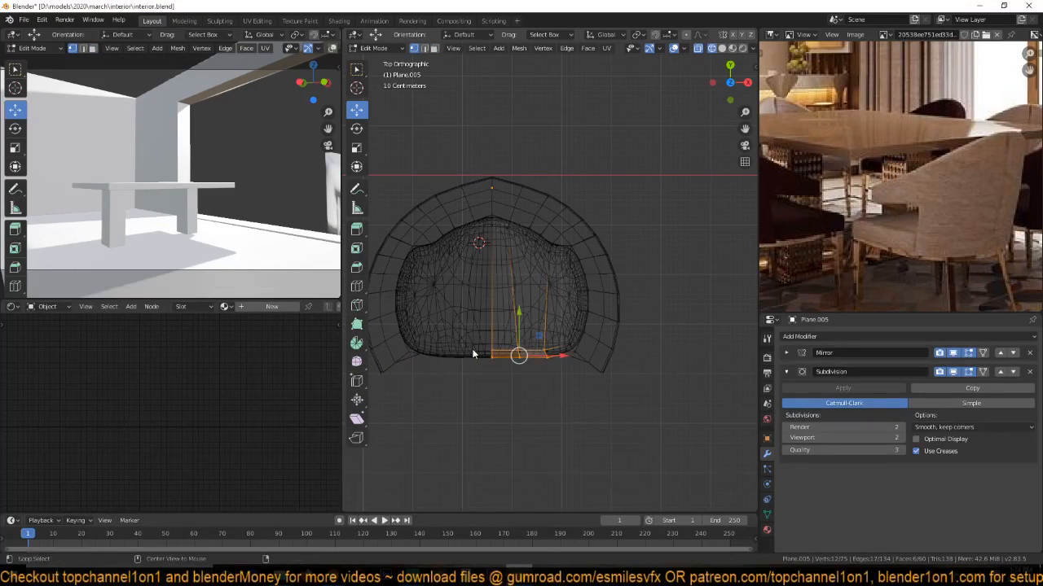
pyautogui.hotkey('alt', 'a')
pyautogui.moveTo(434, 361); pyautogui.dragTo(551, 383)
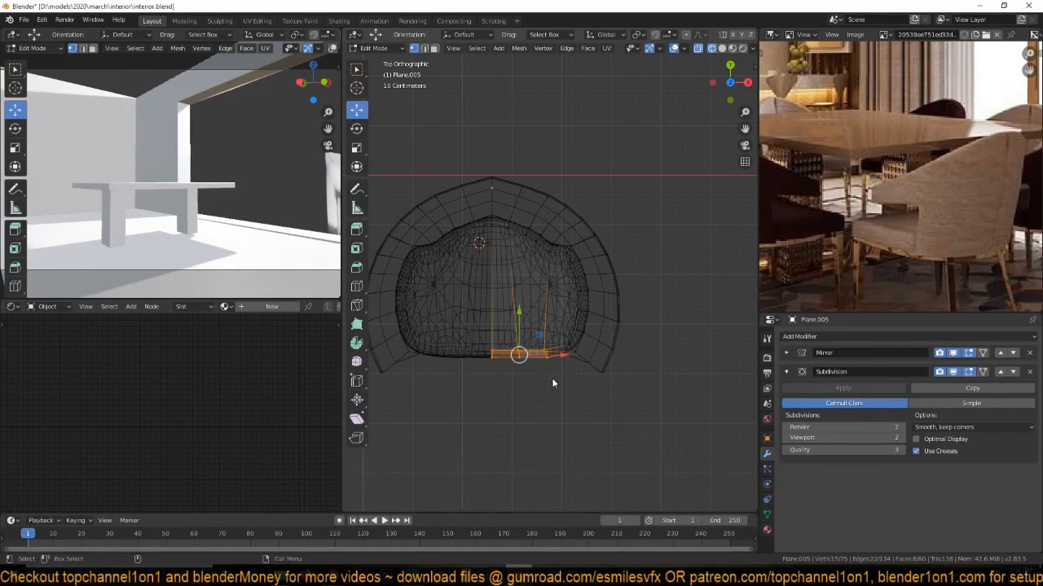
pyautogui.moveTo(518, 311); pyautogui.dragTo(524, 328)
pyautogui.press('Tab')
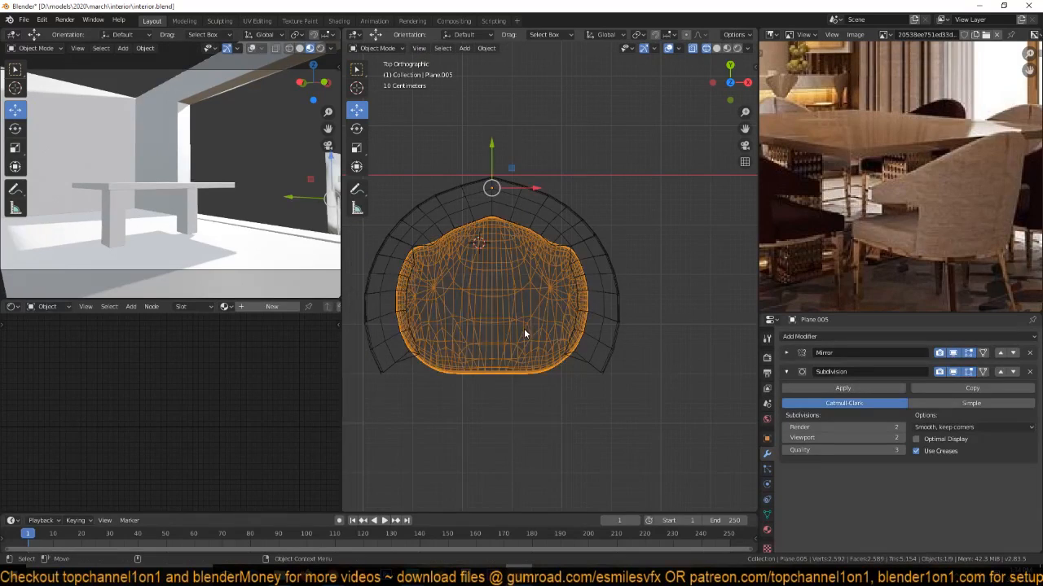
# Return to solid shading, save the file, and show Subdivision on the chair's backrest in the viewport.
pyautogui.hotkey('shift', 'z')
pyautogui.moveTo(607, 347); pyautogui.dragTo(544, 268, button='middle')
pyautogui.hotkey('ctrl', 's')
pyautogui.rightClick(569, 340)
pyautogui.click(570, 340)
pyautogui.moveTo(571, 343); pyautogui.dragTo(480, 333, button='middle')
pyautogui.scroll(3, 480, 333)
pyautogui.click(613, 294)
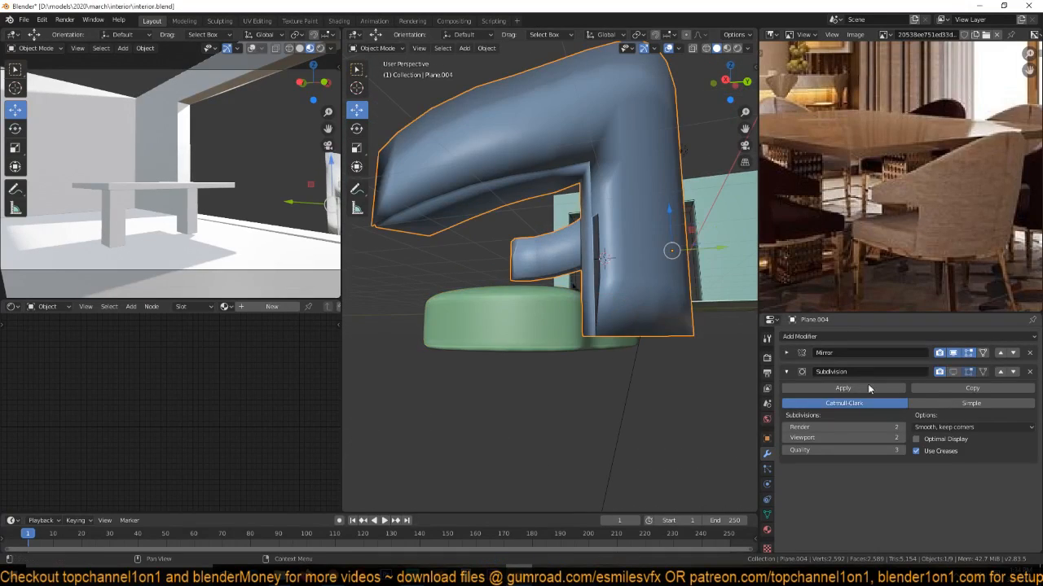
pyautogui.click(954, 371)
# In front view, raise the seat cushion about 0.22 m along Z between the backrest's sides.
pyautogui.click(532, 333)
pyautogui.press('KP_1')
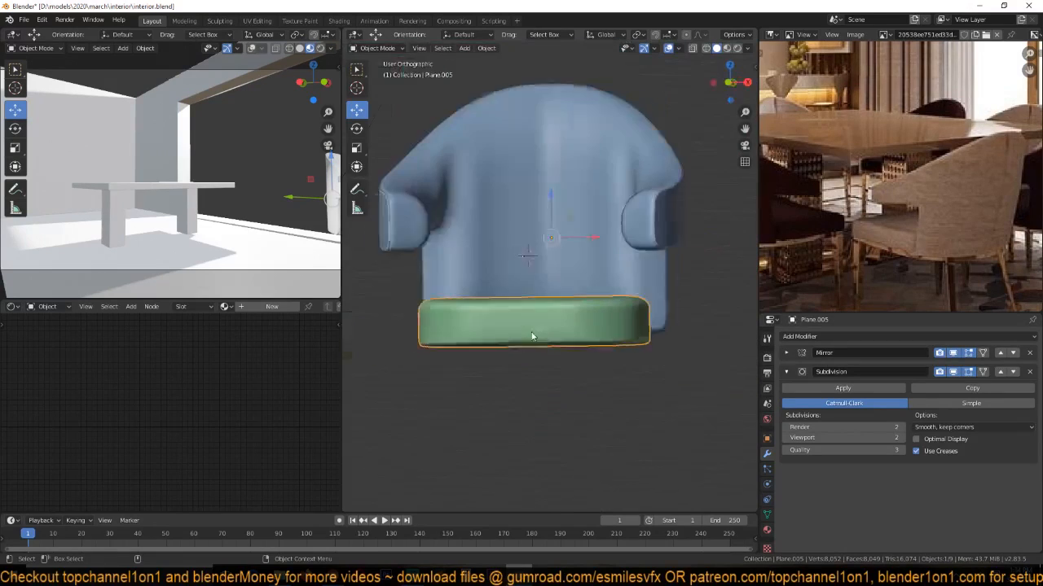
pyautogui.press('g')
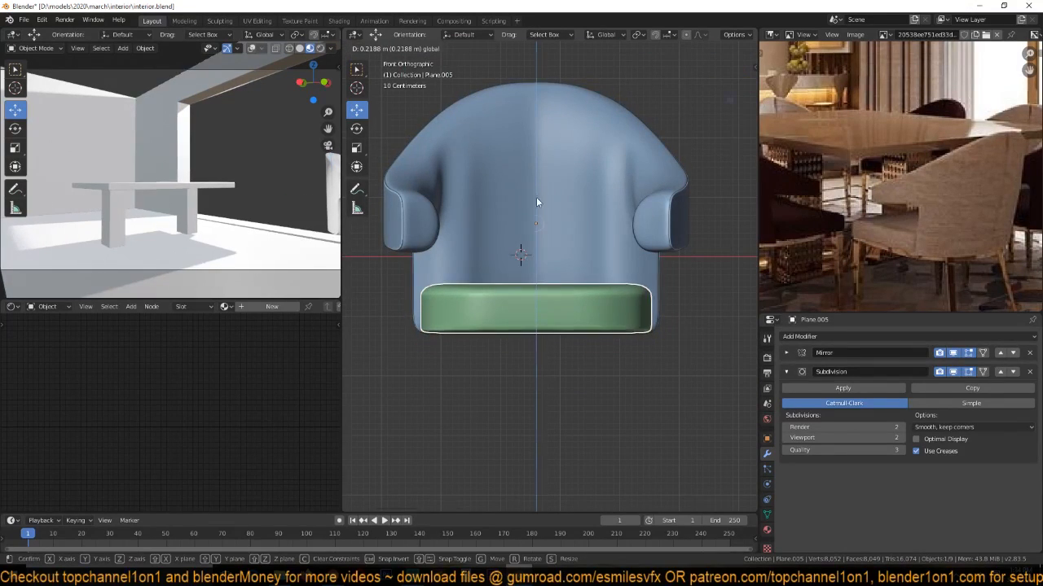
pyautogui.click(536, 197)
pyautogui.scroll(-1, 622, 314)
pyautogui.moveTo(621, 314); pyautogui.dragTo(574, 367, button='middle')
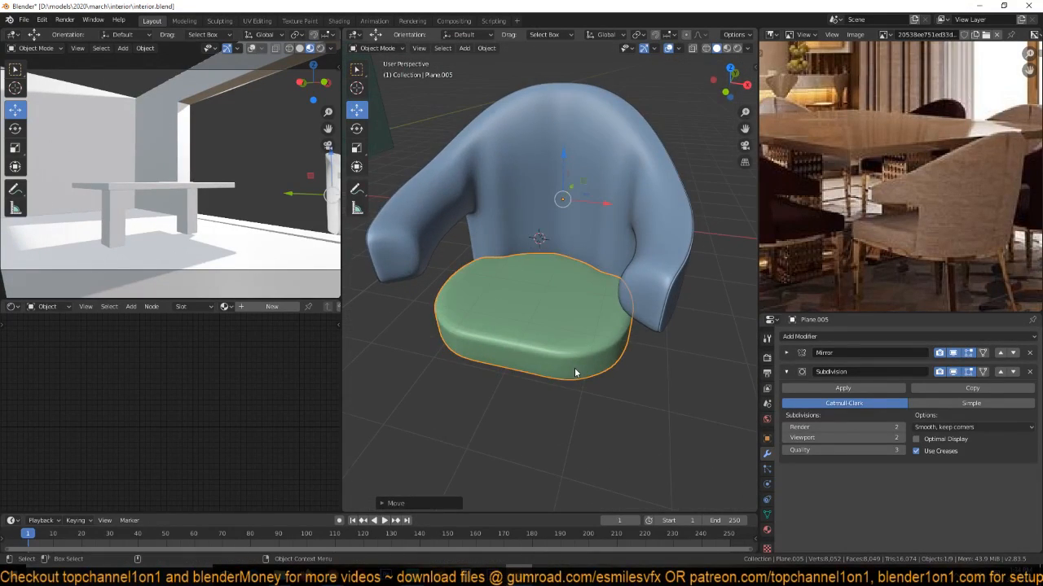
# In a top wireframe view, select the seat's side vertices and move them outward along X toward the backrest's outer edge.
pyautogui.press('KP_7')
pyautogui.press('Tab')
pyautogui.hotkey('shift', 'z')
pyautogui.scroll(3, 583, 281)
pyautogui.hotkey('alt', 'a')
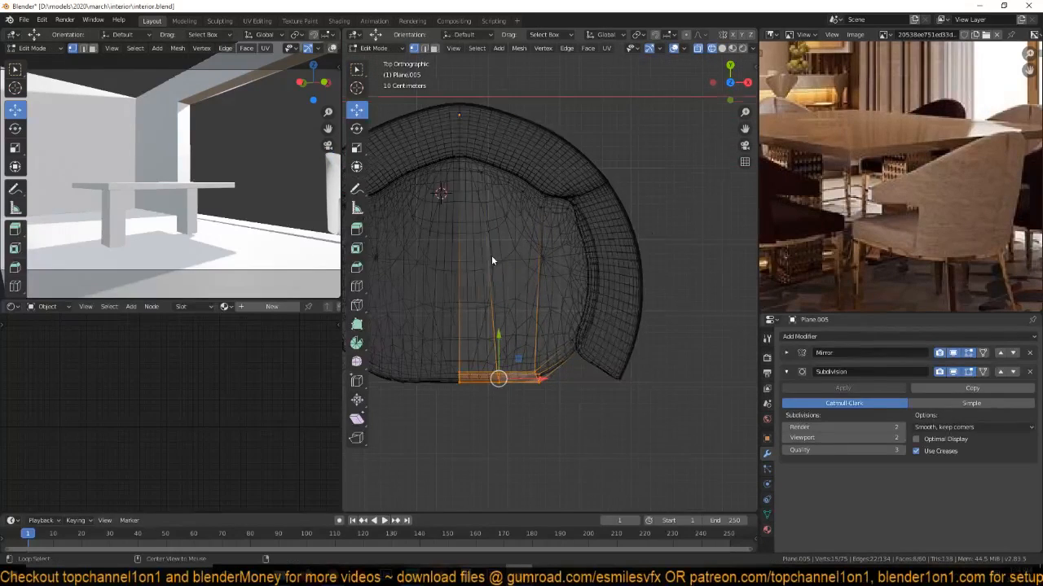
pyautogui.press('b')
pyautogui.moveTo(554, 216); pyautogui.dragTo(650, 408)
pyautogui.moveTo(621, 281); pyautogui.dragTo(658, 277)
# Add a loop cut across the seat's front corner and move it outward to round the corner.
pyautogui.click(580, 363)
pyautogui.rightClick(580, 364)
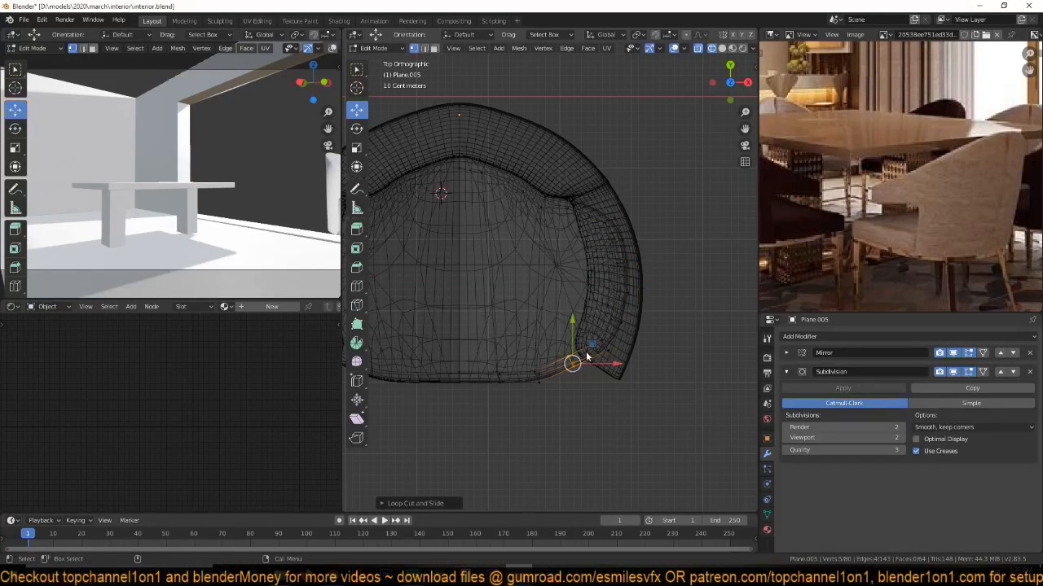
pyautogui.press('g')
pyautogui.click(601, 367)
# Select the vertices along the seat's front edge and move them slightly forward along Y.
pyautogui.hotkey('alt', 'a')
pyautogui.press('c')
pyautogui.moveTo(586, 383)
pyautogui.mouseDown()
pyautogui.moveTo(612, 296)
pyautogui.moveTo(671, 295)
pyautogui.mouseUp()
pyautogui.rightClick(662, 294)
pyautogui.hotkey('alt', 'a')
pyautogui.press('c')
pyautogui.moveTo(628, 333)
pyautogui.mouseDown()
pyautogui.moveTo(612, 351)
pyautogui.moveTo(658, 343)
pyautogui.moveTo(526, 372)
pyautogui.moveTo(465, 372)
pyautogui.mouseUp()
pyautogui.rightClick(639, 355)
pyautogui.press('c')
pyautogui.rightClick(515, 379)
pyautogui.press('c')
pyautogui.rightClick(530, 351)
pyautogui.moveTo(546, 339); pyautogui.dragTo(546, 346)
# Select the seat's outer front-side vertices, shift them slightly forward along Y, and inspect the cushion in solid shading.
pyautogui.hotkey('alt', 'a')
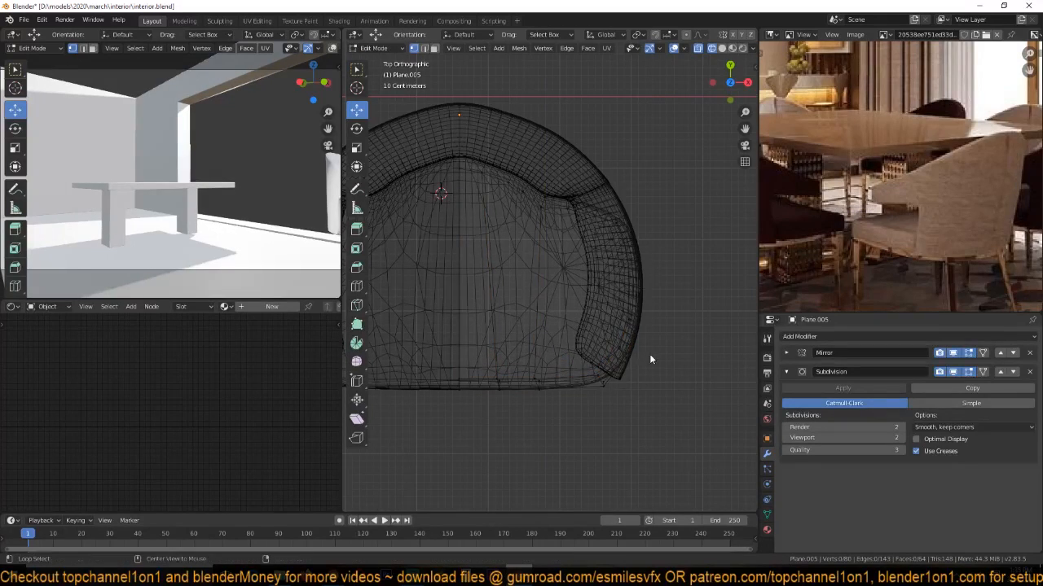
pyautogui.click(634, 352)
pyautogui.rightClick(635, 357)
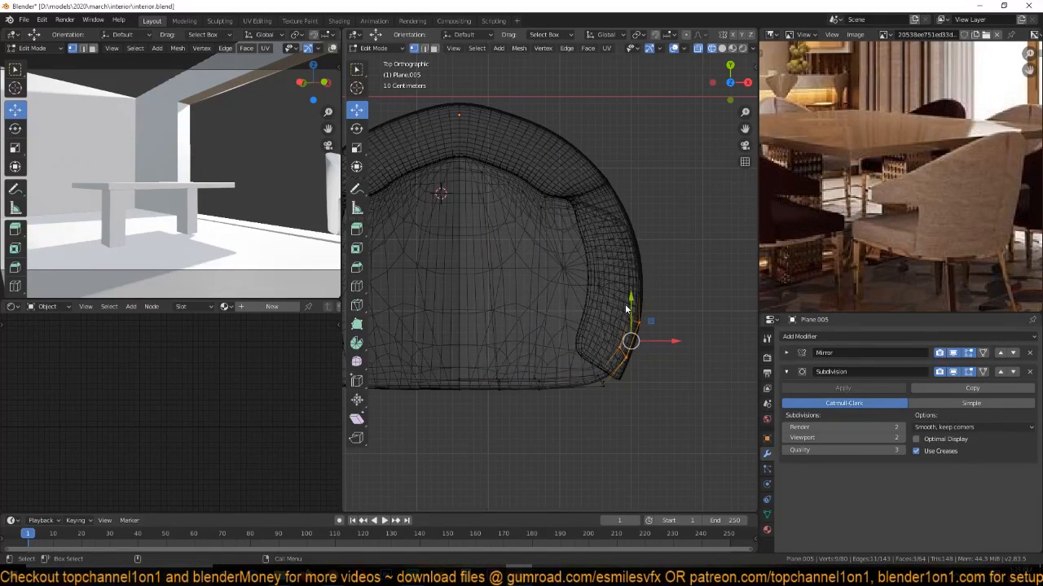
pyautogui.moveTo(626, 309); pyautogui.dragTo(622, 318)
pyautogui.press('Tab')
pyautogui.hotkey('shift', 'z')
pyautogui.moveTo(608, 337); pyautogui.dragTo(528, 254, button='middle')
pyautogui.hotkey('alt', 'a')
pyautogui.scroll(2, 544, 319)
pyautogui.moveTo(544, 316); pyautogui.dragTo(626, 361, button='middle')
pyautogui.scroll(-3, 648, 337)
pyautogui.press('KP_7')
pyautogui.press('Tab')
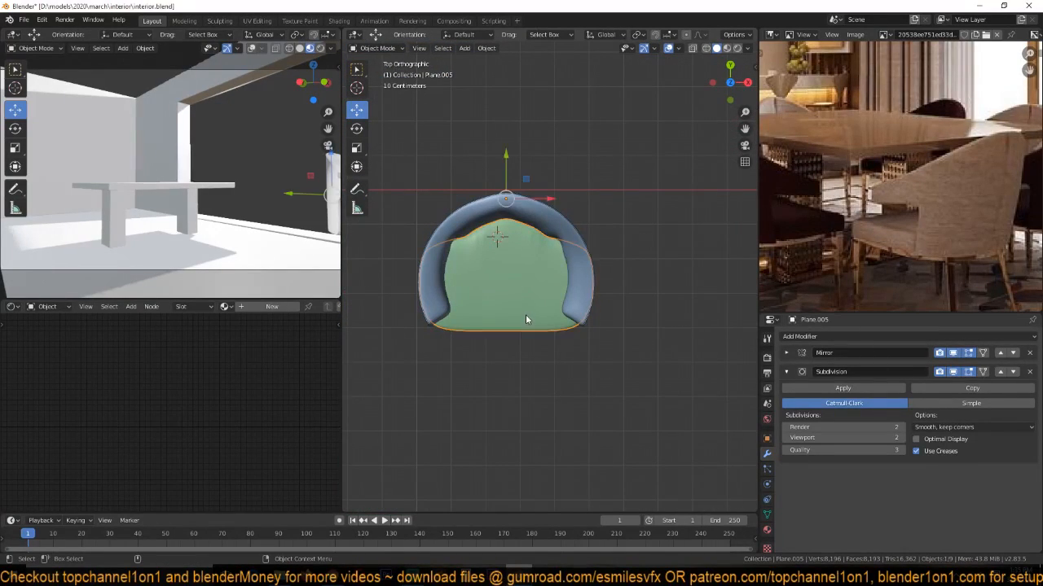
# In top wireframe, select the seat's middle front vertices and pull them forward along Y to curve the front.
pyautogui.hotkey('shift', 'z')
pyautogui.scroll(3, 516, 355)
pyautogui.hotkey('alt', 'a')
pyautogui.press('c')
pyautogui.moveTo(536, 366); pyautogui.dragTo(465, 379)
pyautogui.rightClick(464, 377)
pyautogui.moveTo(509, 335)
pyautogui.mouseDown()
pyautogui.moveTo(512, 365)
pyautogui.moveTo(479, 394)
pyautogui.moveTo(494, 375)
pyautogui.mouseUp()
pyautogui.hotkey('alt', 'a')
pyautogui.press('c')
pyautogui.rightClick(479, 394)
# In solid shading, select the vertical edge loop at the seat's front corner and bevel it.
pyautogui.press('Tab')
pyautogui.press('z')
pyautogui.click(614, 345)
pyautogui.moveTo(613, 350)
pyautogui.mouseDown(button='middle')
pyautogui.moveTo(503, 303)
pyautogui.moveTo(472, 246)
pyautogui.moveTo(527, 315)
pyautogui.moveTo(515, 329)
pyautogui.mouseUp(button='middle')
pyautogui.scroll(3, 550, 303)
pyautogui.press('Tab')
pyautogui.keyDown('alt'); pyautogui.click(545, 326); pyautogui.keyUp('alt')
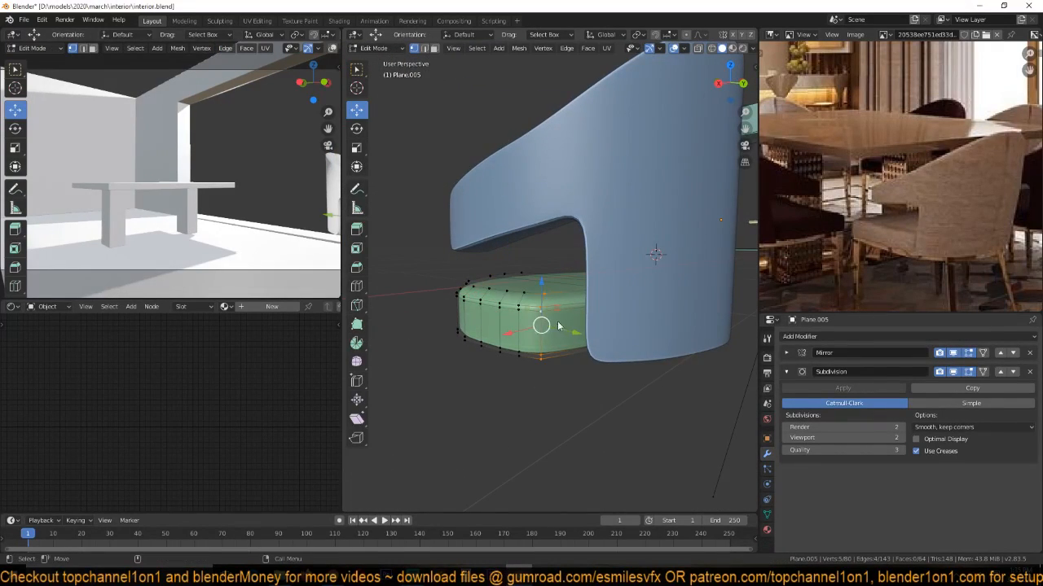
pyautogui.hotkey('ctrl', 'b')
pyautogui.click(584, 312)
pyautogui.press('Tab')
pyautogui.moveTo(584, 312); pyautogui.dragTo(623, 363, button='middle')
# In a top wireframe view, move the seat's rear corner vertices back so they follow the backrest's curve.
pyautogui.press('KP_7')
pyautogui.scroll(3, 619, 365)
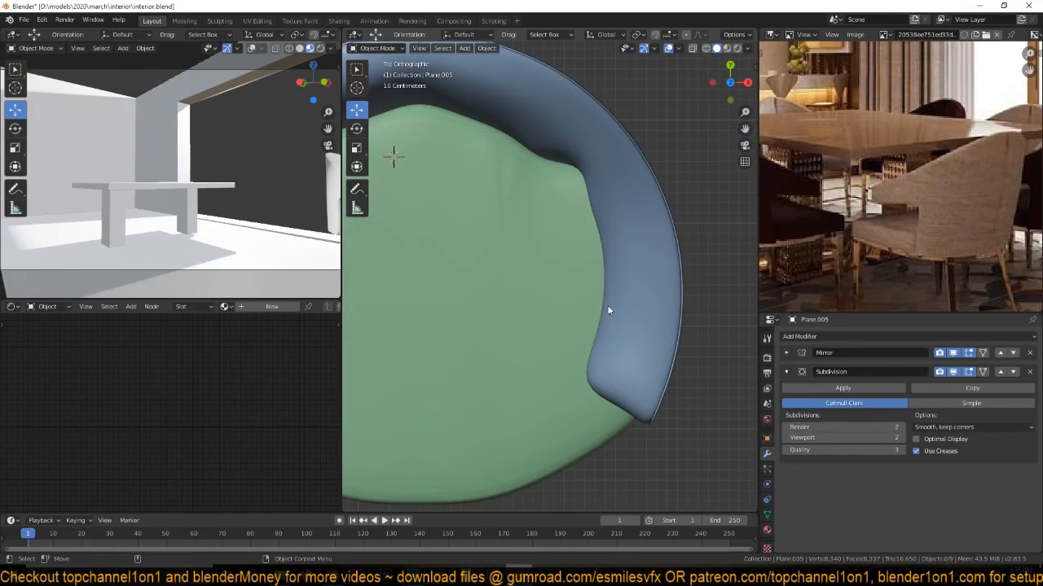
pyautogui.press('Tab')
pyautogui.press('z')
pyautogui.click(471, 285)
pyautogui.keyDown('shift'); pyautogui.moveTo(544, 286); pyautogui.dragTo(523, 347, button='middle'); pyautogui.keyUp('shift')
pyautogui.press('g')
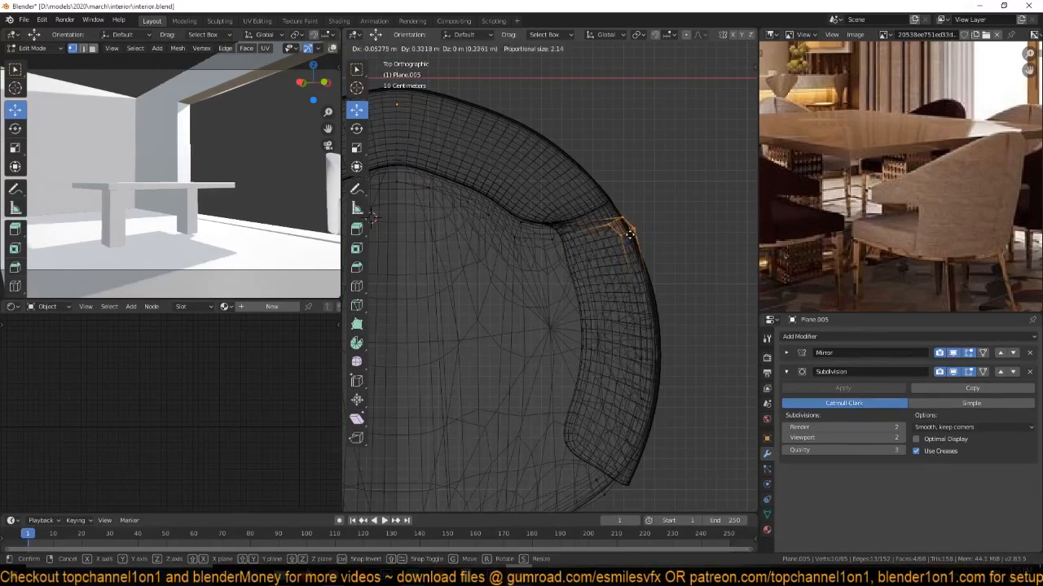
pyautogui.click(621, 227)
# Switch the viewport back to solid shading in Object Mode and save interior.blend.
pyautogui.press('Tab')
pyautogui.press('z')
pyautogui.click(650, 299)
pyautogui.moveTo(650, 299)
pyautogui.mouseDown(button='middle')
pyautogui.moveTo(530, 275)
pyautogui.moveTo(506, 246)
pyautogui.mouseUp(button='middle')
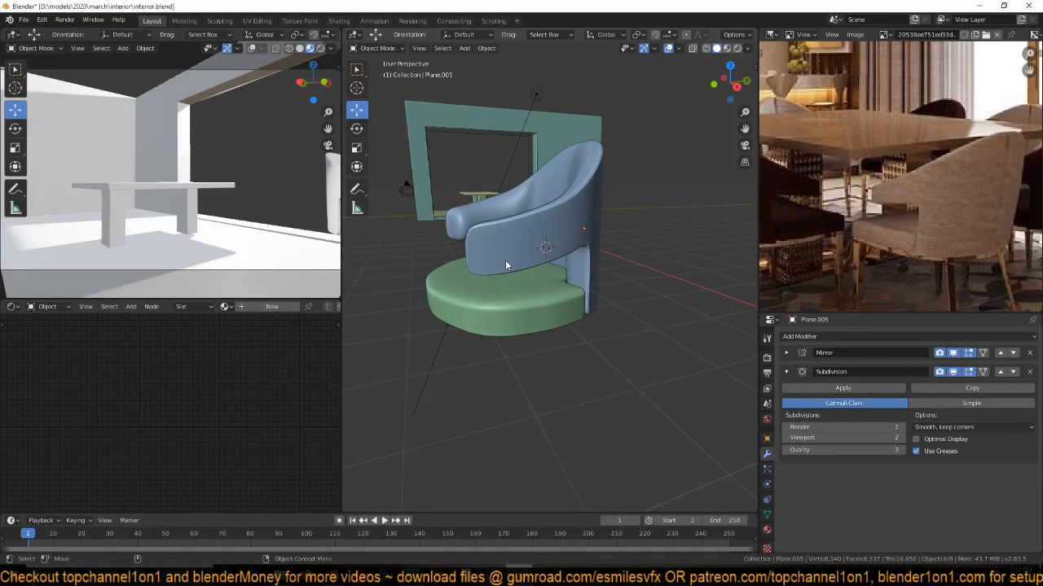
pyautogui.moveTo(528, 284)
pyautogui.mouseDown(button='middle')
pyautogui.moveTo(562, 302)
pyautogui.moveTo(524, 288)
pyautogui.mouseUp(button='middle')
pyautogui.scroll(-3, 526, 301)
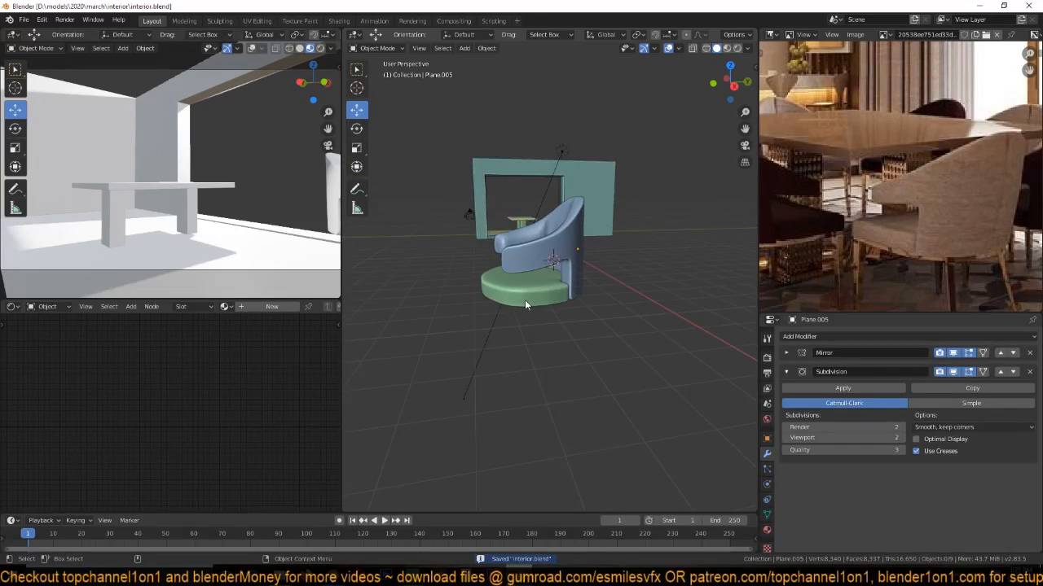
# Compare the chair from the front and above with the dining chairs in the reference image.
pyautogui.press('KP_1')
pyautogui.scroll(-5, 879, 259)
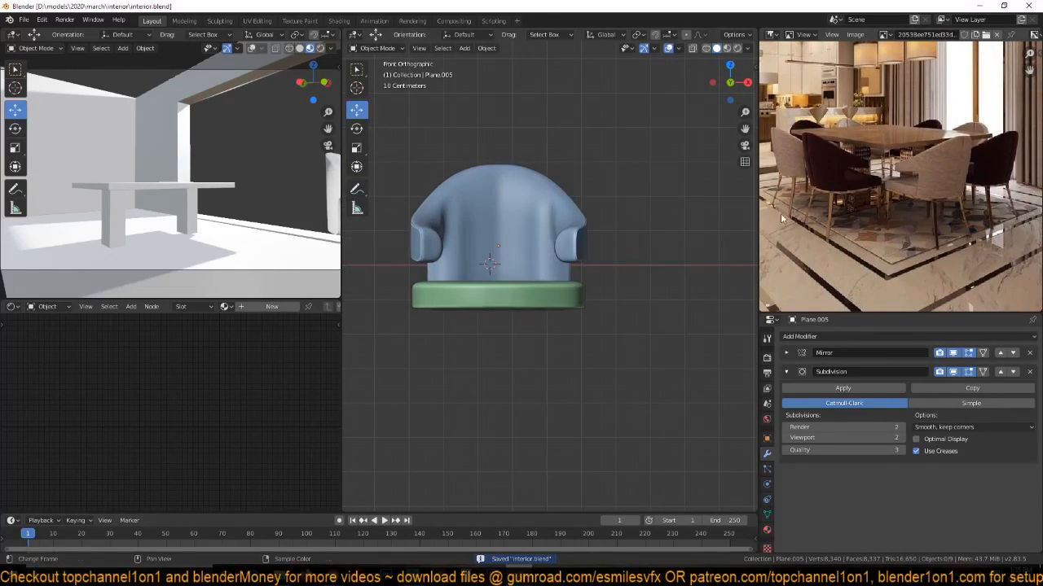
pyautogui.scroll(5, 616, 304)
pyautogui.click(471, 302)
pyautogui.press('KP_7')
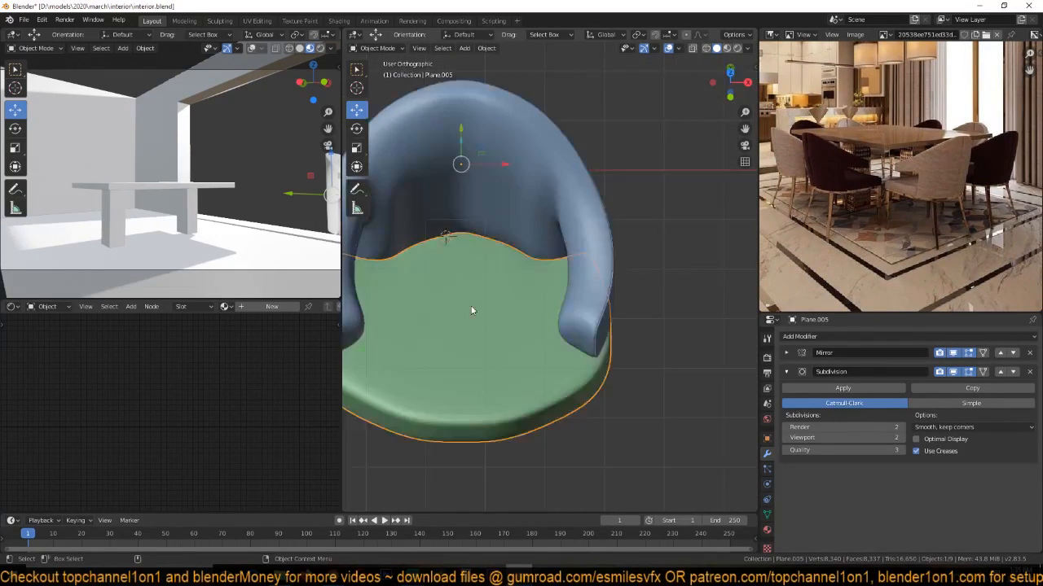
pyautogui.press('KP_7')
pyautogui.hotkey('alt', 'z')
pyautogui.hotkey('shift', 'a')
pyautogui.press('Escape')
# Duplicate the seat cushion's bottom face in place and separate the copy into its own object.
pyautogui.press('Tab')
pyautogui.moveTo(549, 399)
pyautogui.mouseDown(button='middle')
pyautogui.moveTo(570, 404)
pyautogui.moveTo(514, 242)
pyautogui.mouseUp(button='middle')
pyautogui.press('z')
pyautogui.click(572, 261)
pyautogui.scroll(2, 485, 287)
pyautogui.moveTo(486, 293); pyautogui.dragTo(494, 286, button='middle')
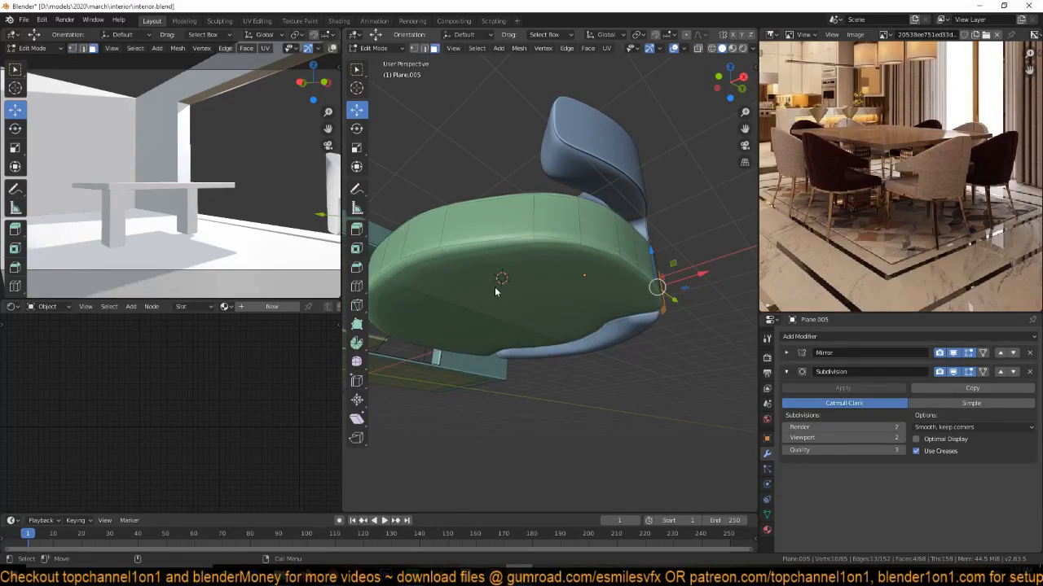
pyautogui.click(501, 290)
pyautogui.hotkey('shift', 'd')
pyautogui.press('Escape')
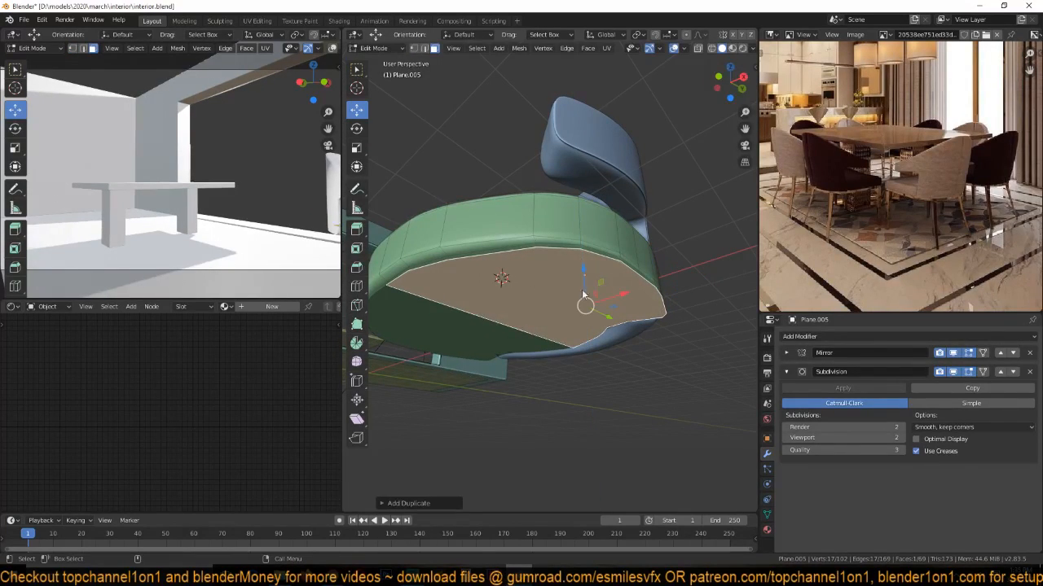
pyautogui.press('p')
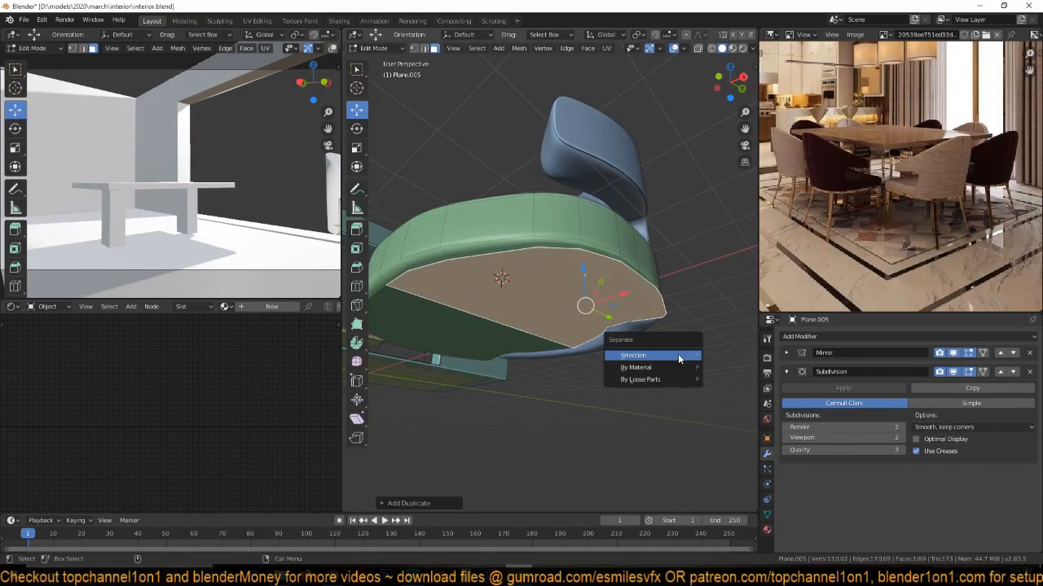
pyautogui.click(682, 353)
# Extrude the separated bottom face downward to give the seat base thickness.
pyautogui.press('Tab')
pyautogui.click(584, 317)
pyautogui.press('Tab')
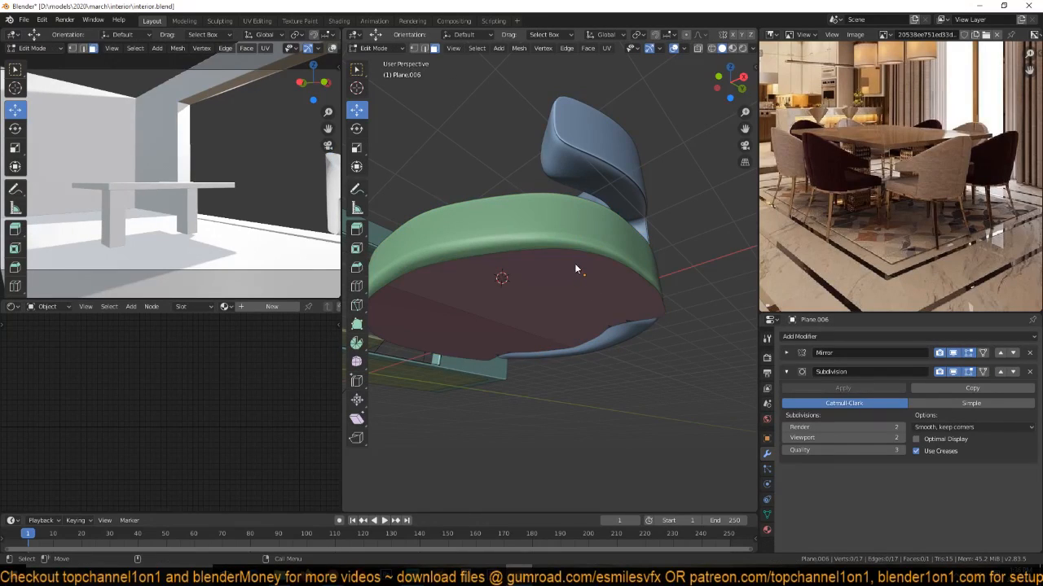
pyautogui.click(577, 287)
pyautogui.press('e')
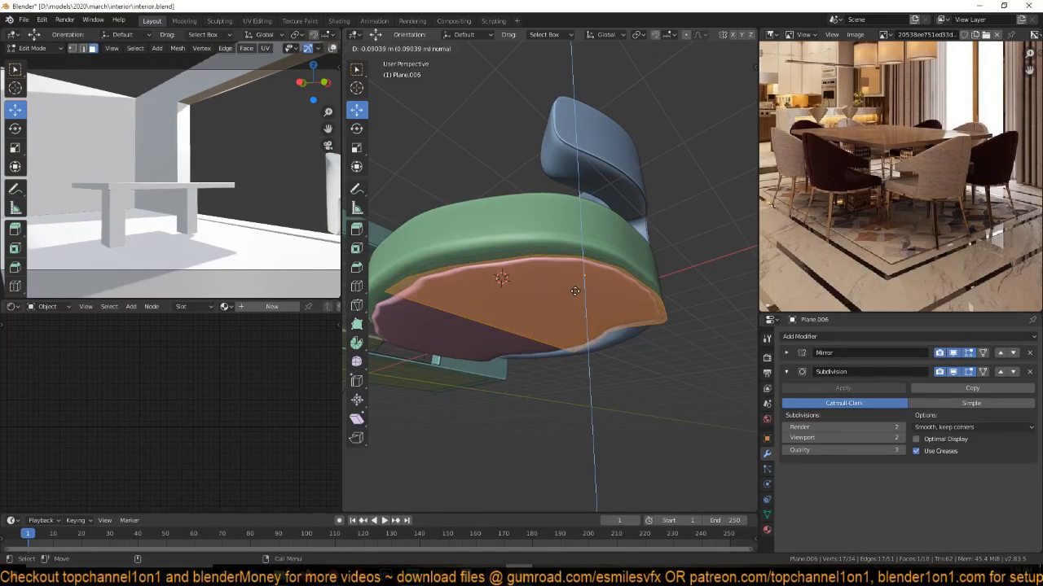
pyautogui.click(575, 300)
pyautogui.moveTo(574, 306); pyautogui.dragTo(586, 366, button='middle')
pyautogui.press('Tab')
# Hide Subdivision on the seat base in the viewport and add a Bevel modifier to it.
pyautogui.scroll(5, 626, 408)
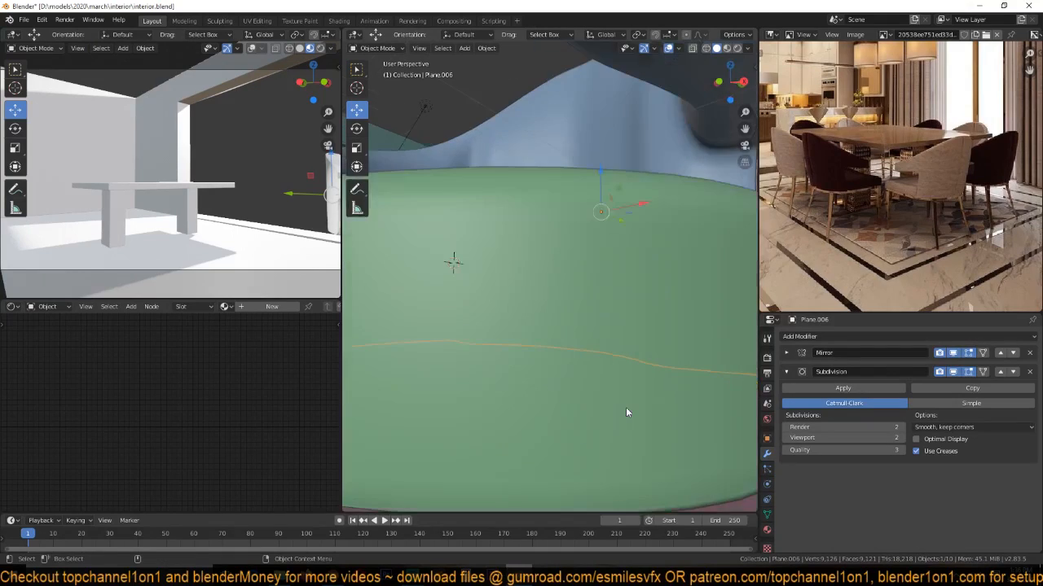
pyautogui.scroll(-4, 626, 407)
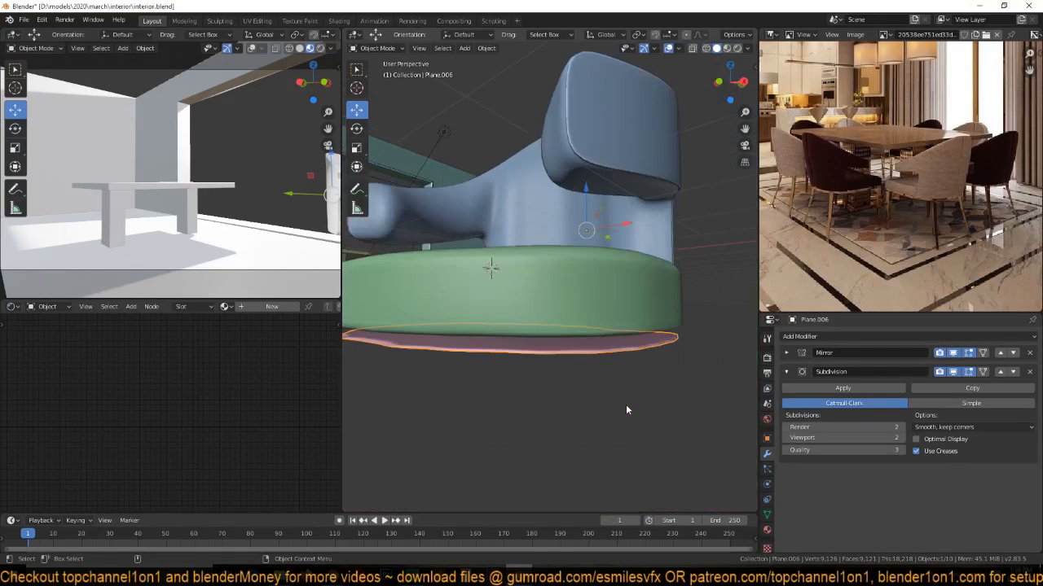
pyautogui.click(967, 374)
pyautogui.click(964, 337)
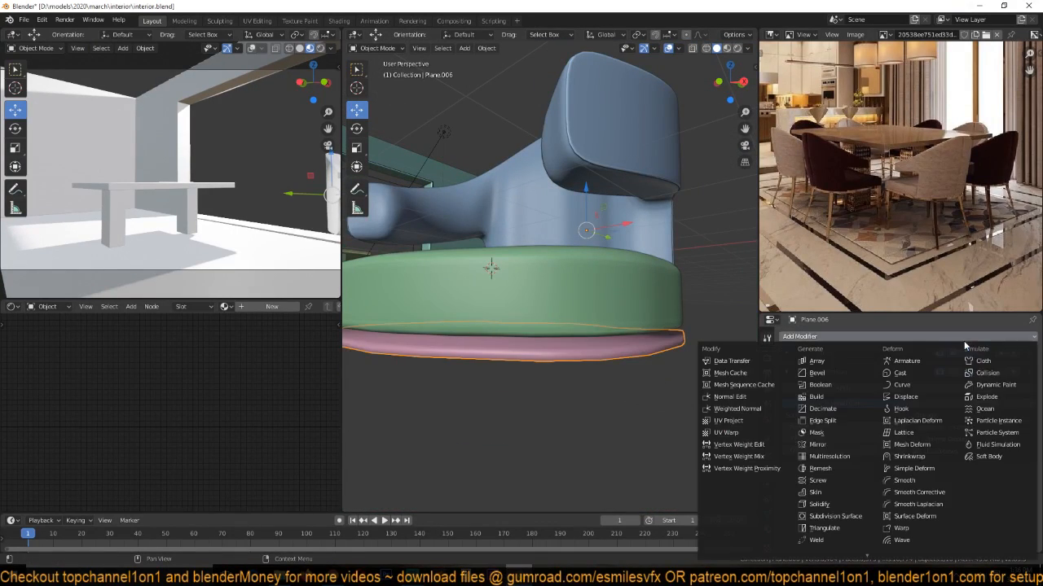
pyautogui.click(830, 375)
pyautogui.scroll(6, 633, 400)
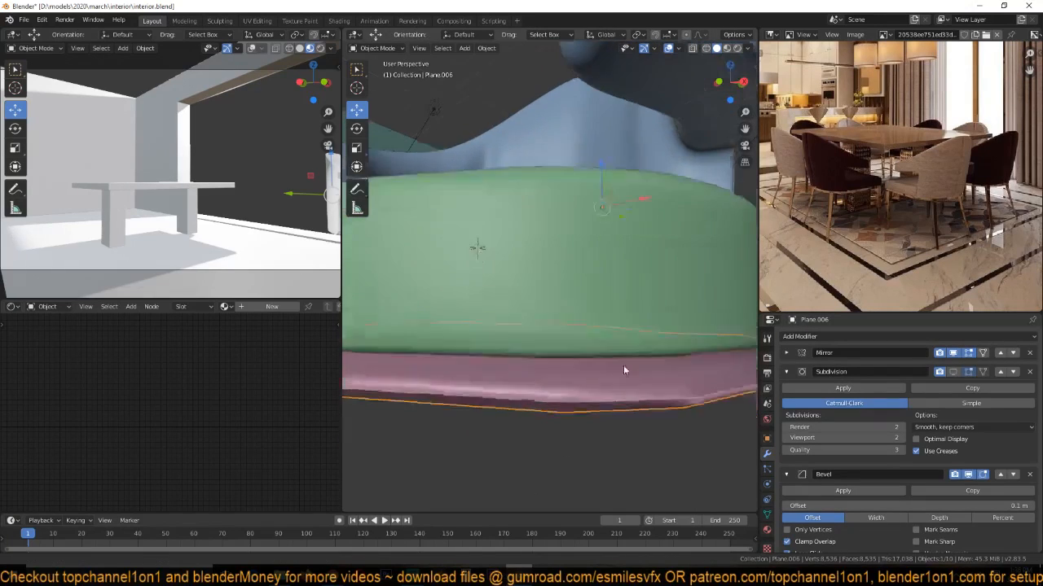
pyautogui.press('Tab')
pyautogui.press('Tab')
pyautogui.scroll(-5, 616, 340)
pyautogui.moveTo(616, 340); pyautogui.dragTo(702, 363, button='middle')
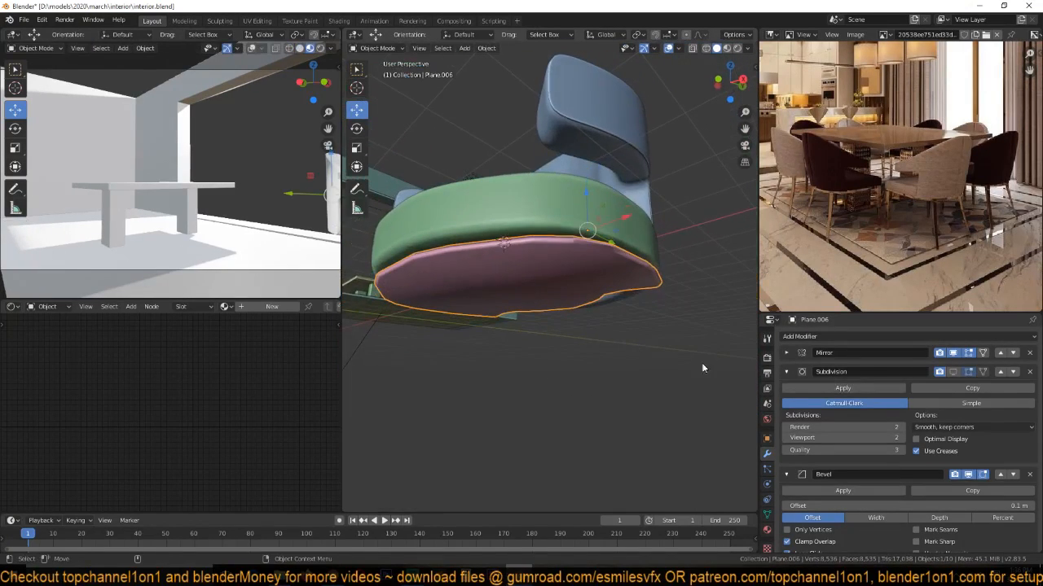
# Move the seat base's Subdivision modifier below Bevel and set the bevel offset to 0.005 m.
pyautogui.click(786, 372)
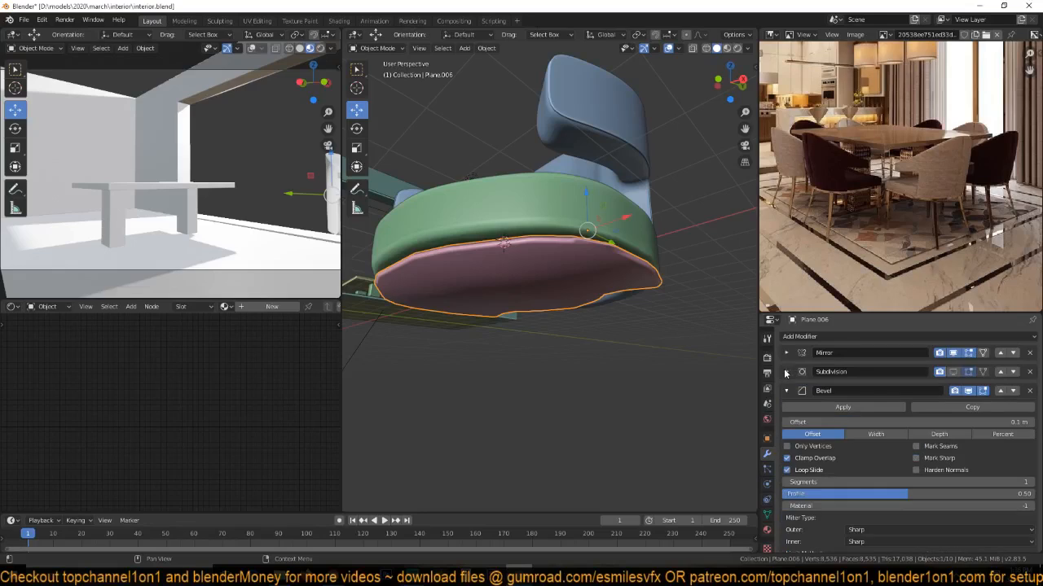
pyautogui.click(1012, 372)
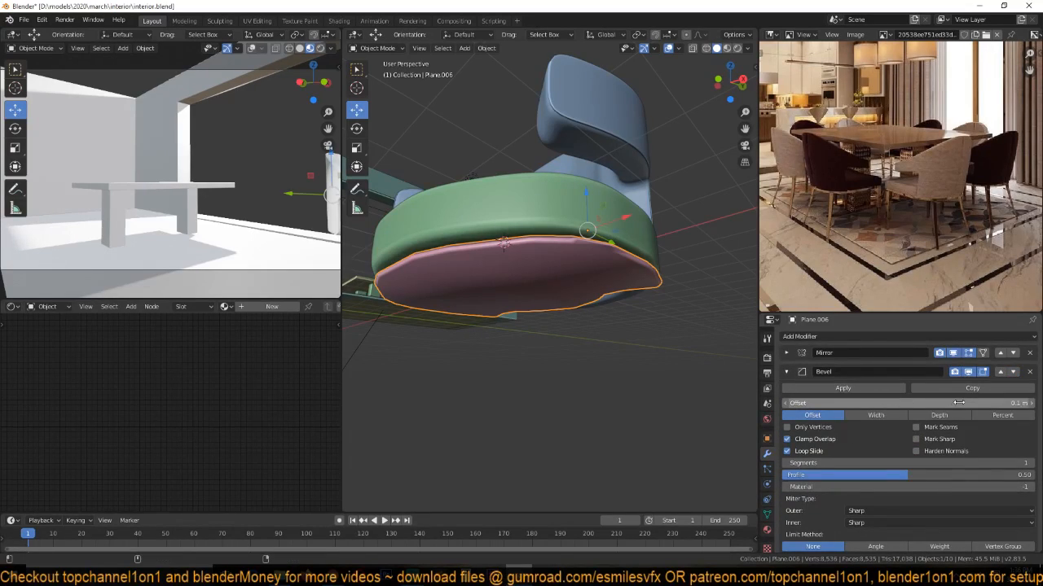
pyautogui.moveTo(907, 403)
pyautogui.mouseDown()
pyautogui.moveTo(864, 403)
pyautogui.moveTo(876, 403)
pyautogui.mouseUp()
# Inspect the seat base's bevelled edges in wireframe and set the Bevel modifier's limit method to Angle.
pyautogui.scroll(6, 505, 293)
pyautogui.press('z')
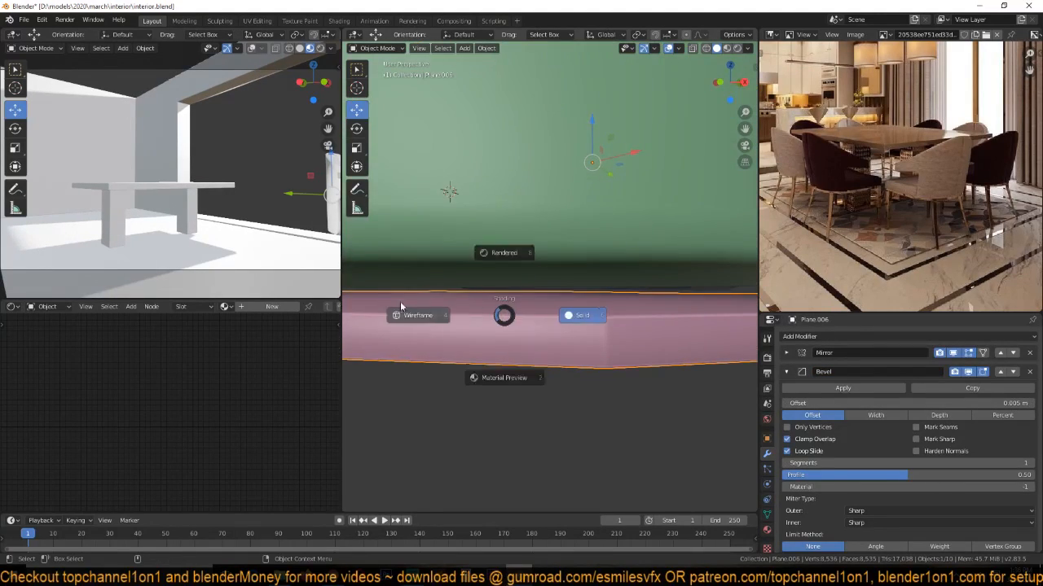
pyautogui.click(407, 311)
pyautogui.moveTo(576, 342); pyautogui.dragTo(603, 367, button='middle')
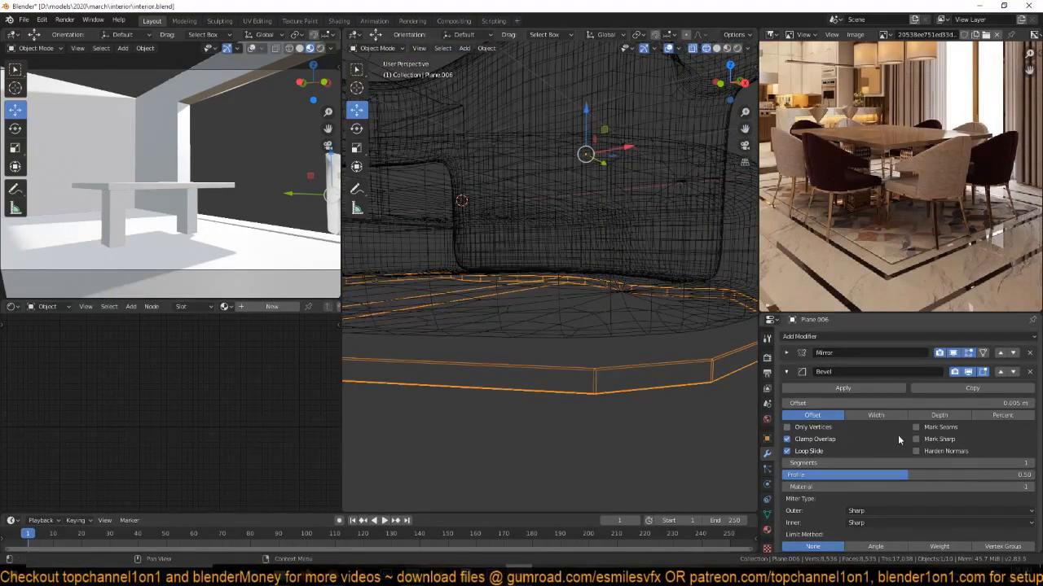
pyautogui.scroll(-2, 826, 434)
pyautogui.scroll(-2, 826, 435)
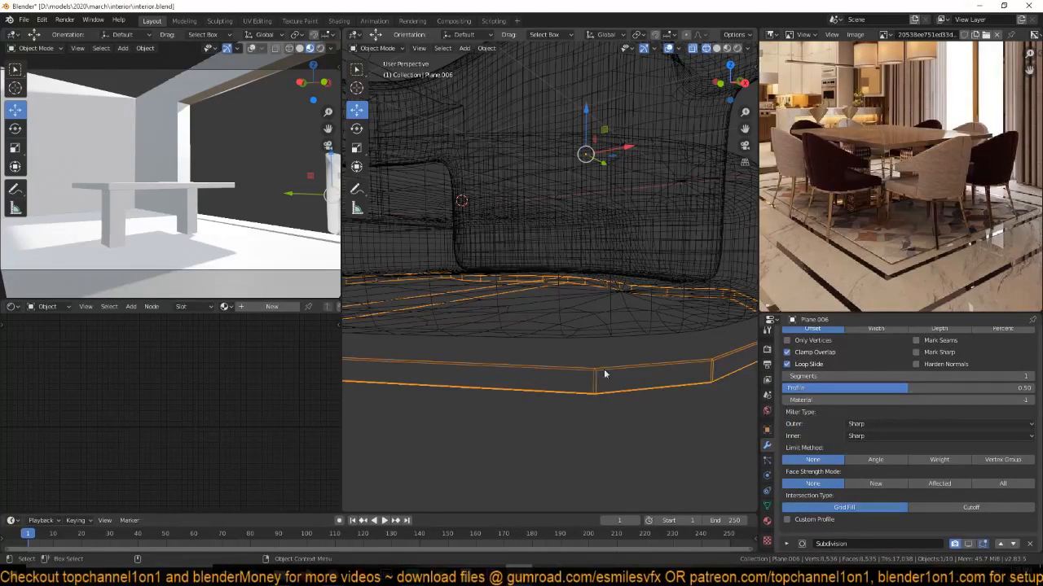
pyautogui.click(866, 460)
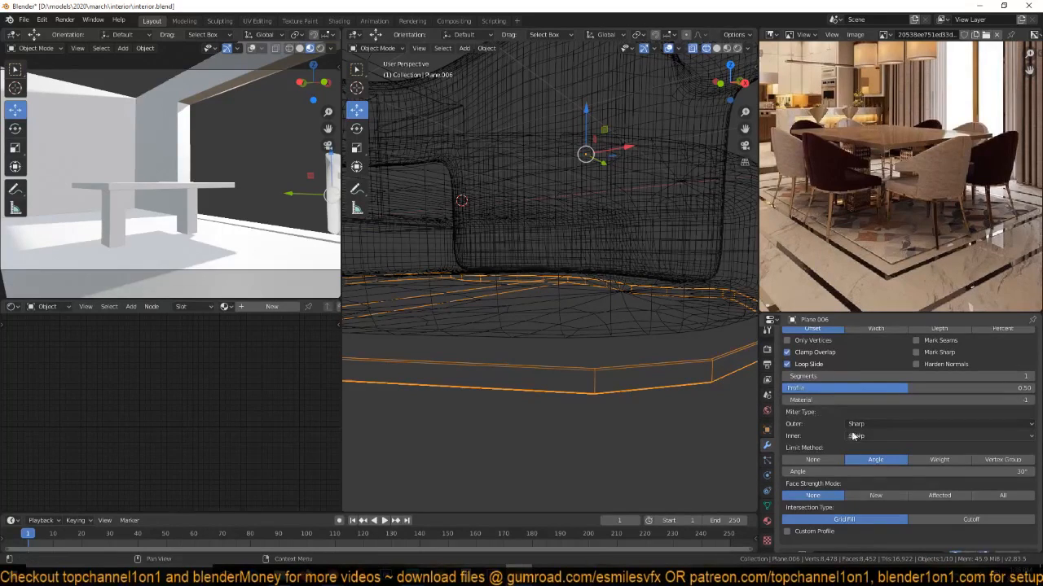
pyautogui.scroll(-5, 565, 334)
pyautogui.hotkey('shift', 'z')
# Pull the seat base's bottom face down along Z, and raise the whole base slightly along Z into the cushion.
pyautogui.scroll(3, 606, 334)
pyautogui.moveTo(601, 320)
pyautogui.mouseDown(button='middle')
pyautogui.moveTo(606, 334)
pyautogui.moveTo(579, 311)
pyautogui.mouseUp(button='middle')
pyautogui.scroll(-3, 606, 334)
pyautogui.press('Tab')
pyautogui.scroll(4, 578, 303)
pyautogui.click(577, 299)
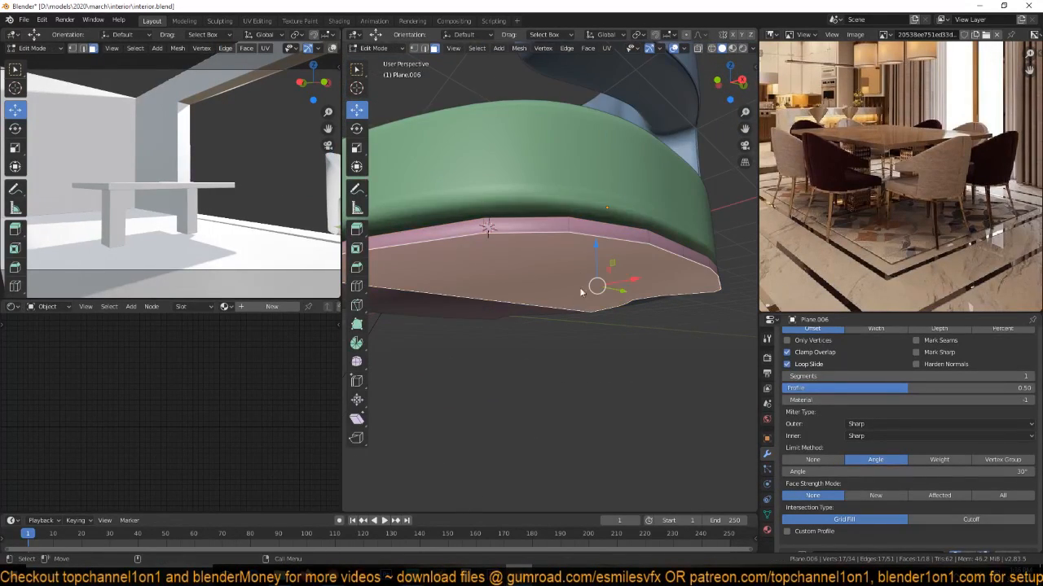
pyautogui.moveTo(594, 258); pyautogui.dragTo(598, 271)
pyautogui.press('Tab')
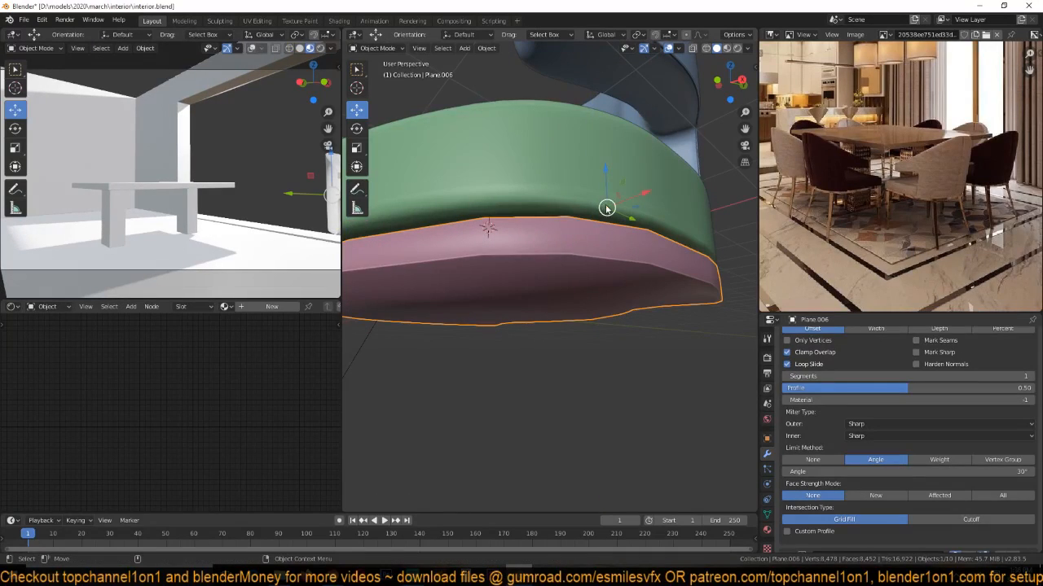
pyautogui.moveTo(607, 183); pyautogui.dragTo(606, 178)
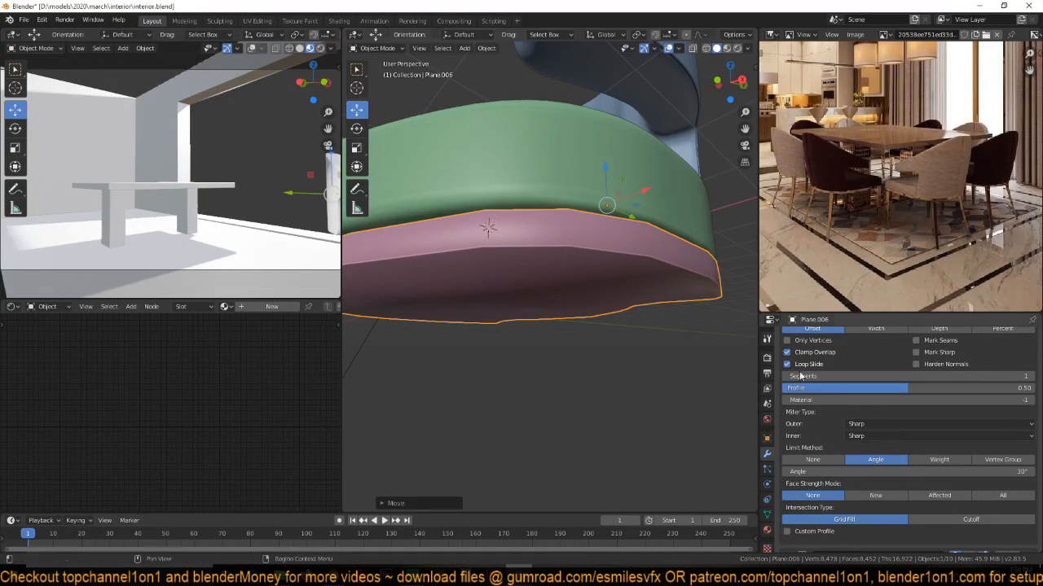
# Collapse the Bevel modifier's settings and check the seat base's underside with Subdivision shown in the viewport.
pyautogui.scroll(5, 875, 342)
pyautogui.click(788, 371)
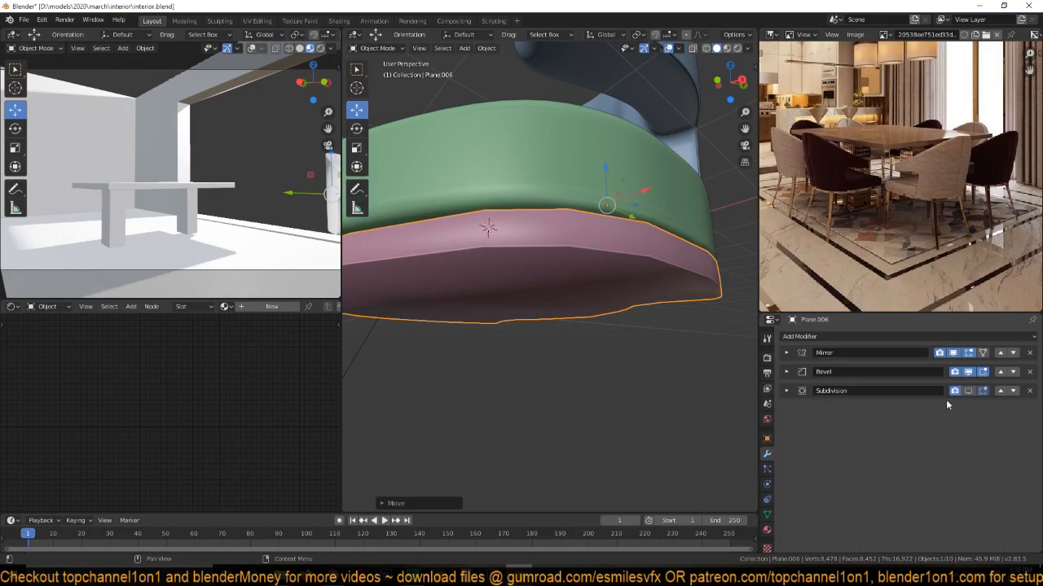
pyautogui.scroll(-3, 637, 303)
pyautogui.moveTo(637, 303); pyautogui.dragTo(505, 274, button='middle')
pyautogui.scroll(3, 557, 291)
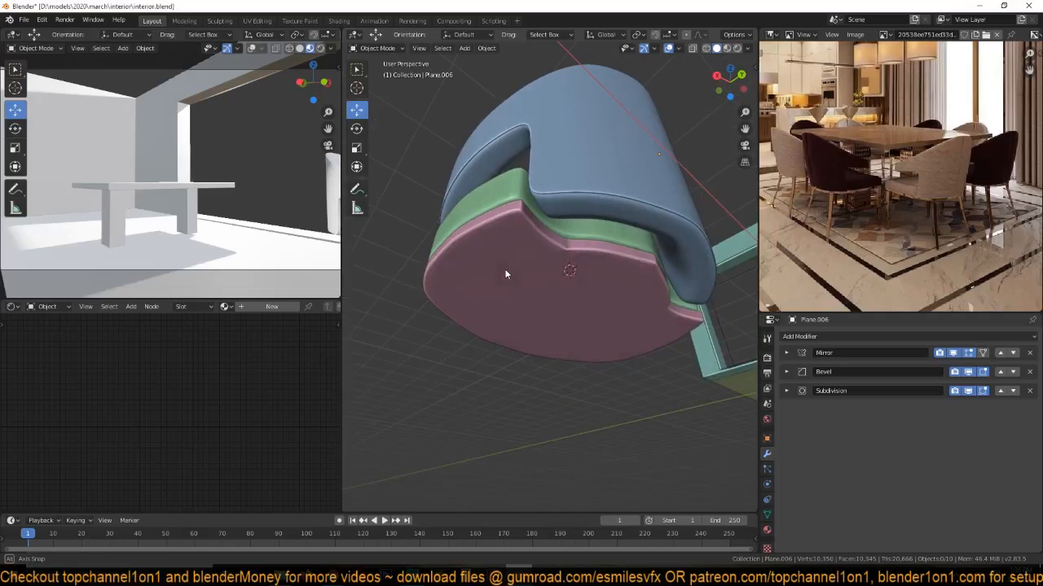
# Hide Subdivision and Bevel in the viewport, enter Edit Mode on the seat base, and examine the chair legs in the reference image.
pyautogui.click(968, 391)
pyautogui.click(968, 371)
pyautogui.press('Tab')
pyautogui.moveTo(556, 297); pyautogui.dragTo(795, 241, button='middle')
pyautogui.scroll(3, 900, 251)
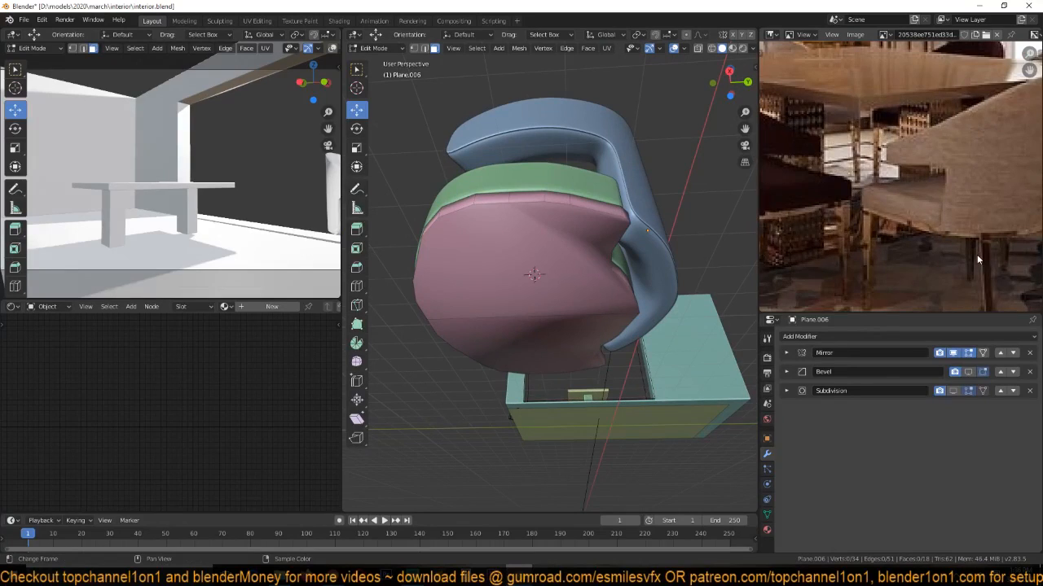
pyautogui.scroll(-2, 979, 262)
pyautogui.scroll(-1, 976, 256)
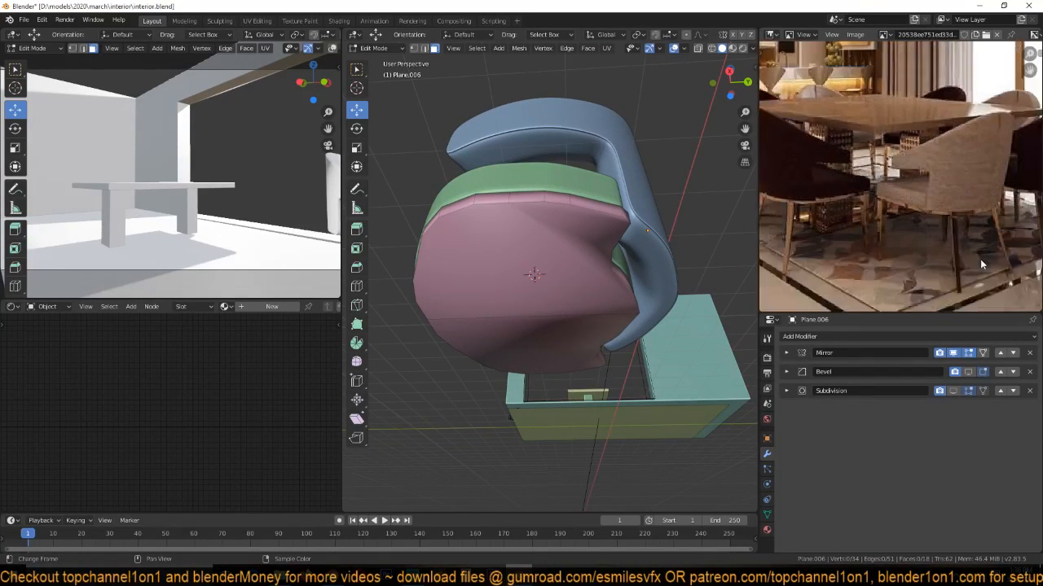
# In top wireframe view, add a cube to the seat base's mesh and scale it down to leg thickness.
pyautogui.click(466, 270)
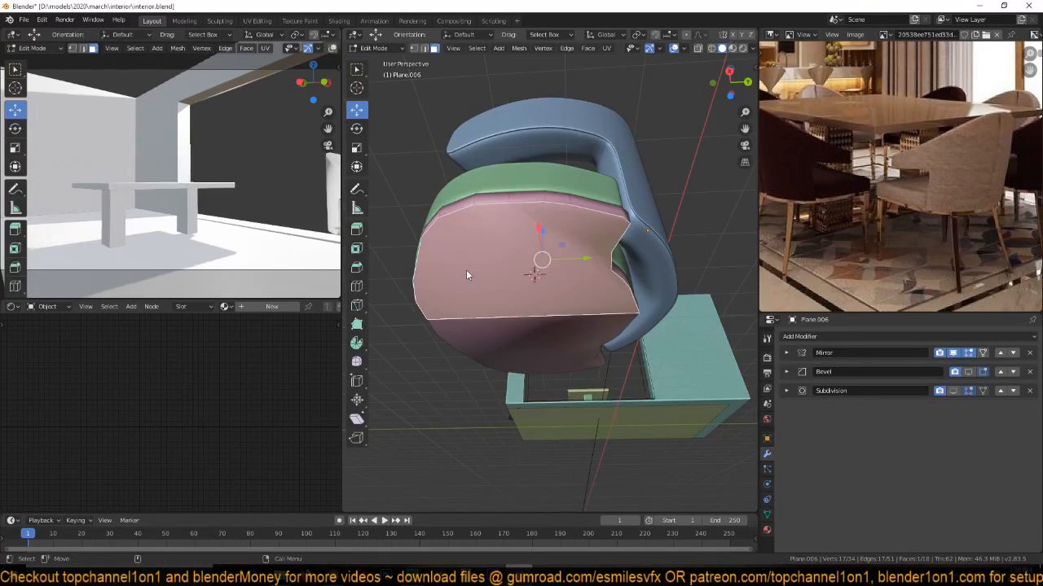
pyautogui.moveTo(460, 265); pyautogui.dragTo(533, 252, button='middle')
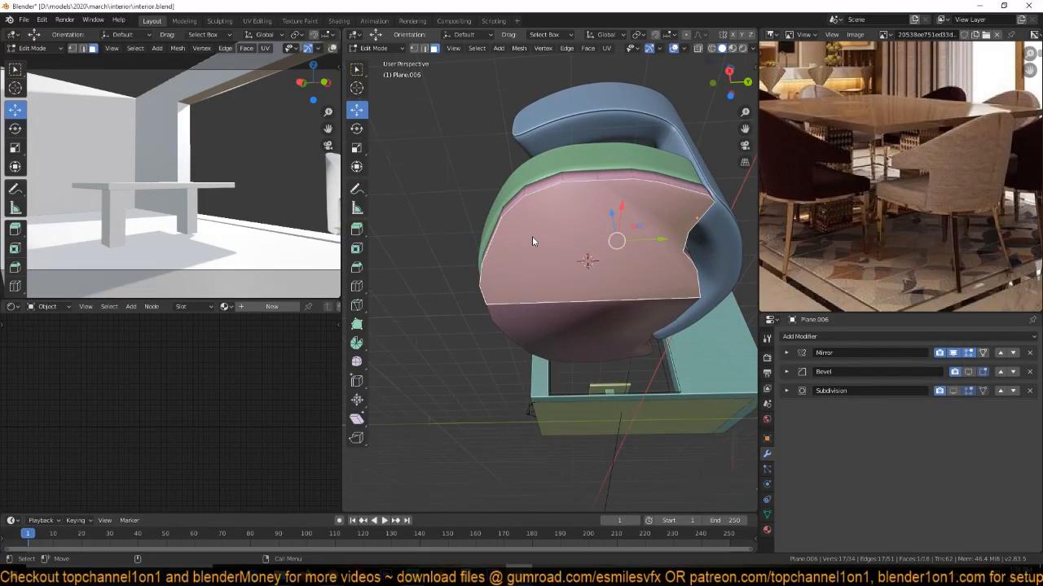
pyautogui.press('KP_7')
pyautogui.hotkey('shift', 'z')
pyautogui.keyDown('shift'); pyautogui.moveTo(609, 289); pyautogui.dragTo(553, 288, button='middle'); pyautogui.keyUp('shift')
pyautogui.hotkey('shift', 'a')
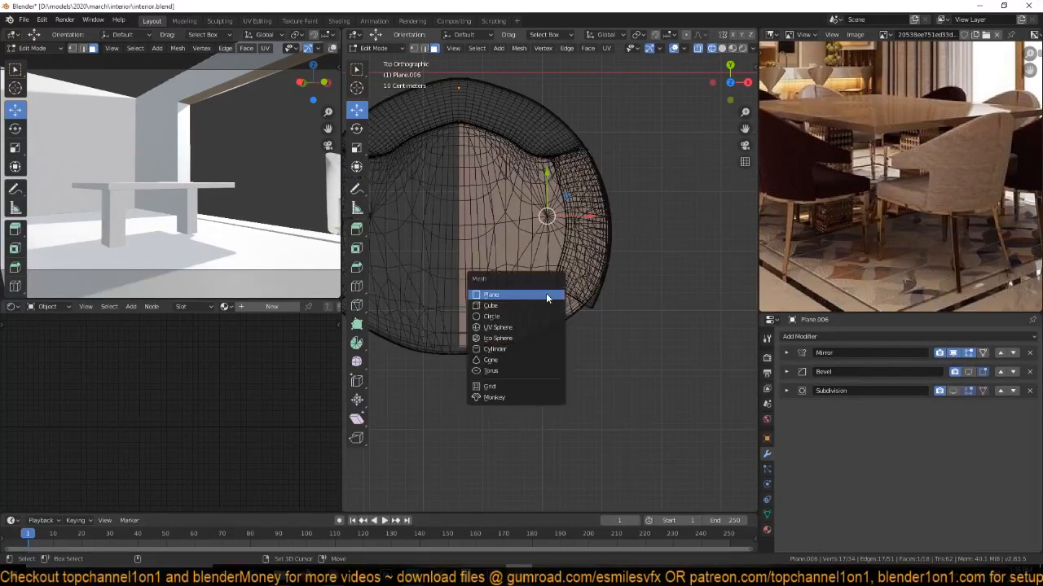
pyautogui.click(550, 302)
pyautogui.press('s')
pyautogui.click(560, 313)
# In front view, lower the small cube beneath the seat base and pull its bottom face down into a long leg.
pyautogui.press('KP_1')
pyautogui.moveTo(550, 151); pyautogui.dragTo(542, 317)
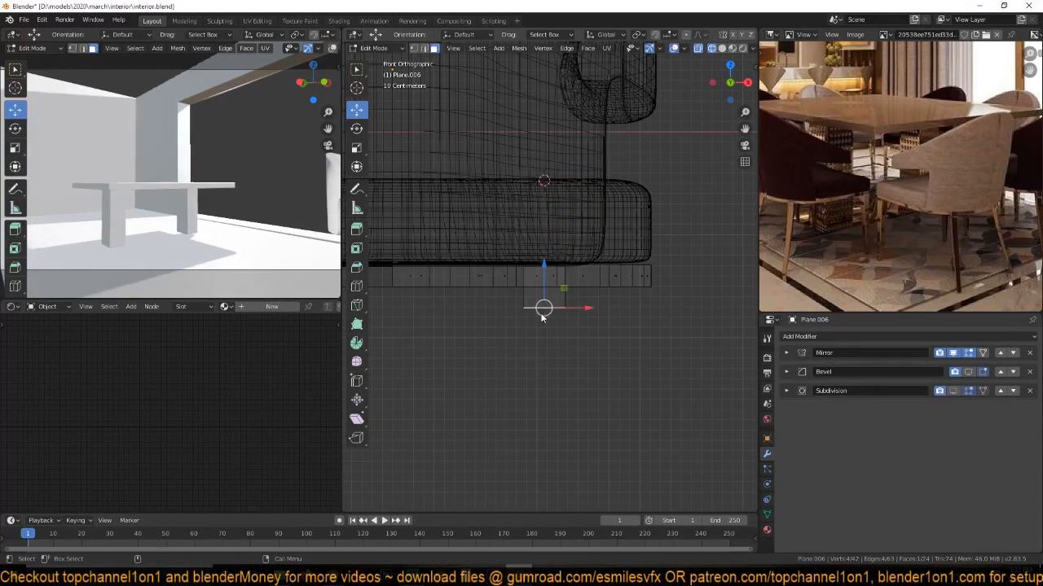
pyautogui.scroll(-4, 548, 275)
pyautogui.moveTo(549, 268); pyautogui.dragTo(548, 476)
# Scale down the leg's bottom face so the leg tapers towards the floor.
pyautogui.press('s')
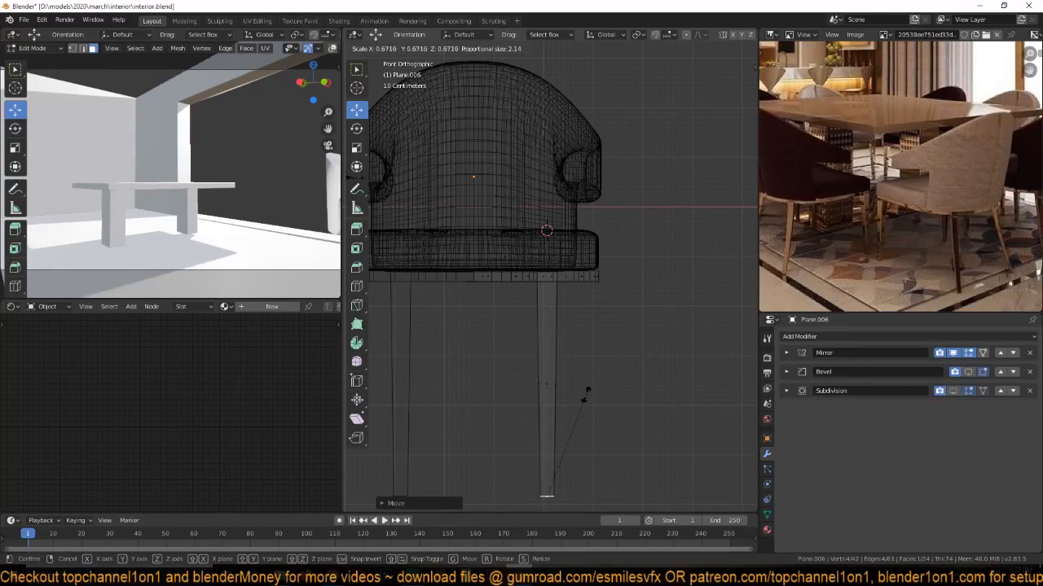
pyautogui.click(566, 359)
pyautogui.scroll(-3, 567, 358)
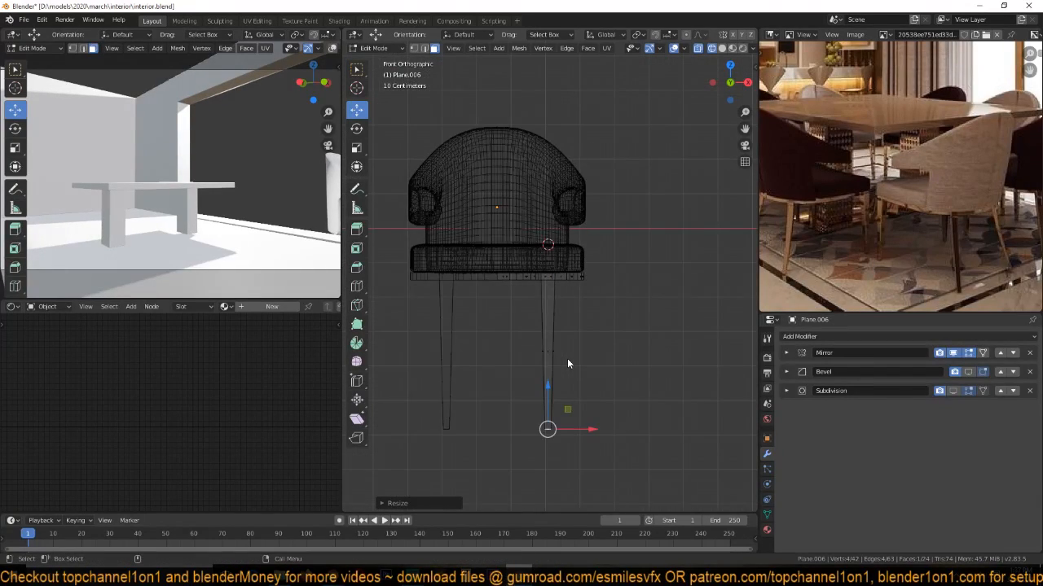
# Duplicate the chair's front leg and place the copy about 1.8 m toward the back along the Y axis.
pyautogui.press('KP_7')
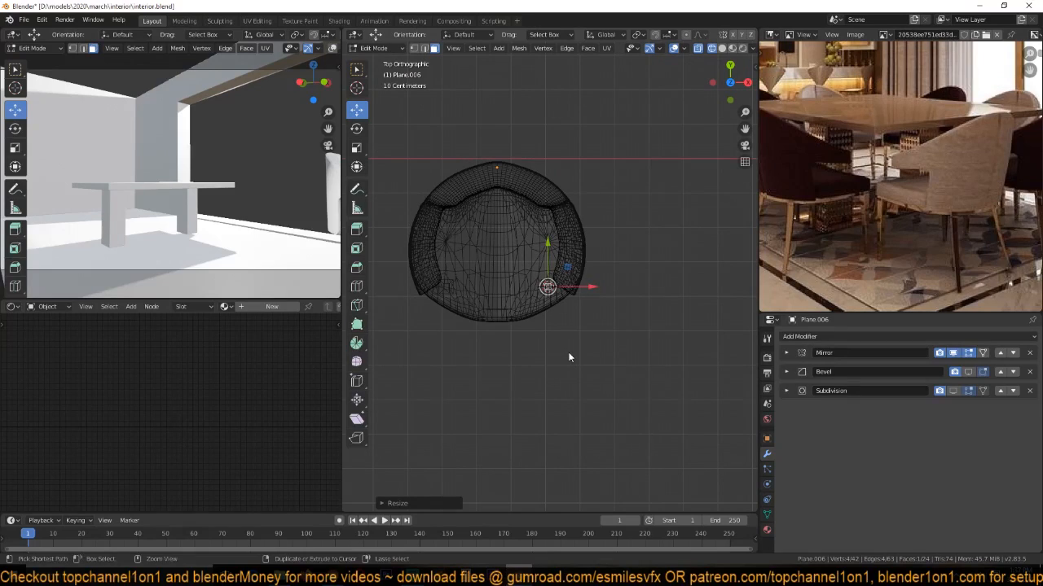
pyautogui.press('g')
pyautogui.press('y')
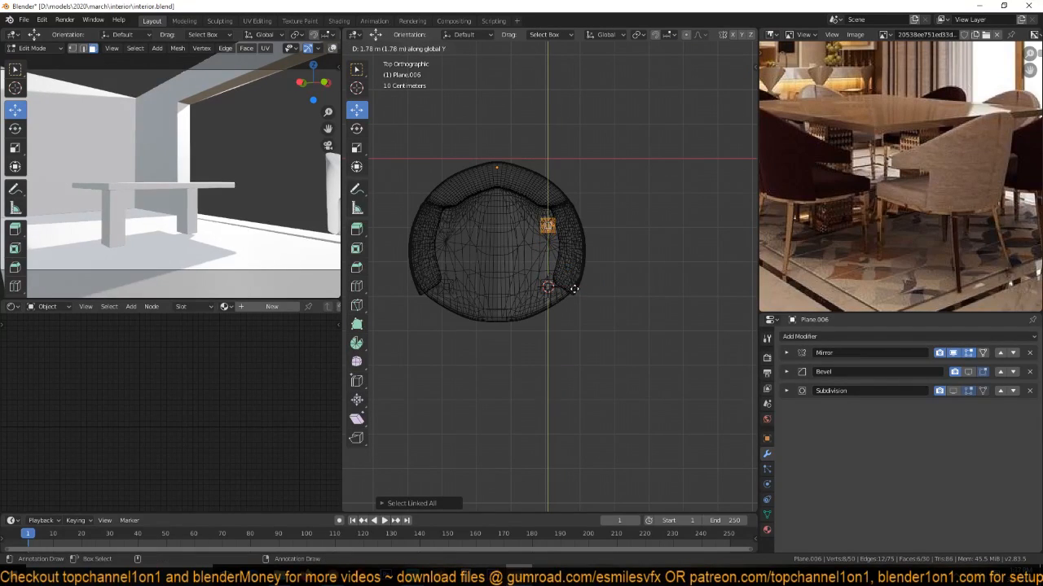
pyautogui.click(573, 284)
# Slant the rear leg by moving its bottom end backward, away from the seat, in the side view.
pyautogui.press('KP_3')
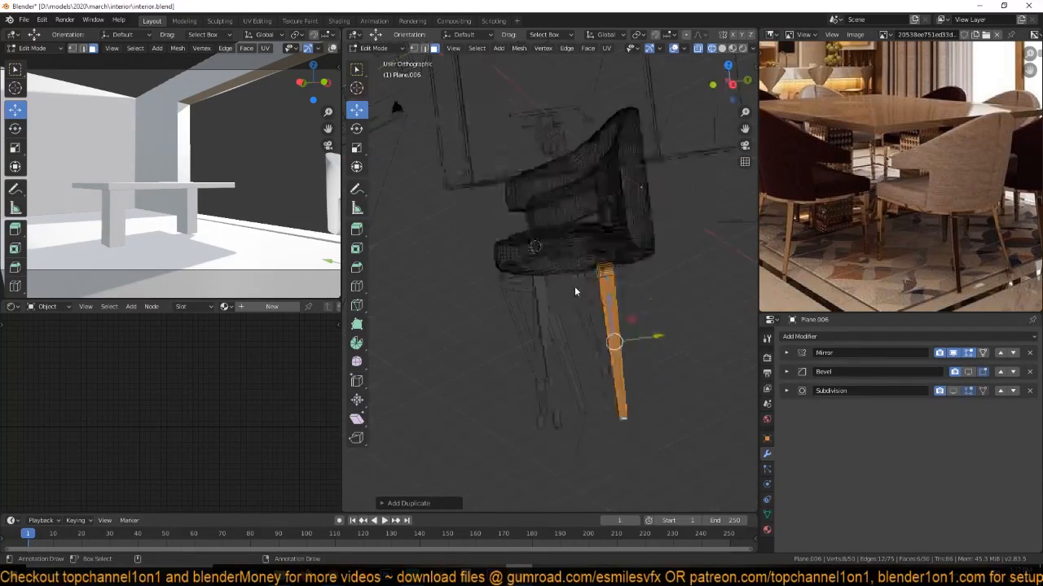
pyautogui.moveTo(562, 310); pyautogui.dragTo(591, 304)
pyautogui.hotkey('alt', 'a')
pyautogui.press('c')
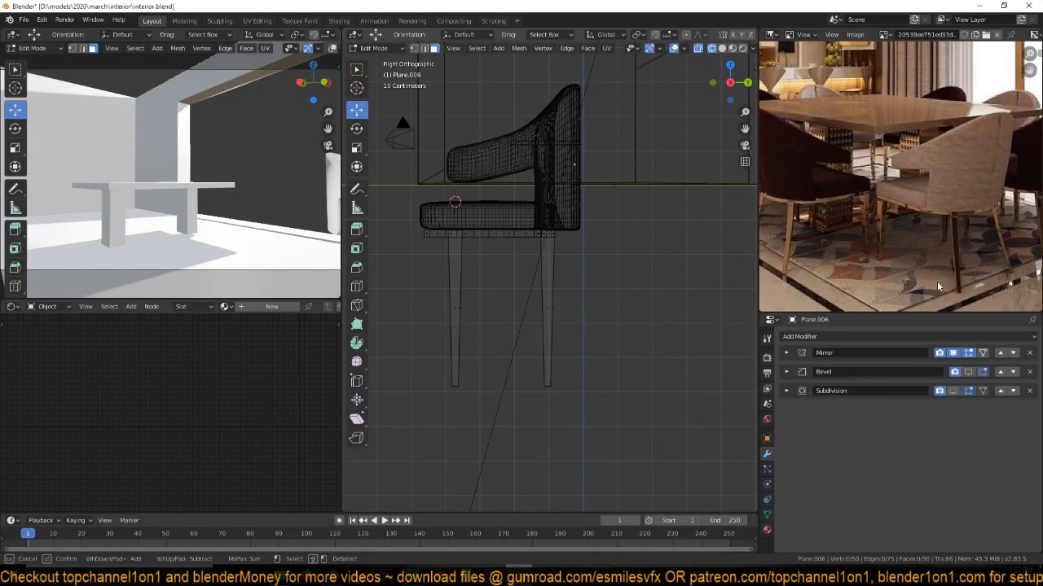
pyautogui.click(545, 384)
pyautogui.press('g')
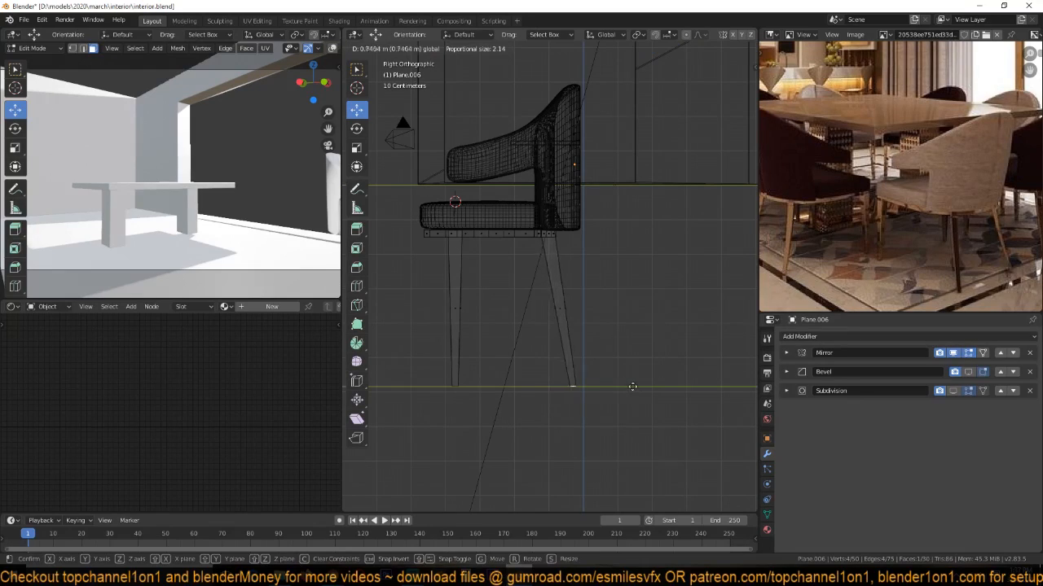
pyautogui.click(644, 384)
# Shift the front leg's bottom end outward and return to object mode in solid shading.
pyautogui.hotkey('alt', 'a')
pyautogui.press('c')
pyautogui.click(451, 392)
pyautogui.rightClick(453, 391)
pyautogui.moveTo(453, 391); pyautogui.dragTo(585, 437, button='middle')
pyautogui.moveTo(585, 437); pyautogui.dragTo(622, 440)
pyautogui.press('Tab')
pyautogui.press('z')
pyautogui.click(618, 312)
# Turn on viewport display of the legs' Bevel and Subdivision modifiers and apply the object's transform.
pyautogui.scroll(-4, 617, 322)
pyautogui.scroll(6, 532, 312)
pyautogui.moveTo(616, 322); pyautogui.dragTo(627, 279, button='middle')
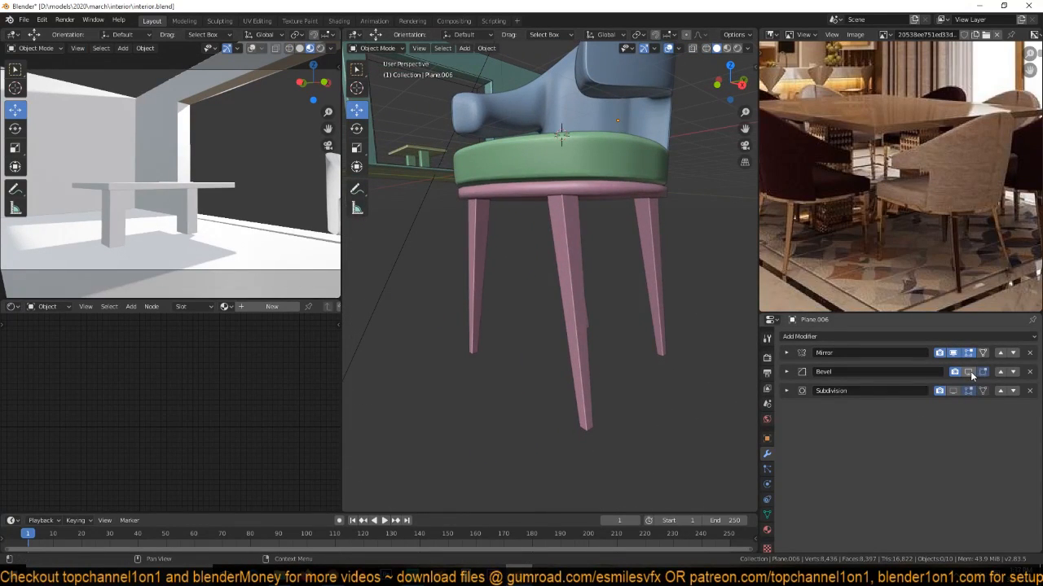
pyautogui.click(970, 372)
pyautogui.moveTo(737, 284); pyautogui.dragTo(570, 279, button='middle')
pyautogui.click(967, 392)
pyautogui.click(515, 281)
pyautogui.hotkey('ctrl', 'a')
pyautogui.click(515, 281)
# Add loop cuts to the rear leg, one close to its upper end and one close to its foot.
pyautogui.hotkey('alt', 'a')
pyautogui.press('Tab')
pyautogui.press('Tab')
pyautogui.press('Tab')
pyautogui.hotkey('ctrl', 'r')
pyautogui.click(624, 261)
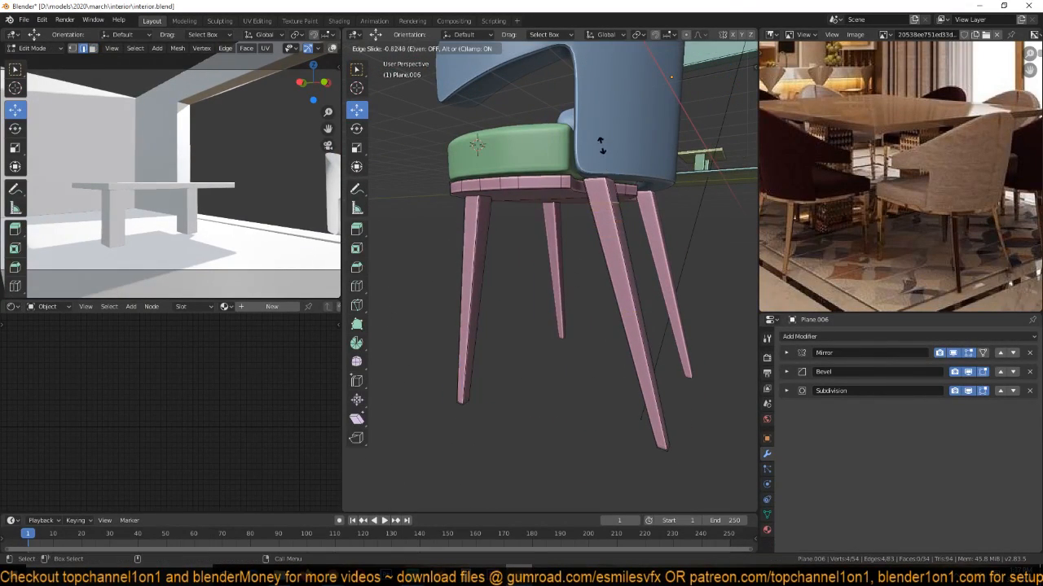
pyautogui.click(600, 146)
pyautogui.hotkey('ctrl', 'r')
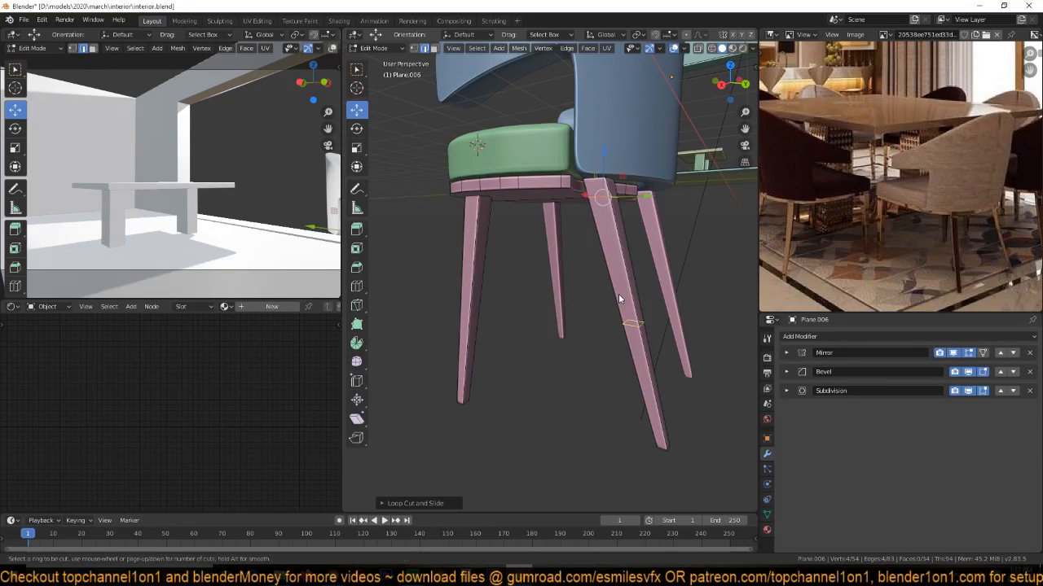
pyautogui.click(633, 324)
pyautogui.click(659, 409)
# Add loop cuts near the top and foot of the front leg and save the file.
pyautogui.hotkey('ctrl', 'r')
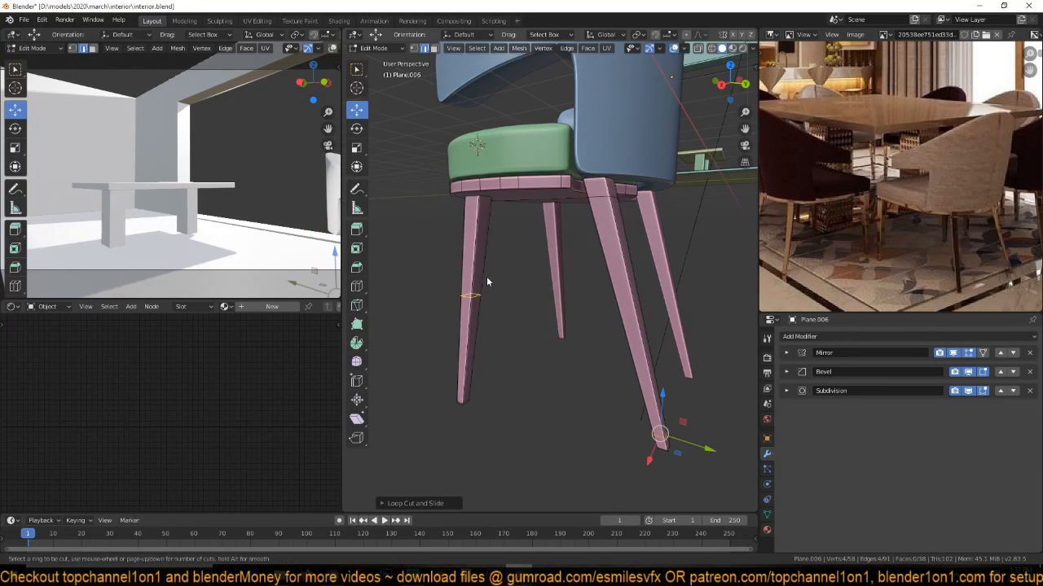
pyautogui.click(470, 295)
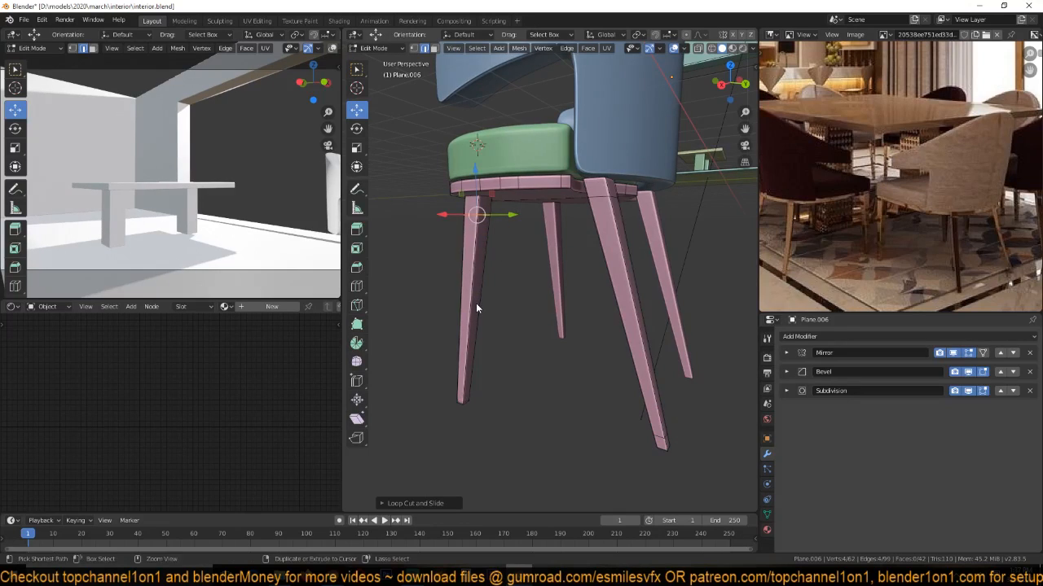
pyautogui.click(480, 366)
pyautogui.press('Tab')
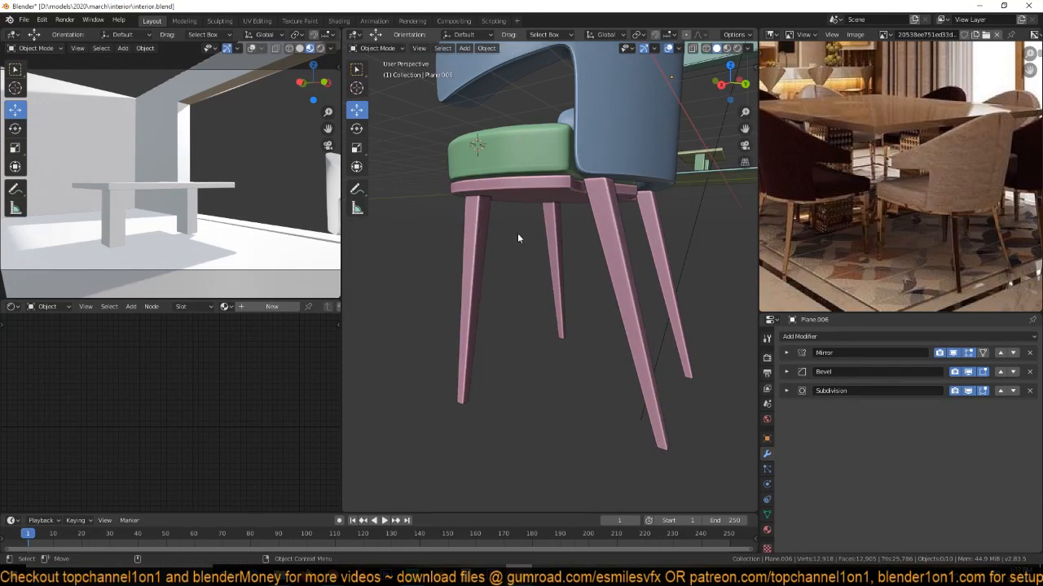
pyautogui.moveTo(517, 238); pyautogui.dragTo(639, 243, button='middle')
pyautogui.scroll(-5, 639, 244)
pyautogui.hotkey('ctrl', 's')
# Add a loop cut around the seat cushion's side, slid down close to its lower edge.
pyautogui.moveTo(658, 283); pyautogui.dragTo(597, 235, button='middle')
pyautogui.scroll(3, 515, 268)
pyautogui.scroll(4, 606, 254)
pyautogui.click(584, 216)
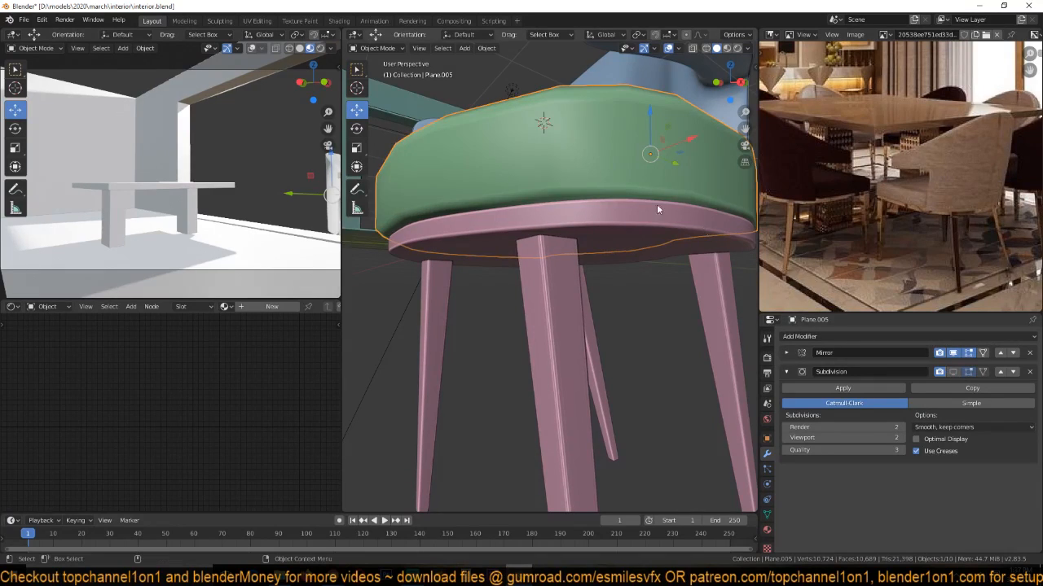
pyautogui.press('Tab')
pyautogui.hotkey('ctrl', 'r')
pyautogui.click(620, 164)
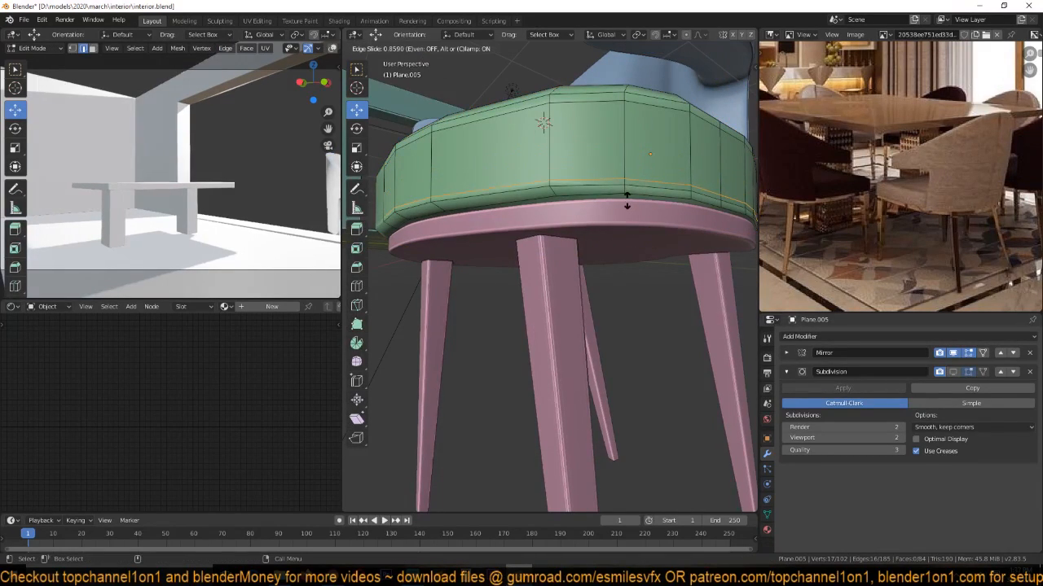
pyautogui.click(627, 201)
# Add a second loop cut around the cushion's lower rim, just below the first one.
pyautogui.scroll(5, 646, 192)
pyautogui.scroll(-3, 645, 179)
pyautogui.keyDown('shift'); pyautogui.moveTo(646, 177); pyautogui.dragTo(690, 266, button='middle'); pyautogui.keyUp('shift')
pyautogui.hotkey('ctrl', 'r')
pyautogui.click(662, 181)
pyautogui.click(671, 203)
pyautogui.scroll(-4, 671, 203)
pyautogui.scroll(2, 690, 265)
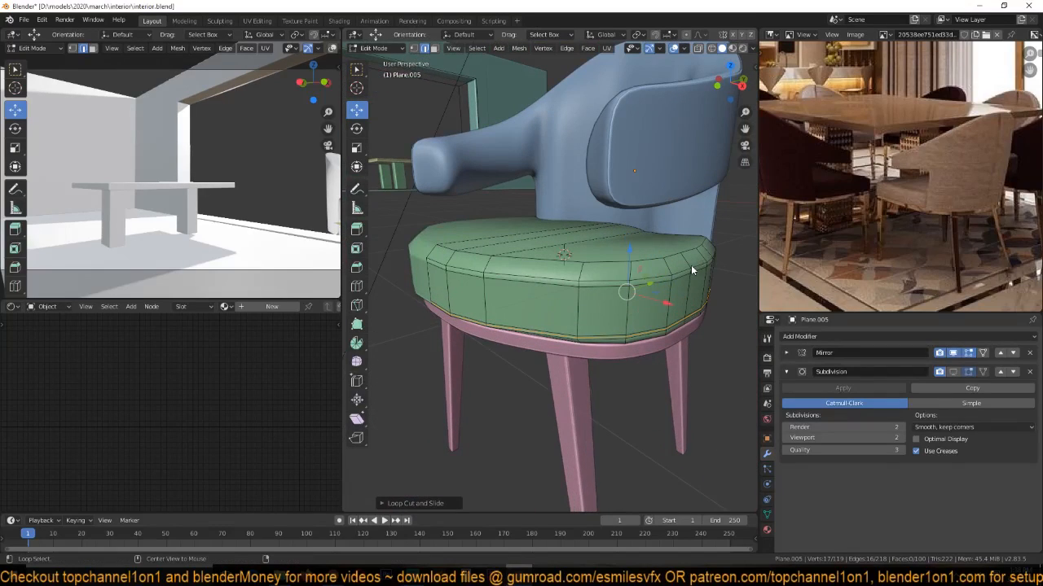
# Return to object mode and turn on viewport display of the seat cushion's Subdivision modifier.
pyautogui.press('Tab')
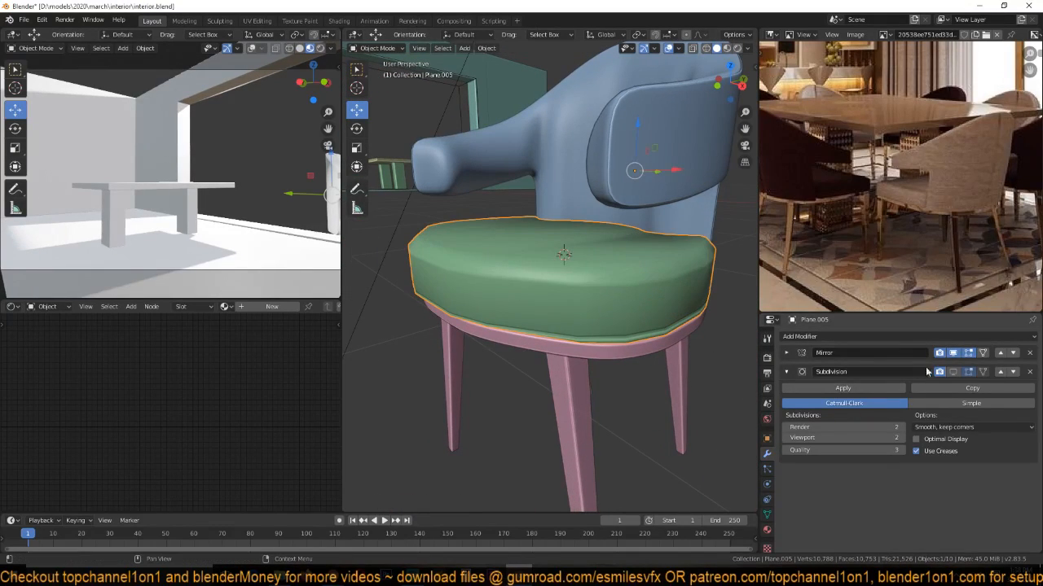
pyautogui.click(952, 373)
pyautogui.moveTo(698, 356); pyautogui.dragTo(631, 298, button='middle')
pyautogui.hotkey('alt', 'a')
# Connect two vertices across the seat cushion's top surface and add a centred loop cut across it.
pyautogui.moveTo(635, 207); pyautogui.dragTo(663, 328, button='middle')
pyautogui.scroll(2, 641, 278)
pyautogui.press('Tab')
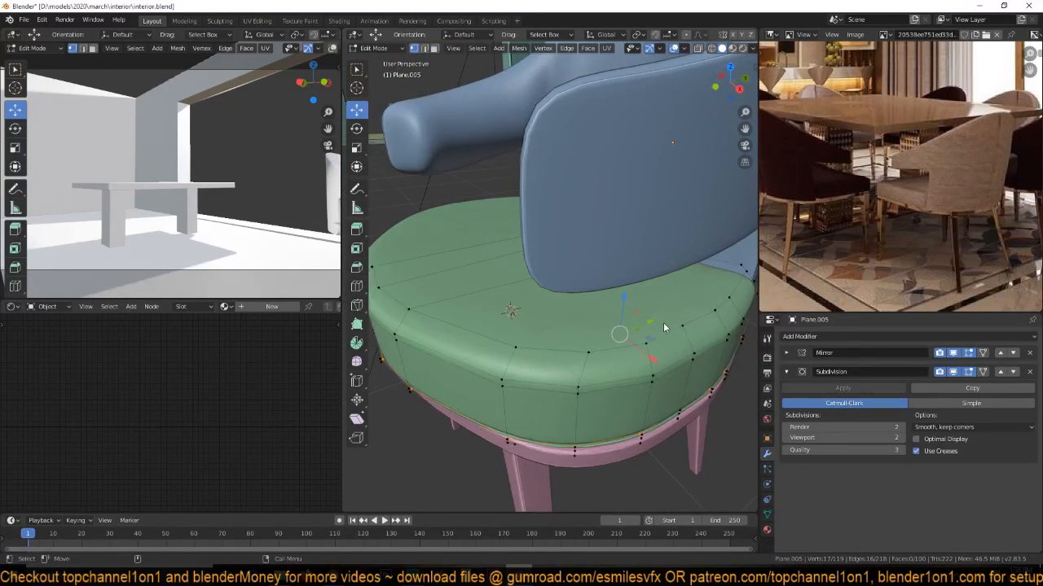
pyautogui.moveTo(501, 267); pyautogui.dragTo(507, 196, button='middle')
pyautogui.click(539, 244)
pyautogui.keyDown('shift'); pyautogui.click(648, 237); pyautogui.keyUp('shift')
pyautogui.hotkey('ctrl', 'z')
pyautogui.keyDown('shift'); pyautogui.click(665, 233); pyautogui.keyUp('shift')
pyautogui.press('j')
pyautogui.hotkey('ctrl', 'r')
pyautogui.click(451, 222)
pyautogui.rightClick(452, 222)
# Connect another pair of vertices on the cushion's top surface, undoing the accidental hiding of the selection.
pyautogui.click(527, 235)
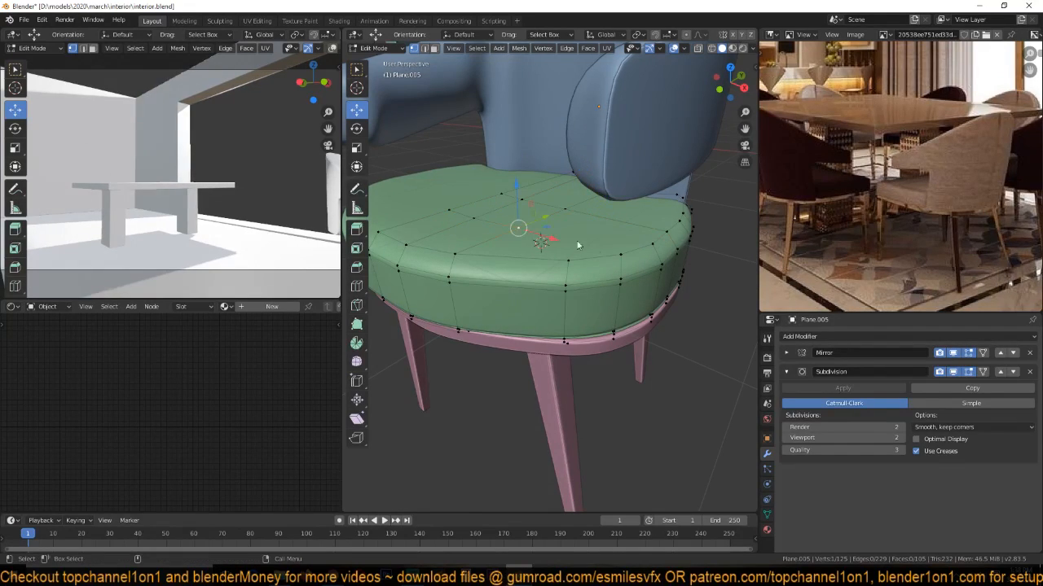
pyautogui.press('j')
pyautogui.rightClick(602, 251)
pyautogui.click(602, 251)
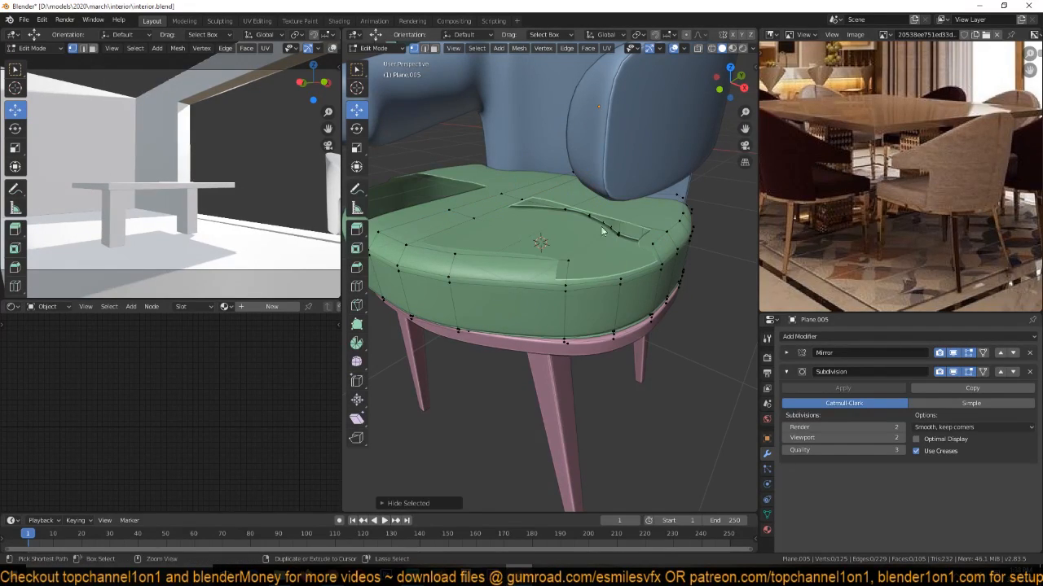
pyautogui.hotkey('ctrl', 'z')
pyautogui.hotkey('ctrl', 'z')
# Raise the central faces of the cushion's top slightly along Z and save the file.
pyautogui.moveTo(540, 242)
pyautogui.mouseDown(button='middle')
pyautogui.moveTo(554, 252)
pyautogui.moveTo(535, 222)
pyautogui.mouseUp(button='middle')
pyautogui.press('3')
pyautogui.click(528, 249)
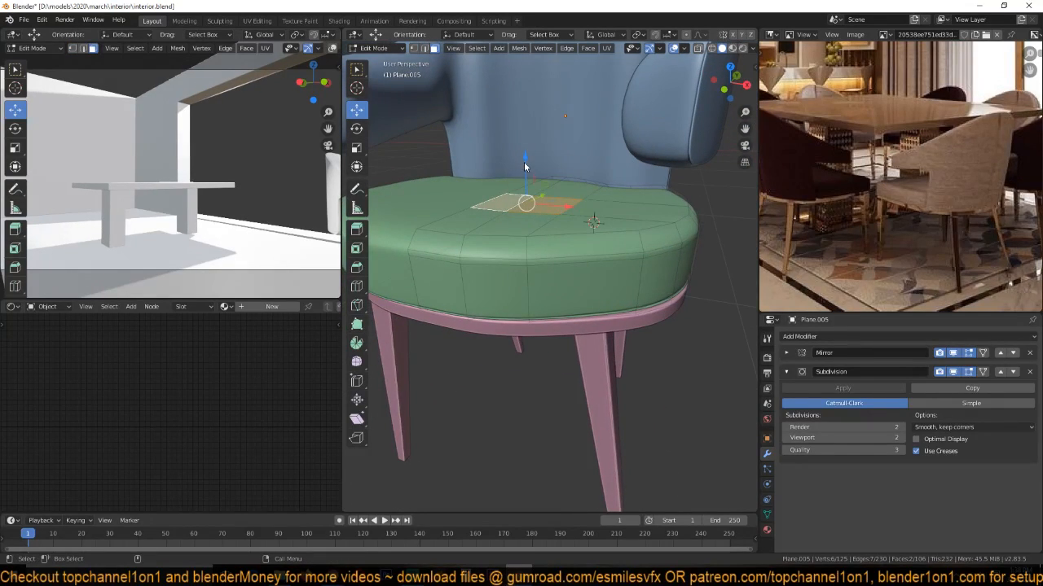
pyautogui.moveTo(526, 155); pyautogui.dragTo(529, 152)
pyautogui.moveTo(540, 171); pyautogui.dragTo(592, 179, button='middle')
pyautogui.scroll(2, 584, 225)
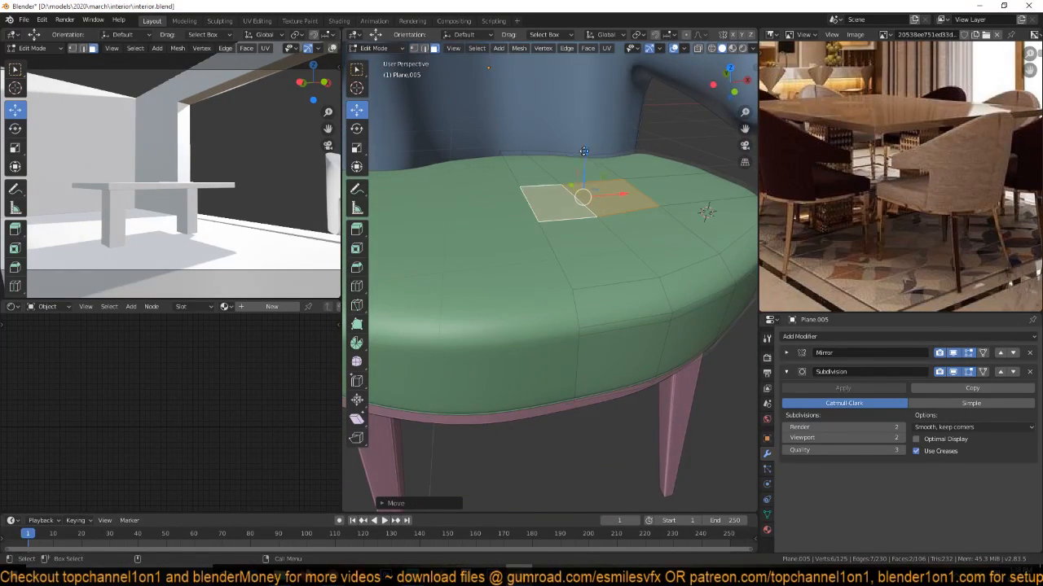
pyautogui.press('Tab')
pyautogui.scroll(-6, 598, 236)
pyautogui.moveTo(599, 236); pyautogui.dragTo(509, 202, button='middle')
pyautogui.scroll(-2, 562, 231)
pyautogui.hotkey('ctrl', 's')
# Parent the cushion and legs to the backrest with the Object option and test-move the chair without keeping the move.
pyautogui.click(545, 231)
pyautogui.click(555, 260)
pyautogui.moveTo(503, 245); pyautogui.dragTo(551, 290, button='middle')
pyautogui.scroll(2, 551, 290)
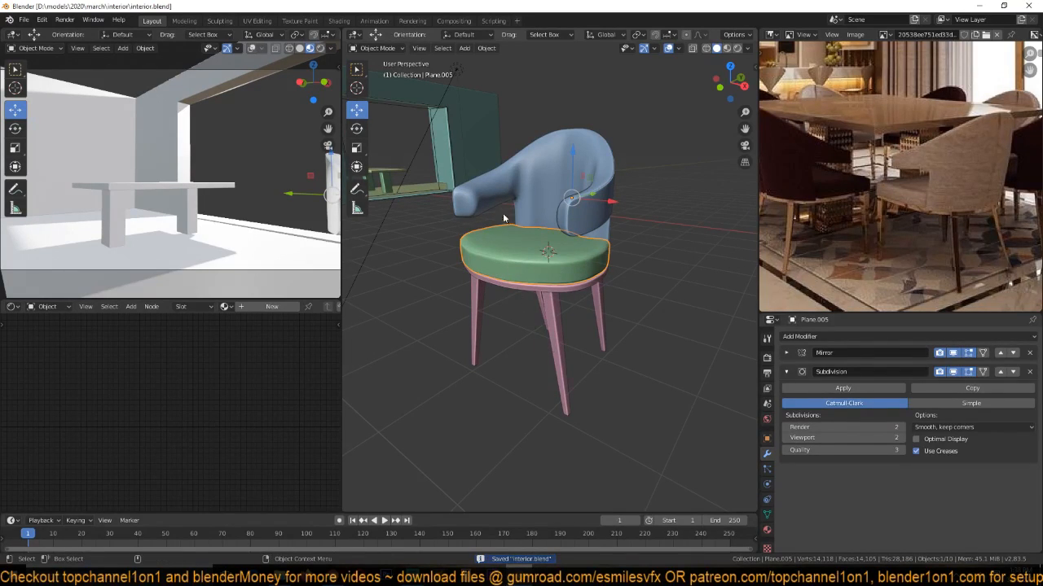
pyautogui.moveTo(502, 216); pyautogui.dragTo(481, 142, button='middle')
pyautogui.moveTo(478, 140); pyautogui.dragTo(568, 327)
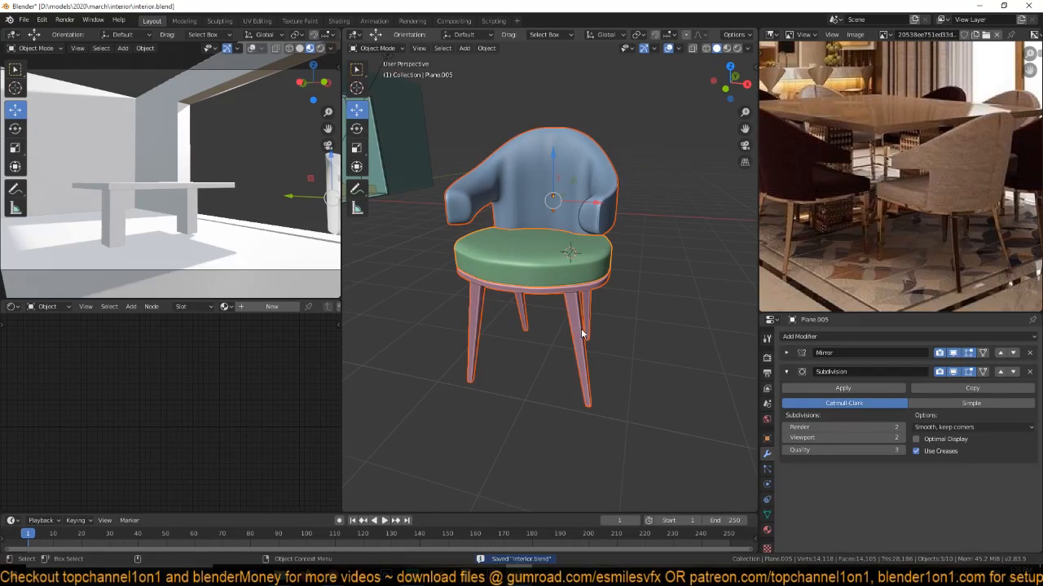
pyautogui.keyDown('shift'); pyautogui.click(561, 168); pyautogui.keyUp('shift')
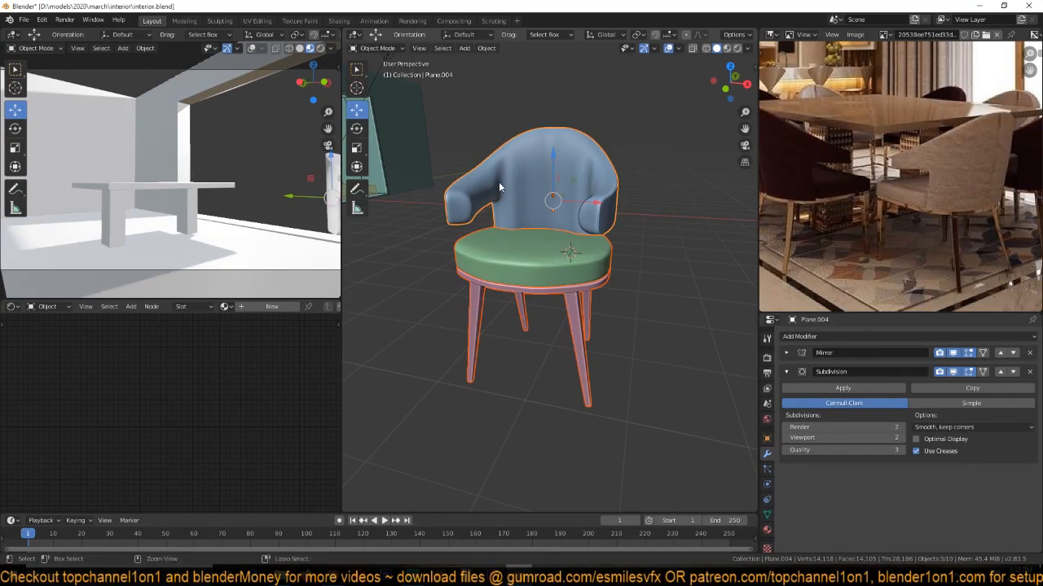
pyautogui.hotkey('ctrl', 'p')
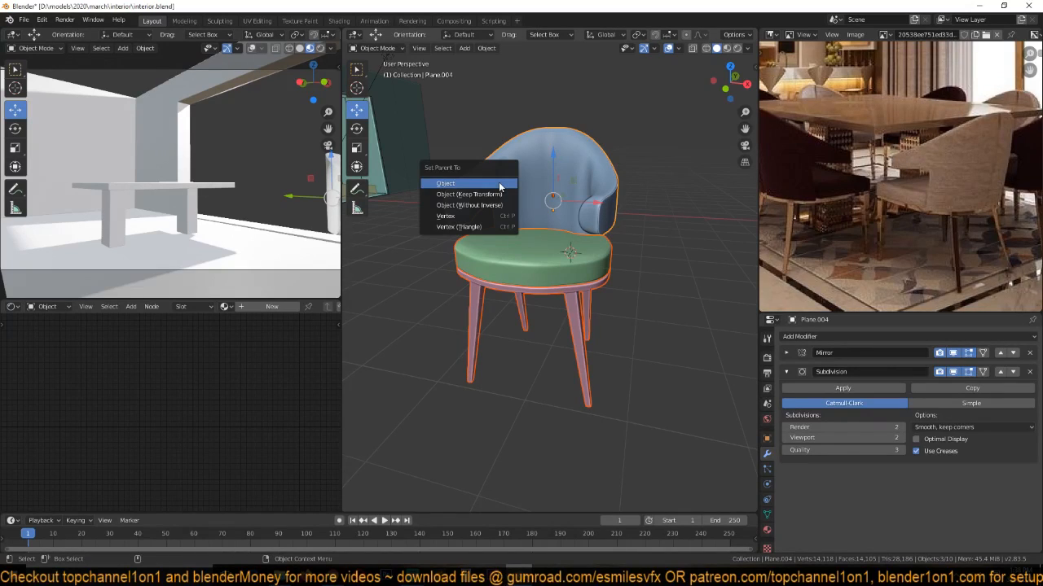
pyautogui.click(499, 186)
pyautogui.press('g')
pyautogui.rightClick(500, 242)
# Tilt the backrest's upper faces backward by about 10° in the side view using smooth proportional editing.
pyautogui.press('KP_3')
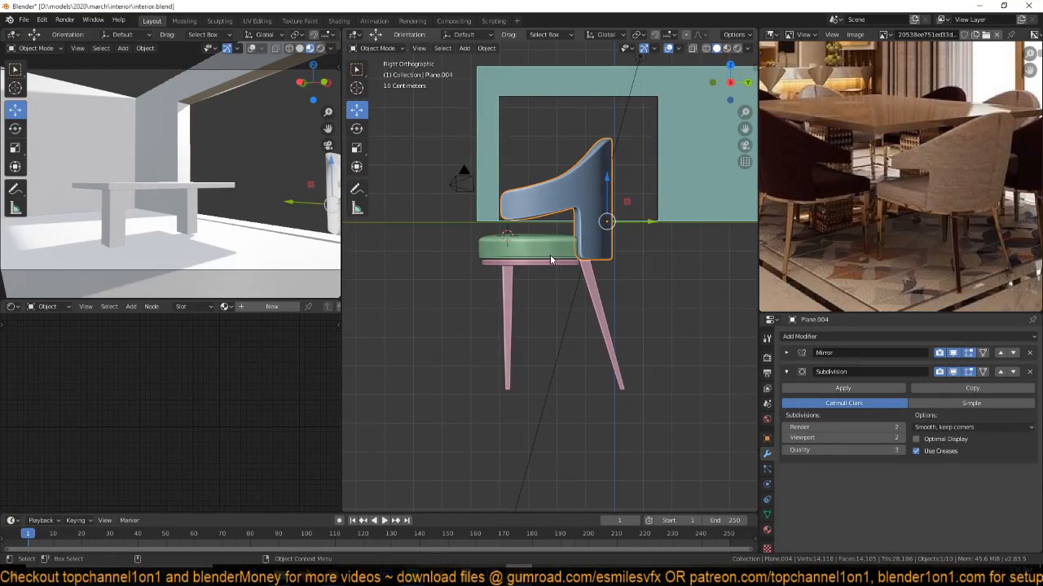
pyautogui.press('Tab')
pyautogui.press('z')
pyautogui.click(469, 147)
pyautogui.moveTo(446, 94); pyautogui.dragTo(675, 161)
pyautogui.press('c')
pyautogui.scroll(-2, 636, 167)
pyautogui.moveTo(619, 122); pyautogui.dragTo(595, 138)
pyautogui.rightClick(595, 138)
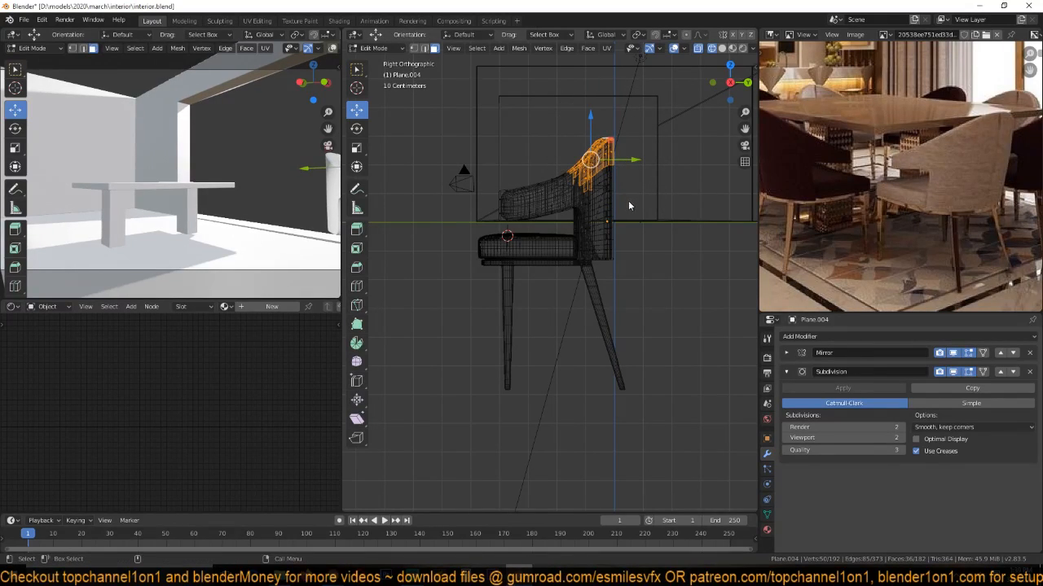
pyautogui.keyDown('shift'); pyautogui.rightClick(589, 258); pyautogui.keyUp('shift')
pyautogui.press('r')
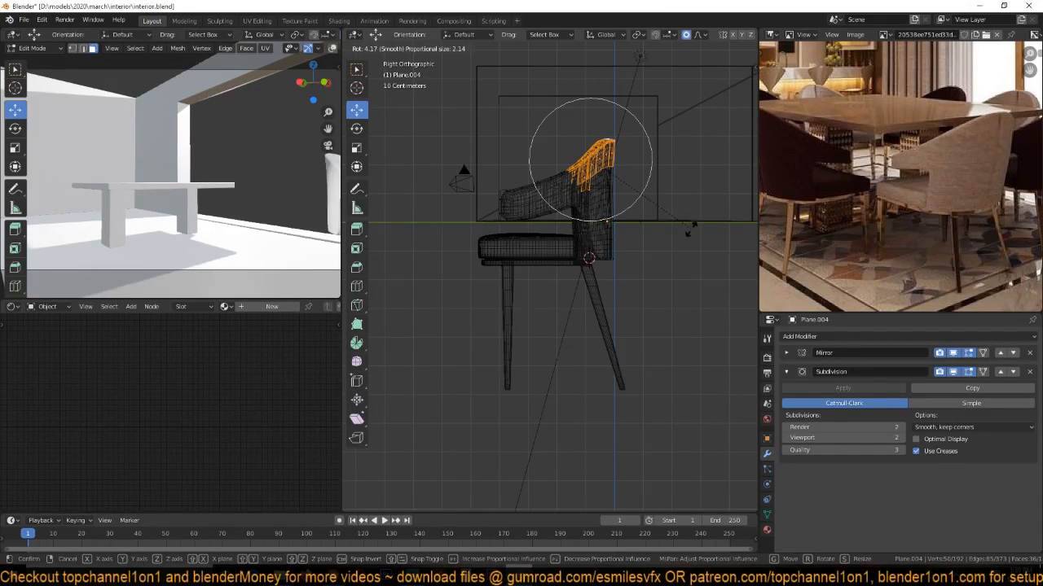
pyautogui.scroll(-7, 689, 243)
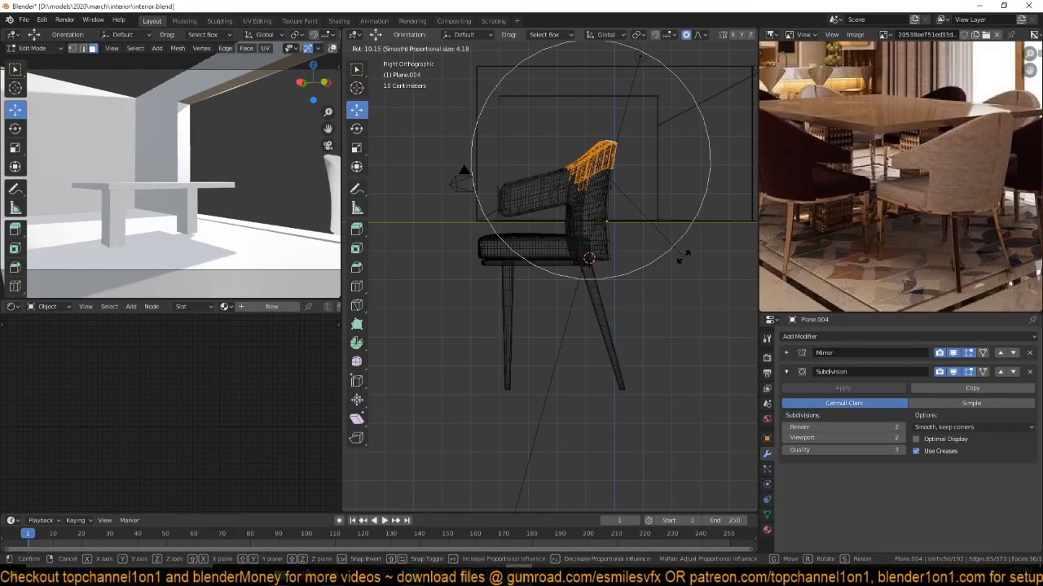
pyautogui.click(682, 262)
# Return to object mode with solid shading and save the file.
pyautogui.press('Tab')
pyautogui.hotkey('shift', 'z')
pyautogui.moveTo(628, 235)
pyautogui.mouseDown(button='middle')
pyautogui.moveTo(664, 257)
pyautogui.moveTo(344, 278)
pyautogui.moveTo(395, 286)
pyautogui.moveTo(455, 272)
pyautogui.mouseUp(button='middle')
pyautogui.hotkey('ctrl', 's')
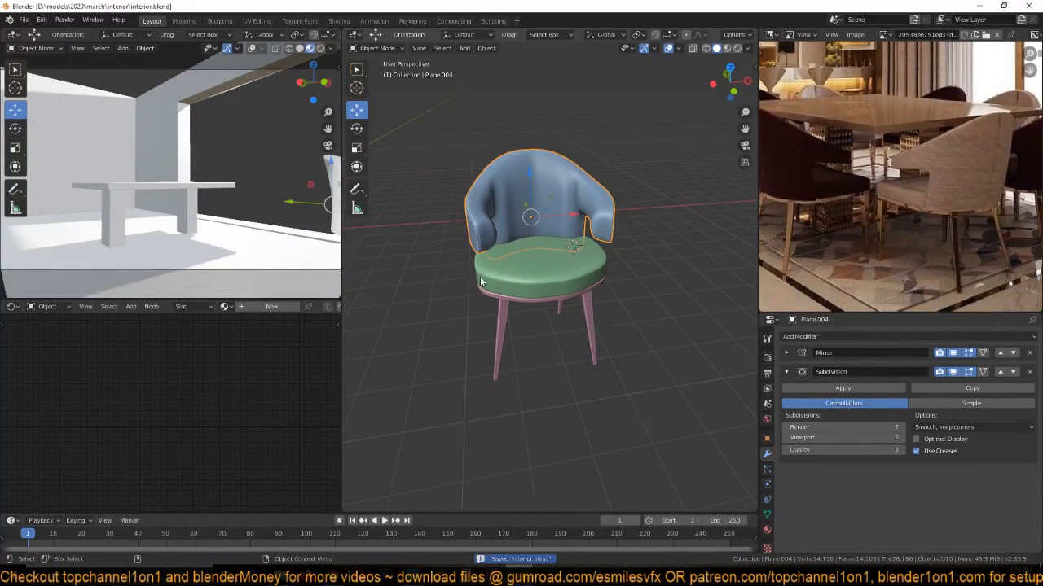
# Move the chair into the room beside the dining table in the top view and scale it down.
pyautogui.press('KP_7')
pyautogui.press('g')
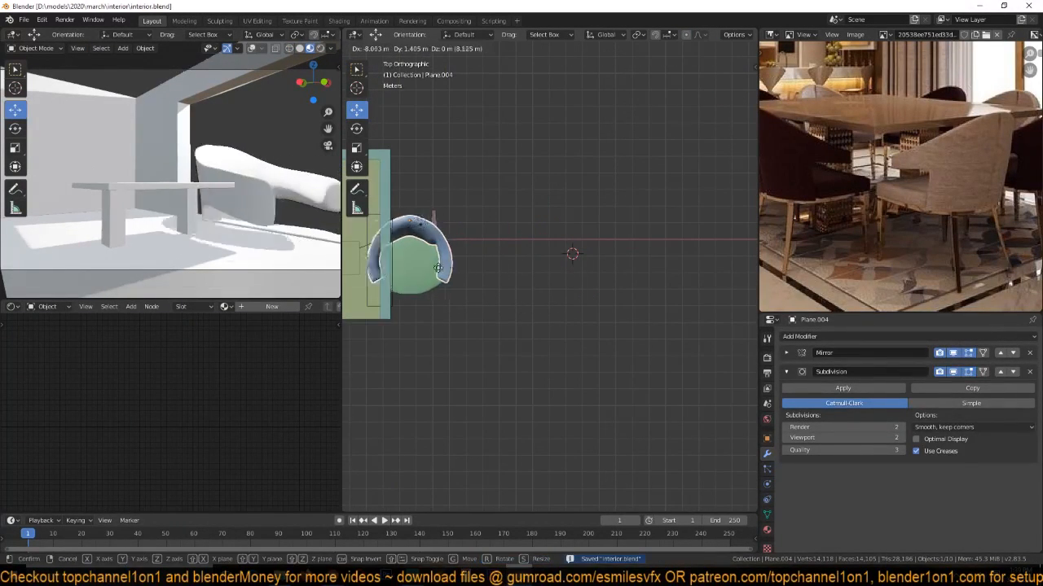
pyautogui.click(363, 265)
pyautogui.scroll(-4, 455, 301)
pyautogui.press('KP_Decimal')
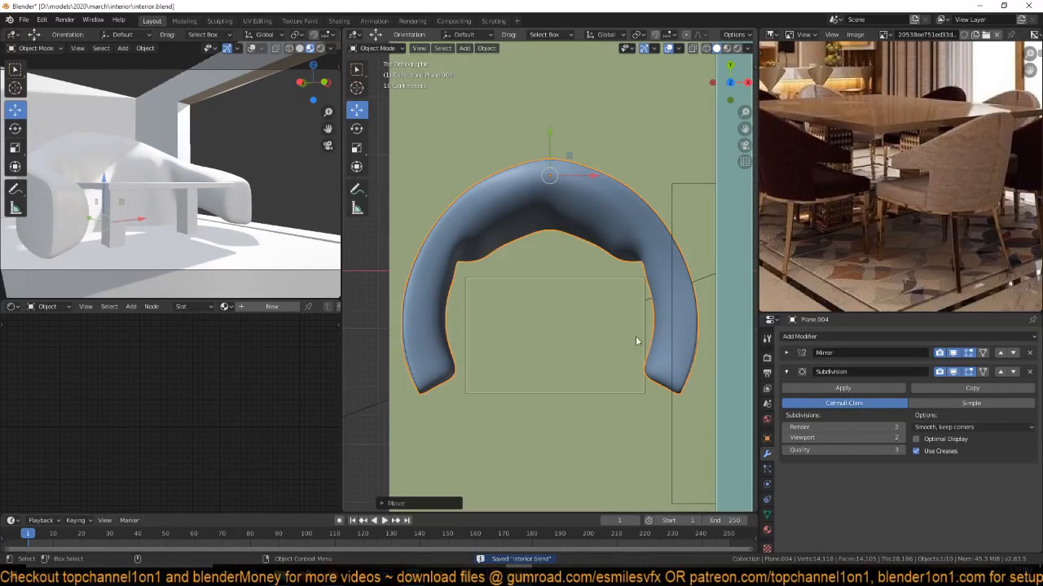
pyautogui.press('s')
pyautogui.click(557, 286)
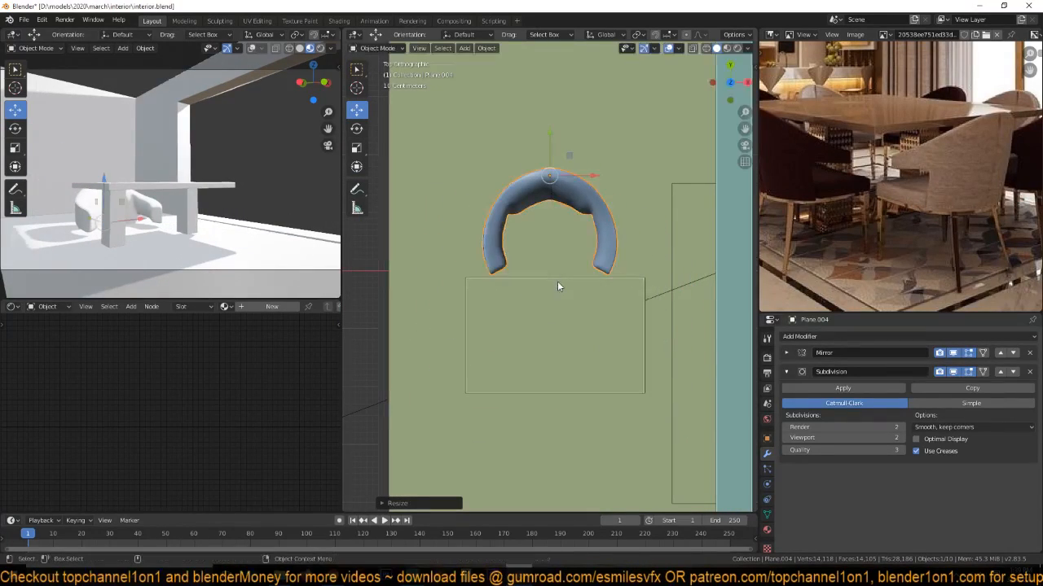
# In the front view, lift the chair above the table, scale it down and lower it along Z to the floor.
pyautogui.press('KP_1')
pyautogui.hotkey('shift', 'z')
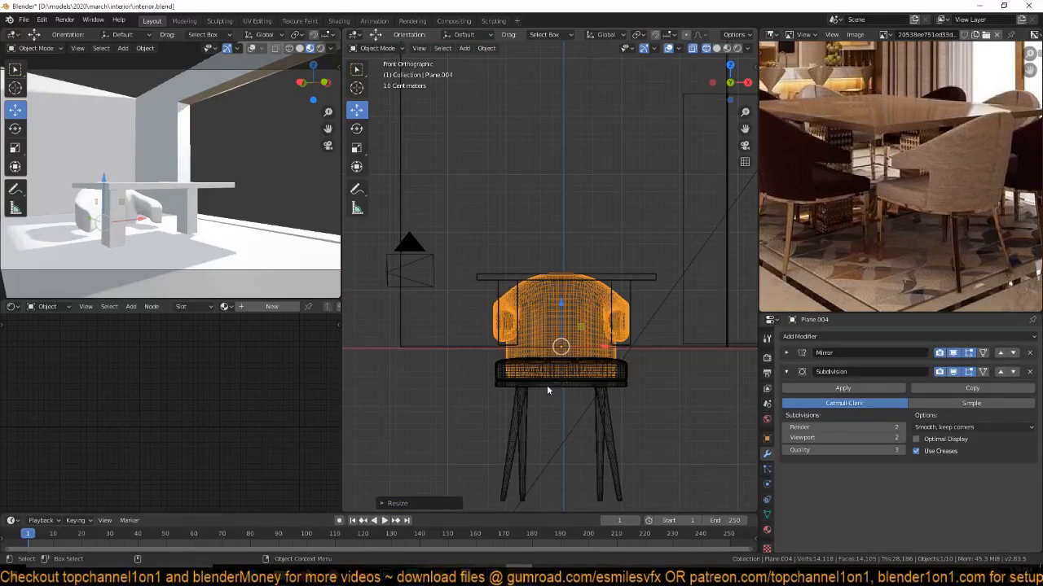
pyautogui.press('g')
pyautogui.click(556, 234)
pyautogui.press('s')
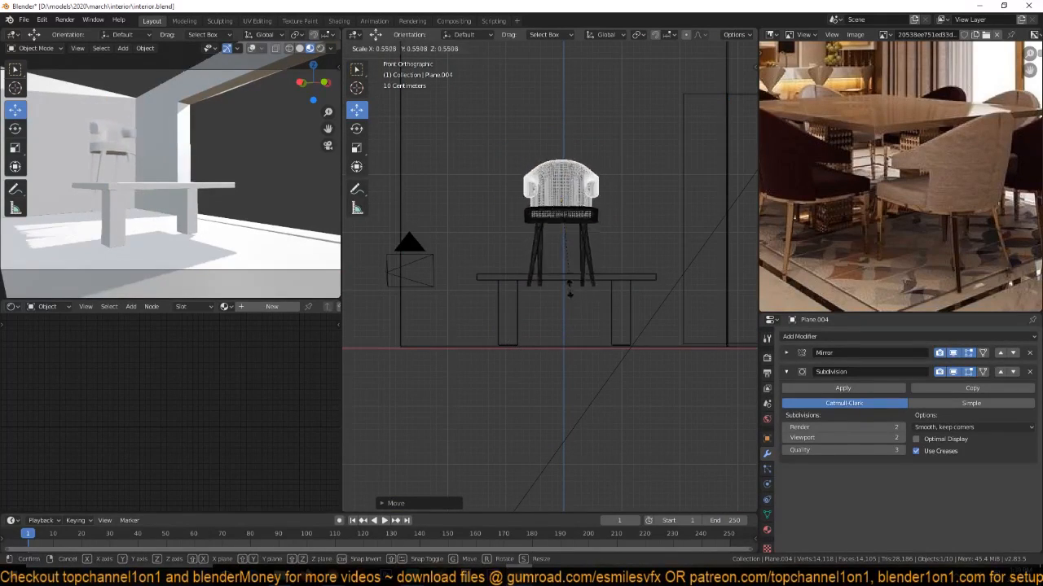
pyautogui.click(564, 259)
pyautogui.press('g')
pyautogui.press('z')
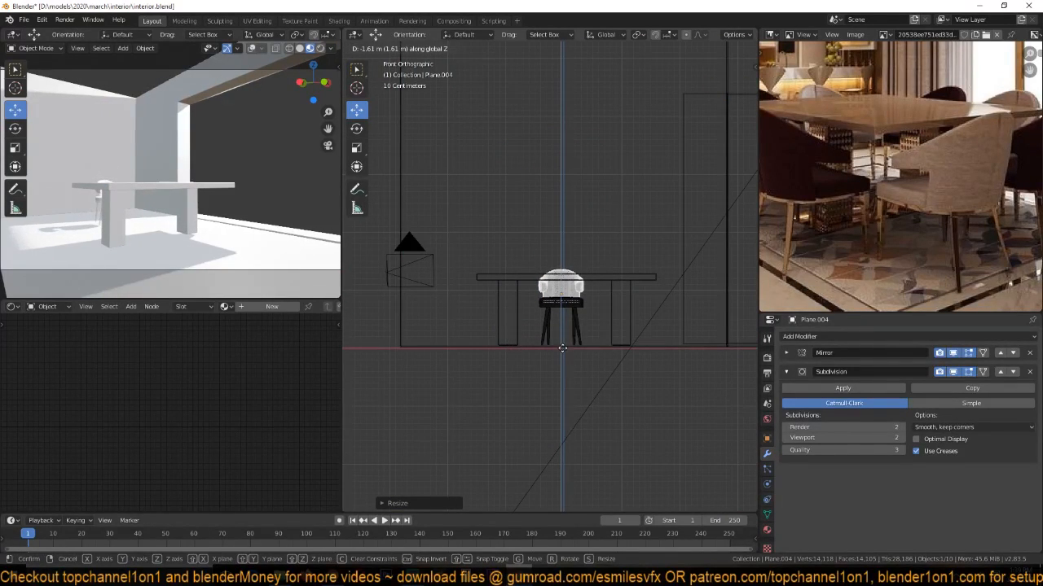
pyautogui.click(562, 349)
# In the top view, move the chair to the table's near corner by the camera and rotate it to face the table diagonally.
pyautogui.press('KP_7')
pyautogui.press('g')
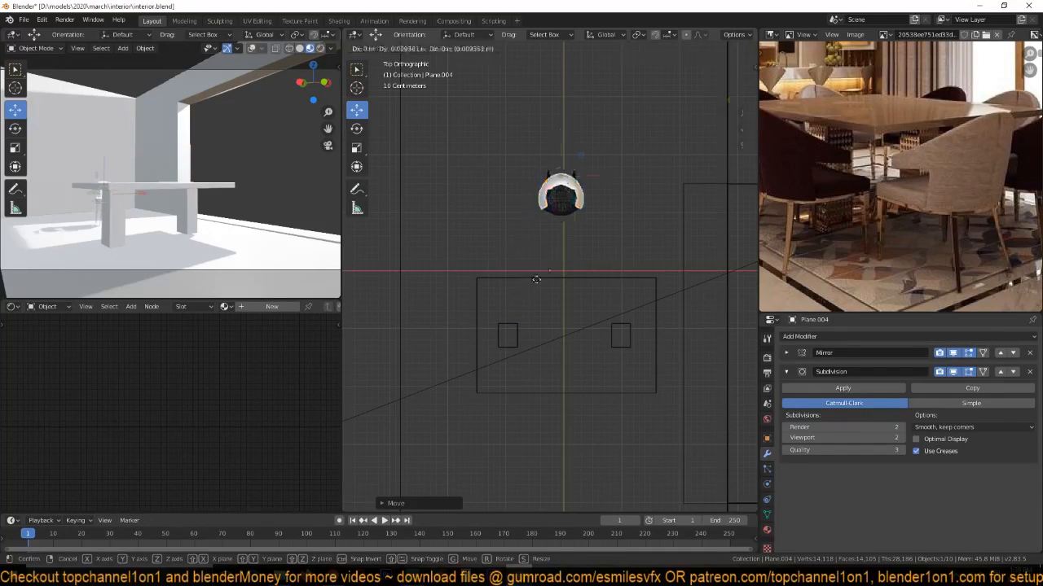
pyautogui.click(490, 414)
pyautogui.scroll(-4, 522, 392)
pyautogui.press('r')
pyautogui.click(519, 210)
pyautogui.press('g')
pyautogui.click(542, 274)
pyautogui.press('r')
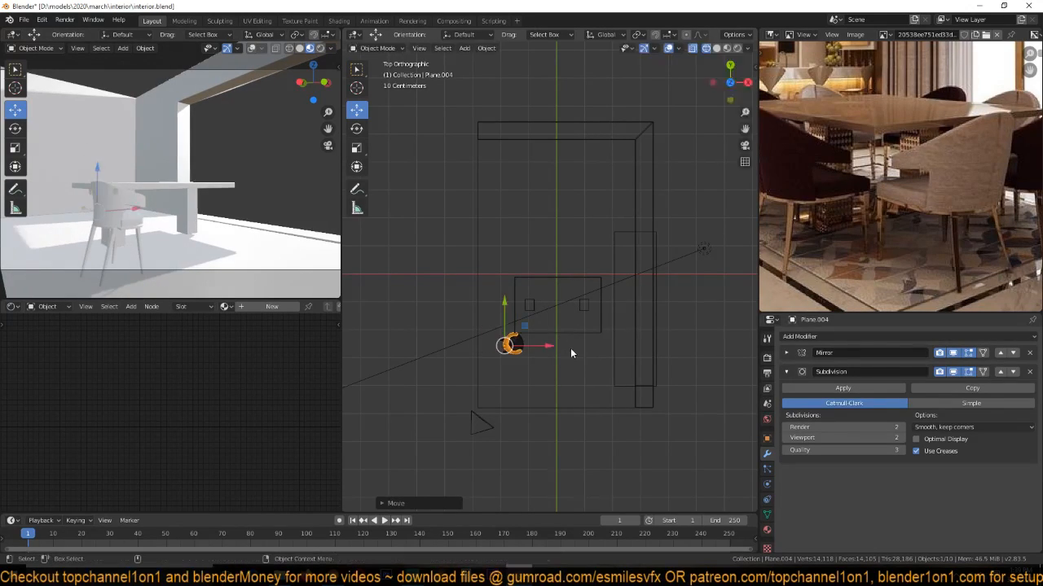
pyautogui.click(585, 304)
# Resize the chair to suit the table's height and stand its legs on the floor in the front view.
pyautogui.press('s')
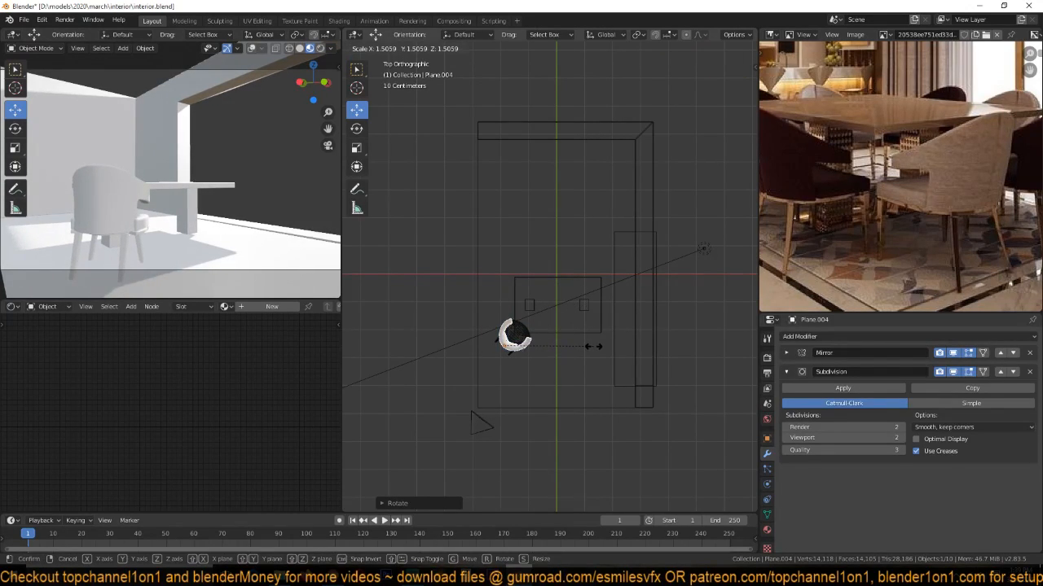
pyautogui.click(593, 346)
pyautogui.press('KP_1')
pyautogui.scroll(5, 565, 350)
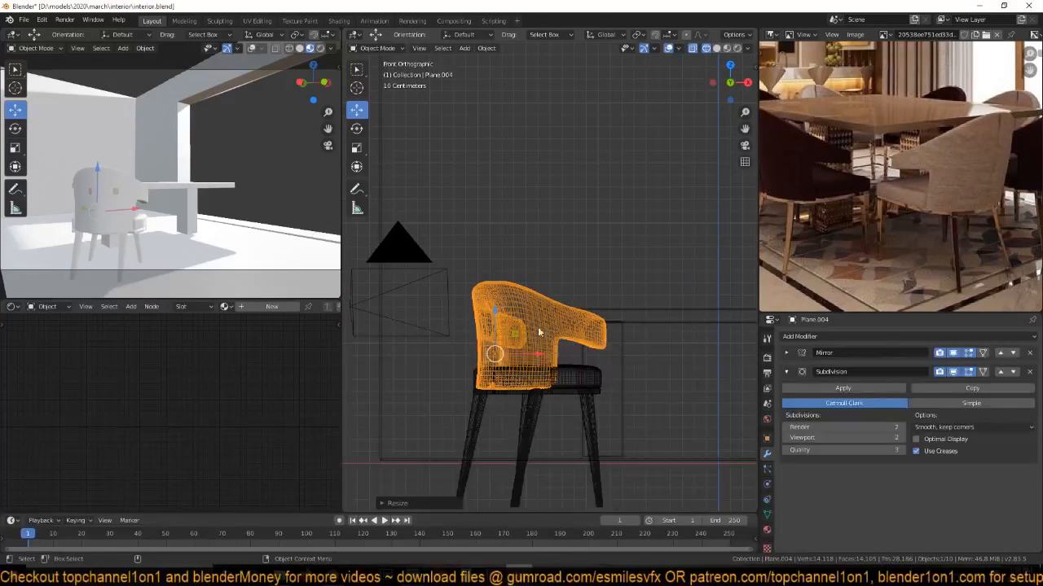
pyautogui.moveTo(494, 327)
pyautogui.mouseDown()
pyautogui.moveTo(494, 297)
pyautogui.moveTo(498, 322)
pyautogui.mouseUp()
pyautogui.press('s')
pyautogui.click(584, 240)
pyautogui.press('s')
pyautogui.click(537, 287)
pyautogui.press('z')
pyautogui.click(624, 337)
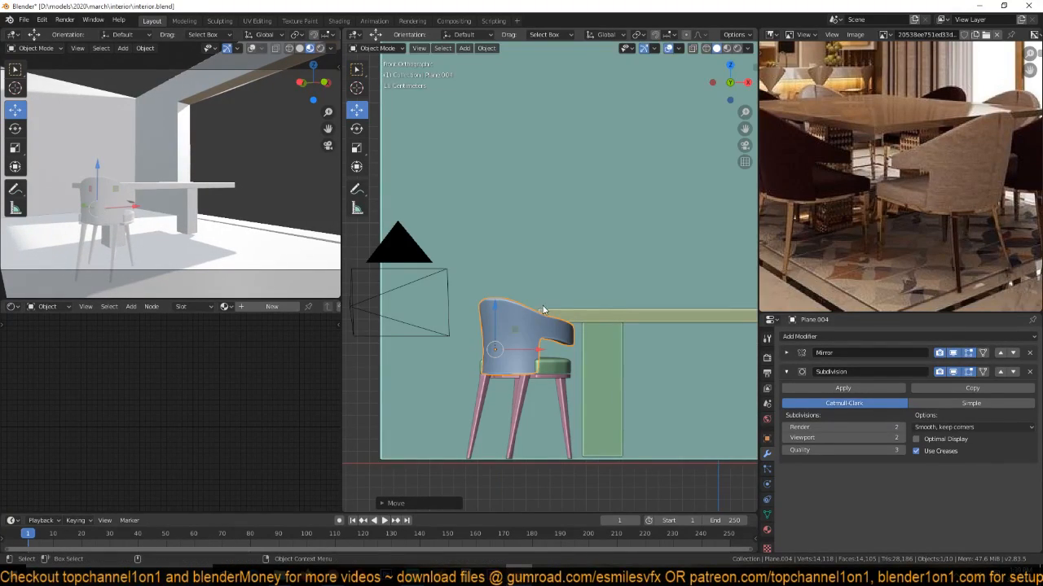
# Save the file and zoom the reference photo in on the tall window and its curtains.
pyautogui.hotkey('ctrl', 's')
pyautogui.scroll(-5, 863, 237)
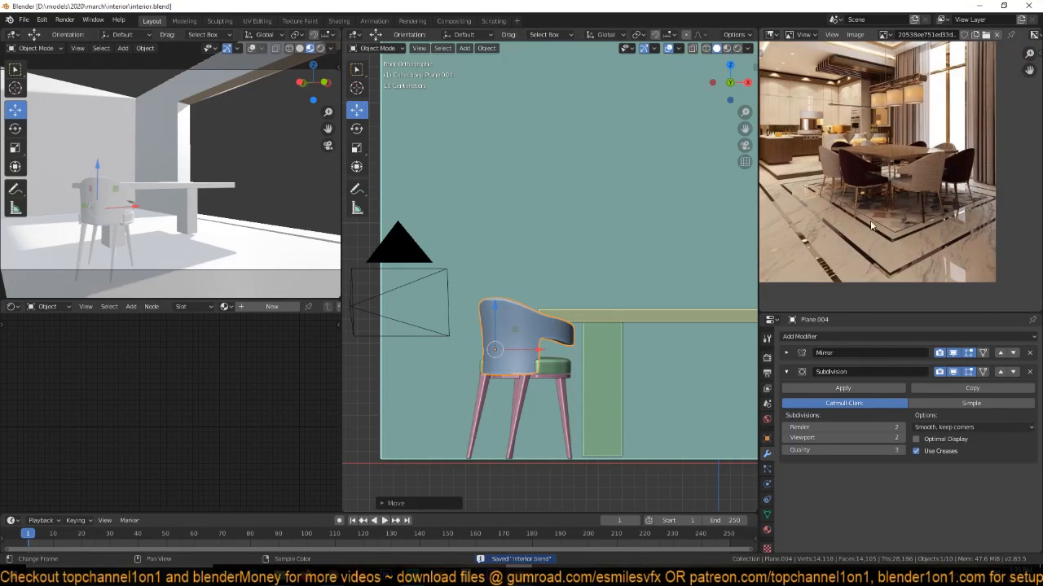
pyautogui.scroll(4, 887, 209)
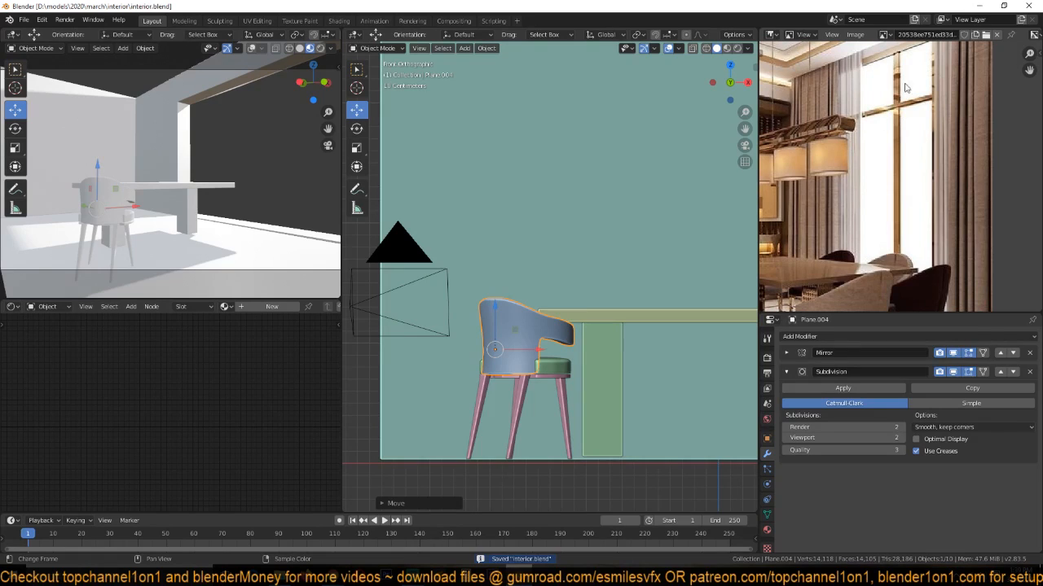
pyautogui.hotkey('ctrl', 's')
# Inspect the wall's window opening and add a plane in the front view.
pyautogui.click(633, 187)
pyautogui.scroll(-3, 581, 205)
pyautogui.keyDown('shift'); pyautogui.moveTo(566, 209); pyautogui.dragTo(681, 178, button='middle'); pyautogui.keyUp('shift')
pyautogui.scroll(-5, 493, 238)
pyautogui.press('KP_7')
pyautogui.scroll(-4, 546, 229)
pyautogui.scroll(4, 638, 192)
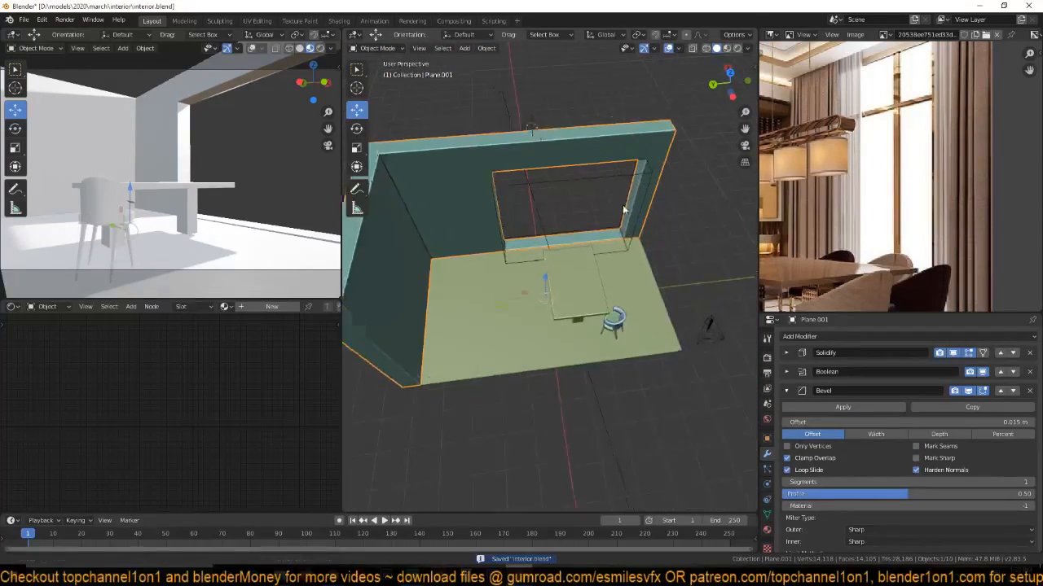
pyautogui.keyDown('shift'); pyautogui.moveTo(625, 197); pyautogui.dragTo(615, 265, button='middle'); pyautogui.keyUp('shift')
pyautogui.scroll(-2, 629, 233)
pyautogui.press('KP_1')
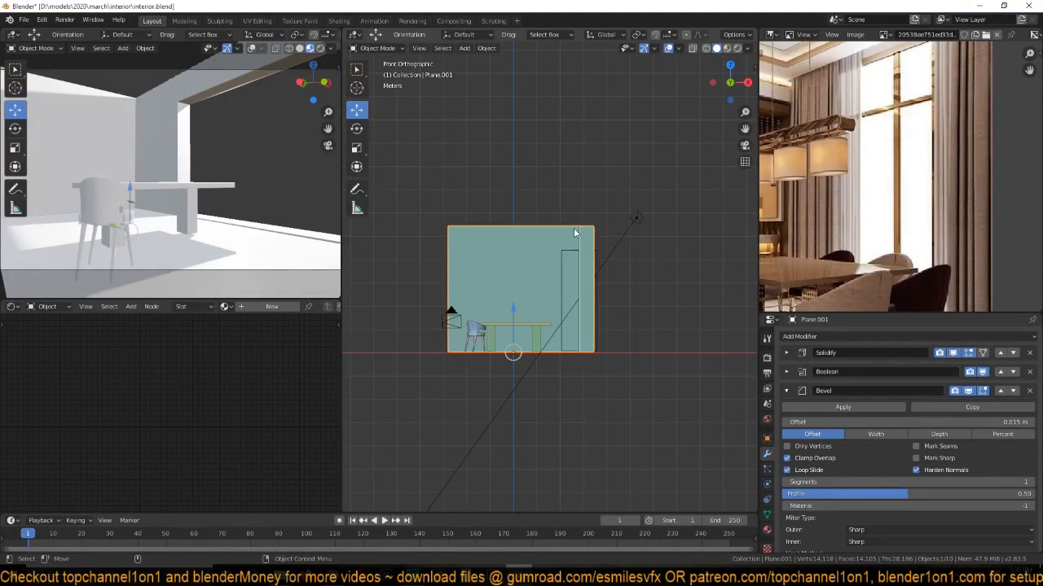
pyautogui.keyDown('shift'); pyautogui.moveTo(576, 226); pyautogui.dragTo(566, 227, button='middle'); pyautogui.keyUp('shift')
pyautogui.hotkey('shift', 'a')
pyautogui.moveTo(538, 161)
pyautogui.click(574, 160)
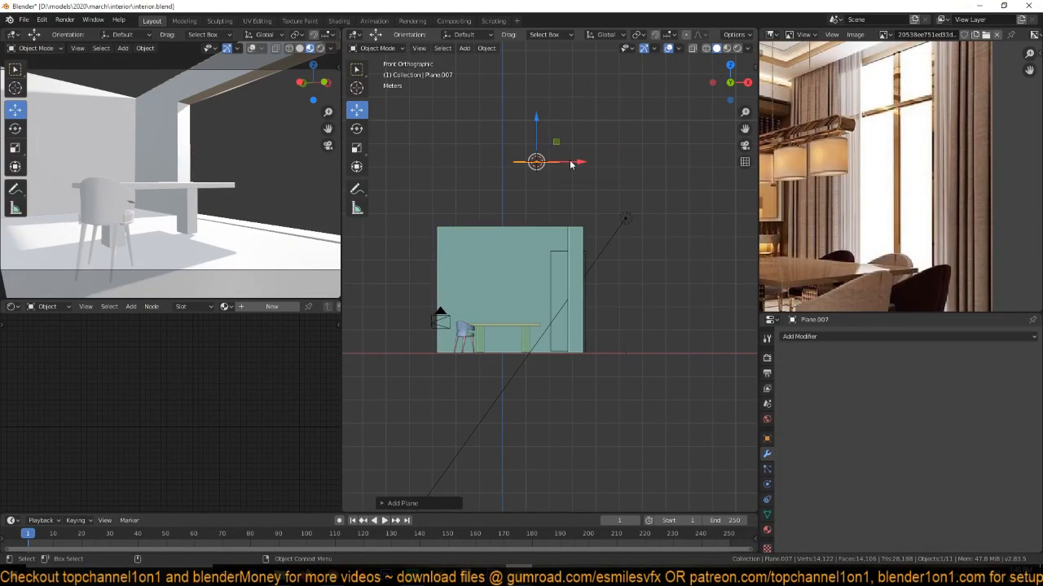
# Rotate the new plane 90° about the X axis so it stands upright.
pyautogui.press('r')
pyautogui.press('x')
pyautogui.press('9')
pyautogui.press('0')
pyautogui.press('Return')
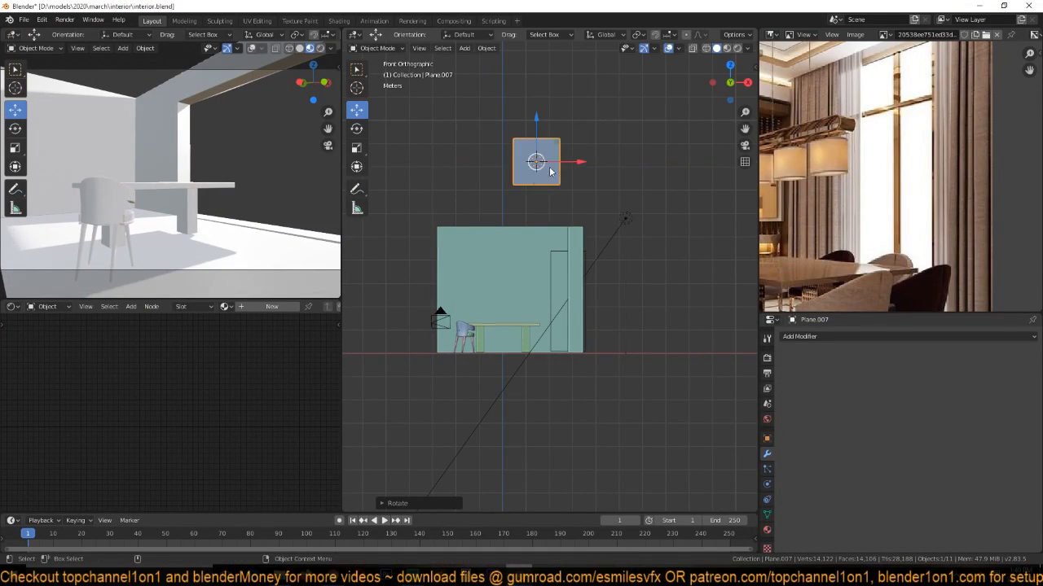
# Snap the plane to the centre of the window's cutter cube via the 3D cursor and rotate it 90° about Z.
pyautogui.moveTo(548, 176); pyautogui.dragTo(638, 266, button='middle')
pyautogui.click(603, 251)
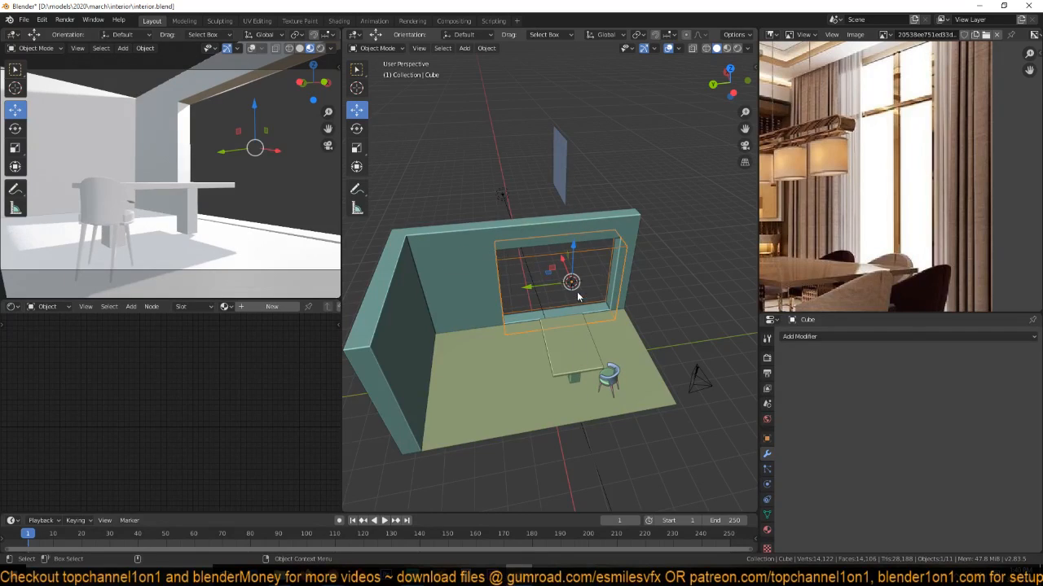
pyautogui.click(558, 141)
pyautogui.hotkey('shift', 's')
pyautogui.click(575, 72)
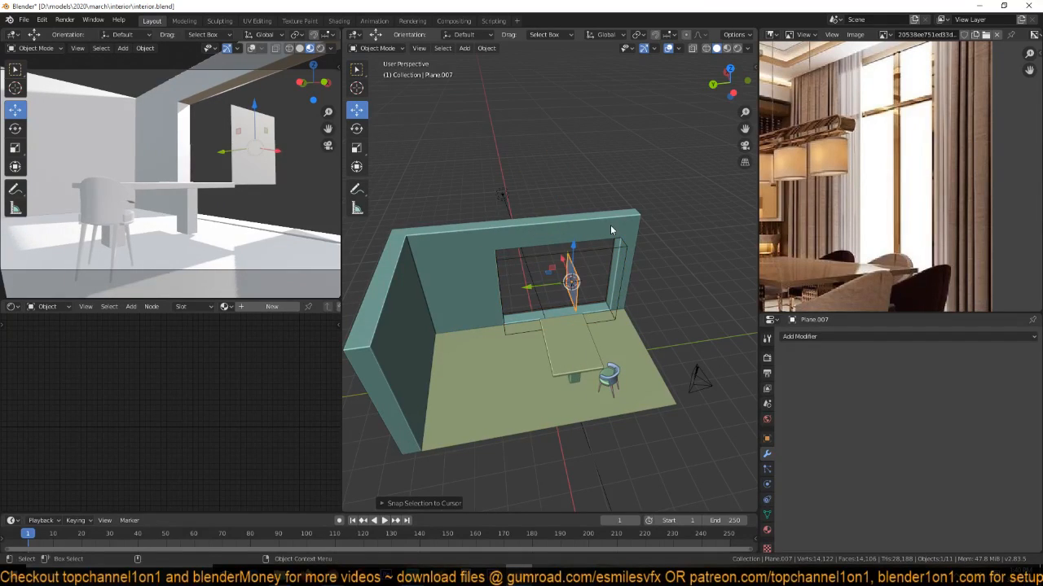
pyautogui.write('rz90')
pyautogui.press('Return')
# In the left wireframe view, centre the plane in the window opening and scale it up to the opening's height.
pyautogui.press('KP_1')
pyautogui.press('ctrl+KP_1')
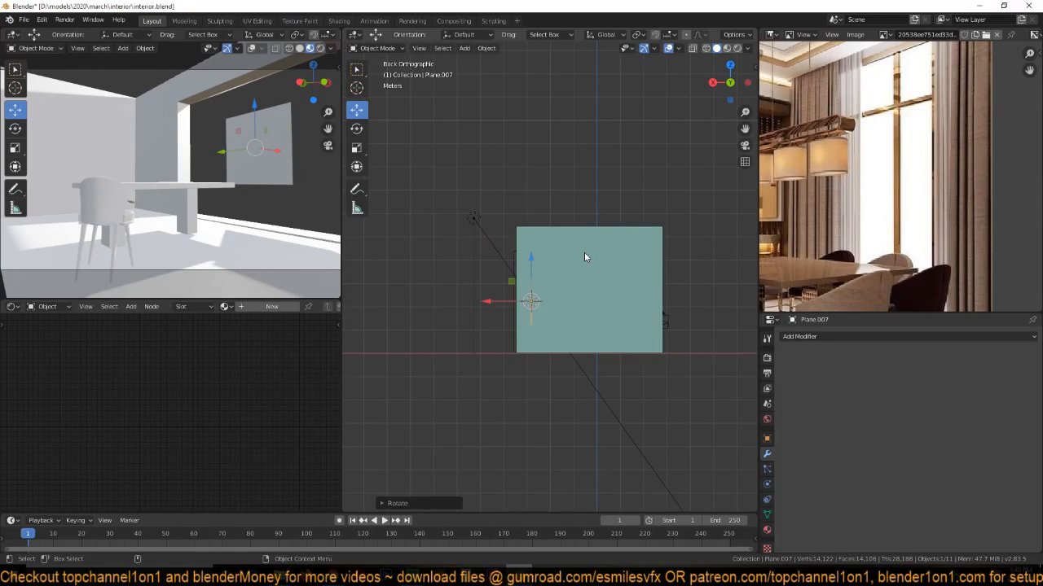
pyautogui.rightClick(584, 255)
pyautogui.click(584, 253)
pyautogui.press('ctrl+KP_3')
pyautogui.scroll(3, 516, 286)
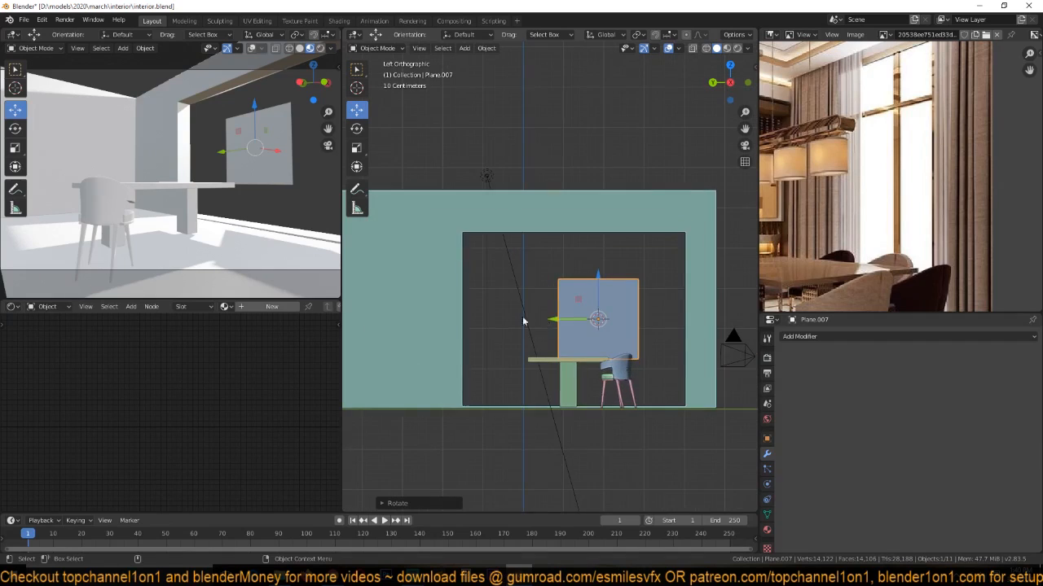
pyautogui.keyDown('shift'); pyautogui.moveTo(528, 320); pyautogui.dragTo(491, 254, button='middle'); pyautogui.keyUp('shift')
pyautogui.press('z')
pyautogui.click(516, 263)
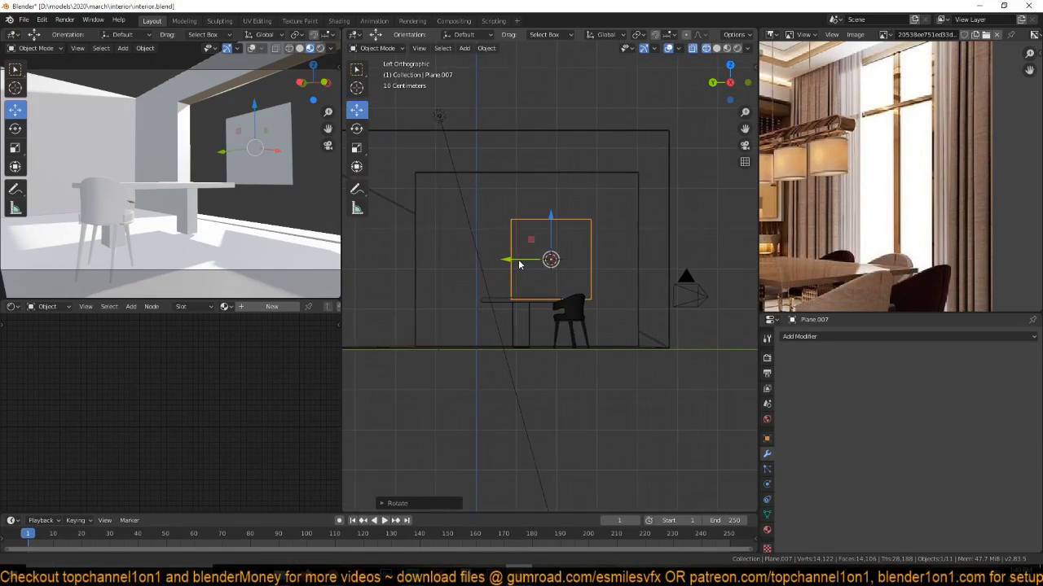
pyautogui.press('g')
pyautogui.click(499, 273)
pyautogui.press('s')
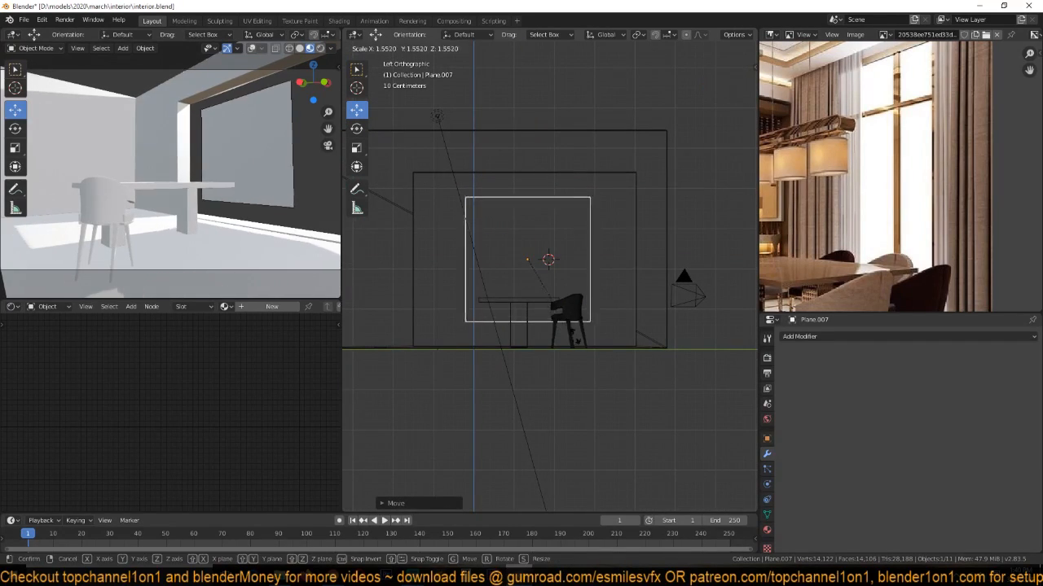
pyautogui.click(609, 341)
# Add a centred vertical loop cut to the plane in edit mode.
pyautogui.press('Tab')
pyautogui.hotkey('alt', 'a')
pyautogui.hotkey('ctrl', 'r')
pyautogui.click(533, 174)
pyautogui.rightClick(533, 174)
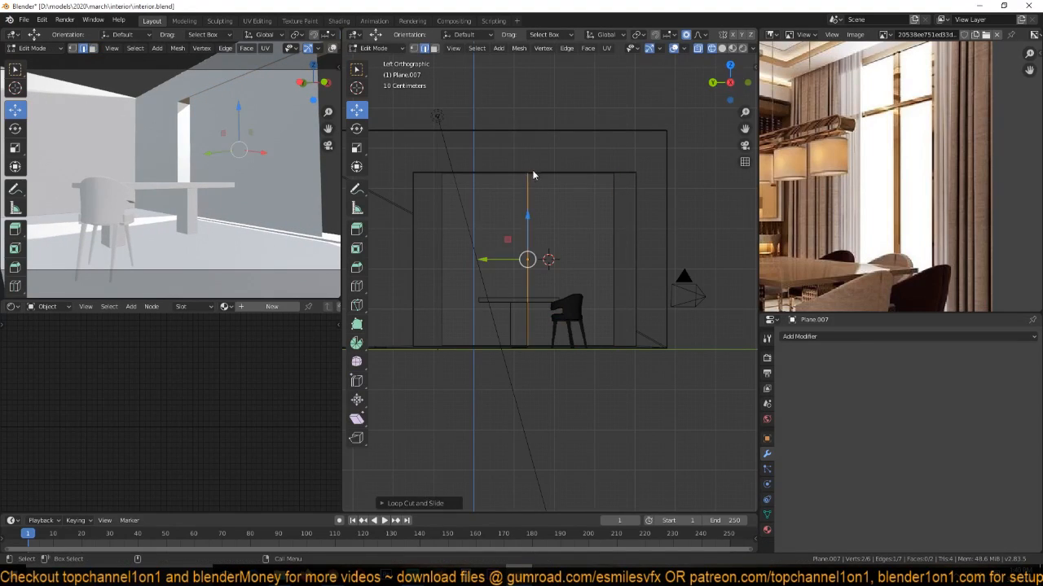
# Delete the half of the plane farther from the camera, up to the centre cut, and return to object mode.
pyautogui.press('3')
pyautogui.press('1')
pyautogui.keyDown('alt'); pyautogui.click(441, 211); pyautogui.keyUp('alt')
pyautogui.press('x')
pyautogui.click(444, 198)
pyautogui.hotkey('ctrl', 'z')
pyautogui.press('x')
pyautogui.click(442, 172)
pyautogui.press('Tab')
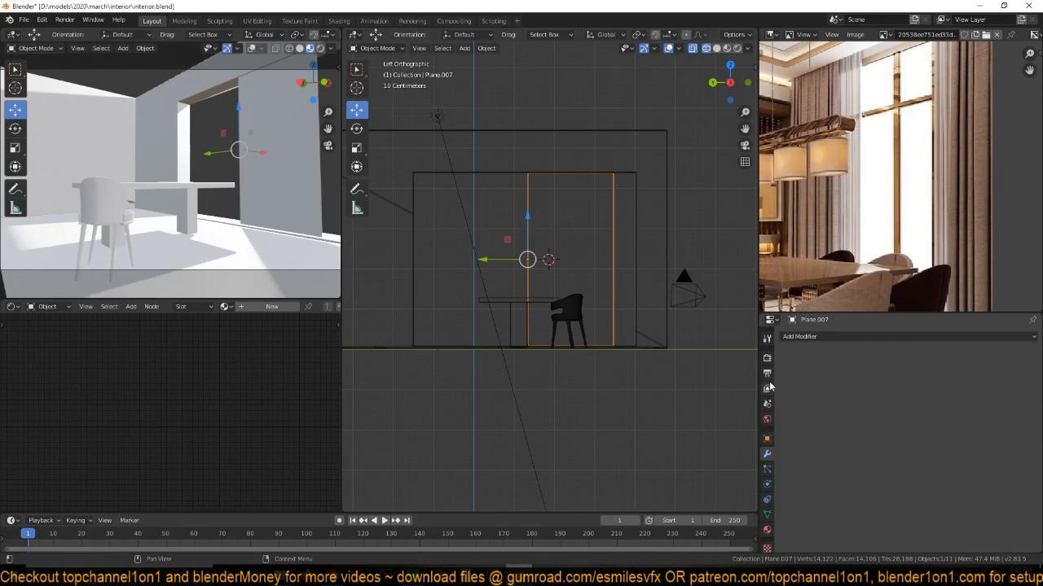
# Add a Mirror modifier to the half plane and move its outer edge out to the side of the window opening.
pyautogui.click(801, 339)
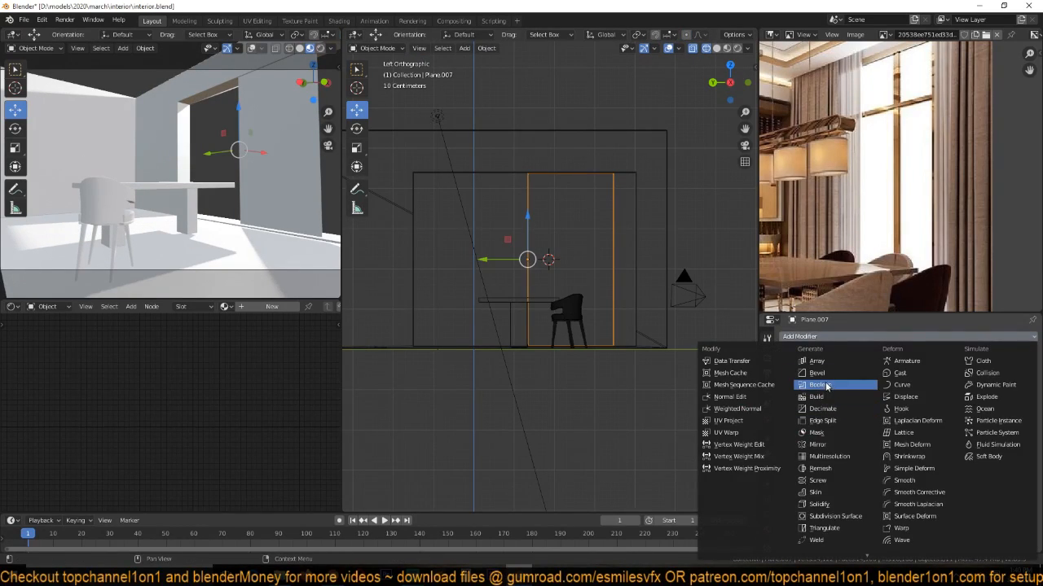
pyautogui.click(817, 444)
pyautogui.hotkey('shift', 'z')
pyautogui.moveTo(671, 285)
pyautogui.mouseDown(button='middle')
pyautogui.moveTo(568, 314)
pyautogui.moveTo(557, 343)
pyautogui.moveTo(629, 285)
pyautogui.moveTo(699, 326)
pyautogui.mouseUp(button='middle')
pyautogui.press('Tab')
pyautogui.moveTo(617, 278); pyautogui.dragTo(658, 272)
pyautogui.hotkey('ctrl', 'z')
pyautogui.moveTo(658, 272); pyautogui.dragTo(617, 256, button='middle')
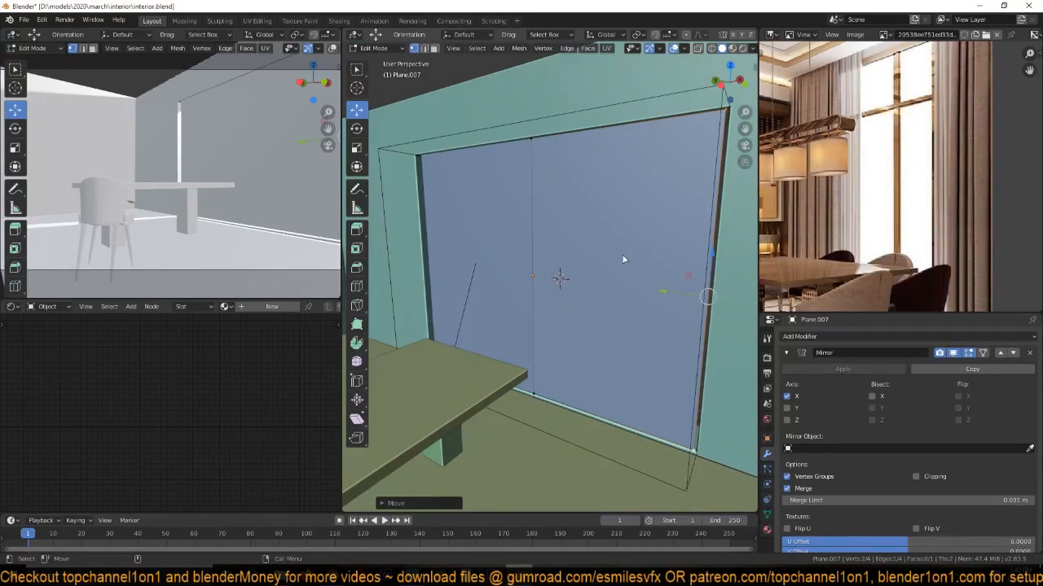
# Add a horizontal loop cut to the window plane and slide it close to the upper edge.
pyautogui.hotkey('ctrl', 'r')
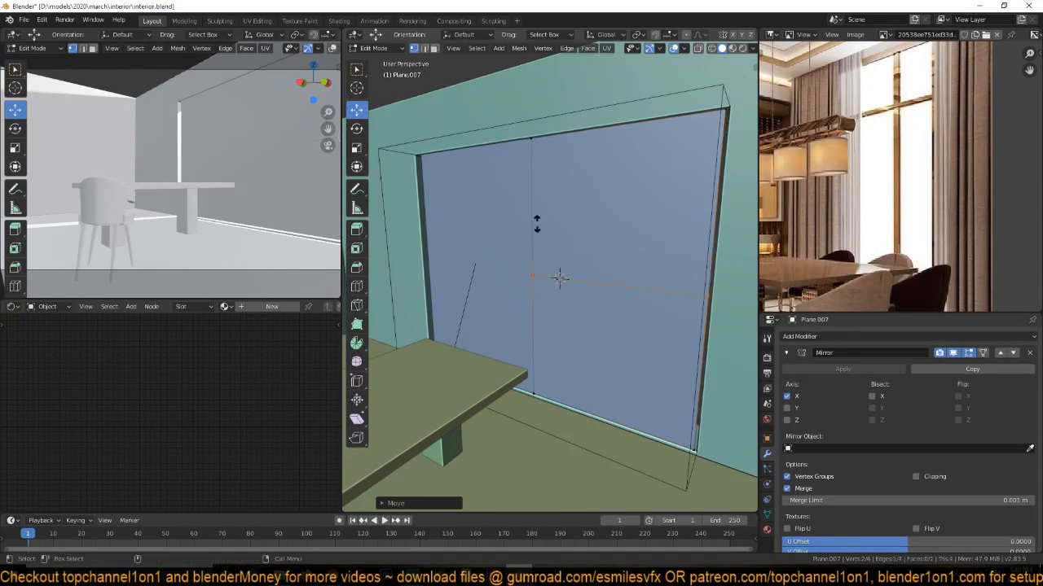
pyautogui.click(534, 221)
pyautogui.click(580, 102)
# Add a vertical loop cut to the window plane and slide it close to the outer side edge.
pyautogui.hotkey('ctrl', 'r')
pyautogui.click(656, 118)
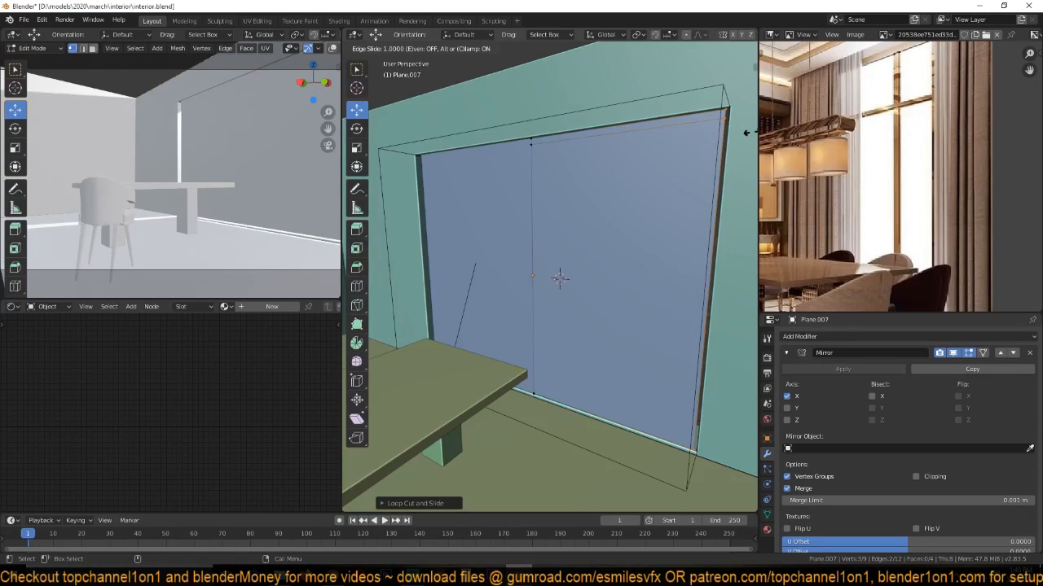
pyautogui.click(668, 200)
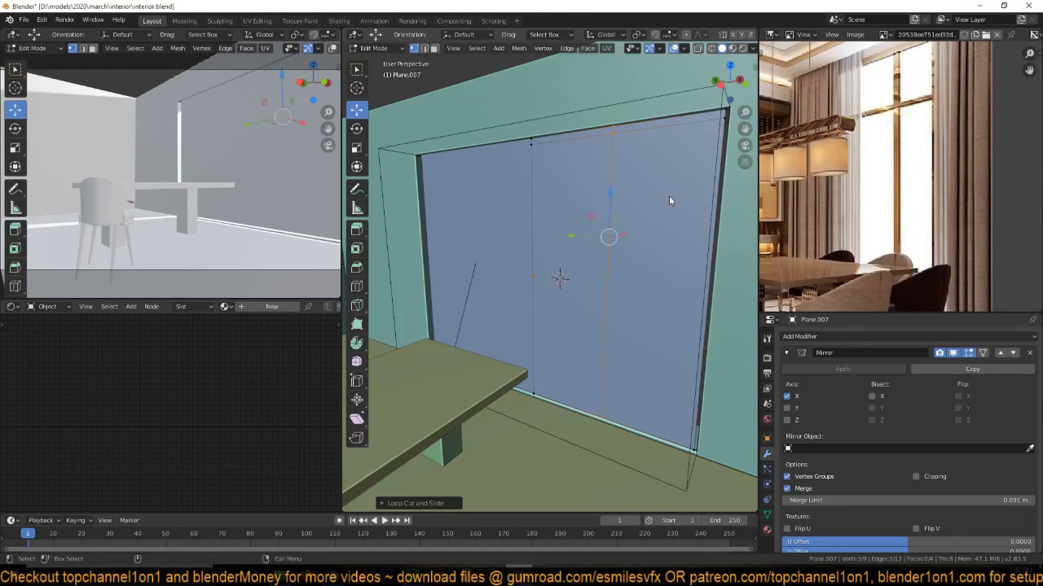
pyautogui.press('g')
pyautogui.press('g')
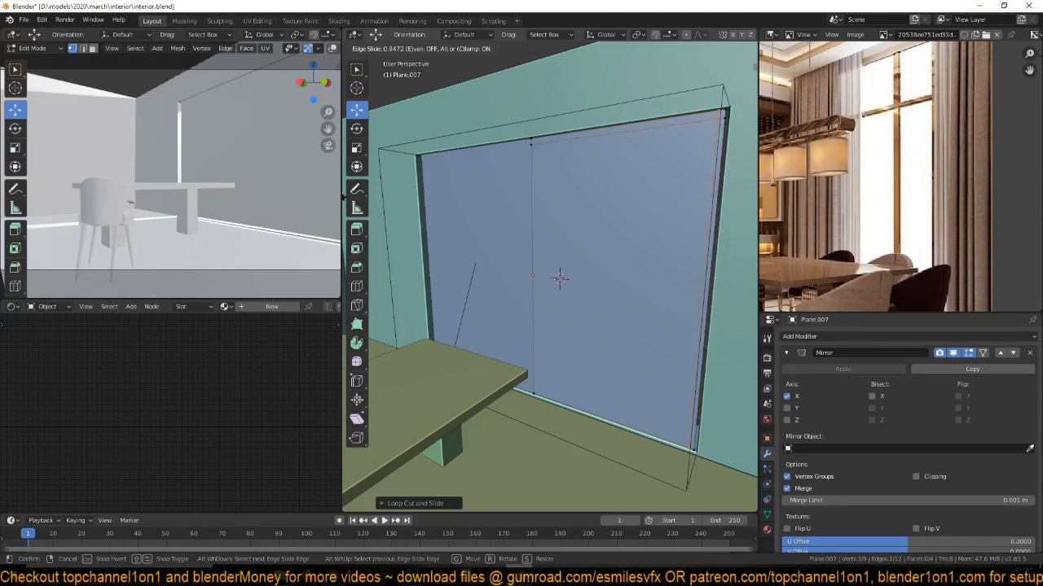
pyautogui.click(344, 197)
# Add a horizontal loop cut in the upper part of the window plane and bevel it into a narrow crossbar strip.
pyautogui.moveTo(511, 254); pyautogui.dragTo(498, 225, button='middle')
pyautogui.hotkey('ctrl', 'r')
pyautogui.click(467, 295)
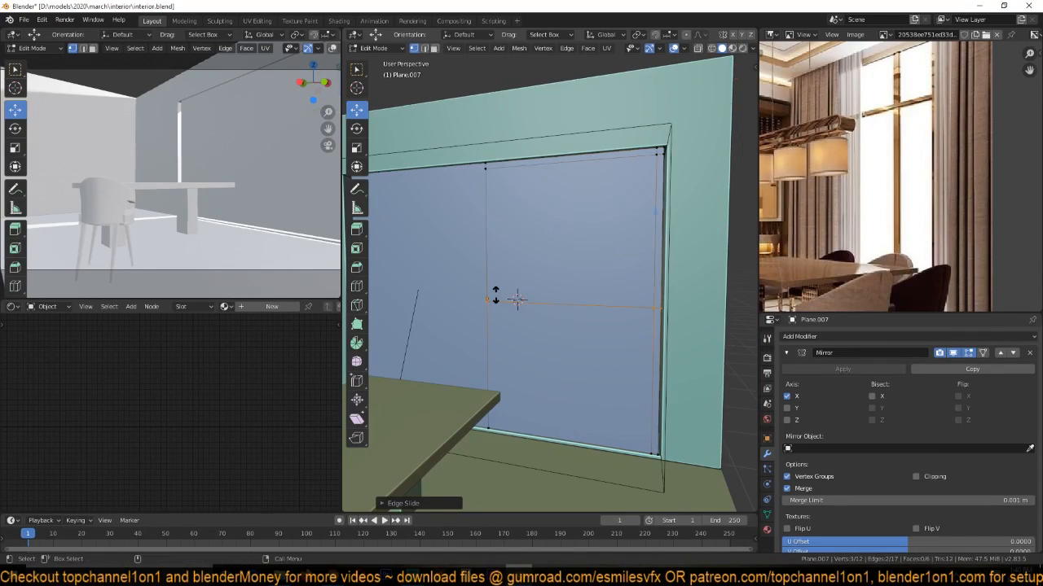
pyautogui.click(518, 196)
pyautogui.hotkey('ctrl', 'b')
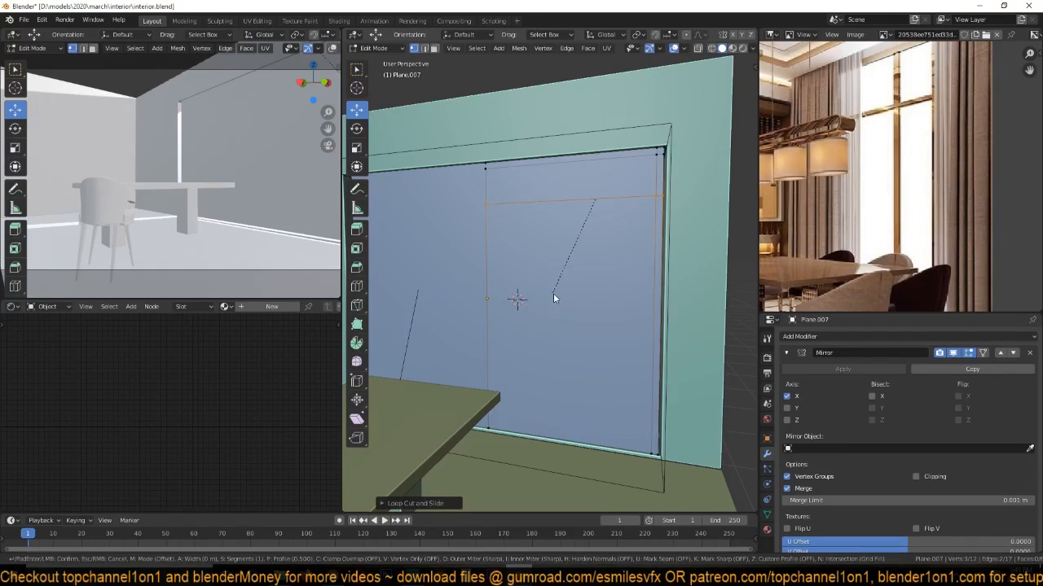
pyautogui.click(555, 298)
pyautogui.moveTo(332, 577)
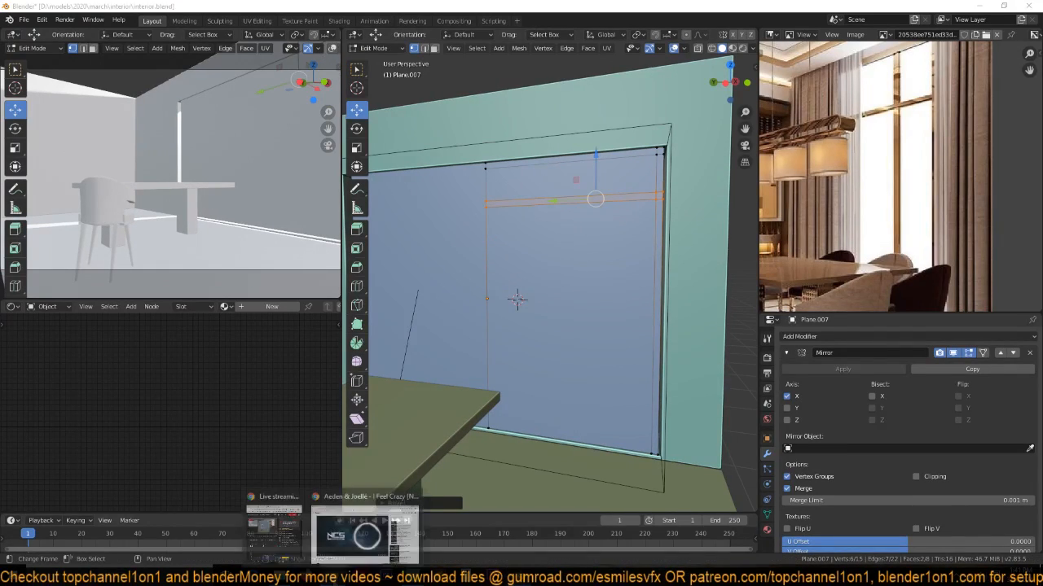
pyautogui.moveTo(345, 556)
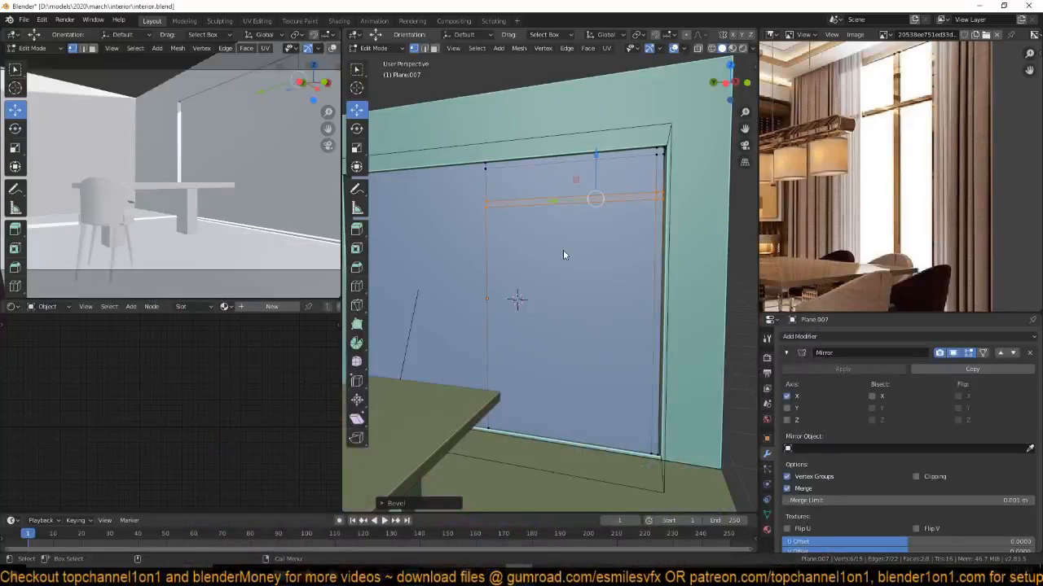
# Add a vertical loop cut midway across the half window plane and bevel it about 0.03 m into a narrow mullion strip.
pyautogui.hotkey('ctrl', 'r')
pyautogui.click(573, 134)
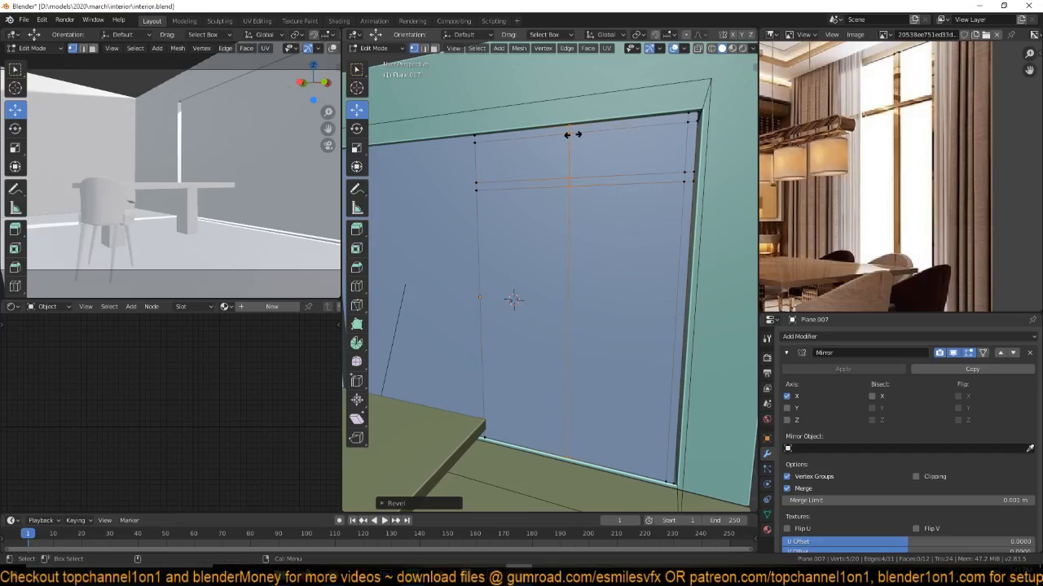
pyautogui.click(579, 136)
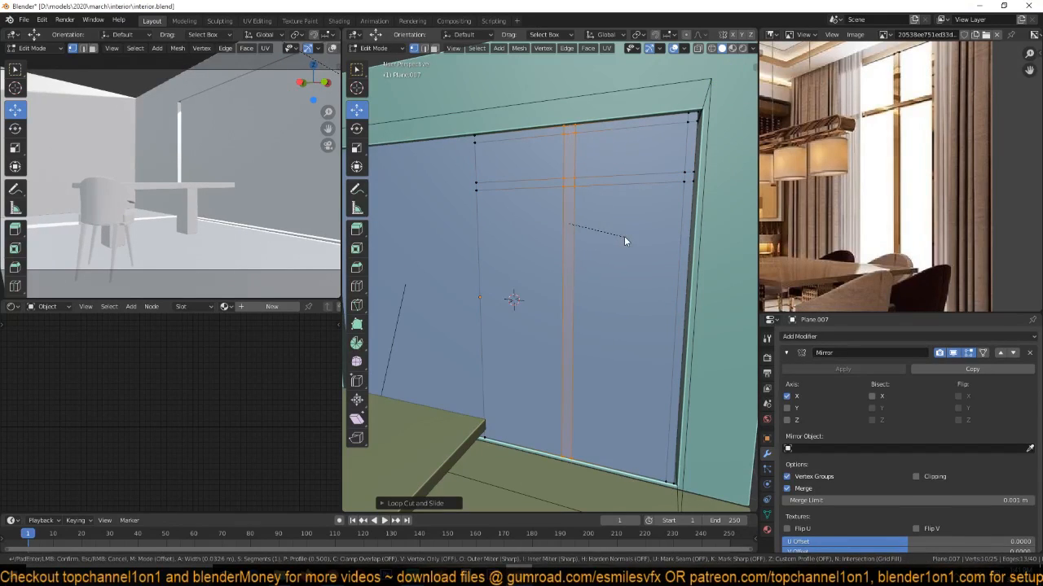
pyautogui.click(624, 238)
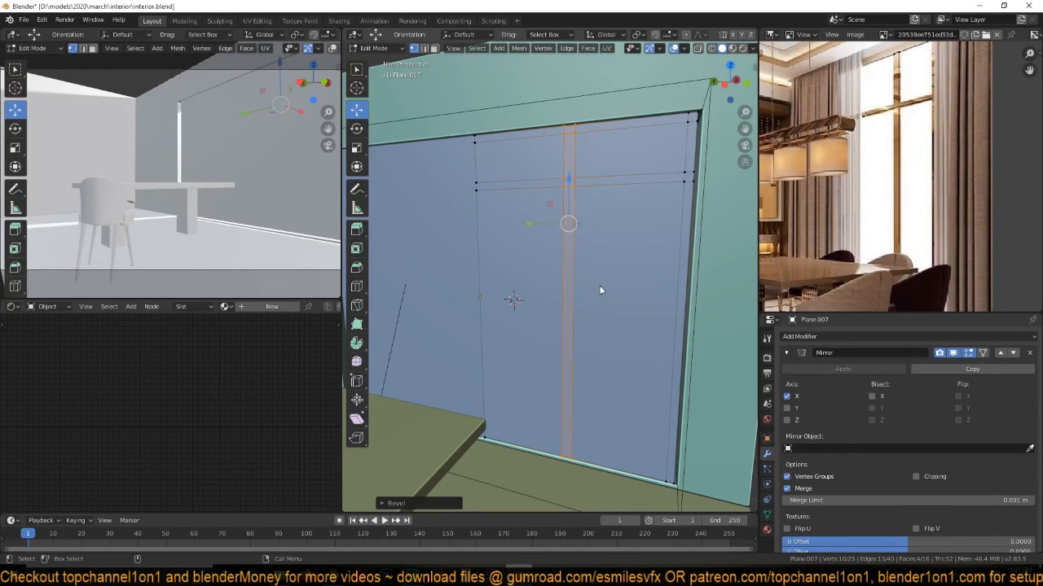
# Delete the four large pane faces of the window plane, leaving only the narrow frame, mullion and crossbar strips.
pyautogui.press('Tab')
pyautogui.moveTo(599, 290); pyautogui.dragTo(628, 311, button='middle')
pyautogui.click(786, 354)
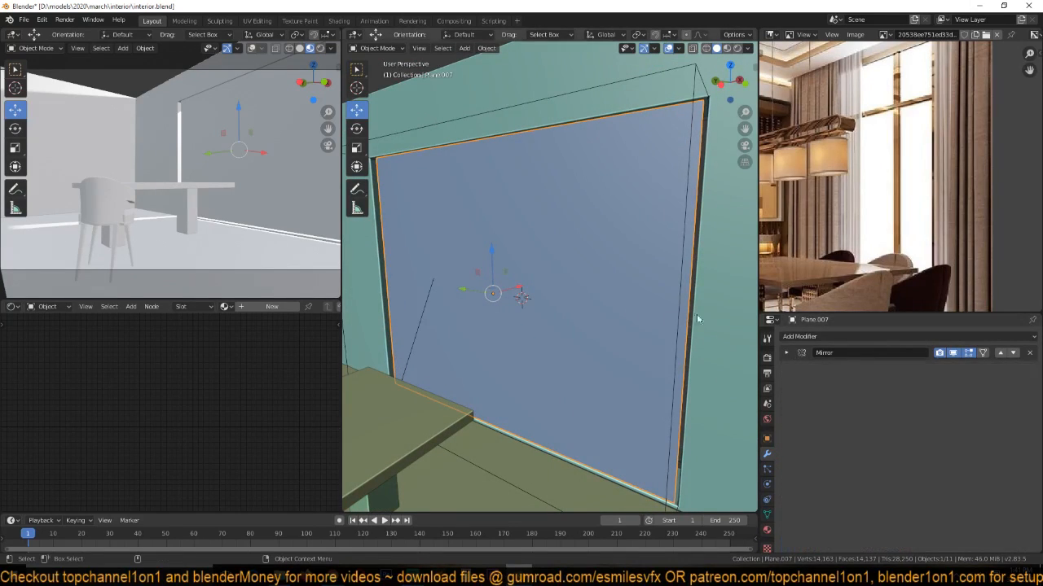
pyautogui.press('Tab')
pyautogui.press('3')
pyautogui.click(622, 149)
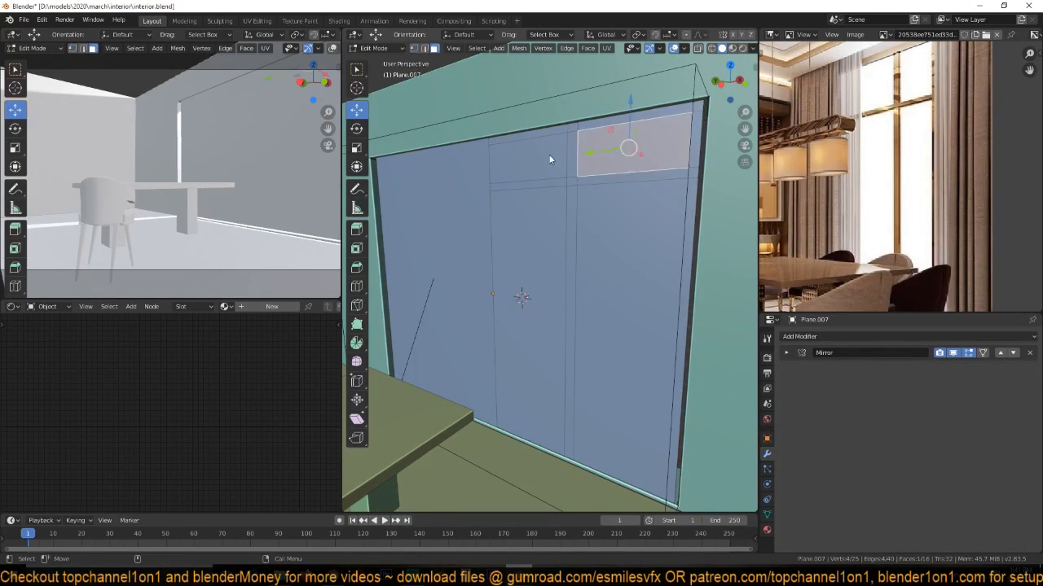
pyautogui.keyDown('shift'); pyautogui.click(552, 154); pyautogui.keyUp('shift')
pyautogui.keyDown('shift'); pyautogui.click(535, 264); pyautogui.keyUp('shift')
pyautogui.keyDown('shift'); pyautogui.click(617, 275); pyautogui.keyUp('shift')
pyautogui.press('x')
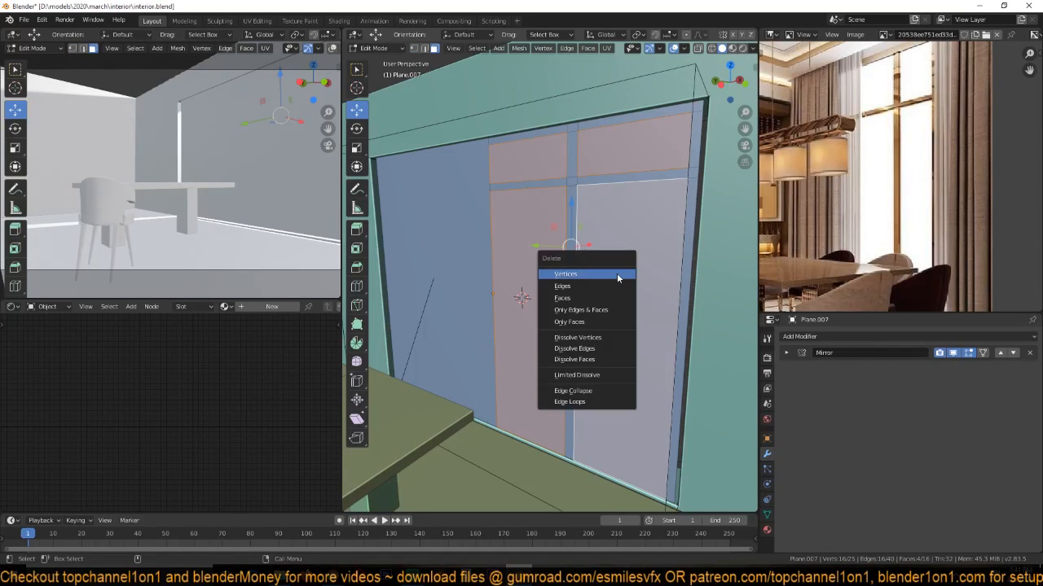
pyautogui.click(613, 296)
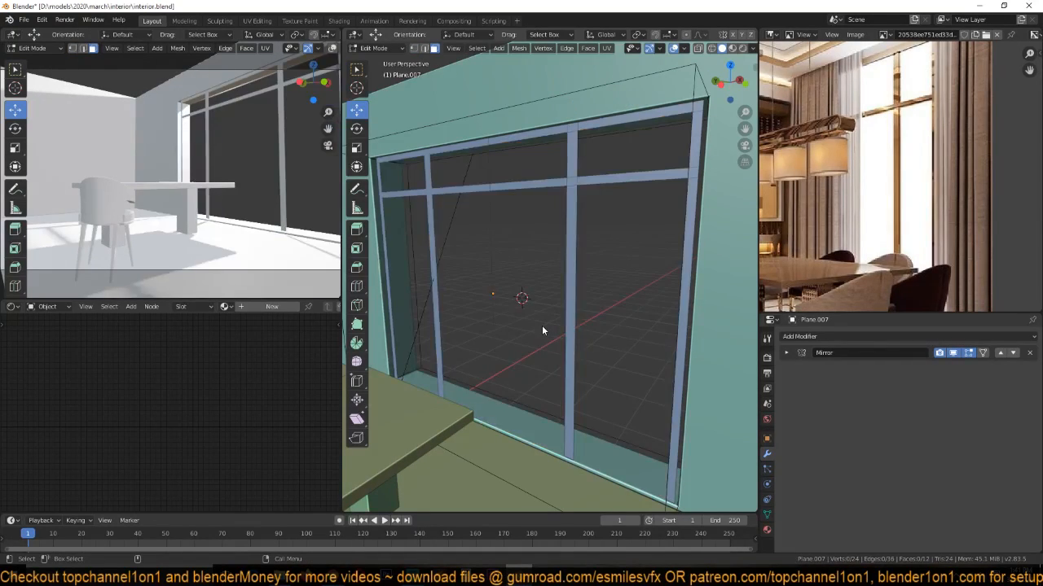
# Add a Solidify modifier to the window frame with a thickness of 0.019 m.
pyautogui.press('Tab')
pyautogui.moveTo(541, 325); pyautogui.dragTo(499, 395, button='middle')
pyautogui.scroll(4, 494, 386)
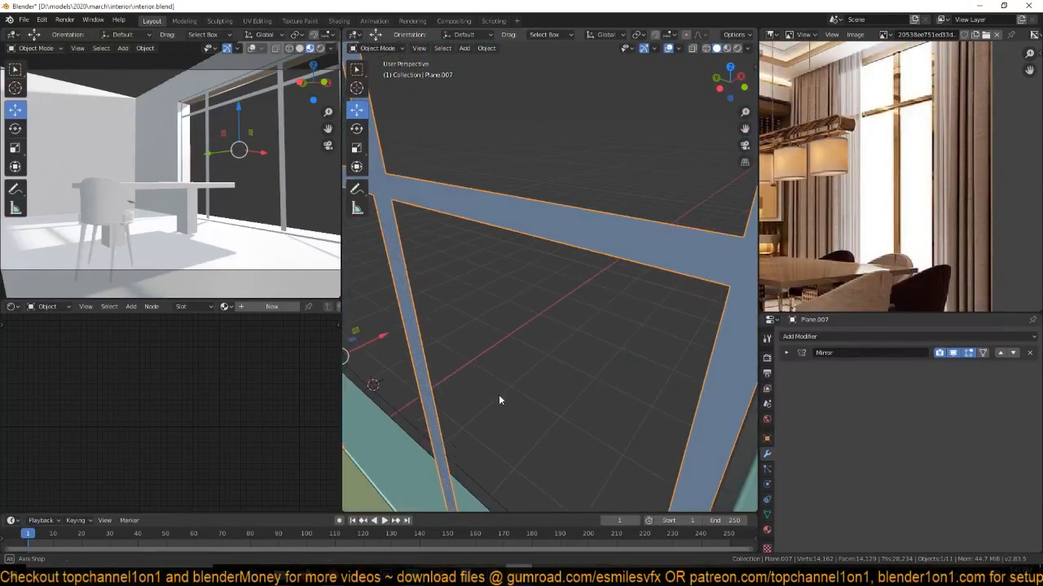
pyautogui.click(875, 337)
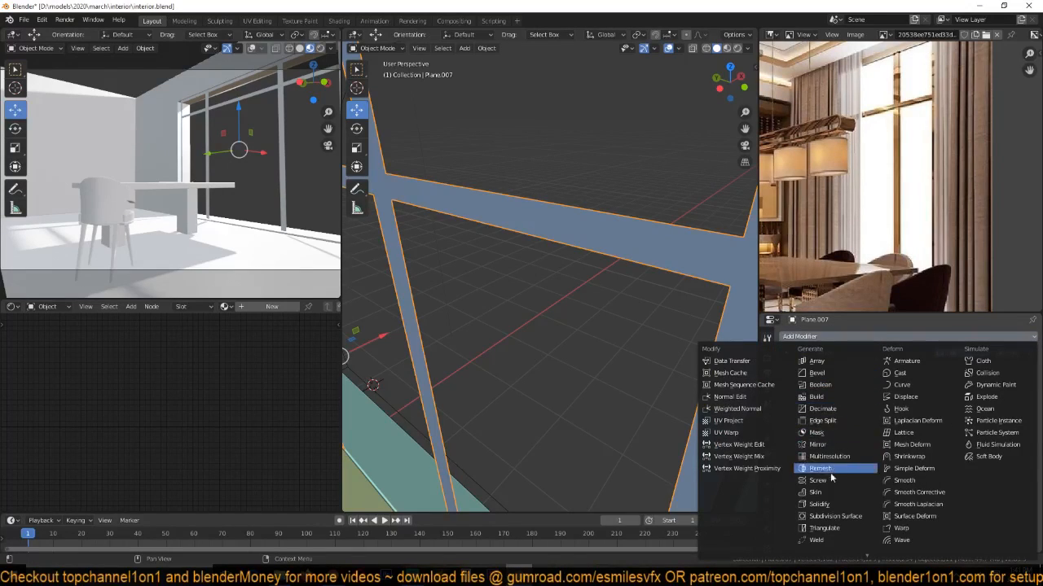
pyautogui.click(818, 504)
pyautogui.moveTo(645, 377); pyautogui.dragTo(601, 371, button='middle')
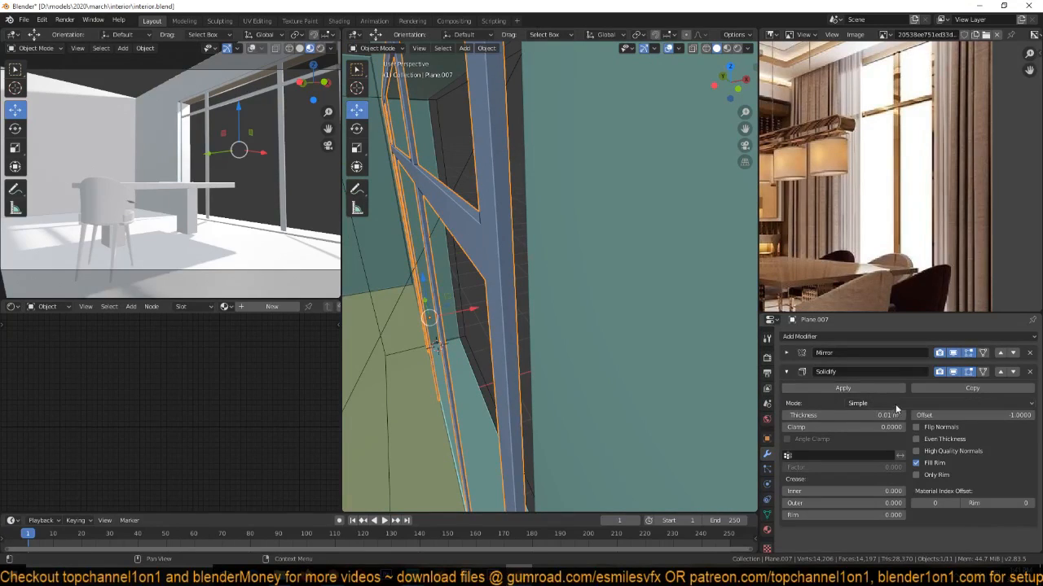
pyautogui.moveTo(883, 415); pyautogui.dragTo(929, 416)
pyautogui.moveTo(488, 302); pyautogui.dragTo(536, 274, button='middle')
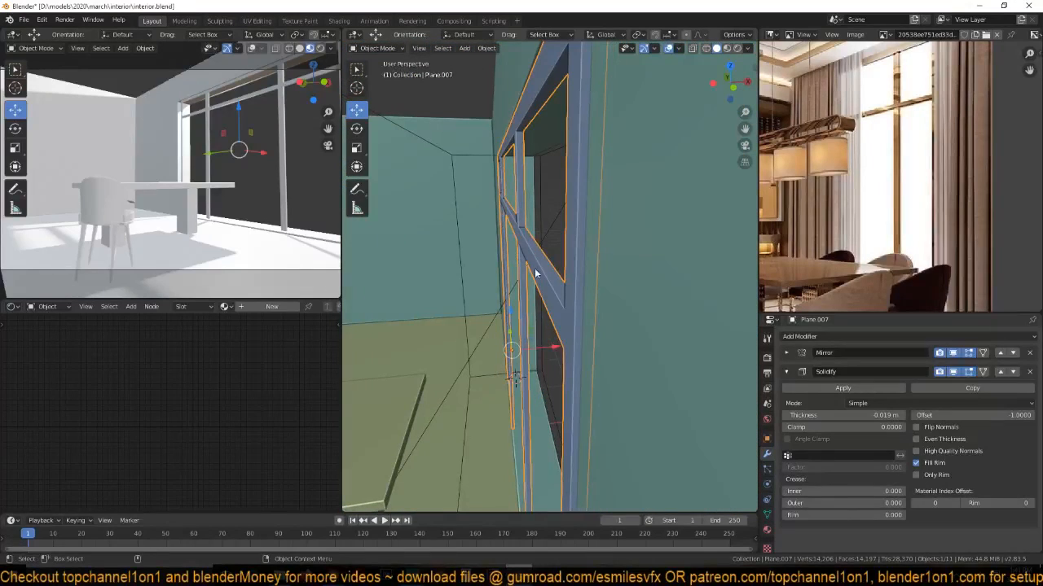
# Add a Bevel modifier to the window frame with a 0.002 m offset and Harden Normals, and enable Auto Smooth on its mesh.
pyautogui.click(786, 371)
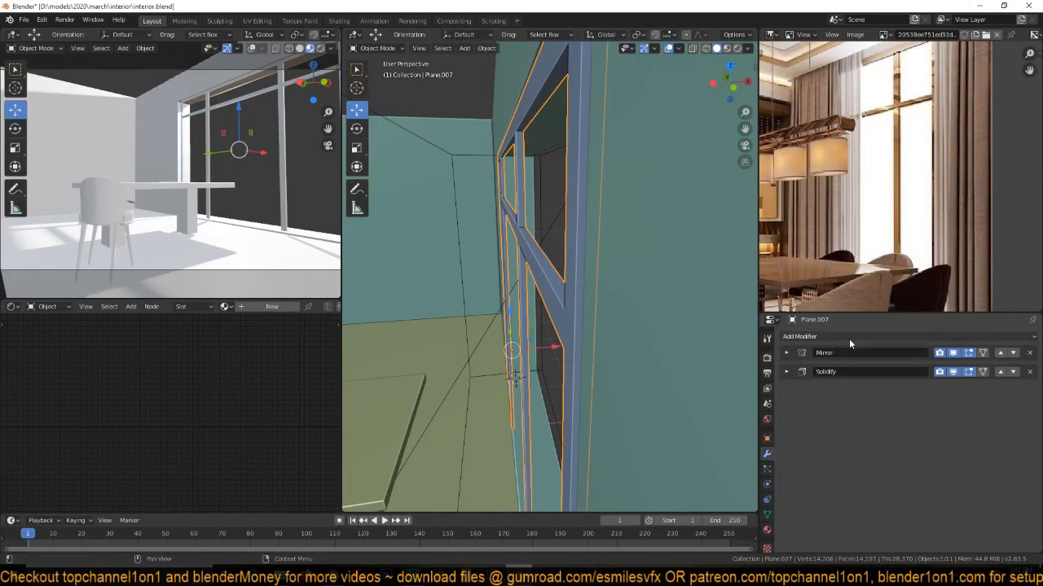
pyautogui.click(848, 338)
pyautogui.click(810, 374)
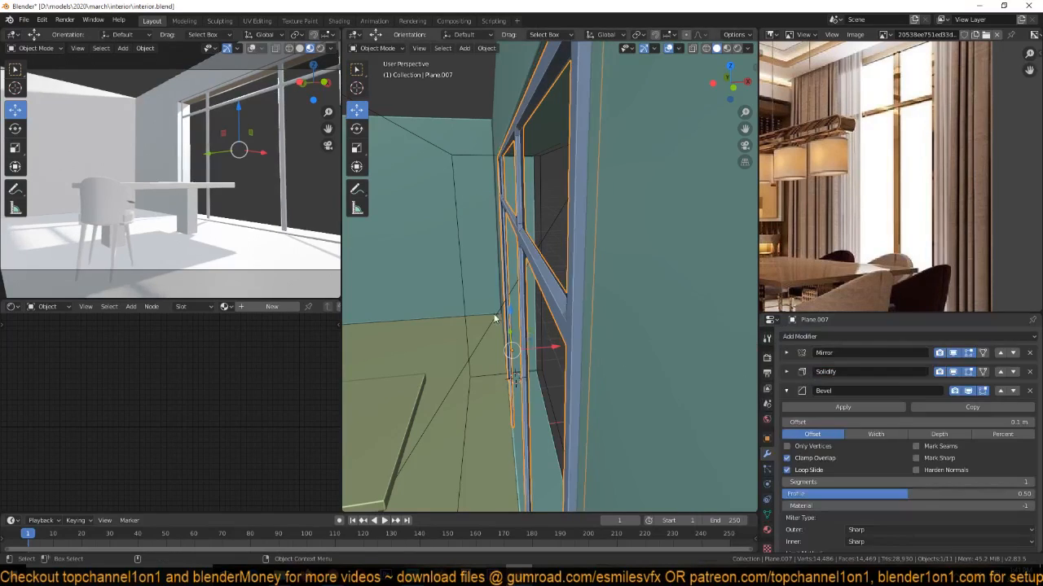
pyautogui.moveTo(909, 425); pyautogui.dragTo(848, 426)
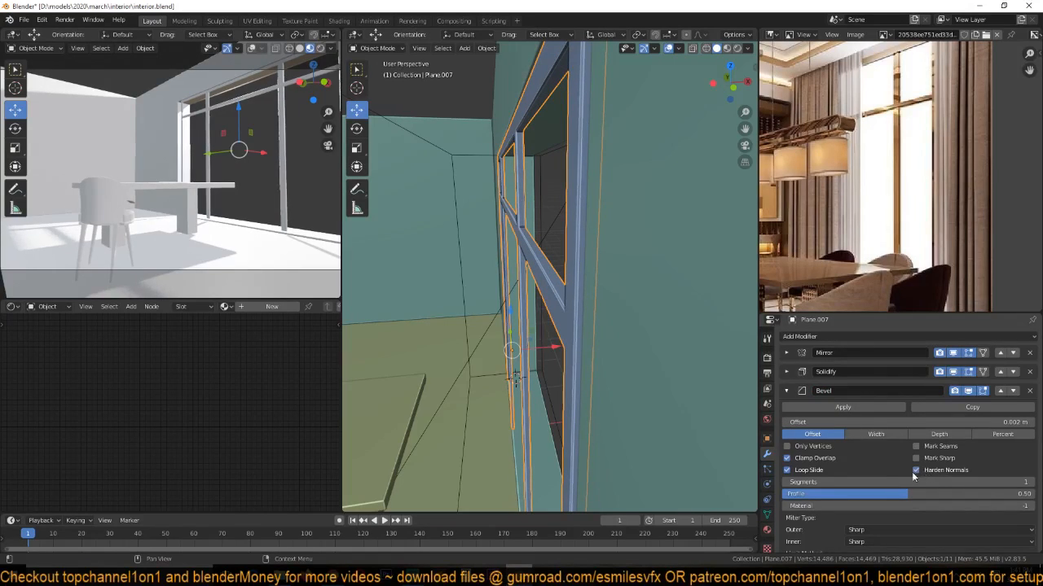
pyautogui.click(767, 515)
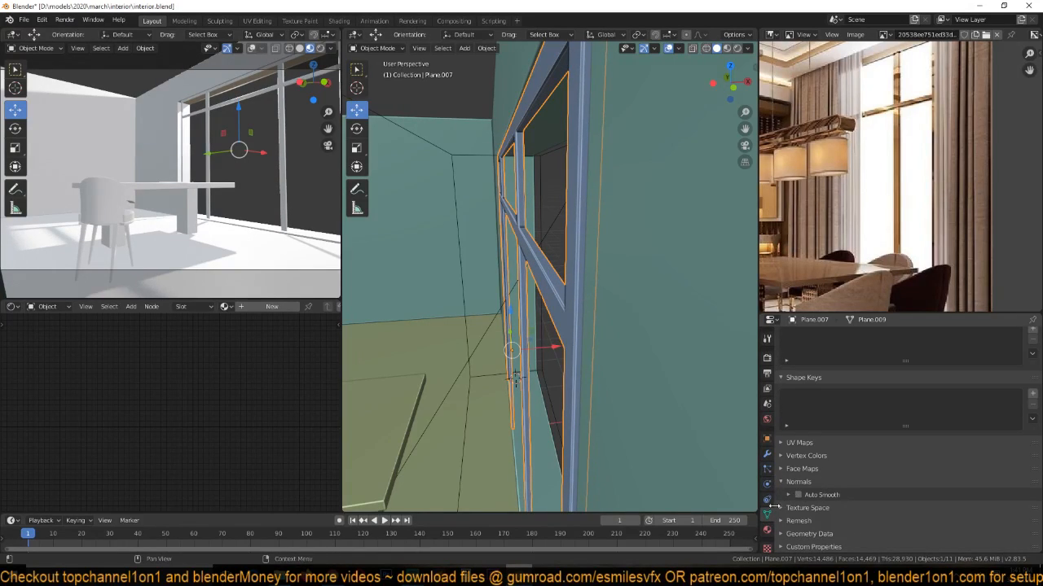
pyautogui.click(803, 494)
# Move the window frame's outer side edge about 0.03 m outward to meet the side of the wall opening.
pyautogui.moveTo(456, 358); pyautogui.dragTo(584, 353, button='middle')
pyautogui.press('KP_1')
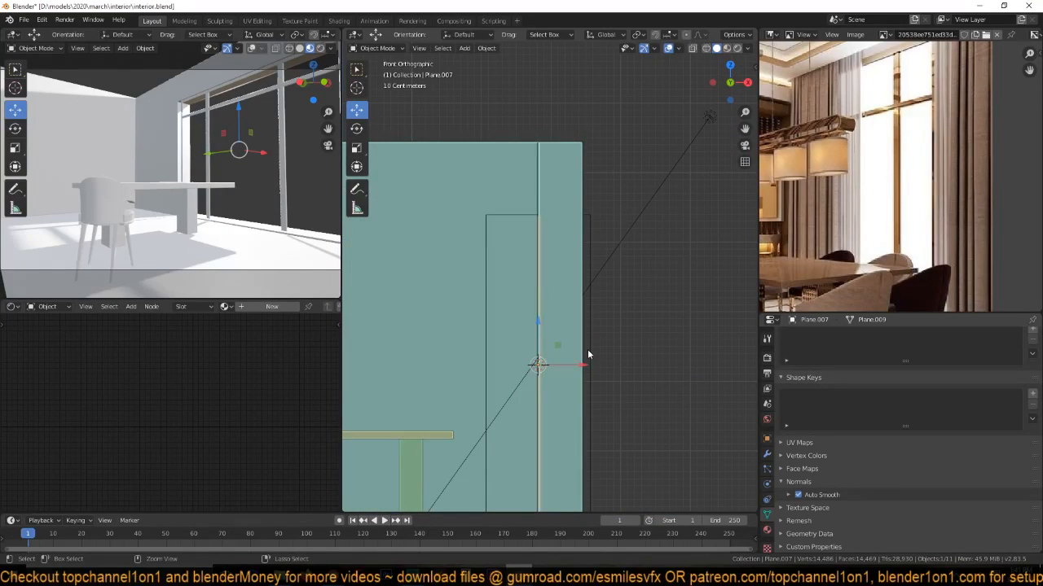
pyautogui.press('KP_3')
pyautogui.press('ctrl+KP_1')
pyautogui.press('ctrl+KP_3')
pyautogui.press('Tab')
pyautogui.keyDown('shift'); pyautogui.moveTo(633, 347); pyautogui.dragTo(602, 290, button='middle'); pyautogui.keyUp('shift')
pyautogui.press('z')
pyautogui.press('1')
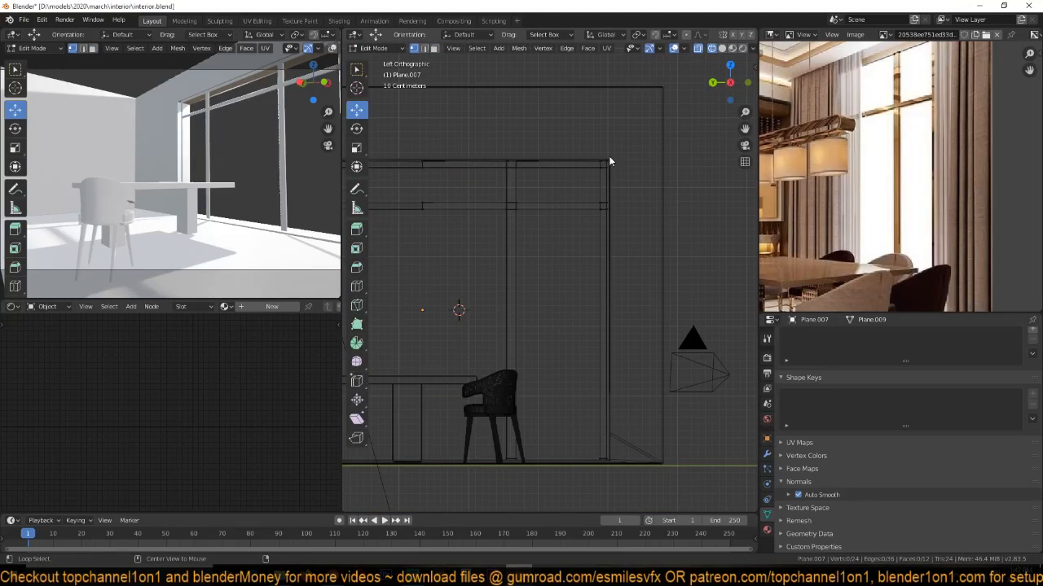
pyautogui.click(607, 162)
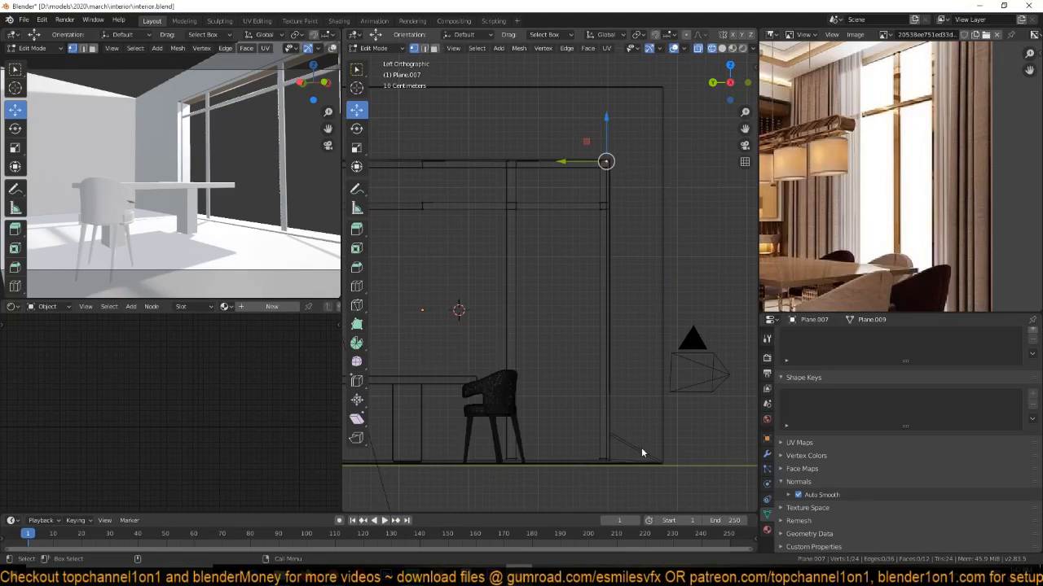
pyautogui.moveTo(641, 447); pyautogui.dragTo(557, 114)
pyautogui.press('g')
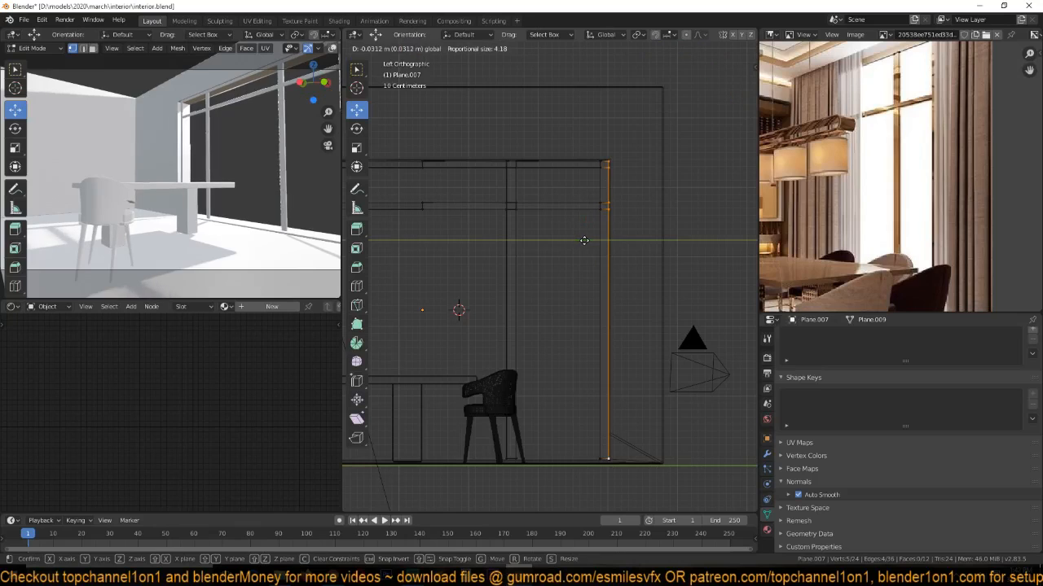
pyautogui.click(584, 240)
# Raise the window frame's top edge slightly to meet the upper edge of the wall opening.
pyautogui.keyDown('alt'); pyautogui.click(578, 163); pyautogui.keyUp('alt')
pyautogui.keyDown('shift'); pyautogui.moveTo(567, 183); pyautogui.dragTo(598, 333, button='middle'); pyautogui.keyUp('shift')
pyautogui.scroll(3, 598, 322)
pyautogui.moveTo(570, 300); pyautogui.dragTo(571, 298)
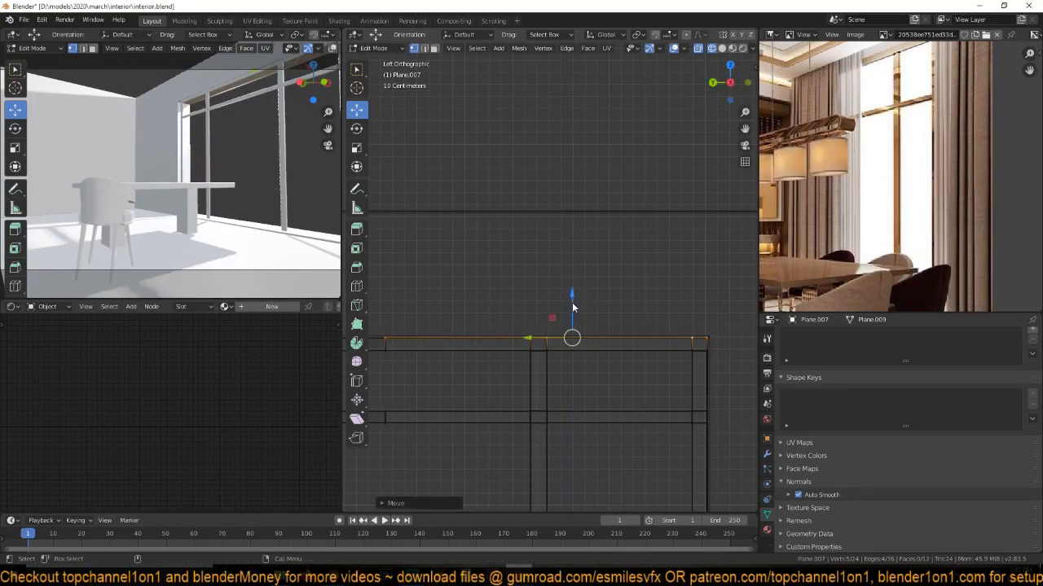
# Return the window frame to solid shading in Object Mode, deselect it and save the file.
pyautogui.press('Tab')
pyautogui.hotkey('shift', 'z')
pyautogui.scroll(-3, 222, 147)
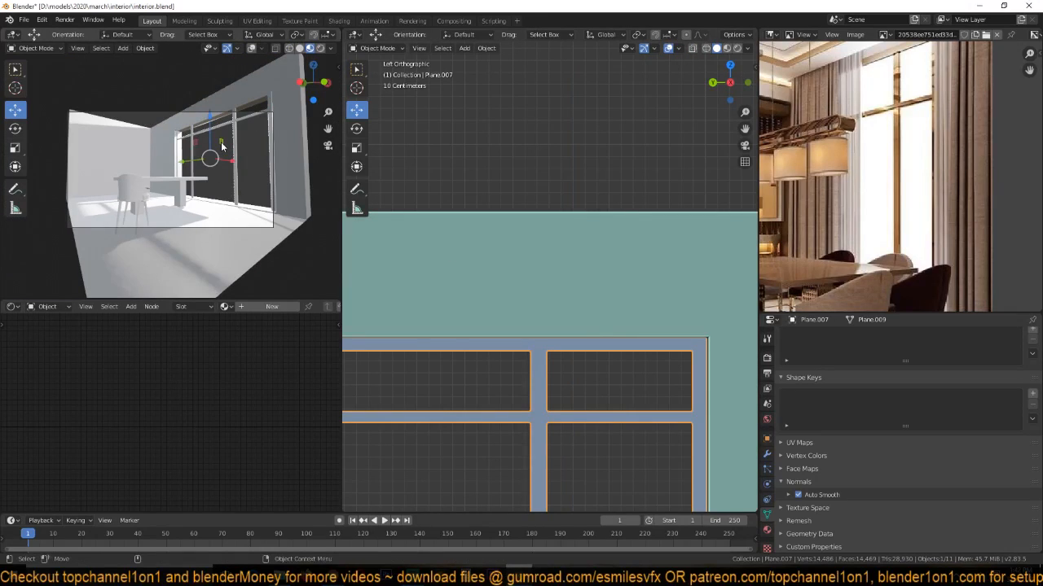
pyautogui.hotkey('alt', 'a')
pyautogui.hotkey('ctrl', 's')
# Duplicate the floor plane straight up about 5.3 m to the top of the walls as a ceiling.
pyautogui.moveTo(879, 163); pyautogui.dragTo(900, 217, button='middle')
pyautogui.scroll(1, 900, 216)
pyautogui.moveTo(855, 154); pyautogui.dragTo(885, 195, button='middle')
pyautogui.scroll(-1, 892, 190)
pyautogui.scroll(-2, 914, 177)
pyautogui.scroll(-1, 894, 182)
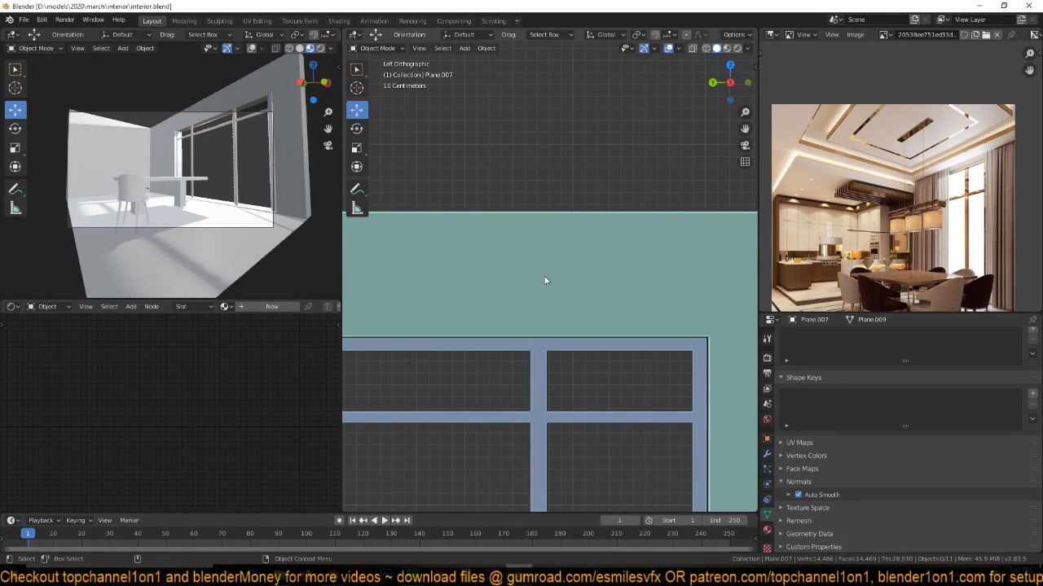
pyautogui.scroll(-5, 537, 286)
pyautogui.moveTo(562, 329); pyautogui.dragTo(534, 383, button='middle')
pyautogui.click(529, 413)
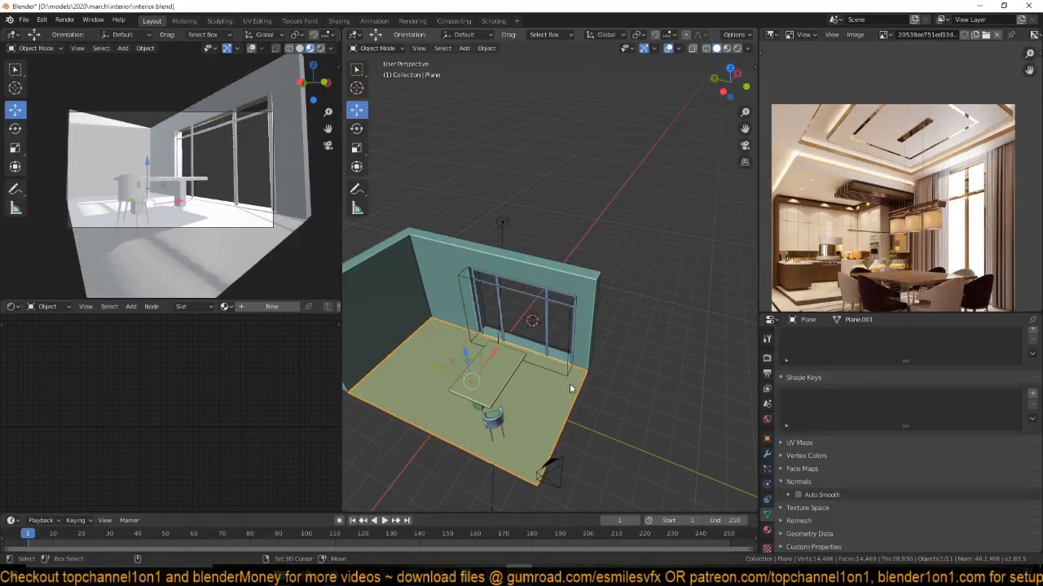
pyautogui.hotkey('shift', 'd')
pyautogui.press('z')
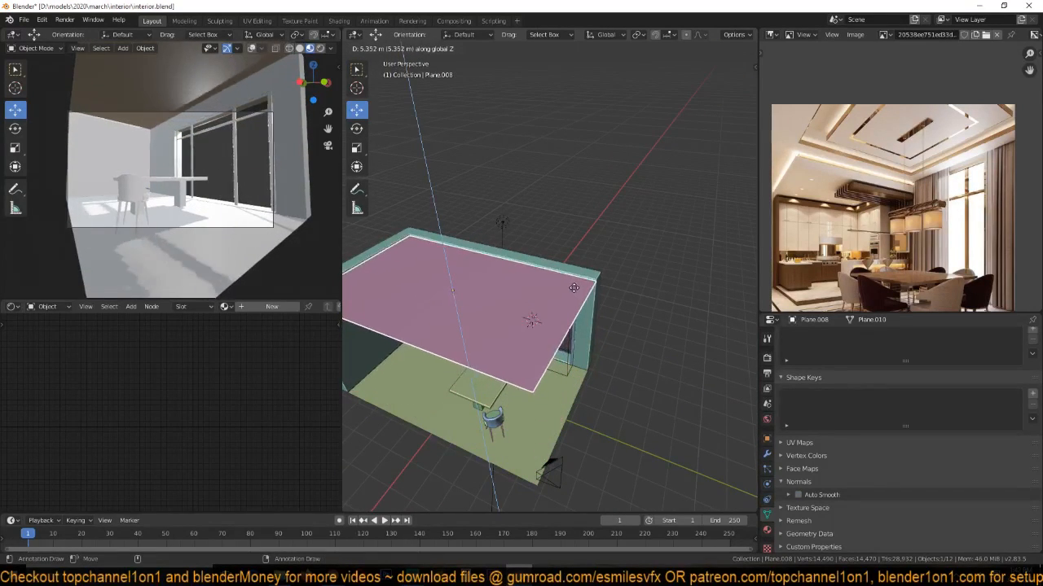
pyautogui.click(580, 293)
# Examine the recessed ceiling in the reference photo and compare it with the room's new ceiling plane.
pyautogui.scroll(4, 580, 293)
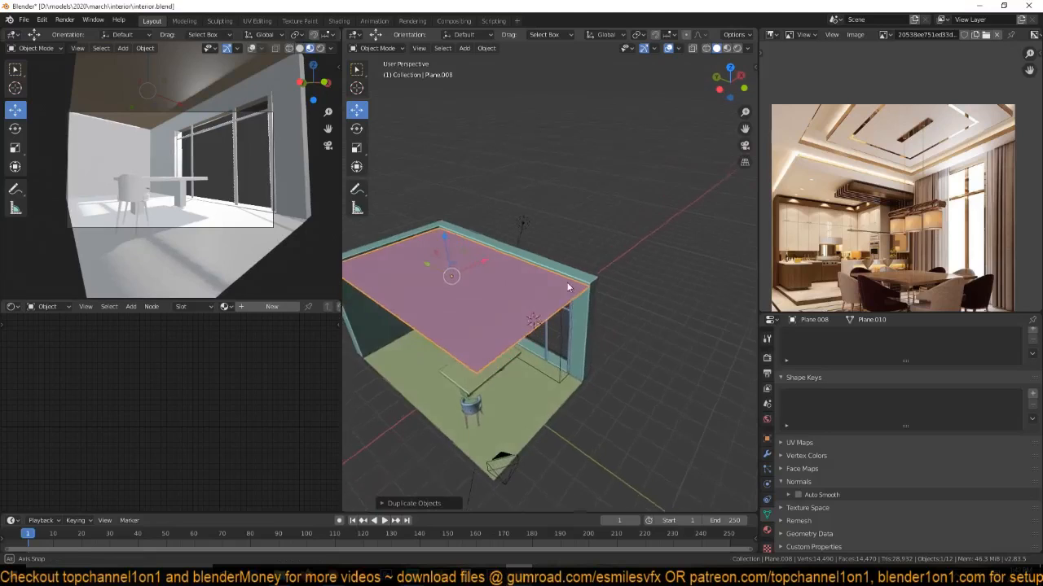
pyautogui.scroll(5, 894, 195)
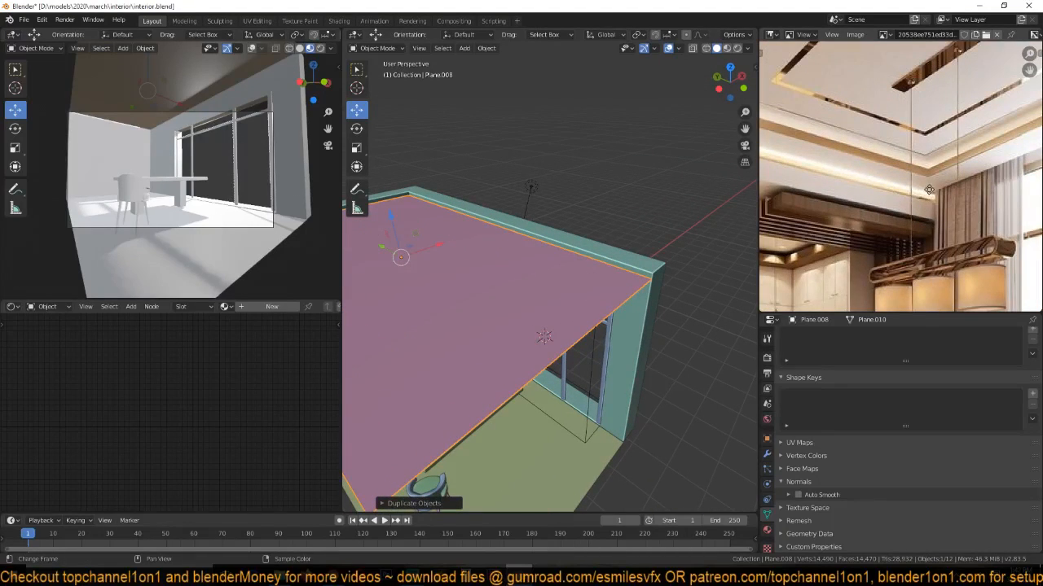
pyautogui.scroll(-5, 896, 196)
pyautogui.scroll(-5, 521, 285)
pyautogui.moveTo(522, 285); pyautogui.dragTo(537, 281, button='middle')
pyautogui.scroll(4, 934, 202)
pyautogui.moveTo(917, 198); pyautogui.dragTo(829, 252, button='middle')
pyautogui.scroll(1, 896, 187)
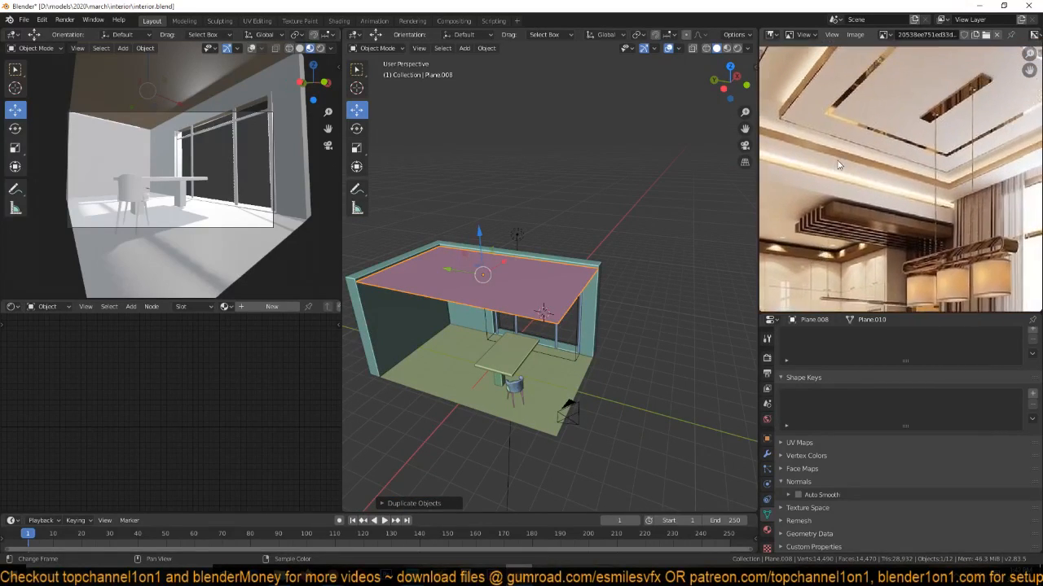
pyautogui.scroll(-2, 861, 180)
pyautogui.scroll(-1, 892, 169)
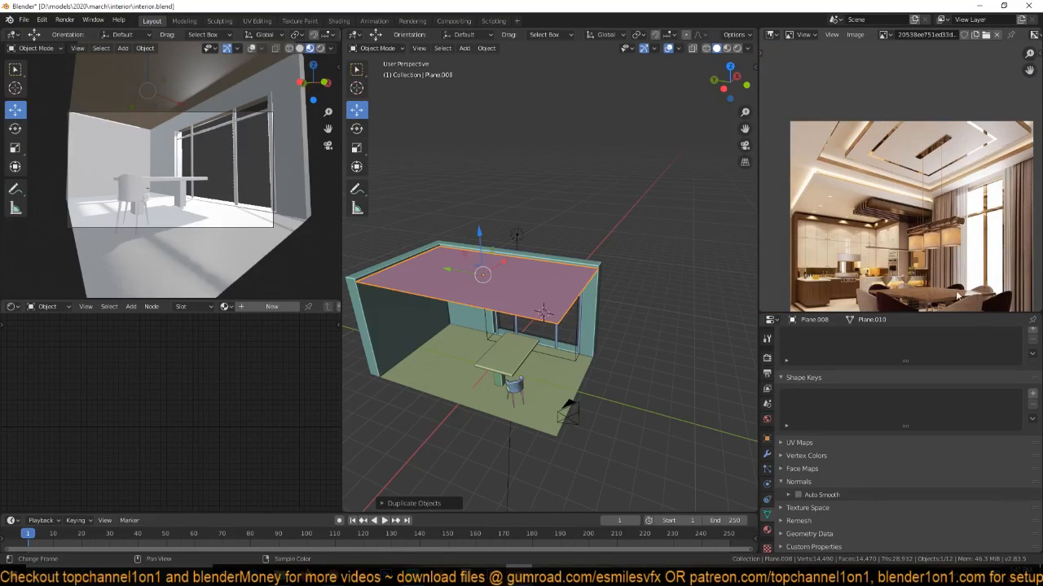
pyautogui.scroll(4, 943, 175)
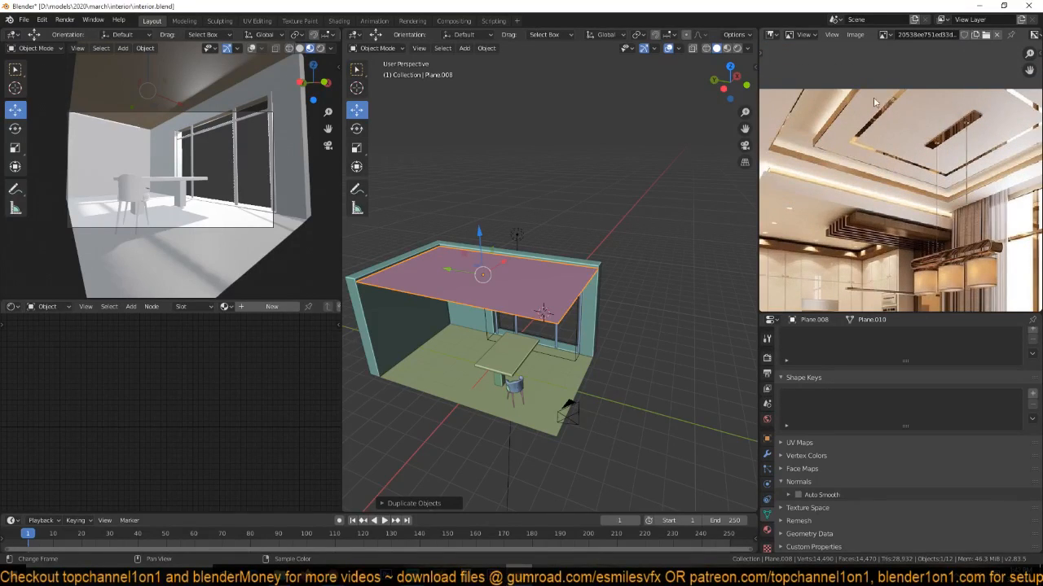
pyautogui.scroll(2, 565, 275)
# Add a crosswise loop cut to the ceiling plane and slide it from the middle towards the closed end wall.
pyautogui.press('Tab')
pyautogui.scroll(-4, 472, 310)
pyautogui.moveTo(473, 310); pyautogui.dragTo(519, 327, button='middle')
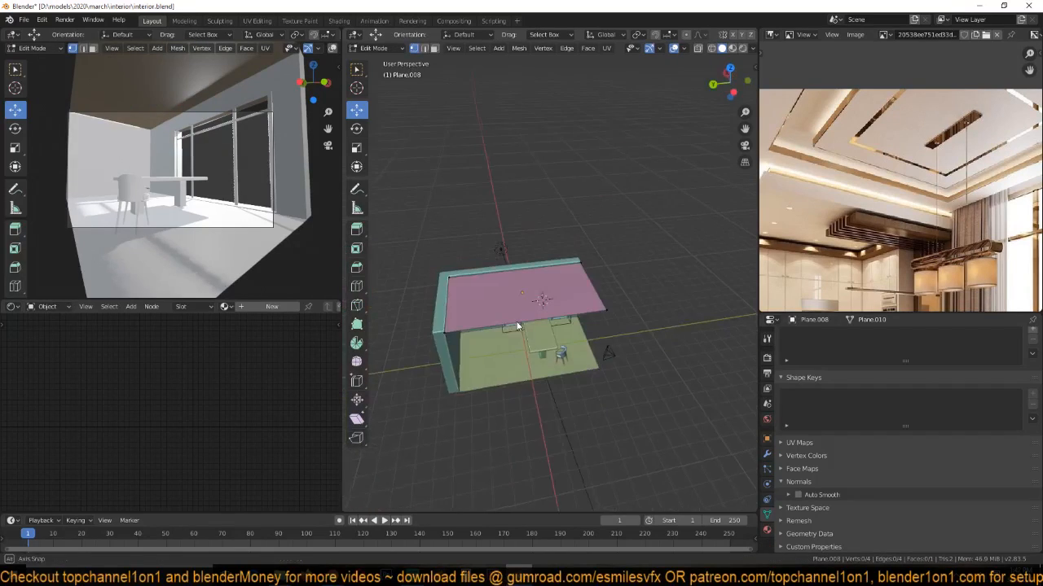
pyautogui.hotkey('ctrl', 'r')
pyautogui.click(514, 316)
pyautogui.click(490, 320)
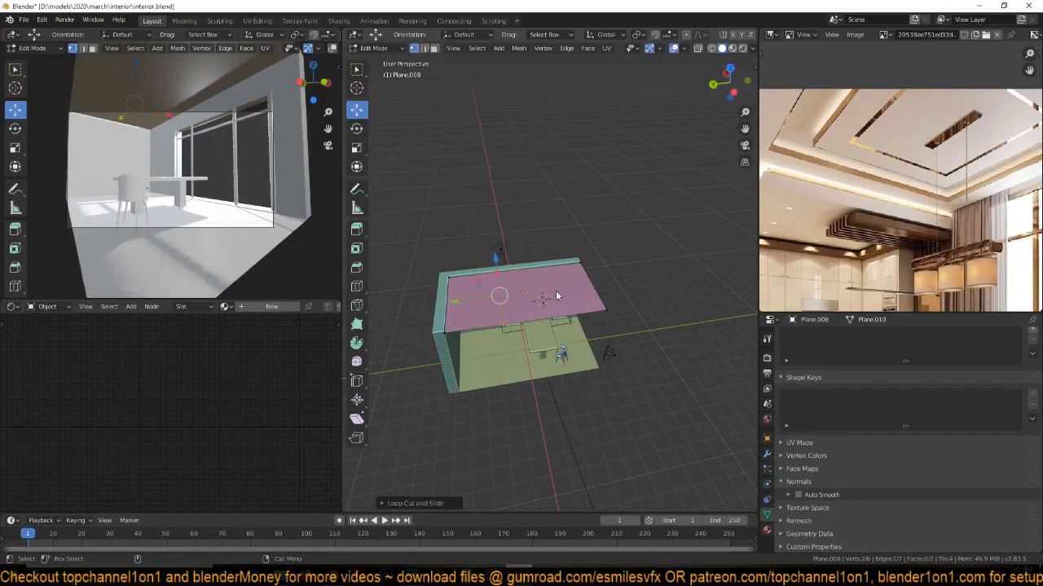
# Add a centred lengthwise loop cut to the ceiling and bevel it wide, leaving narrow margins along both long sides.
pyautogui.scroll(1, 555, 291)
pyautogui.hotkey('ctrl', 'r')
pyautogui.click(481, 302)
pyautogui.rightClick(482, 295)
pyautogui.hotkey('ctrl', 'b')
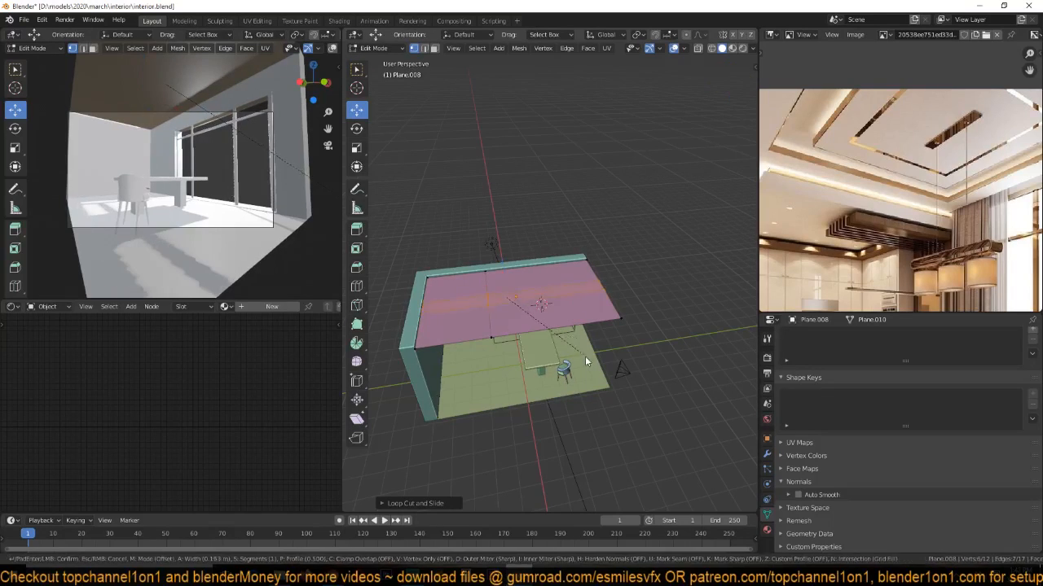
pyautogui.click(604, 399)
# Add two more crosswise loop cuts to the ceiling, one near the open end and one close to the first crosswise cut.
pyautogui.press('g')
pyautogui.press('g')
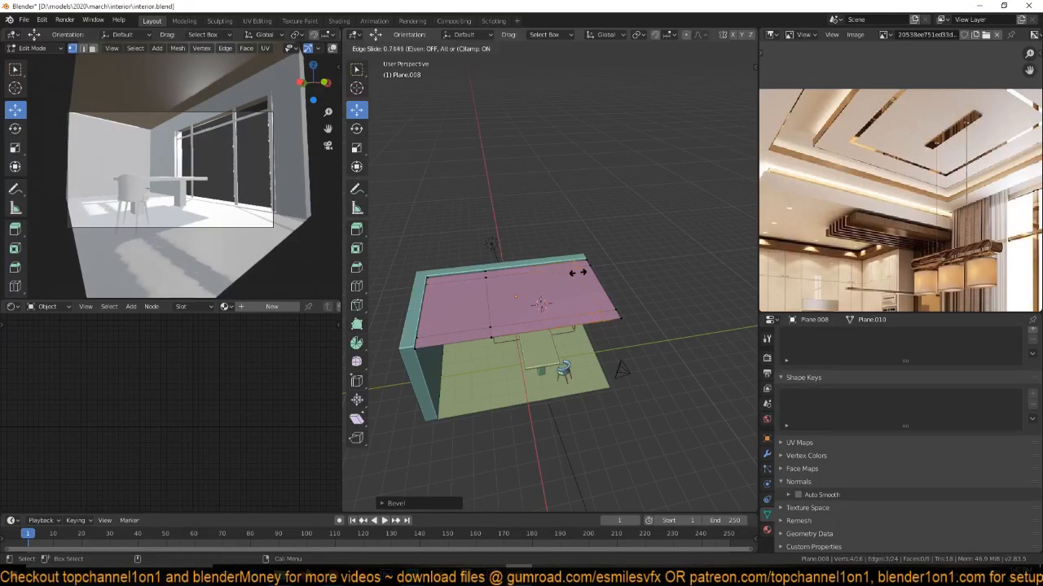
pyautogui.click(576, 273)
pyautogui.hotkey('ctrl', 'r')
pyautogui.click(529, 277)
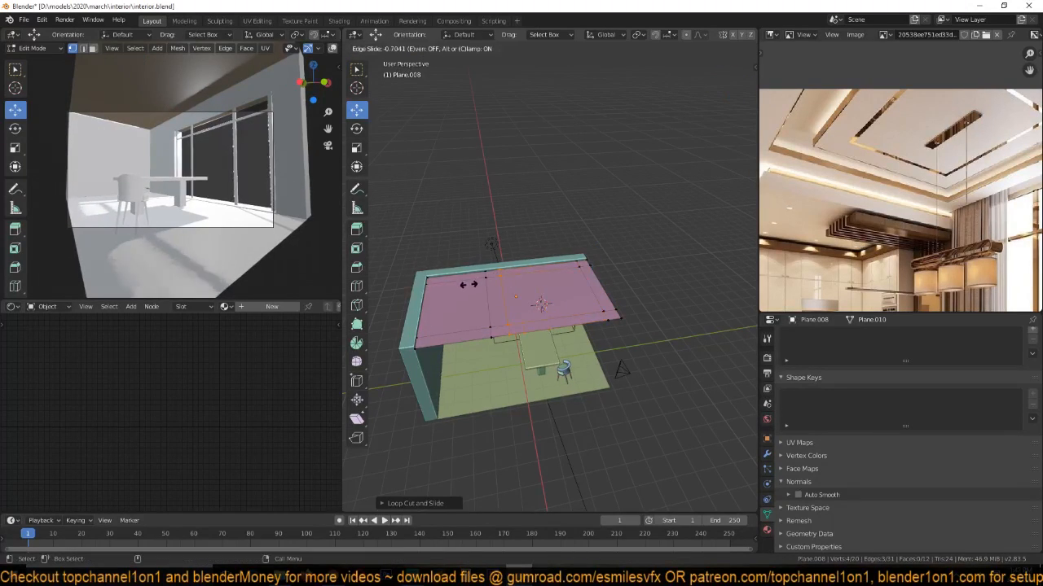
pyautogui.click(464, 287)
# Extrude the large ceiling face above the dining table upward about 0.27 m to form a recess.
pyautogui.click(505, 300)
pyautogui.scroll(3, 845, 198)
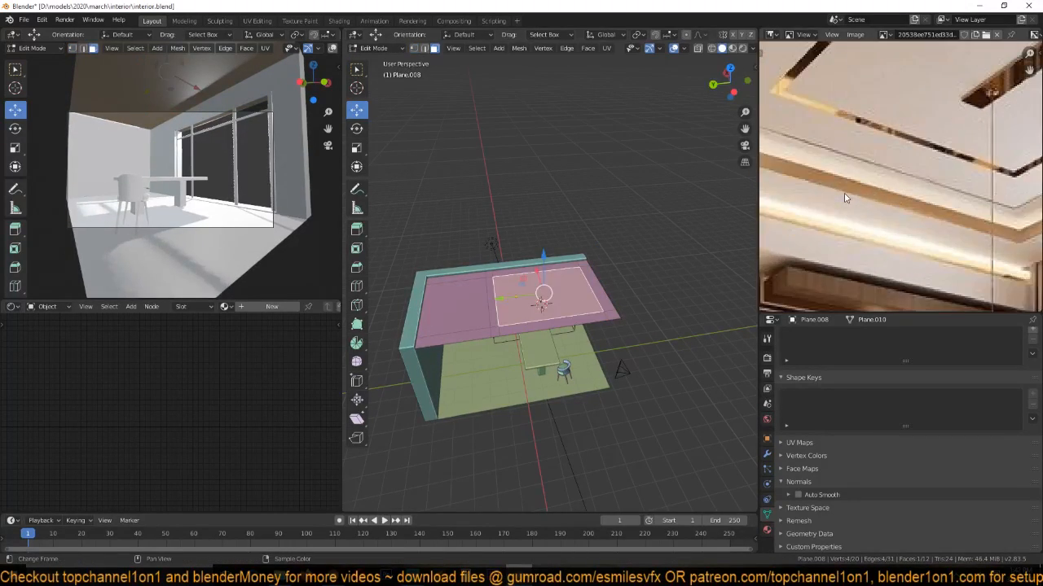
pyautogui.scroll(-3, 844, 189)
pyautogui.moveTo(497, 224); pyautogui.dragTo(456, 199, button='middle')
pyautogui.scroll(2, 456, 199)
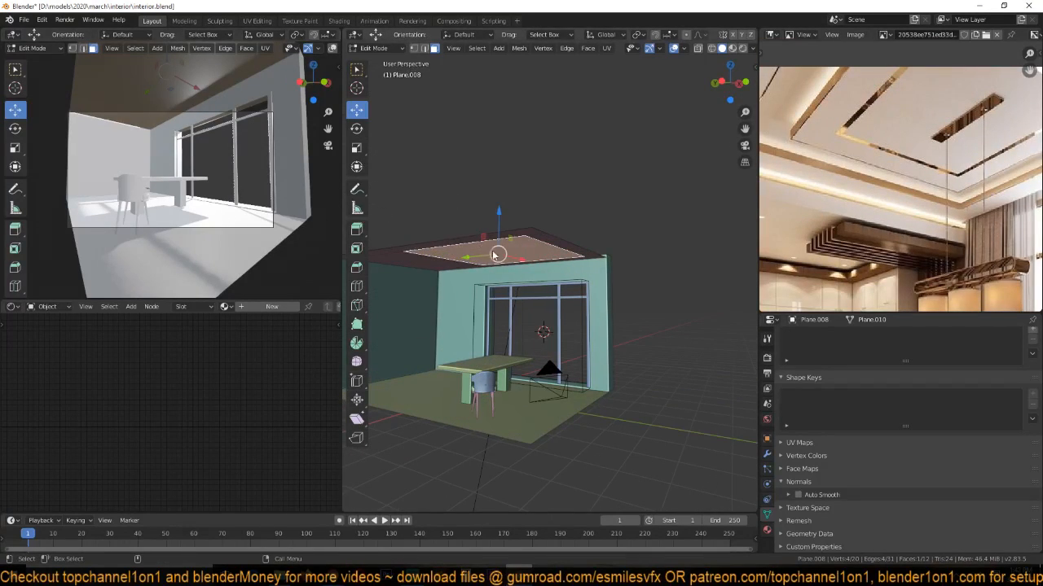
pyautogui.scroll(2, 572, 289)
pyautogui.press('e')
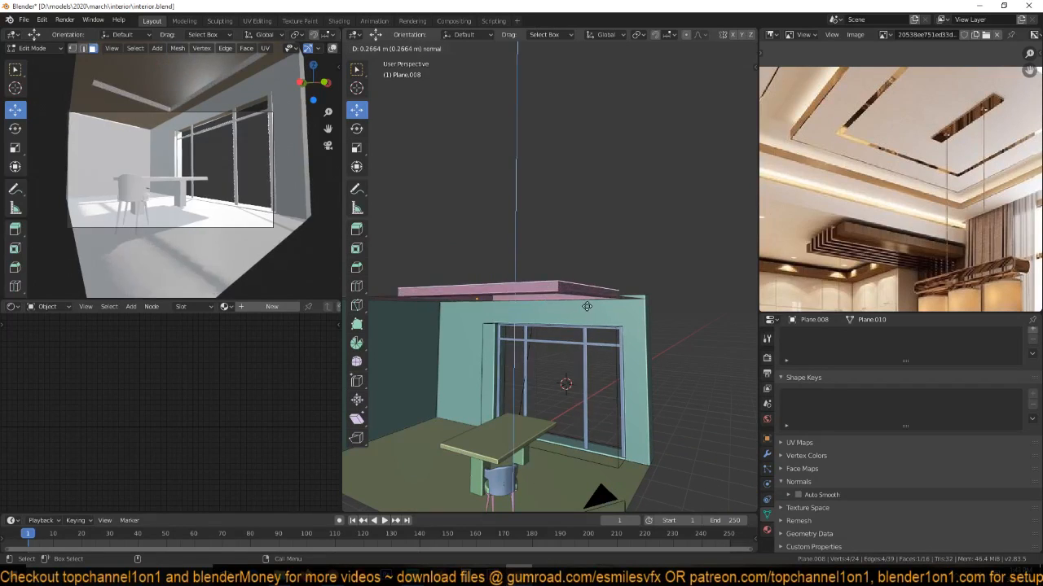
pyautogui.click(587, 305)
pyautogui.moveTo(587, 304); pyautogui.dragTo(609, 329, button='middle')
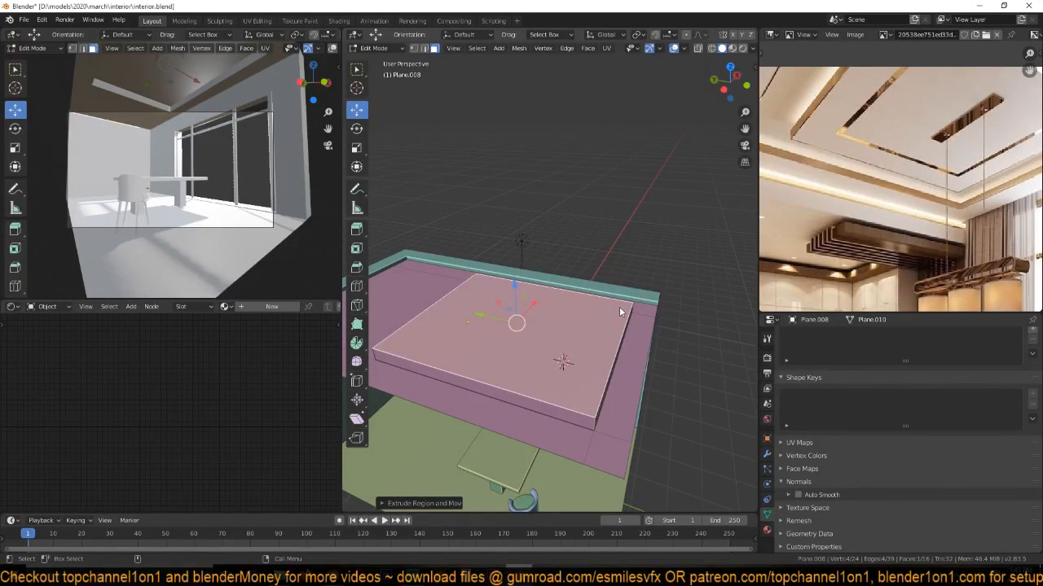
# Inset the top face of the ceiling recess, resize the inner face, and extrude it downward about 0.29 m.
pyautogui.press('i')
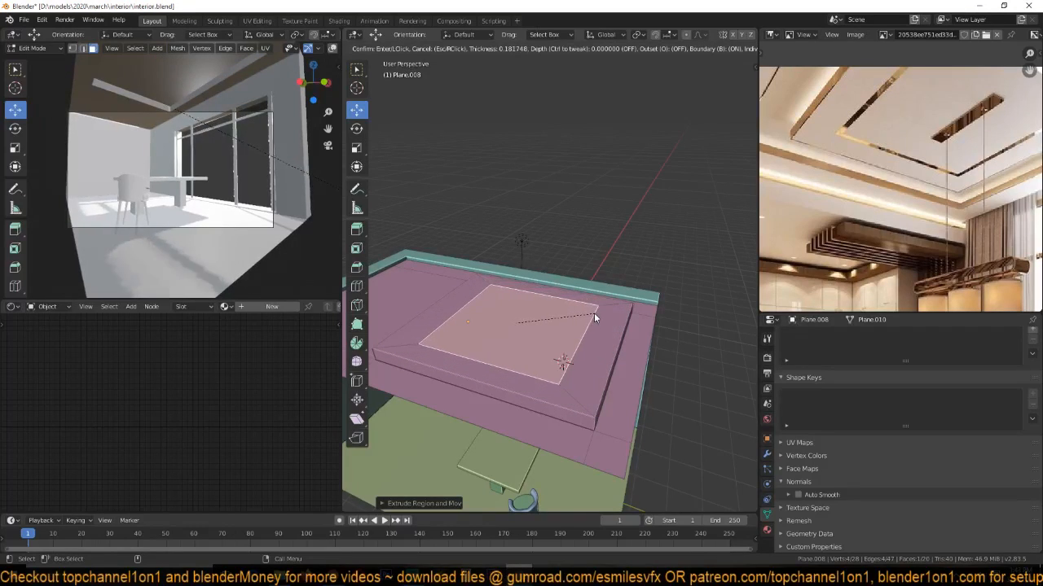
pyautogui.click(593, 312)
pyautogui.press('Tab')
pyautogui.moveTo(574, 328); pyautogui.dragTo(473, 343, button='middle')
pyautogui.press('Tab')
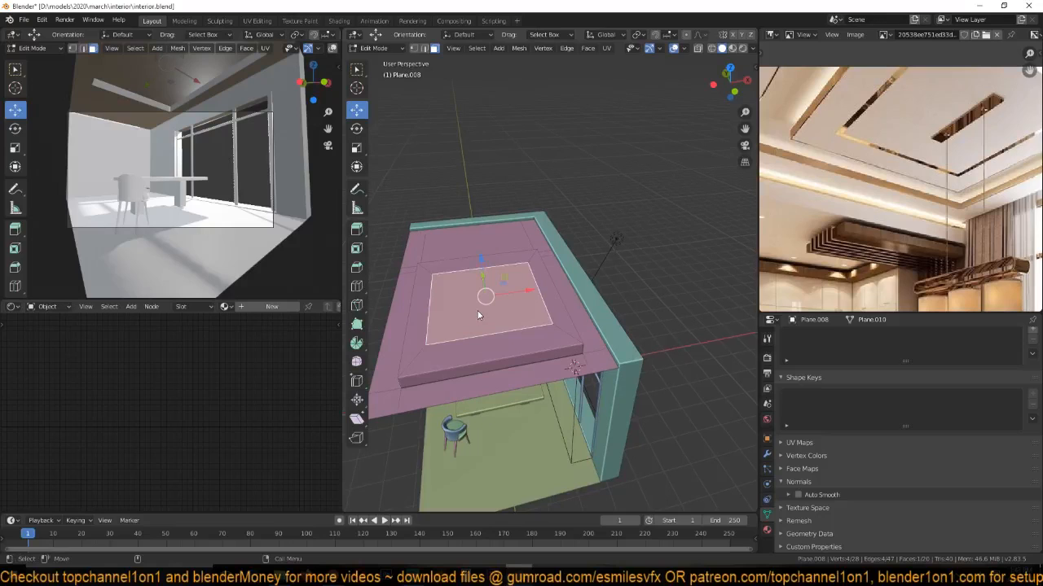
pyautogui.moveTo(482, 306); pyautogui.dragTo(493, 243, button='middle')
pyautogui.press('g')
pyautogui.click(531, 288)
pyautogui.press('e')
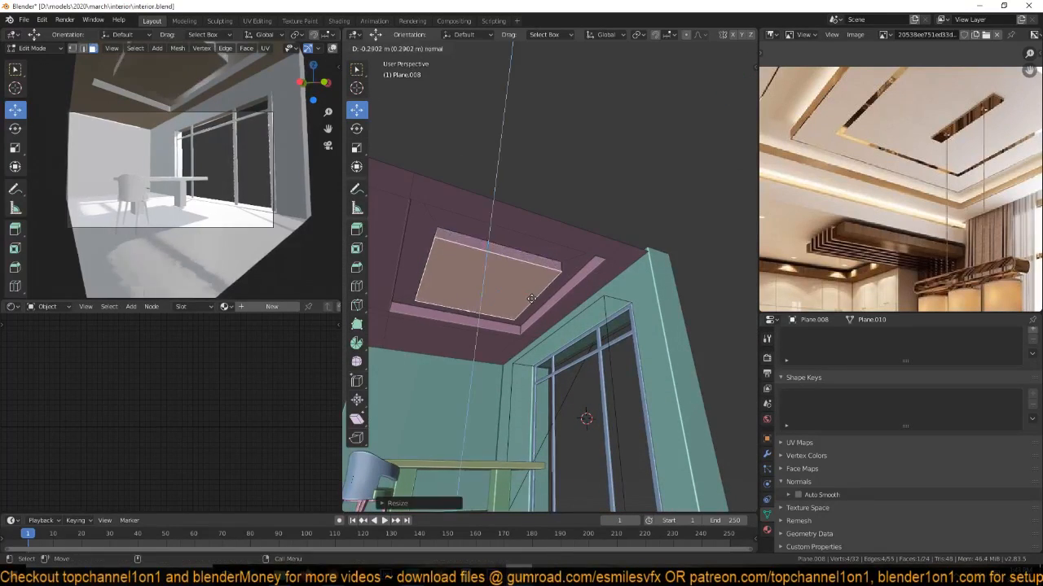
pyautogui.click(531, 305)
# Add a loop cut around the sides of the dropped centre panel and bevel it into a band.
pyautogui.moveTo(531, 305); pyautogui.dragTo(565, 317, button='middle')
pyautogui.scroll(3, 527, 327)
pyautogui.hotkey('ctrl', 'r')
pyautogui.click(526, 243)
pyautogui.click(526, 244)
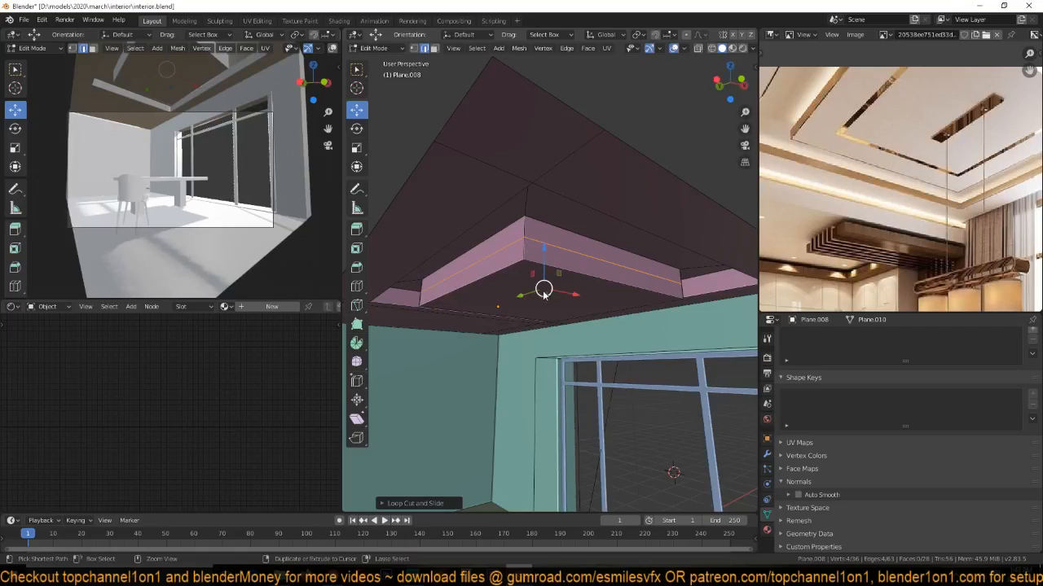
pyautogui.hotkey('ctrl', 'b')
pyautogui.click(587, 285)
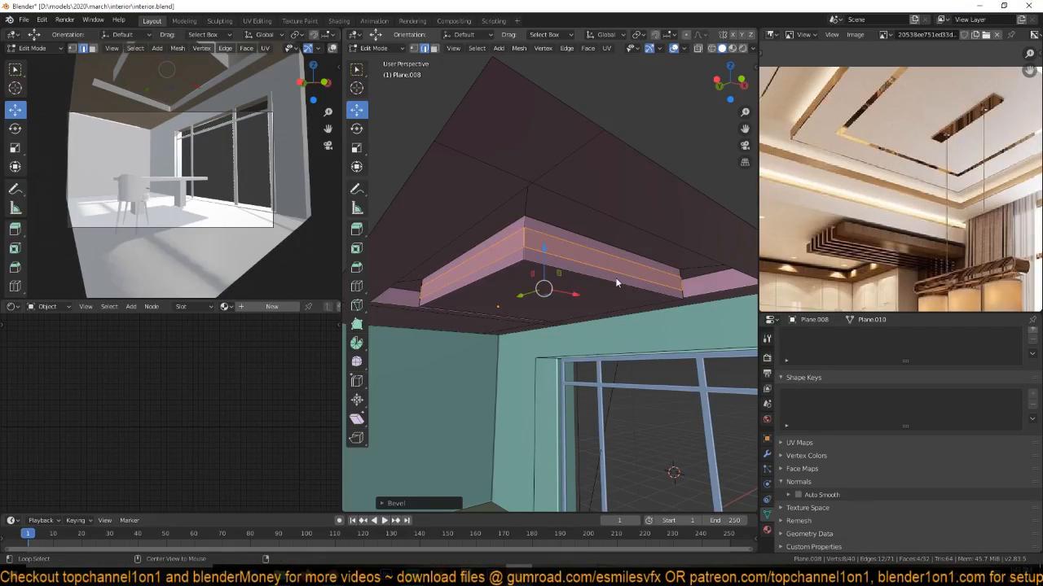
# Extrude the band around the dropped panel inward along its normals about 0.11 m to form a groove.
pyautogui.hotkey('alt', 'e')
pyautogui.click(616, 277)
pyautogui.click(619, 285)
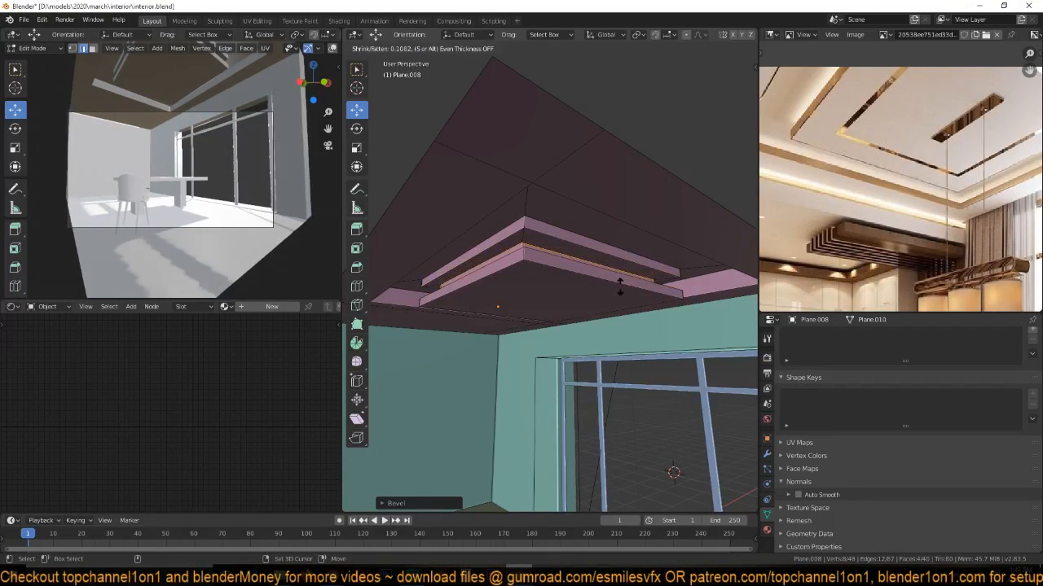
pyautogui.press('Tab')
pyautogui.scroll(-2, 205, 178)
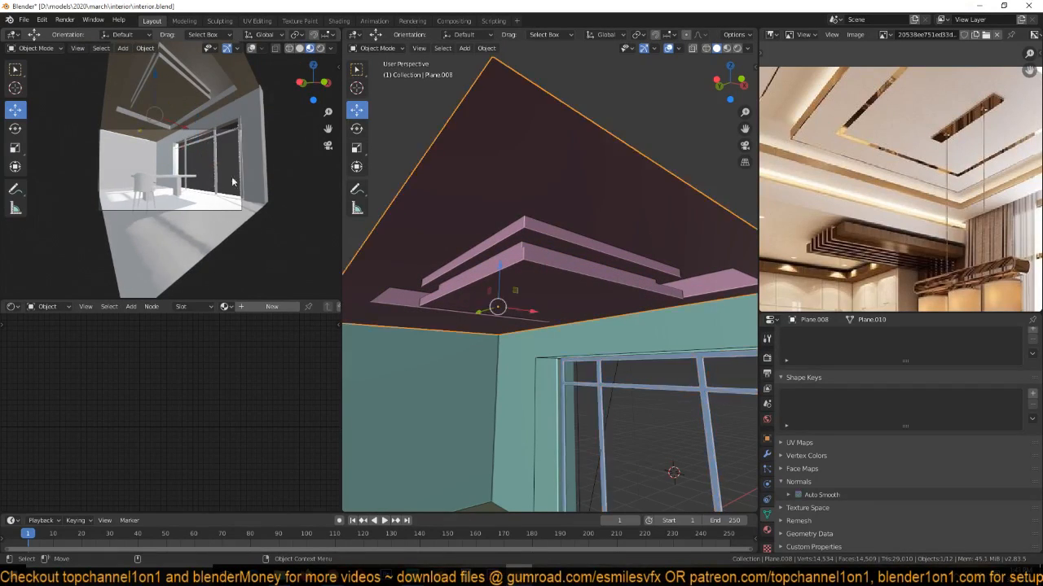
# Select the camera and pull it back along its local Z axis to fit more of the room in frame.
pyautogui.scroll(-10, 481, 297)
pyautogui.click(558, 366)
pyautogui.press('KP_0')
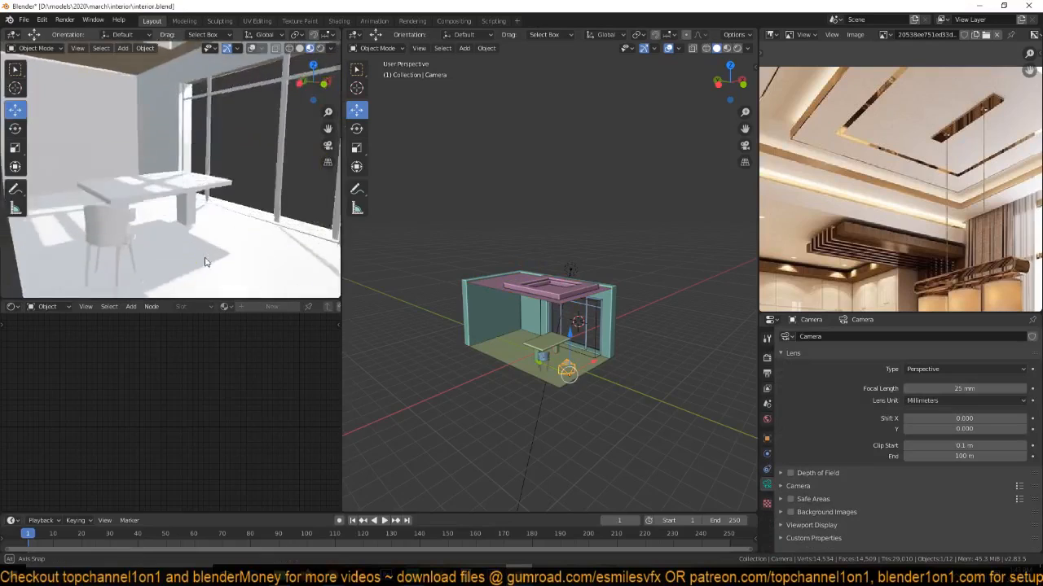
pyautogui.press('KP_0')
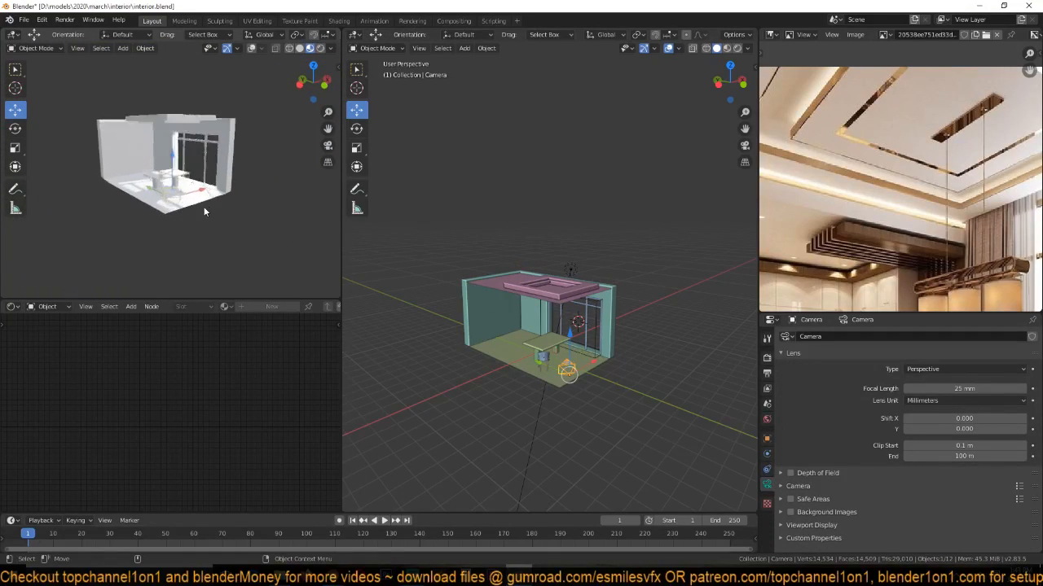
pyautogui.press('g')
pyautogui.press('z')
pyautogui.press('z')
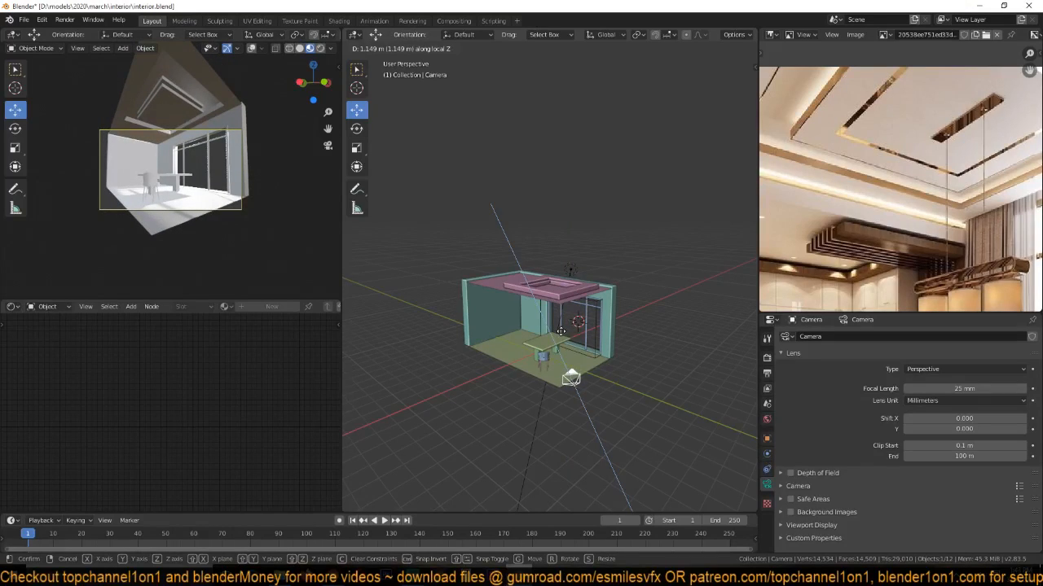
pyautogui.click(564, 339)
pyautogui.scroll(2, 130, 220)
pyautogui.press('g')
pyautogui.press('z')
pyautogui.click(188, 205)
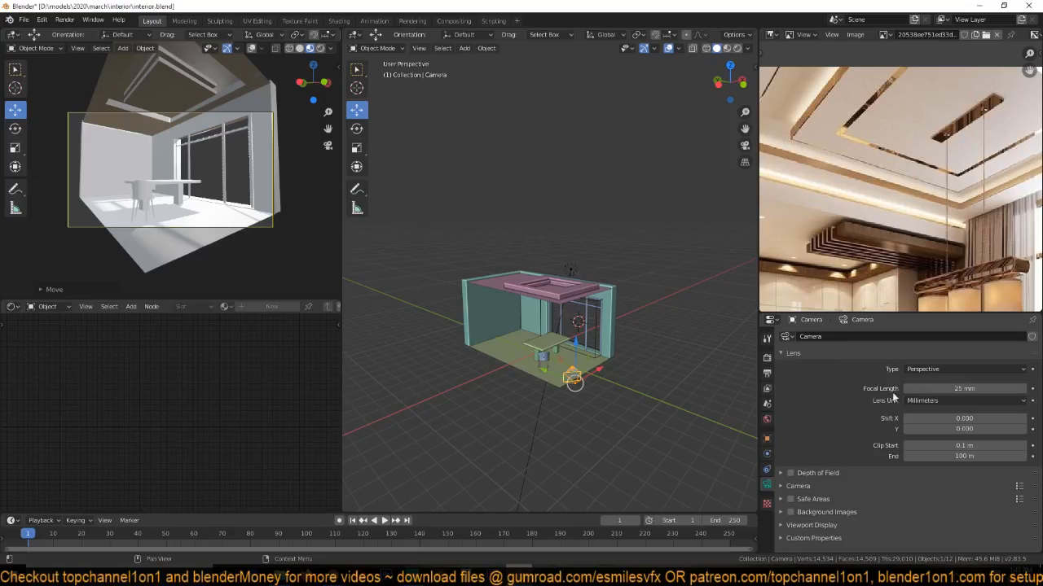
# Set the render resolution to a portrait format of 1080 × 1920 px.
pyautogui.scroll(-5, 885, 167)
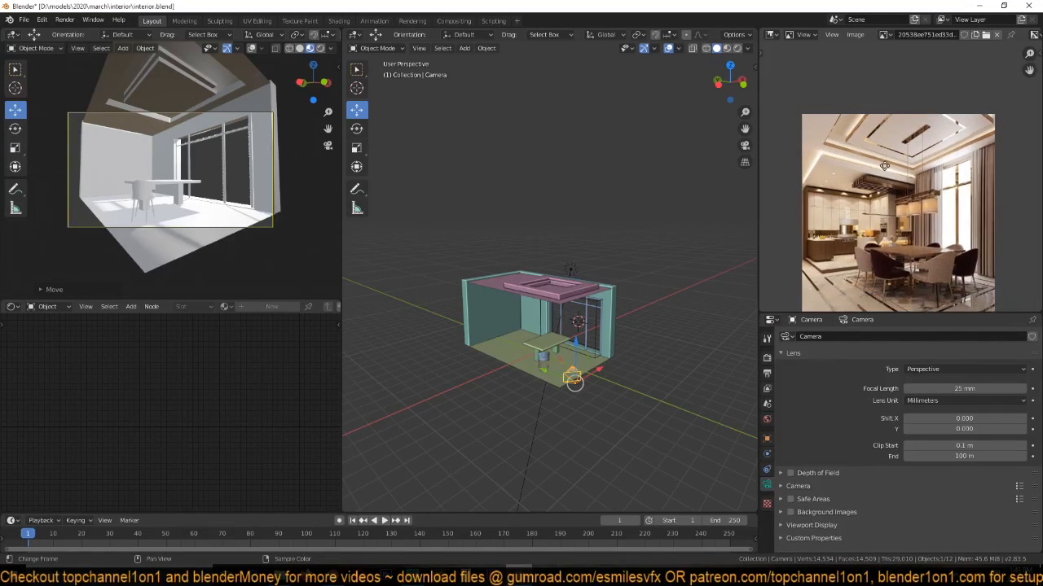
pyautogui.moveTo(885, 167); pyautogui.dragTo(881, 135, button='middle')
pyautogui.moveTo(899, 171); pyautogui.dragTo(897, 146, button='middle')
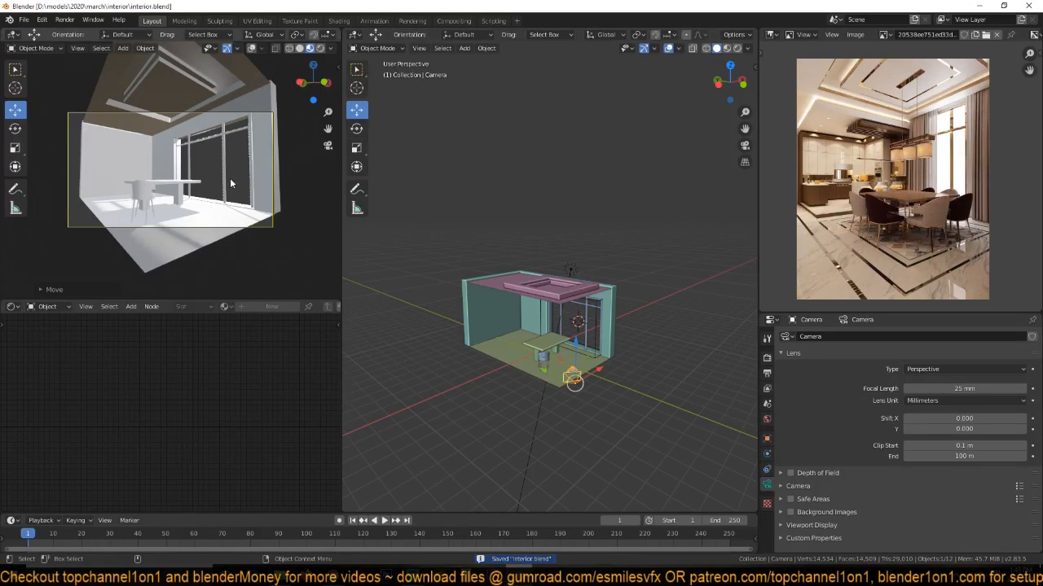
pyautogui.click(766, 373)
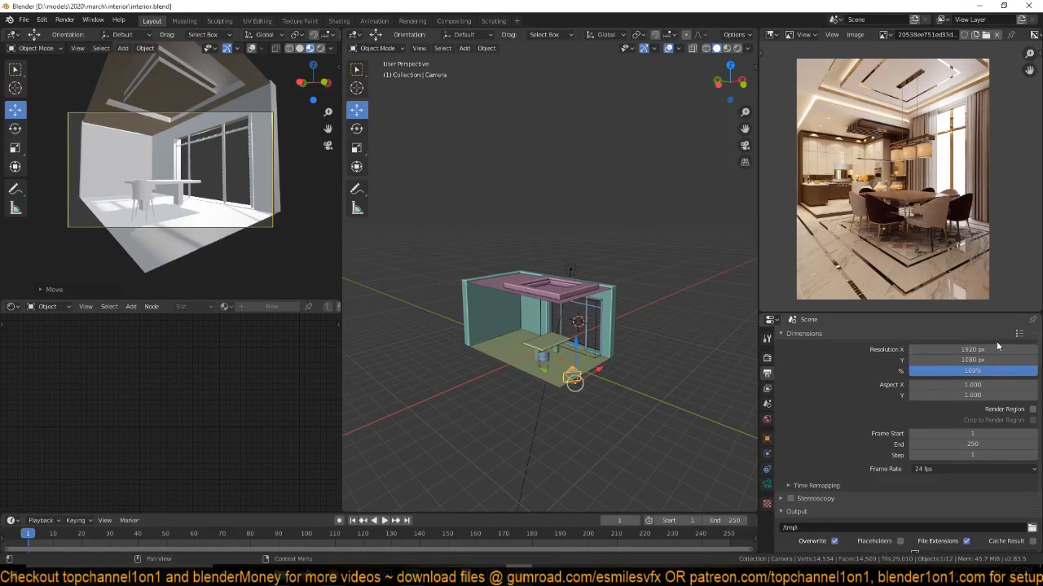
pyautogui.doubleClick(965, 345)
pyautogui.write('1080')
pyautogui.press('Return')
pyautogui.doubleClick(955, 356)
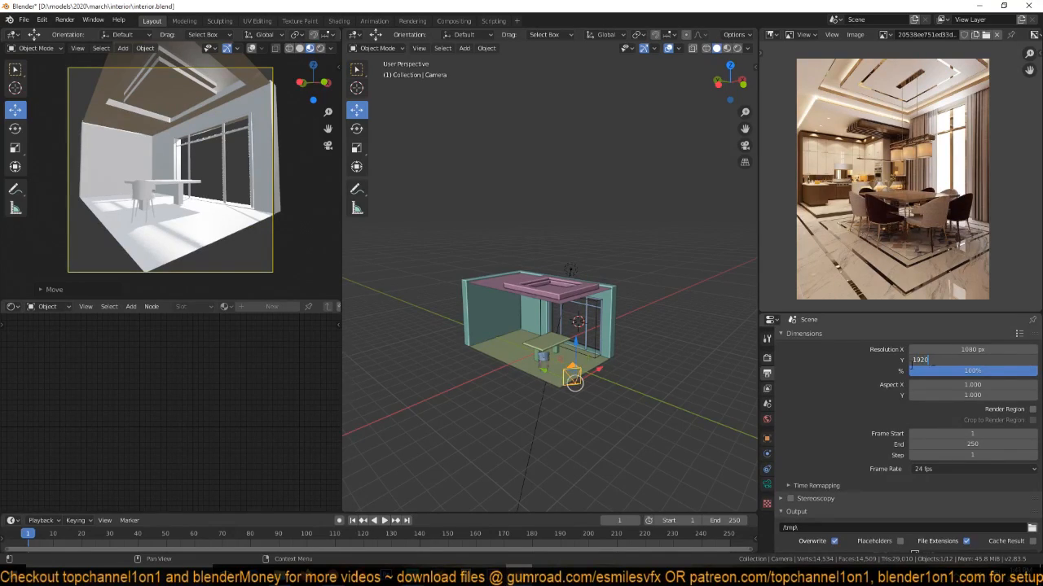
pyautogui.press('Return')
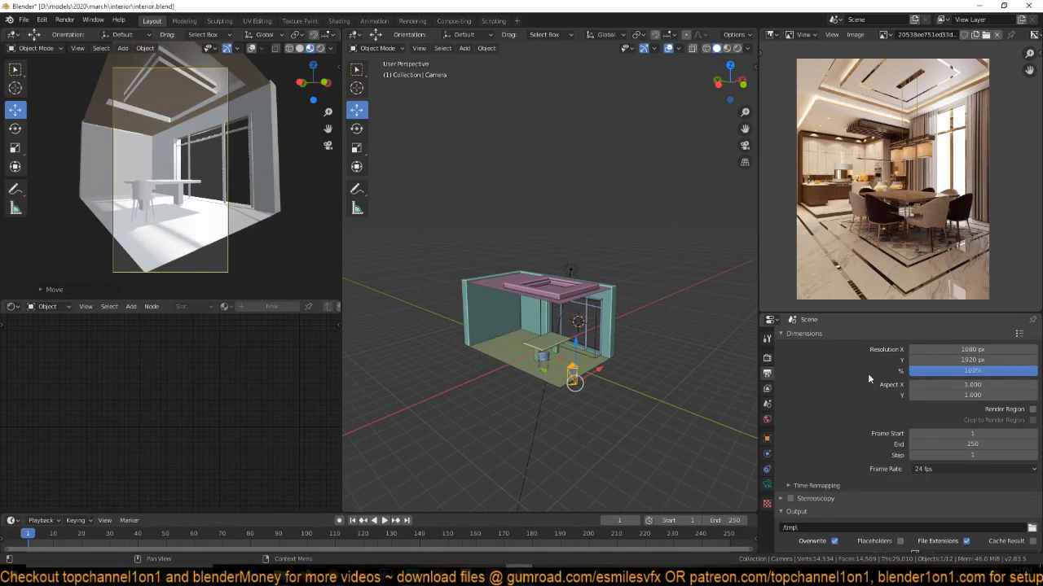
# Widen the render resolution X to 1627 px and compare the camera frame with the reference photo's proportions.
pyautogui.scroll(2, 171, 162)
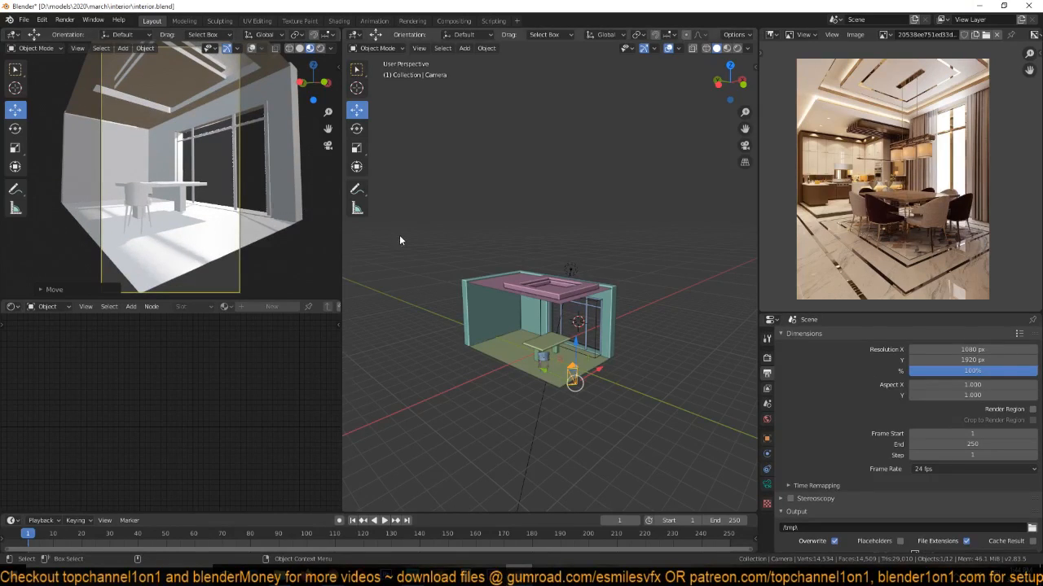
pyautogui.scroll(-2, 253, 211)
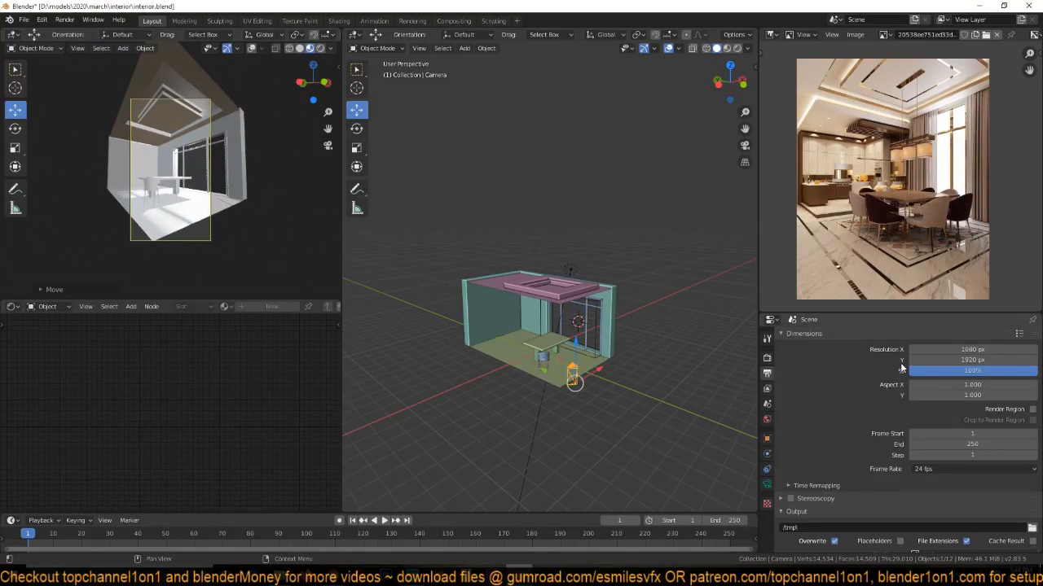
pyautogui.moveTo(969, 349)
pyautogui.mouseDown()
pyautogui.moveTo(1026, 349)
pyautogui.moveTo(952, 347)
pyautogui.mouseUp()
pyautogui.scroll(3, 282, 260)
pyautogui.scroll(-2, 872, 209)
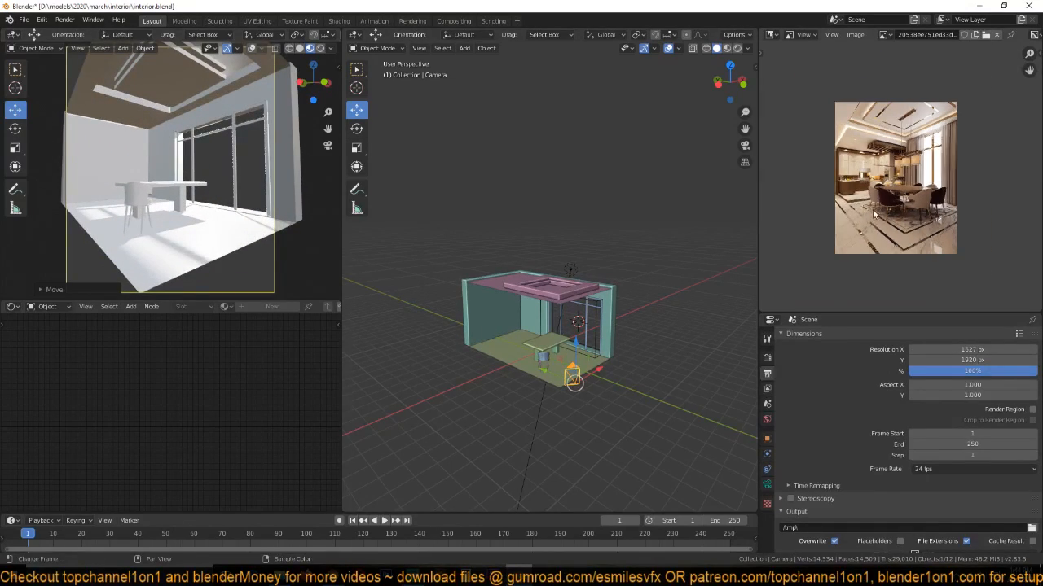
pyautogui.scroll(2, 873, 209)
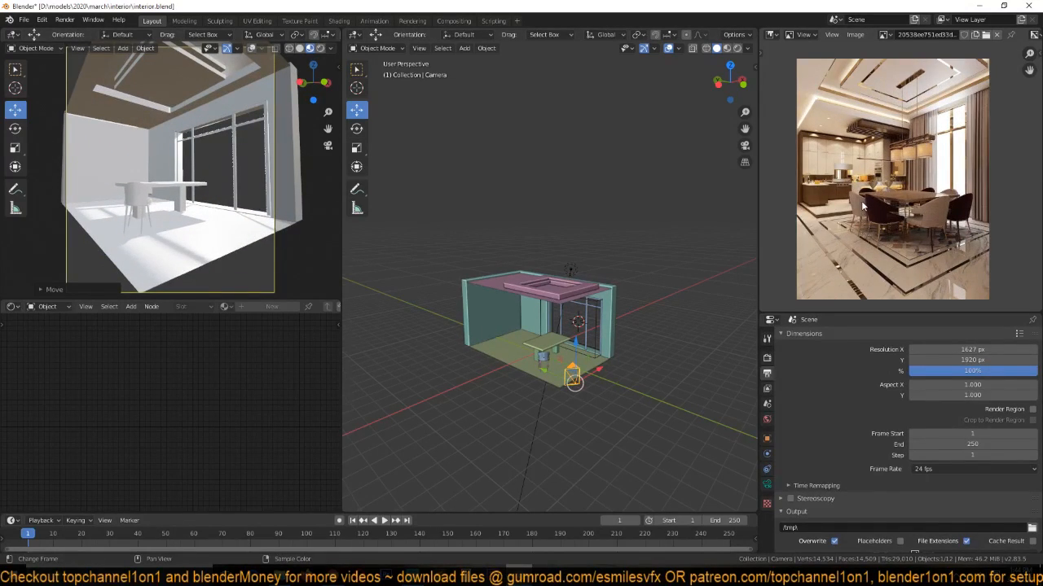
# Match the render resolution to the reference image's 564 × 705 px size and double it to 1128 × 1410 px.
pyautogui.press('n')
pyautogui.click(1037, 73)
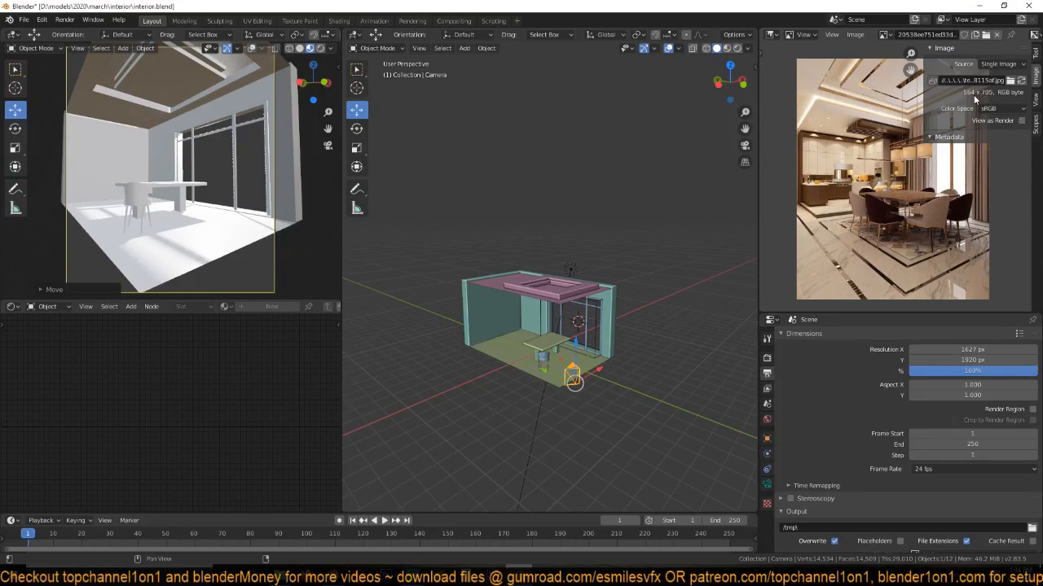
pyautogui.click(972, 349)
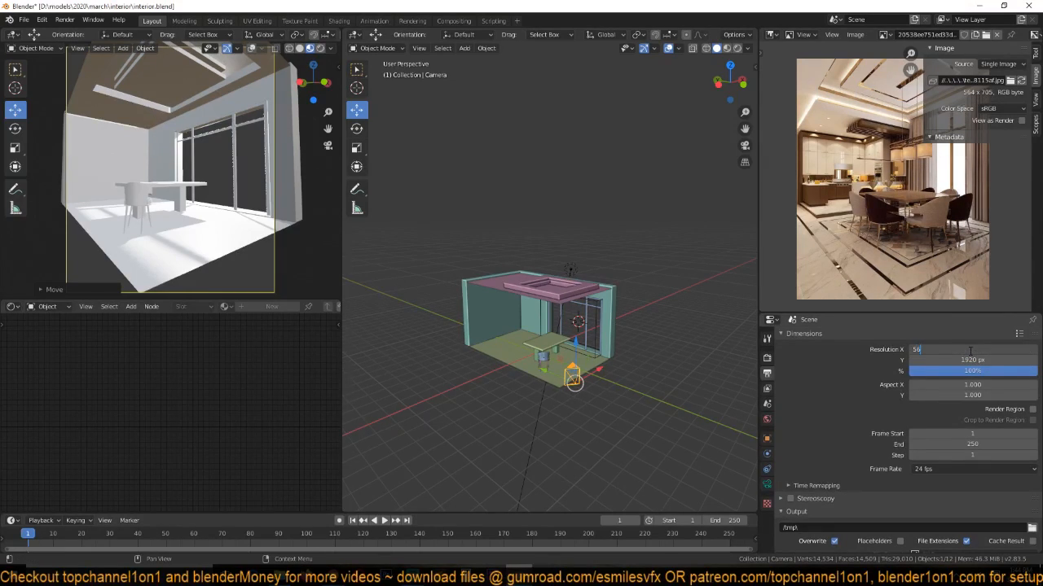
pyautogui.press('Return')
pyautogui.click(960, 359)
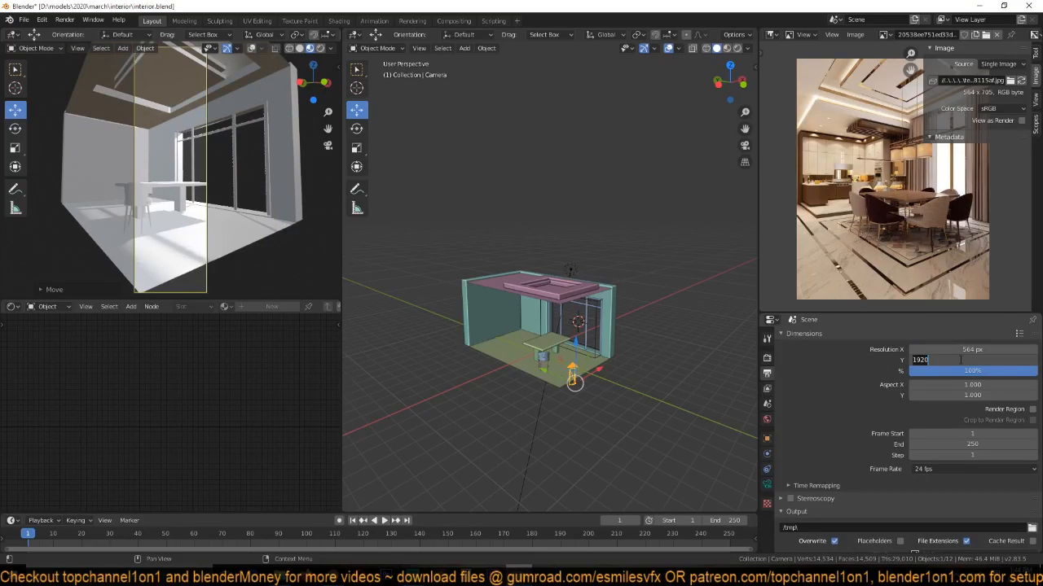
pyautogui.press('Return')
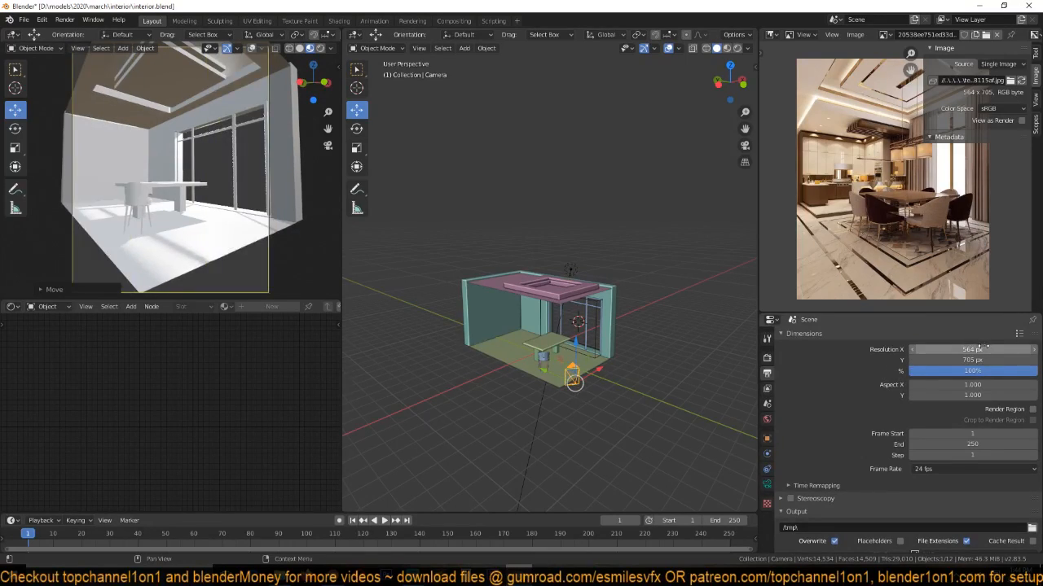
pyautogui.click(983, 349)
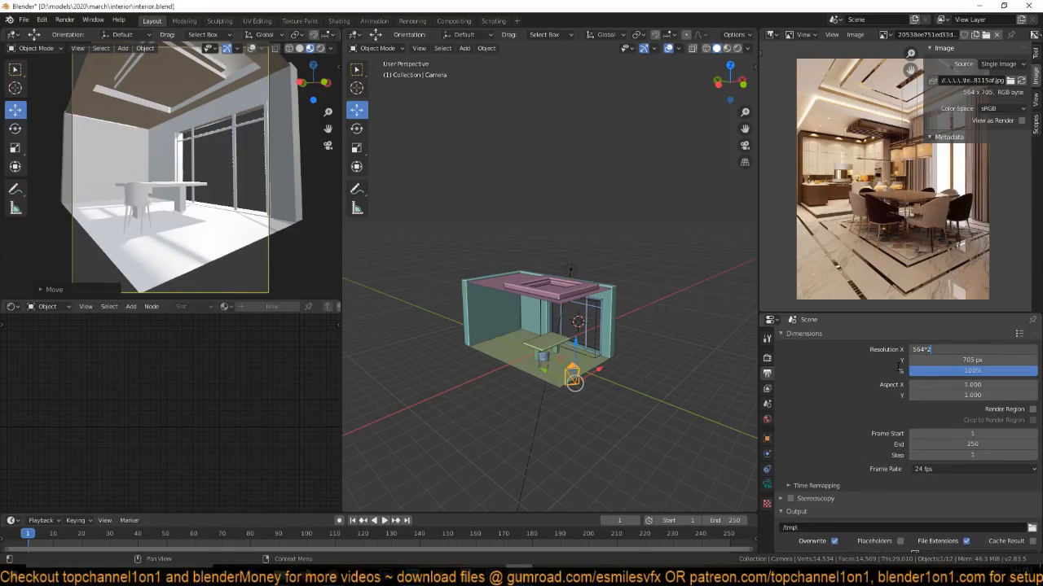
pyautogui.write('2')
pyautogui.press('Return')
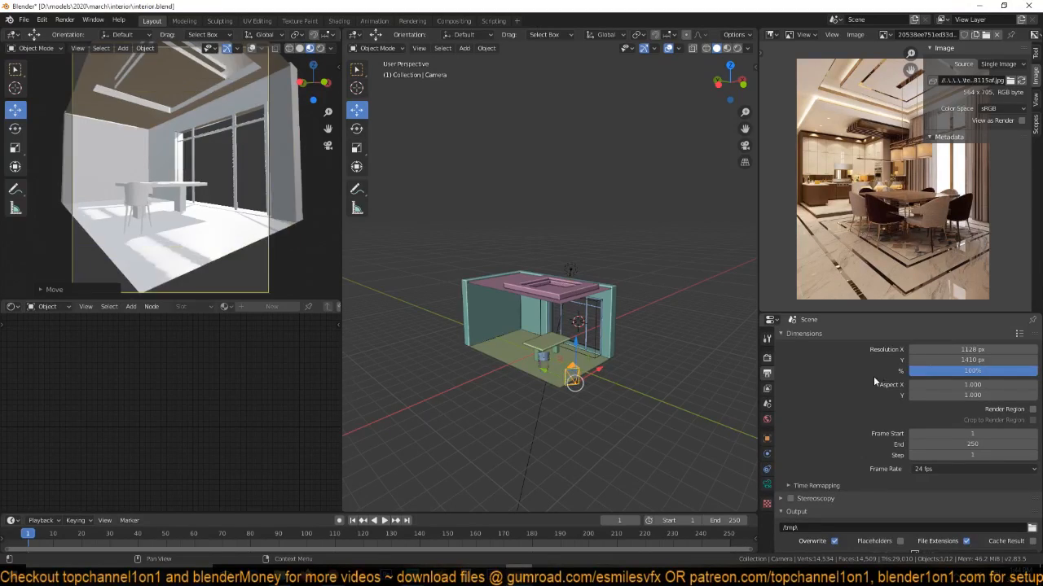
# Move the camera forward along its local Z axis to tighten the framing around the dining area.
pyautogui.scroll(-3, 185, 200)
pyautogui.scroll(1, 195, 198)
pyautogui.press('g')
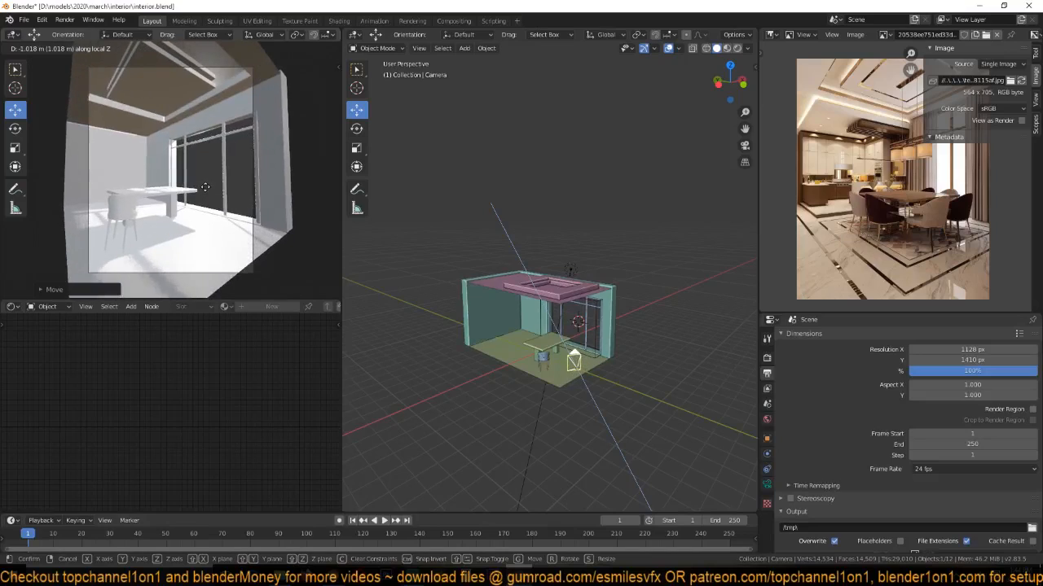
pyautogui.click(207, 196)
pyautogui.keyDown('shift'); pyautogui.moveTo(189, 203); pyautogui.dragTo(193, 217, button='middle'); pyautogui.keyUp('shift')
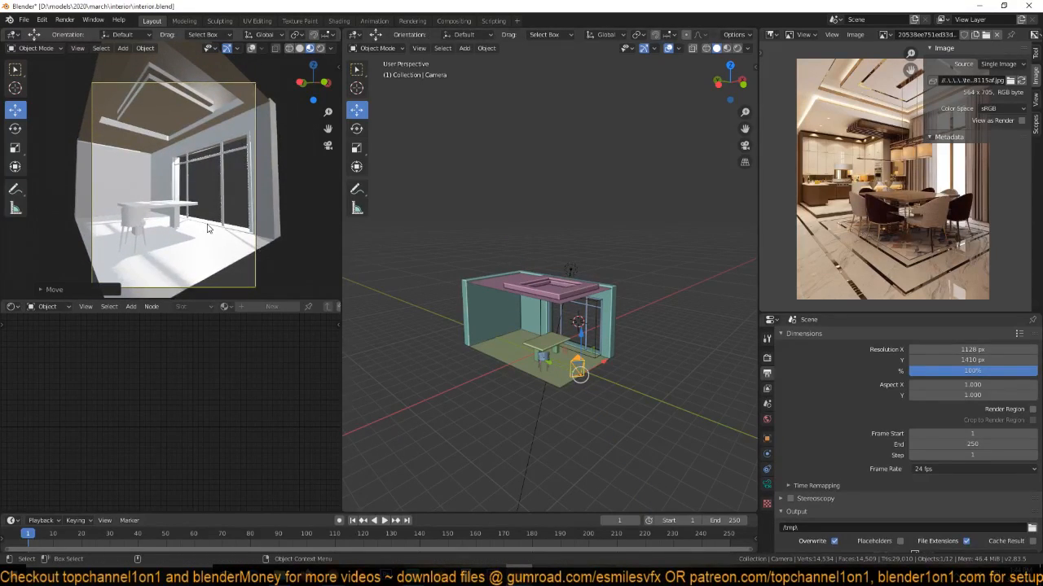
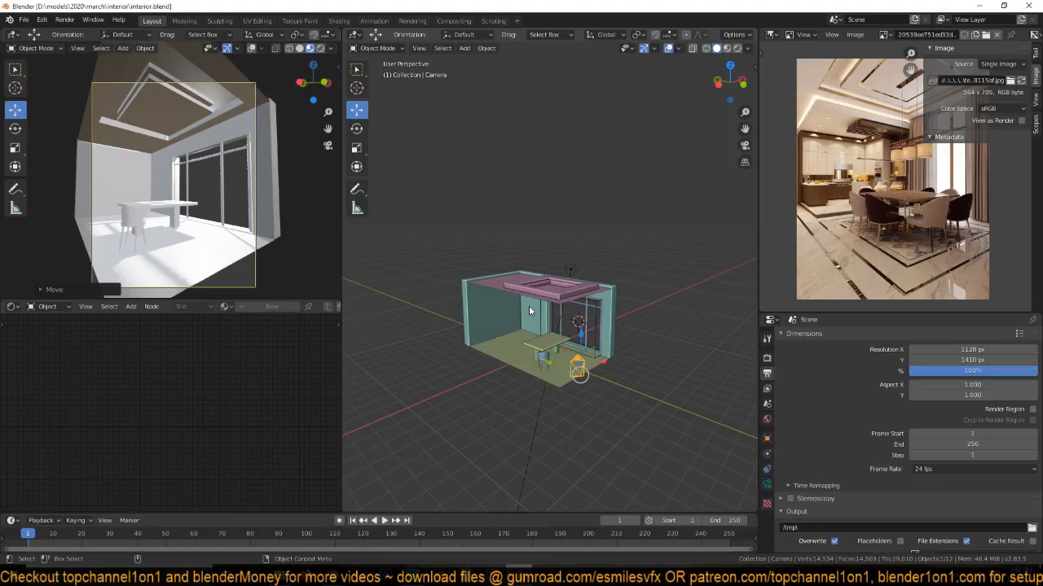
# View the room through the camera in the main viewport, with the reference image's sidebar hidden, and save the file.
pyautogui.press('KP_0')
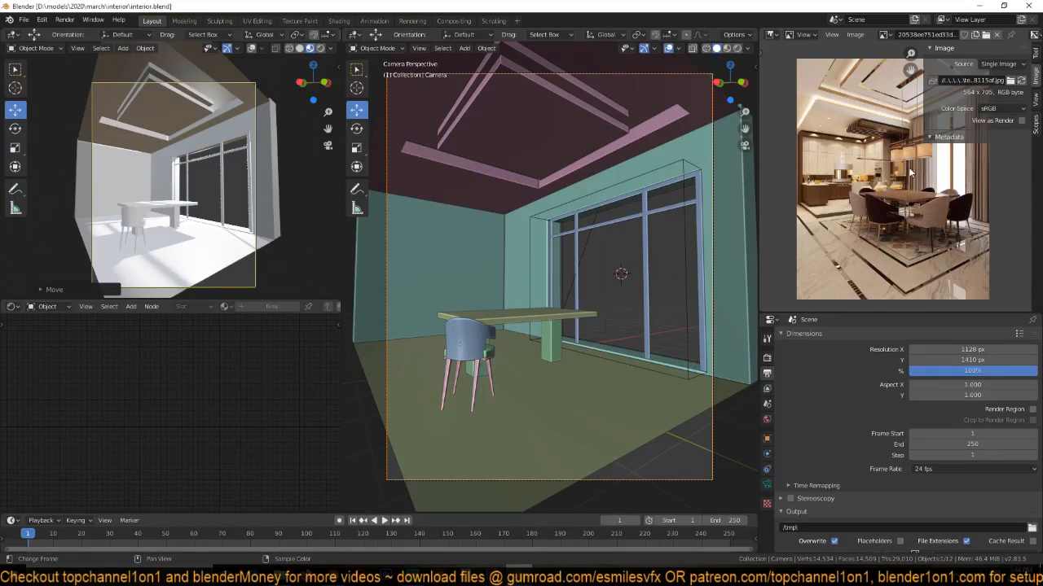
pyautogui.press('n')
pyautogui.scroll(2, 647, 290)
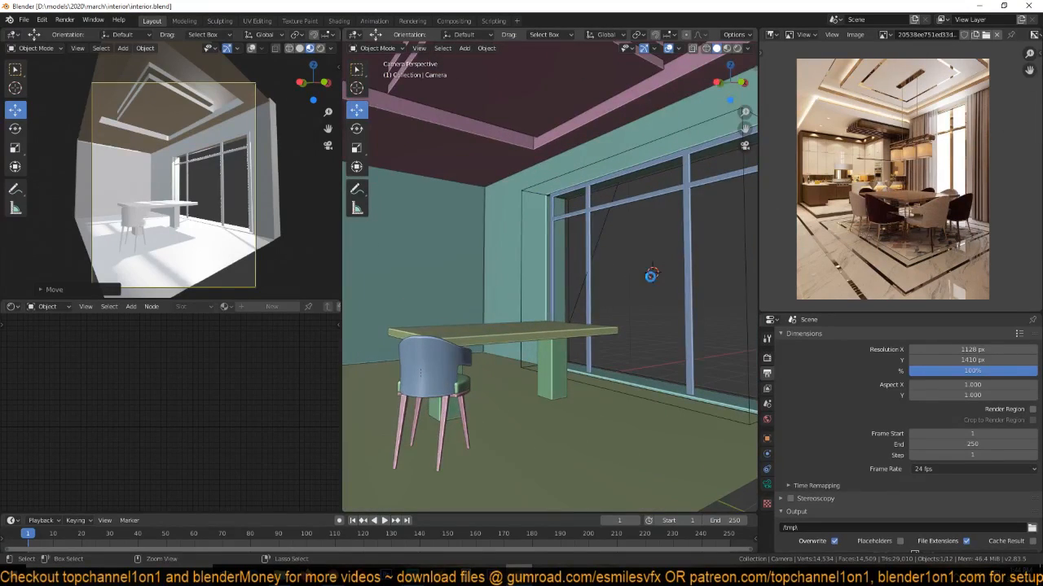
pyautogui.hotkey('ctrl', 's')
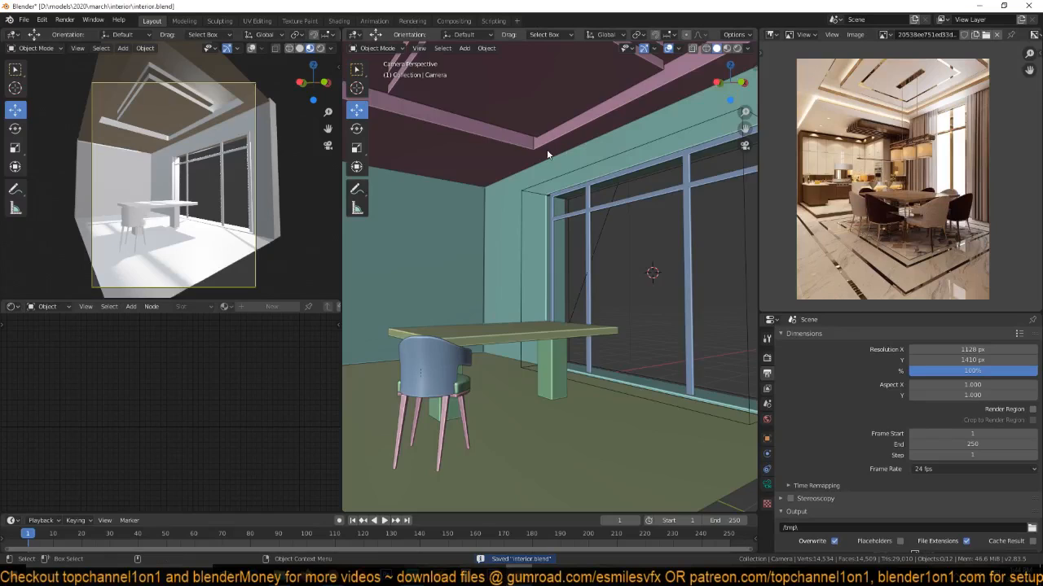
# Examine the modelled ceiling through the camera against the ceiling and kitchen area in the reference photo.
pyautogui.keyDown('shift'); pyautogui.moveTo(559, 164); pyautogui.dragTo(552, 237, button='middle'); pyautogui.keyUp('shift')
pyautogui.scroll(-2, 838, 182)
pyautogui.moveTo(839, 181); pyautogui.dragTo(846, 197, button='middle')
pyautogui.click(594, 127)
pyautogui.moveTo(595, 130); pyautogui.dragTo(551, 294, button='middle')
pyautogui.scroll(2, 588, 256)
pyautogui.scroll(1, 551, 294)
pyautogui.press('KP_0')
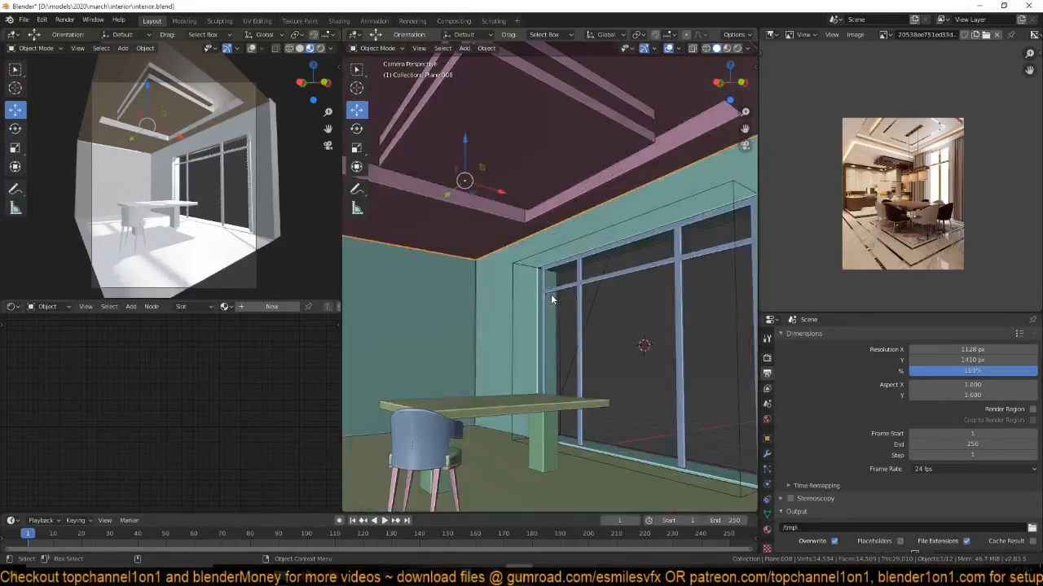
pyautogui.scroll(4, 815, 213)
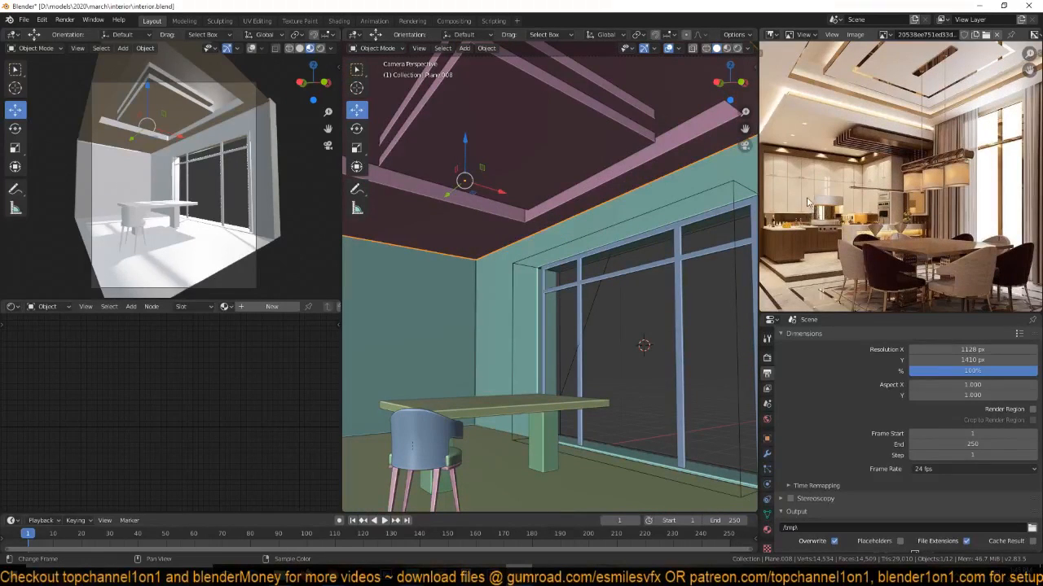
pyautogui.scroll(-4, 806, 204)
pyautogui.scroll(5, 825, 176)
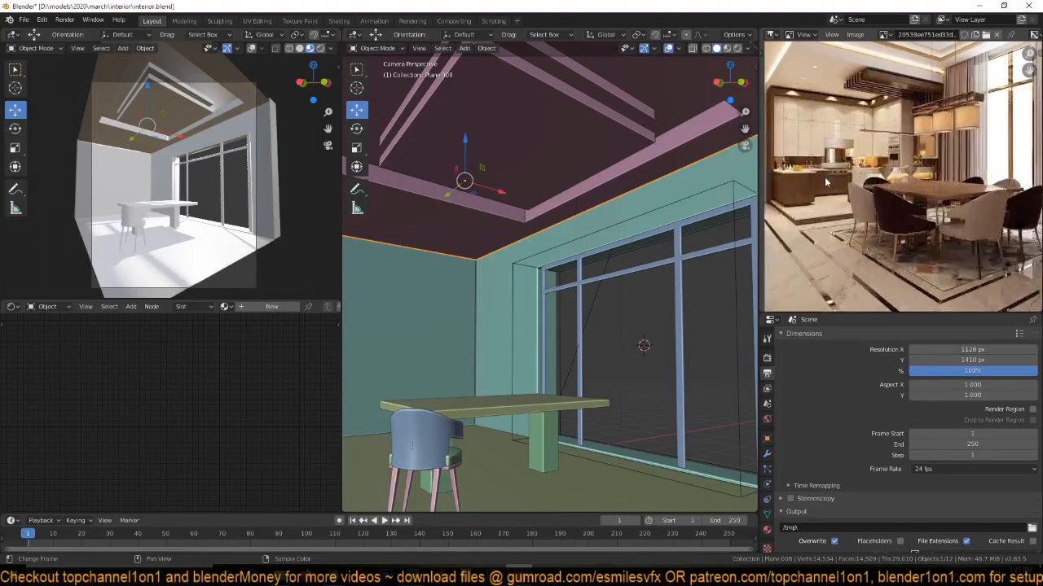
# Save the file and bring the window curtains in the reference photo into close view.
pyautogui.click(647, 275)
pyautogui.hotkey('ctrl', 's')
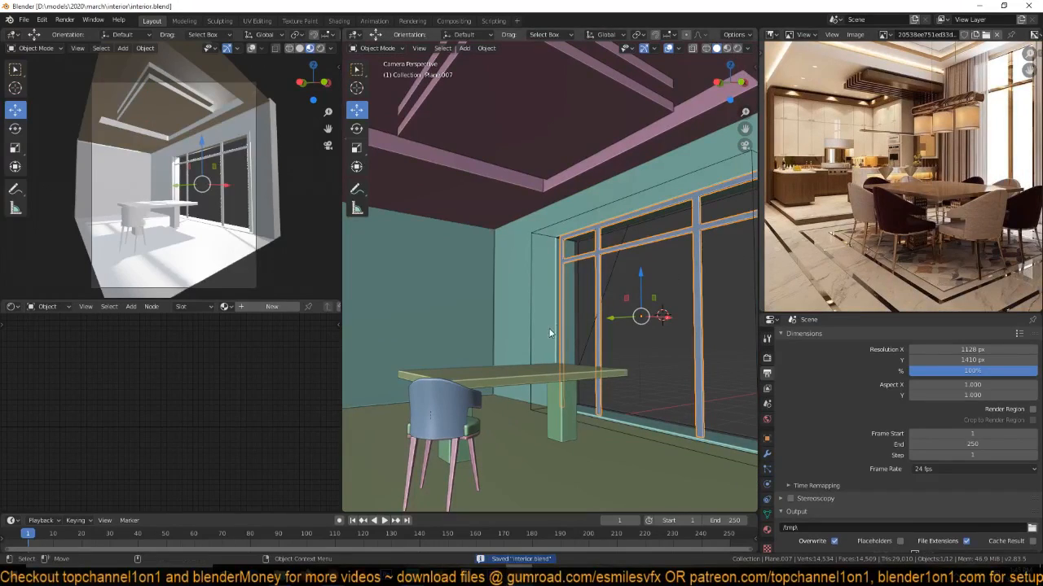
pyautogui.scroll(-1, 861, 210)
pyautogui.moveTo(854, 157); pyautogui.dragTo(856, 208, button='middle')
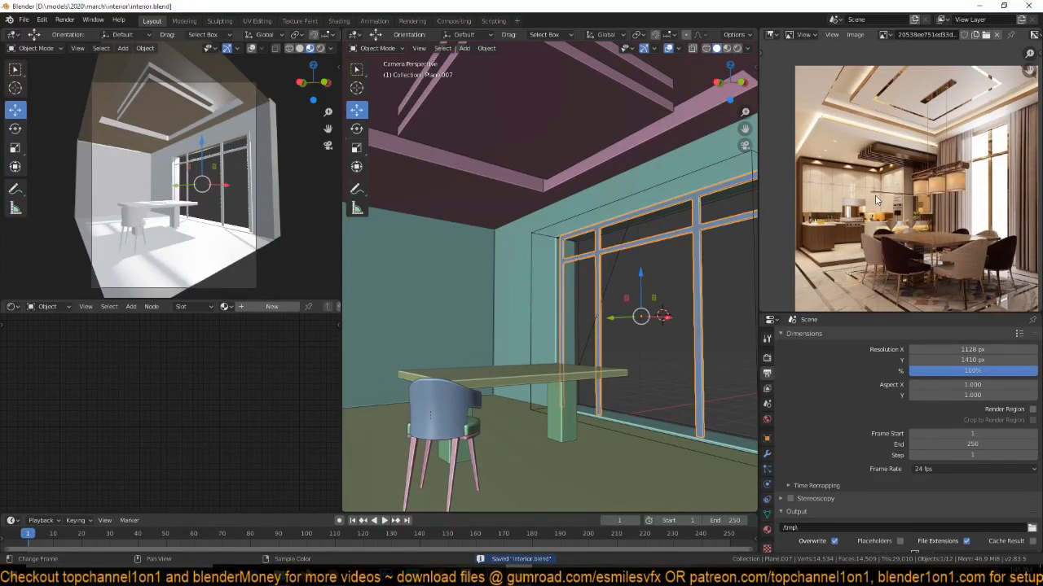
pyautogui.scroll(5, 957, 127)
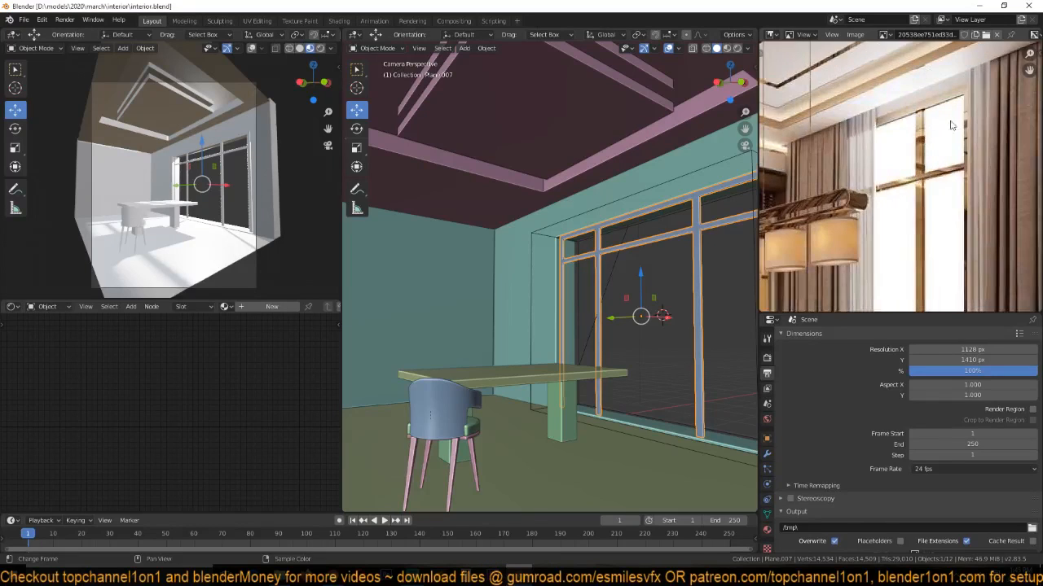
# Add a plane in the empty area outside the window wall, working from the top view.
pyautogui.click(628, 164)
pyautogui.moveTo(628, 165); pyautogui.dragTo(581, 180, button='middle')
pyautogui.press('KP_7')
pyautogui.scroll(-4, 865, 171)
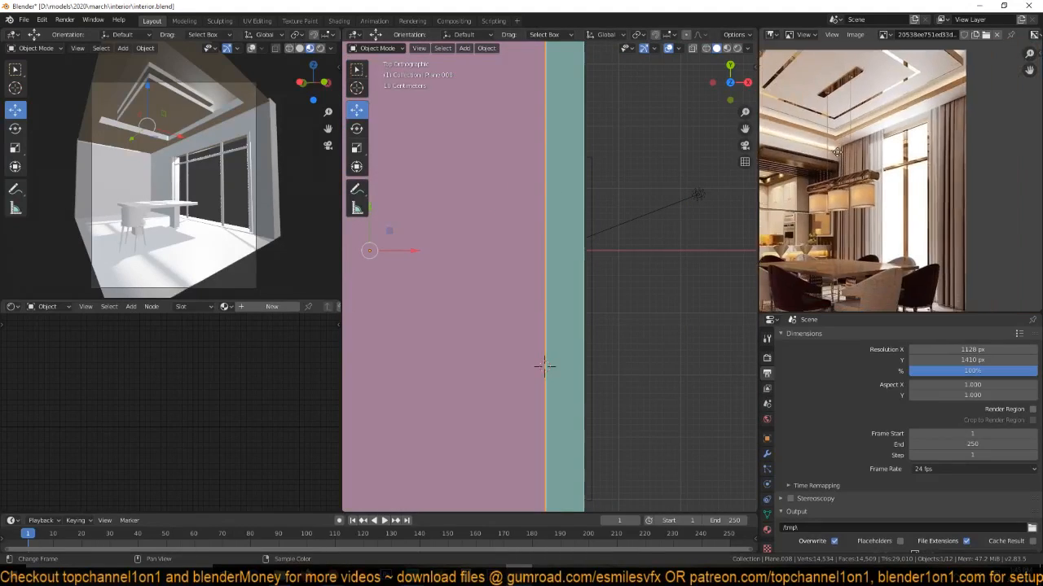
pyautogui.scroll(3, 865, 171)
pyautogui.keyDown('shift'); pyautogui.moveTo(664, 200); pyautogui.dragTo(557, 195, button='middle'); pyautogui.keyUp('shift')
pyautogui.hotkey('shift', 'a')
pyautogui.click(601, 211)
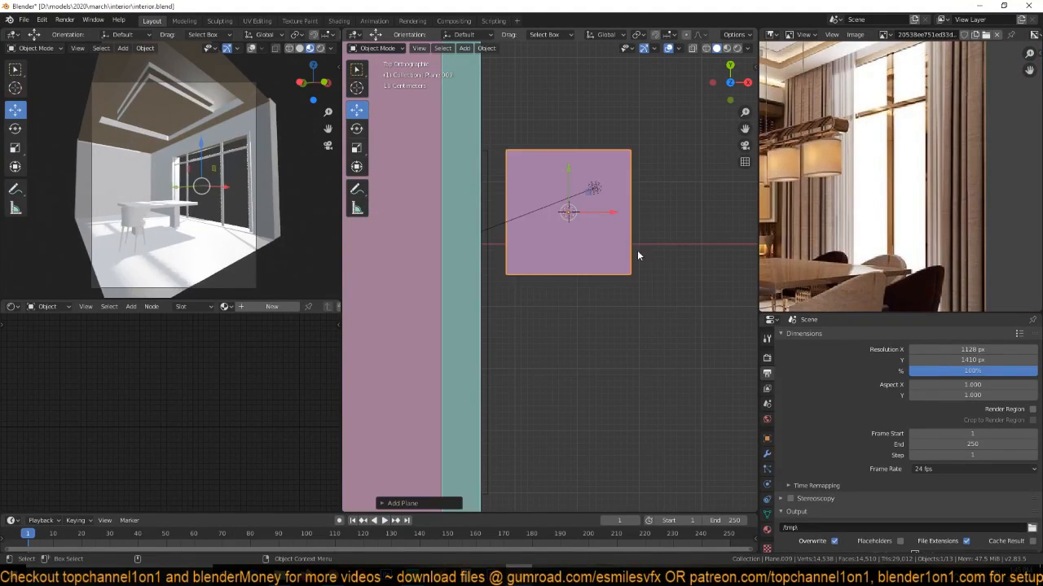
# Delete the plane's two vertices farthest from the room and move the remaining edge over the object's origin.
pyautogui.press('Tab')
pyautogui.press('1')
pyautogui.keyDown('alt'); pyautogui.click(638, 175); pyautogui.keyUp('alt')
pyautogui.press('x')
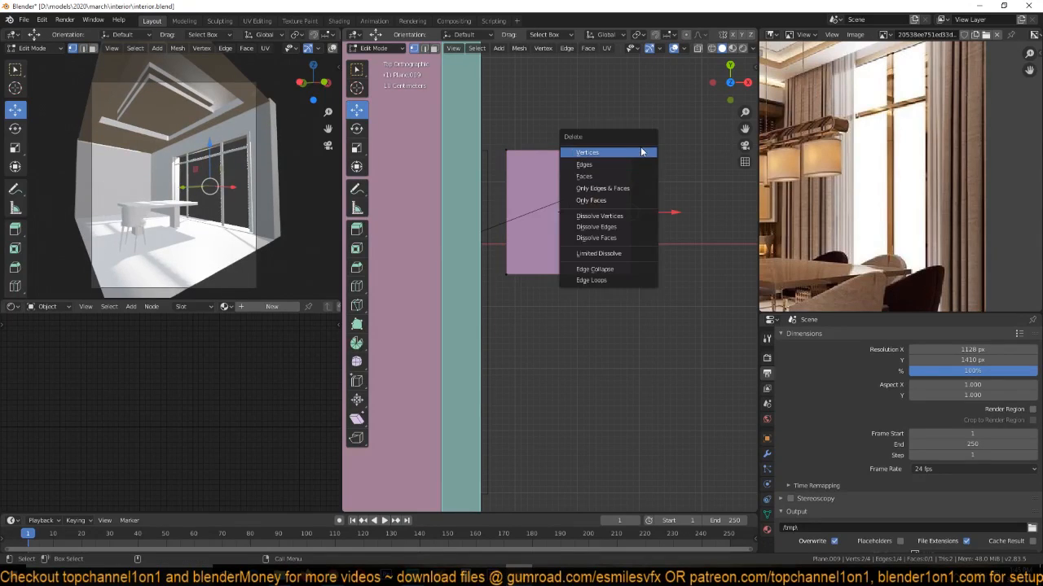
pyautogui.click(642, 152)
pyautogui.press('a')
pyautogui.moveTo(538, 210); pyautogui.dragTo(600, 204)
pyautogui.press('Tab')
# Move the single edge farther away from the room and scale it.
pyautogui.press('g')
pyautogui.click(659, 277)
pyautogui.keyDown('shift'); pyautogui.moveTo(659, 277); pyautogui.dragTo(566, 251, button='middle'); pyautogui.keyUp('shift')
pyautogui.press('s')
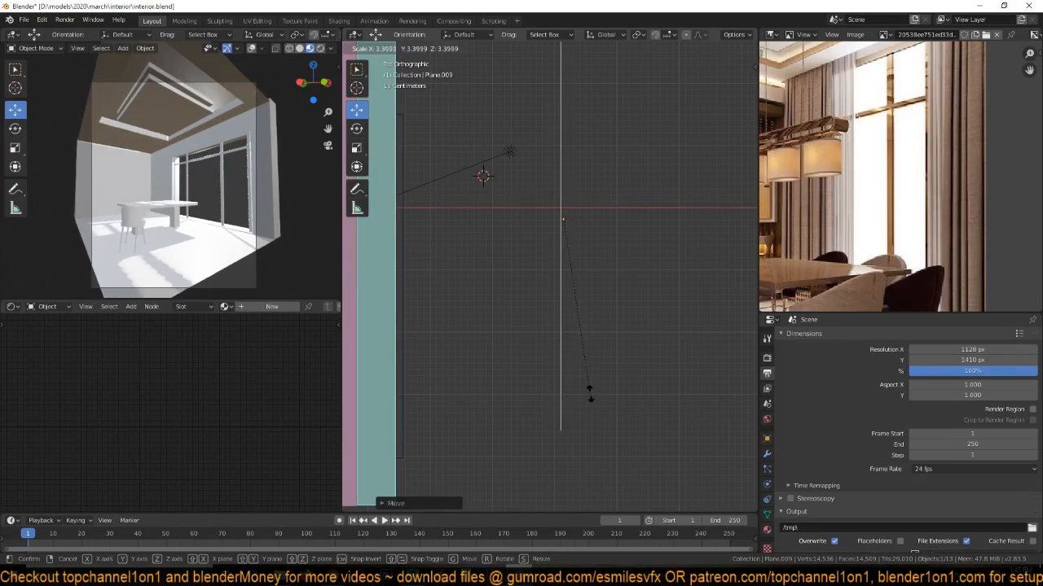
pyautogui.click(569, 255)
# Subdivide the edge repeatedly into 16 segments.
pyautogui.scroll(3, 570, 255)
pyautogui.keyDown('shift'); pyautogui.moveTo(568, 284); pyautogui.dragTo(530, 377, button='middle'); pyautogui.keyUp('shift')
pyautogui.click(570, 231)
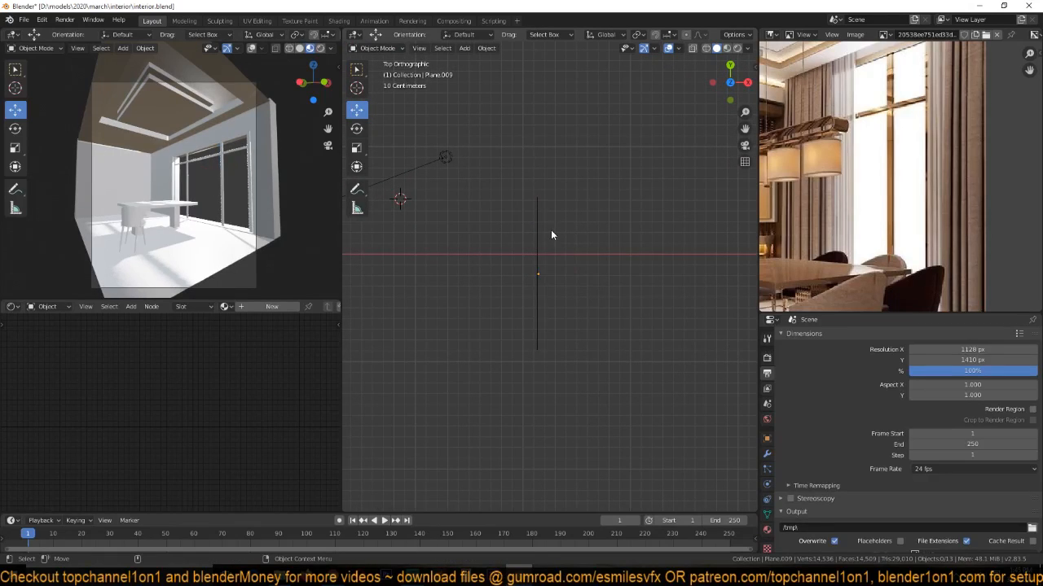
pyautogui.click(540, 229)
pyautogui.press('Tab')
pyautogui.rightClick(540, 228)
pyautogui.click(540, 227)
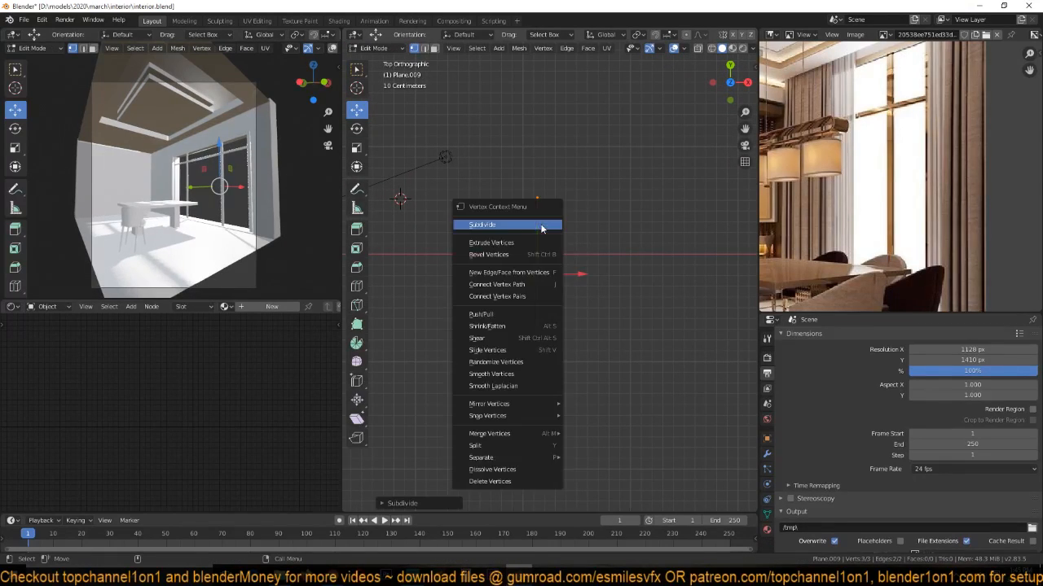
pyautogui.scroll(2, 541, 229)
pyautogui.press('Tab')
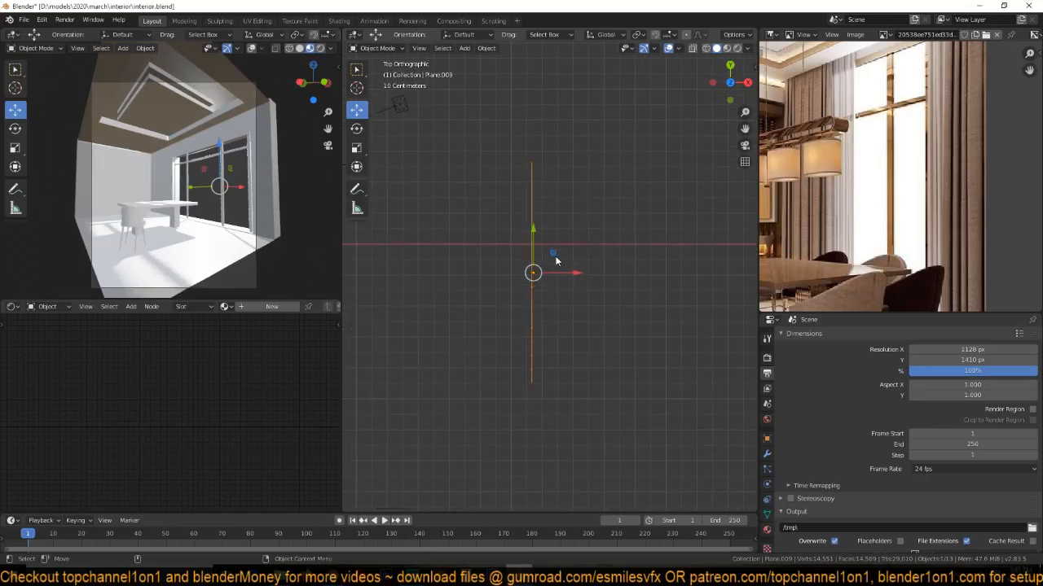
# Add a Subdivision modifier at level 2 to the subdivided edge.
pyautogui.click(766, 453)
pyautogui.click(836, 336)
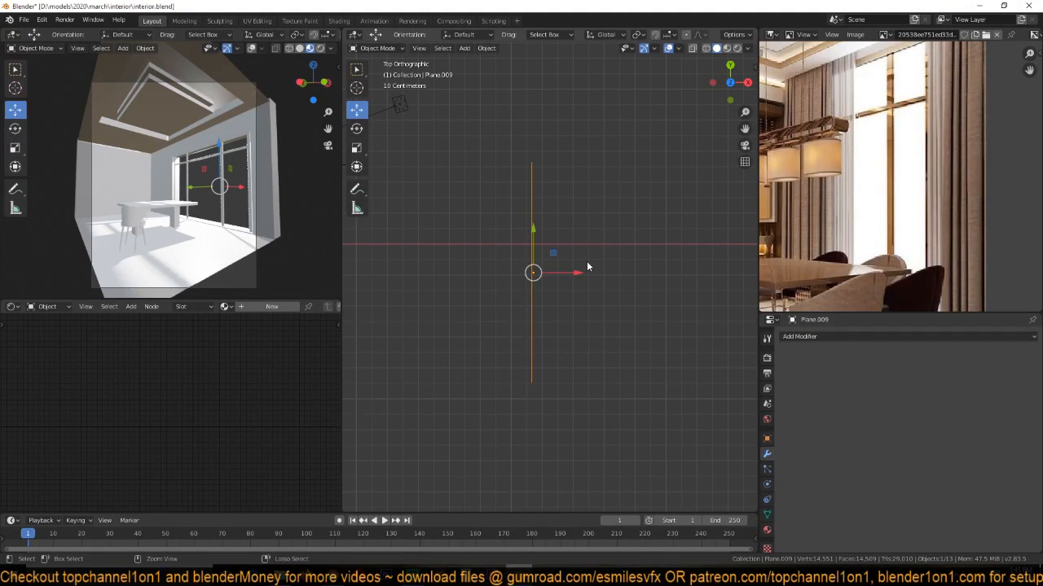
pyautogui.hotkey('ctrl', '2')
# Pull four separate vertices on the +Y part of the line toward −X at varying depths to start the curtain folds.
pyautogui.press('Tab')
pyautogui.scroll(3, 538, 223)
pyautogui.click(522, 105)
pyautogui.moveTo(557, 103); pyautogui.dragTo(531, 103)
pyautogui.click(520, 152)
pyautogui.press('g')
pyautogui.press('x')
pyautogui.click(517, 203)
pyautogui.click(525, 211)
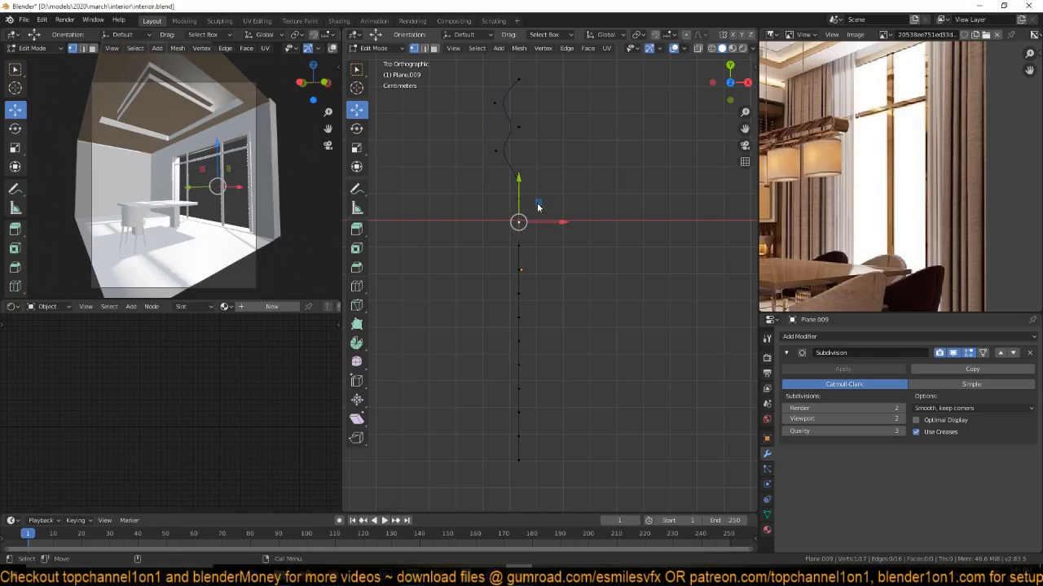
pyautogui.moveTo(557, 222); pyautogui.dragTo(516, 222)
pyautogui.click(535, 295)
pyautogui.moveTo(557, 293); pyautogui.dragTo(533, 289)
pyautogui.click(530, 291)
# Pull three alternate vertices on the −Y part of the line toward −X to complete the wavy curtain profile.
pyautogui.click(520, 341)
pyautogui.press('g')
pyautogui.press('x')
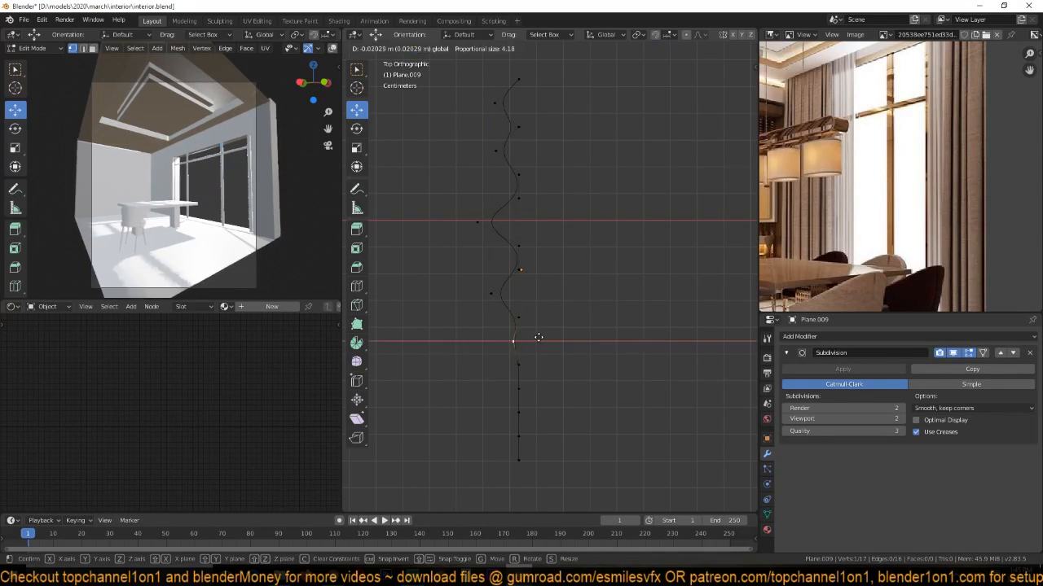
pyautogui.click(531, 337)
pyautogui.click(528, 386)
pyautogui.press('g')
pyautogui.press('x')
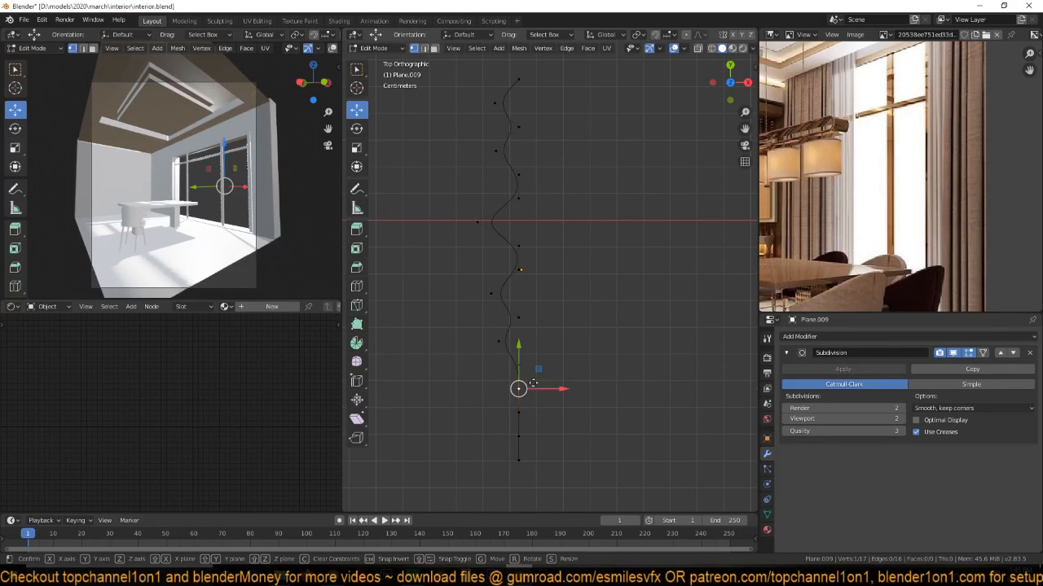
pyautogui.click(514, 407)
pyautogui.click(519, 418)
pyautogui.press('g')
pyautogui.press('x')
pyautogui.click(534, 418)
# Adjust the spacing of the folds by scaling the whole profile along Y.
pyautogui.press('a')
pyautogui.press('s')
pyautogui.press('y')
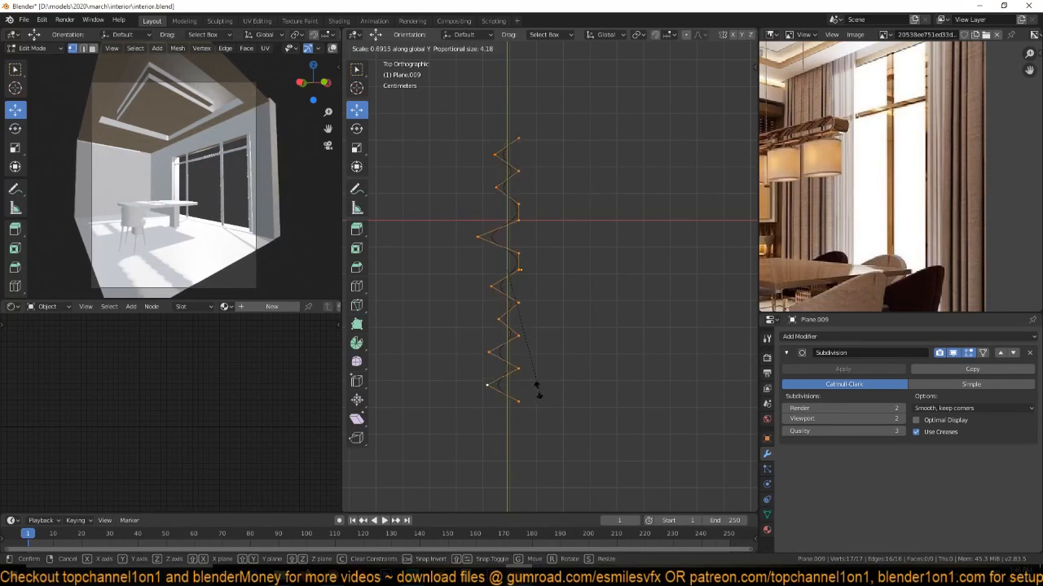
pyautogui.click(540, 364)
pyautogui.press('Tab')
pyautogui.scroll(2, 540, 357)
pyautogui.keyDown('shift'); pyautogui.moveTo(540, 357); pyautogui.dragTo(595, 348, button='middle'); pyautogui.keyUp('shift')
pyautogui.press('Tab')
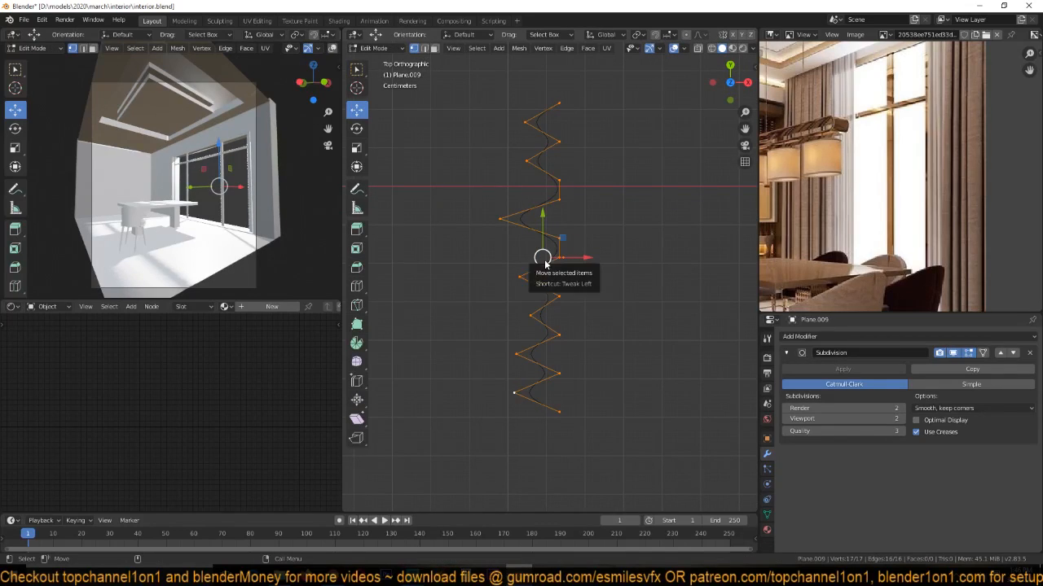
pyautogui.press('s')
pyautogui.press('y')
pyautogui.click(581, 374)
# Bevel the deepest fold's tip vertex into two and shift the outer vertex just past this fold closer to it along Y.
pyautogui.click(491, 212)
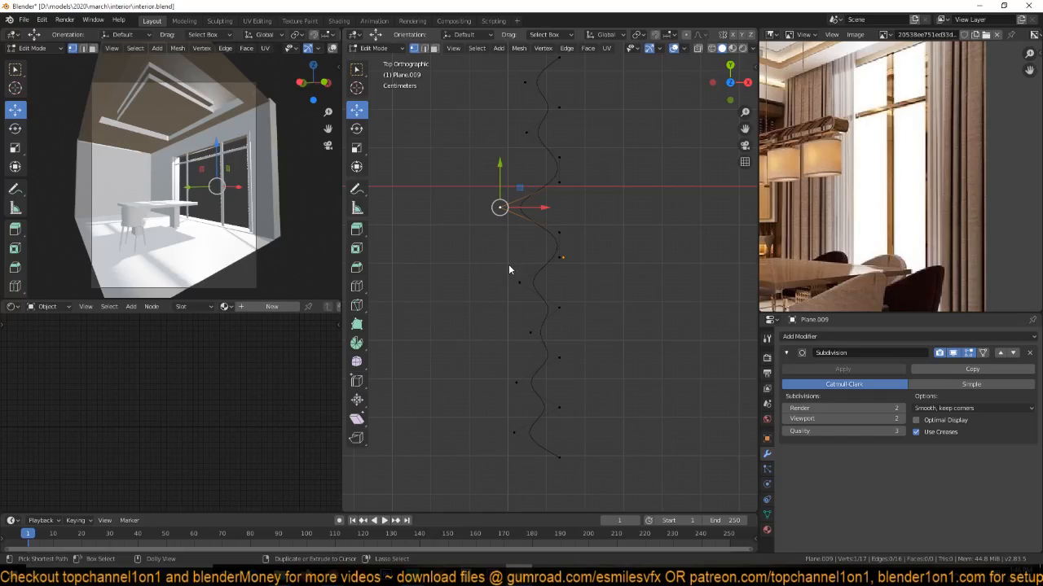
pyautogui.hotkey('ctrl', 'shift', 'b')
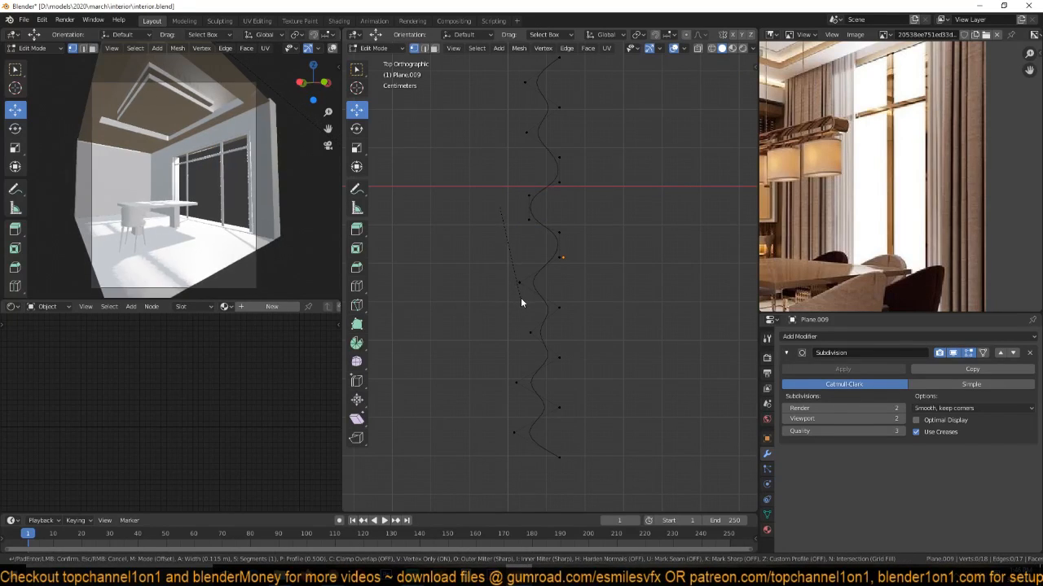
pyautogui.click(521, 295)
pyautogui.click(559, 258)
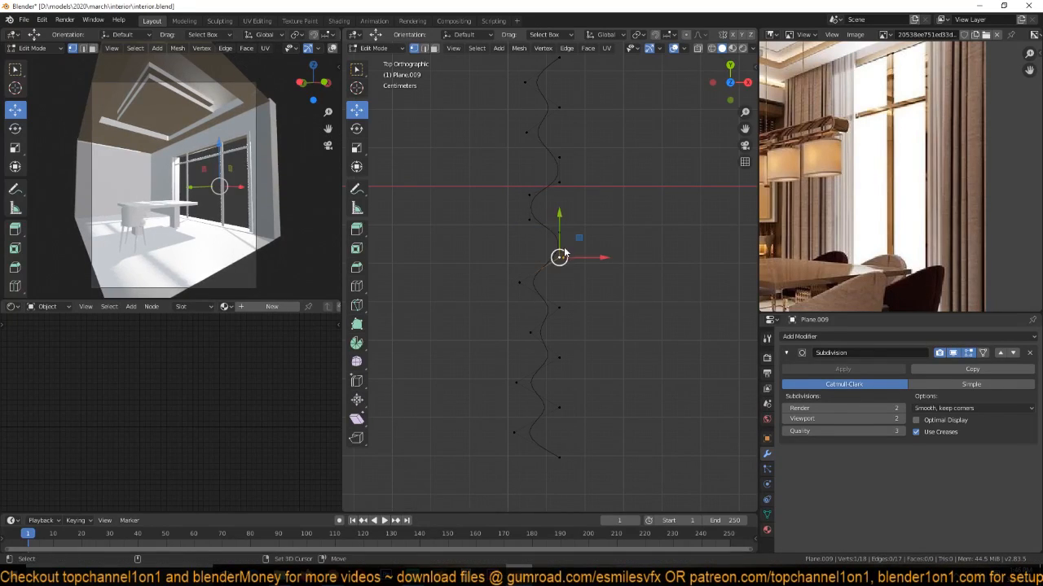
pyautogui.moveTo(562, 215); pyautogui.dragTo(560, 204)
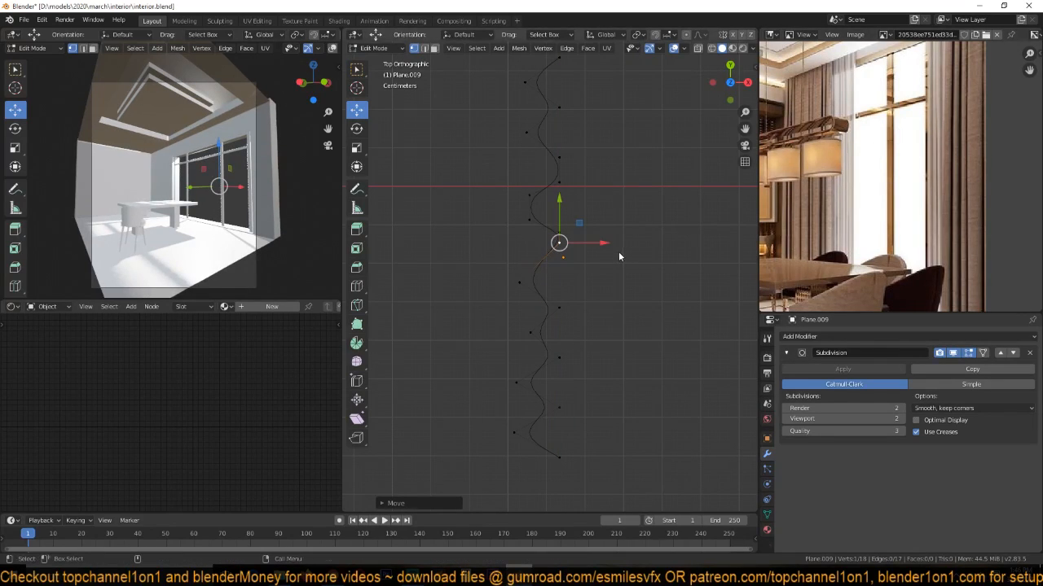
# Extrude the whole curtain profile downward along Z from the front view.
pyautogui.scroll(-6, 603, 257)
pyautogui.press('a')
pyautogui.press('KP_1')
pyautogui.press('KP_Decimal')
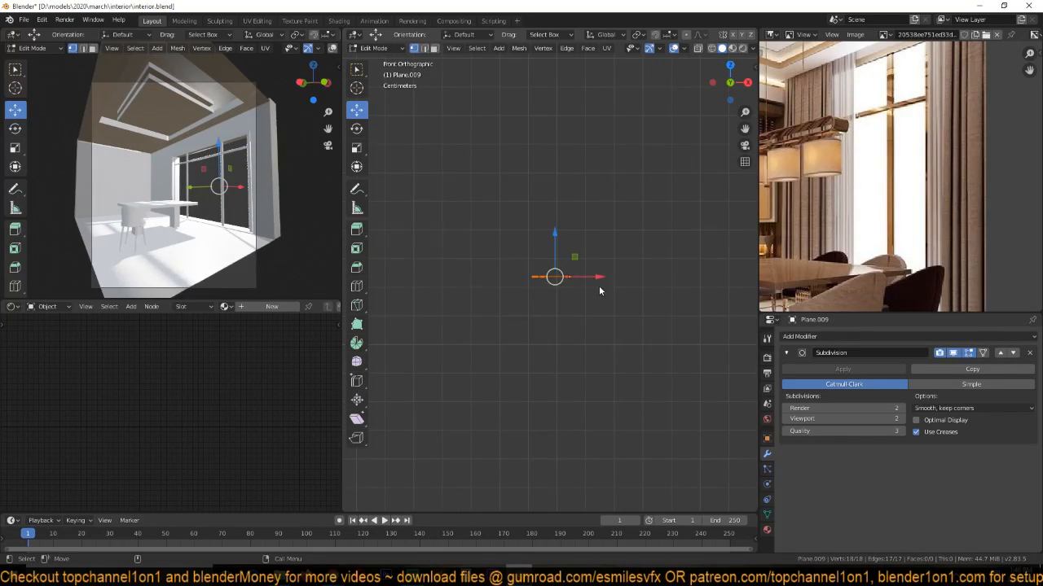
pyautogui.press('e')
pyautogui.press('z')
pyautogui.click(585, 430)
# Shade the curtain smooth and check its folds from several angles.
pyautogui.press('Tab')
pyautogui.moveTo(584, 429); pyautogui.dragTo(612, 334, button='middle')
pyautogui.rightClick(607, 323)
pyautogui.click(607, 320)
pyautogui.moveTo(720, 360); pyautogui.dragTo(637, 375, button='middle')
pyautogui.press('Tab')
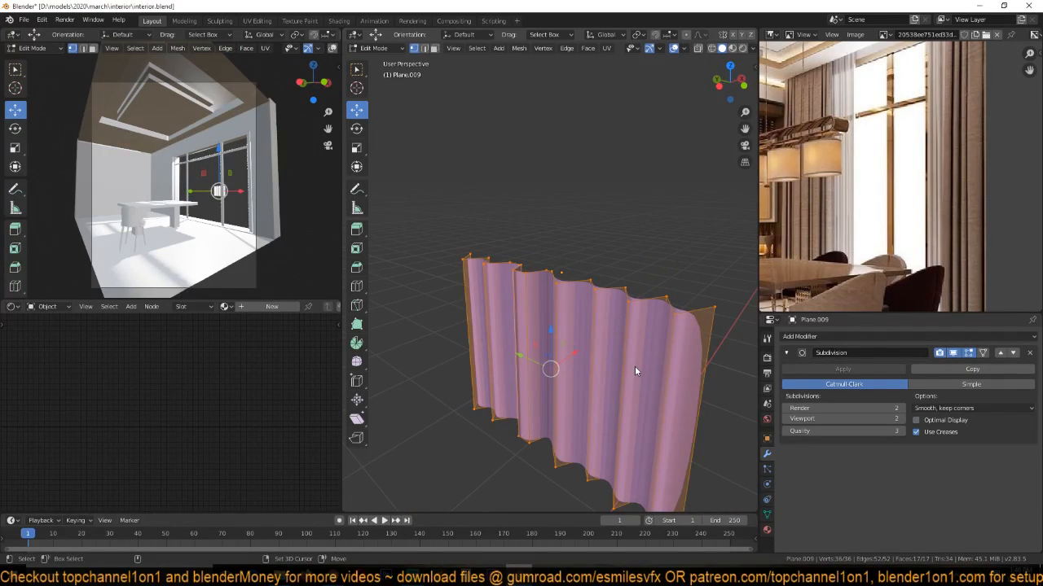
pyautogui.press('Tab')
pyautogui.moveTo(634, 371); pyautogui.dragTo(619, 343, button='middle')
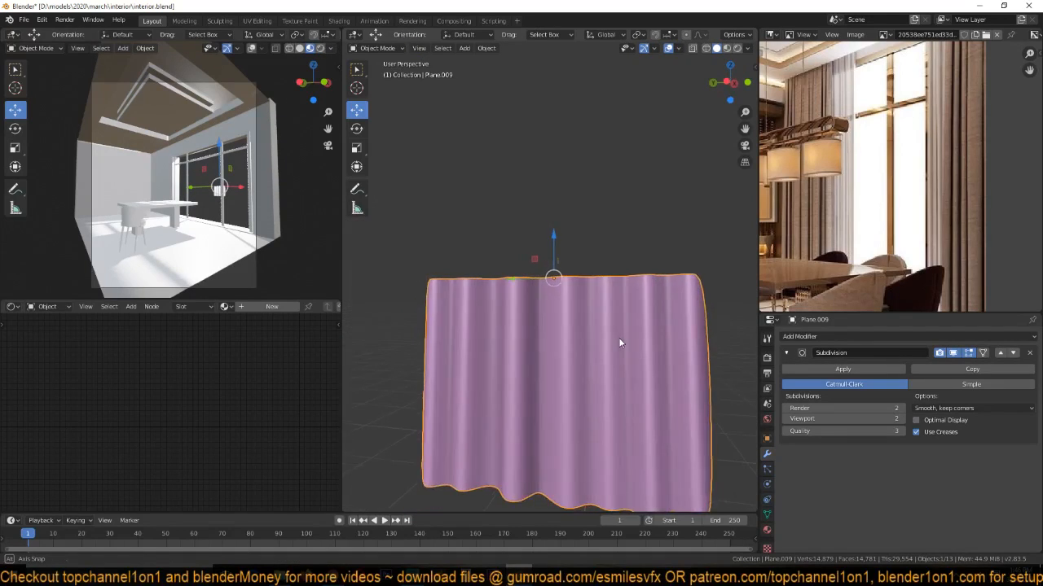
# Delete the curtain's bottom row of vertices in wireframe, keeping only the wavy top profile.
pyautogui.press('Tab')
pyautogui.press('KP_7')
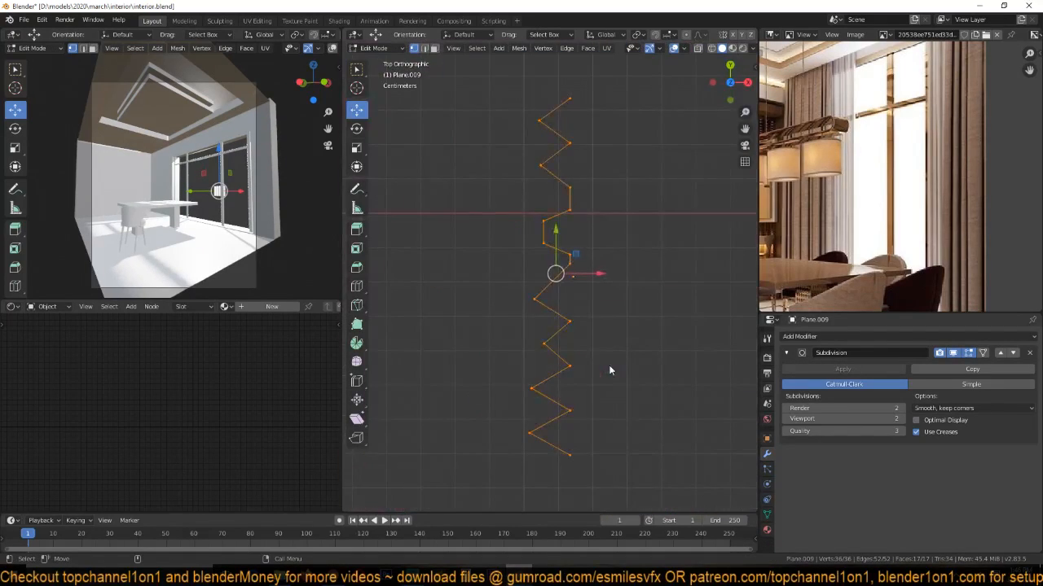
pyautogui.scroll(4, 609, 365)
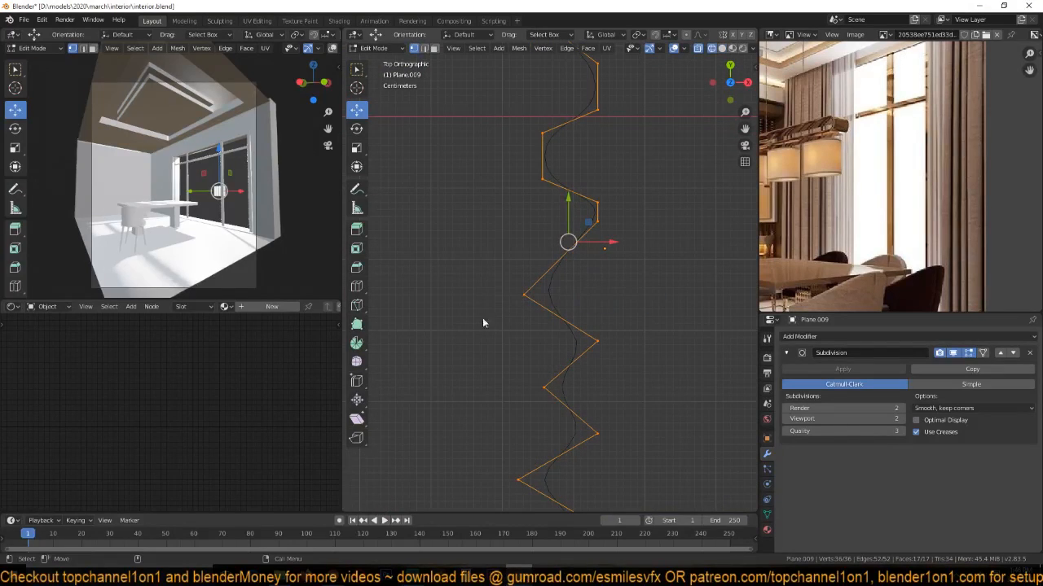
pyautogui.hotkey('alt', 'a')
pyautogui.moveTo(571, 324); pyautogui.dragTo(540, 475, button='middle')
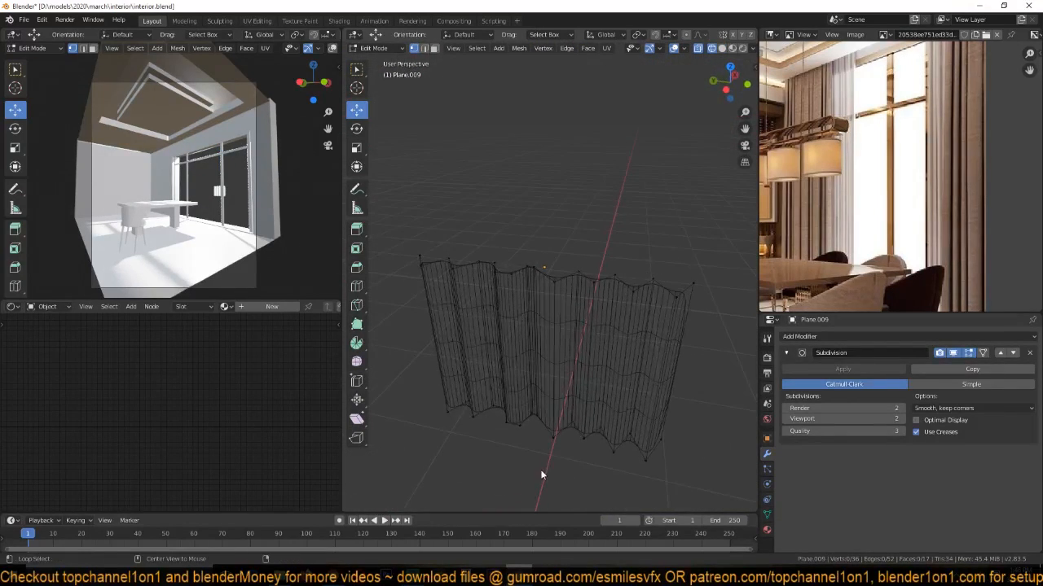
pyautogui.keyDown('alt'); pyautogui.click(574, 429); pyautogui.keyUp('alt')
pyautogui.press('x')
pyautogui.click(571, 410)
pyautogui.moveTo(600, 324); pyautogui.dragTo(562, 372, button='middle')
pyautogui.press('KP_7')
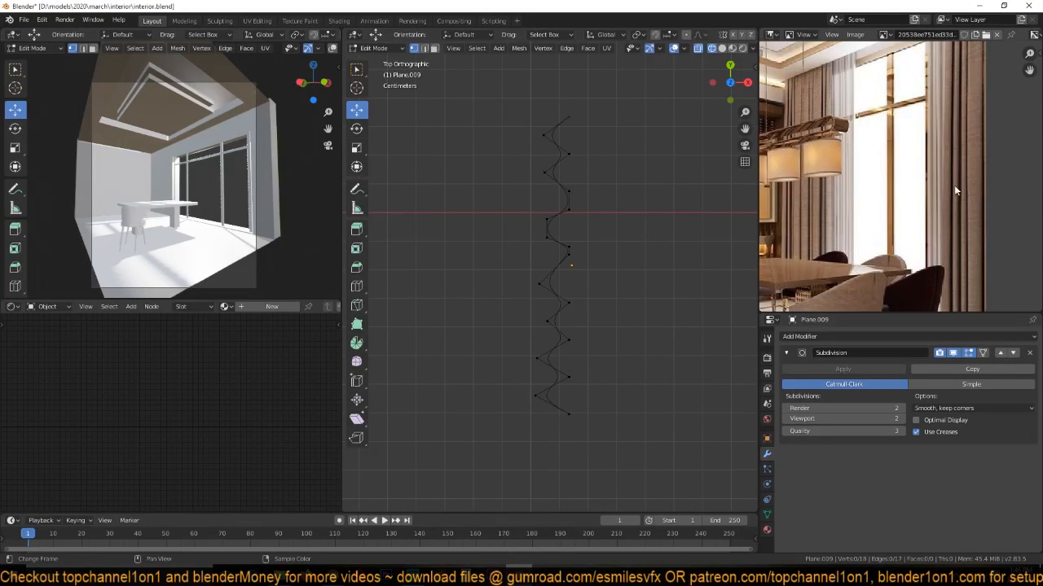
# Subdivide a straight segment beside a fold near the −Y end and move its new vertex inward to widen the fold.
pyautogui.scroll(6, 623, 300)
pyautogui.keyDown('shift'); pyautogui.moveTo(618, 304); pyautogui.dragTo(584, 224, button='middle'); pyautogui.keyUp('shift')
pyautogui.keyDown('shift'); pyautogui.click(604, 266); pyautogui.keyUp('shift')
pyautogui.rightClick(621, 247)
pyautogui.click(615, 246)
pyautogui.click(593, 256)
pyautogui.press('g')
pyautogui.click(555, 275)
# Subdivide between the widened fold's two inner vertices and pull the new middle vertex toward −X to round the fold.
pyautogui.moveTo(555, 269); pyautogui.dragTo(552, 196)
pyautogui.keyDown('shift'); pyautogui.click(554, 263); pyautogui.keyUp('shift')
pyautogui.rightClick(553, 226)
pyautogui.click(552, 224)
pyautogui.click(553, 229)
pyautogui.press('g')
pyautogui.click(537, 237)
# Subdivide the next segment toward −Y, move its new vertex inward to sharpen the outer peak, and reposition the adjacent fold tip.
pyautogui.click(624, 273)
pyautogui.click(529, 328)
pyautogui.keyDown('shift'); pyautogui.click(624, 273); pyautogui.keyUp('shift')
pyautogui.rightClick(628, 272)
pyautogui.click(628, 272)
pyautogui.press('g')
pyautogui.click(581, 280)
pyautogui.press('g')
pyautogui.click(559, 298)
pyautogui.click(538, 327)
pyautogui.press('g')
pyautogui.click(558, 324)
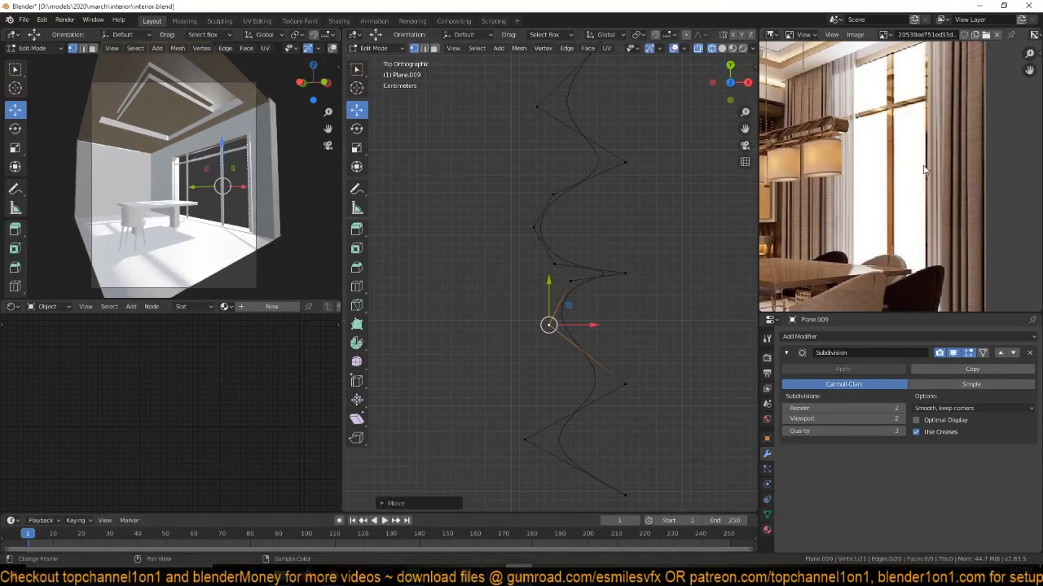
# Subdivide the segment between the repositioned fold tip and the next outer peak with four cuts.
pyautogui.scroll(3, 972, 145)
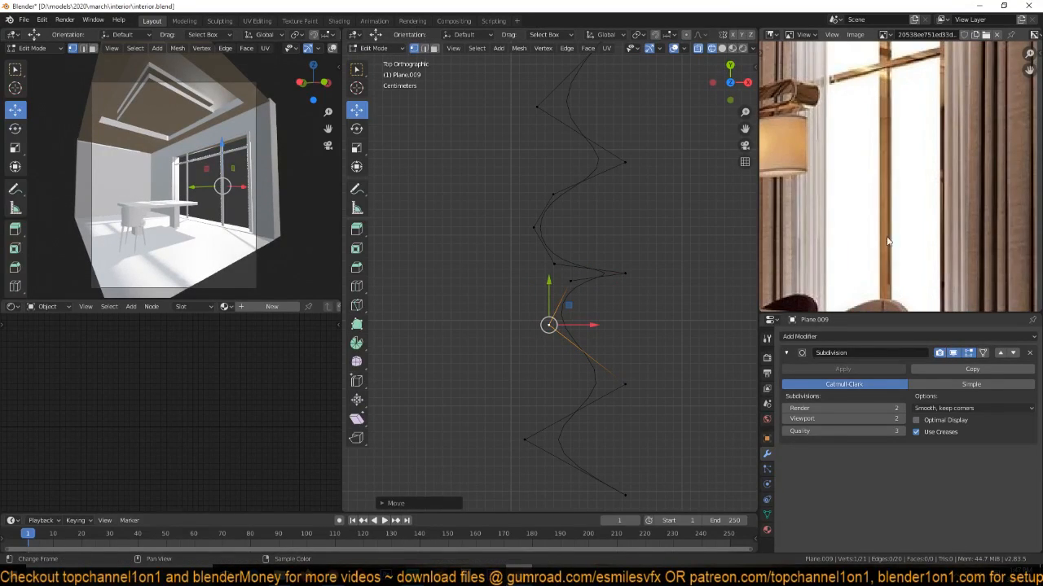
pyautogui.keyDown('shift'); pyautogui.click(635, 377); pyautogui.keyUp('shift')
pyautogui.rightClick(649, 293)
pyautogui.click(650, 290)
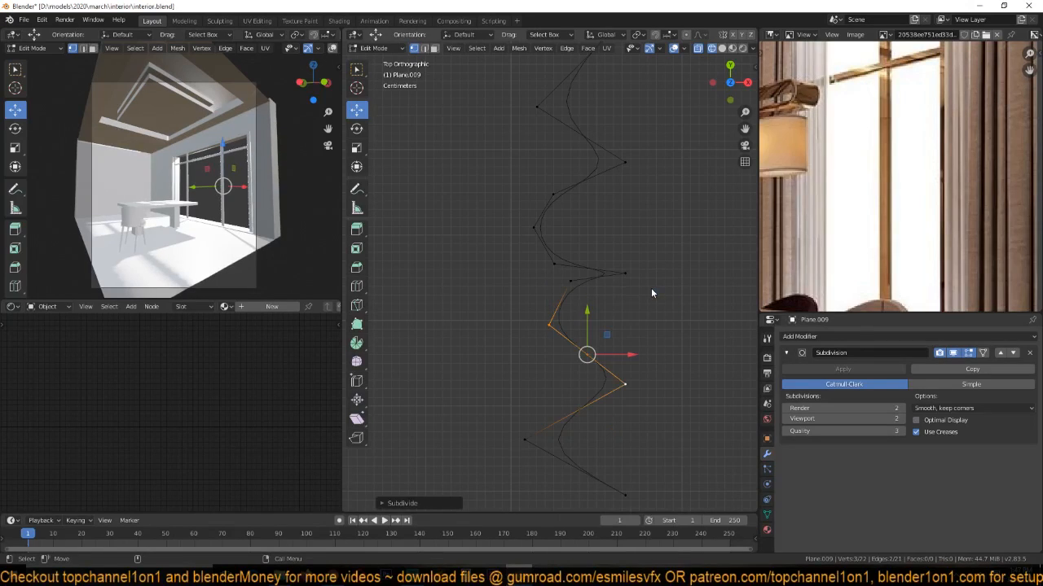
pyautogui.click(408, 502)
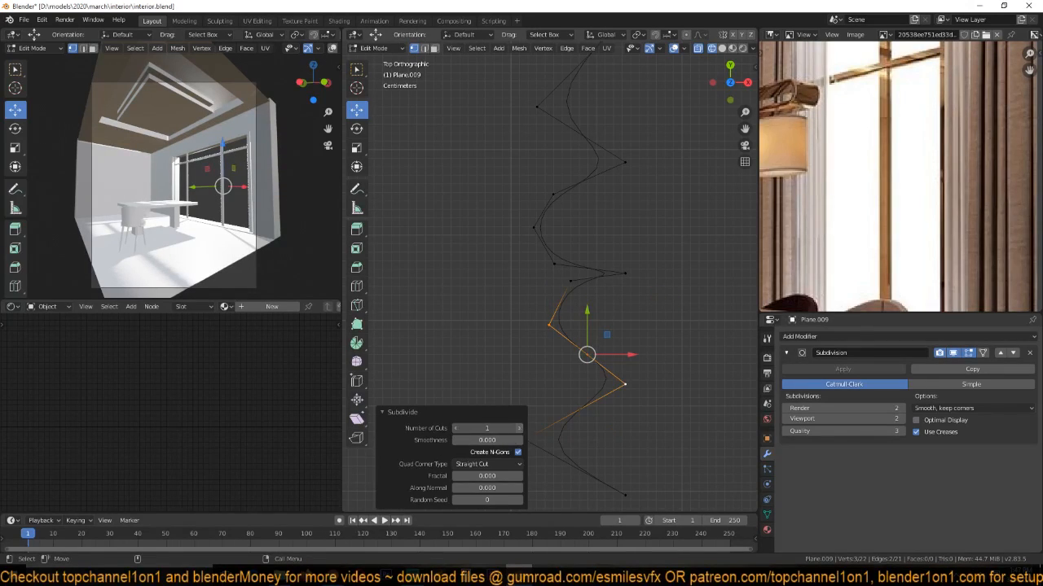
# Move the fold tip toward +Y and place the first new vertex beyond it to make the fold smaller.
pyautogui.scroll(2, 576, 387)
pyautogui.click(571, 365)
pyautogui.press('g')
pyautogui.click(540, 396)
pyautogui.click(569, 362)
pyautogui.click(543, 339)
pyautogui.press('g')
pyautogui.click(545, 306)
pyautogui.click(563, 363)
pyautogui.press('g')
pyautogui.click(590, 348)
# Move the remaining new vertices toward −X to form the inner curve of the small fold.
pyautogui.click(526, 387)
pyautogui.press('g')
pyautogui.click(580, 350)
pyautogui.click(606, 392)
pyautogui.press('g')
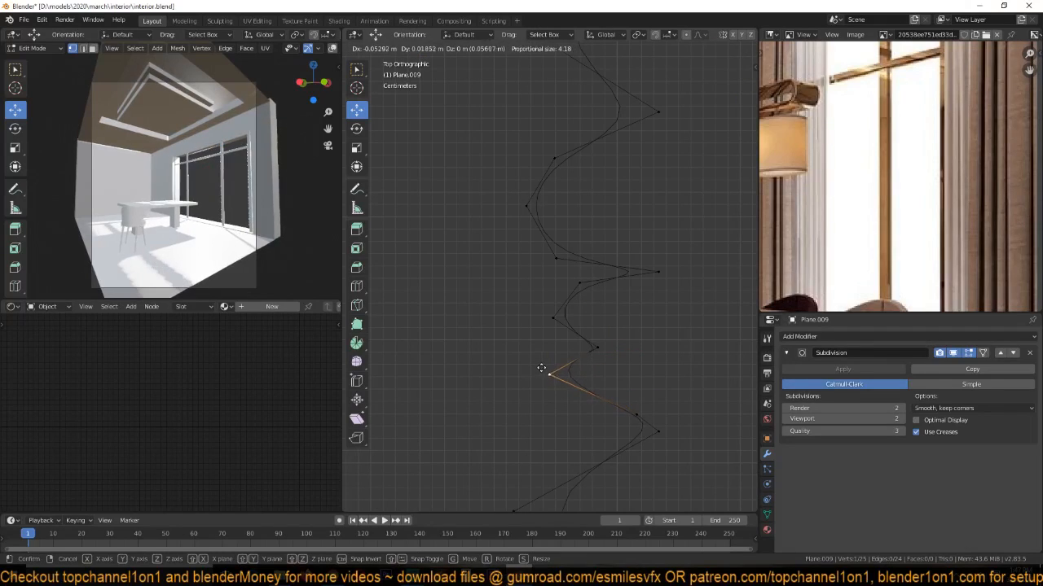
pyautogui.click(573, 373)
pyautogui.click(634, 414)
pyautogui.press('g')
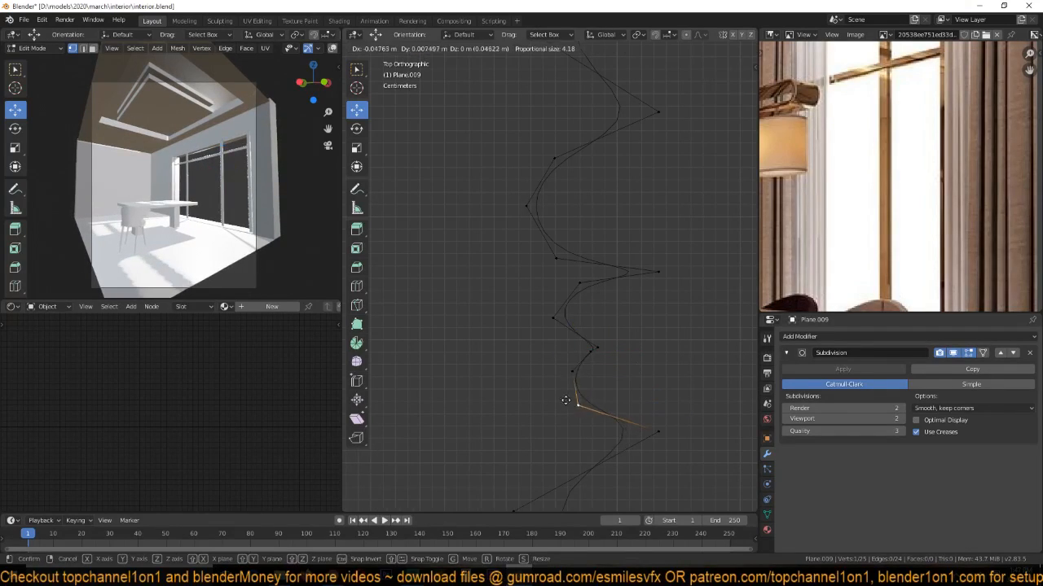
pyautogui.click(569, 384)
# Shift the small fold's upper inner vertex toward +Y and bring the next outer peak level with its lower one.
pyautogui.click(575, 386)
pyautogui.press('g')
pyautogui.click(574, 358)
pyautogui.click(575, 386)
pyautogui.click(658, 431)
pyautogui.press('g')
pyautogui.click(636, 387)
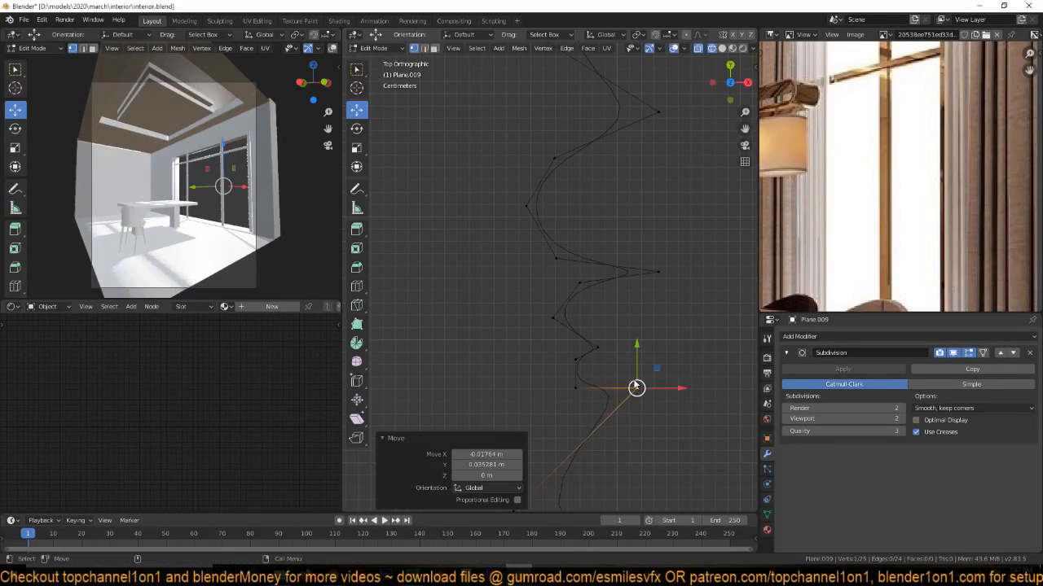
# Subdivide the segment below the repositioned peak, pull the new vertex toward −X, and shift both inner vertices back slightly toward +X.
pyautogui.scroll(-3, 600, 424)
pyautogui.keyDown('shift'); pyautogui.click(554, 377); pyautogui.keyUp('shift')
pyautogui.rightClick(566, 325)
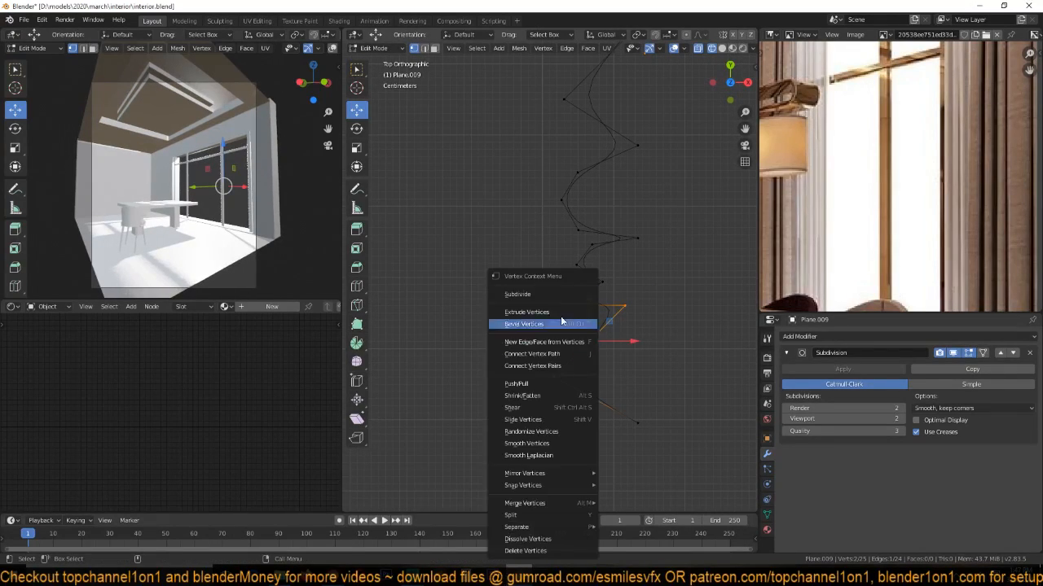
pyautogui.click(551, 291)
pyautogui.click(590, 344)
pyautogui.press('g')
pyautogui.click(554, 330)
pyautogui.click(552, 377)
pyautogui.press('g')
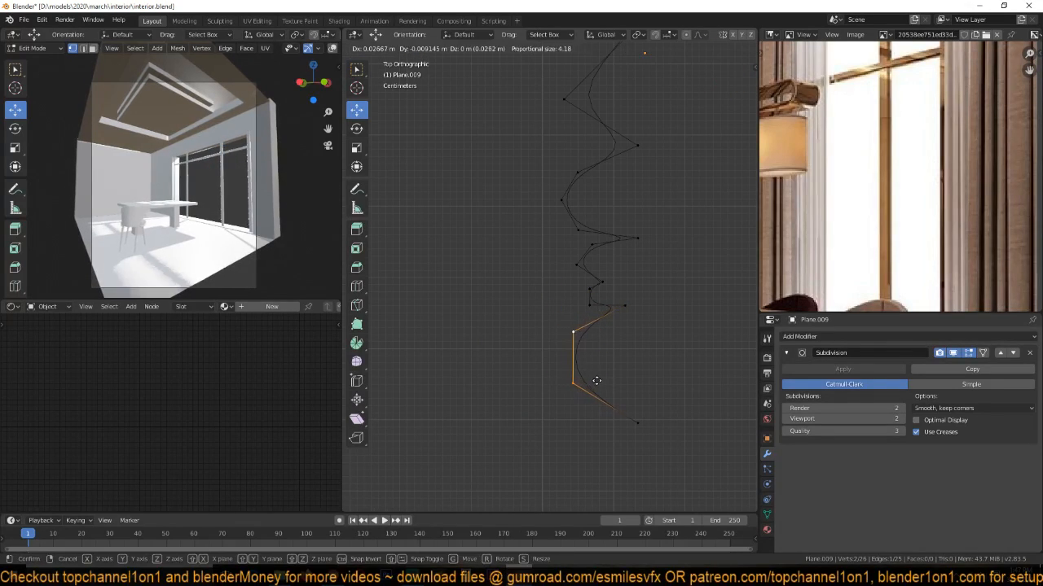
pyautogui.click(596, 382)
# Pull the sharp outer peak above the small folds toward −X.
pyautogui.press('Tab')
pyautogui.scroll(-5, 603, 332)
pyautogui.keyDown('shift'); pyautogui.moveTo(602, 345); pyautogui.dragTo(597, 426, button='middle'); pyautogui.keyUp('shift')
pyautogui.scroll(3, 596, 407)
pyautogui.press('Tab')
pyautogui.click(601, 390)
pyautogui.press('g')
pyautogui.click(589, 390)
# Move the rounded fold's inner vertex slightly toward +Y to refine its curve.
pyautogui.click(565, 384)
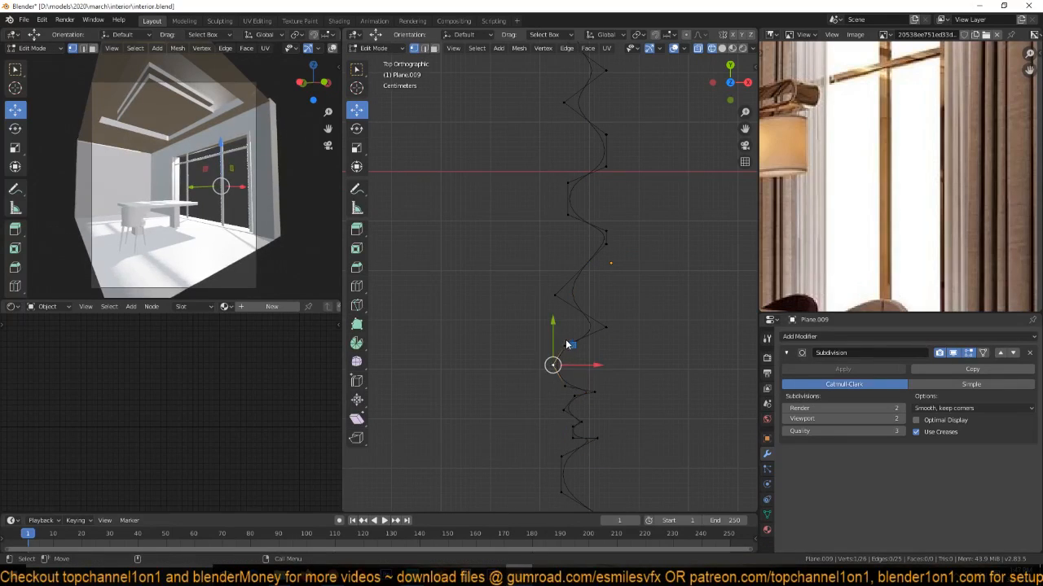
pyautogui.press('g')
pyautogui.click(562, 355)
pyautogui.click(555, 365)
pyautogui.press('g')
pyautogui.click(552, 356)
# Extrude the entire curtain profile downward along Z by about 2.22 m.
pyautogui.press('Tab')
pyautogui.scroll(-2, 560, 380)
pyautogui.scroll(1, 561, 378)
pyautogui.moveTo(549, 393); pyautogui.dragTo(619, 298, button='middle')
pyautogui.press('Tab')
pyautogui.press('a')
pyautogui.press('e')
pyautogui.press('z')
pyautogui.click(606, 489)
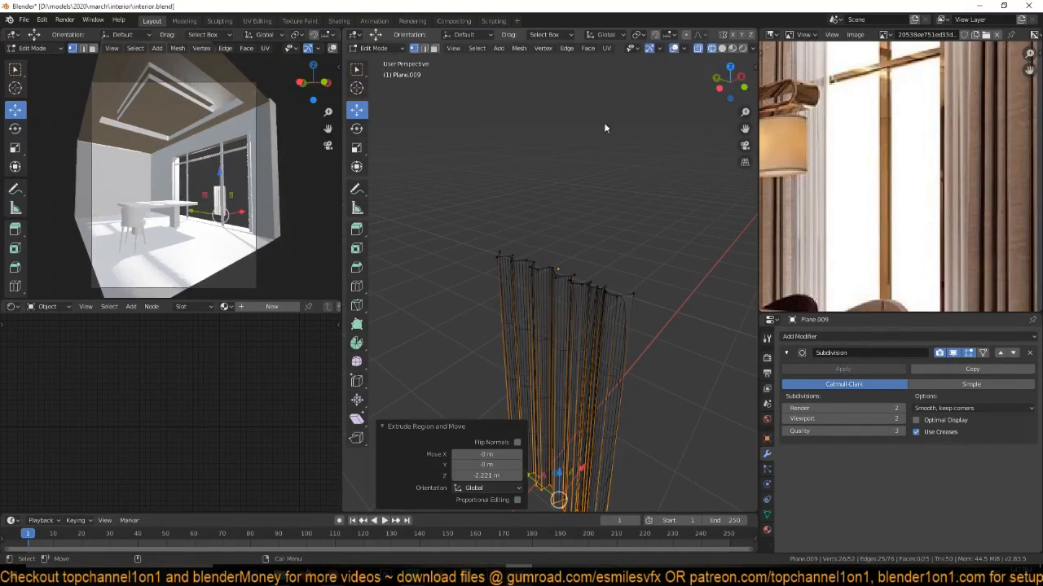
# Apply smooth shading to the extruded curtain.
pyautogui.press('Tab')
pyautogui.rightClick(608, 196)
pyautogui.click(608, 197)
pyautogui.moveTo(677, 235)
pyautogui.mouseDown(button='middle')
pyautogui.moveTo(632, 135)
pyautogui.moveTo(644, 138)
pyautogui.mouseUp(button='middle')
pyautogui.press('Tab')
pyautogui.press('Tab')
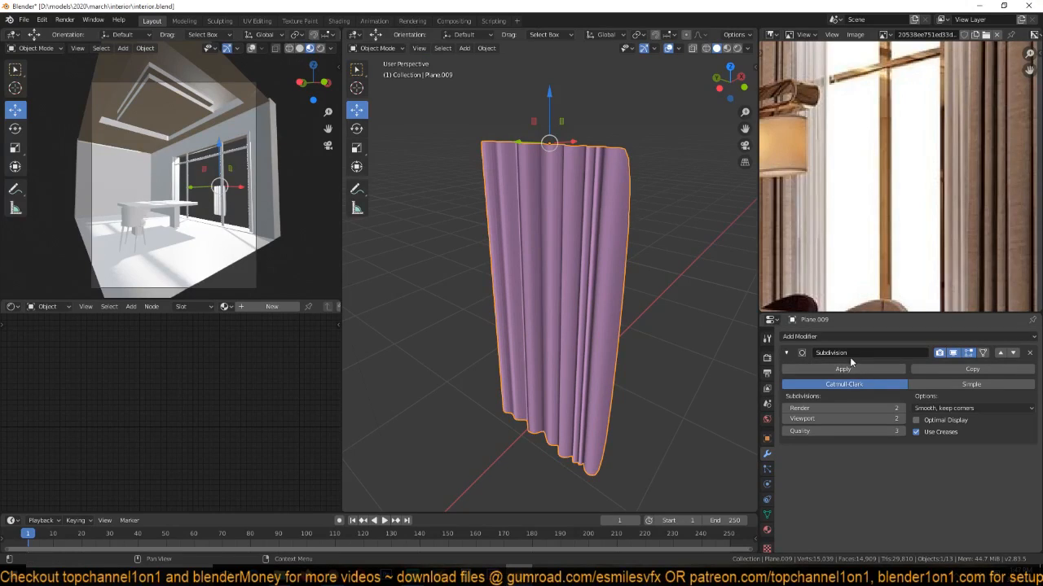
# Select the curtain's outer boundary edge loop and crease it to sharpen the borders.
pyautogui.press('Tab')
pyautogui.keyDown('alt'); pyautogui.click(632, 260); pyautogui.keyUp('alt')
pyautogui.keyDown('alt'); pyautogui.keyDown('shift'); pyautogui.click(546, 444); pyautogui.keyUp('shift'); pyautogui.keyUp('alt')
pyautogui.hotkey('ctrl', 'z')
pyautogui.keyDown('alt'); pyautogui.keyDown('shift'); pyautogui.click(584, 475); pyautogui.keyUp('shift'); pyautogui.keyUp('alt')
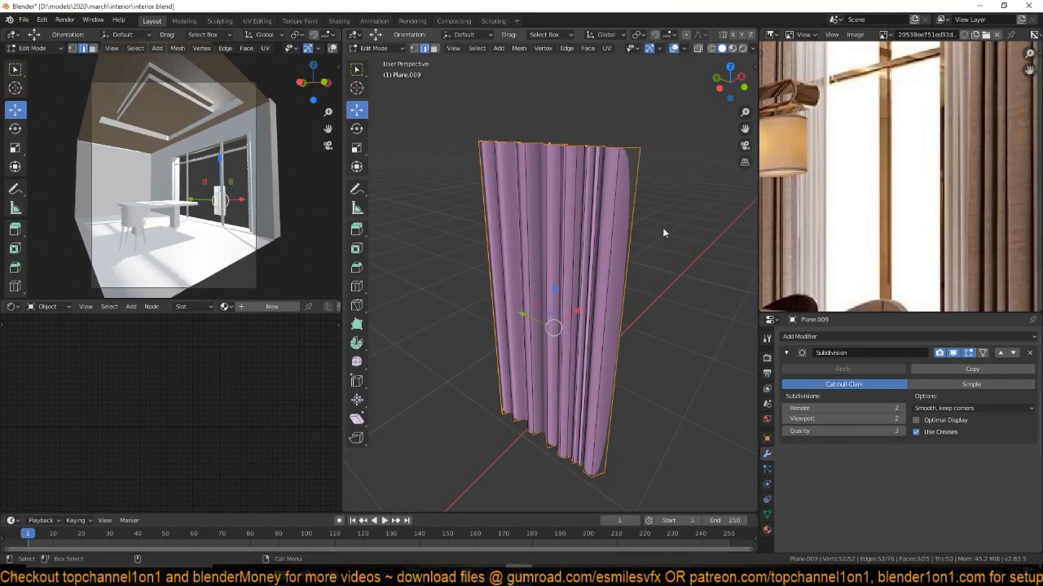
pyautogui.hotkey('shift', 'e')
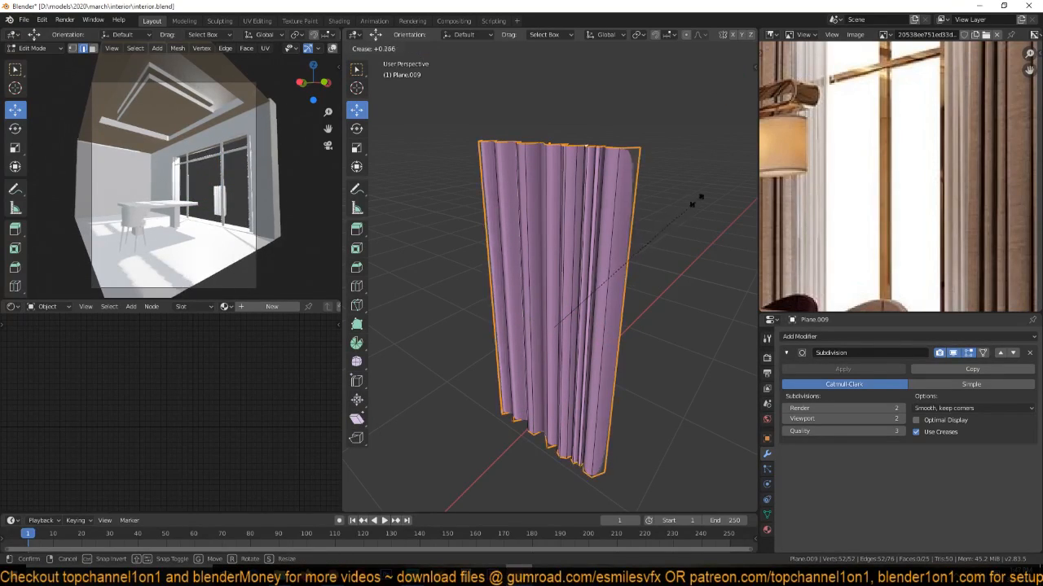
pyautogui.click(671, 74)
pyautogui.press('Tab')
pyautogui.moveTo(667, 147); pyautogui.dragTo(596, 215, button='middle')
pyautogui.click(656, 202)
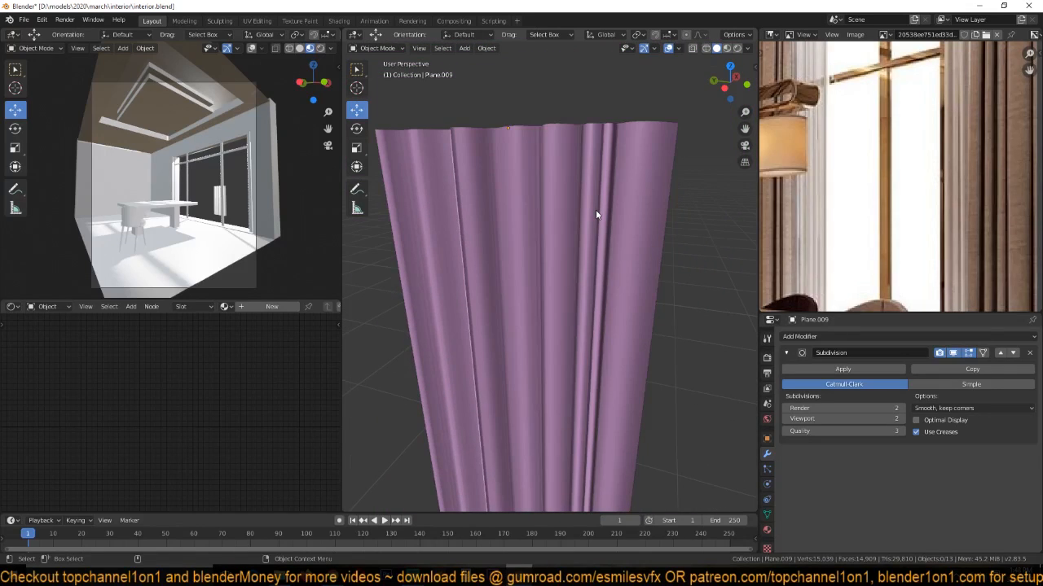
# Duplicate the small irregular folds near the −Y end, offsetting the copy about 0.06 m in X and 0.34 m in Y.
pyautogui.press('KP_7')
pyautogui.scroll(-6, 793, 233)
pyautogui.scroll(4, 615, 243)
pyautogui.press('z')
pyautogui.click(297, 291)
pyautogui.scroll(-3, 539, 238)
pyautogui.keyDown('shift'); pyautogui.moveTo(549, 300); pyautogui.dragTo(513, 293, button='middle'); pyautogui.keyUp('shift')
pyautogui.press('Tab')
pyautogui.scroll(2, 570, 308)
pyautogui.press('1')
pyautogui.click(477, 304)
pyautogui.moveTo(487, 249); pyautogui.dragTo(642, 380)
pyautogui.keyDown('shift'); pyautogui.moveTo(560, 214); pyautogui.dragTo(505, 348, button='middle'); pyautogui.keyUp('shift')
pyautogui.scroll(-3, 505, 350)
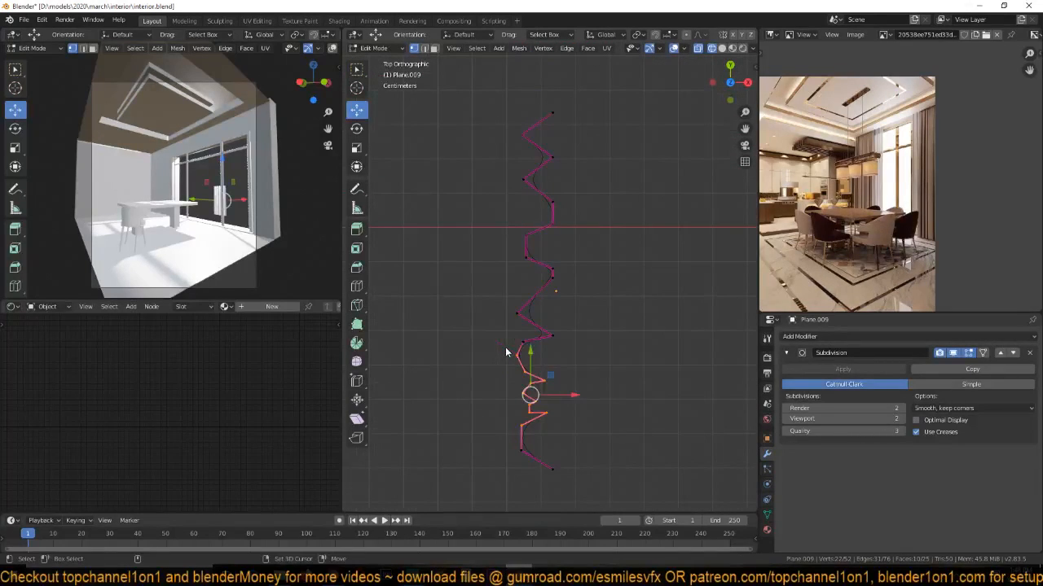
pyautogui.hotkey('shift', 'd')
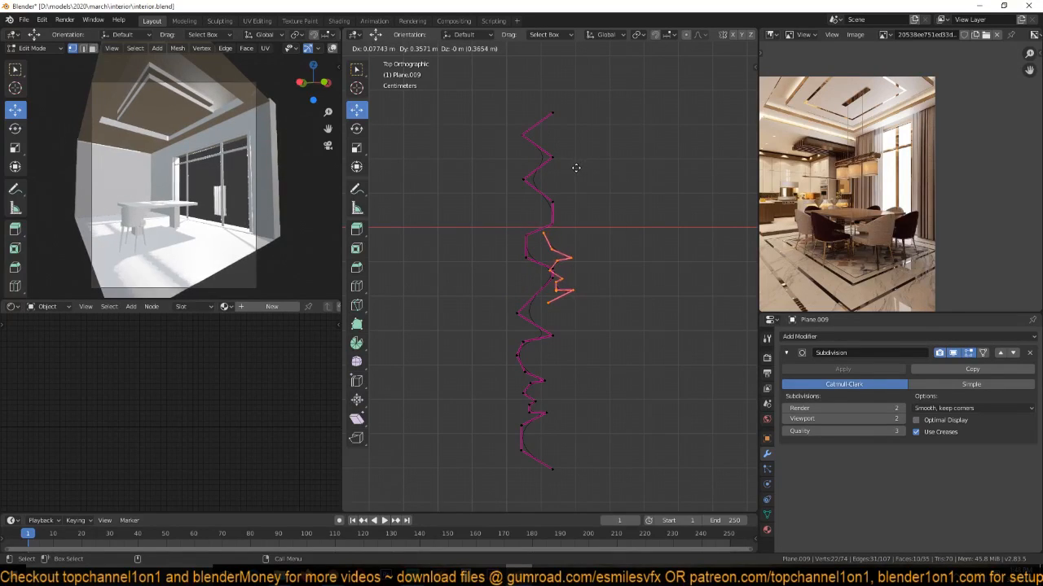
pyautogui.click(572, 177)
pyautogui.scroll(5, 559, 213)
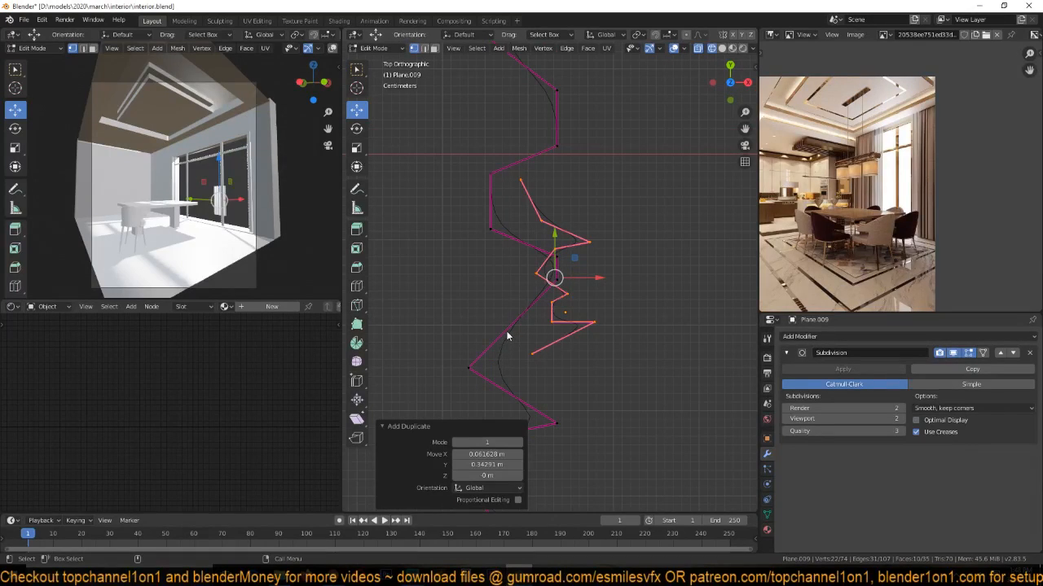
# Delete the vertices of the original middle folds overlapped by the duplicated section.
pyautogui.hotkey('alt', 'a')
pyautogui.press('c')
pyautogui.click(480, 356)
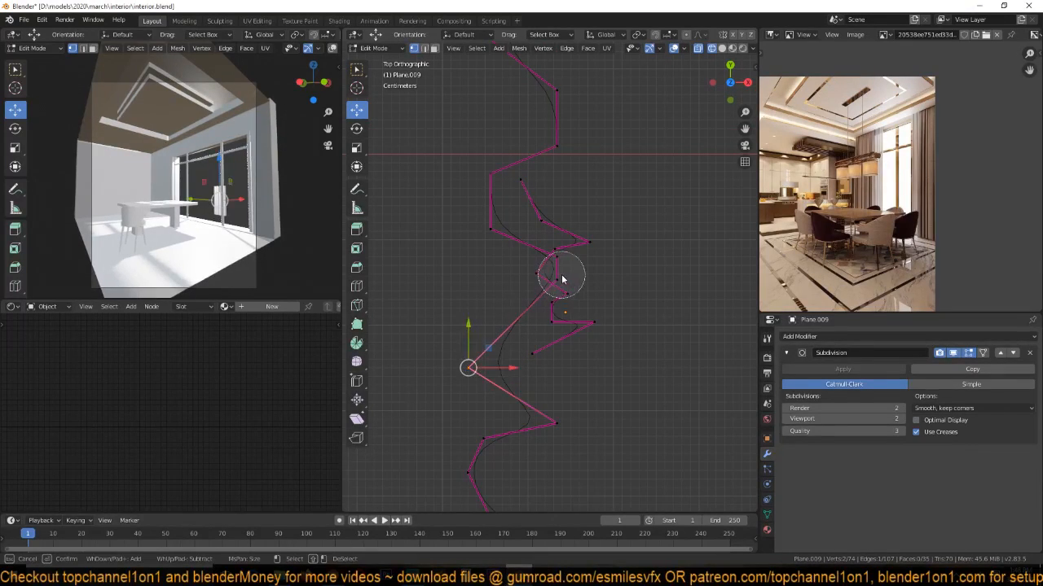
pyautogui.moveTo(562, 277)
pyautogui.mouseDown()
pyautogui.moveTo(481, 242)
pyautogui.moveTo(490, 186)
pyautogui.mouseUp()
pyautogui.rightClick(490, 187)
pyautogui.press('x')
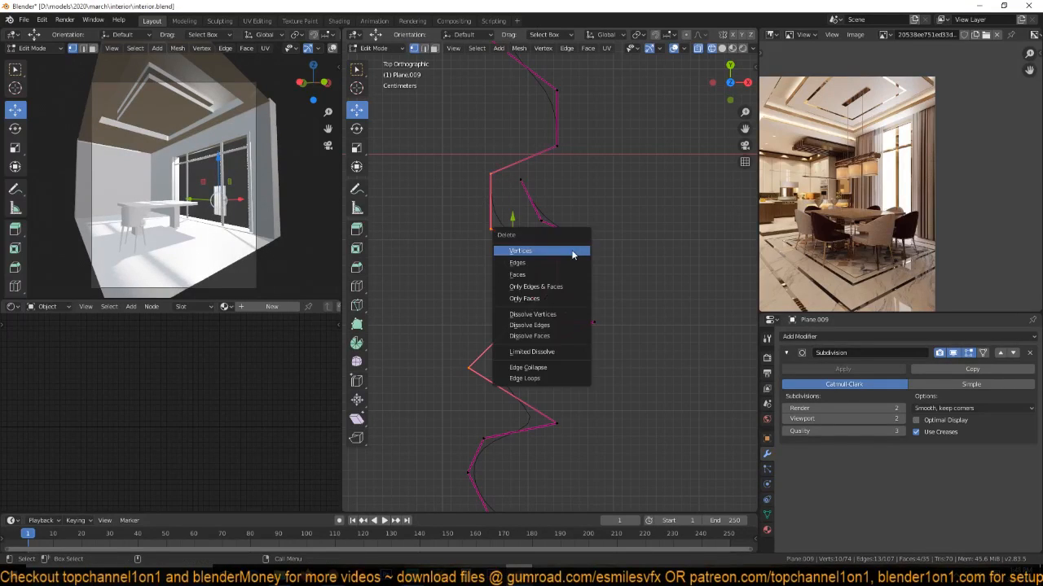
pyautogui.click(562, 277)
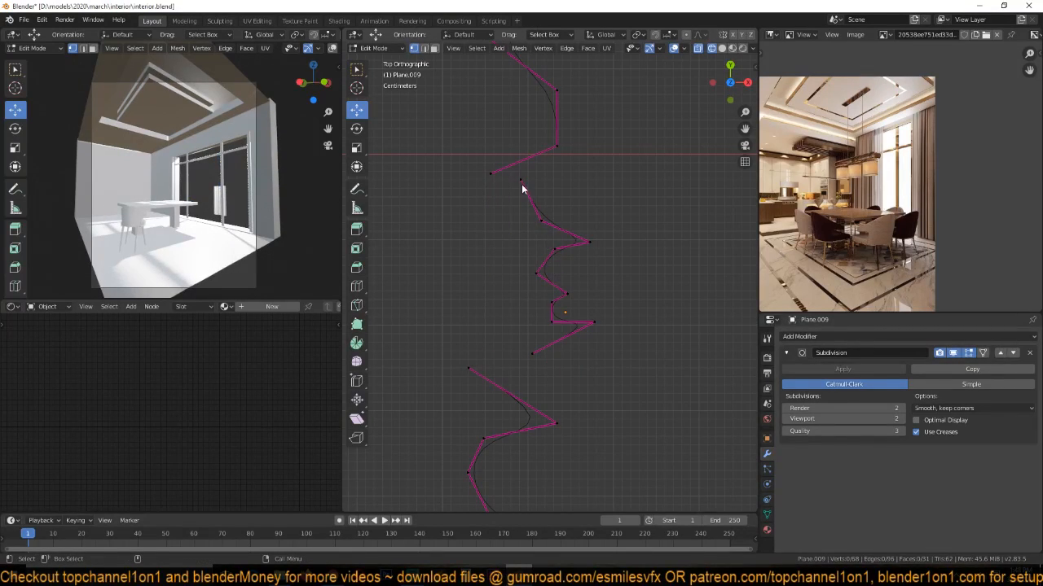
# Fill the gaps between the duplicated folds and the rest of the curtain with faces, and save the file.
pyautogui.moveTo(496, 177); pyautogui.dragTo(611, 182, button='middle')
pyautogui.press('2')
pyautogui.keyDown('alt'); pyautogui.click(493, 179); pyautogui.keyUp('alt')
pyautogui.click(585, 184)
pyautogui.keyDown('shift'); pyautogui.click(599, 193); pyautogui.keyUp('shift')
pyautogui.press('f')
pyautogui.press('Tab')
pyautogui.moveTo(576, 261); pyautogui.dragTo(569, 241, button='middle')
pyautogui.rightClick(568, 241)
pyautogui.hotkey('ctrl', 's')
pyautogui.scroll(2, 856, 182)
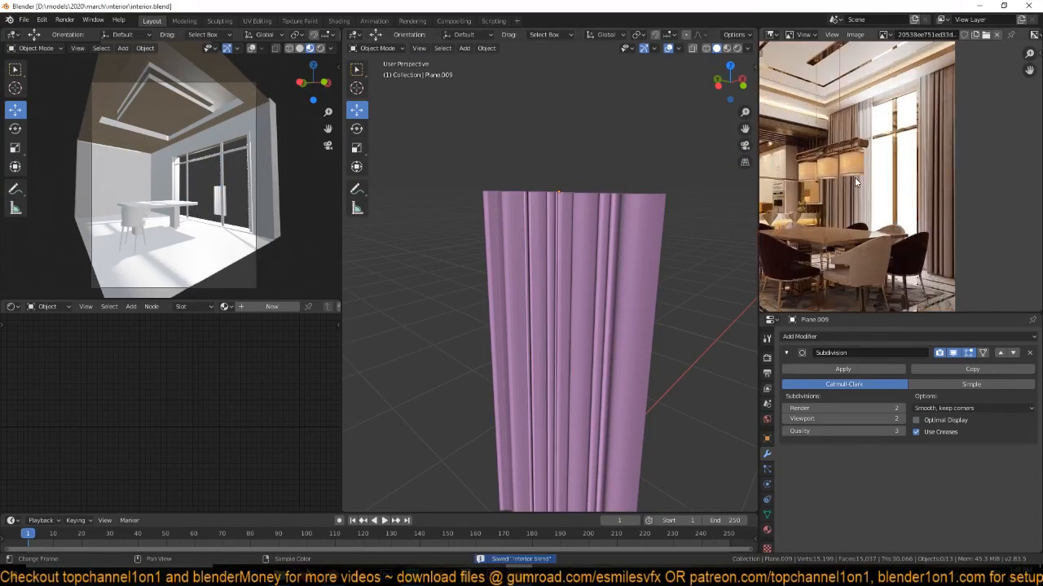
# Move the curtain about −3.87 m in X and −2.79 m in Y beside the window, and scale it up about 1.86 times.
pyautogui.click(651, 212)
pyautogui.scroll(-5, 649, 210)
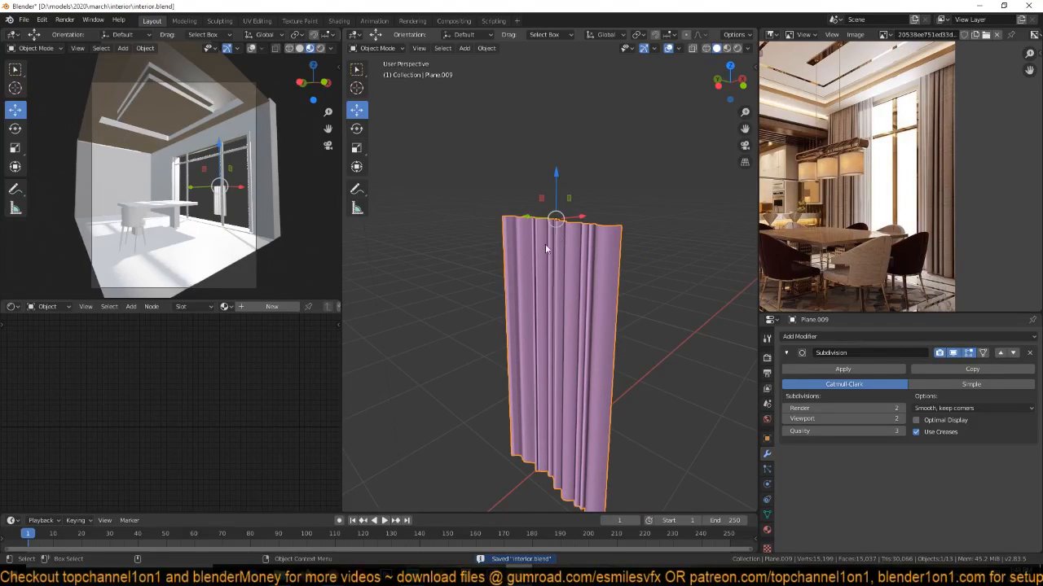
pyautogui.press('KP_7')
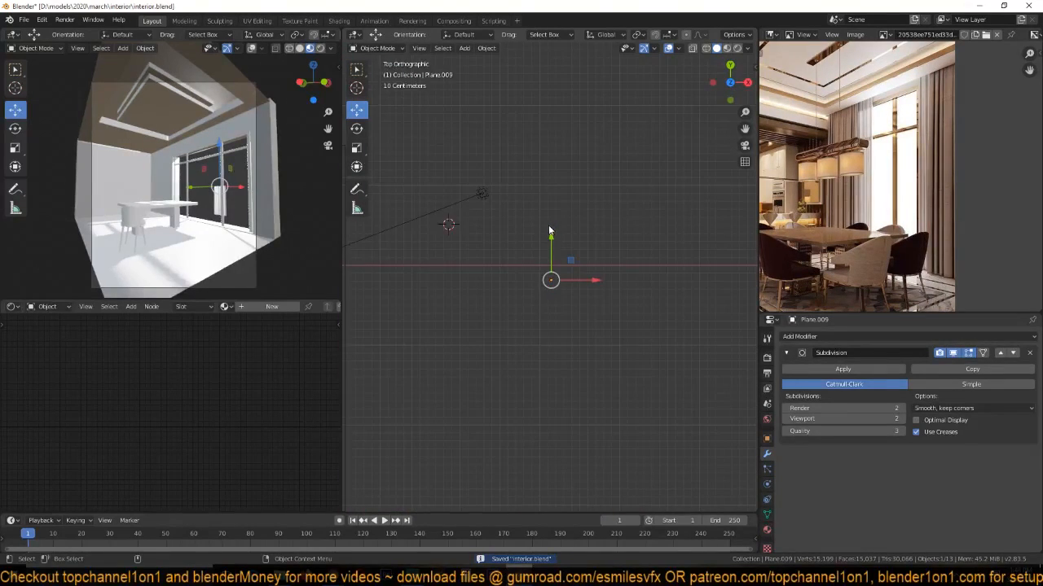
pyautogui.scroll(-3, 547, 227)
pyautogui.keyDown('shift'); pyautogui.moveTo(532, 227); pyautogui.dragTo(593, 195, button='middle'); pyautogui.keyUp('shift')
pyautogui.hotkey('shift', 'z')
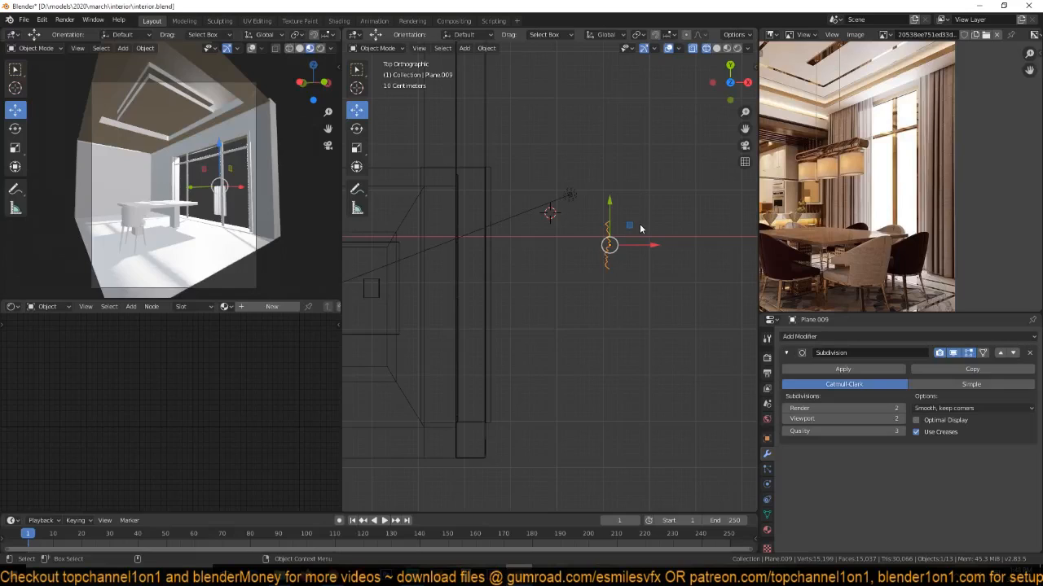
pyautogui.press('g')
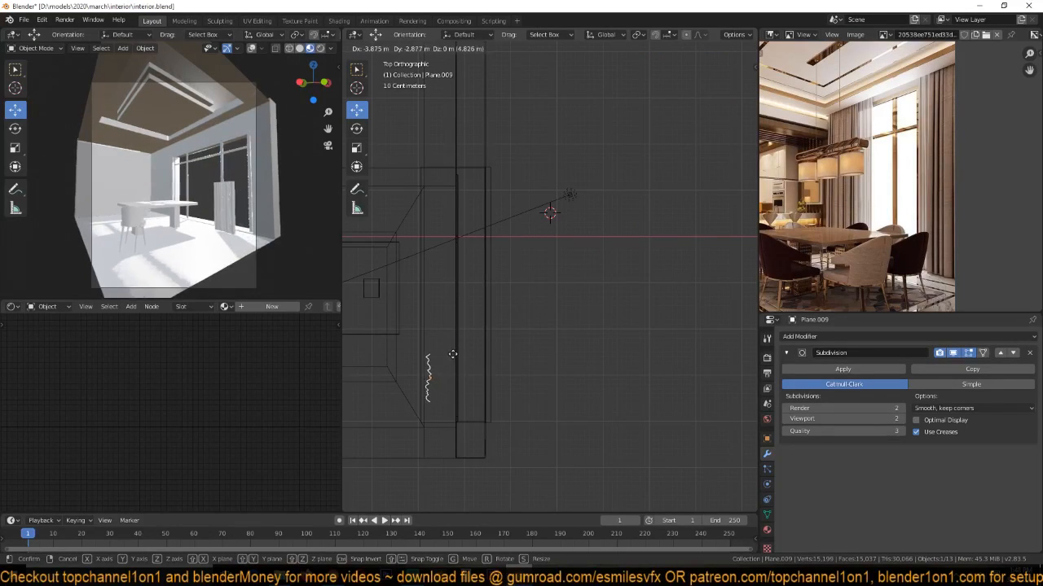
pyautogui.click(453, 355)
pyautogui.press('s')
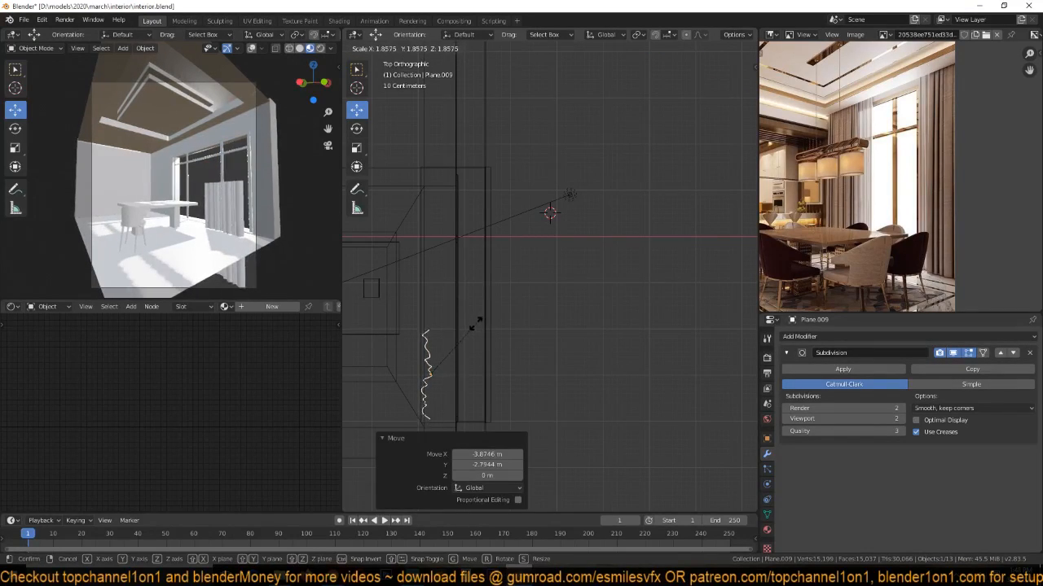
pyautogui.click(473, 326)
# Raise the curtain along Z by about 2.43 m and another 0.68 m to bring its top up to the ceiling.
pyautogui.moveTo(460, 332)
pyautogui.mouseDown(button='middle')
pyautogui.moveTo(541, 287)
pyautogui.moveTo(570, 233)
pyautogui.moveTo(581, 245)
pyautogui.moveTo(581, 235)
pyautogui.moveTo(544, 259)
pyautogui.mouseUp(button='middle')
pyautogui.press('z')
pyautogui.click(619, 233)
pyautogui.press('g')
pyautogui.press('z')
pyautogui.click(530, 72)
pyautogui.moveTo(530, 71); pyautogui.dragTo(510, 123, button='middle')
pyautogui.press('g')
pyautogui.press('z')
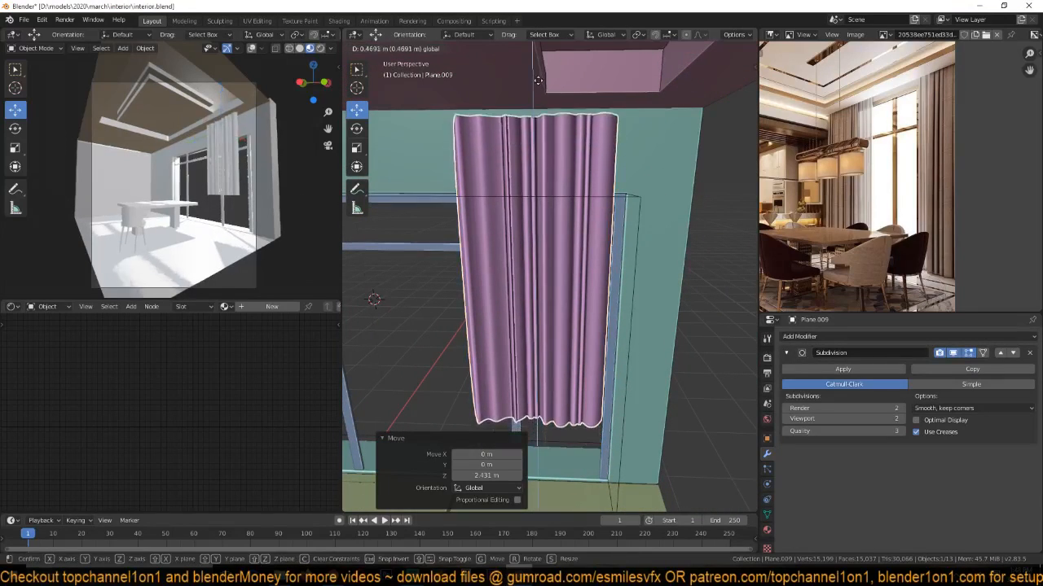
pyautogui.click(546, 70)
# Shift the curtain along X toward the window wall and save the file.
pyautogui.moveTo(546, 70); pyautogui.dragTo(492, 119, button='middle')
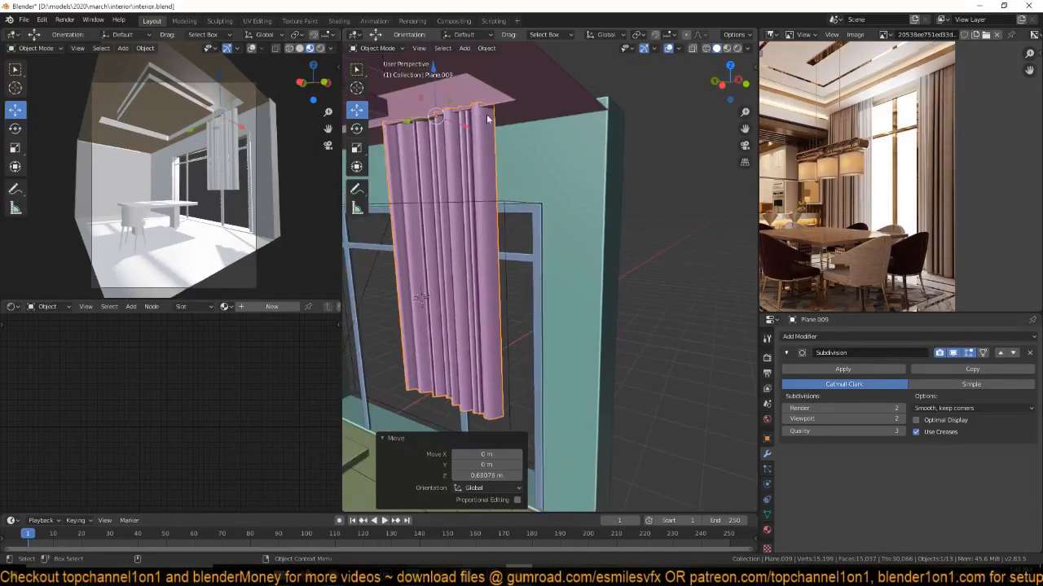
pyautogui.press('g')
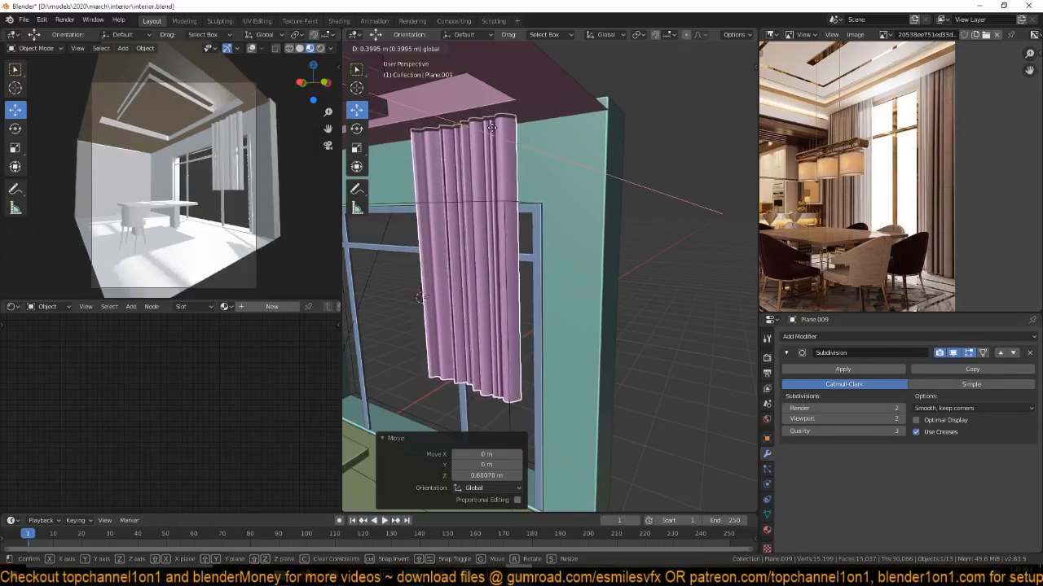
pyautogui.moveTo(493, 128); pyautogui.dragTo(468, 89)
pyautogui.keyDown('shift'); pyautogui.moveTo(498, 243); pyautogui.dragTo(506, 182, button='middle'); pyautogui.keyUp('shift')
pyautogui.hotkey('ctrl', 's')
# Lower the curtain's bottom edges to the floor.
pyautogui.keyDown('shift'); pyautogui.moveTo(527, 340); pyautogui.dragTo(519, 307, button='middle'); pyautogui.keyUp('shift')
pyautogui.press('Tab')
pyautogui.keyDown('alt'); pyautogui.click(506, 290); pyautogui.keyUp('alt')
pyautogui.moveTo(484, 248); pyautogui.dragTo(489, 393)
pyautogui.press('Tab')
# Widen the curtain along Y by a factor of about 1.43.
pyautogui.press('s')
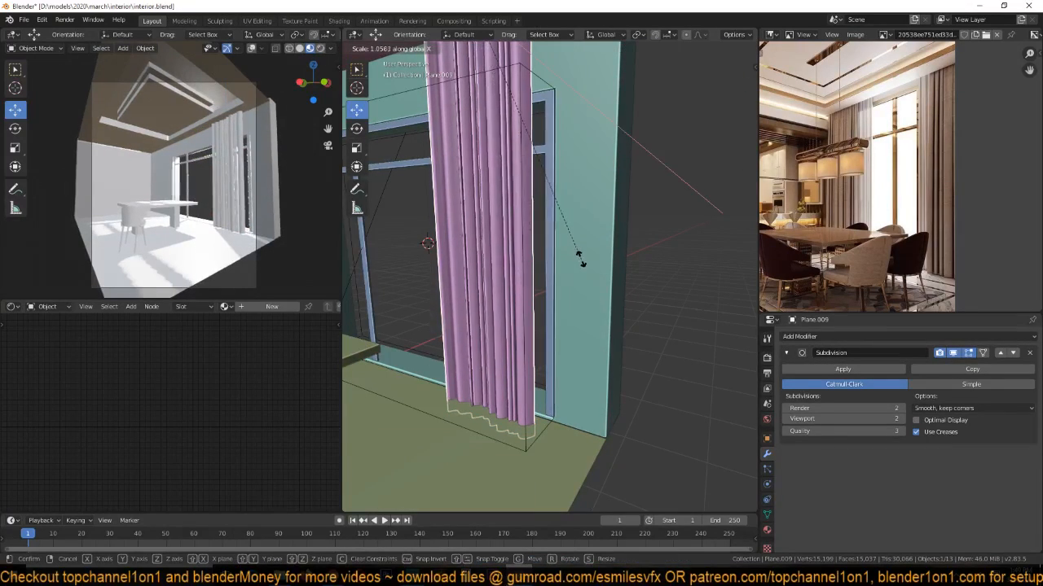
pyautogui.press('y')
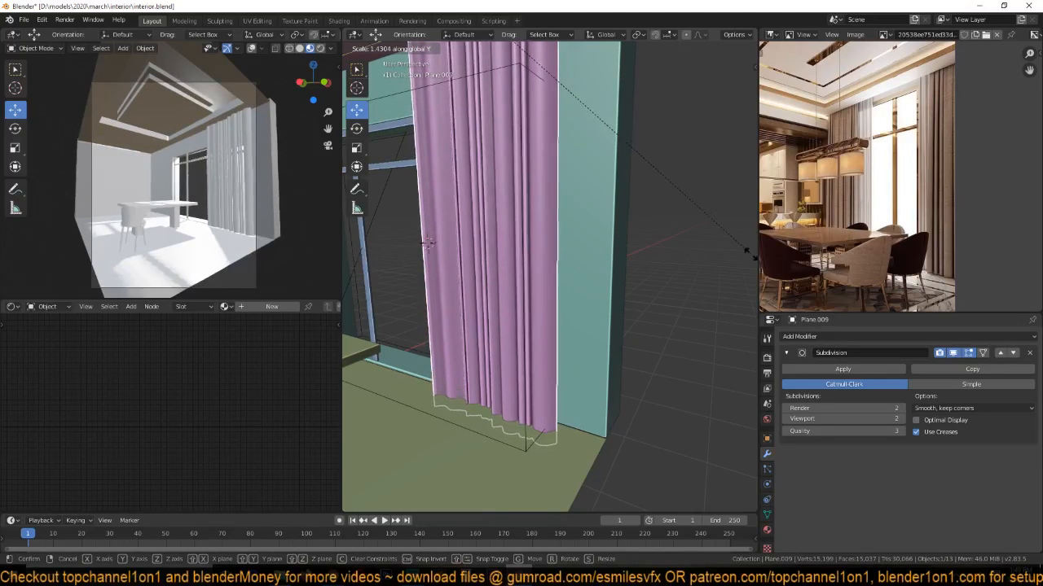
pyautogui.click(744, 249)
pyautogui.scroll(-4, 693, 209)
# Nudge the widened curtain into place in front of the window, including a slight move toward −X, and save the file.
pyautogui.moveTo(693, 208); pyautogui.dragTo(609, 230, button='middle')
pyautogui.scroll(3, 609, 226)
pyautogui.moveTo(454, 109); pyautogui.dragTo(463, 109)
pyautogui.hotkey('ctrl', 's')
pyautogui.moveTo(459, 202); pyautogui.dragTo(614, 106, button='middle')
pyautogui.moveTo(607, 103); pyautogui.dragTo(614, 101)
pyautogui.moveTo(611, 108); pyautogui.dragTo(590, 162, button='middle')
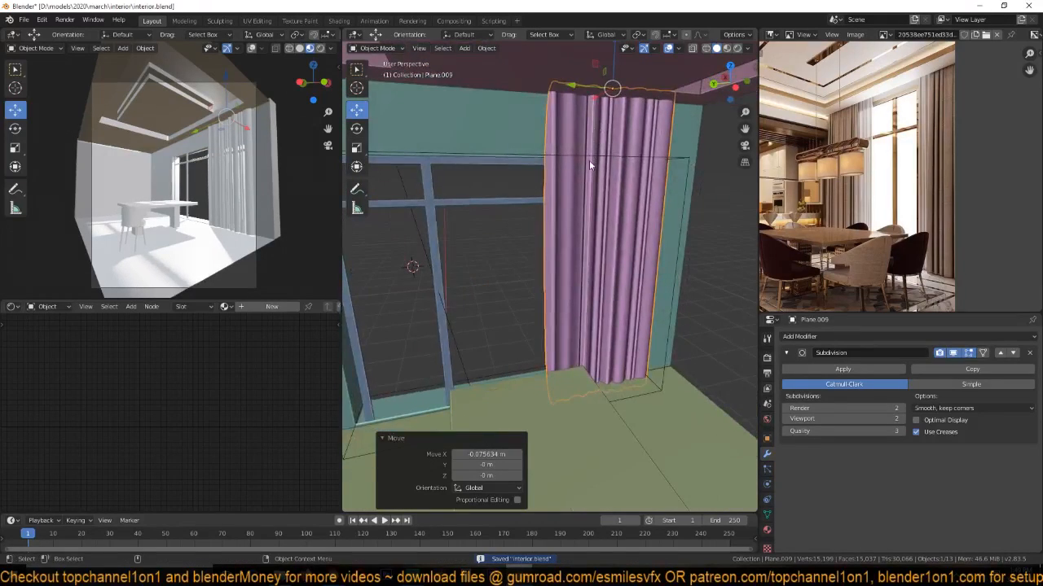
# Crease the curtain's vertical side edge facing the window opening to 1 and save the file.
pyautogui.press('Tab')
pyautogui.click(541, 162)
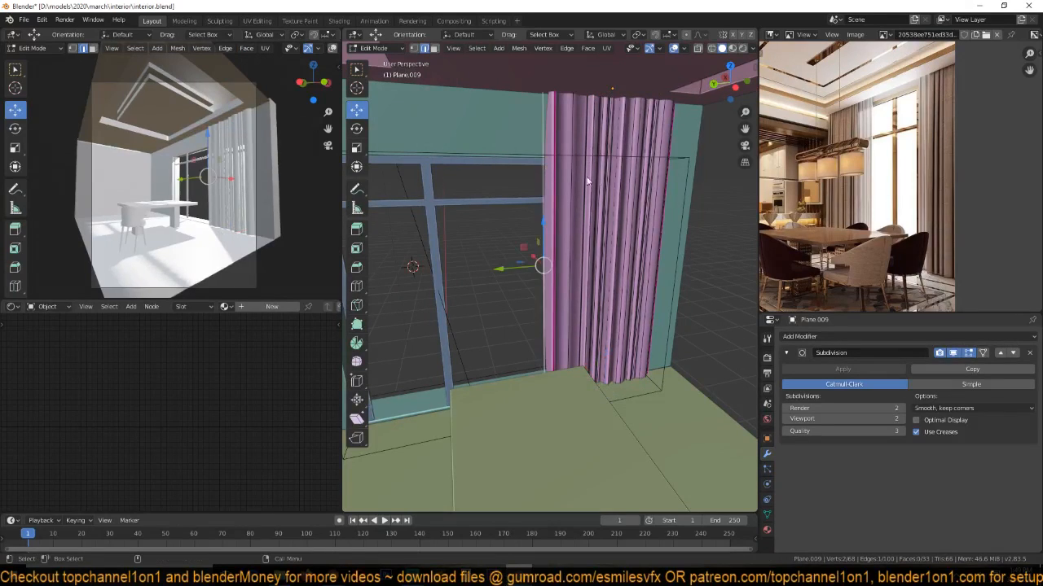
pyautogui.hotkey('shift', 'e')
pyautogui.press('1')
pyautogui.press('Return')
pyautogui.press('Tab')
pyautogui.moveTo(623, 185); pyautogui.dragTo(606, 198, button='middle')
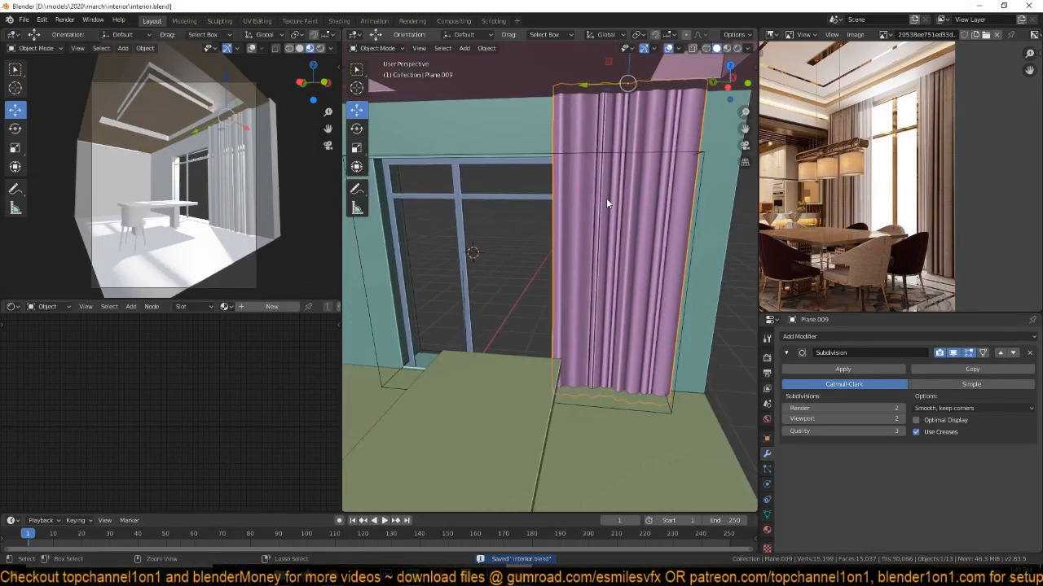
pyautogui.press('alt')
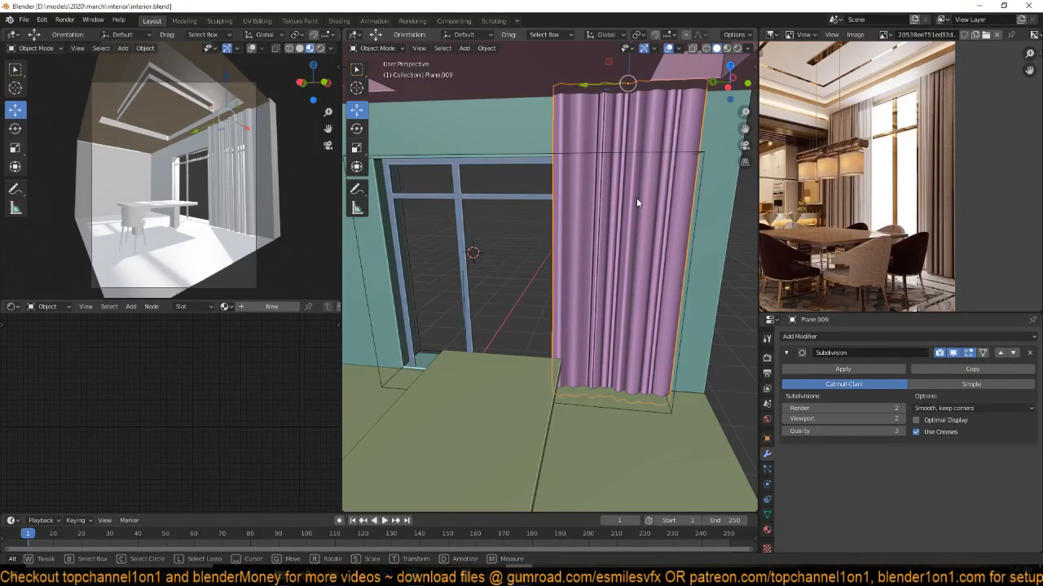
# Save the file and place a linked duplicate of the curtain about 5.18 m along Y, at the window's other side.
pyautogui.hotkey('ctrl', 's')
pyautogui.moveTo(637, 198); pyautogui.dragTo(642, 198, button='middle')
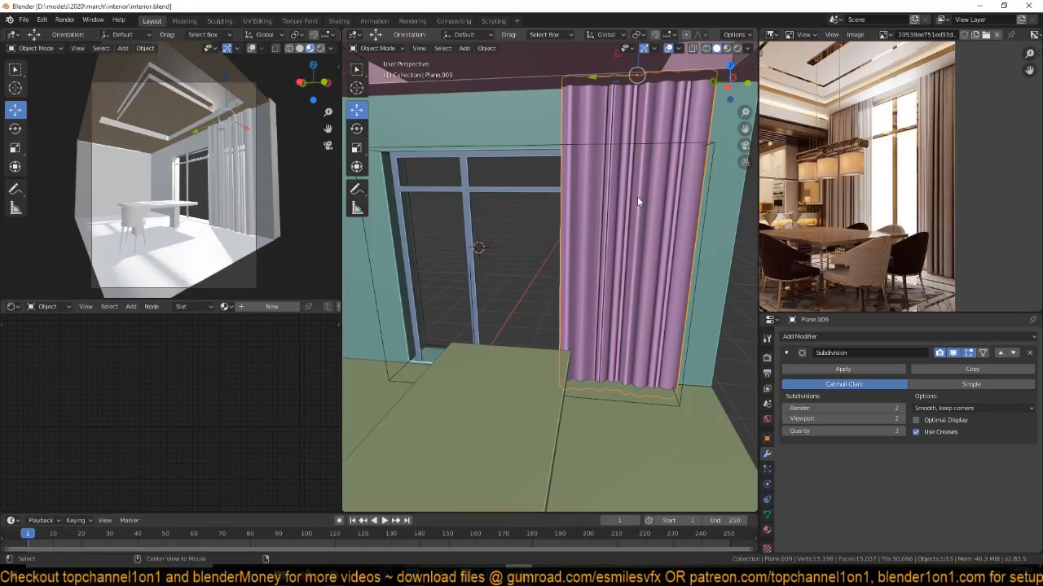
pyautogui.hotkey('shift', 'd')
pyautogui.press('y')
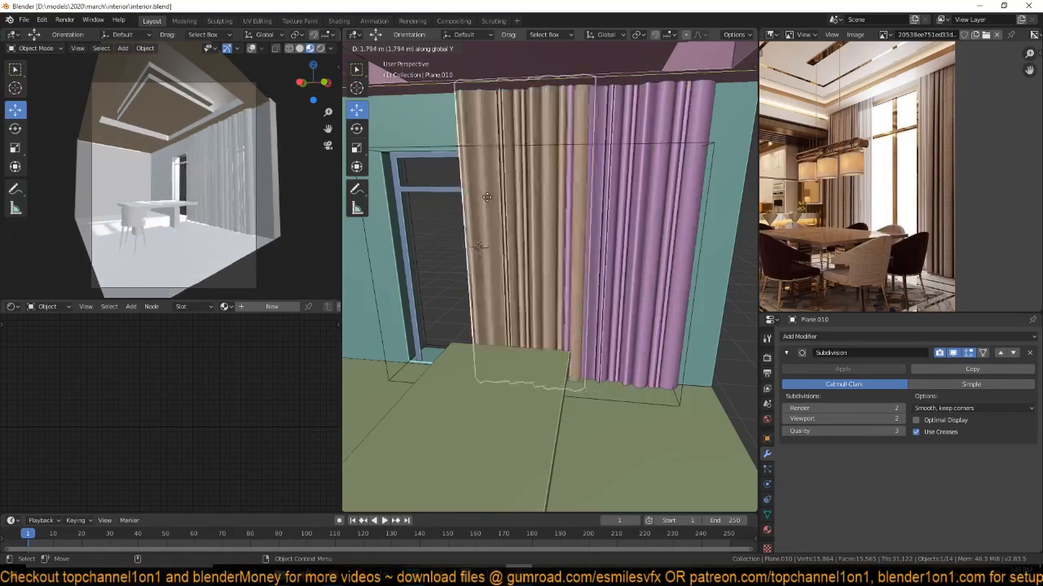
pyautogui.click(746, 204)
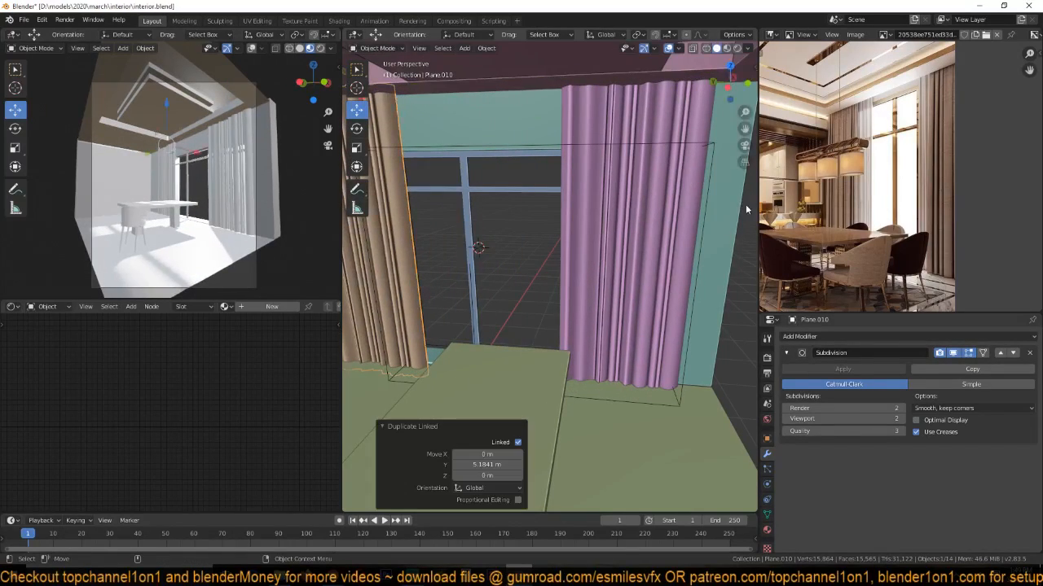
# Nudge the duplicated curtain about 0.097 m toward −Y and save the file.
pyautogui.moveTo(745, 204); pyautogui.dragTo(534, 192, button='middle')
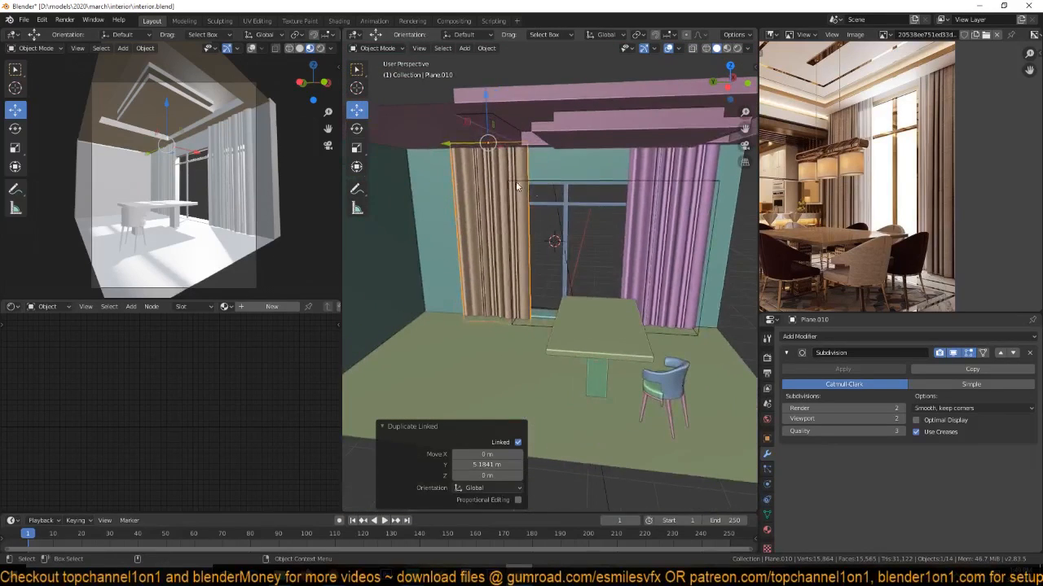
pyautogui.moveTo(462, 148); pyautogui.dragTo(471, 150)
pyautogui.scroll(6, 585, 196)
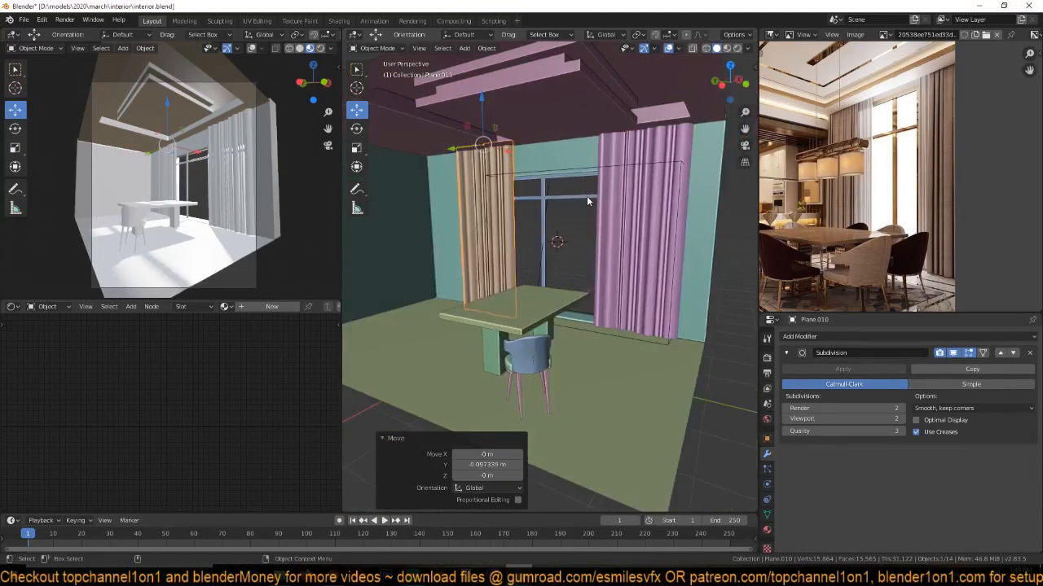
pyautogui.hotkey('ctrl', 's')
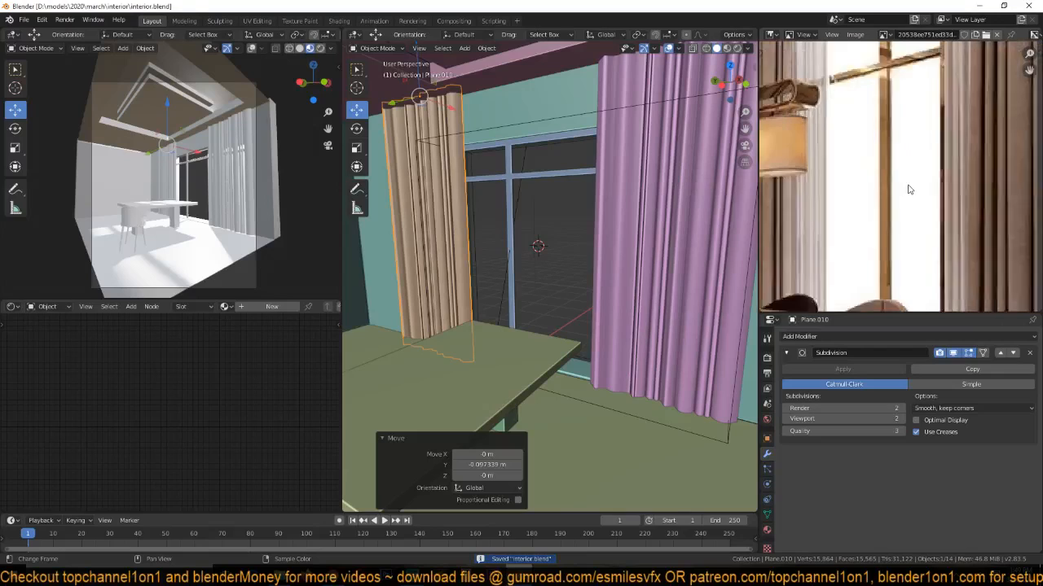
# Give the original purple curtain a new material and isolate the curtain in local view.
pyautogui.click(612, 228)
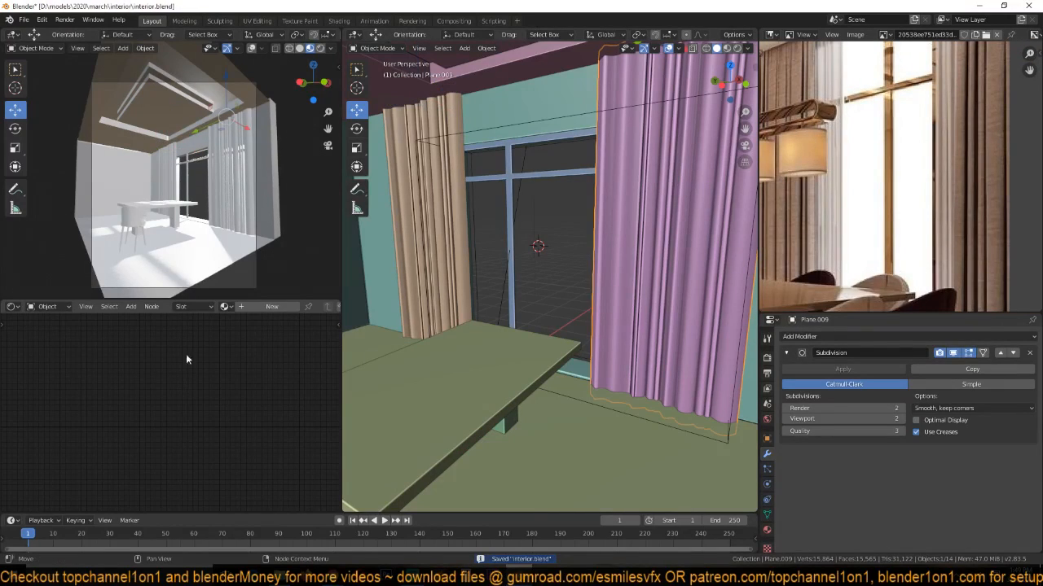
pyautogui.click(254, 306)
pyautogui.press('KP_Divide')
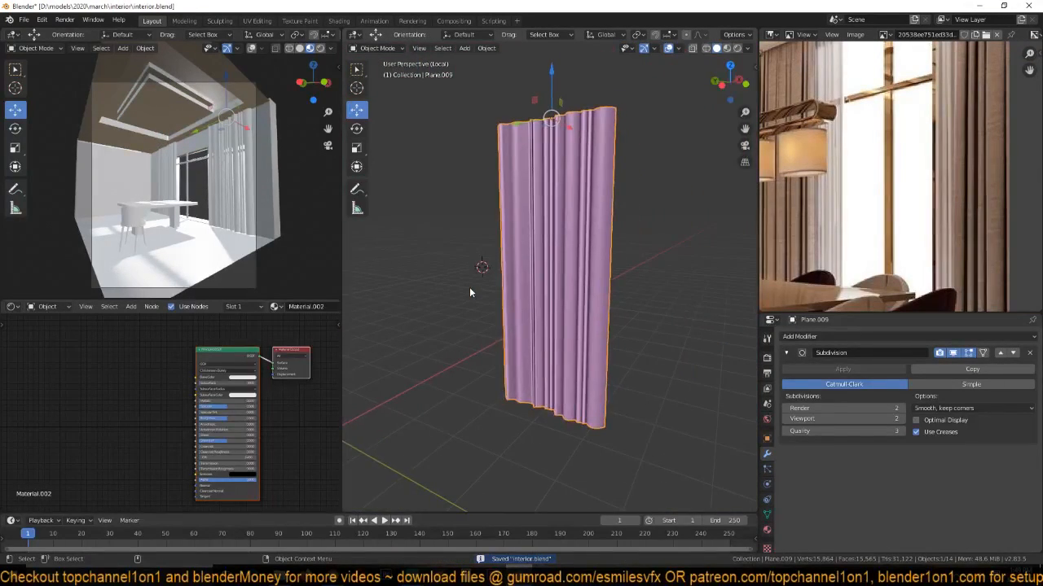
# Show the isolated curtain in material preview shading and save the file.
pyautogui.click(727, 48)
pyautogui.scroll(4, 605, 214)
pyautogui.moveTo(604, 214); pyautogui.dragTo(605, 175, button='middle')
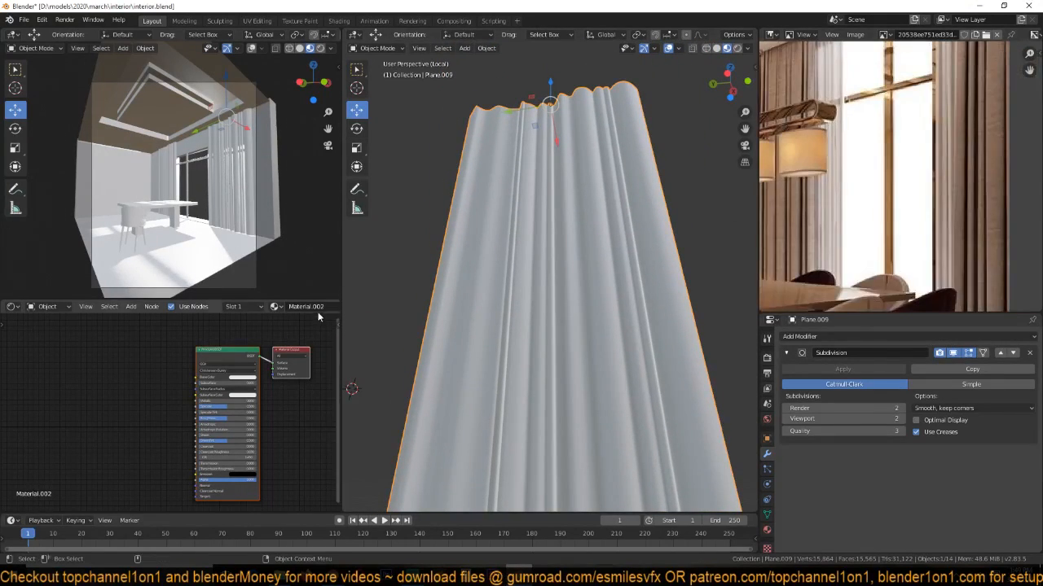
pyautogui.scroll(1, 247, 389)
pyautogui.hotkey('ctrl', 's')
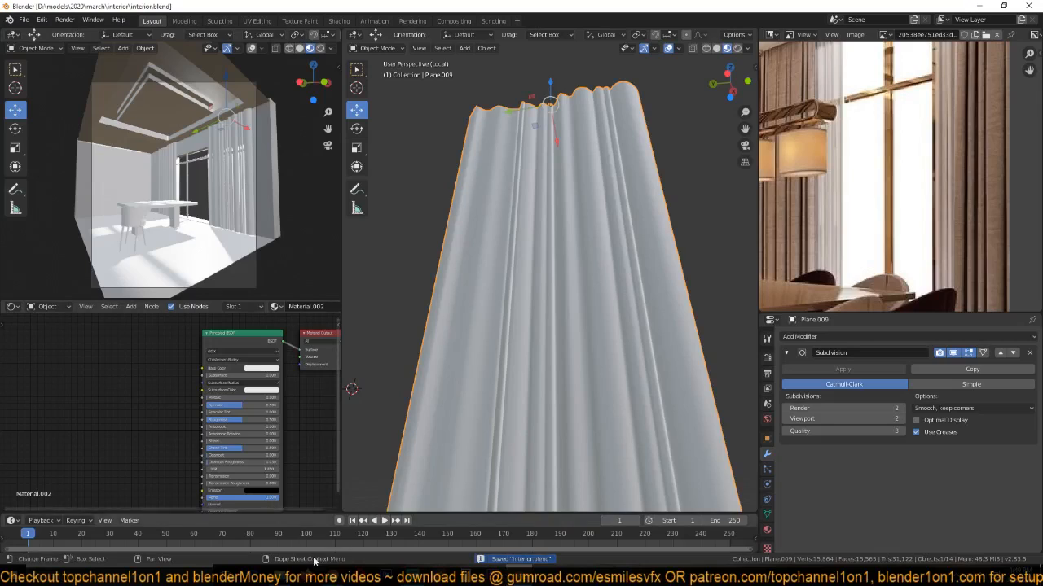
# Add an Image Texture node to the curtain's material and load the beige 85163539 carpet image from D:\textures.
pyautogui.hotkey('shift', 'a')
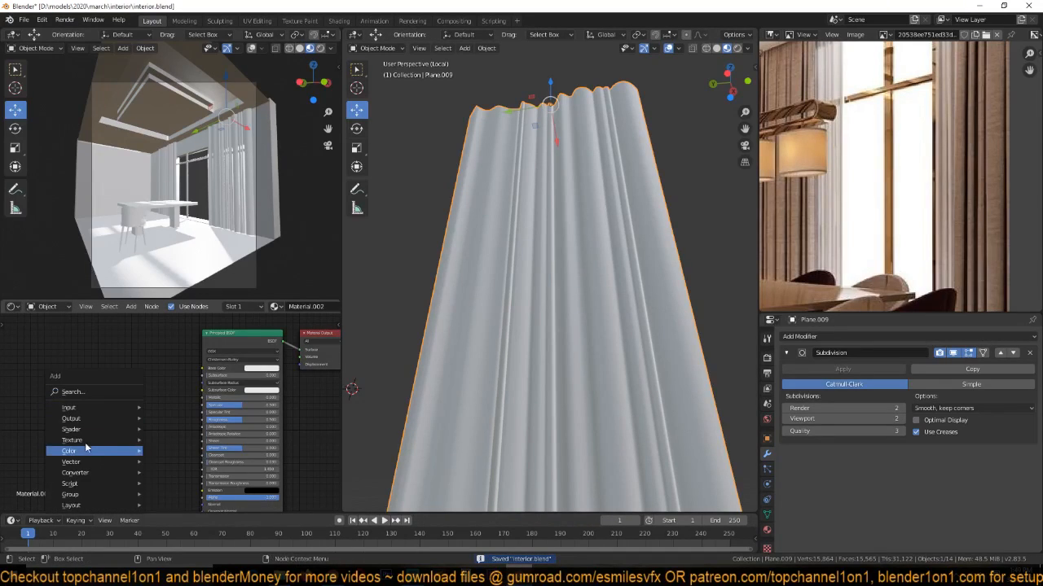
pyautogui.moveTo(90, 440)
pyautogui.click(179, 344)
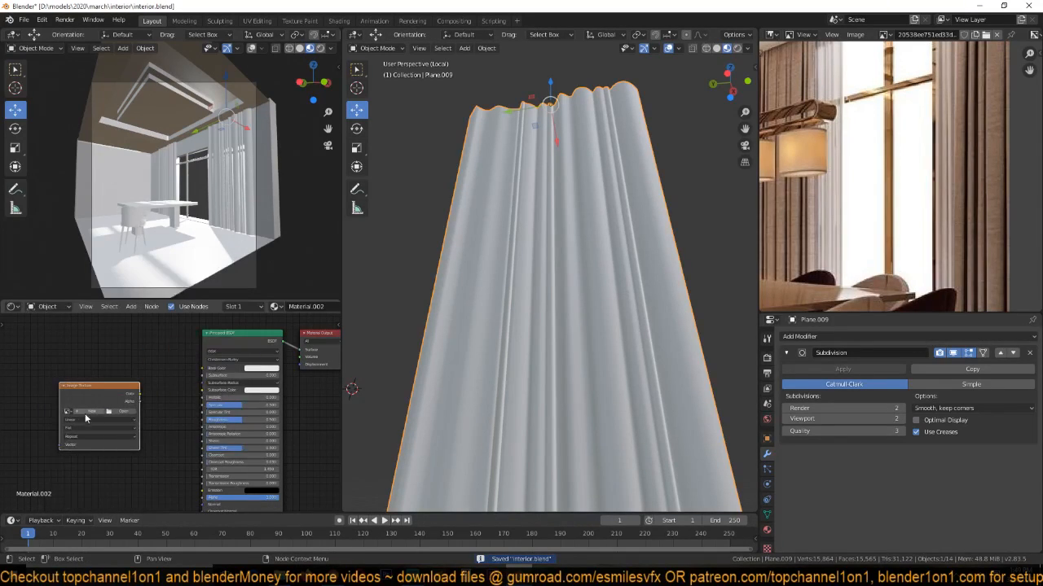
pyautogui.click(118, 414)
pyautogui.click(281, 387)
pyautogui.scroll(-8, 549, 381)
pyautogui.scroll(-12, 549, 383)
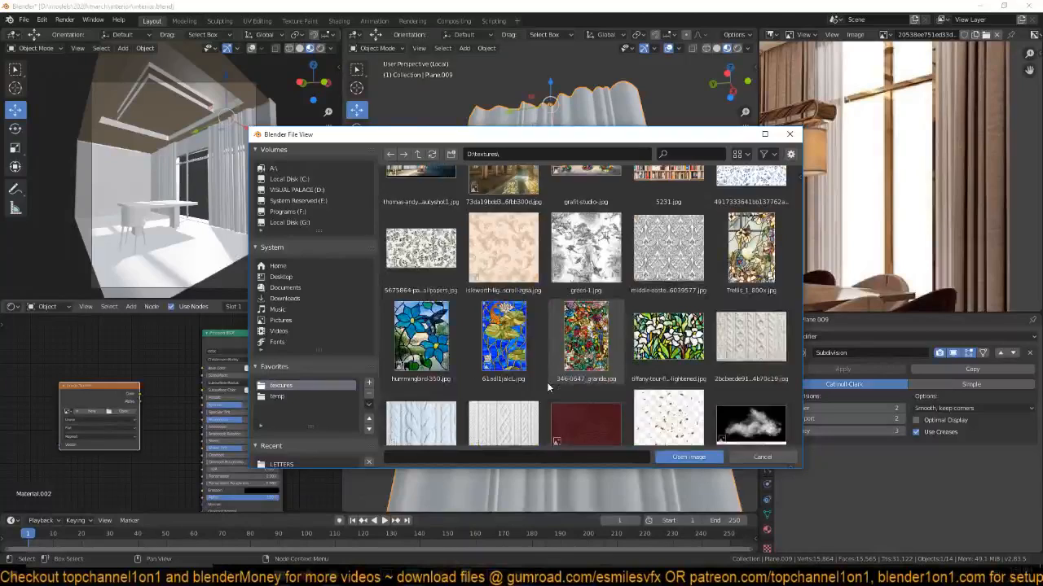
pyautogui.scroll(-15, 546, 382)
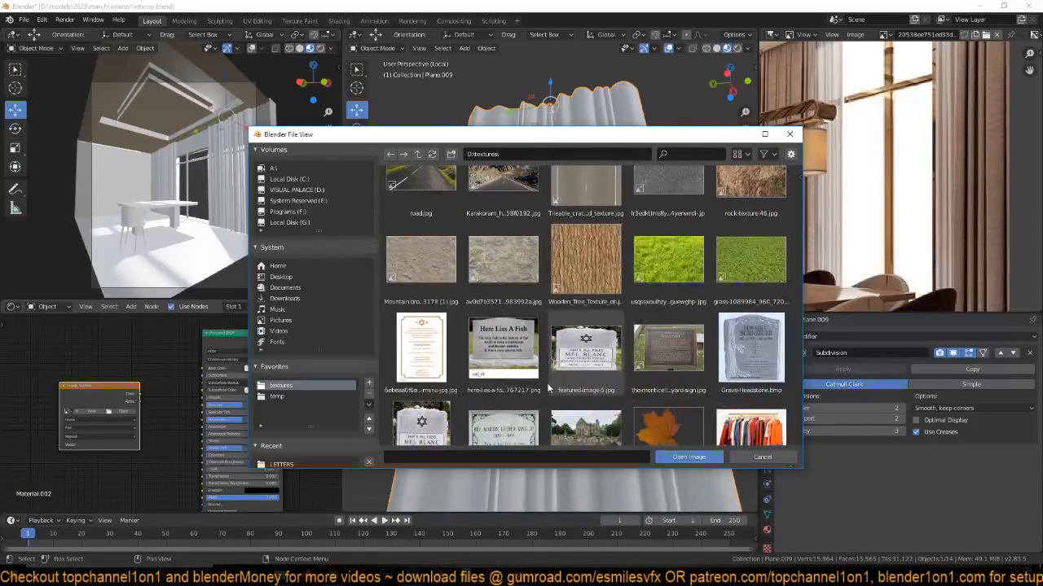
pyautogui.scroll(-12, 547, 389)
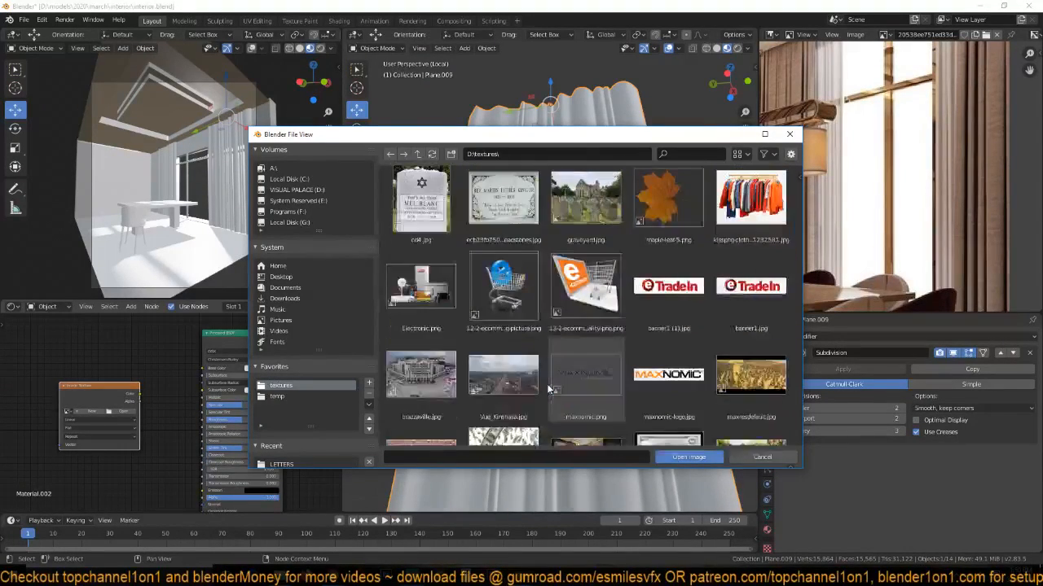
pyautogui.scroll(-15, 547, 384)
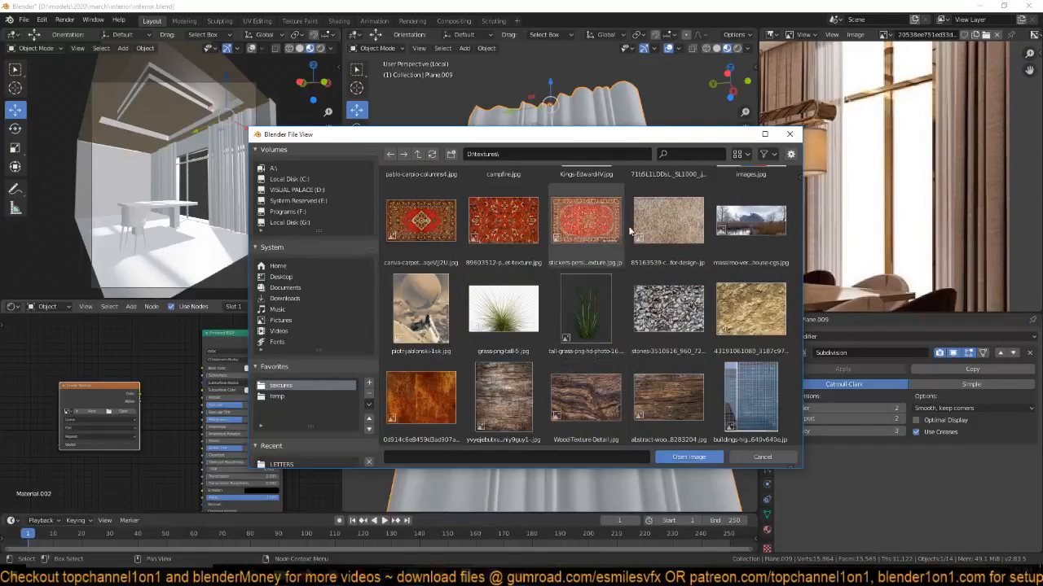
pyautogui.doubleClick(657, 227)
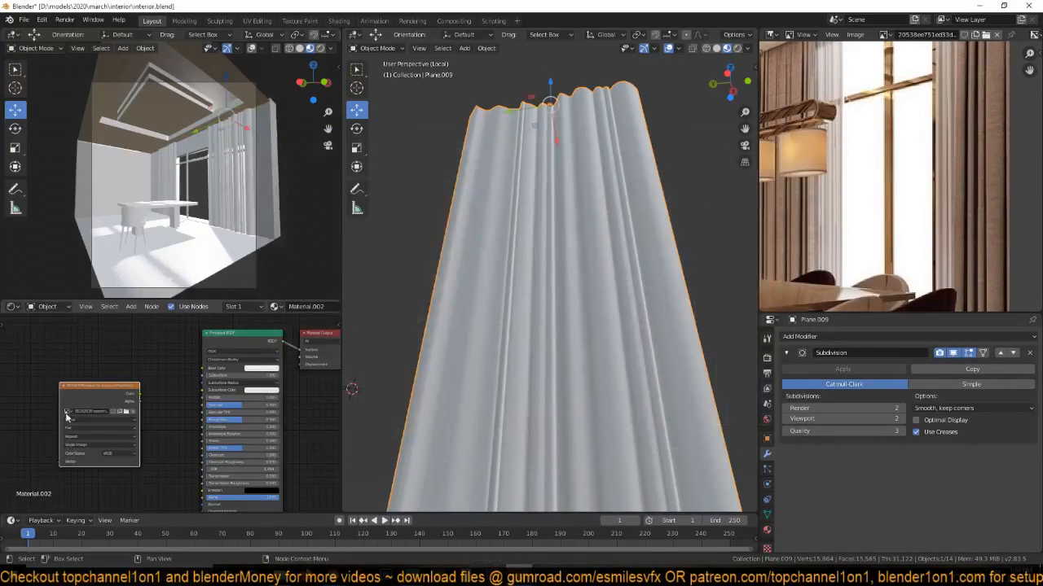
# Preview the image texture directly on the curtain through a Viewer node and unwrap the curtain mesh.
pyautogui.moveTo(94, 397); pyautogui.dragTo(54, 387)
pyautogui.keyDown('ctrl'); pyautogui.keyDown('shift'); pyautogui.click(70, 386); pyautogui.keyUp('shift'); pyautogui.keyUp('ctrl')
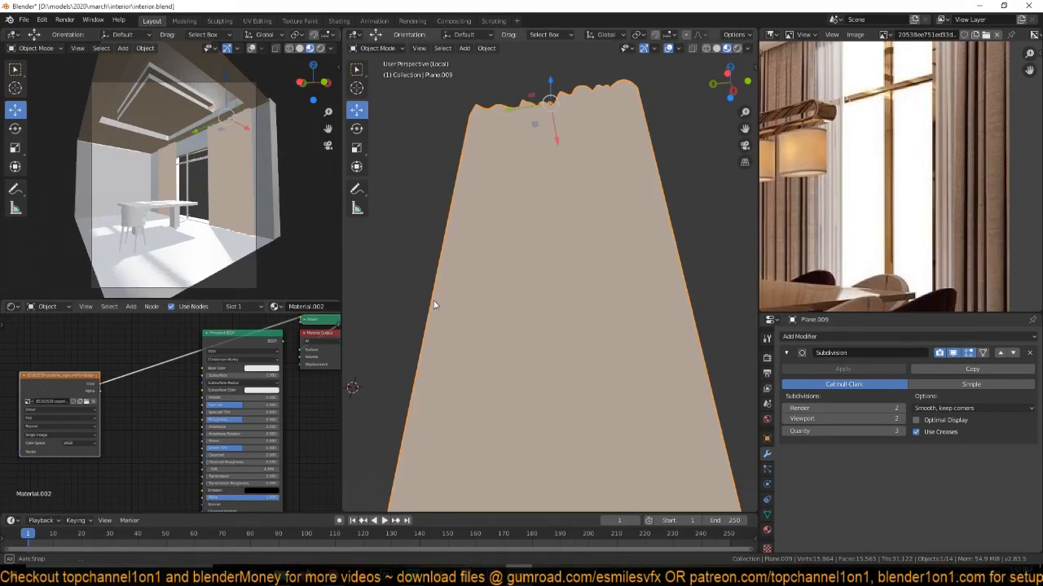
pyautogui.press('KP_Decimal')
pyautogui.press('Tab')
pyautogui.press('u')
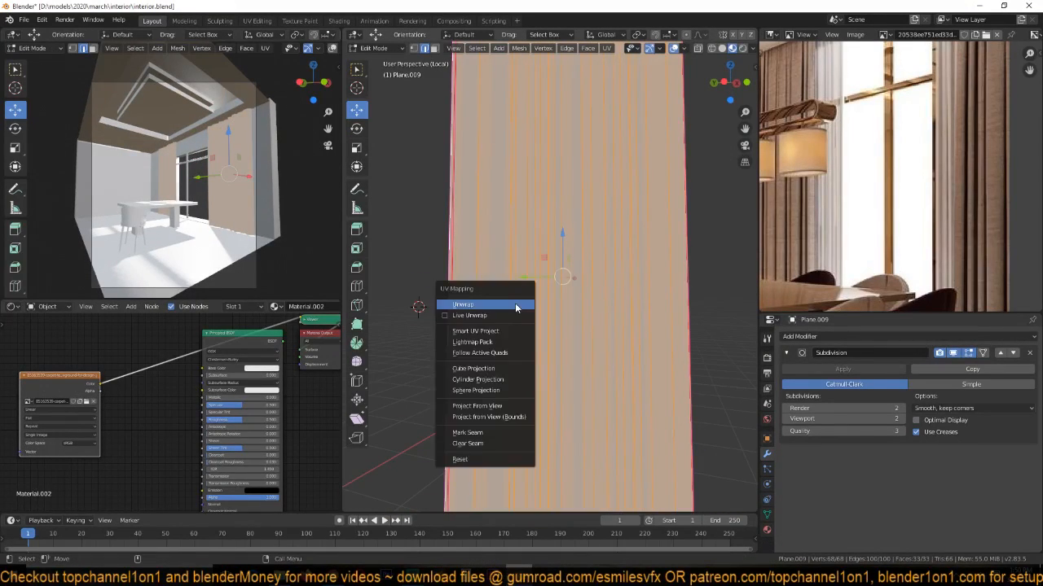
pyautogui.click(514, 305)
pyautogui.press('Tab')
pyautogui.moveTo(514, 304); pyautogui.dragTo(383, 364, button='middle')
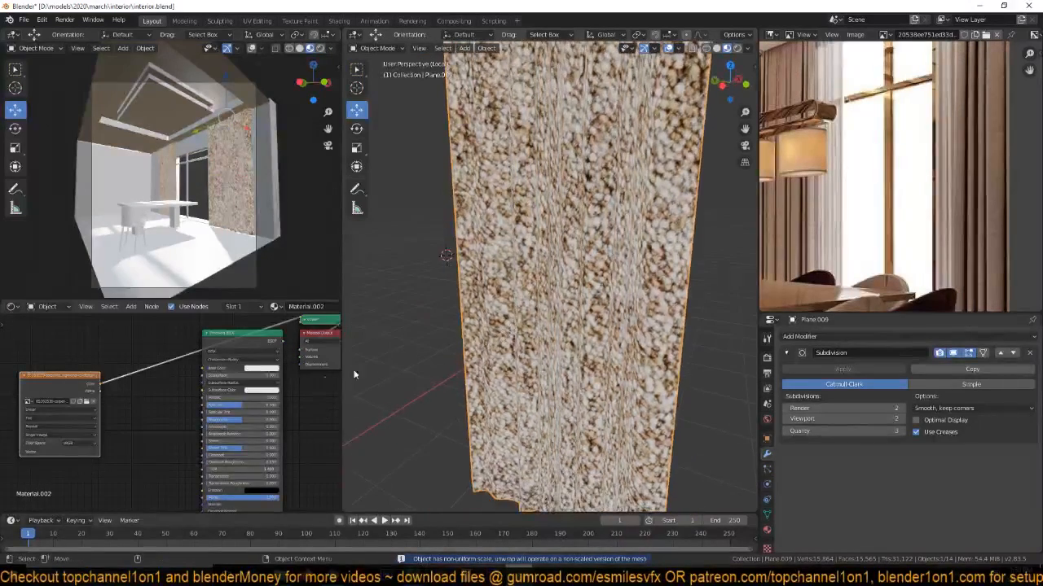
# Add Texture Coordinate and Mapping nodes to the image texture and set the Mapping scale to 6 on all axes.
pyautogui.scroll(-3, 436, 317)
pyautogui.moveTo(436, 320); pyautogui.dragTo(477, 321, button='middle')
pyautogui.moveTo(121, 404); pyautogui.dragTo(244, 380, button='middle')
pyautogui.scroll(4, 530, 307)
pyautogui.hotkey('ctrl', 't')
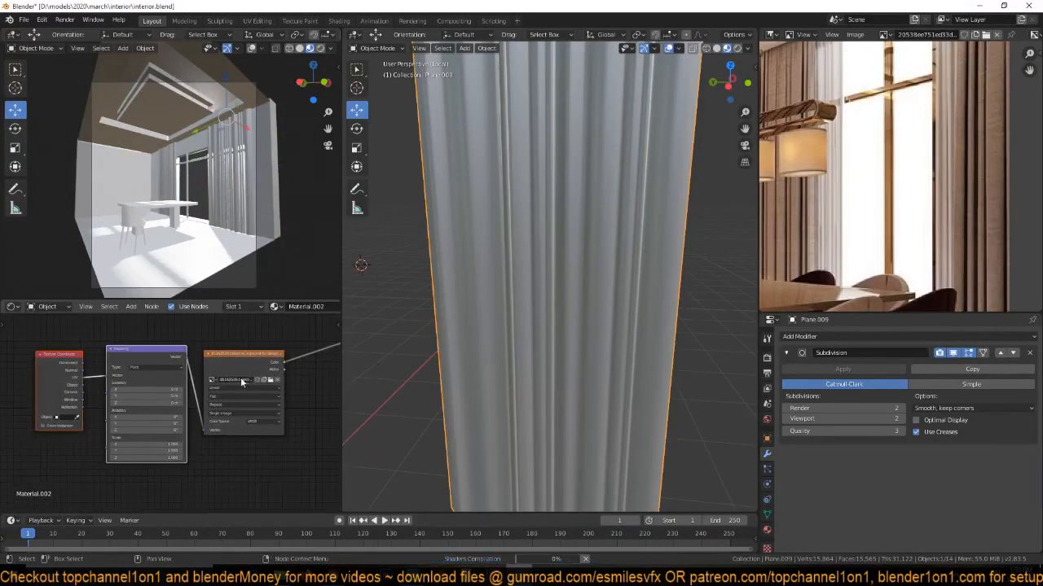
pyautogui.scroll(1, 200, 408)
pyautogui.moveTo(203, 408); pyautogui.dragTo(208, 398, button='middle')
pyautogui.write('6')
pyautogui.press('Return')
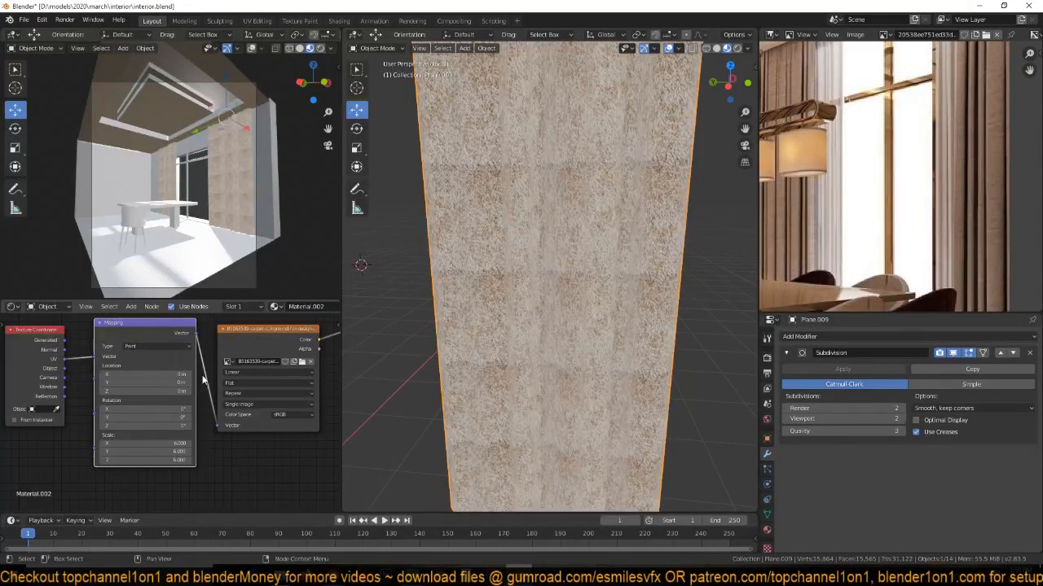
# Try a Mapping scale of about 34.7 on Y and about 28.9 on X for the curtain texture, undoing each change.
pyautogui.moveTo(456, 294); pyautogui.dragTo(381, 355, button='middle')
pyautogui.scroll(4, 381, 355)
pyautogui.scroll(2, 173, 452)
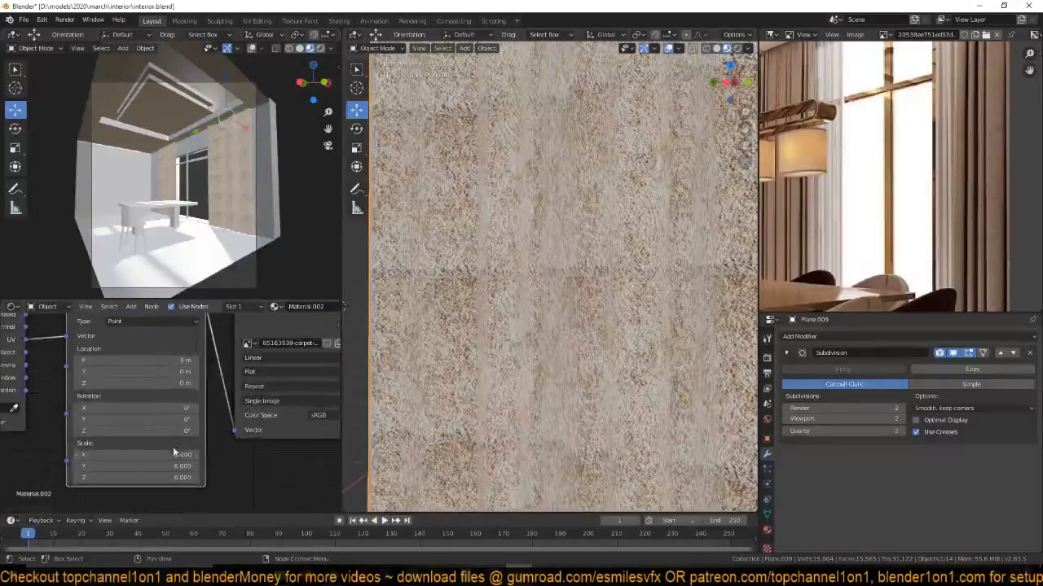
pyautogui.keyDown('ctrl'); pyautogui.moveTo(184, 454); pyautogui.dragTo(86, 455); pyautogui.keyUp('ctrl')
pyautogui.hotkey('ctrl', 'z')
pyautogui.moveTo(182, 465); pyautogui.dragTo(79, 466)
pyautogui.keyDown('ctrl'); pyautogui.scroll(10, 196, 465); pyautogui.keyUp('ctrl')
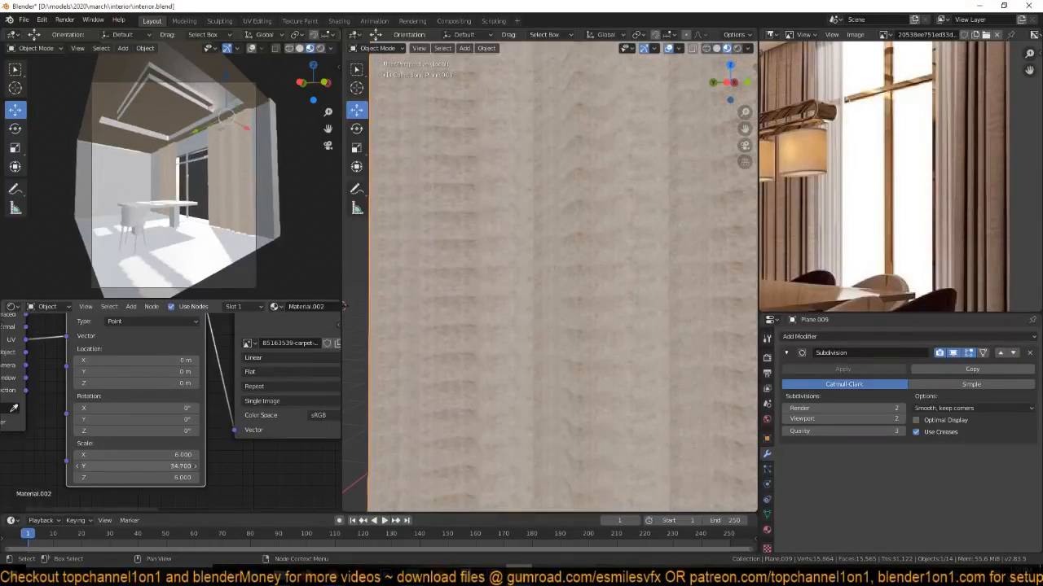
pyautogui.hotkey('ctrl', 'z')
pyautogui.keyDown('ctrl'); pyautogui.scroll(1, 175, 479); pyautogui.keyUp('ctrl')
pyautogui.hotkey('ctrl', 'z')
pyautogui.keyDown('ctrl'); pyautogui.scroll(11, 176, 455); pyautogui.keyUp('ctrl')
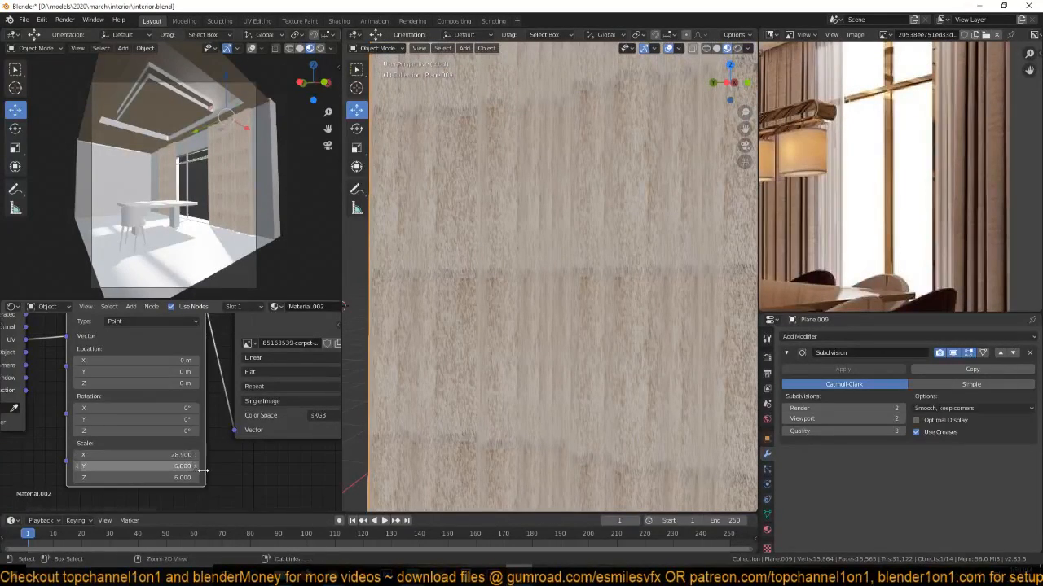
pyautogui.hotkey('ctrl', 'z')
# Make room beside the image texture and insert a ColorRamp node between the texture and the Viewer.
pyautogui.scroll(-2, 133, 460)
pyautogui.moveTo(134, 460); pyautogui.dragTo(21, 474, button='middle')
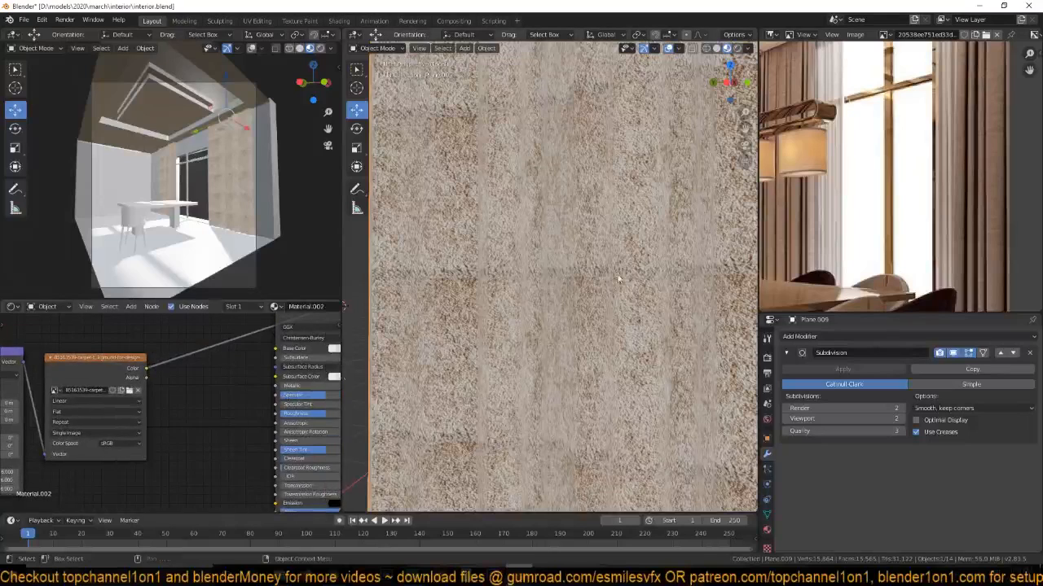
pyautogui.scroll(-2, 196, 395)
pyautogui.moveTo(196, 395); pyautogui.dragTo(265, 392, button='middle')
pyautogui.moveTo(236, 349); pyautogui.dragTo(14, 427)
pyautogui.keyDown('ctrl'); pyautogui.scroll(-3, 182, 407); pyautogui.keyUp('ctrl')
pyautogui.hotkey('shift', 'a')
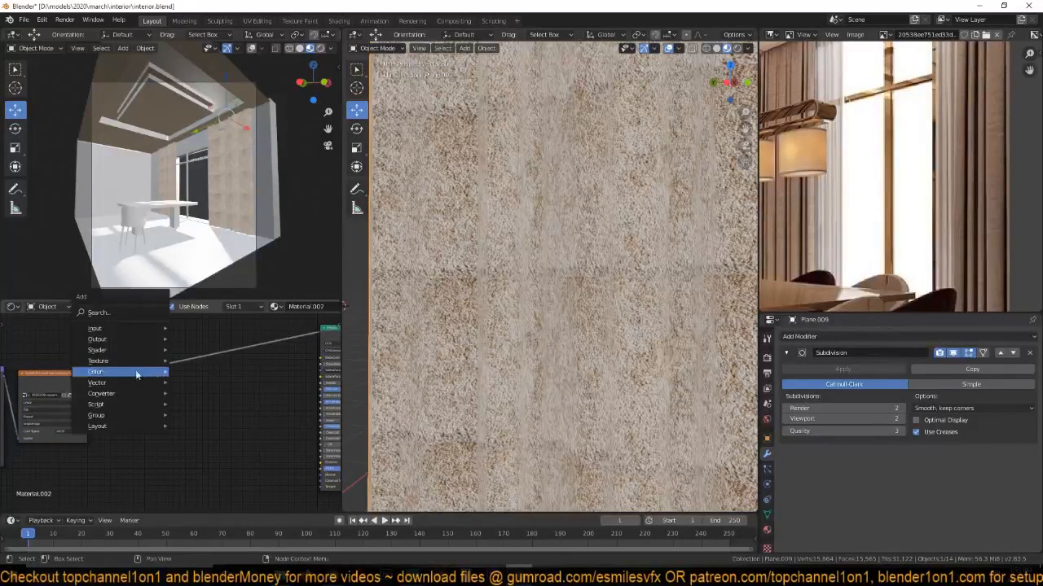
pyautogui.moveTo(126, 394)
pyautogui.click(200, 250)
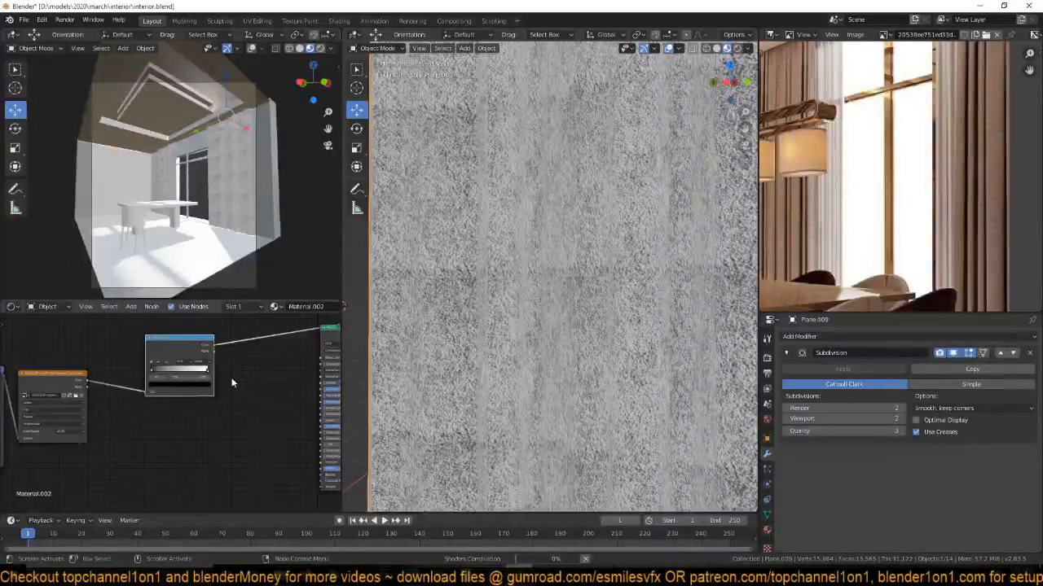
# Set the ColorRamp's first and last stops to brown tones sampled from the curtain in the reference photo.
pyautogui.scroll(3, 232, 383)
pyautogui.click(180, 462)
pyautogui.click(232, 415)
pyautogui.click(988, 157)
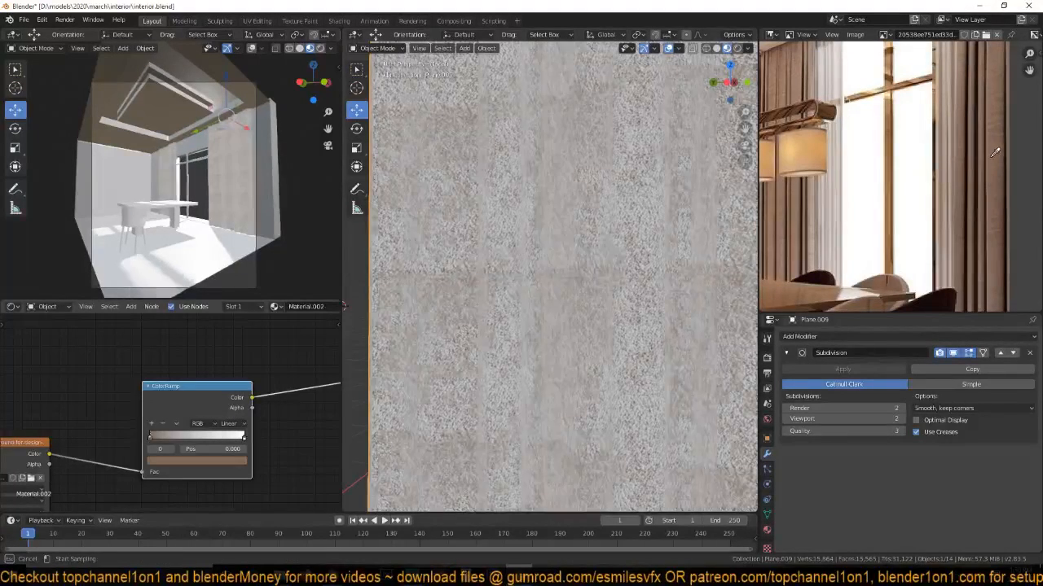
pyautogui.click(244, 437)
pyautogui.click(242, 461)
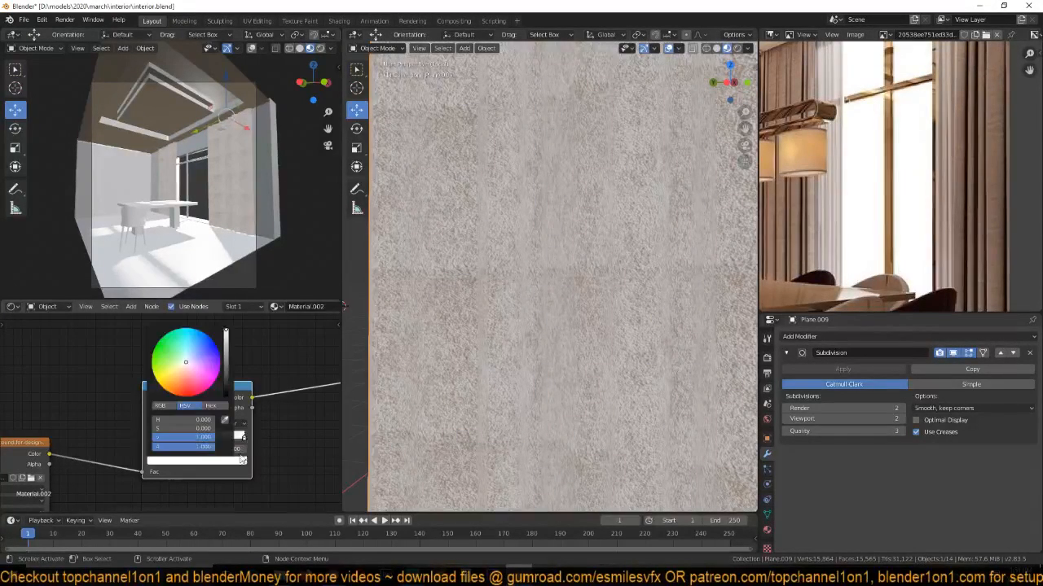
pyautogui.click(225, 418)
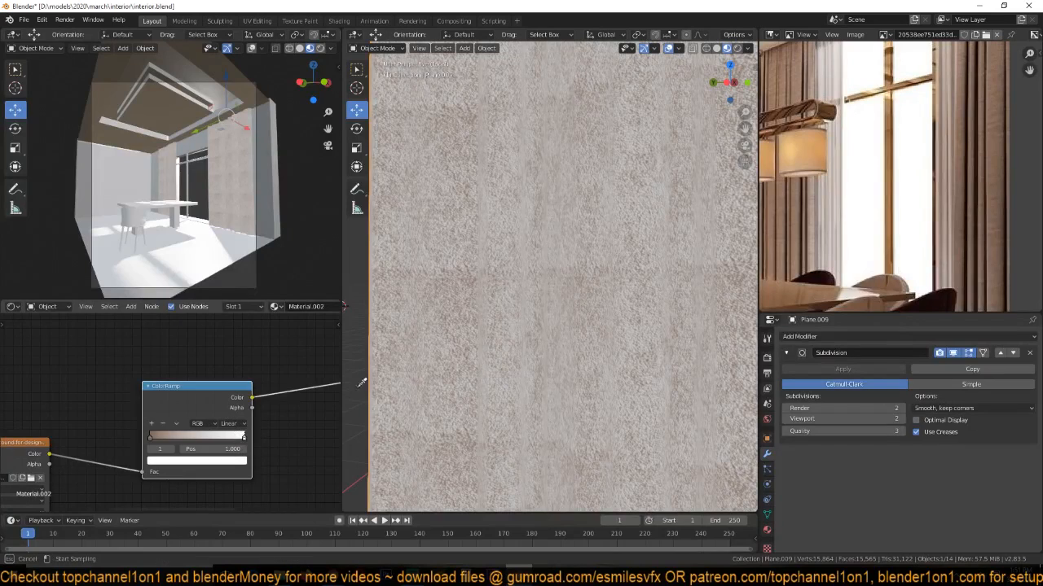
pyautogui.click(964, 157)
# Add a middle ColorRamp stop at 0.5 and sample its colour from the reference photo.
pyautogui.click(151, 424)
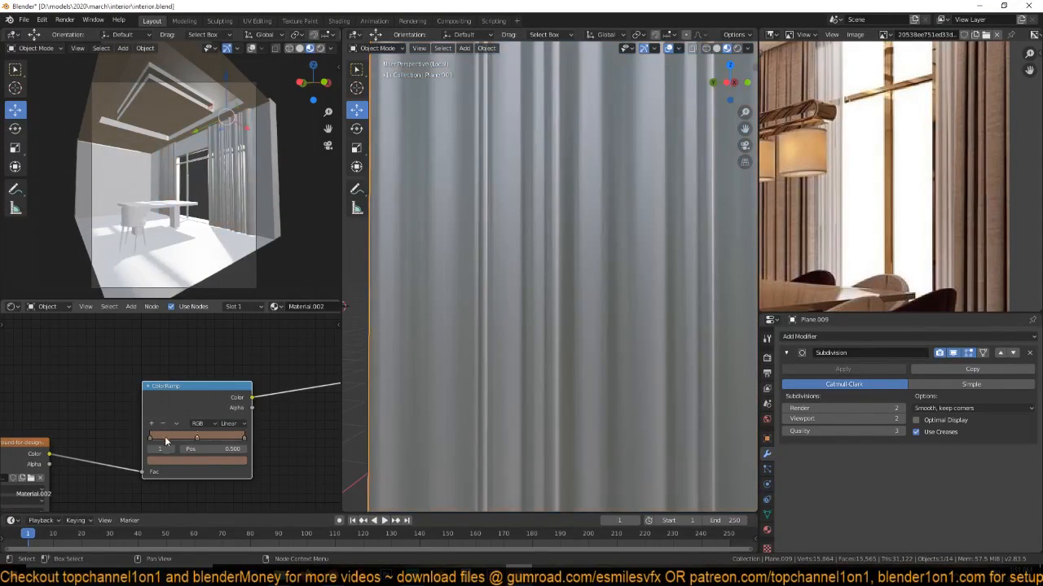
pyautogui.click(194, 461)
pyautogui.click(176, 418)
pyautogui.click(920, 123)
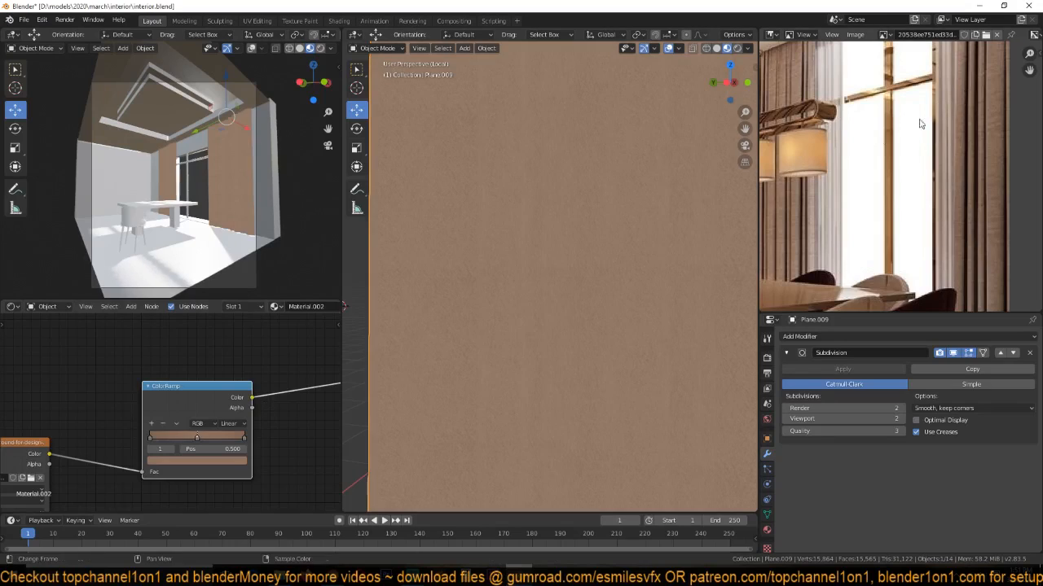
# Add a ColorRamp stop between the first and middle stops, and lighten both it and the middle stop to a value of about 0.63.
pyautogui.click(176, 461)
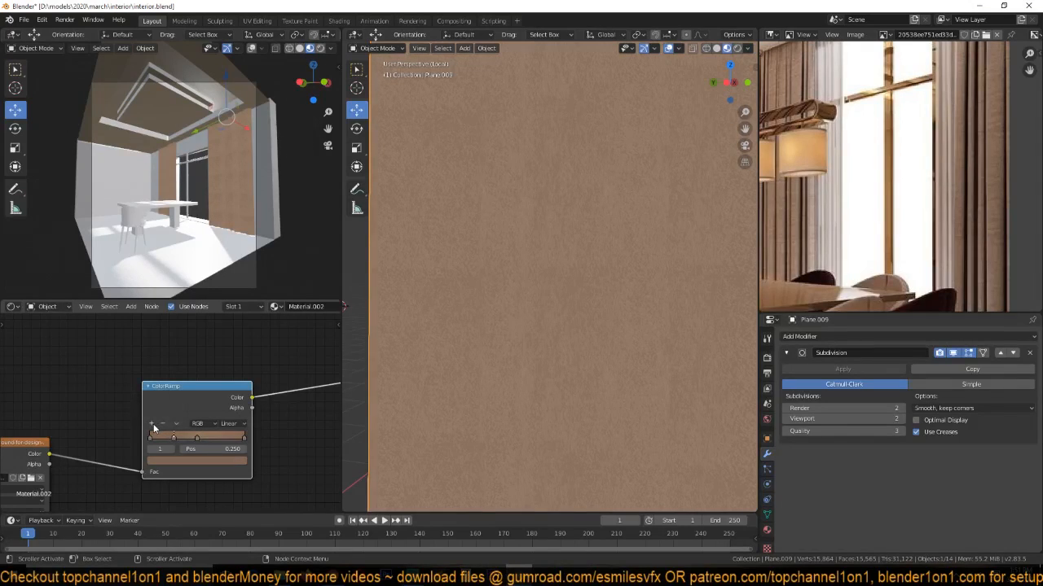
pyautogui.moveTo(163, 442)
pyautogui.mouseDown()
pyautogui.moveTo(200, 439)
pyautogui.moveTo(169, 439)
pyautogui.mouseUp()
pyautogui.click(187, 460)
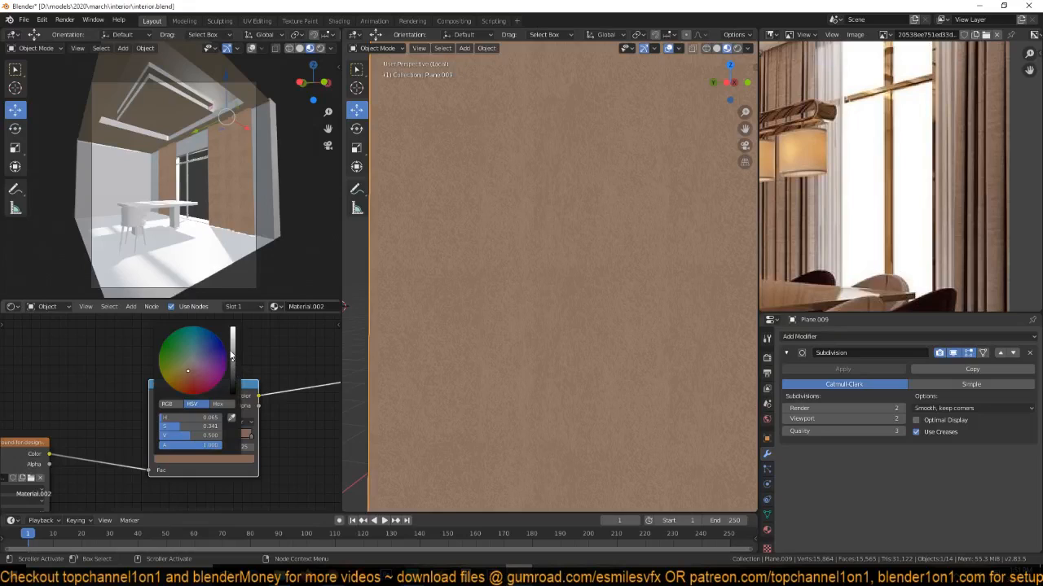
pyautogui.moveTo(233, 357)
pyautogui.mouseDown()
pyautogui.moveTo(233, 335)
pyautogui.moveTo(233, 351)
pyautogui.mouseUp()
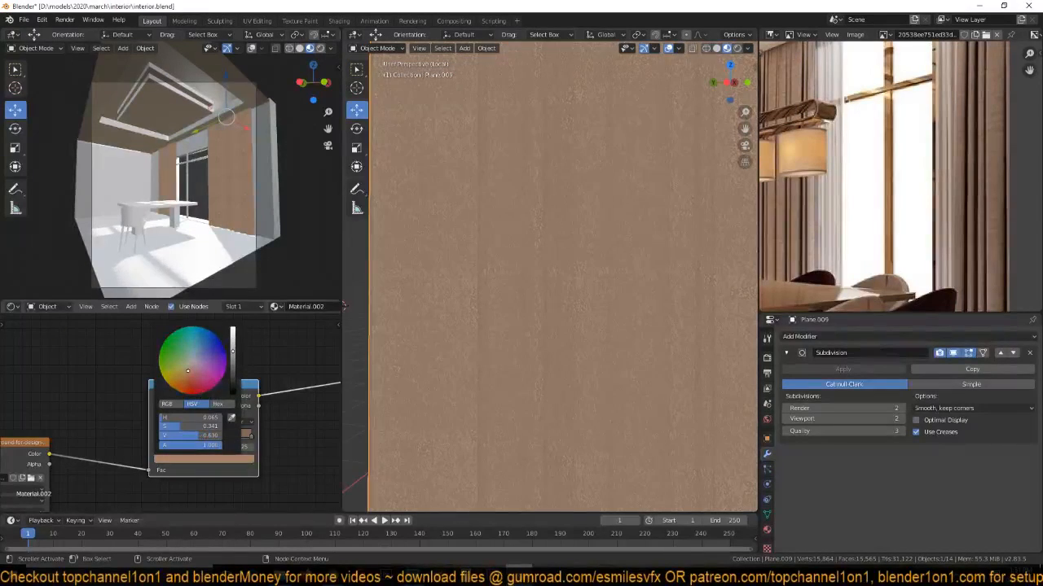
pyautogui.click(205, 459)
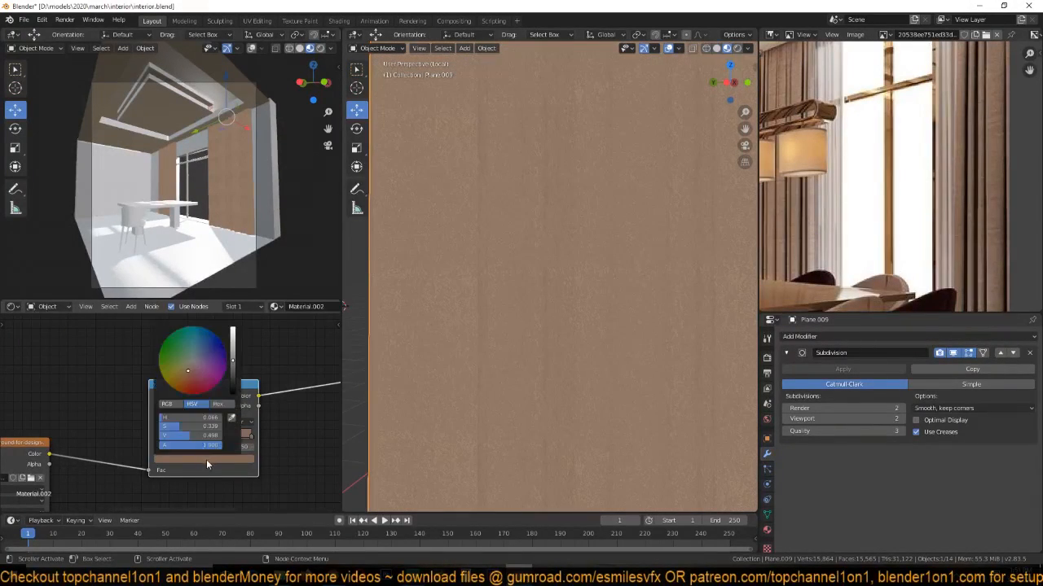
pyautogui.moveTo(233, 355); pyautogui.dragTo(233, 351)
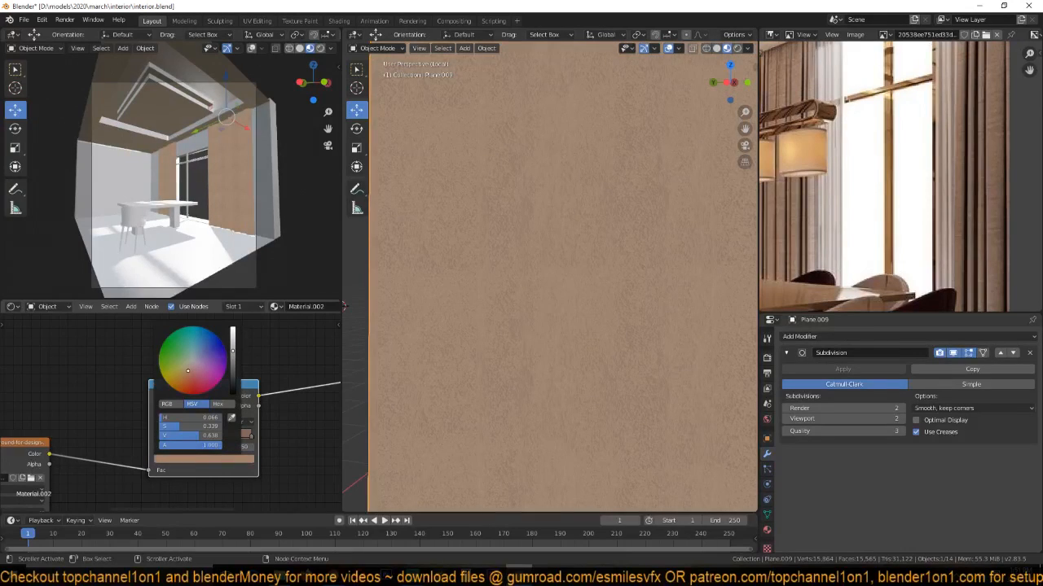
# Add another ColorRamp stop at about 0.732, lighten its brown, and save the file.
pyautogui.click(158, 422)
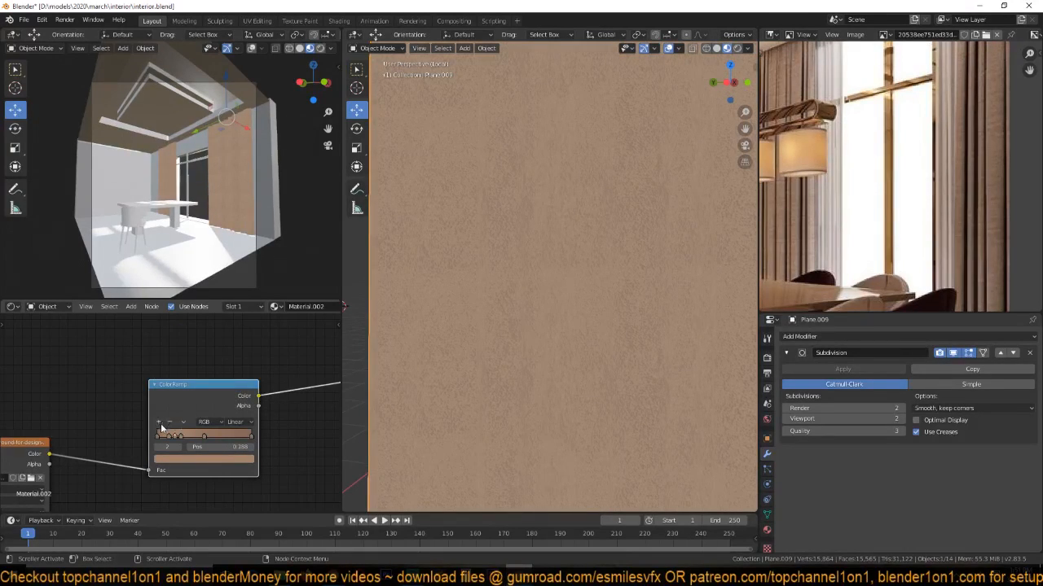
pyautogui.moveTo(177, 436); pyautogui.dragTo(227, 430)
pyautogui.click(222, 459)
pyautogui.moveTo(236, 350); pyautogui.dragTo(236, 341)
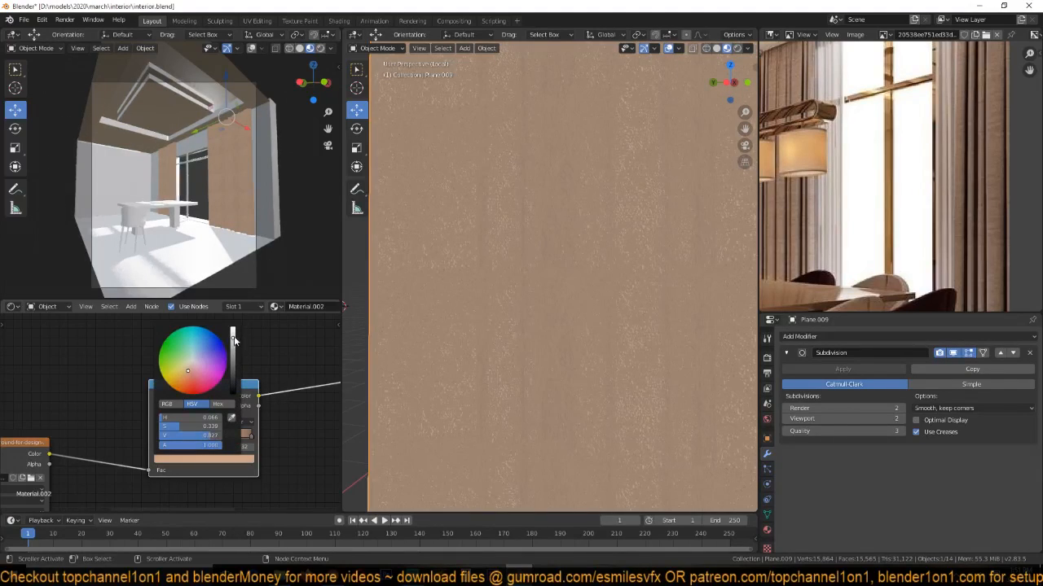
pyautogui.scroll(-6, 490, 325)
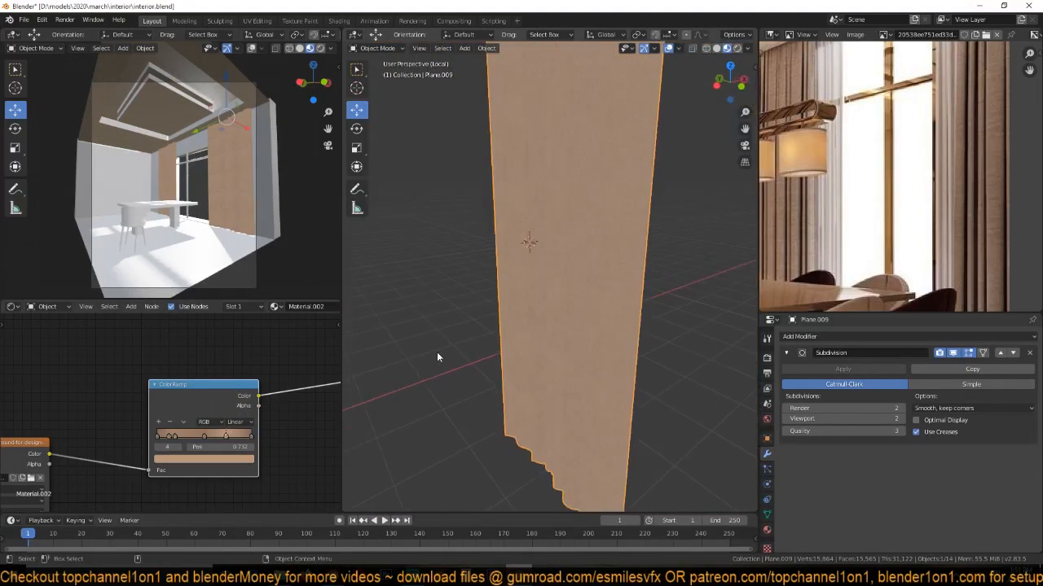
pyautogui.hotkey('ctrl', 's')
pyautogui.scroll(2, 489, 359)
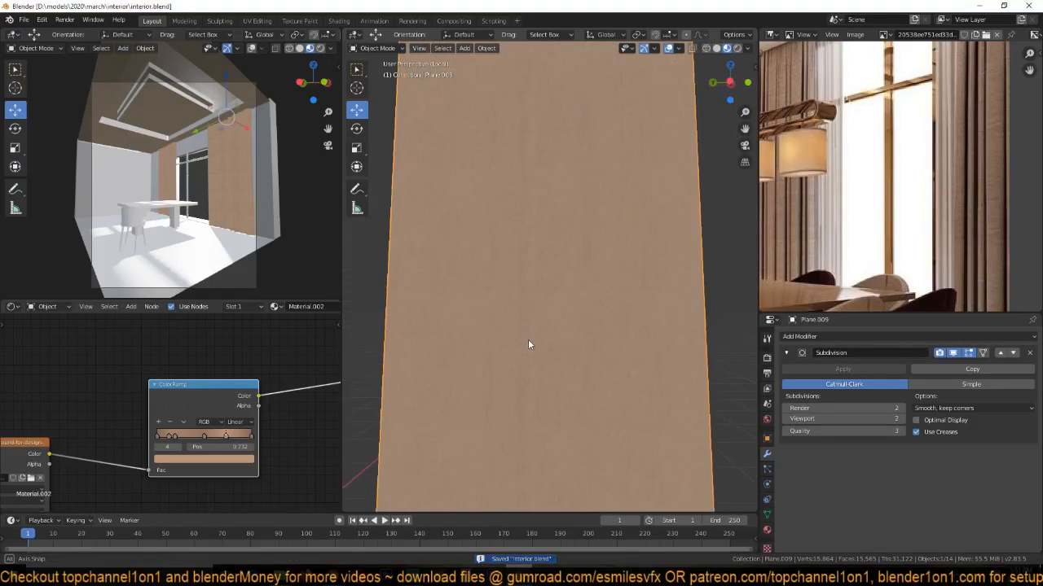
pyautogui.scroll(-3, 184, 447)
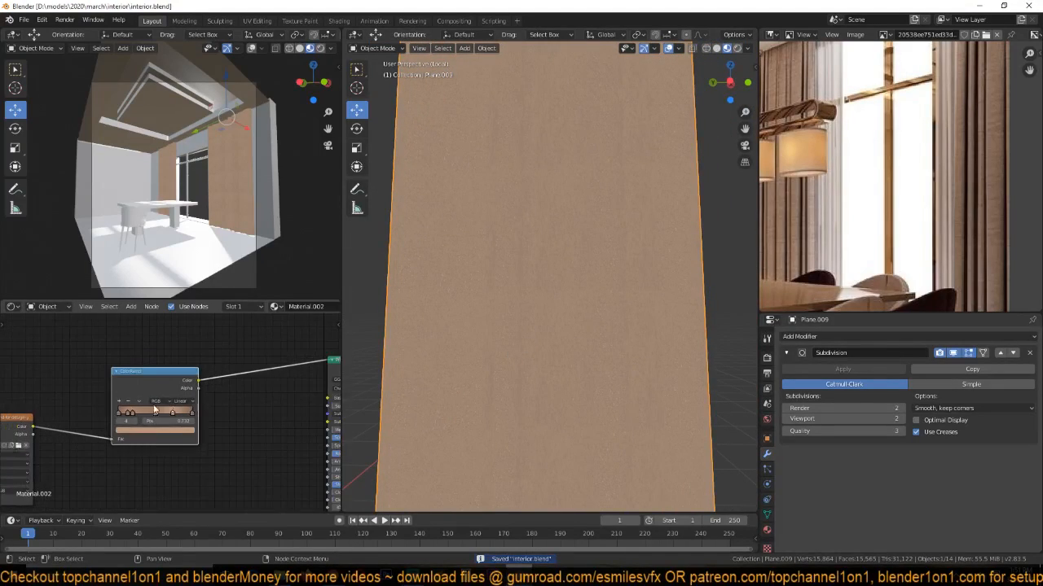
pyautogui.hotkey('shift', 'a')
pyautogui.moveTo(208, 363)
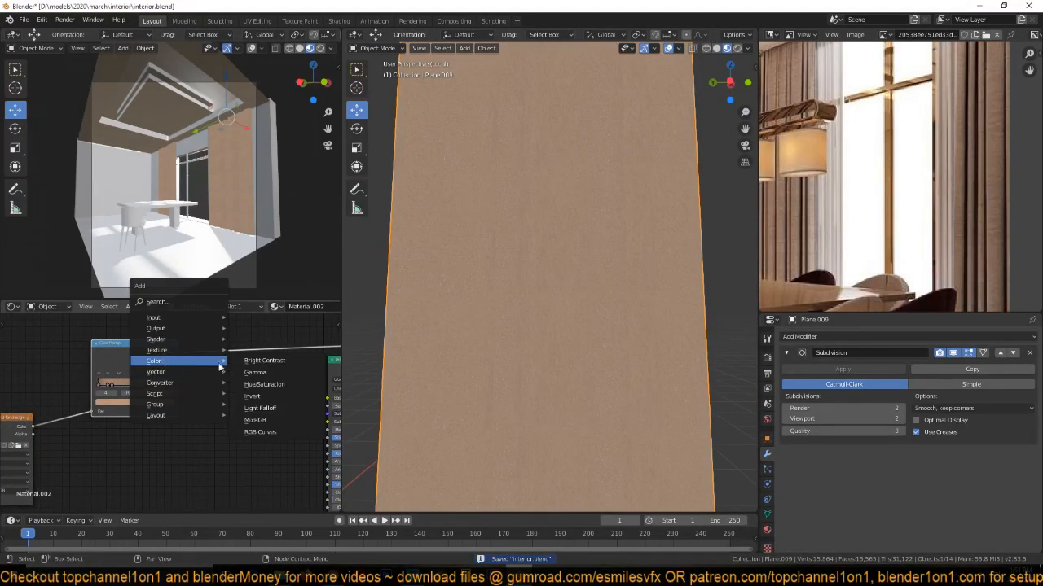
pyautogui.click(277, 412)
pyautogui.click(228, 381)
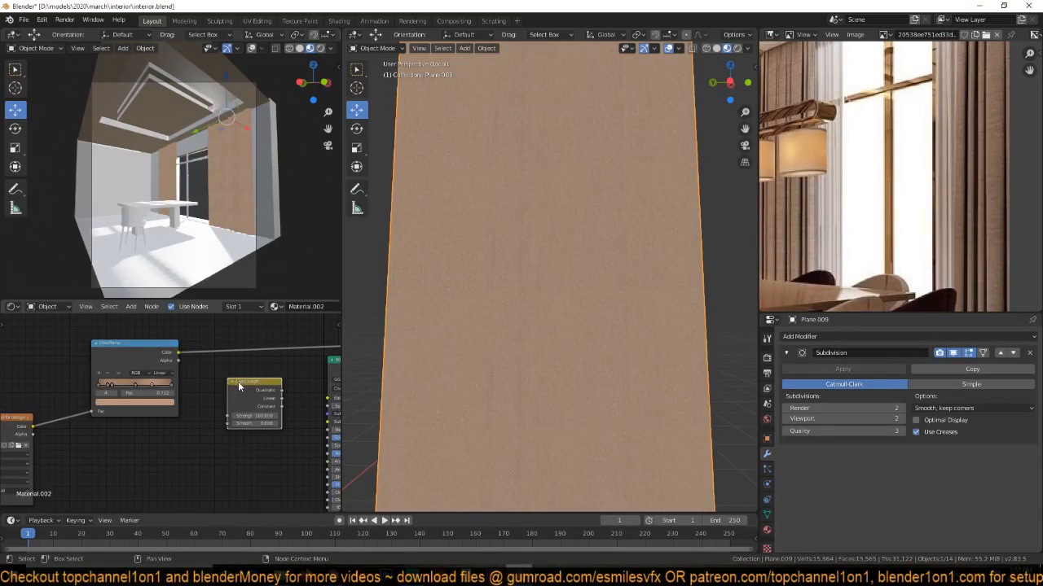
# Add a MixRGB node combining the ColorRamp as Color1 and the image texture as Color2, and preview its output on the curtain.
pyautogui.hotkey('shift', 'a')
pyautogui.moveTo(202, 389)
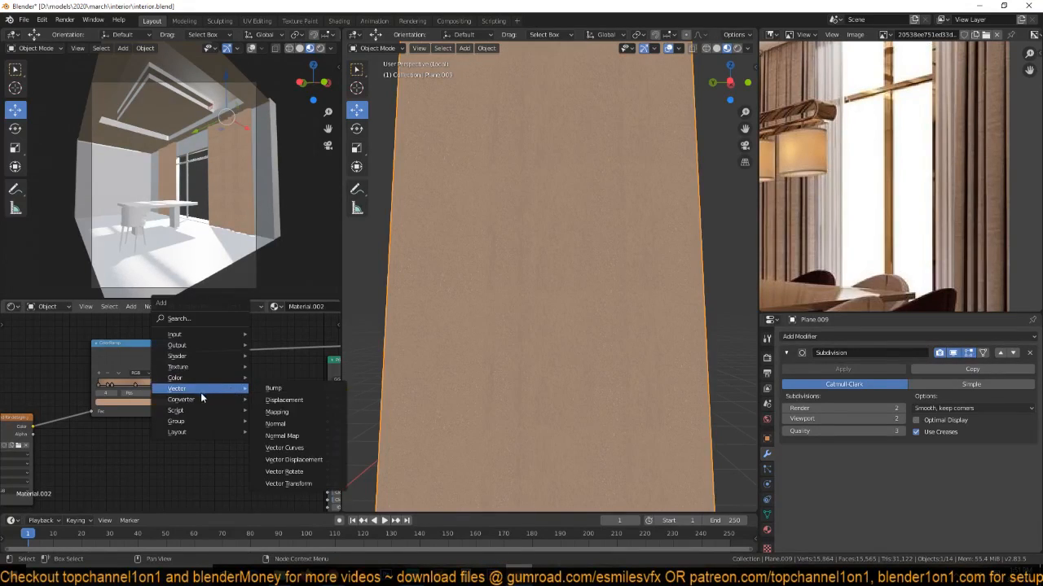
pyautogui.moveTo(176, 378)
pyautogui.click(305, 429)
pyautogui.click(237, 394)
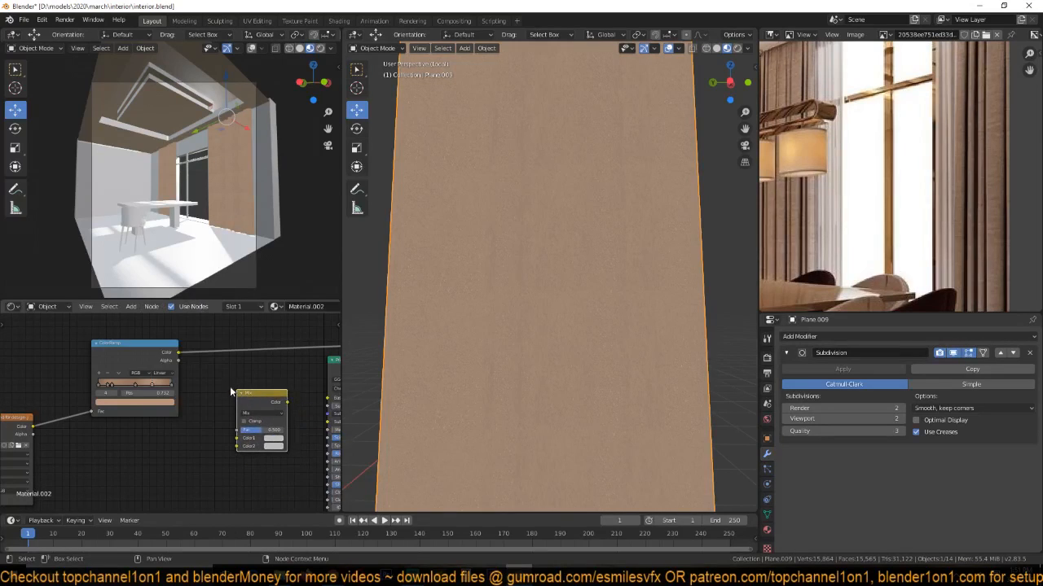
pyautogui.moveTo(179, 356); pyautogui.dragTo(237, 437)
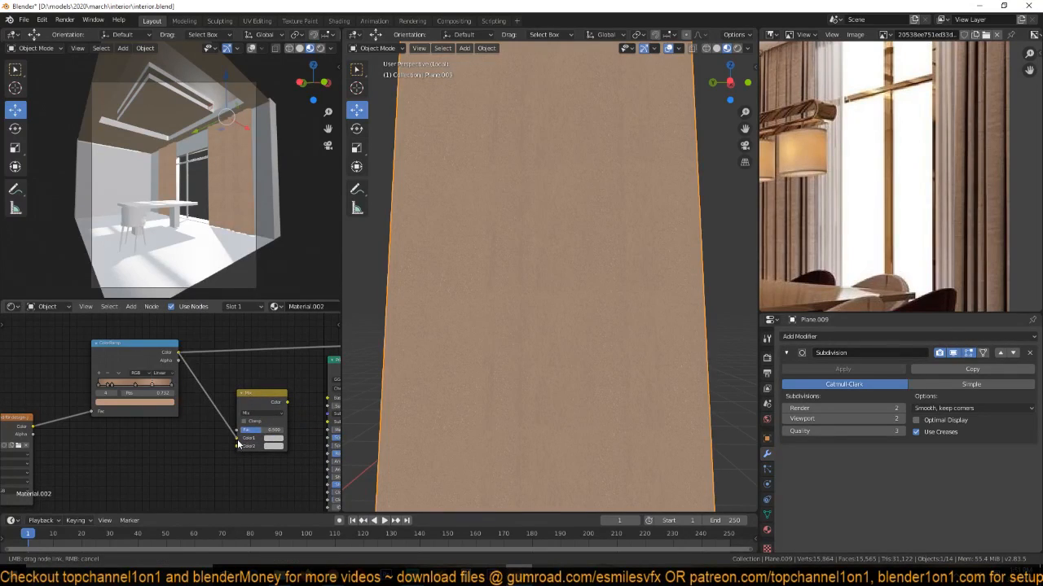
pyautogui.moveTo(32, 426); pyautogui.dragTo(237, 446)
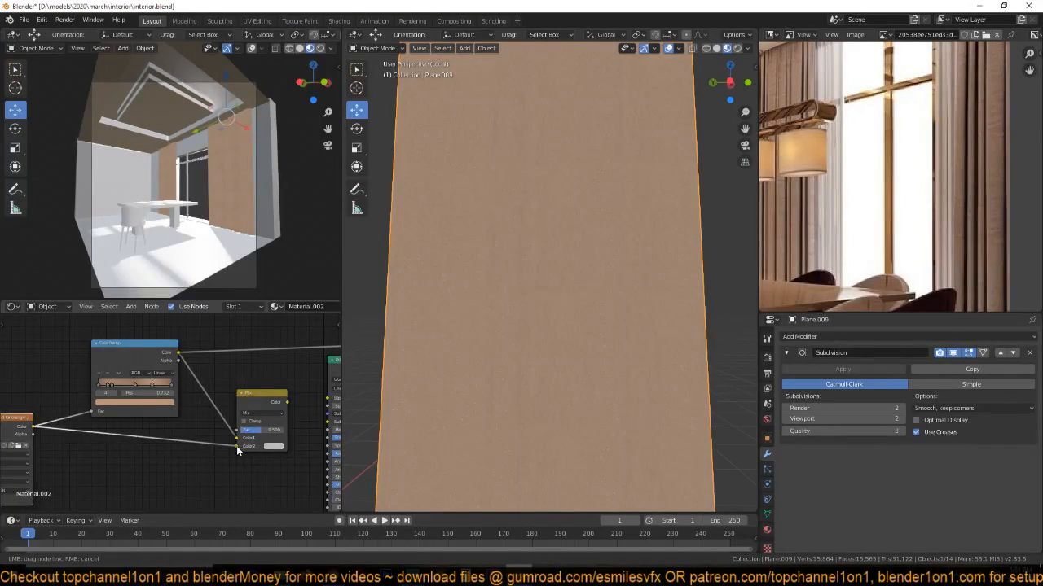
pyautogui.keyDown('ctrl'); pyautogui.keyDown('shift'); pyautogui.click(267, 408); pyautogui.keyUp('shift'); pyautogui.keyUp('ctrl')
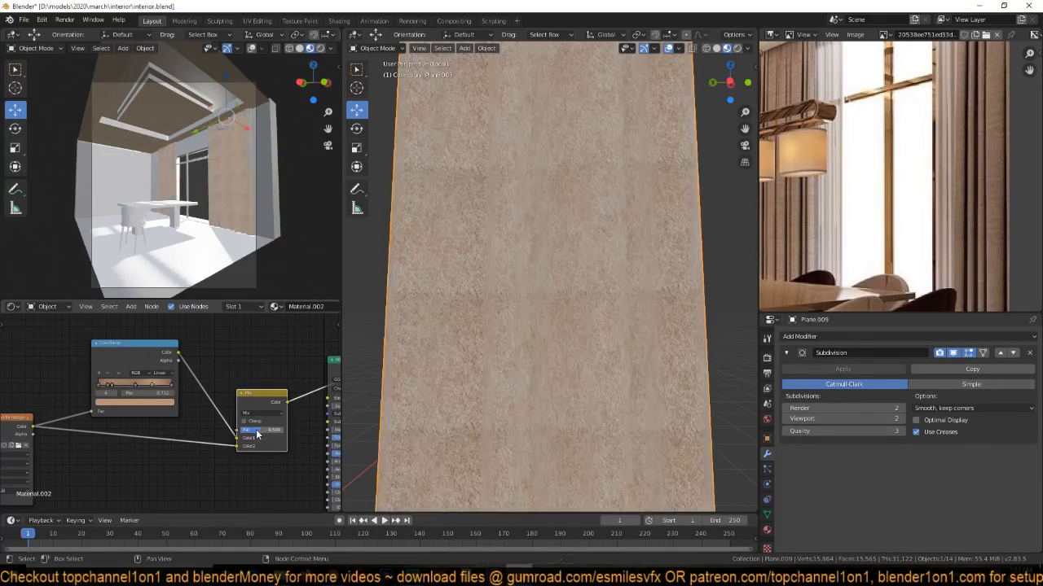
# Set the mix node's blend mode to Overlay with a factor of about 0.82, and save the file.
pyautogui.moveTo(261, 430); pyautogui.dragTo(285, 429)
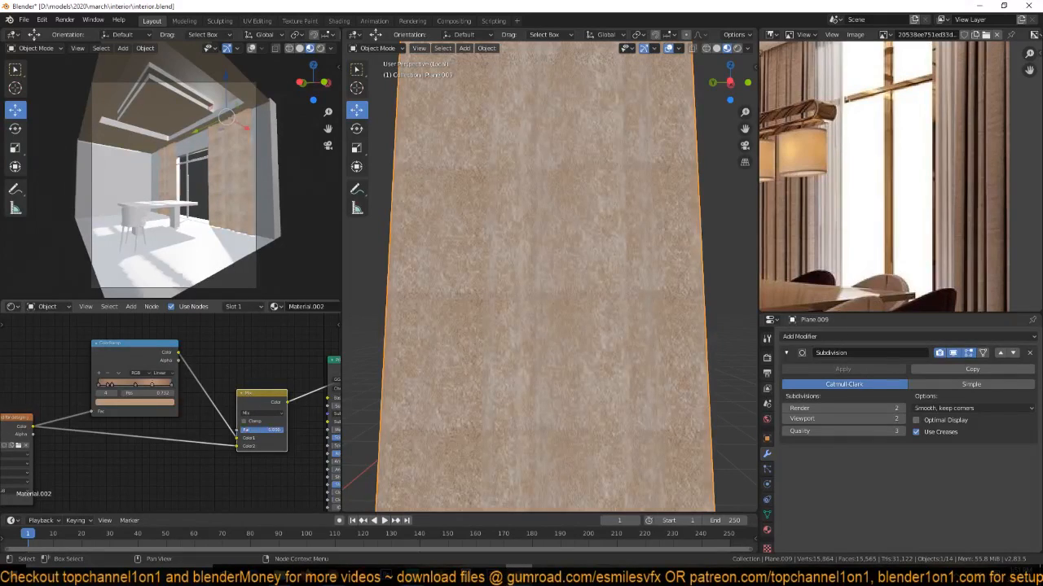
pyautogui.click(260, 413)
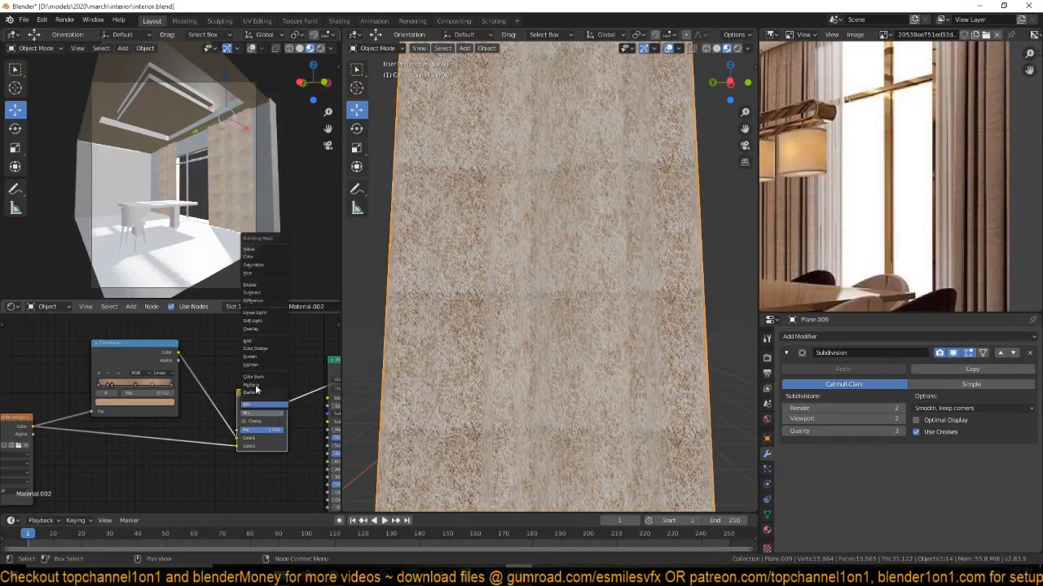
pyautogui.click(260, 330)
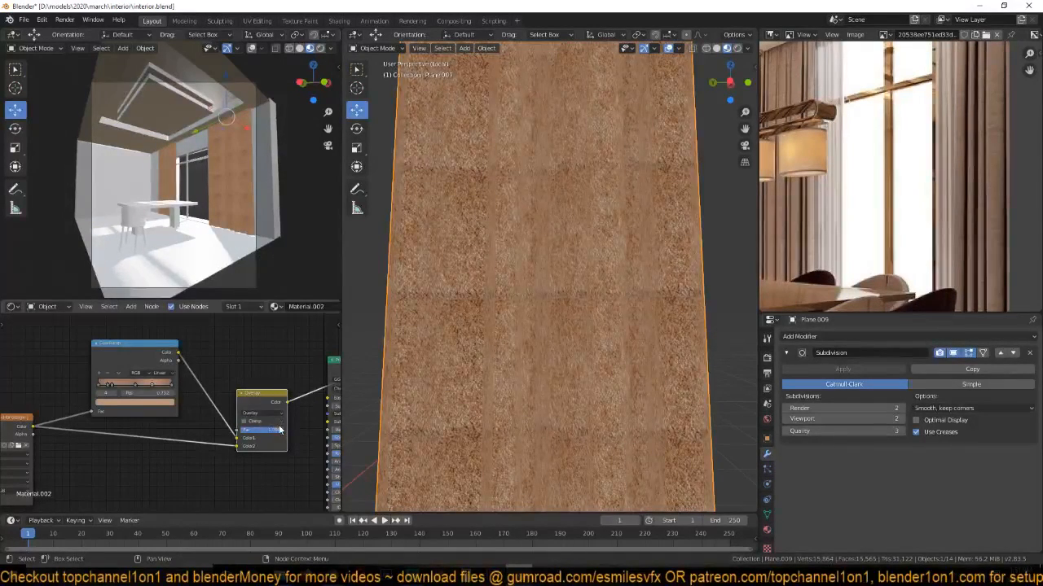
pyautogui.moveTo(276, 432)
pyautogui.mouseDown()
pyautogui.moveTo(253, 432)
pyautogui.moveTo(285, 431)
pyautogui.moveTo(268, 430)
pyautogui.mouseUp()
pyautogui.scroll(-6, 414, 344)
pyautogui.moveTo(414, 344); pyautogui.dragTo(521, 333, button='middle')
pyautogui.scroll(4, 430, 352)
pyautogui.hotkey('ctrl', 's')
# Feed the Overlay node into the Principled BSDF's Base Color, show the full shader on the curtain, and save the file.
pyautogui.scroll(-1, 262, 416)
pyautogui.moveTo(260, 404); pyautogui.dragTo(232, 391)
pyautogui.moveTo(294, 394); pyautogui.dragTo(201, 389, button='middle')
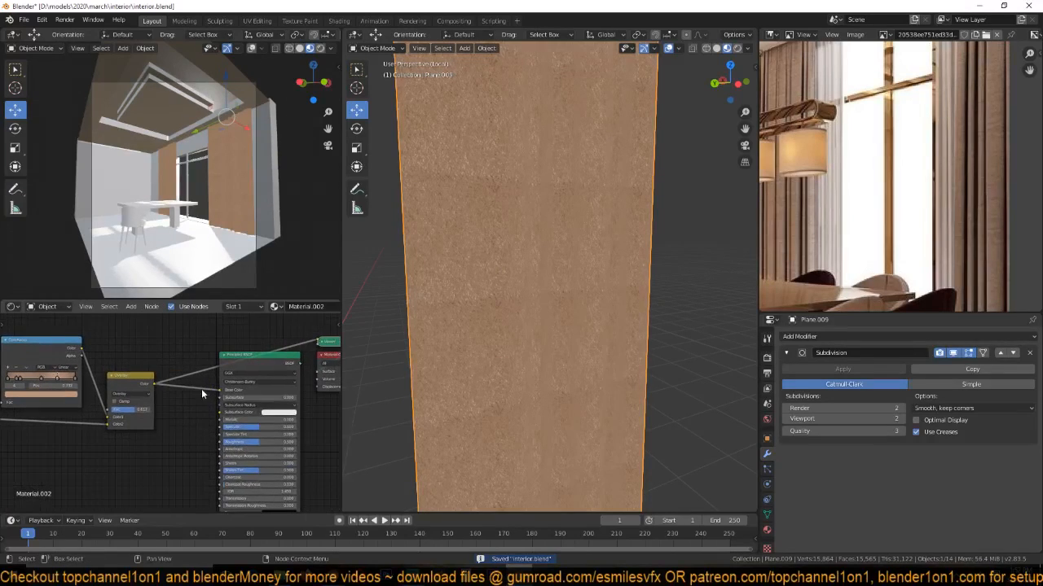
pyautogui.moveTo(264, 367); pyautogui.dragTo(243, 389)
pyautogui.keyDown('ctrl'); pyautogui.keyDown('shift'); pyautogui.click(244, 390); pyautogui.keyUp('shift'); pyautogui.keyUp('ctrl')
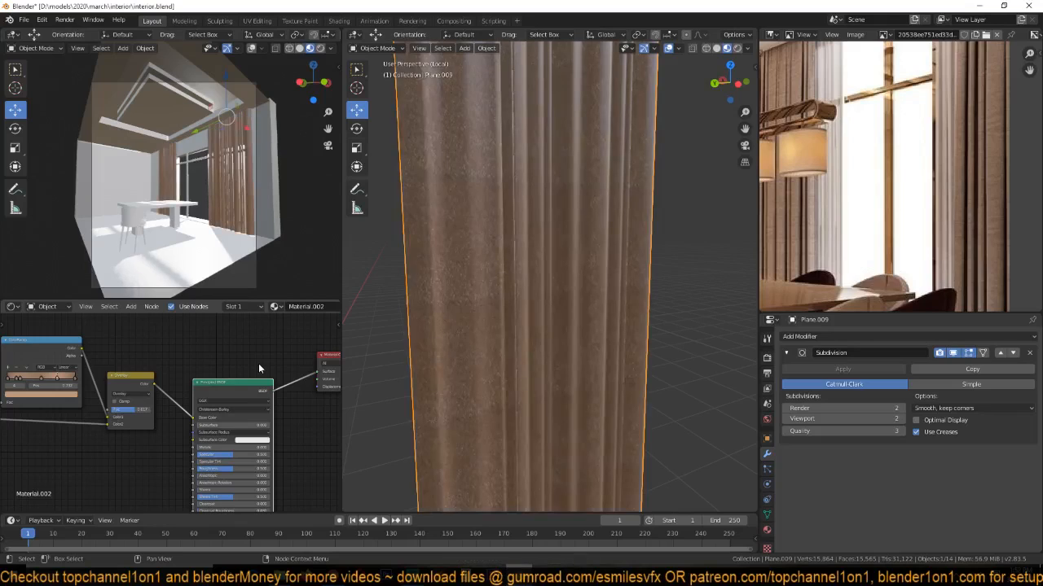
pyautogui.hotkey('ctrl', 's')
# Examine the curtain's fabric up close, from other angles and within the room, comparing it with the reference photo.
pyautogui.hotkey('shift', 'a')
pyautogui.moveTo(237, 361)
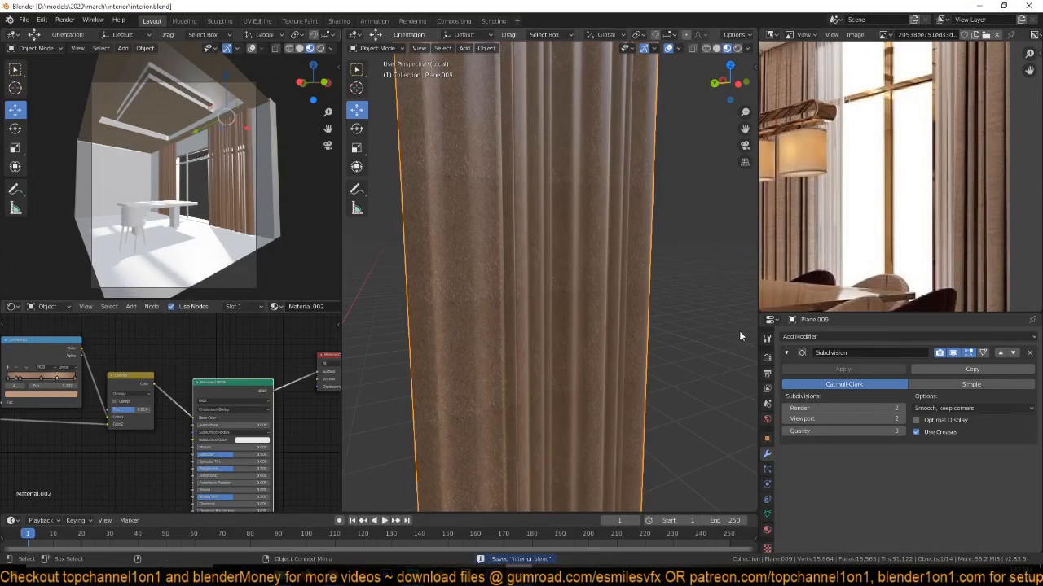
pyautogui.scroll(-3, 889, 266)
pyautogui.scroll(-4, 535, 280)
pyautogui.moveTo(535, 281); pyautogui.dragTo(494, 286, button='middle')
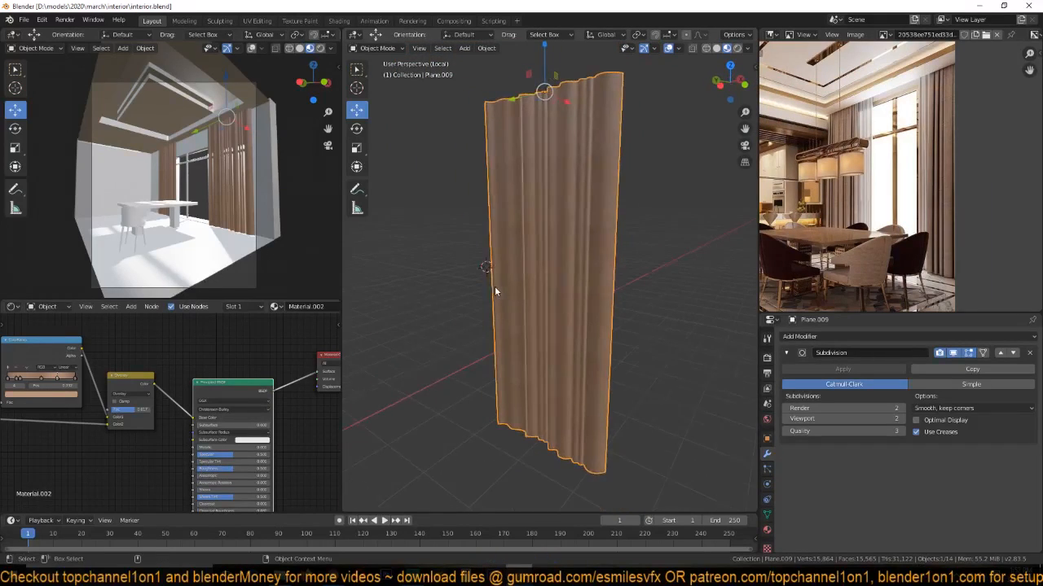
pyautogui.scroll(5, 498, 282)
pyautogui.hotkey('ctrl', 's')
pyautogui.moveTo(266, 244); pyautogui.dragTo(170, 276, button='middle')
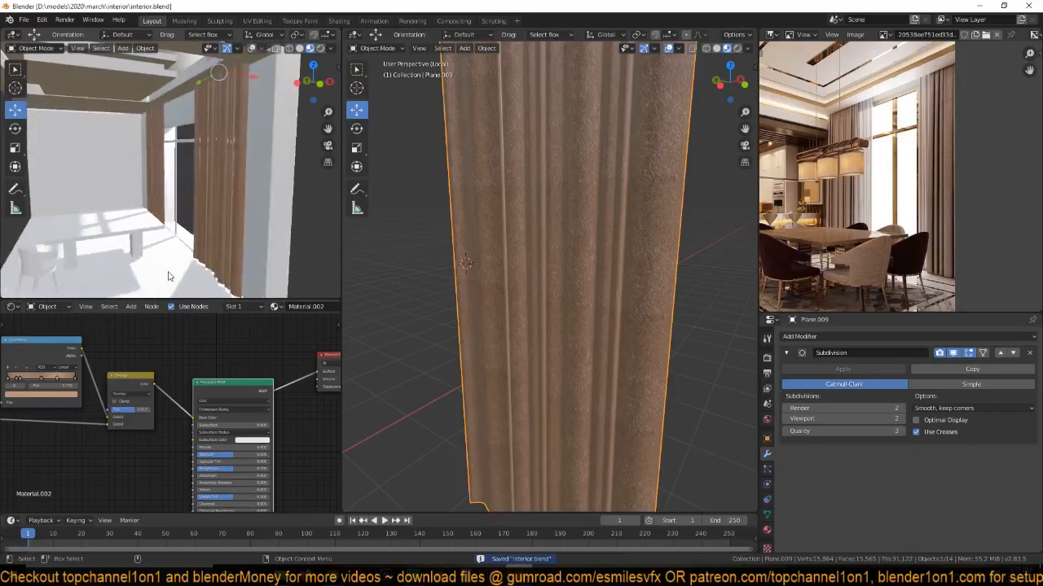
pyautogui.scroll(-4, 181, 268)
pyautogui.scroll(5, 181, 263)
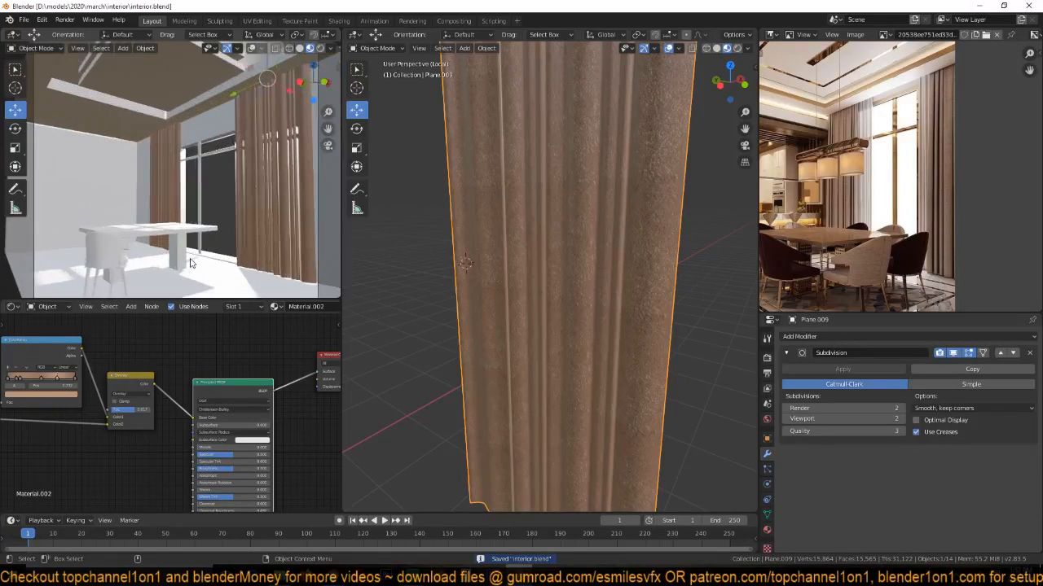
pyautogui.scroll(-1, 523, 292)
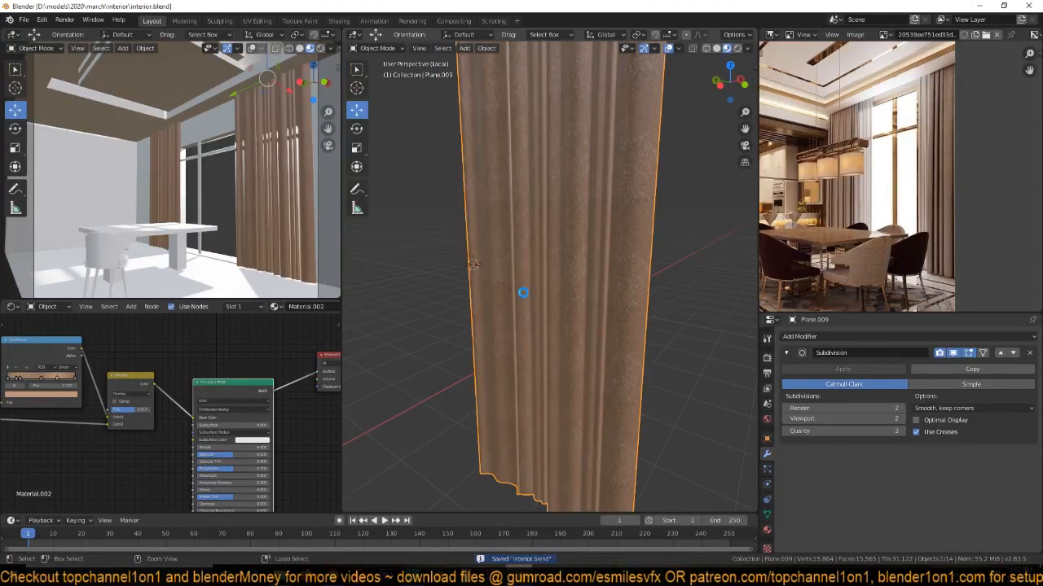
pyautogui.scroll(-4, 525, 292)
pyautogui.moveTo(524, 292); pyautogui.dragTo(626, 246, button='middle')
pyautogui.scroll(6, 625, 249)
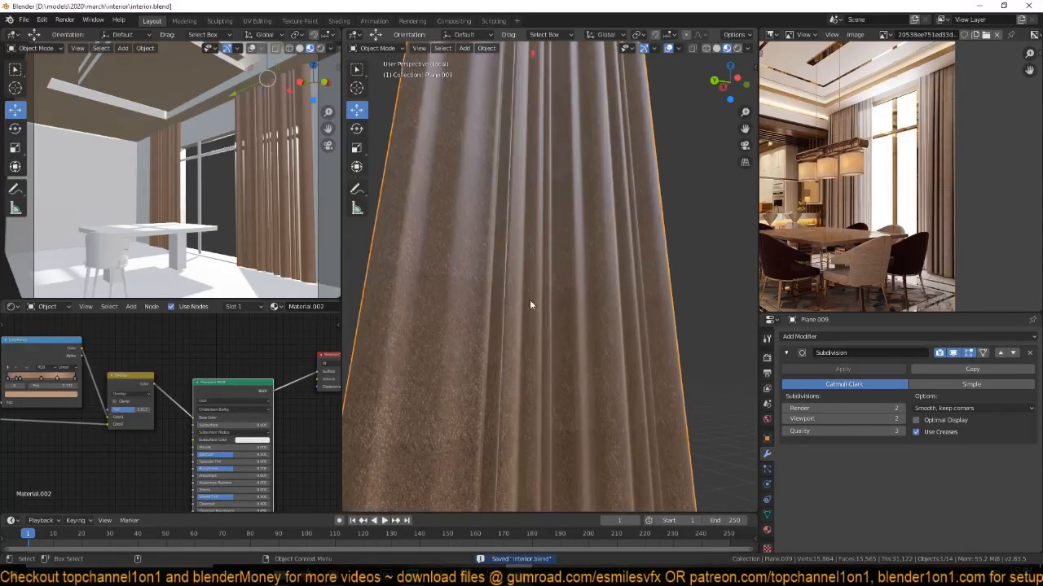
pyautogui.scroll(-2, 209, 376)
# Connect the image texture's Color output to the Principled BSDF's Roughness input.
pyautogui.moveTo(210, 376); pyautogui.dragTo(168, 393, button='middle')
pyautogui.scroll(3, 162, 419)
pyautogui.hotkey('shift', 'a')
pyautogui.moveTo(23, 392); pyautogui.dragTo(48, 367, button='middle')
pyautogui.moveTo(18, 371); pyautogui.dragTo(246, 415)
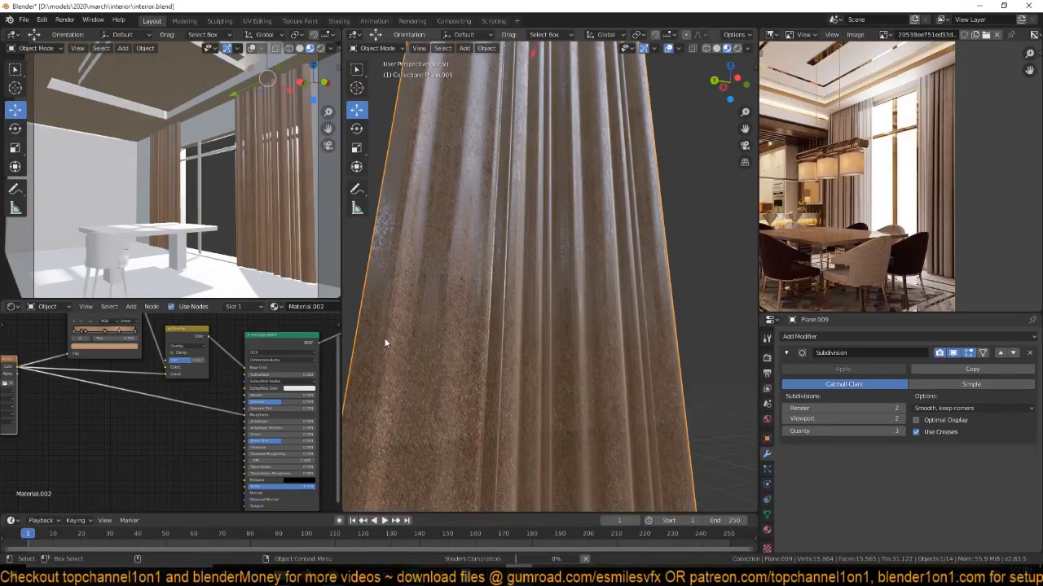
# Insert a Math node set to Add between the image texture and the Roughness input.
pyautogui.scroll(3, 391, 339)
pyautogui.hotkey('shift', 'a')
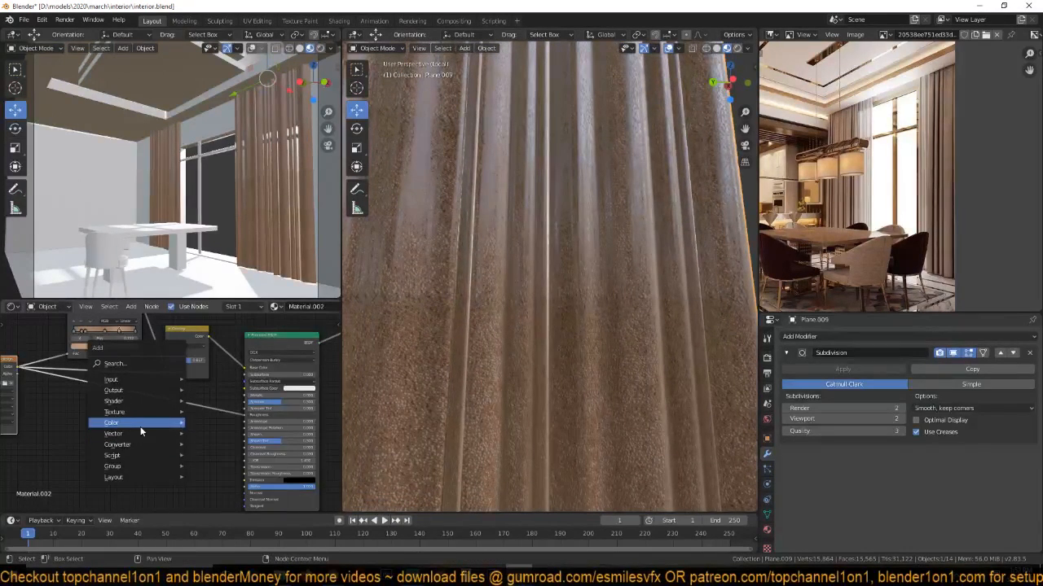
pyautogui.moveTo(141, 445)
pyautogui.click(236, 359)
pyautogui.click(203, 444)
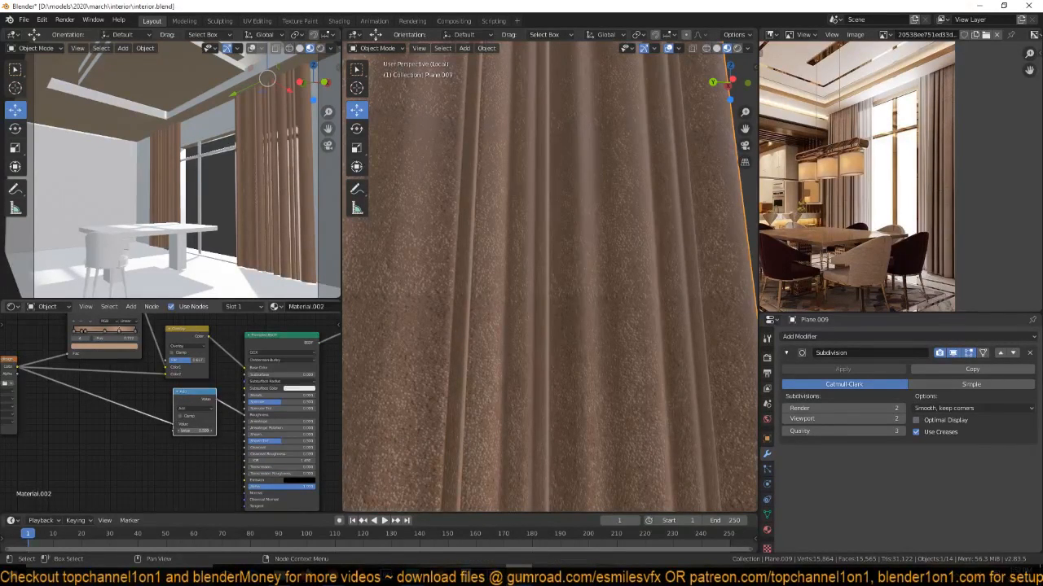
# Try -1 as the Math node's added value and readjust it to a small positive amount for a softer sheen.
pyautogui.click(195, 431)
pyautogui.write('-1')
pyautogui.press('Return')
pyautogui.moveTo(200, 429)
pyautogui.mouseDown()
pyautogui.moveTo(176, 429)
pyautogui.moveTo(212, 430)
pyautogui.moveTo(195, 431)
pyautogui.mouseUp()
# Add a Bump node with the image texture as Height, connect it to the shader's Normal input, and greatly reduce its strength.
pyautogui.moveTo(196, 447); pyautogui.dragTo(205, 417, button='middle')
pyautogui.hotkey('shift', 'a')
pyautogui.moveTo(135, 428)
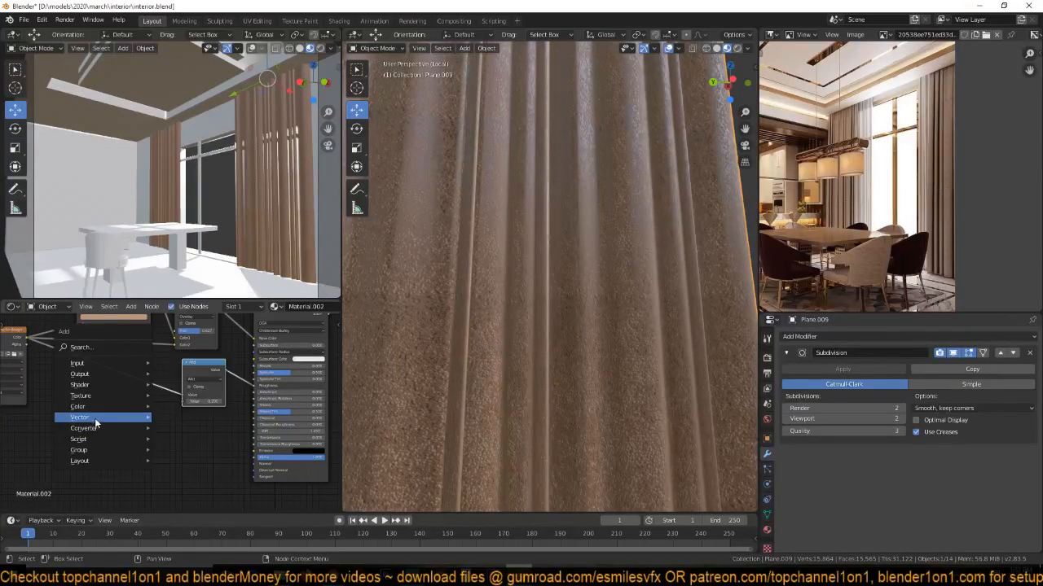
pyautogui.click(186, 421)
pyautogui.click(184, 421)
pyautogui.moveTo(28, 346); pyautogui.dragTo(189, 462)
pyautogui.moveTo(226, 434); pyautogui.dragTo(257, 468)
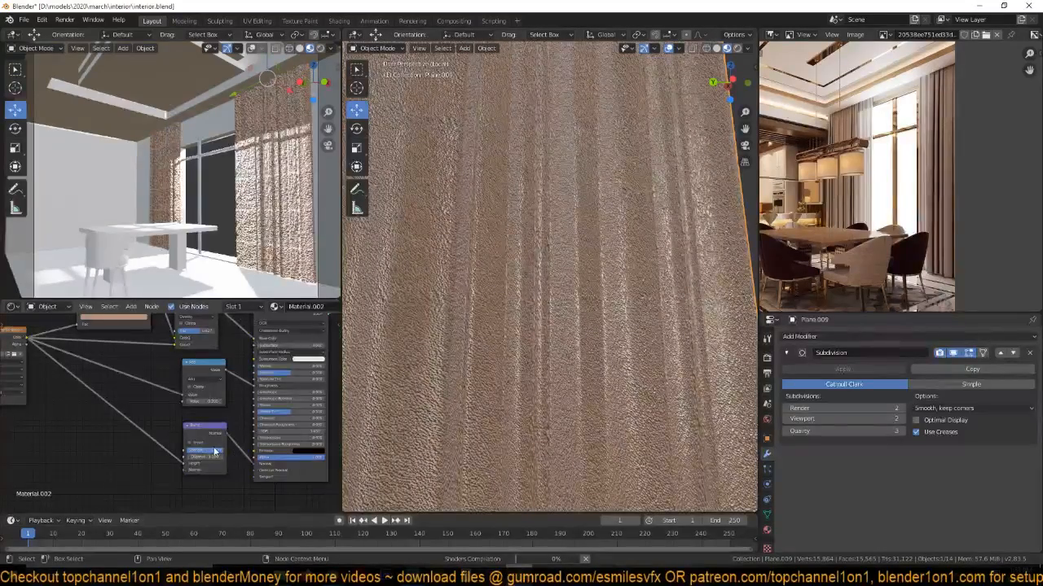
pyautogui.moveTo(215, 451); pyautogui.dragTo(197, 456)
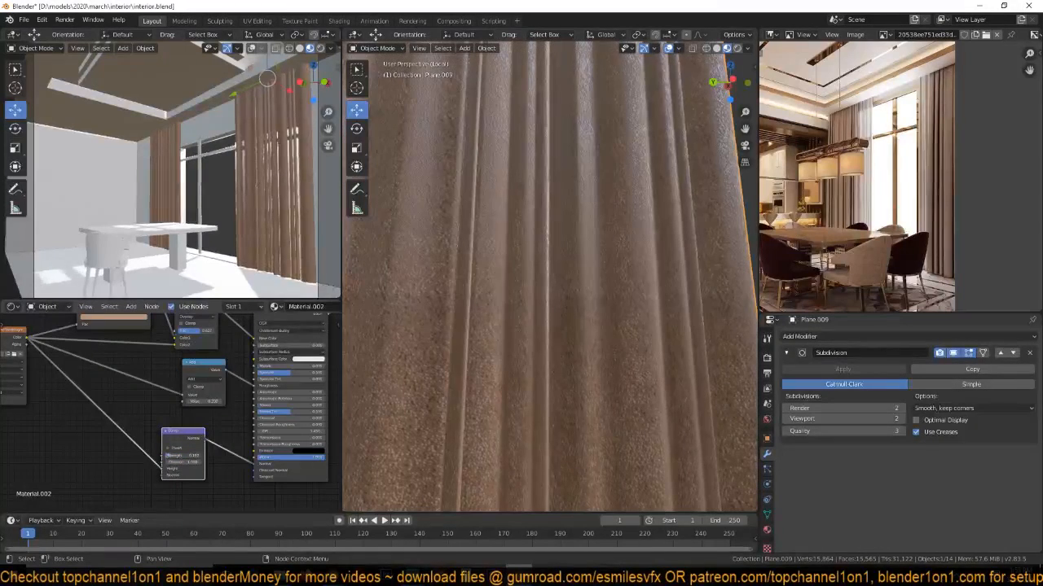
pyautogui.scroll(-5, 477, 341)
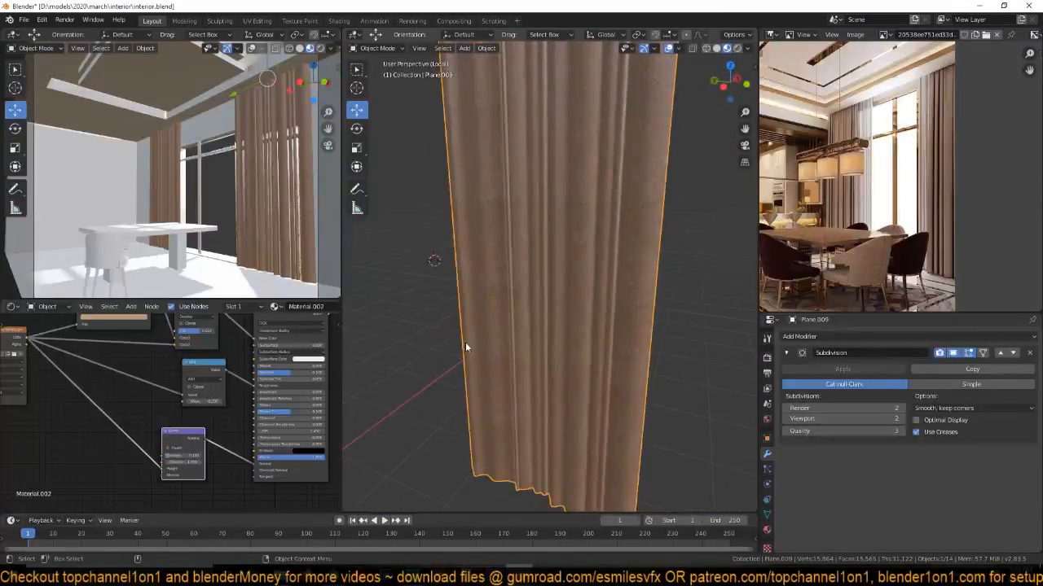
# Make room beside the Principled BSDF, save the file, and insert a MixRGB node between the Overlay node and Base Color.
pyautogui.scroll(-2, 465, 342)
pyautogui.moveTo(242, 405); pyautogui.dragTo(205, 489, button='middle')
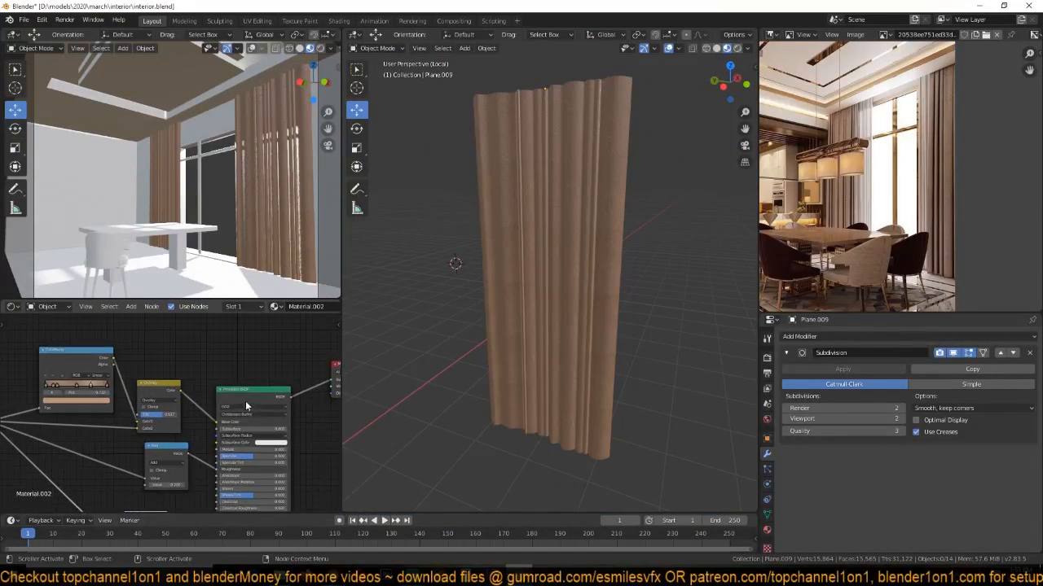
pyautogui.moveTo(244, 405); pyautogui.dragTo(274, 397)
pyautogui.hotkey('ctrl', 's')
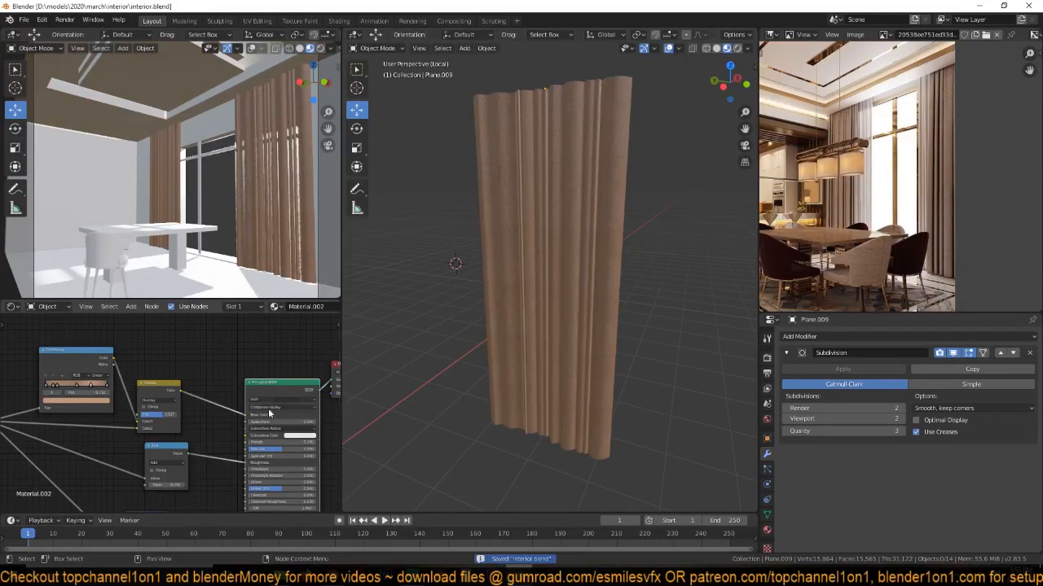
pyautogui.hotkey('shift', 'a')
pyautogui.moveTo(203, 375)
pyautogui.click(256, 432)
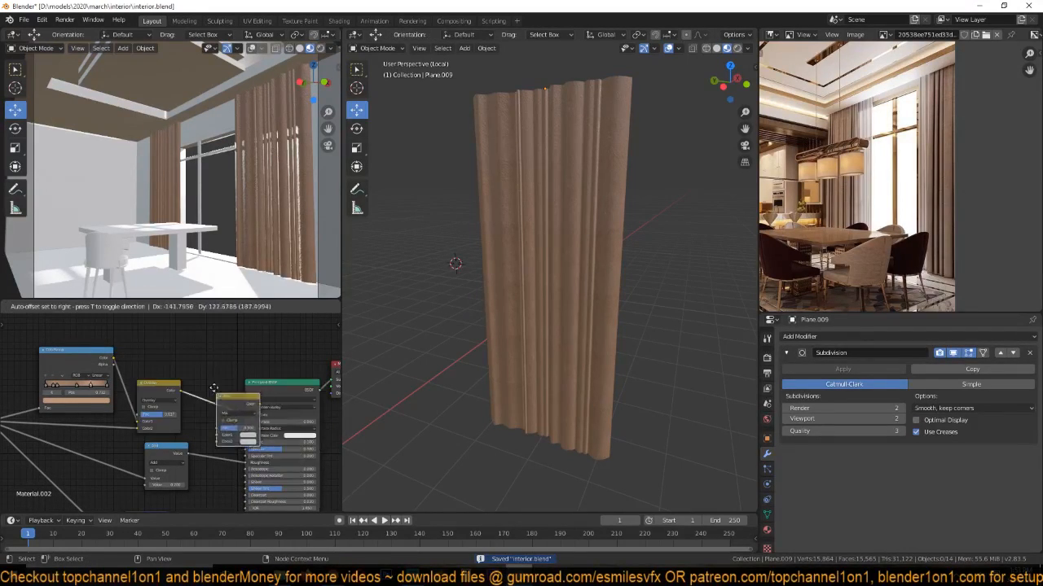
pyautogui.click(207, 363)
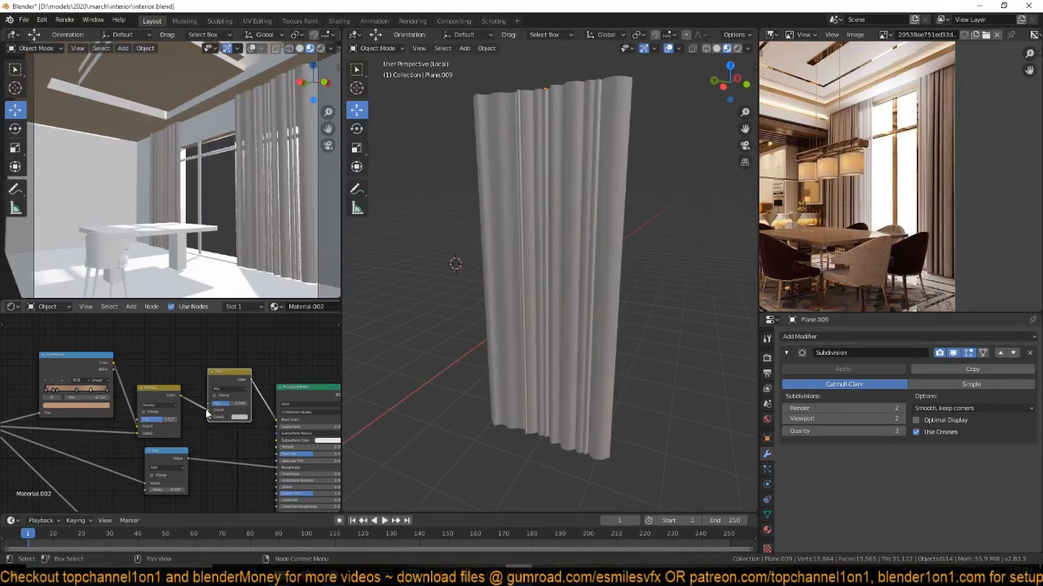
# Reroute the first Overlay node's color into the new mix node's Color1 and set its blending mode to Overlay.
pyautogui.moveTo(207, 412); pyautogui.dragTo(204, 416)
pyautogui.scroll(2, 230, 424)
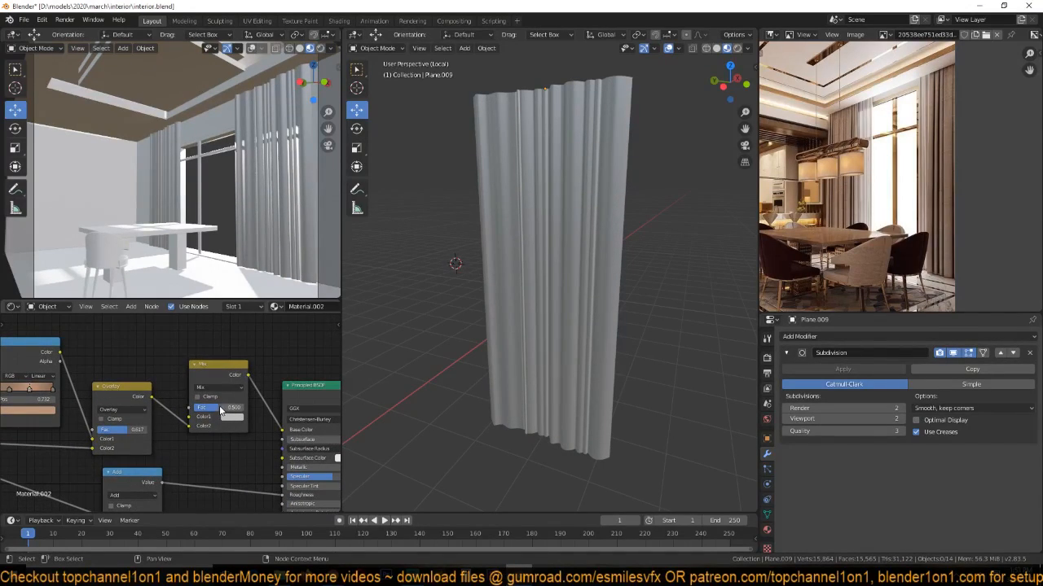
pyautogui.moveTo(189, 426); pyautogui.dragTo(225, 387)
pyautogui.click(225, 388)
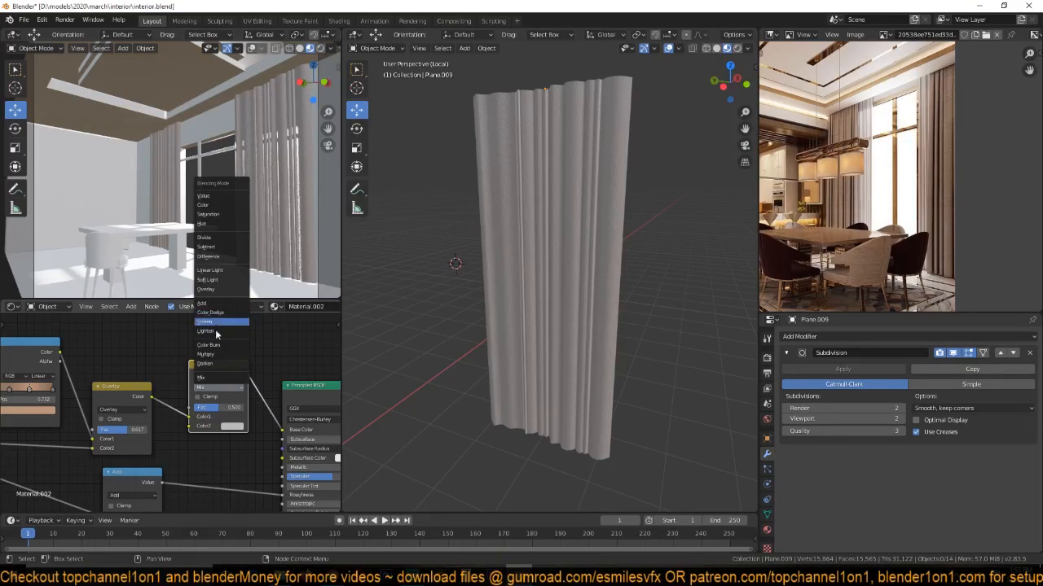
pyautogui.click(207, 290)
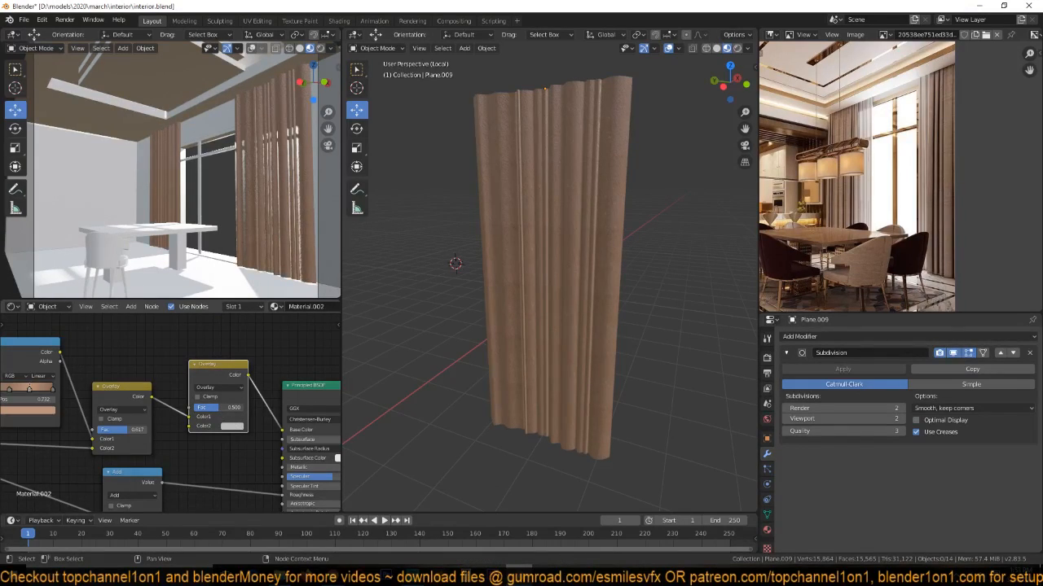
# Sample the reference photo's curtain brown as the new Overlay node's Color2, reduce its factor to about 0.26, and save.
pyautogui.click(236, 427)
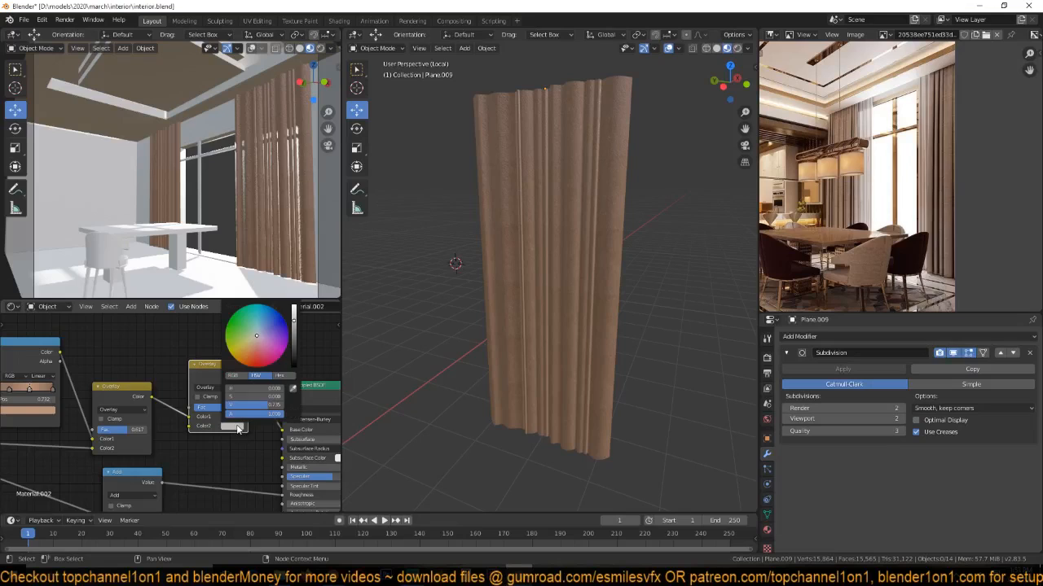
pyautogui.moveTo(269, 337)
pyautogui.mouseDown()
pyautogui.moveTo(276, 329)
pyautogui.moveTo(245, 329)
pyautogui.moveTo(251, 349)
pyautogui.moveTo(277, 334)
pyautogui.moveTo(259, 349)
pyautogui.moveTo(243, 331)
pyautogui.moveTo(260, 326)
pyautogui.moveTo(267, 347)
pyautogui.moveTo(264, 338)
pyautogui.mouseUp()
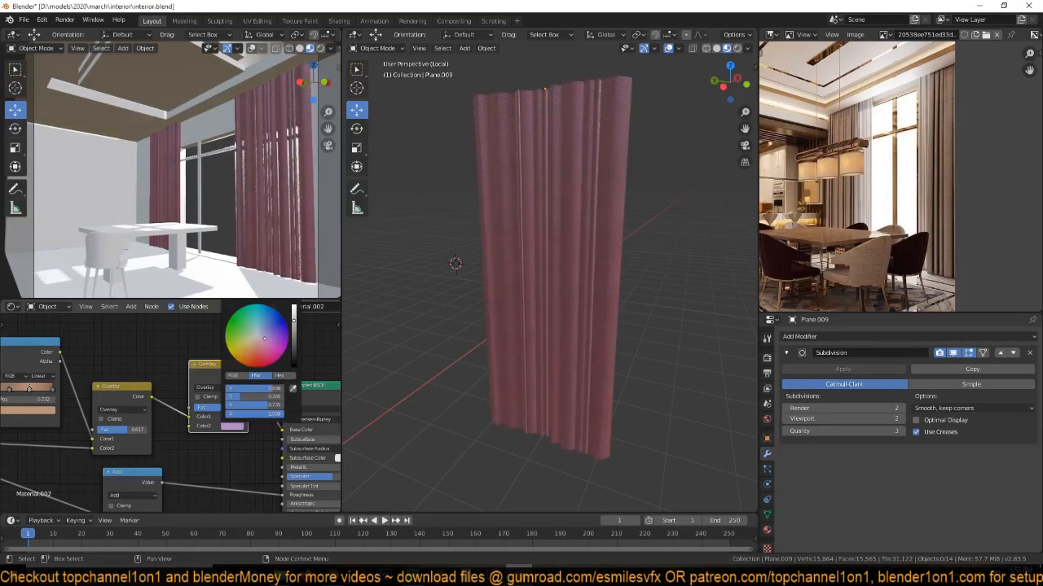
pyautogui.click(293, 389)
pyautogui.click(949, 147)
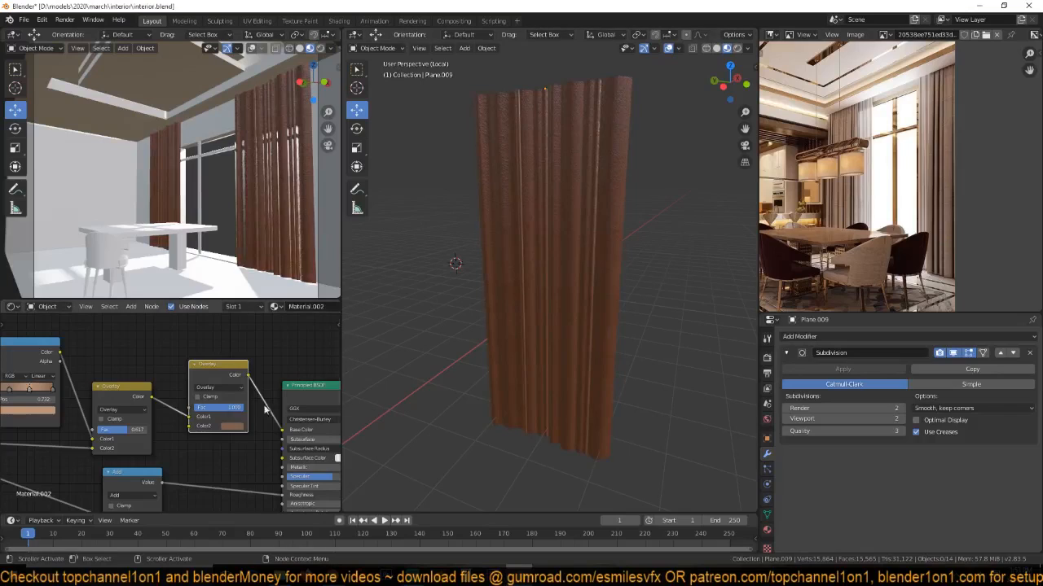
pyautogui.moveTo(238, 408); pyautogui.dragTo(213, 407)
pyautogui.hotkey('ctrl', 's')
# Duplicate the brown curtain and offset the copy about 0.07 m along X and 0.74 m along Y.
pyautogui.scroll(4, 919, 203)
pyautogui.moveTo(919, 204); pyautogui.dragTo(916, 236, button='middle')
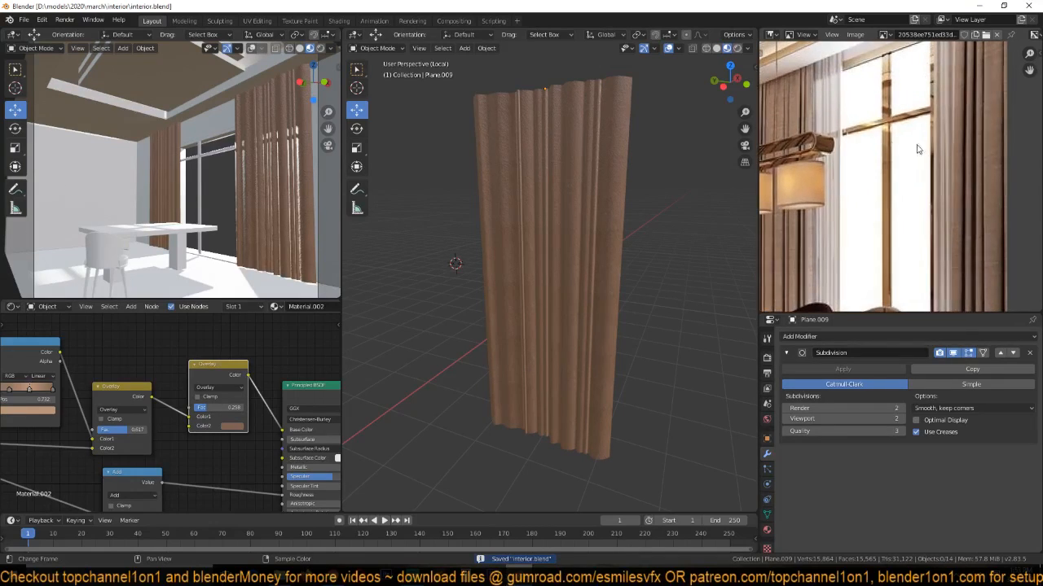
pyautogui.moveTo(563, 182); pyautogui.dragTo(542, 210, button='middle')
pyautogui.click(542, 212)
pyautogui.moveTo(513, 252); pyautogui.dragTo(448, 361, button='middle')
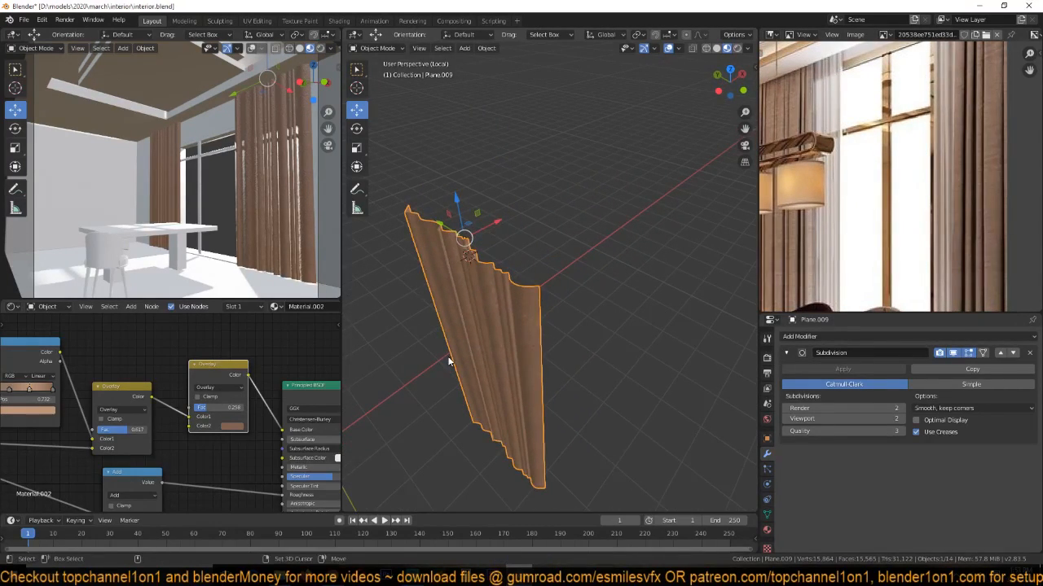
pyautogui.hotkey('shift', 'd')
pyautogui.press('y')
pyautogui.press('x')
pyautogui.click(445, 358)
pyautogui.moveTo(446, 358); pyautogui.dragTo(527, 272, button='middle')
pyautogui.hotkey('shift', 'd')
pyautogui.press('y')
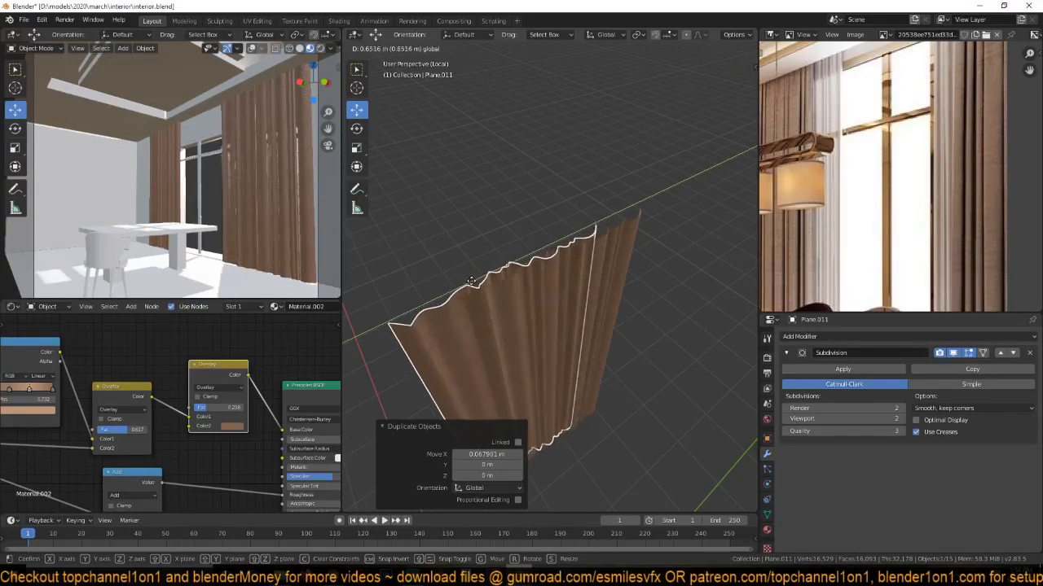
pyautogui.click(465, 287)
# Scale the duplicated curtain along Y to about 0.57, then refine its width with a second Y scaling.
pyautogui.moveTo(466, 287); pyautogui.dragTo(515, 267, button='middle')
pyautogui.press('s')
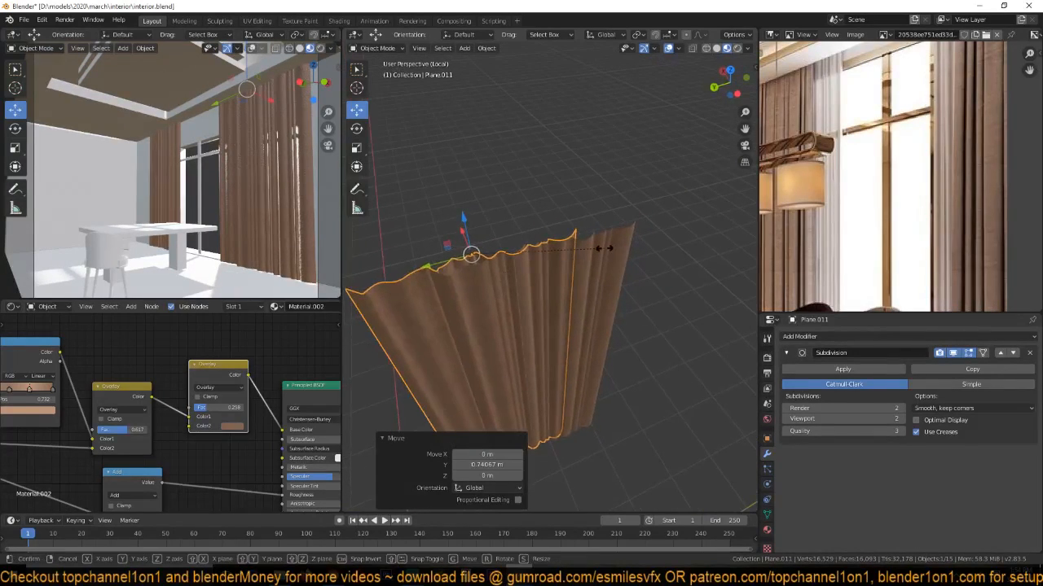
pyautogui.press('y')
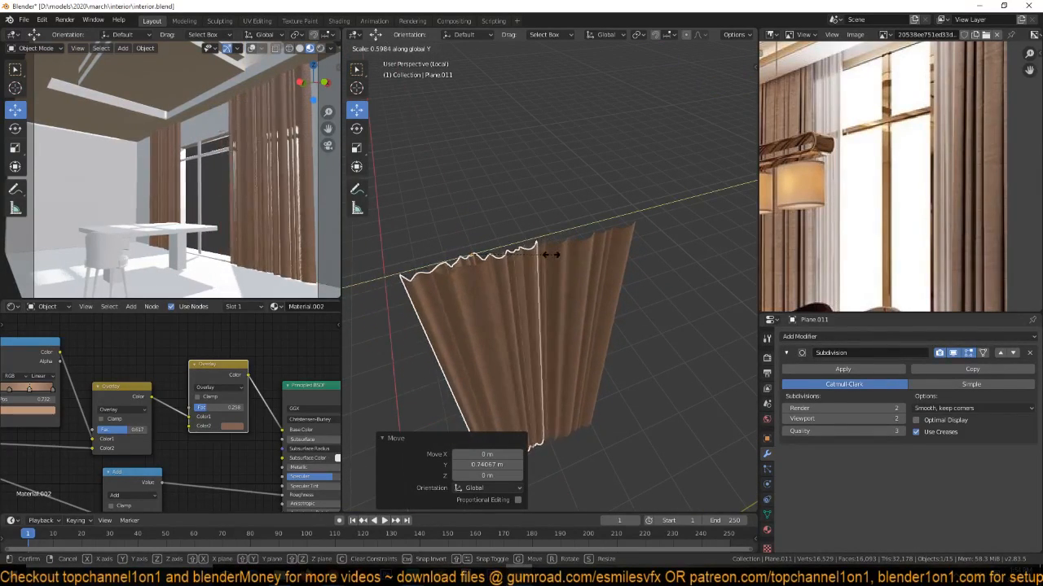
pyautogui.click(547, 256)
pyautogui.press('s')
pyautogui.press('y')
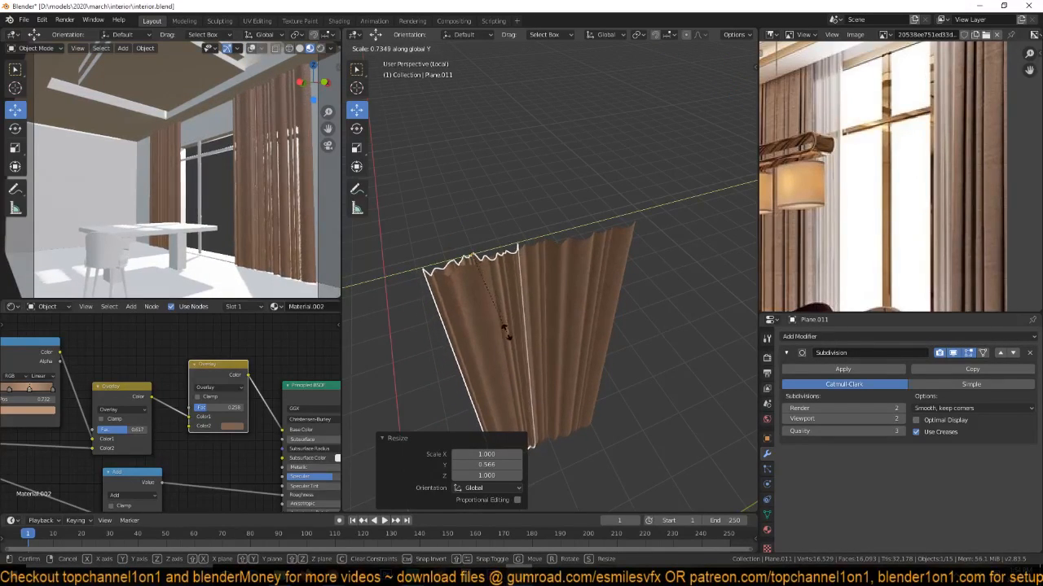
pyautogui.click(609, 296)
# Move the duplicated curtain about 0.19 m along Y and 0.12 m along X.
pyautogui.moveTo(440, 264); pyautogui.dragTo(442, 305)
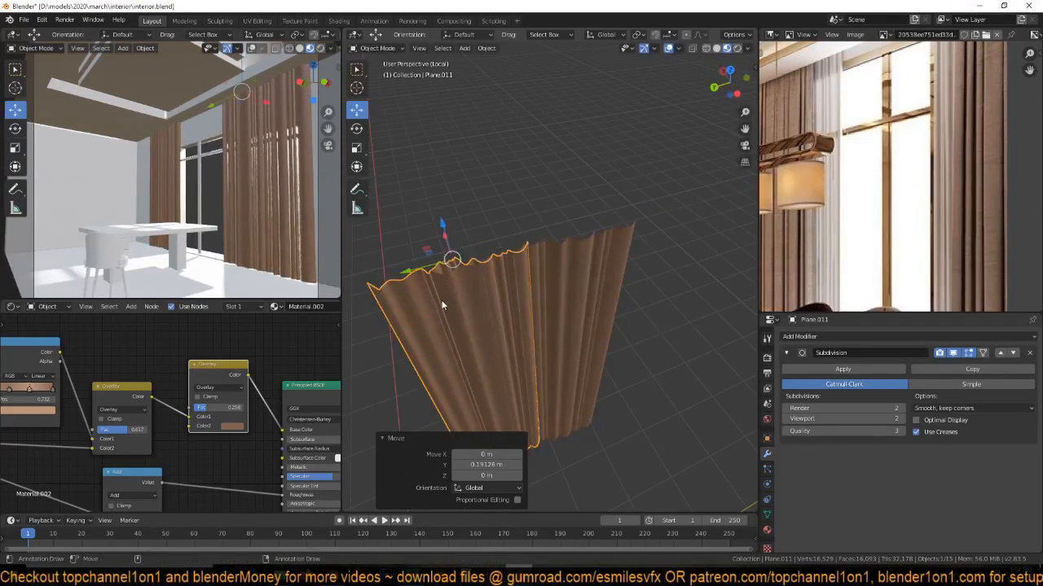
pyautogui.press('g')
pyautogui.press('y')
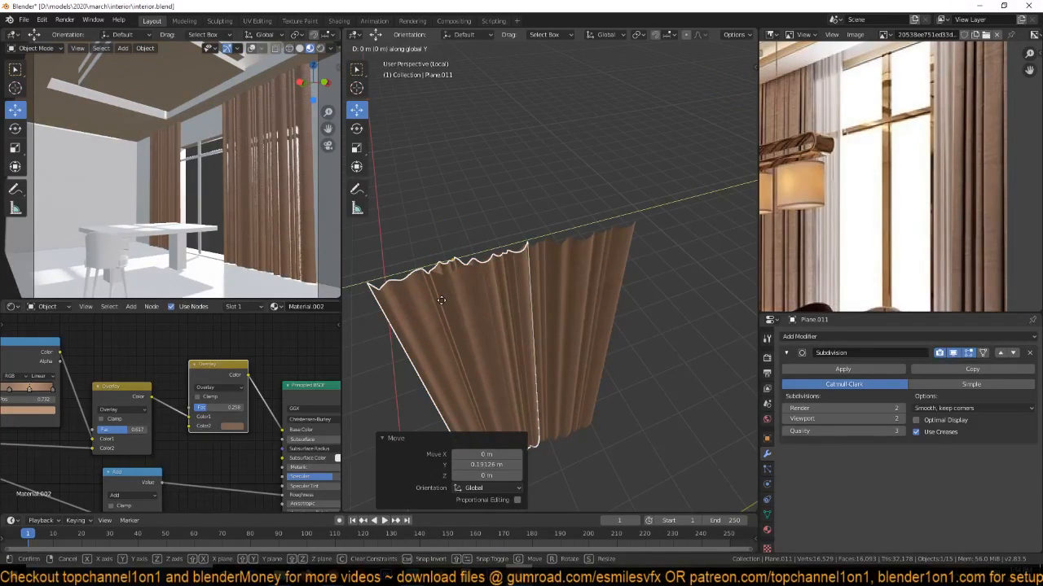
pyautogui.press('x')
pyautogui.click(533, 280)
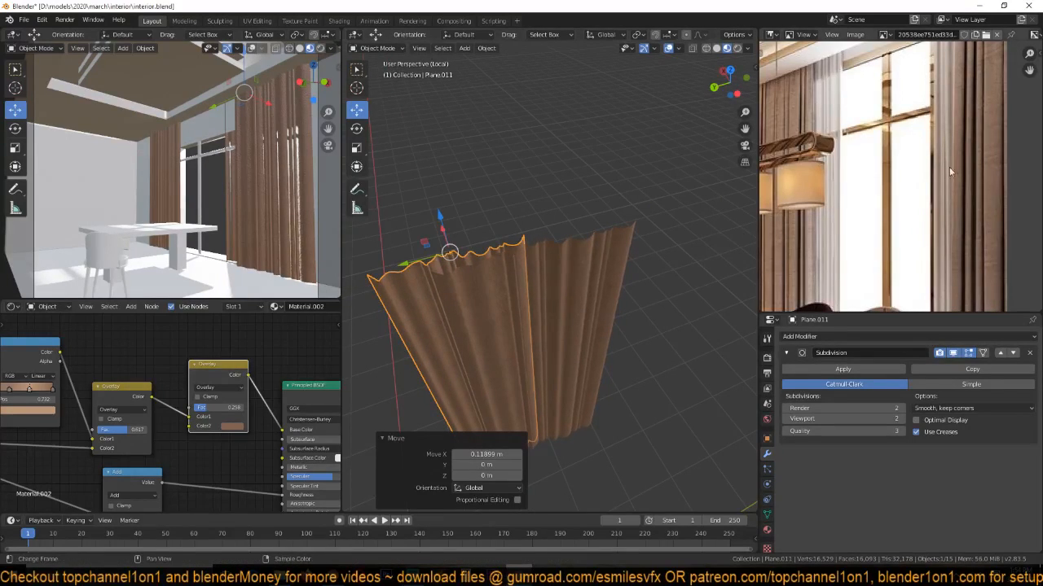
# Give the duplicated curtain its own copy of the material and disconnect the Overlay node from its Base Color.
pyautogui.moveTo(321, 422); pyautogui.dragTo(168, 391, button='middle')
pyautogui.scroll(-2, 285, 309)
pyautogui.click(271, 308)
pyautogui.moveTo(109, 419); pyautogui.dragTo(185, 425, button='middle')
pyautogui.scroll(1, 194, 403)
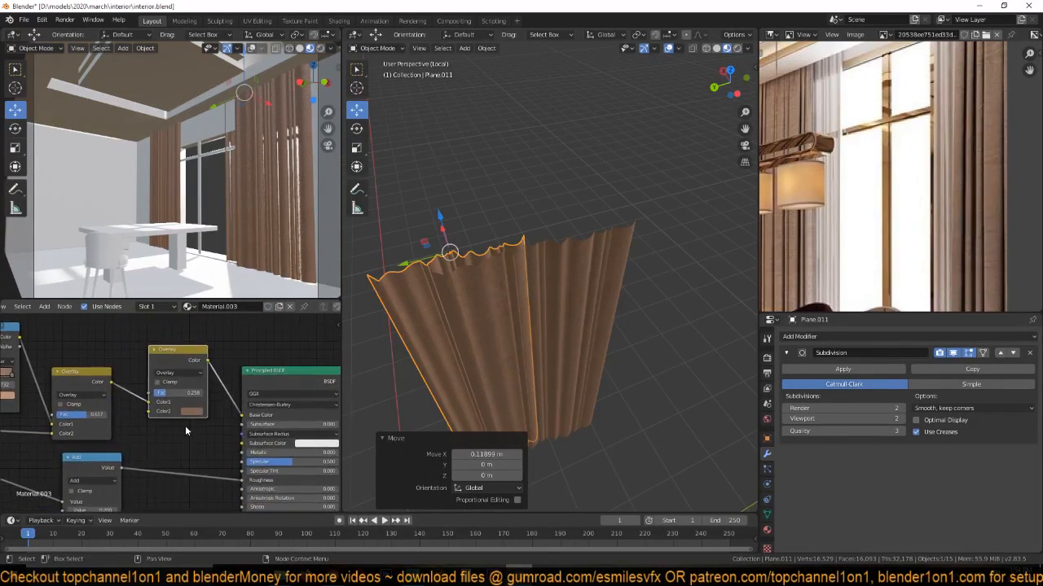
pyautogui.moveTo(242, 422); pyautogui.dragTo(211, 414)
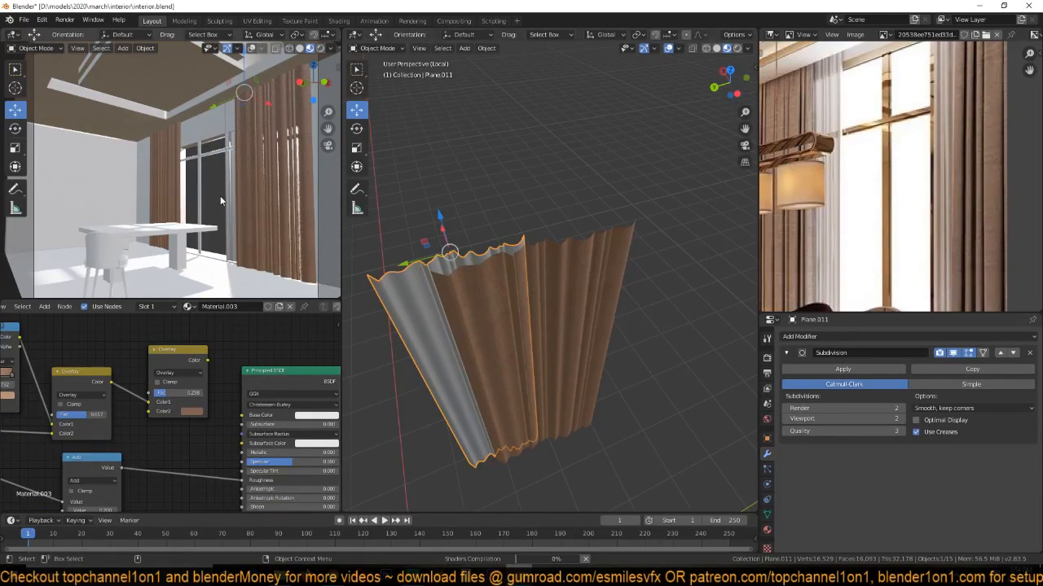
# Flatten the white curtain to about 0.58 along X and move it about -0.12 m along X.
pyautogui.press('KP_0')
pyautogui.scroll(-5, 148, 278)
pyautogui.moveTo(486, 286); pyautogui.dragTo(532, 271, button='middle')
pyautogui.press('s')
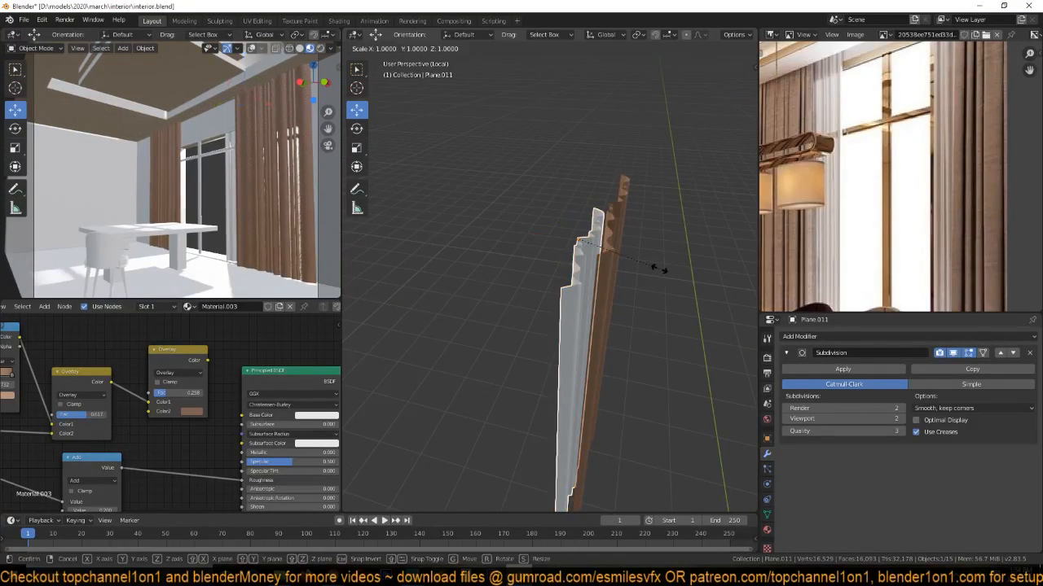
pyautogui.press('x')
pyautogui.click(624, 260)
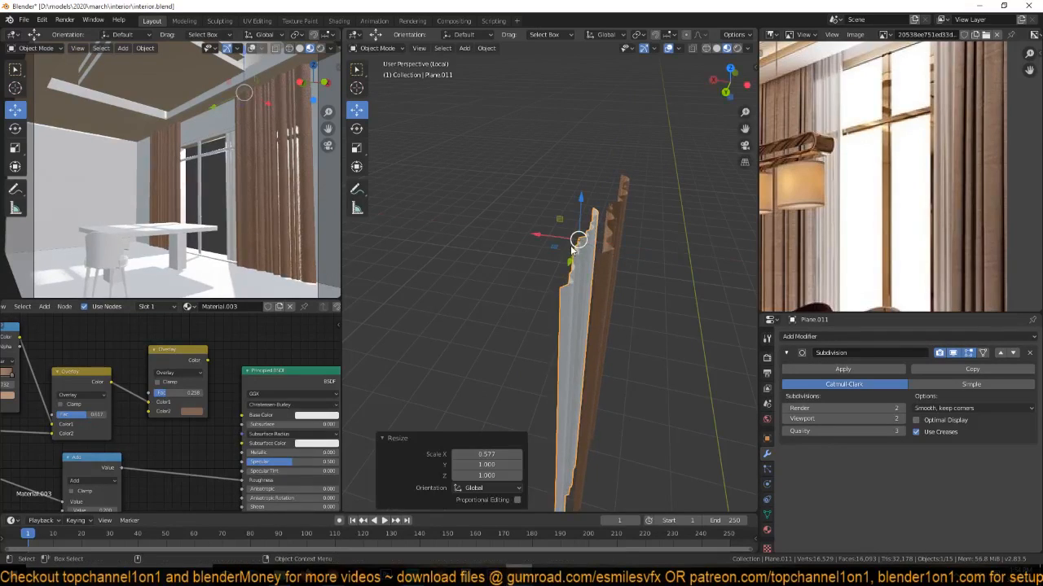
pyautogui.press('g')
pyautogui.press('x')
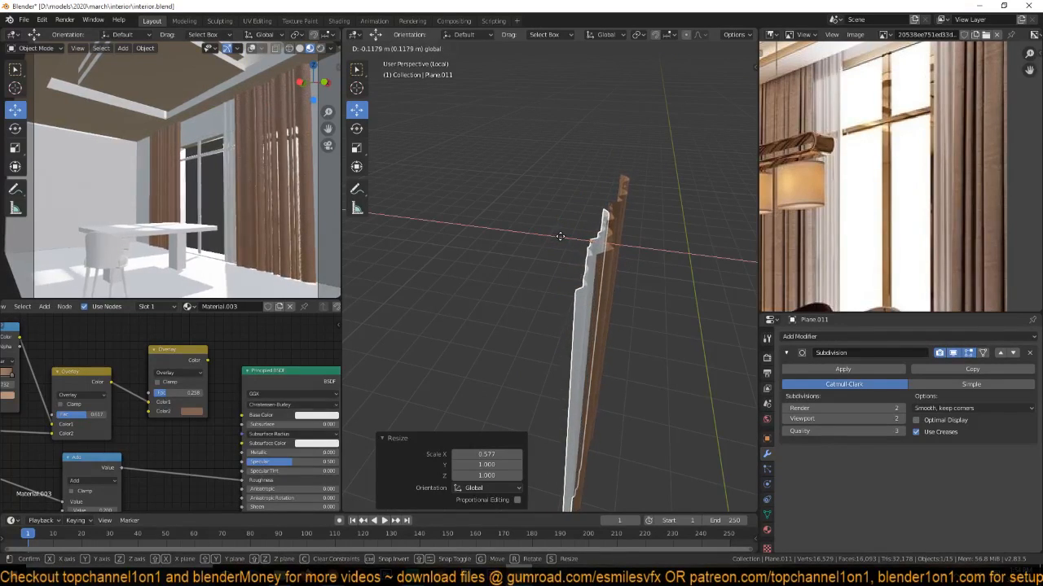
pyautogui.click(561, 236)
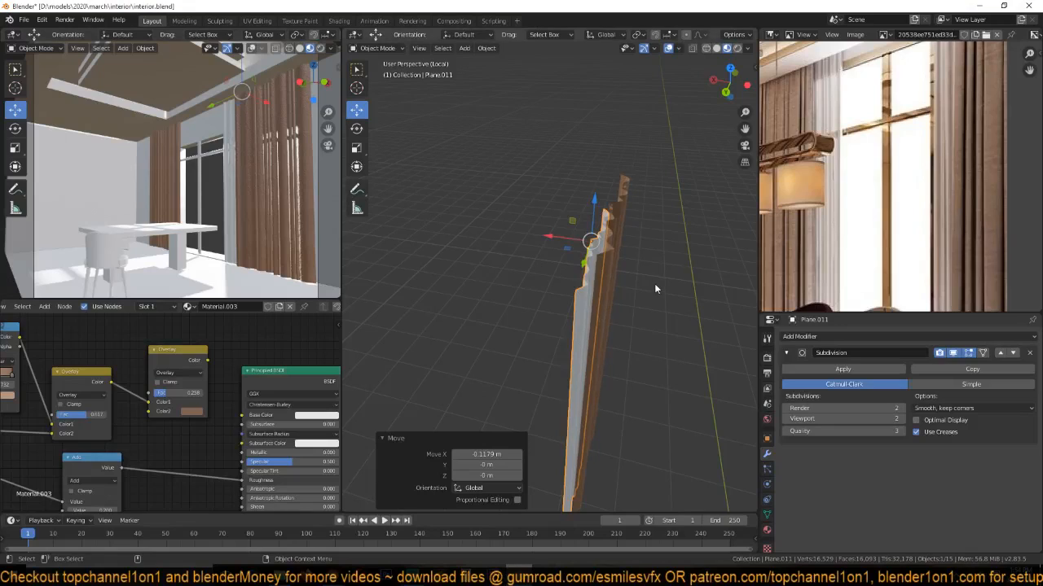
# Nudge the brown and white curtains together along X, and select only the white curtain.
pyautogui.keyDown('shift'); pyautogui.click(607, 263); pyautogui.keyUp('shift')
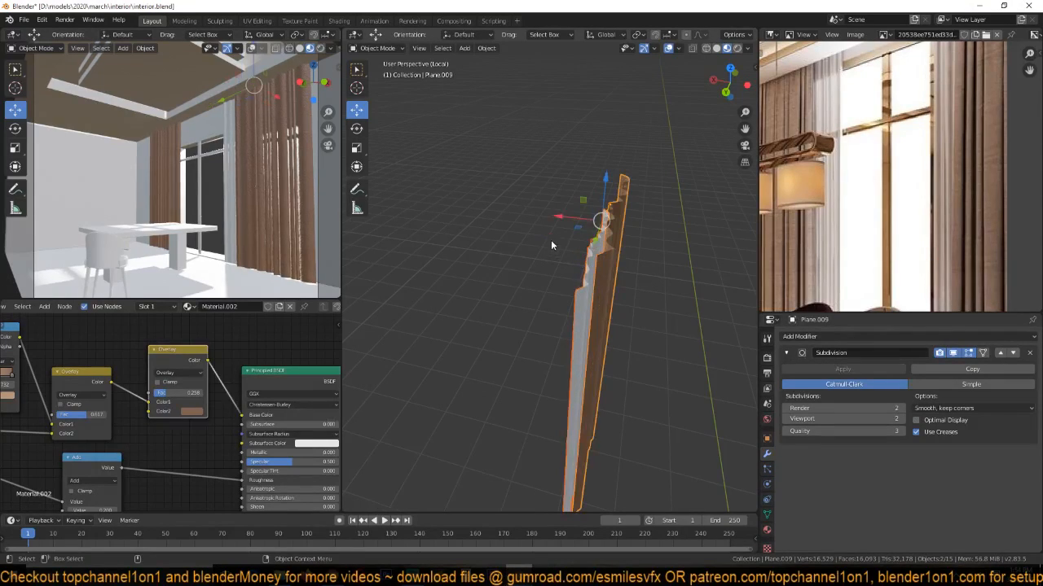
pyautogui.moveTo(560, 216); pyautogui.dragTo(565, 215)
pyautogui.click(567, 330)
pyautogui.click(579, 342)
pyautogui.moveTo(580, 342); pyautogui.dragTo(484, 307, button='middle')
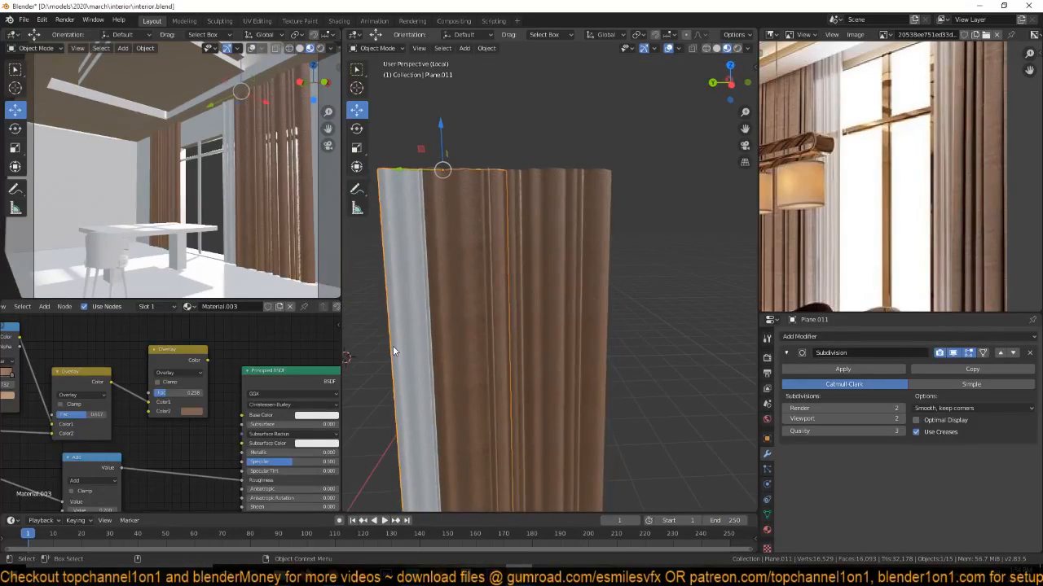
# Move the Material Output node away from the Principled BSDF, save, and add a Translucent BSDF node above it.
pyautogui.scroll(-1, 393, 345)
pyautogui.moveTo(197, 382); pyautogui.dragTo(206, 405, button='middle')
pyautogui.scroll(-2, 233, 402)
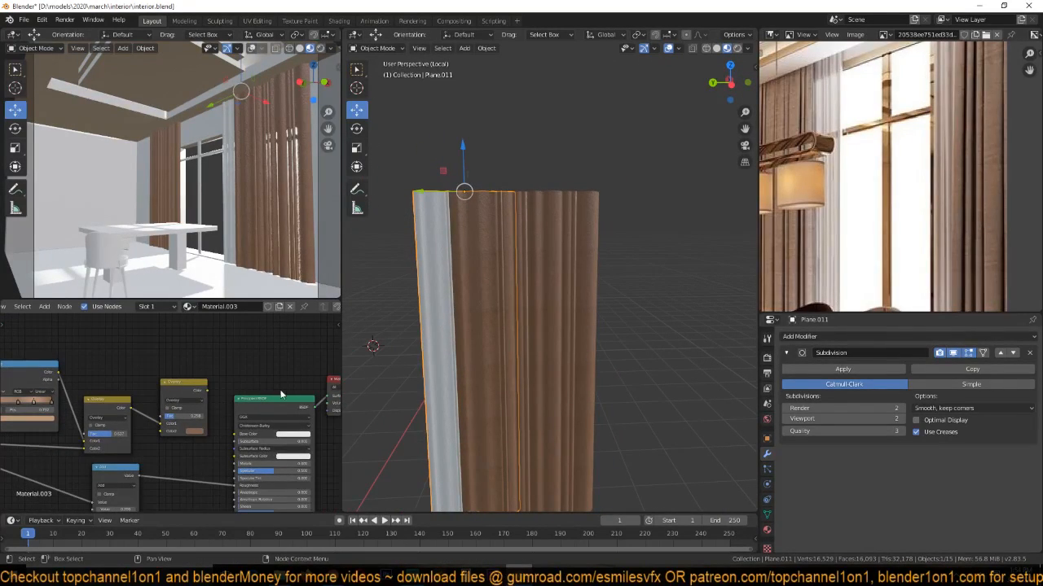
pyautogui.moveTo(280, 393); pyautogui.dragTo(122, 399, button='middle')
pyautogui.moveTo(181, 392); pyautogui.dragTo(255, 417)
pyautogui.hotkey('ctrl', 's')
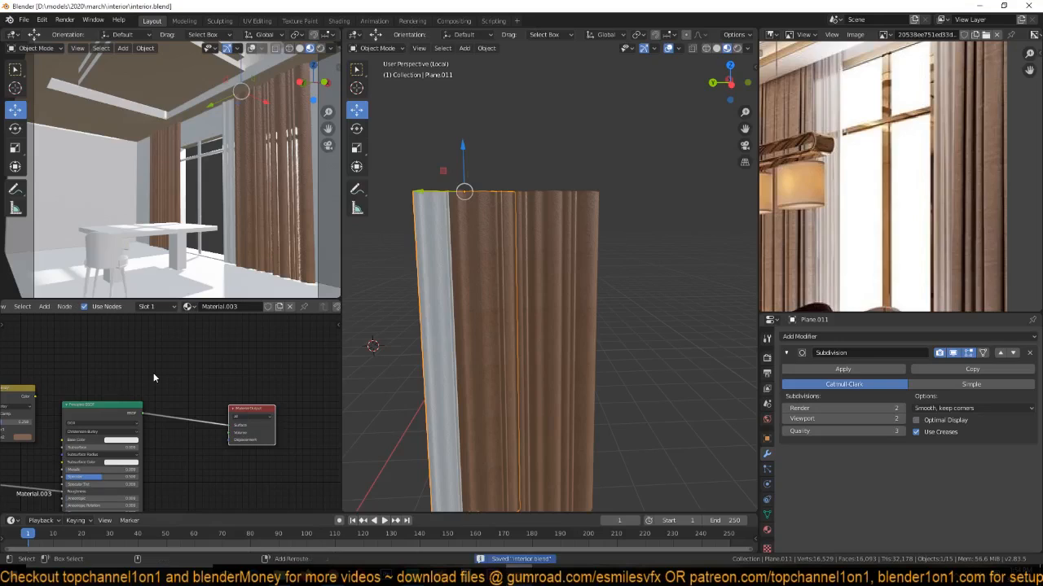
pyautogui.hotkey('shift', 'a')
pyautogui.moveTo(133, 355)
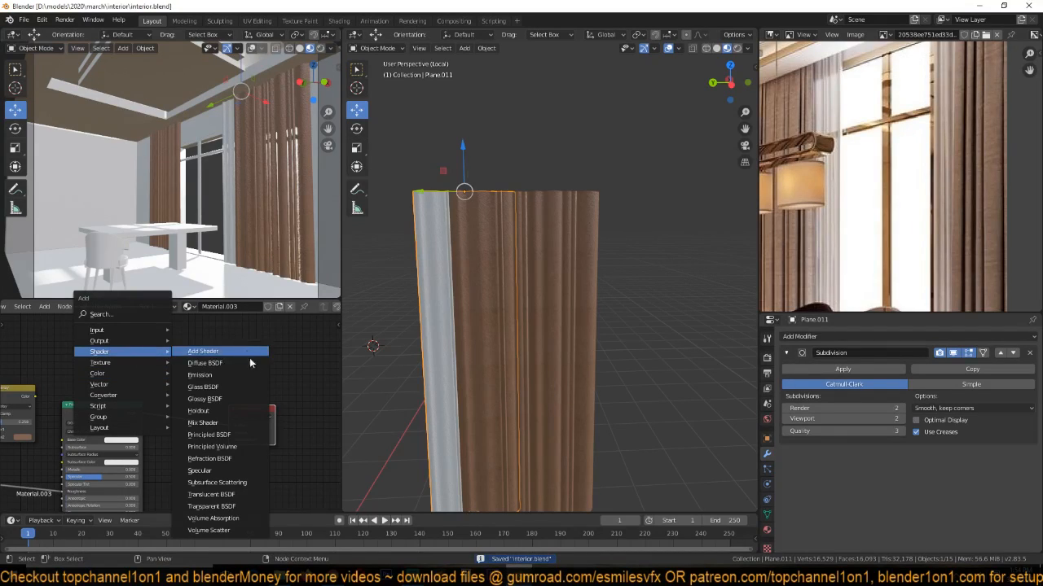
pyautogui.click(229, 494)
pyautogui.click(175, 331)
# Add a Mix Shader combining the Translucent and Principled BSDFs, connect it to the Material Output's Surface, and save.
pyautogui.hotkey('shift', 'a')
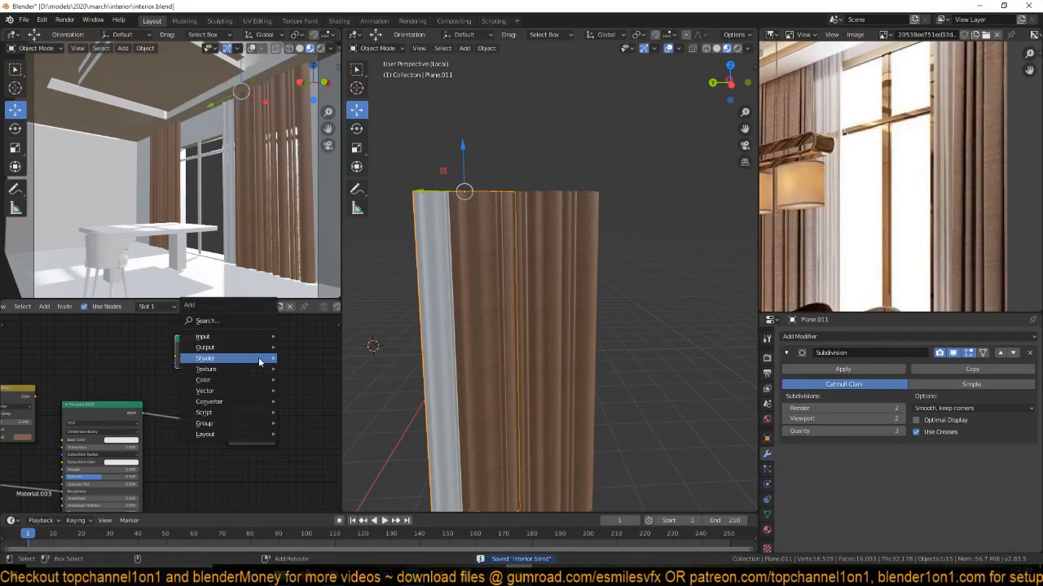
pyautogui.moveTo(235, 382)
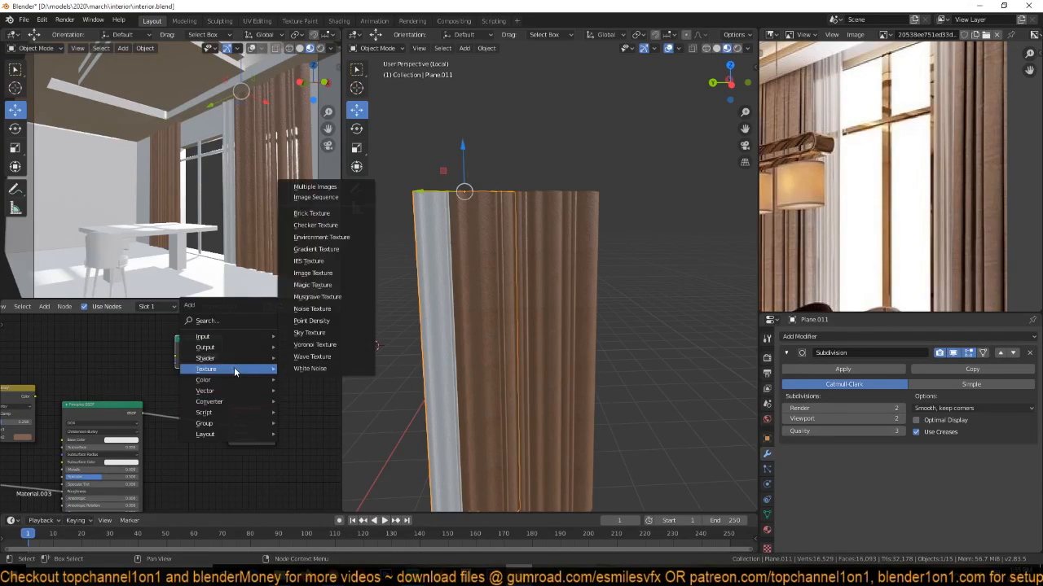
pyautogui.moveTo(234, 358)
pyautogui.click(310, 430)
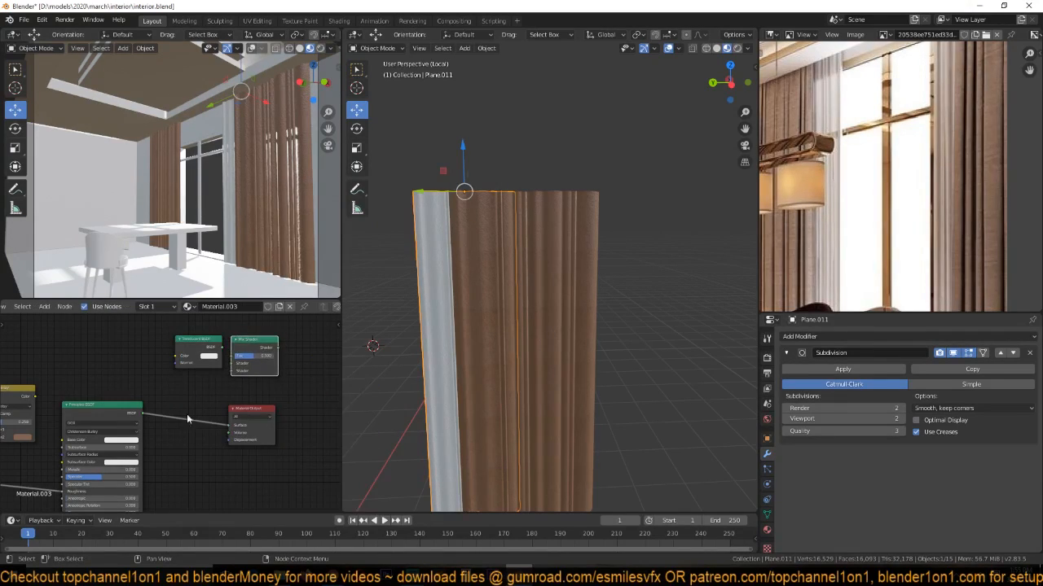
pyautogui.moveTo(207, 346); pyautogui.dragTo(231, 371)
pyautogui.moveTo(142, 412); pyautogui.dragTo(228, 425)
pyautogui.moveTo(215, 362); pyautogui.dragTo(230, 433)
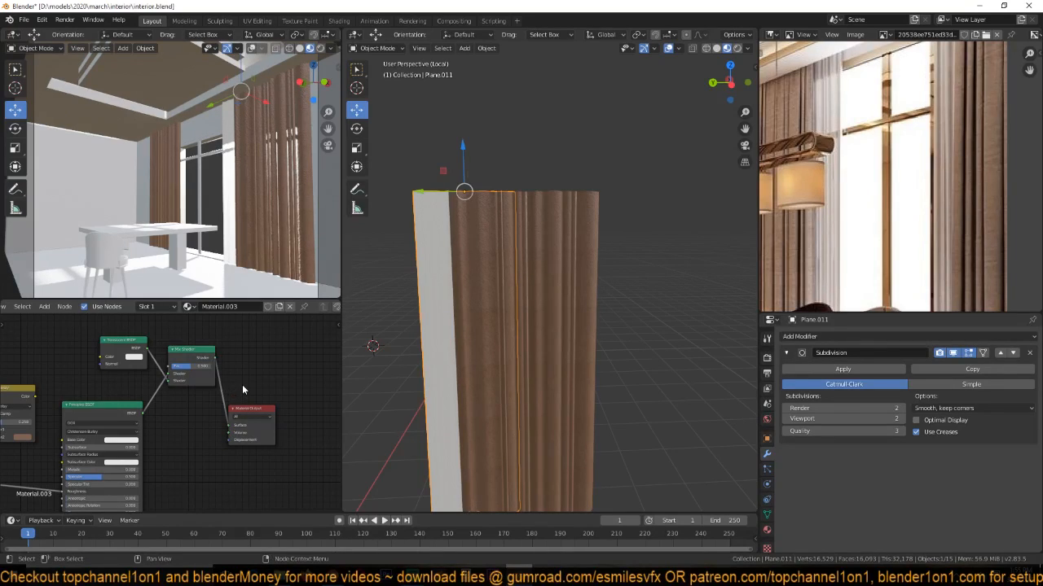
pyautogui.hotkey('ctrl', 's')
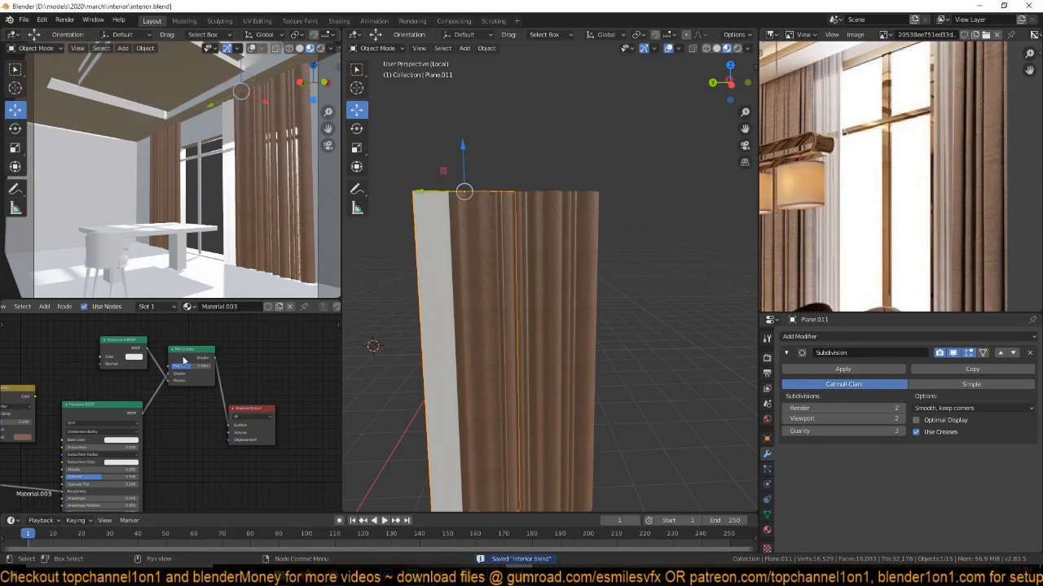
# Lower the Mix Shader's factor in the white curtain's material and save the file.
pyautogui.moveTo(192, 366); pyautogui.dragTo(185, 366)
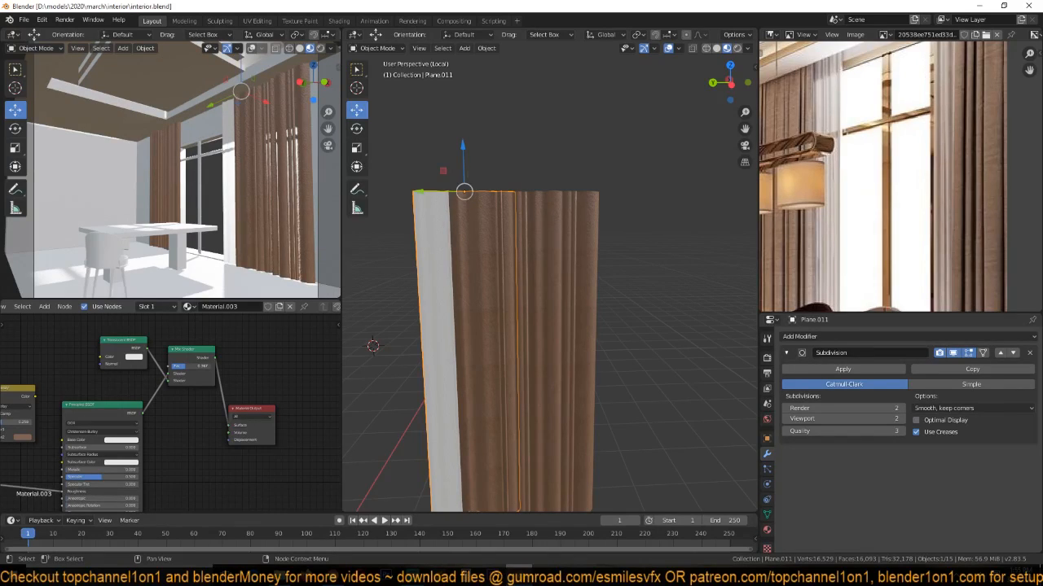
pyautogui.scroll(-2, 827, 223)
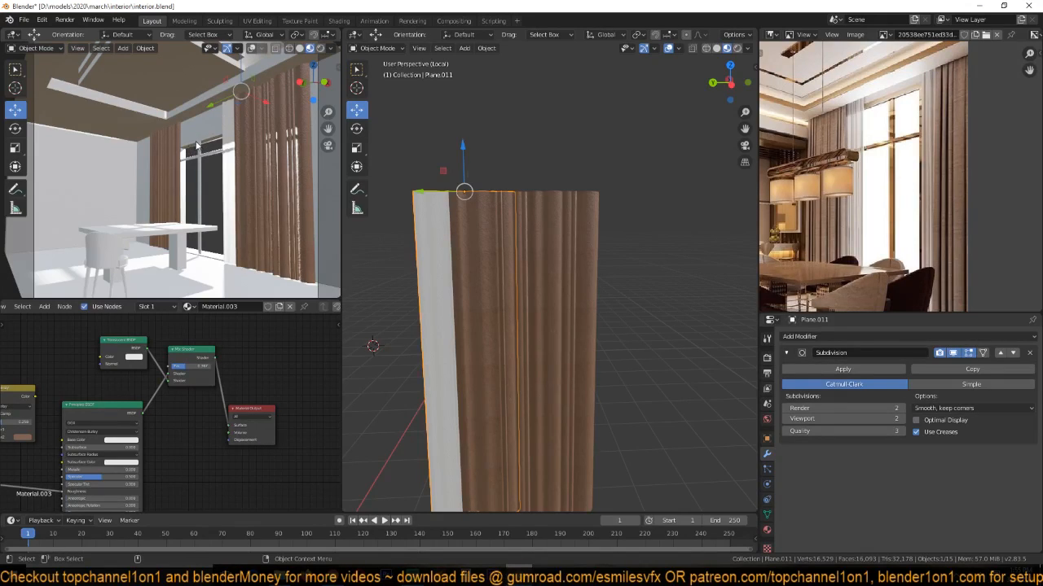
pyautogui.scroll(-3, 611, 295)
pyautogui.hotkey('ctrl', 's')
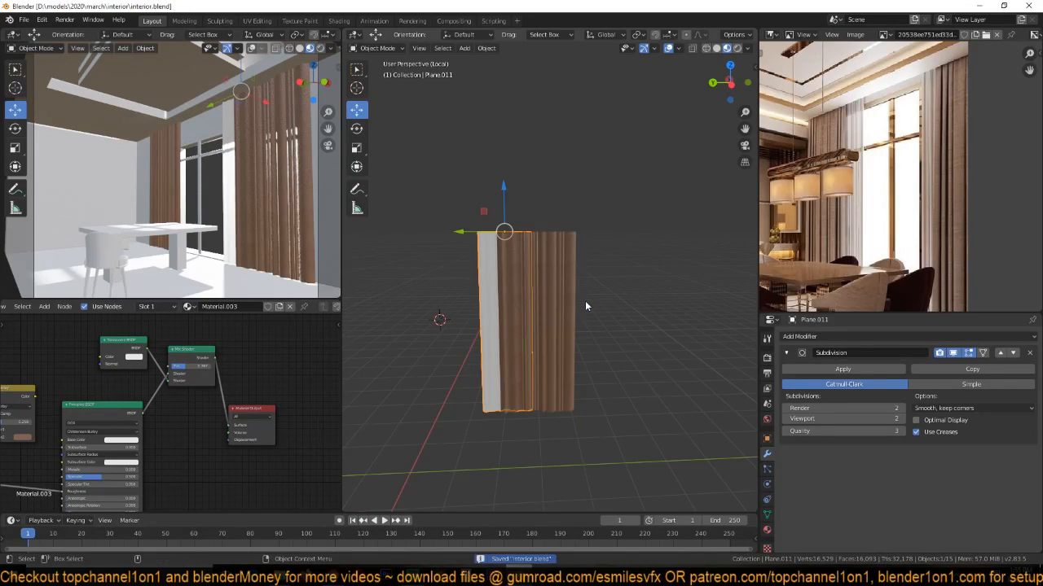
# Leave local view, duplicate the white curtain about 3.1 m along Y beside the far brown curtain, and save.
pyautogui.scroll(-5, 586, 306)
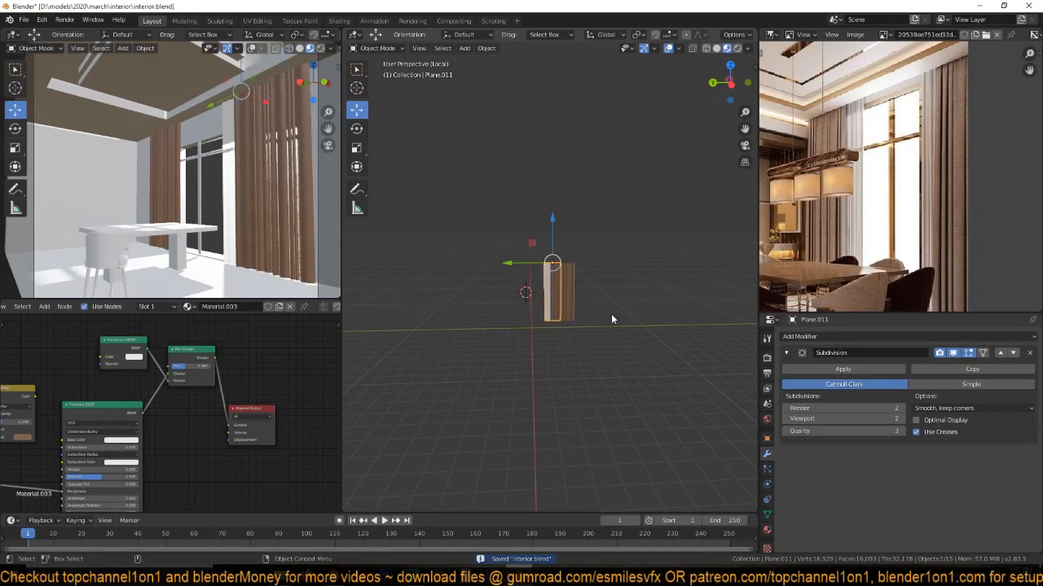
pyautogui.press('KP_Divide')
pyautogui.press('z')
pyautogui.keyDown('shift'); pyautogui.moveTo(524, 205); pyautogui.dragTo(540, 283, button='middle'); pyautogui.keyUp('shift')
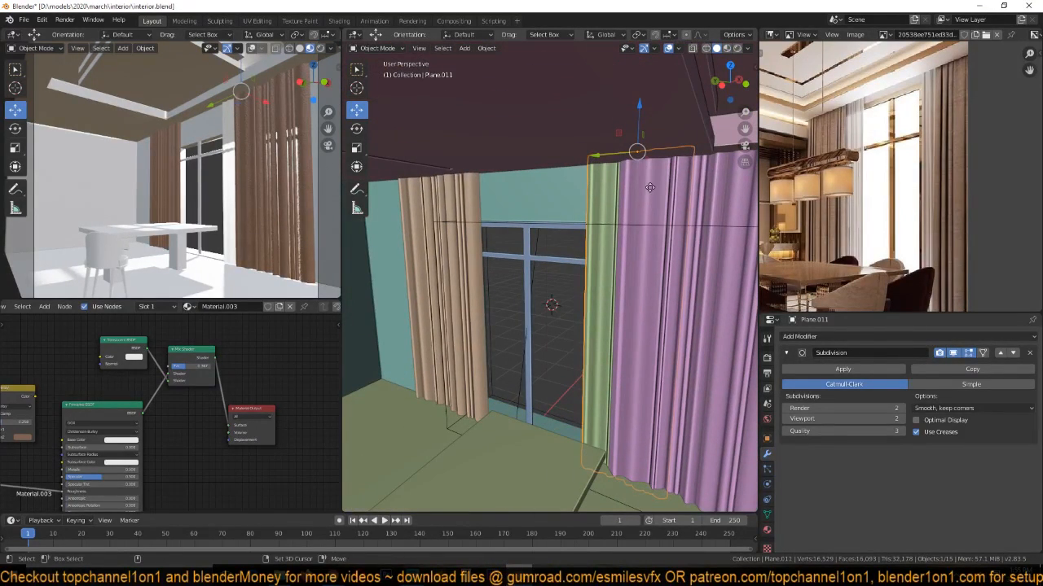
pyautogui.hotkey('shift', 'd')
pyautogui.press('x')
pyautogui.press('y')
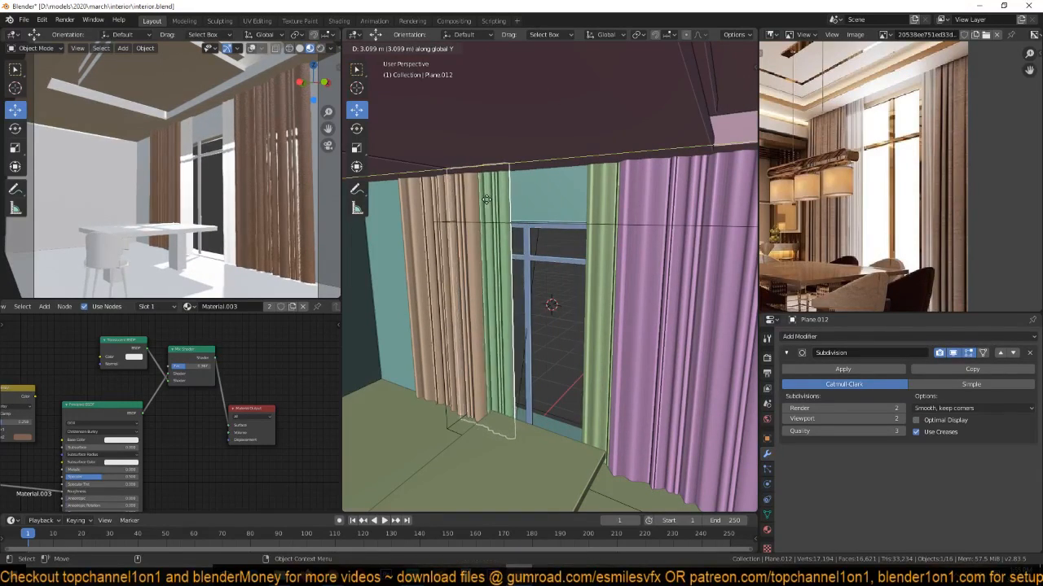
pyautogui.click(488, 203)
pyautogui.hotkey('ctrl', 's')
# Raise the top face of the window-opening cube about 0.72 m along Z.
pyautogui.click(559, 223)
pyautogui.moveTo(558, 223); pyautogui.dragTo(535, 229, button='middle')
pyautogui.press('Tab')
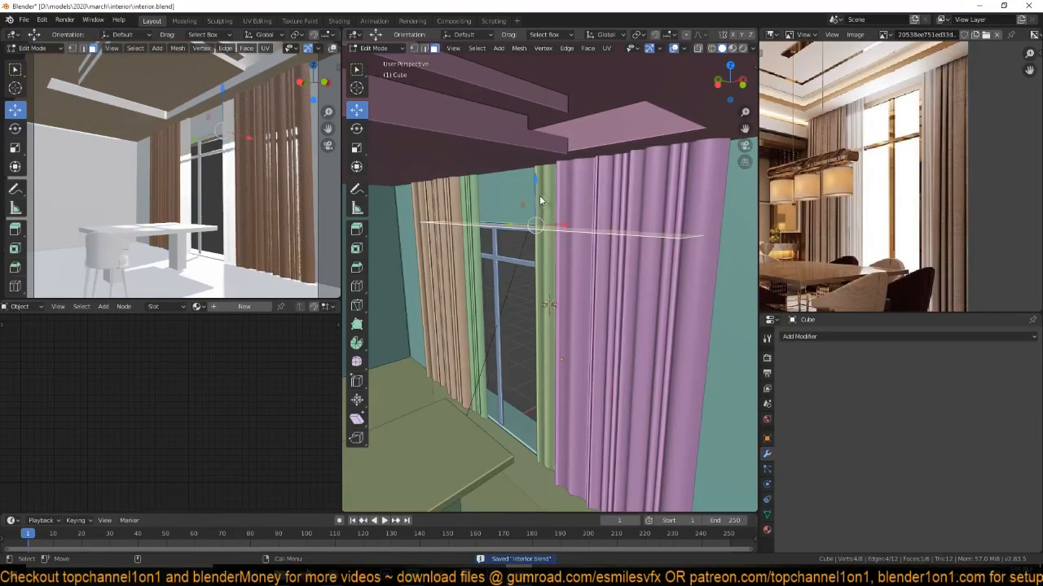
pyautogui.press('g')
pyautogui.press('z')
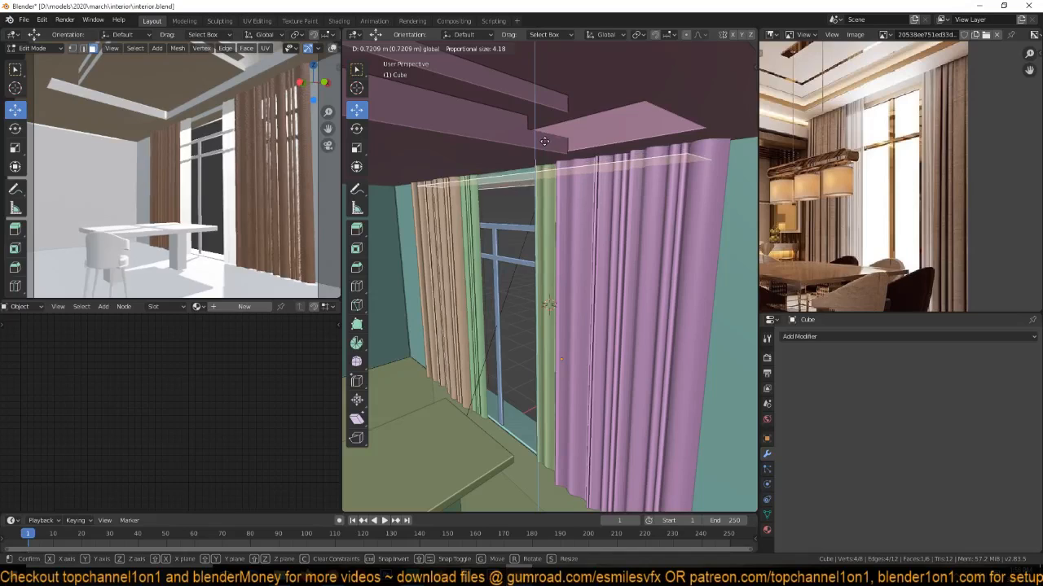
pyautogui.press('Return')
pyautogui.press('Tab')
# Raise the window frame's upper vertices about 0.49 m along Z in wireframe side view, and save the file.
pyautogui.click(517, 223)
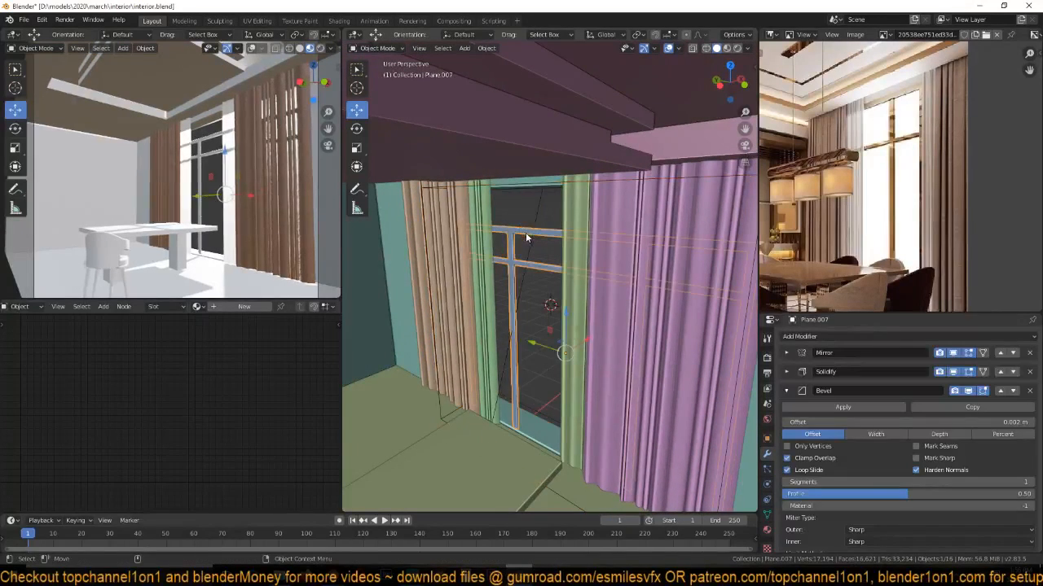
pyautogui.press('Tab')
pyautogui.hotkey('shift', 'z')
pyautogui.press('KP_1')
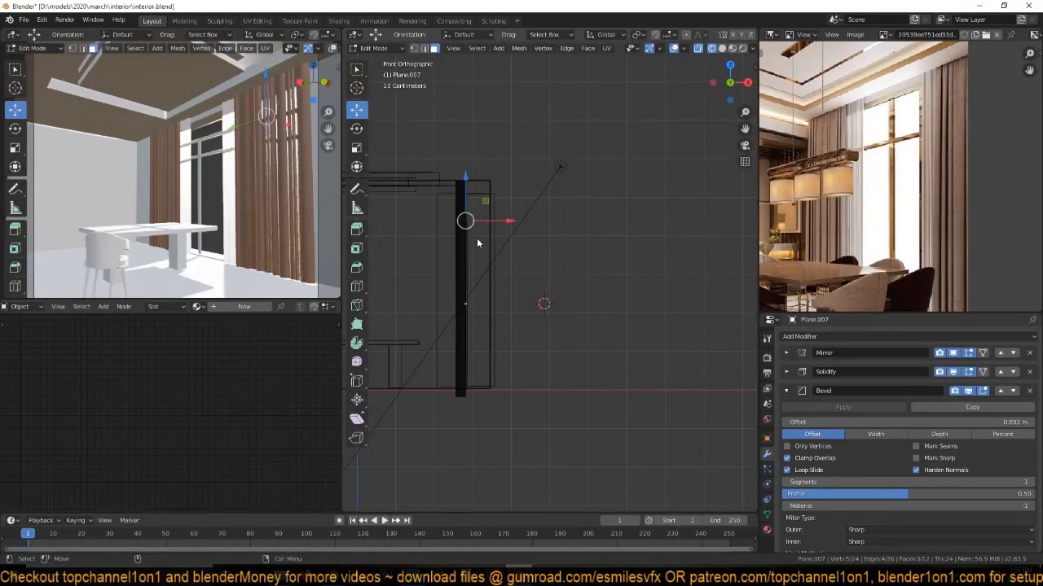
pyautogui.press('KP_3')
pyautogui.press('1')
pyautogui.keyDown('shift'); pyautogui.moveTo(477, 242); pyautogui.dragTo(561, 259, button='middle'); pyautogui.keyUp('shift')
pyautogui.moveTo(414, 205); pyautogui.dragTo(707, 246)
pyautogui.moveTo(499, 209); pyautogui.dragTo(502, 171)
pyautogui.hotkey('ctrl', 'z')
pyautogui.moveTo(498, 244); pyautogui.dragTo(499, 225)
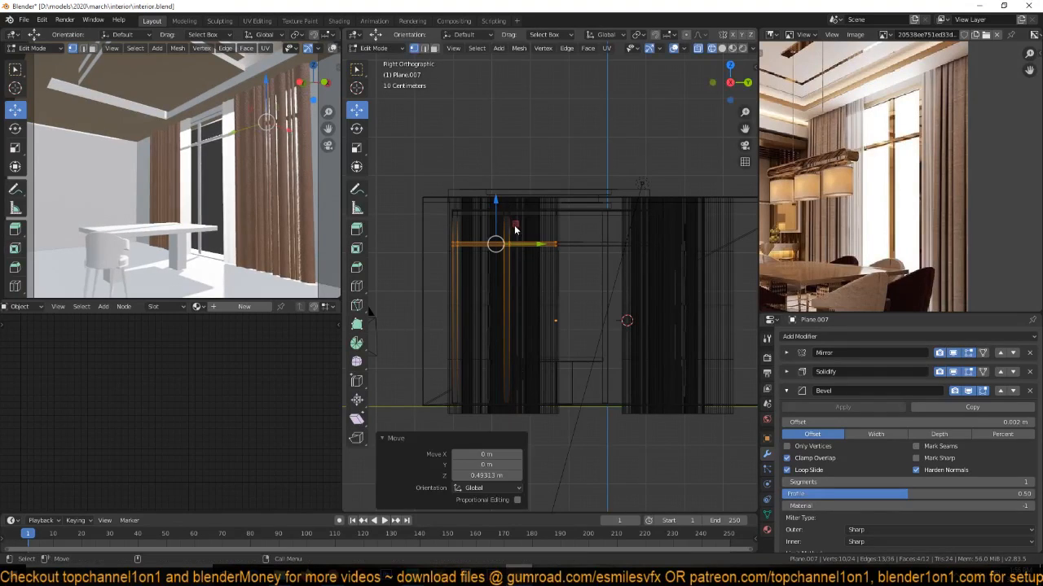
pyautogui.press('Tab')
pyautogui.hotkey('alt', 'a')
pyautogui.hotkey('ctrl', 's')
# Return to solid shading, select the area light outside the window, and enable its contact shadows.
pyautogui.press('z')
pyautogui.click(644, 258)
pyautogui.moveTo(619, 268)
pyautogui.mouseDown(button='middle')
pyautogui.moveTo(608, 272)
pyautogui.moveTo(625, 276)
pyautogui.moveTo(415, 250)
pyautogui.moveTo(449, 255)
pyautogui.moveTo(421, 252)
pyautogui.moveTo(506, 226)
pyautogui.moveTo(422, 177)
pyautogui.moveTo(582, 236)
pyautogui.moveTo(420, 253)
pyautogui.mouseUp(button='middle')
pyautogui.scroll(-7, 581, 235)
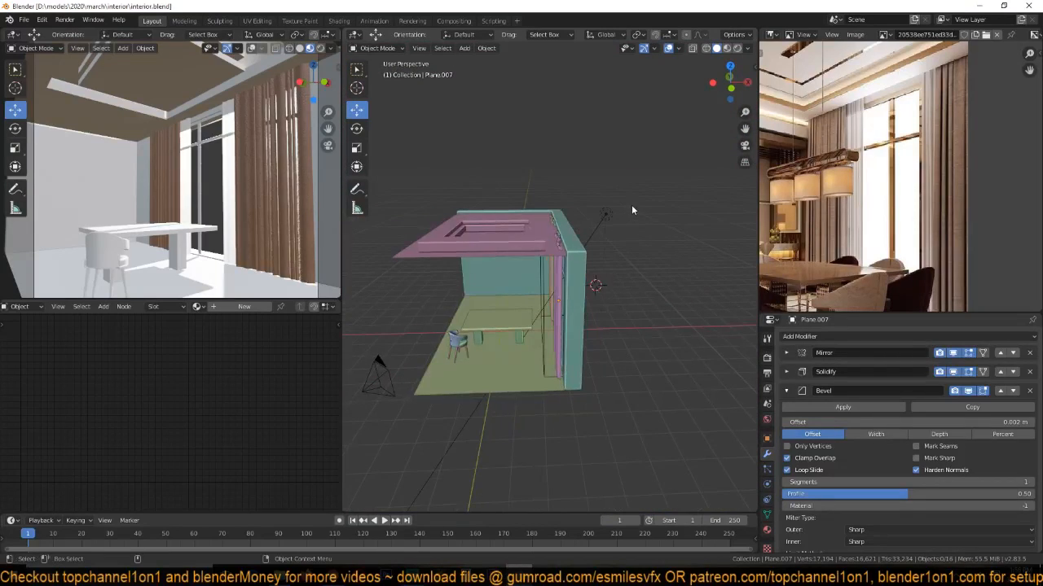
pyautogui.click(630, 210)
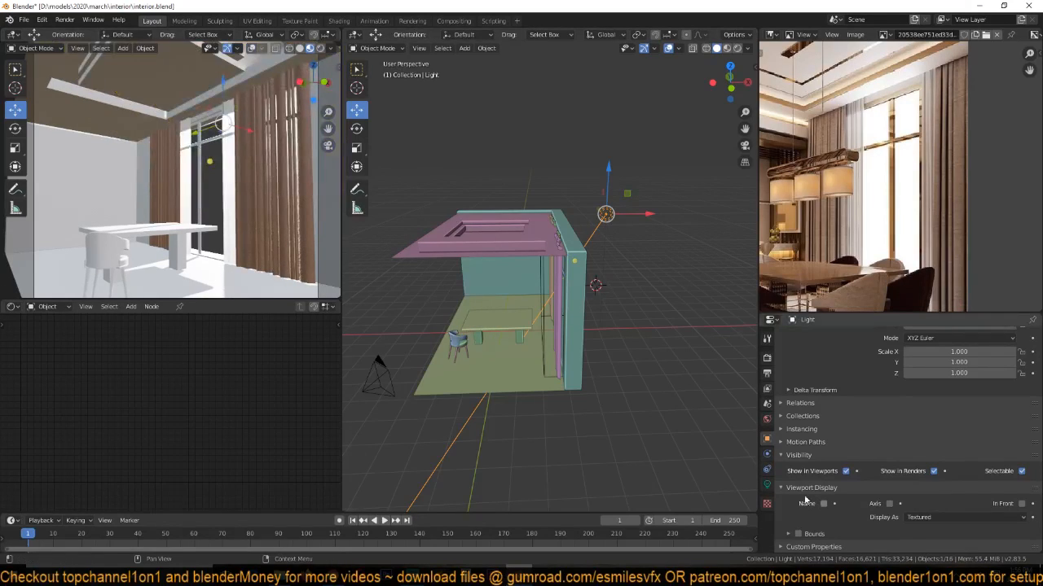
pyautogui.click(766, 485)
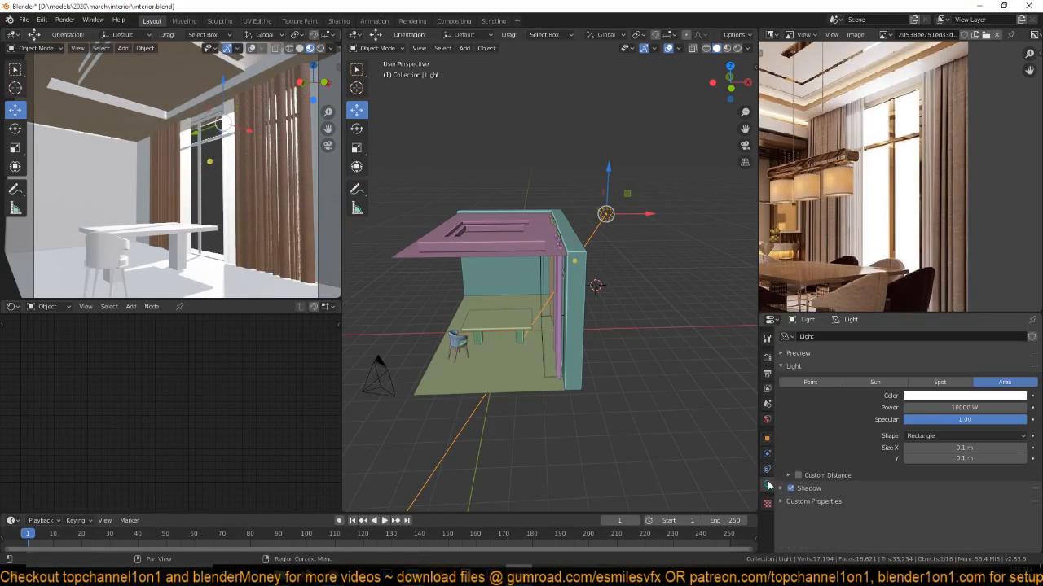
pyautogui.click(802, 489)
pyautogui.scroll(-2, 796, 501)
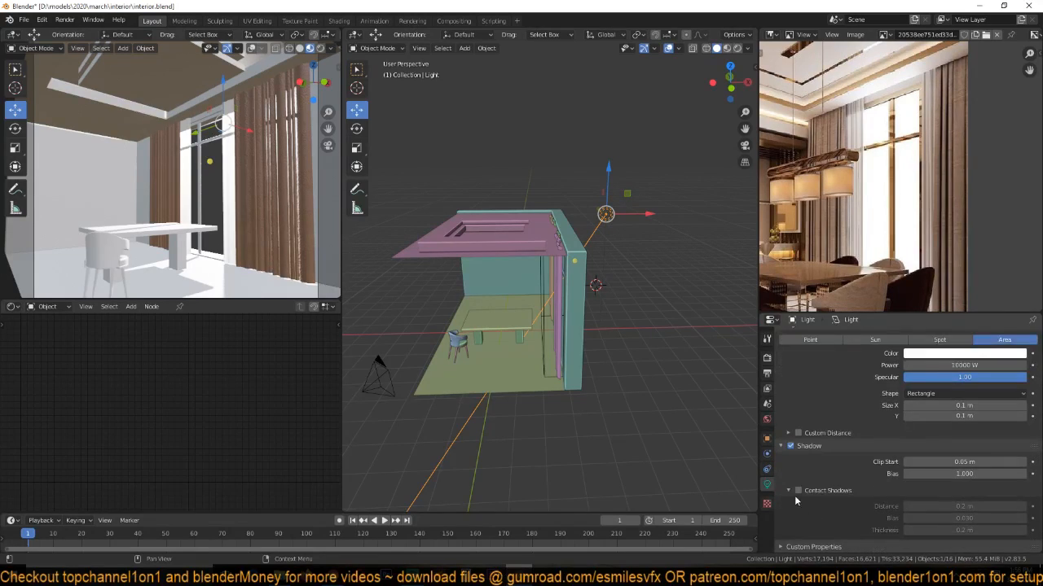
pyautogui.click(798, 491)
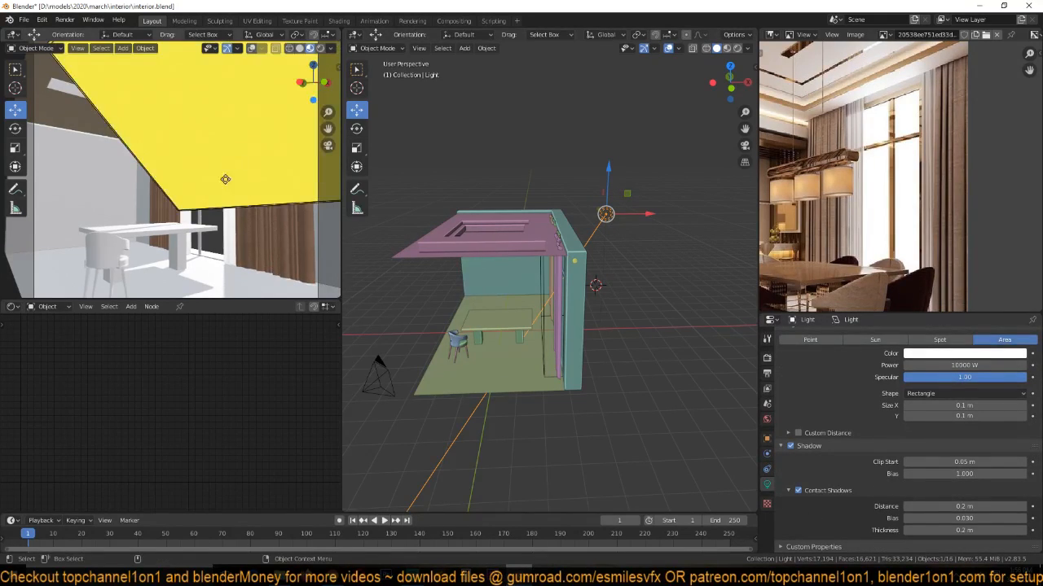
# Deselect the area light and save the file.
pyautogui.click(651, 321)
pyautogui.hotkey('ctrl', 's')
pyautogui.moveTo(540, 373); pyautogui.dragTo(559, 372, button='middle')
pyautogui.scroll(-2, 174, 249)
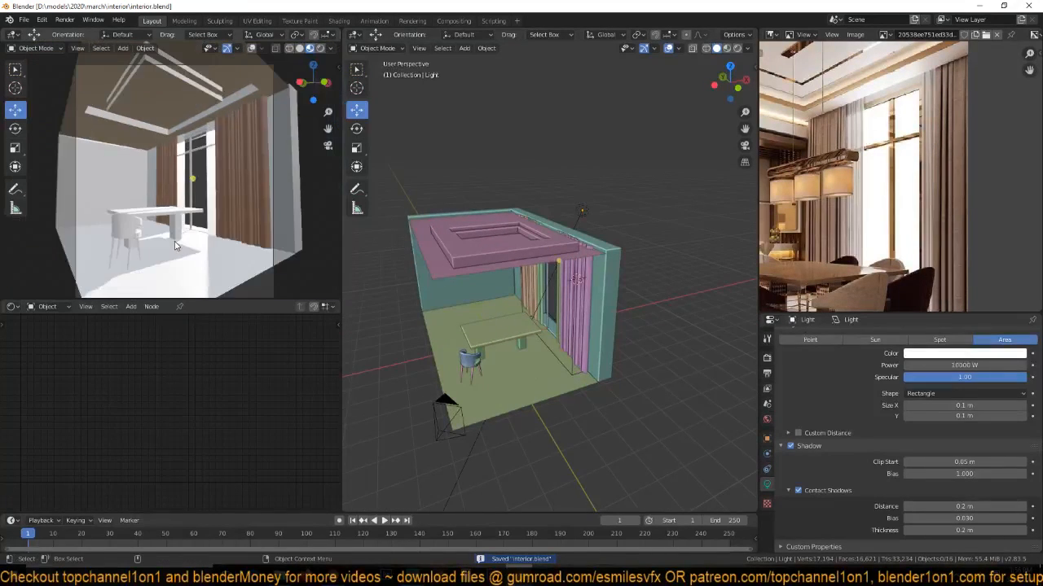
pyautogui.keyDown('shift'); pyautogui.moveTo(175, 248); pyautogui.dragTo(181, 209, button='middle'); pyautogui.keyUp('shift')
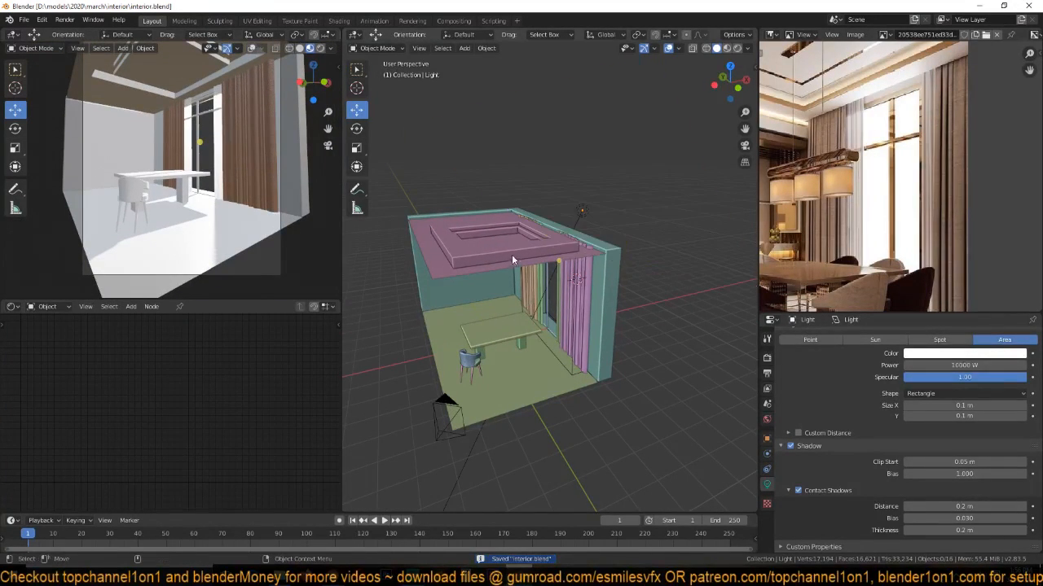
# Create a new material for the window frame and set its Metallic value to 1.
pyautogui.scroll(10, 486, 370)
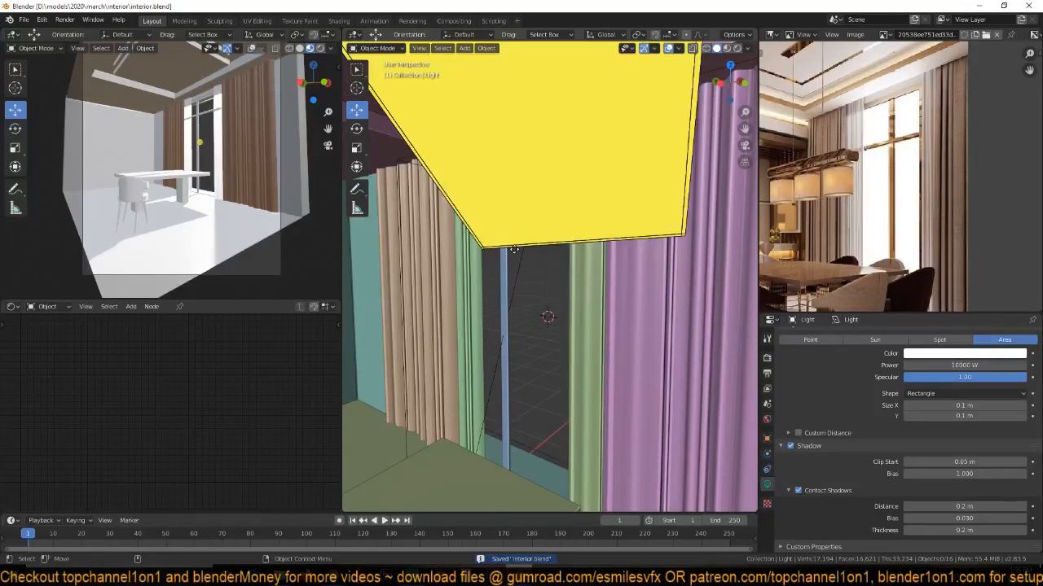
pyautogui.click(502, 291)
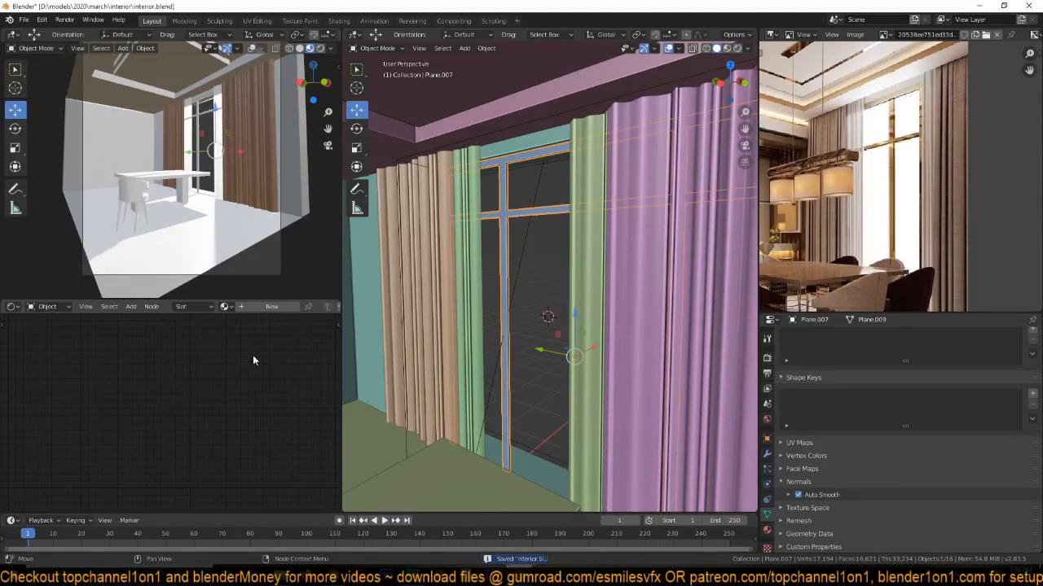
pyautogui.hotkey('ctrl', 's')
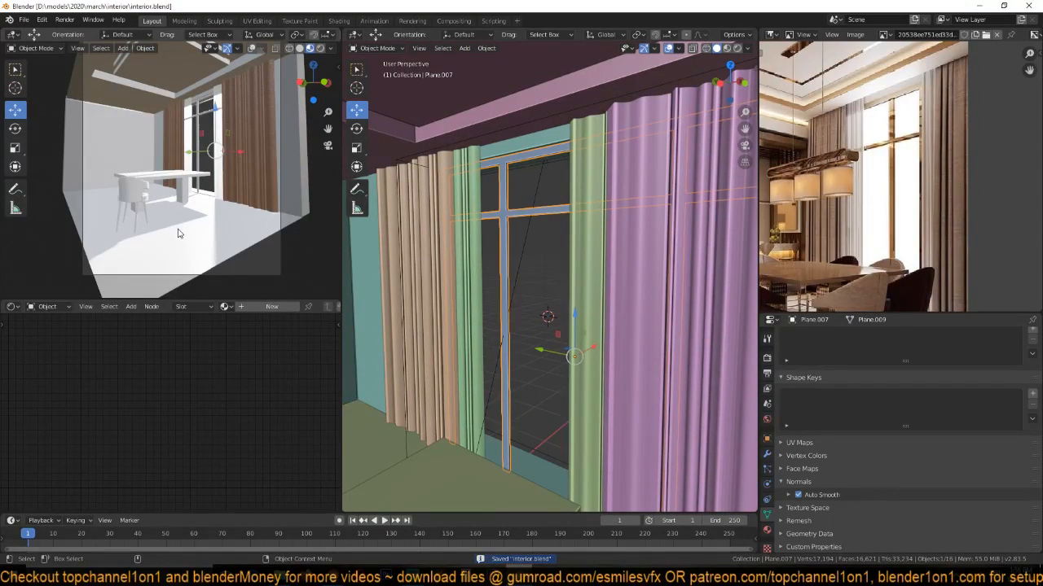
pyautogui.click(272, 306)
pyautogui.press('Home')
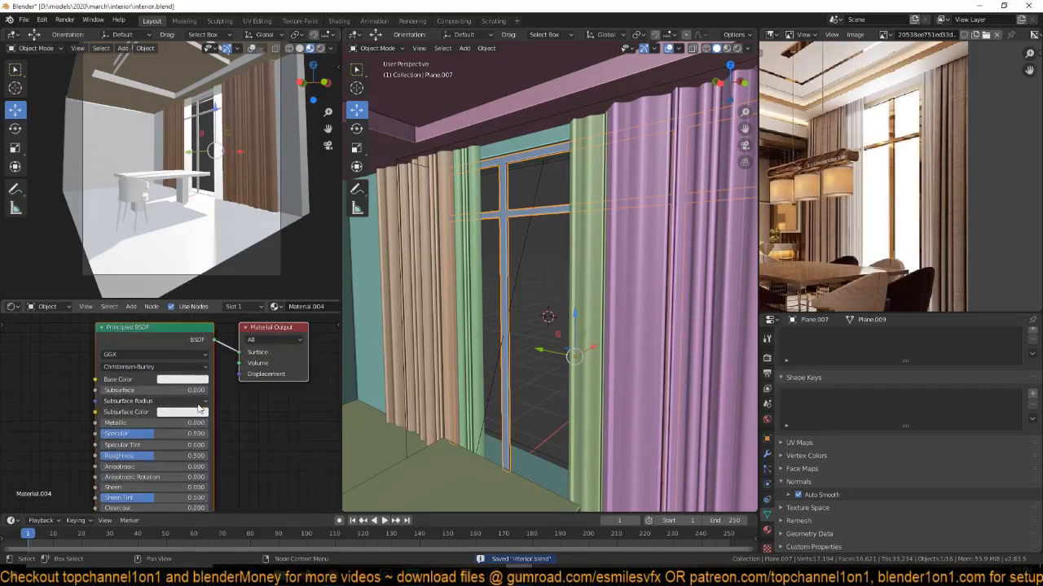
pyautogui.click(173, 422)
pyautogui.write('1')
pyautogui.press('Return')
# Set the window frame material's base colour to a gold tone sampled from the reference image.
pyautogui.moveTo(173, 425); pyautogui.dragTo(188, 399, button='middle')
pyautogui.click(187, 355)
pyautogui.click(213, 254)
pyautogui.click(200, 276)
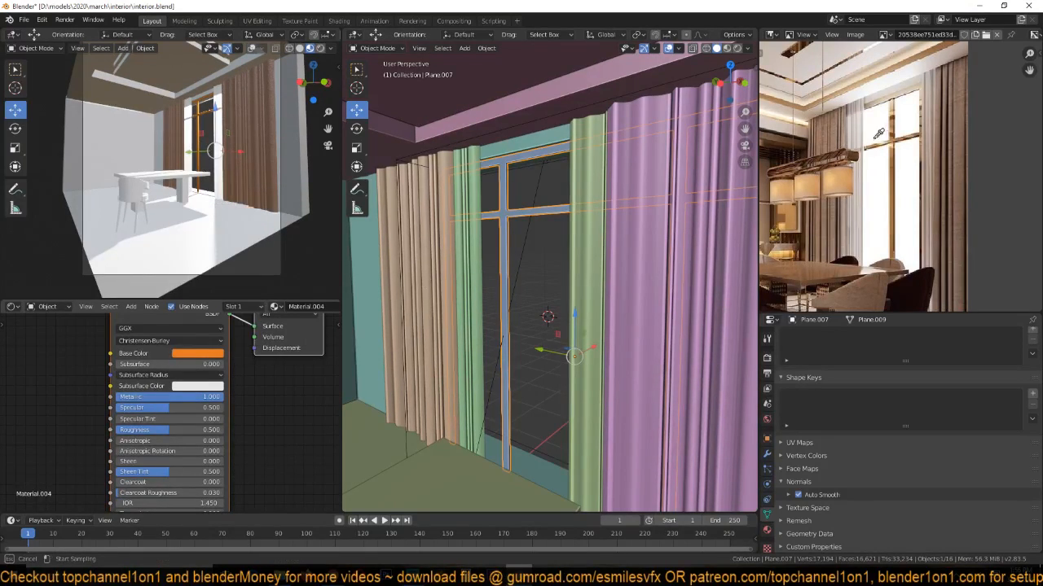
pyautogui.click(886, 68)
# Set the window frame material's roughness to 0 and save the file.
pyautogui.moveTo(275, 385); pyautogui.dragTo(270, 340, button='middle')
pyautogui.moveTo(147, 384); pyautogui.dragTo(92, 384)
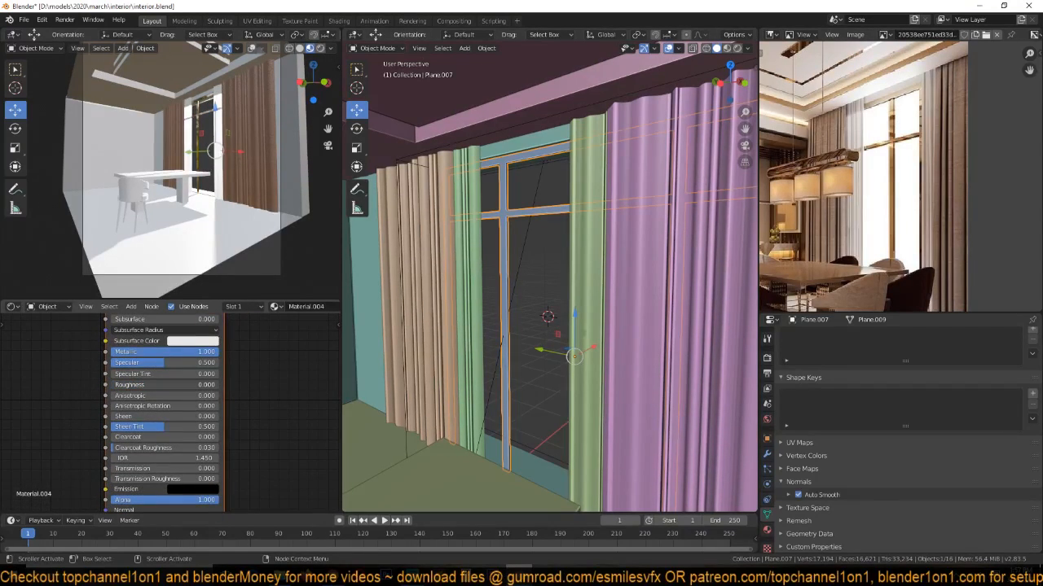
pyautogui.hotkey('ctrl', 's')
# Examine the ceiling in the reference image and the node setup of the curtain's material, and save the file.
pyautogui.moveTo(803, 181); pyautogui.dragTo(908, 255, button='middle')
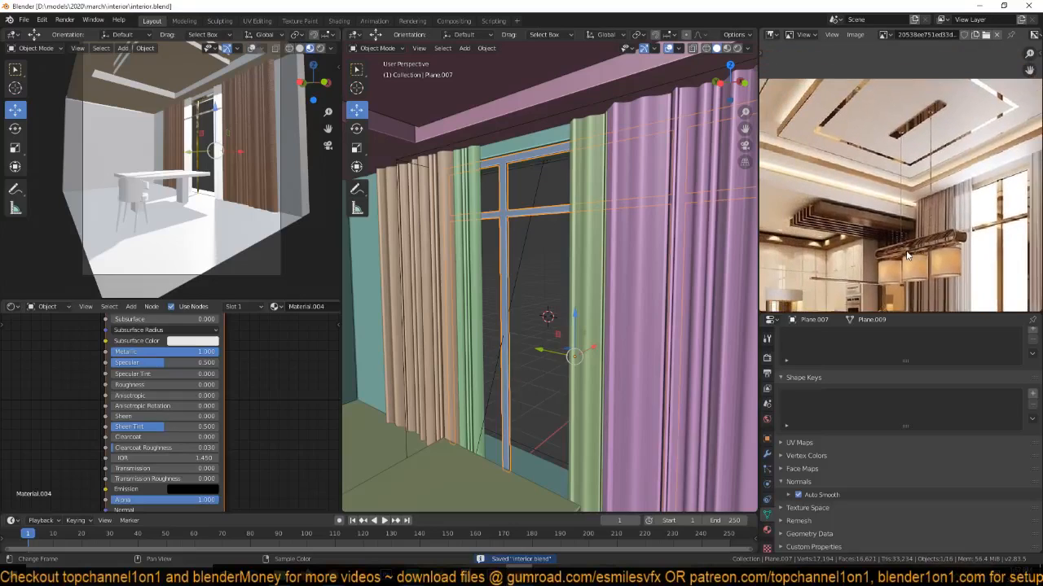
pyautogui.moveTo(791, 156); pyautogui.dragTo(834, 181, button='middle')
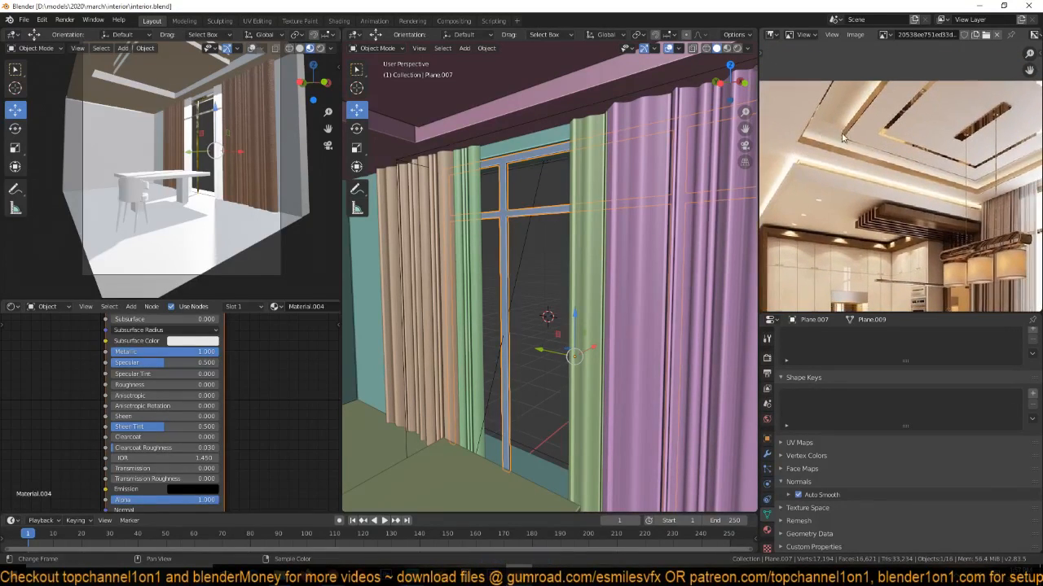
pyautogui.click(527, 107)
pyautogui.moveTo(527, 116); pyautogui.dragTo(550, 164, button='middle')
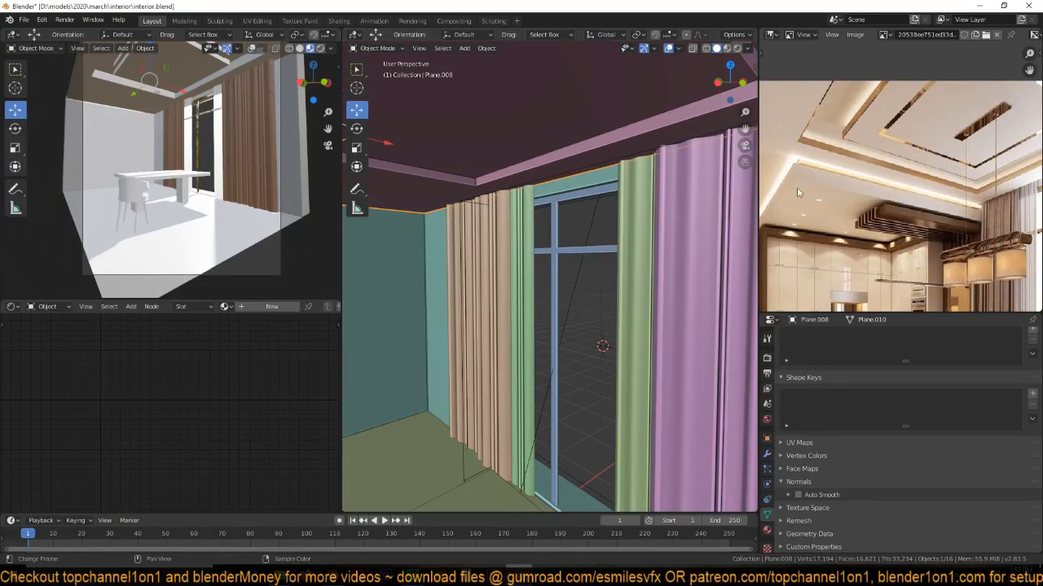
pyautogui.moveTo(433, 244); pyautogui.dragTo(446, 242, button='middle')
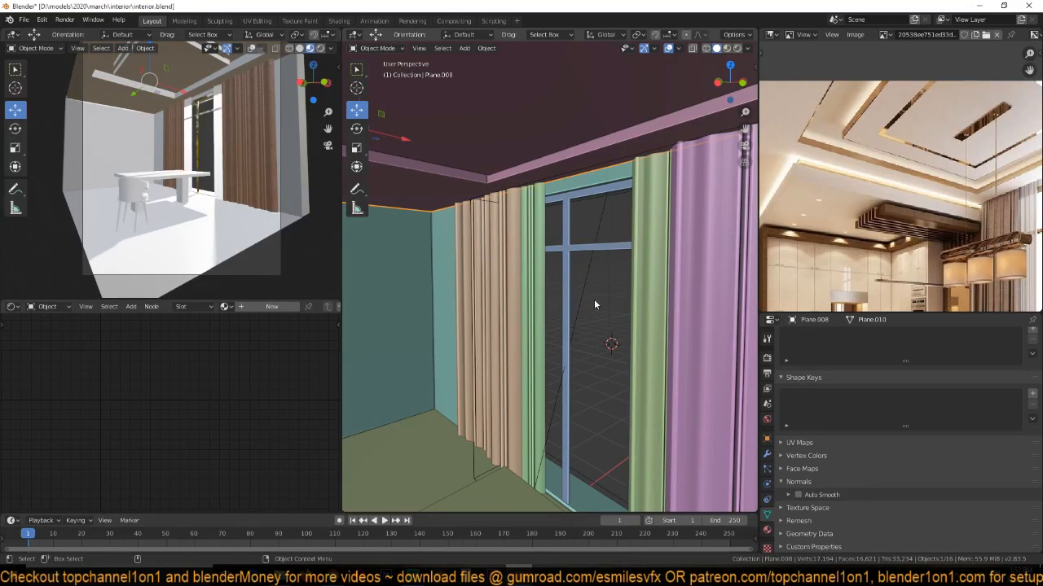
pyautogui.click(676, 263)
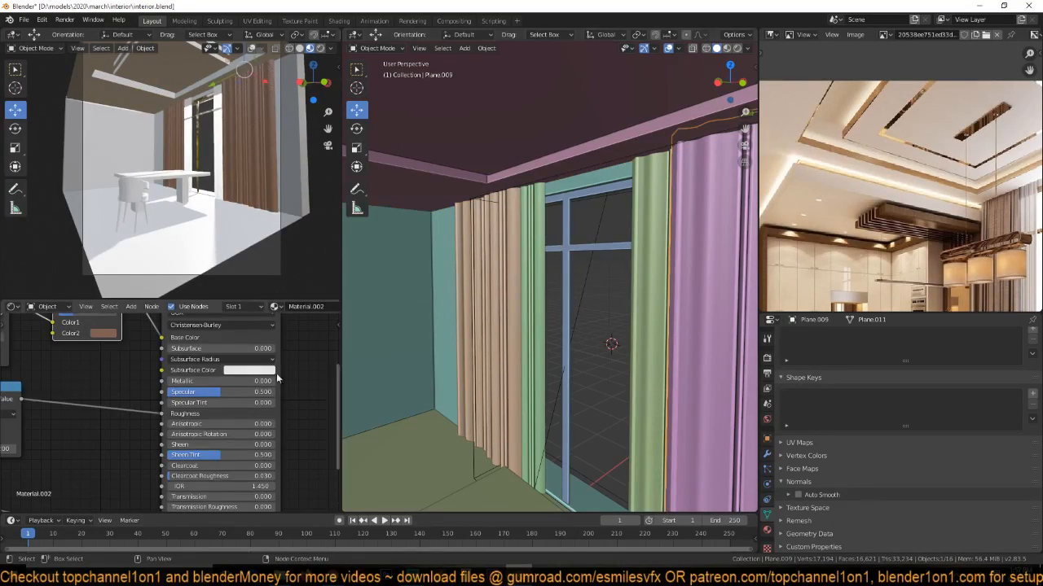
pyautogui.scroll(-3, 140, 400)
pyautogui.moveTo(140, 401); pyautogui.dragTo(224, 407, button='middle')
pyautogui.scroll(-2, 223, 407)
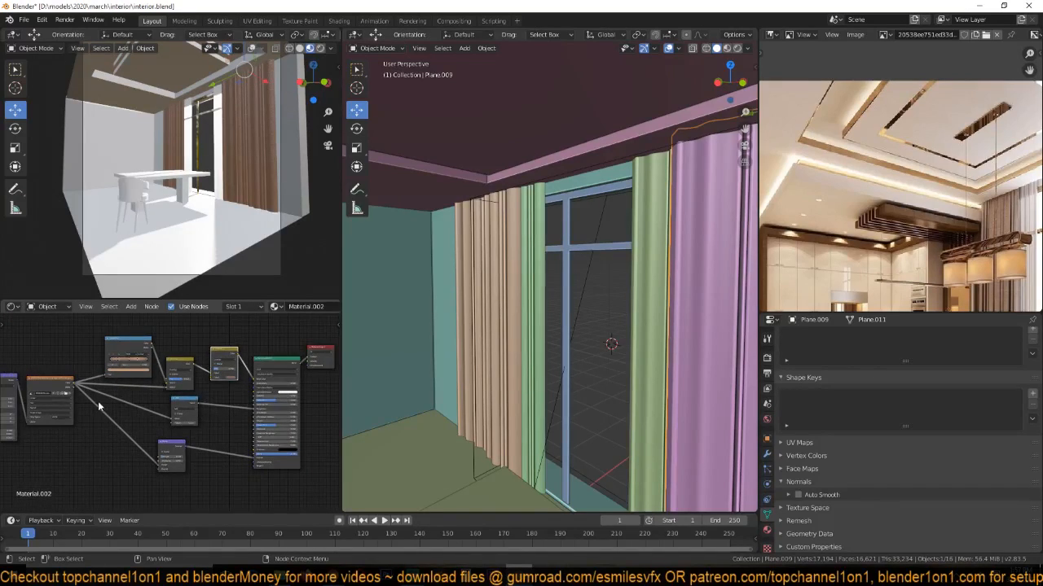
pyautogui.moveTo(102, 402); pyautogui.dragTo(142, 391, button='middle')
pyautogui.hotkey('ctrl', 's')
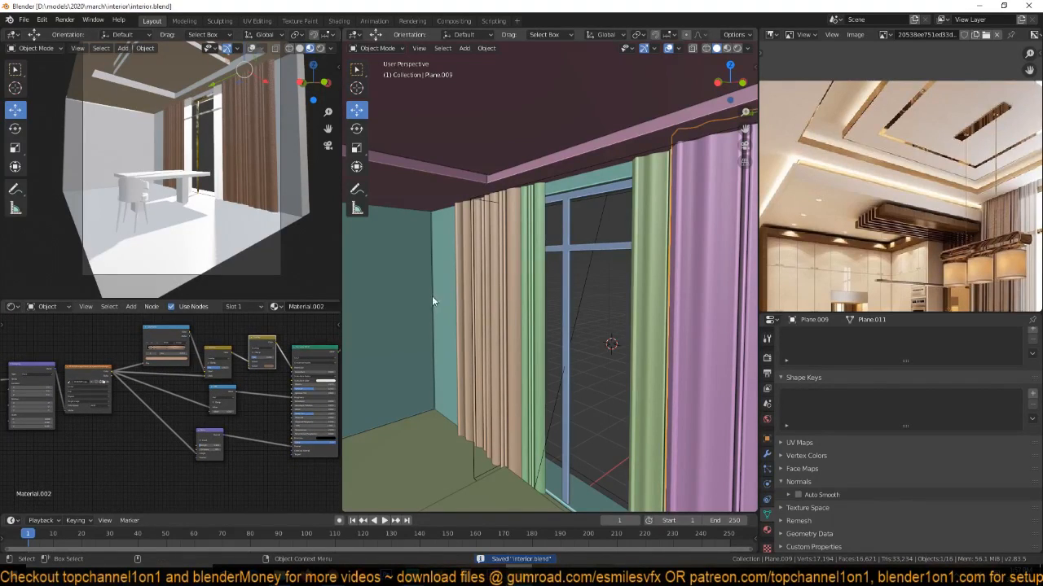
# Link the curtain's material to the ceiling object, leaving only the ceiling selected.
pyautogui.keyDown('shift'); pyautogui.click(512, 169); pyautogui.keyUp('shift')
pyautogui.keyDown('shift'); pyautogui.click(681, 272); pyautogui.keyUp('shift')
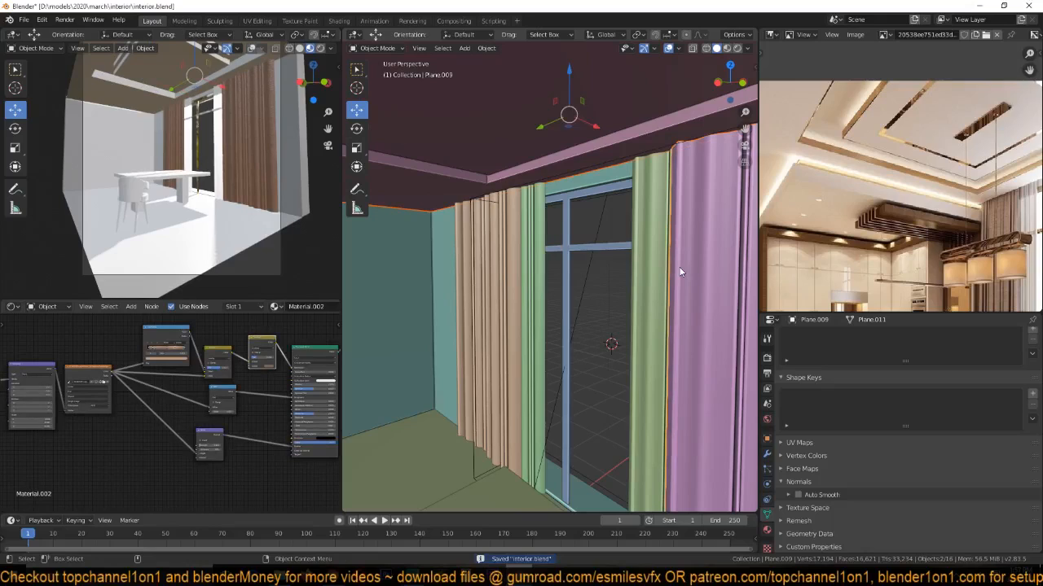
pyautogui.hotkey('ctrl', 'l')
pyautogui.click(672, 295)
pyautogui.hotkey('alt', 'a')
pyautogui.click(514, 143)
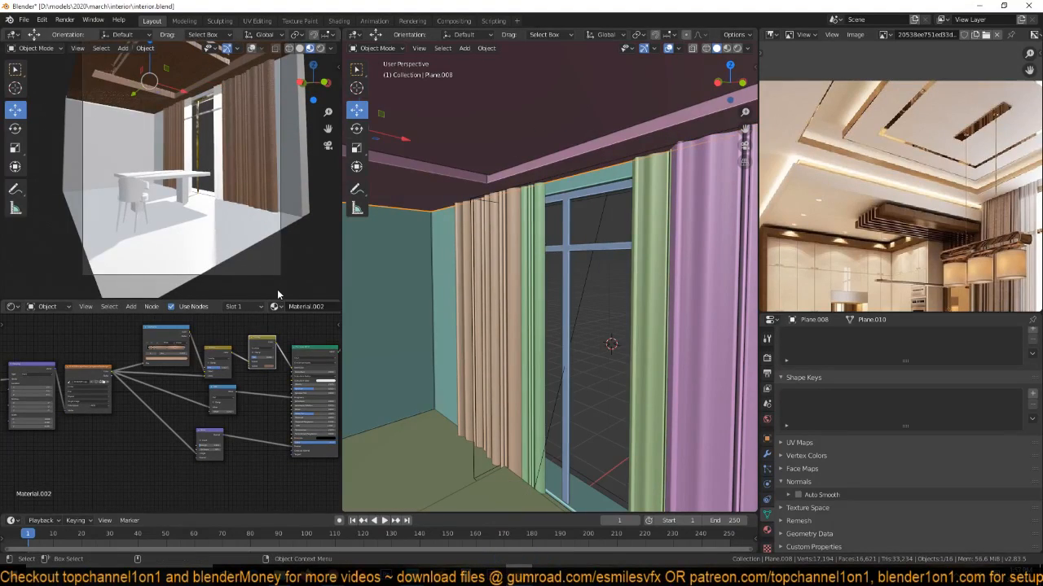
# Make the ceiling's material a separate copy named walls and save the file.
pyautogui.scroll(-4, 279, 309)
pyautogui.click(234, 306)
pyautogui.click(227, 307)
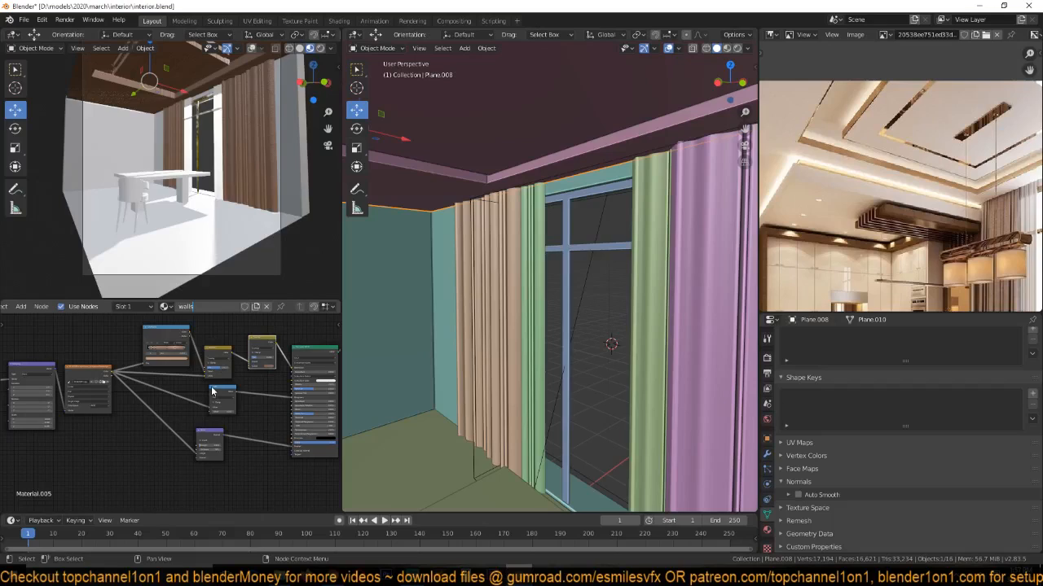
pyautogui.press('Return')
pyautogui.hotkey('ctrl', 's')
# Delete the colour ramp and the two colour mixing nodes from the walls material.
pyautogui.moveTo(181, 396); pyautogui.dragTo(170, 431, button='middle')
pyautogui.moveTo(281, 356); pyautogui.dragTo(141, 400)
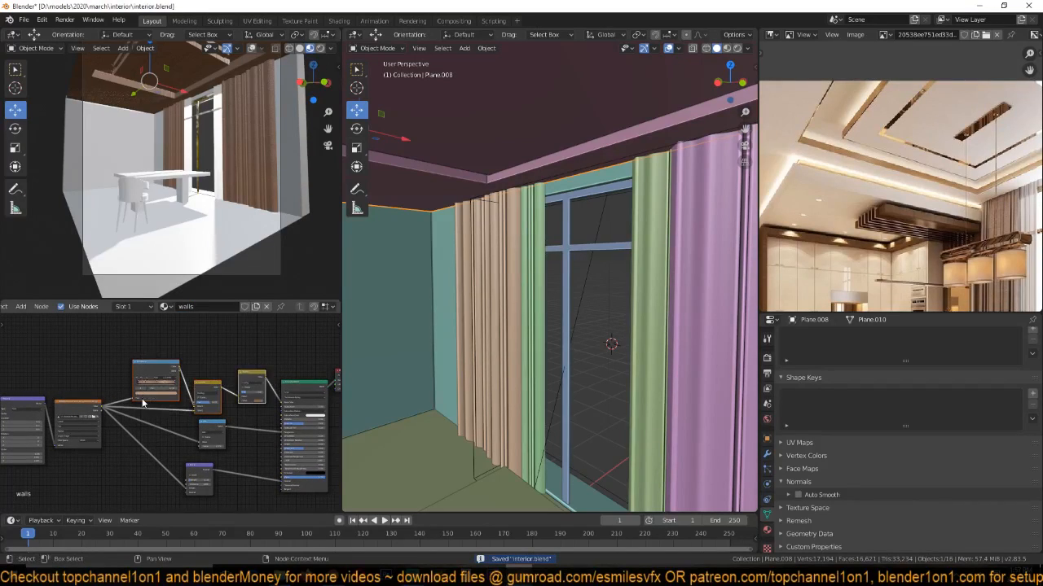
pyautogui.press('x')
pyautogui.press('Home')
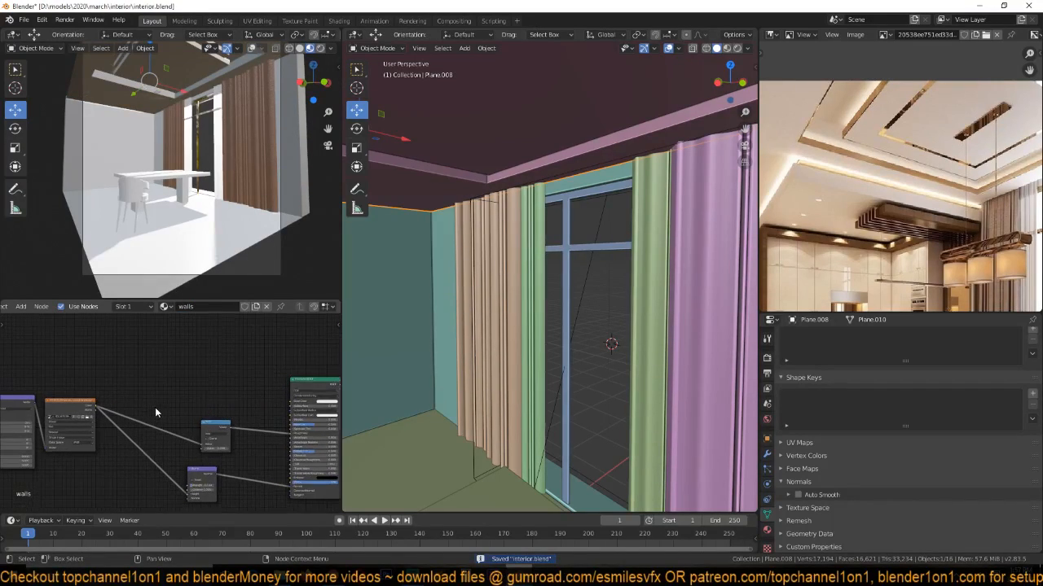
# Isolate the ceiling in local view and display its underside in Material Preview shading.
pyautogui.press('KP_Divide')
pyautogui.scroll(2, 498, 305)
pyautogui.moveTo(497, 306); pyautogui.dragTo(527, 207, button='middle')
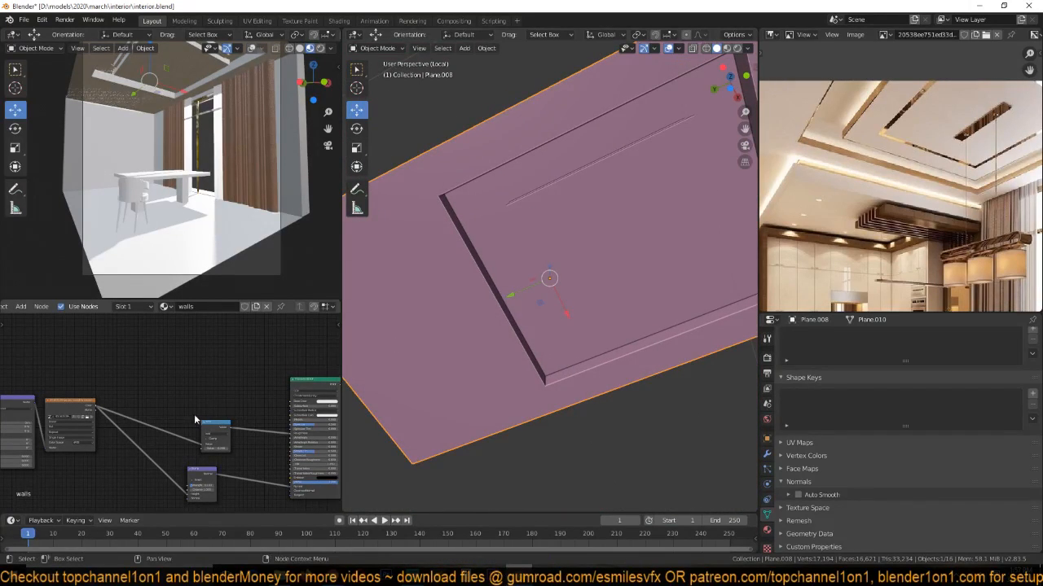
pyautogui.click(728, 48)
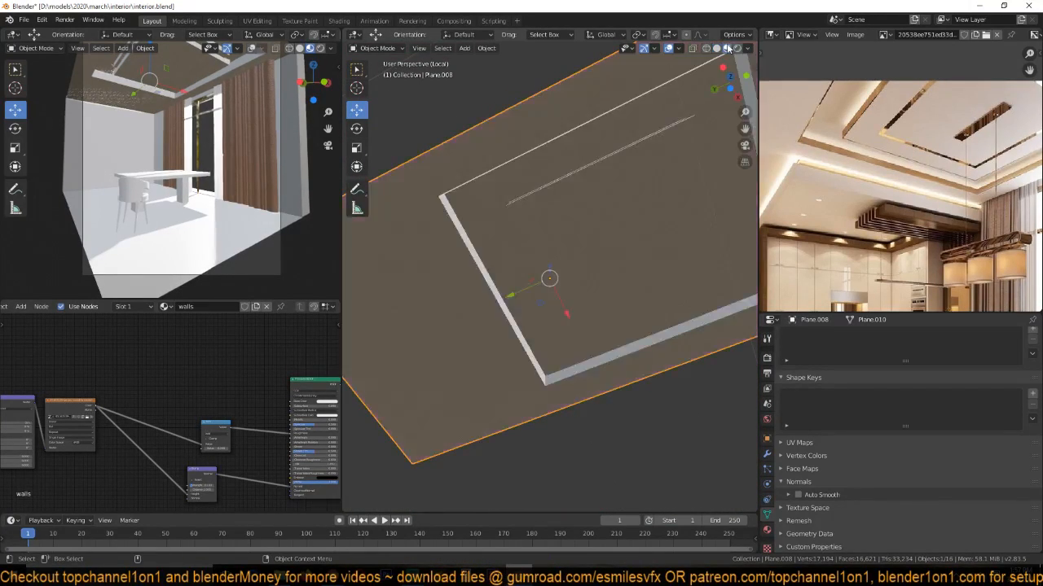
pyautogui.moveTo(668, 201); pyautogui.dragTo(434, 374, button='middle')
pyautogui.scroll(4, 185, 401)
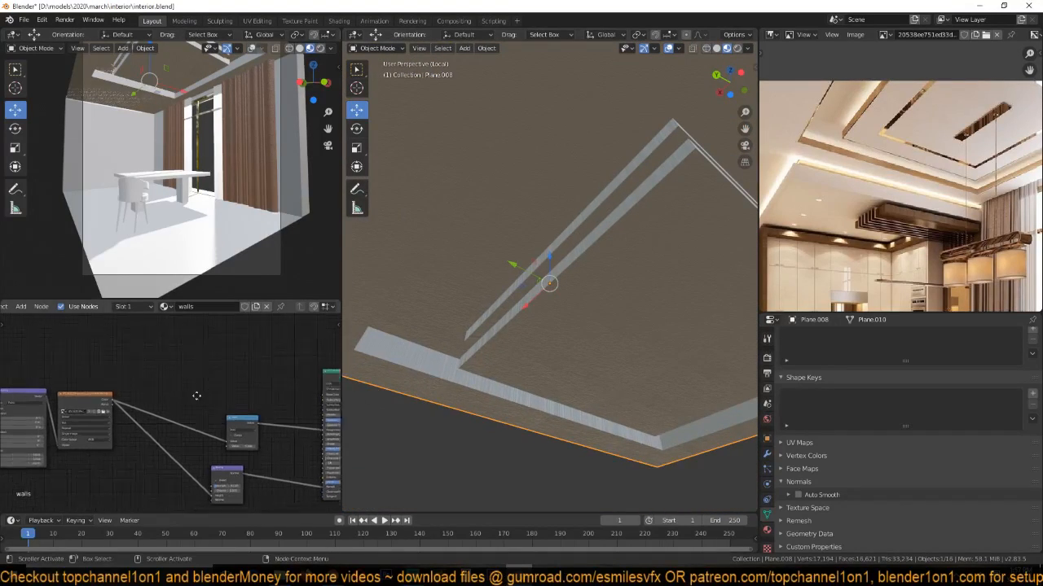
# Replace the image in the walls texture node with the grey plaster texture from the textures folder and preview it on the ceiling.
pyautogui.click(168, 371)
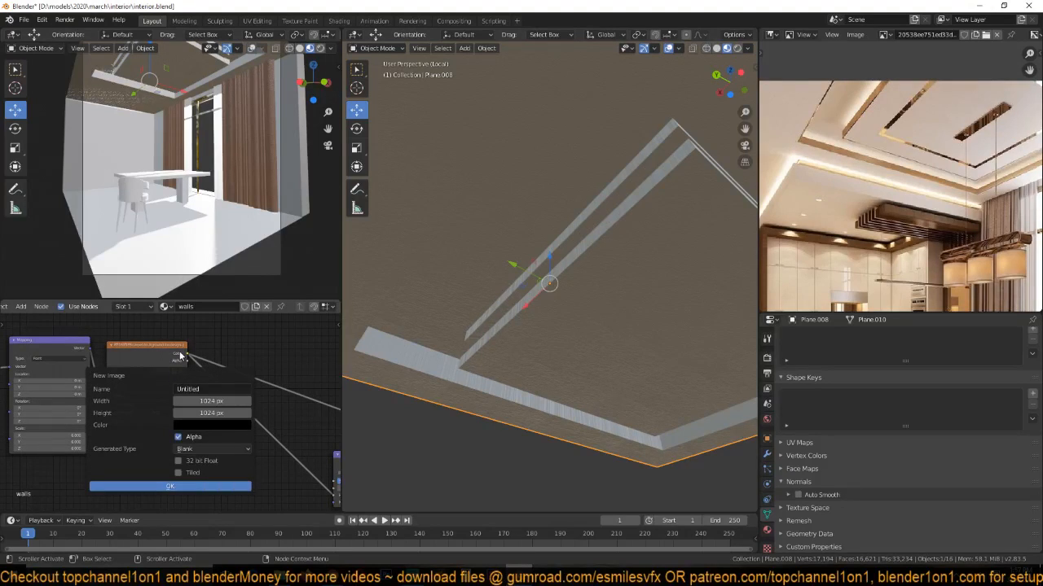
pyautogui.click(163, 357)
pyautogui.click(173, 372)
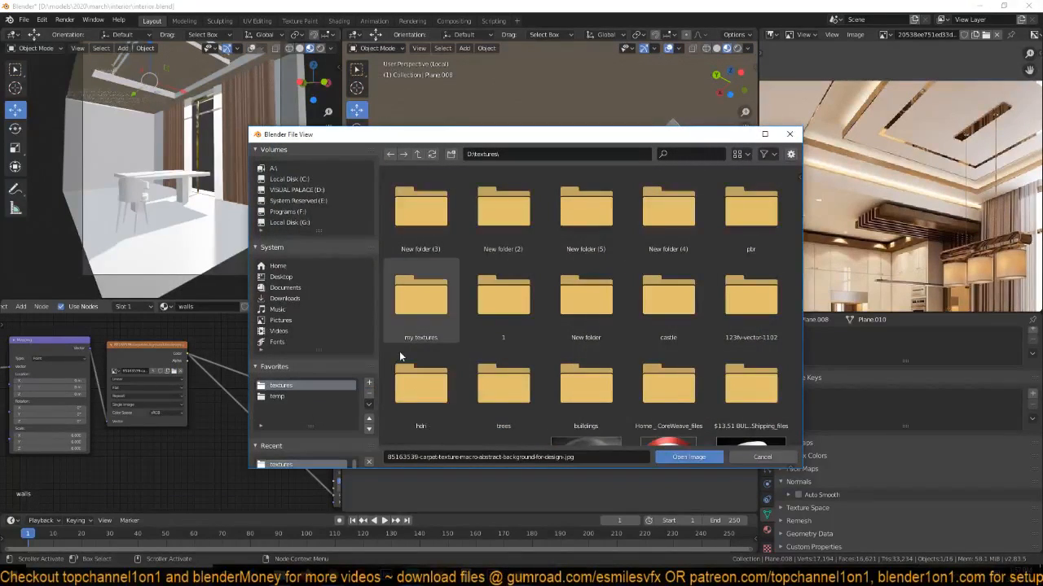
pyautogui.doubleClick(513, 375)
pyautogui.scroll(-2, 522, 378)
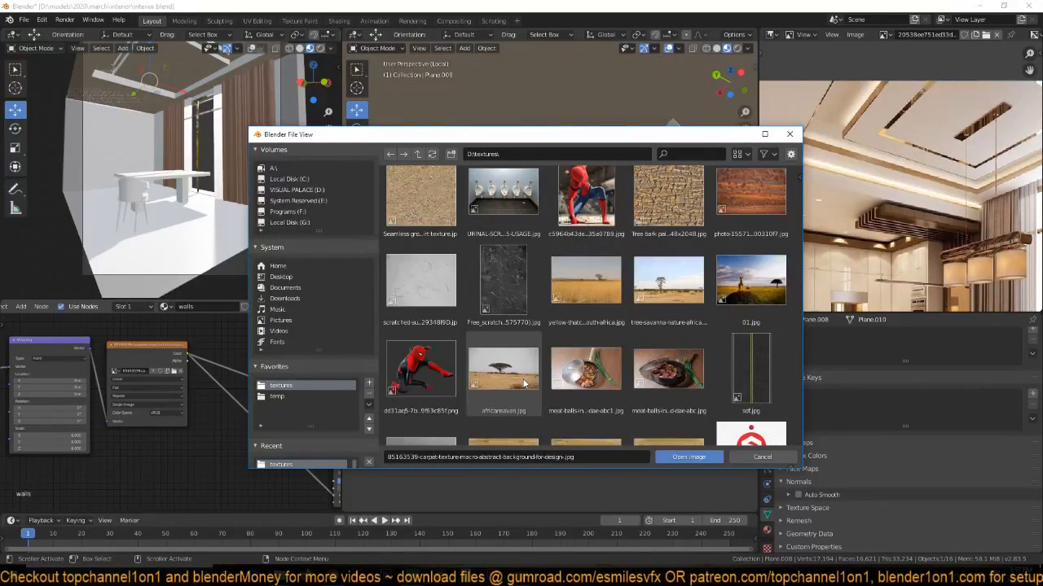
pyautogui.scroll(-2, 524, 382)
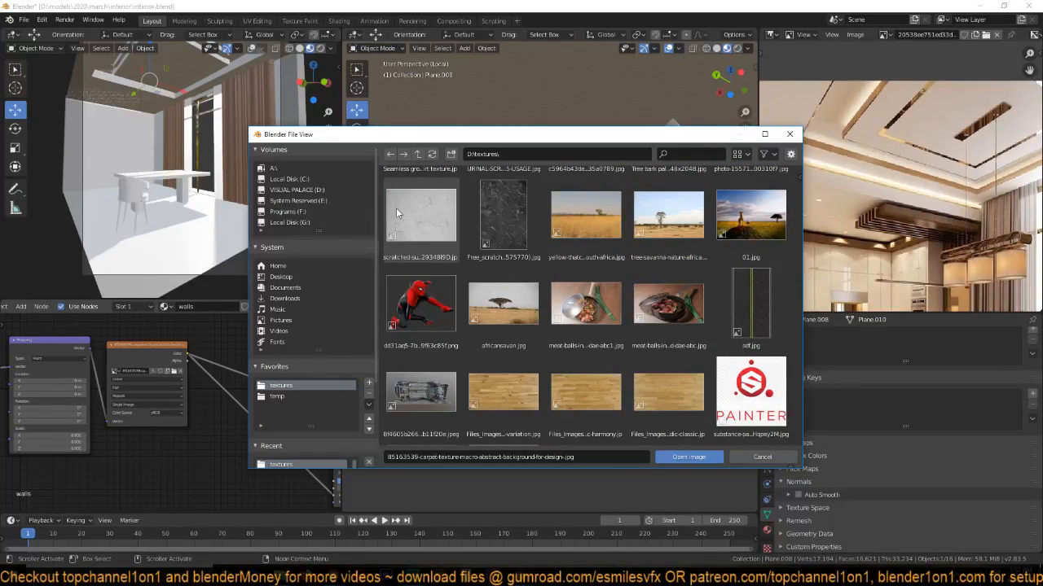
pyautogui.scroll(-4, 515, 372)
pyautogui.scroll(-4, 515, 371)
pyautogui.doubleClick(530, 250)
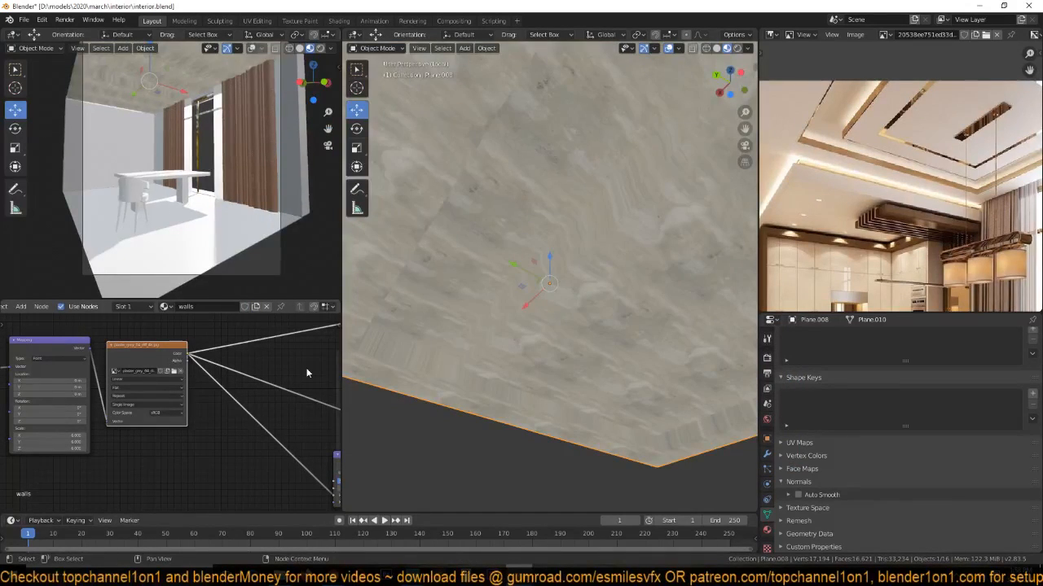
# Unwrap the ceiling mesh with the standard Unwrap method and save the file.
pyautogui.press('Tab')
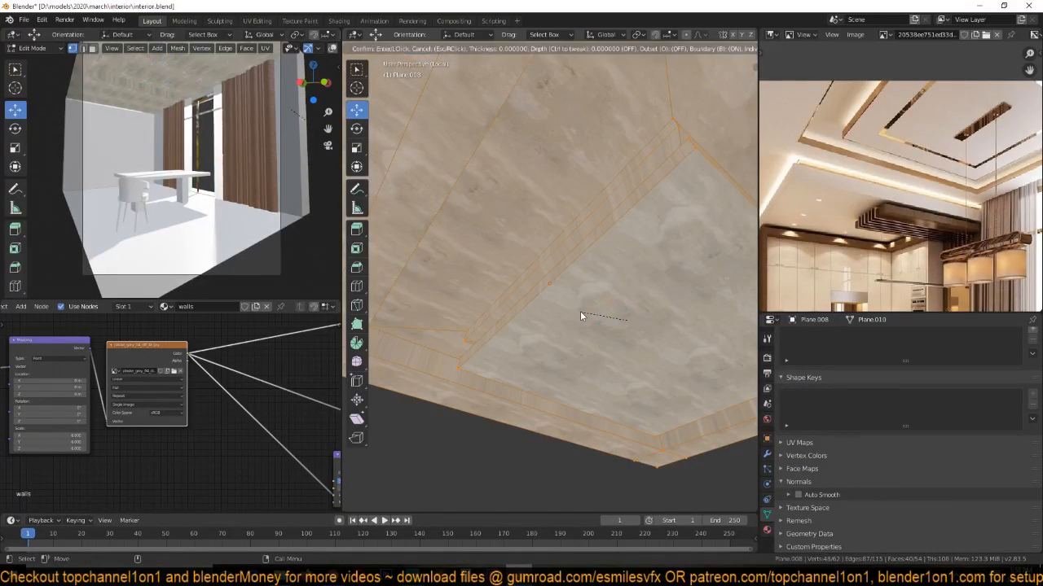
pyautogui.press('u')
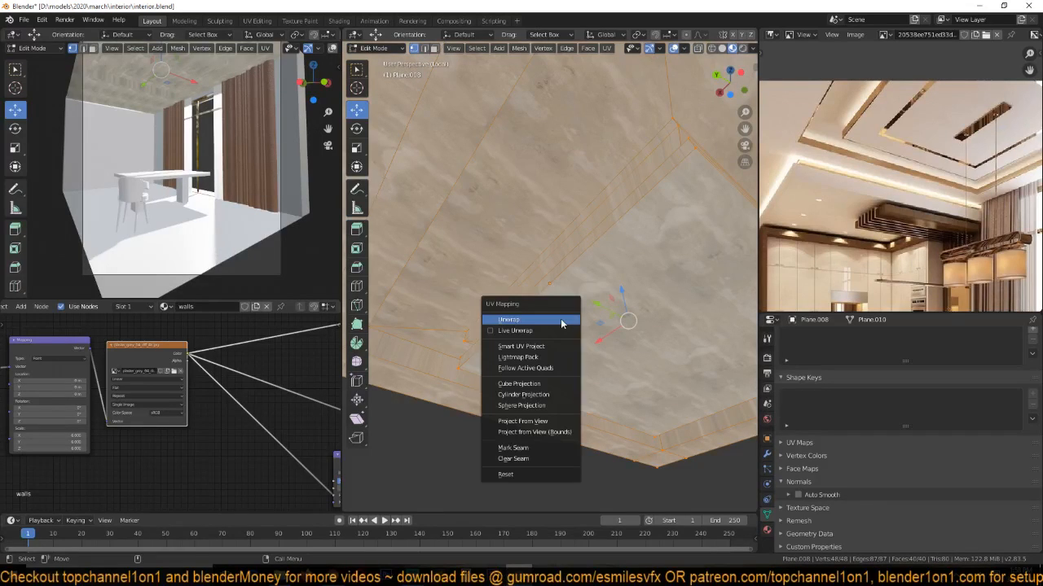
pyautogui.click(558, 324)
pyautogui.press('Tab')
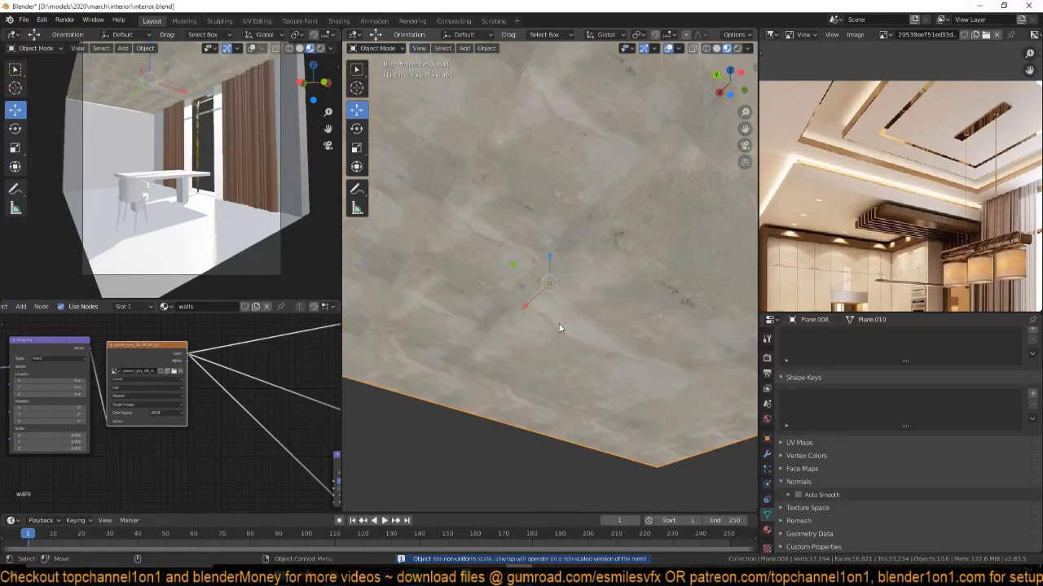
pyautogui.scroll(-3, 550, 344)
pyautogui.moveTo(549, 346); pyautogui.dragTo(489, 344, button='middle')
pyautogui.hotkey('ctrl', 's')
# Set the Mapping node's scale to 1.8 on X, Y and Z and save the file.
pyautogui.moveTo(100, 463); pyautogui.dragTo(198, 434, button='middle')
pyautogui.scroll(4, 199, 434)
pyautogui.moveTo(166, 398); pyautogui.dragTo(54, 414)
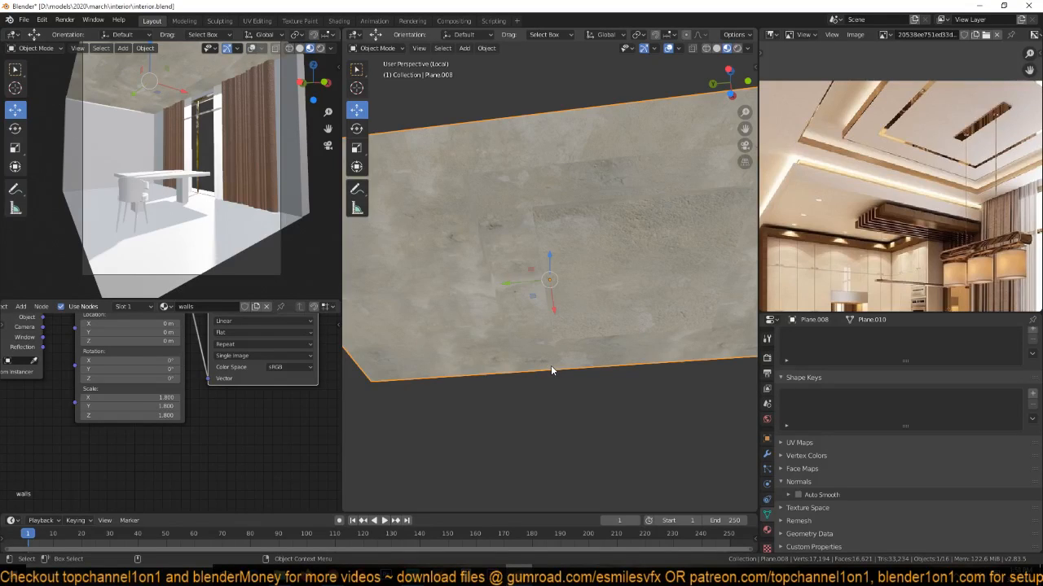
pyautogui.moveTo(580, 337); pyautogui.dragTo(549, 338, button='middle')
pyautogui.hotkey('ctrl', 's')
# Switch the walls material's output from the texture preview to the Principled BSDF shader.
pyautogui.scroll(-3, 464, 331)
pyautogui.scroll(-3, 301, 392)
pyautogui.moveTo(302, 392); pyautogui.dragTo(160, 438, button='middle')
pyautogui.scroll(-5, 151, 407)
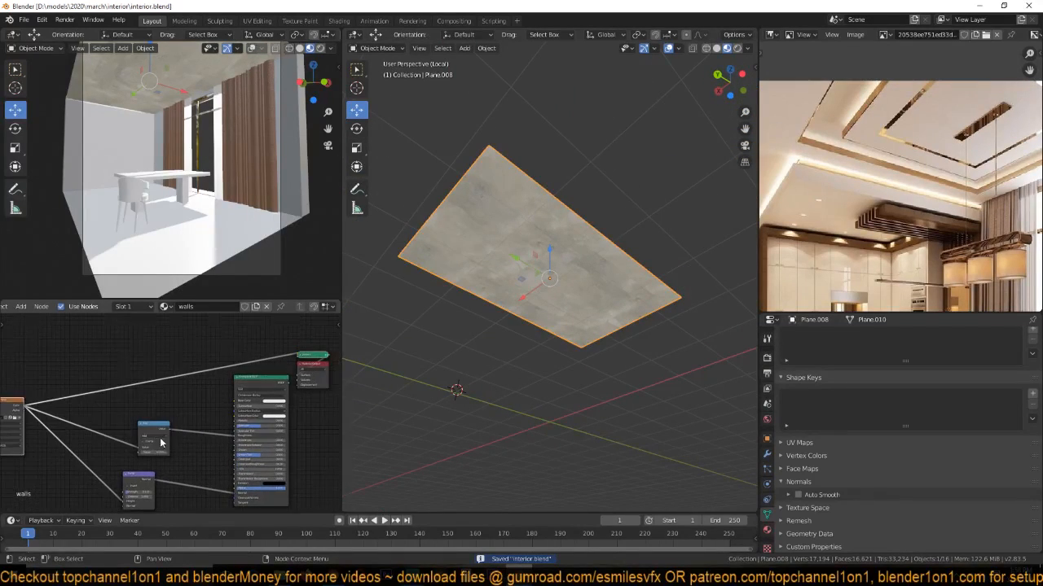
pyautogui.keyDown('ctrl'); pyautogui.keyDown('shift'); pyautogui.click(257, 384); pyautogui.keyUp('shift'); pyautogui.keyUp('ctrl')
pyautogui.scroll(4, 525, 337)
pyautogui.moveTo(525, 336); pyautogui.dragTo(421, 321, button='middle')
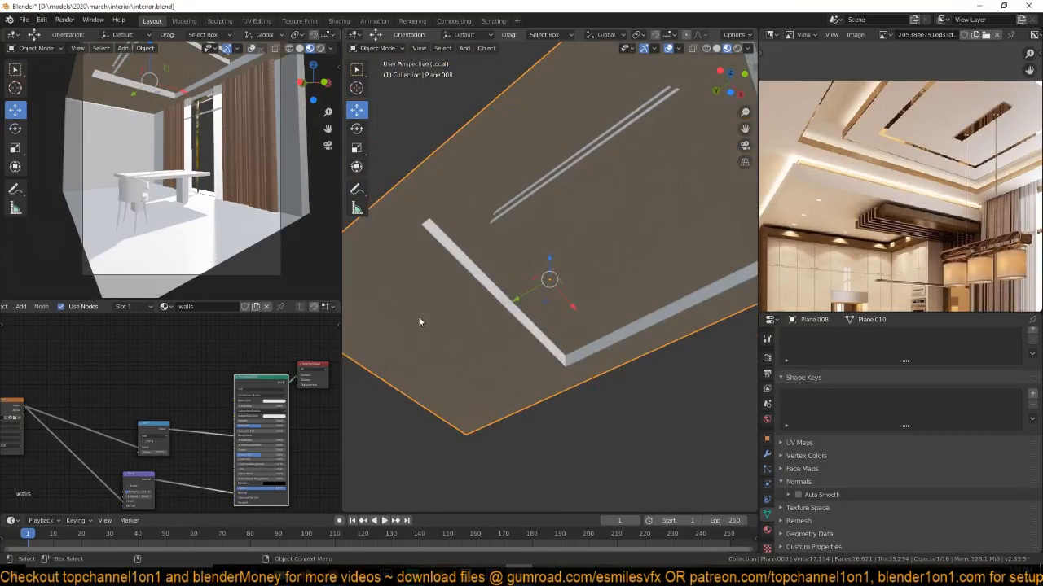
# Brighten the walls material's Base Color to nearly white and check it on the ceiling.
pyautogui.scroll(4, 97, 419)
pyautogui.click(220, 359)
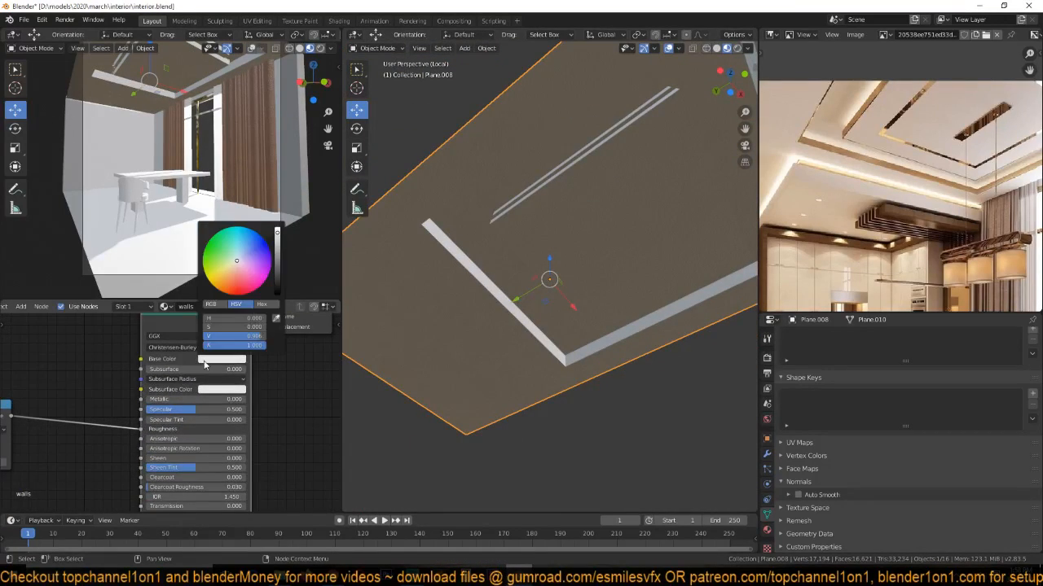
pyautogui.moveTo(277, 235); pyautogui.dragTo(278, 231)
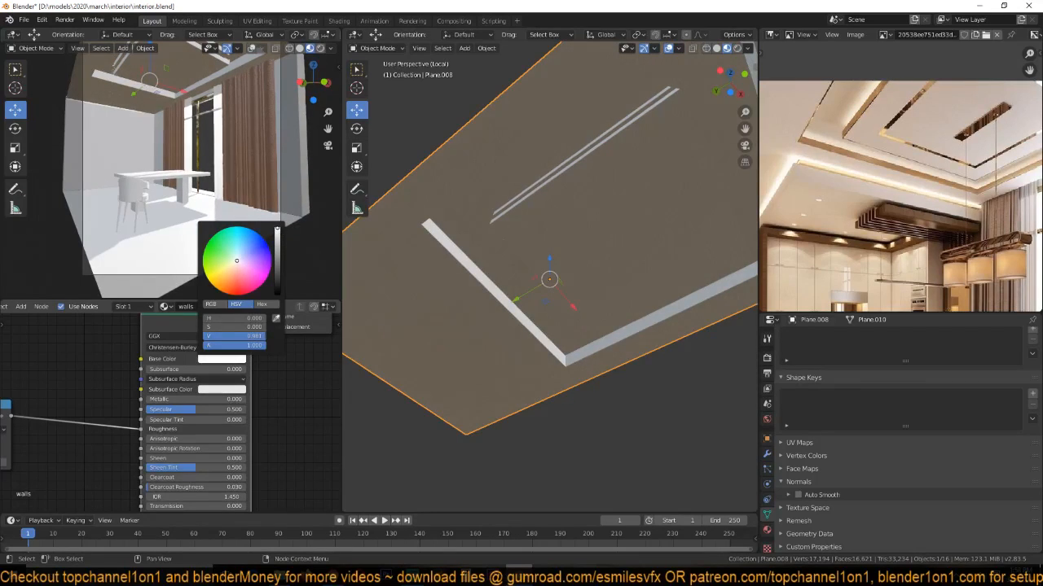
pyautogui.moveTo(513, 260); pyautogui.dragTo(525, 232, button='middle')
pyautogui.scroll(2, 526, 233)
pyautogui.scroll(-2, 113, 431)
# Adjust the Add node's value while previewing it on the ceiling, save the file and restore the Principled BSDF output.
pyautogui.moveTo(114, 440); pyautogui.dragTo(272, 412, button='middle')
pyautogui.keyDown('ctrl'); pyautogui.keyDown('shift'); pyautogui.click(206, 382); pyautogui.keyUp('shift'); pyautogui.keyUp('ctrl')
pyautogui.keyDown('ctrl'); pyautogui.keyDown('shift'); pyautogui.click(206, 385); pyautogui.keyUp('shift'); pyautogui.keyUp('ctrl')
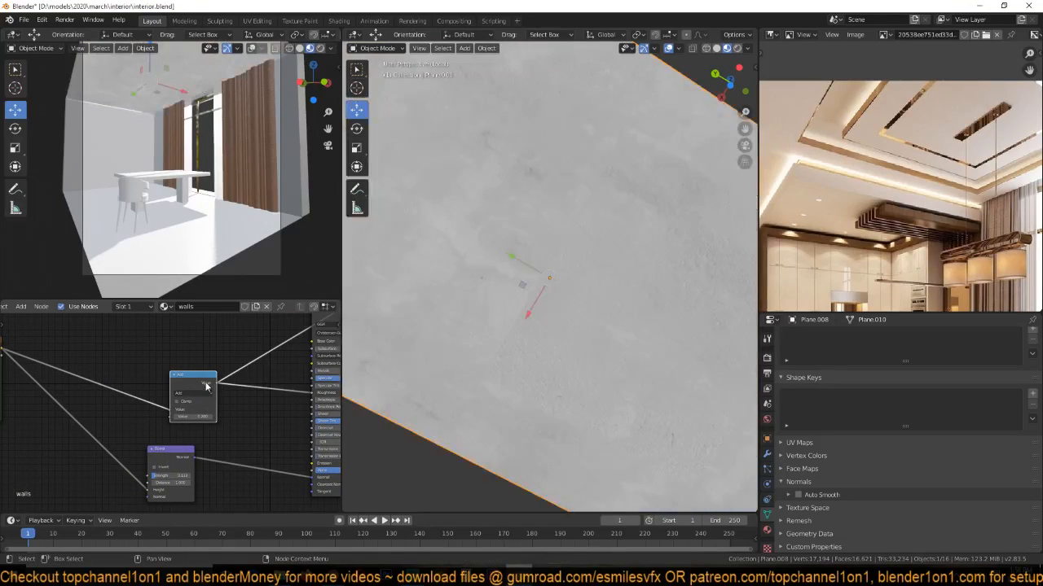
pyautogui.keyDown('shift'); pyautogui.moveTo(205, 416); pyautogui.dragTo(175, 417); pyautogui.keyUp('shift')
pyautogui.hotkey('ctrl', 's')
pyautogui.keyDown('ctrl'); pyautogui.scroll(-4, 236, 423); pyautogui.keyUp('ctrl')
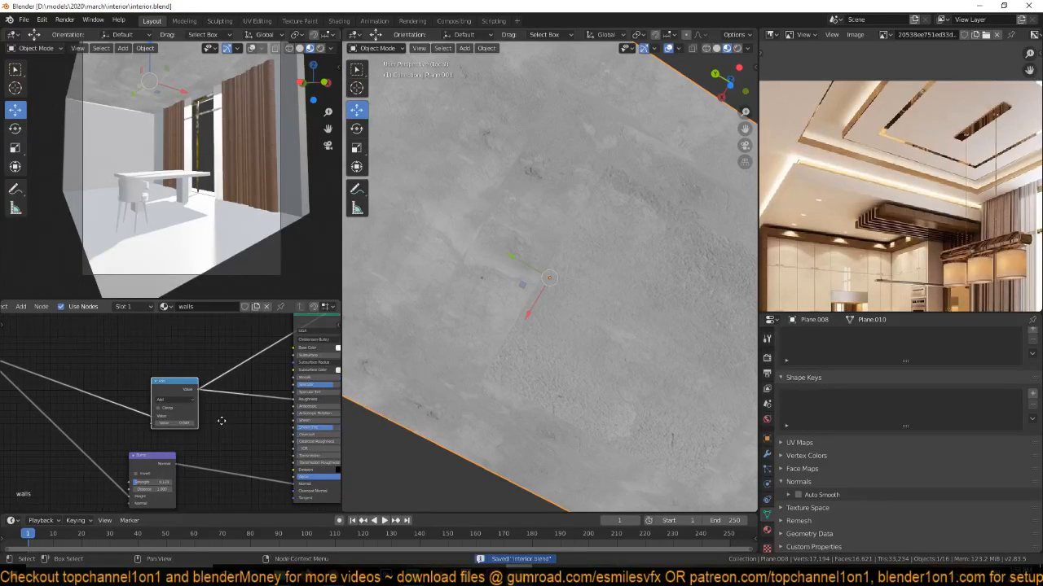
pyautogui.keyDown('ctrl'); pyautogui.keyDown('shift'); pyautogui.click(306, 352); pyautogui.keyUp('shift'); pyautogui.keyUp('ctrl')
pyautogui.moveTo(561, 343); pyautogui.dragTo(553, 318, button='middle')
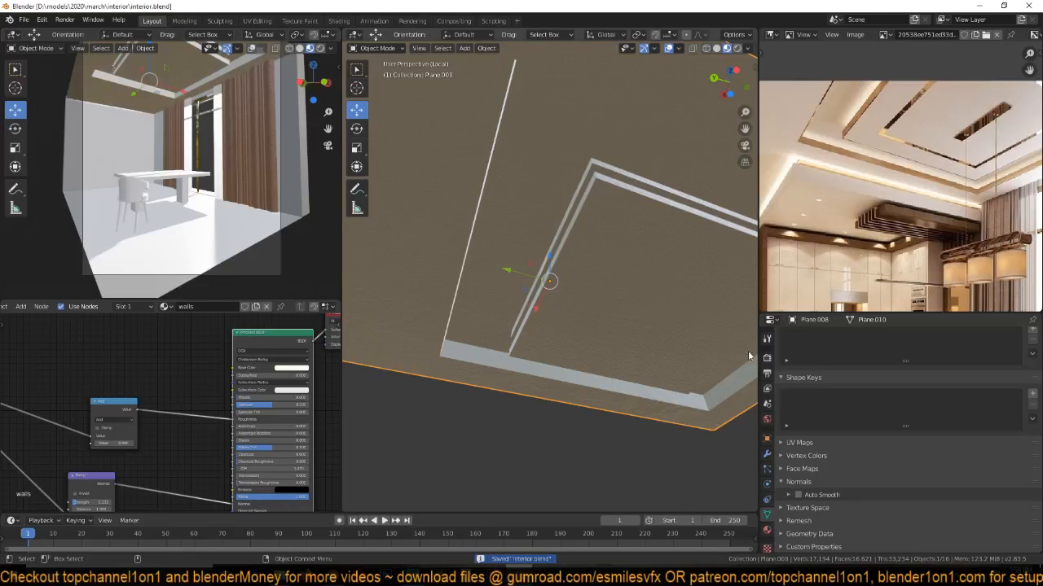
# Enable Ambient Occlusion for the Eevee render with a factor of 2 and save the file.
pyautogui.click(766, 358)
pyautogui.click(780, 409)
pyautogui.click(790, 410)
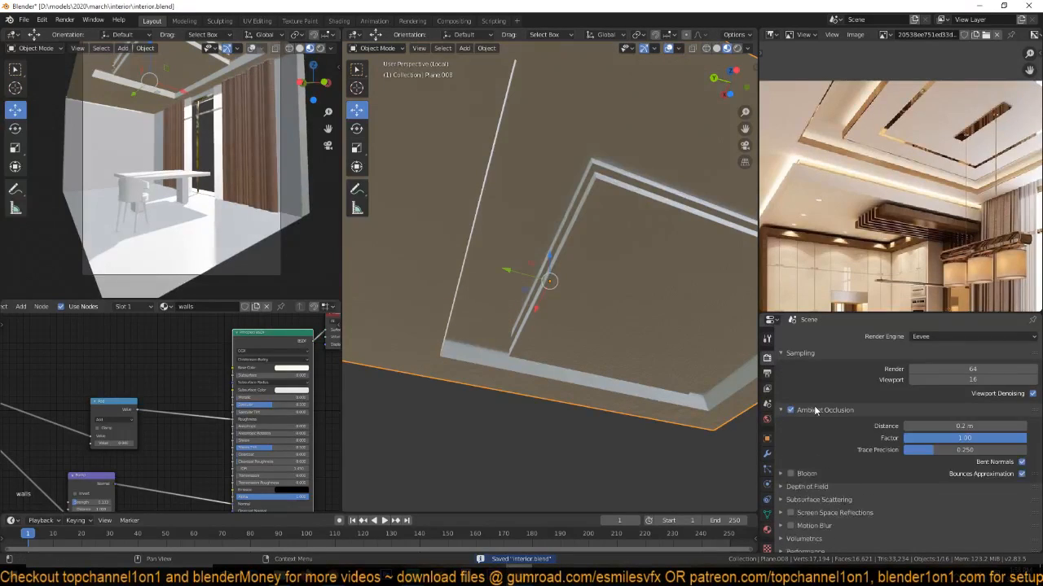
pyautogui.doubleClick(966, 438)
pyautogui.write('2')
pyautogui.press('Return')
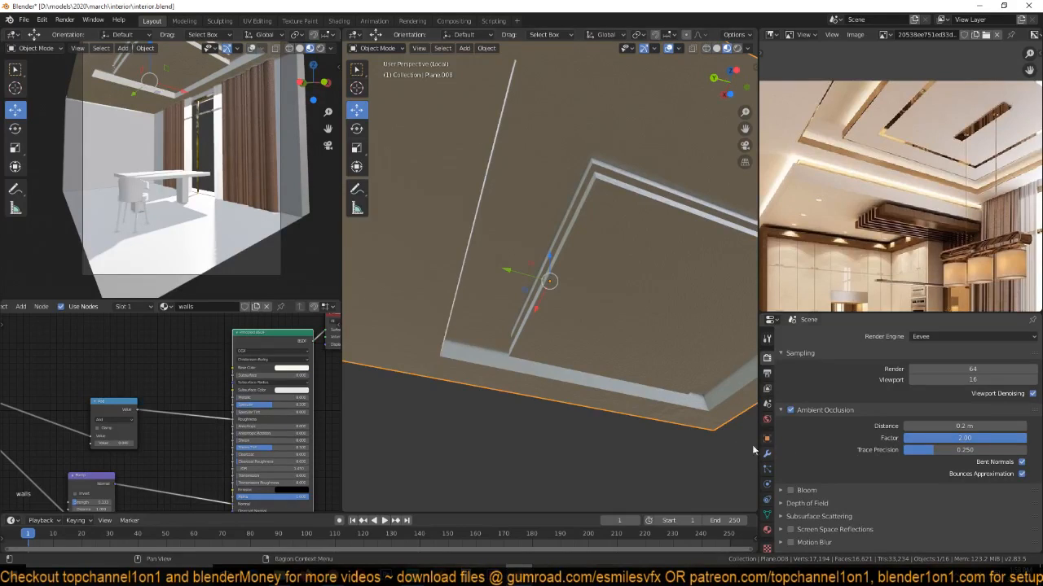
pyautogui.hotkey('ctrl', 's')
pyautogui.click(612, 430)
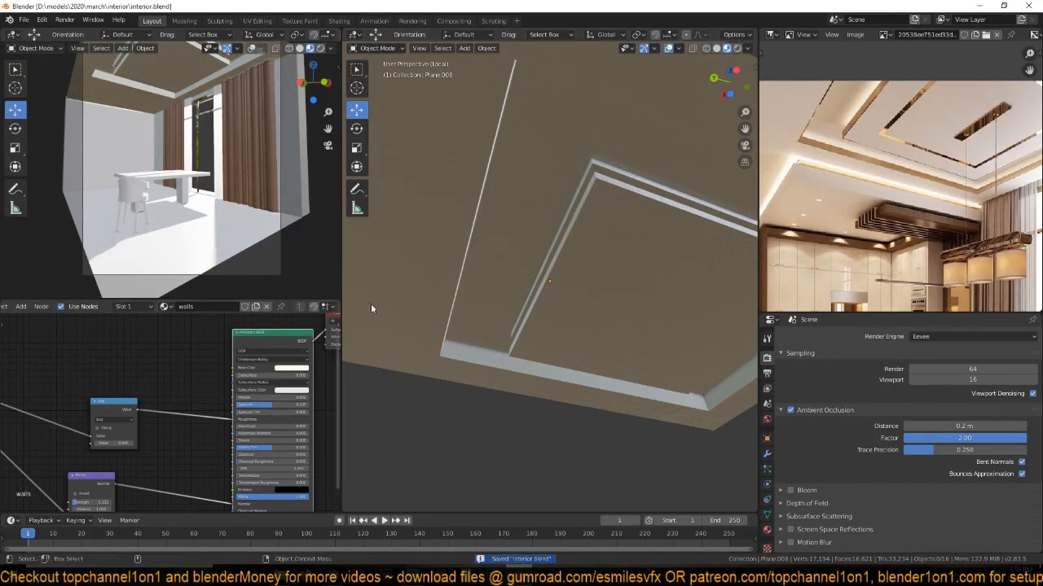
# Examine the ceiling's shading and plaster material in the camera view and from below.
pyautogui.scroll(-1, 219, 259)
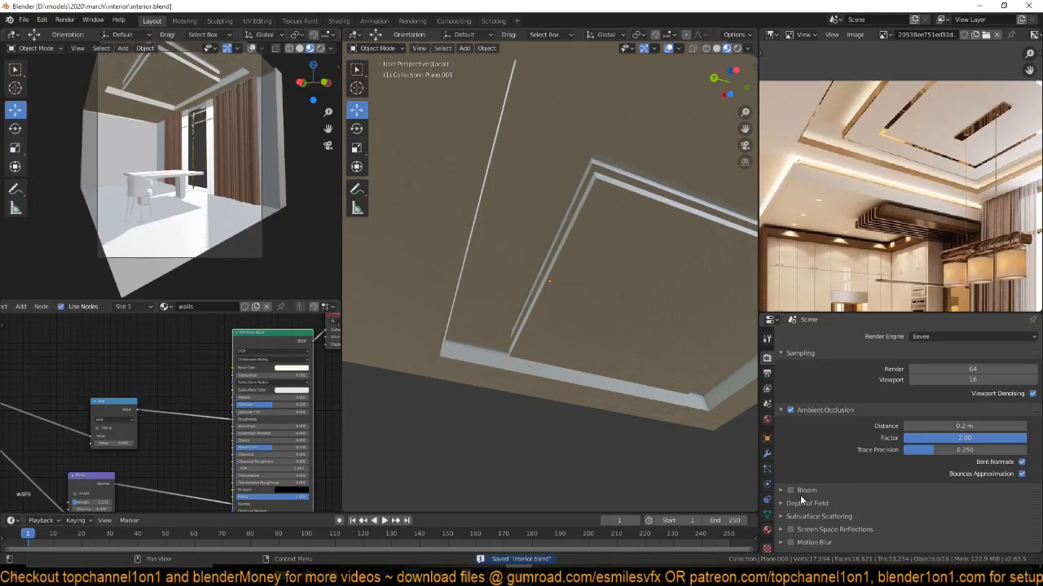
pyautogui.click(517, 373)
pyautogui.hotkey('ctrl', 's')
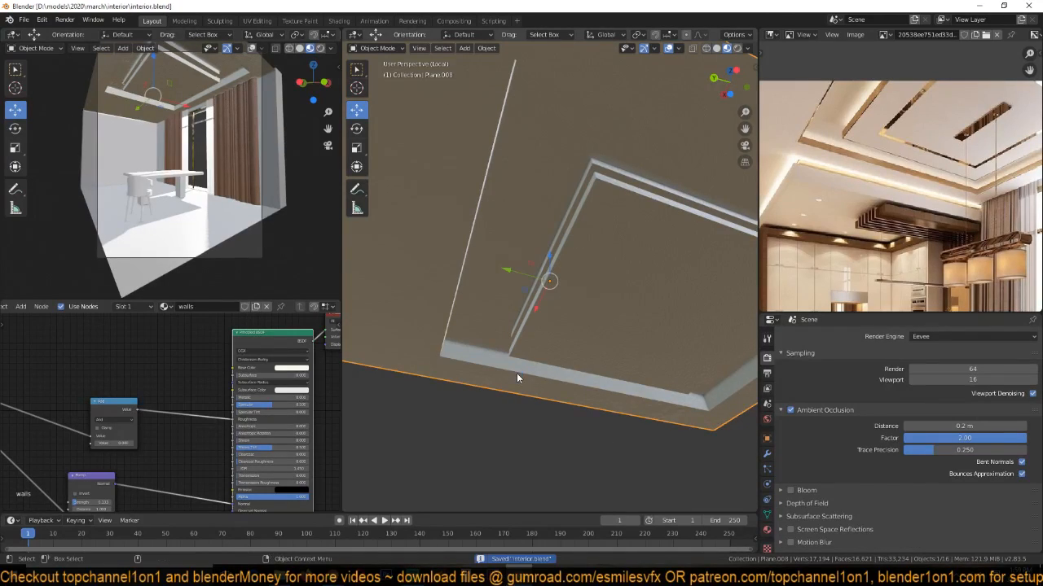
pyautogui.scroll(-2, 184, 215)
pyautogui.click(193, 236)
pyautogui.moveTo(160, 406); pyautogui.dragTo(219, 379, button='middle')
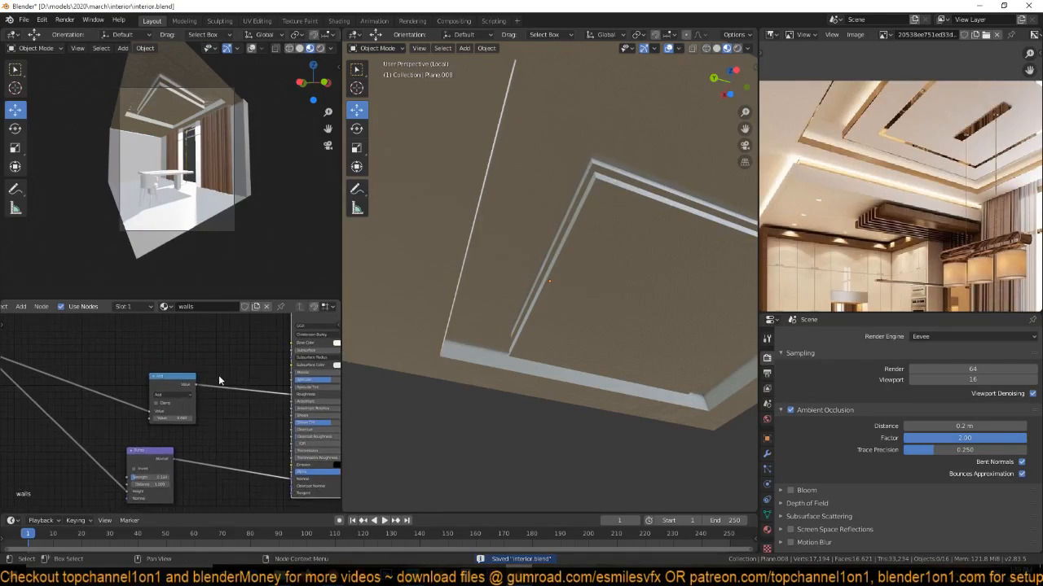
pyautogui.scroll(-4, 219, 379)
pyautogui.scroll(2, 229, 197)
pyautogui.scroll(-3, 510, 220)
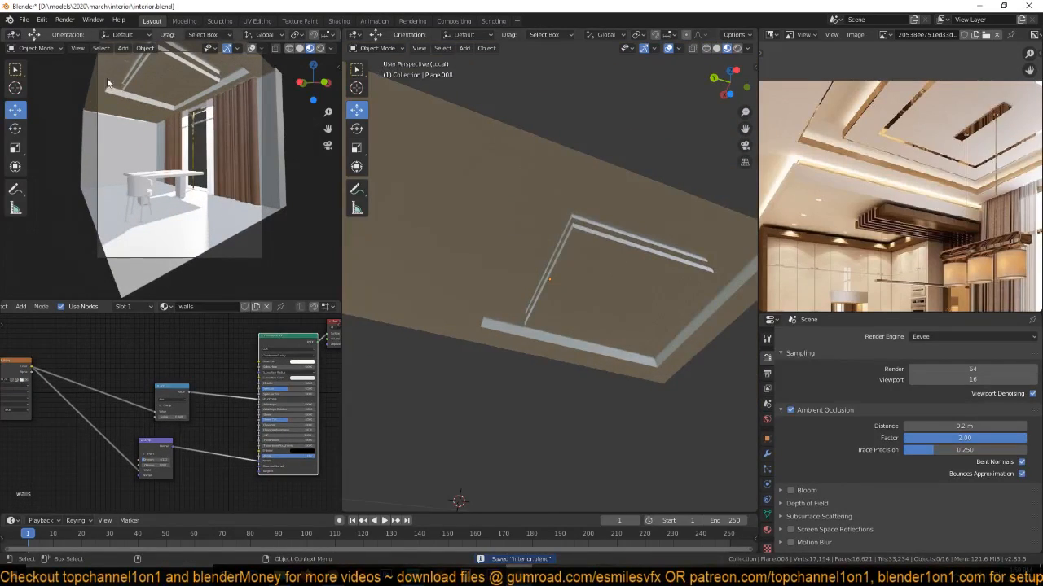
pyautogui.scroll(5, 114, 90)
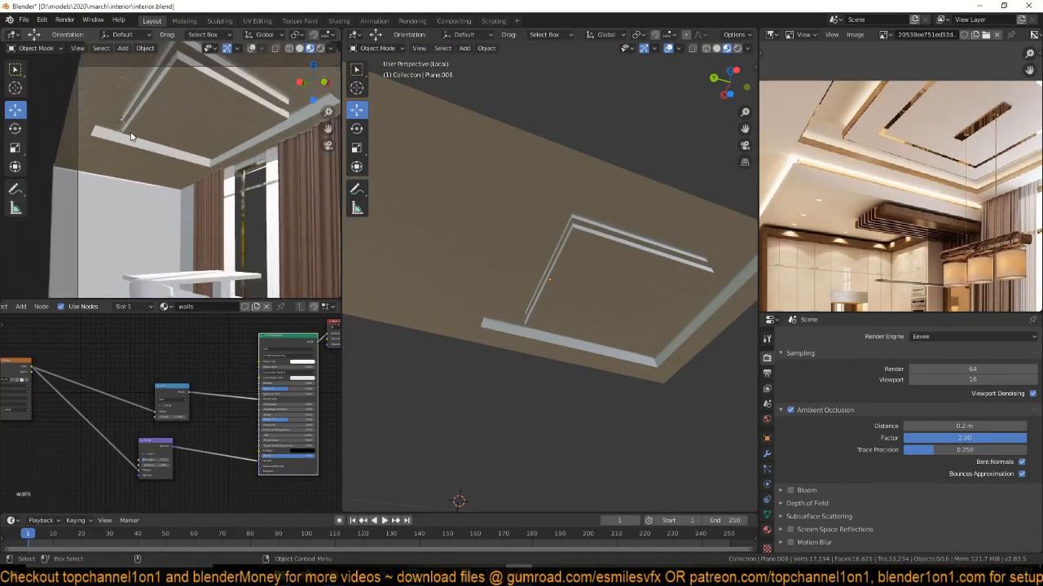
pyautogui.scroll(-3, 581, 255)
# In solid shading, extrude the ceiling's outer boundary edges upward along Z by about 0.85 m.
pyautogui.moveTo(581, 255); pyautogui.dragTo(593, 334, button='middle')
pyautogui.click(583, 312)
pyautogui.press('z')
pyautogui.click(686, 312)
pyautogui.press('Tab')
pyautogui.scroll(1, 584, 325)
pyautogui.press('2')
pyautogui.keyDown('alt'); pyautogui.click(526, 345); pyautogui.keyUp('alt')
pyautogui.keyDown('alt'); pyautogui.keyDown('shift'); pyautogui.click(400, 355); pyautogui.keyUp('shift'); pyautogui.keyUp('alt')
pyautogui.keyDown('alt'); pyautogui.keyDown('shift'); pyautogui.click(427, 273); pyautogui.keyUp('shift'); pyautogui.keyUp('alt')
pyautogui.moveTo(642, 234); pyautogui.dragTo(705, 340, button='middle')
pyautogui.moveTo(669, 390); pyautogui.dragTo(661, 373, button='middle')
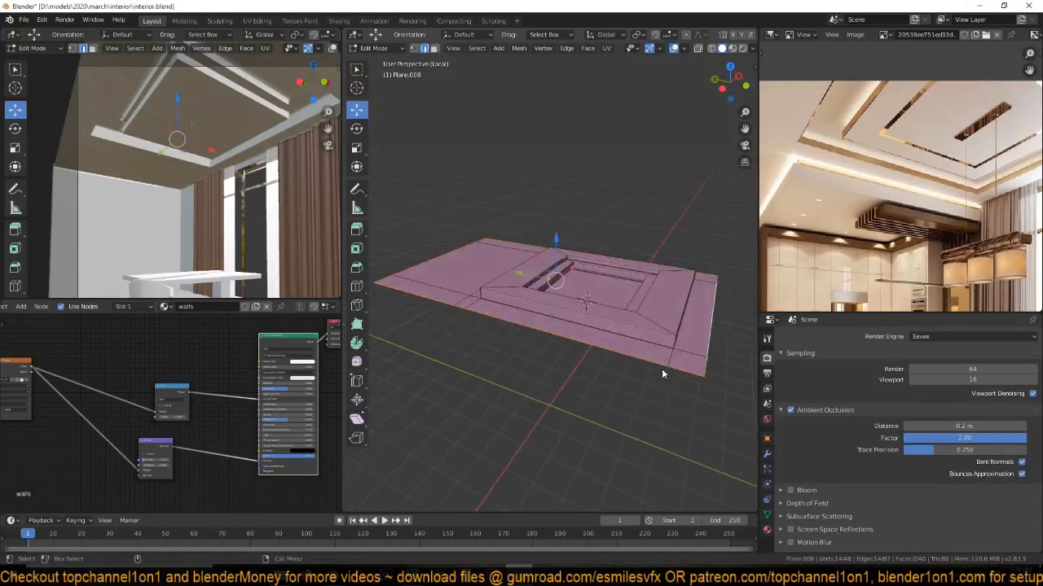
pyautogui.press('e')
pyautogui.press('z')
pyautogui.click(661, 345)
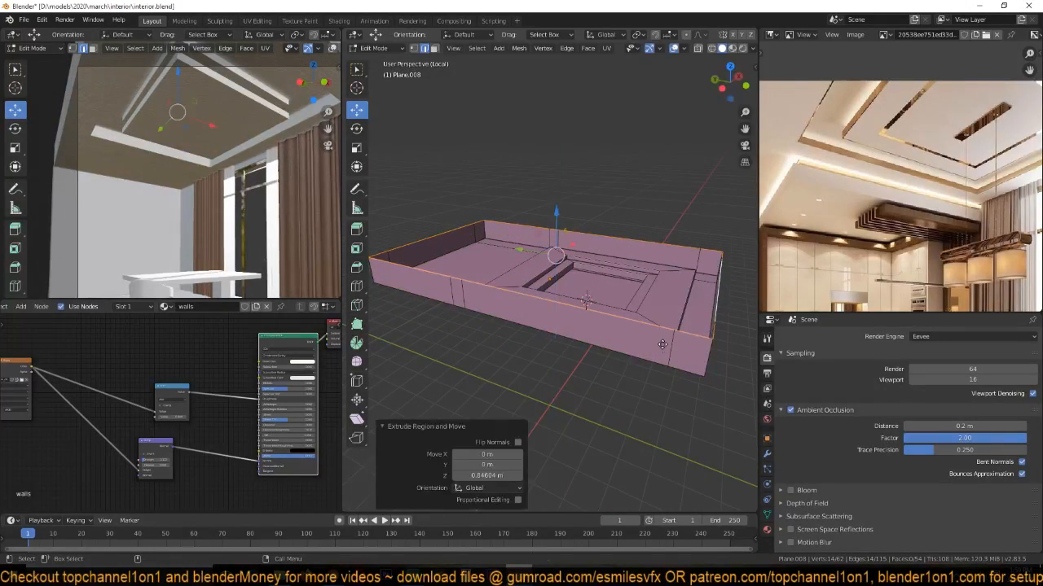
pyautogui.press('g')
pyautogui.rightClick(661, 365)
pyautogui.press('Tab')
# Save the file with nothing selected and check the extruded ceiling through the camera.
pyautogui.moveTo(661, 376); pyautogui.dragTo(678, 325, button='middle')
pyautogui.moveTo(549, 292); pyautogui.dragTo(518, 247, button='middle')
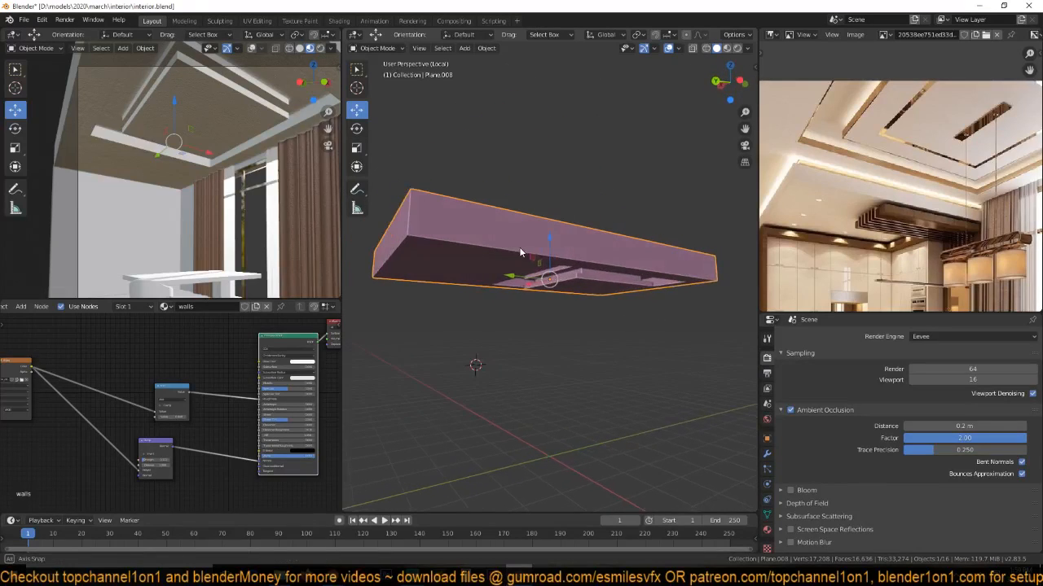
pyautogui.hotkey('alt', 'a')
pyautogui.hotkey('ctrl', 's')
pyautogui.moveTo(446, 290); pyautogui.dragTo(481, 267, button='middle')
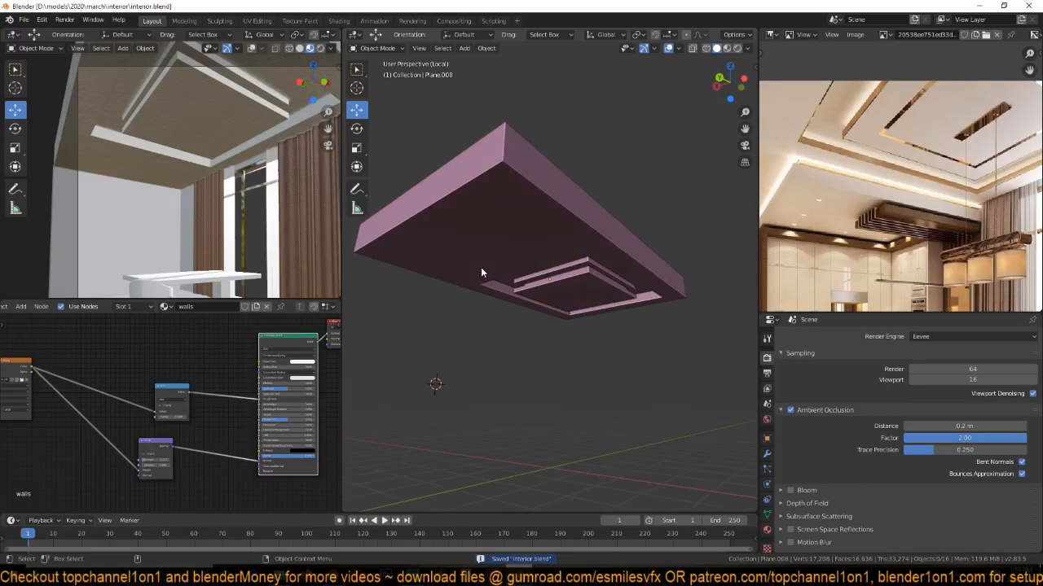
pyautogui.press('KP_0')
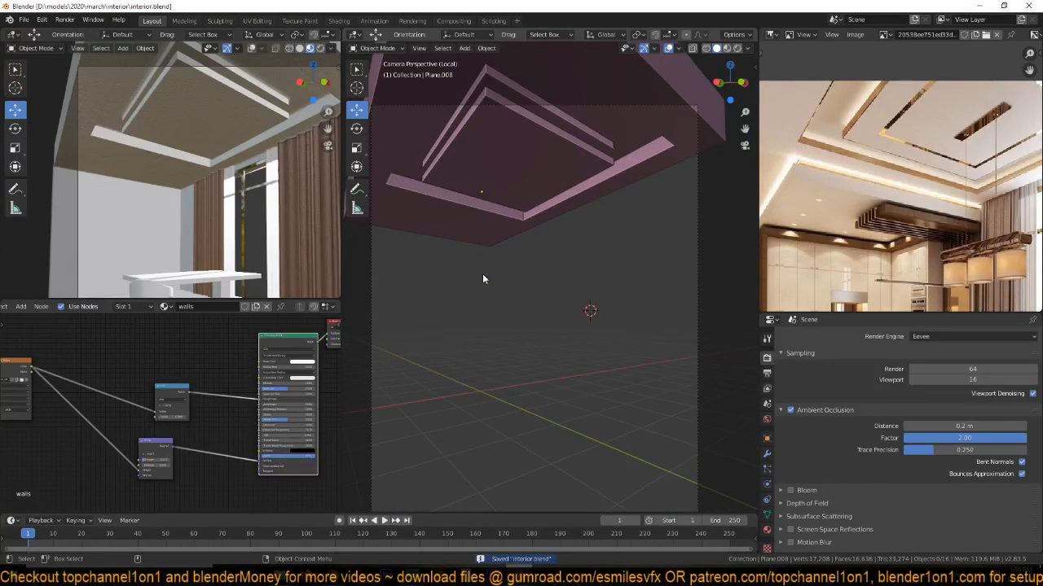
pyautogui.scroll(1, 300, 363)
pyautogui.scroll(2, 254, 208)
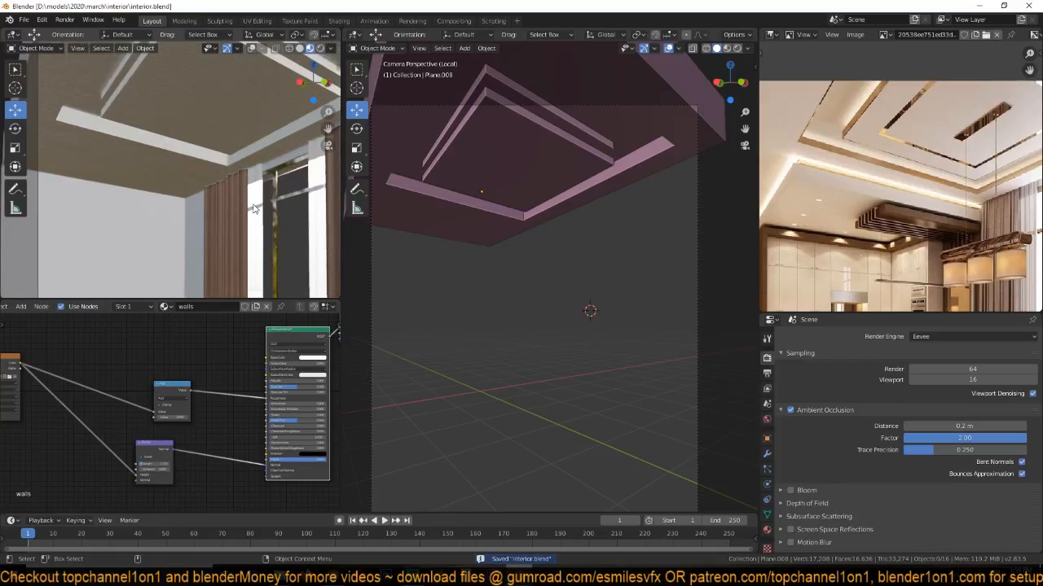
# Link the ceiling's material to the room's wall mesh, leave local view and save the file.
pyautogui.scroll(-3, 196, 216)
pyautogui.click(169, 155)
pyautogui.rightClick(167, 151)
pyautogui.press('Escape')
pyautogui.hotkey('ctrl', 'l')
pyautogui.click(165, 196)
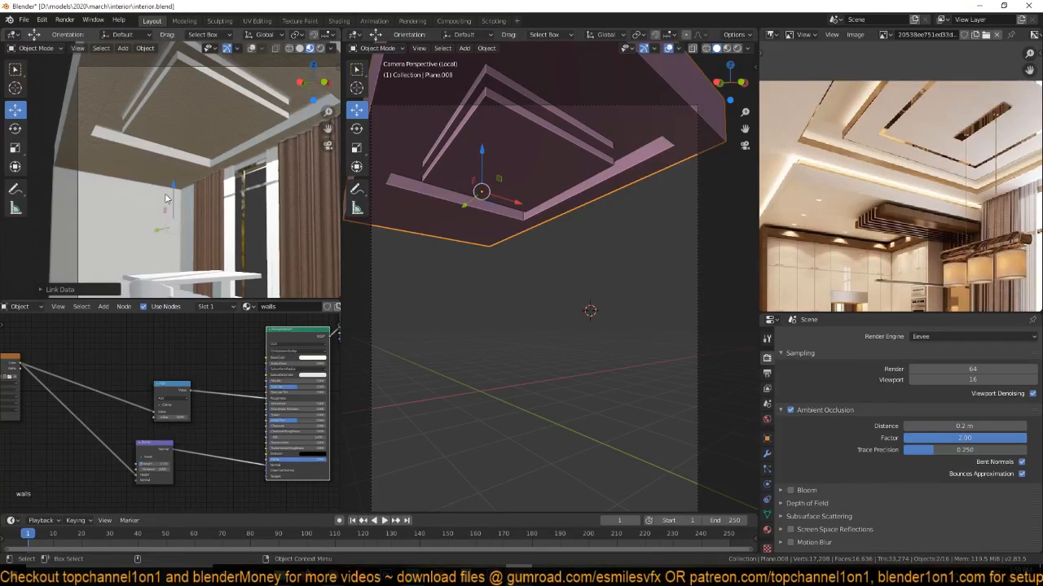
pyautogui.hotkey('alt', 'a')
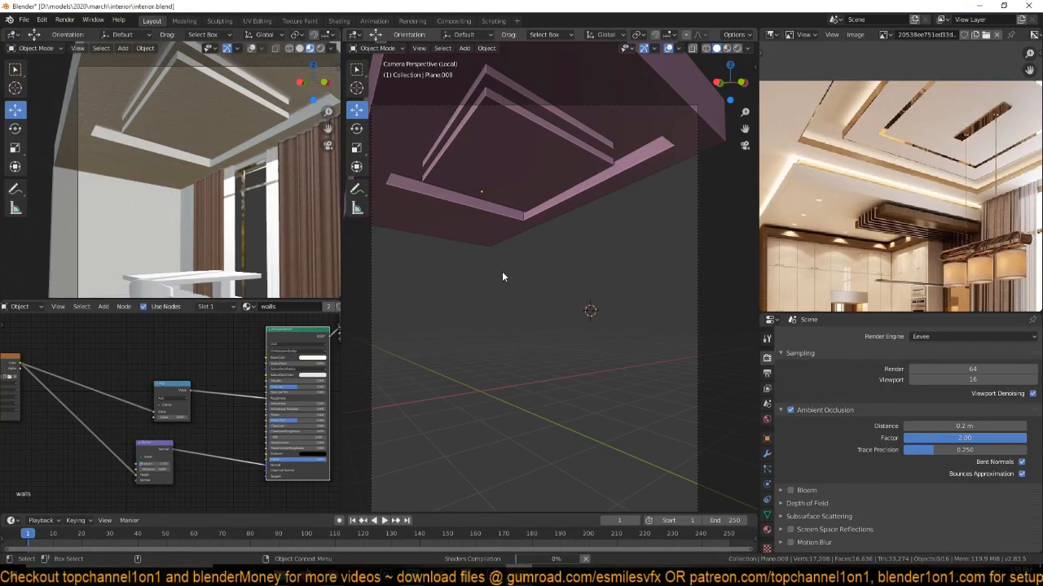
pyautogui.press('KP_Divide')
pyautogui.hotkey('ctrl', 's')
# Duplicate the four side faces of the lower ceiling panel and separate them into their own object.
pyautogui.moveTo(502, 271); pyautogui.dragTo(595, 244, button='middle')
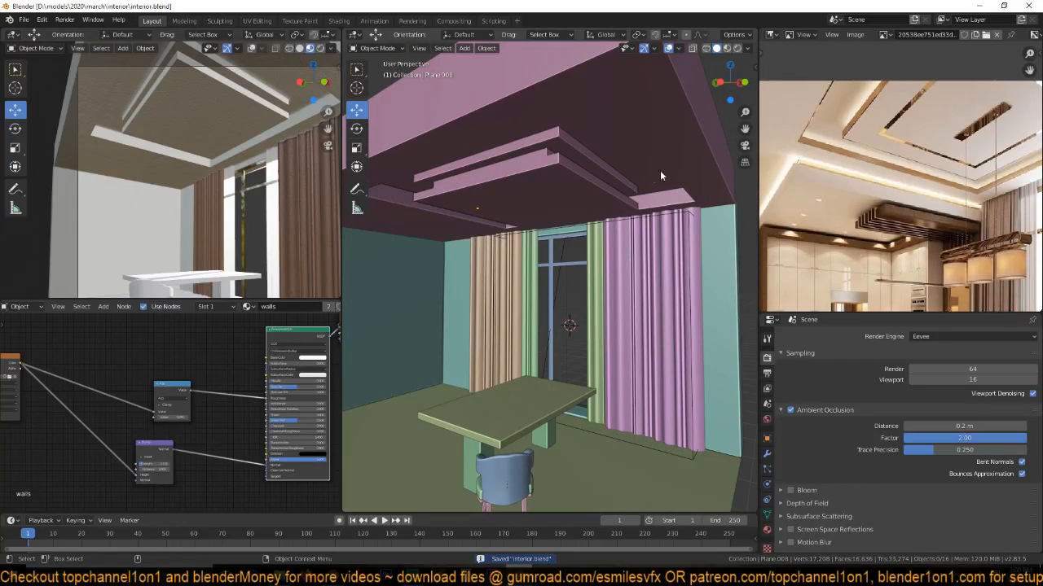
pyautogui.scroll(-3, 723, 235)
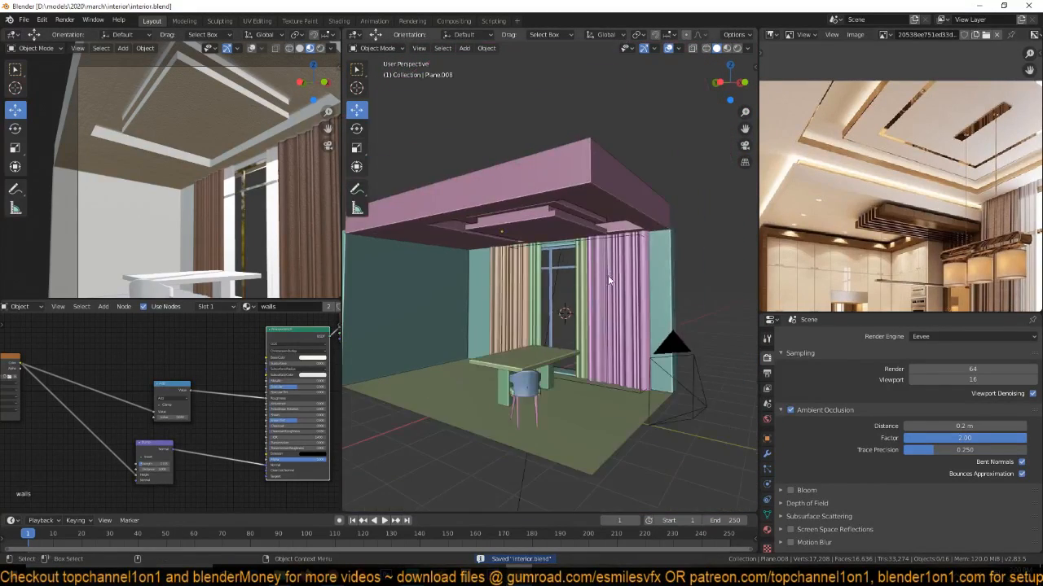
pyautogui.scroll(5, 604, 279)
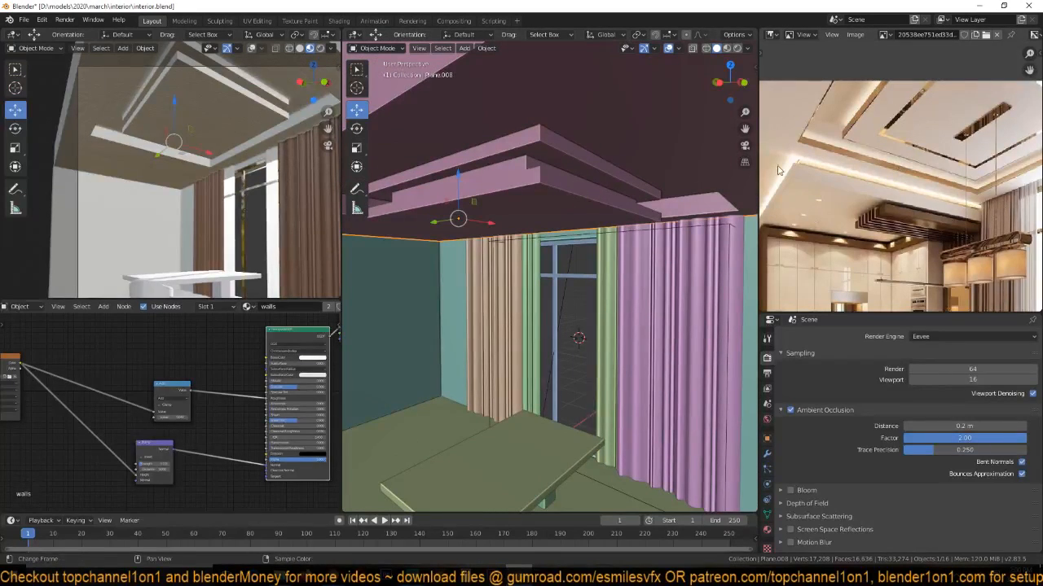
pyautogui.press('Tab')
pyautogui.press('3')
pyautogui.click(539, 175)
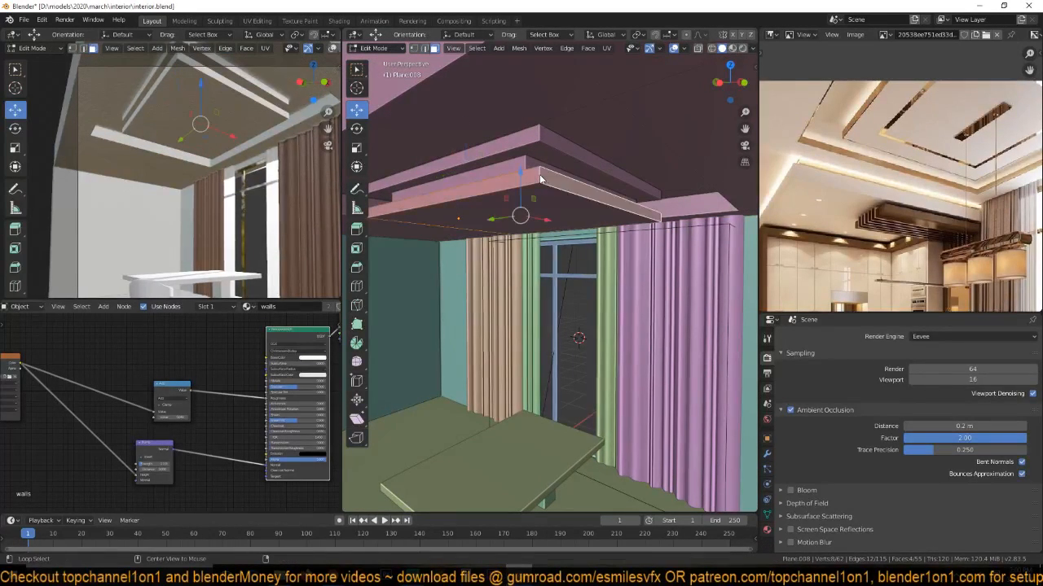
pyautogui.press('p')
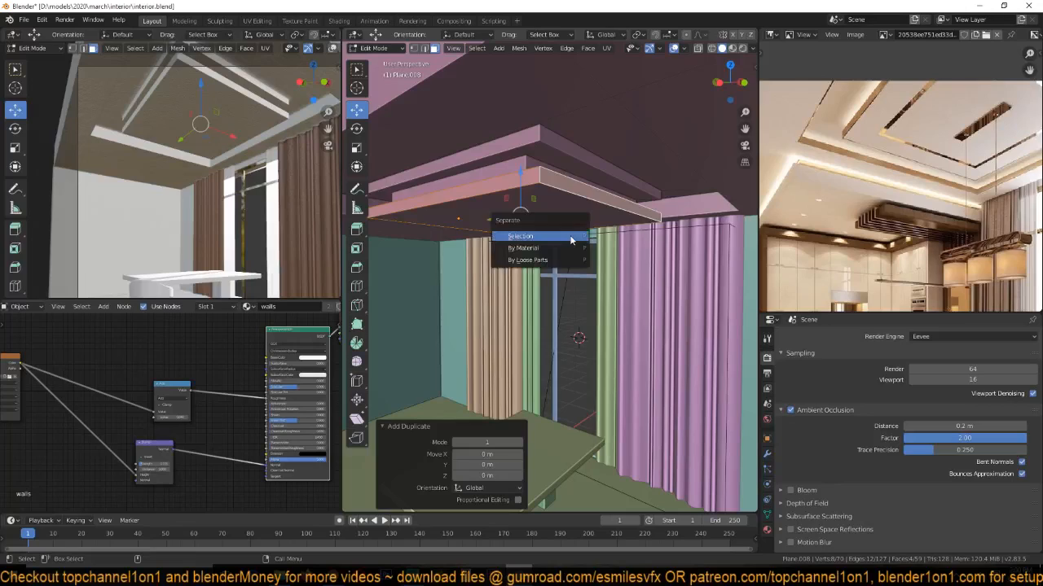
pyautogui.click(513, 239)
pyautogui.press('Tab')
# Add a Solidify modifier to the separated strip around the lower ceiling panel.
pyautogui.click(595, 205)
pyautogui.click(603, 195)
pyautogui.click(767, 454)
pyautogui.click(835, 337)
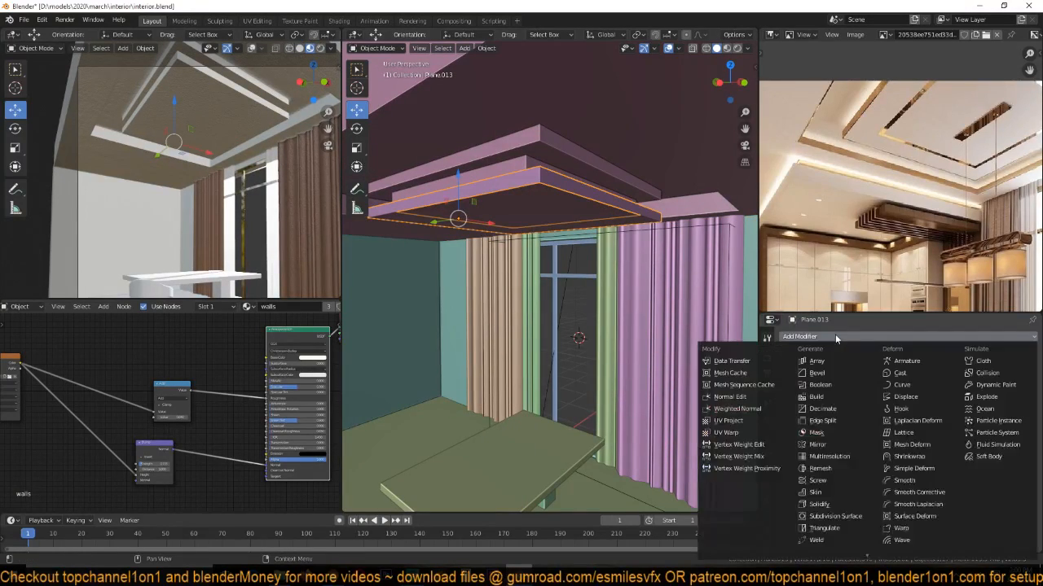
pyautogui.click(822, 511)
pyautogui.scroll(4, 538, 255)
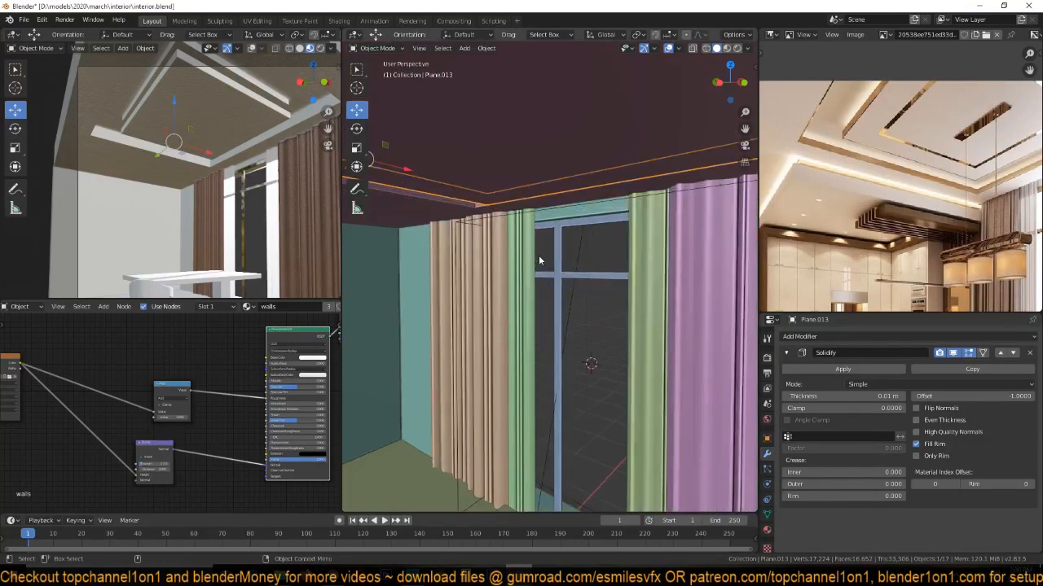
pyautogui.keyDown('shift'); pyautogui.moveTo(537, 299); pyautogui.dragTo(535, 314, button='middle'); pyautogui.keyUp('shift')
pyautogui.scroll(-2, 535, 314)
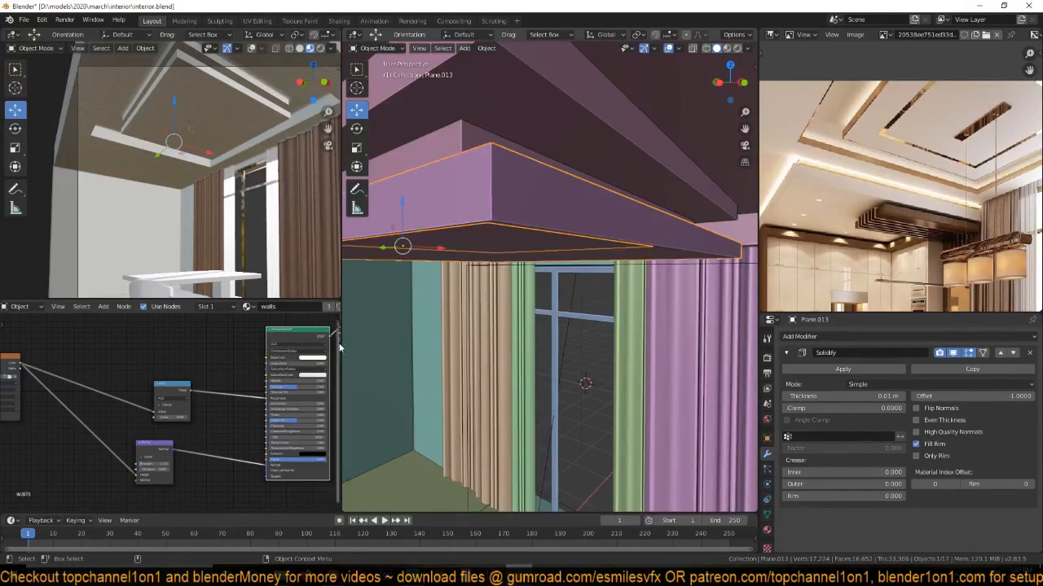
# Assign Material.004 to the ceiling strip, rename the material as gold and save the file.
pyautogui.click(249, 307)
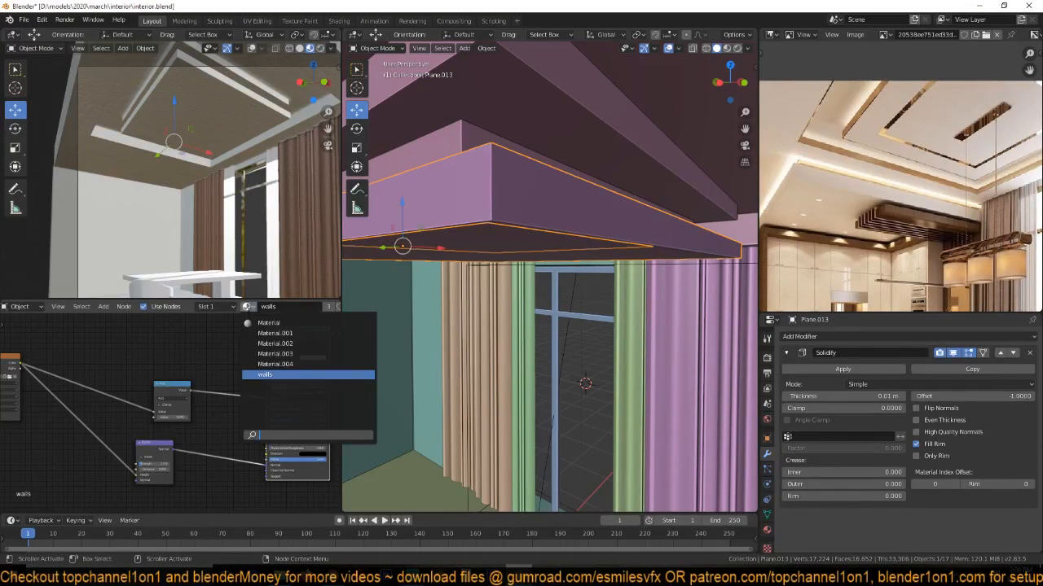
pyautogui.click(269, 364)
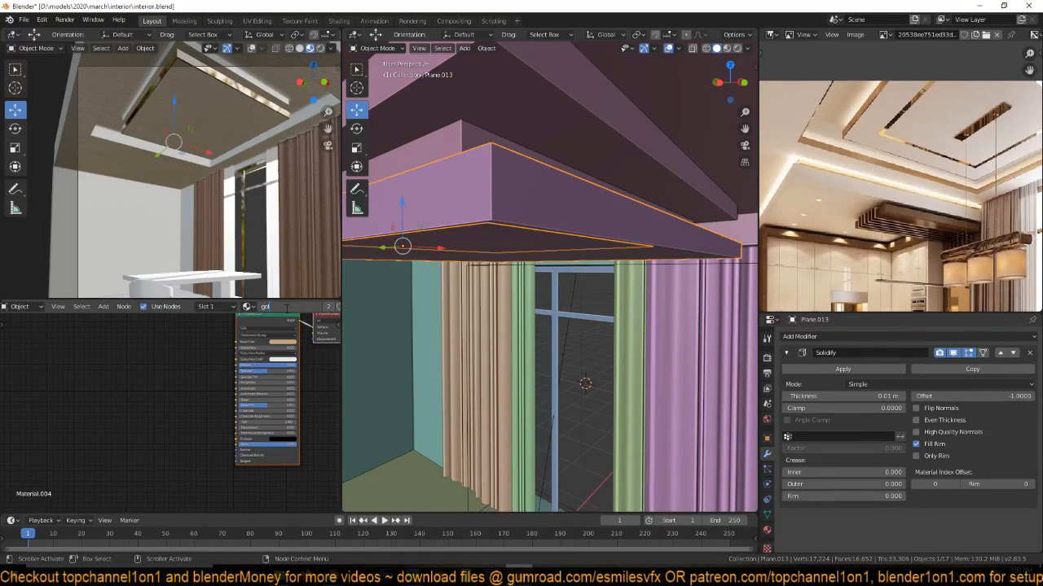
pyautogui.write('gold')
pyautogui.press('Return')
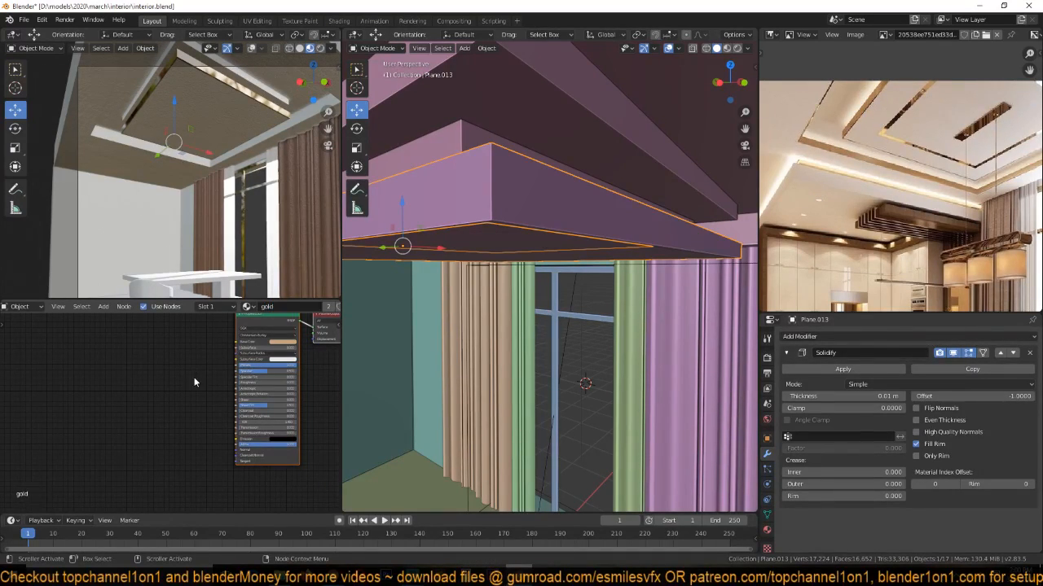
pyautogui.hotkey('ctrl', 's')
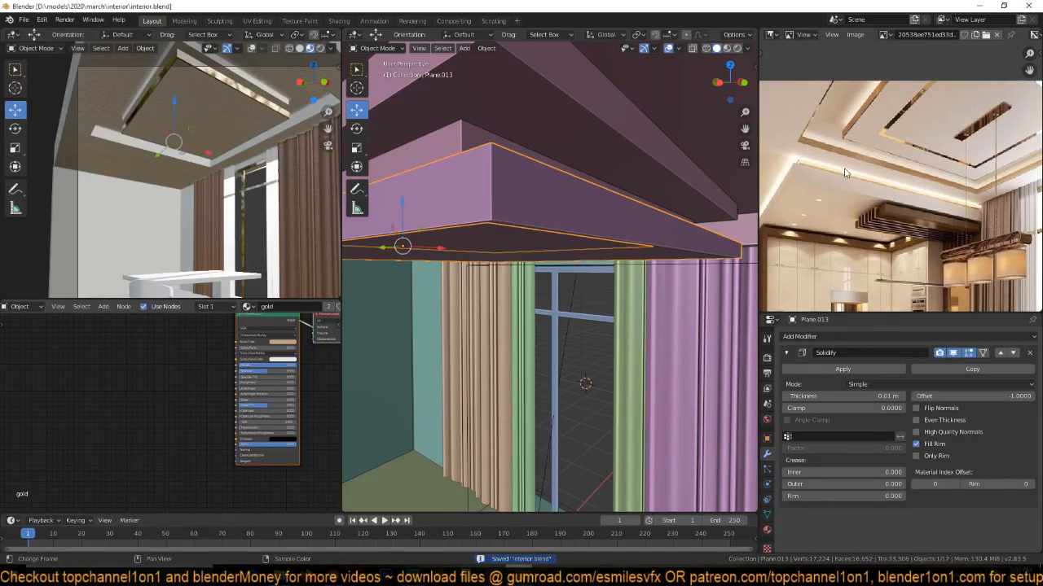
# Add a centred horizontal edge loop around the vertical side faces of the ceiling's outer recess.
pyautogui.scroll(-4, 588, 165)
pyautogui.moveTo(588, 144); pyautogui.dragTo(683, 158, button='middle')
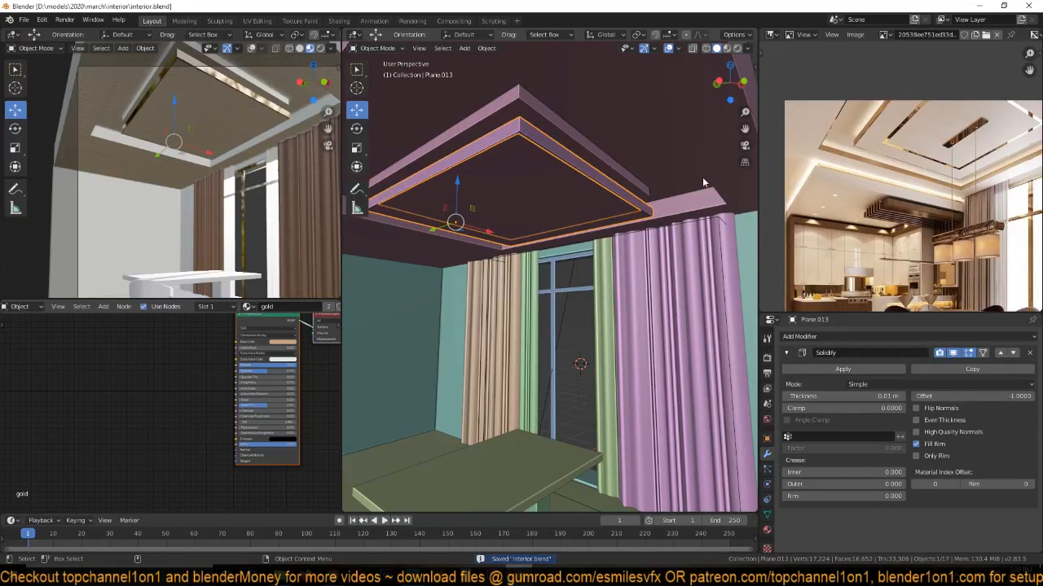
pyautogui.click(686, 167)
pyautogui.press('Tab')
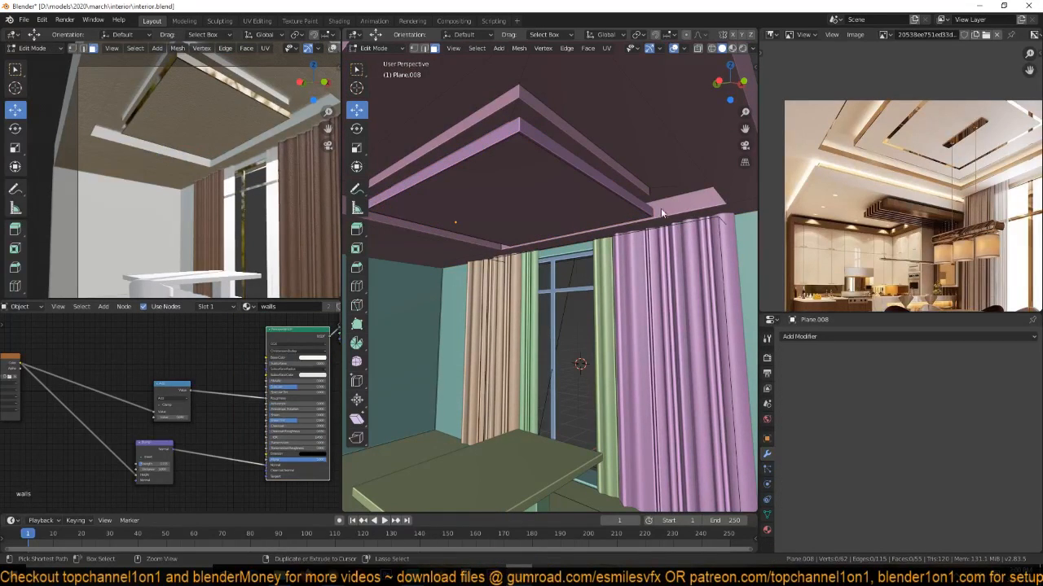
pyautogui.moveTo(448, 247); pyautogui.dragTo(496, 223, button='middle')
pyautogui.hotkey('ctrl', 'r')
pyautogui.click(502, 230)
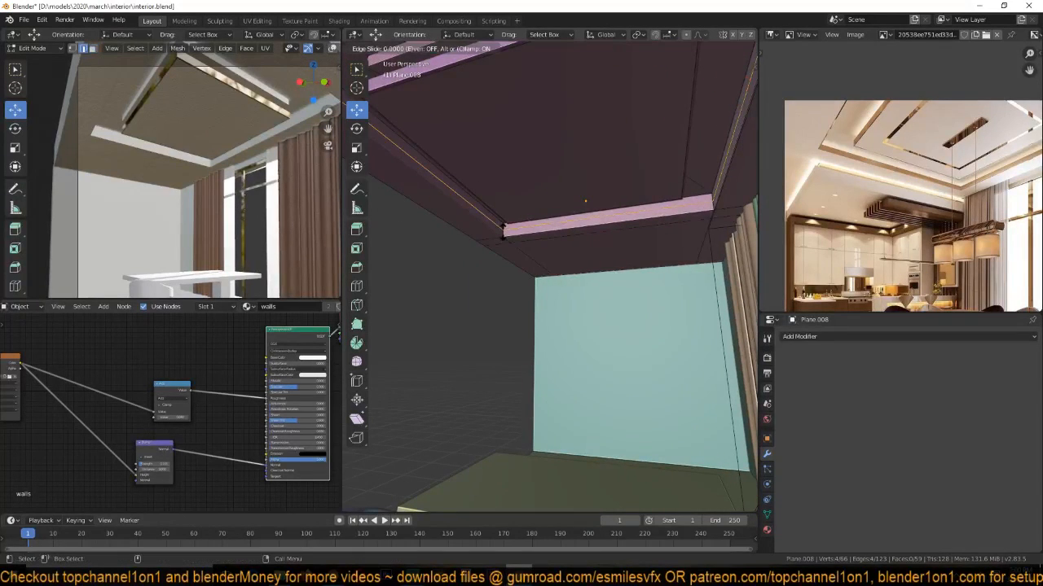
pyautogui.click(504, 231)
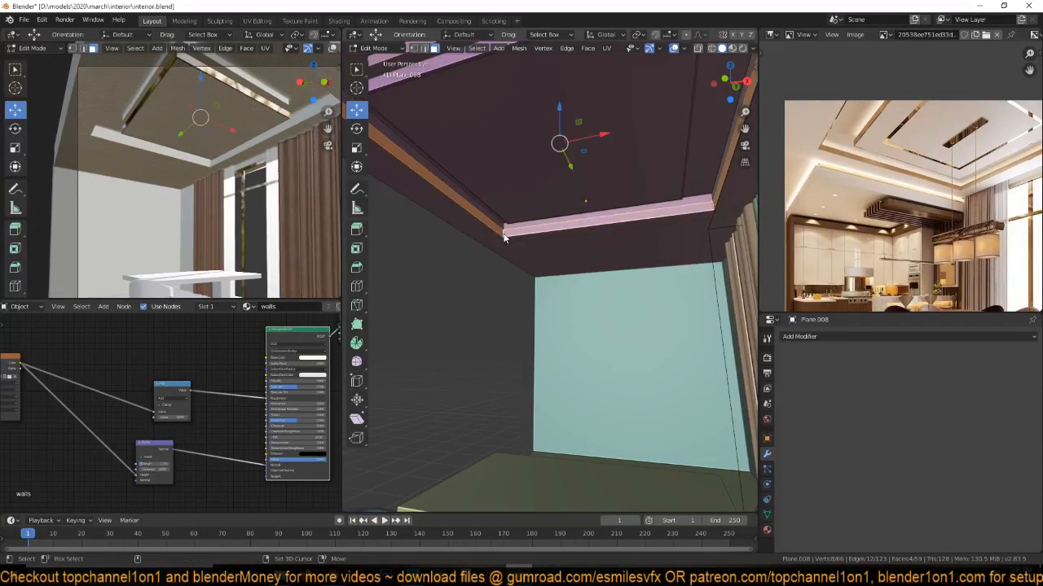
# Duplicate the lower band of faces around the outer ceiling recess and separate it into its own object.
pyautogui.hotkey('shift', 'd')
pyautogui.rightClick(504, 234)
pyautogui.press('p')
pyautogui.click(503, 235)
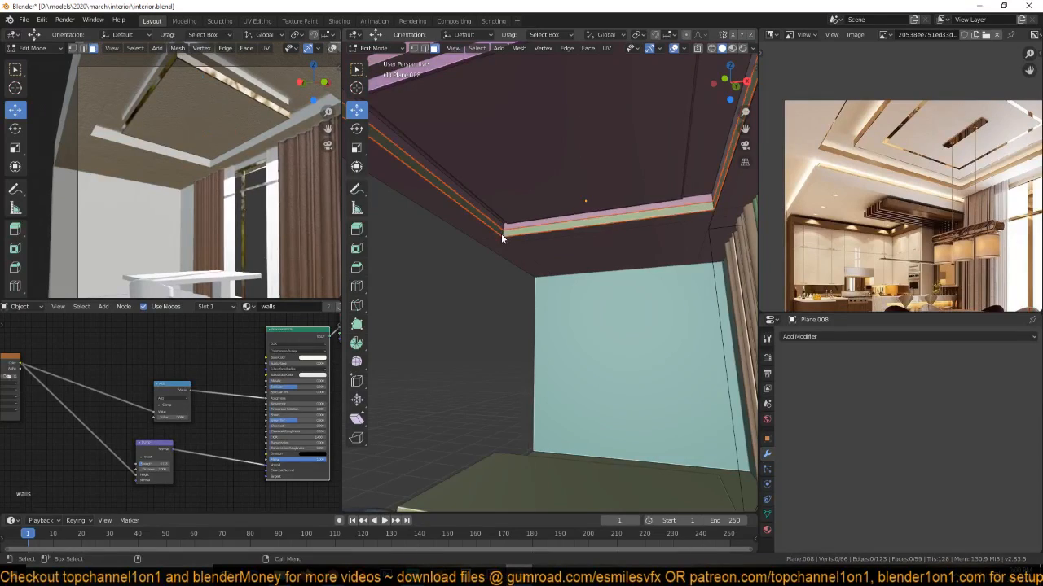
pyautogui.press('Tab')
# Assign the gold material to the separated strip around the outer ceiling recess and save the file.
pyautogui.click(493, 224)
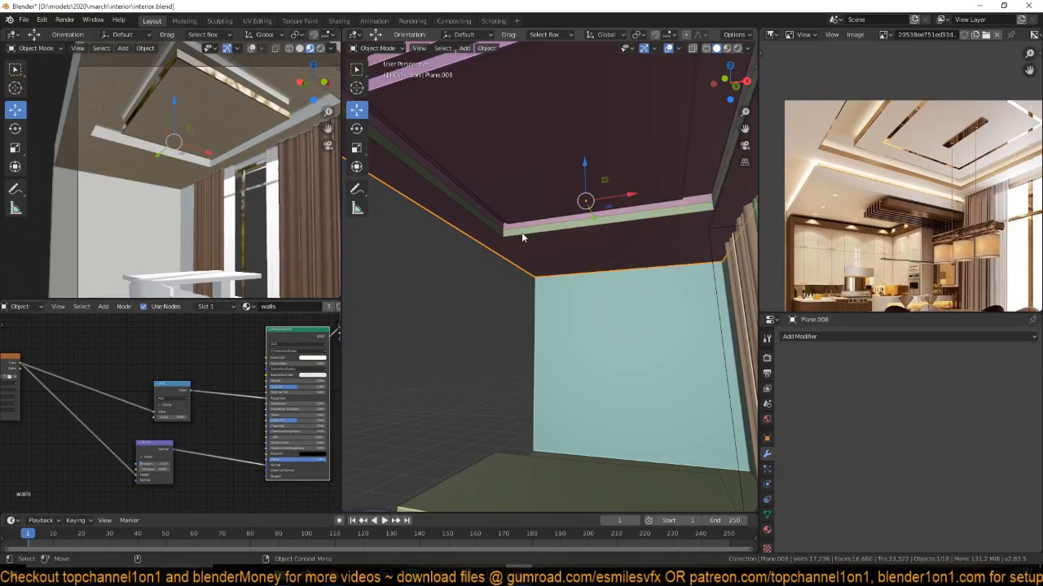
pyautogui.hotkey('shift', 'z')
pyautogui.click(460, 203)
pyautogui.hotkey('shift', 'z')
pyautogui.click(246, 307)
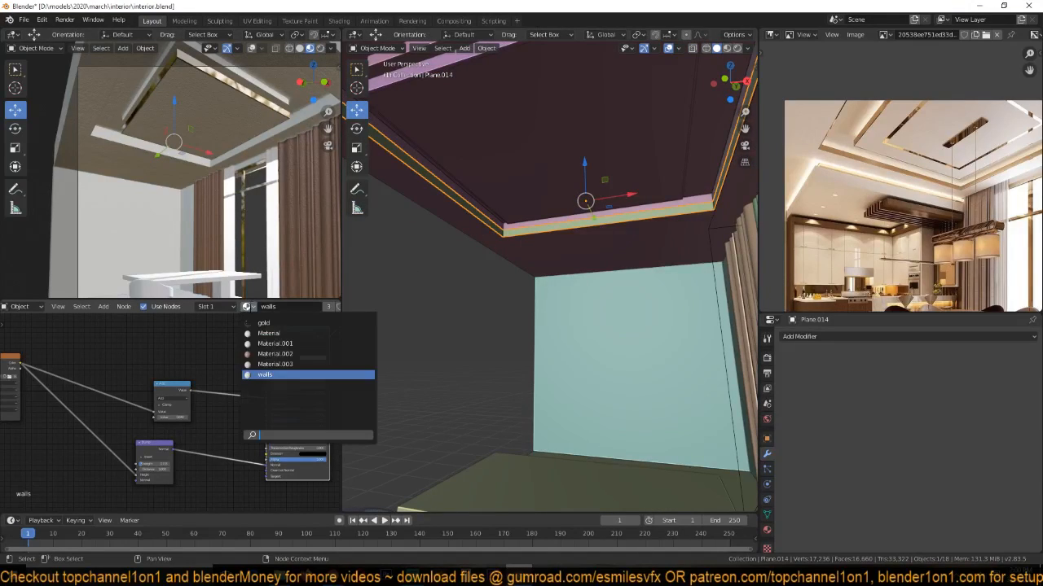
pyautogui.click(263, 326)
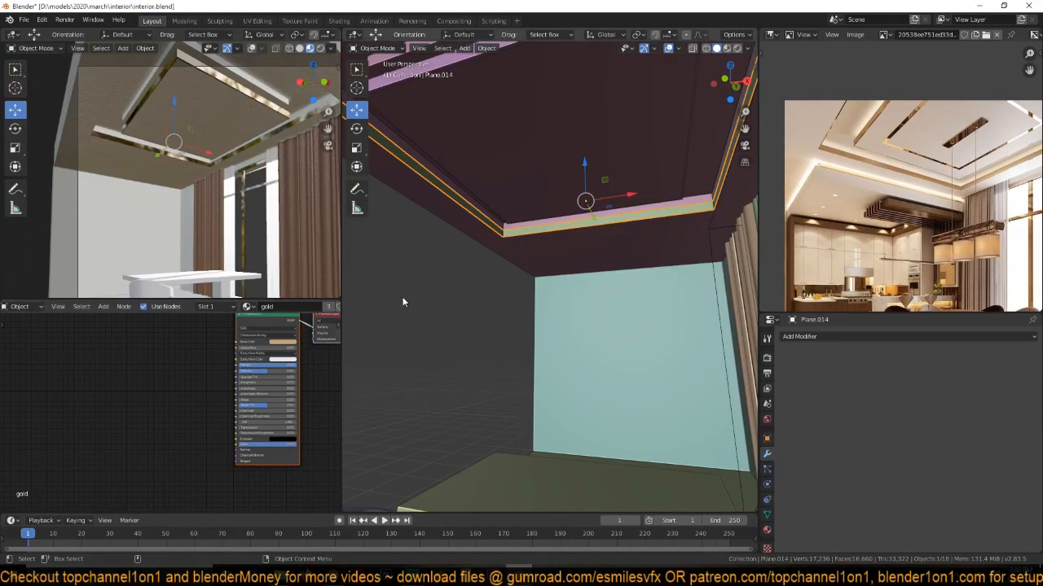
pyautogui.hotkey('ctrl', 's')
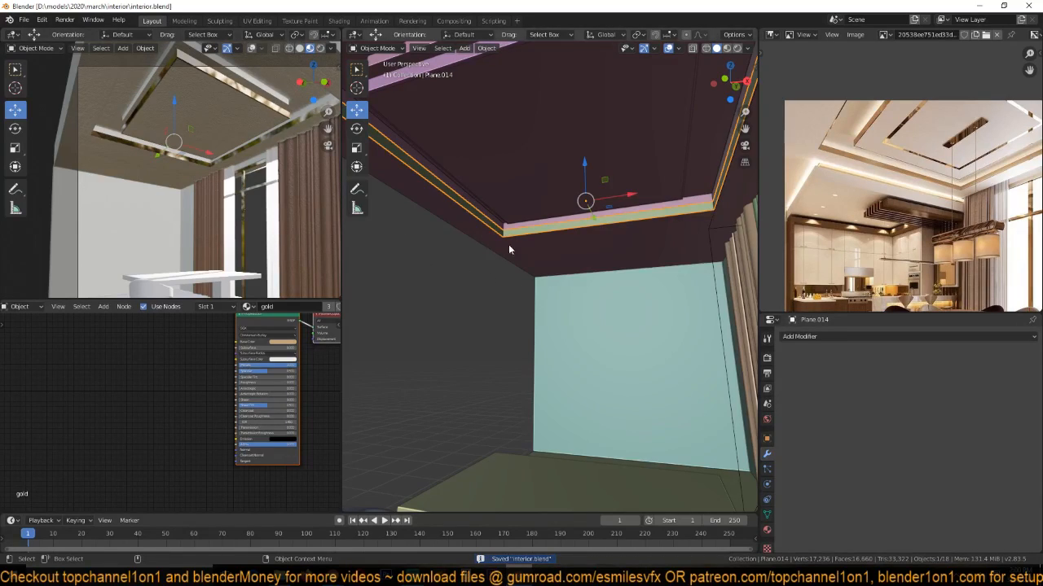
# Change the gold material's base colour to a more saturated yellow gold and save the file.
pyautogui.moveTo(299, 359); pyautogui.dragTo(235, 395, button='middle')
pyautogui.scroll(2, 235, 394)
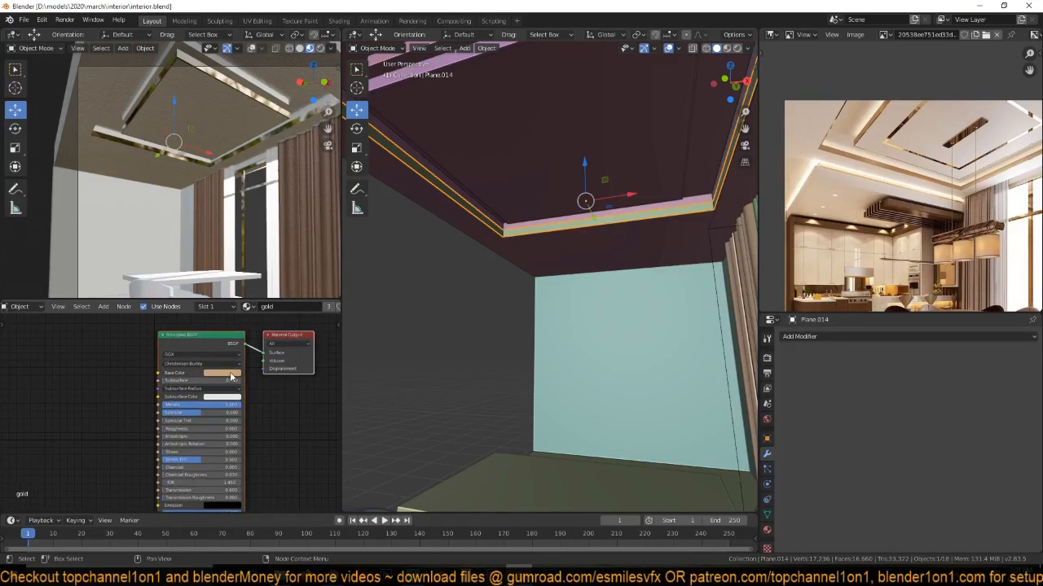
pyautogui.click(231, 374)
pyautogui.moveTo(236, 307); pyautogui.dragTo(222, 306)
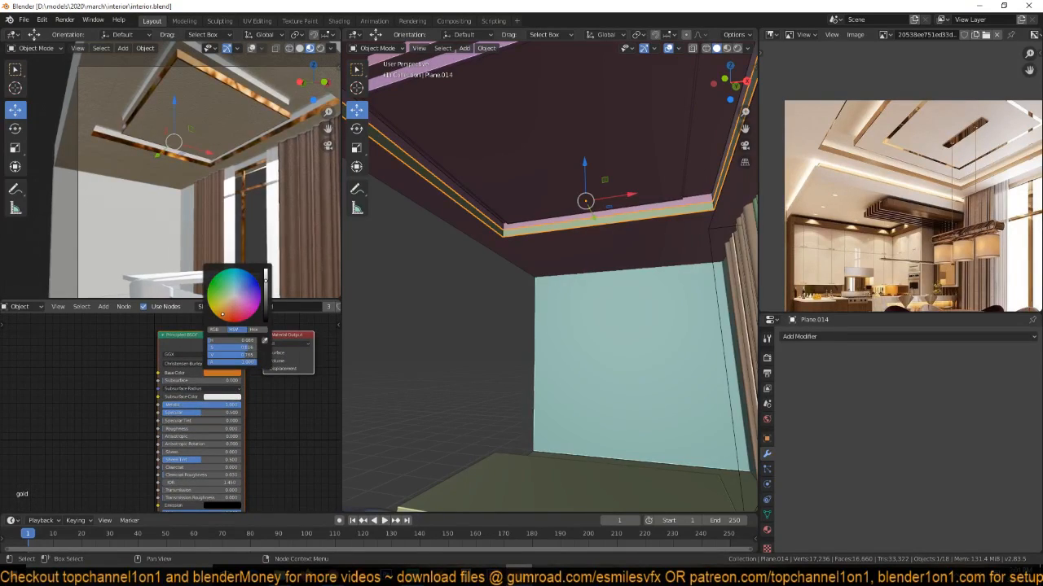
pyautogui.scroll(-3, 213, 187)
pyautogui.click(332, 63)
pyautogui.hotkey('ctrl', 's')
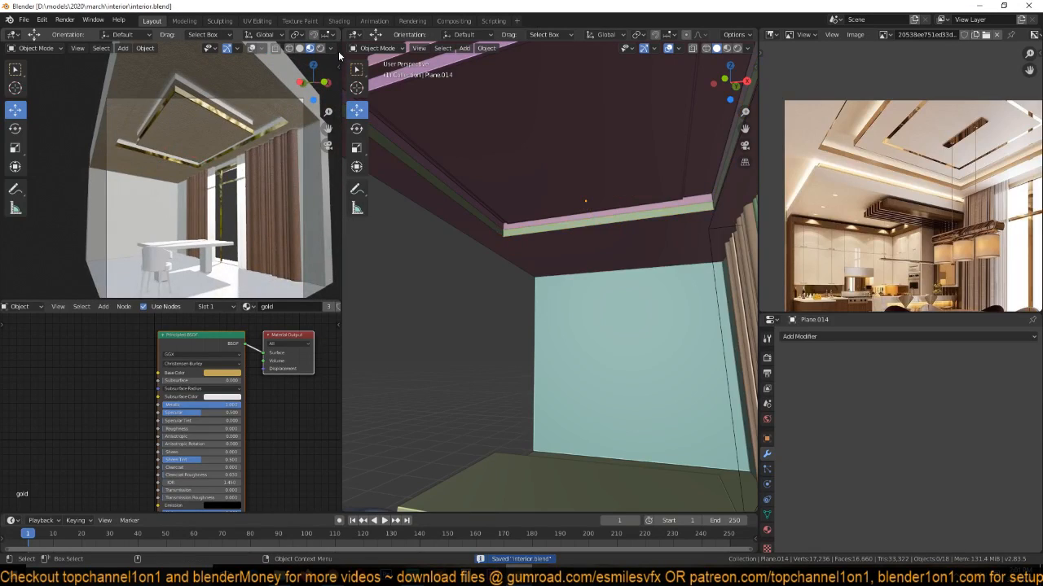
# Compare the floor with the reference image and create a new material for the floor plane.
pyautogui.click(330, 48)
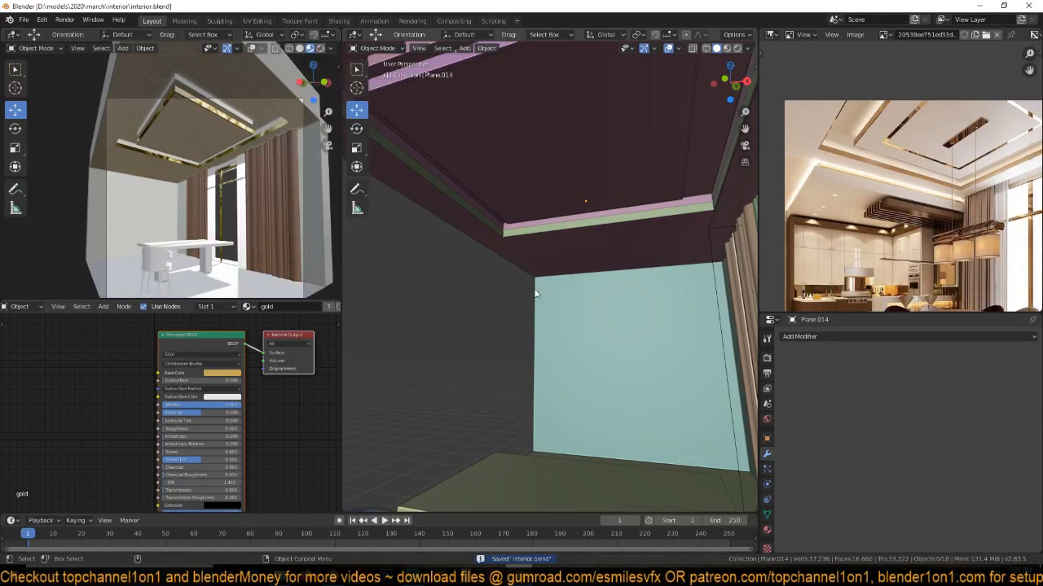
pyautogui.keyDown('shift'); pyautogui.moveTo(534, 306); pyautogui.dragTo(562, 306, button='middle'); pyautogui.keyUp('shift')
pyautogui.scroll(-3, 516, 275)
pyautogui.scroll(2, 870, 249)
pyautogui.scroll(3, 912, 240)
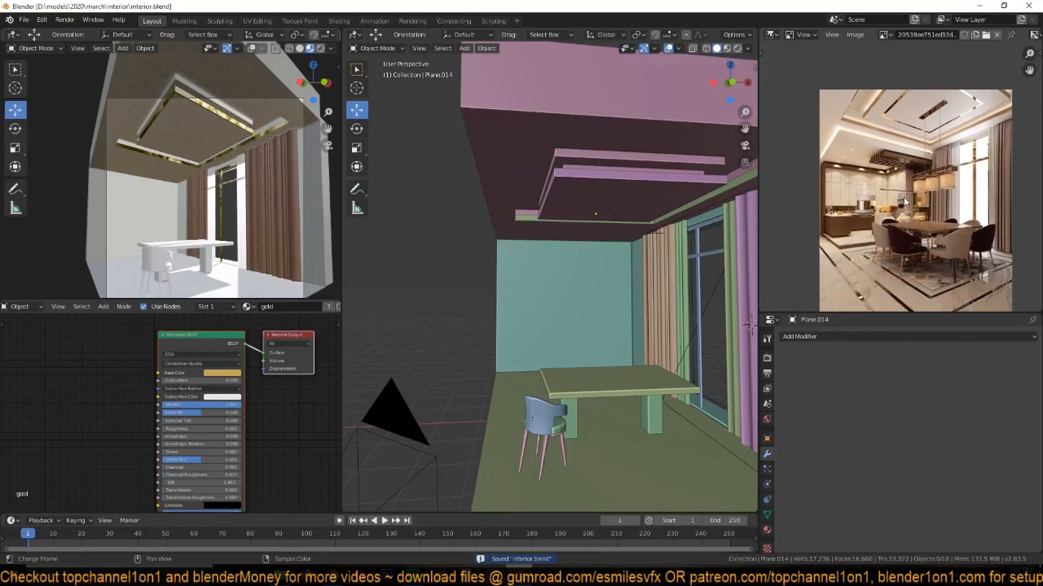
pyautogui.moveTo(444, 285); pyautogui.dragTo(537, 329, button='middle')
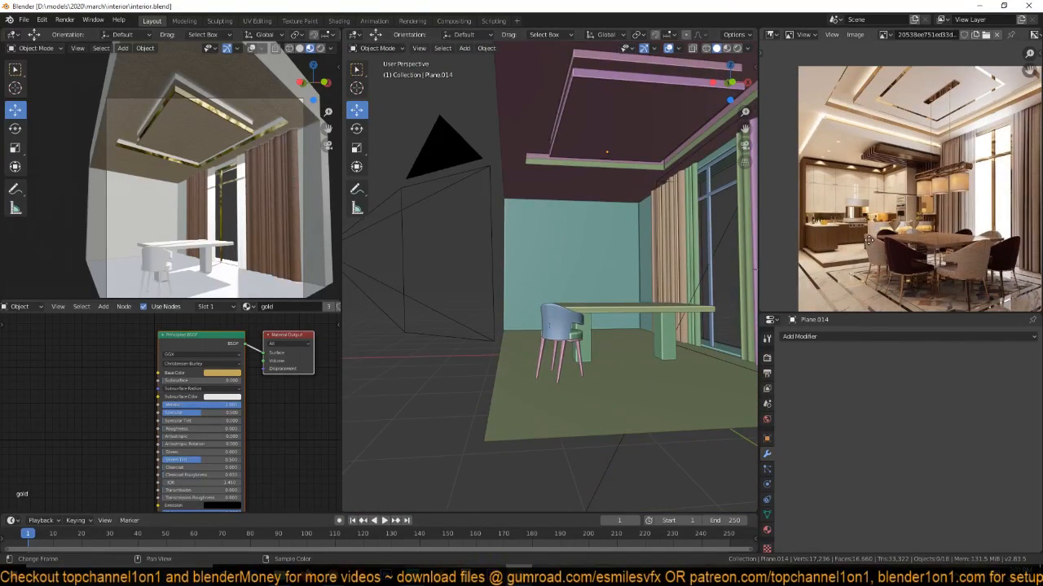
pyautogui.moveTo(869, 242); pyautogui.dragTo(876, 187, button='middle')
pyautogui.scroll(3, 885, 231)
pyautogui.click(569, 428)
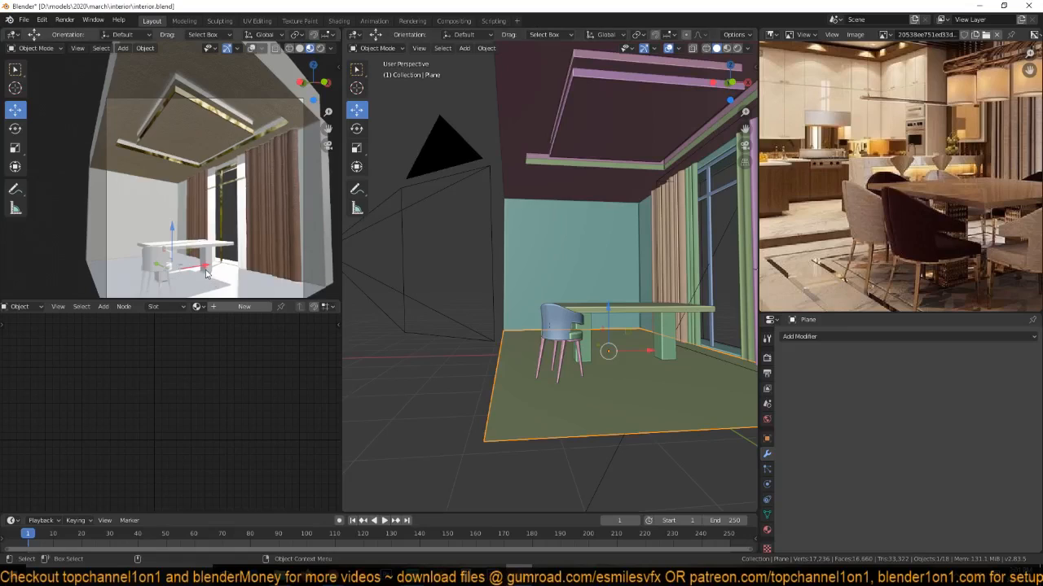
pyautogui.keyDown('shift'); pyautogui.moveTo(209, 269); pyautogui.dragTo(209, 218, button='middle'); pyautogui.keyUp('shift')
pyautogui.click(254, 311)
# Add an Image Texture node to the floor material and load the scratched metal image from the textures folder.
pyautogui.hotkey('shift', 'a')
pyautogui.moveTo(76, 404)
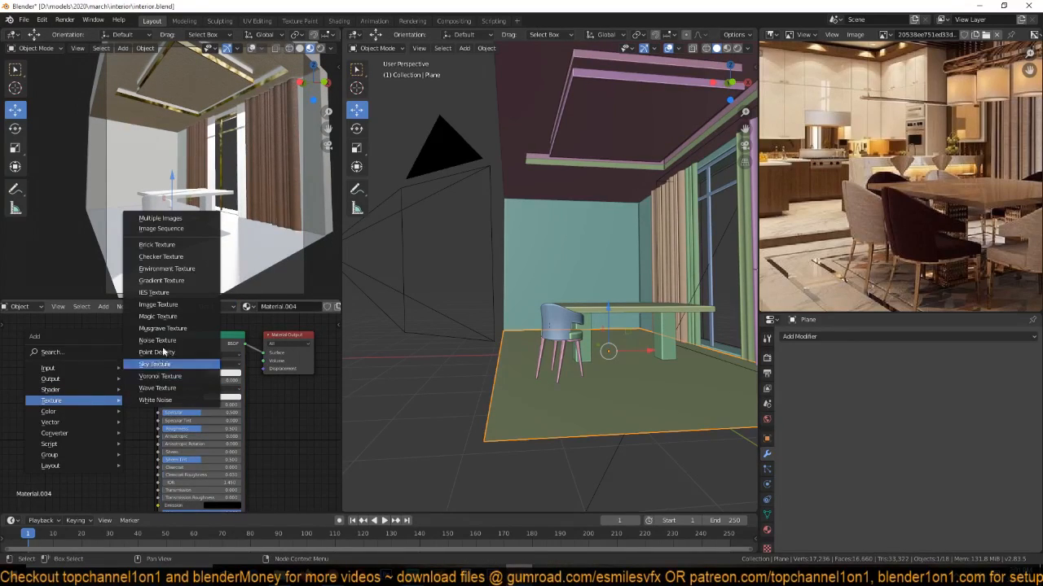
pyautogui.click(159, 304)
pyautogui.click(98, 407)
pyautogui.click(98, 403)
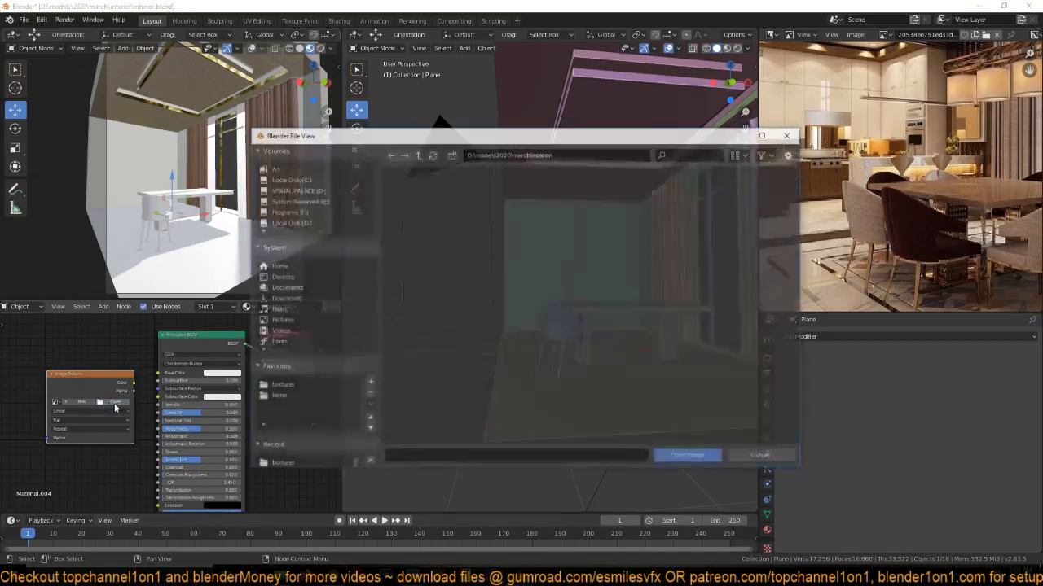
pyautogui.click(272, 385)
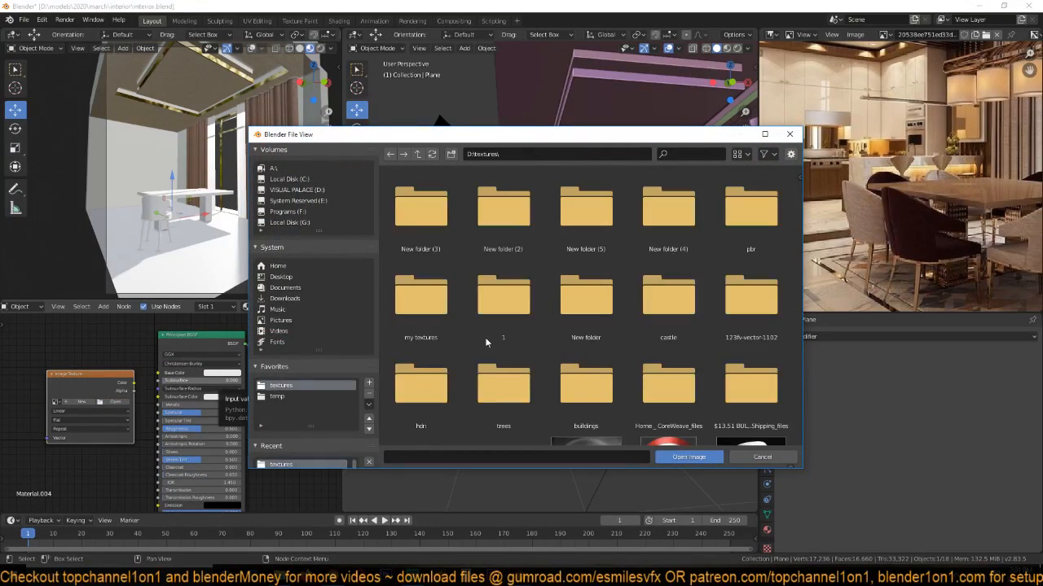
pyautogui.scroll(-5, 526, 337)
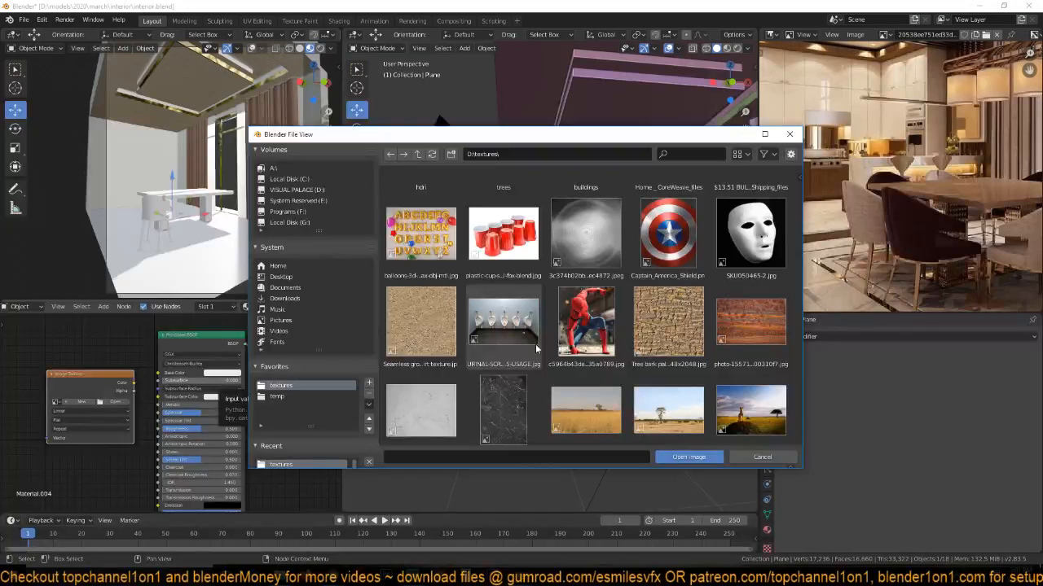
pyautogui.scroll(-3, 535, 343)
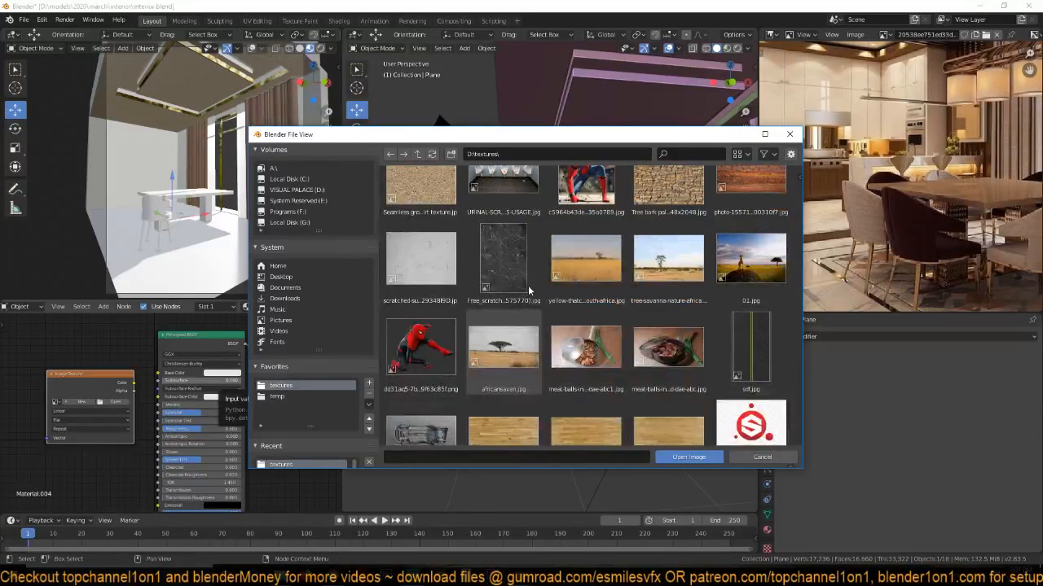
pyautogui.click(506, 238)
pyautogui.doubleClick(506, 238)
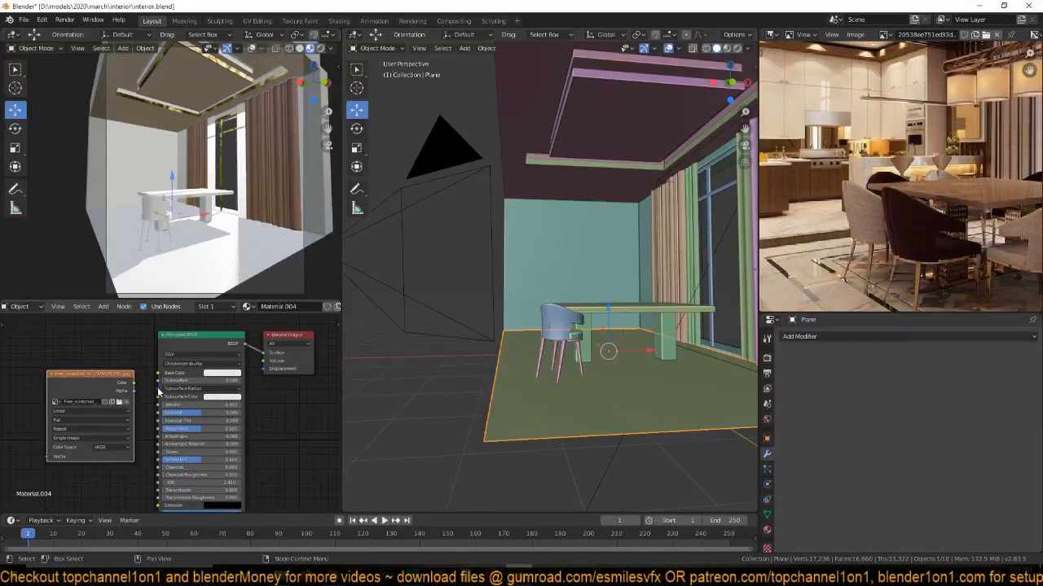
# Preview the image texture's colour directly on the floor material and unwrap the floor plane.
pyautogui.moveTo(182, 385); pyautogui.dragTo(263, 362)
pyautogui.press('Tab')
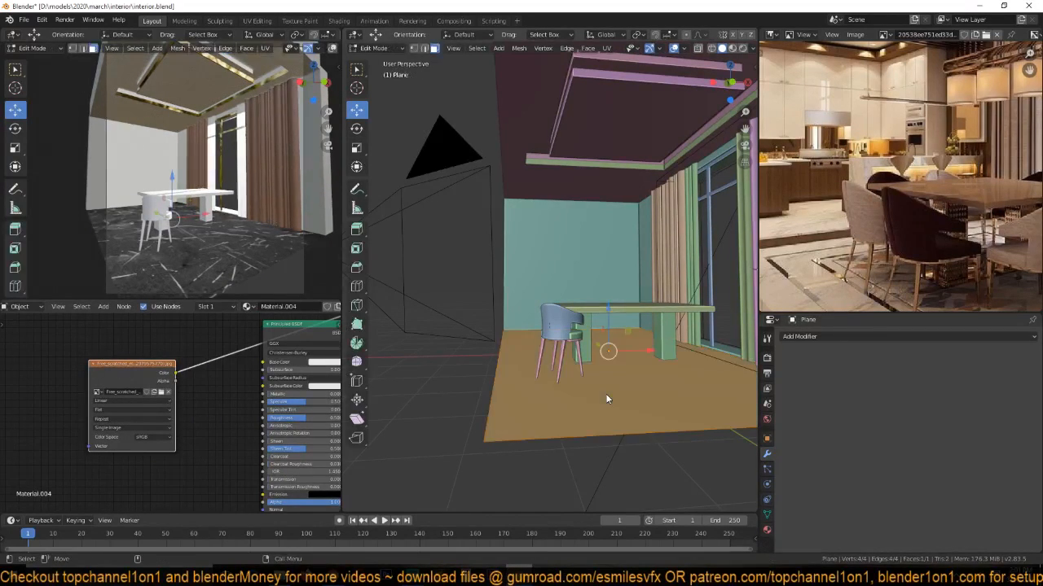
pyautogui.press('u')
pyautogui.click(605, 395)
pyautogui.press('Tab')
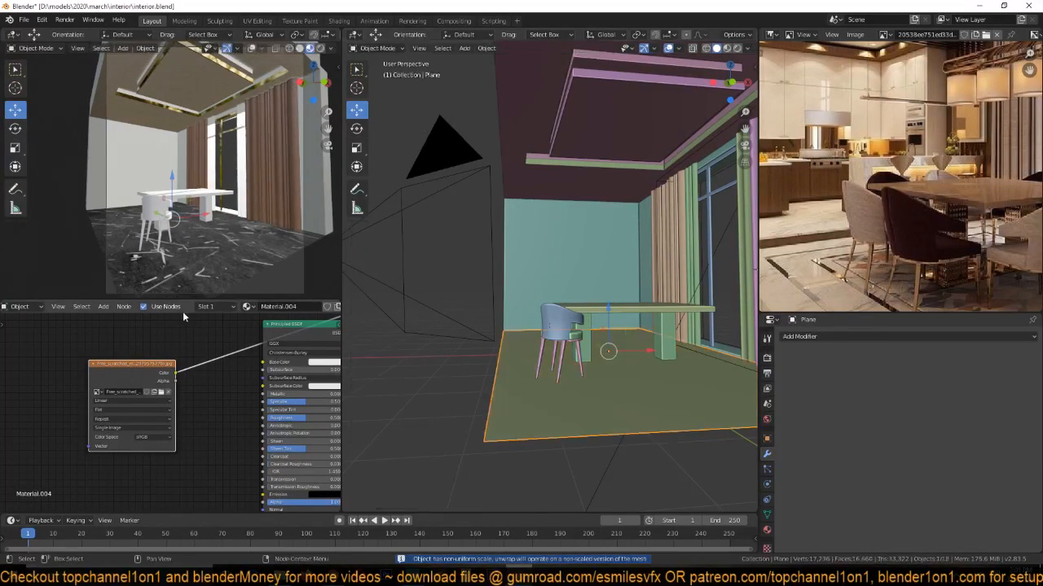
# Isolate the floor plane in local view and display it in material preview shading.
pyautogui.press('KP_Divide')
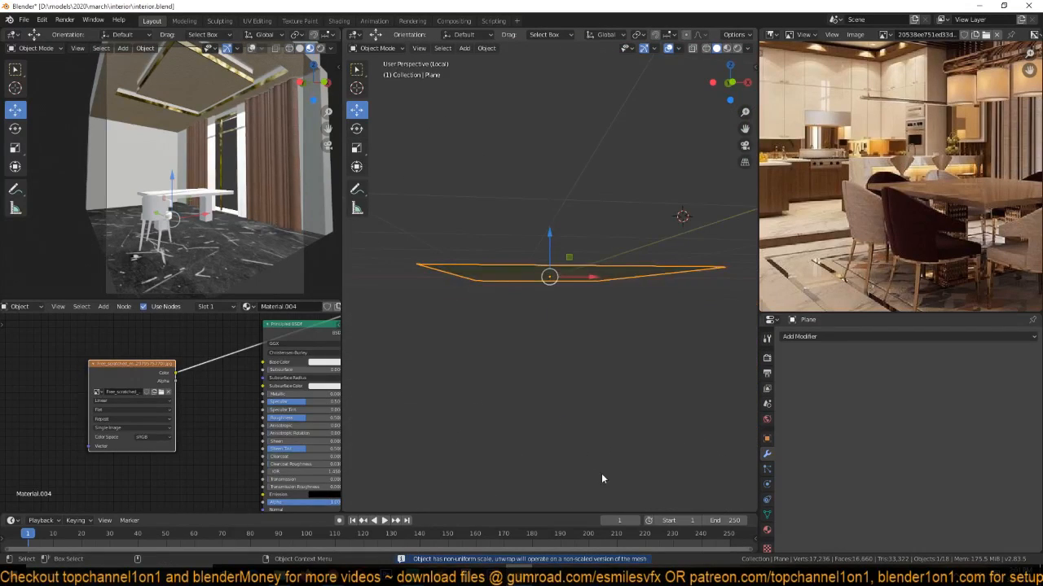
pyautogui.moveTo(601, 474); pyautogui.dragTo(609, 445, button='middle')
pyautogui.scroll(2, 608, 445)
pyautogui.click(727, 48)
pyautogui.moveTo(612, 244)
pyautogui.mouseDown(button='middle')
pyautogui.moveTo(605, 262)
pyautogui.moveTo(562, 269)
pyautogui.mouseUp(button='middle')
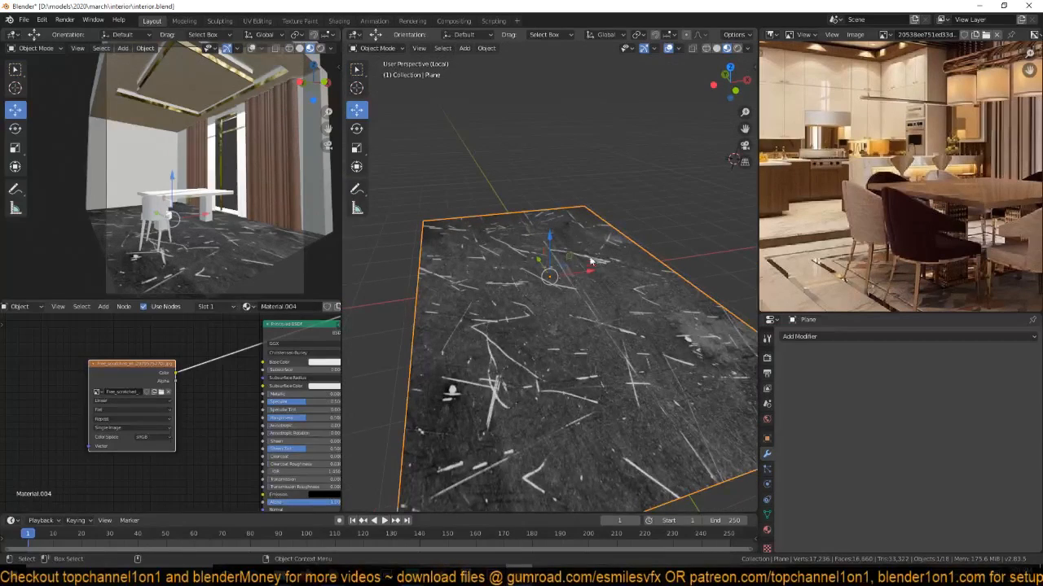
# Replace the floor's texture image with the black marble image and compare it with the reference floor.
pyautogui.click(160, 393)
pyautogui.scroll(-6, 507, 393)
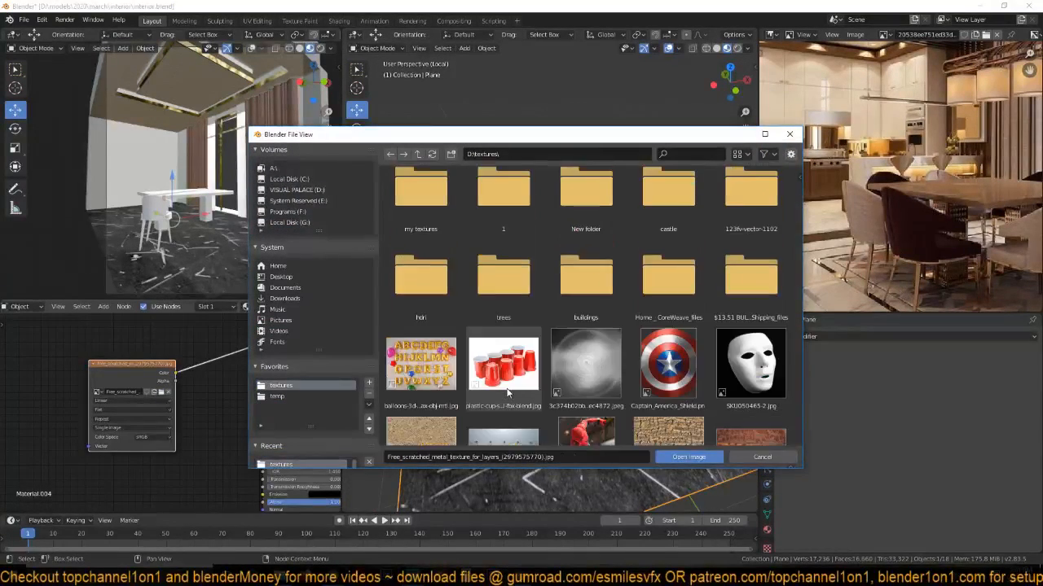
pyautogui.scroll(-10, 506, 394)
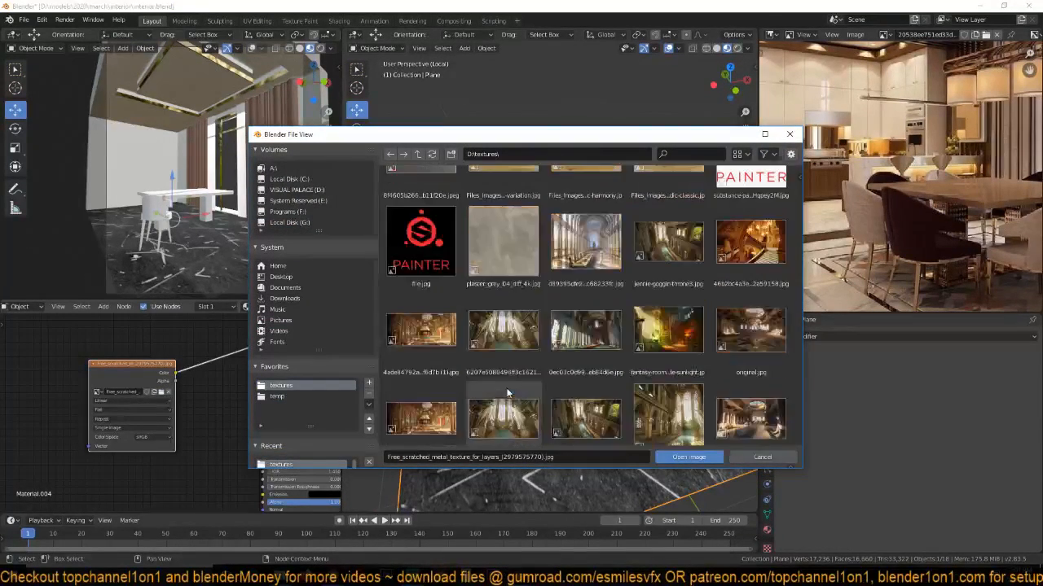
pyautogui.scroll(-10, 506, 393)
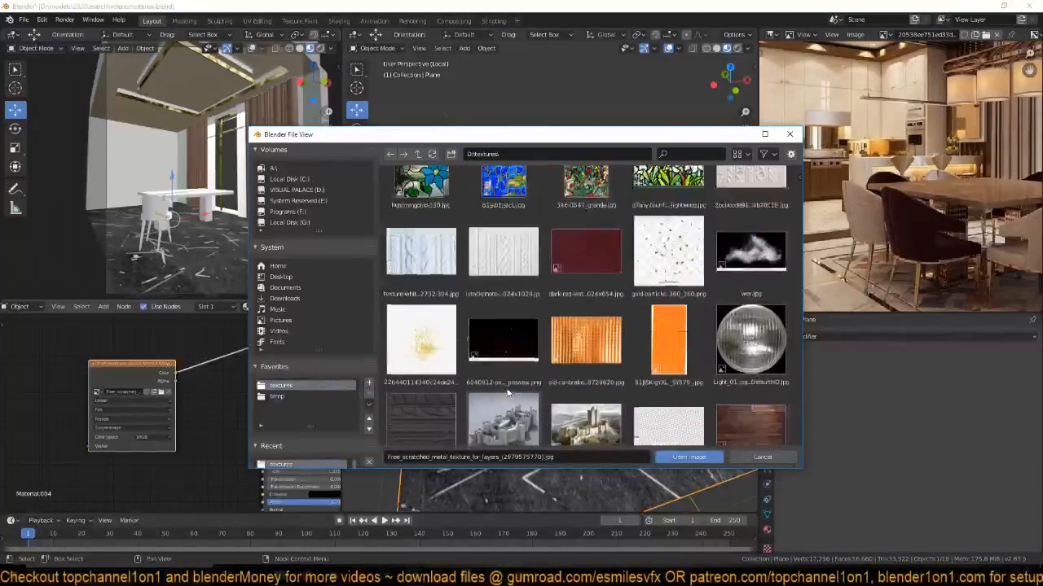
pyautogui.scroll(-12, 507, 393)
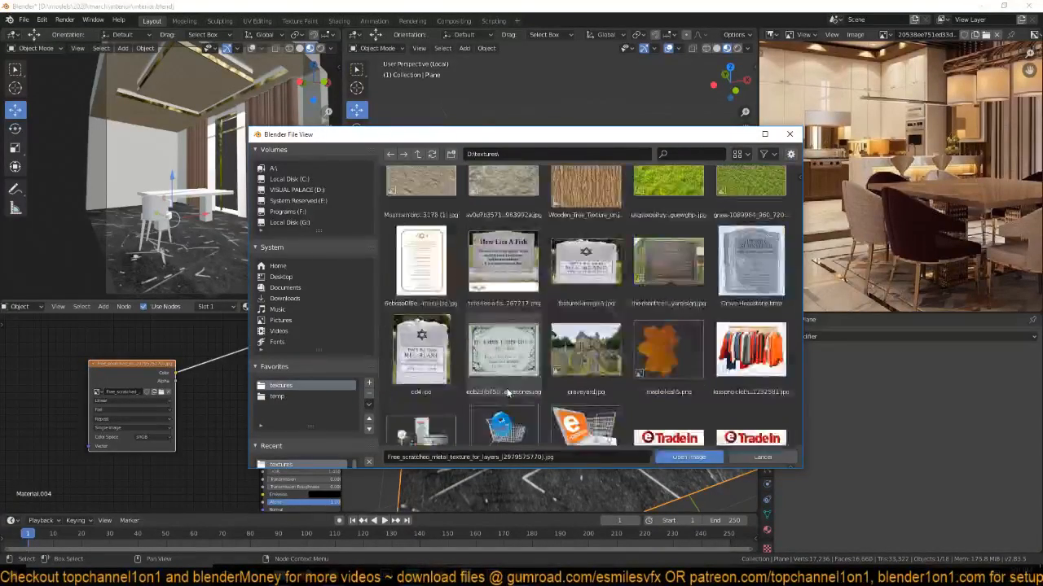
pyautogui.scroll(-10, 507, 393)
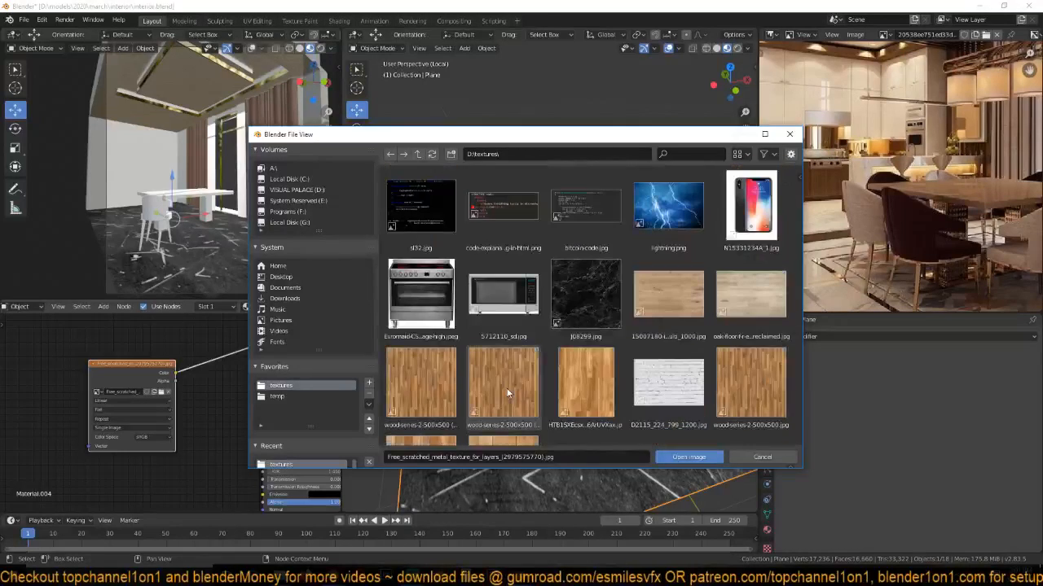
pyautogui.doubleClick(570, 306)
pyautogui.moveTo(446, 365); pyautogui.dragTo(619, 363, button='middle')
pyautogui.scroll(-1, 918, 258)
pyautogui.moveTo(919, 259); pyautogui.dragTo(957, 226, button='middle')
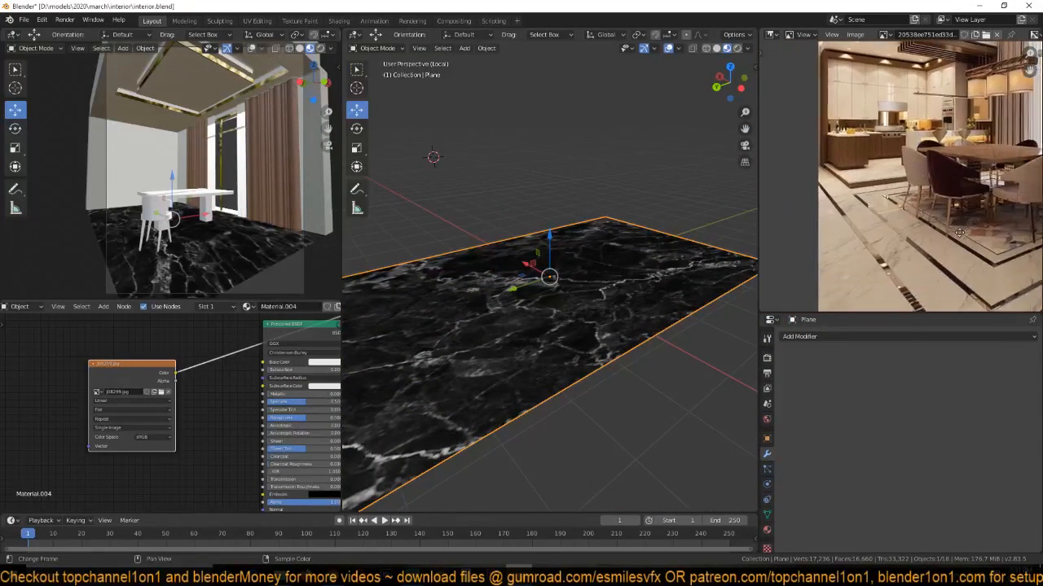
# Insert an Invert node after the marble image texture in the floor material.
pyautogui.moveTo(83, 417); pyautogui.dragTo(6, 426, button='middle')
pyautogui.hotkey('shift', 'a')
pyautogui.moveTo(135, 399)
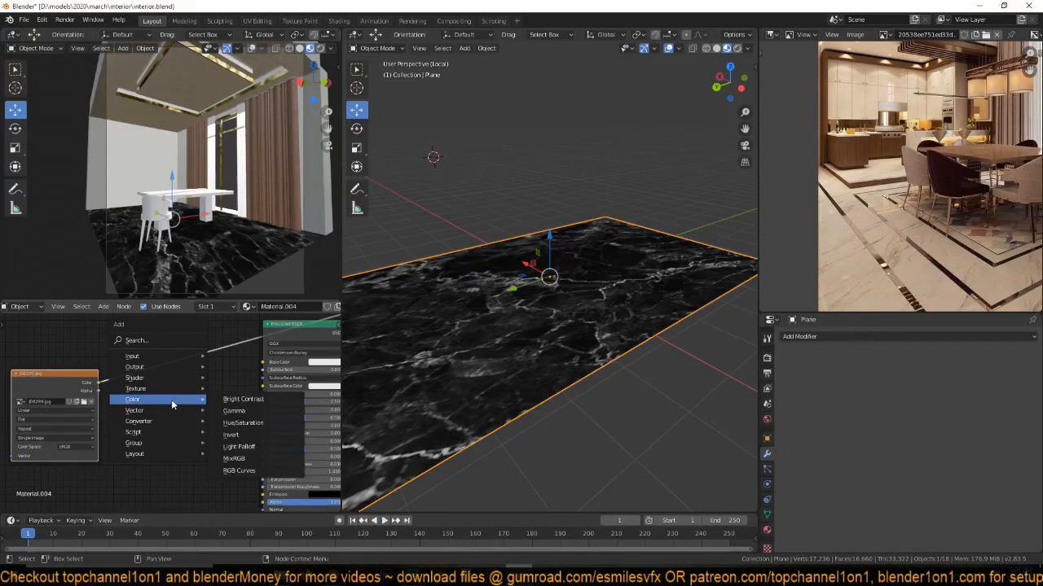
pyautogui.click(245, 434)
pyautogui.click(127, 354)
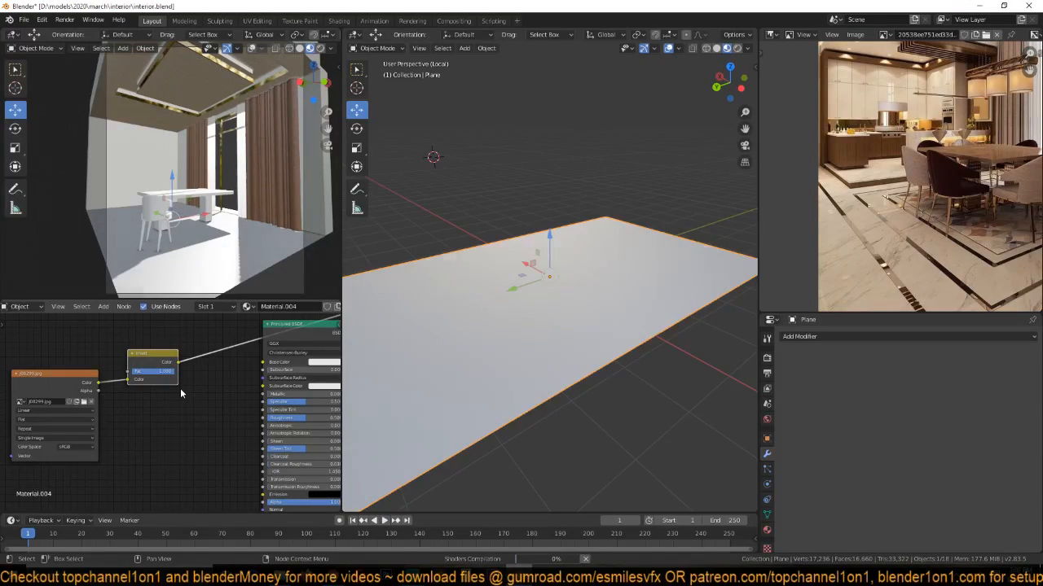
# Rearrange the floor material's image texture and Invert nodes and insert a ColorRamp node after the Invert node.
pyautogui.moveTo(129, 422); pyautogui.dragTo(188, 445, button='middle')
pyautogui.moveTo(117, 404); pyautogui.dragTo(42, 383)
pyautogui.moveTo(204, 381); pyautogui.dragTo(121, 369)
pyautogui.hotkey('shift', 'a')
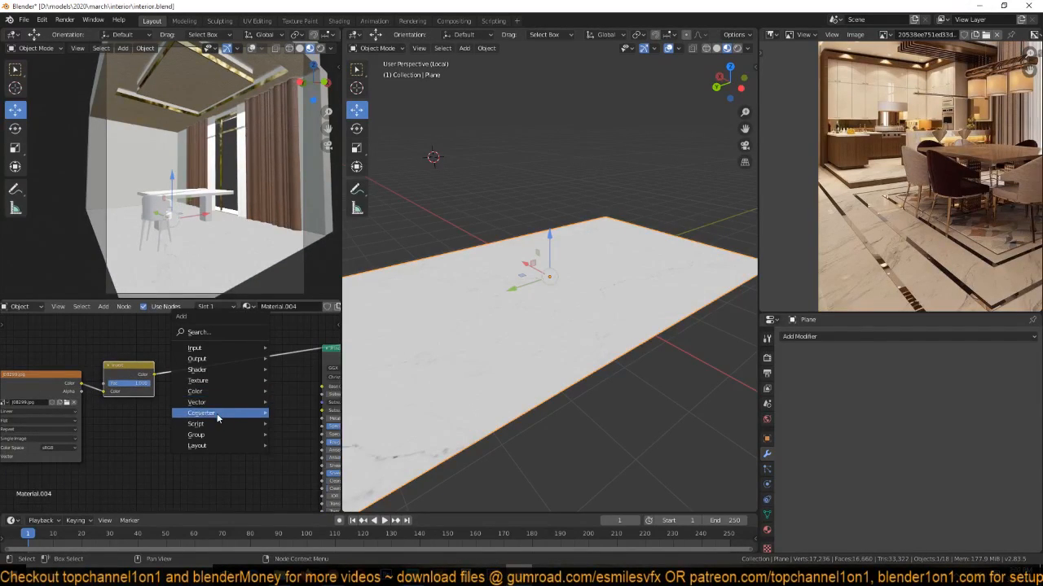
pyautogui.moveTo(214, 413)
pyautogui.click(301, 268)
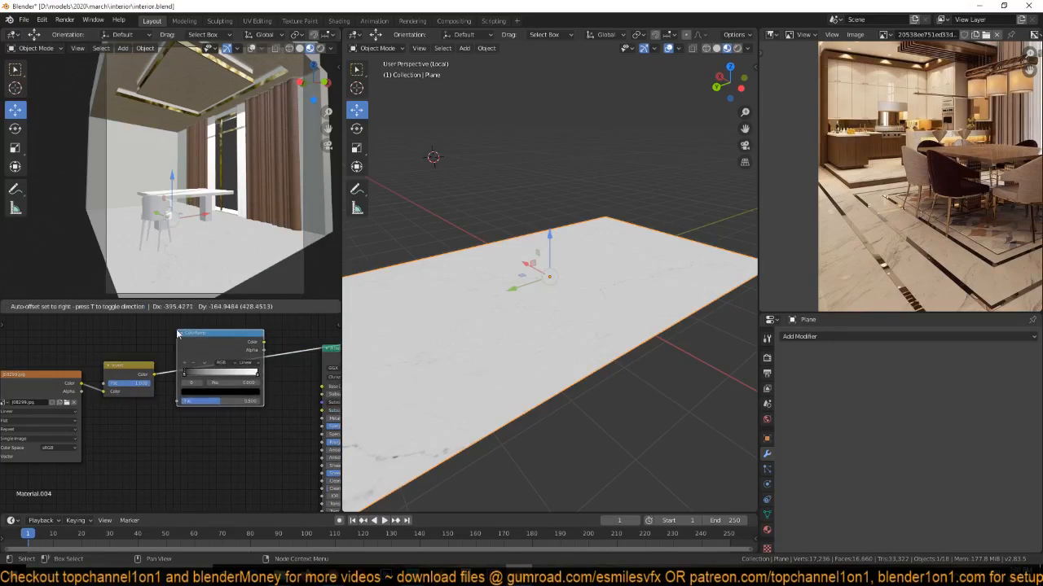
pyautogui.click(208, 381)
# Move the ColorRamp's black stop close to the white stop so the marble veins gain strong contrast.
pyautogui.moveTo(261, 374)
pyautogui.mouseDown()
pyautogui.moveTo(230, 376)
pyautogui.moveTo(265, 375)
pyautogui.mouseUp()
pyautogui.moveTo(192, 375); pyautogui.dragTo(241, 375)
pyautogui.moveTo(568, 343); pyautogui.dragTo(442, 377, button='middle')
pyautogui.moveTo(238, 374); pyautogui.dragTo(259, 374)
# Apply the floor plane's scale and unwrap the plane again.
pyautogui.rightClick(545, 372)
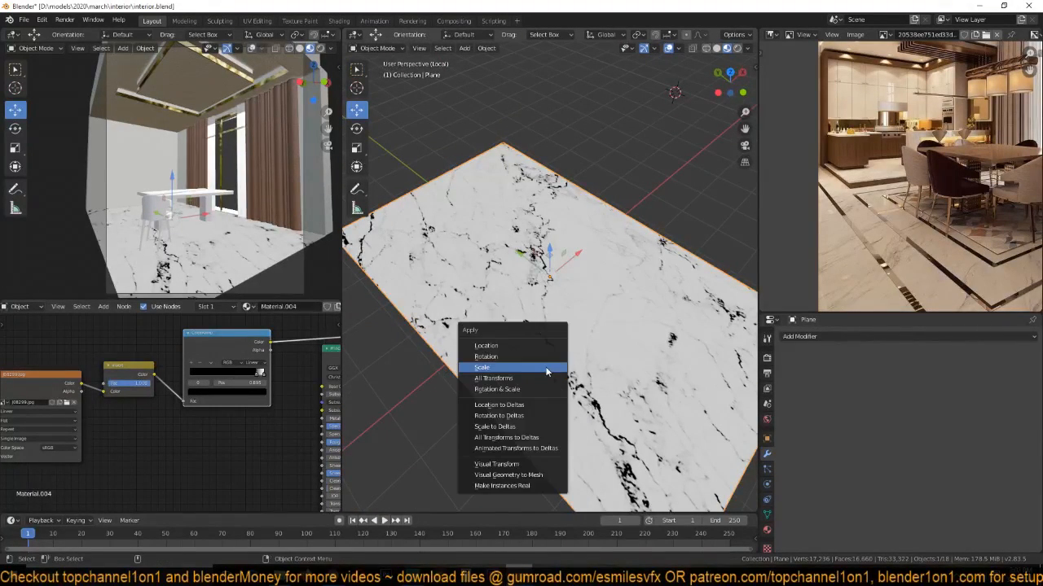
pyautogui.press('Escape')
pyautogui.press('Tab')
pyautogui.press('u')
pyautogui.click(546, 369)
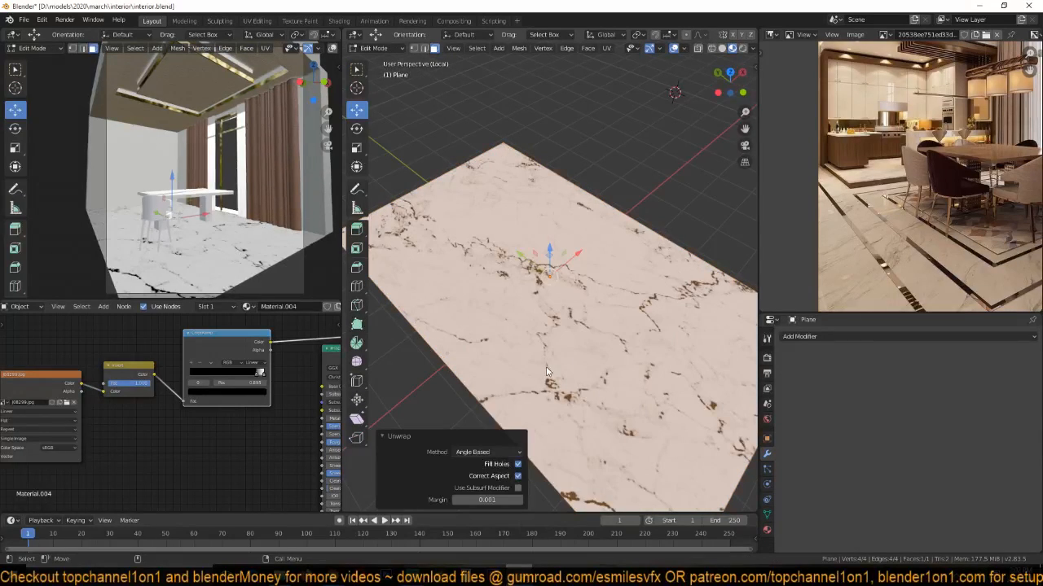
pyautogui.press('Tab')
# Shift the ColorRamp's black stop back for softer veins and add Mapping and Texture Coordinate nodes to the marble image texture.
pyautogui.moveTo(28, 418); pyautogui.dragTo(125, 403, button='middle')
pyautogui.moveTo(295, 372); pyautogui.dragTo(232, 391, button='middle')
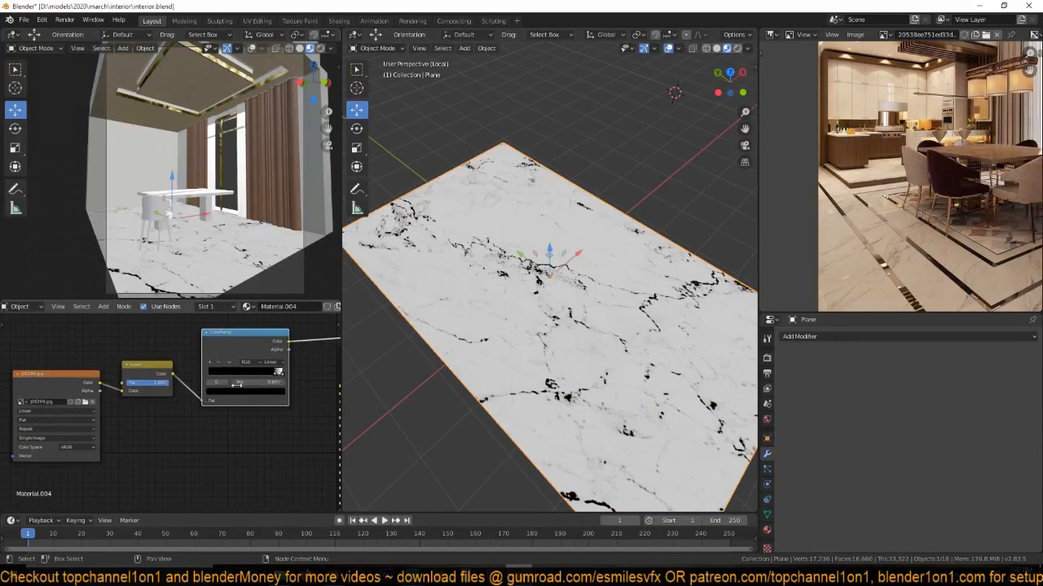
pyautogui.moveTo(278, 375); pyautogui.dragTo(262, 377)
pyautogui.click(37, 389)
pyautogui.hotkey('ctrl', 't')
pyautogui.moveTo(51, 405); pyautogui.dragTo(117, 405, button='middle')
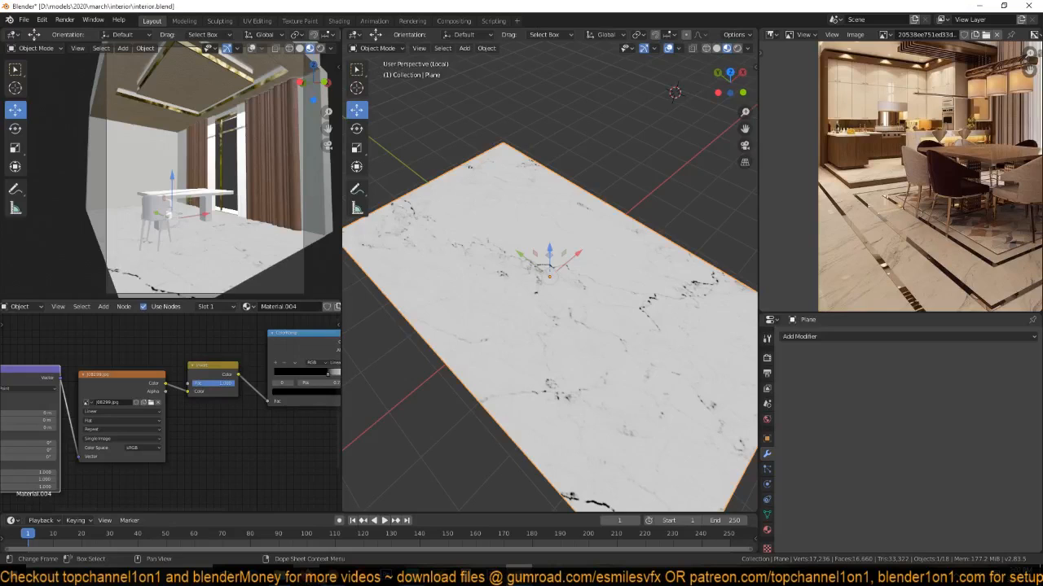
pyautogui.moveTo(333, 570)
pyautogui.click(353, 529)
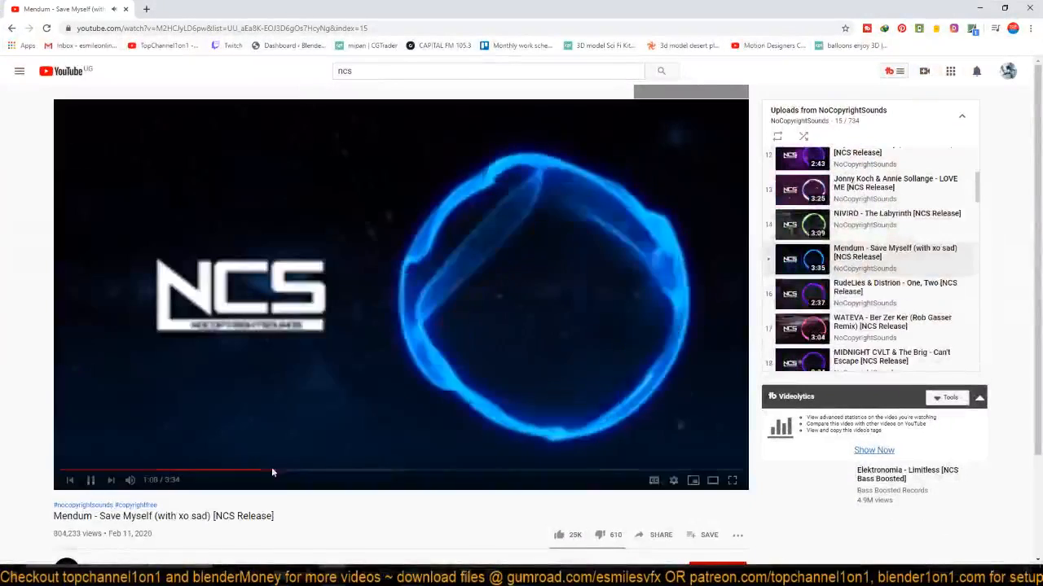
pyautogui.click(979, 9)
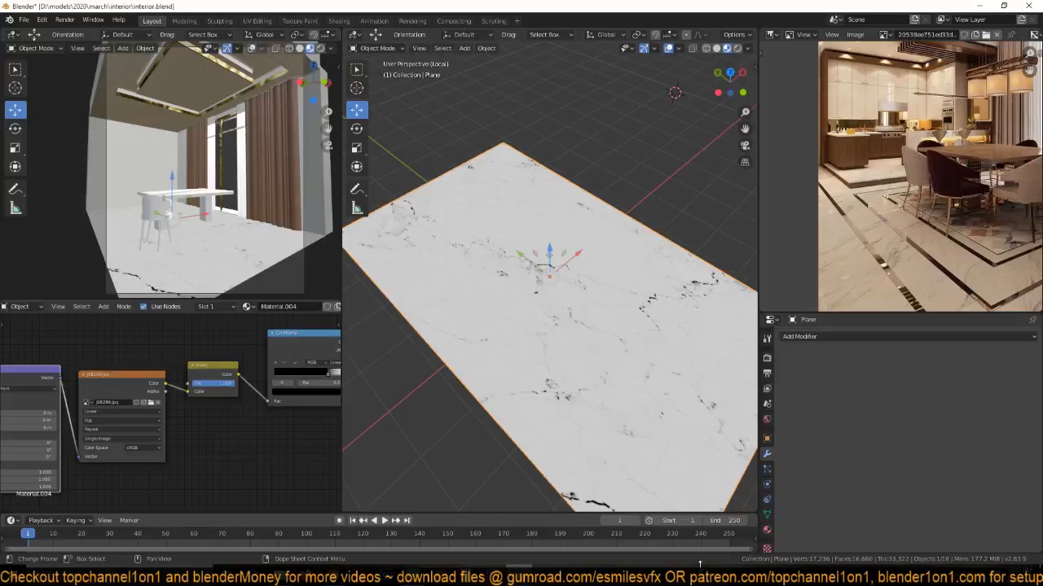
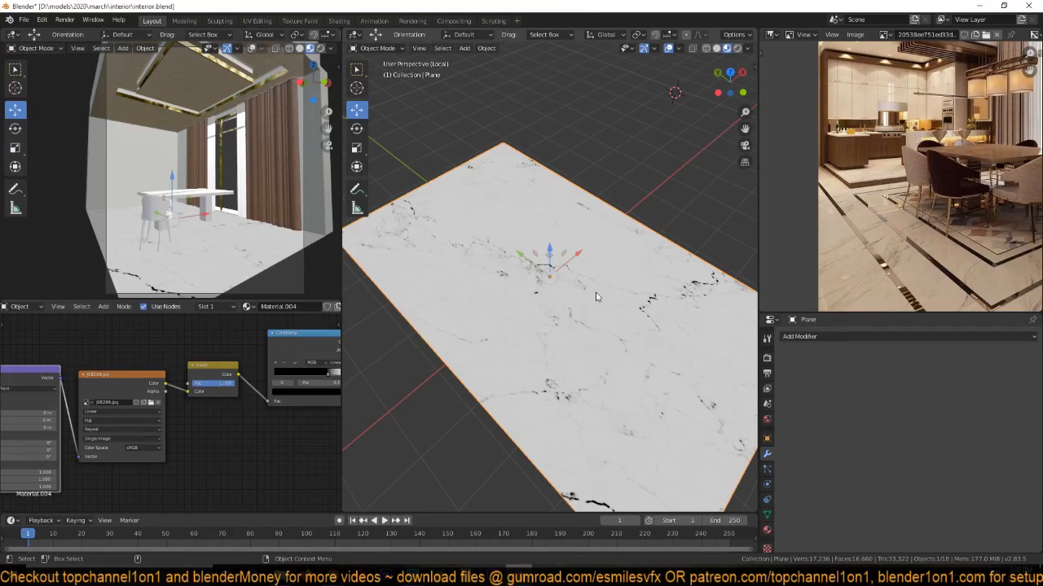
# Save the file and raise the Mapping node's scale equally on X, Y and Z to shrink the marble pattern.
pyautogui.hotkey('ctrl', 's')
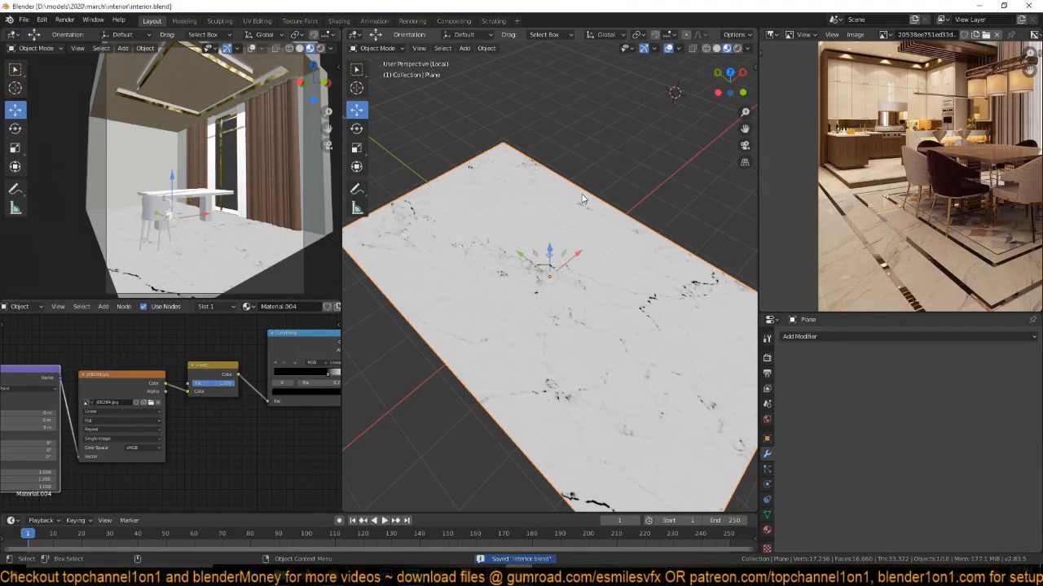
pyautogui.moveTo(580, 204); pyautogui.dragTo(628, 202, button='middle')
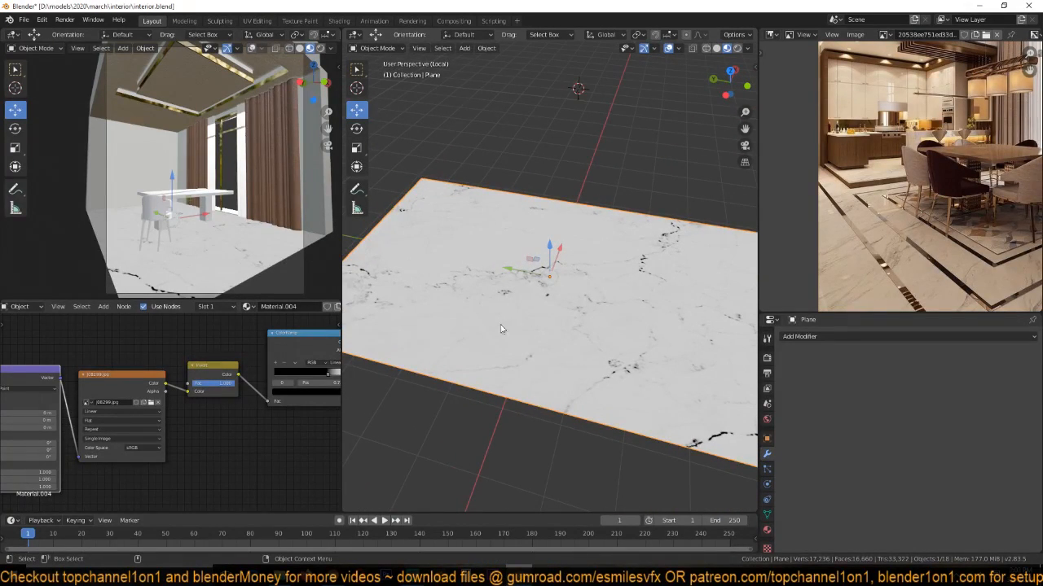
pyautogui.moveTo(45, 420); pyautogui.dragTo(179, 396, button='middle')
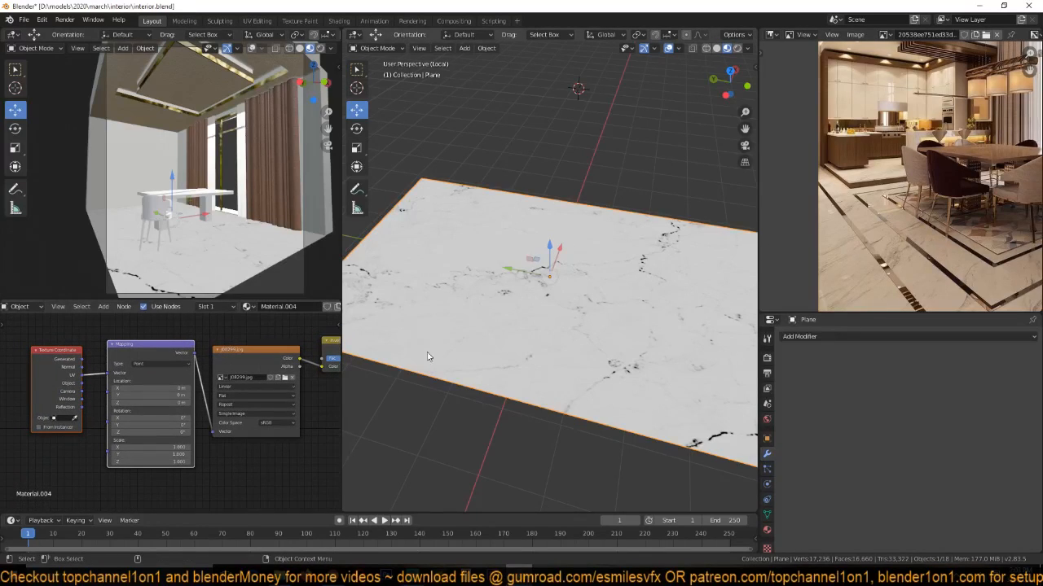
pyautogui.moveTo(180, 448); pyautogui.dragTo(245, 462)
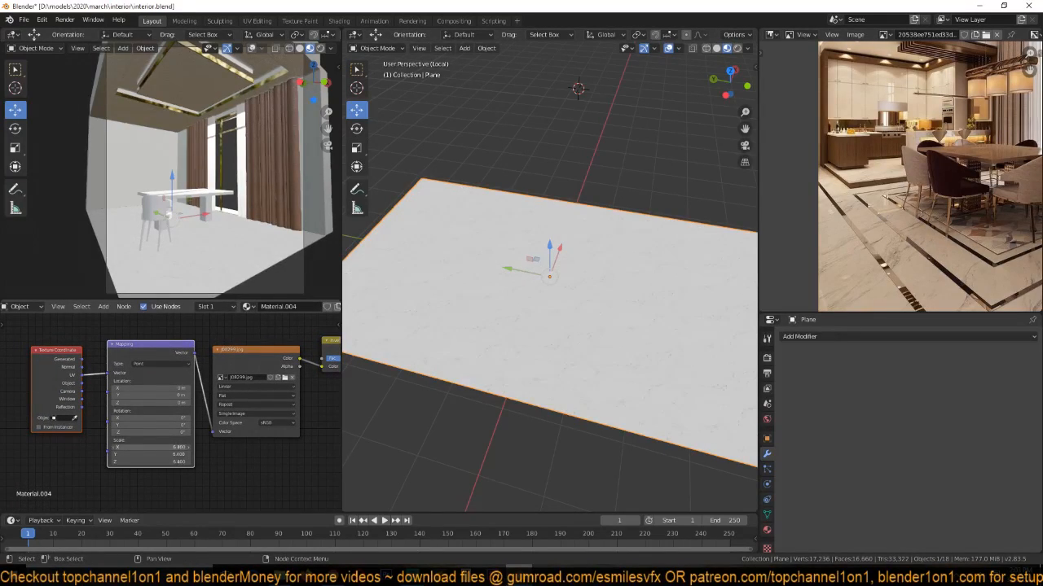
pyautogui.scroll(4, 433, 414)
pyautogui.moveTo(432, 414); pyautogui.dragTo(373, 396, button='middle')
pyautogui.scroll(5, 383, 382)
pyautogui.scroll(-4, 152, 435)
# Connect the ColorRamp's colour to the Principled shader's Base Color and send the shader to the material output.
pyautogui.moveTo(235, 446); pyautogui.dragTo(111, 419, button='middle')
pyautogui.moveTo(205, 388); pyautogui.dragTo(162, 411, button='middle')
pyautogui.scroll(3, 155, 418)
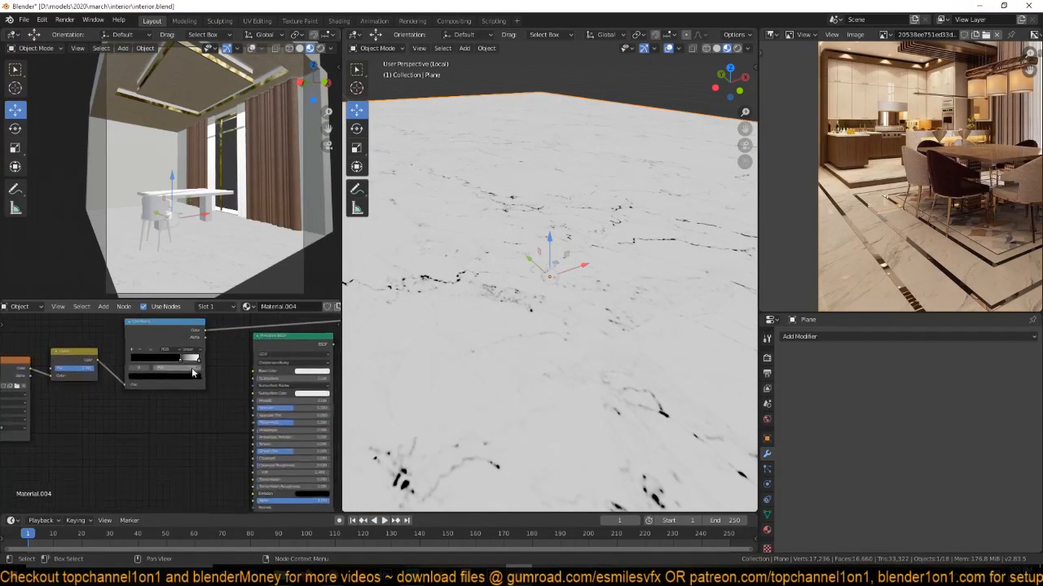
pyautogui.moveTo(205, 330); pyautogui.dragTo(253, 379)
pyautogui.moveTo(196, 360); pyautogui.dragTo(145, 361, button='middle')
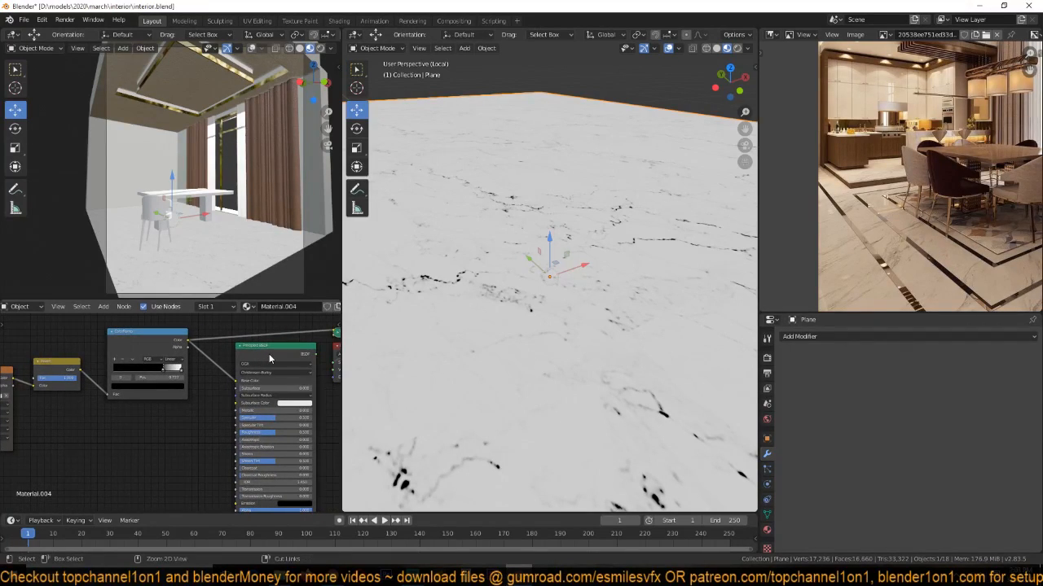
pyautogui.keyDown('ctrl'); pyautogui.keyDown('shift'); pyautogui.click(269, 353); pyautogui.keyUp('shift'); pyautogui.keyUp('ctrl')
pyautogui.moveTo(98, 396); pyautogui.dragTo(153, 404, button='middle')
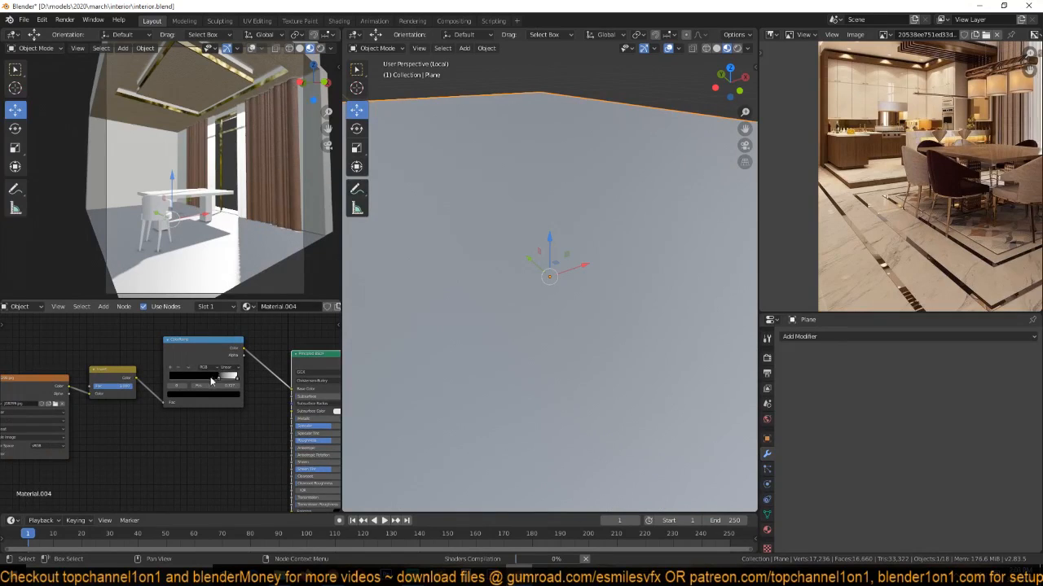
# Move the ColorRamp's black stop to position 0.2 and tint the white stop a warm cream.
pyautogui.moveTo(209, 382); pyautogui.dragTo(175, 376)
pyautogui.click(236, 380)
pyautogui.click(224, 397)
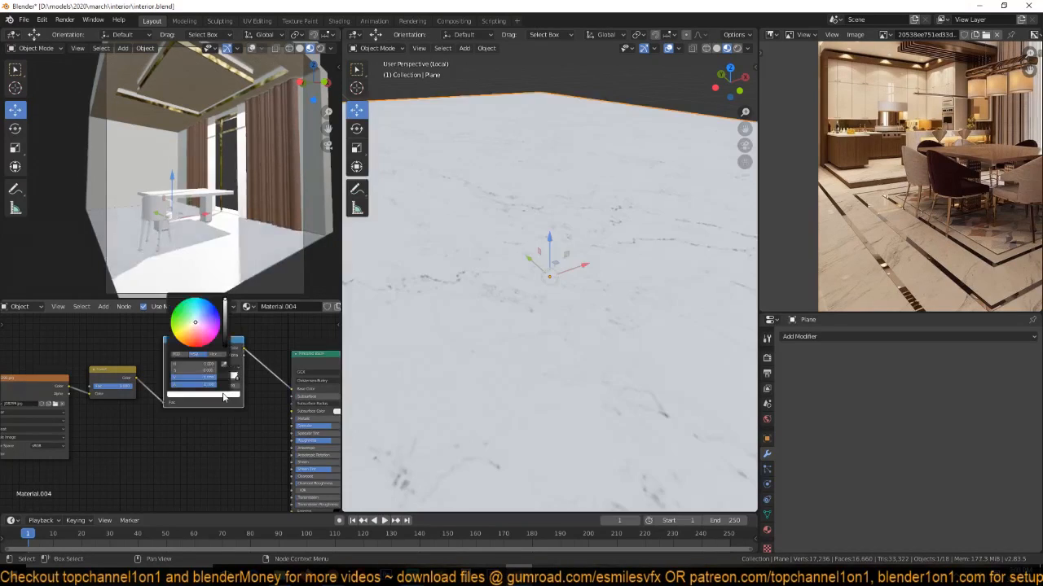
pyautogui.click(197, 330)
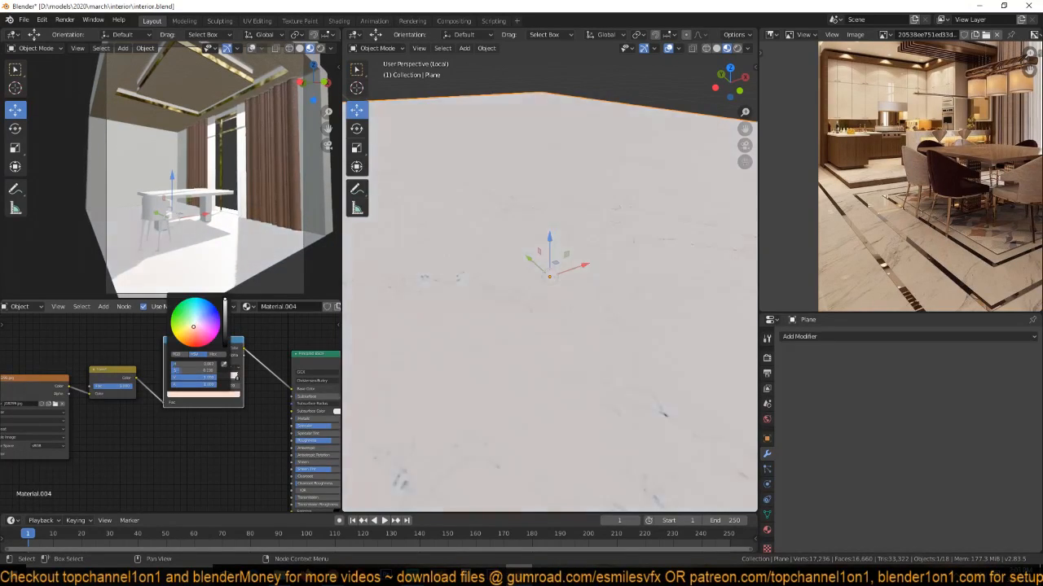
pyautogui.click(227, 396)
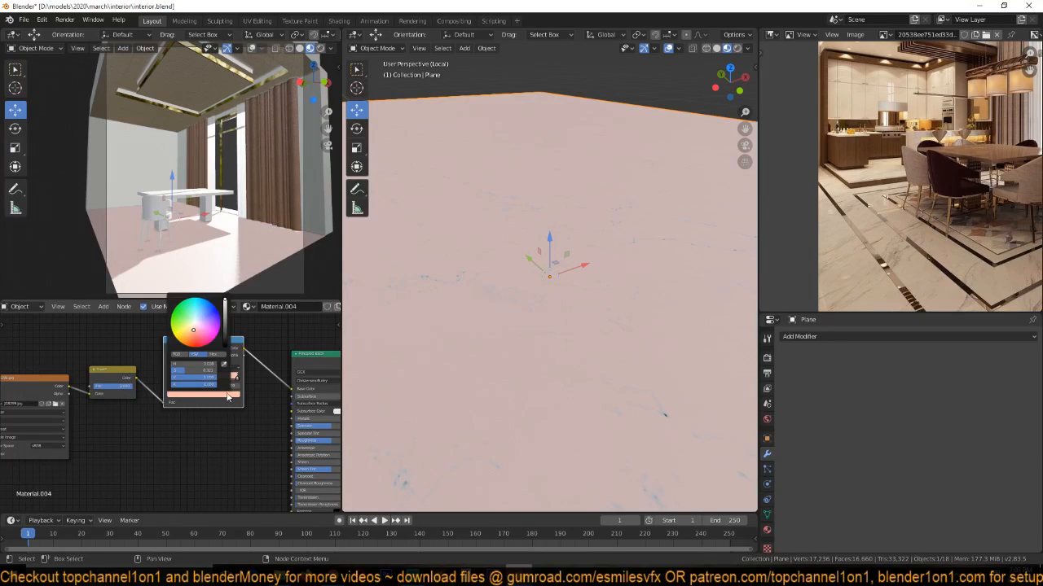
pyautogui.click(204, 333)
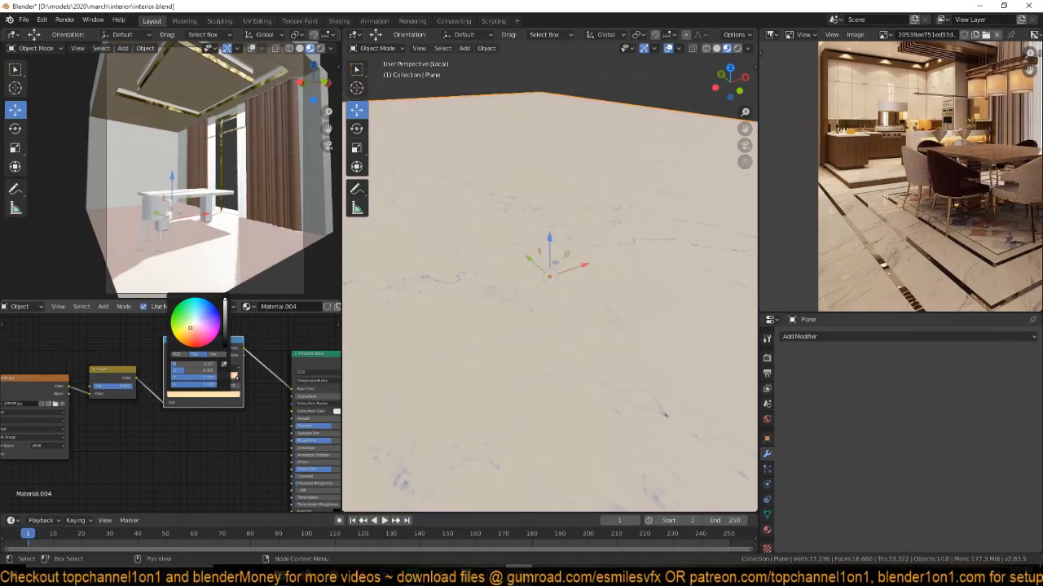
# Give the ColorRamp a tan middle stop and a very dark reddish-brown first stop, and save the file.
pyautogui.click(205, 396)
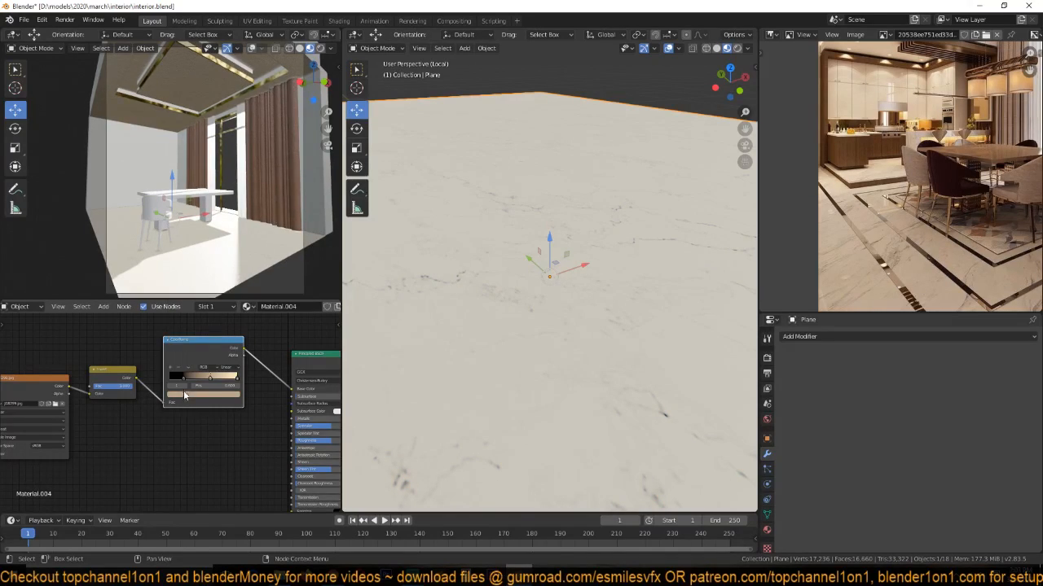
pyautogui.click(198, 397)
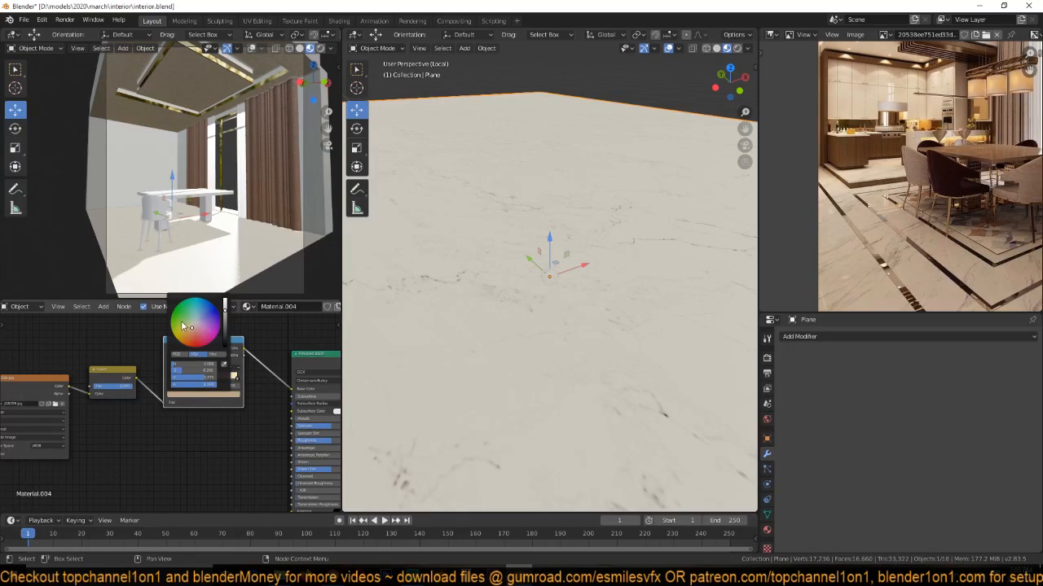
pyautogui.click(176, 379)
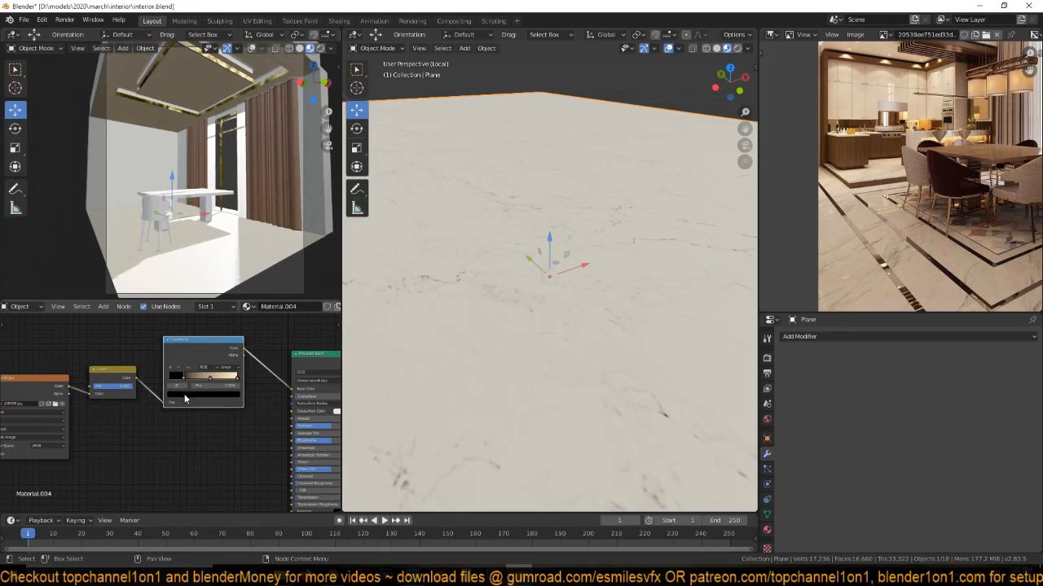
pyautogui.click(186, 396)
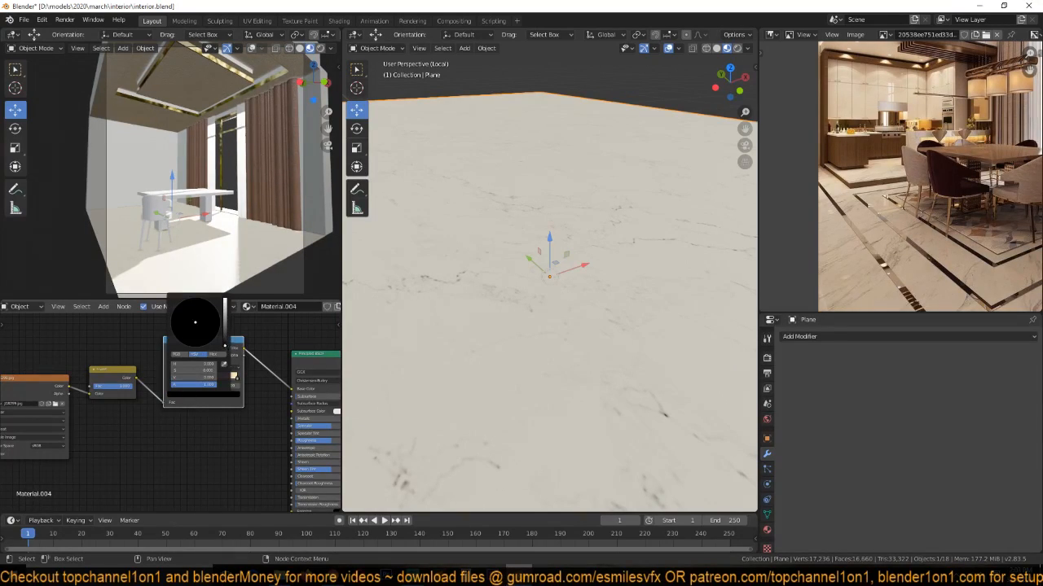
pyautogui.click(198, 336)
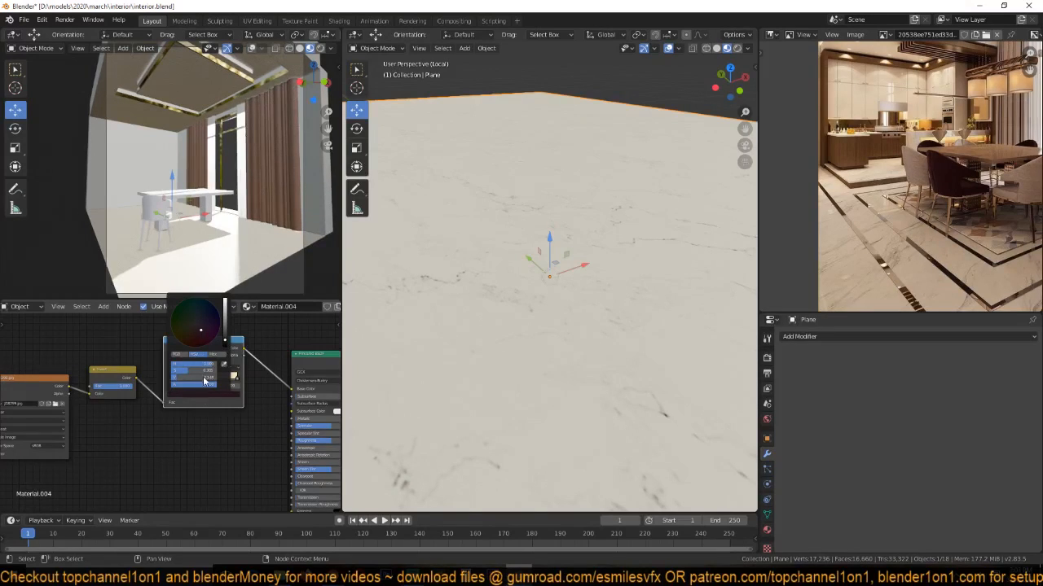
pyautogui.scroll(-2, 553, 334)
pyautogui.hotkey('ctrl', 's')
# Set the floor shader's roughness to 0.1 and save the file.
pyautogui.scroll(3, 272, 396)
pyautogui.moveTo(272, 396); pyautogui.dragTo(236, 398)
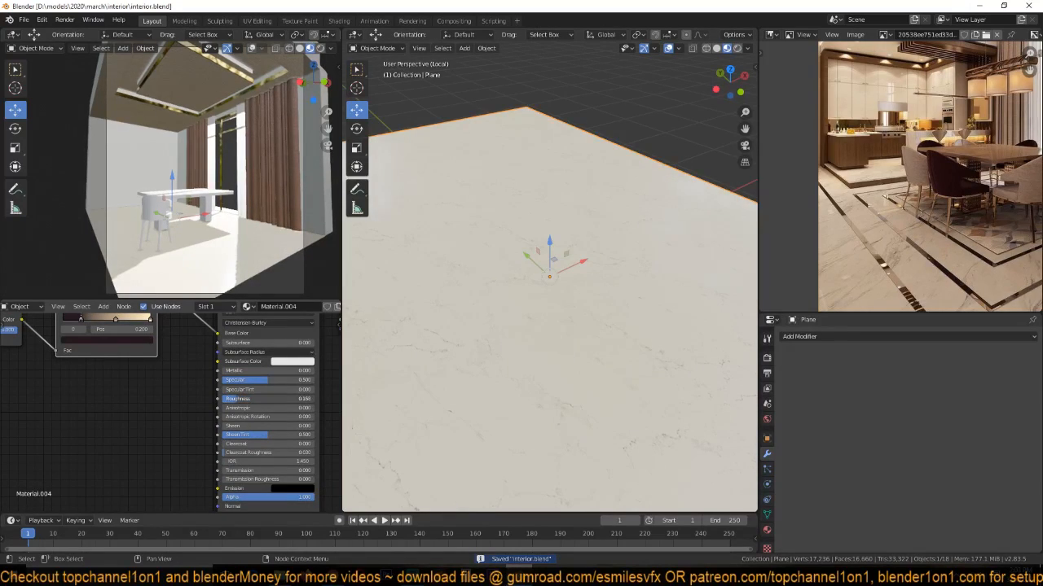
pyautogui.moveTo(509, 359); pyautogui.dragTo(544, 349, button='middle')
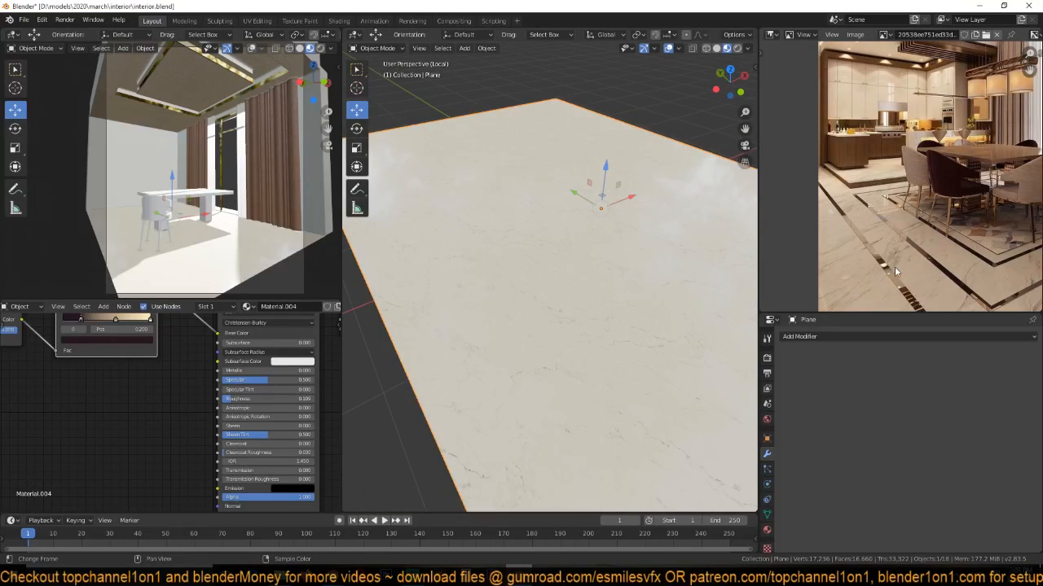
pyautogui.hotkey('ctrl', 's')
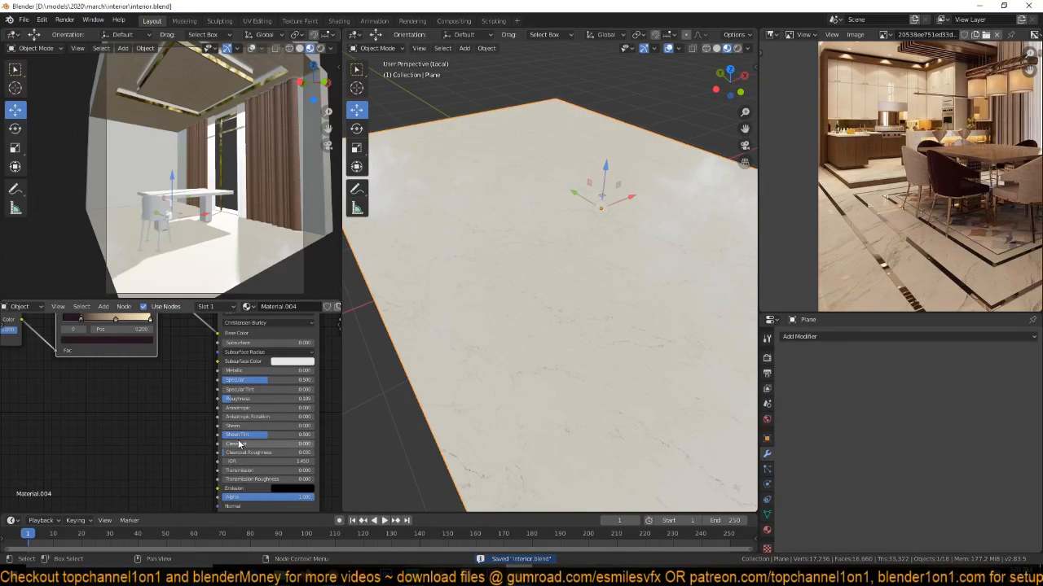
# Set the floor shader's clearcoat to 1, check the reflections on the plane and save the file.
pyautogui.click(240, 444)
pyautogui.write('1')
pyautogui.press('Return')
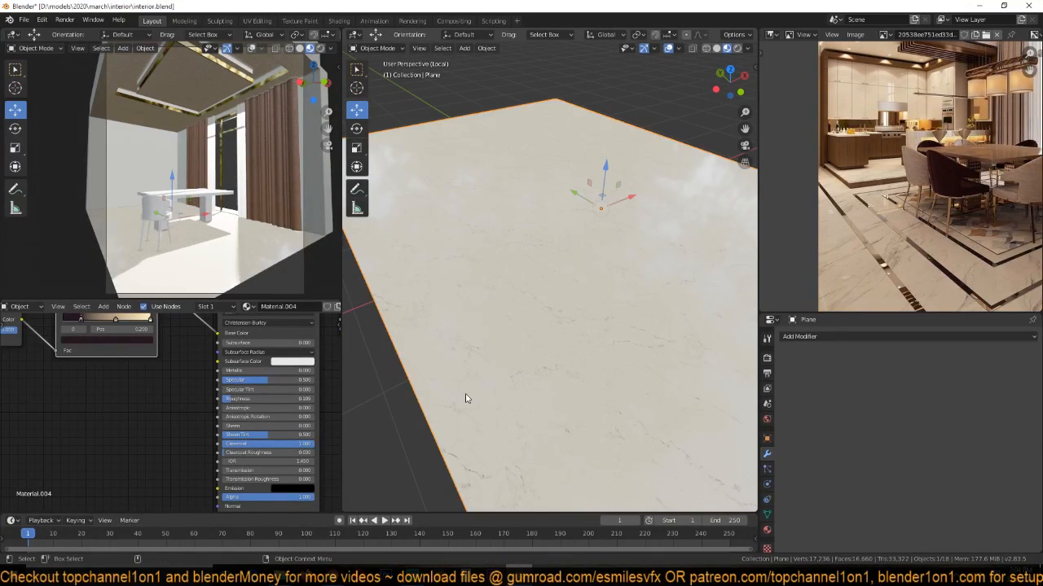
pyautogui.scroll(-3, 465, 367)
pyautogui.moveTo(467, 400); pyautogui.dragTo(475, 369, button='middle')
pyautogui.hotkey('ctrl', 's')
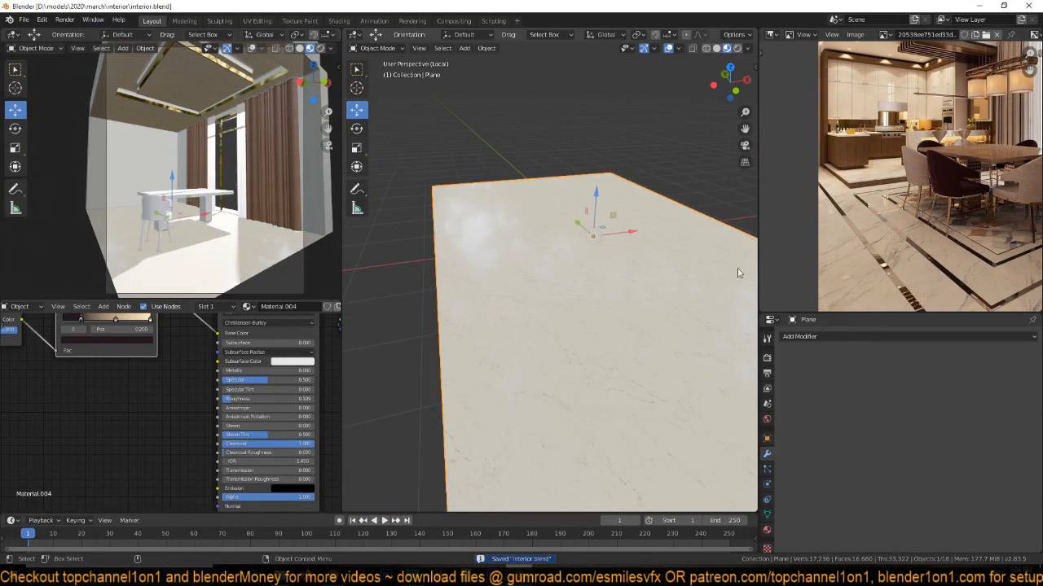
# Leave local view and display the whole room in solid shading.
pyautogui.press('KP_Divide')
pyautogui.press('z')
pyautogui.click(600, 371)
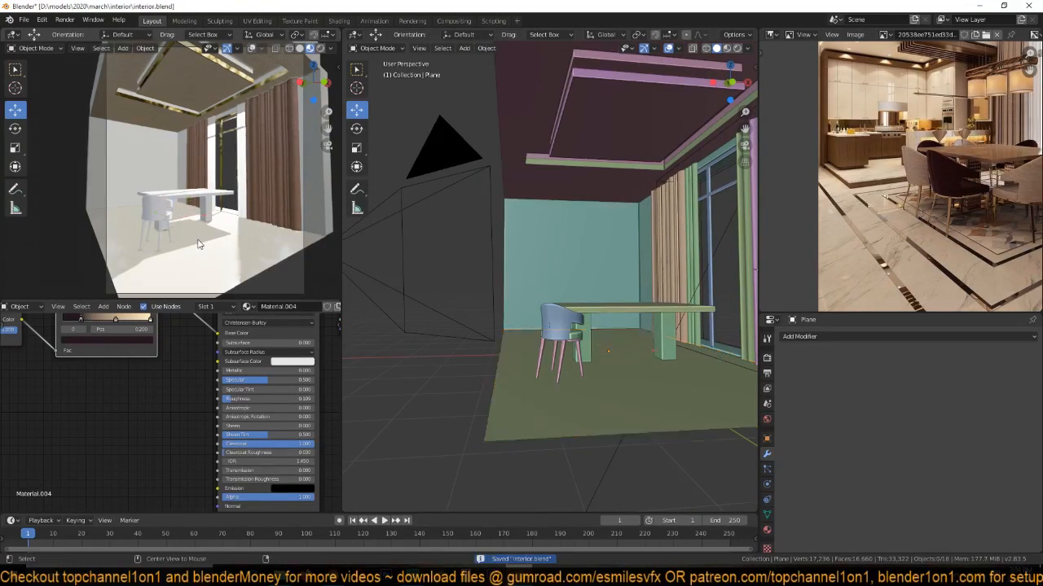
# Extend the back wall past the ceiling by moving its free vertical edge -2.6875 m along X, and check it from above.
pyautogui.moveTo(484, 329); pyautogui.dragTo(592, 358, button='middle')
pyautogui.click(487, 277)
pyautogui.click(560, 364)
pyautogui.click(483, 270)
pyautogui.press('Tab')
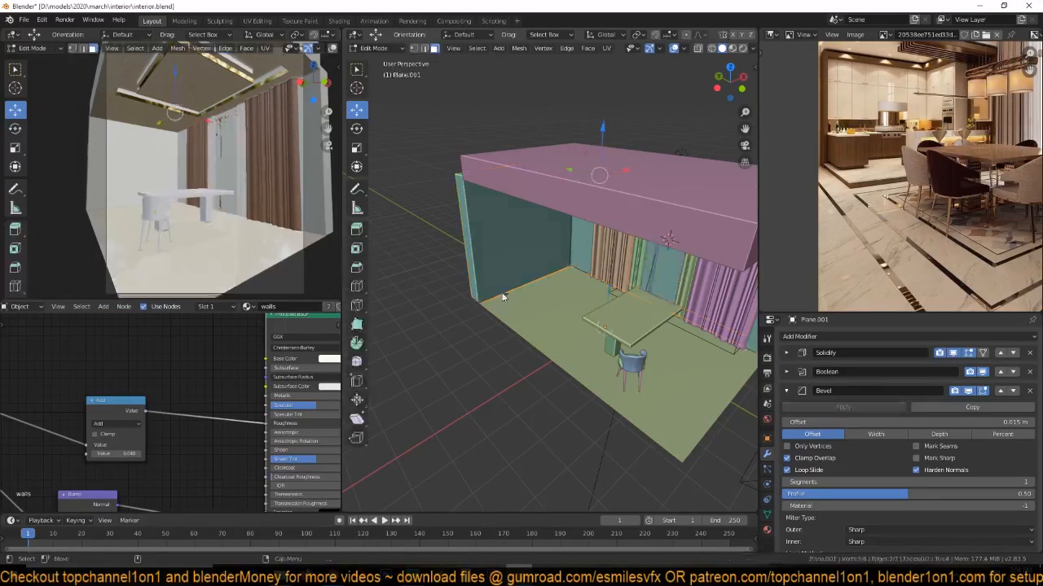
pyautogui.hotkey('alt', 'a')
pyautogui.click(478, 263)
pyautogui.moveTo(479, 264); pyautogui.dragTo(461, 284, button='middle')
pyautogui.press('g')
pyautogui.press('x')
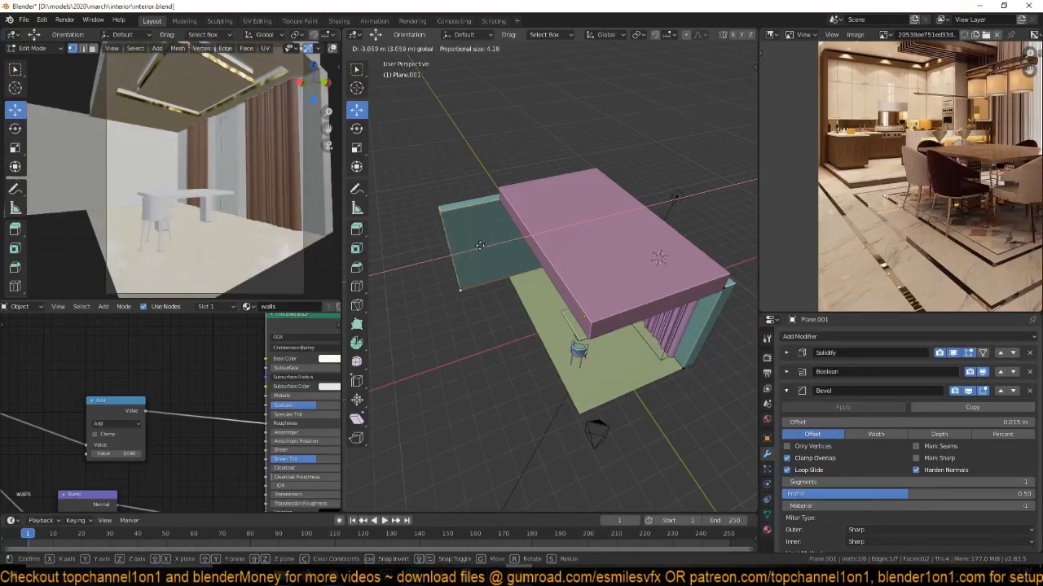
pyautogui.click(500, 246)
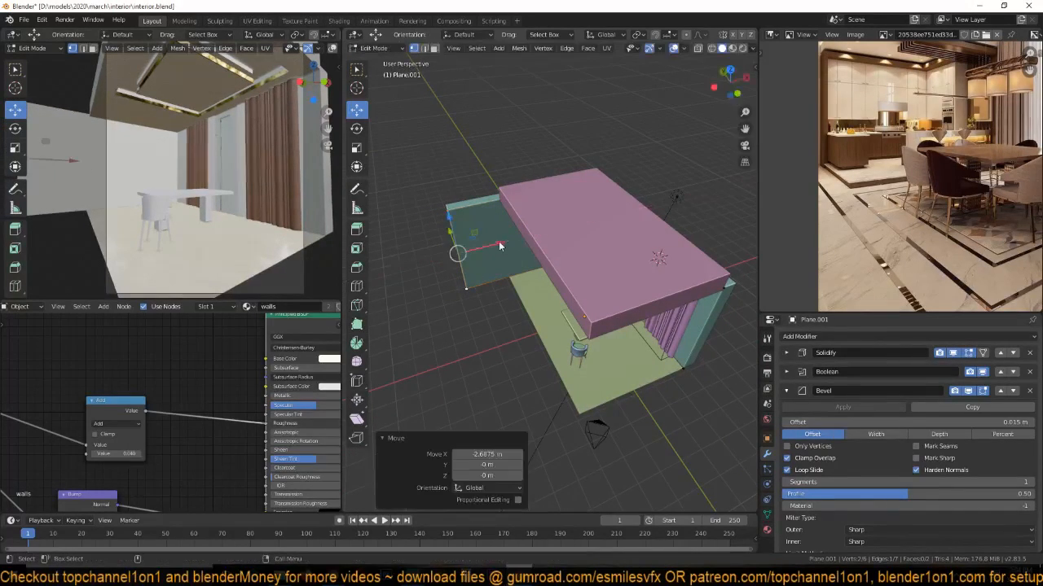
pyautogui.press('KP_7')
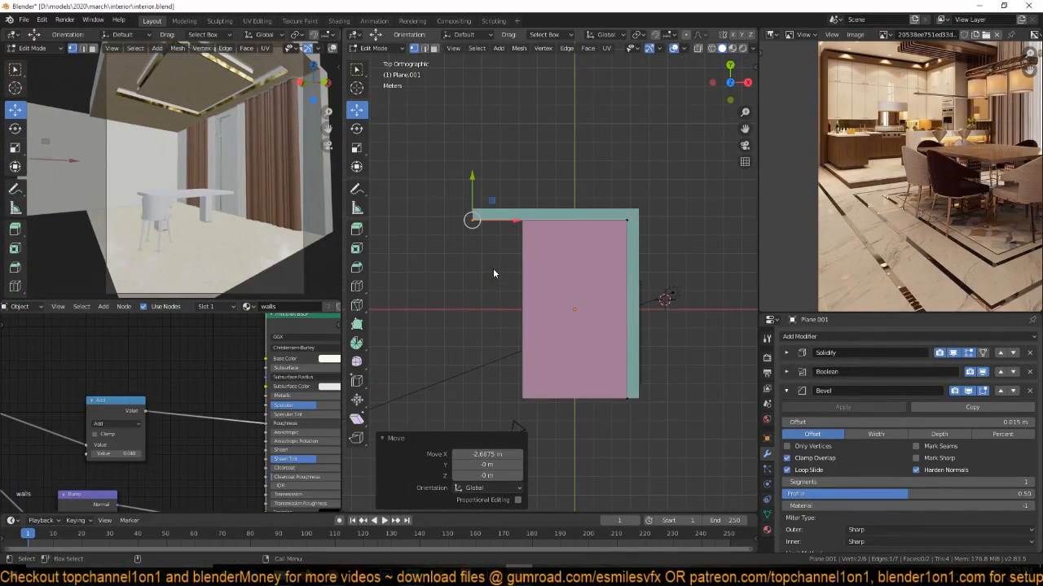
# Try to extrude the back wall's free vertical edge -9.8164 m along Y to form a side wall.
pyautogui.press('g')
pyautogui.press('y')
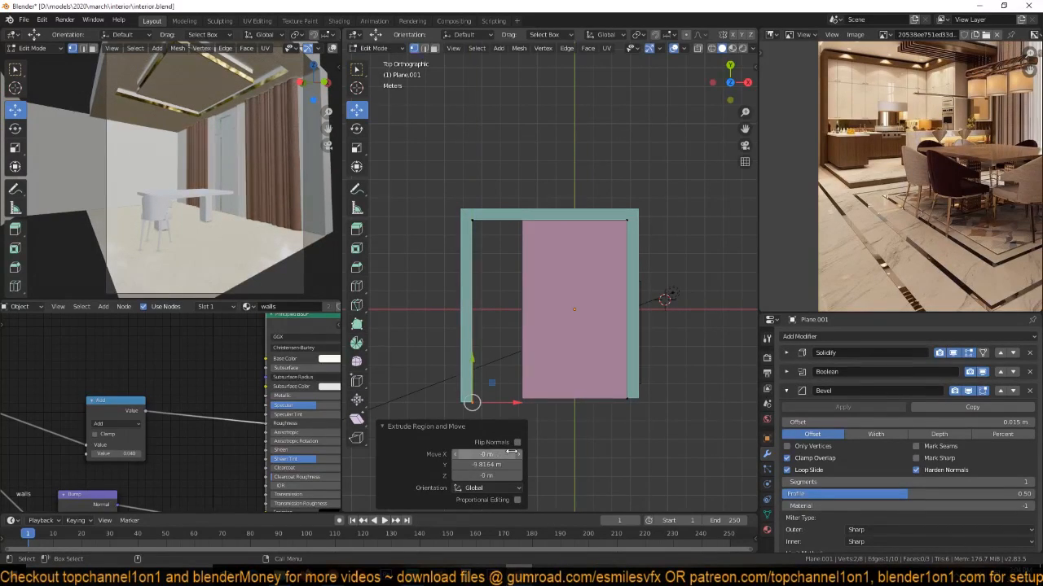
pyautogui.scroll(-1, 584, 414)
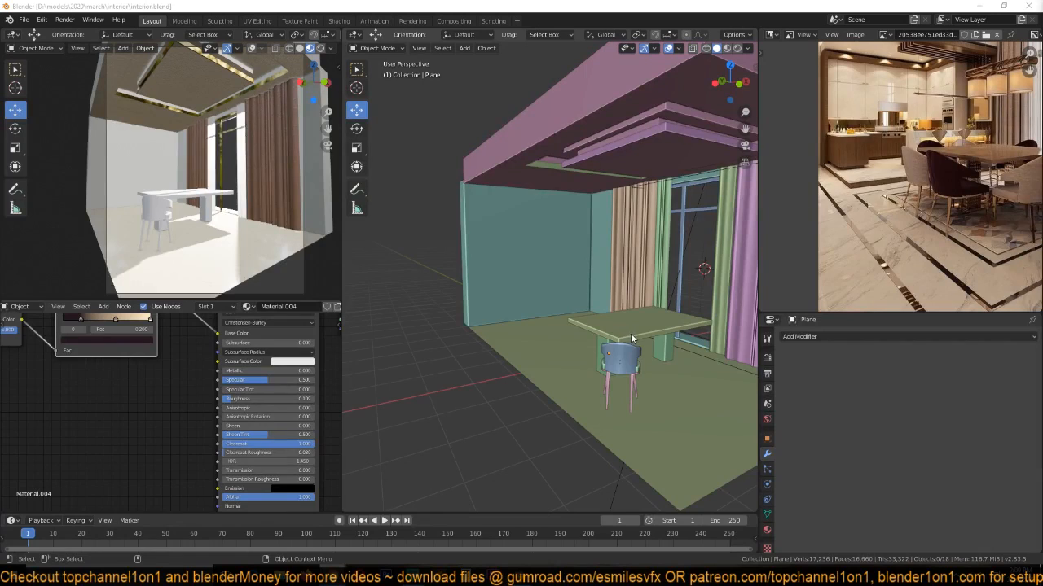
# Check the floor plane and the table from several angles and save the file.
pyautogui.click(540, 324)
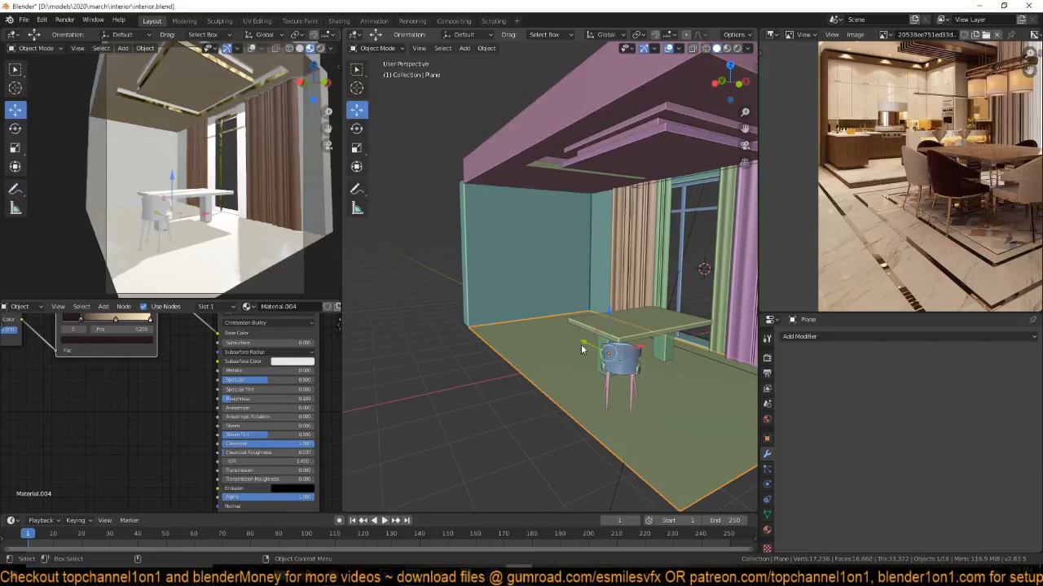
pyautogui.moveTo(601, 313); pyautogui.dragTo(618, 314, button='middle')
pyautogui.click(619, 314)
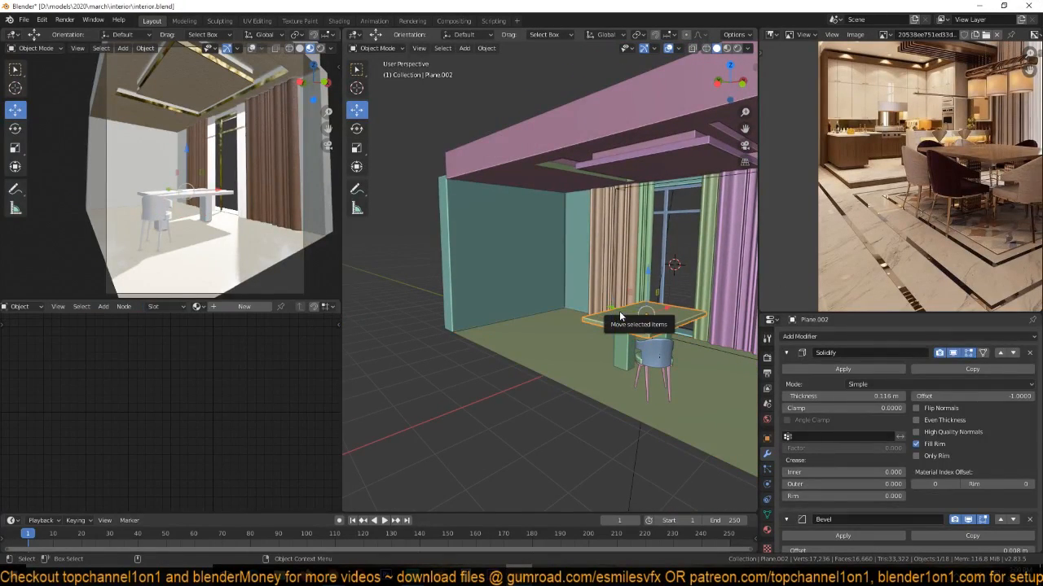
pyautogui.click(588, 348)
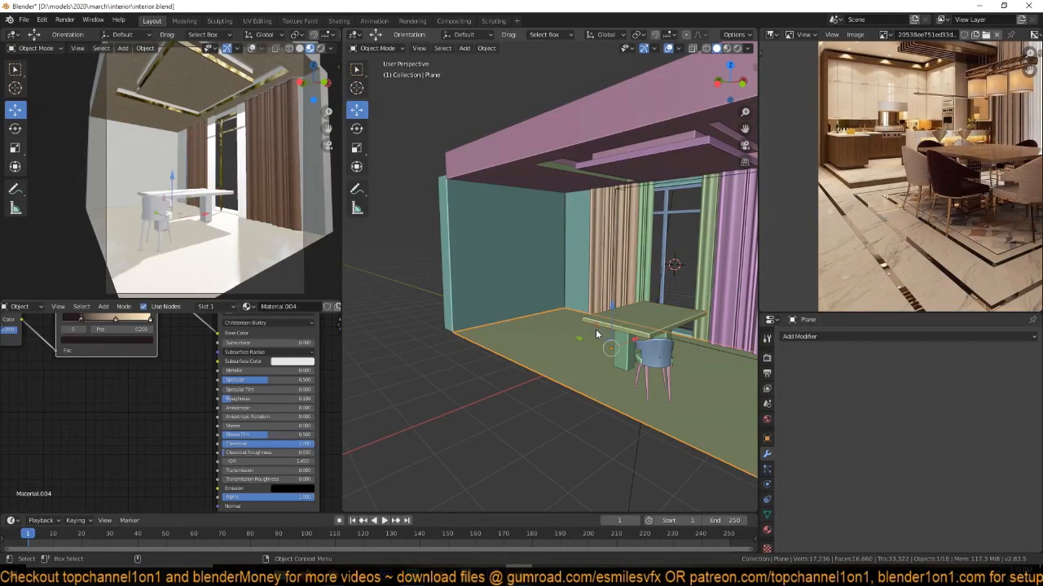
pyautogui.hotkey('ctrl', 's')
pyautogui.moveTo(587, 344); pyautogui.dragTo(536, 361, button='middle')
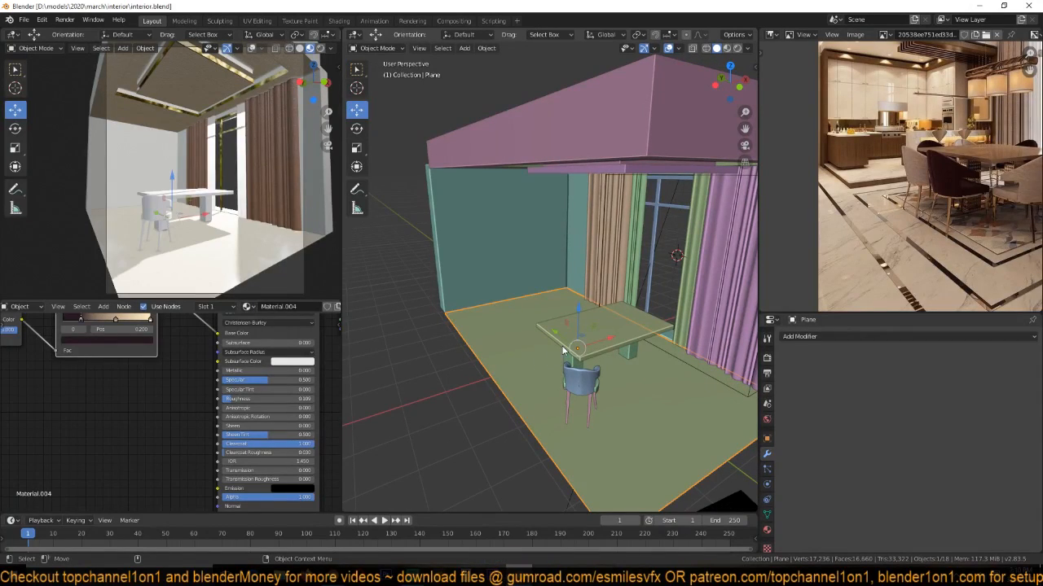
pyautogui.moveTo(560, 350)
pyautogui.mouseDown(button='middle')
pyautogui.moveTo(562, 340)
pyautogui.moveTo(571, 349)
pyautogui.mouseUp(button='middle')
pyautogui.hotkey('ctrl', 's')
# Extend the back wall, ceiling and floor together toward negative X by moving their aligned end vertices in wireframe top view.
pyautogui.scroll(-6, 510, 357)
pyautogui.click(578, 236)
pyautogui.keyDown('shift'); pyautogui.click(503, 305); pyautogui.keyUp('shift')
pyautogui.keyDown('shift'); pyautogui.click(472, 276); pyautogui.keyUp('shift')
pyautogui.press('Tab')
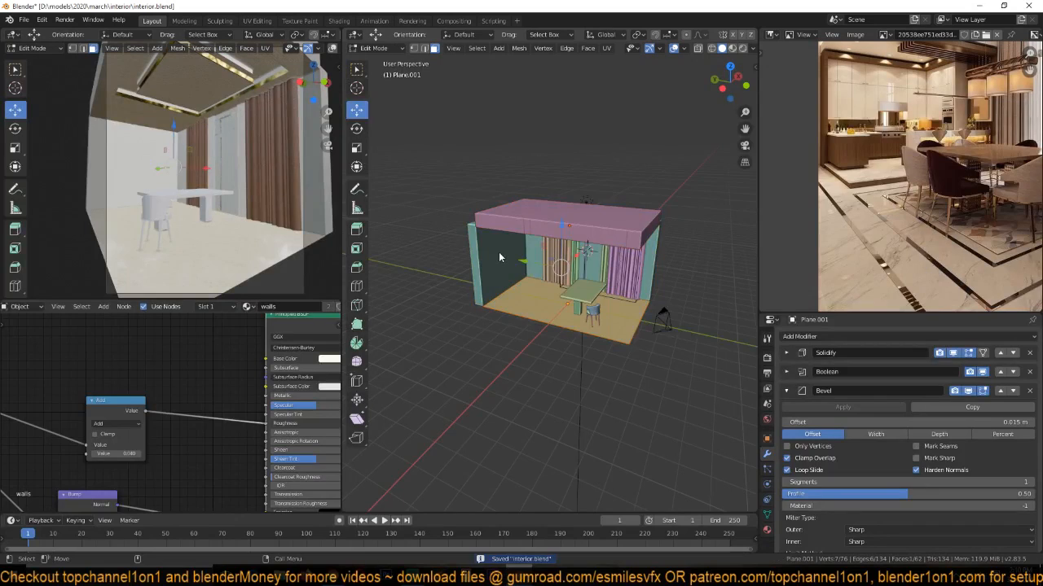
pyautogui.press('KP_7')
pyautogui.scroll(1, 516, 282)
pyautogui.hotkey('alt', 'z')
pyautogui.click(425, 248)
pyautogui.moveTo(471, 158); pyautogui.dragTo(509, 425)
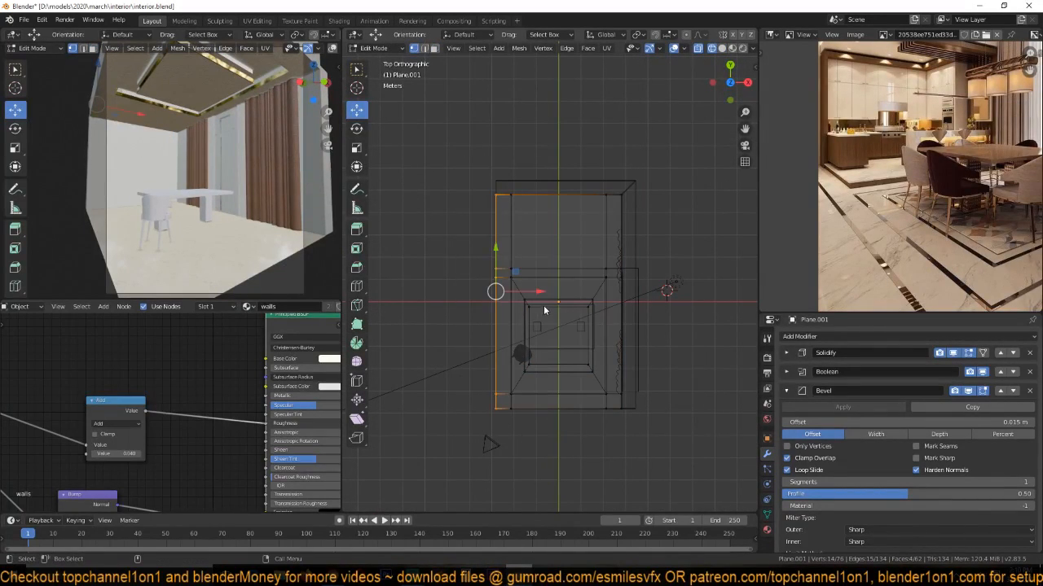
pyautogui.moveTo(534, 295); pyautogui.dragTo(479, 297)
pyautogui.press('Tab')
pyautogui.moveTo(488, 359)
pyautogui.mouseDown(button='middle')
pyautogui.moveTo(551, 305)
pyautogui.moveTo(397, 325)
pyautogui.mouseUp(button='middle')
pyautogui.hotkey('shift', 'z')
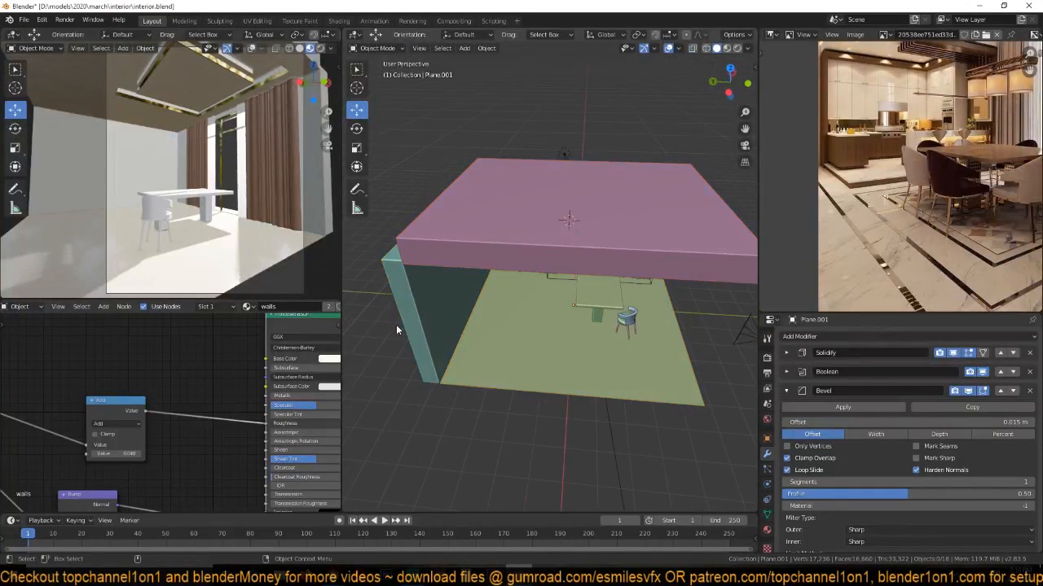
# Extrude the back wall's free vertical edge along Y into a side wall ending at the floor's front edge.
pyautogui.press('Tab')
pyautogui.press('g')
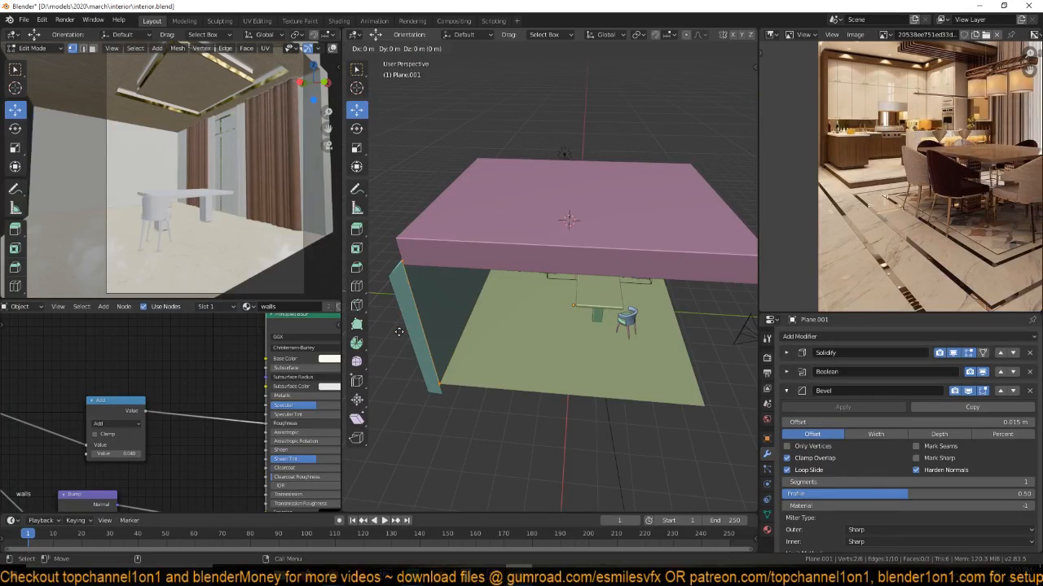
pyautogui.click(596, 342)
pyautogui.press('Tab')
pyautogui.moveTo(597, 339); pyautogui.dragTo(482, 321, button='middle')
pyautogui.scroll(4, 481, 323)
pyautogui.scroll(-6, 510, 306)
pyautogui.press('Tab')
pyautogui.moveTo(570, 327); pyautogui.dragTo(544, 320, button='middle')
pyautogui.press('g')
pyautogui.click(552, 324)
pyautogui.press('Tab')
# Move the front vertices of the walls, ceiling and floor about -2.48 m along Y and save the file.
pyautogui.click(619, 214)
pyautogui.keyDown('shift'); pyautogui.click(686, 263); pyautogui.keyUp('shift')
pyautogui.keyDown('shift'); pyautogui.click(625, 351); pyautogui.keyUp('shift')
pyautogui.press('Tab')
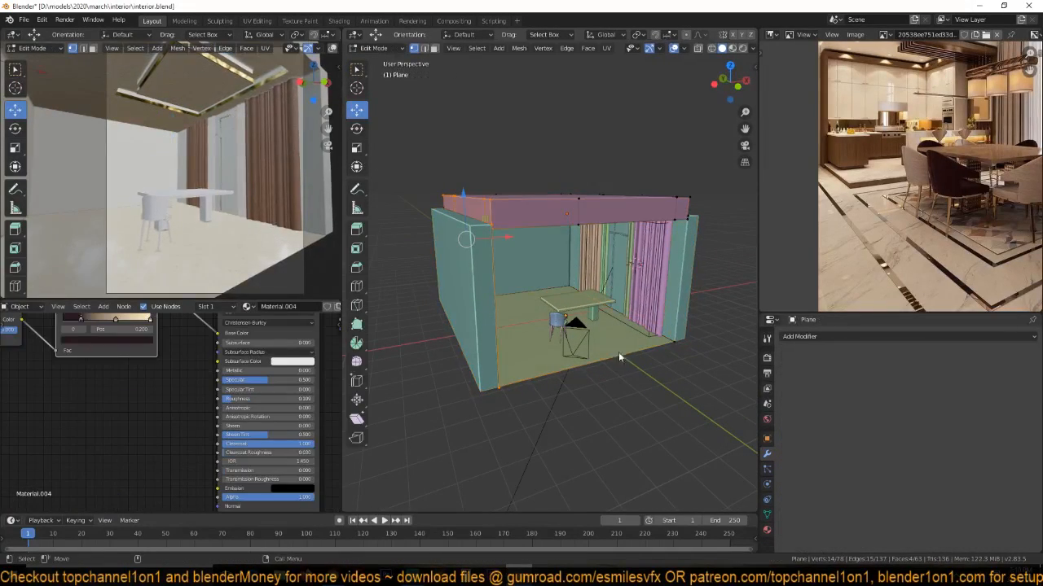
pyautogui.moveTo(617, 354); pyautogui.dragTo(644, 377, button='middle')
pyautogui.press('KP_7')
pyautogui.hotkey('alt', 'z')
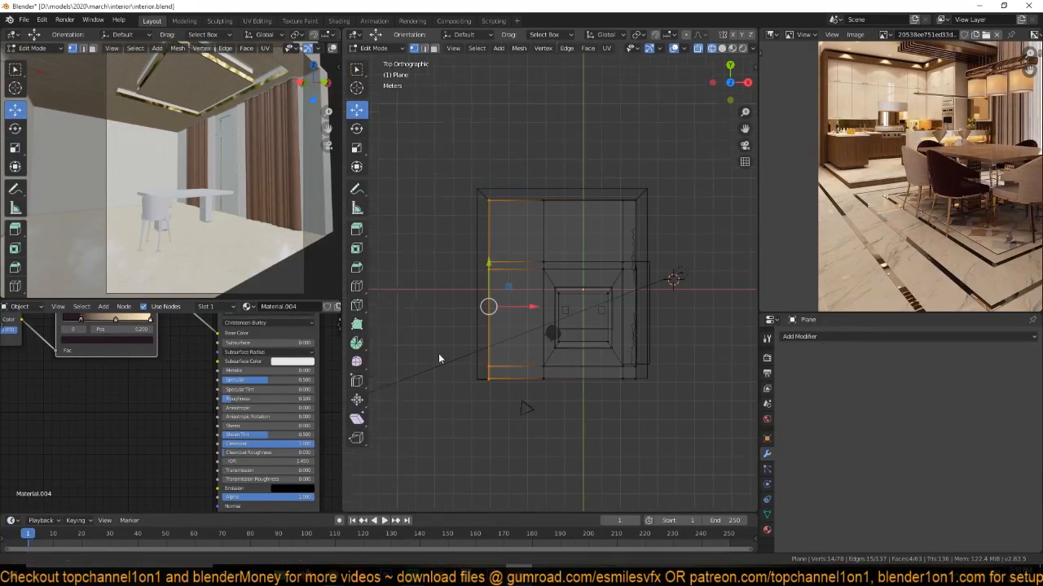
pyautogui.keyDown('shift'); pyautogui.moveTo(430, 371); pyautogui.dragTo(501, 290, button='middle'); pyautogui.keyUp('shift')
pyautogui.moveTo(502, 289); pyautogui.dragTo(682, 319)
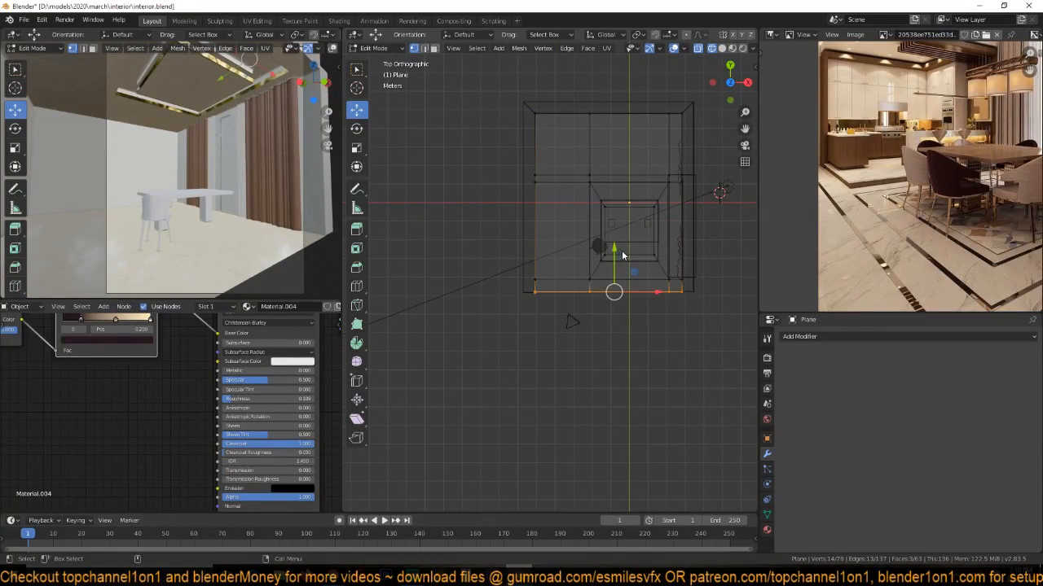
pyautogui.moveTo(614, 259); pyautogui.dragTo(612, 306)
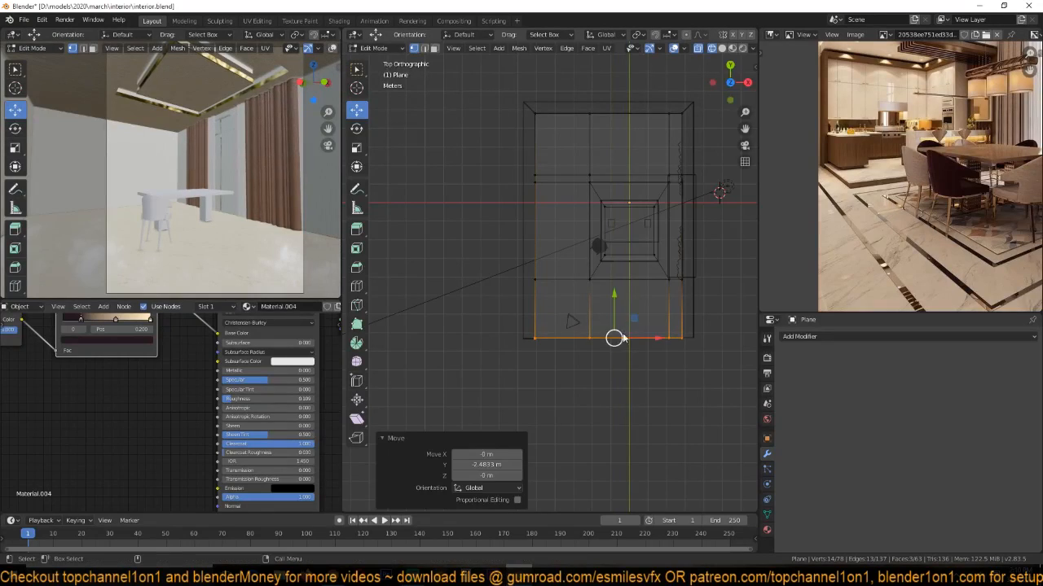
pyautogui.moveTo(613, 306); pyautogui.dragTo(598, 255, button='middle')
pyautogui.press('Tab')
pyautogui.hotkey('alt', 'z')
pyautogui.moveTo(678, 294); pyautogui.dragTo(570, 305, button='middle')
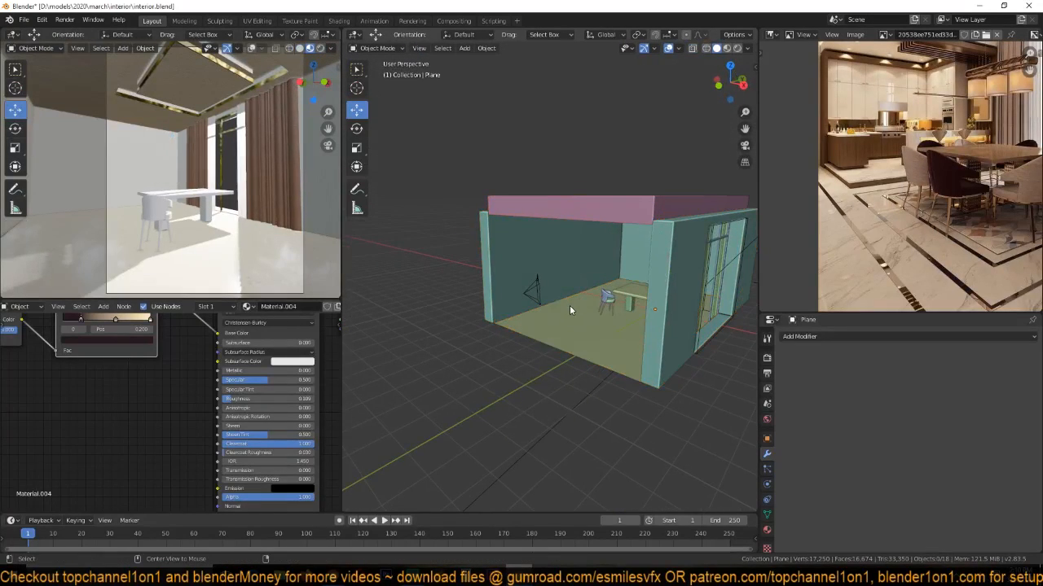
pyautogui.hotkey('ctrl', 's')
# Extrude the side wall's front vertical edge along X to close the open front of the room, and save the file.
pyautogui.click(479, 262)
pyautogui.press('Tab')
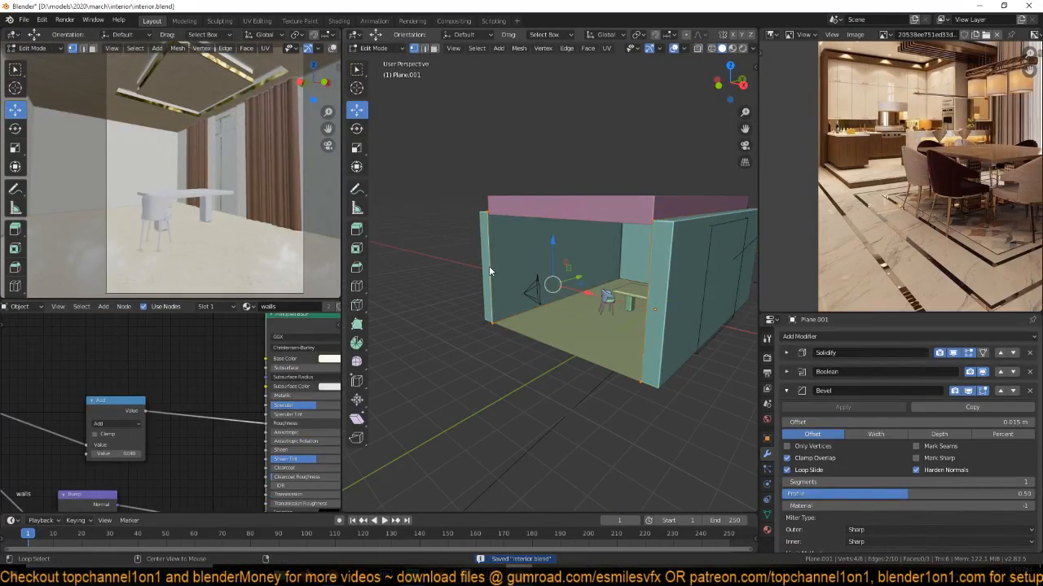
pyautogui.press('a')
pyautogui.press('2')
pyautogui.click(488, 279)
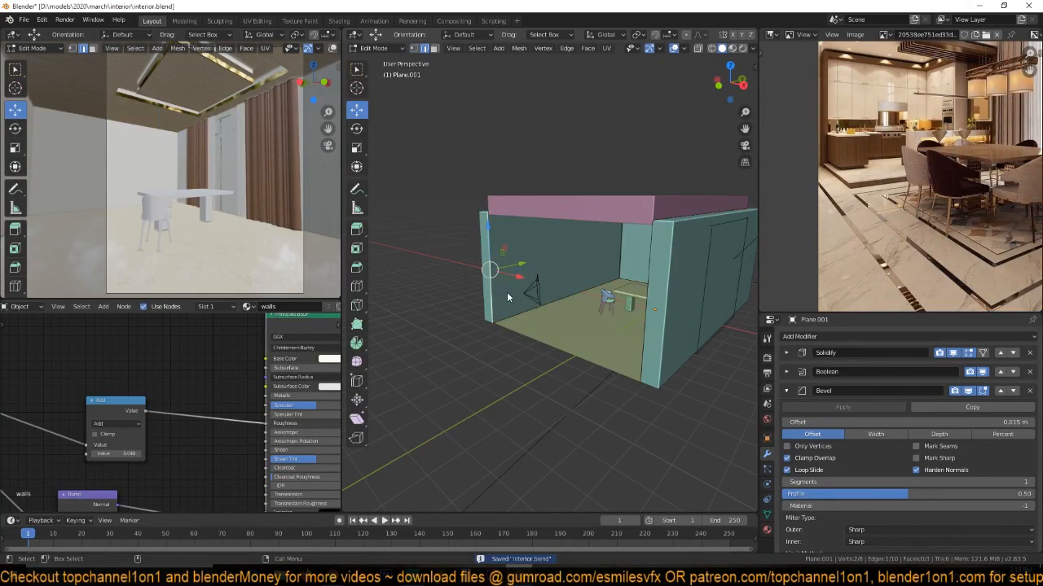
pyautogui.press('g')
pyautogui.press('x')
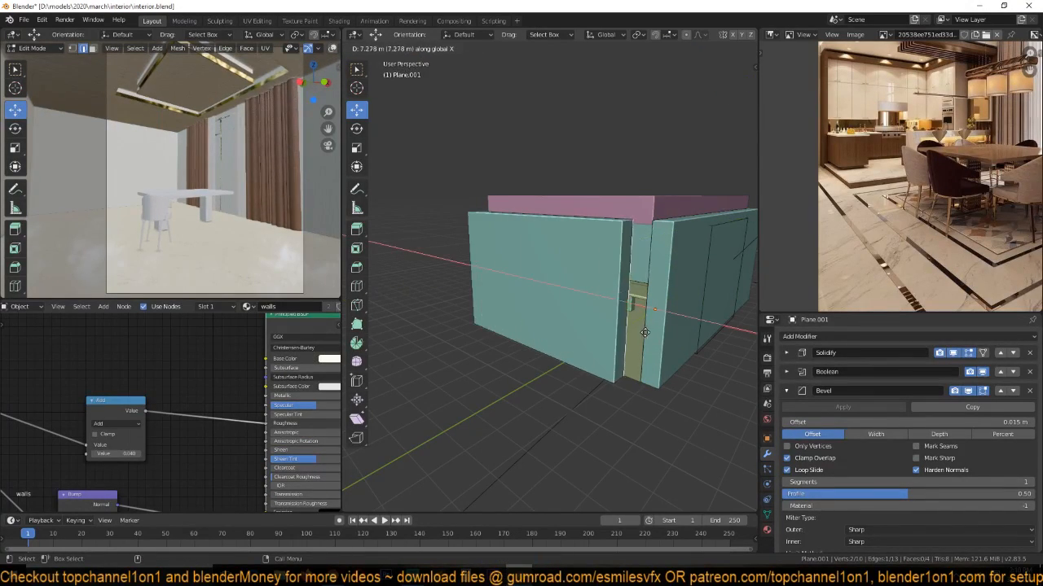
pyautogui.click(661, 336)
pyautogui.press('Tab')
pyautogui.scroll(-2, 659, 336)
pyautogui.moveTo(660, 335)
pyautogui.mouseDown(button='middle')
pyautogui.moveTo(657, 326)
pyautogui.moveTo(624, 357)
pyautogui.moveTo(523, 331)
pyautogui.mouseUp(button='middle')
pyautogui.scroll(2, 625, 358)
pyautogui.hotkey('ctrl', 's')
# Separate the front wall's face into its own object, select only that object and save the file.
pyautogui.press('Tab')
pyautogui.press('z')
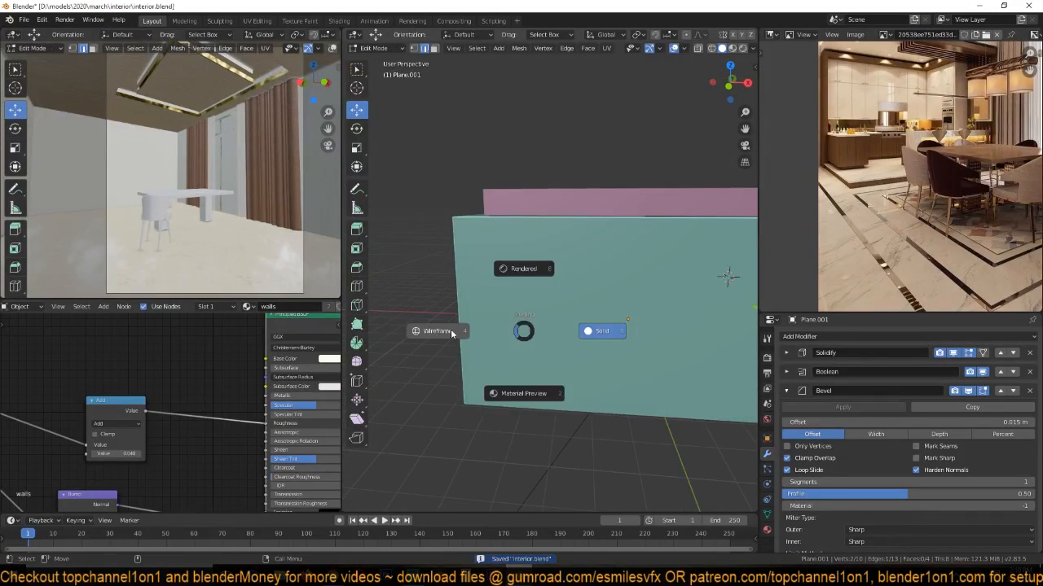
pyautogui.click(456, 330)
pyautogui.press('3')
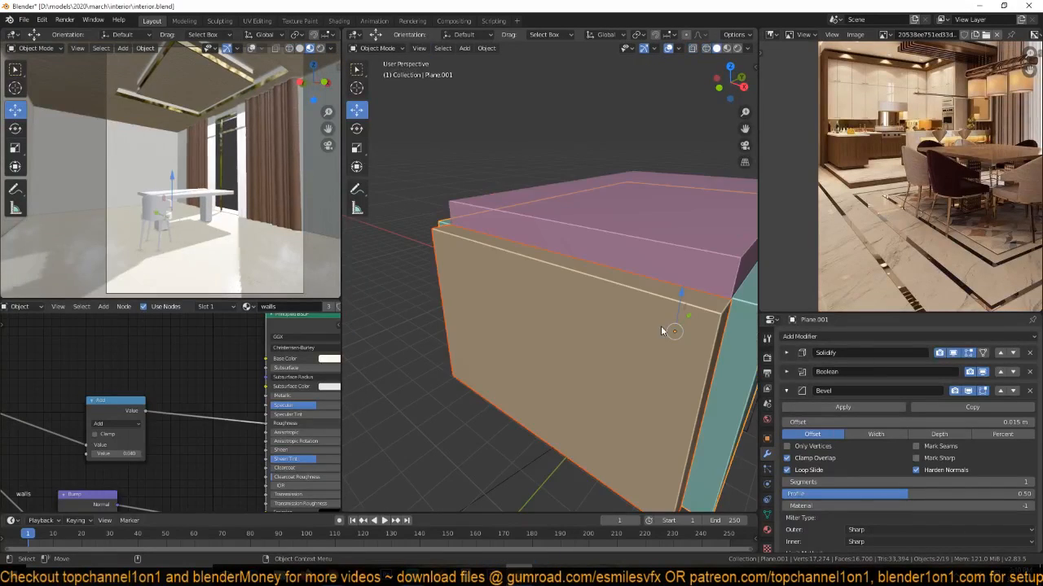
pyautogui.hotkey('alt', 'a')
pyautogui.click(580, 290)
pyautogui.scroll(-4, 558, 321)
pyautogui.moveTo(559, 321); pyautogui.dragTo(606, 316, button='middle')
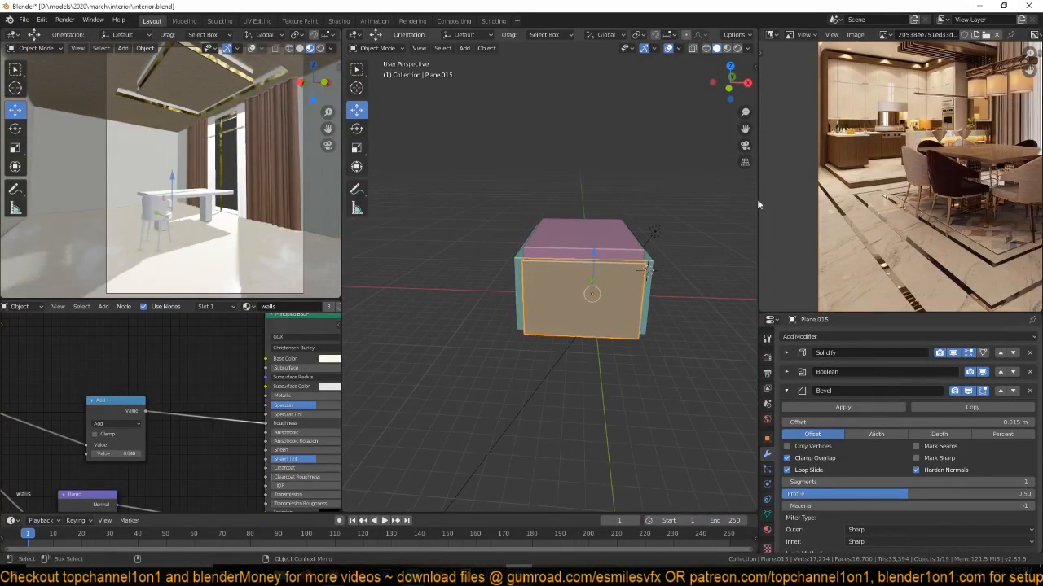
pyautogui.hotkey('ctrl', 's')
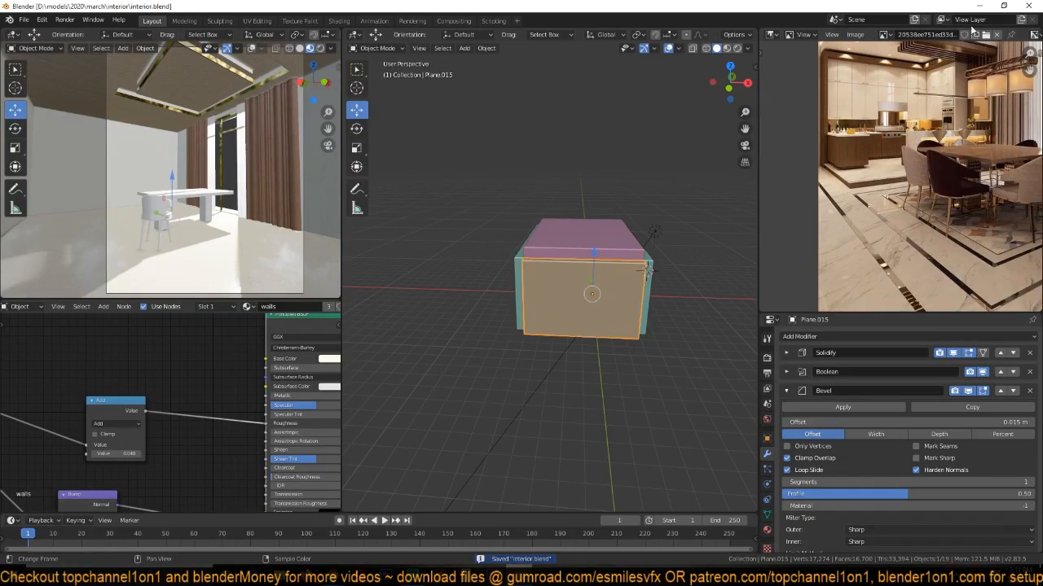
# Split the reference image area, turn the lower part into an Outliner and enlarge it.
pyautogui.moveTo(1033, 35); pyautogui.dragTo(995, 250)
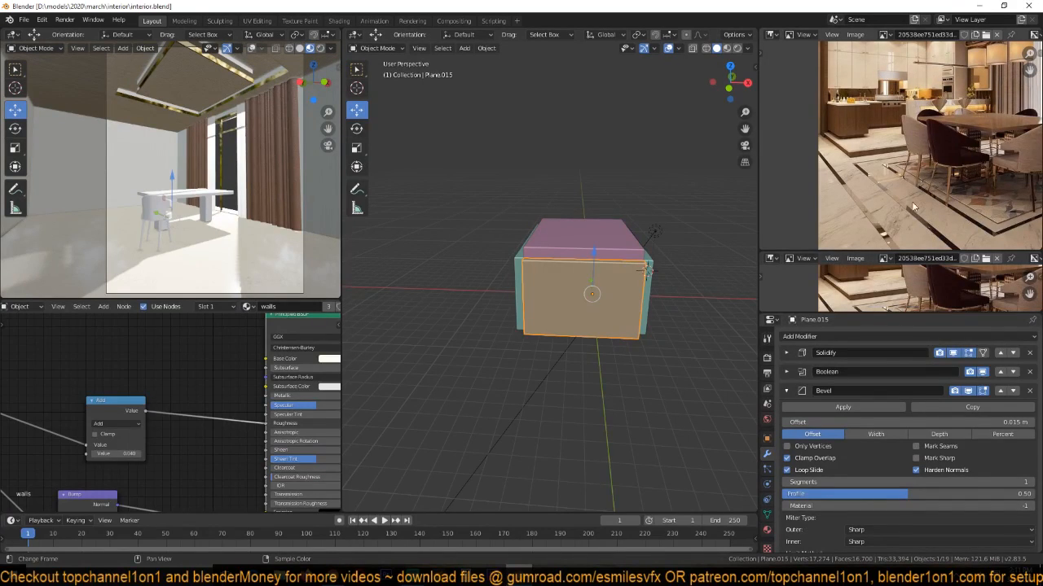
pyautogui.click(771, 259)
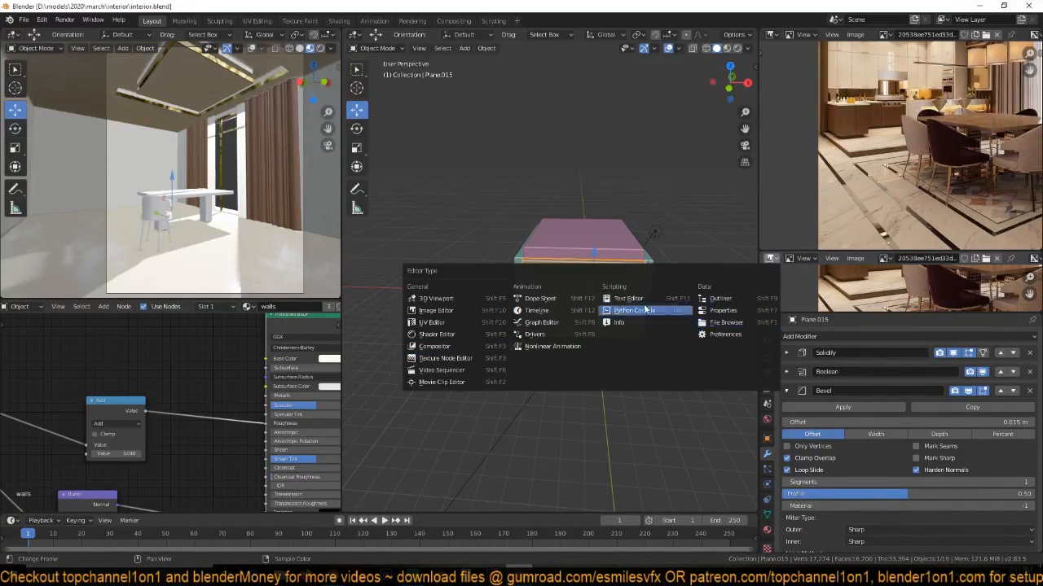
pyautogui.click(717, 298)
pyautogui.moveTo(853, 251); pyautogui.dragTo(854, 185)
pyautogui.scroll(-5, 783, 301)
# Hide the separated front wall Plane.015 and give the reference image area more height.
pyautogui.click(1032, 301)
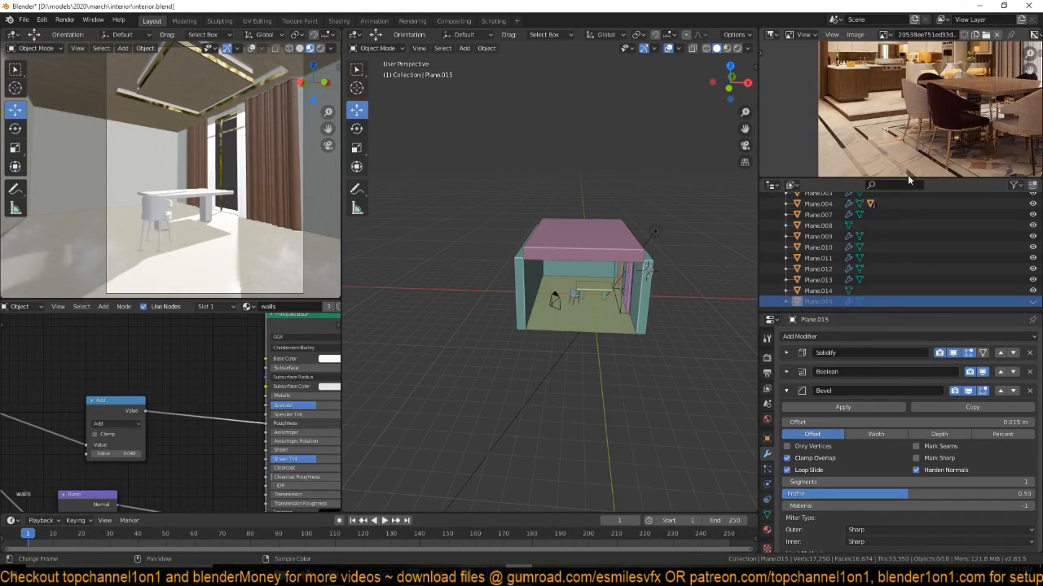
pyautogui.moveTo(907, 178); pyautogui.dragTo(909, 203)
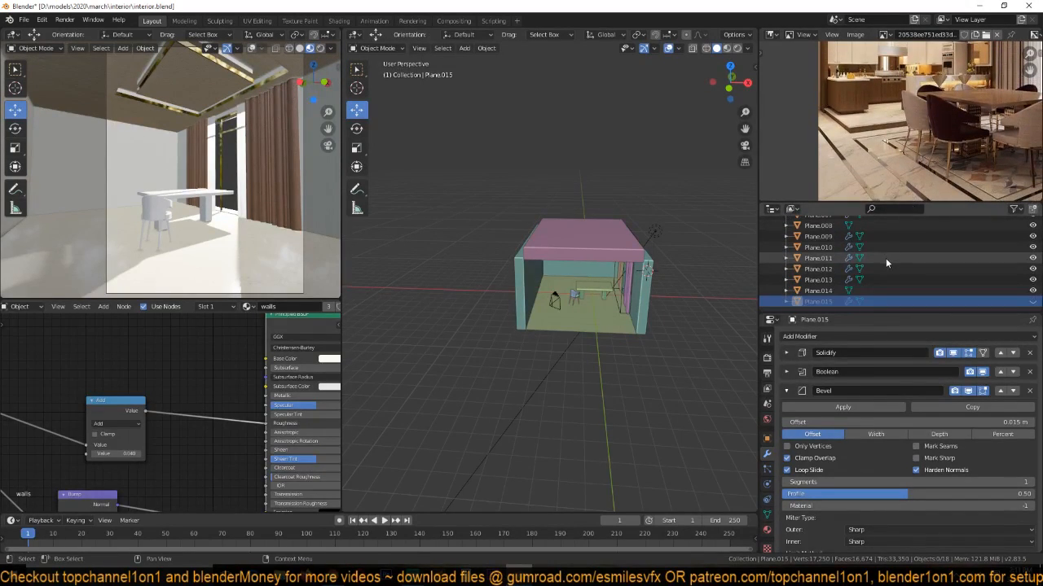
pyautogui.scroll(2, 685, 226)
pyautogui.scroll(-2, 824, 121)
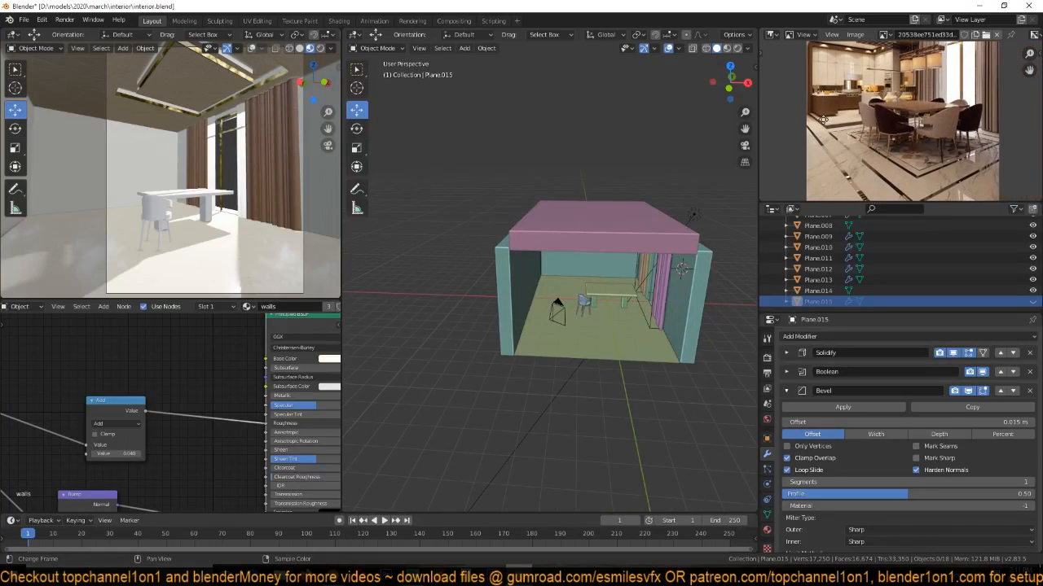
# Select the ceiling, save the file and make the front wall Plane.015 visible again.
pyautogui.click(645, 215)
pyautogui.hotkey('ctrl', 's')
pyautogui.scroll(-4, 641, 223)
pyautogui.moveTo(641, 223); pyautogui.dragTo(597, 313, button='middle')
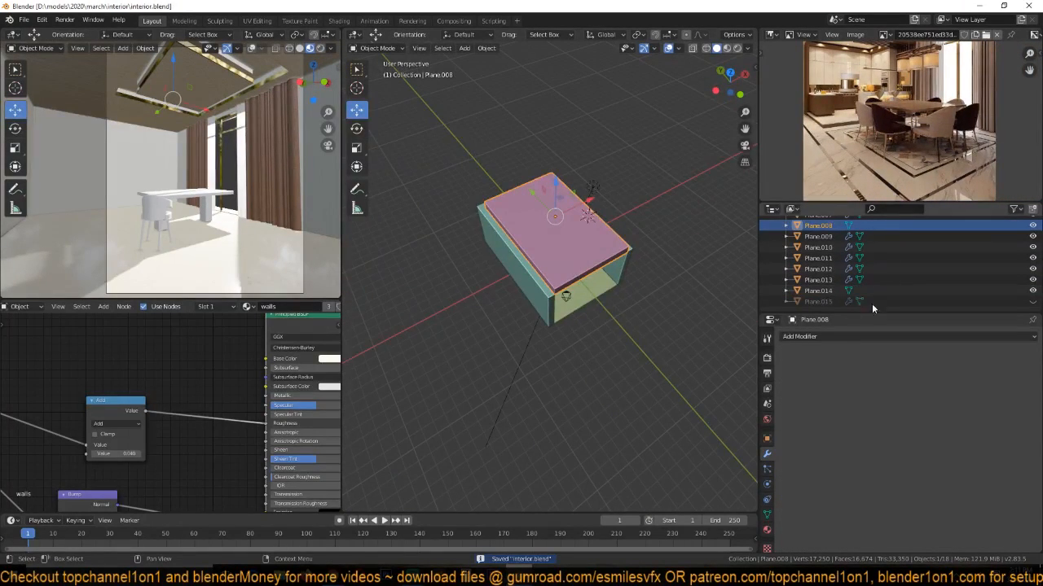
pyautogui.click(1033, 301)
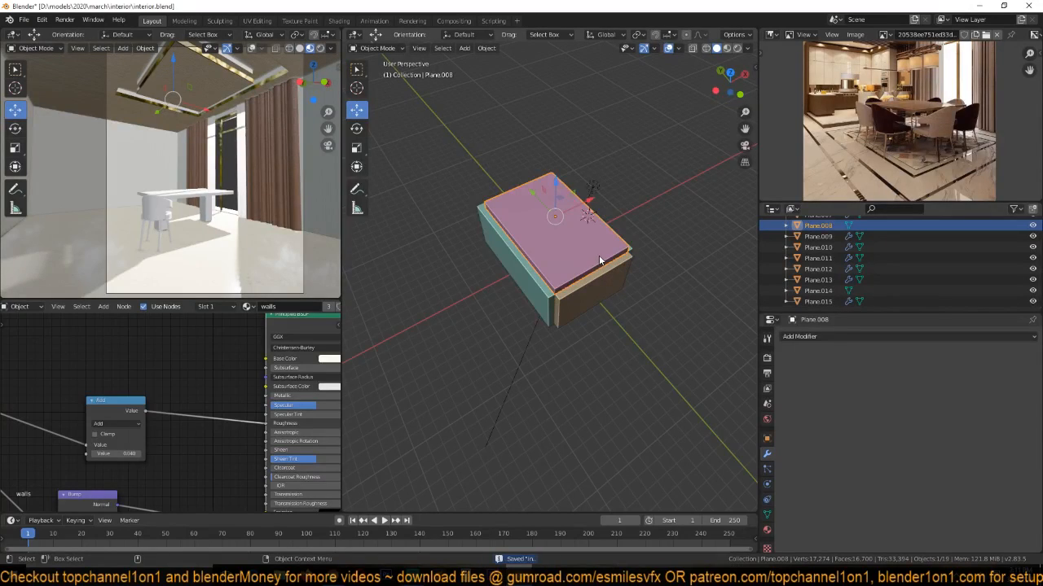
# Add an irradiance volume light probe and scale it up inside the room in wireframe top view.
pyautogui.press('KP_7')
pyautogui.hotkey('alt', 'a')
pyautogui.hotkey('shift', 'z')
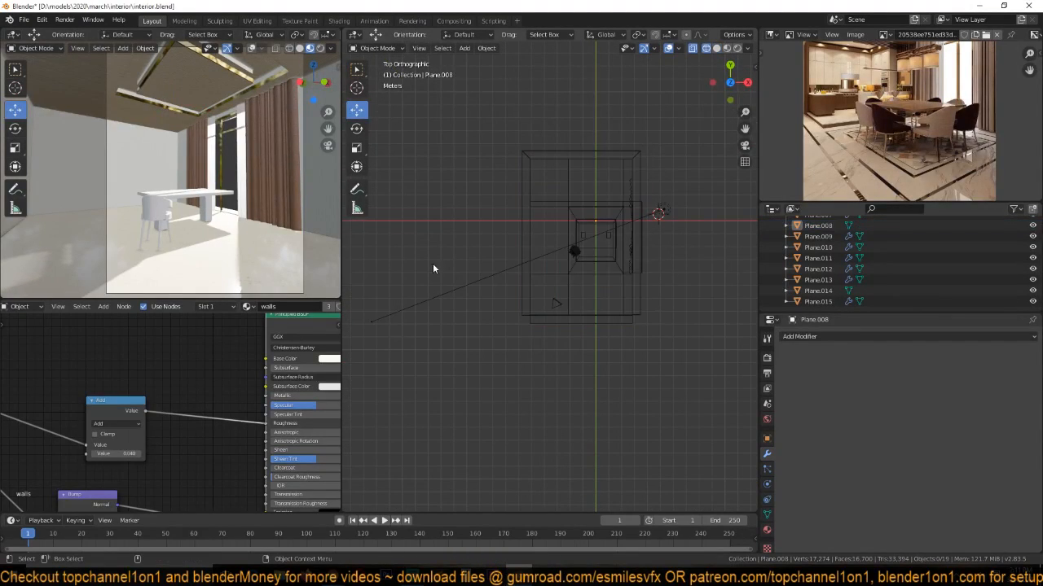
pyautogui.hotkey('shift', 'a')
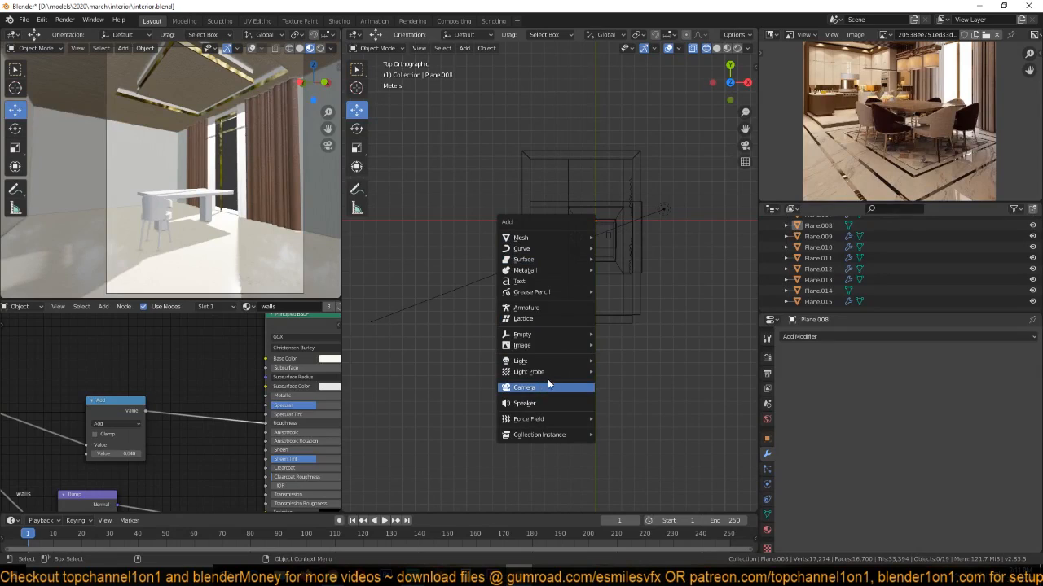
pyautogui.moveTo(547, 372)
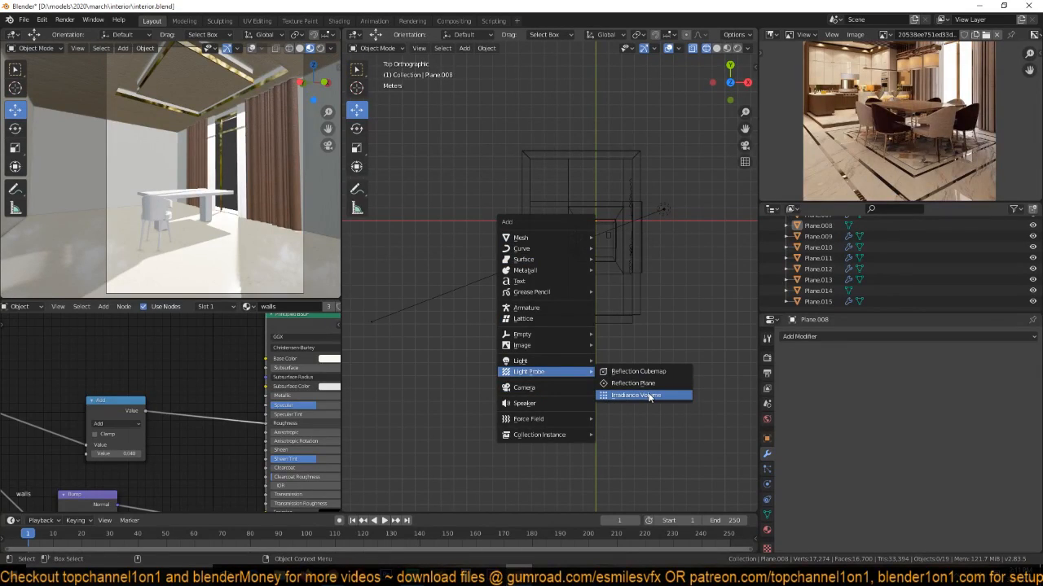
pyautogui.click(649, 395)
pyautogui.press('s')
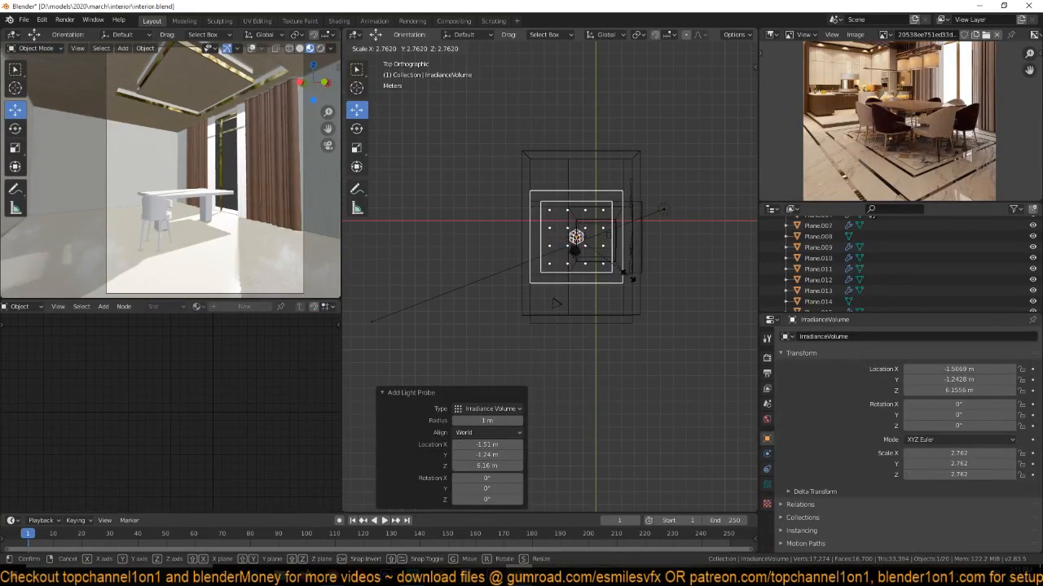
pyautogui.click(624, 275)
# Enlarge the irradiance volume a little more and shift it along X to sit between the room's side walls.
pyautogui.moveTo(625, 238); pyautogui.dragTo(636, 238)
pyautogui.press('s')
pyautogui.click(638, 248)
pyautogui.press('g')
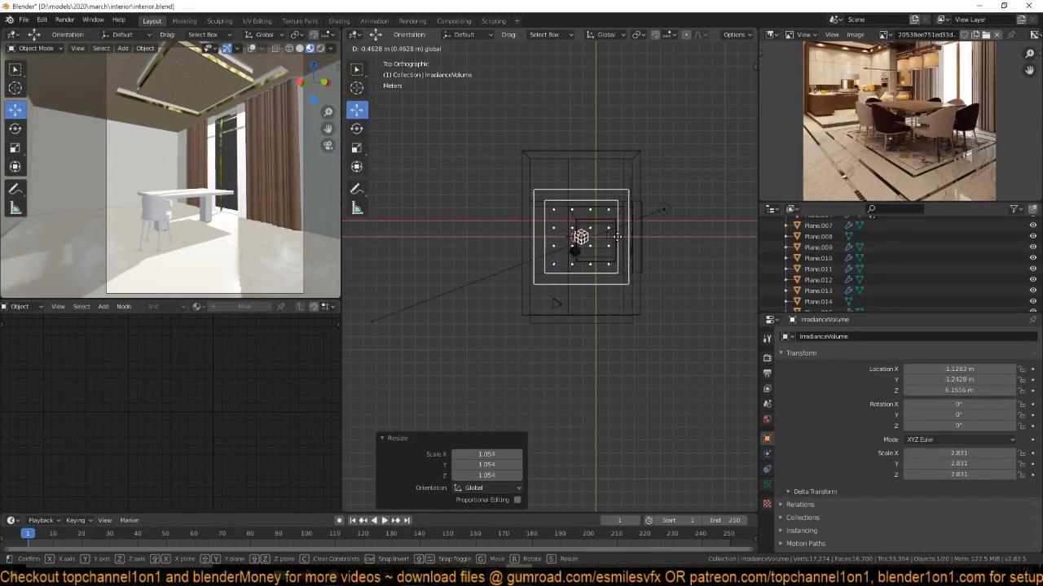
pyautogui.click(637, 255)
pyautogui.moveTo(625, 244); pyautogui.dragTo(625, 244)
# Stretch the irradiance volume along Y by about 1.56 to cover the room's length and save the file.
pyautogui.press('s')
pyautogui.press('y')
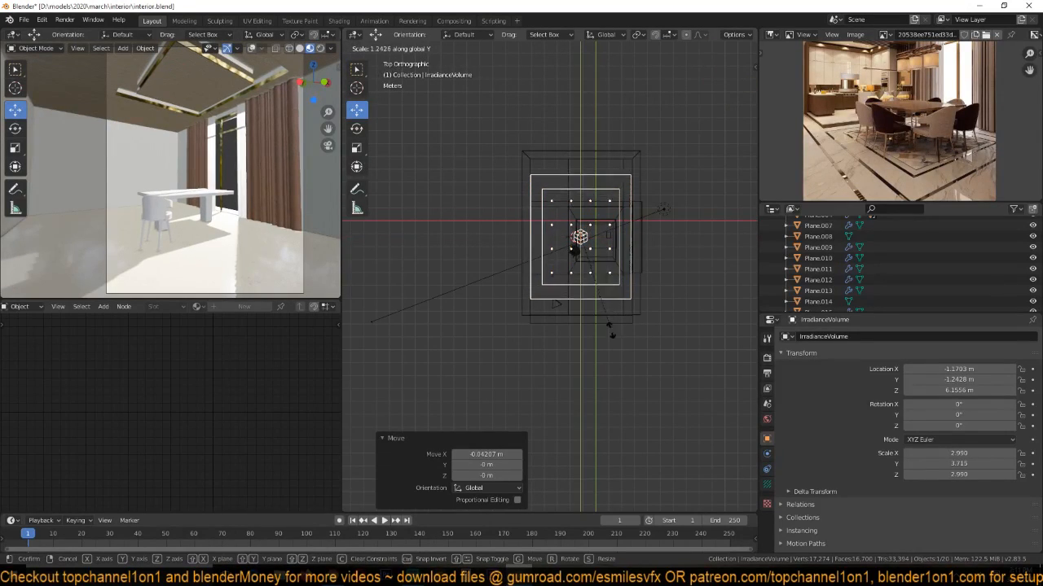
pyautogui.click(617, 351)
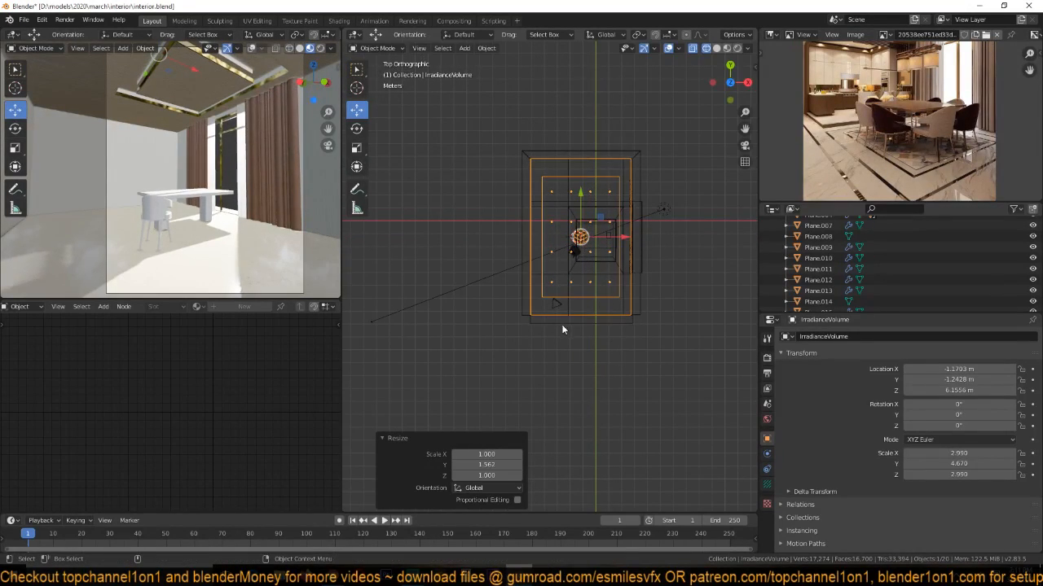
pyautogui.hotkey('ctrl', 's')
# Switch to solid shading and lower the irradiance volume about 3.28 m into the room in front view.
pyautogui.moveTo(599, 323); pyautogui.dragTo(511, 241, button='middle')
pyautogui.press('z')
pyautogui.click(615, 201)
pyautogui.press('KP_1')
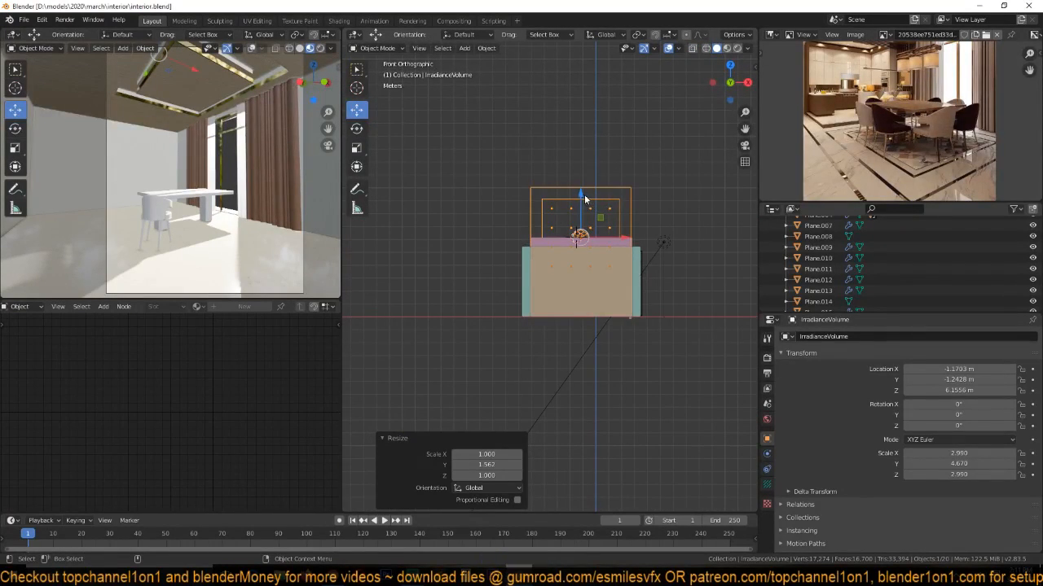
pyautogui.moveTo(579, 197); pyautogui.dragTo(578, 242)
pyautogui.scroll(5, 604, 225)
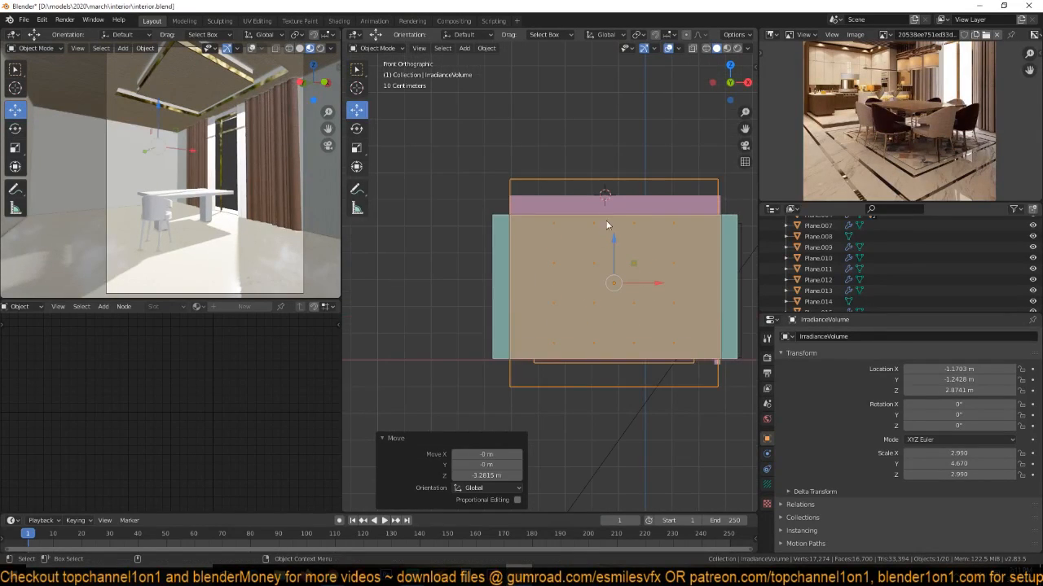
# Scale the irradiance volume along Z by about 0.61 to fit the room's height and save the file.
pyautogui.press('s')
pyautogui.press('z')
pyautogui.click(601, 213)
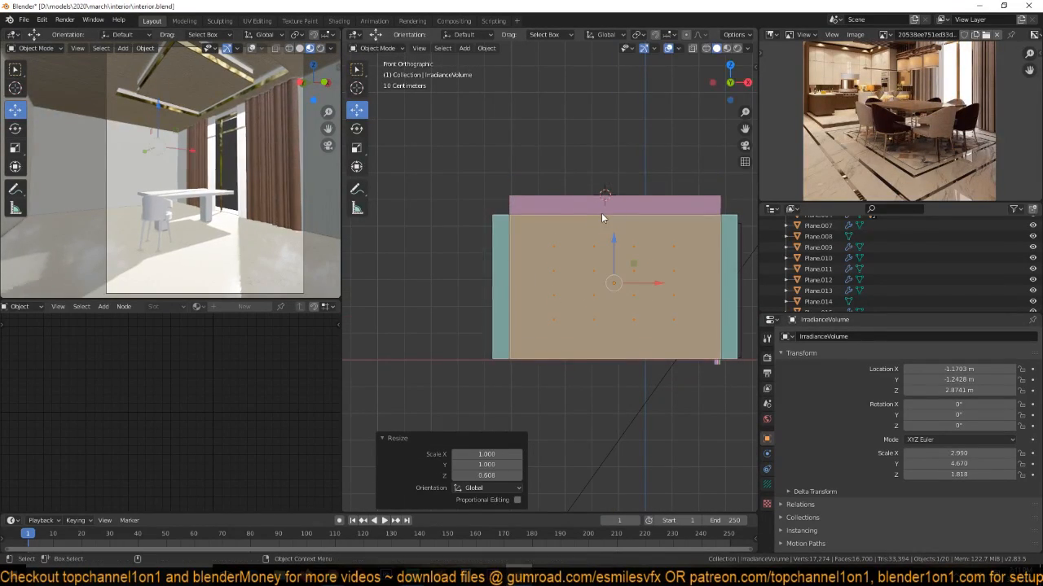
pyautogui.moveTo(644, 235)
pyautogui.mouseDown(button='middle')
pyautogui.moveTo(559, 259)
pyautogui.moveTo(623, 258)
pyautogui.moveTo(537, 245)
pyautogui.moveTo(547, 277)
pyautogui.mouseUp(button='middle')
pyautogui.press('z')
pyautogui.click(494, 245)
pyautogui.press('z')
pyautogui.click(602, 293)
pyautogui.scroll(-1, 642, 283)
pyautogui.scroll(-2, 642, 284)
pyautogui.moveTo(642, 283); pyautogui.dragTo(659, 272, button='middle')
pyautogui.hotkey('ctrl', 's')
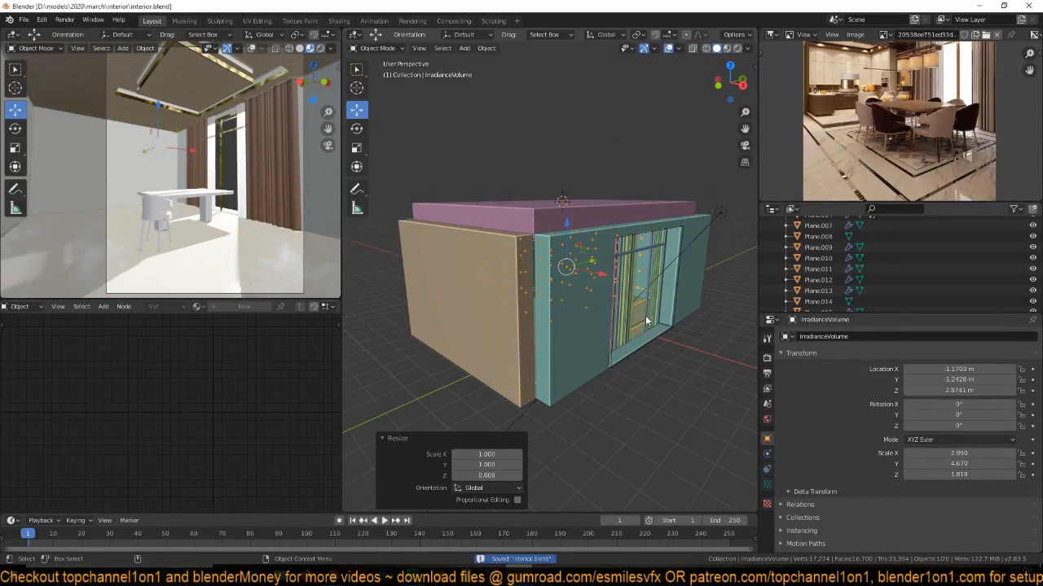
# Bake only the cubemaps in the Eevee indirect lighting settings and show the camera view in rendered shading.
pyautogui.click(766, 356)
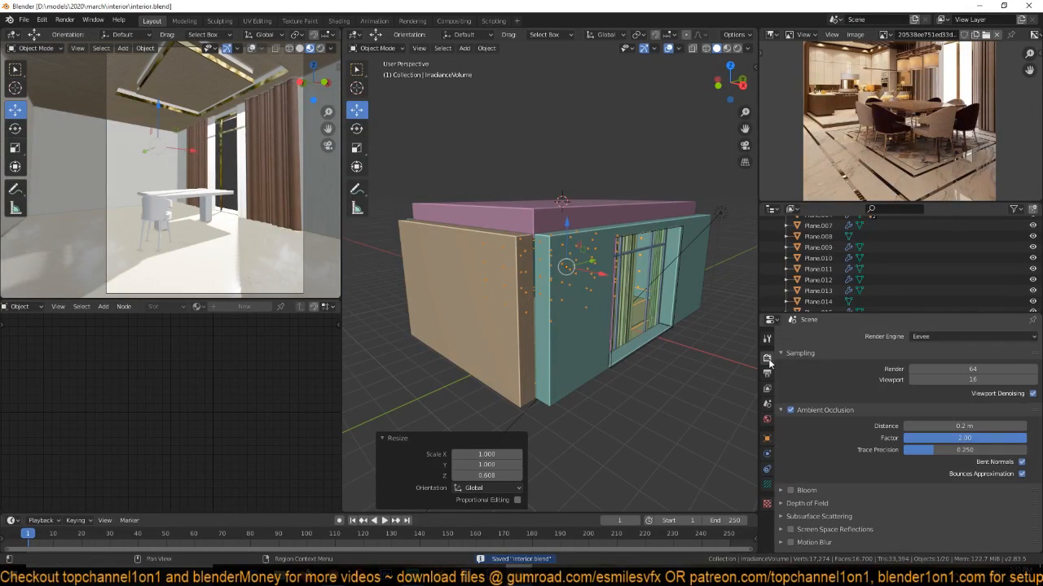
pyautogui.scroll(-6, 814, 460)
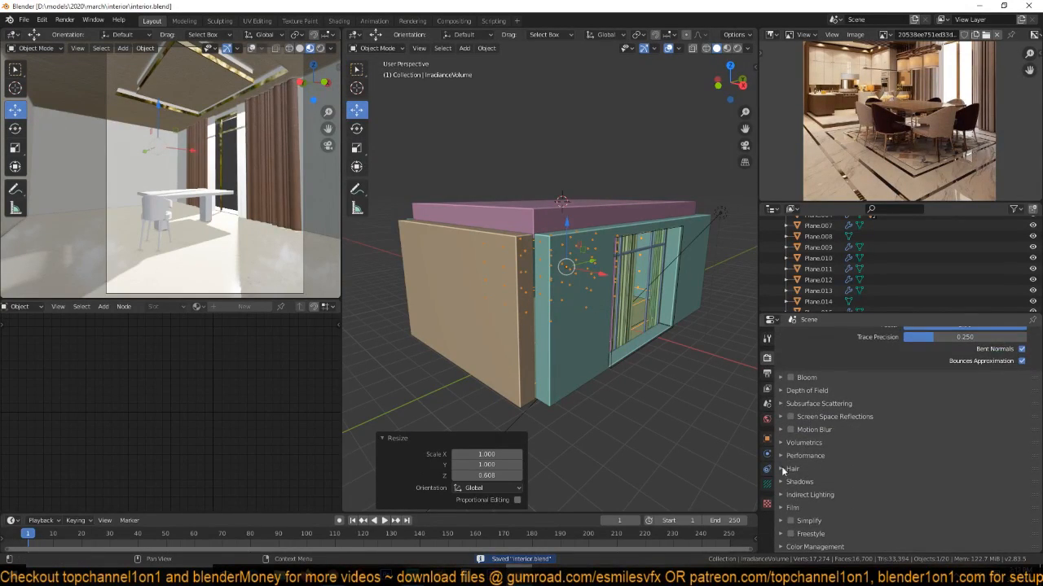
pyautogui.click(802, 496)
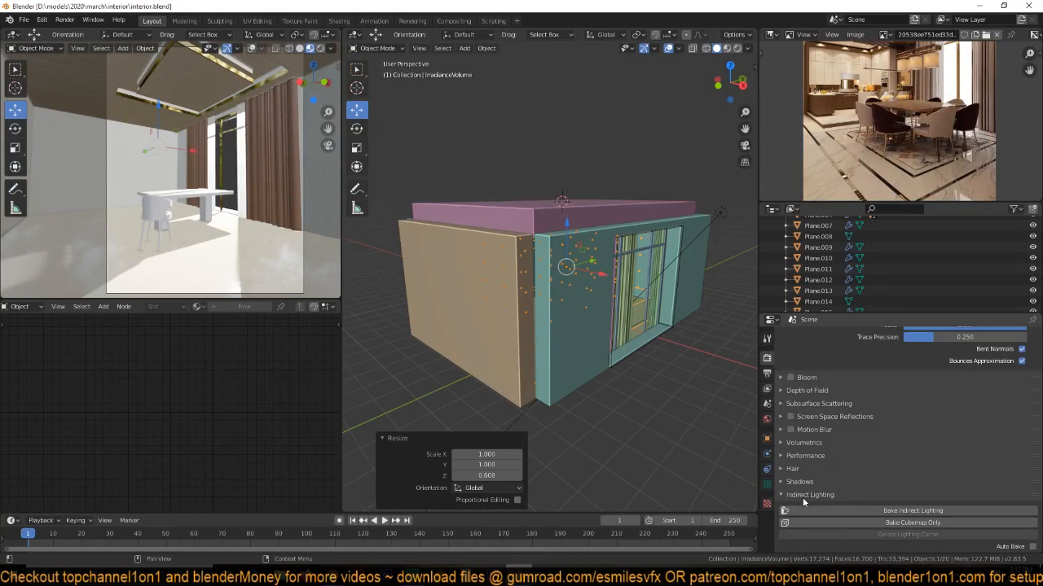
pyautogui.scroll(-5, 885, 455)
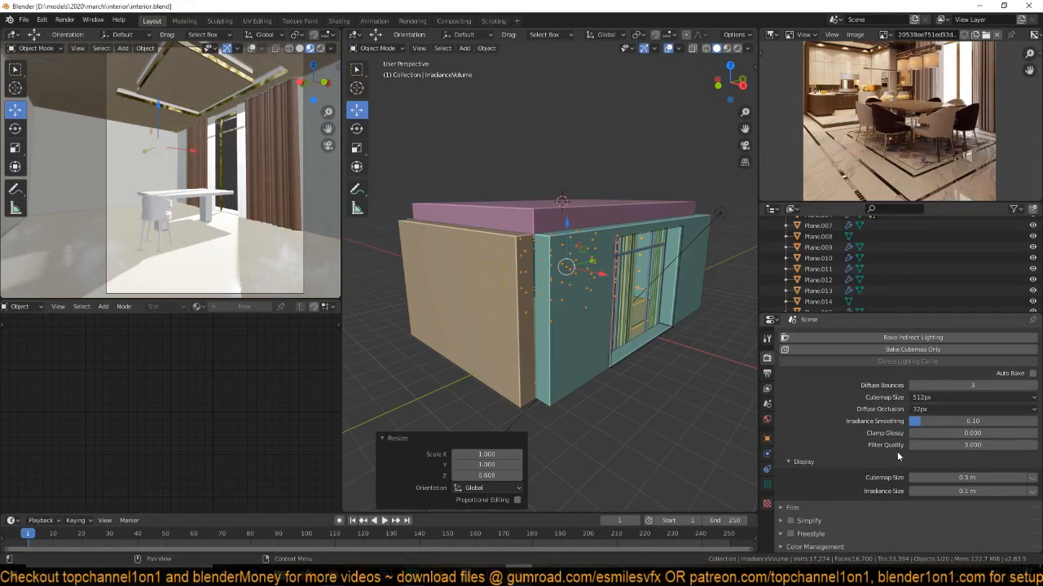
pyautogui.click(905, 348)
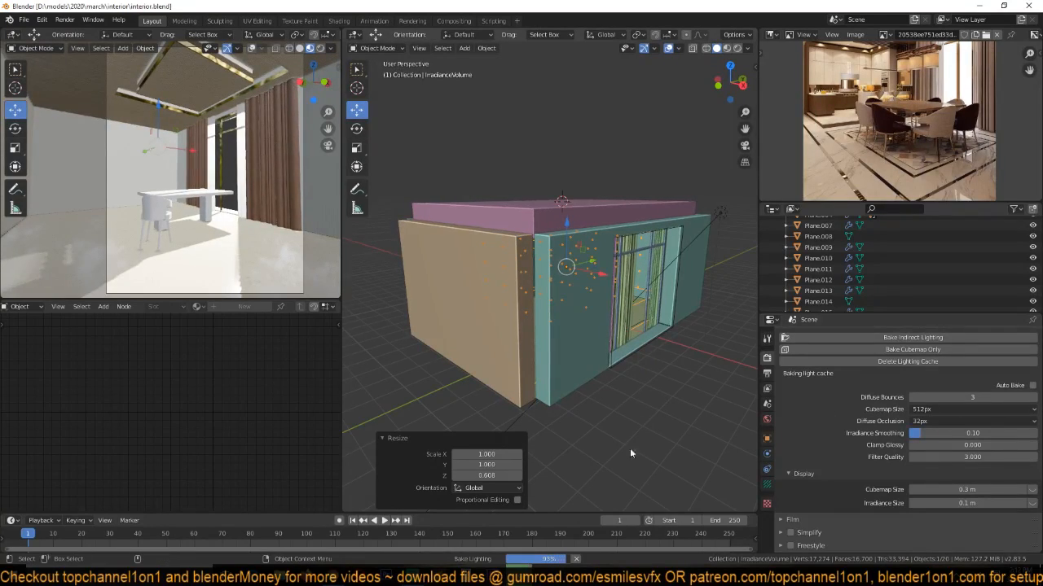
pyautogui.click(320, 48)
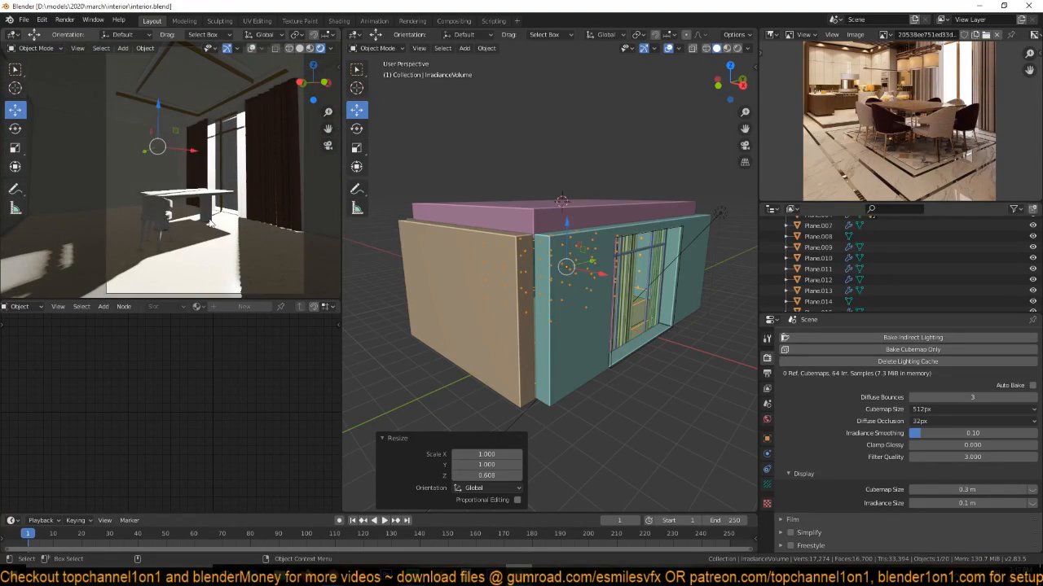
# Give the world background an environment texture using lakeside_2k.hdr from the HDRI folder within textures.
pyautogui.click(766, 419)
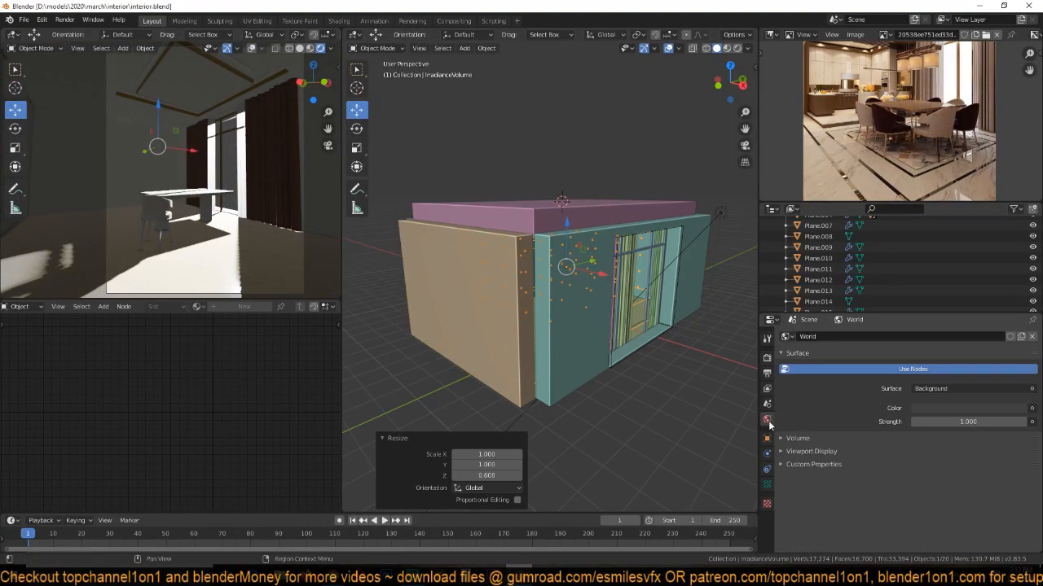
pyautogui.click(1031, 408)
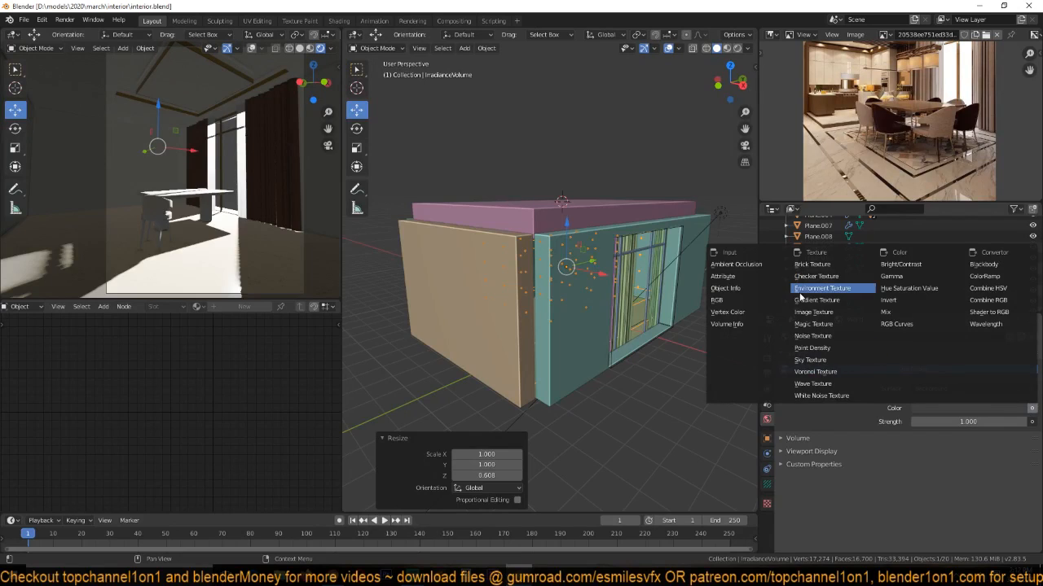
pyautogui.click(831, 292)
pyautogui.click(1010, 421)
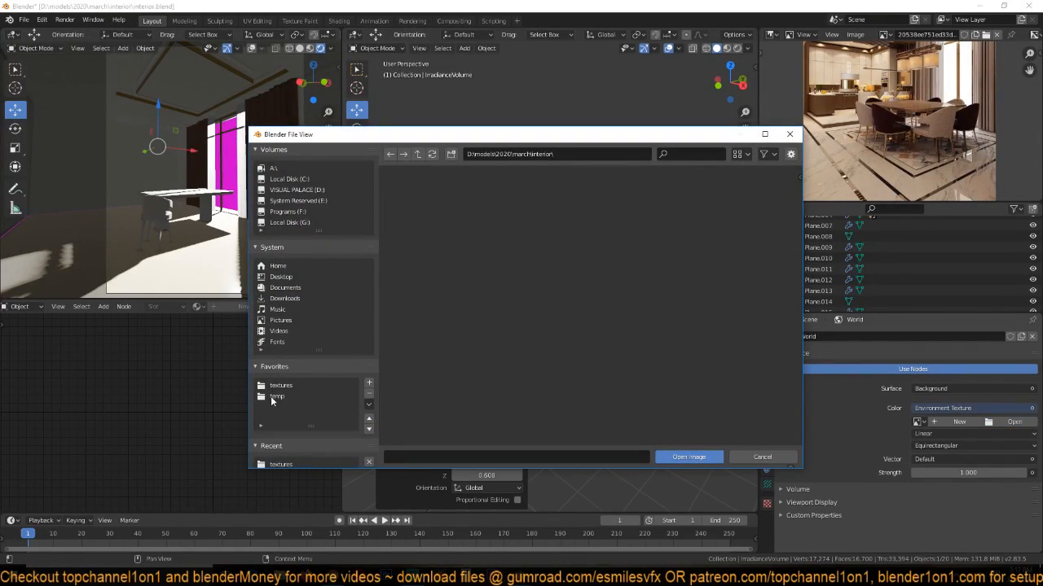
pyautogui.click(277, 386)
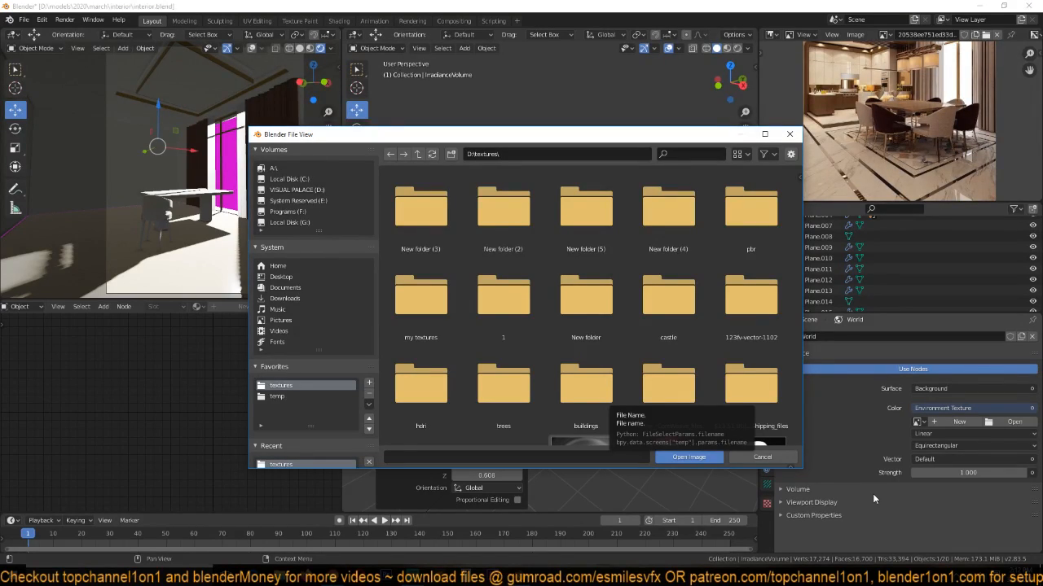
pyautogui.click(970, 575)
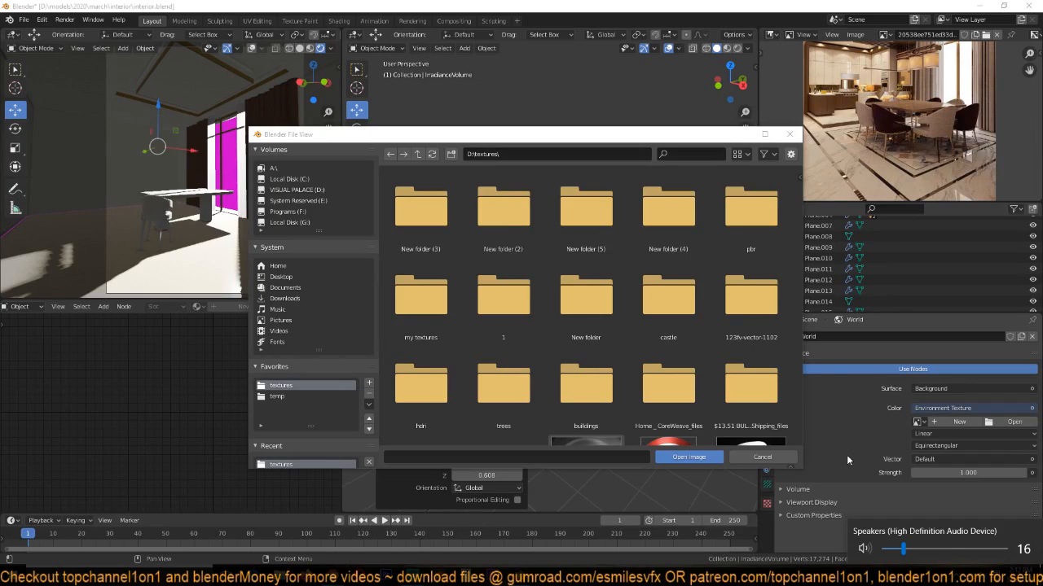
pyautogui.doubleClick(420, 383)
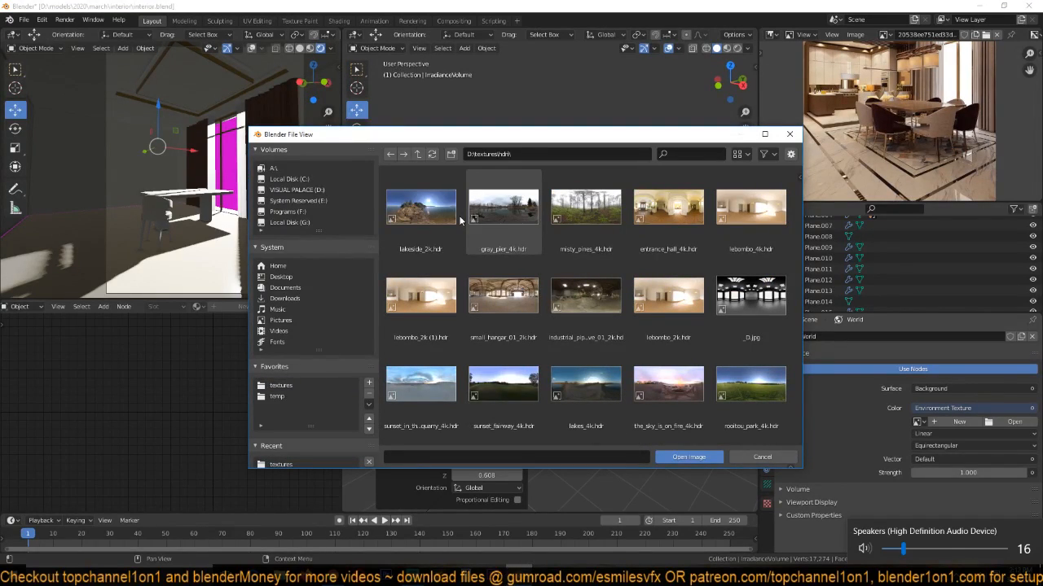
pyautogui.doubleClick(432, 210)
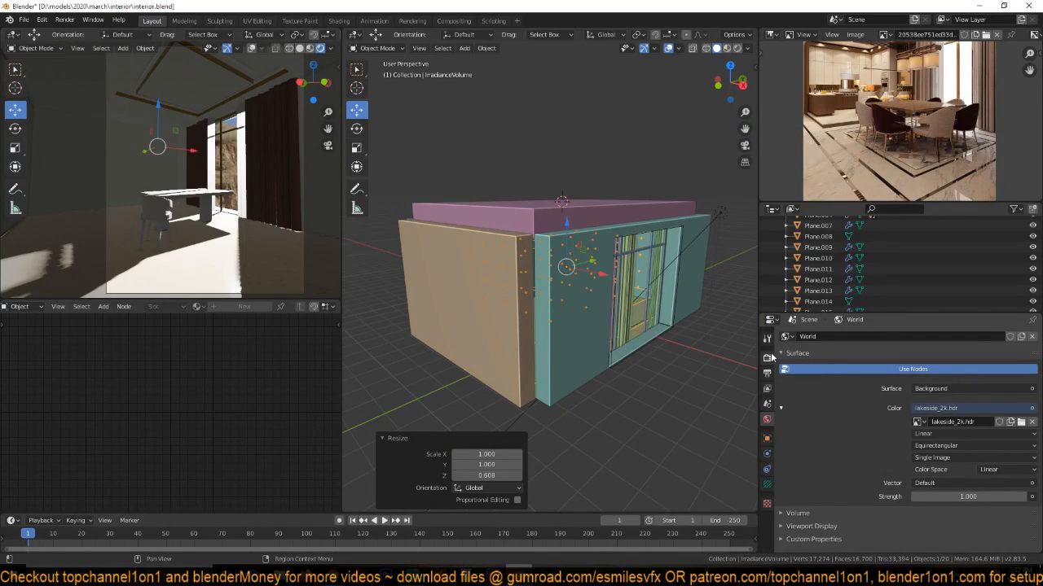
# Bake the full indirect lighting with the new environment, deselect the irradiance volume and save the file.
pyautogui.click(768, 358)
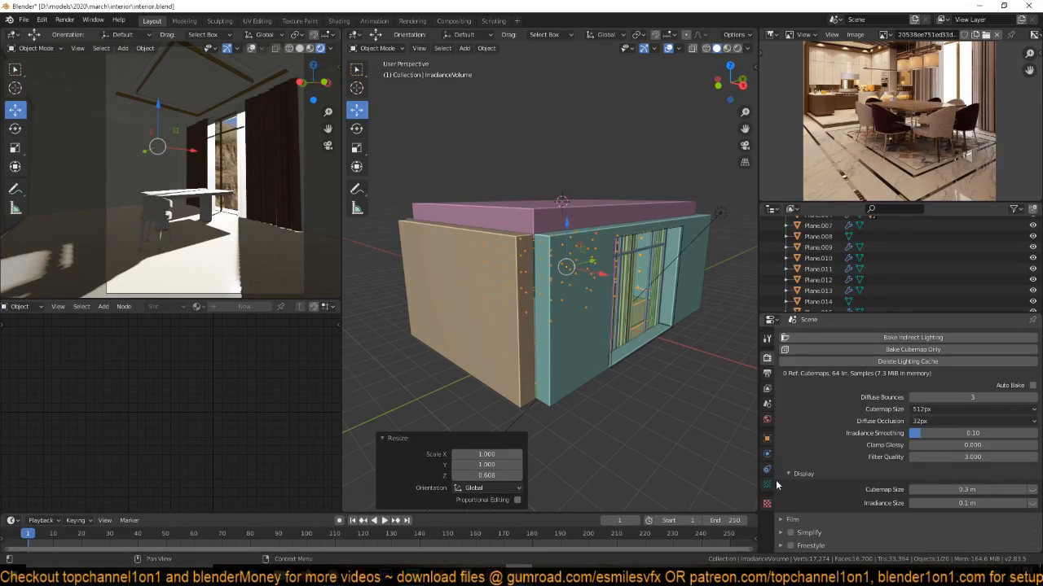
pyautogui.scroll(3, 776, 480)
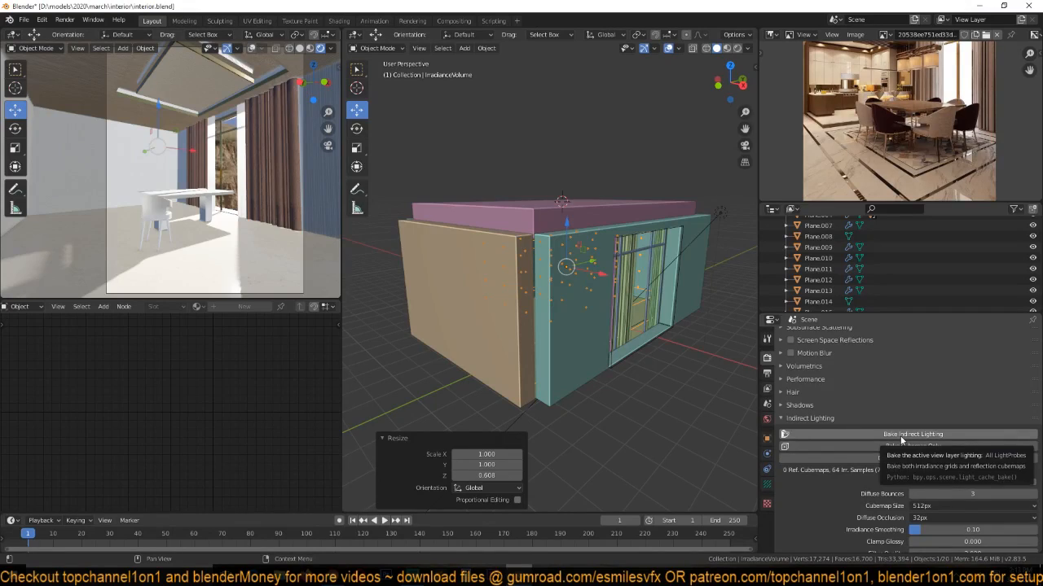
pyautogui.scroll(-1, 189, 200)
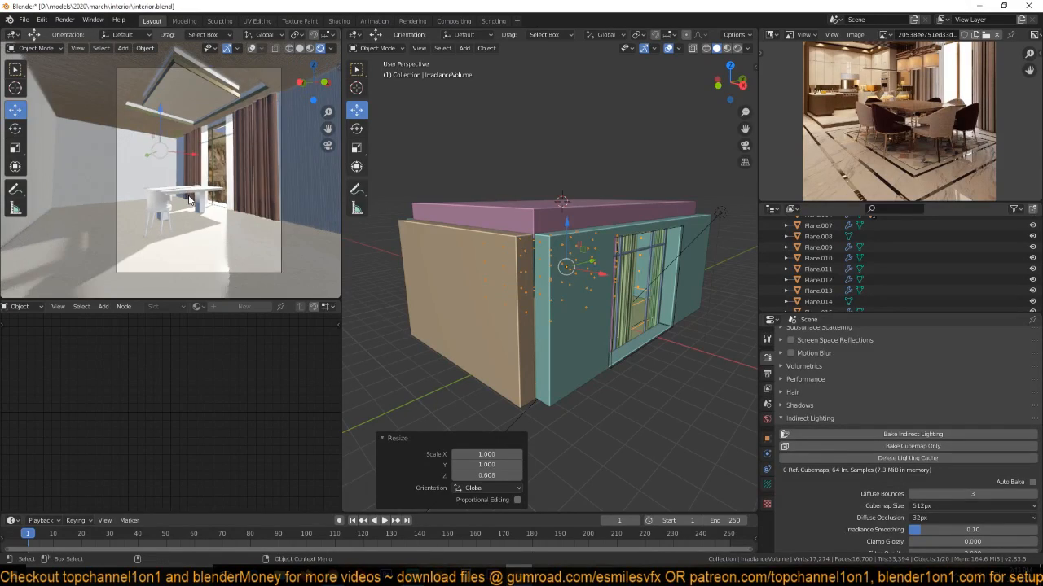
pyautogui.scroll(2, 189, 200)
pyautogui.click(501, 155)
pyautogui.scroll(-2, 537, 180)
pyautogui.hotkey('ctrl', 's')
# Check the hanging lamps in the reference image and add a mesh circle outside the room in top view.
pyautogui.scroll(1, 831, 121)
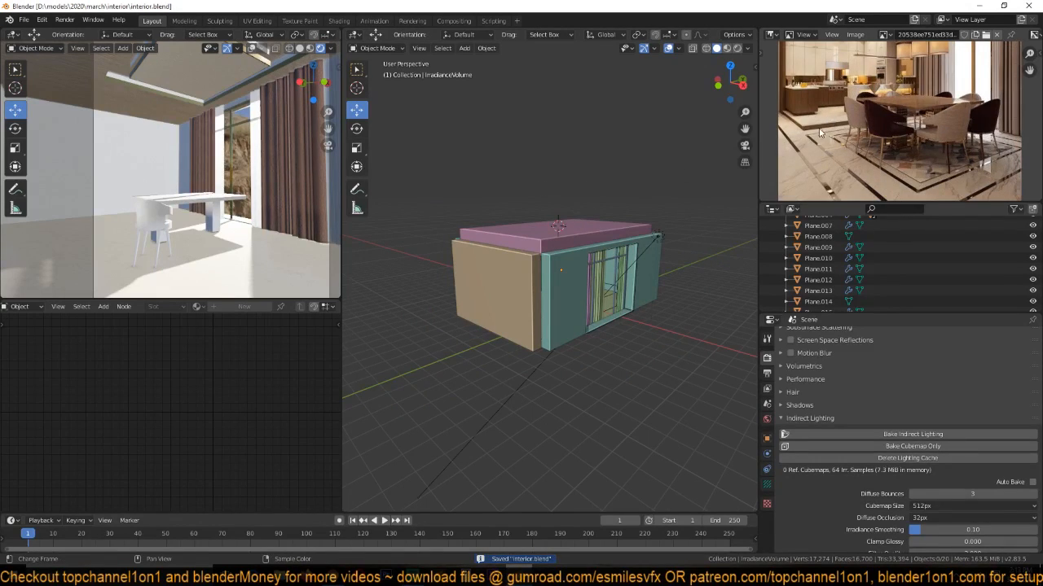
pyautogui.scroll(2, 821, 133)
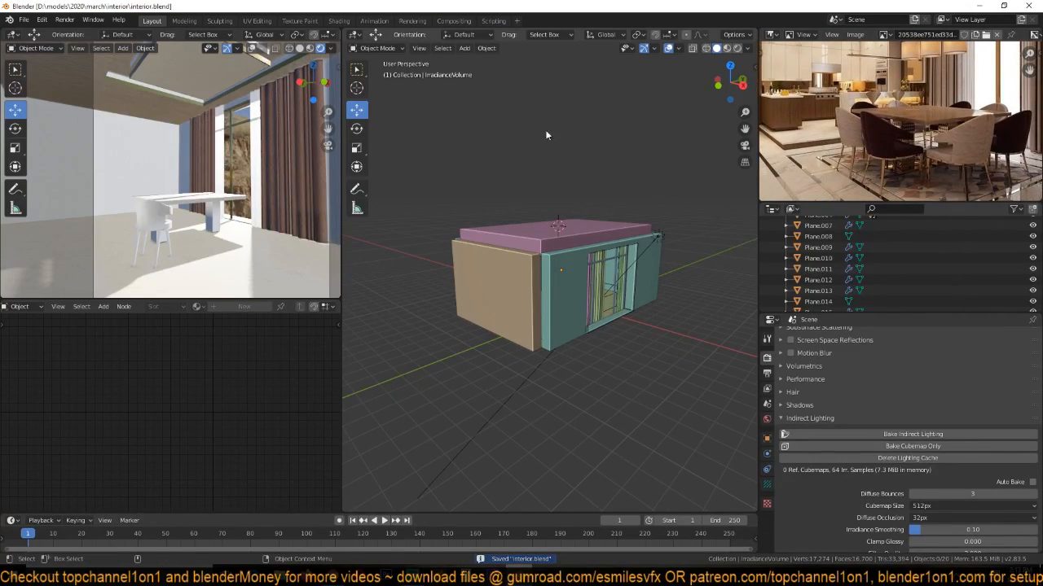
pyautogui.scroll(-3, 287, 118)
pyautogui.scroll(3, 567, 229)
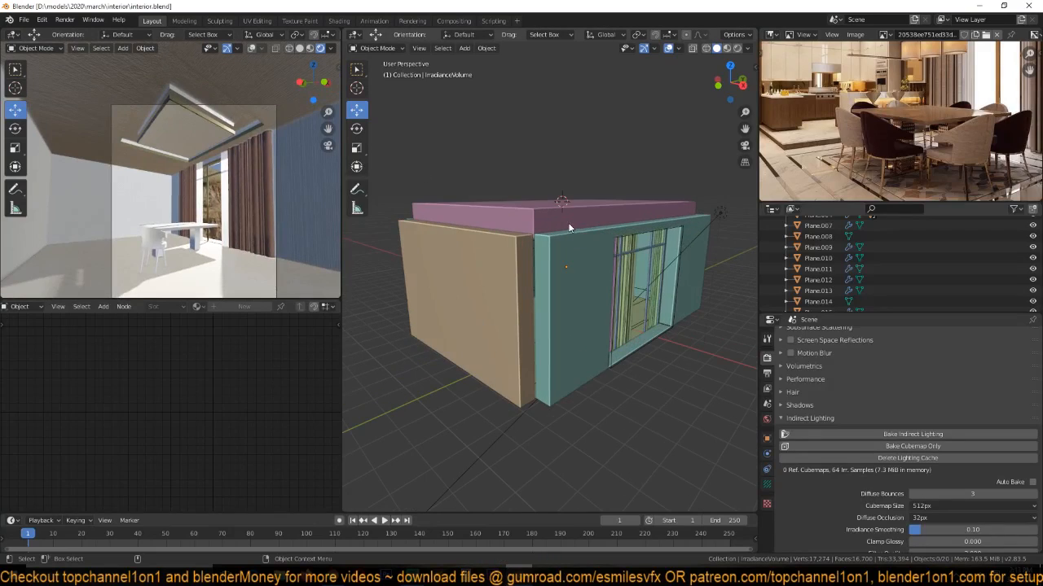
pyautogui.scroll(4, 966, 130)
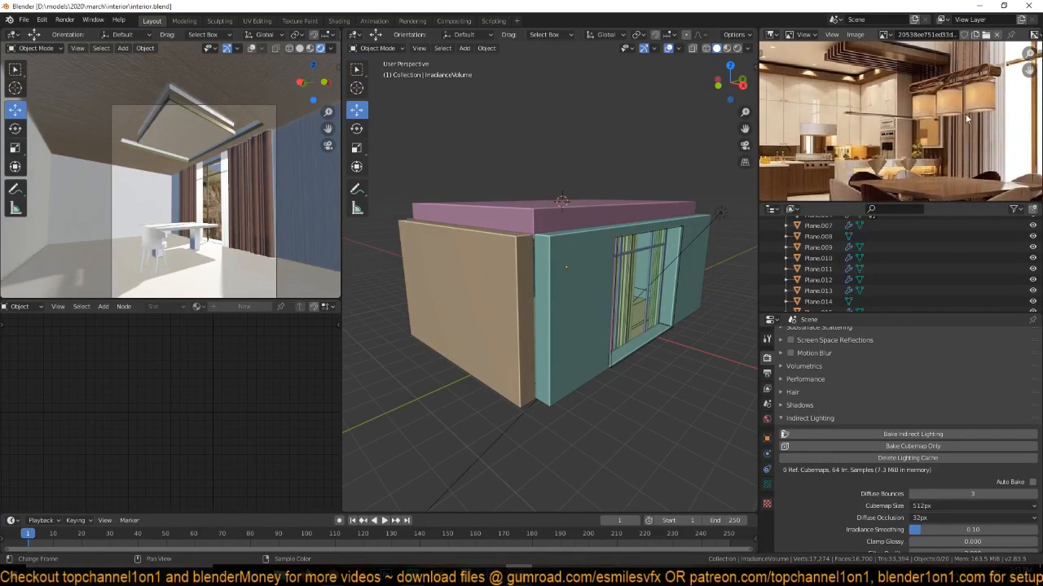
pyautogui.click(652, 263)
pyautogui.moveTo(652, 262); pyautogui.dragTo(470, 292, button='middle')
pyautogui.press('KP_7')
pyautogui.keyDown('shift'); pyautogui.moveTo(675, 307); pyautogui.dragTo(539, 255, button='middle'); pyautogui.keyUp('shift')
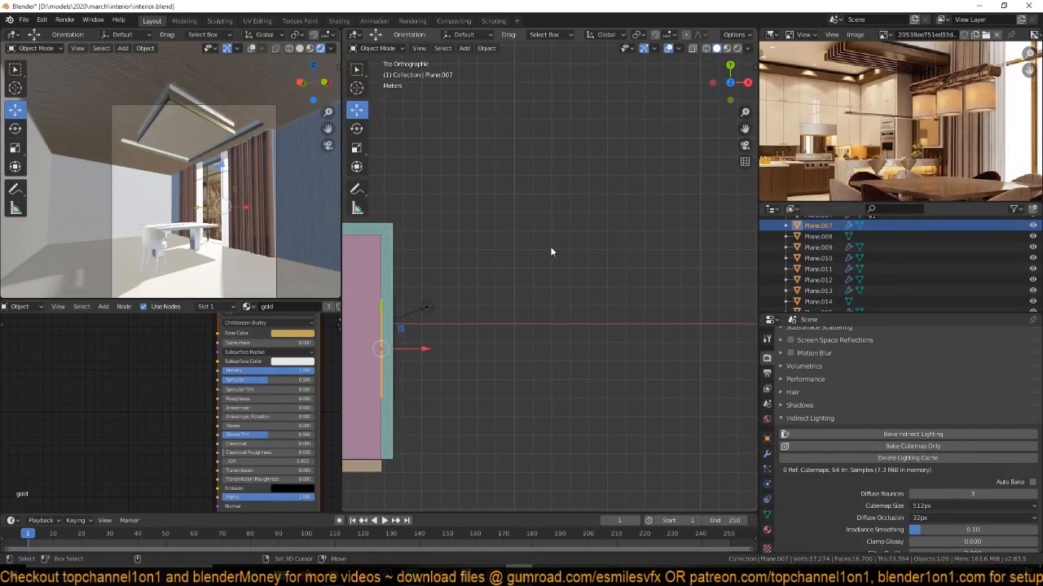
pyautogui.hotkey('shift', 'a')
pyautogui.moveTo(537, 236)
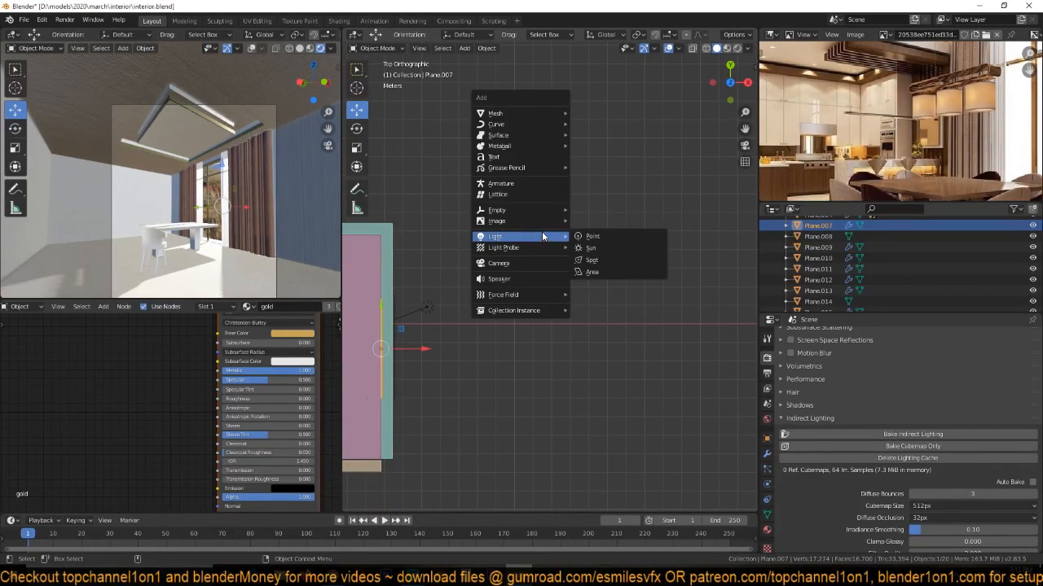
pyautogui.moveTo(506, 114)
pyautogui.click(602, 135)
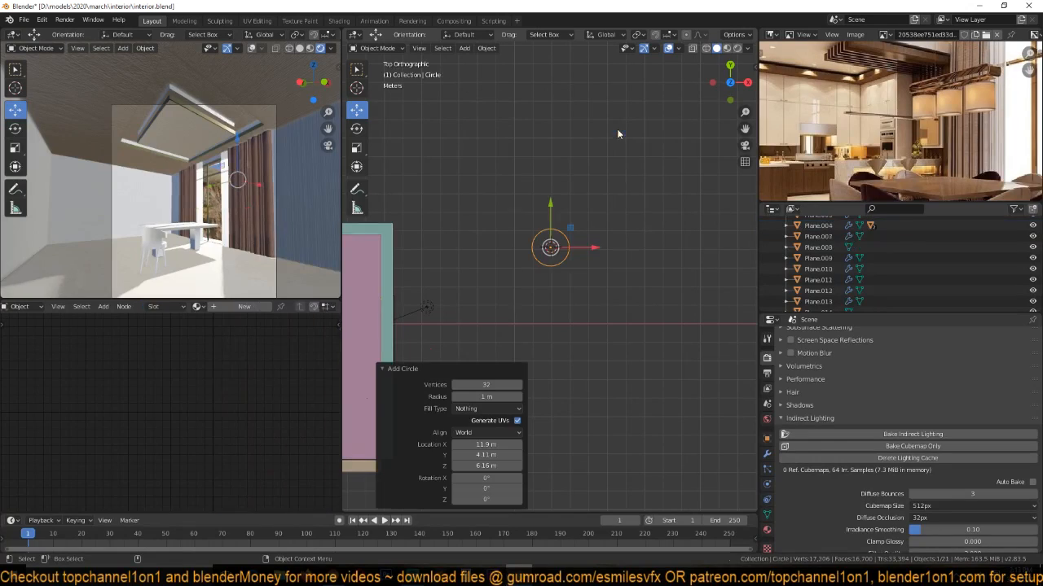
# Extrude the circle about 1.74 m straight down into an open cylinder for the lampshade.
pyautogui.press('KP_Decimal')
pyautogui.scroll(-4, 624, 324)
pyautogui.moveTo(624, 325); pyautogui.dragTo(550, 222, button='middle')
pyautogui.press('Tab')
pyautogui.press('1')
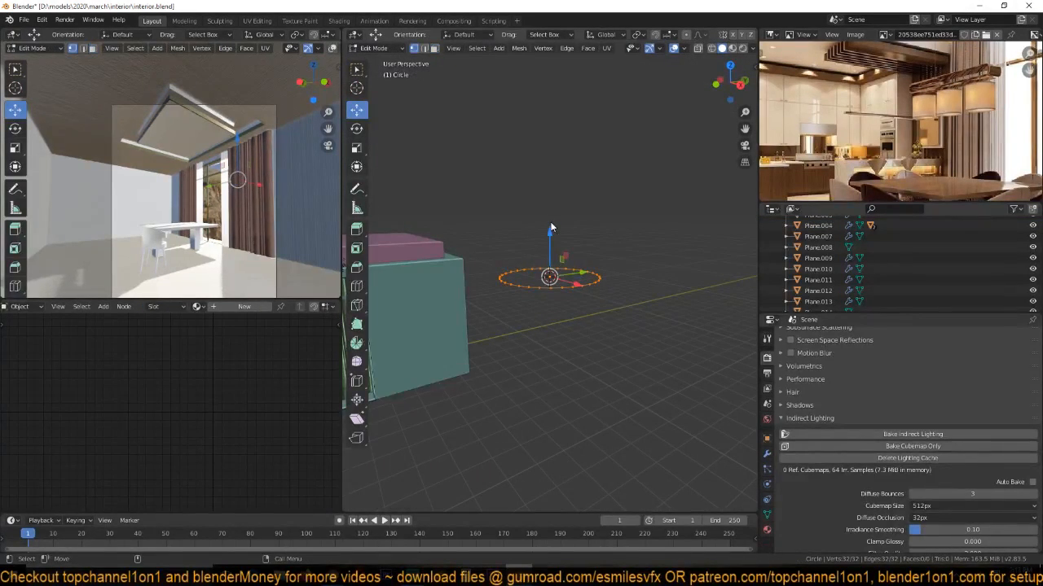
pyautogui.press('e')
pyautogui.press('z')
pyautogui.click(558, 303)
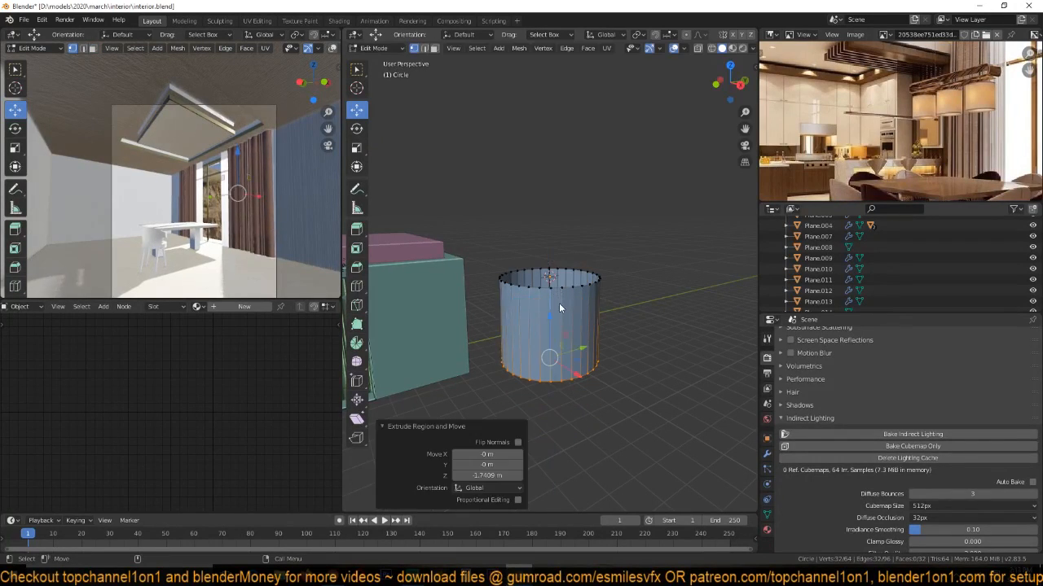
# Shade the lampshade cylinder smooth in Object Mode.
pyautogui.press('Tab')
pyautogui.rightClick(570, 313)
pyautogui.click(570, 312)
pyautogui.scroll(6, 604, 338)
# Add a horizontal loop cut close to the cylinder's upper rim and change to face selection.
pyautogui.press('Tab')
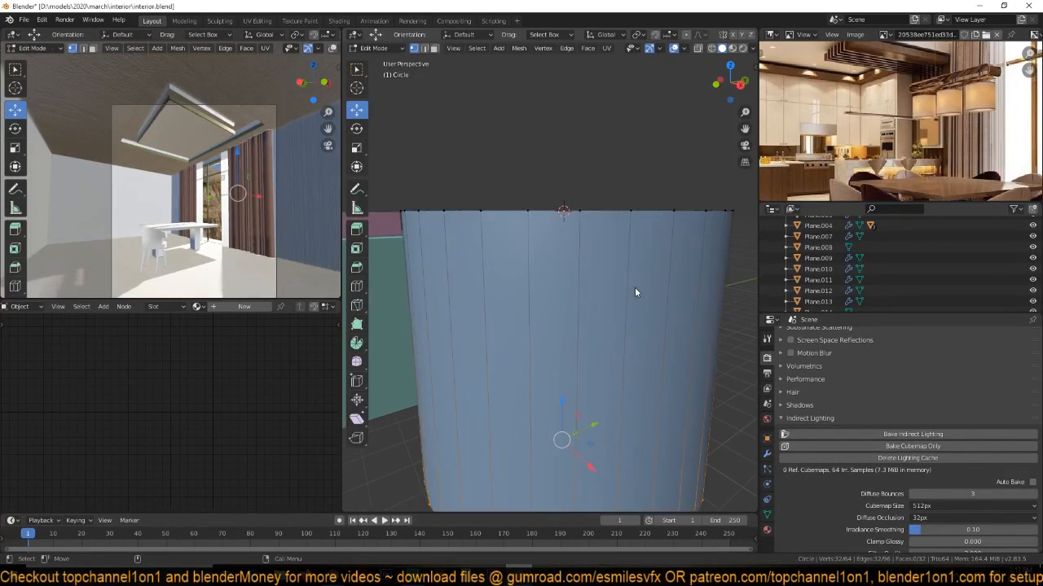
pyautogui.hotkey('ctrl', 'r')
pyautogui.click(577, 229)
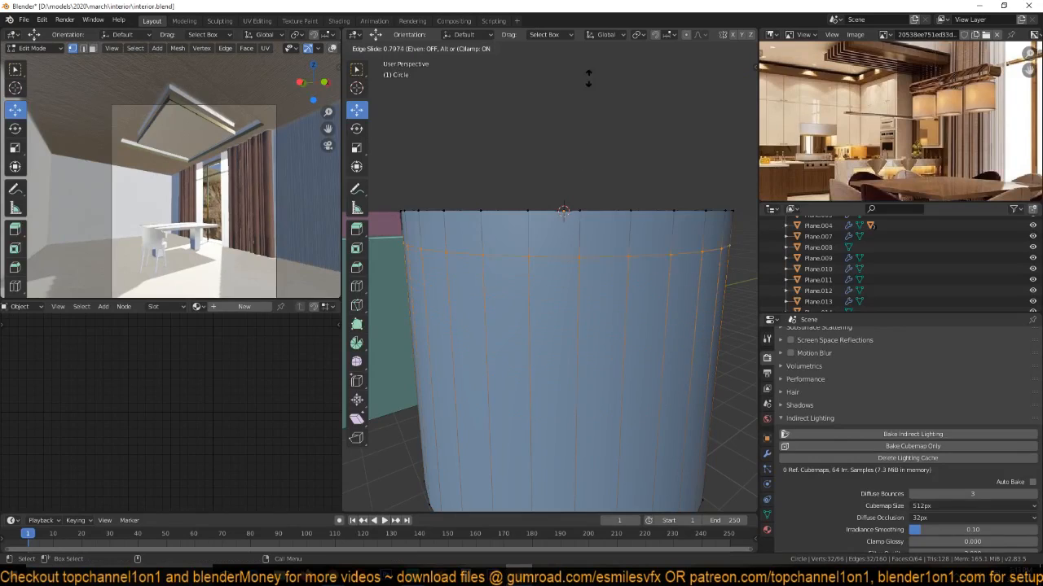
pyautogui.click(597, 130)
pyautogui.press('3')
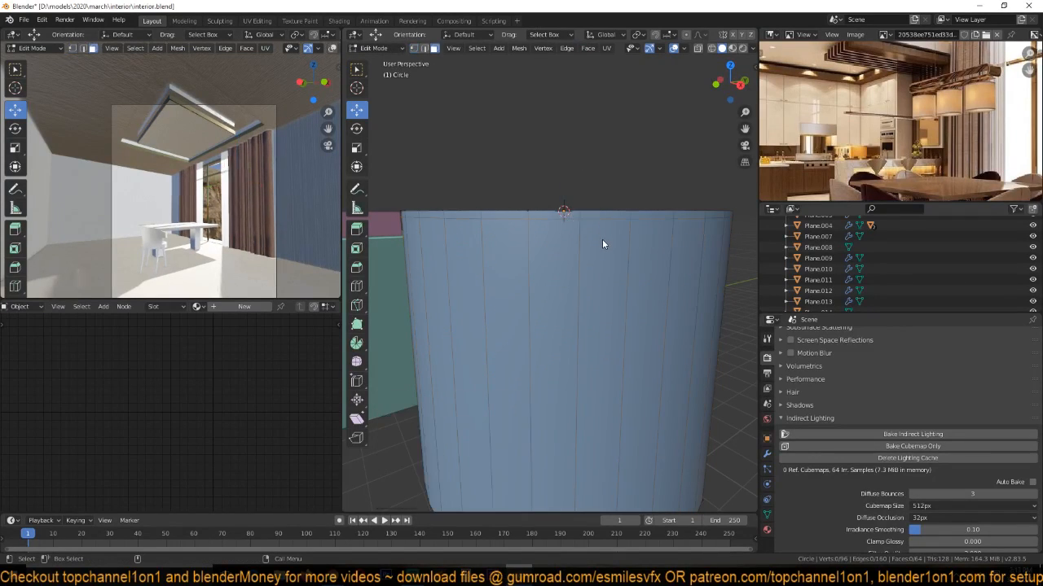
# Split the narrow face loop at the lampshade's upper rim from the cylinder and scale it outward by about 1.03.
pyautogui.keyDown('alt'); pyautogui.click(576, 216); pyautogui.keyUp('alt')
pyautogui.moveTo(577, 215); pyautogui.dragTo(641, 266, button='middle')
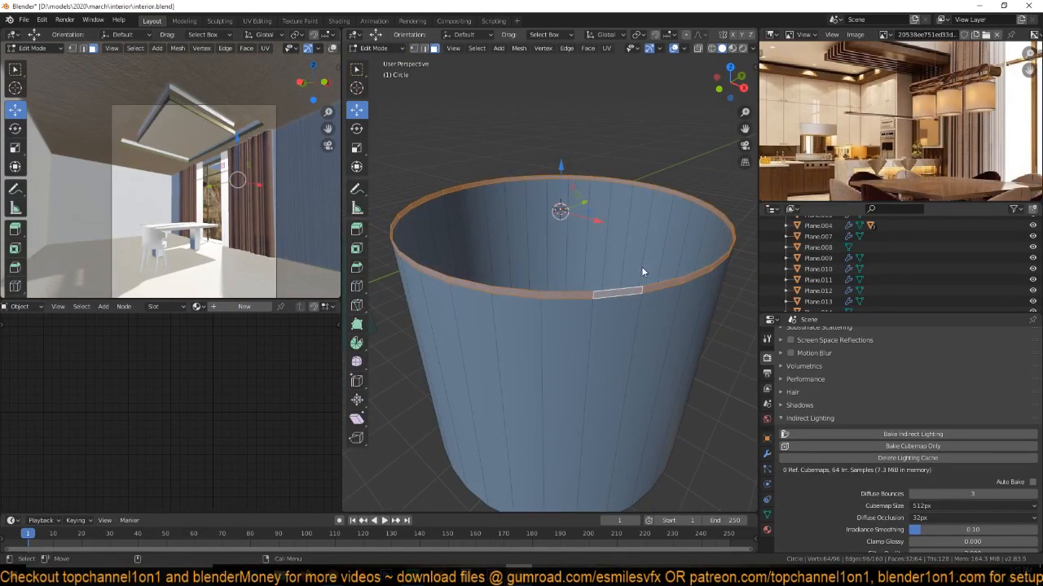
pyautogui.rightClick(642, 275)
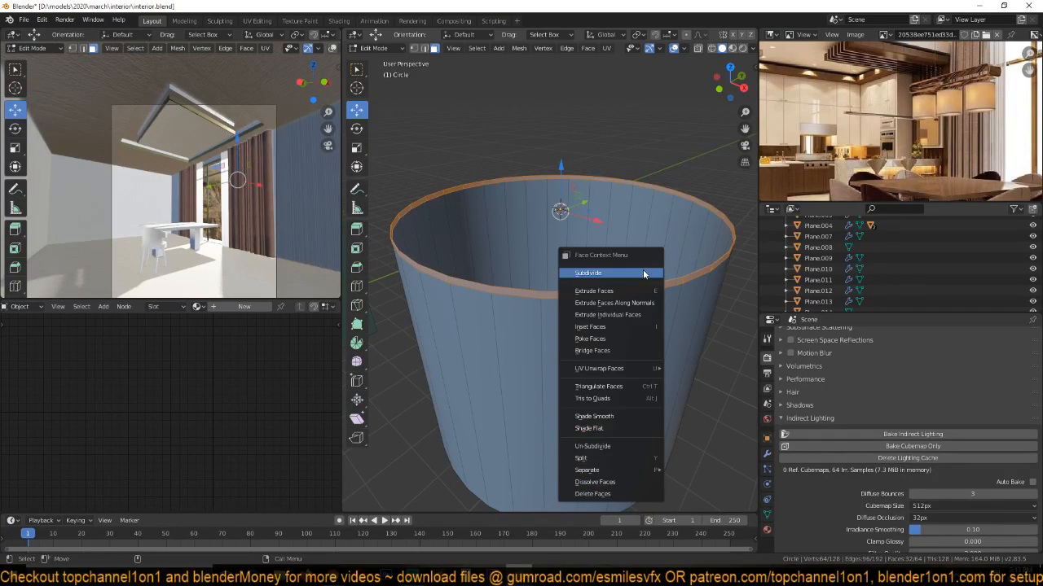
pyautogui.press('Escape')
pyautogui.press('s')
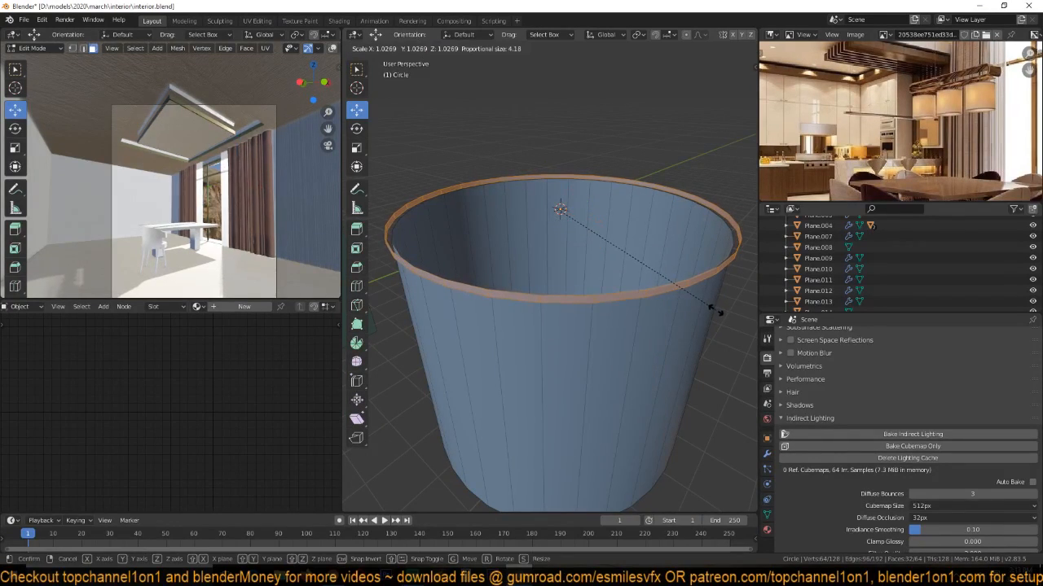
pyautogui.click(712, 306)
# Extrude both edge loops of the upper rim band and scale them inward horizontally to thicken it, saving the file along the way.
pyautogui.keyDown('shift'); pyautogui.moveTo(729, 234); pyautogui.dragTo(648, 241, button='middle'); pyautogui.keyUp('shift')
pyautogui.scroll(2, 616, 259)
pyautogui.press('2')
pyautogui.hotkey('ctrl', 's')
pyautogui.scroll(2, 654, 243)
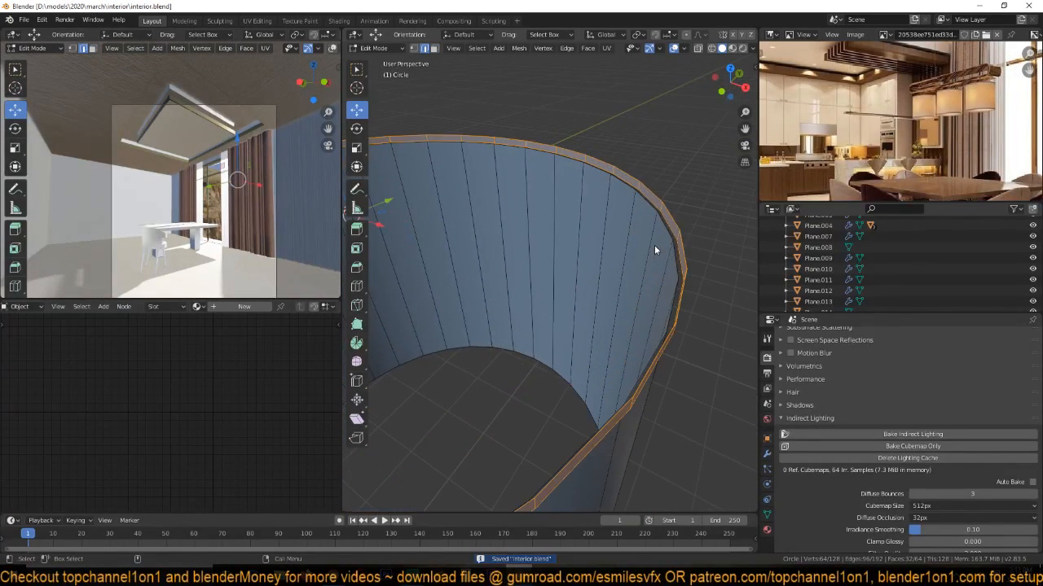
pyautogui.keyDown('alt'); pyautogui.click(668, 226); pyautogui.keyUp('alt')
pyautogui.keyDown('alt'); pyautogui.keyDown('shift'); pyautogui.click(675, 226); pyautogui.keyUp('shift'); pyautogui.keyUp('alt')
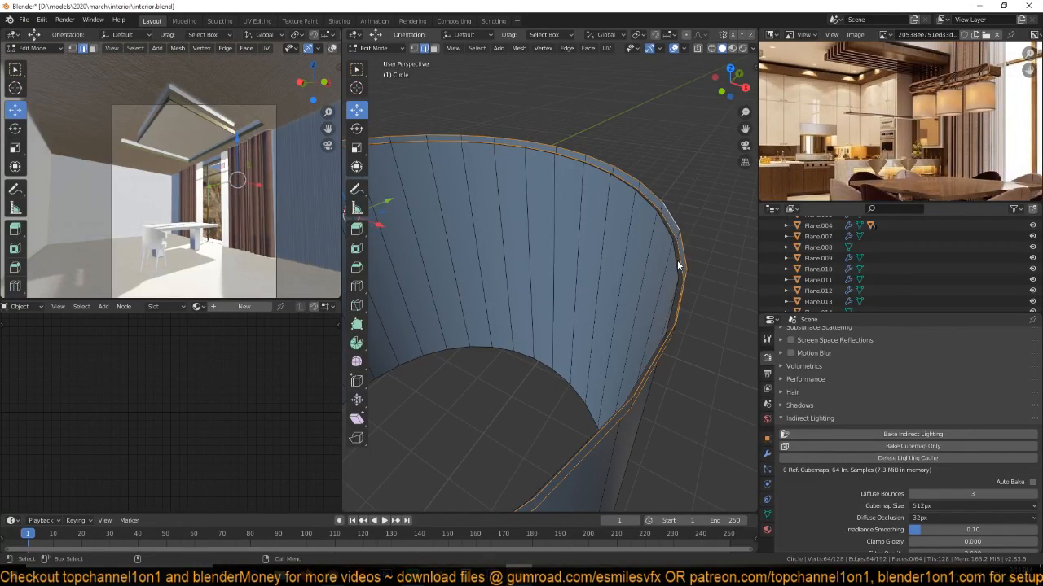
pyautogui.press('e')
pyautogui.rightClick(676, 260)
pyautogui.press('s')
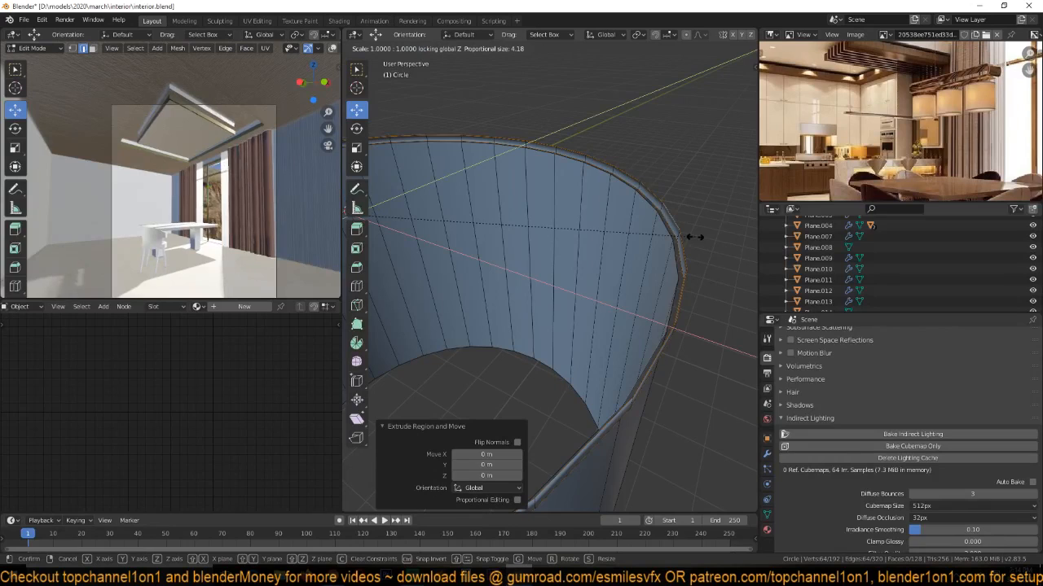
pyautogui.click(689, 236)
pyautogui.press('Tab')
pyautogui.moveTo(689, 237); pyautogui.dragTo(625, 265, button='middle')
# Duplicate the complete rim band about 1.72 m straight down to the lampshade's lower edge and return to Object Mode.
pyautogui.press('Tab')
pyautogui.scroll(3, 625, 264)
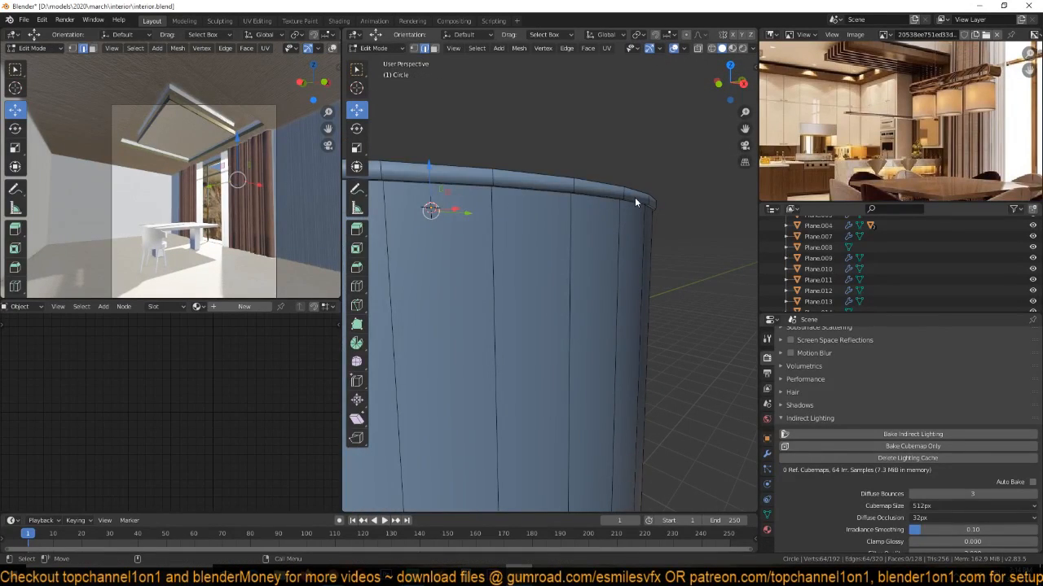
pyautogui.hotkey('ctrl', 'l')
pyautogui.scroll(-3, 623, 258)
pyautogui.moveTo(622, 258); pyautogui.dragTo(628, 233, button='middle')
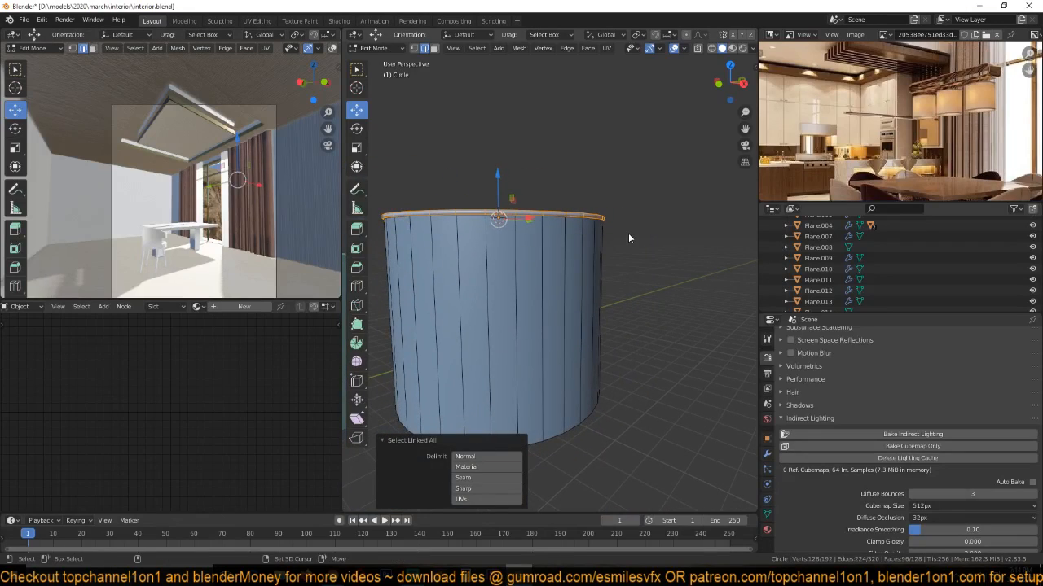
pyautogui.press('g')
pyautogui.press('z')
pyautogui.click(654, 399)
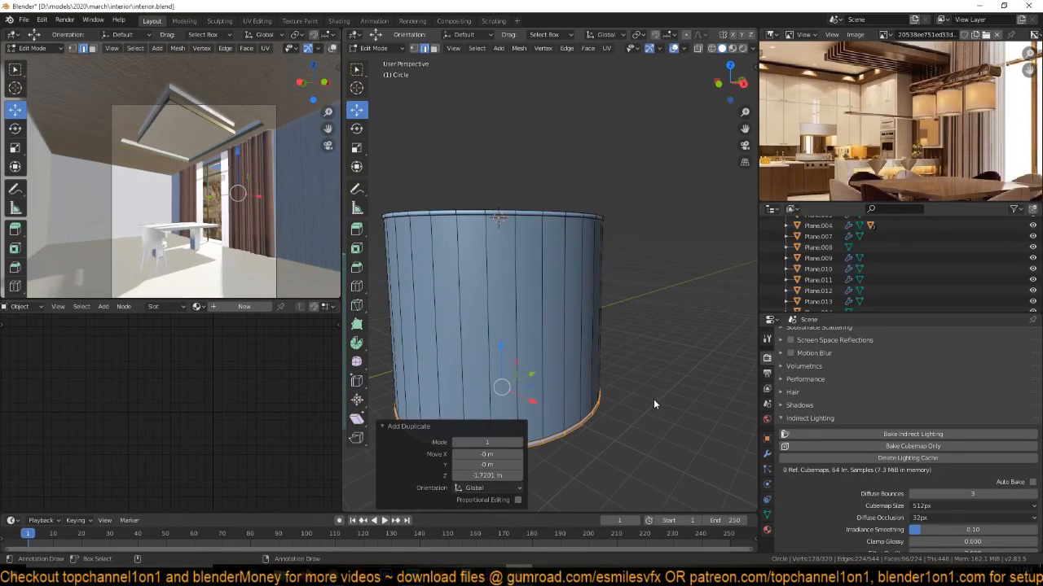
pyautogui.press('Tab')
pyautogui.keyDown('shift'); pyautogui.moveTo(608, 349); pyautogui.dragTo(646, 353, button='middle'); pyautogui.keyUp('shift')
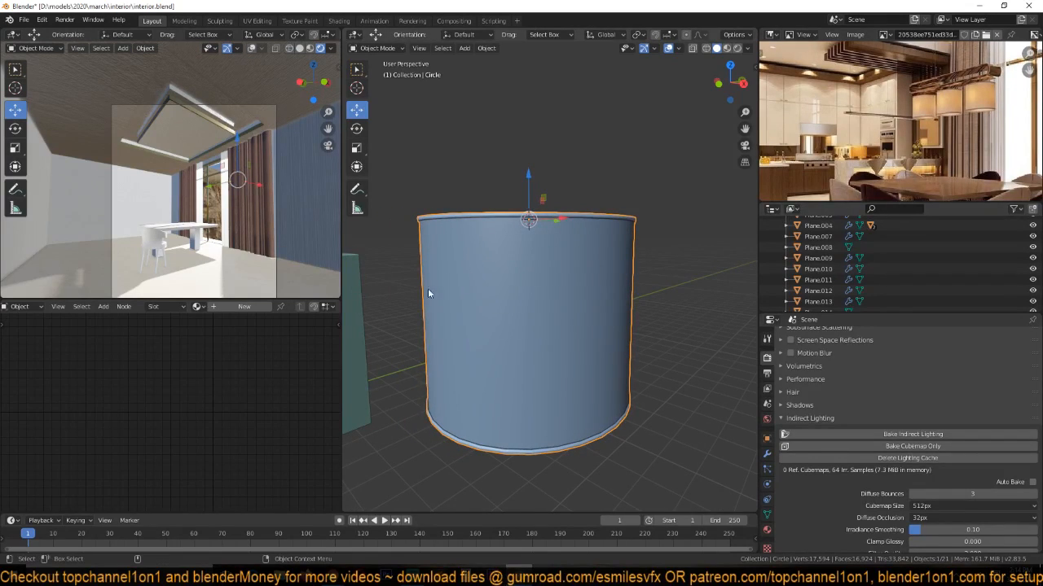
pyautogui.scroll(-2, 562, 256)
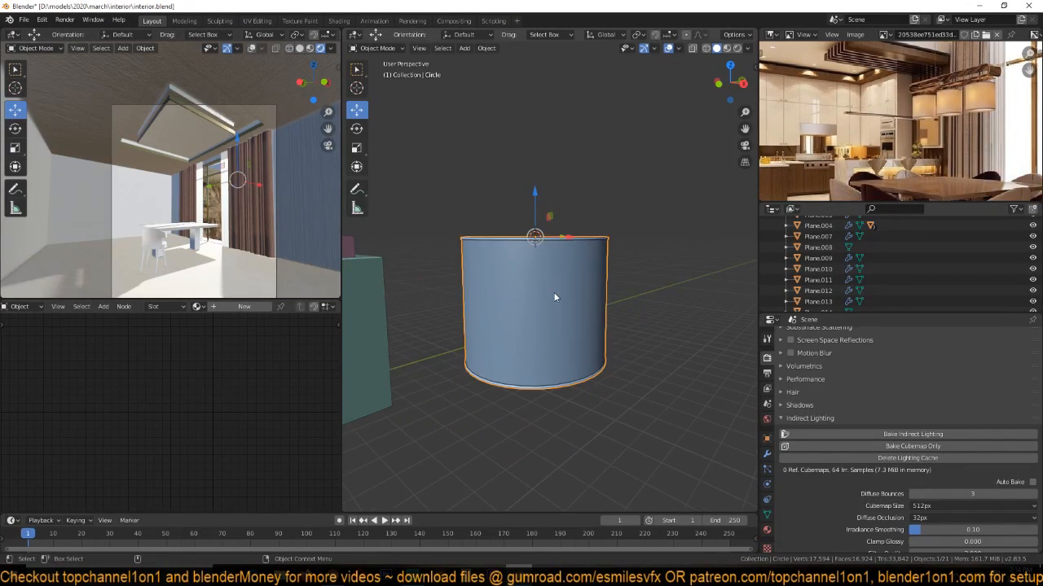
pyautogui.moveTo(554, 295); pyautogui.dragTo(561, 340, button='middle')
pyautogui.click(200, 307)
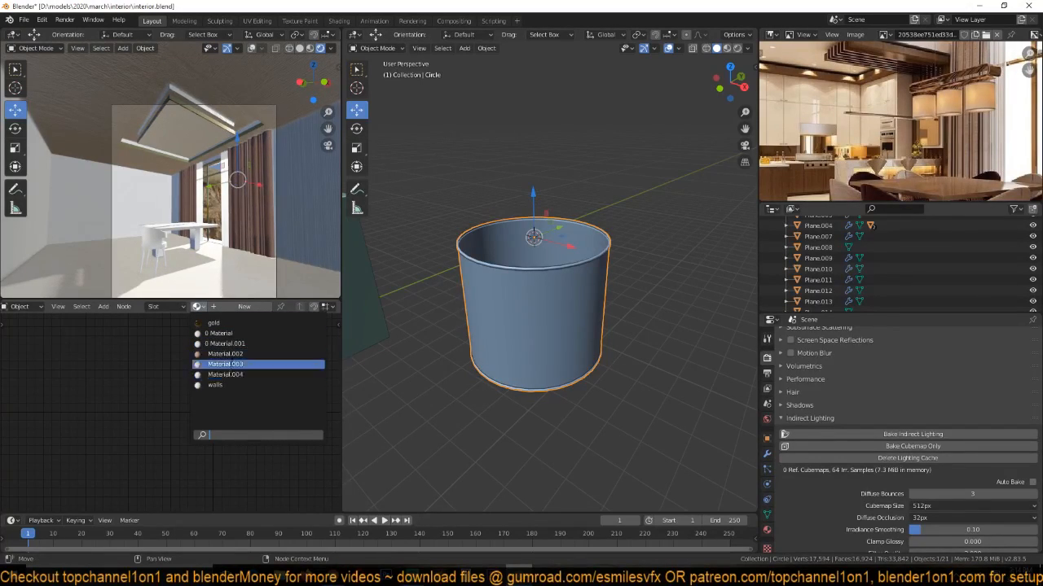
pyautogui.press('Tab')
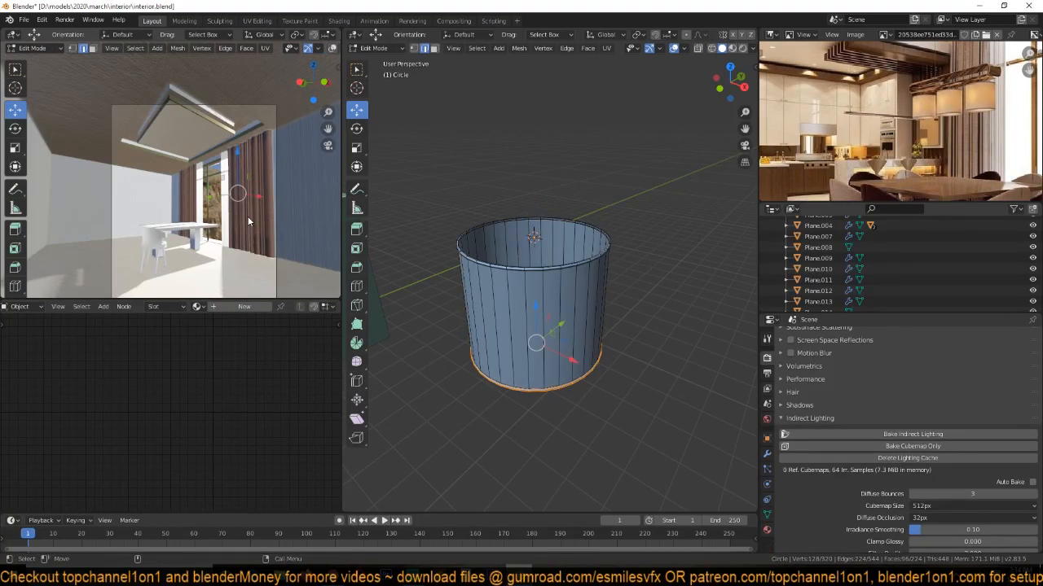
pyautogui.press('Tab')
# Rename the curtain object's material as curtain and save the file.
pyautogui.click(249, 228)
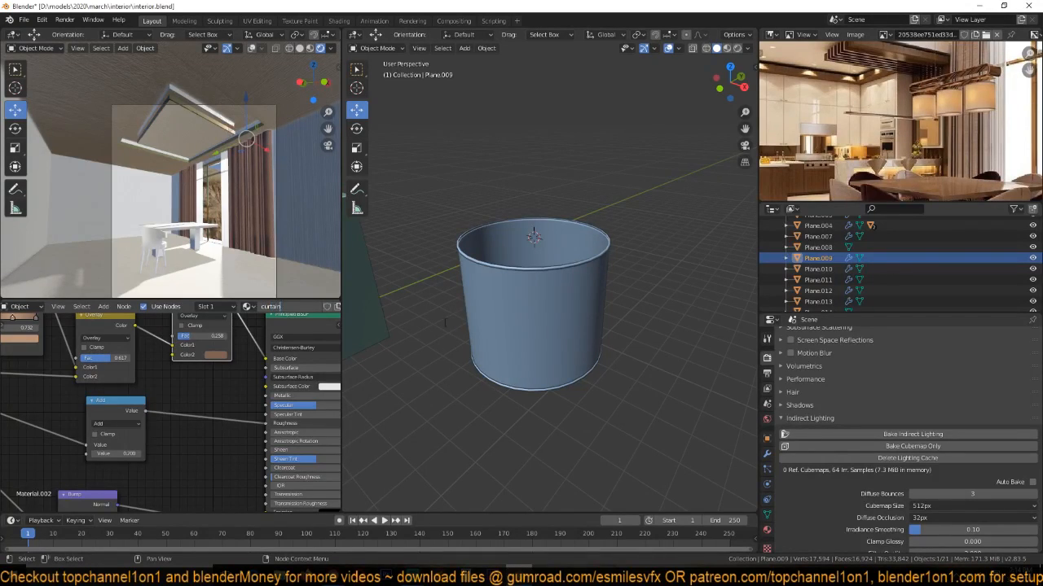
pyautogui.press('Return')
pyautogui.hotkey('ctrl', 's')
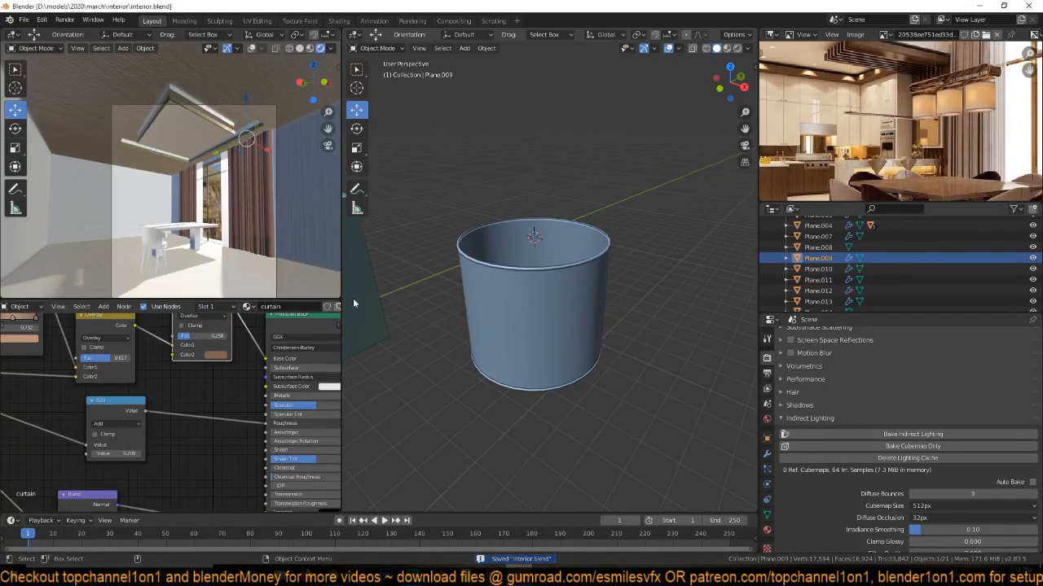
# Assign the curtain material to the lampshade and display the modelling viewport in Material Preview shading.
pyautogui.click(528, 318)
pyautogui.click(196, 306)
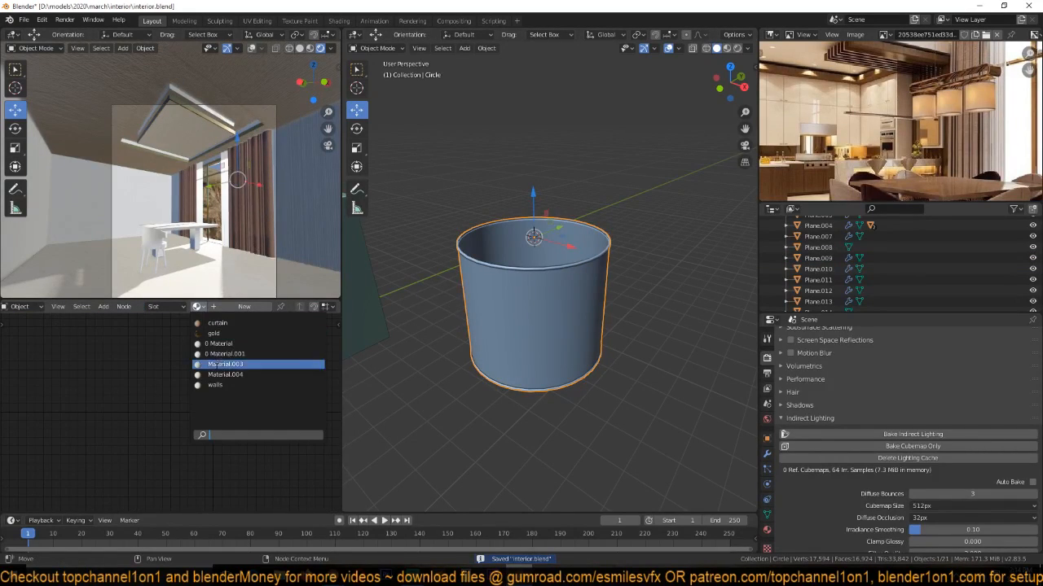
pyautogui.click(217, 323)
pyautogui.click(727, 48)
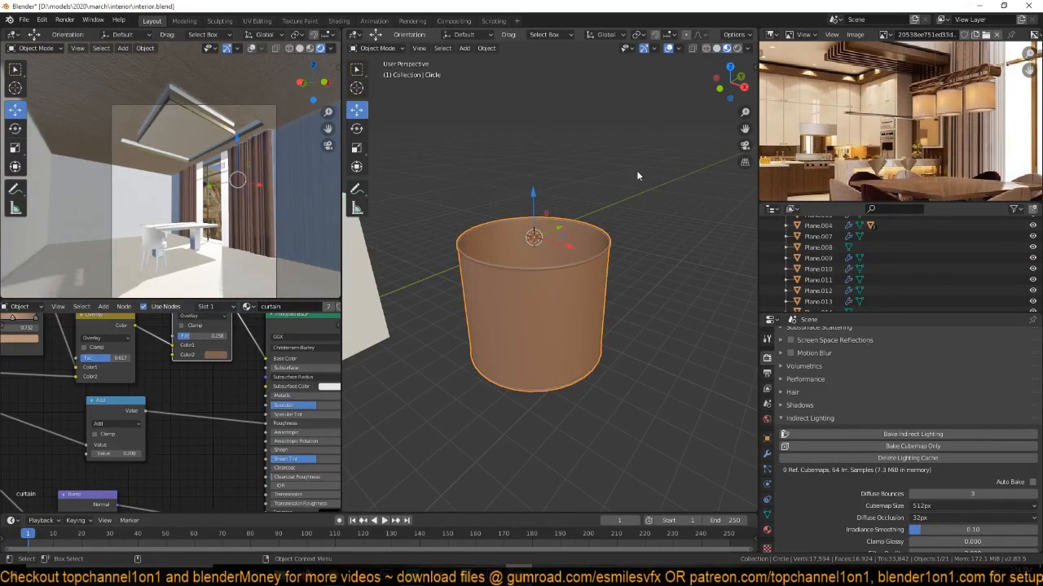
# Mark one vertical edge of the lampshade as a seam and unwrap the entire mesh.
pyautogui.press('Tab')
pyautogui.press('u')
pyautogui.click(599, 300)
pyautogui.click(543, 342)
pyautogui.rightClick(630, 287)
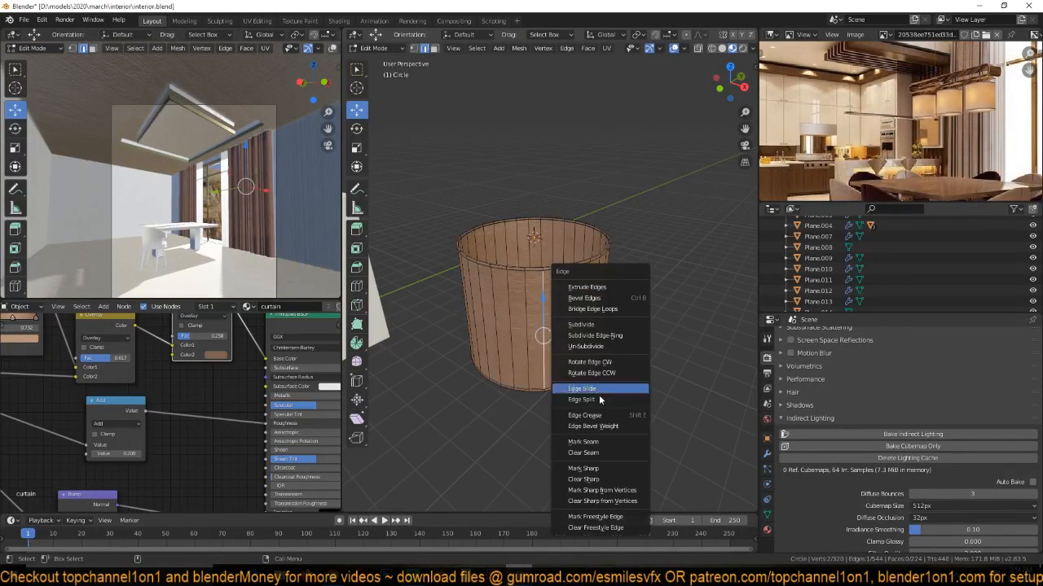
pyautogui.click(601, 444)
pyautogui.press('a')
pyautogui.press('u')
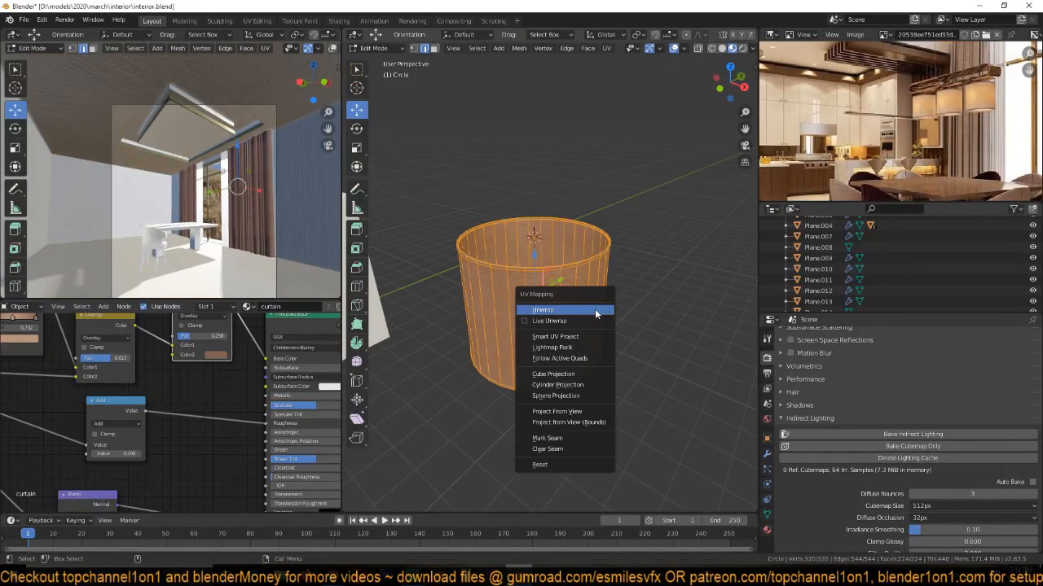
pyautogui.click(595, 309)
pyautogui.press('Tab')
pyautogui.moveTo(565, 320)
pyautogui.mouseDown(button='middle')
pyautogui.moveTo(569, 294)
pyautogui.moveTo(573, 306)
pyautogui.mouseUp(button='middle')
# Save the file, make the lampshade's curtain material a single-user copy and rename it light.
pyautogui.hotkey('ctrl', 's')
pyautogui.click(327, 307)
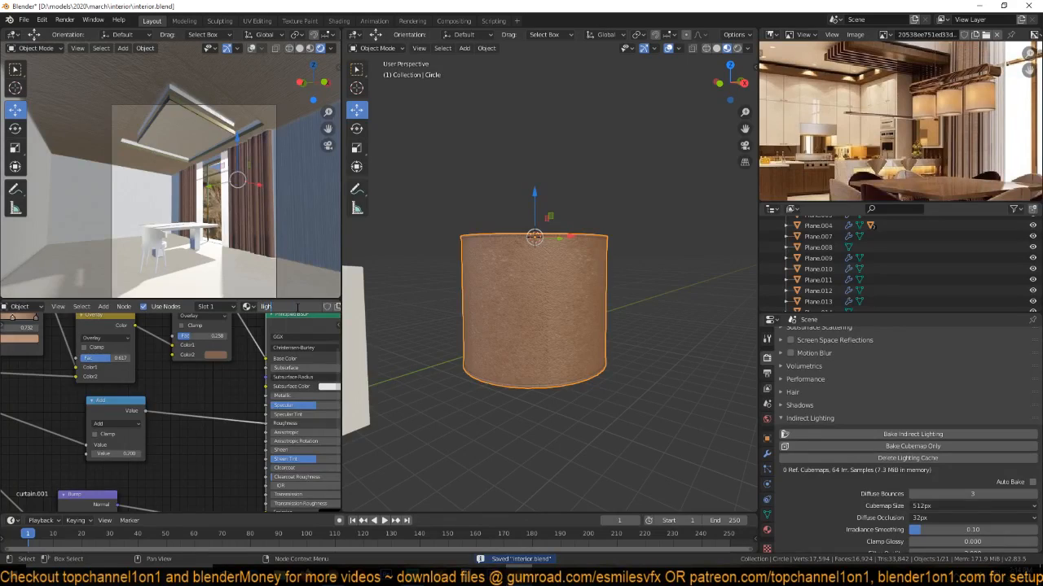
pyautogui.press('Return')
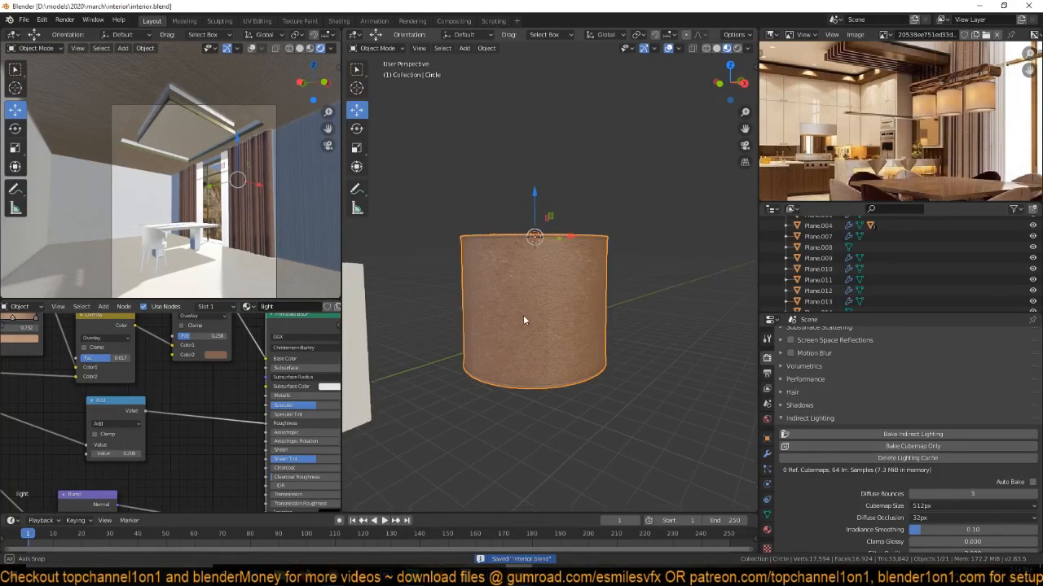
# Add a point light at the 3D cursor and lower it about 0.37 m into the lampshade.
pyautogui.moveTo(527, 318); pyautogui.dragTo(545, 303, button='middle')
pyautogui.hotkey('shift', 's')
pyautogui.hotkey('shift', 'a')
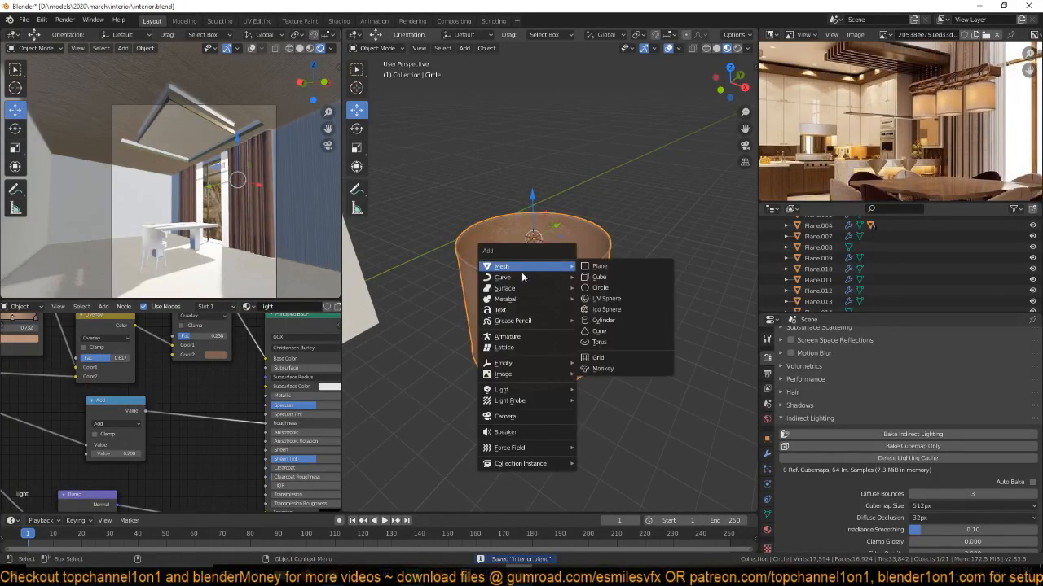
pyautogui.moveTo(524, 387)
pyautogui.click(599, 390)
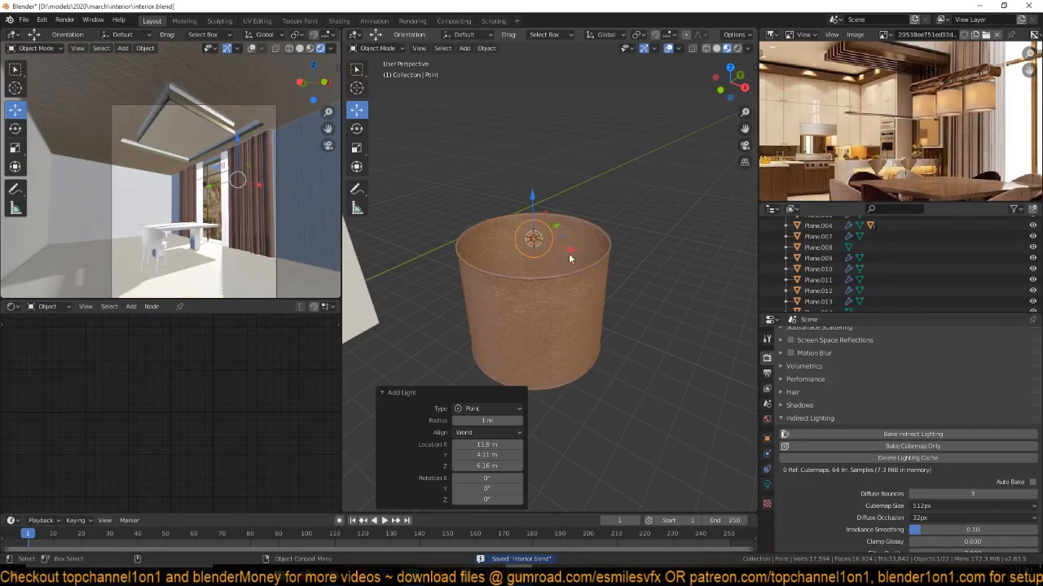
pyautogui.moveTo(533, 197); pyautogui.dragTo(532, 221)
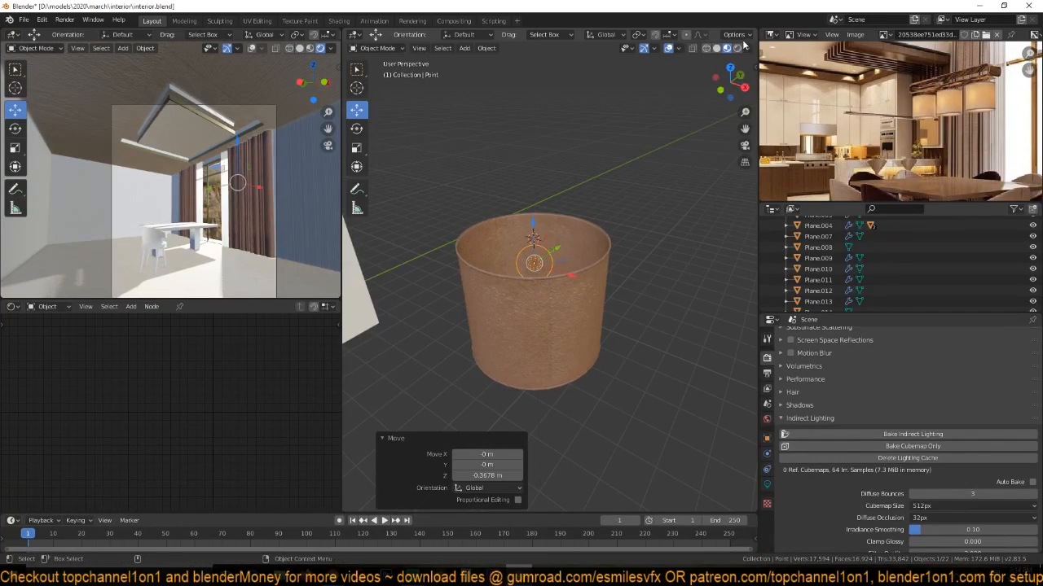
# Enable scene lights in the Material Preview shading and set the point light's power to 1000.
pyautogui.click(745, 47)
pyautogui.click(690, 102)
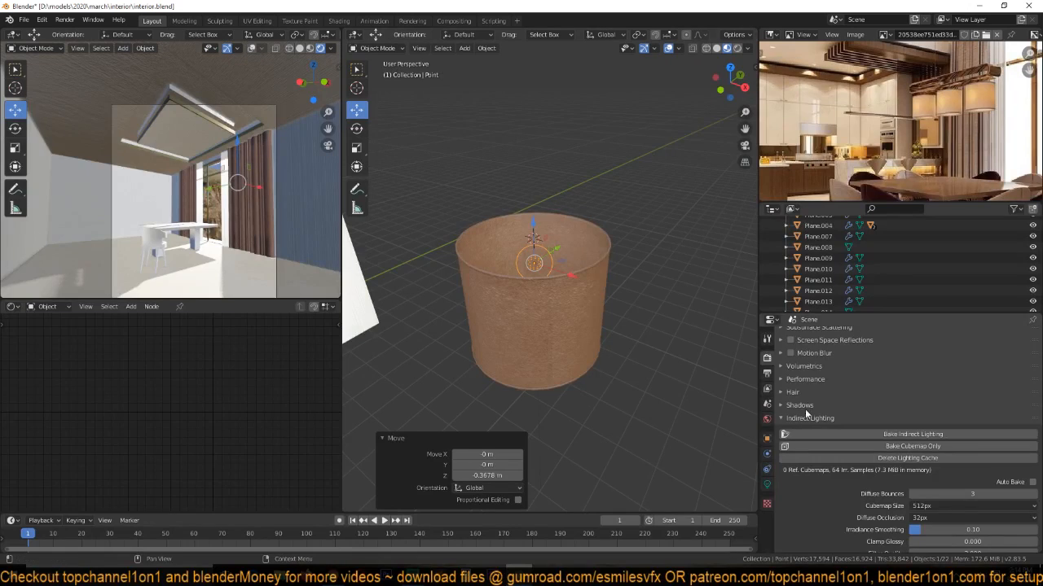
pyautogui.click(766, 483)
pyautogui.click(910, 407)
pyautogui.write('1')
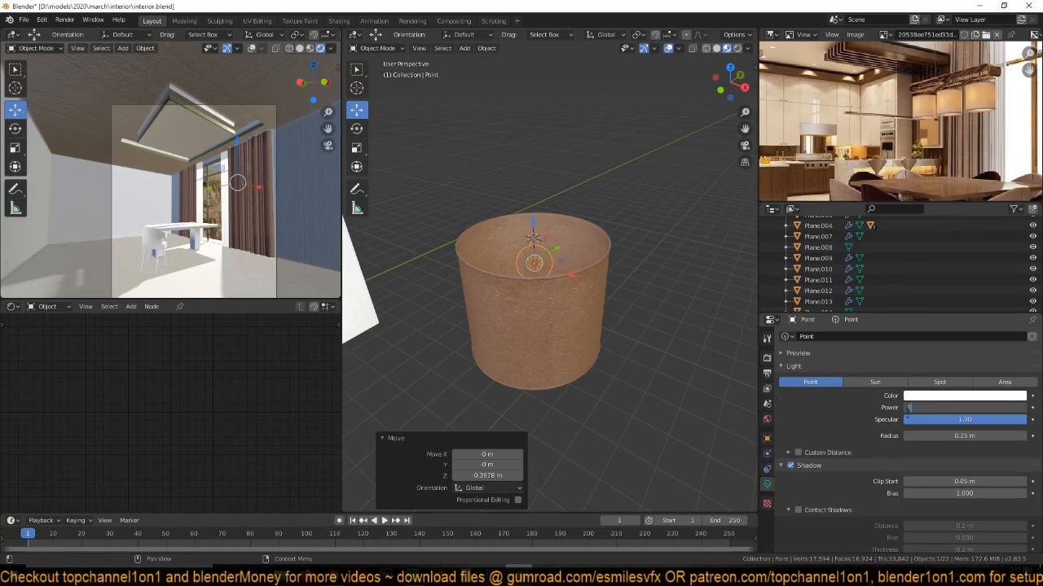
pyautogui.write('000')
pyautogui.press('Return')
# Change the second colour of the lampshade material's last Overlay node to a bright, saturated yellow.
pyautogui.click(593, 343)
pyautogui.moveTo(593, 344); pyautogui.dragTo(441, 310, button='middle')
pyautogui.scroll(-6, 244, 391)
pyautogui.scroll(6, 244, 391)
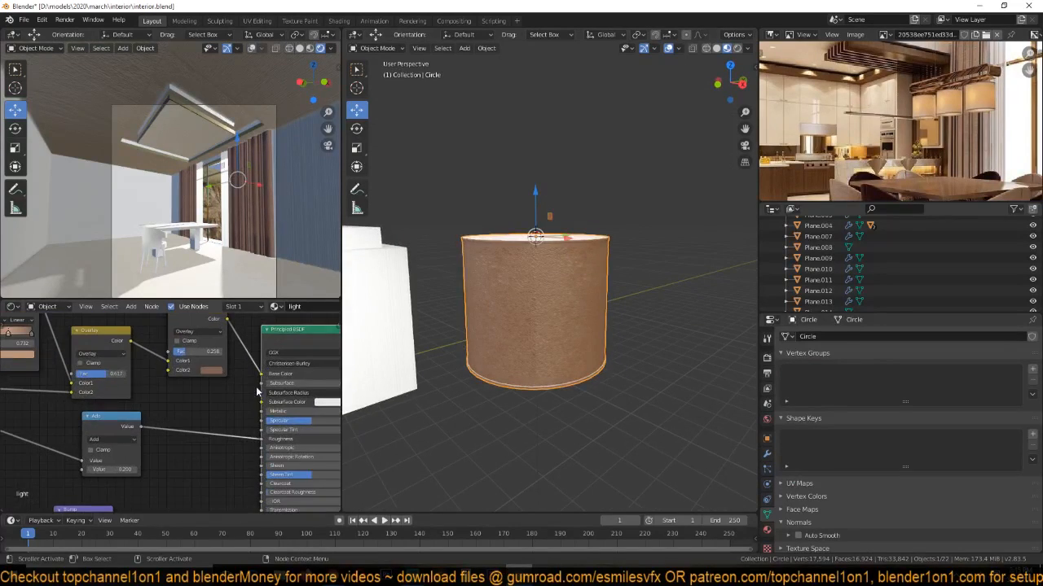
pyautogui.moveTo(213, 385); pyautogui.dragTo(214, 424, button='middle')
pyautogui.click(212, 412)
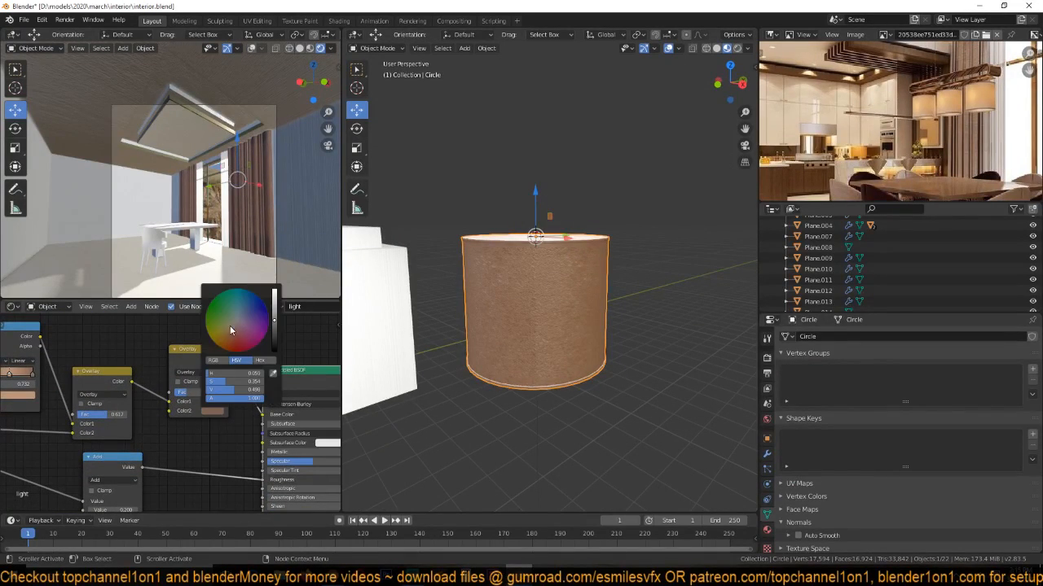
pyautogui.click(237, 325)
pyautogui.moveTo(275, 303); pyautogui.dragTo(275, 291)
pyautogui.click(222, 334)
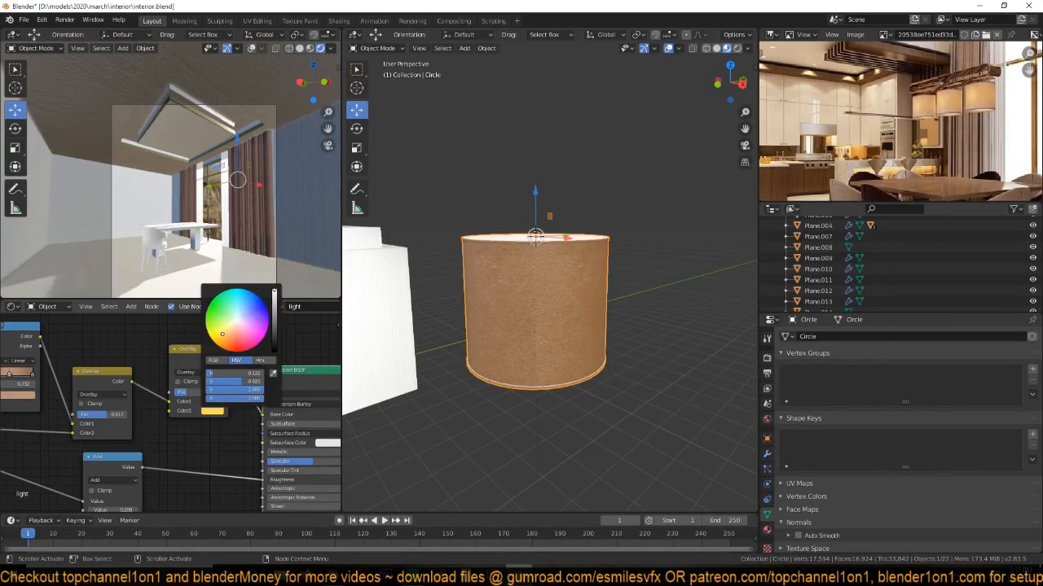
pyautogui.moveTo(210, 337); pyautogui.dragTo(211, 339)
pyautogui.scroll(-2, 532, 309)
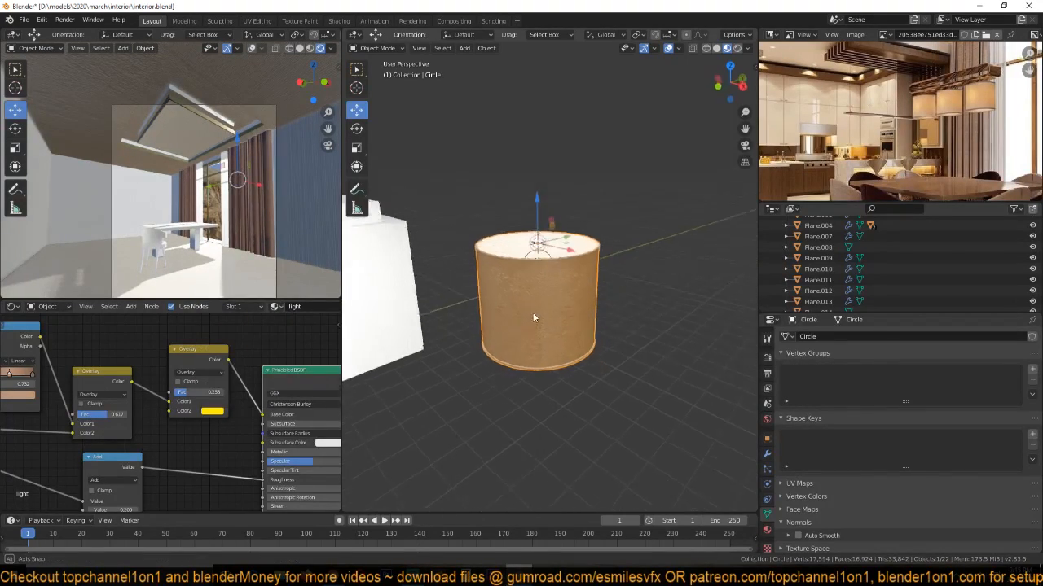
# Add a Translucent BSDF and a Mix Shader node above the Principled BSDF in the light material.
pyautogui.scroll(-3, 188, 407)
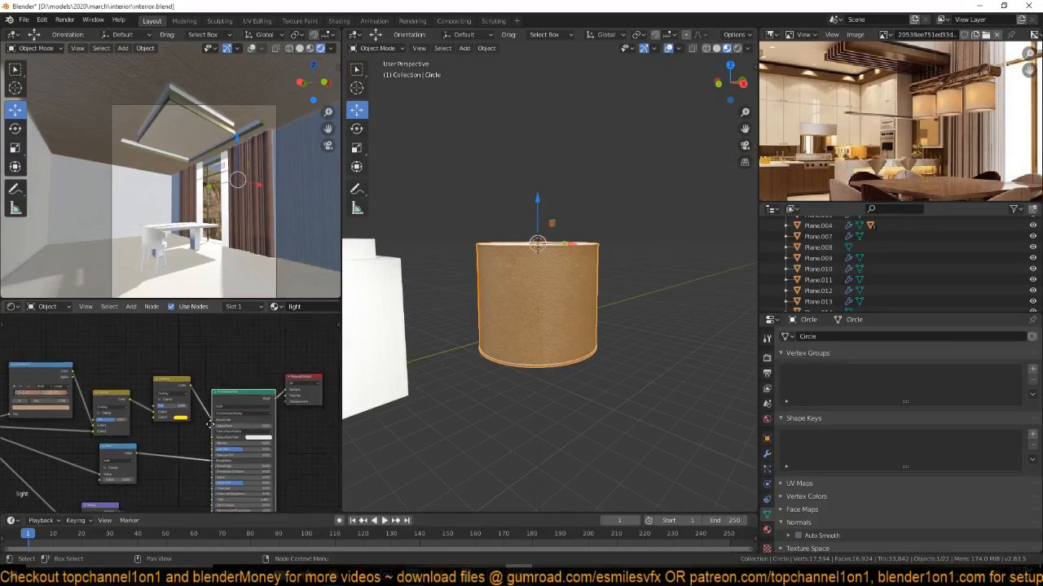
pyautogui.hotkey('shift', 'a')
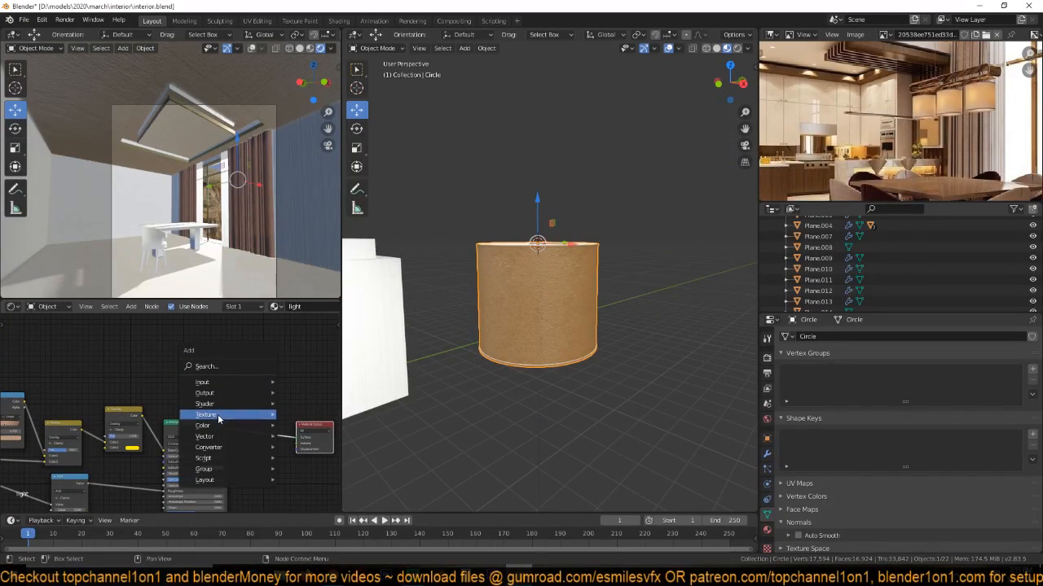
pyautogui.moveTo(224, 404)
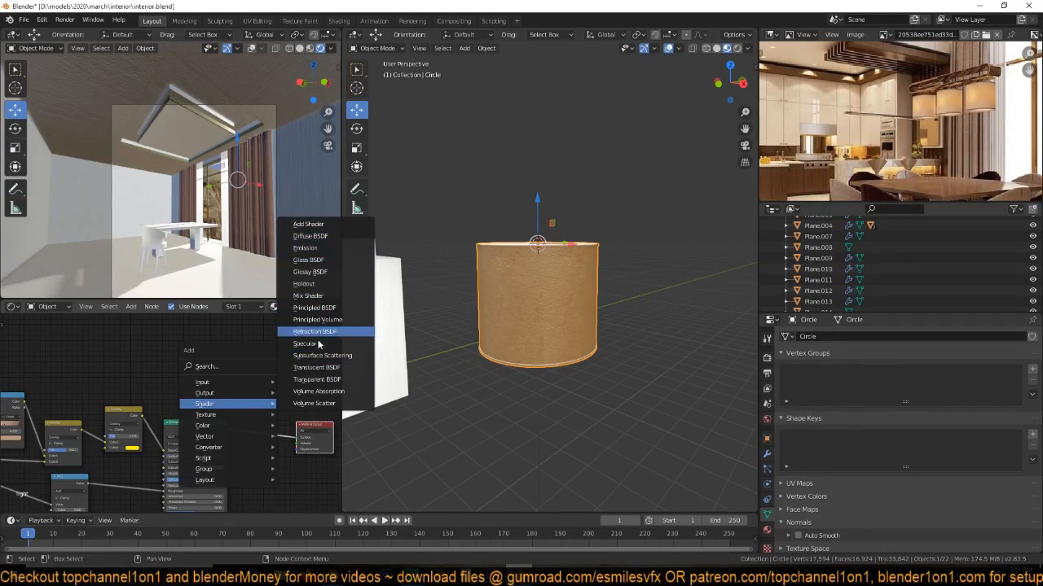
pyautogui.click(316, 369)
pyautogui.click(251, 377)
pyautogui.hotkey('shift', 'a')
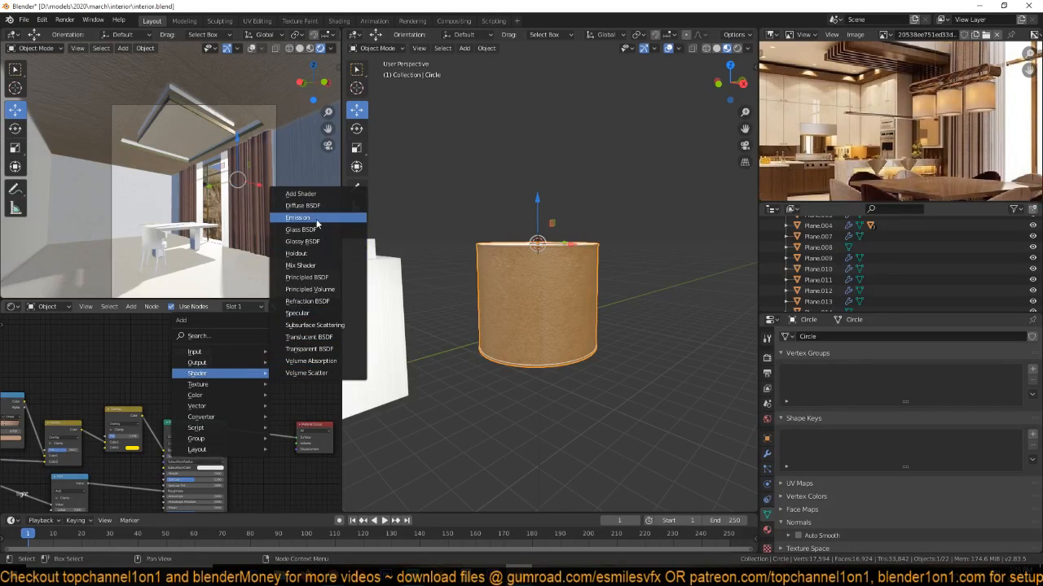
pyautogui.click(318, 265)
pyautogui.click(255, 377)
pyautogui.scroll(3, 244, 379)
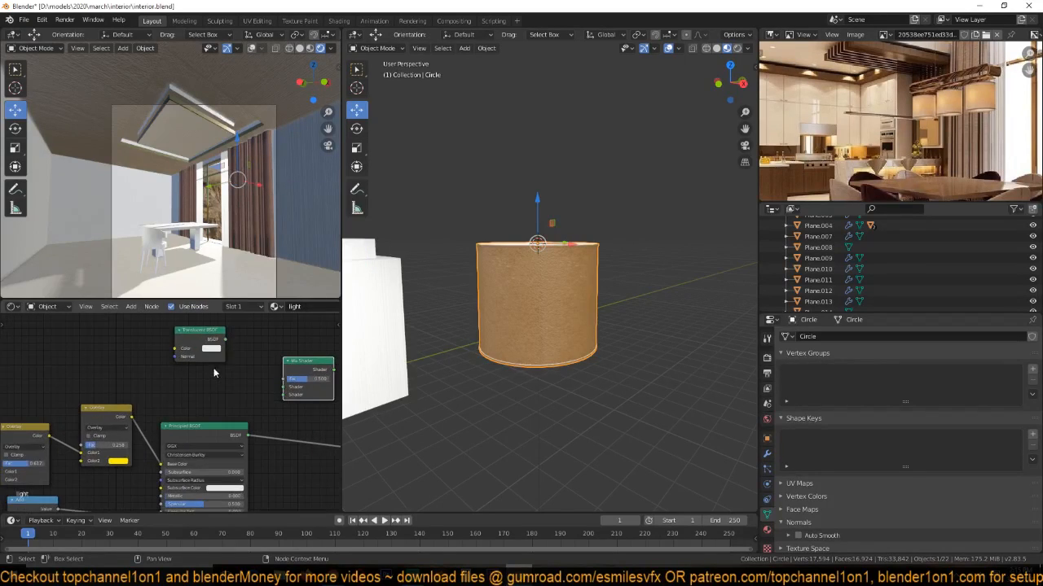
# Link the Translucent BSDF and Principled BSDF into the Mix Shader and connect its output to the Material Output surface.
pyautogui.moveTo(168, 337); pyautogui.dragTo(228, 393)
pyautogui.moveTo(190, 431); pyautogui.dragTo(225, 392)
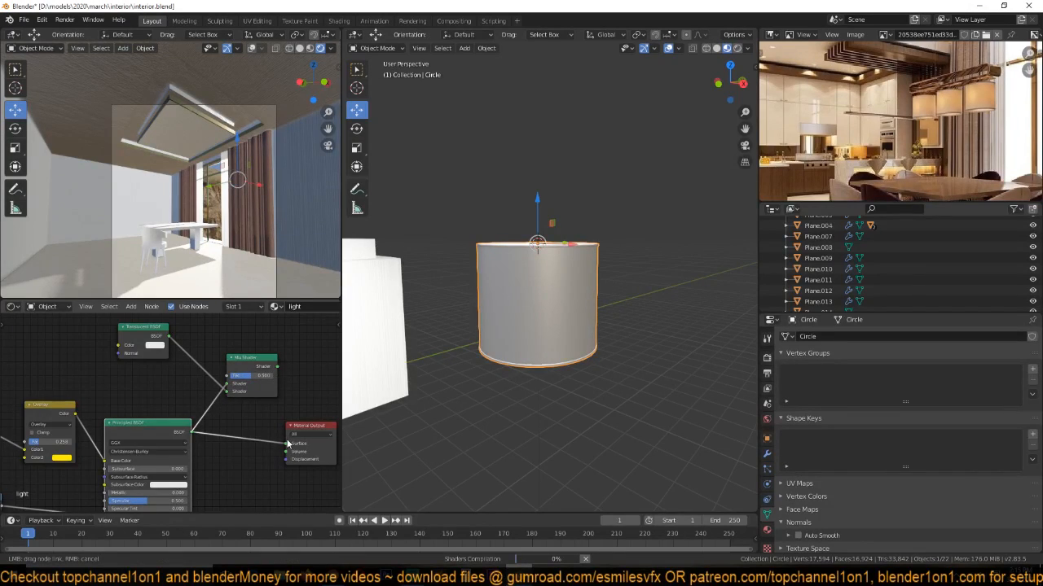
pyautogui.moveTo(277, 366); pyautogui.dragTo(286, 444)
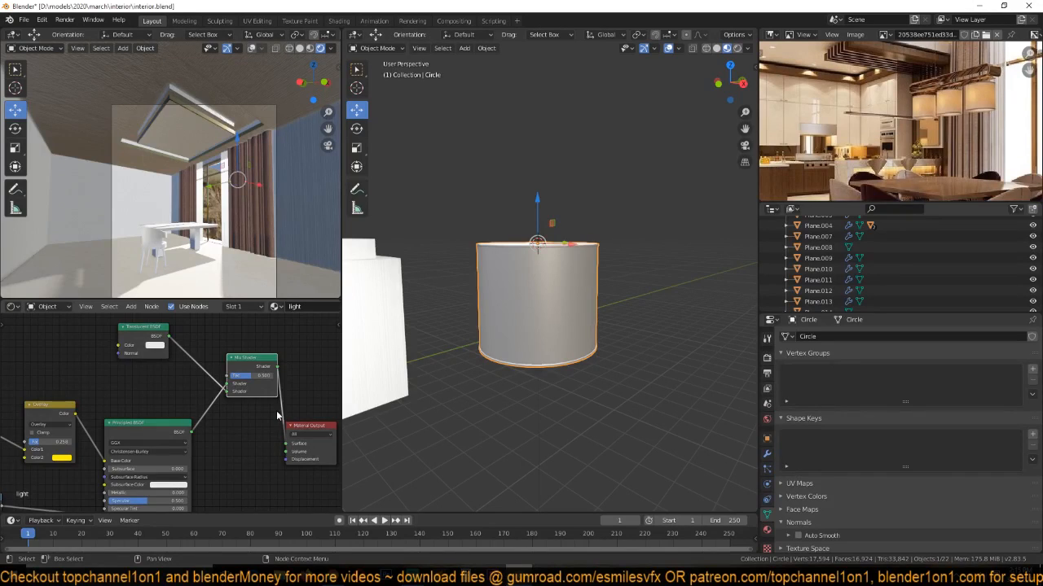
pyautogui.moveTo(270, 417); pyautogui.dragTo(227, 418, button='middle')
pyautogui.moveTo(266, 418); pyautogui.dragTo(307, 385)
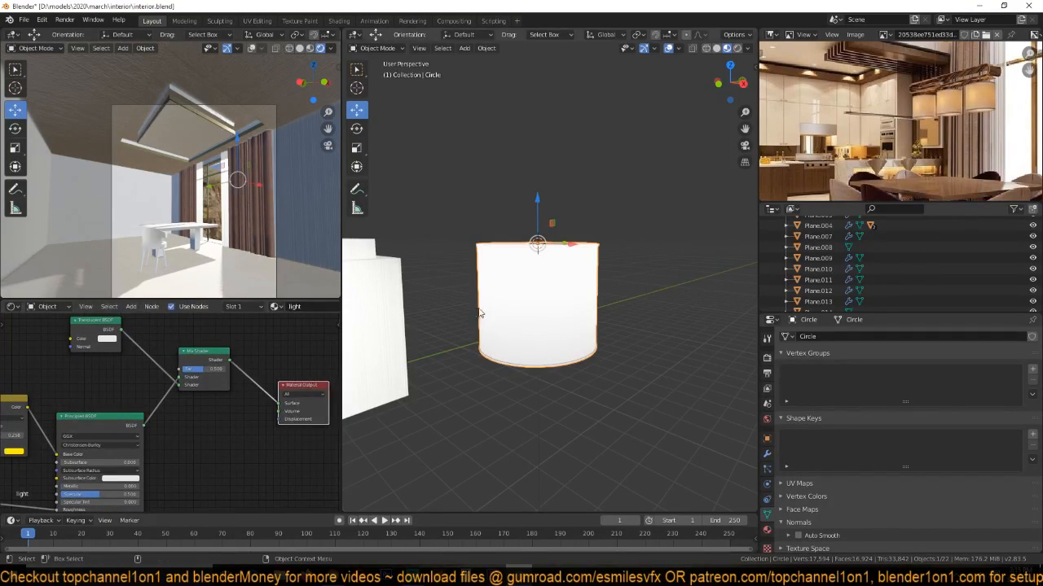
# Set the Mix Shader factor to 0.225 and recalculate the normals of the lampshade mesh.
pyautogui.scroll(-3, 482, 314)
pyautogui.scroll(3, 480, 314)
pyautogui.moveTo(479, 314); pyautogui.dragTo(501, 342, button='middle')
pyautogui.scroll(4, 244, 366)
pyautogui.moveTo(201, 355)
pyautogui.mouseDown()
pyautogui.moveTo(242, 355)
pyautogui.moveTo(200, 354)
pyautogui.mouseUp()
pyautogui.press('Tab')
pyautogui.press('Tab')
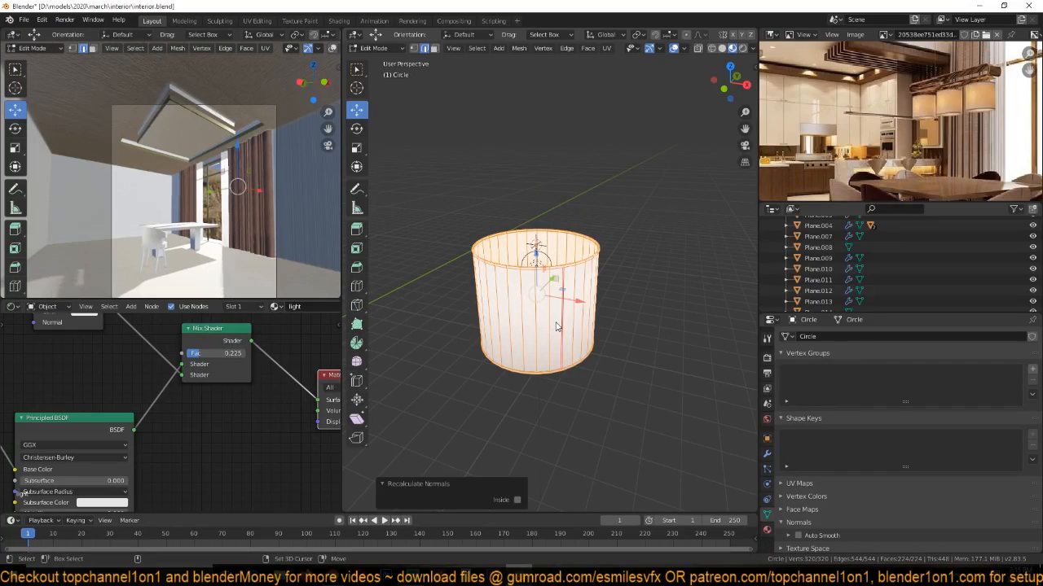
pyautogui.moveTo(550, 350); pyautogui.dragTo(531, 302, button='middle')
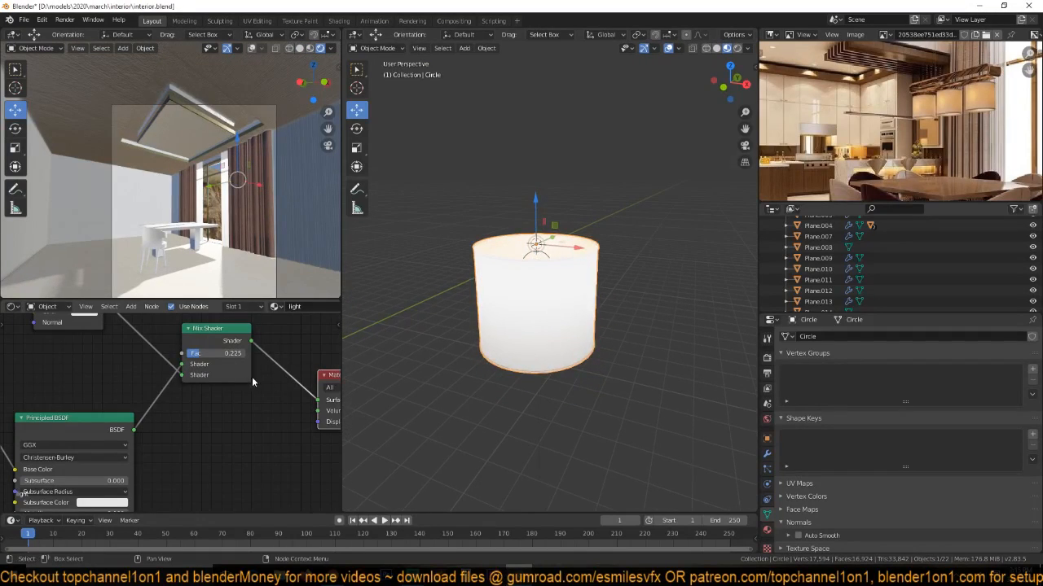
# Set the Mix Shader factor to 0.550 and the power of the point light inside the lampshade to 500 W.
pyautogui.moveTo(203, 355); pyautogui.dragTo(253, 362)
pyautogui.moveTo(545, 247); pyautogui.dragTo(535, 275, button='middle')
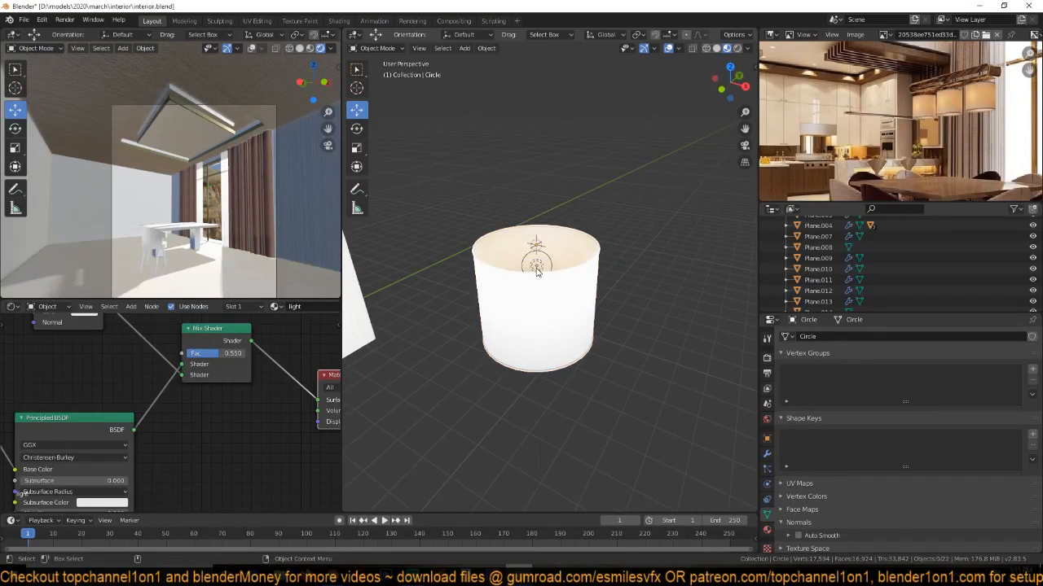
pyautogui.click(537, 272)
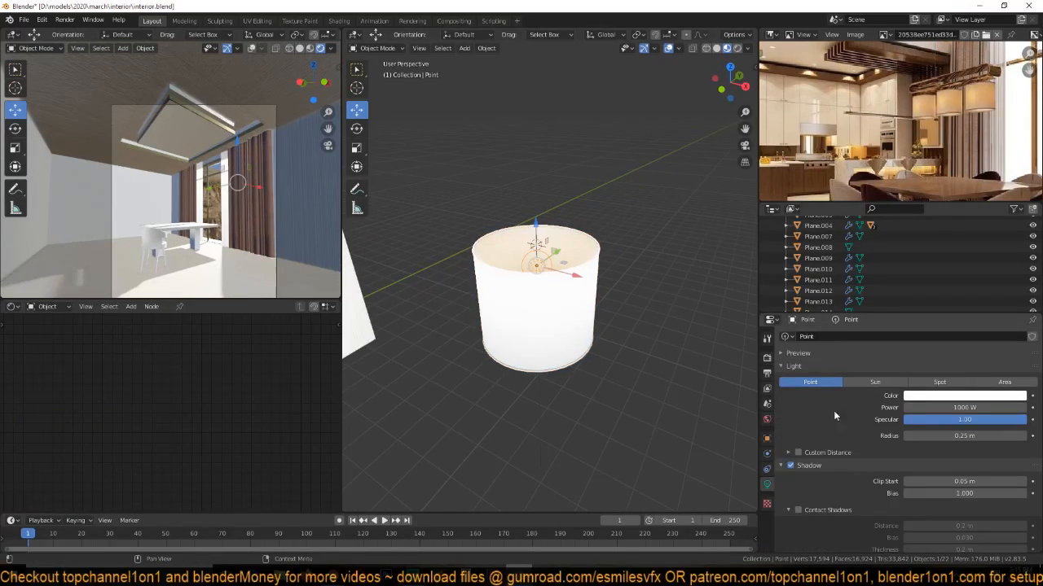
pyautogui.click(928, 408)
pyautogui.write('500')
pyautogui.press('Return')
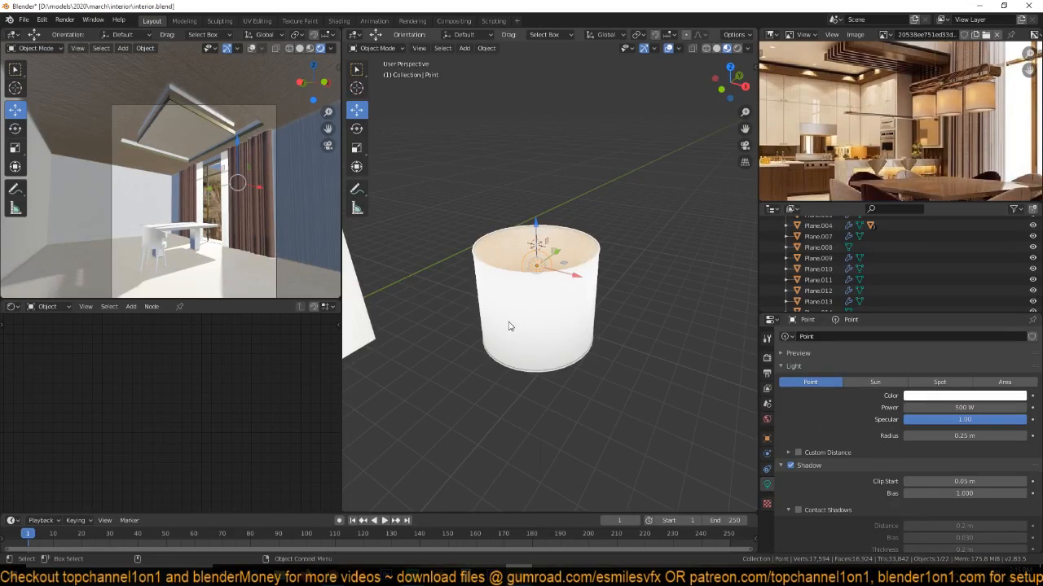
pyautogui.moveTo(505, 334); pyautogui.dragTo(500, 289, button='middle')
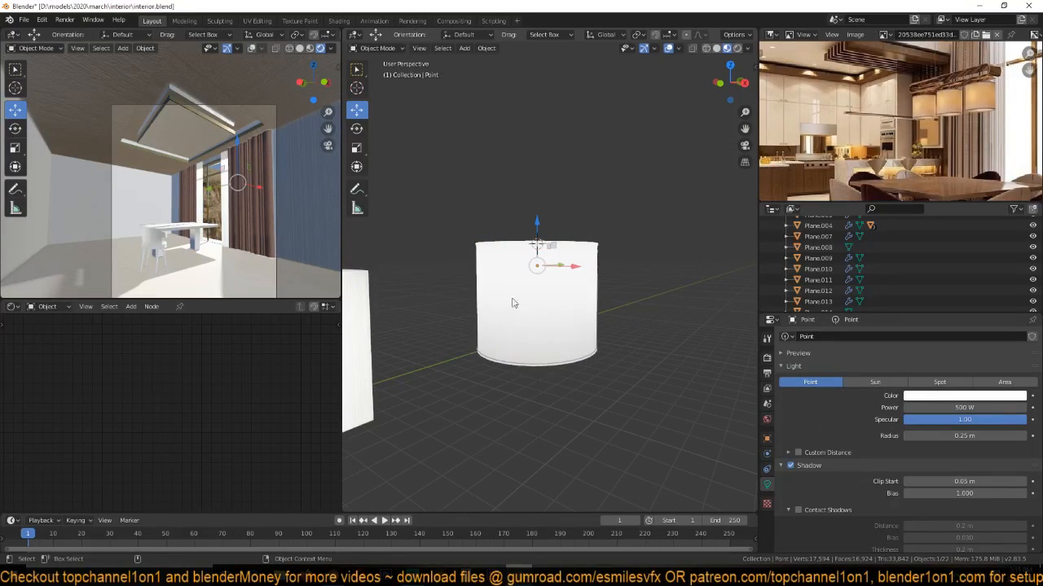
# Check the lampshade's face orientation with the viewport overlay, then switch the overlay off and select the lampshade.
pyautogui.click(676, 48)
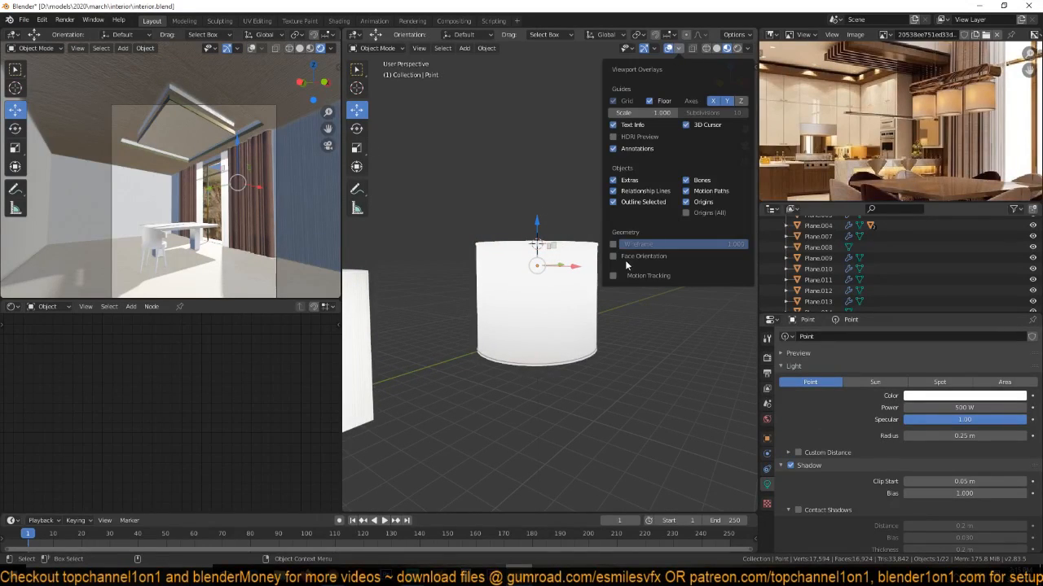
pyautogui.click(614, 257)
pyautogui.click(613, 257)
pyautogui.moveTo(611, 236); pyautogui.dragTo(554, 311, button='middle')
pyautogui.click(576, 342)
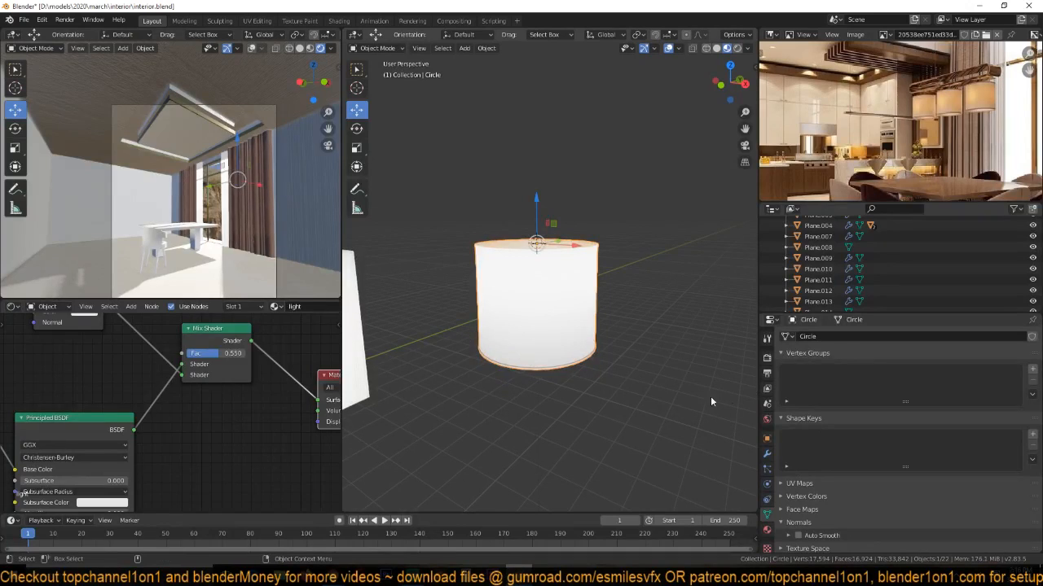
# Give the point light a pale warm yellow colour and enable its contact shadows.
pyautogui.moveTo(521, 351); pyautogui.dragTo(532, 272, button='middle')
pyautogui.click(539, 279)
pyautogui.click(964, 396)
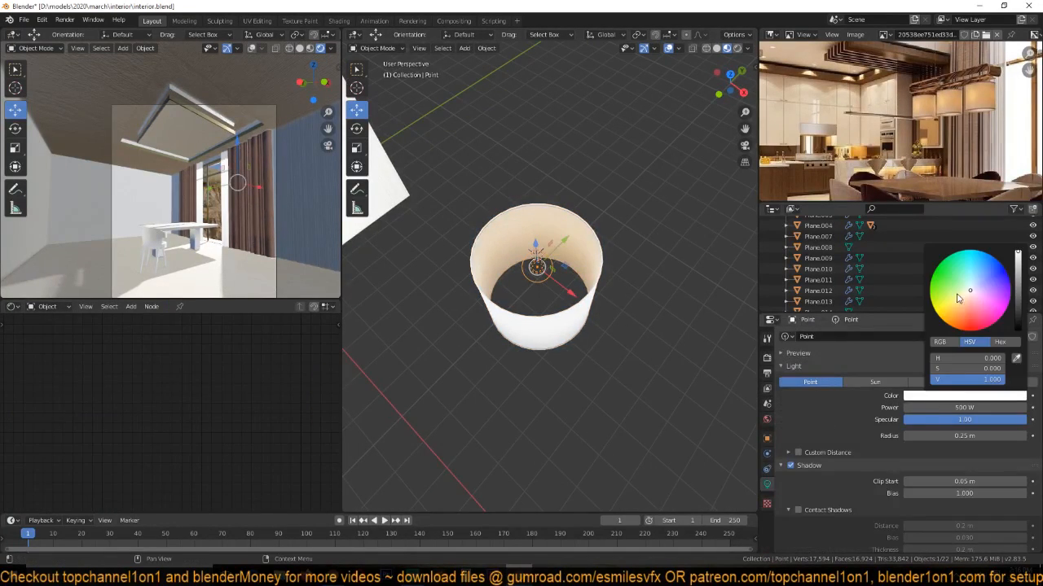
pyautogui.click(960, 303)
pyautogui.moveTo(619, 236); pyautogui.dragTo(648, 249, button='middle')
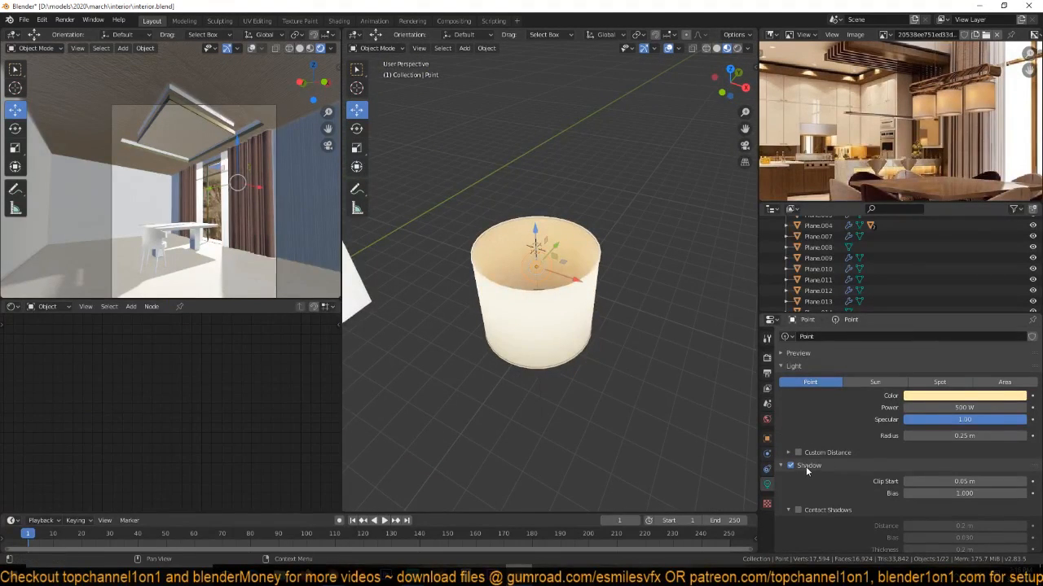
pyautogui.click(799, 509)
pyautogui.moveTo(613, 416); pyautogui.dragTo(477, 326, button='middle')
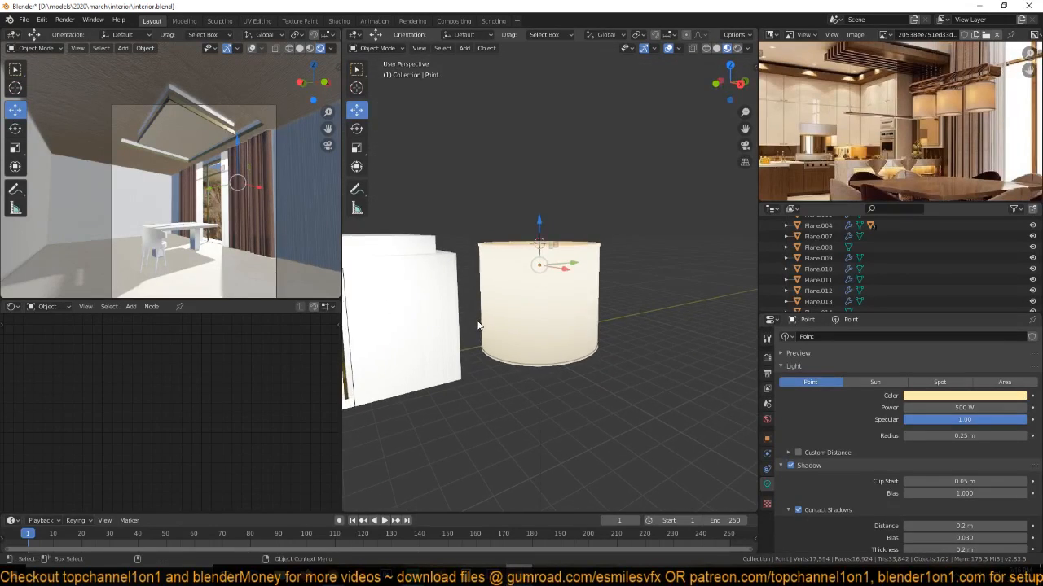
# Set the lampshade material's Mix Shader factor to 0.158 and place the Translucent BSDF node beside the Mix Shader.
pyautogui.click(489, 324)
pyautogui.moveTo(225, 354); pyautogui.dragTo(217, 386, button='middle')
pyautogui.moveTo(202, 387); pyautogui.dragTo(192, 388)
pyautogui.moveTo(104, 381); pyautogui.dragTo(168, 418, button='middle')
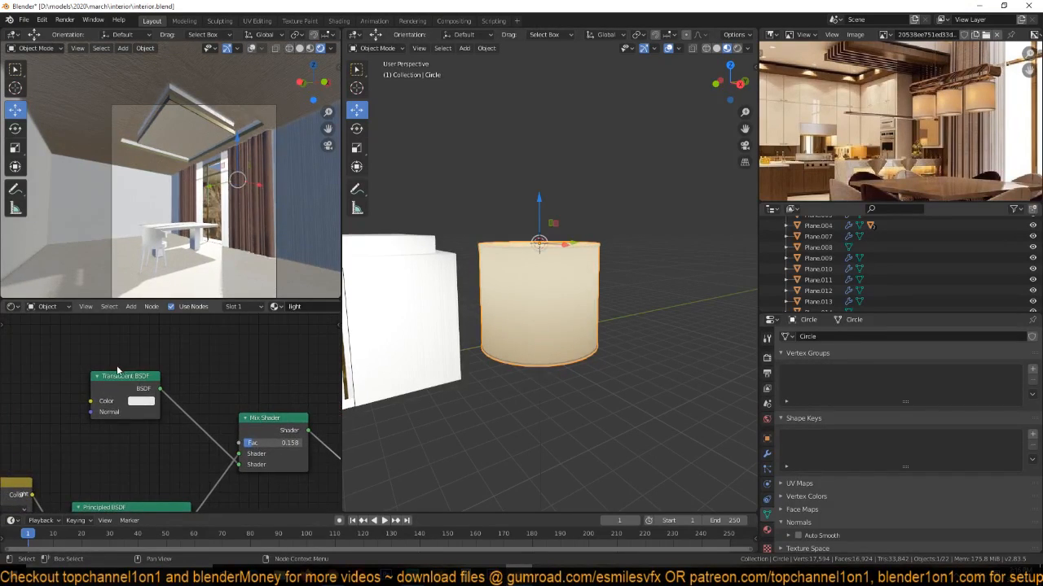
pyautogui.moveTo(119, 377); pyautogui.dragTo(118, 427)
# Zoom the reference image in on the hanging lamps and add a Gradient Texture node above the Translucent BSDF.
pyautogui.click(96, 373)
pyautogui.hotkey('shift', 'a')
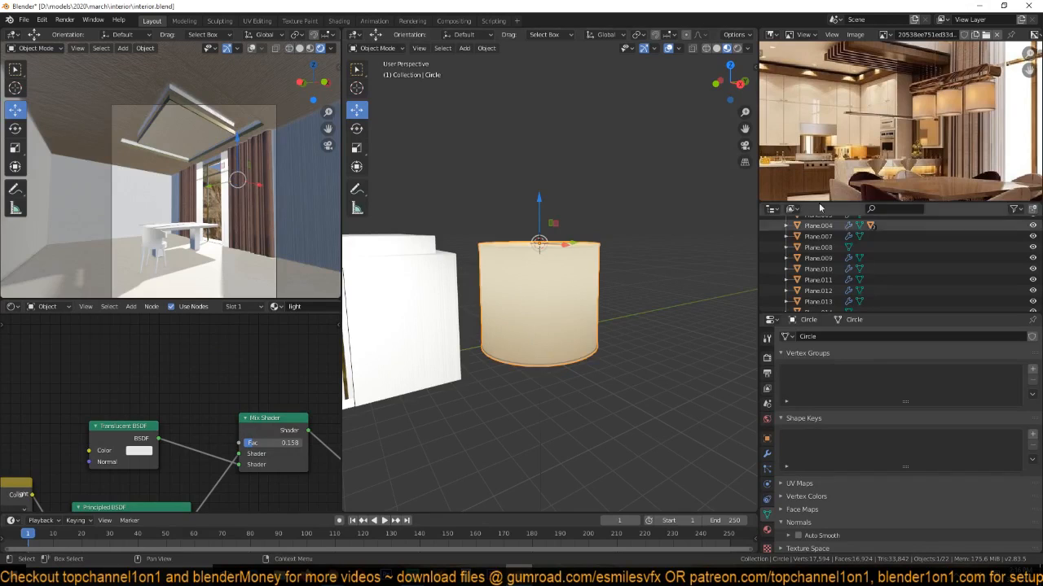
pyautogui.scroll(5, 914, 113)
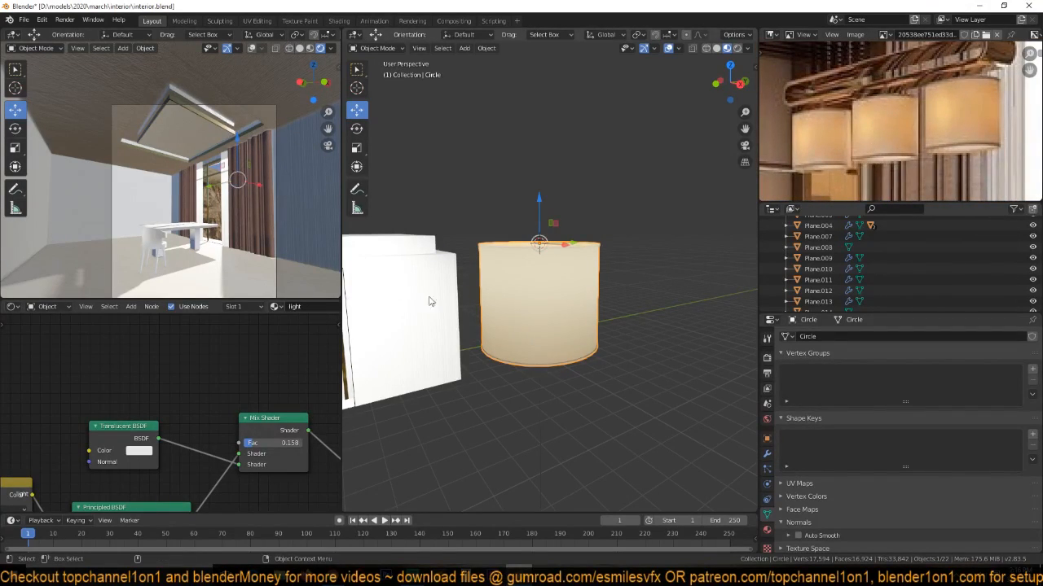
pyautogui.hotkey('shift', 'a')
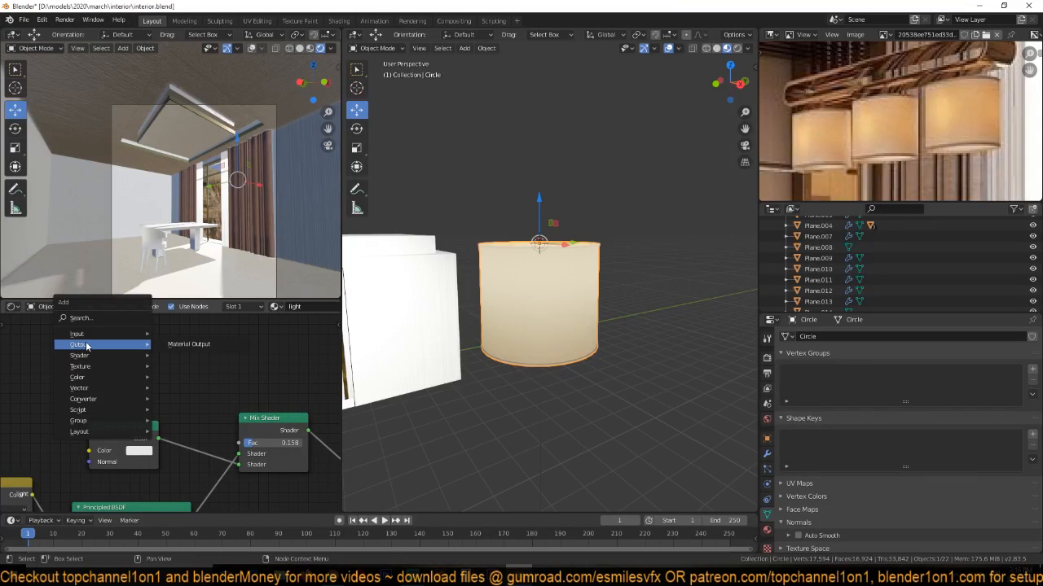
pyautogui.moveTo(100, 367)
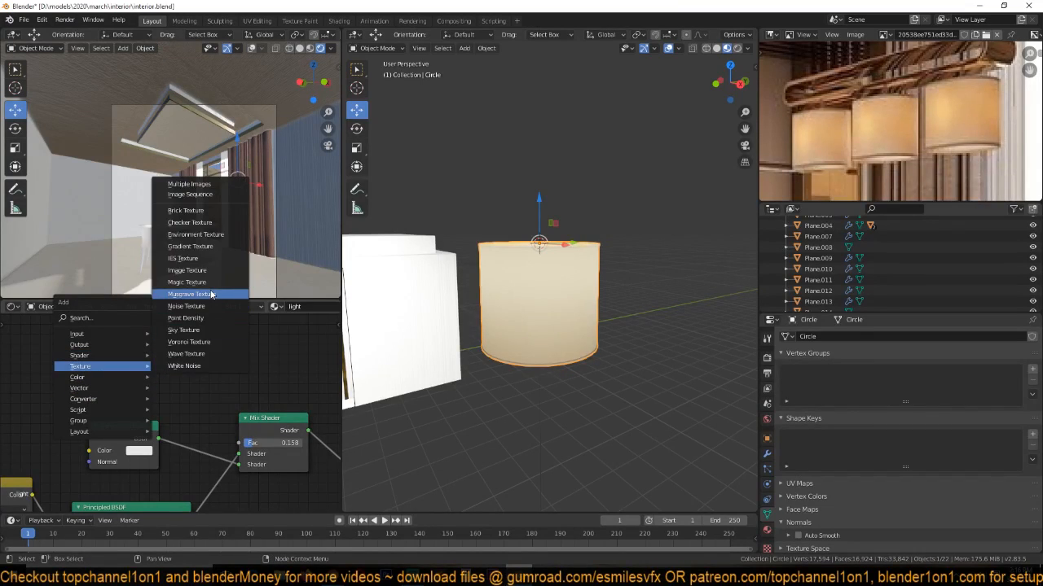
pyautogui.click(190, 246)
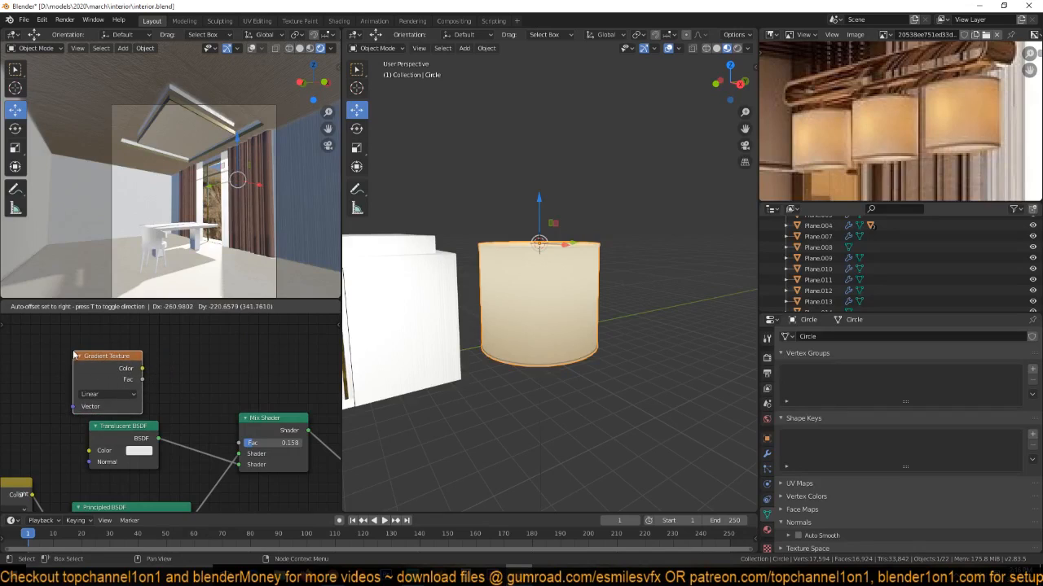
pyautogui.click(162, 373)
# Add a ColorRamp node and link the Gradient Texture's colour output to its factor input.
pyautogui.hotkey('shift', 'a')
pyautogui.moveTo(165, 379)
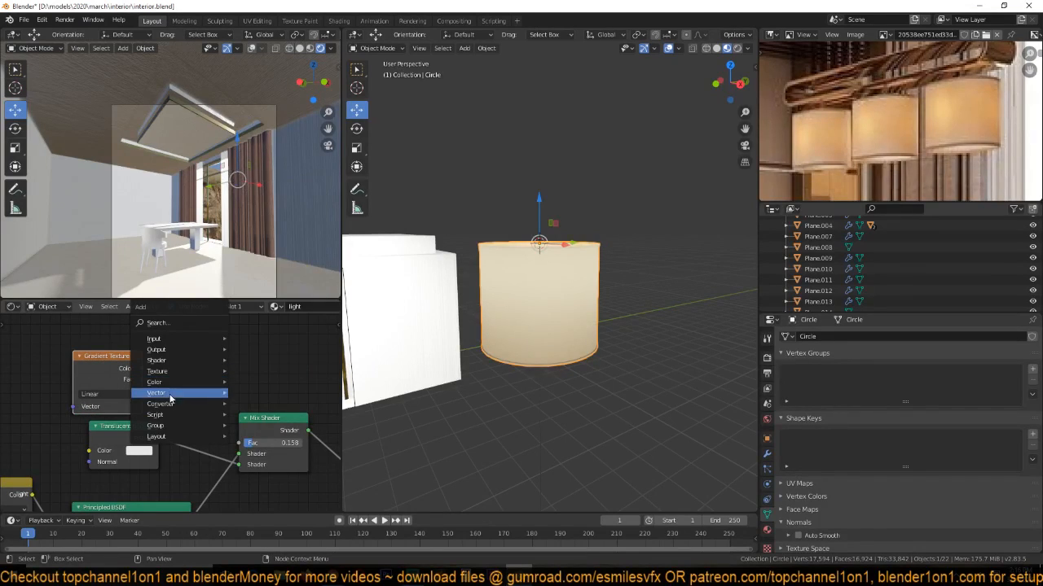
pyautogui.moveTo(163, 404)
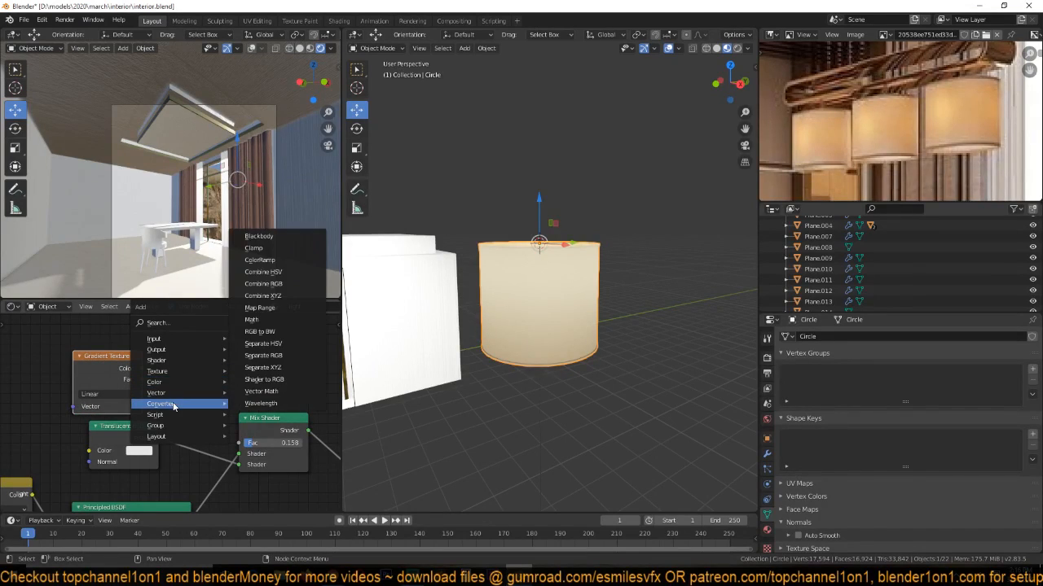
pyautogui.click(273, 260)
pyautogui.click(171, 315)
pyautogui.moveTo(143, 369); pyautogui.dragTo(173, 414)
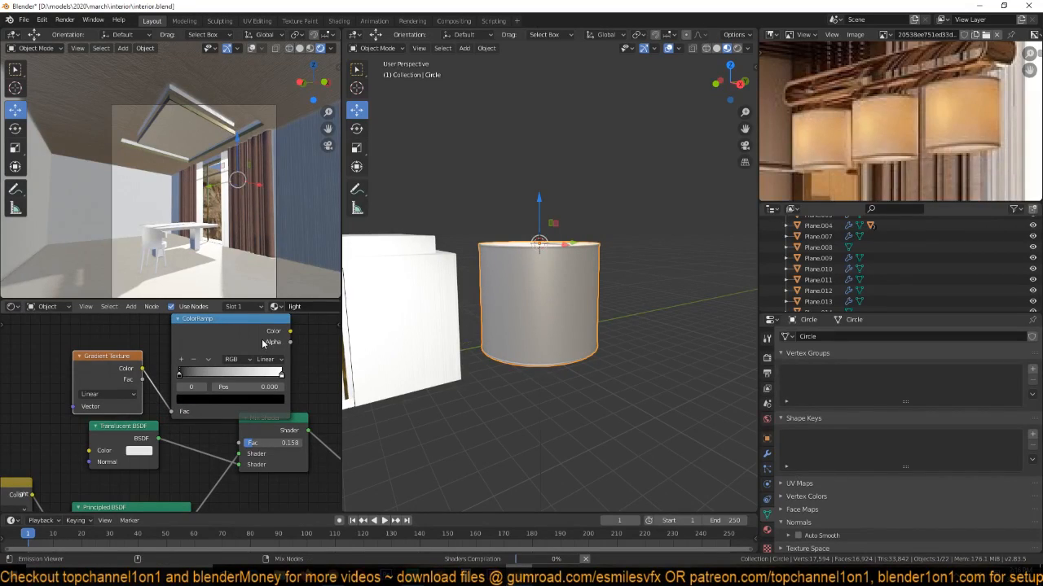
# Preview the ColorRamp's colour output on the lampshade and move the black stop to about 0.19.
pyautogui.keyDown('ctrl'); pyautogui.keyDown('shift'); pyautogui.click(268, 343); pyautogui.keyUp('shift'); pyautogui.keyUp('ctrl')
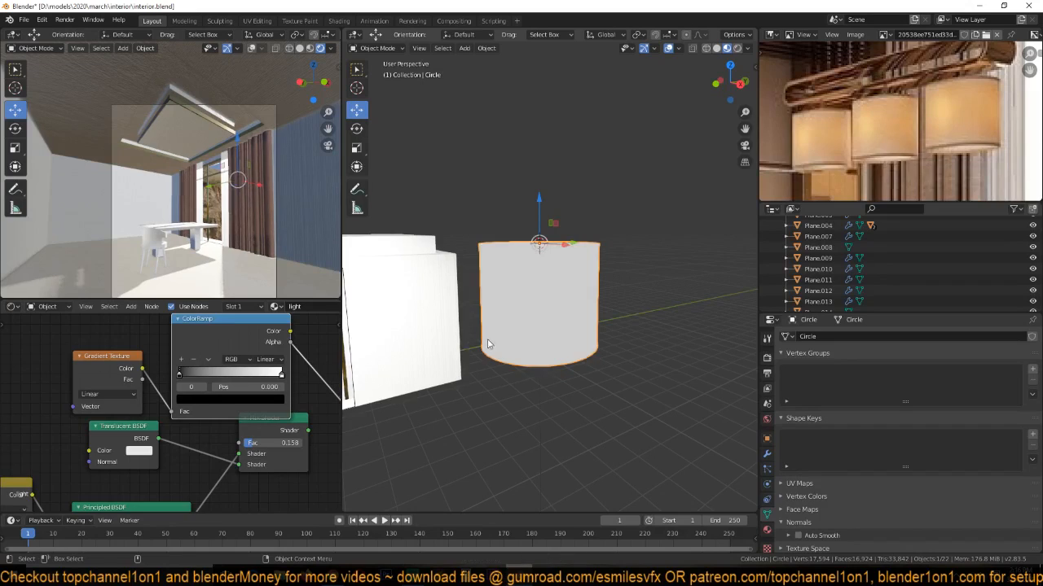
pyautogui.click(952, 576)
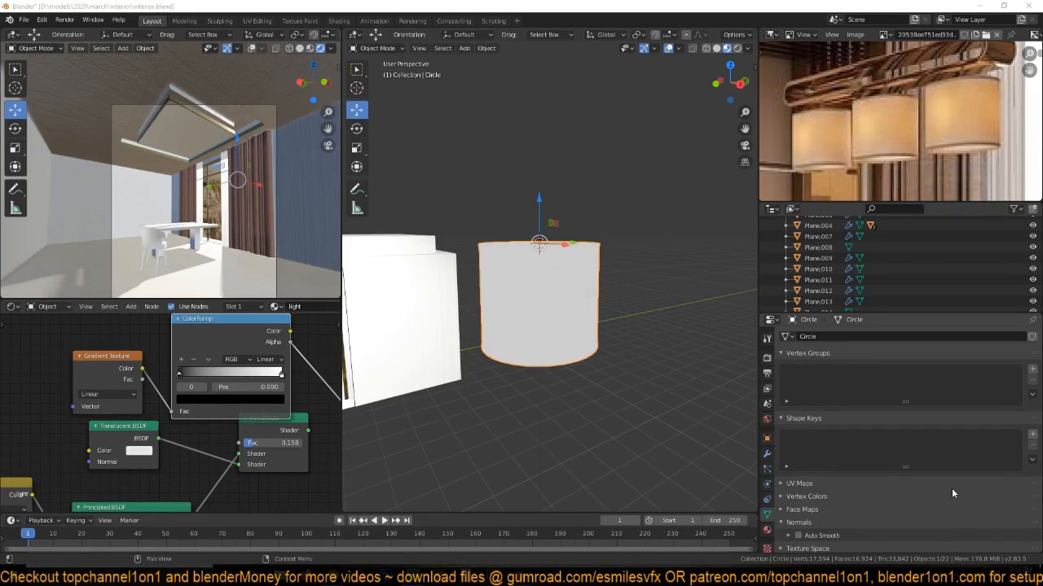
pyautogui.click(617, 361)
pyautogui.moveTo(585, 362); pyautogui.dragTo(594, 383, button='middle')
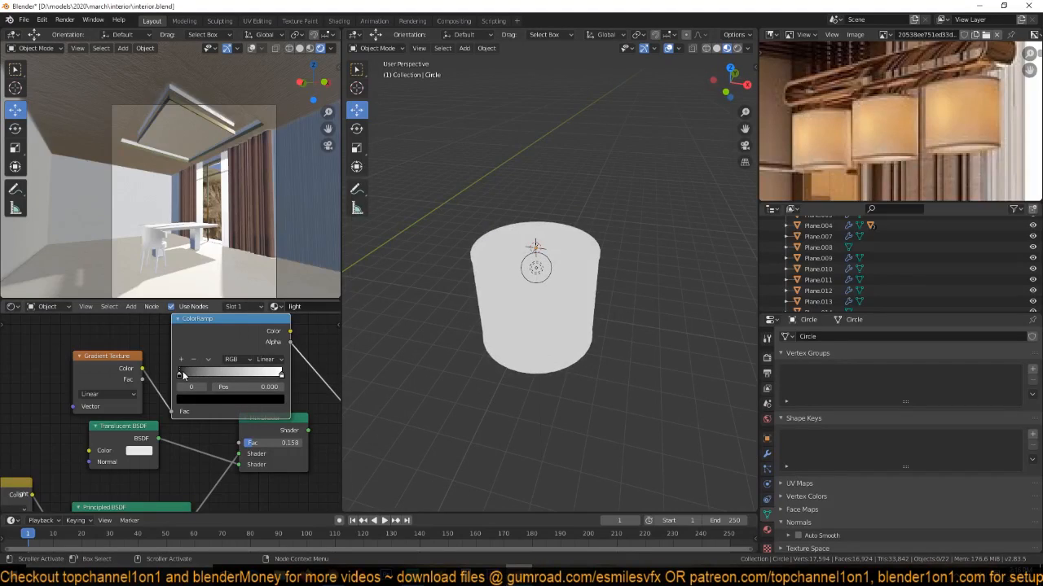
pyautogui.keyDown('ctrl'); pyautogui.keyDown('shift'); pyautogui.click(238, 344); pyautogui.keyUp('shift'); pyautogui.keyUp('ctrl')
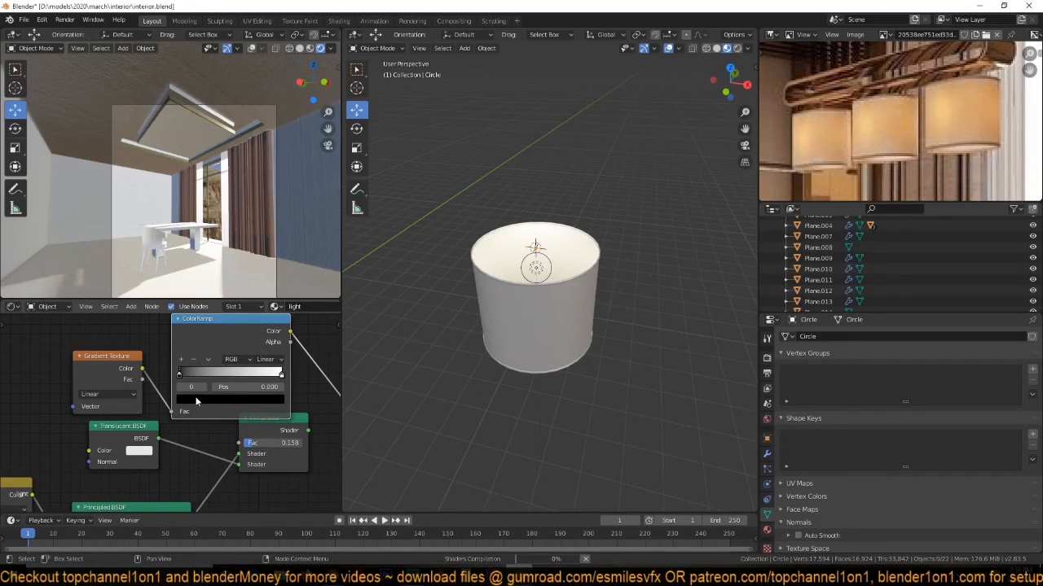
pyautogui.moveTo(184, 377); pyautogui.dragTo(198, 374)
pyautogui.moveTo(482, 326); pyautogui.dragTo(484, 297, button='middle')
# Add Texture Coordinate and Mapping nodes to the Gradient Texture and set the mapping's Y rotation to 90°.
pyautogui.moveTo(102, 367); pyautogui.dragTo(168, 362, button='middle')
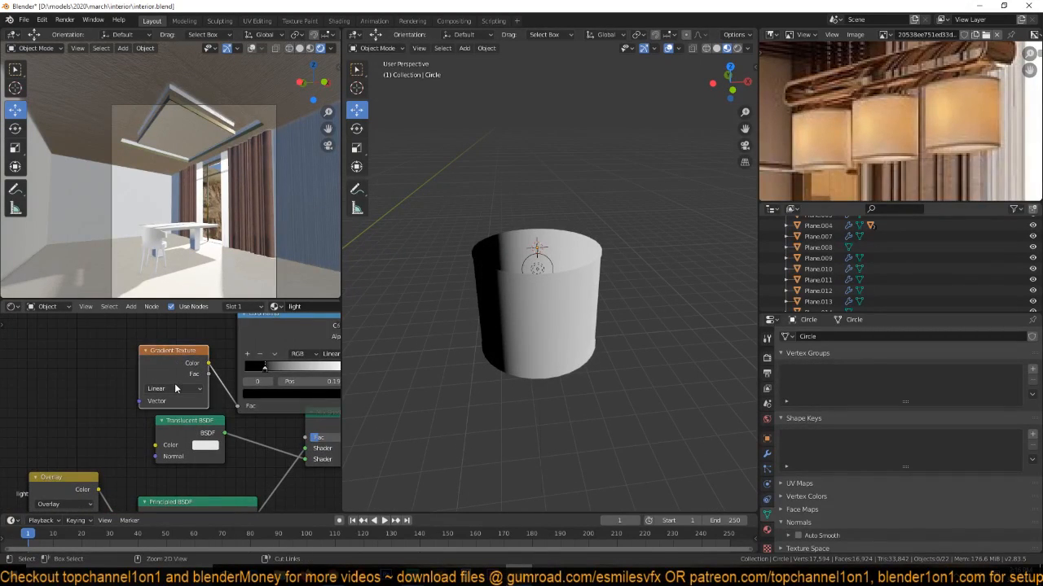
pyautogui.hotkey('ctrl', 't')
pyautogui.moveTo(74, 447); pyautogui.dragTo(174, 437, button='middle')
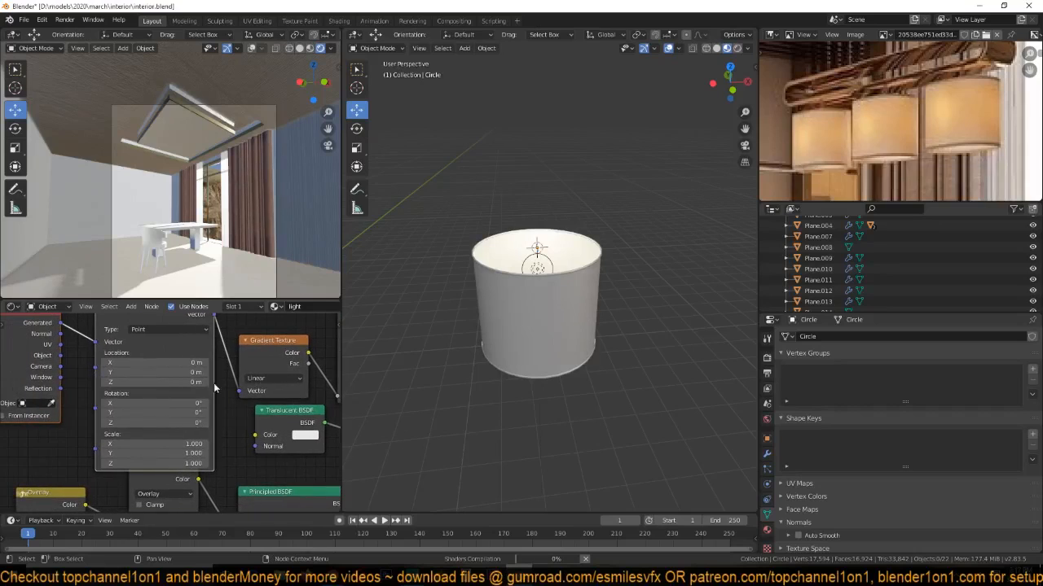
pyautogui.moveTo(165, 413); pyautogui.dragTo(166, 415)
pyautogui.click(167, 414)
pyautogui.press('Return')
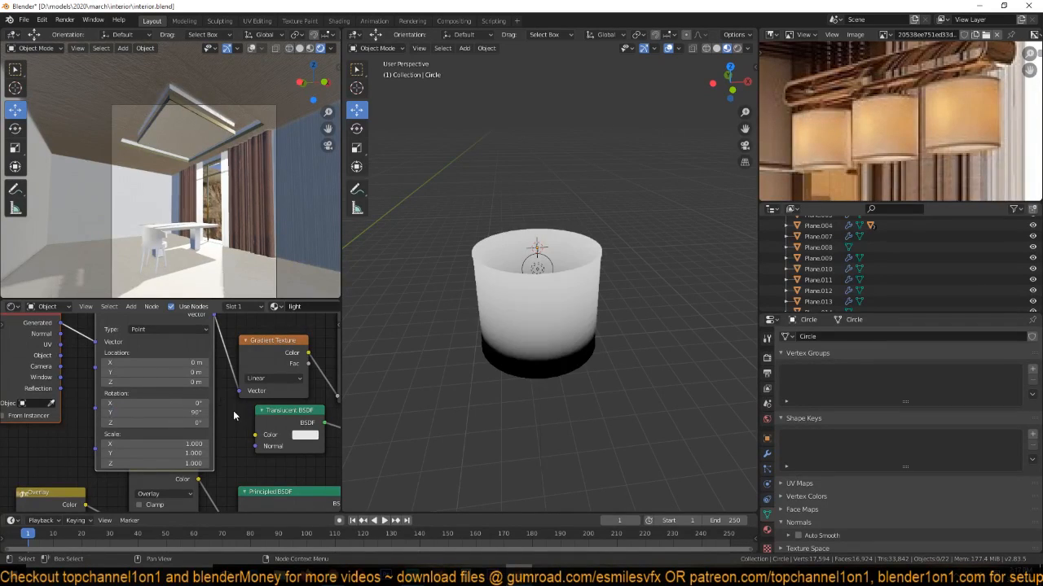
# Add a middle stop to the ColorRamp and change the end stop's colour to black.
pyautogui.scroll(-4, 246, 394)
pyautogui.moveTo(193, 396); pyautogui.dragTo(73, 400, button='middle')
pyautogui.scroll(5, 144, 397)
pyautogui.moveTo(155, 387); pyautogui.dragTo(123, 404, button='middle')
pyautogui.click(151, 368)
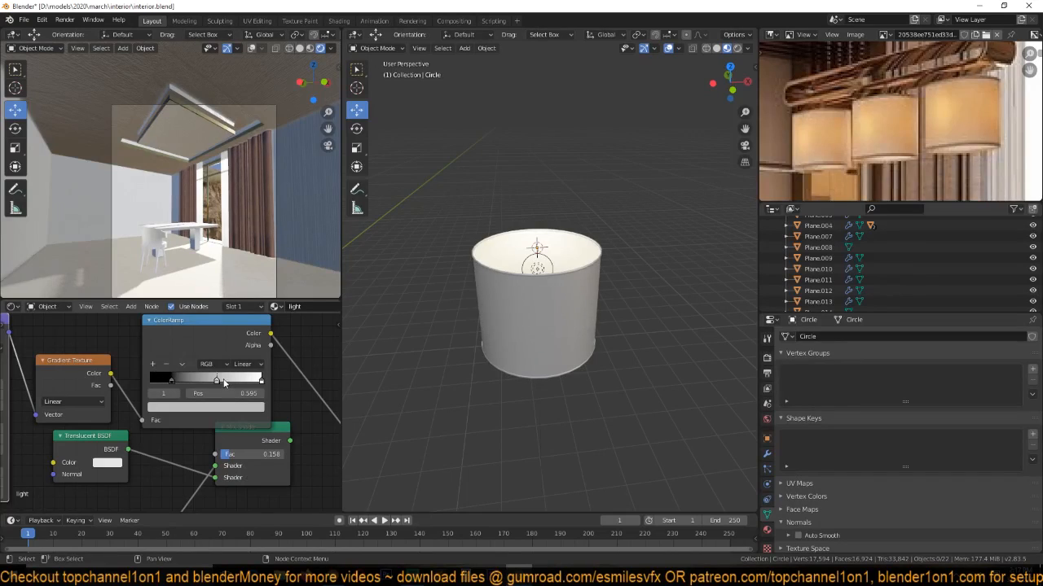
pyautogui.moveTo(224, 383); pyautogui.dragTo(250, 383)
pyautogui.click(261, 381)
pyautogui.click(247, 409)
pyautogui.moveTo(242, 282); pyautogui.dragTo(241, 330)
# Move the ColorRamp's first stop back to the start, place the middle stop at 0.455 and make it white.
pyautogui.moveTo(150, 379)
pyautogui.mouseDown()
pyautogui.moveTo(162, 382)
pyautogui.moveTo(146, 381)
pyautogui.mouseUp()
pyautogui.moveTo(218, 380); pyautogui.dragTo(205, 381)
pyautogui.scroll(-1, 532, 334)
pyautogui.moveTo(532, 334); pyautogui.dragTo(521, 319, button='middle')
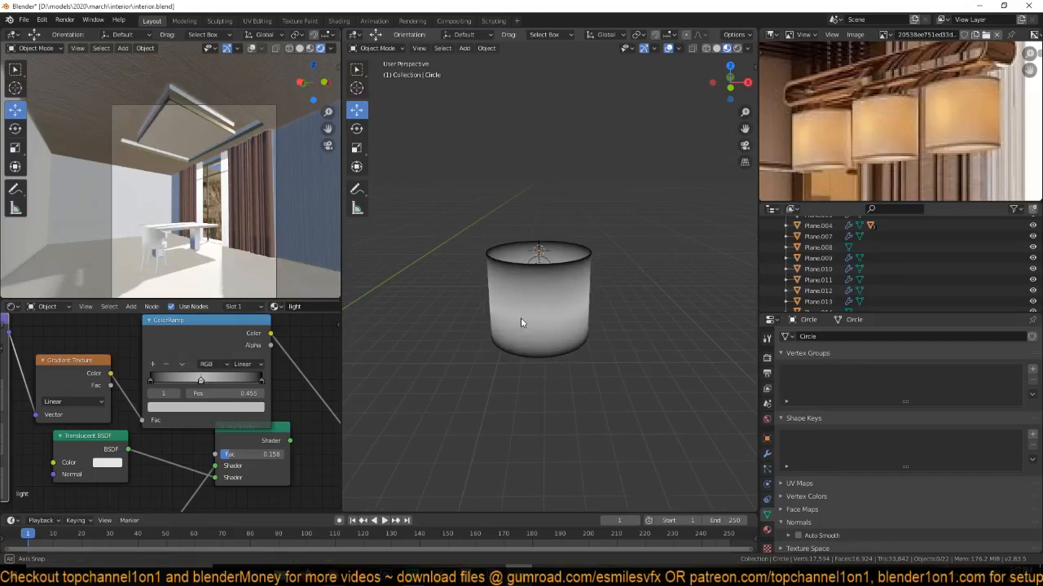
pyautogui.click(204, 407)
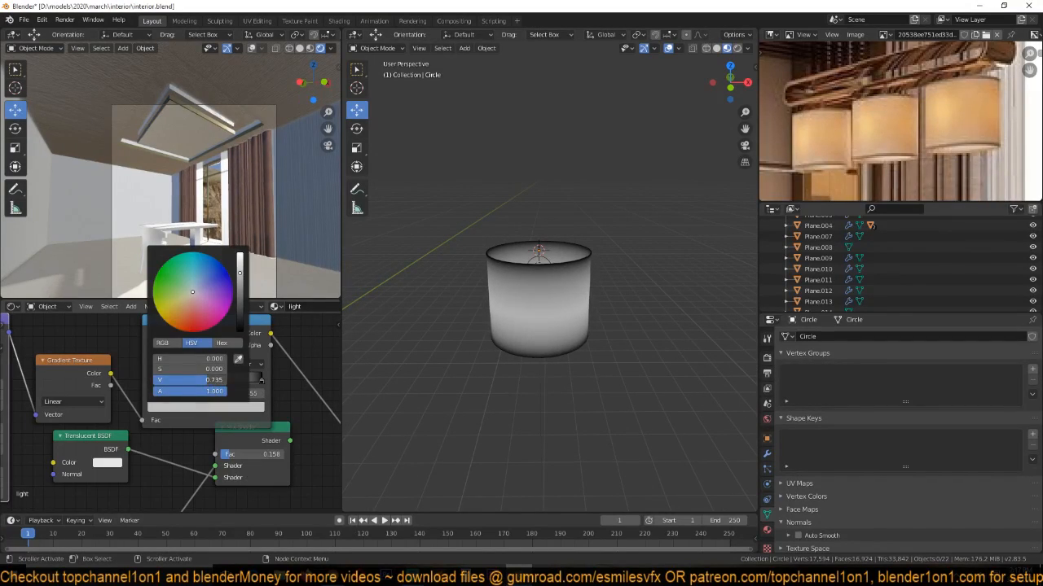
# Connect the ColorRamp's colour output to the Mix Shader's factor and preview the Mix Shader on the lampshade.
pyautogui.scroll(-2, 281, 426)
pyautogui.moveTo(281, 426); pyautogui.dragTo(153, 399, button='middle')
pyautogui.click(139, 394)
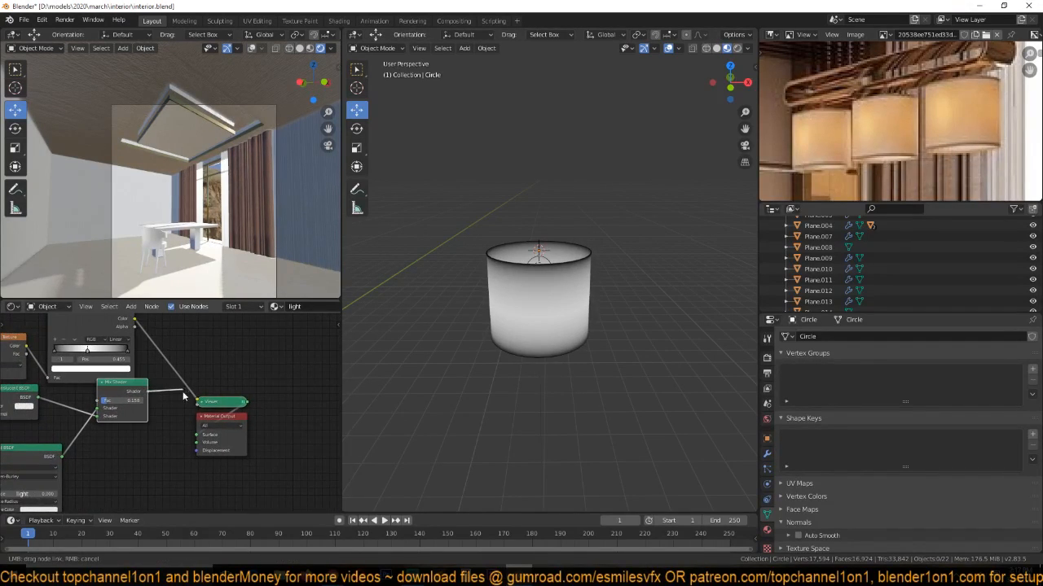
pyautogui.moveTo(124, 393); pyautogui.dragTo(150, 400)
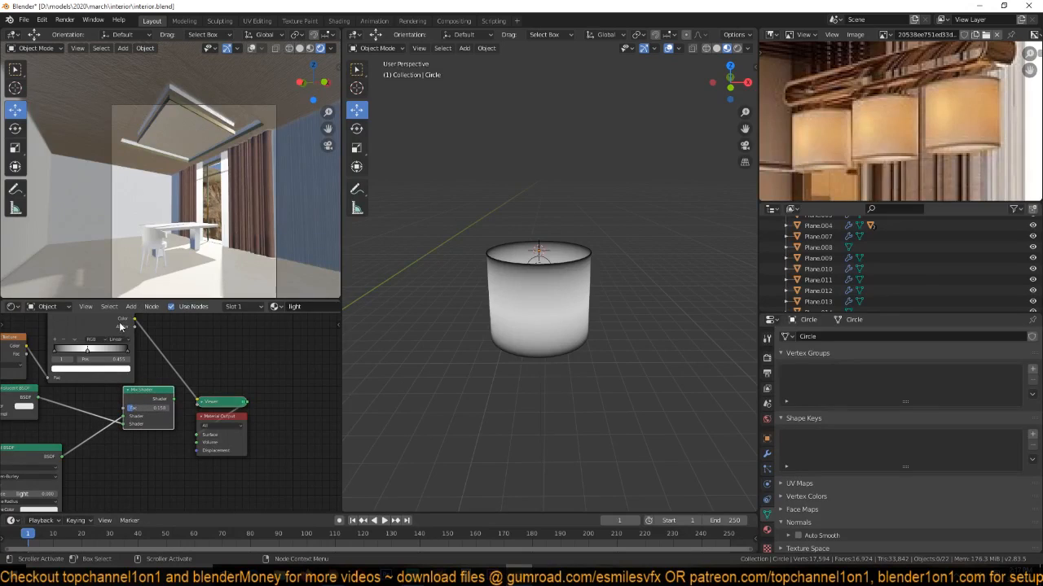
pyautogui.moveTo(135, 322); pyautogui.dragTo(126, 407)
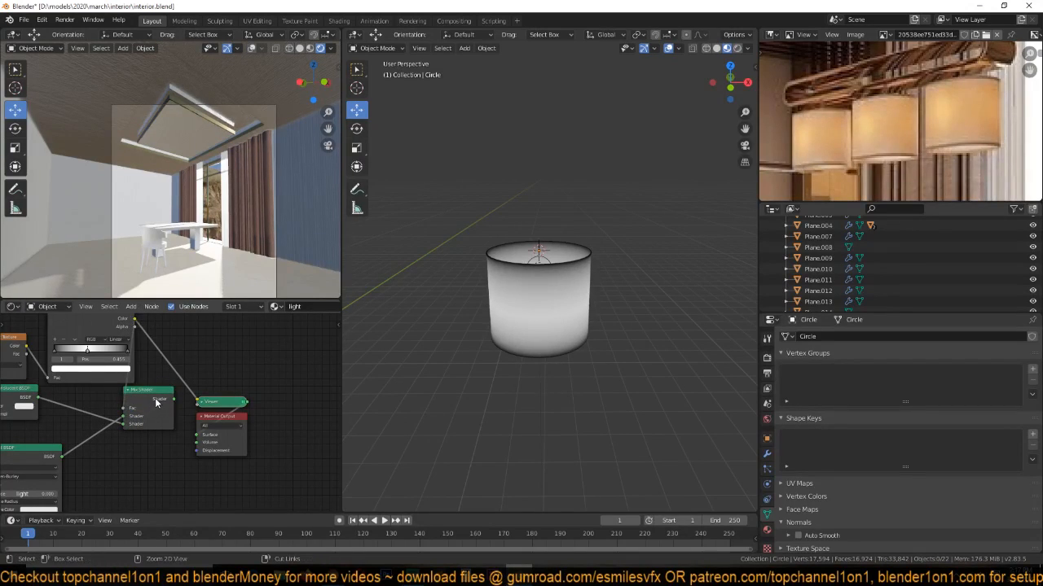
pyautogui.keyDown('ctrl'); pyautogui.keyDown('shift'); pyautogui.click(158, 399); pyautogui.keyUp('shift'); pyautogui.keyUp('ctrl')
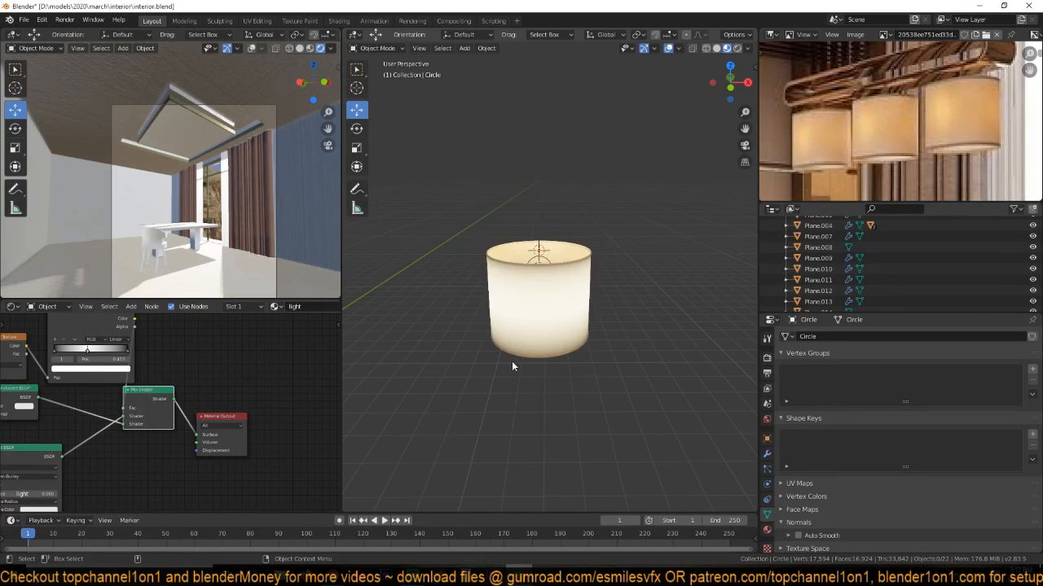
pyautogui.moveTo(512, 362); pyautogui.dragTo(494, 339, button='middle')
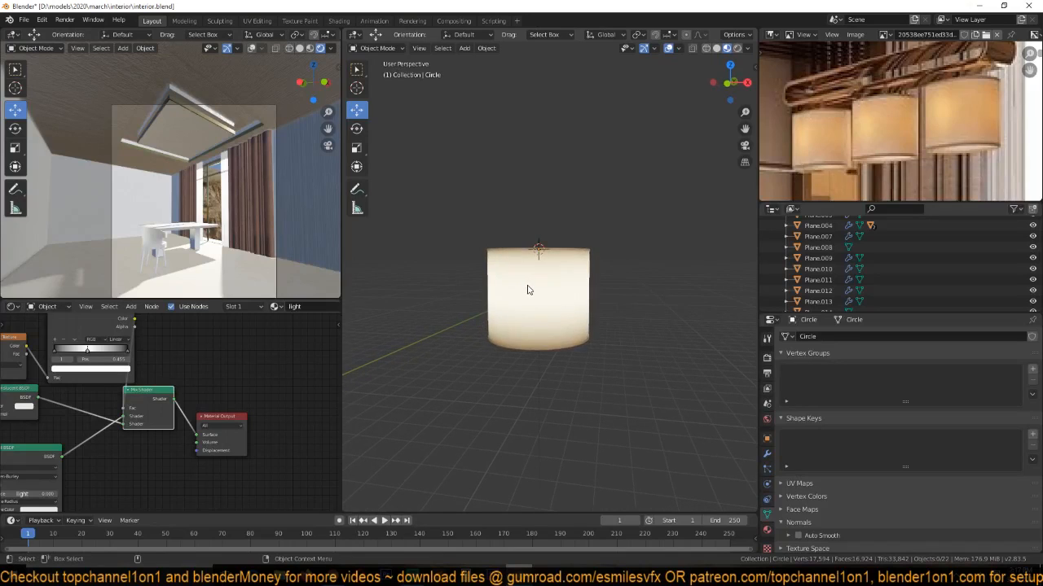
pyautogui.scroll(2, 527, 290)
pyautogui.moveTo(527, 290); pyautogui.dragTo(599, 273, button='middle')
# Space out the Material Output and Mix Shader nodes and set the ColorRamp interpolation to Ease.
pyautogui.moveTo(213, 413); pyautogui.dragTo(281, 385)
pyautogui.moveTo(140, 390); pyautogui.dragTo(203, 370)
pyautogui.moveTo(134, 390); pyautogui.dragTo(187, 437, button='middle')
pyautogui.scroll(4, 186, 436)
pyautogui.moveTo(80, 392)
pyautogui.mouseDown()
pyautogui.moveTo(114, 394)
pyautogui.moveTo(80, 396)
pyautogui.mouseUp()
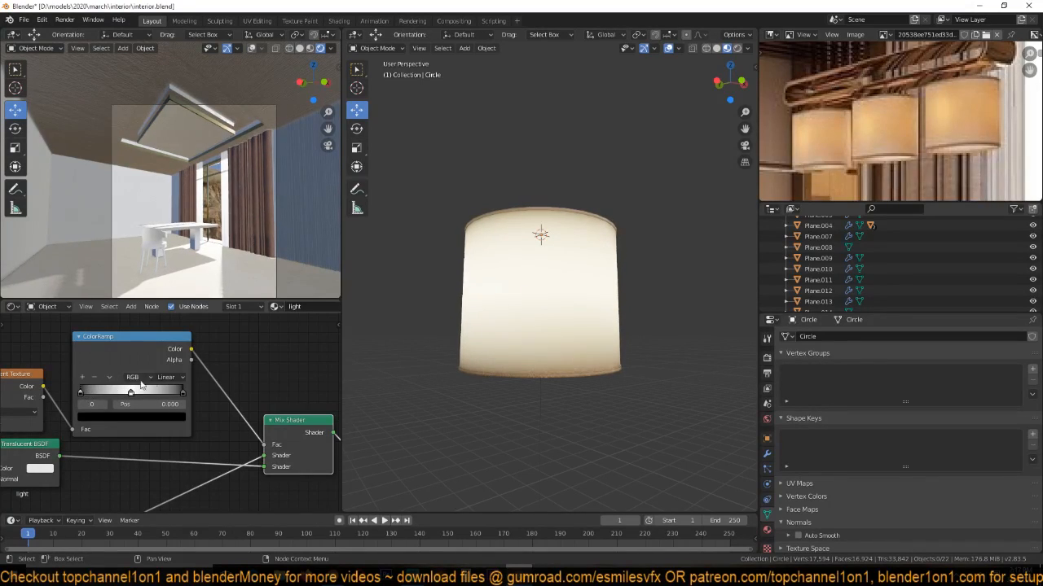
pyautogui.click(167, 377)
pyautogui.click(183, 391)
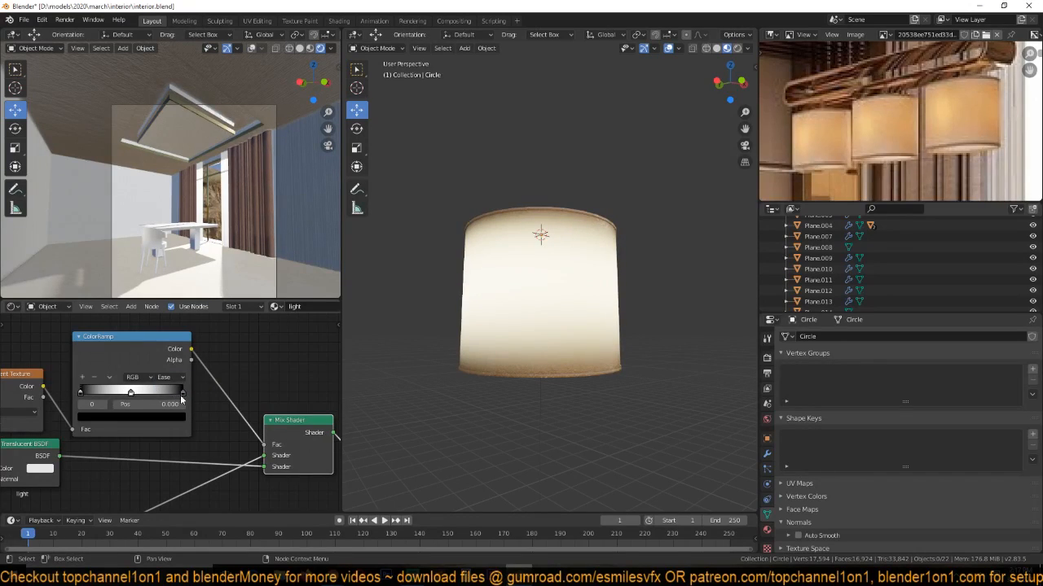
# Insert a Math node between the ColorRamp and the Mix Shader and set its added value to -0.300.
pyautogui.moveTo(229, 415); pyautogui.dragTo(242, 424, button='middle')
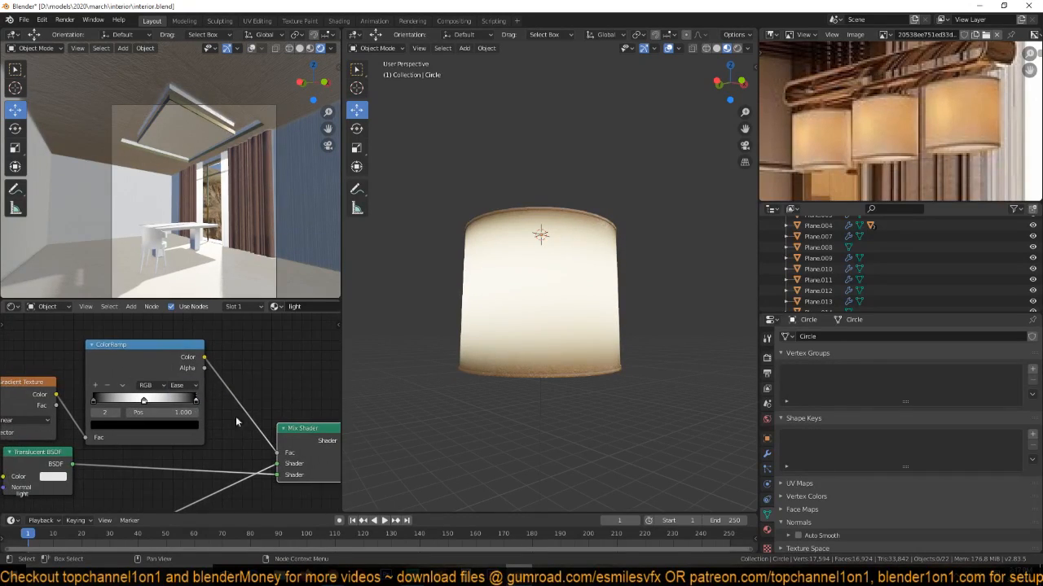
pyautogui.hotkey('shift', 'a')
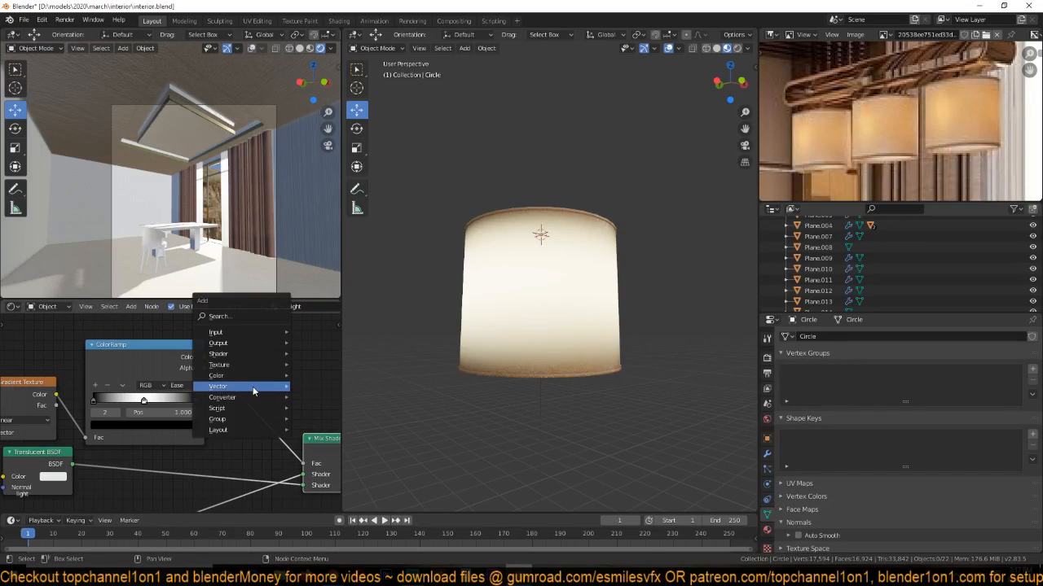
pyautogui.click(325, 312)
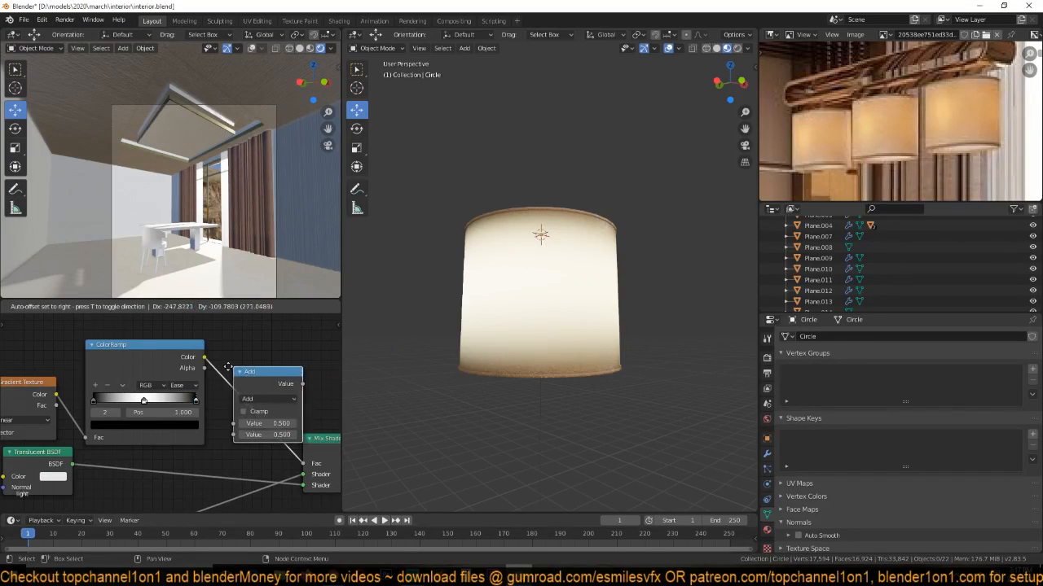
pyautogui.click(216, 374)
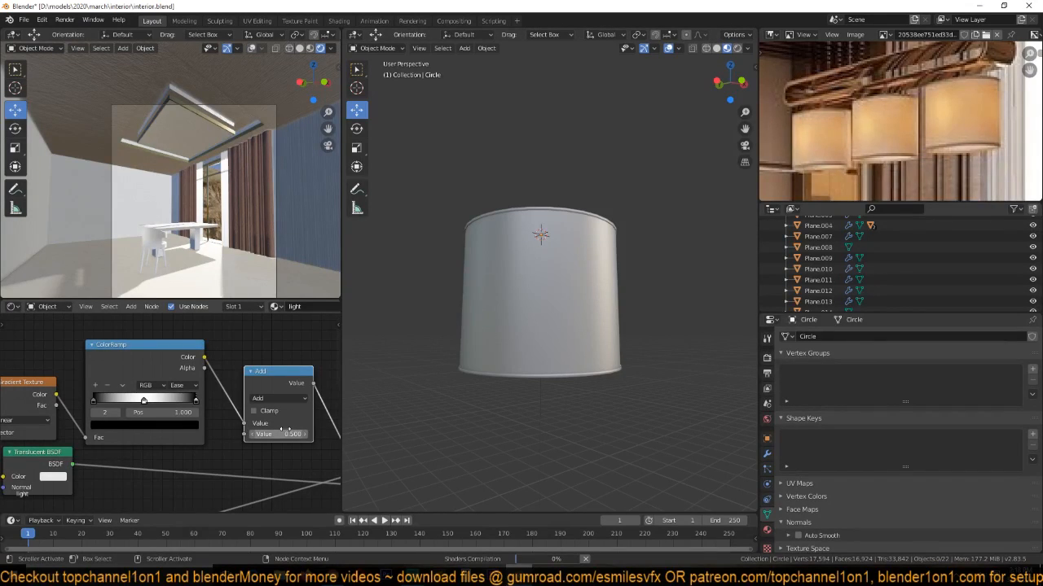
pyautogui.moveTo(285, 431); pyautogui.dragTo(122, 431)
pyautogui.moveTo(240, 429); pyautogui.dragTo(266, 429)
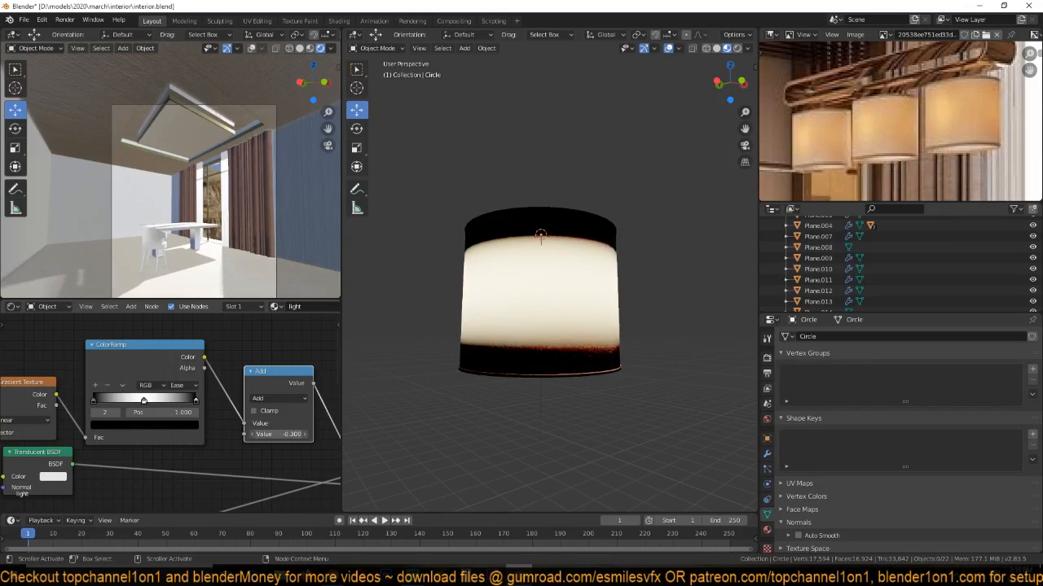
# Change the Math node's operation to Power and set the exponent to 1.190.
pyautogui.click(296, 399)
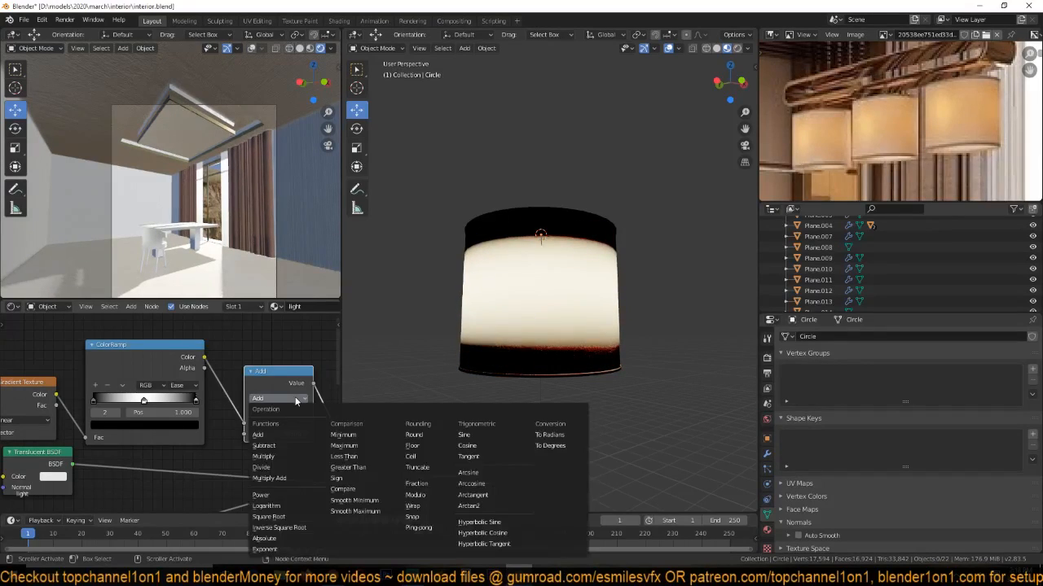
pyautogui.click(277, 496)
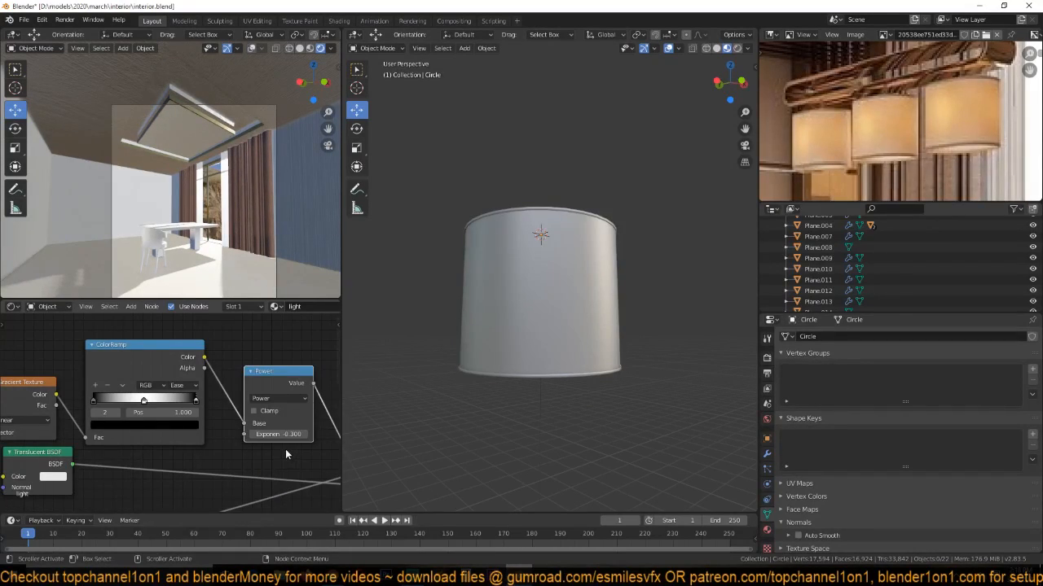
pyautogui.moveTo(282, 434); pyautogui.dragTo(307, 434)
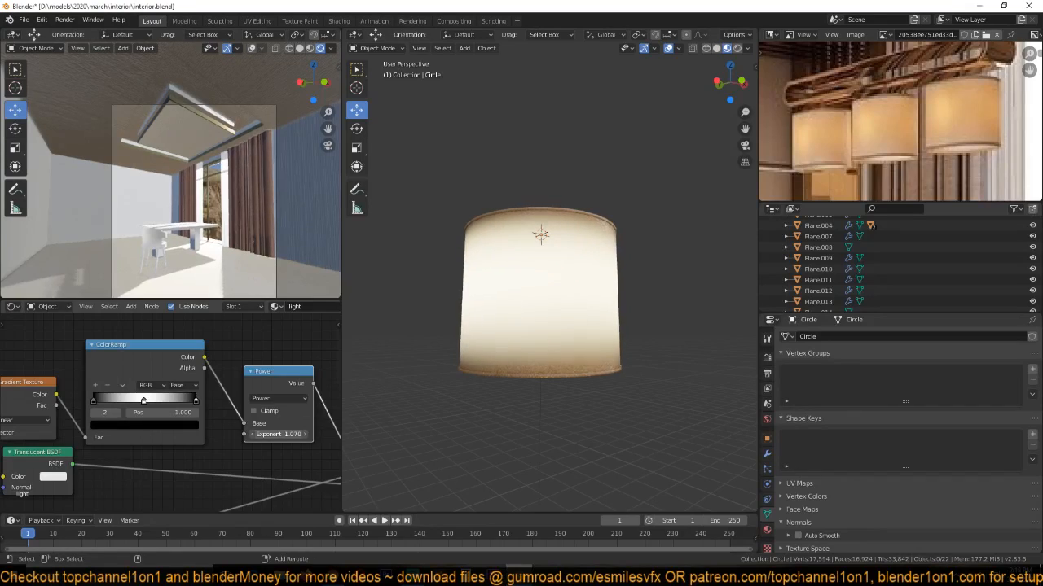
pyautogui.moveTo(605, 269); pyautogui.dragTo(564, 295, button='middle')
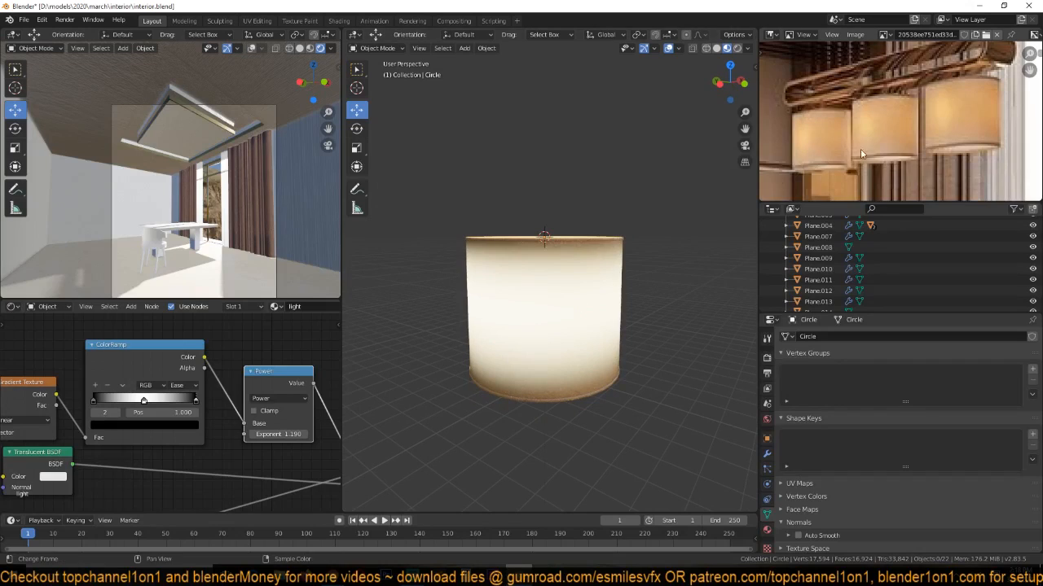
# Place the ColorRamp's middle stop at 0.500 and darken its colour to grey.
pyautogui.click(141, 401)
pyautogui.click(146, 425)
pyautogui.moveTo(175, 292)
pyautogui.mouseDown()
pyautogui.moveTo(176, 320)
pyautogui.moveTo(175, 295)
pyautogui.moveTo(176, 311)
pyautogui.mouseUp()
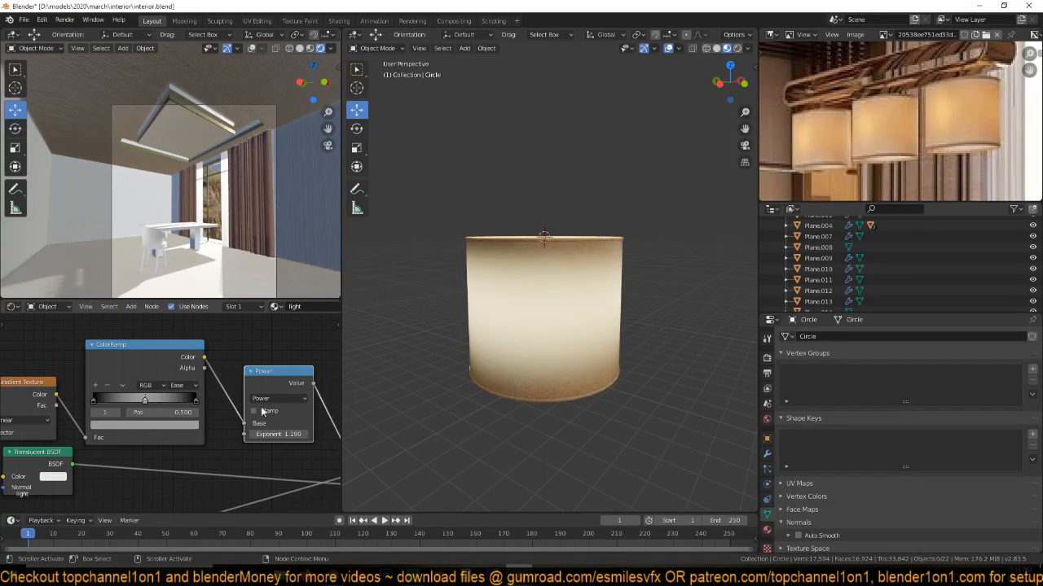
# Lighten the ColorRamp's end stop to a value of about 0.17 and its first stop to 0.164, and save the file.
pyautogui.click(196, 401)
pyautogui.click(187, 426)
pyautogui.moveTo(176, 351); pyautogui.dragTo(175, 343)
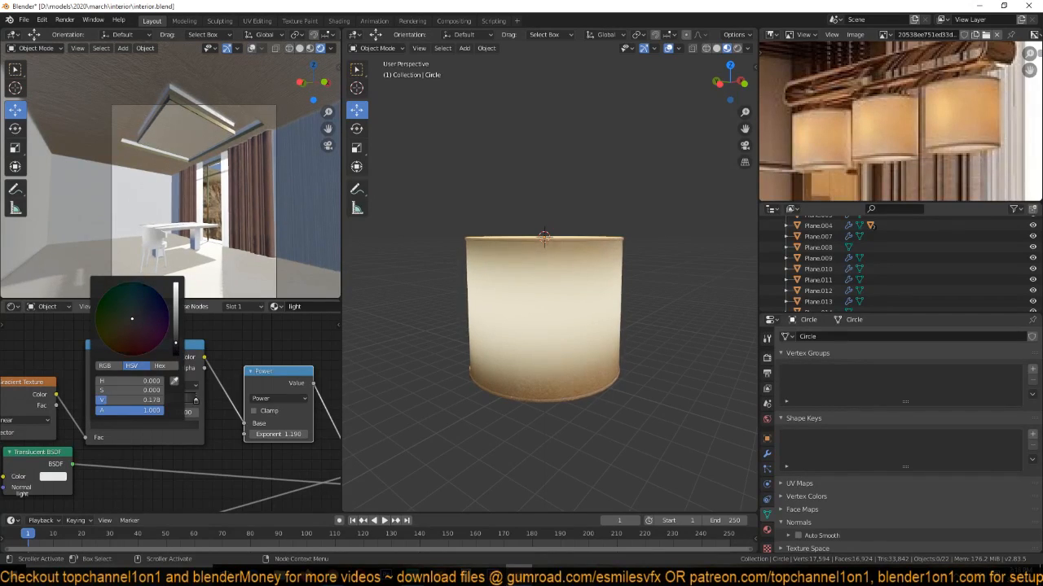
pyautogui.click(92, 400)
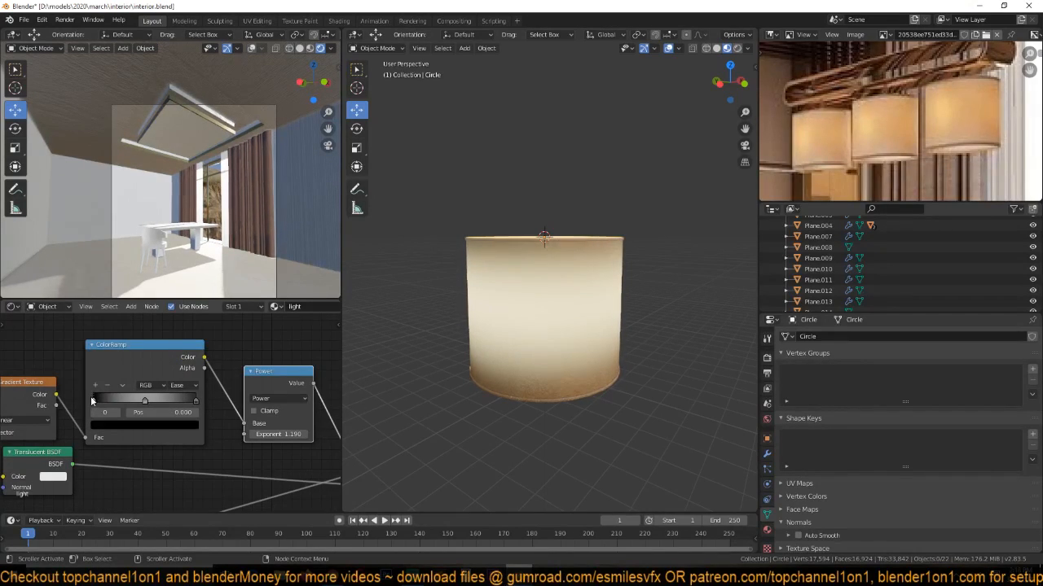
pyautogui.click(133, 424)
pyautogui.moveTo(176, 355); pyautogui.dragTo(176, 344)
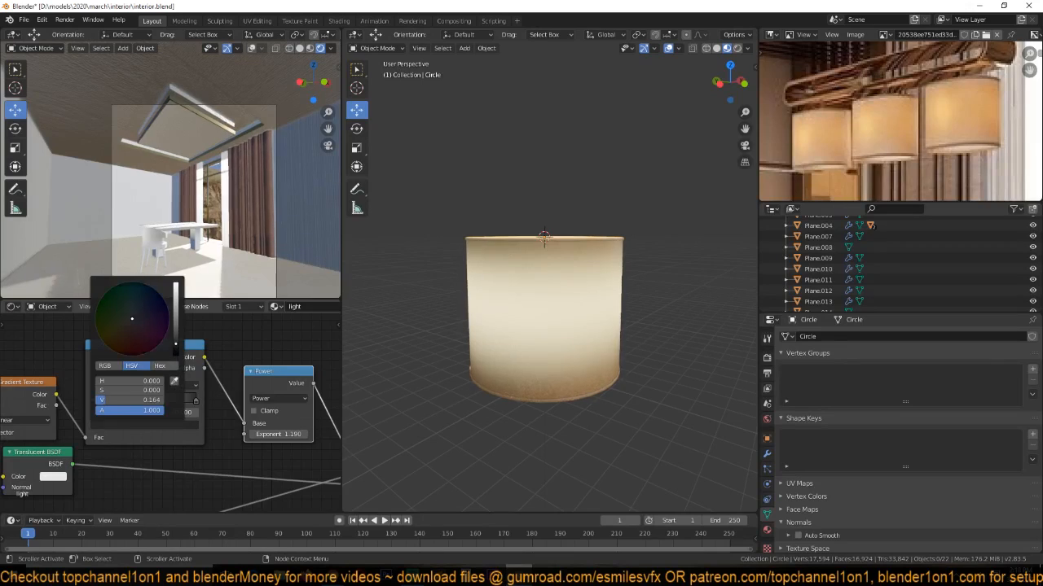
pyautogui.hotkey('ctrl', 's')
pyautogui.hotkey('ctrl', 's')
# Select the lampshade's linked wall faces in Edit Mode and invert the selection to the rim faces.
pyautogui.scroll(4, 518, 348)
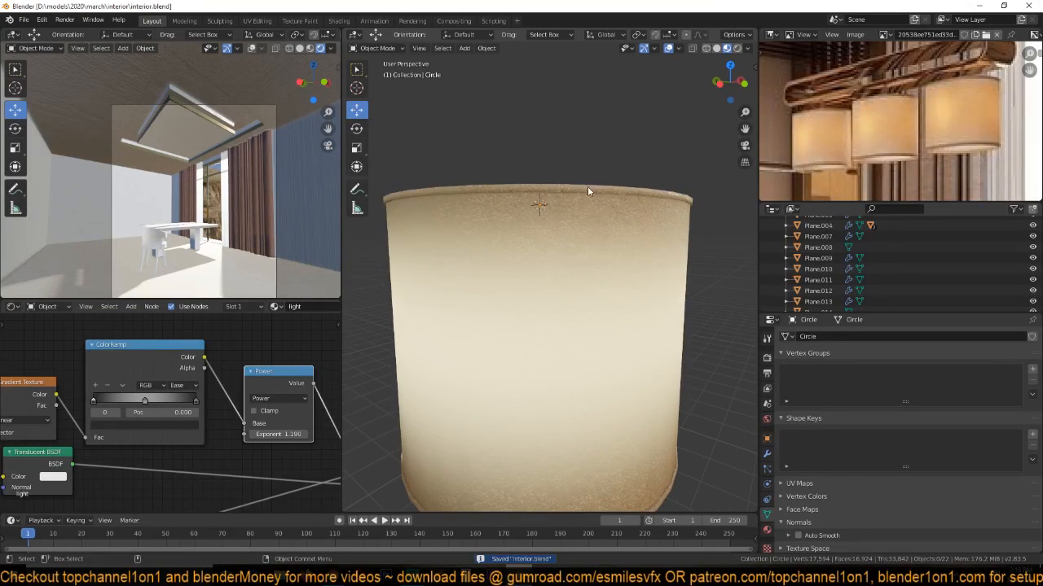
pyautogui.press('Tab')
pyautogui.click(582, 246)
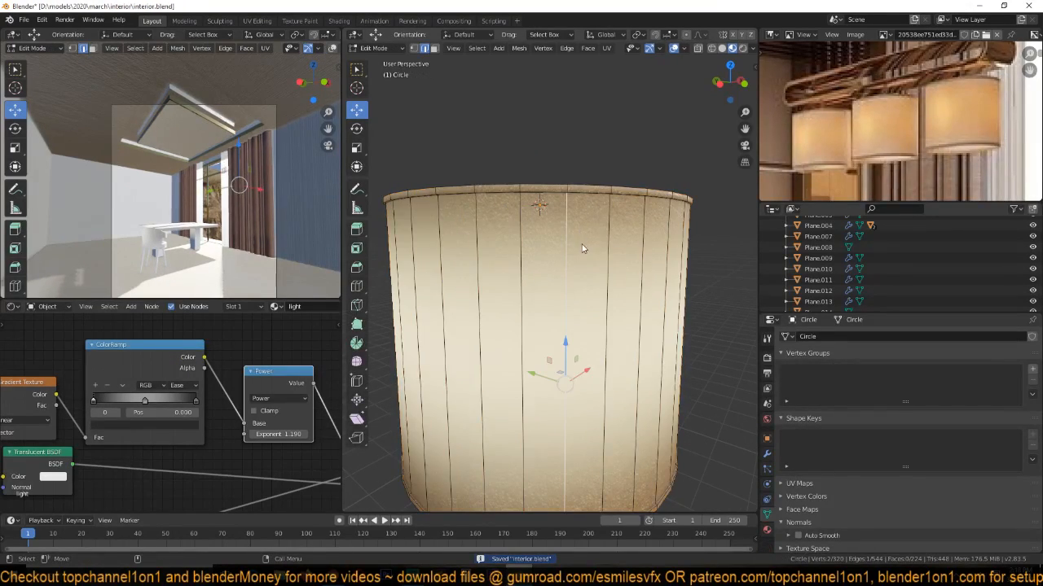
pyautogui.press('3')
pyautogui.click(581, 254)
pyautogui.press('l')
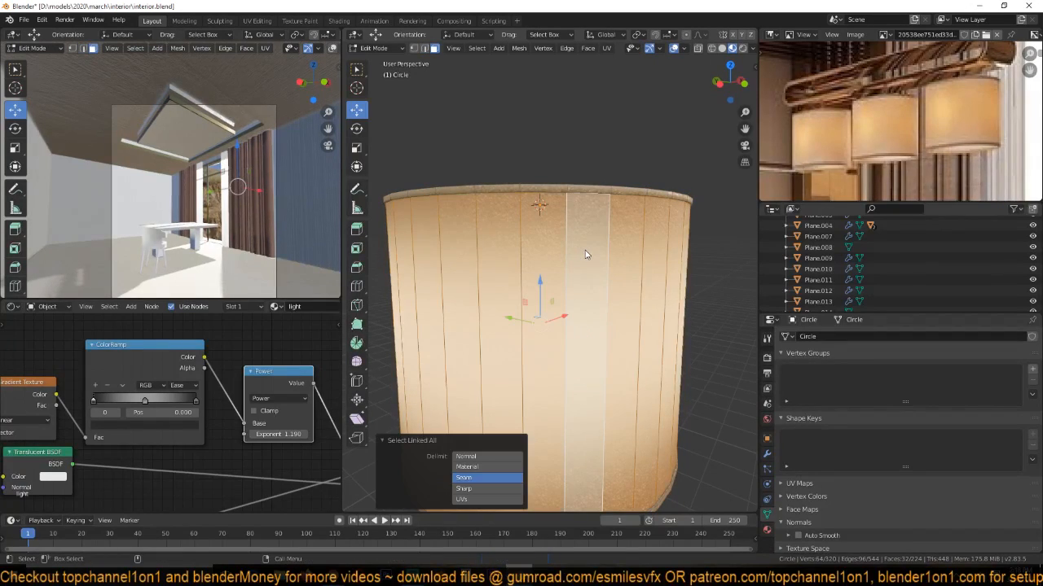
pyautogui.hotkey('ctrl', 'i')
# Assign the gold material to the selected rim faces through a new material slot and save the file.
pyautogui.click(766, 529)
pyautogui.click(1032, 335)
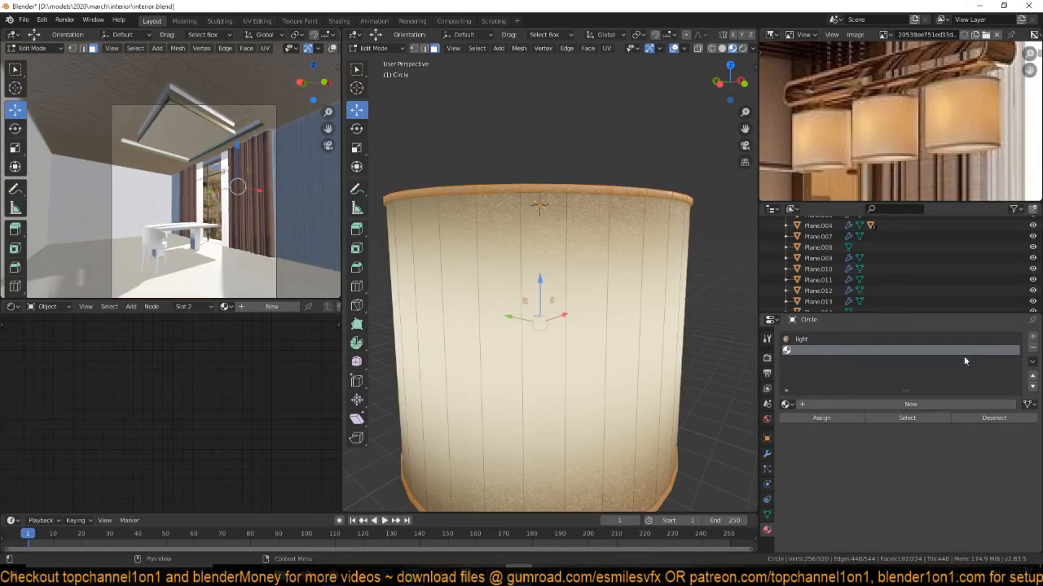
pyautogui.click(785, 404)
pyautogui.click(847, 431)
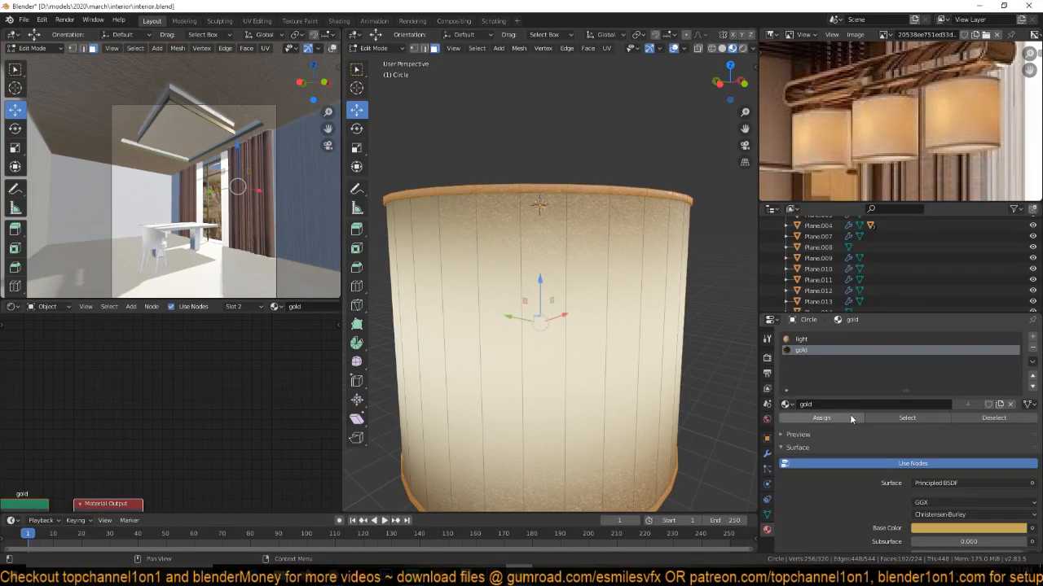
pyautogui.click(821, 417)
pyautogui.press('Tab')
pyautogui.scroll(-3, 594, 352)
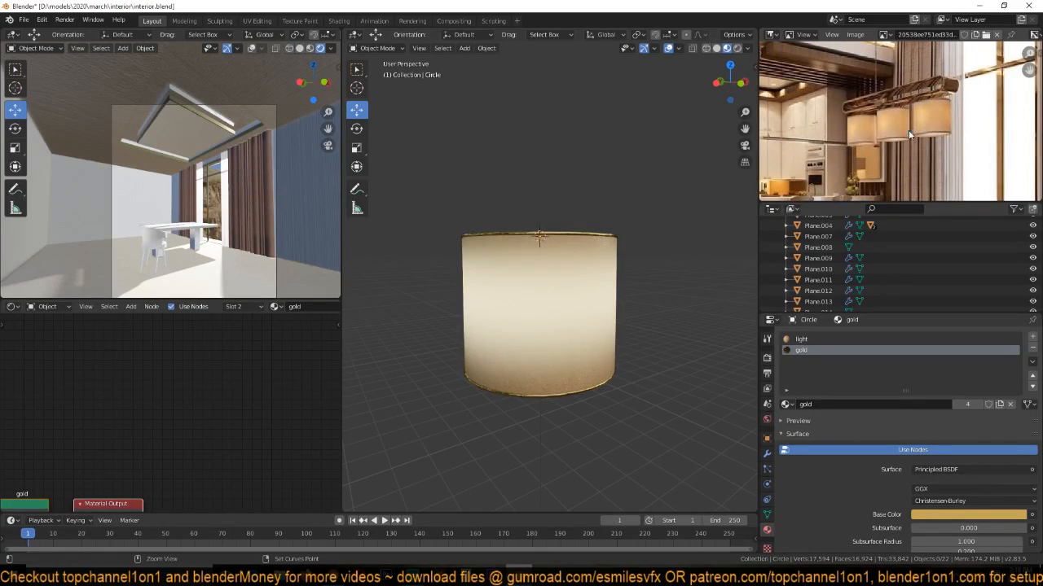
pyautogui.hotkey('ctrl', 's')
# Inspect the lampshade in isolation and compare it under different shading modes and viewing angles.
pyautogui.press('KP_7')
pyautogui.click(610, 285)
pyautogui.moveTo(670, 290); pyautogui.dragTo(554, 193, button='middle')
pyautogui.scroll(2, 537, 196)
pyautogui.hotkey('ctrl', 's')
pyautogui.press('KP_Divide')
pyautogui.moveTo(308, 208); pyautogui.dragTo(244, 236, button='middle')
pyautogui.scroll(-2, 550, 295)
pyautogui.click(728, 50)
pyautogui.moveTo(597, 232)
pyautogui.mouseDown(button='middle')
pyautogui.moveTo(570, 244)
pyautogui.moveTo(603, 236)
pyautogui.moveTo(500, 231)
pyautogui.moveTo(554, 239)
pyautogui.mouseUp(button='middle')
pyautogui.click(704, 49)
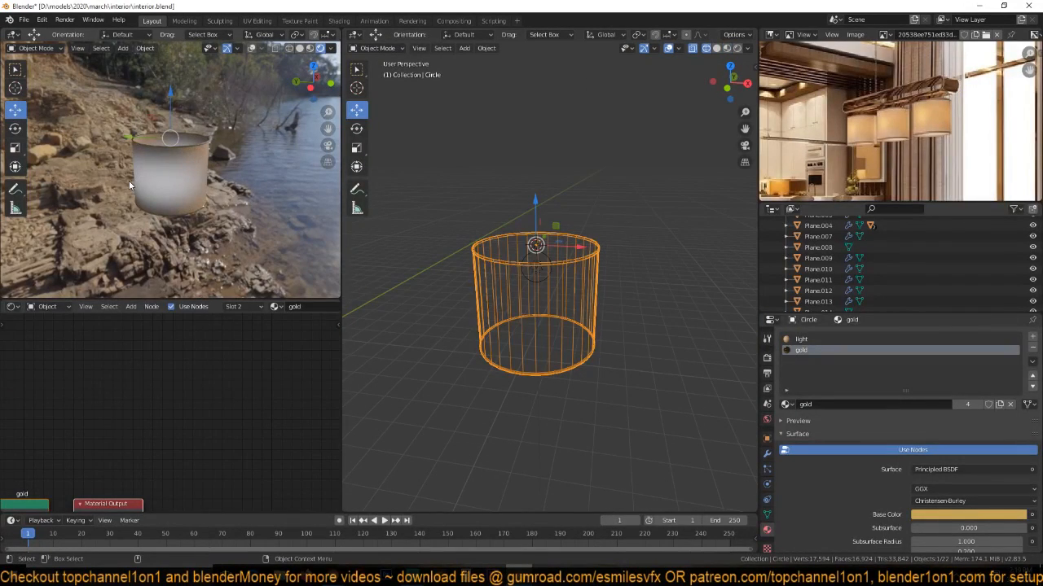
pyautogui.press('KP_Divide')
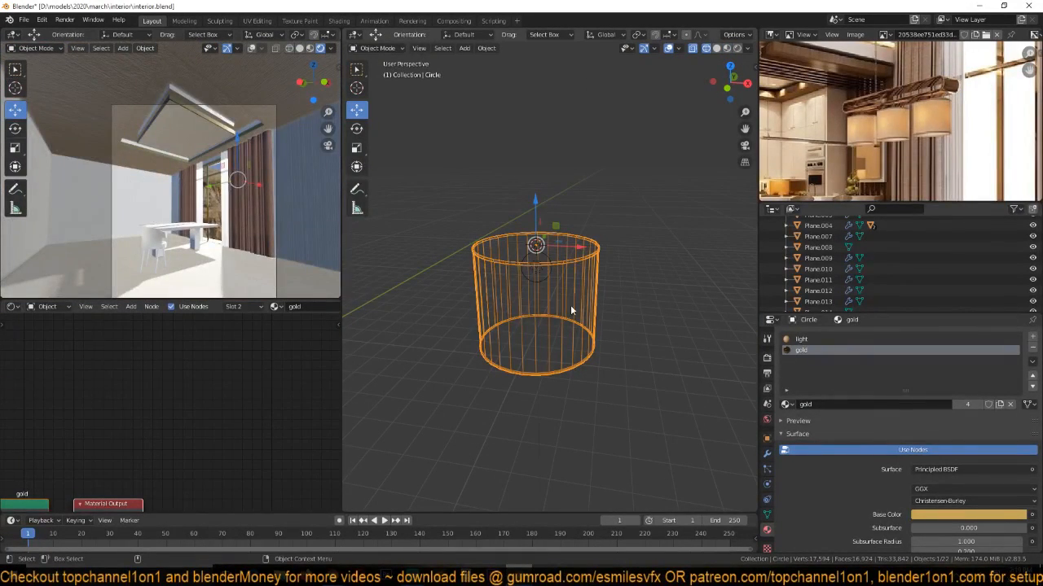
# Add a 2 m plane at the lampshade's centre and show the main viewport in solid shading.
pyautogui.press('KP_7')
pyautogui.scroll(2, 900, 135)
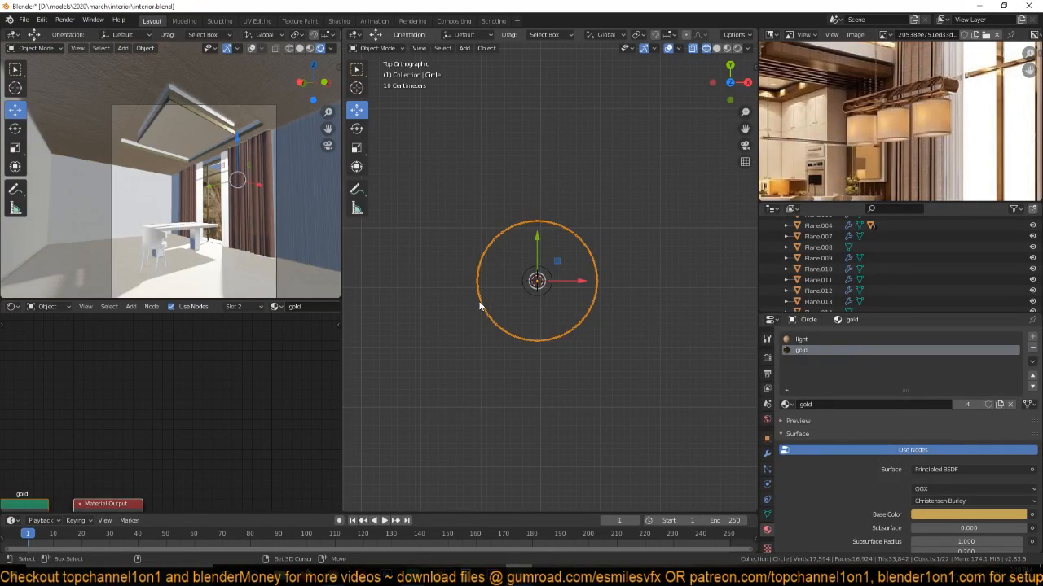
pyautogui.hotkey('shift', 'a')
pyautogui.moveTo(489, 299)
pyautogui.click(533, 300)
pyautogui.scroll(-3, 581, 288)
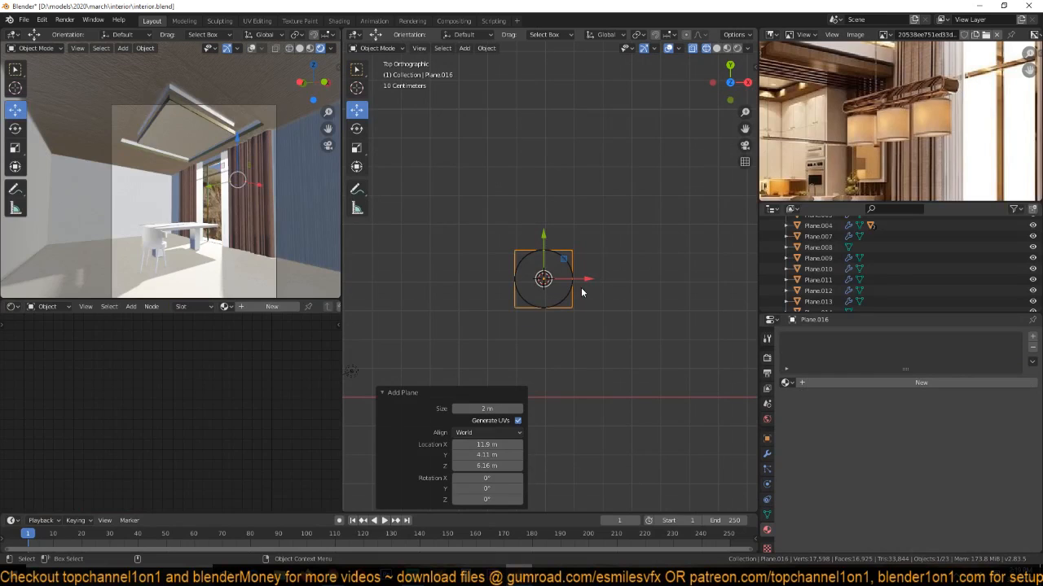
pyautogui.press('z')
pyautogui.click(646, 295)
# Raise the plane 1.1555 m above the lampshade and rotate it 90° about X.
pyautogui.press('KP_1')
pyautogui.scroll(2, 605, 305)
pyautogui.press('g')
pyautogui.press('z')
pyautogui.click(604, 254)
pyautogui.write('rx90')
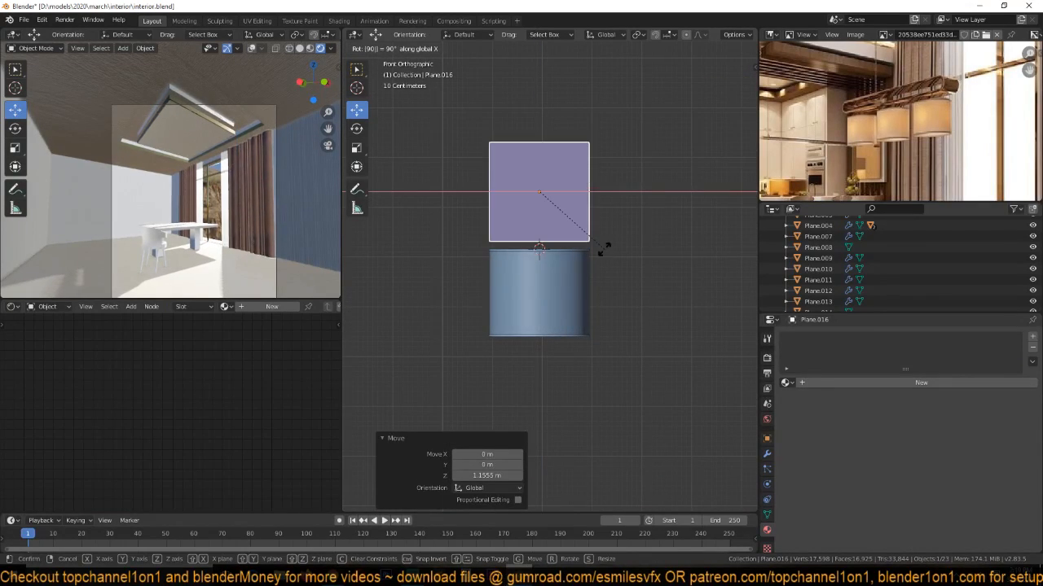
pyautogui.press('Return')
# Stretch the upright plane along X by a factor of 5.148.
pyautogui.press('s')
pyautogui.press('x')
pyautogui.click(630, 206)
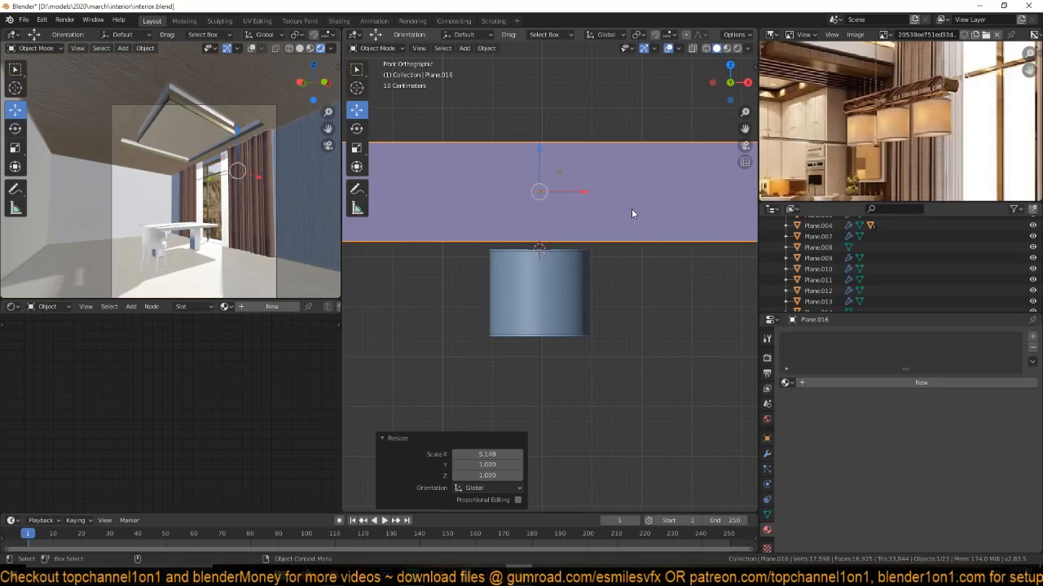
# Adjust the plane's height along Z, ending with a scale factor of 1.325, and apply its scale.
pyautogui.scroll(-4, 633, 228)
pyautogui.press('s')
pyautogui.press('z')
pyautogui.click(588, 281)
pyautogui.press('s')
pyautogui.press('z')
pyautogui.click(590, 310)
pyautogui.hotkey('ctrl', 'a')
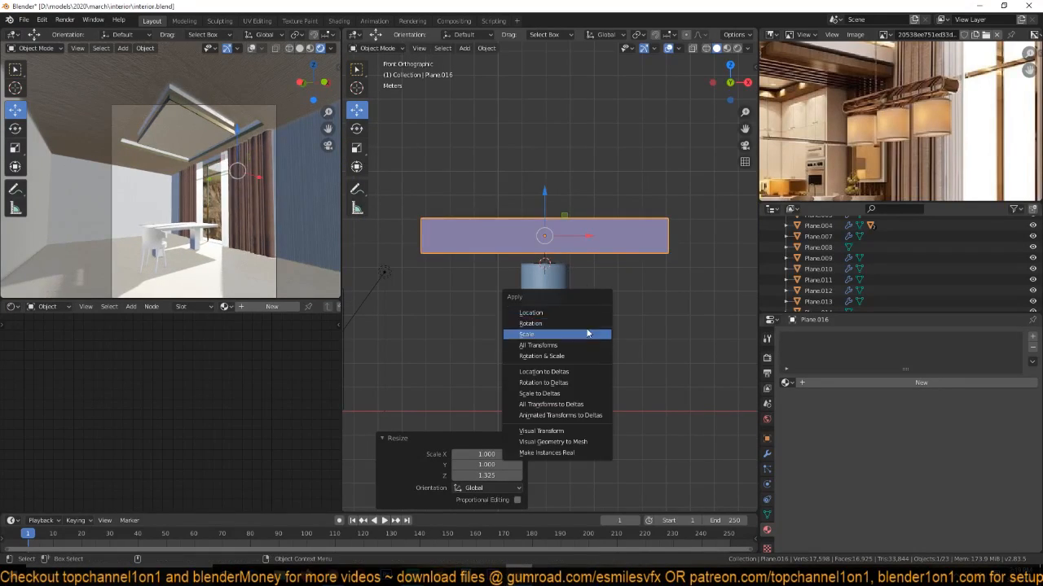
pyautogui.click(587, 333)
# Round the upright plane's four corners with a vertex bevel of 3 segments, about 0.75 m wide.
pyautogui.press('Tab')
pyautogui.hotkey('alt', 'z')
pyautogui.press('ctrl')
pyautogui.hotkey('ctrl', 'b')
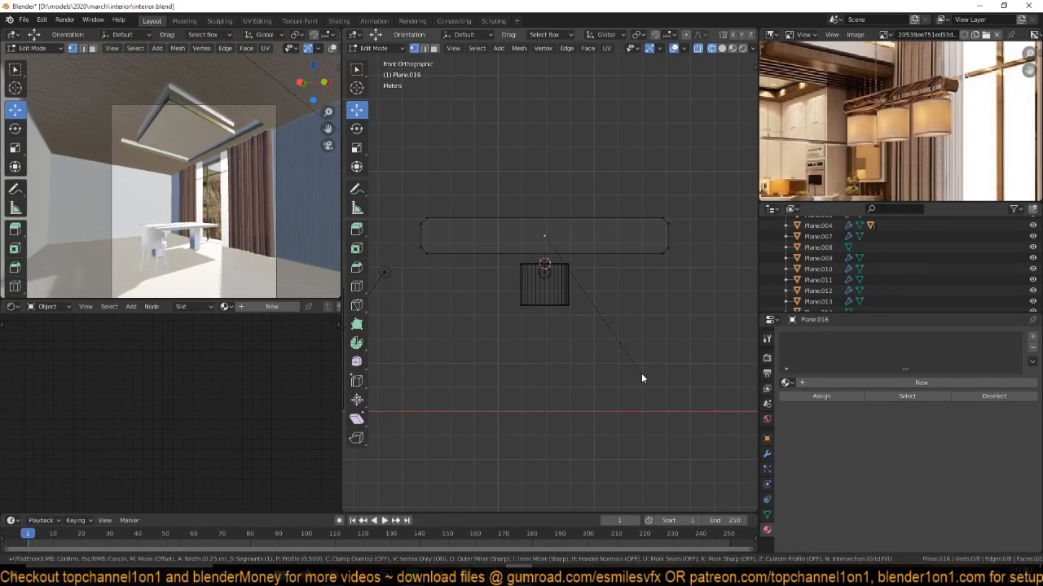
pyautogui.scroll(2, 642, 386)
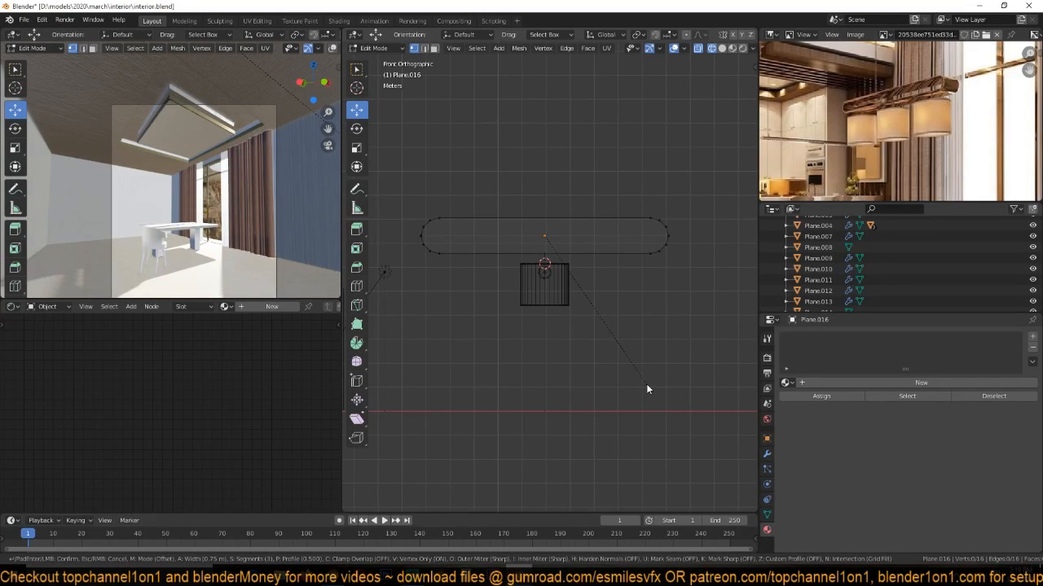
pyautogui.click(647, 388)
# Flatten the middle vertices at both rounded ends to zero along Z and merge the overlapping ones by distance.
pyautogui.moveTo(414, 233); pyautogui.dragTo(675, 240)
pyautogui.press('s')
pyautogui.press('z')
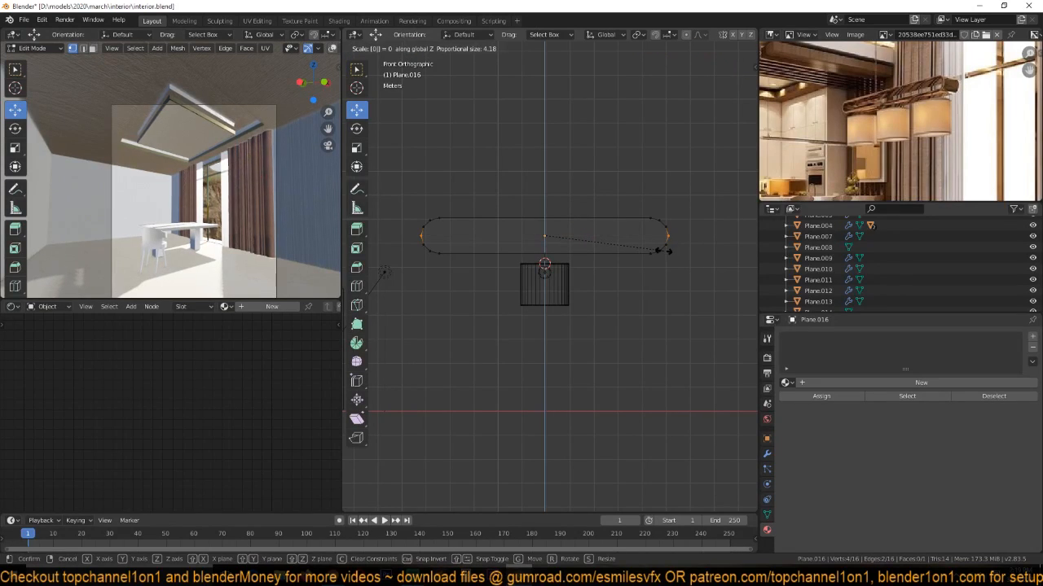
pyautogui.press('Return')
pyautogui.press('m')
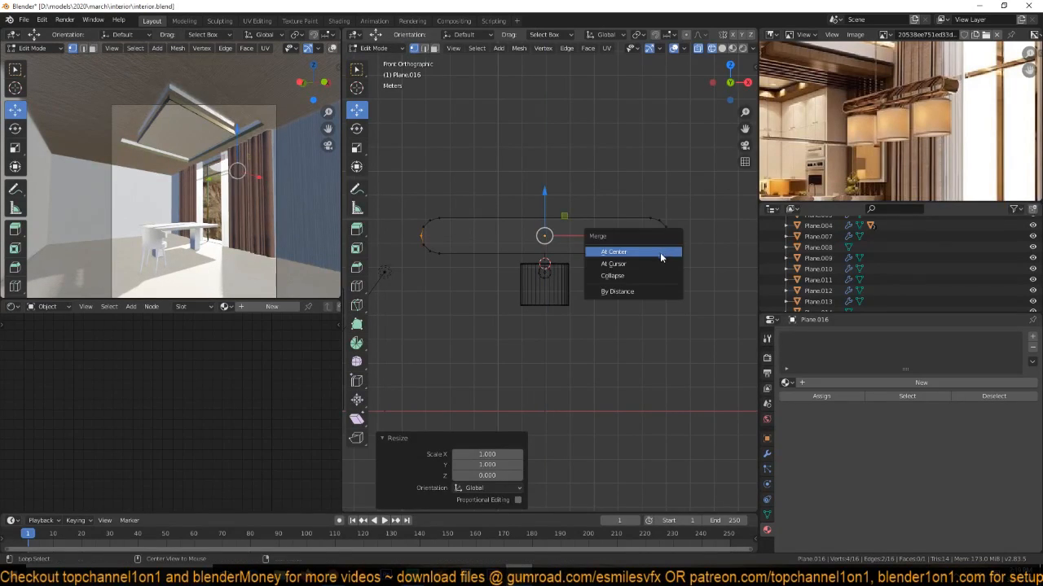
pyautogui.click(636, 290)
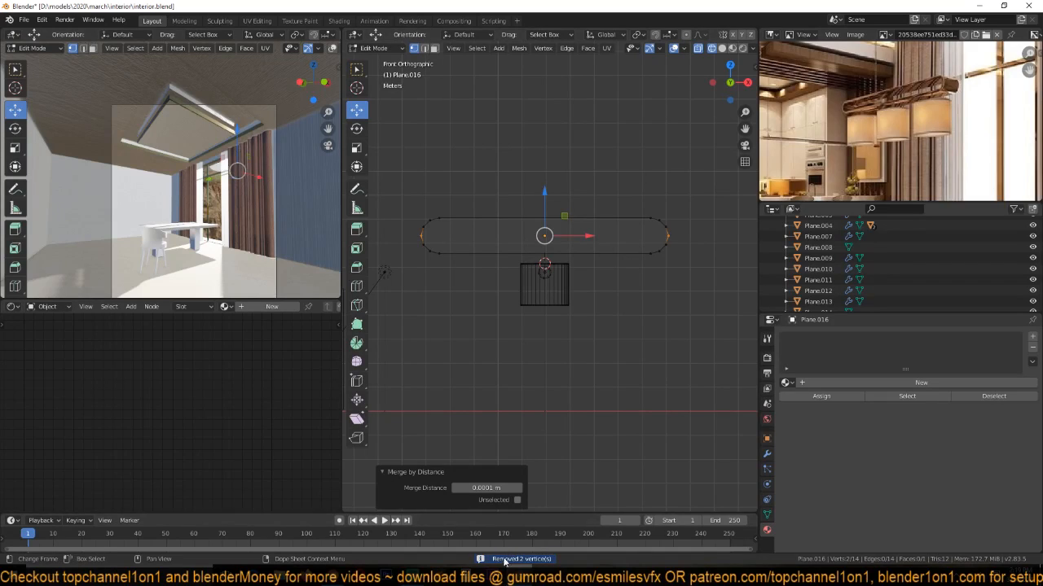
# Extrude the whole rounded face about 1.83 m along its normal and show the viewport in solid shading.
pyautogui.press('a')
pyautogui.moveTo(642, 225); pyautogui.dragTo(554, 274, button='middle')
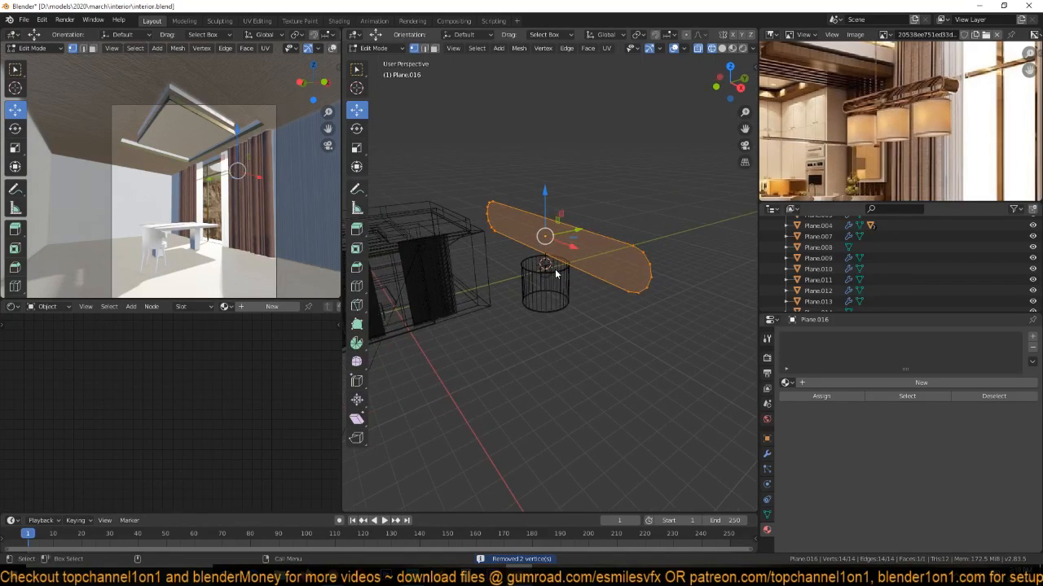
pyautogui.press('e')
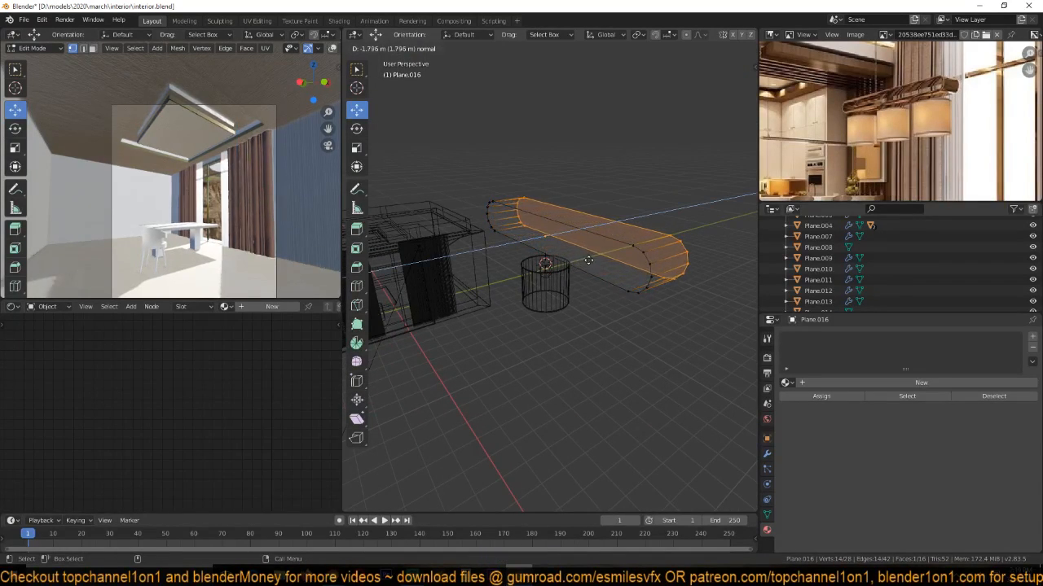
pyautogui.click(595, 267)
pyautogui.click(621, 264)
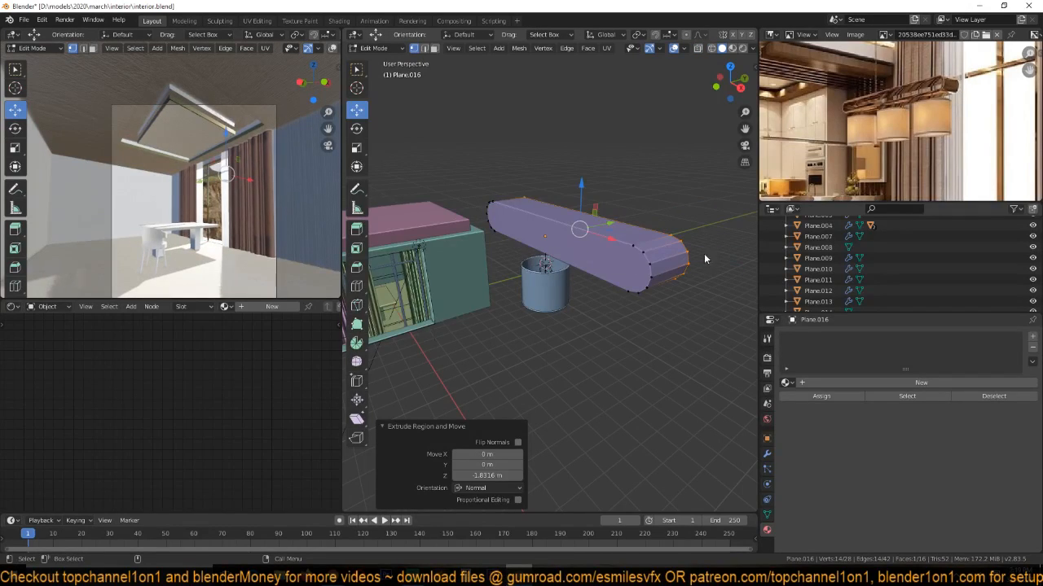
# Delete the front and back faces of the extruded shape, leaving an open rounded band.
pyautogui.press('z')
pyautogui.press('3')
pyautogui.keyDown('shift'); pyautogui.click(545, 239); pyautogui.keyUp('shift')
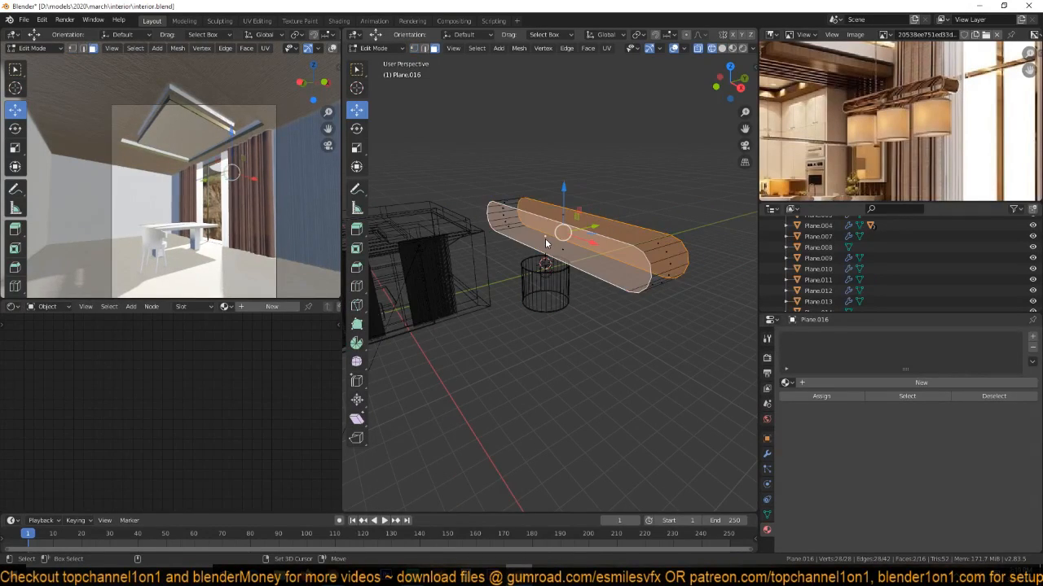
pyautogui.press('x')
pyautogui.click(537, 261)
pyautogui.press('z')
pyautogui.click(621, 265)
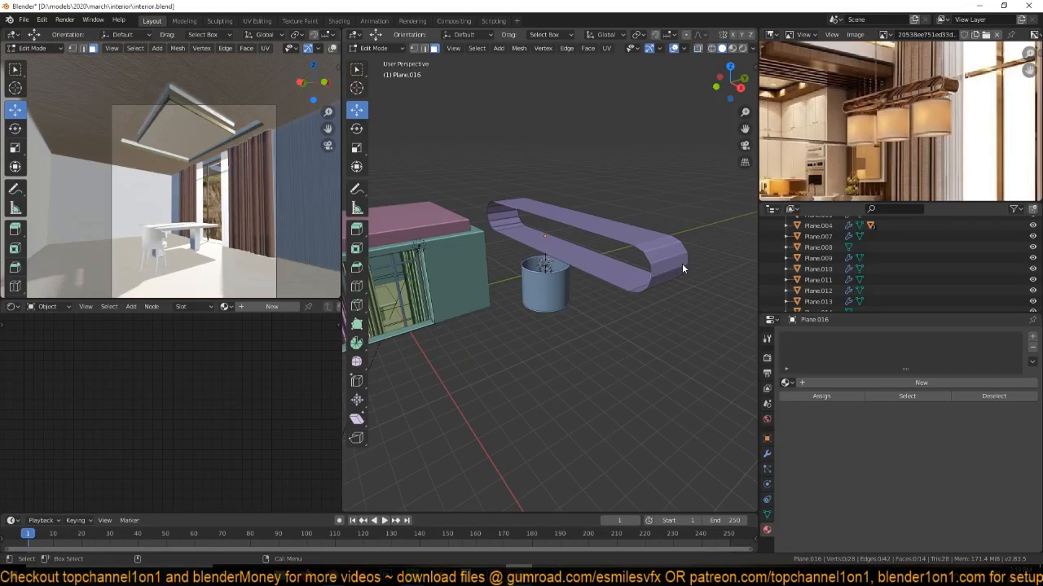
# Leave mesh editing and shade the rounded band smooth.
pyautogui.press('Tab')
pyautogui.rightClick(656, 257)
pyautogui.click(656, 256)
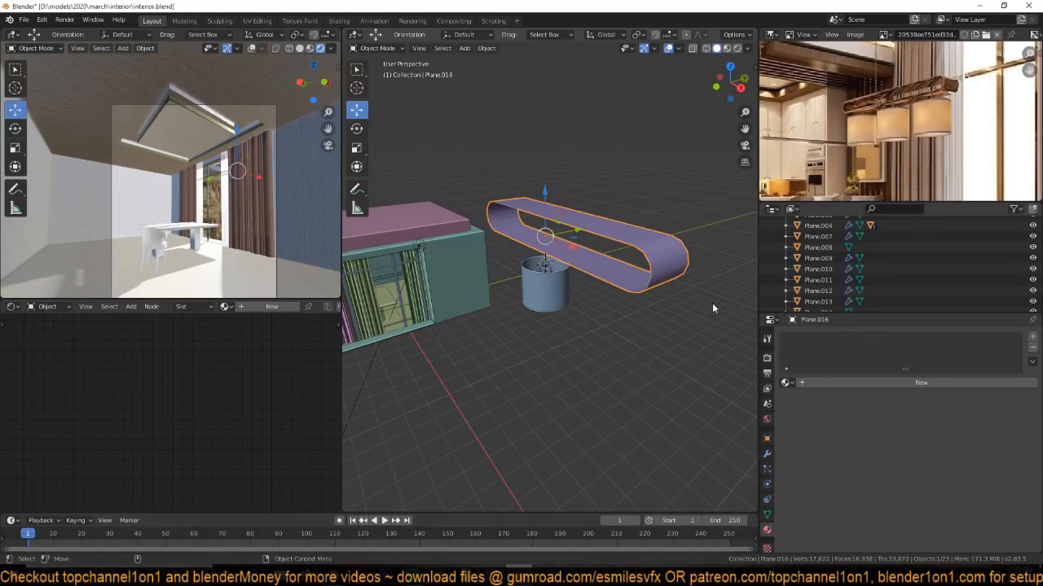
# Add a Solidify modifier to the rounded band and increase its thickness.
pyautogui.click(765, 455)
pyautogui.click(842, 338)
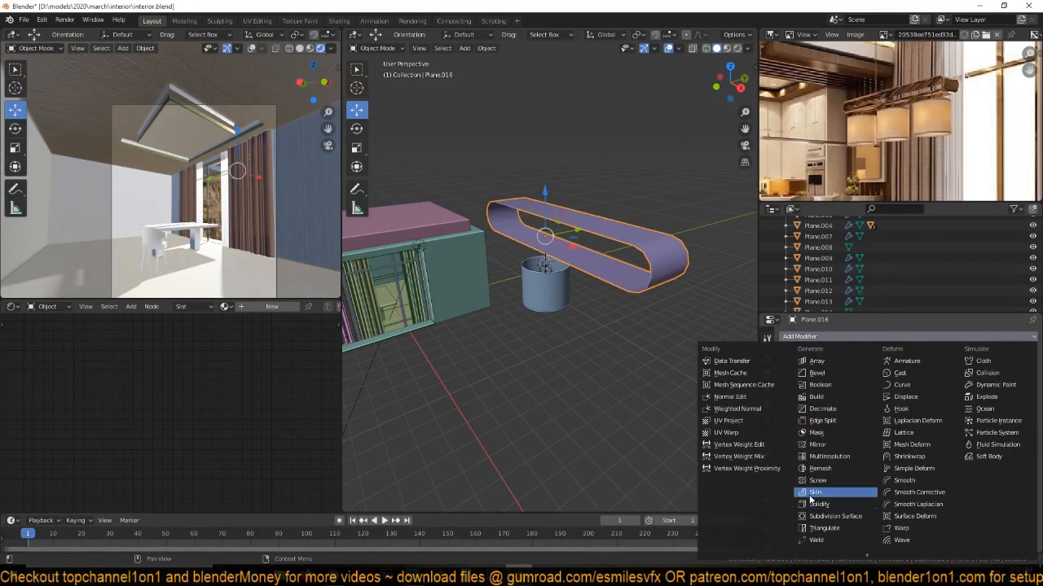
pyautogui.click(827, 504)
pyautogui.scroll(5, 619, 360)
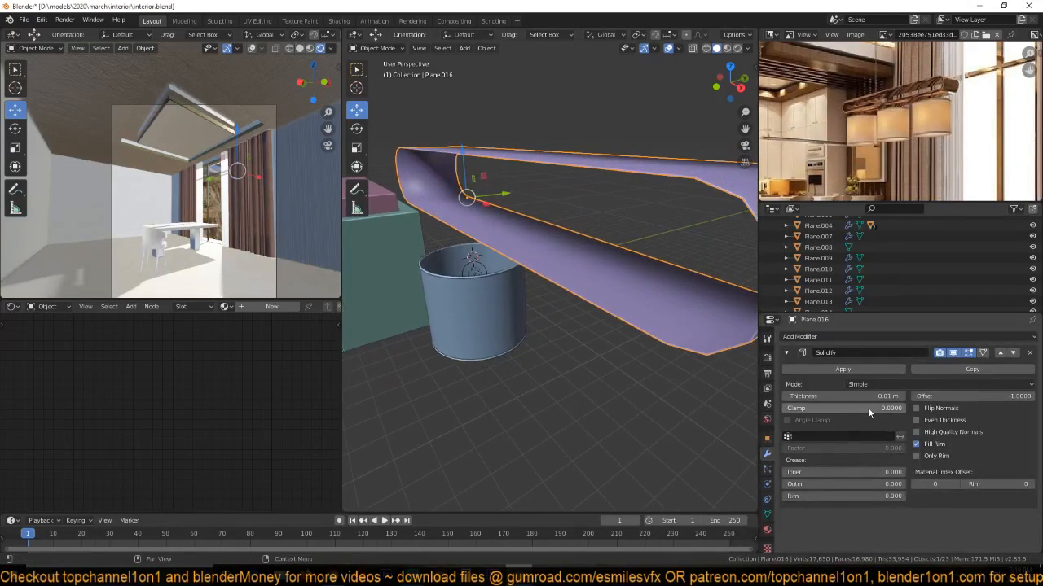
pyautogui.moveTo(843, 395); pyautogui.dragTo(884, 396)
pyautogui.click(787, 353)
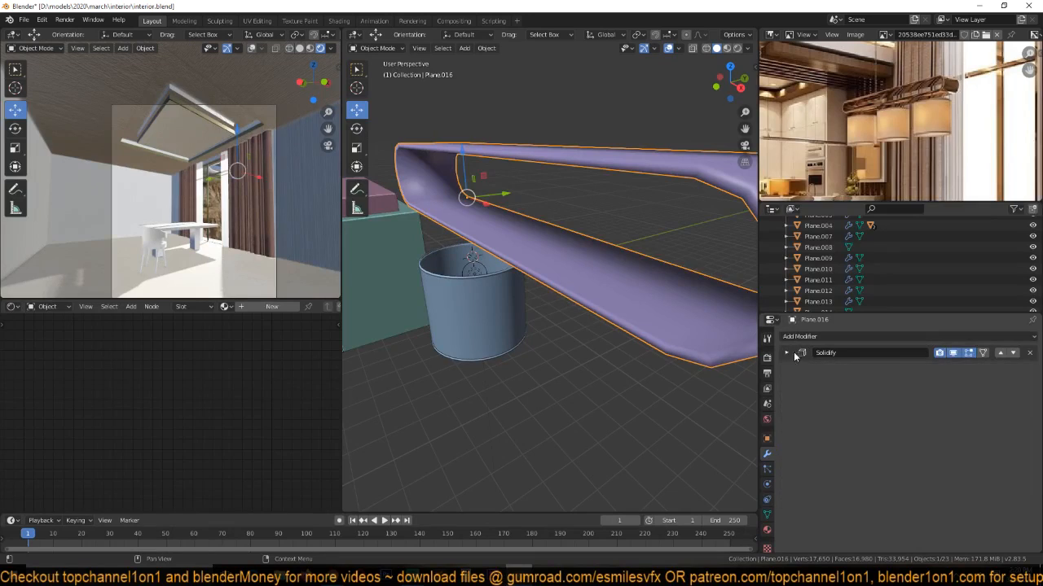
# Add a Bevel modifier to the rounded band after the Solidify modifier and check its rounded end.
pyautogui.click(801, 336)
pyautogui.click(816, 373)
pyautogui.moveTo(605, 353); pyautogui.dragTo(658, 365, button='middle')
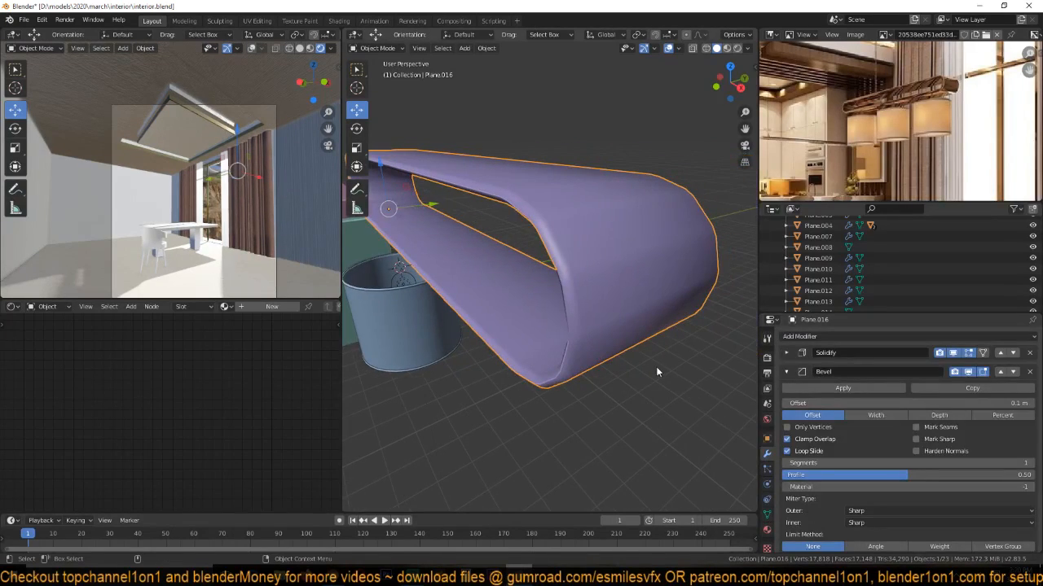
# Apply the scale of the rounded strap Plane.016 and set its bevel offset to 0.016 m.
pyautogui.hotkey('ctrl', 'a')
pyautogui.click(658, 362)
pyautogui.moveTo(943, 404); pyautogui.dragTo(913, 403)
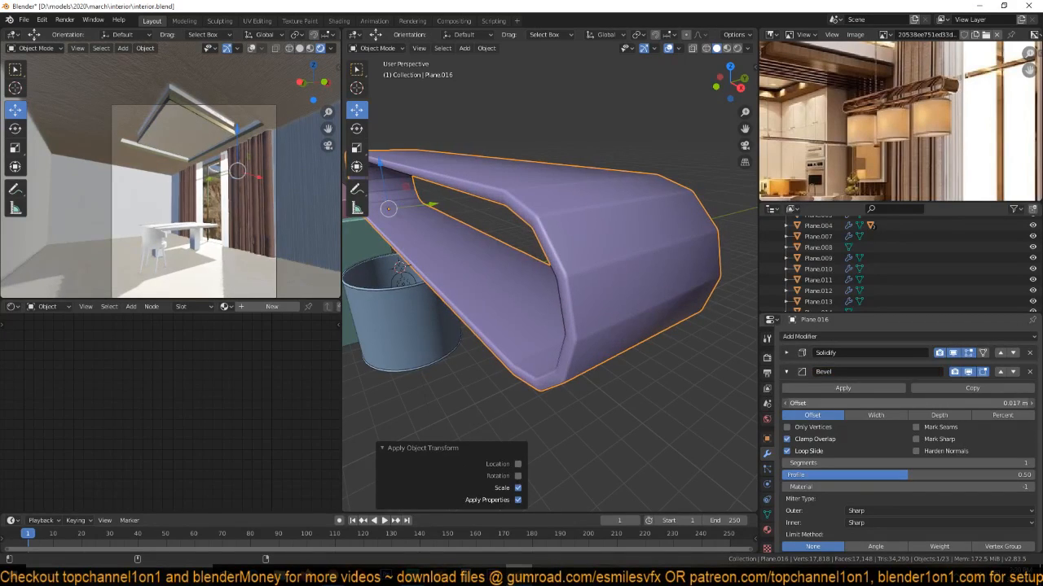
pyautogui.moveTo(625, 277); pyautogui.dragTo(650, 266, button='middle')
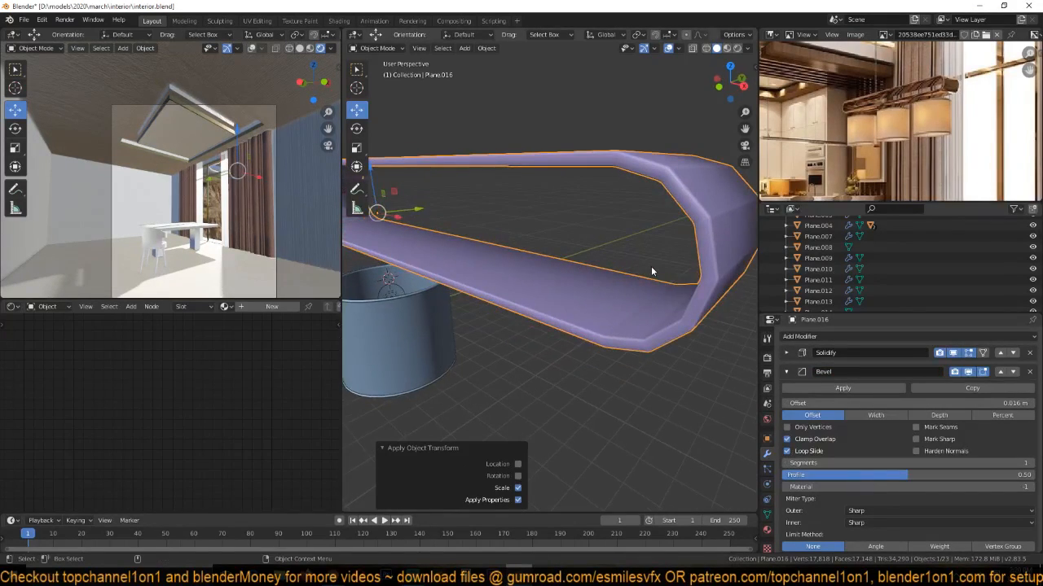
# Restrict the strap's Bevel modifier with the Angle limit method.
pyautogui.scroll(-2, 799, 509)
pyautogui.click(872, 504)
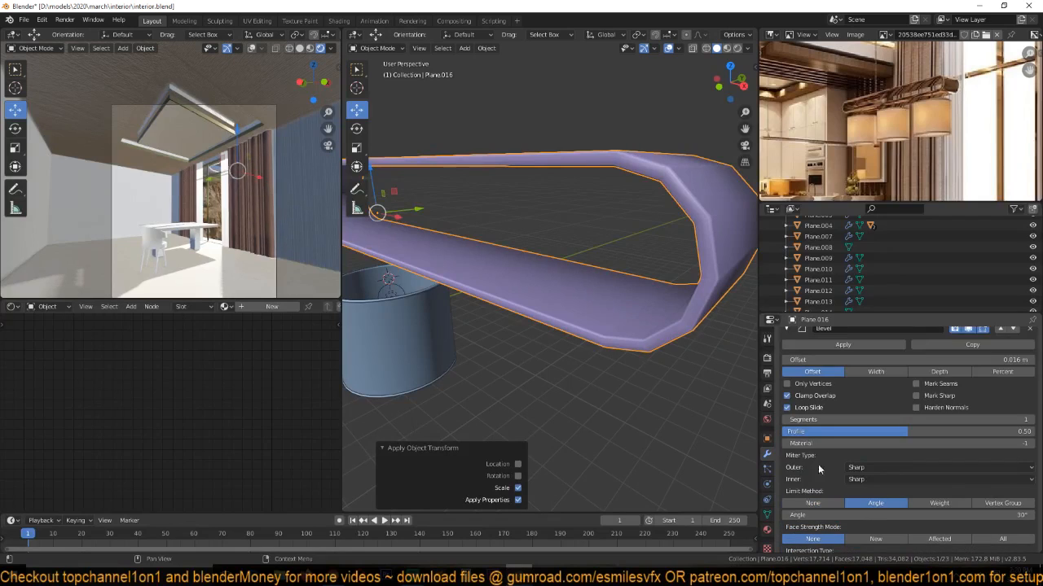
pyautogui.scroll(2, 794, 379)
pyautogui.click(785, 370)
# Add a level 2 Subdivision modifier to the strap and check its smoothed surface.
pyautogui.hotkey('ctrl', '2')
pyautogui.moveTo(667, 306)
pyautogui.mouseDown(button='middle')
pyautogui.moveTo(703, 305)
pyautogui.moveTo(642, 296)
pyautogui.moveTo(668, 279)
pyautogui.mouseUp(button='middle')
pyautogui.press('z')
pyautogui.click(568, 190)
pyautogui.press('z')
pyautogui.click(703, 217)
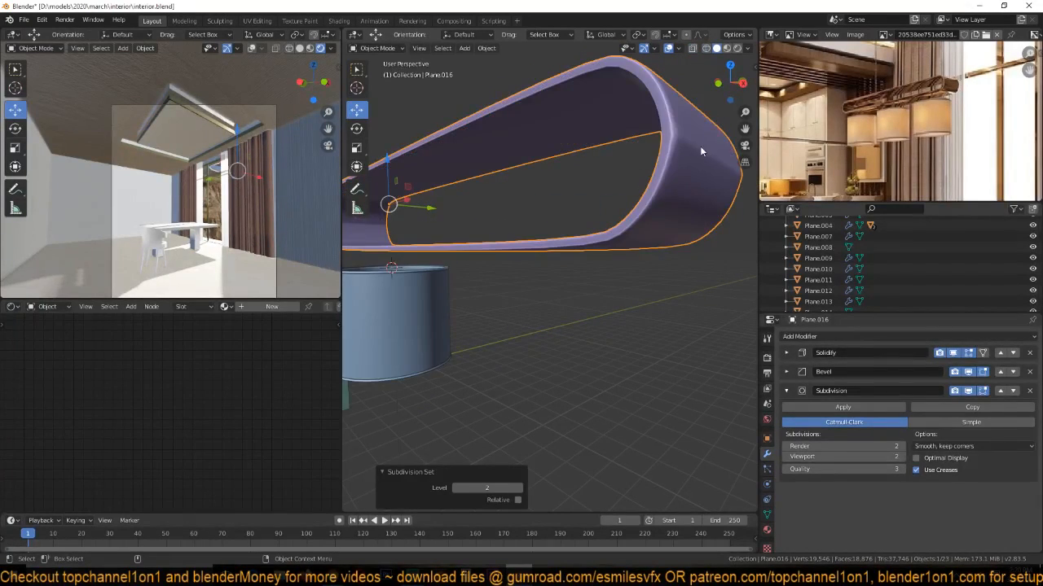
pyautogui.moveTo(692, 184); pyautogui.dragTo(689, 171, button='middle')
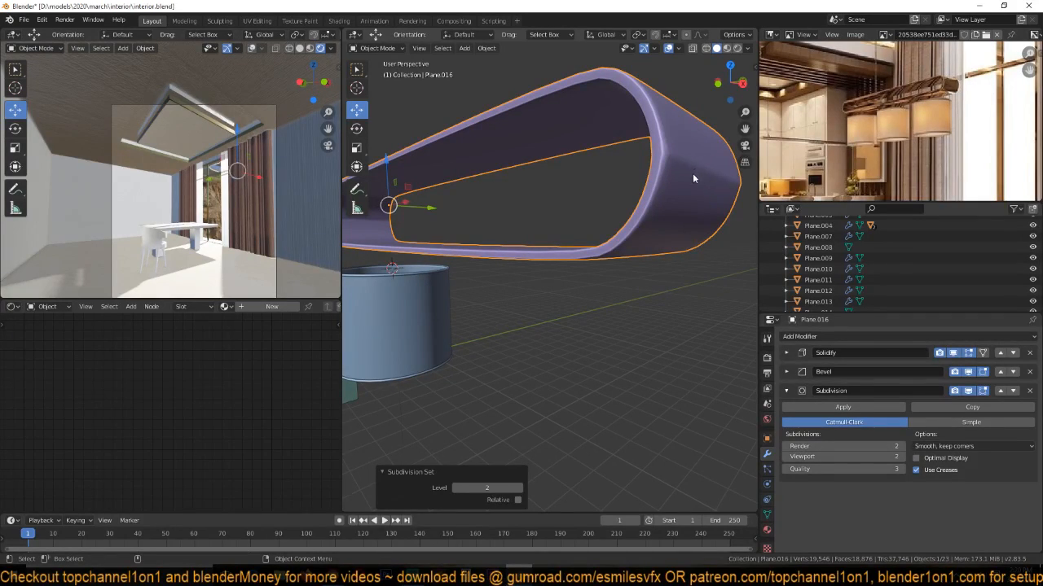
# Set the Bevel modifier's angle limit to 45°.
pyautogui.click(786, 372)
pyautogui.scroll(-4, 858, 477)
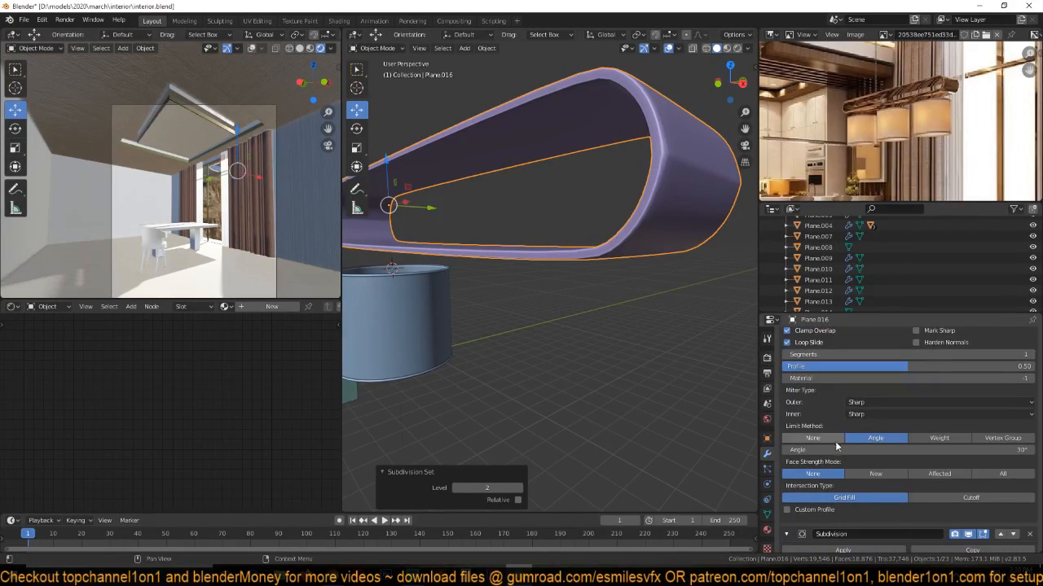
pyautogui.click(1011, 452)
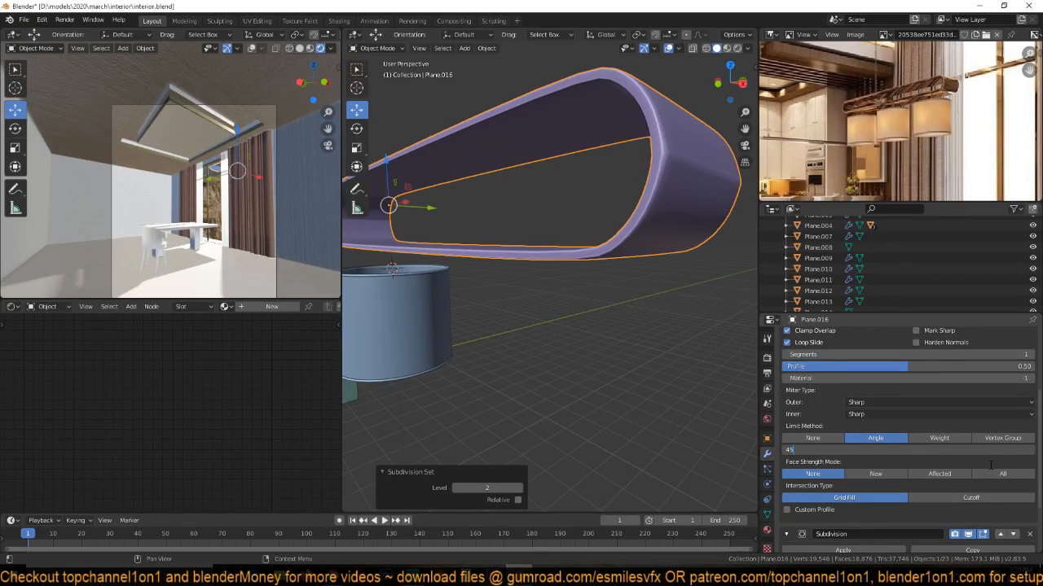
# Add one centred loop cut running around the strap's band in Edit Mode.
pyautogui.scroll(-3, 705, 339)
pyautogui.moveTo(568, 276)
pyautogui.mouseDown(button='middle')
pyautogui.moveTo(697, 308)
pyautogui.moveTo(375, 310)
pyautogui.moveTo(470, 327)
pyautogui.moveTo(432, 358)
pyautogui.moveTo(454, 319)
pyautogui.moveTo(524, 311)
pyautogui.moveTo(430, 294)
pyautogui.moveTo(530, 277)
pyautogui.moveTo(492, 318)
pyautogui.moveTo(549, 278)
pyautogui.mouseUp(button='middle')
pyautogui.press('Tab')
pyautogui.hotkey('ctrl', 'r')
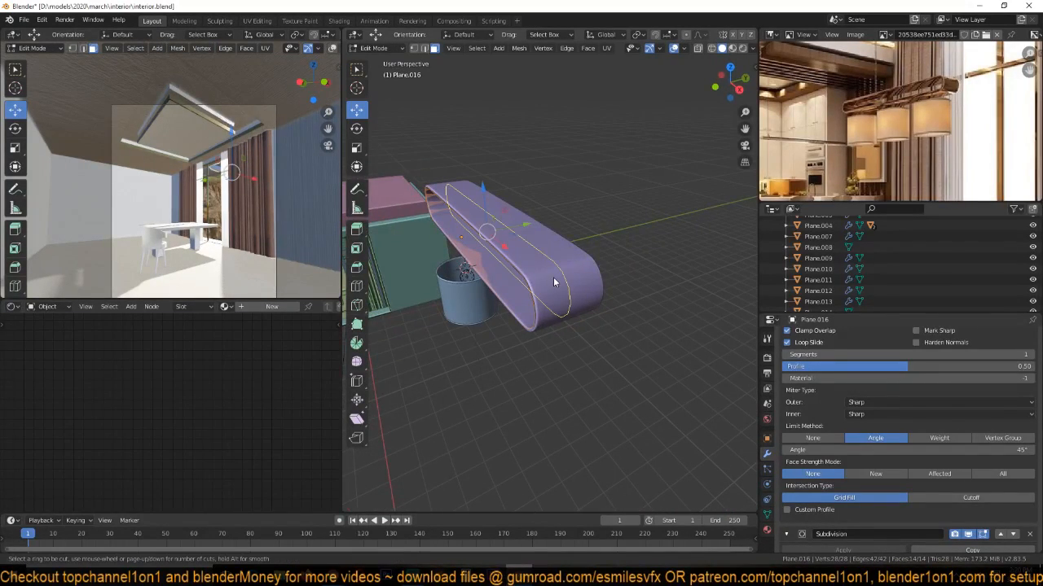
pyautogui.click(553, 283)
pyautogui.rightClick(553, 282)
pyautogui.scroll(2, 567, 277)
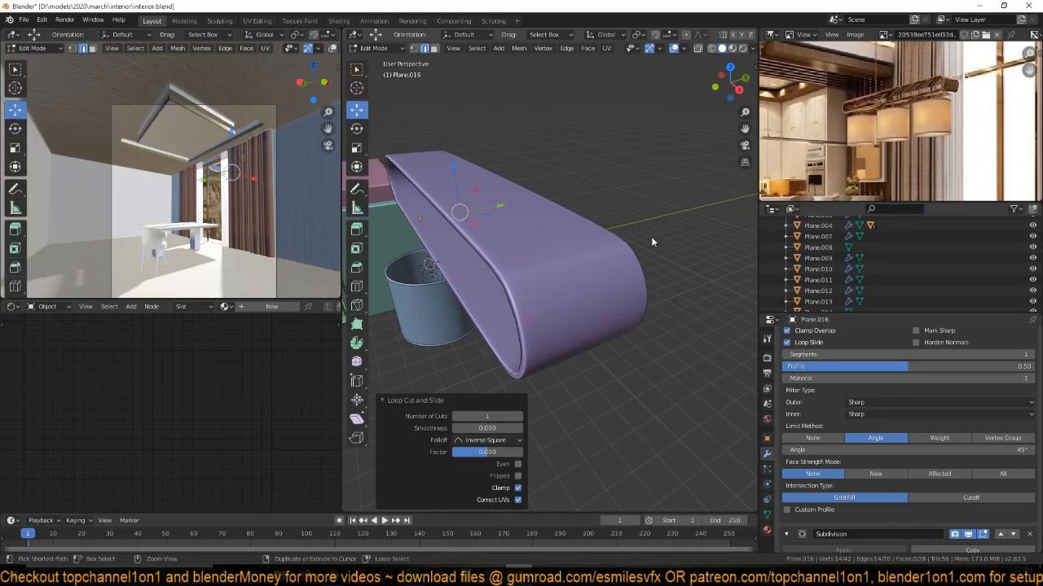
# Bevel the centre loop into three segments spread toward the strap's edges, and return to Object Mode.
pyautogui.press('a')
pyautogui.hotkey('ctrl', 'b')
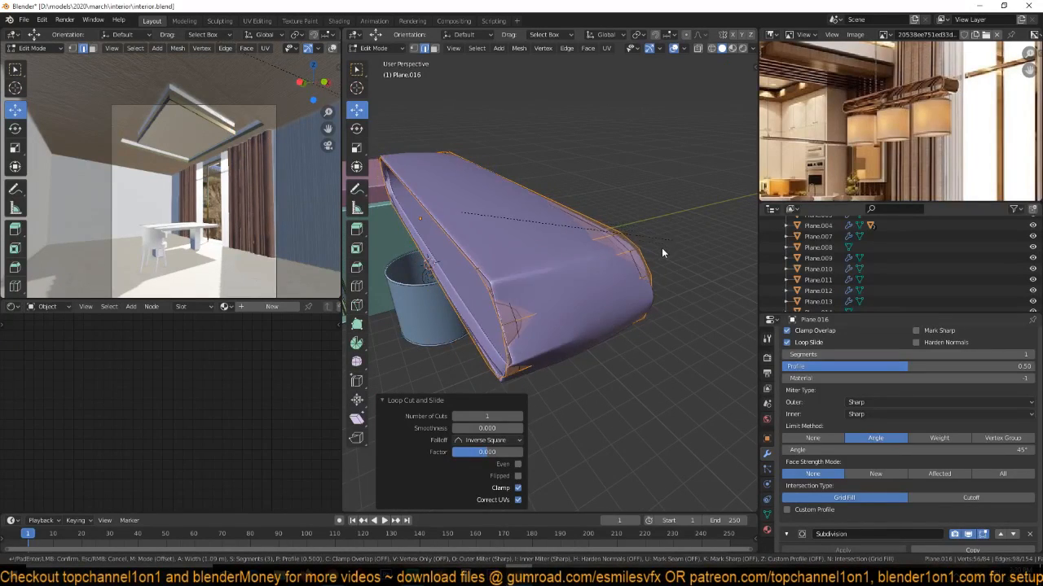
pyautogui.click(570, 259)
pyautogui.press('Tab')
# Save the interior file and create a new material for the selected strap.
pyautogui.moveTo(543, 287); pyautogui.dragTo(494, 327, button='middle')
pyautogui.click(561, 316)
pyautogui.scroll(1, 766, 374)
pyautogui.scroll(4, 568, 299)
pyautogui.scroll(-4, 569, 298)
pyautogui.click(563, 262)
pyautogui.moveTo(588, 282); pyautogui.dragTo(570, 309, button='middle')
pyautogui.hotkey('ctrl', 's')
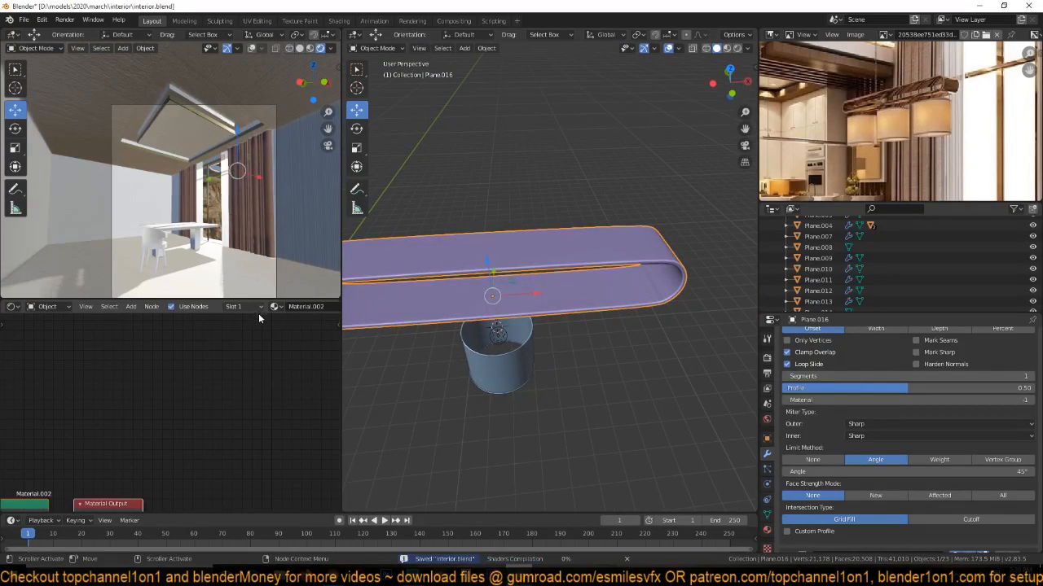
# Add an Image Texture node beside the Principled BSDF and open the browser for its image file.
pyautogui.press('Home')
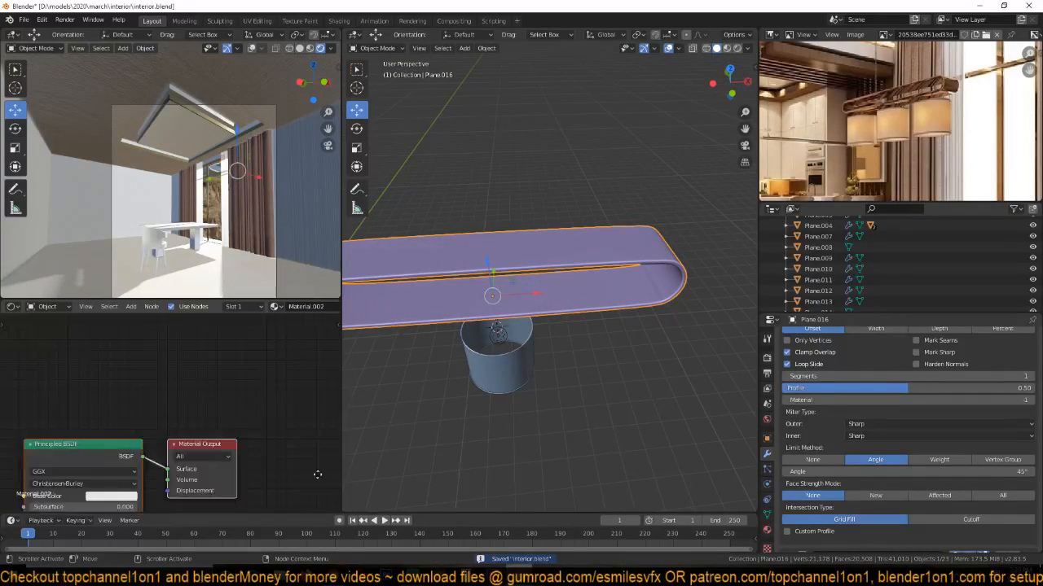
pyautogui.moveTo(318, 475); pyautogui.dragTo(451, 390, button='middle')
pyautogui.hotkey('shift', 'a')
pyautogui.moveTo(46, 464)
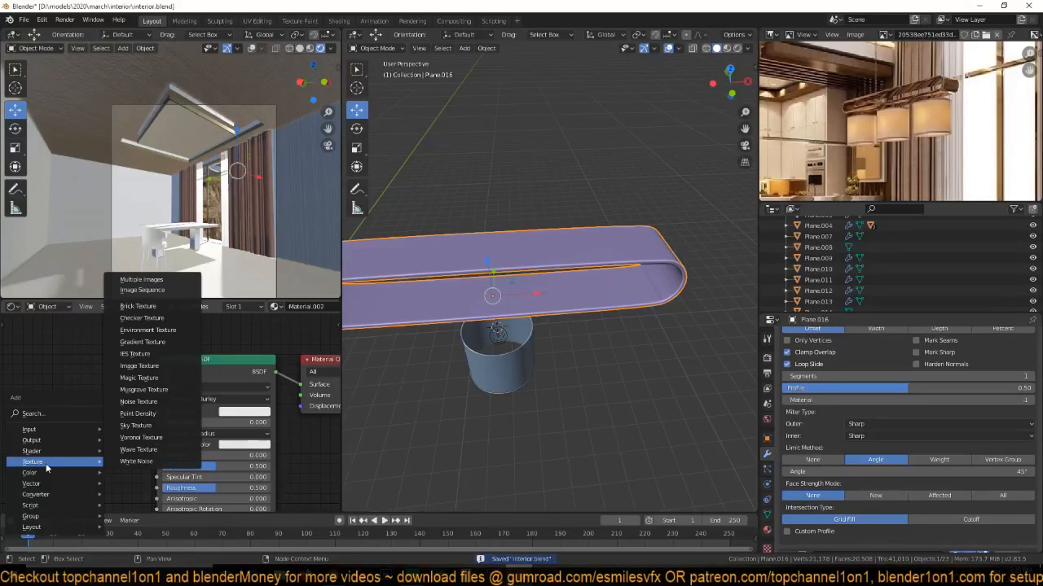
pyautogui.click(139, 366)
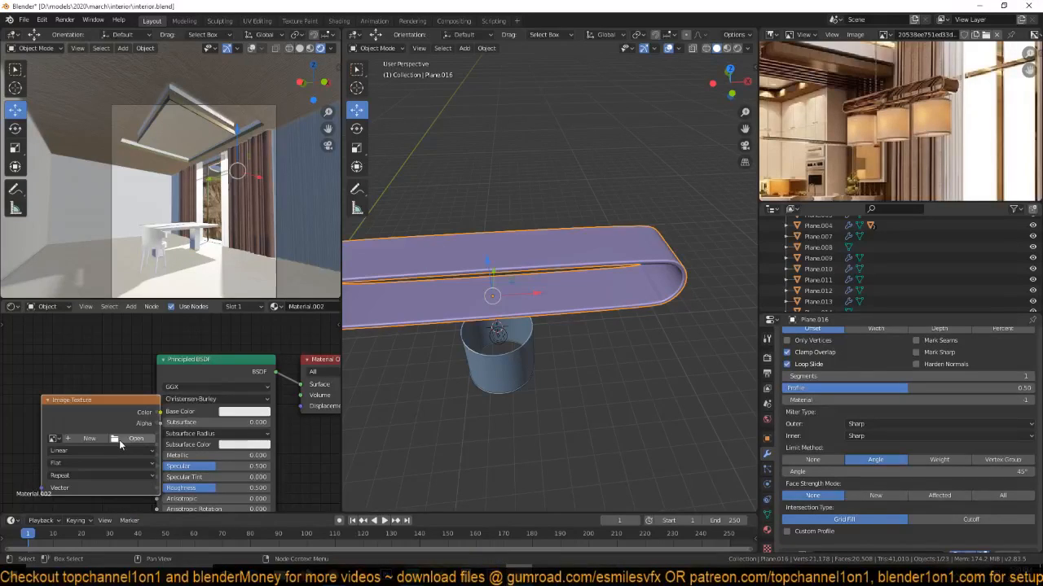
pyautogui.click(119, 439)
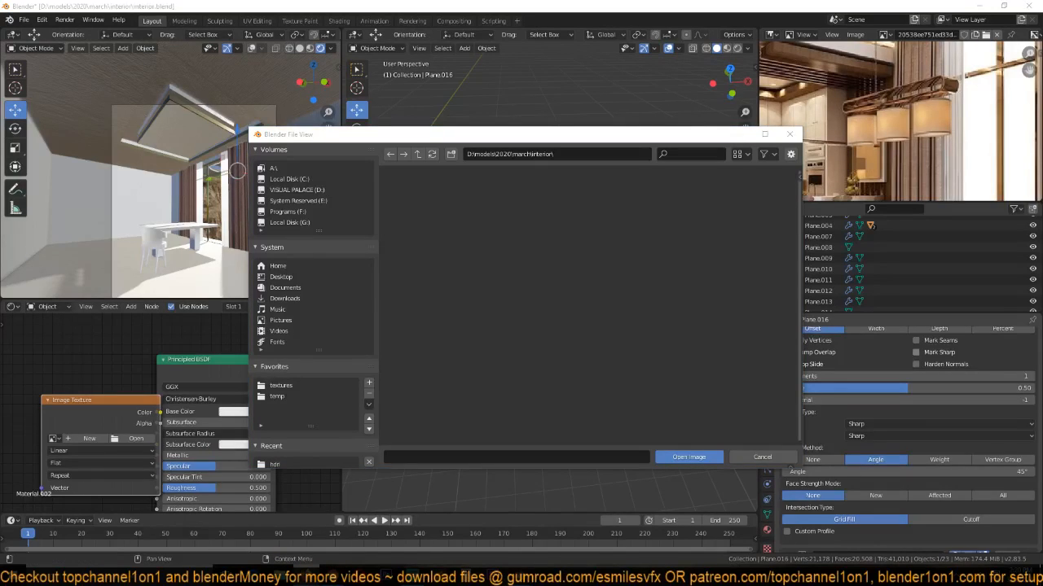
# Switch to Firefox and run a Google Images search for "wooden texture".
pyautogui.doubleClick(519, 39)
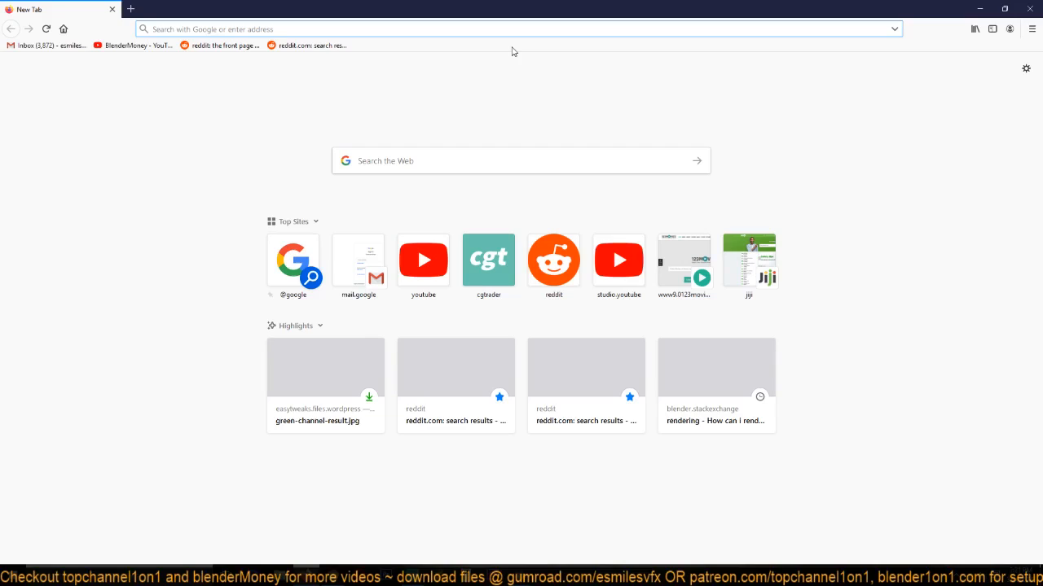
pyautogui.write('wooden')
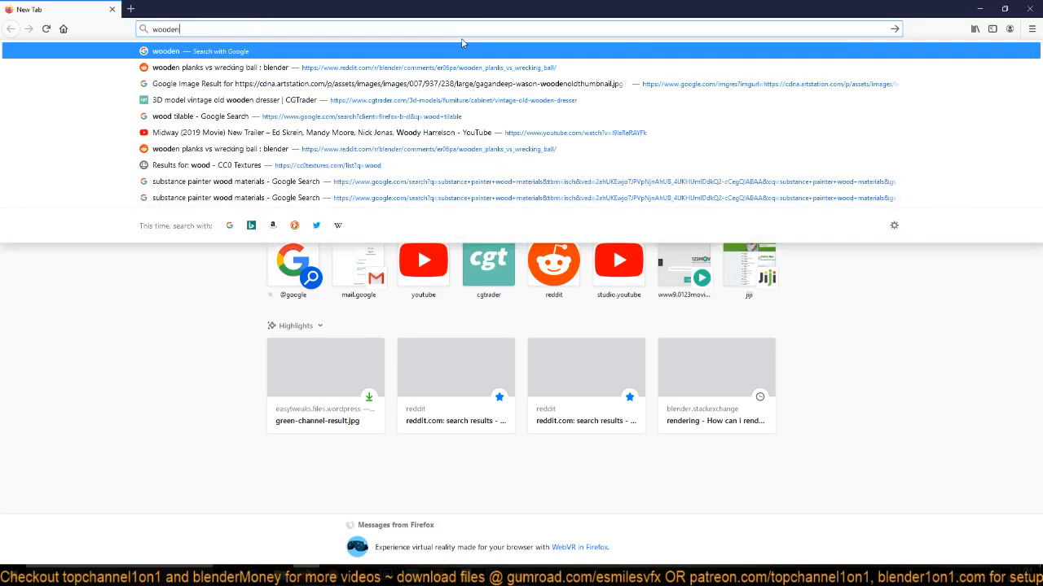
pyautogui.write(' textur')
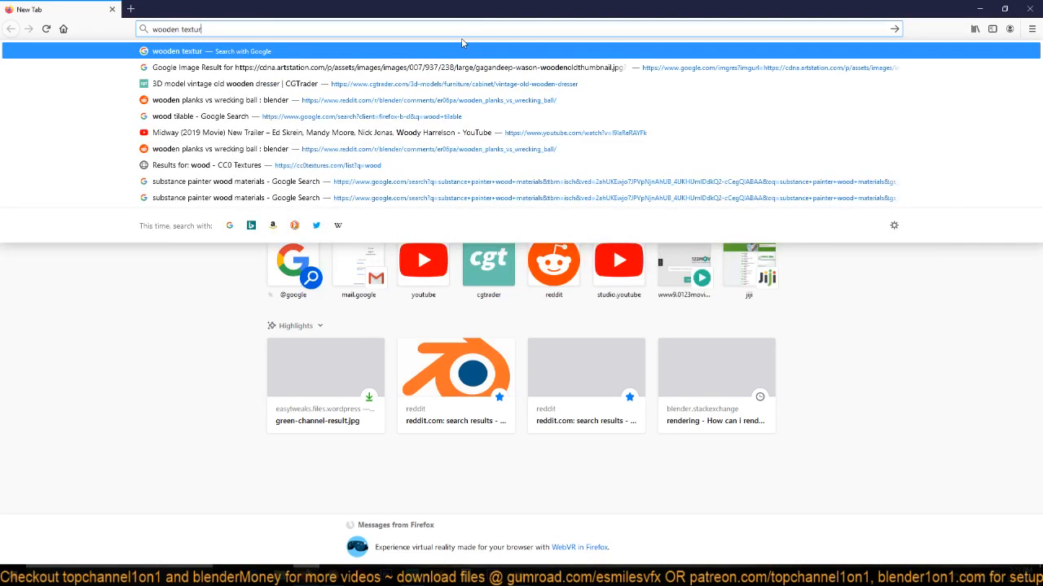
pyautogui.write('e')
pyautogui.press('Return')
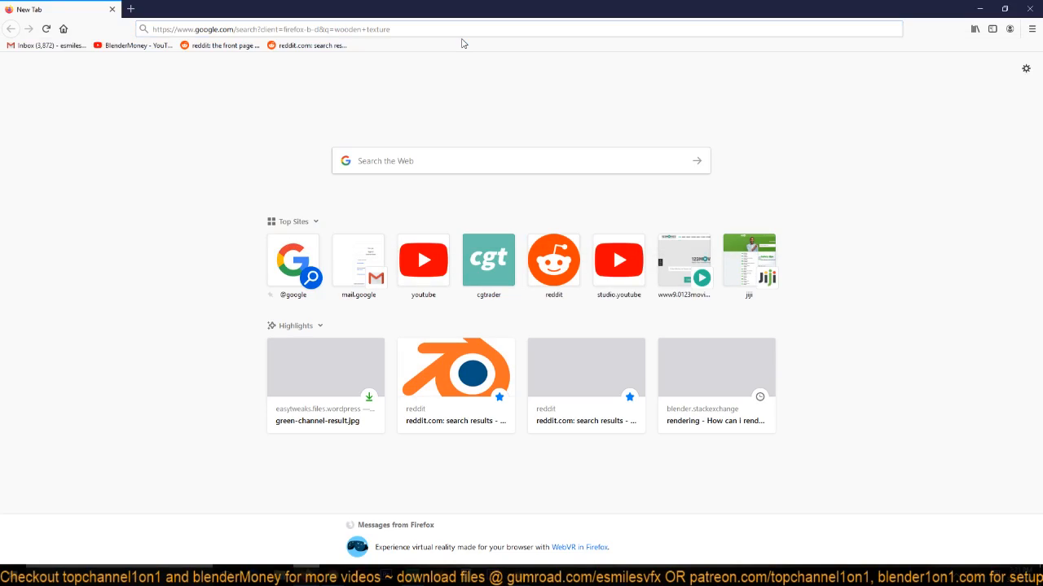
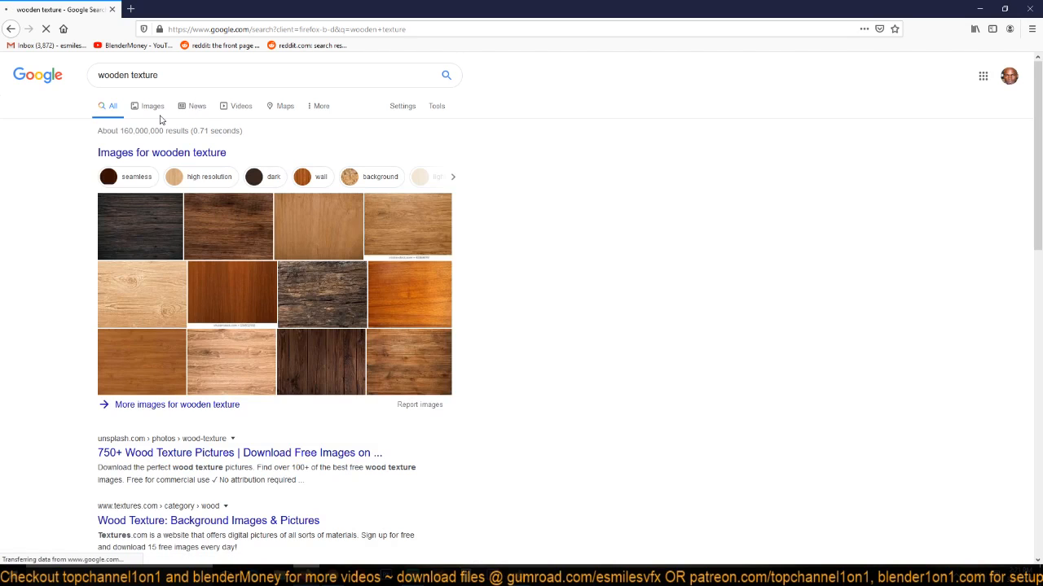
pyautogui.click(161, 111)
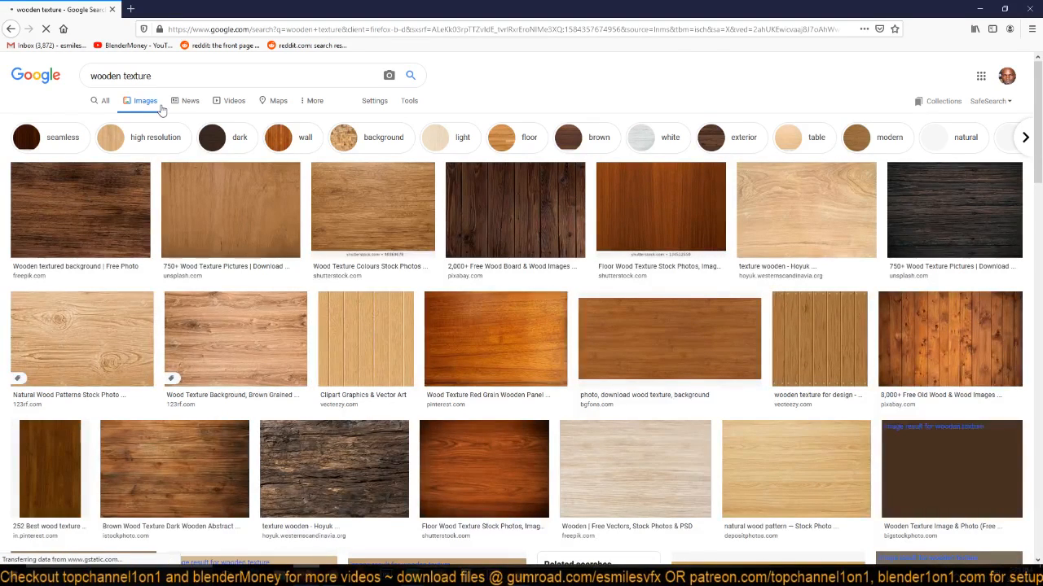
# Look through the wood texture results and open the FilterGrade wood grain and Colourbox knotted brown wood images in new tabs.
pyautogui.scroll(-3, 234, 206)
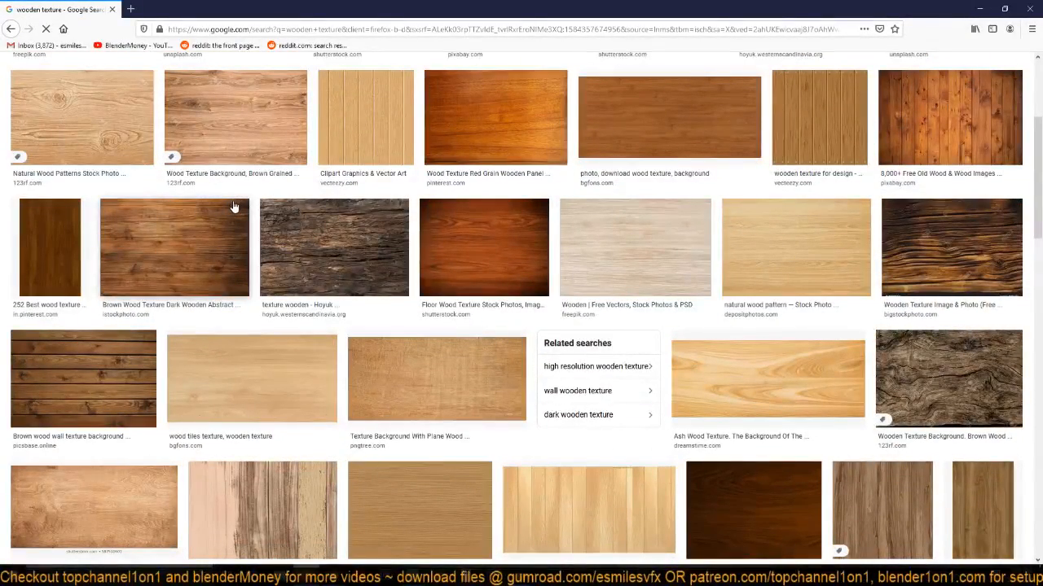
pyautogui.scroll(-10, 237, 210)
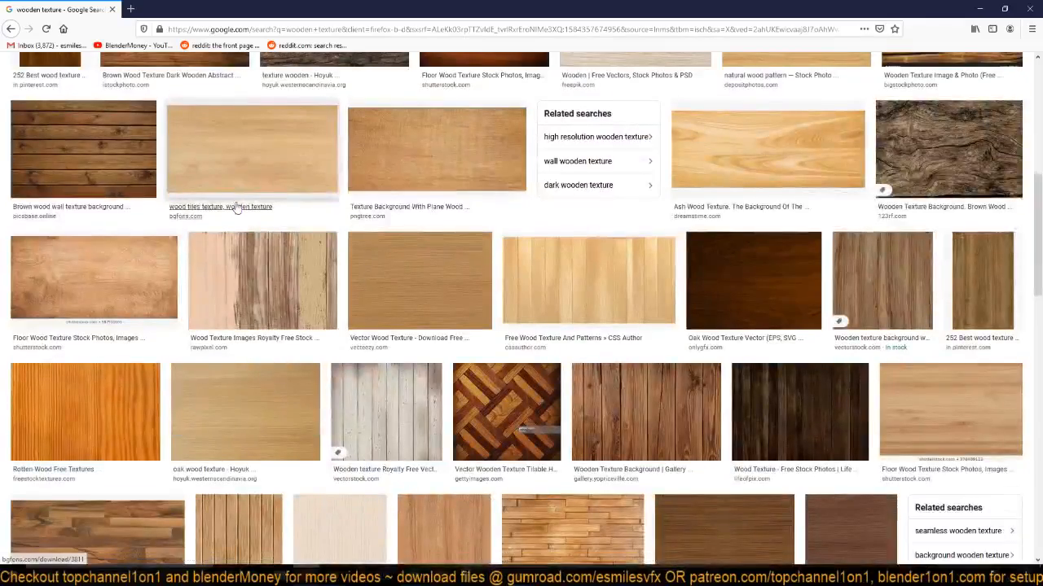
pyautogui.scroll(-15, 241, 210)
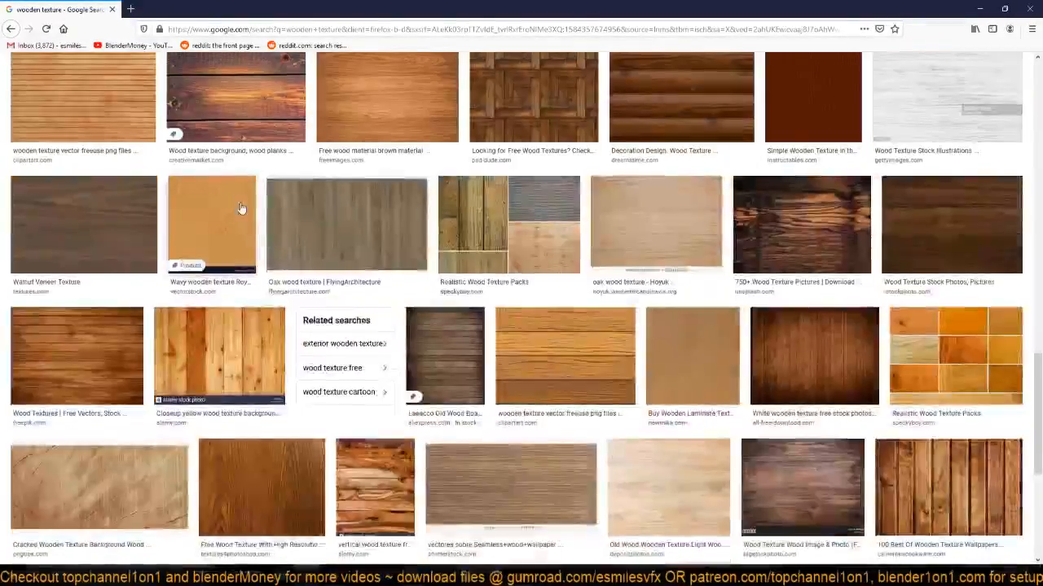
pyautogui.scroll(-5, 241, 209)
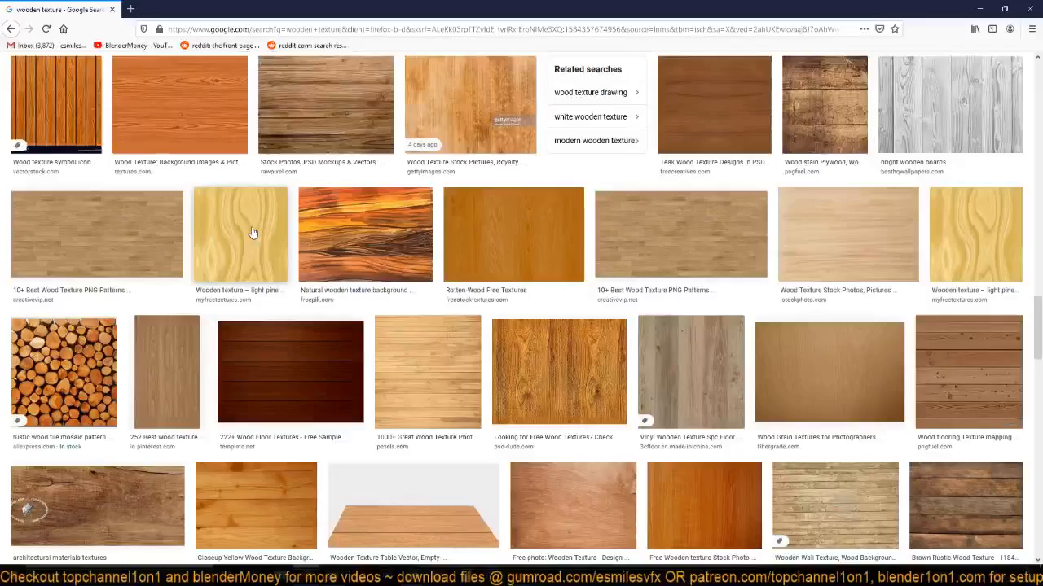
pyautogui.scroll(4, 212, 236)
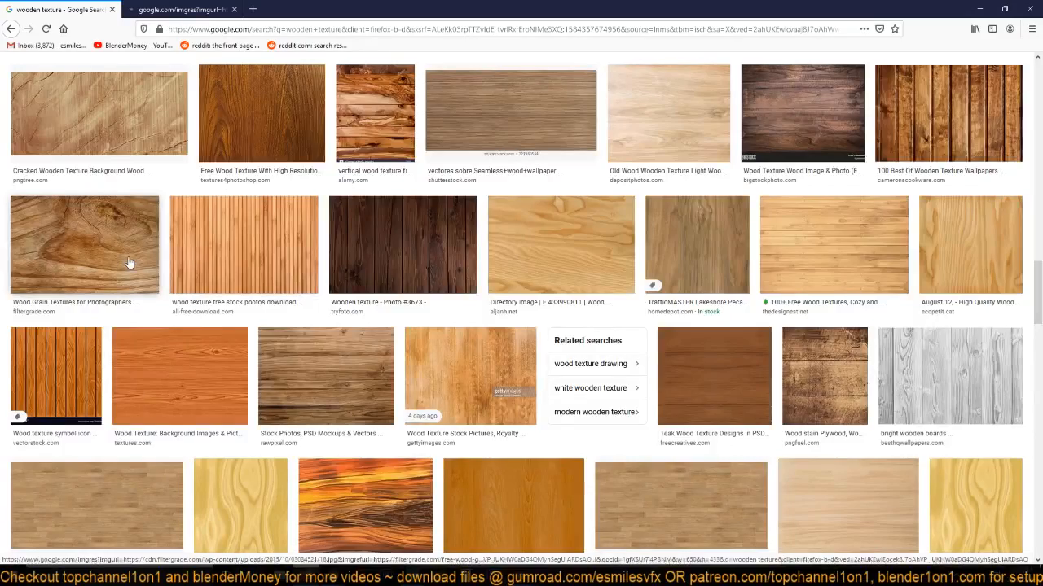
pyautogui.middleClick(196, 255)
pyautogui.scroll(-10, 437, 312)
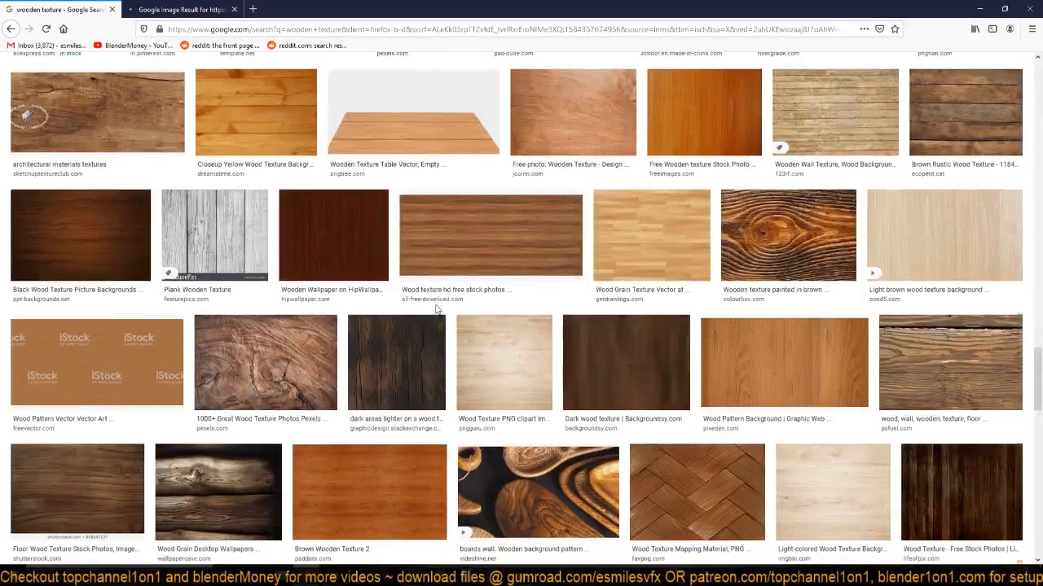
pyautogui.scroll(-2, 436, 311)
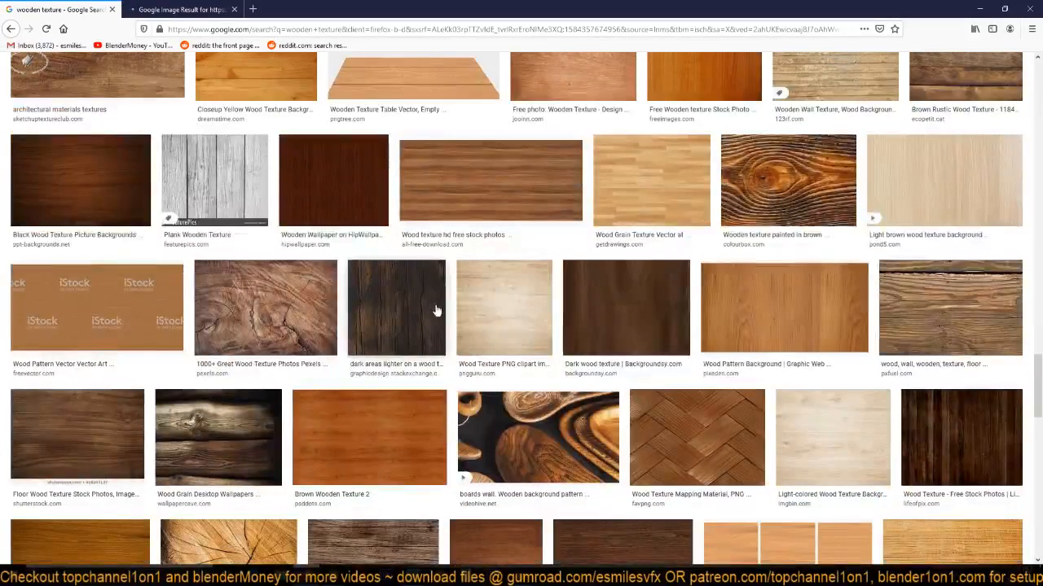
pyautogui.middleClick(763, 182)
pyautogui.scroll(-4, 623, 315)
pyautogui.scroll(-4, 623, 314)
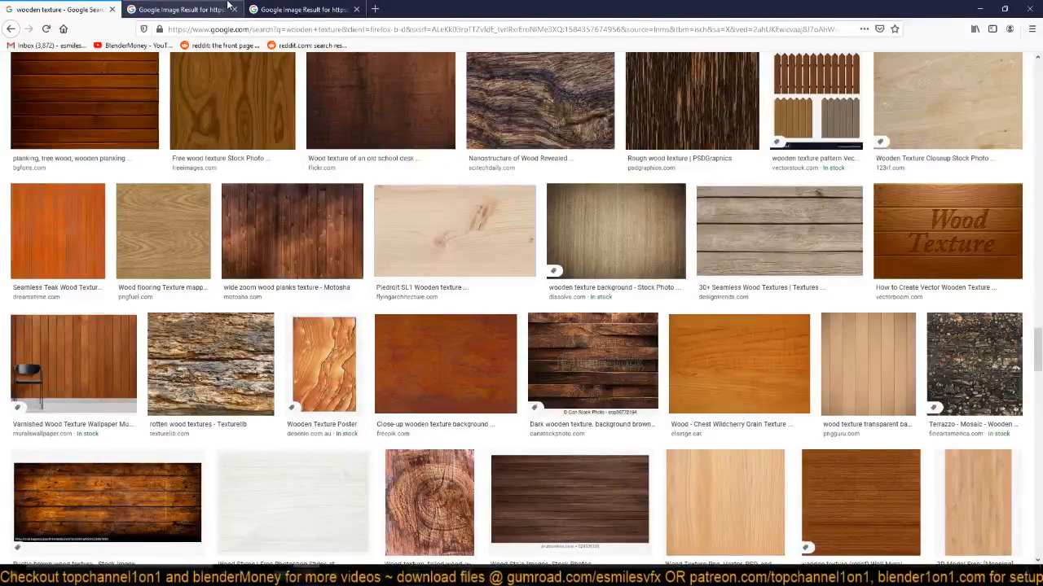
# Compare the two opened wood images and save the FilterGrade one into the textures subfolder New folder (2).
pyautogui.click(229, 8)
pyautogui.click(286, 7)
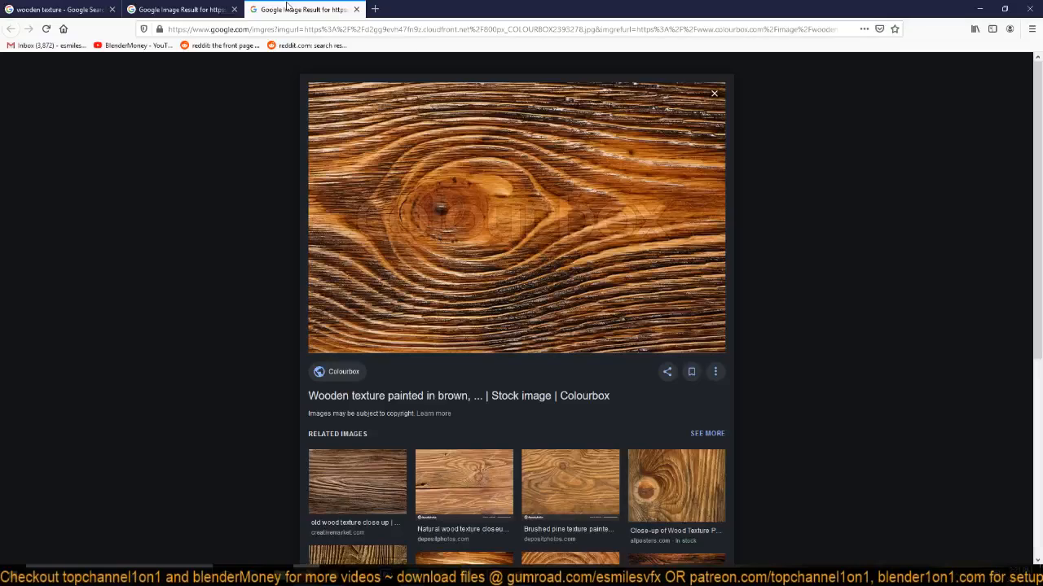
pyautogui.click(230, 7)
pyautogui.scroll(-2, 277, 258)
pyautogui.scroll(-1, 277, 259)
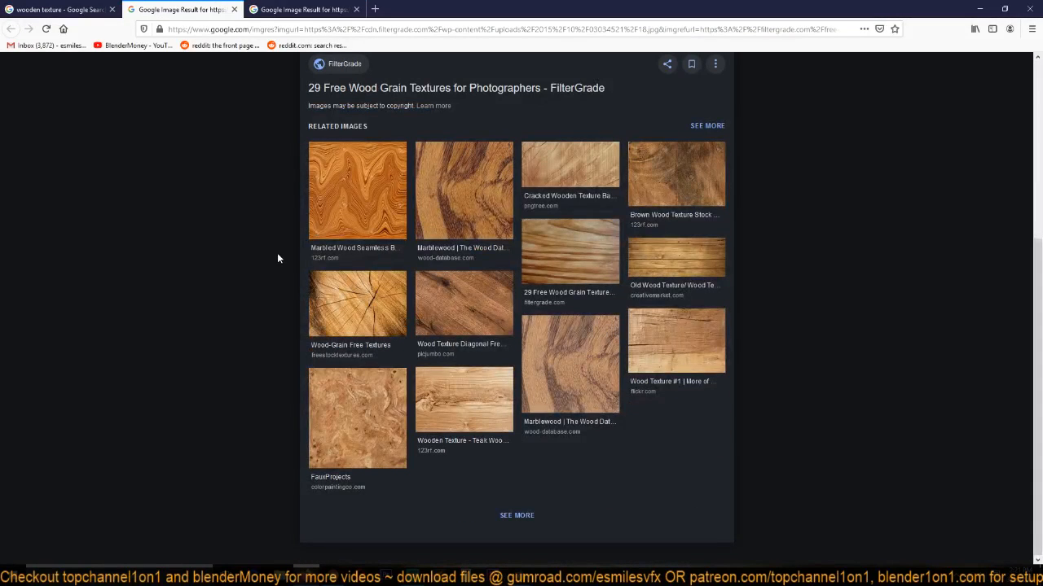
pyautogui.scroll(3, 277, 258)
pyautogui.rightClick(502, 170)
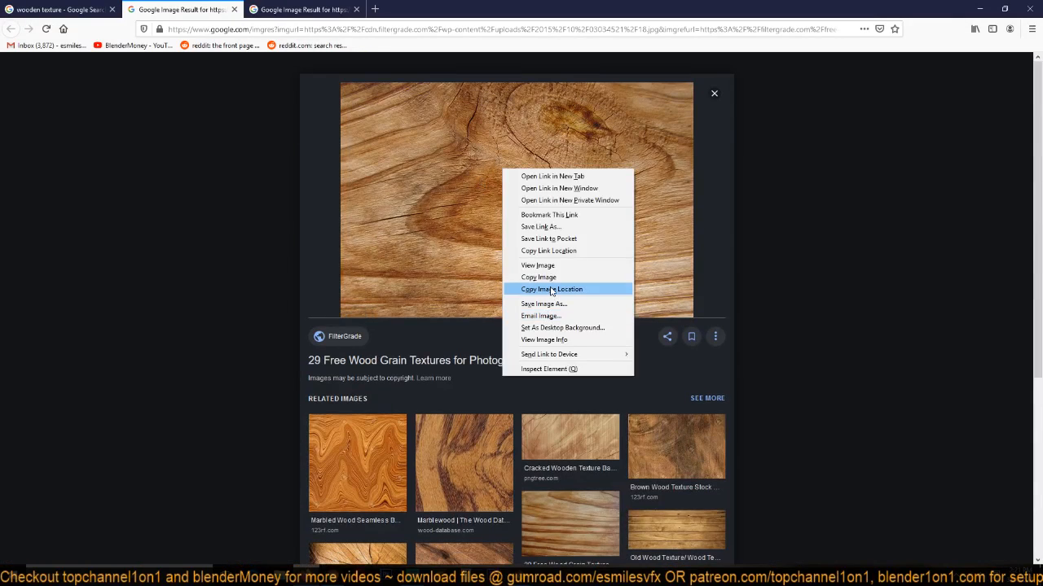
pyautogui.click(543, 303)
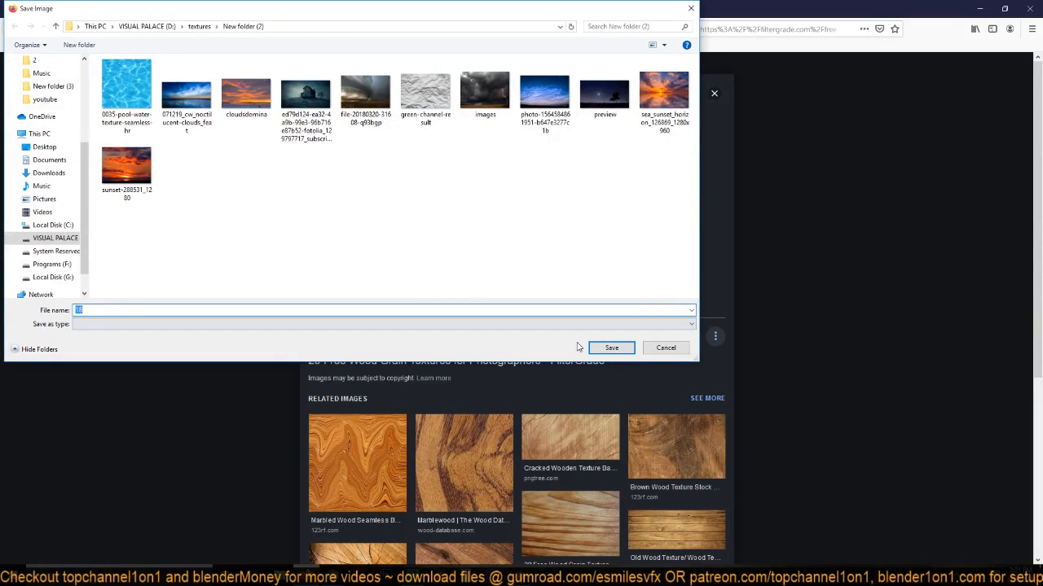
pyautogui.click(611, 348)
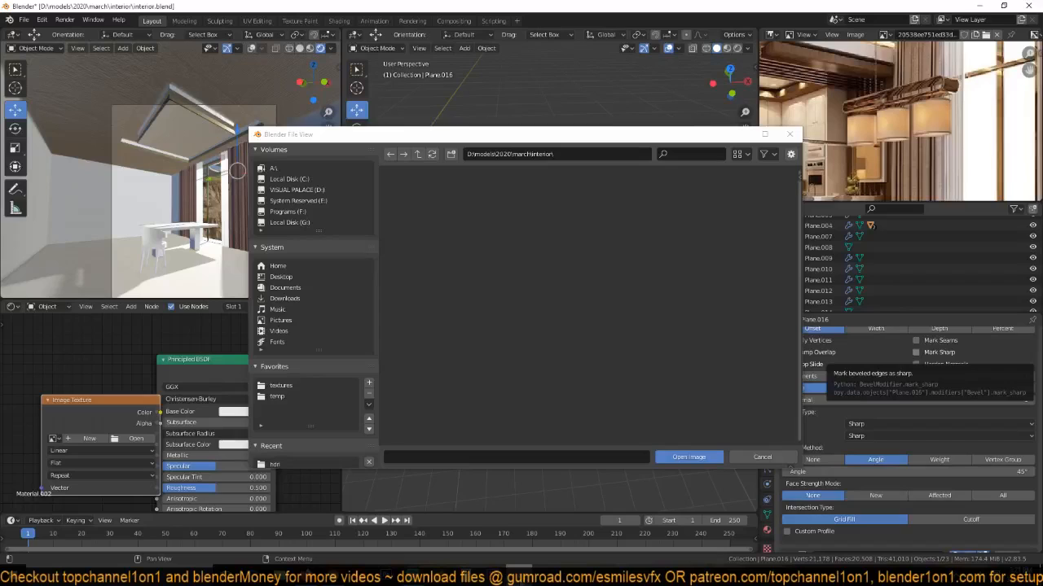
# Load 18.jpg from the textures subfolder New folder (2) into the Image Texture node and shift the node away from the Principled BSDF.
pyautogui.click(281, 385)
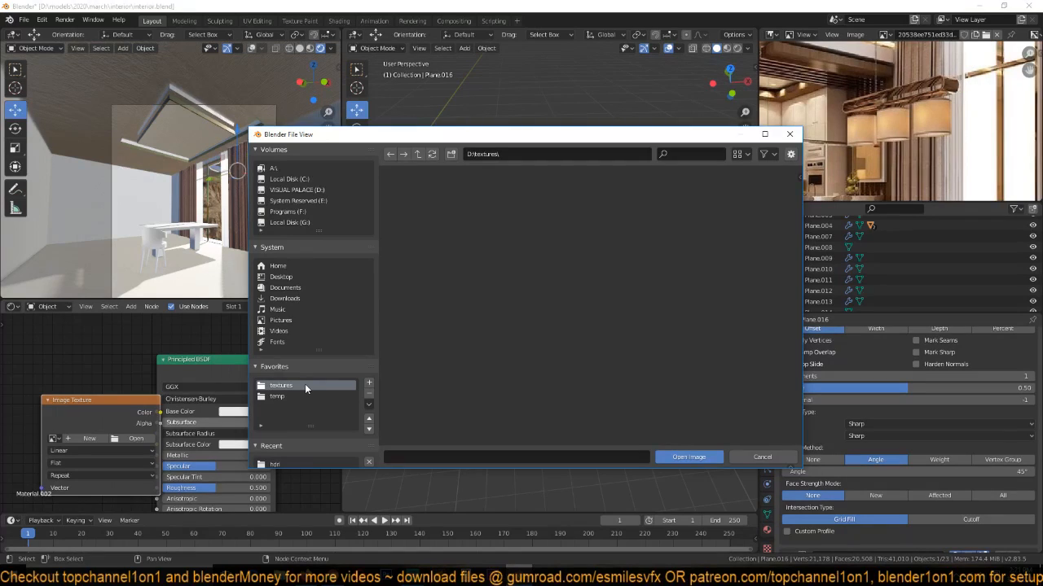
pyautogui.doubleClick(472, 208)
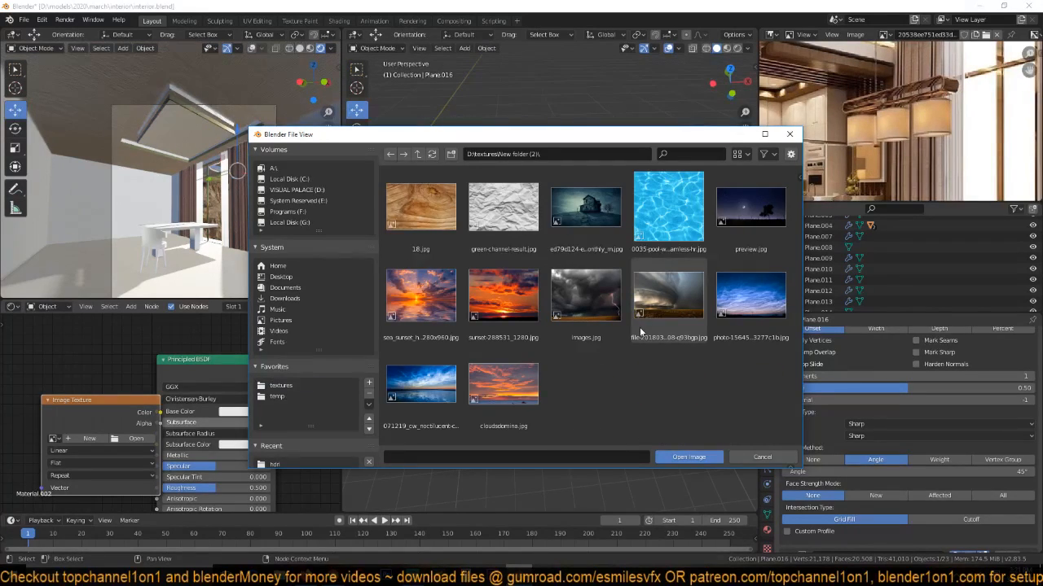
pyautogui.doubleClick(421, 208)
pyautogui.moveTo(122, 390); pyautogui.dragTo(83, 390)
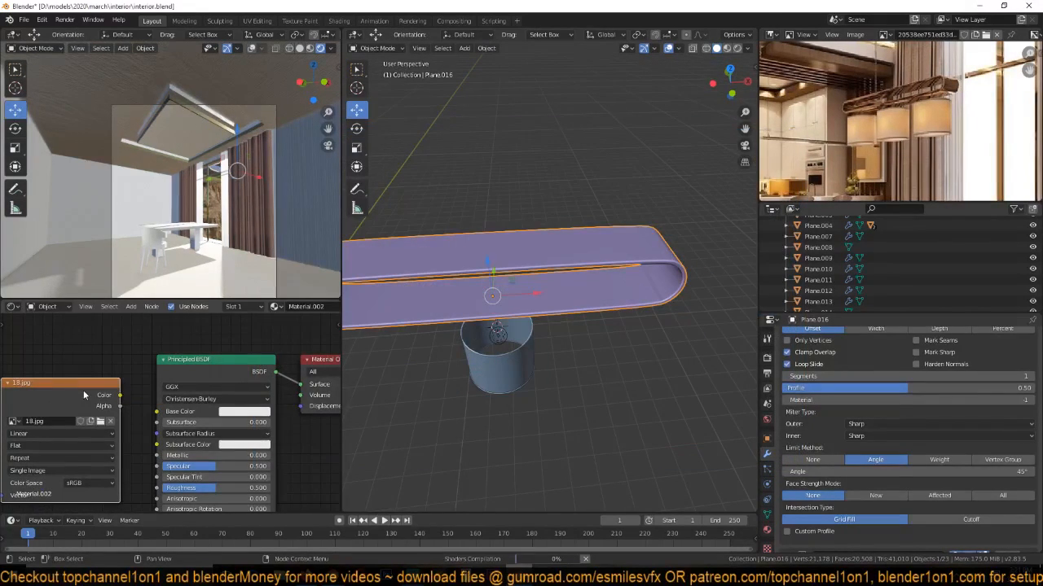
# Show the large viewport in material preview and preview the wood image's colour output directly on the strap.
pyautogui.click(725, 48)
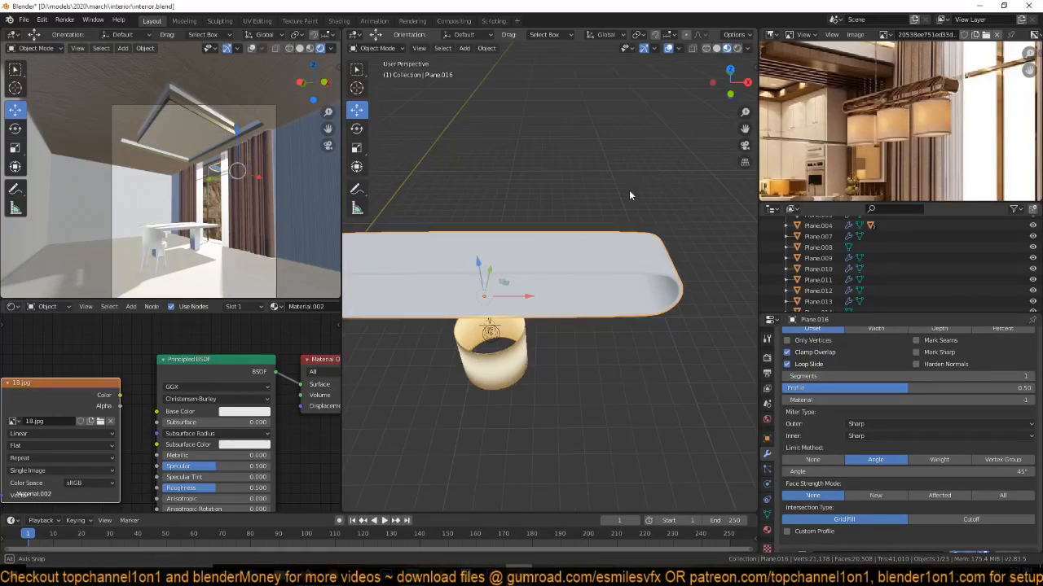
pyautogui.moveTo(628, 196); pyautogui.dragTo(547, 169, button='middle')
pyautogui.keyDown('ctrl'); pyautogui.keyDown('shift'); pyautogui.click(98, 391); pyautogui.keyUp('shift'); pyautogui.keyUp('ctrl')
pyautogui.moveTo(579, 256); pyautogui.dragTo(612, 251, button='middle')
pyautogui.scroll(1, 106, 445)
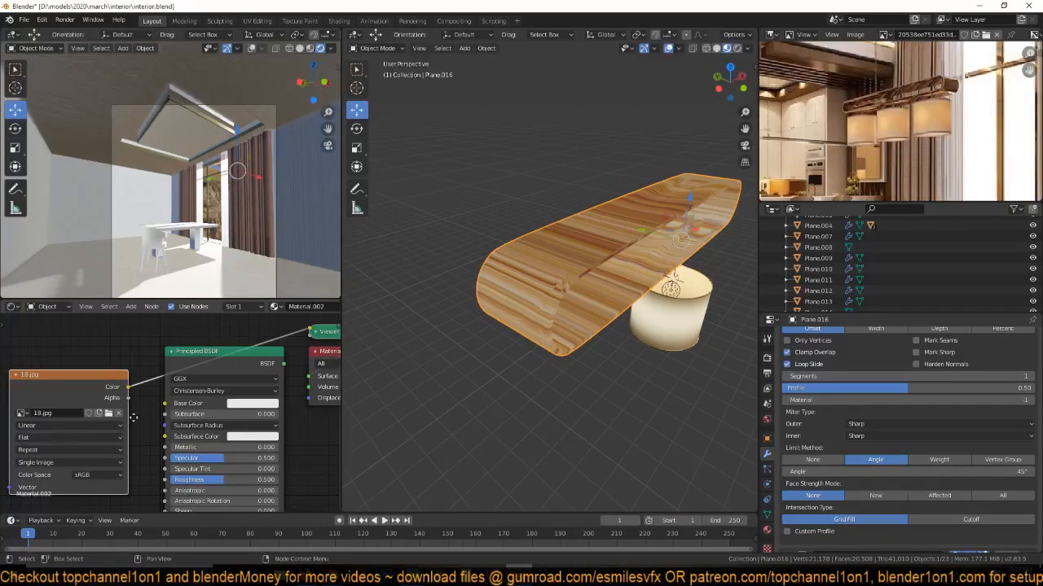
pyautogui.moveTo(124, 429); pyautogui.dragTo(188, 391, button='middle')
pyautogui.moveTo(494, 325); pyautogui.dragTo(538, 326, button='middle')
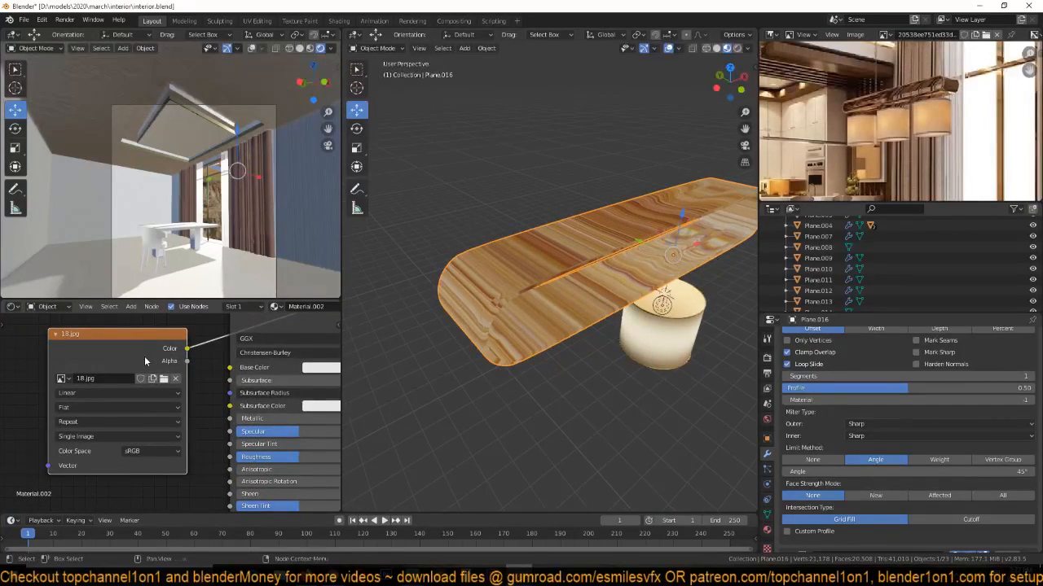
# Add Texture Coordinate and Mapping nodes to the wood image, feed them Object coordinates, and set the image projection to Box.
pyautogui.moveTo(111, 397); pyautogui.dragTo(229, 380, button='middle')
pyautogui.moveTo(8, 387); pyautogui.dragTo(65, 388, button='middle')
pyautogui.moveTo(90, 356); pyautogui.dragTo(93, 352)
pyautogui.moveTo(138, 364); pyautogui.dragTo(52, 378, button='middle')
pyautogui.click(228, 401)
pyautogui.click(212, 402)
pyautogui.click(212, 402)
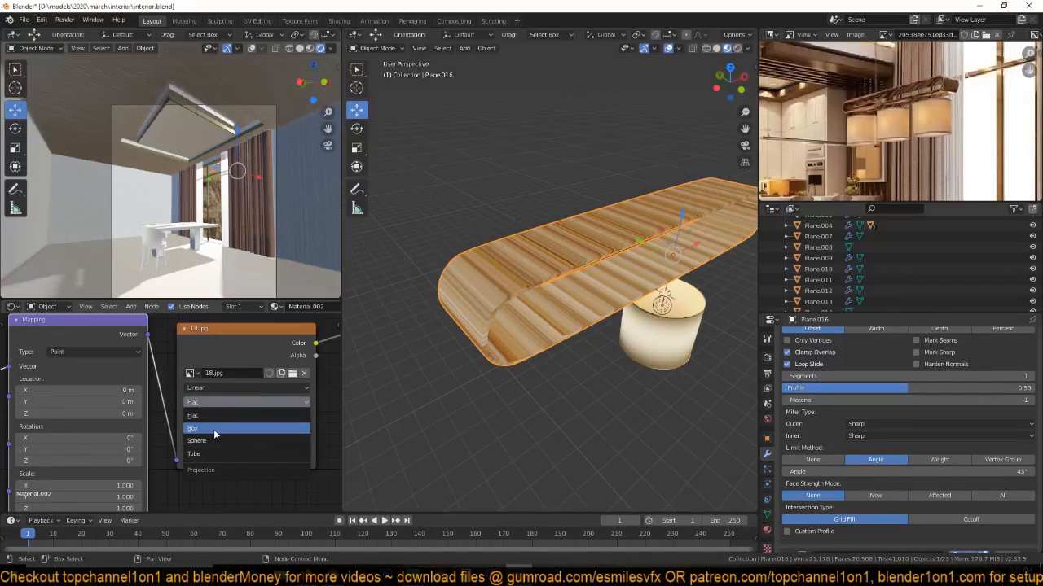
pyautogui.click(213, 428)
pyautogui.moveTo(547, 325); pyautogui.dragTo(529, 334, button='middle')
# Set the Mapping node's scale to 0.070 on all three axes.
pyautogui.moveTo(142, 480); pyautogui.dragTo(213, 389, button='middle')
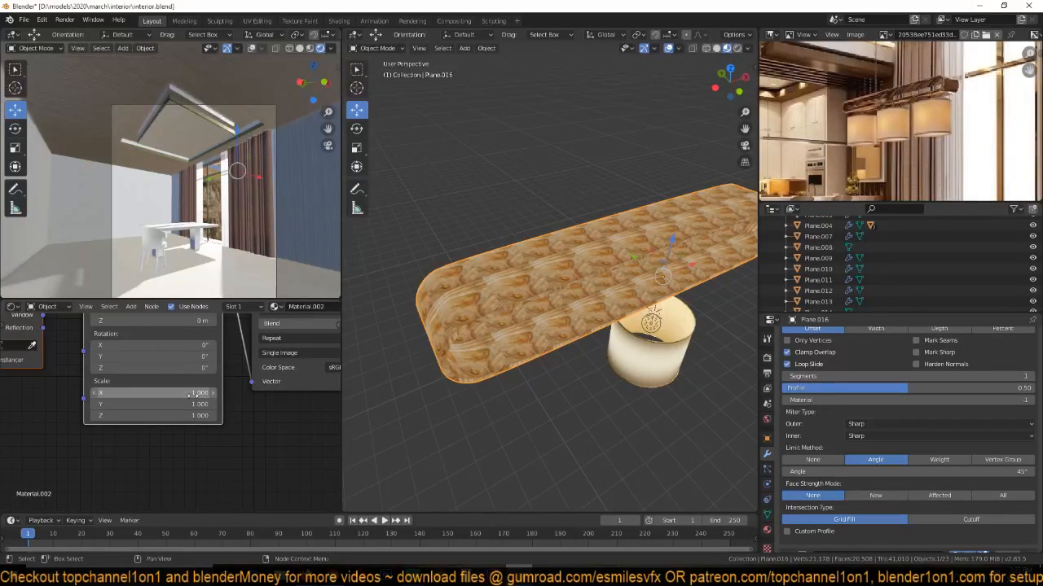
pyautogui.moveTo(196, 392); pyautogui.dragTo(194, 393)
pyautogui.moveTo(196, 392); pyautogui.dragTo(134, 419, button='middle')
pyautogui.moveTo(494, 304); pyautogui.dragTo(487, 299, button='middle')
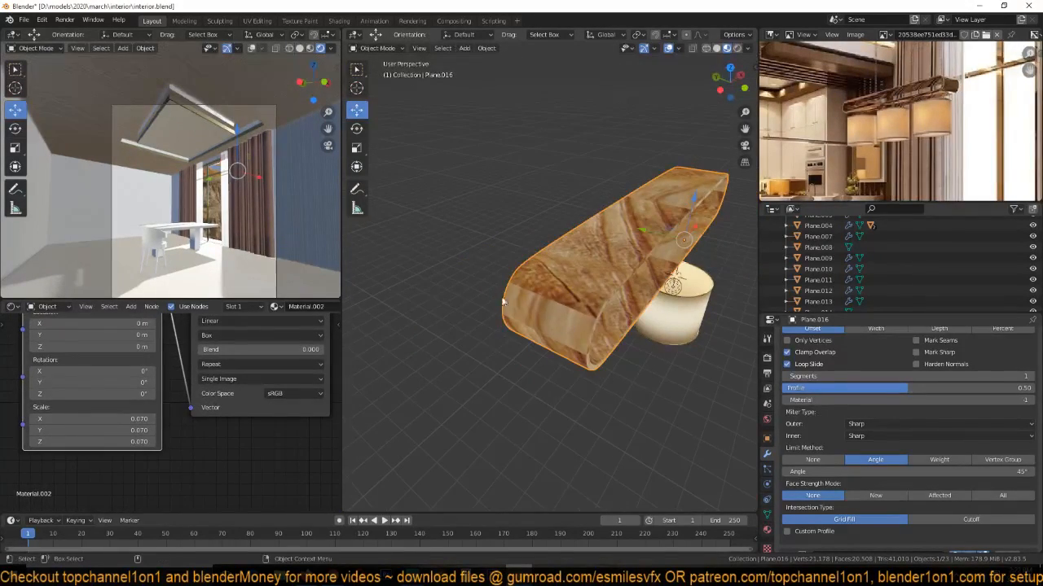
pyautogui.moveTo(546, 309); pyautogui.dragTo(529, 319, button='middle')
# Set the wood image's box blend to 0.336 and the Mapping scale to 0.160 on all three axes.
pyautogui.moveTo(240, 357); pyautogui.dragTo(179, 378, button='middle')
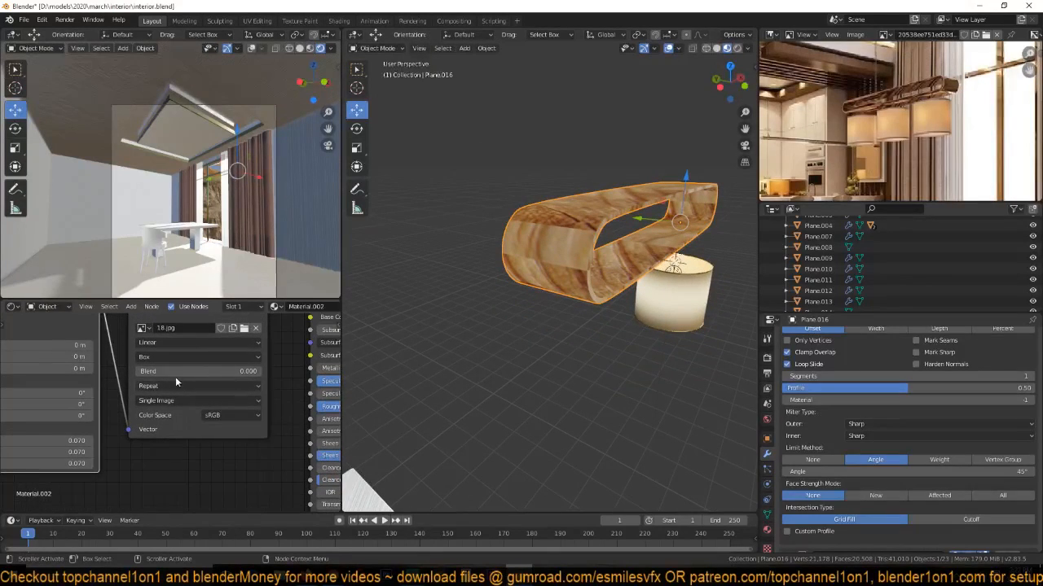
pyautogui.moveTo(170, 370); pyautogui.dragTo(202, 370)
pyautogui.moveTo(62, 440); pyautogui.dragTo(133, 430, button='middle')
pyautogui.moveTo(101, 430); pyautogui.dragTo(137, 430)
pyautogui.moveTo(423, 238); pyautogui.dragTo(675, 294, button='middle')
pyautogui.moveTo(155, 430); pyautogui.dragTo(77, 453)
# Shift the wood mapping's X location to 0.58 m and adjust its X scale so the grain stretches along the strap.
pyautogui.moveTo(186, 420); pyautogui.dragTo(218, 467, button='middle')
pyautogui.moveTo(161, 381); pyautogui.dragTo(201, 381)
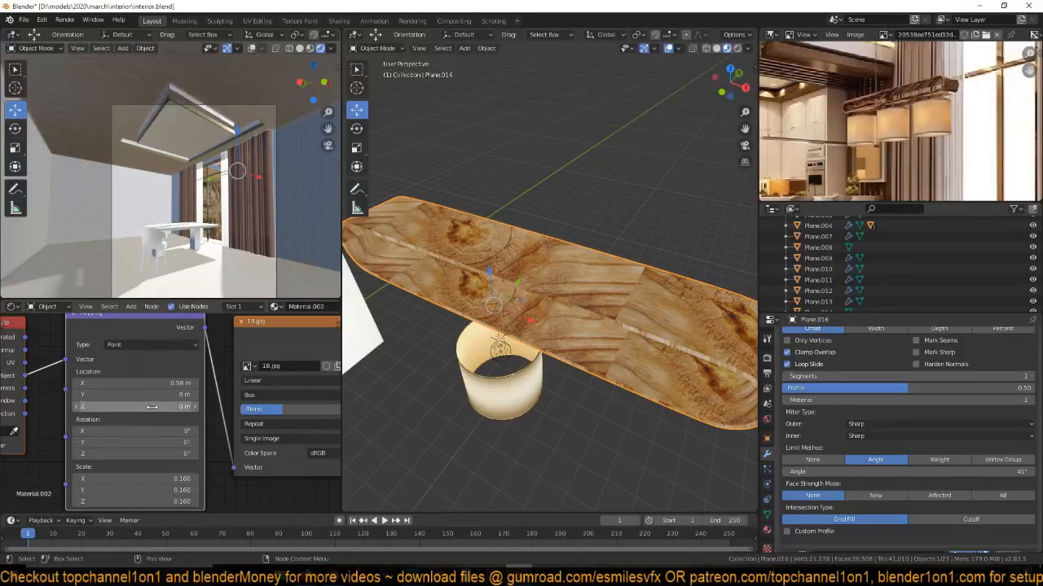
pyautogui.moveTo(177, 478)
pyautogui.mouseDown()
pyautogui.moveTo(197, 478)
pyautogui.moveTo(177, 478)
pyautogui.mouseUp()
pyautogui.moveTo(527, 369); pyautogui.dragTo(488, 370, button='middle')
pyautogui.scroll(-3, 124, 405)
pyautogui.scroll(5, 124, 405)
pyautogui.scroll(-6, 235, 404)
# Move the coordinate, mapping and wood image nodes away from the Principled BSDF to make room between them, and save the file.
pyautogui.moveTo(149, 371); pyautogui.dragTo(258, 394, button='middle')
pyautogui.moveTo(196, 359); pyautogui.dragTo(2, 427)
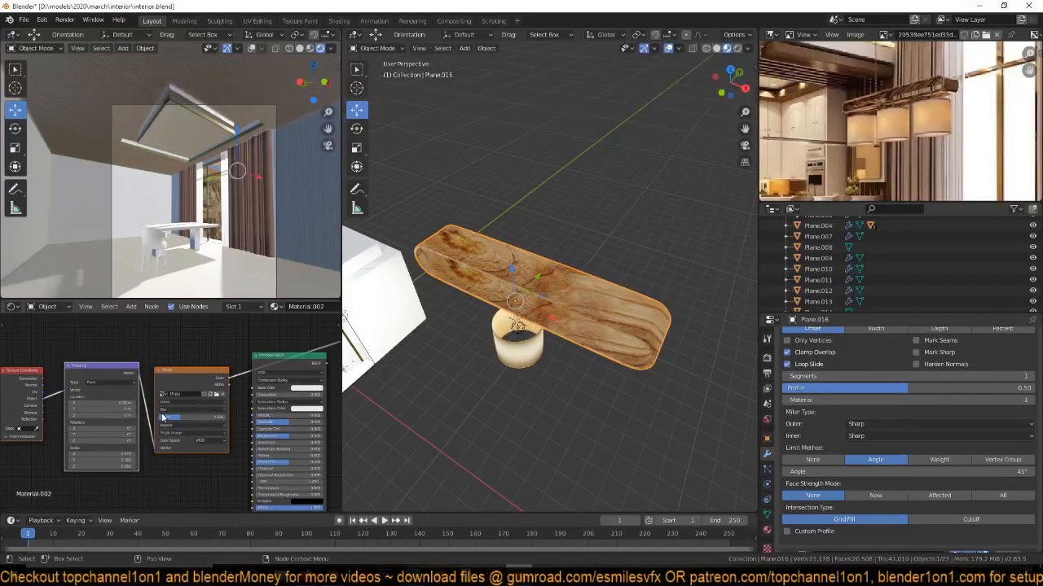
pyautogui.press('g')
pyautogui.click(47, 415)
pyautogui.scroll(3, 148, 400)
pyautogui.hotkey('ctrl', 's')
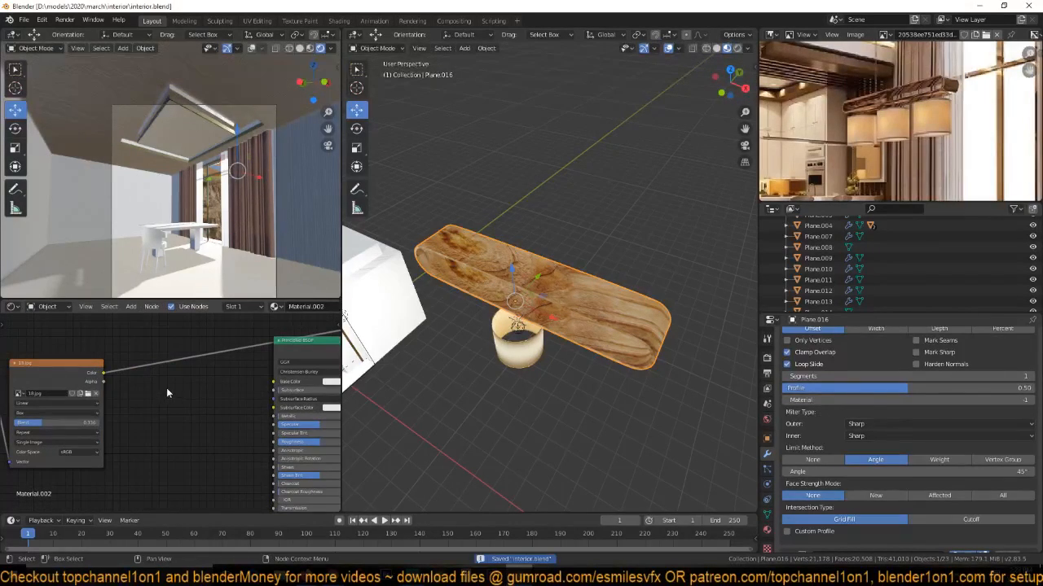
# Insert a MixRGB node on the wood image's colour link and set its blend mode to Overlay.
pyautogui.hotkey('shift', 'a')
pyautogui.click(244, 433)
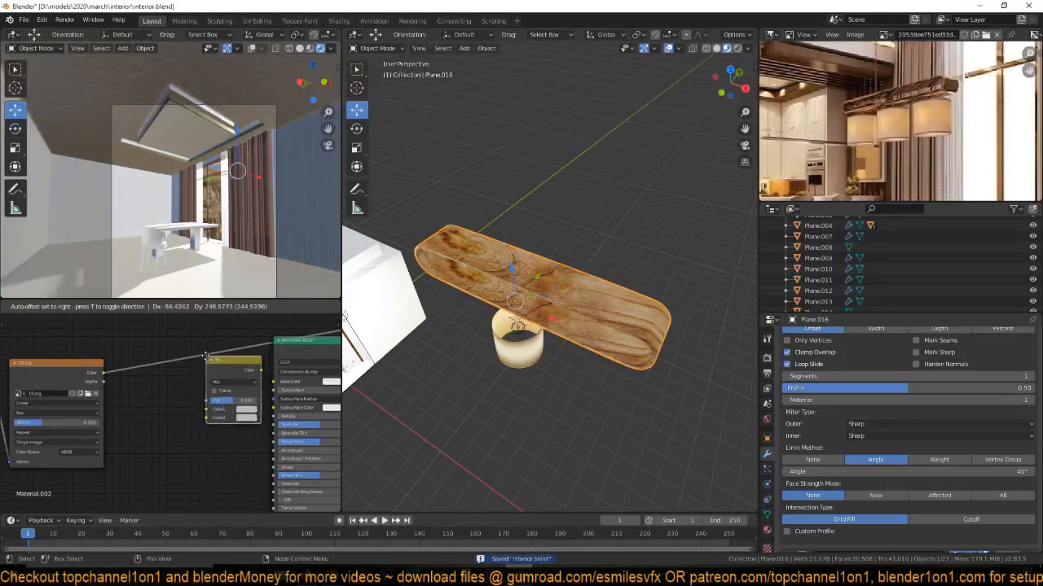
pyautogui.click(195, 383)
pyautogui.click(225, 365)
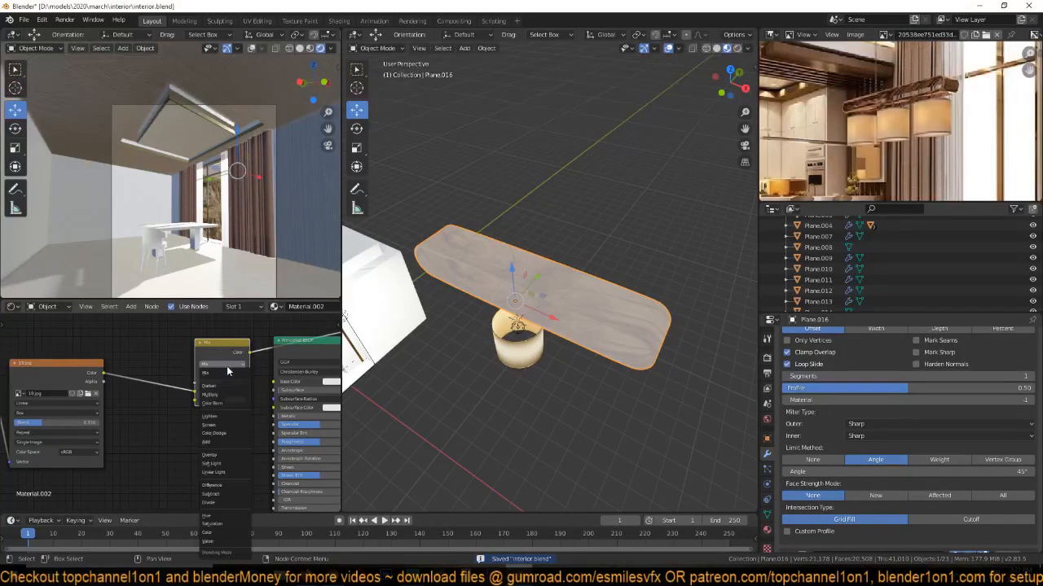
pyautogui.click(218, 455)
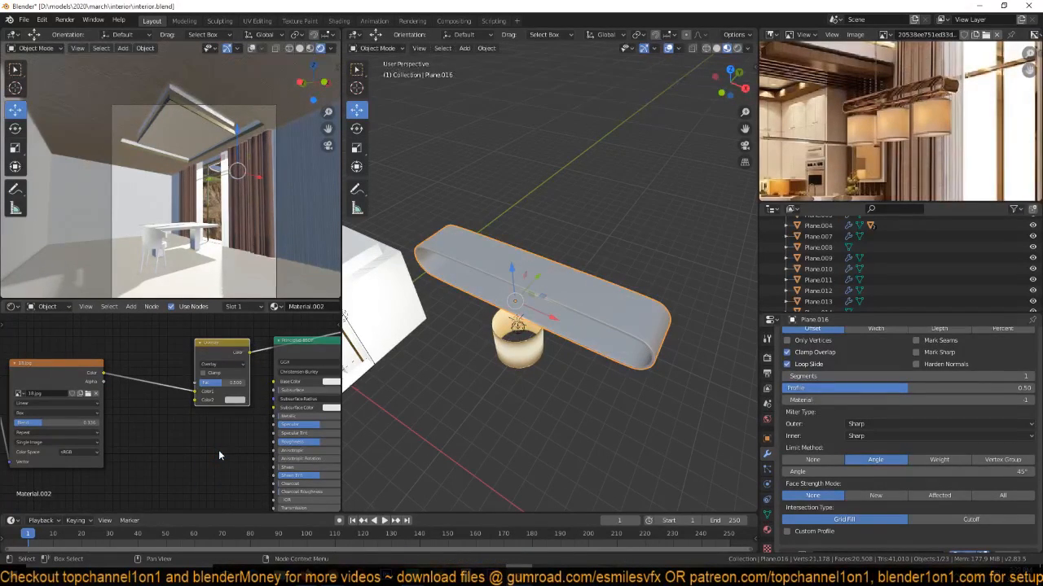
# Set the Overlay node's factor to 0.925 and its Color2 to dark brown with H 0.064, S 1.000 and V 0.257.
pyautogui.scroll(2, 222, 438)
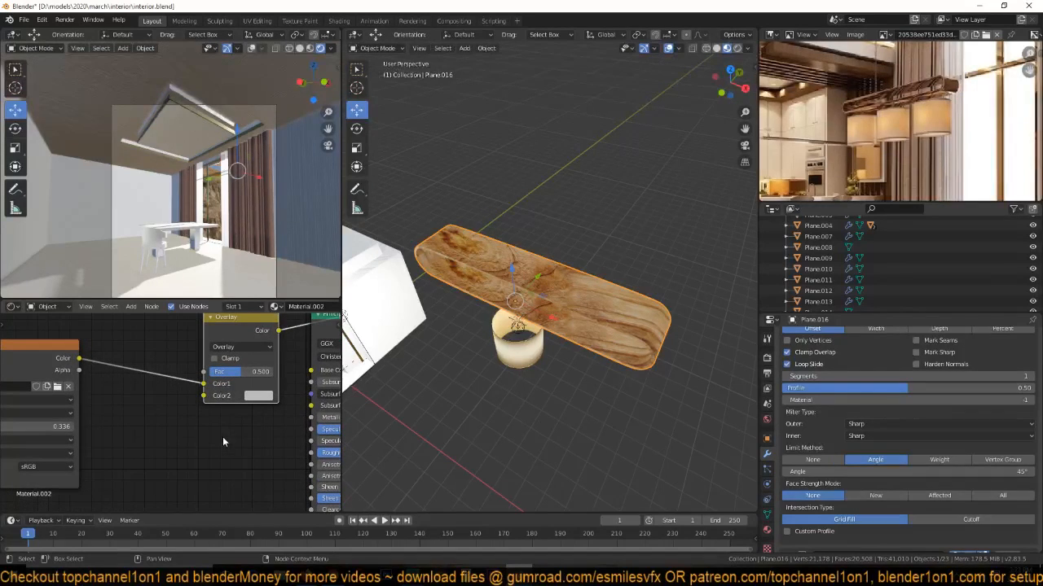
pyautogui.moveTo(216, 426); pyautogui.dragTo(174, 467, button='middle')
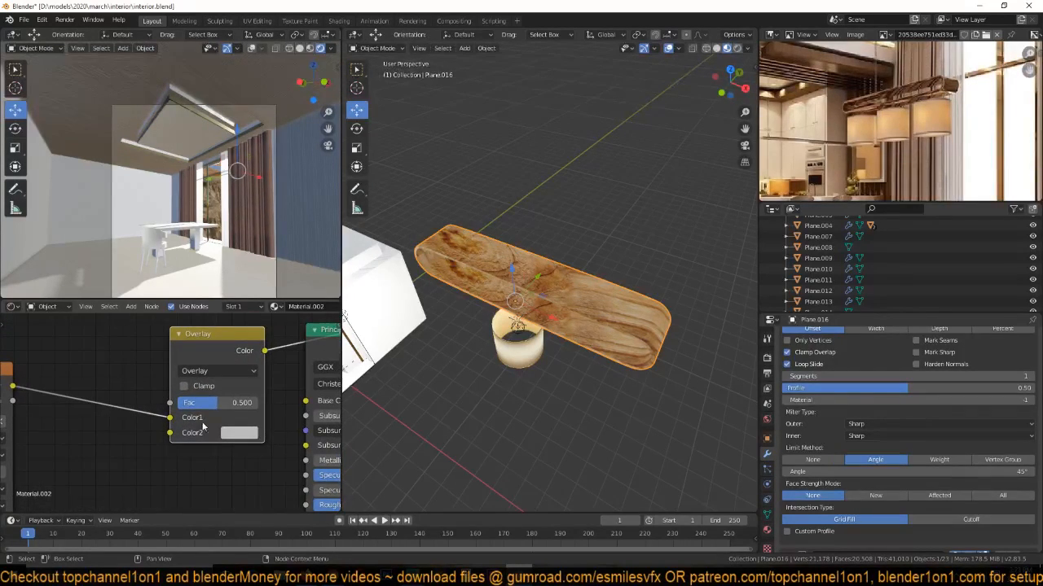
pyautogui.moveTo(217, 403); pyautogui.dragTo(252, 402)
pyautogui.scroll(2, 232, 449)
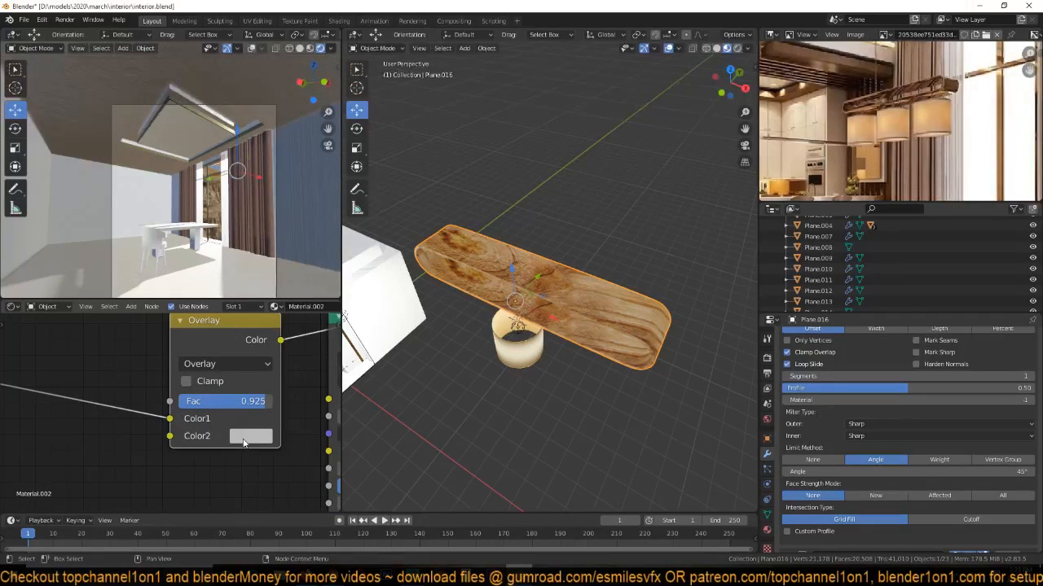
pyautogui.click(249, 437)
pyautogui.moveTo(292, 274); pyautogui.dragTo(284, 312)
pyautogui.moveTo(366, 241); pyautogui.dragTo(375, 304)
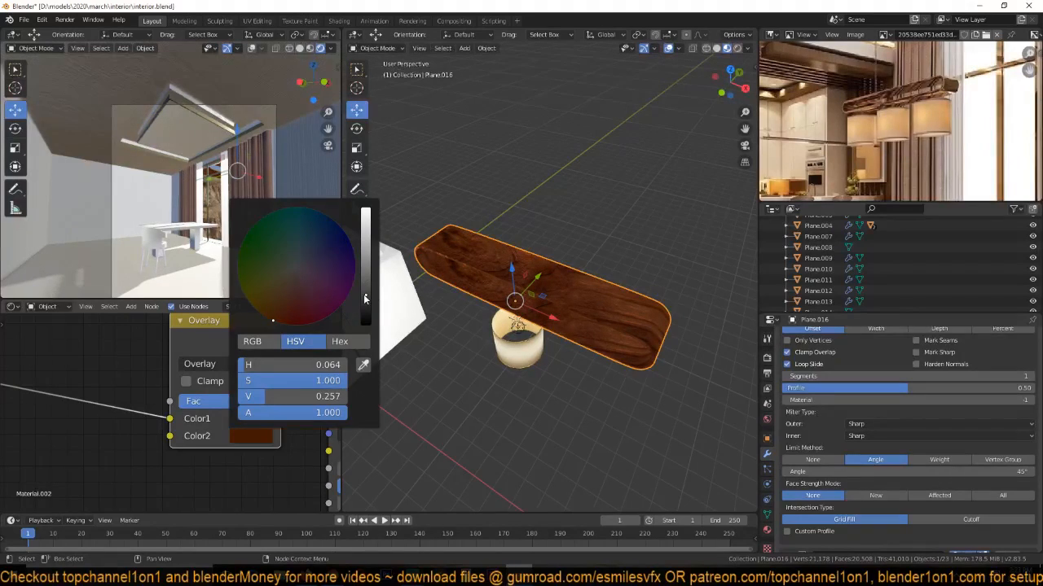
# Connect the Overlay colour to the Principled BSDF's Base Color and show the Principled shader on the strap again.
pyautogui.moveTo(290, 355); pyautogui.dragTo(204, 362, button='middle')
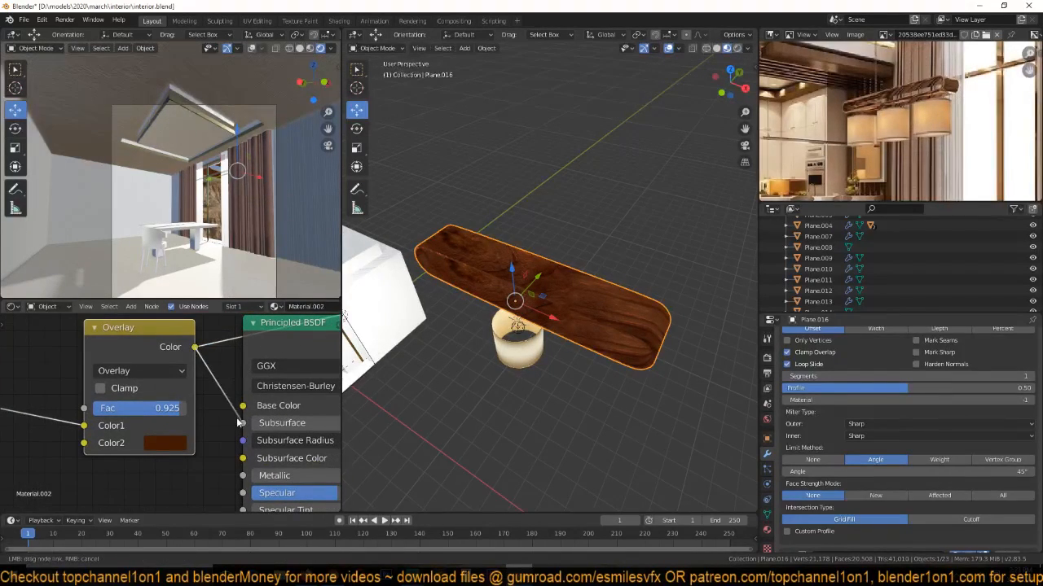
pyautogui.keyDown('ctrl'); pyautogui.keyDown('shift'); pyautogui.click(260, 350); pyautogui.keyUp('shift'); pyautogui.keyUp('ctrl')
pyautogui.moveTo(189, 418); pyautogui.dragTo(248, 408, button='middle')
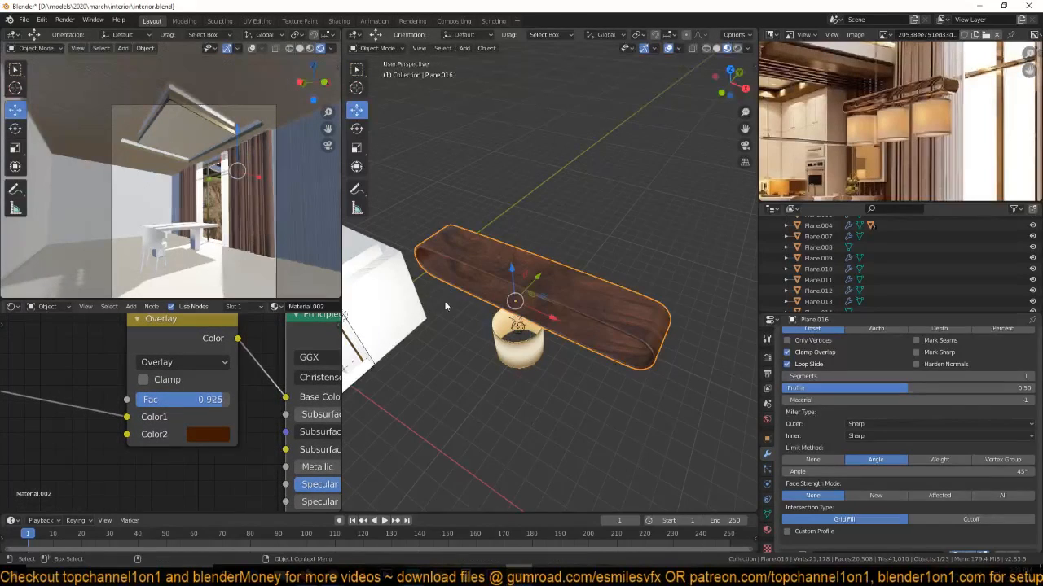
pyautogui.scroll(1, 562, 294)
pyautogui.moveTo(562, 294); pyautogui.dragTo(681, 280, button='middle')
pyautogui.scroll(1, 682, 284)
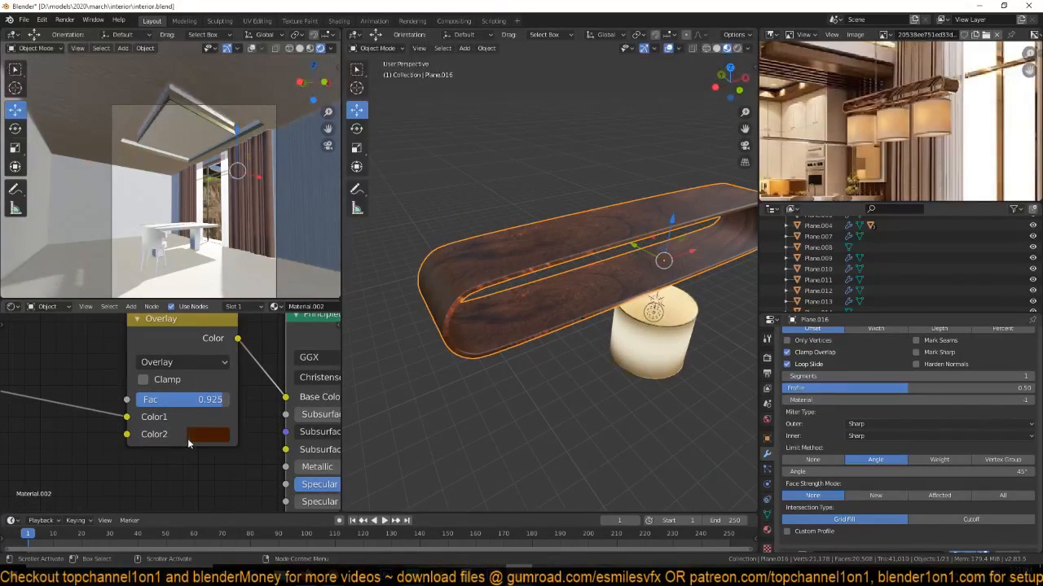
# Connect the wood image's Color output to the Principled BSDF's Roughness input.
pyautogui.scroll(-2, 257, 376)
pyautogui.moveTo(56, 349); pyautogui.dragTo(165, 425)
pyautogui.moveTo(301, 438); pyautogui.dragTo(309, 452)
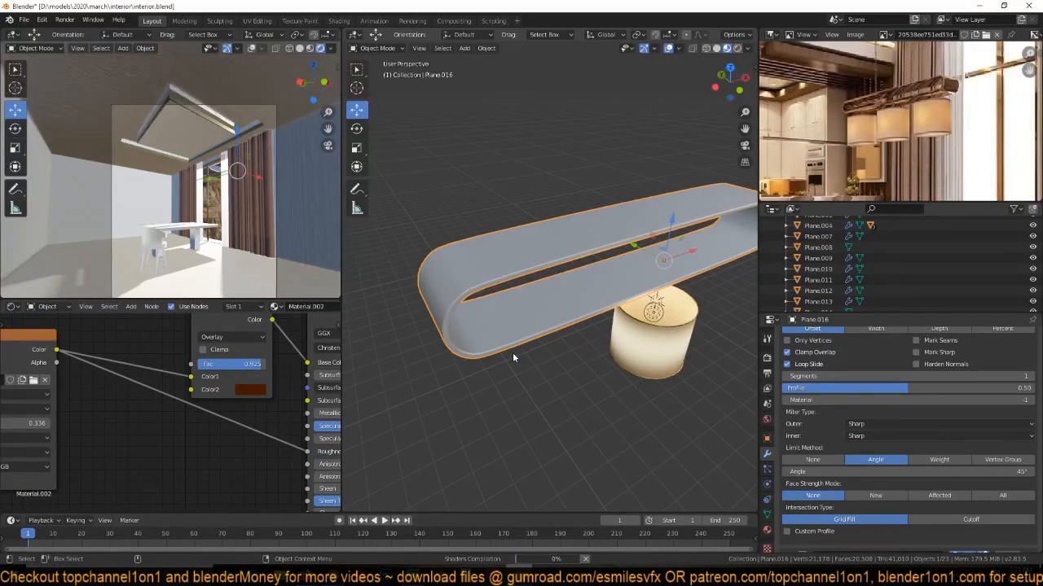
pyautogui.moveTo(505, 357); pyautogui.dragTo(510, 334, button='middle')
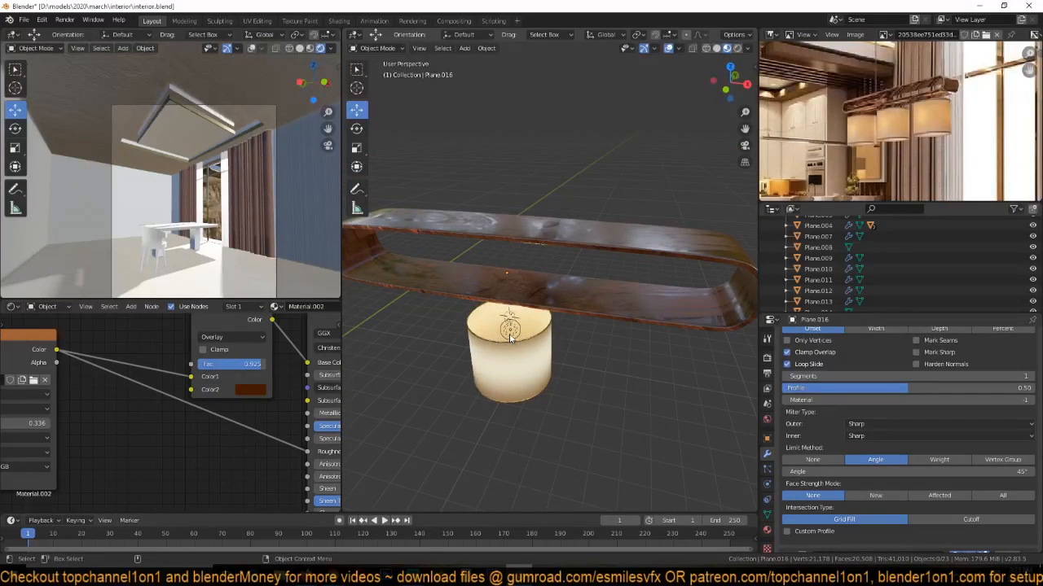
# Move the lampshade and its light down 1.4504 m, and shift them 3.8803 m in X and 0.84763 m in Y under the strap's end.
pyautogui.click(509, 334)
pyautogui.press('KP_1')
pyautogui.moveTo(550, 233); pyautogui.dragTo(550, 276)
pyautogui.press('KP_7')
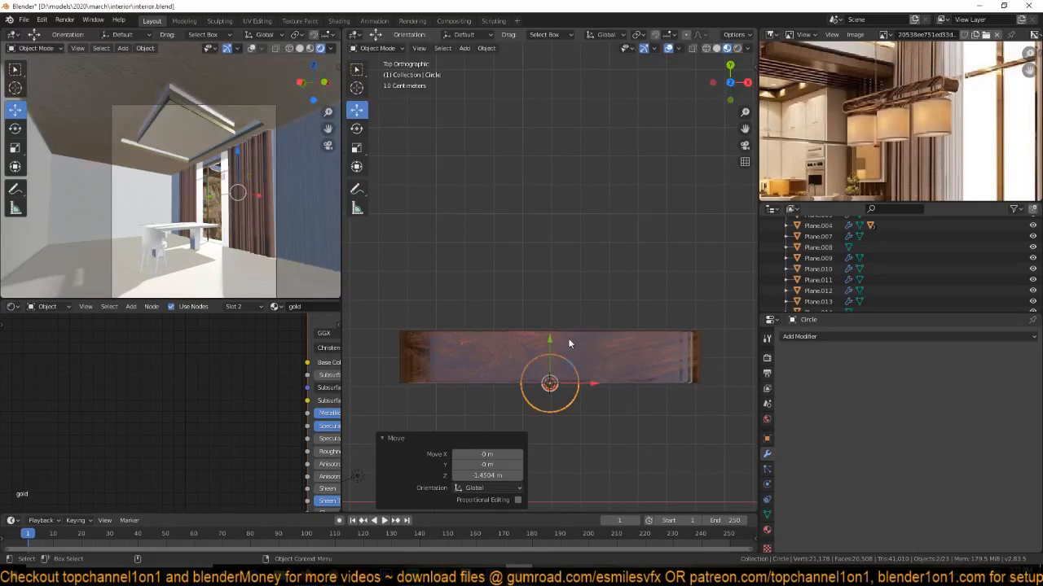
pyautogui.moveTo(578, 365); pyautogui.dragTo(705, 338)
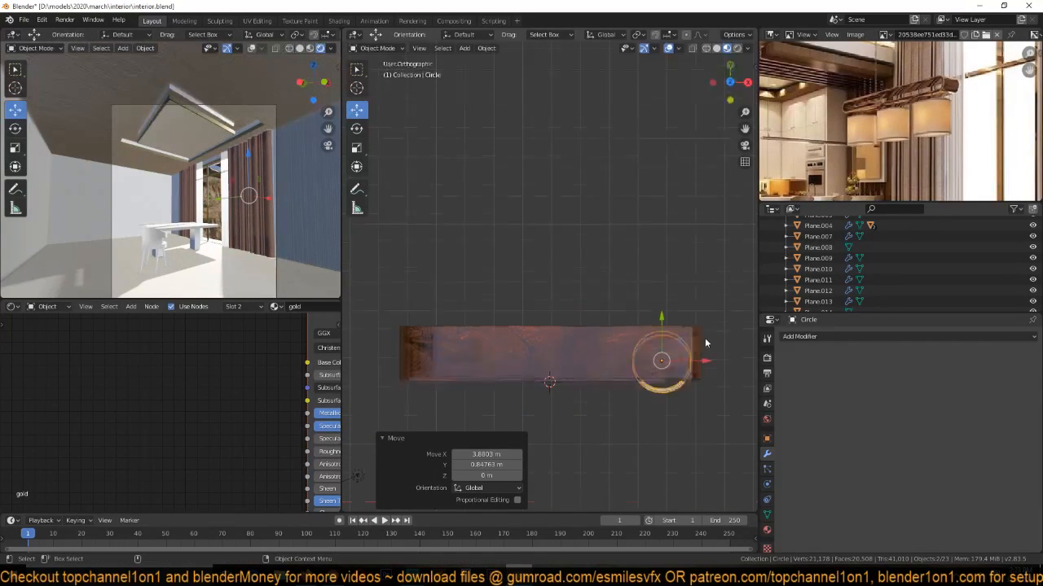
# Add an Array modifier to the lampshade with a count of 3 and a relative X offset of -1.790.
pyautogui.press('KP_1')
pyautogui.scroll(3, 660, 358)
pyautogui.click(863, 336)
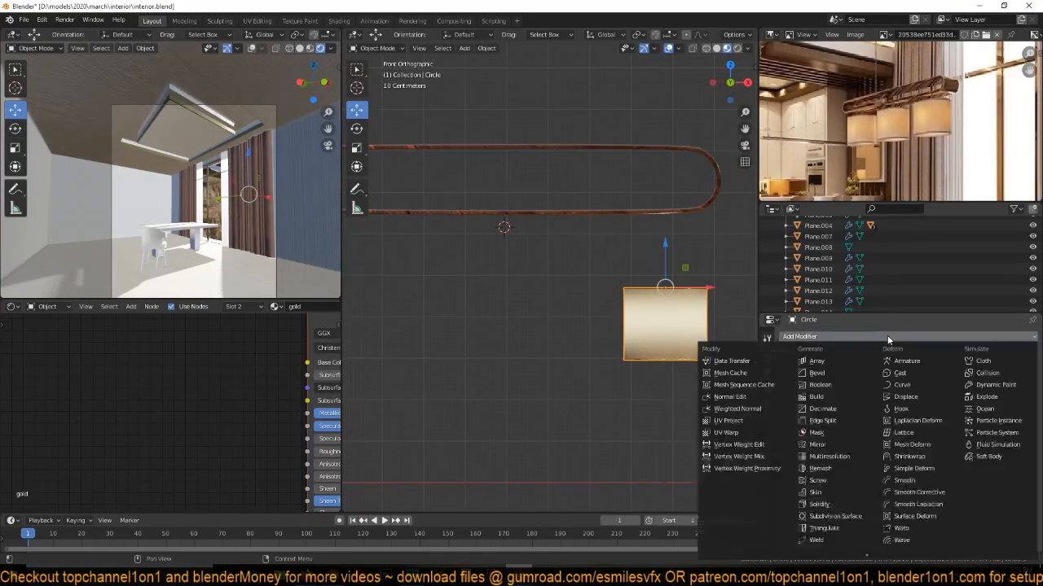
pyautogui.click(816, 361)
pyautogui.scroll(-2, 642, 371)
pyautogui.moveTo(969, 424); pyautogui.dragTo(898, 424)
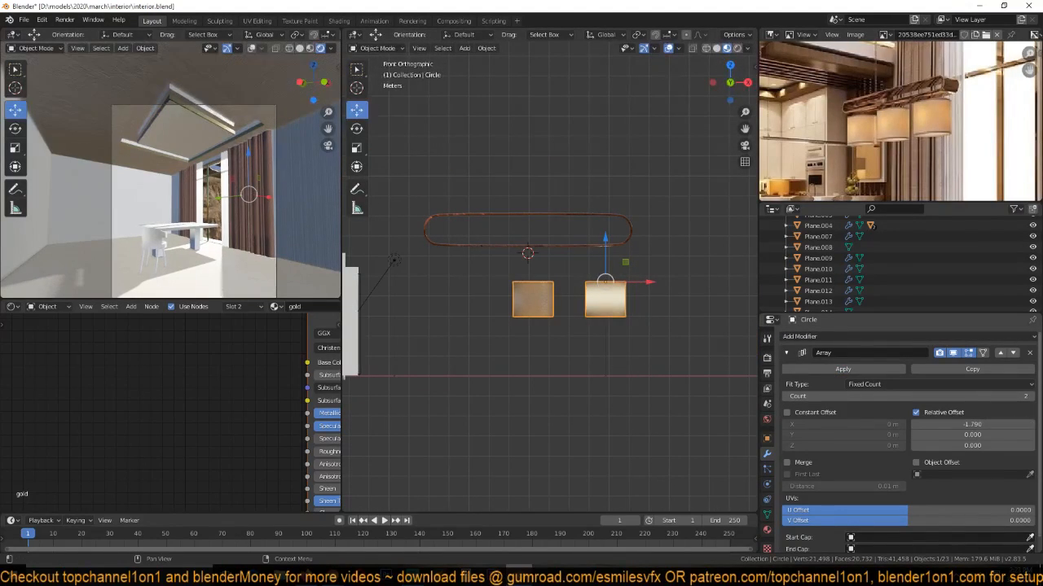
pyautogui.click(1030, 398)
# Raise the lampshade array 1.302 m to sit just below the strap, and raise the point light into its shade.
pyautogui.moveTo(607, 261); pyautogui.dragTo(606, 214)
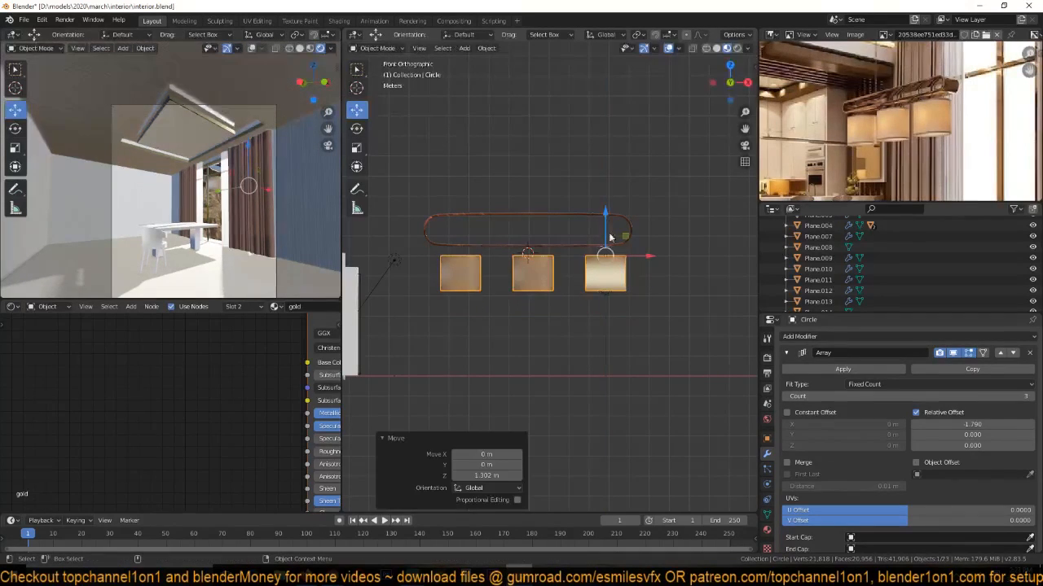
pyautogui.click(605, 298)
pyautogui.moveTo(607, 256); pyautogui.dragTo(607, 234)
# Place linked duplicates of the point light in the other two lampshades, offsetting the last one -3.5804 m along X.
pyautogui.hotkey('shift', 'd')
pyautogui.press('x')
pyautogui.click(568, 271)
pyautogui.hotkey('alt', 'd')
pyautogui.click(497, 274)
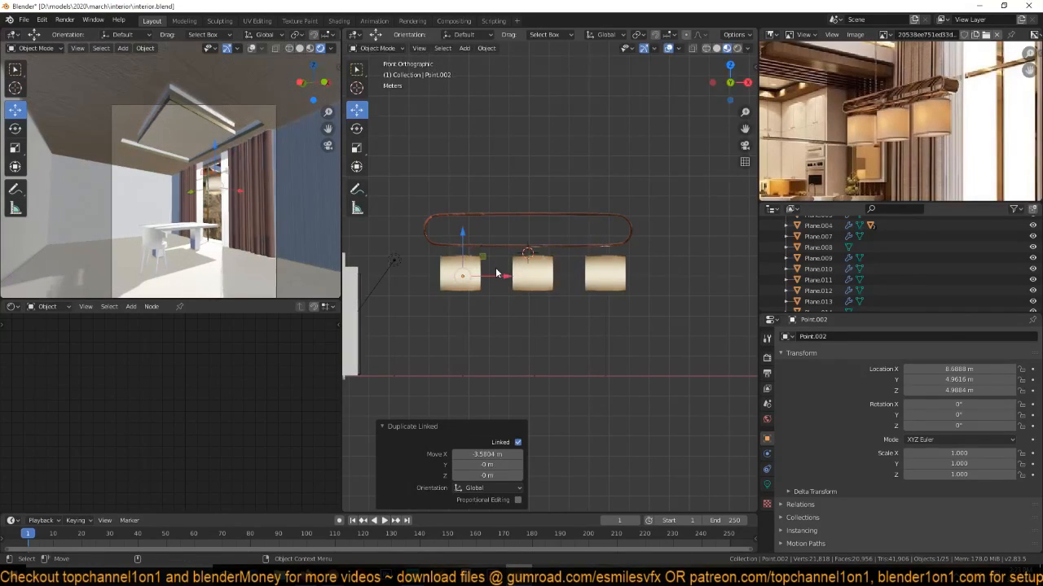
pyautogui.moveTo(594, 287); pyautogui.dragTo(652, 326, button='middle')
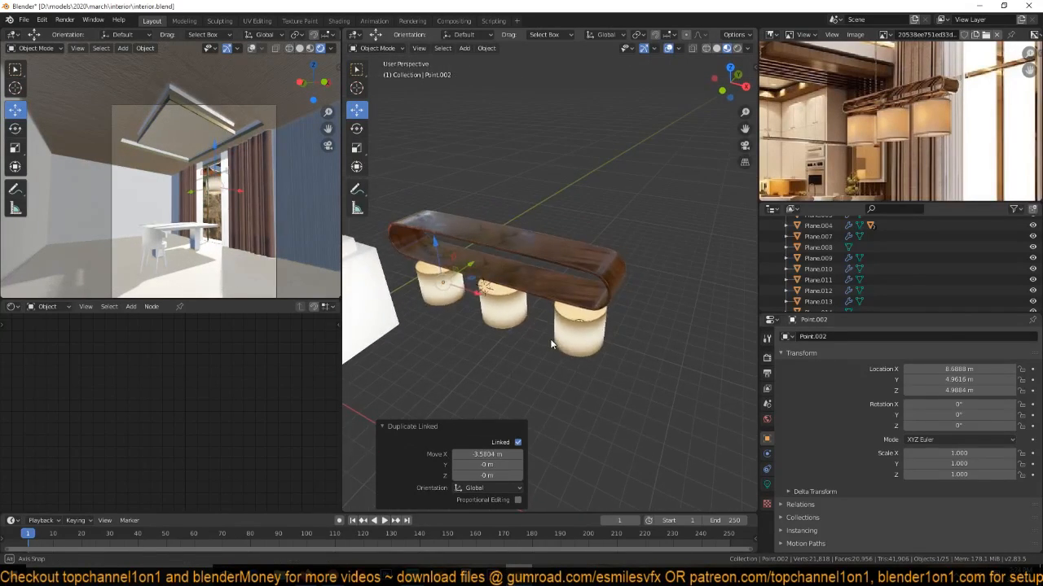
# Set the shared point light's colour to orange and its power to 1000 W.
pyautogui.click(767, 484)
pyautogui.click(928, 399)
pyautogui.moveTo(960, 313); pyautogui.dragTo(957, 318)
pyautogui.click(978, 408)
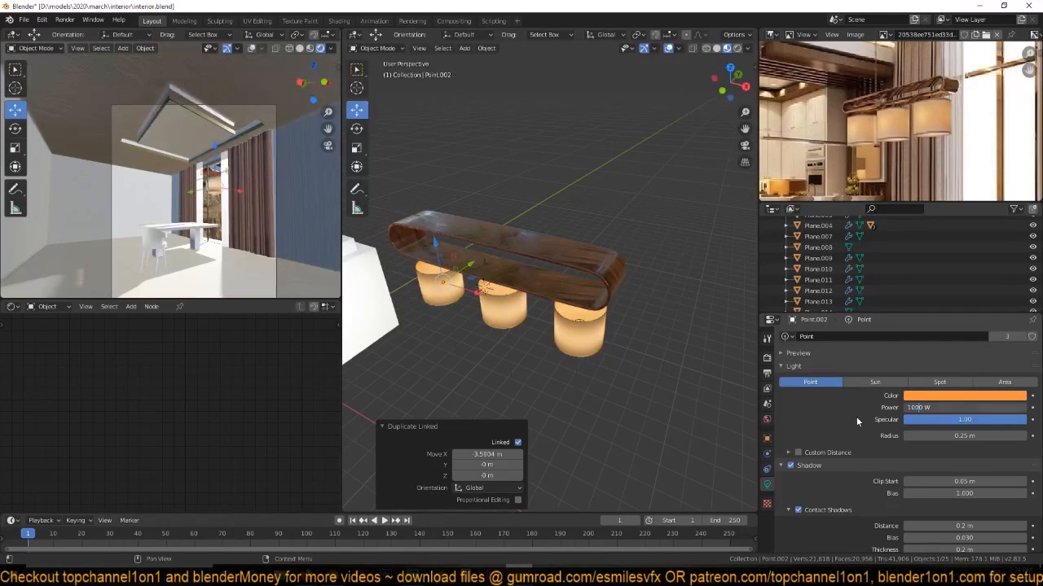
pyautogui.press('Return')
# Save the file and select the lampshade array in the front view.
pyautogui.moveTo(547, 395); pyautogui.dragTo(593, 312, button='middle')
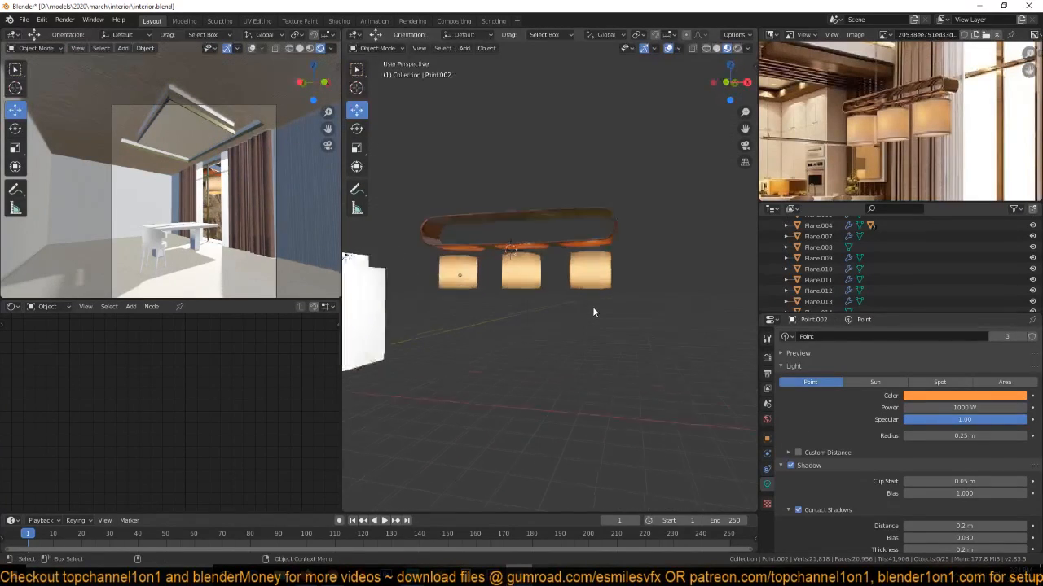
pyautogui.press('KP_1')
pyautogui.scroll(2, 594, 312)
pyautogui.hotkey('ctrl', 's')
pyautogui.click(650, 303)
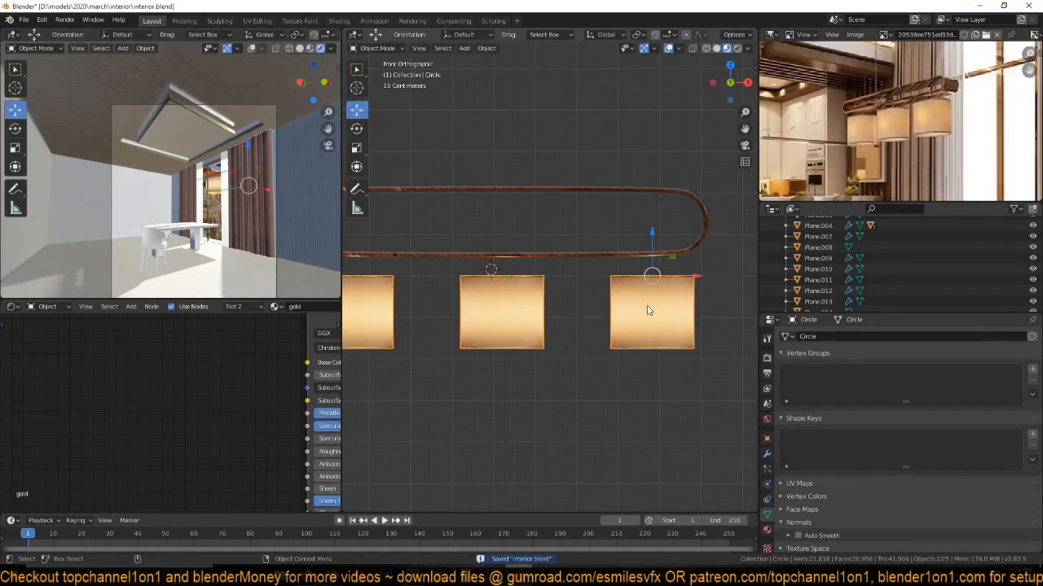
# Add a 12-vertex cylinder centred over the end lampshade within the lampshade mesh, and scale it to 0.227.
pyautogui.press('KP_7')
pyautogui.press('Tab')
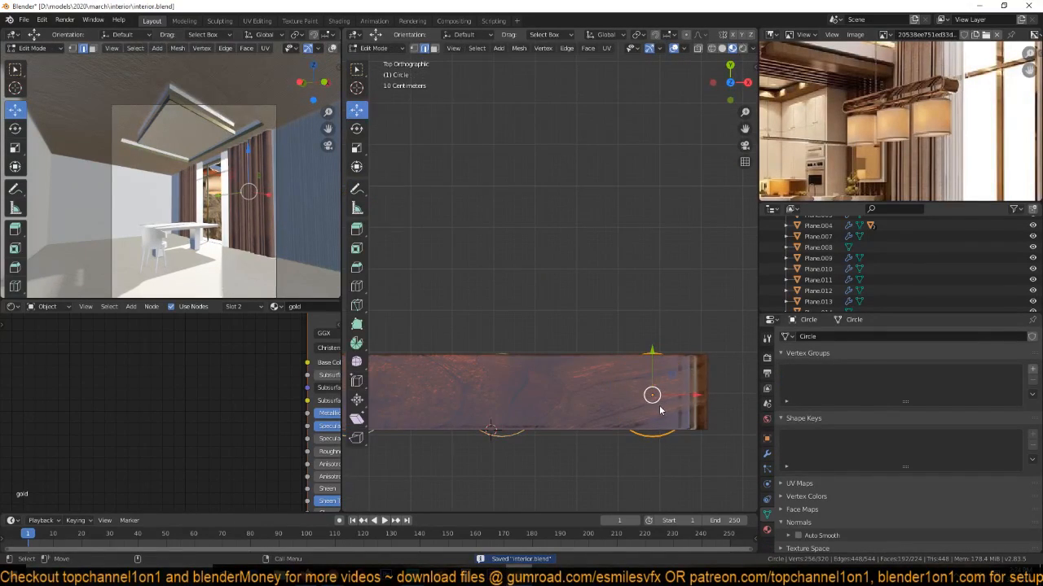
pyautogui.hotkey('shift', 'z')
pyautogui.hotkey('alt', 'a')
pyautogui.hotkey('shift', 'a')
pyautogui.press('Escape')
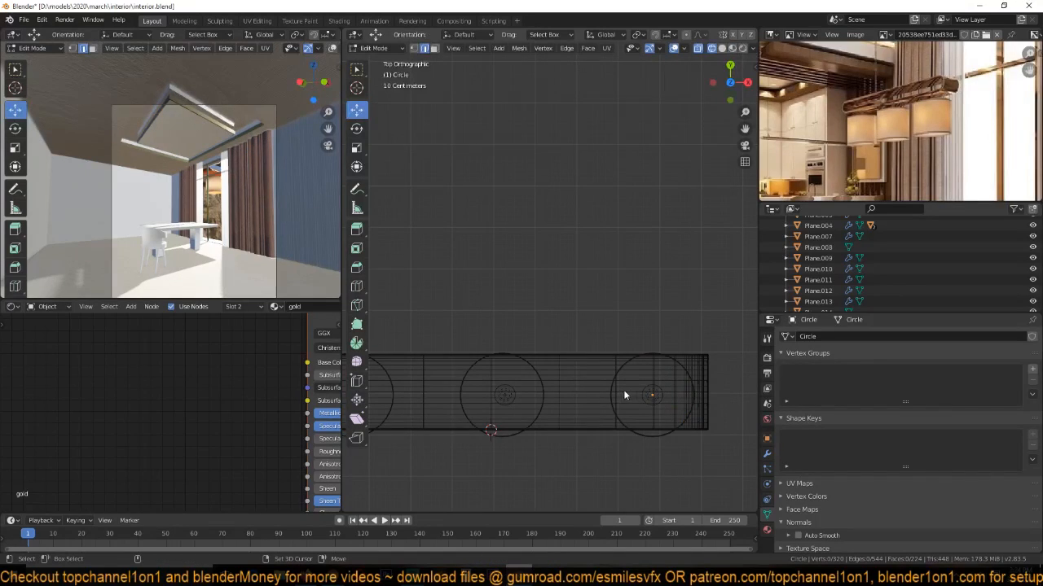
pyautogui.hotkey('shift', 'a')
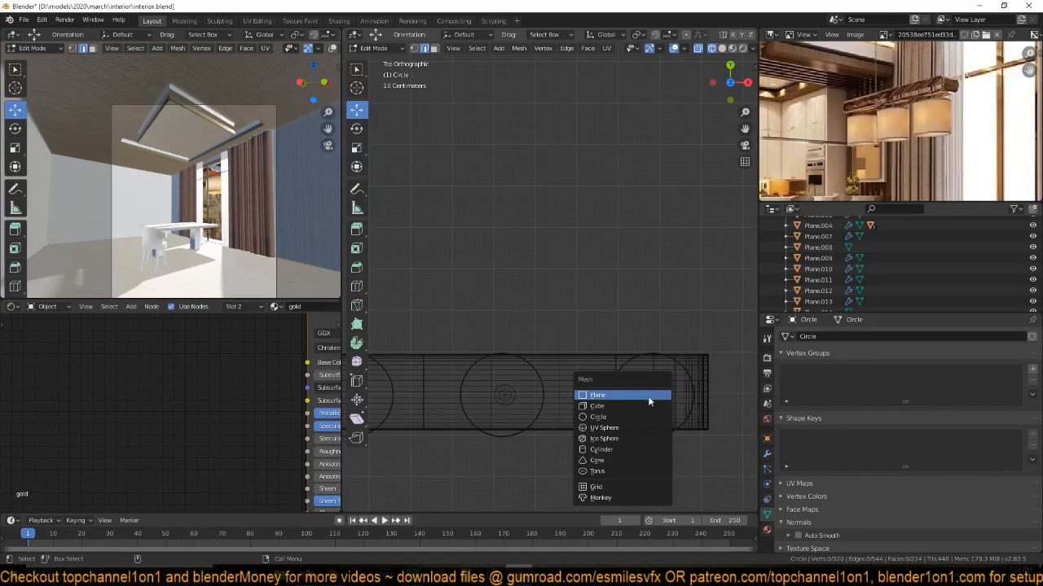
pyautogui.click(603, 449)
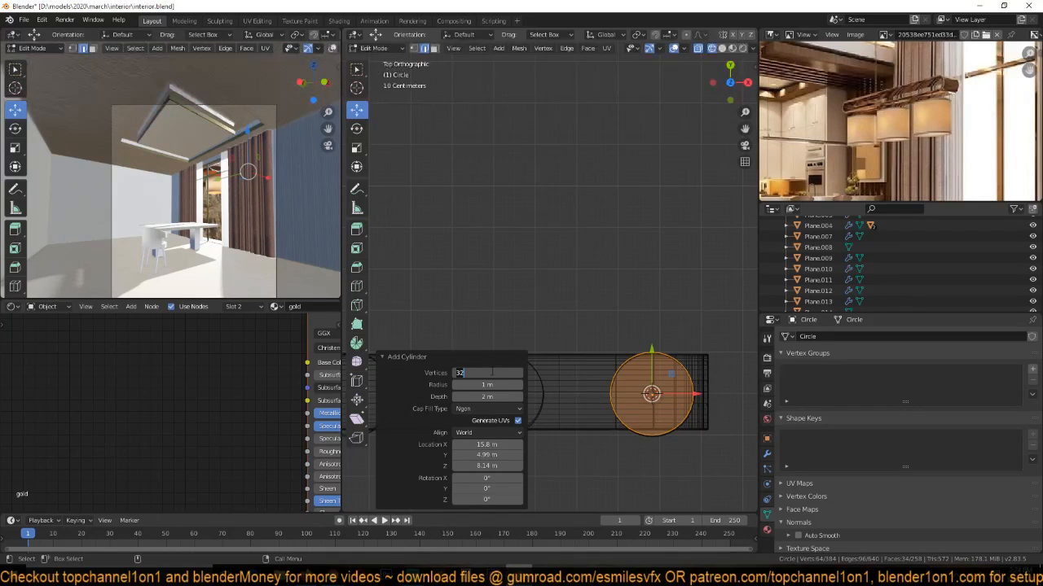
pyautogui.write('12')
pyautogui.press('Return')
pyautogui.press('s')
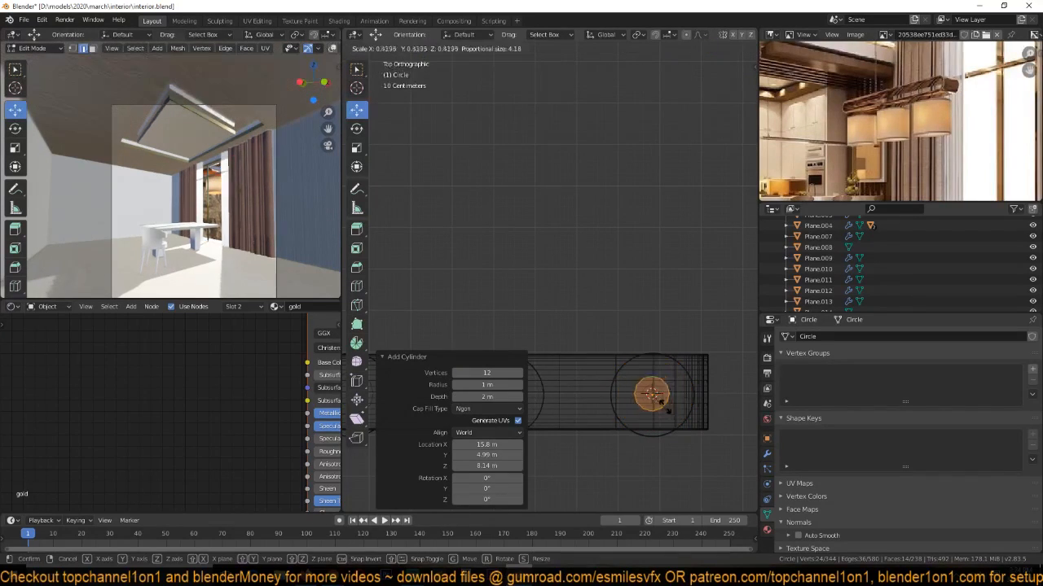
pyautogui.click(699, 403)
# Lower the cylinder between strap and lampshade, narrow it in X and Y, and stretch it along Z into a connecting rod.
pyautogui.press('KP_1')
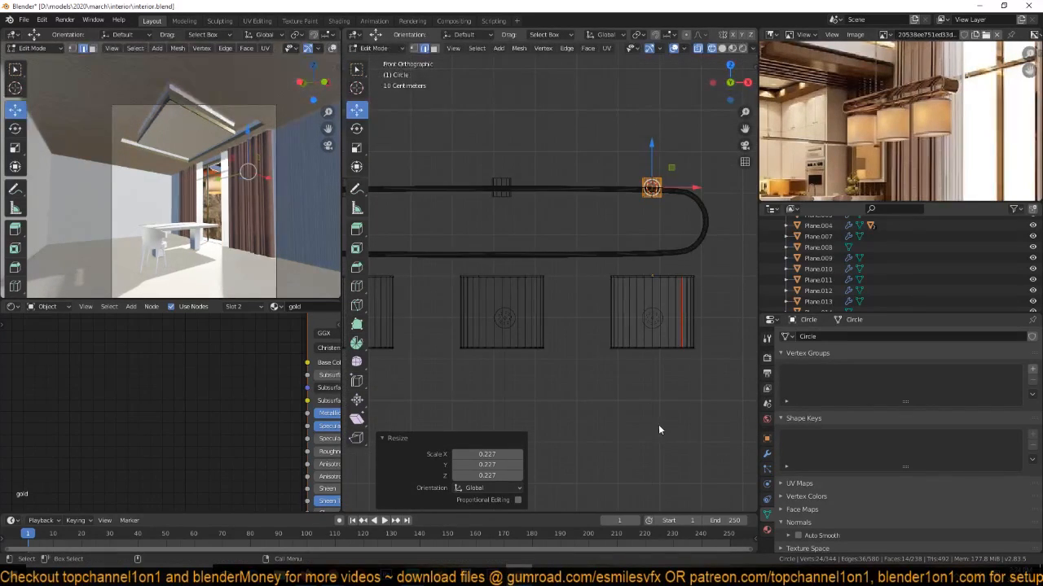
pyautogui.press('g')
pyautogui.press('z')
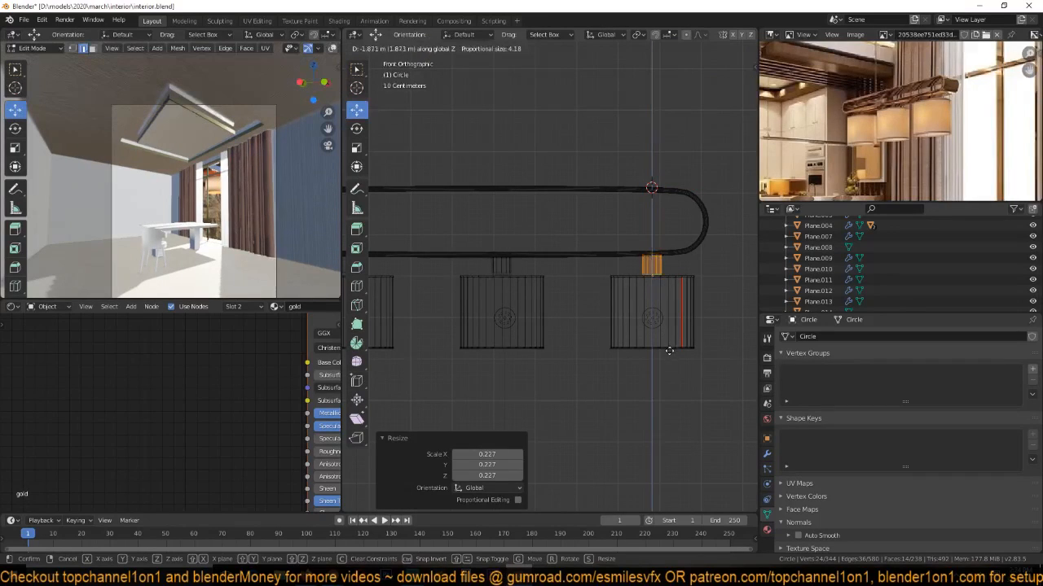
pyautogui.click(695, 326)
pyautogui.press('s')
pyautogui.hotkey('shift', 'z')
pyautogui.click(663, 346)
pyautogui.press('s')
pyautogui.press('z')
pyautogui.click(674, 413)
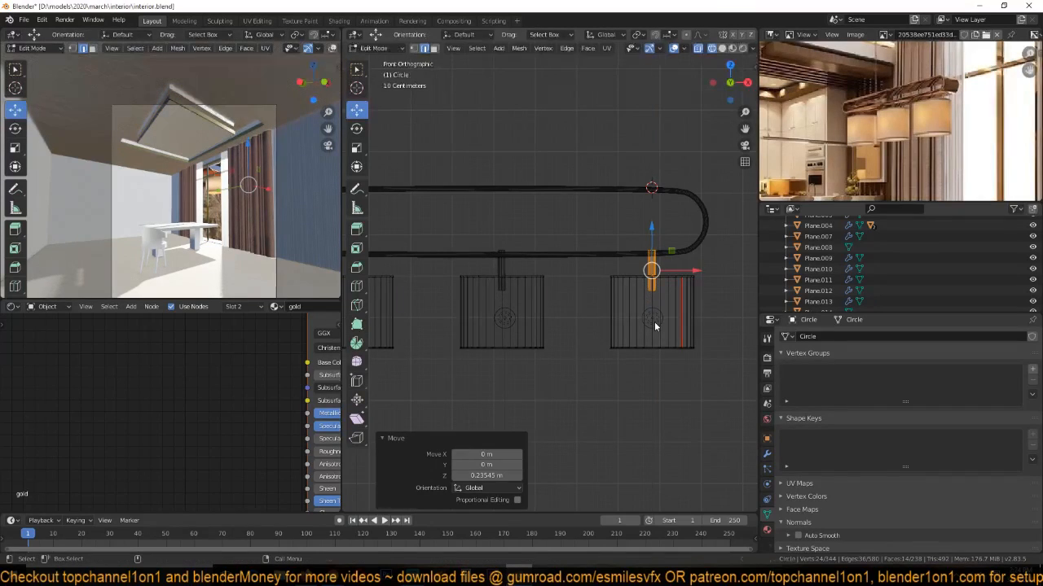
# Switch the viewport to solid shading and assign the gold material to the lampshade's connecting rod.
pyautogui.press('Tab')
pyautogui.press('z')
pyautogui.click(719, 323)
pyautogui.scroll(5, 687, 326)
pyautogui.press('Tab')
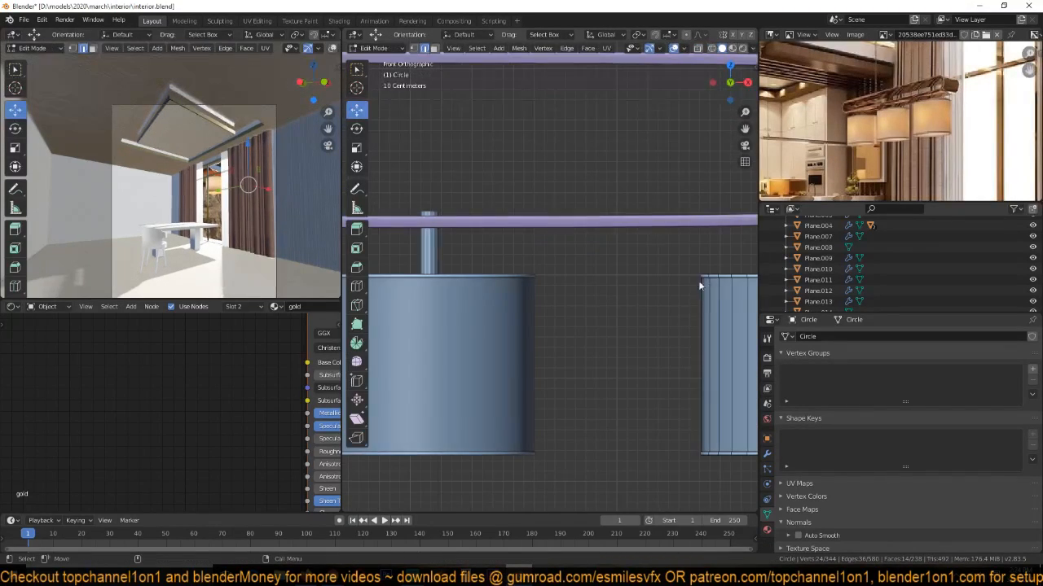
pyautogui.rightClick(548, 305)
pyautogui.press('Tab')
pyautogui.rightClick(632, 310)
pyautogui.click(632, 310)
pyautogui.rightClick(667, 297)
pyautogui.click(673, 304)
pyautogui.press('Tab')
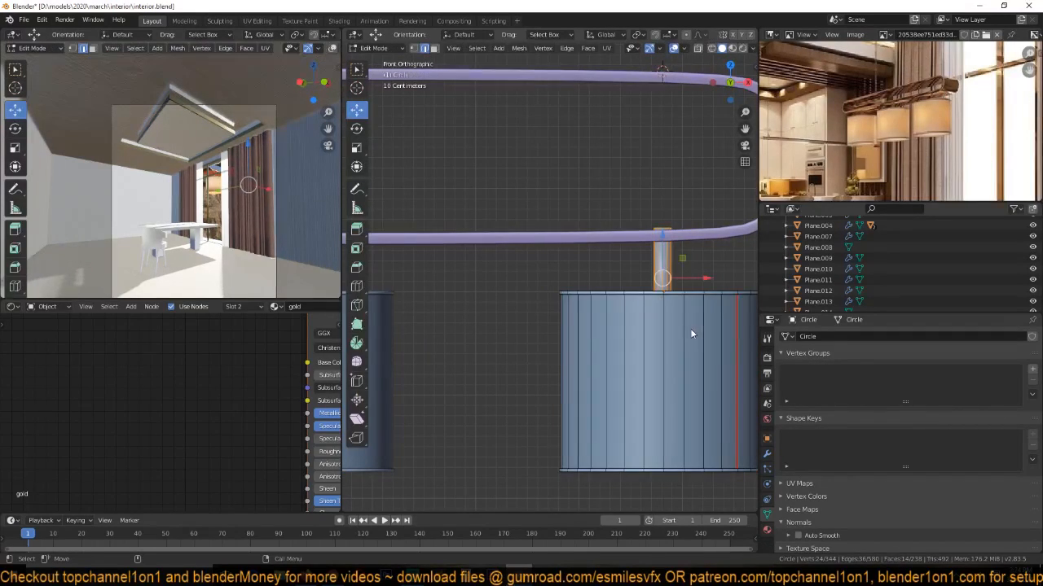
pyautogui.click(764, 530)
pyautogui.click(814, 418)
pyautogui.scroll(-5, 624, 336)
pyautogui.press('Tab')
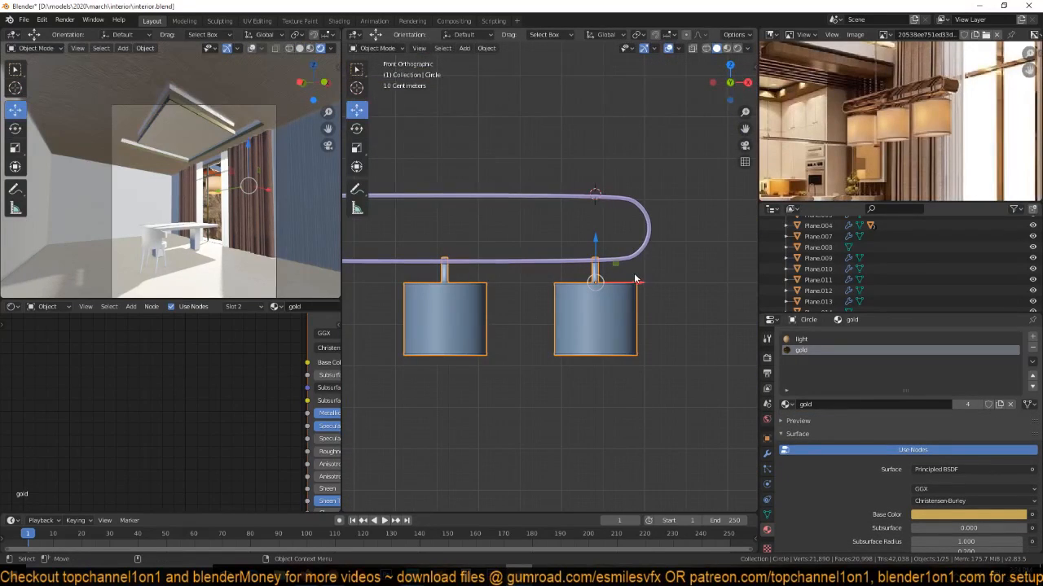
# Parent the lampshade array and the three point lights to the strap frame as an object parent, and save the file.
pyautogui.keyDown('shift'); pyautogui.click(634, 255); pyautogui.keyUp('shift')
pyautogui.scroll(-3, 619, 303)
pyautogui.scroll(-1, 623, 311)
pyautogui.press('z')
pyautogui.click(458, 313)
pyautogui.moveTo(415, 324); pyautogui.dragTo(640, 284)
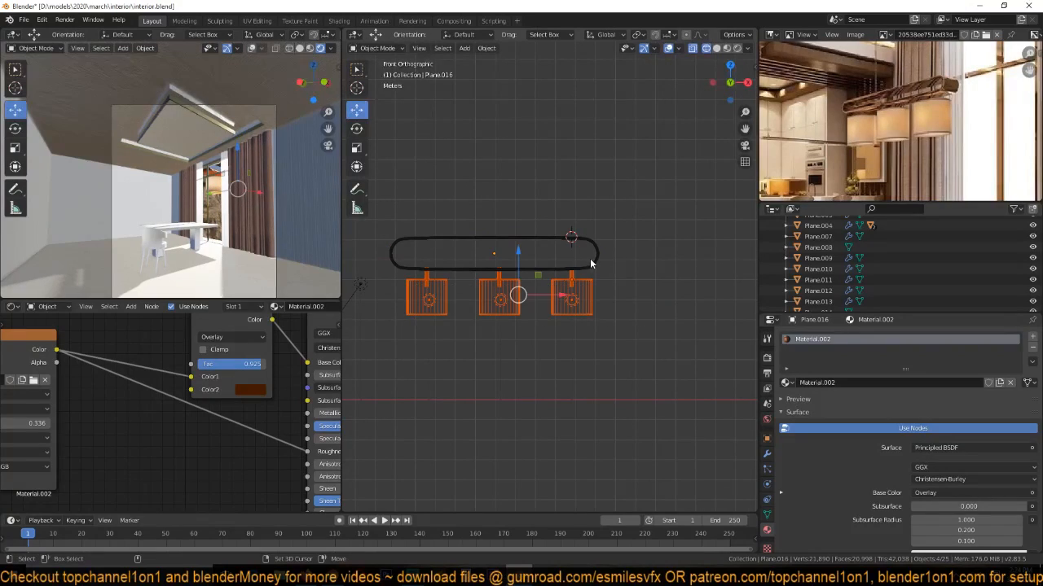
pyautogui.keyDown('shift'); pyautogui.click(596, 249); pyautogui.keyUp('shift')
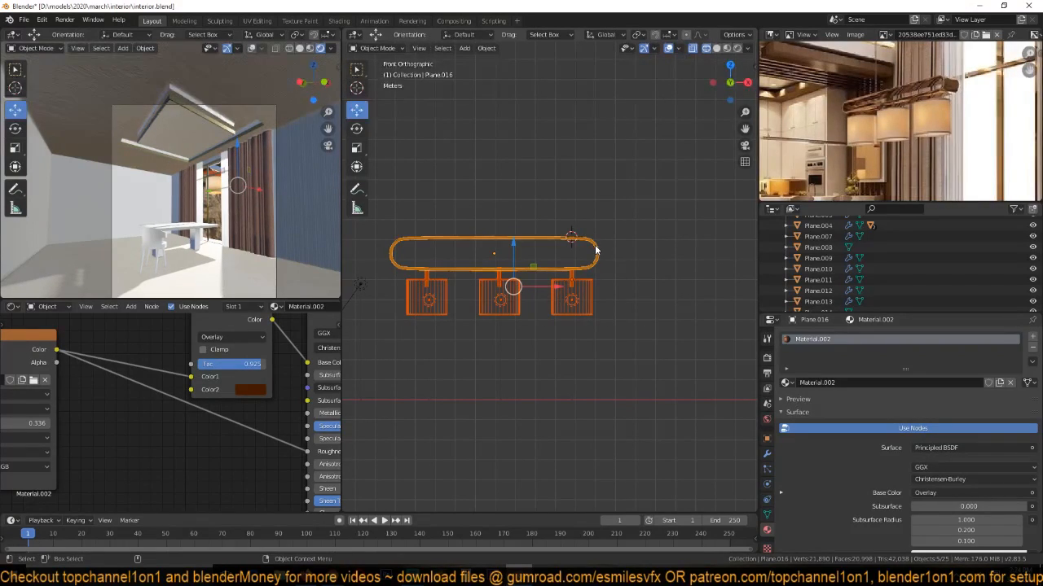
pyautogui.hotkey('ctrl', 'p')
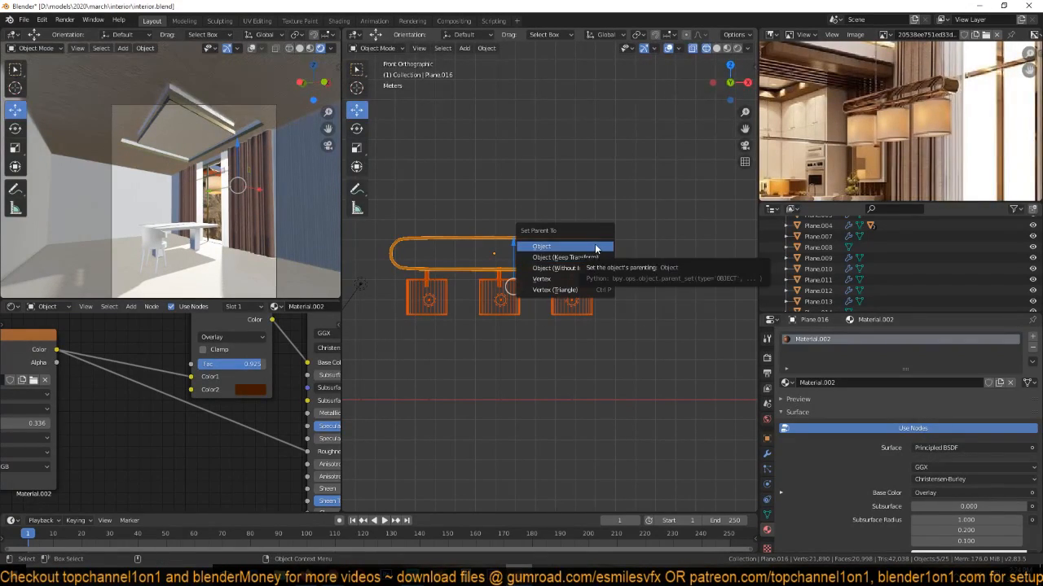
pyautogui.click(596, 248)
pyautogui.click(603, 265)
pyautogui.hotkey('ctrl', 's')
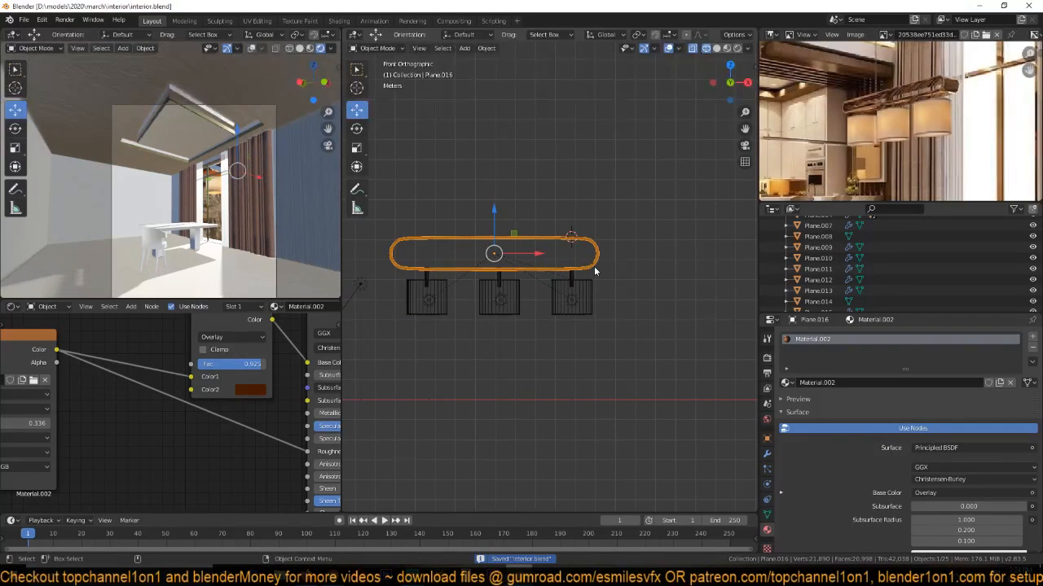
# Move the lamp -11.755 m in X and -9.2804 m in Y over the room, and rotate it 90° in the top view.
pyautogui.moveTo(594, 265); pyautogui.dragTo(585, 300, button='middle')
pyautogui.scroll(-3, 586, 301)
pyautogui.press('KP_7')
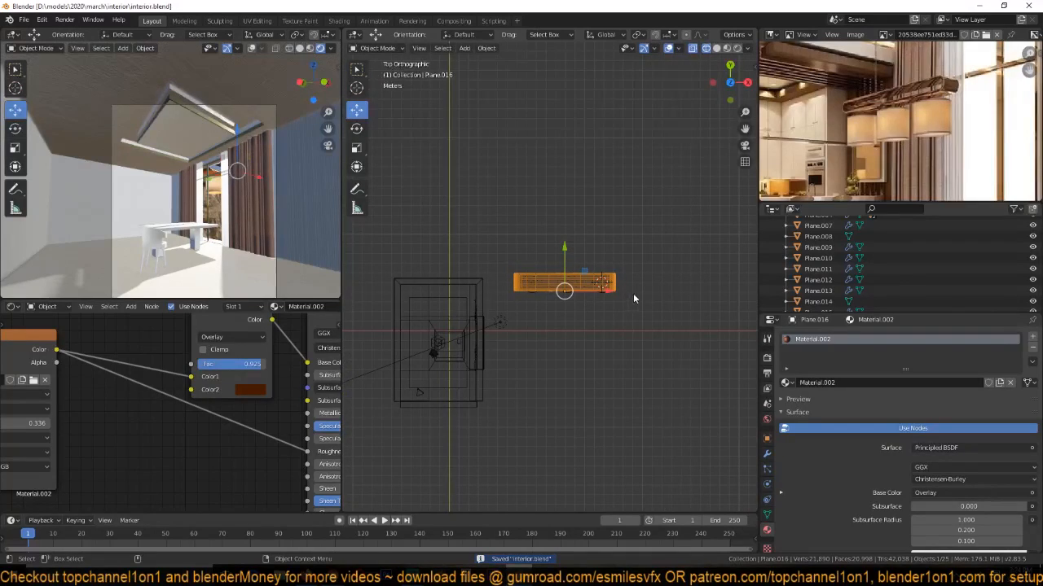
pyautogui.press('g')
pyautogui.click(530, 349)
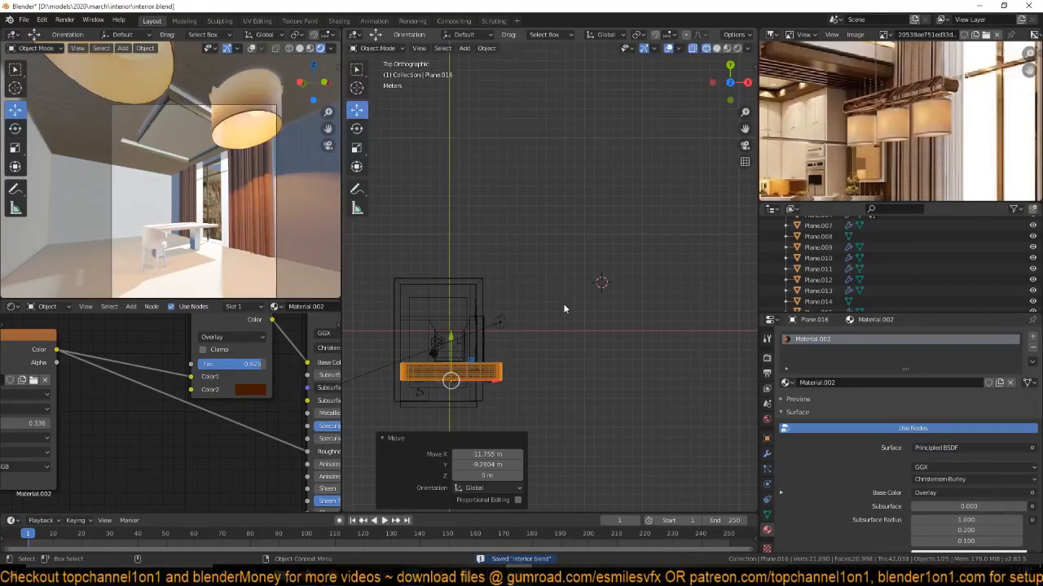
pyautogui.write('r90')
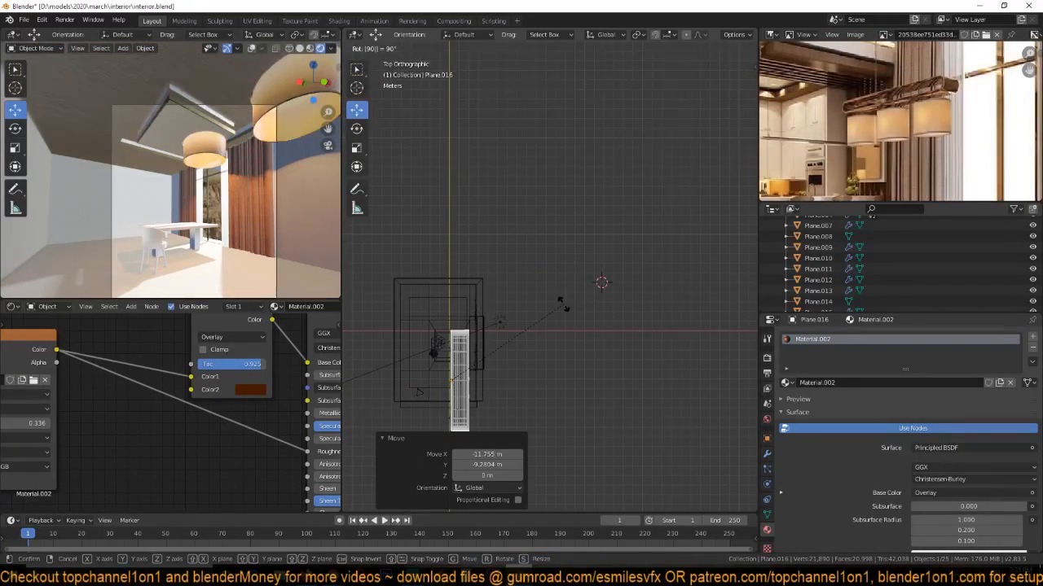
pyautogui.press('Return')
# Scale the lamp down to suit the room and reposition it over the table in the top view.
pyautogui.press('g')
pyautogui.click(500, 349)
pyautogui.press('s')
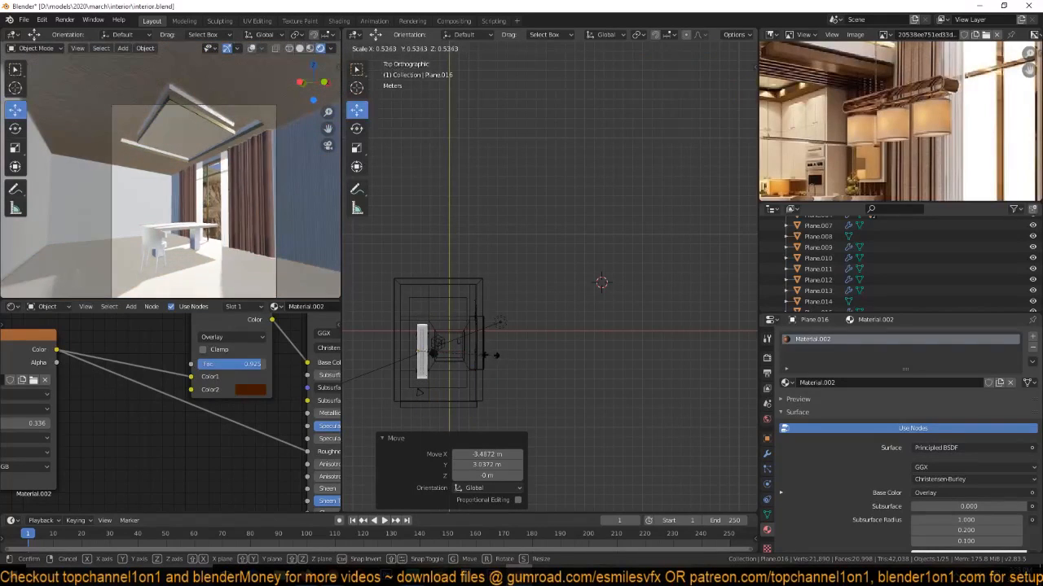
pyautogui.click(454, 367)
pyautogui.press('g')
pyautogui.click(481, 364)
# Lower the lamp 4.2585 m in the front view so it hangs above the table, shifting it -0.13562 m in X.
pyautogui.press('KP_1')
pyautogui.scroll(4, 484, 368)
pyautogui.keyDown('shift'); pyautogui.moveTo(485, 301); pyautogui.dragTo(564, 294, button='middle'); pyautogui.keyUp('shift')
pyautogui.press('g')
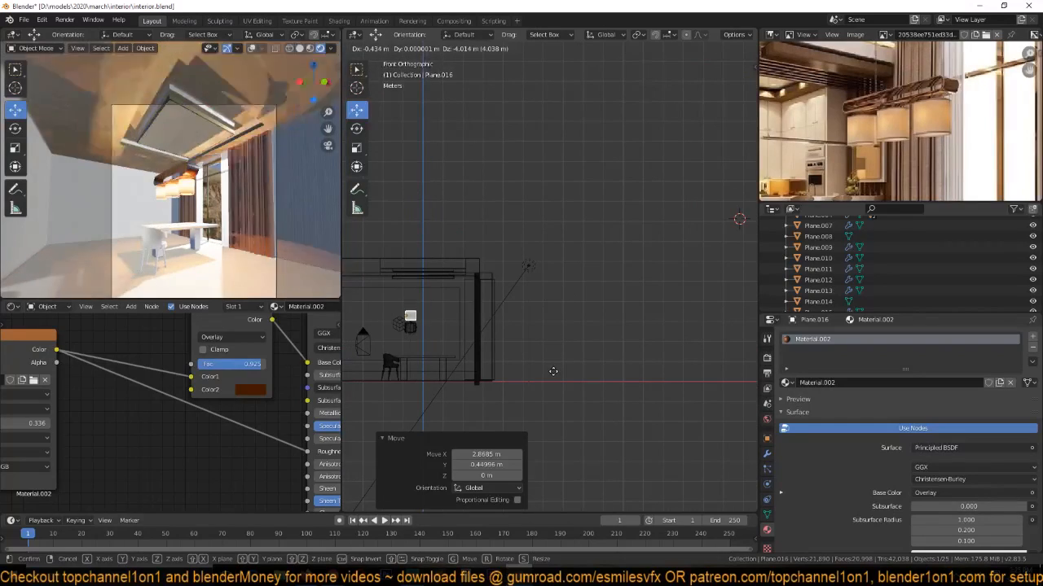
pyautogui.click(560, 376)
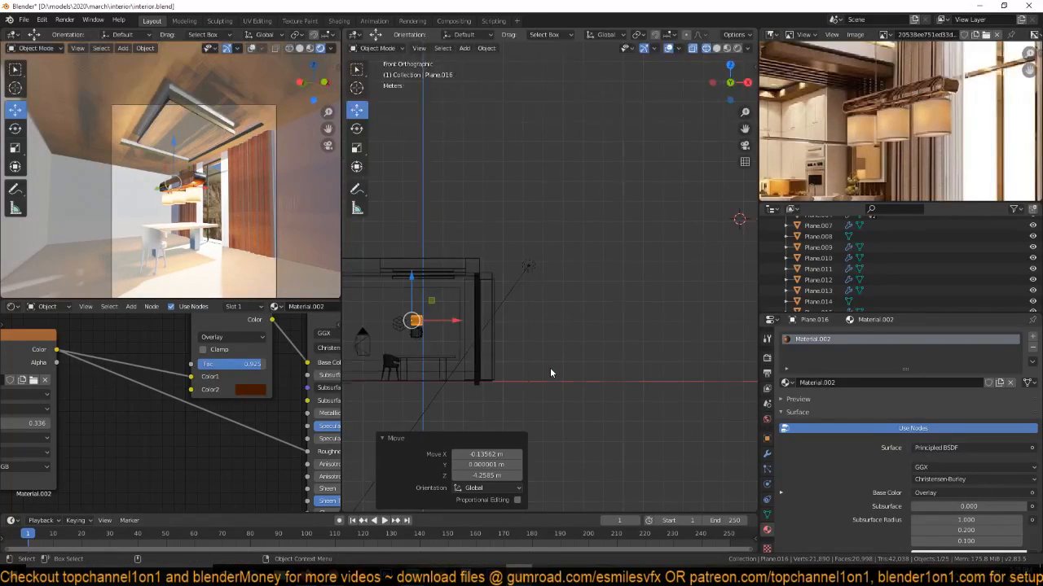
# Select the strap frame and nudge the lamp -0.23336 m in X and -0.030111 m in Z in the front view.
pyautogui.press('KP_Decimal')
pyautogui.click(555, 364)
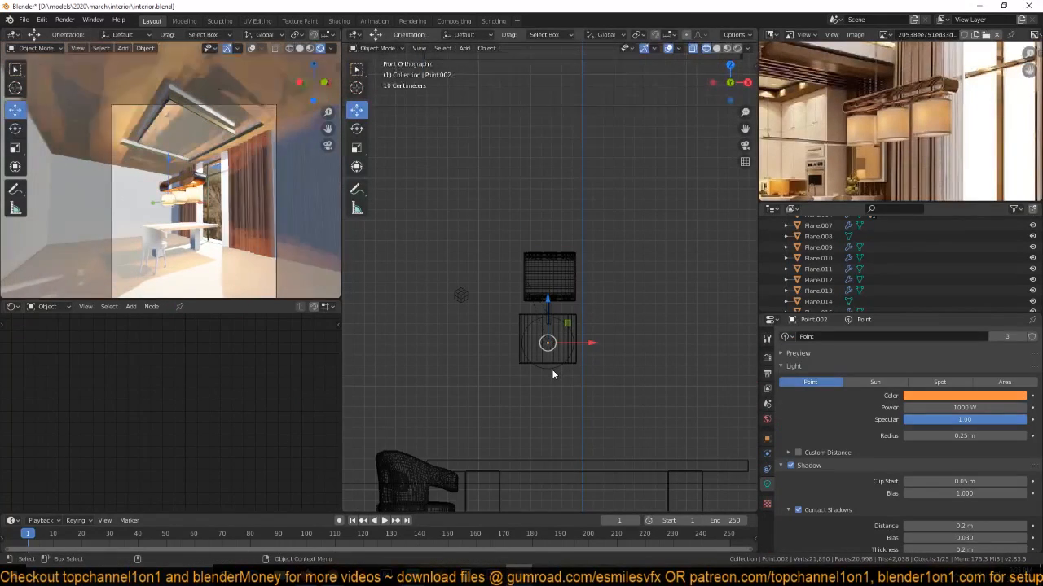
pyautogui.click(551, 291)
pyautogui.scroll(-2, 568, 280)
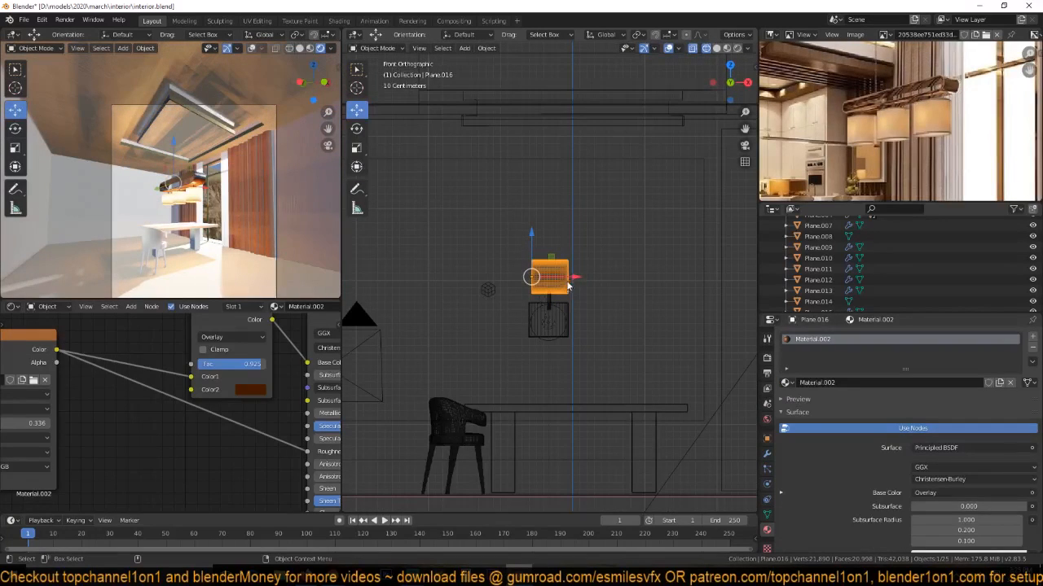
pyautogui.press('g')
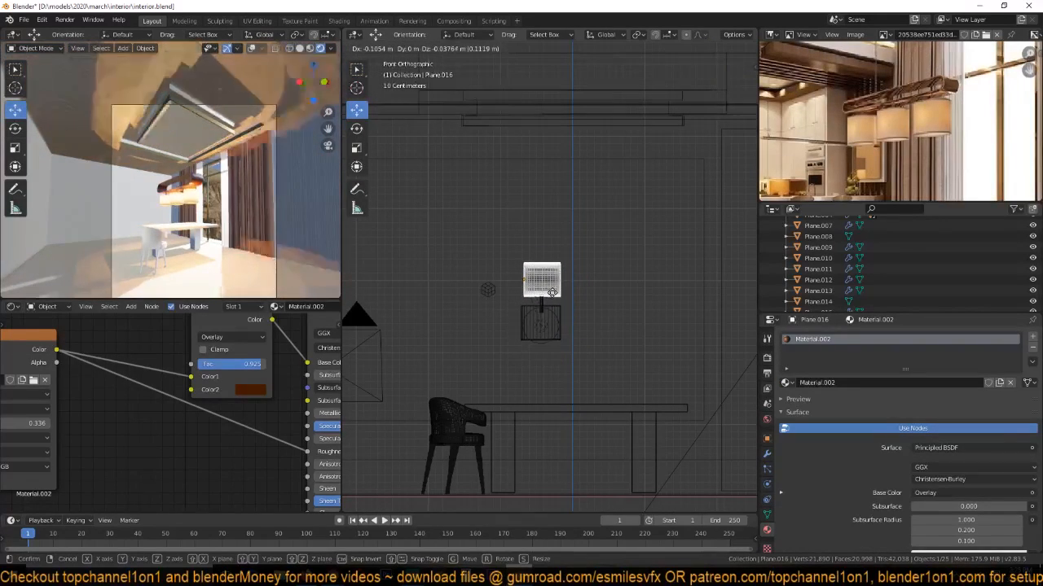
pyautogui.click(544, 297)
# Compare the lamp's placement with the reference image, and move it 0.80216 m in X and 0.20596 m in Y over the table.
pyautogui.press('KP_7')
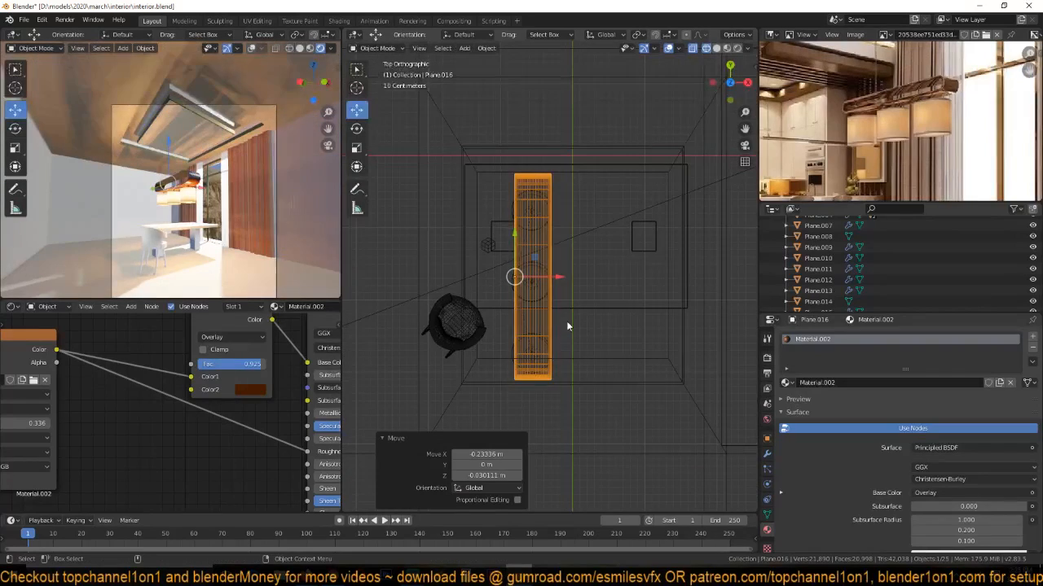
pyautogui.scroll(-1, 577, 338)
pyautogui.scroll(-3, 879, 122)
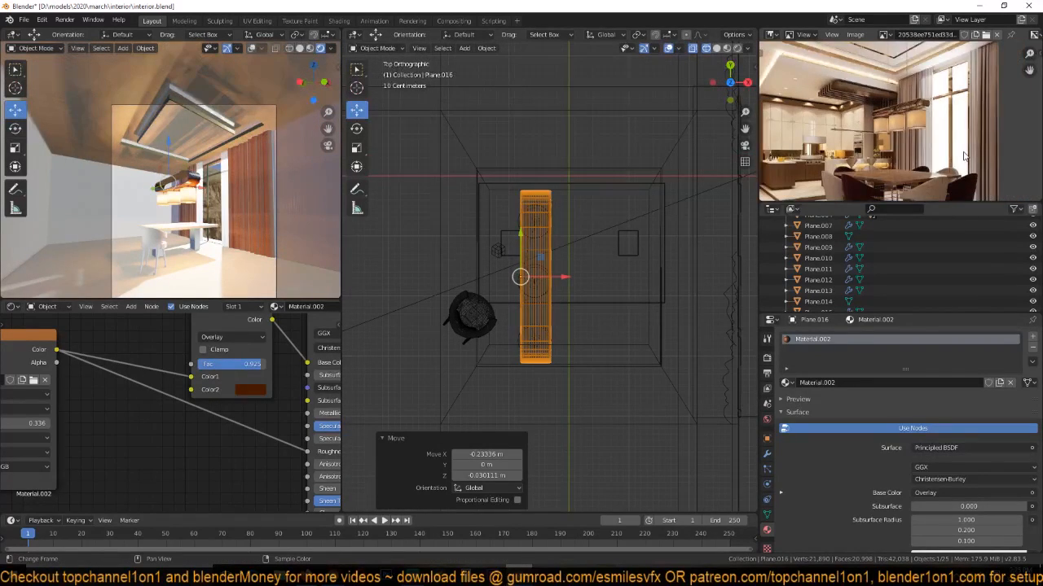
pyautogui.scroll(-5, 648, 259)
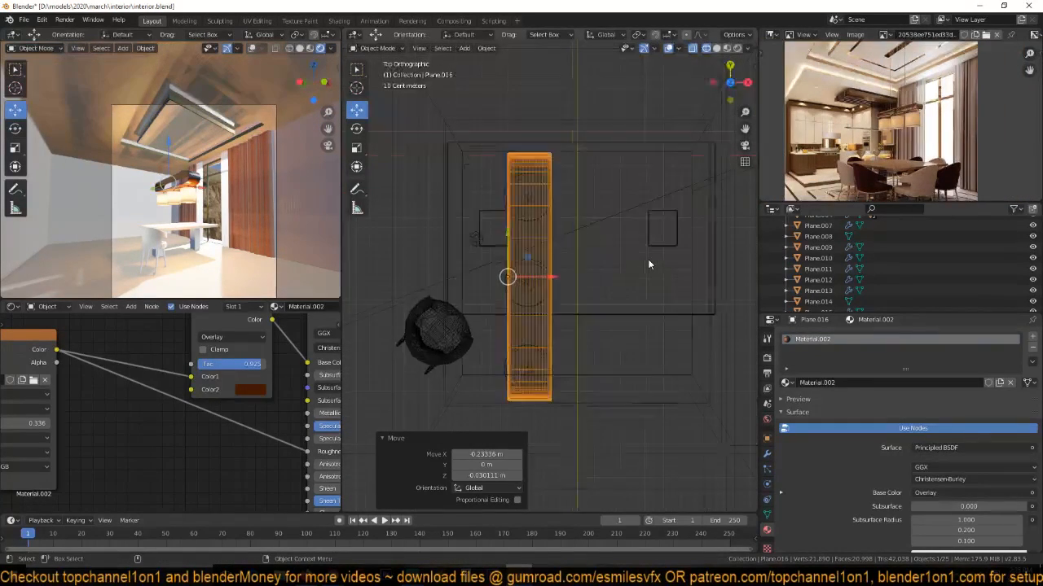
pyautogui.scroll(4, 649, 265)
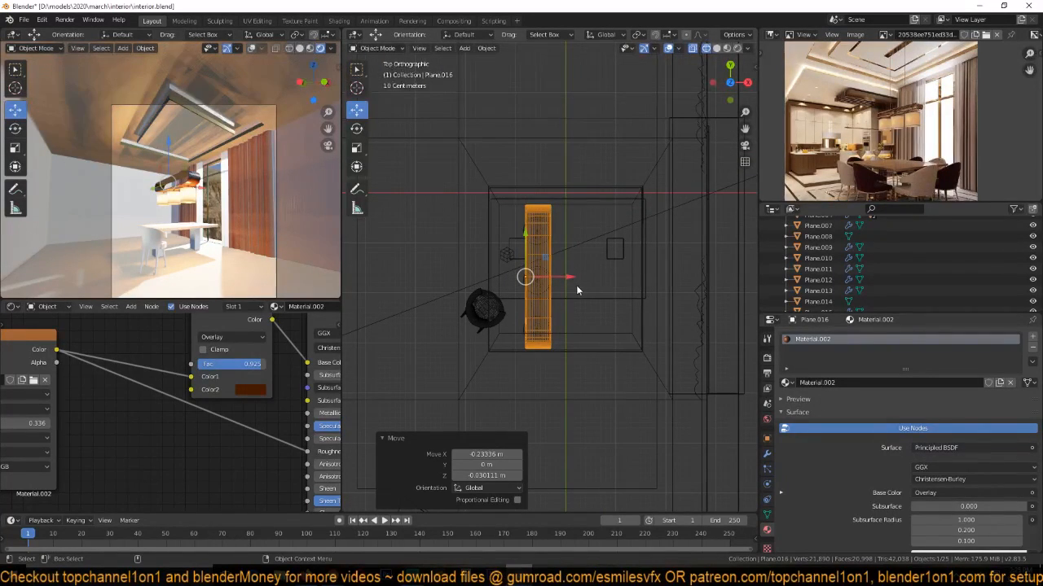
pyautogui.press('g')
pyautogui.click(623, 274)
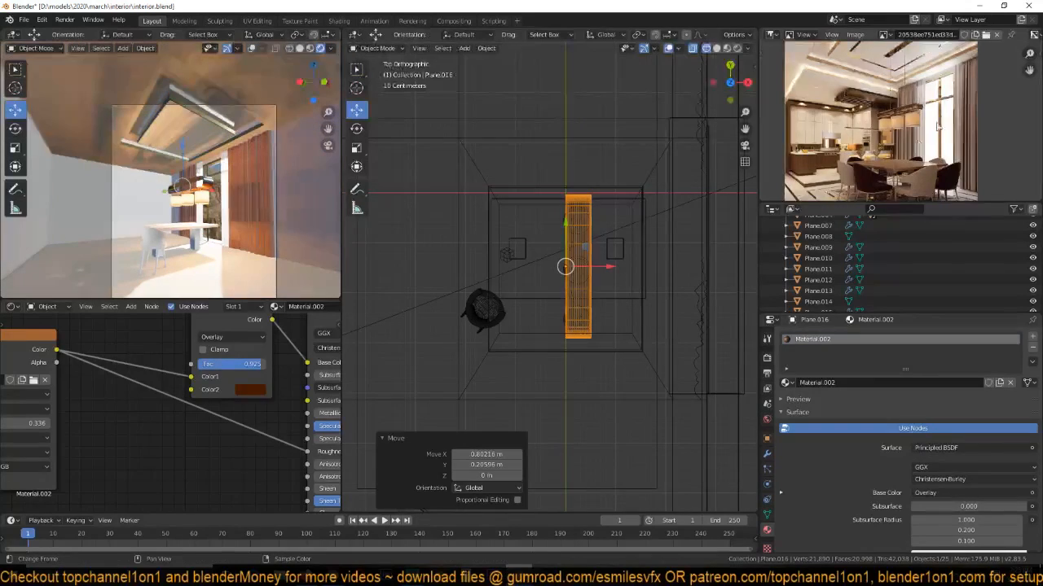
# Check the dining table in the reference image, and extend the tabletop by moving its near long edge outward along Y.
pyautogui.scroll(-5, 945, 114)
pyautogui.moveTo(945, 114); pyautogui.dragTo(942, 104, button='middle')
pyautogui.scroll(6, 932, 103)
pyautogui.scroll(-1, 931, 103)
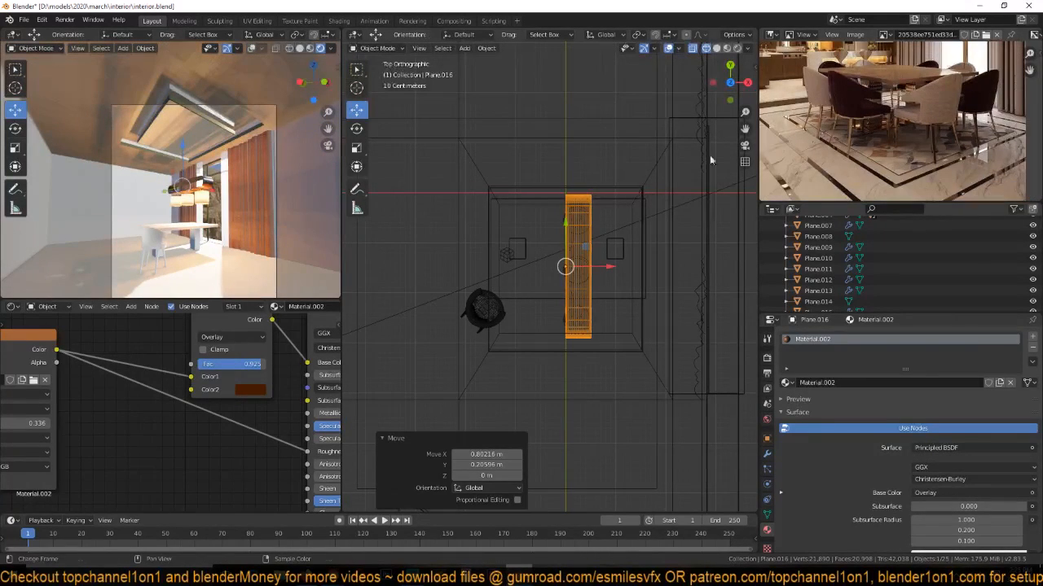
pyautogui.moveTo(549, 281)
pyautogui.mouseDown(button='middle')
pyautogui.moveTo(588, 211)
pyautogui.moveTo(613, 251)
pyautogui.mouseUp(button='middle')
pyautogui.press('z')
pyautogui.click(682, 272)
pyautogui.scroll(4, 593, 372)
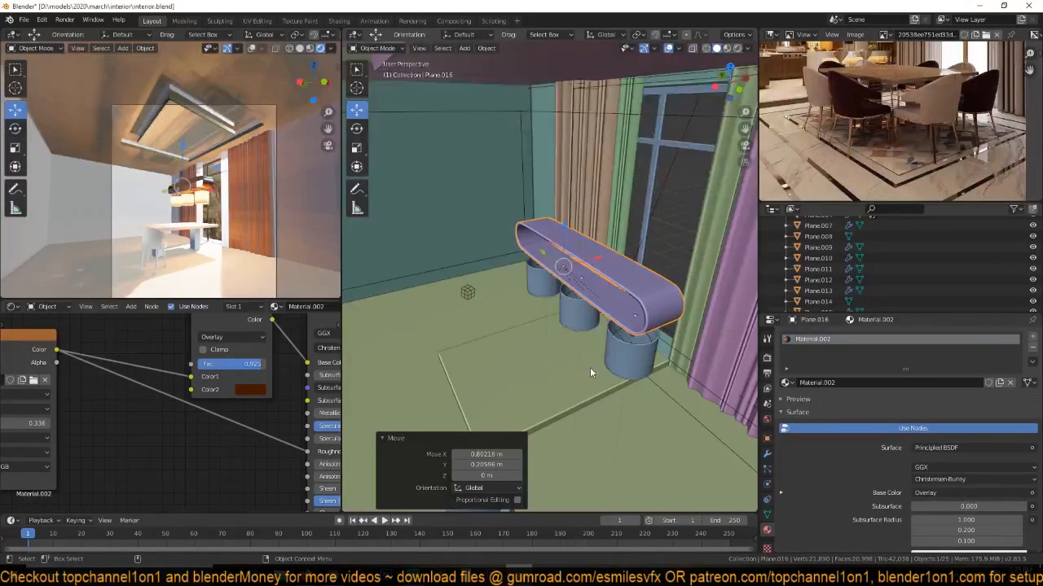
pyautogui.keyDown('shift'); pyautogui.moveTo(593, 372); pyautogui.dragTo(584, 295, button='middle'); pyautogui.keyUp('shift')
pyautogui.scroll(-1, 583, 295)
pyautogui.click(564, 364)
pyautogui.press('Tab')
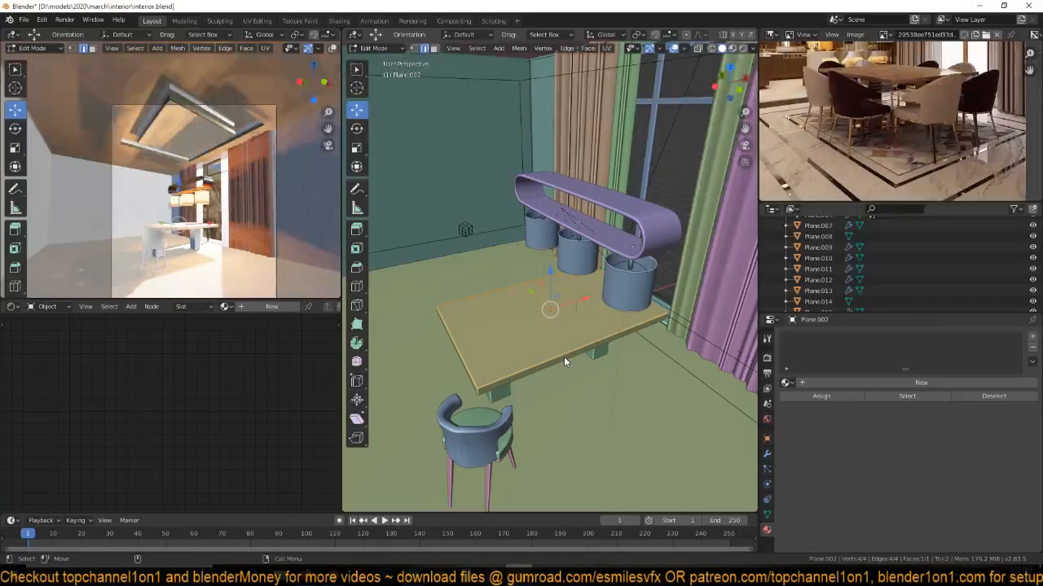
pyautogui.press('g')
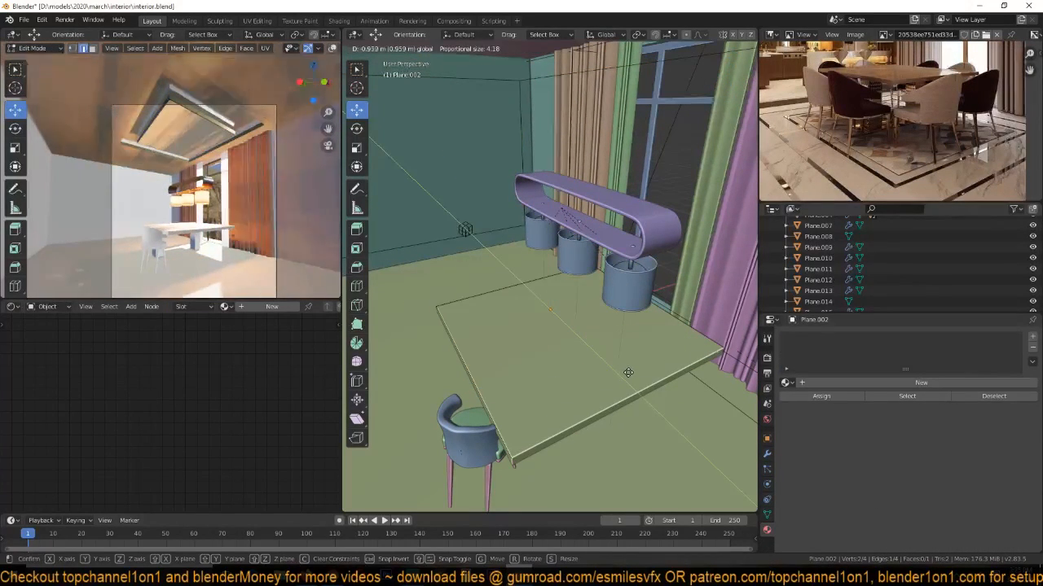
pyautogui.click(650, 396)
pyautogui.click(513, 299)
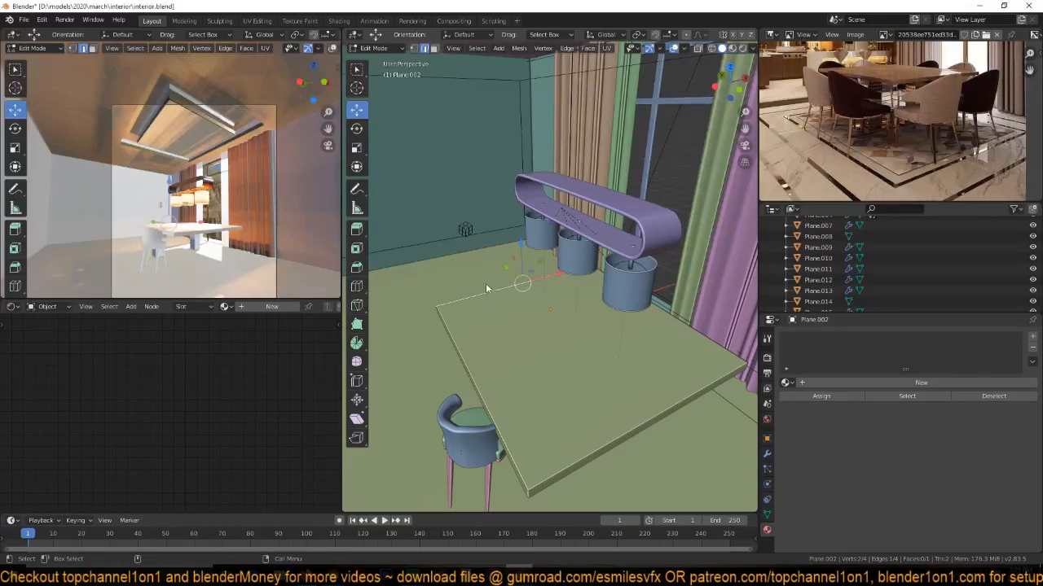
pyautogui.press('Tab')
# Shift the whole lamp along X towards the middle of the dining table and save the file.
pyautogui.moveTo(531, 289); pyautogui.dragTo(610, 206, button='middle')
pyautogui.click(633, 228)
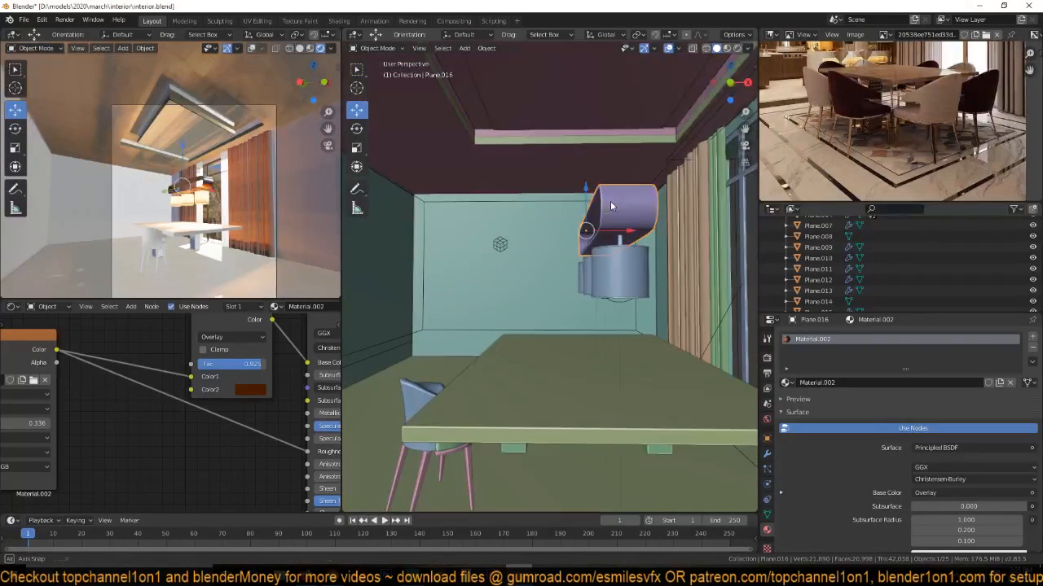
pyautogui.moveTo(593, 234); pyautogui.dragTo(605, 261)
pyautogui.click(601, 296)
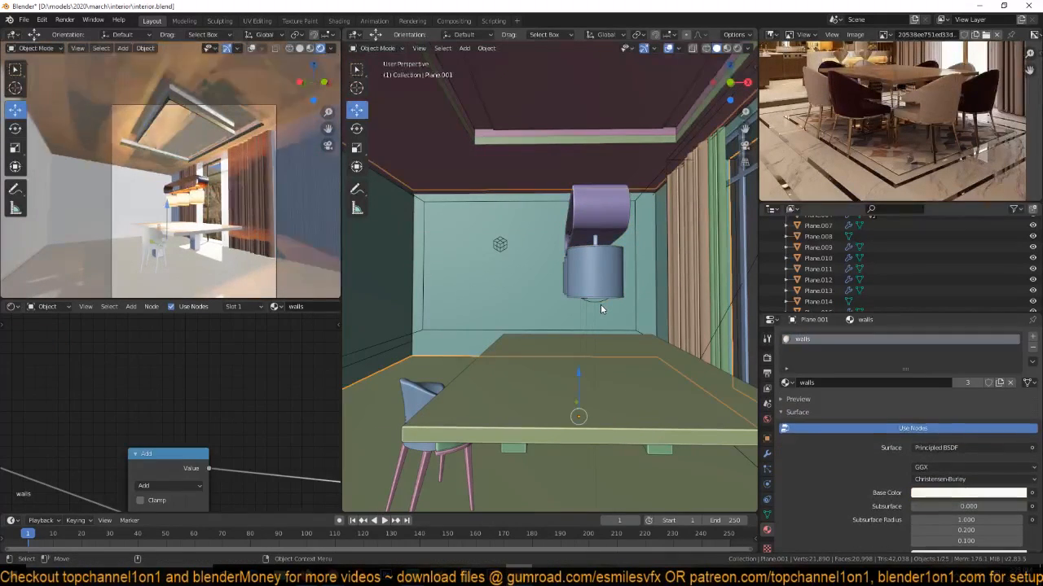
pyautogui.rightClick(597, 302)
pyautogui.click(597, 303)
pyautogui.moveTo(597, 303); pyautogui.dragTo(643, 303, button='middle')
pyautogui.hotkey('ctrl', 's')
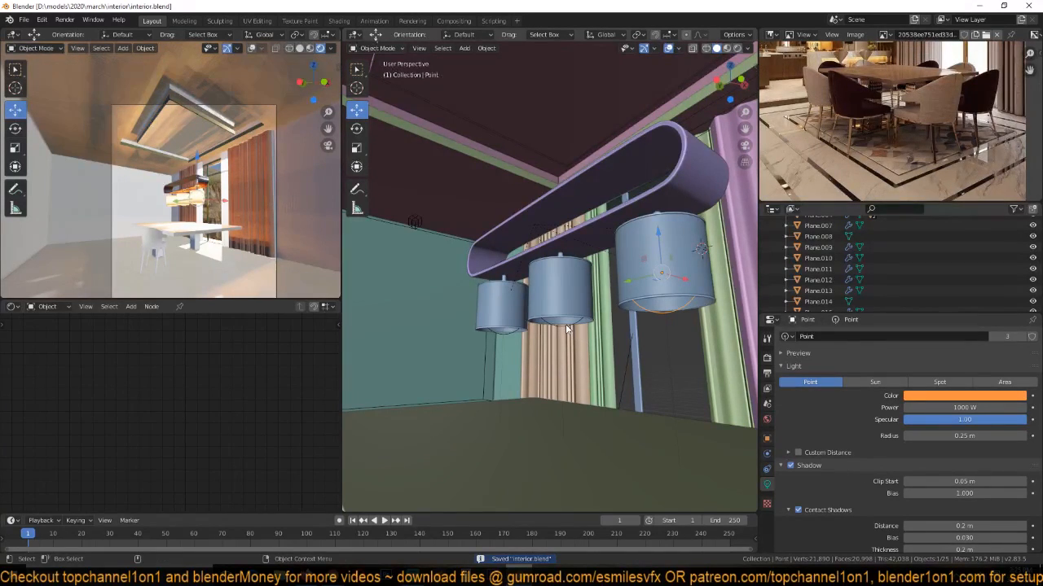
# Snap the 3D cursor to the nearest shade's point light and delete the three orange lights inside the shades.
pyautogui.hotkey('shift', 's')
pyautogui.click(662, 352)
pyautogui.hotkey('alt', 'a')
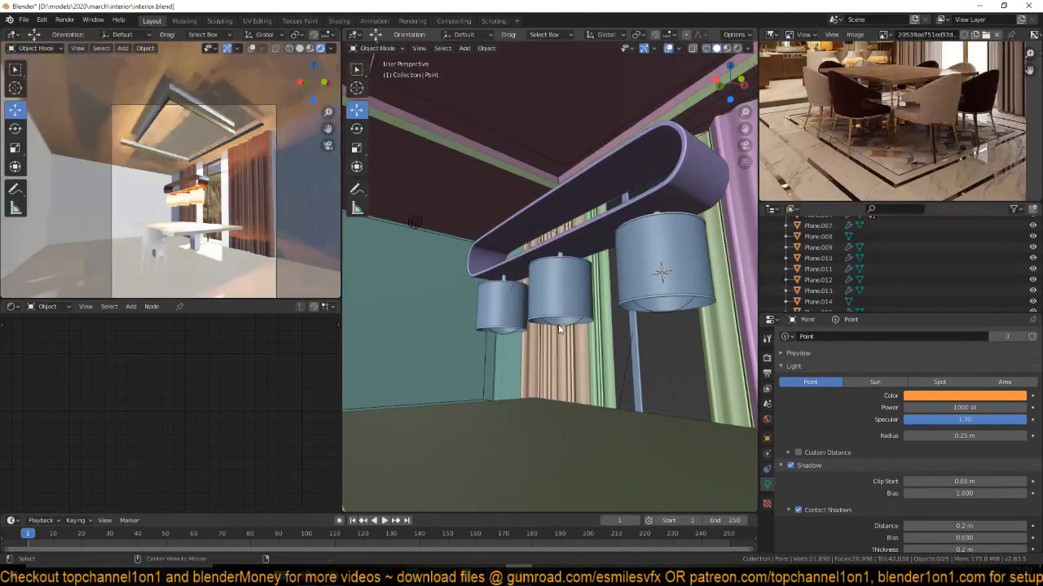
pyautogui.click(529, 304)
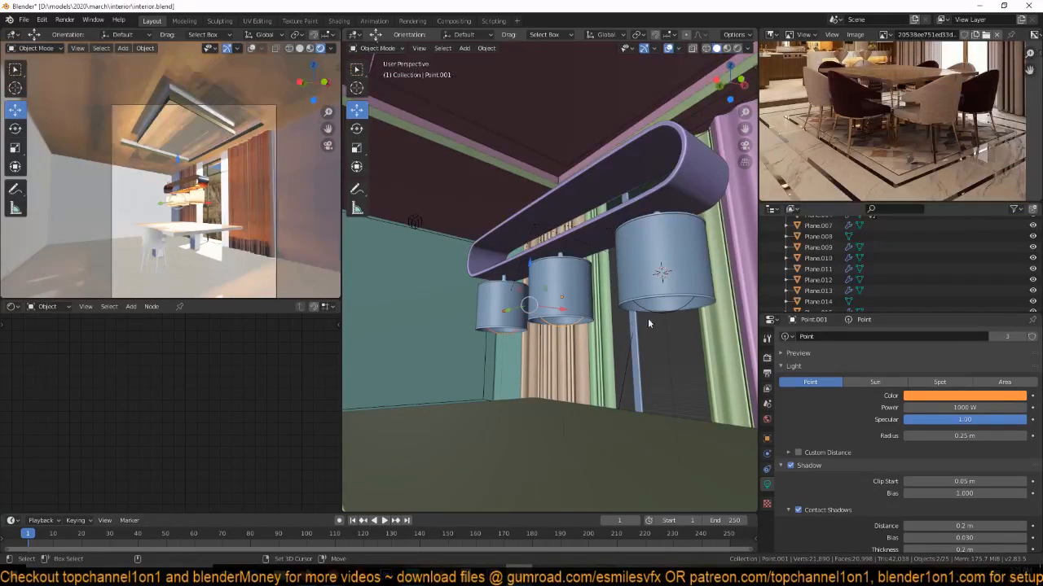
pyautogui.press('x')
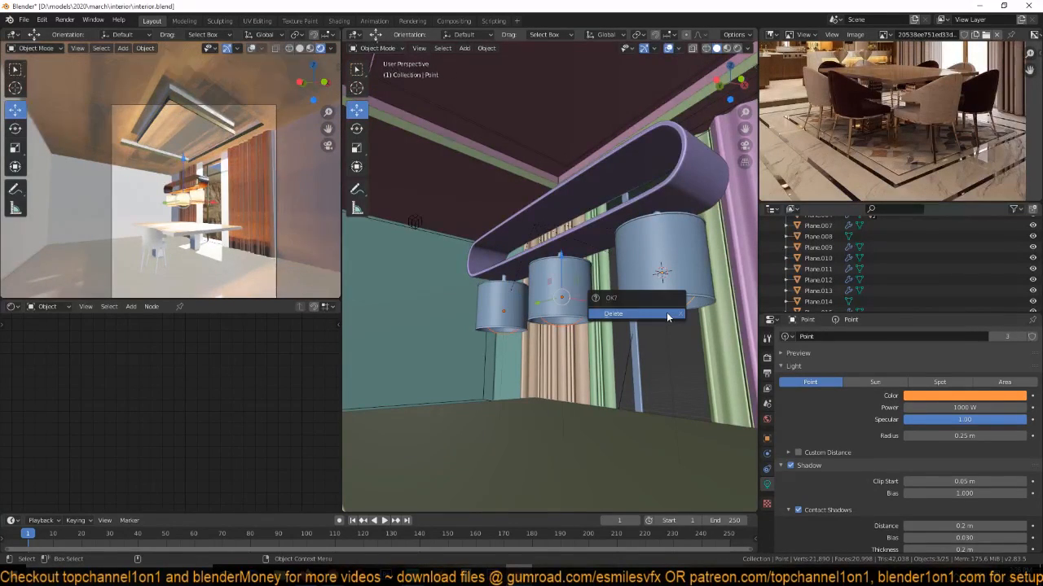
pyautogui.click(666, 312)
# Add a point light at the 3D cursor in the nearest shade, set its power to 1000 W, and open its colour.
pyautogui.hotkey('shift', 'a')
pyautogui.moveTo(643, 438)
pyautogui.click(700, 437)
pyautogui.doubleClick(959, 406)
pyautogui.write('100')
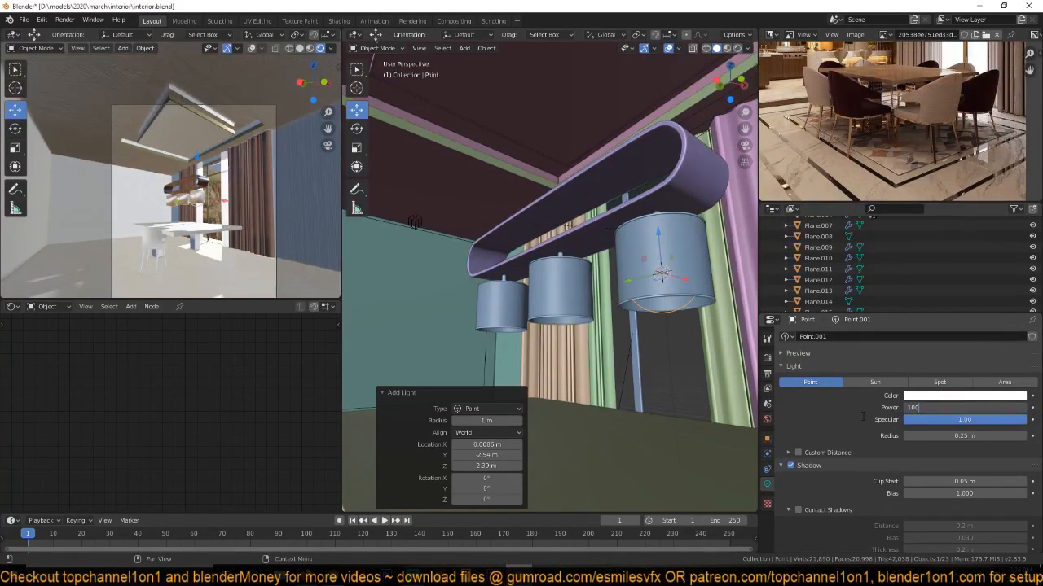
pyautogui.write('0')
pyautogui.press('Return')
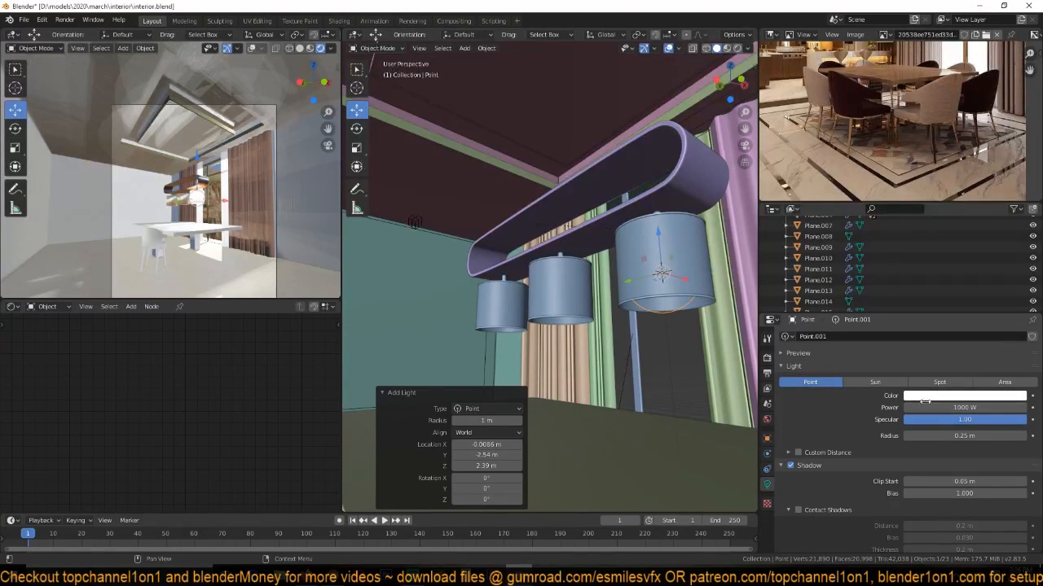
pyautogui.click(940, 396)
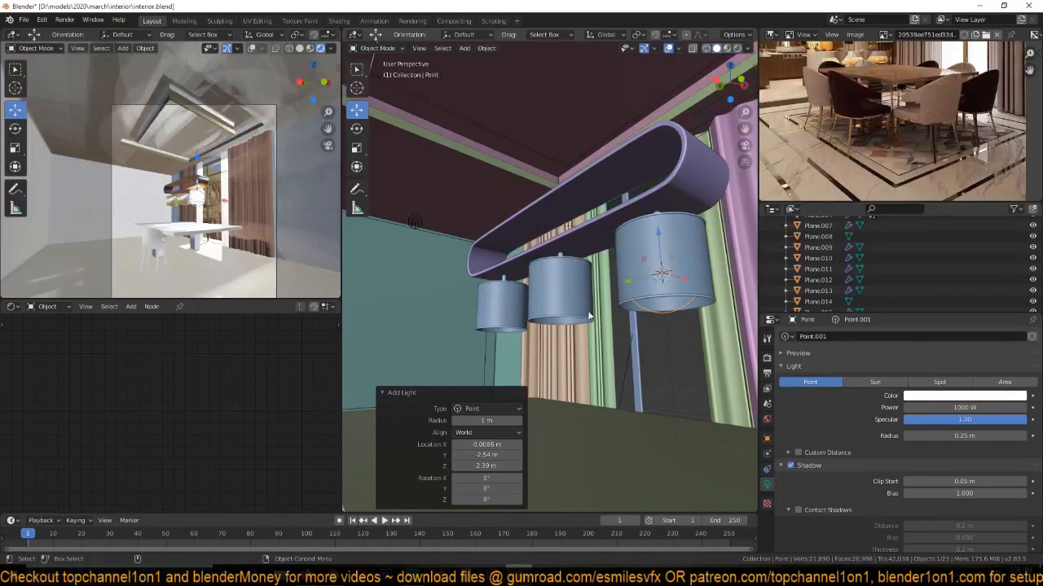
# Undo the new light and the deletion of the shade lights, set the orange lights' radius to 0.16 m, and save.
pyautogui.hotkey('ctrl', 'z')
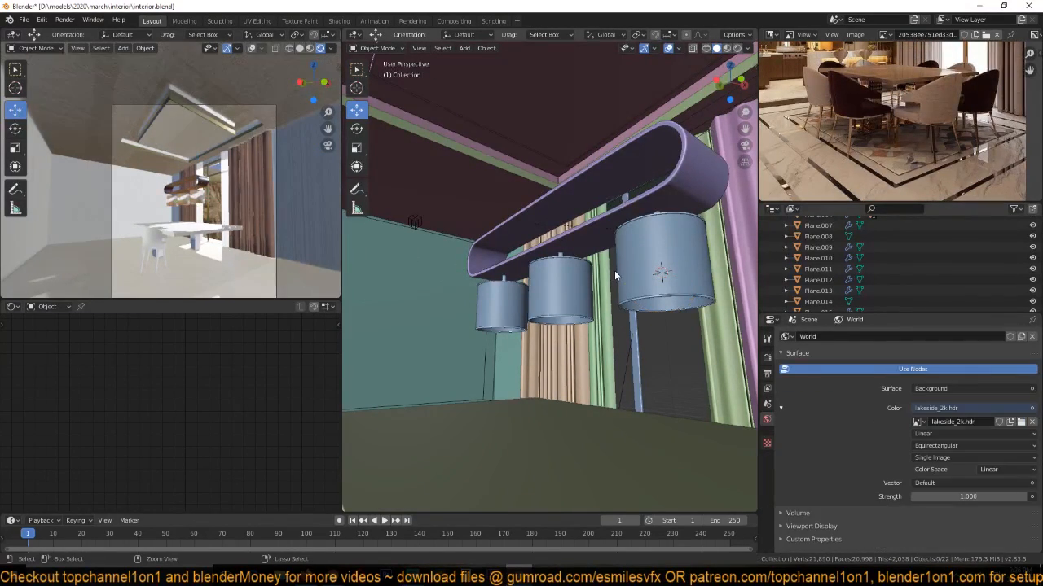
pyautogui.hotkey('ctrl', 'z')
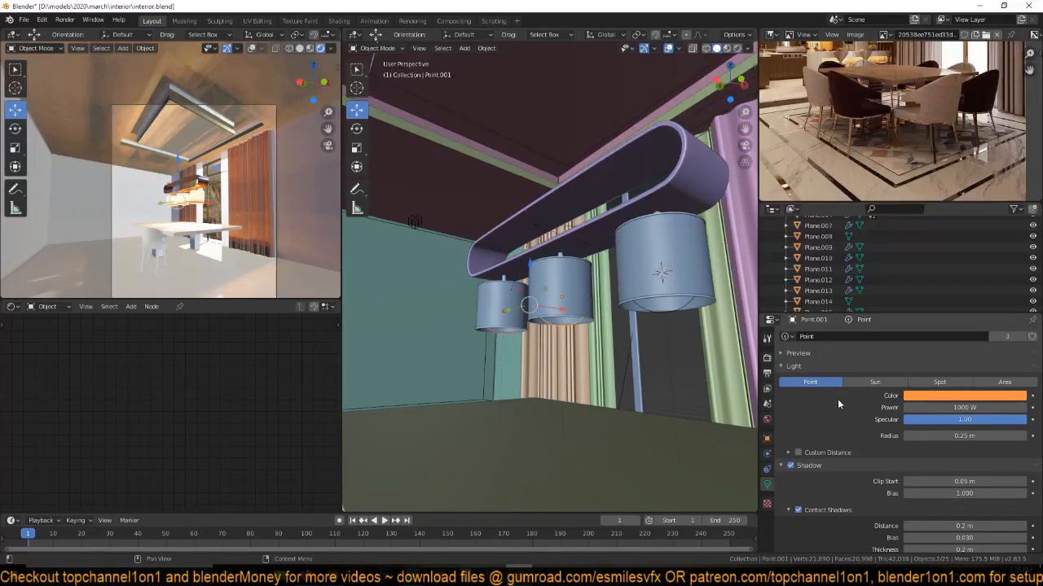
pyautogui.moveTo(960, 438); pyautogui.dragTo(937, 437)
pyautogui.moveTo(965, 436); pyautogui.dragTo(934, 437)
pyautogui.scroll(2, 211, 236)
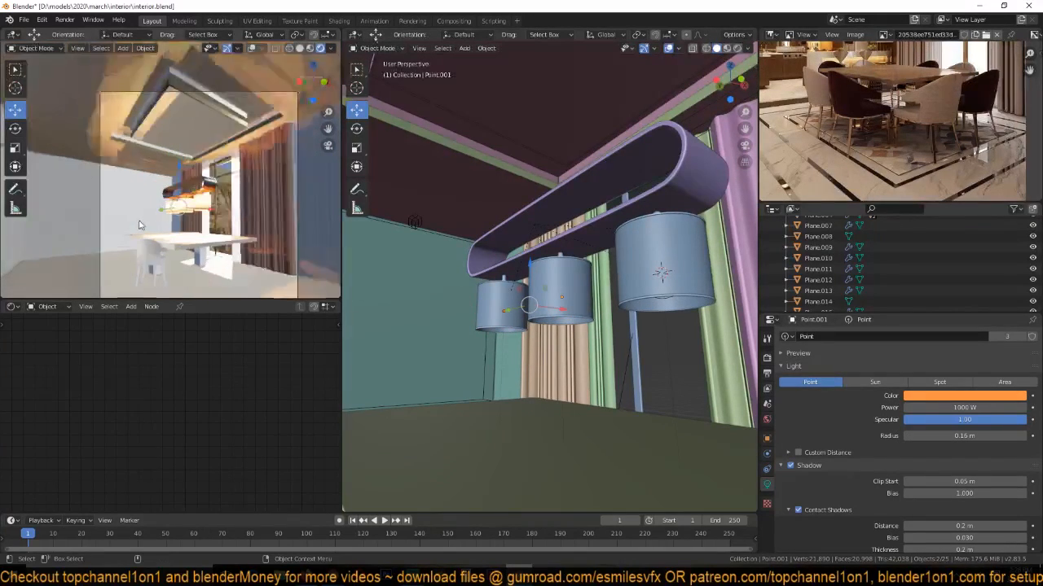
pyautogui.scroll(-2, 226, 265)
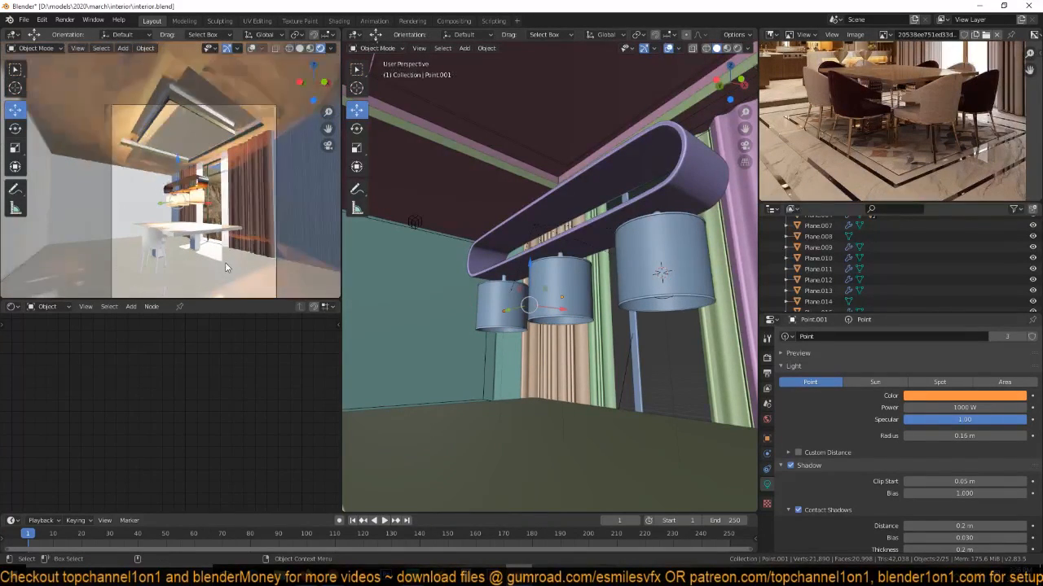
pyautogui.hotkey('ctrl', 's')
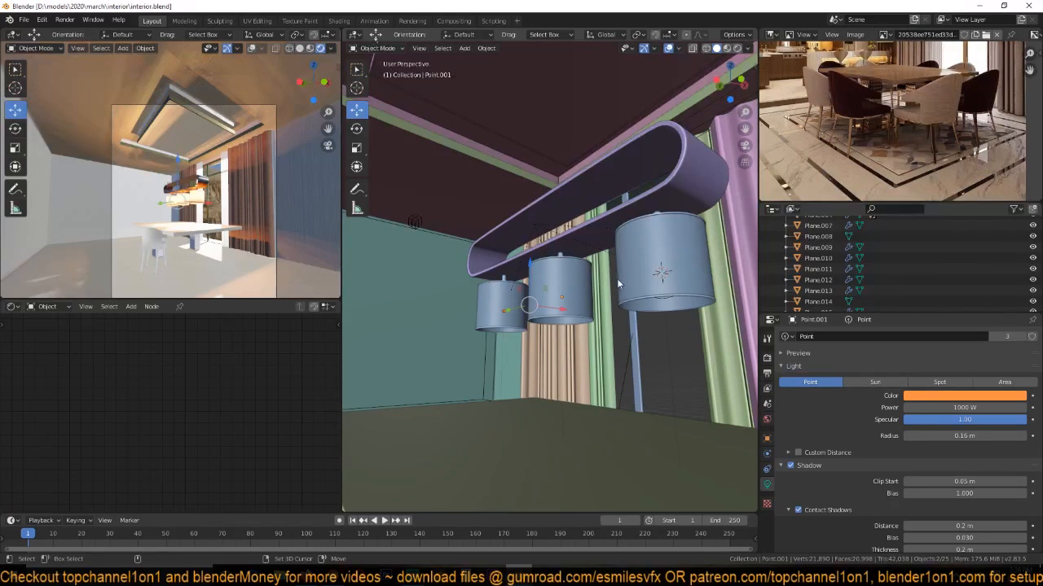
# Add a point light beside the lamp, near the teal wall, and set its power to 1000 W.
pyautogui.keyDown('shift'); pyautogui.rightClick(429, 382); pyautogui.keyUp('shift')
pyautogui.hotkey('shift', 'a')
pyautogui.moveTo(424, 382)
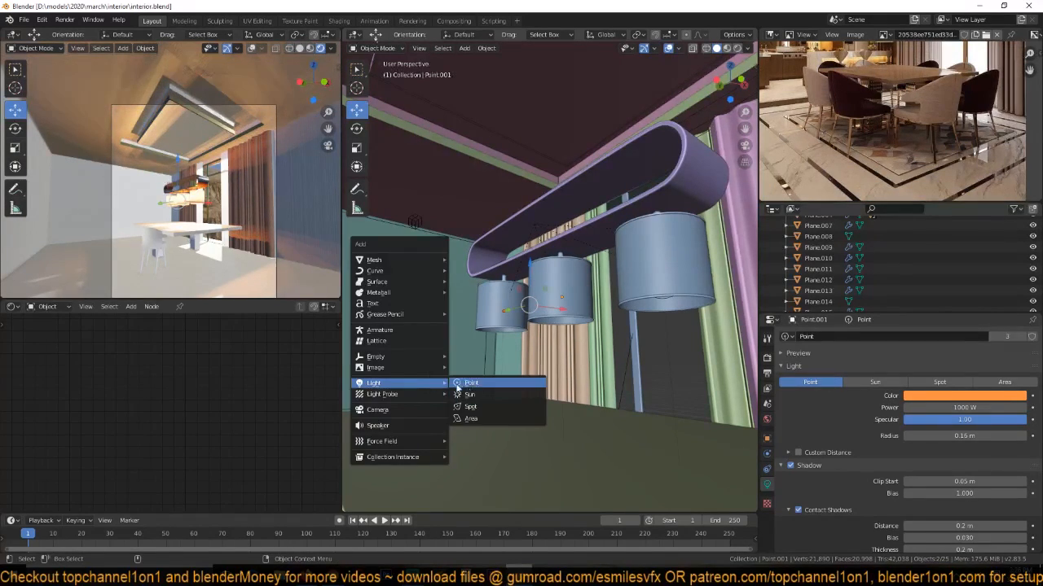
pyautogui.click(472, 383)
pyautogui.click(959, 405)
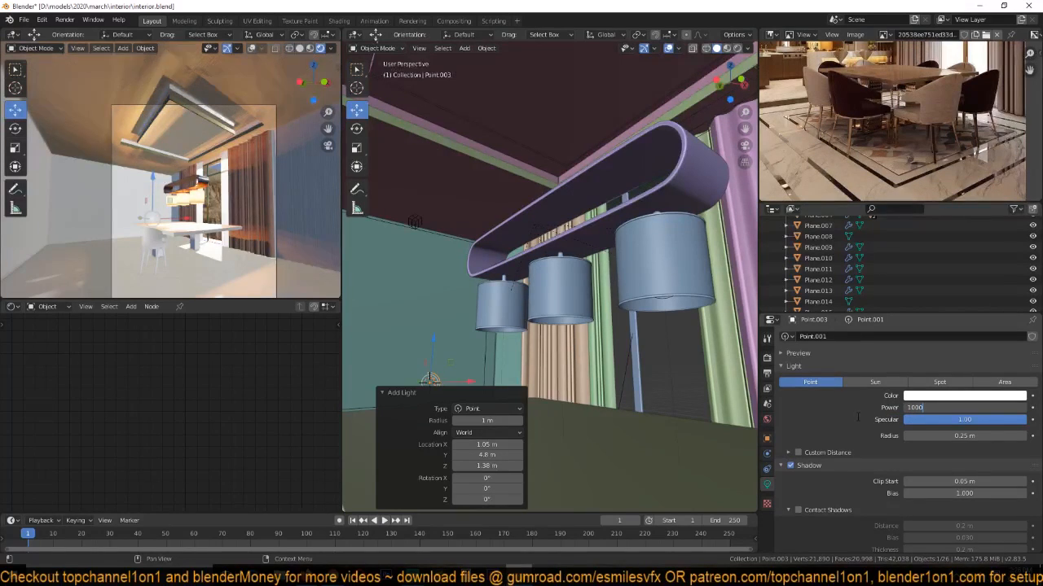
pyautogui.press('Return')
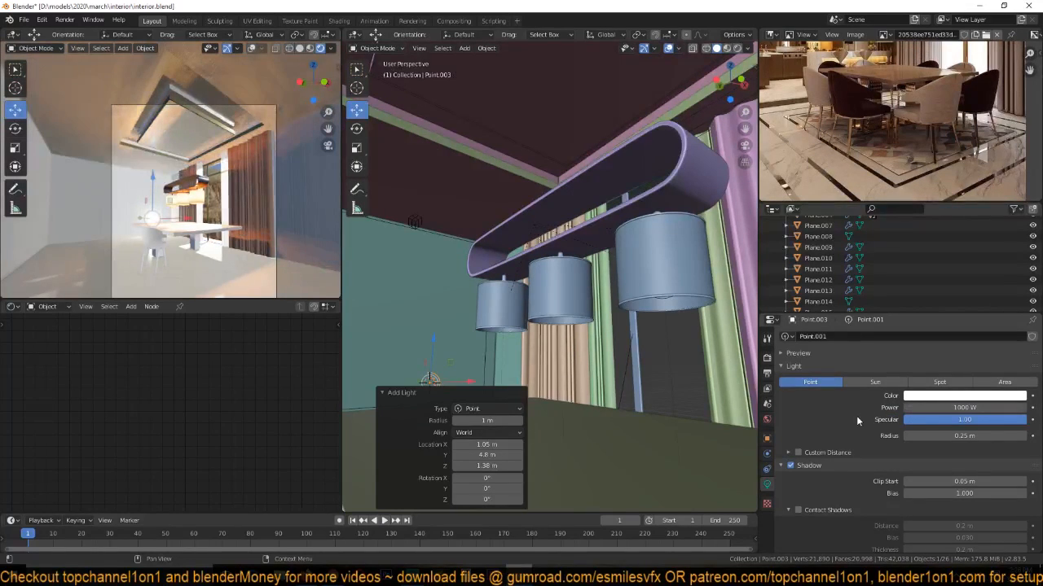
# Snap the 3D cursor to the orange light in the nearest shade and move the new white light onto it.
pyautogui.click(666, 301)
pyautogui.hotkey('shift', 's')
pyautogui.click(667, 410)
pyautogui.click(431, 382)
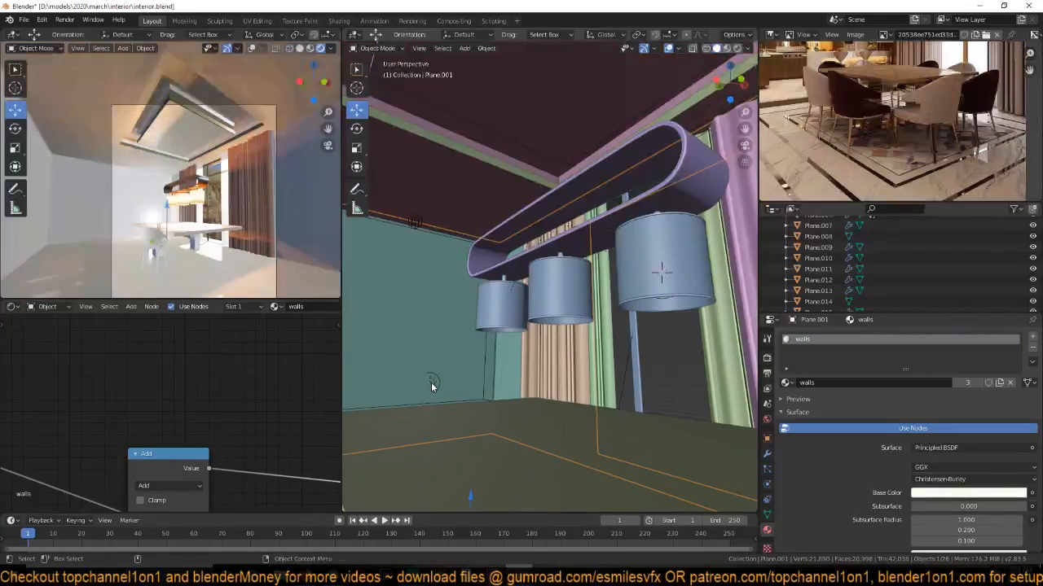
pyautogui.click(431, 382)
pyautogui.hotkey('shift', 's')
pyautogui.click(474, 219)
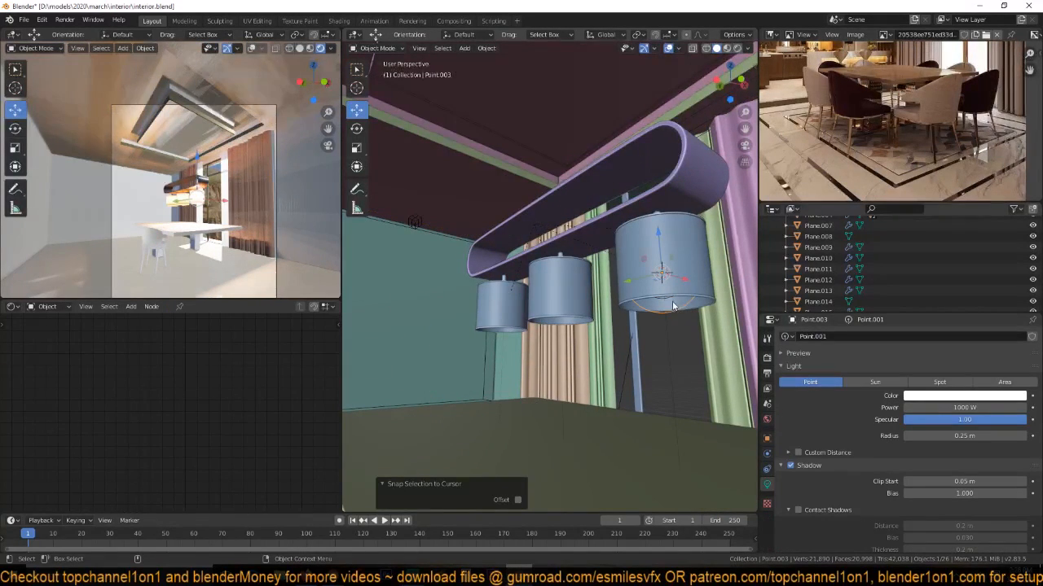
# Delete the three orange point lights from the shades, keeping the white light in the nearest shade, and save the file.
pyautogui.click(670, 300)
pyautogui.press('x')
pyautogui.click(668, 299)
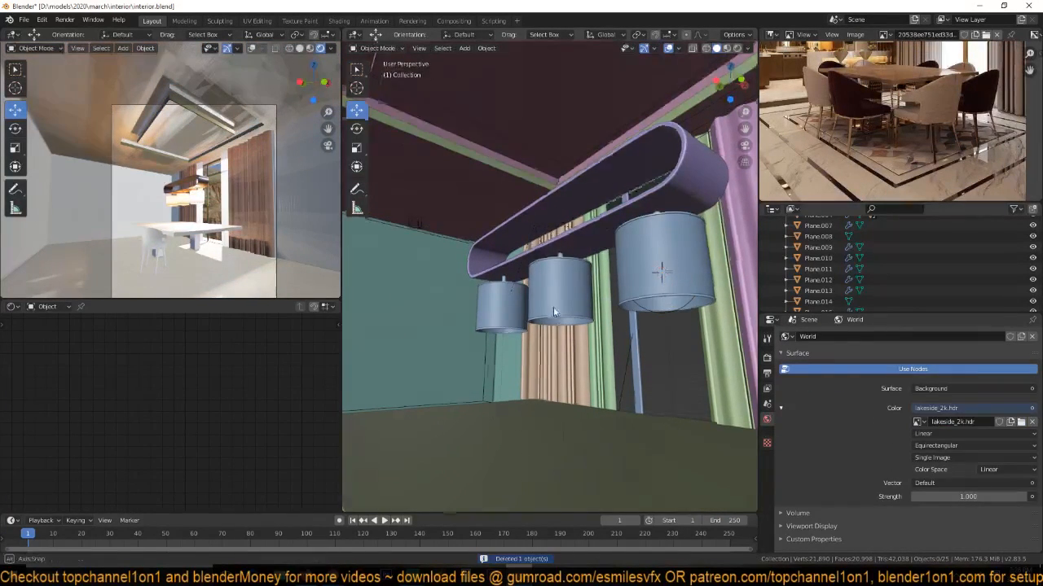
pyautogui.moveTo(555, 314); pyautogui.dragTo(547, 314, button='middle')
pyautogui.click(575, 343)
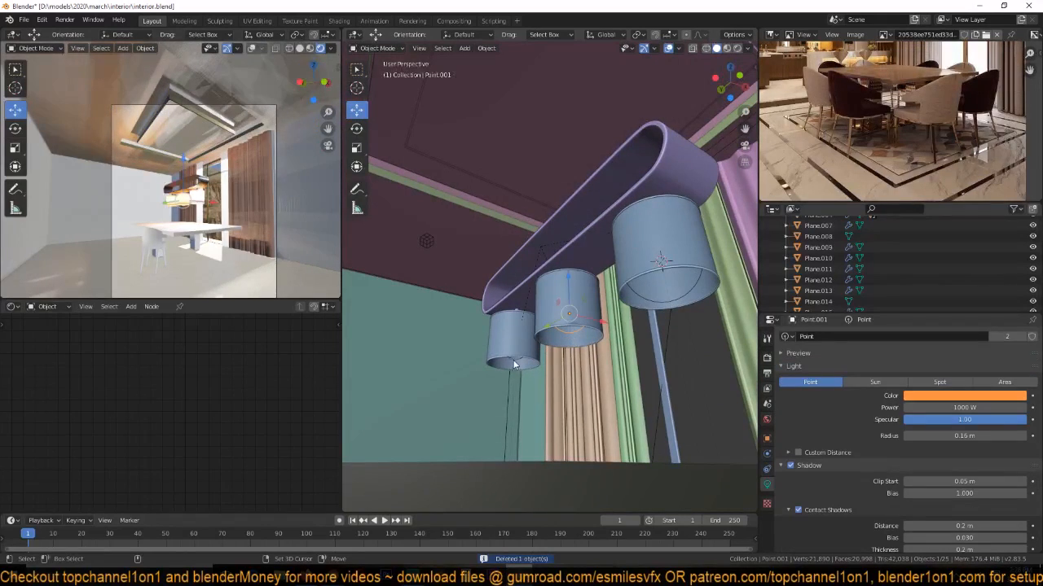
pyautogui.keyDown('shift'); pyautogui.click(515, 363); pyautogui.keyUp('shift')
pyautogui.click(515, 363)
pyautogui.press('x')
pyautogui.click(517, 360)
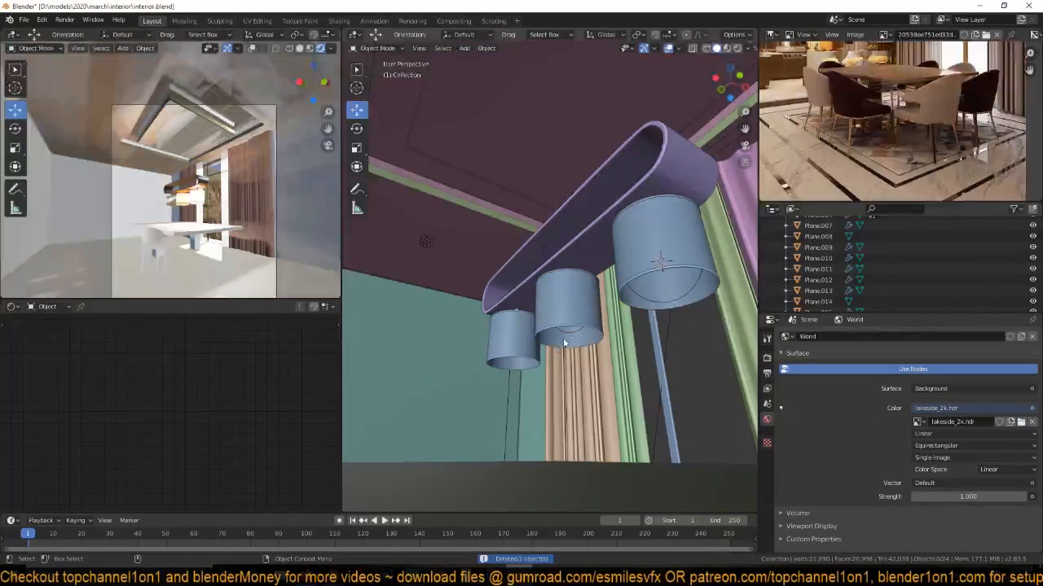
pyautogui.click(575, 336)
pyautogui.press('x')
pyautogui.click(575, 333)
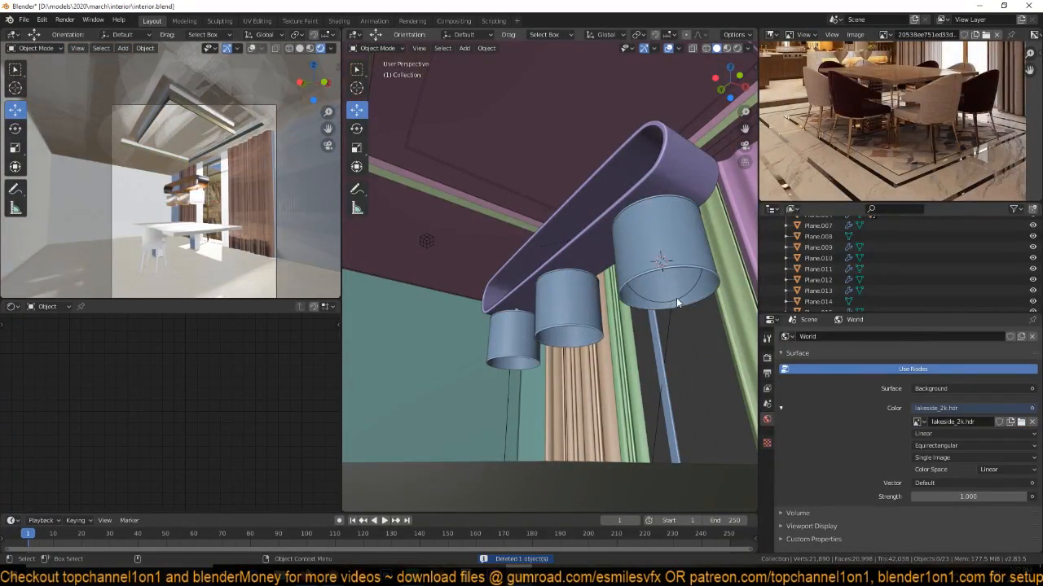
pyautogui.click(676, 298)
pyautogui.moveTo(669, 308); pyautogui.dragTo(675, 329, button='middle')
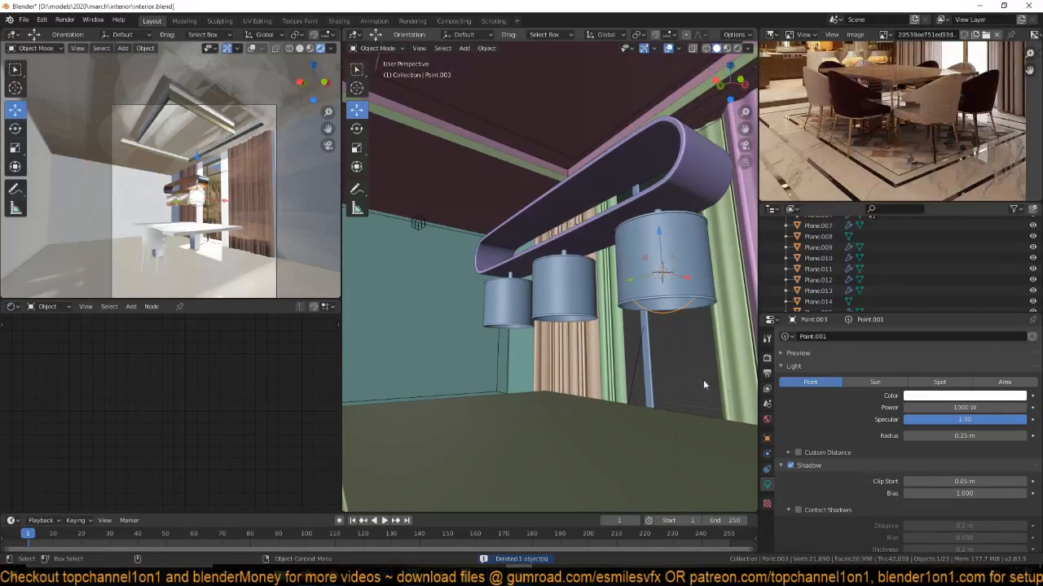
pyautogui.hotkey('ctrl', 's')
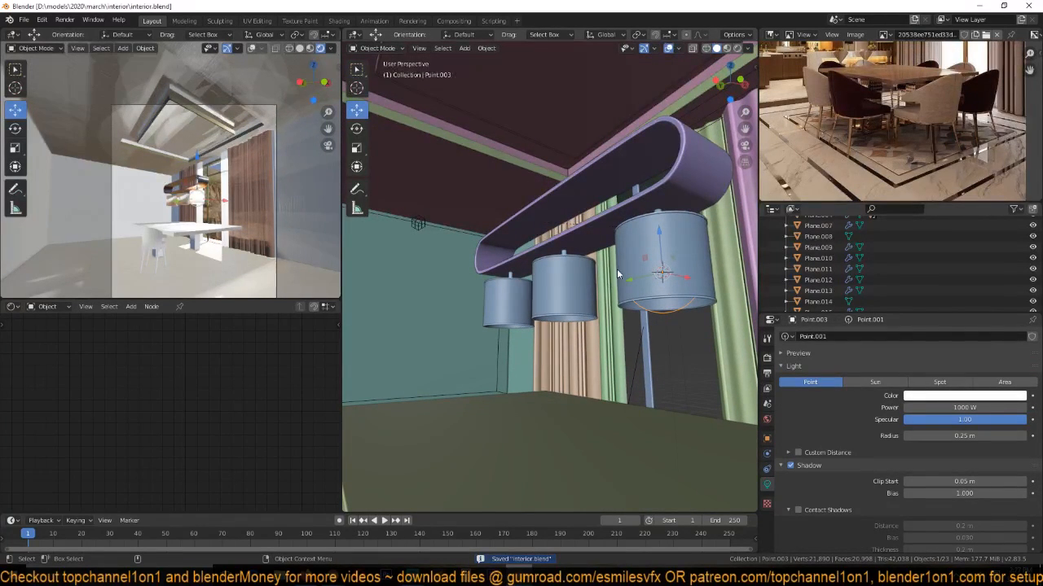
# Set the Shadow Mode of the shades' "light" material to None, keeping its Blend Mode on Opaque.
pyautogui.click(650, 233)
pyautogui.scroll(2, 822, 440)
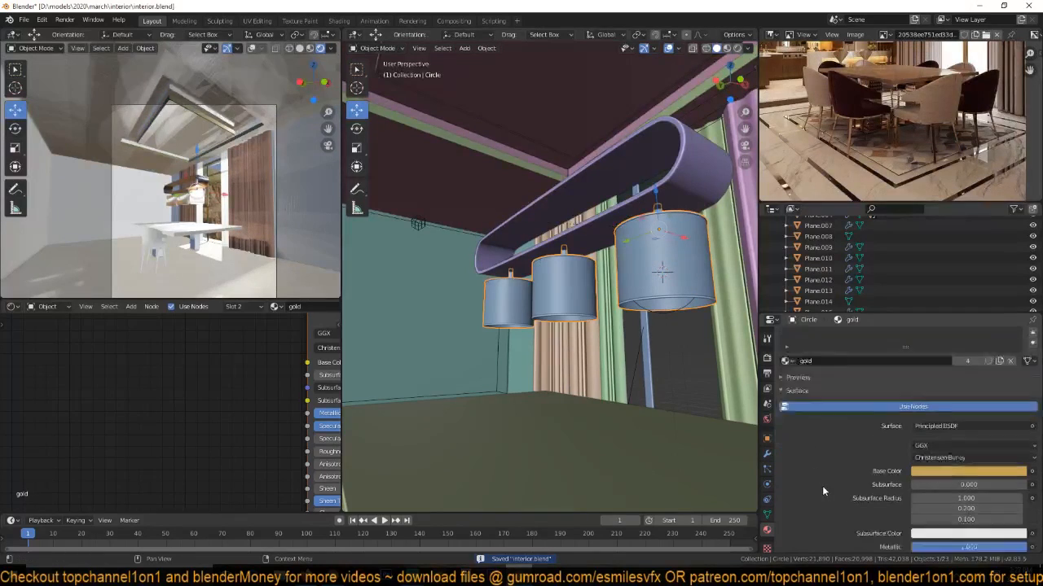
pyautogui.scroll(1, 824, 386)
pyautogui.click(805, 340)
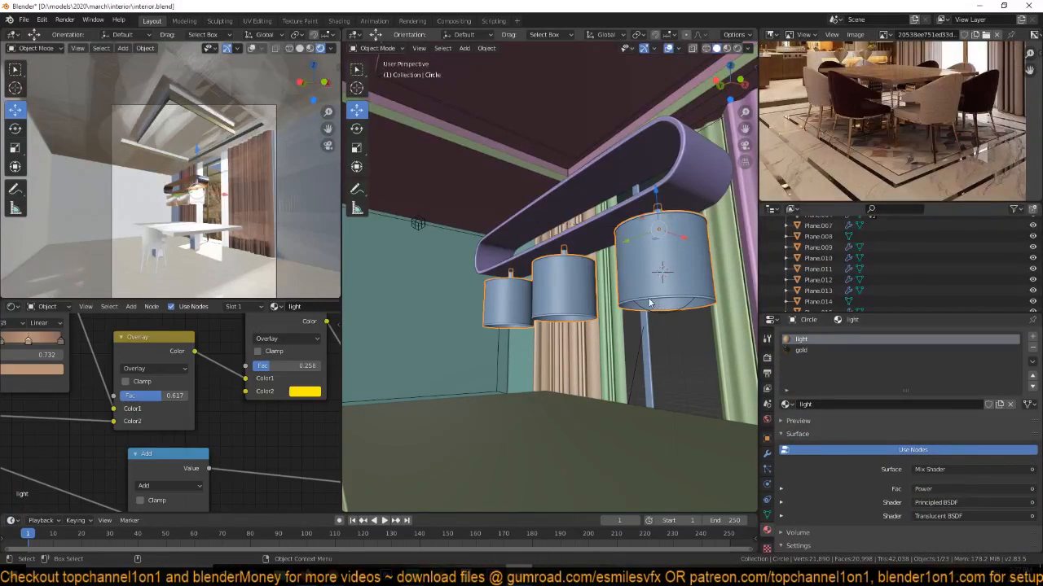
pyautogui.scroll(-5, 843, 521)
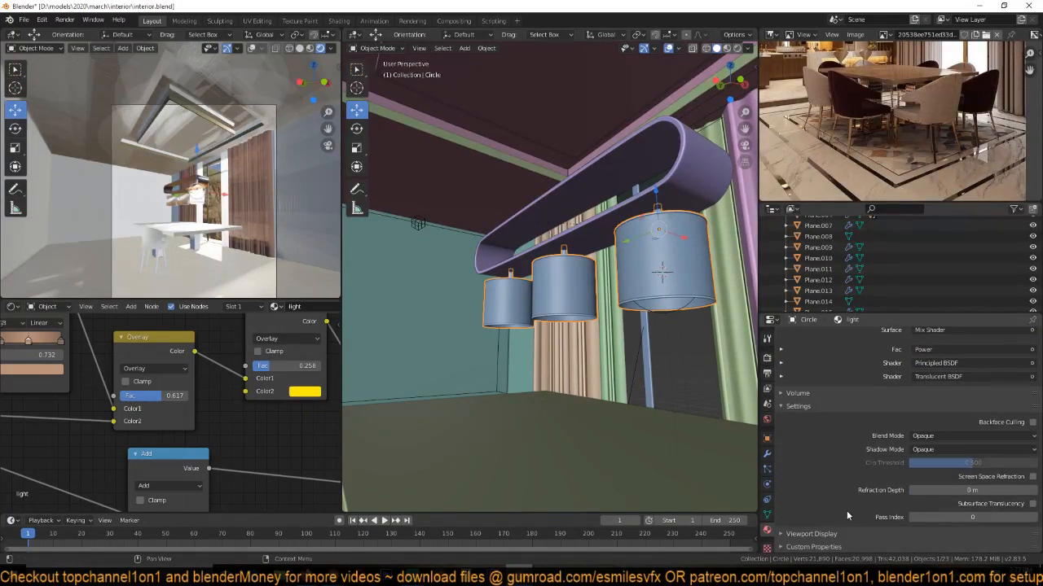
pyautogui.click(943, 437)
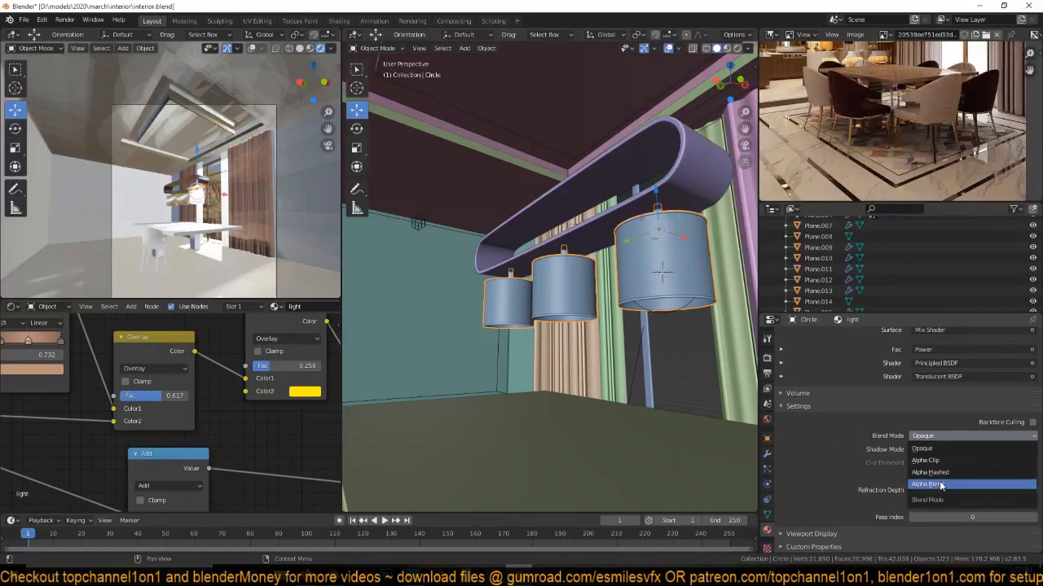
pyautogui.click(928, 449)
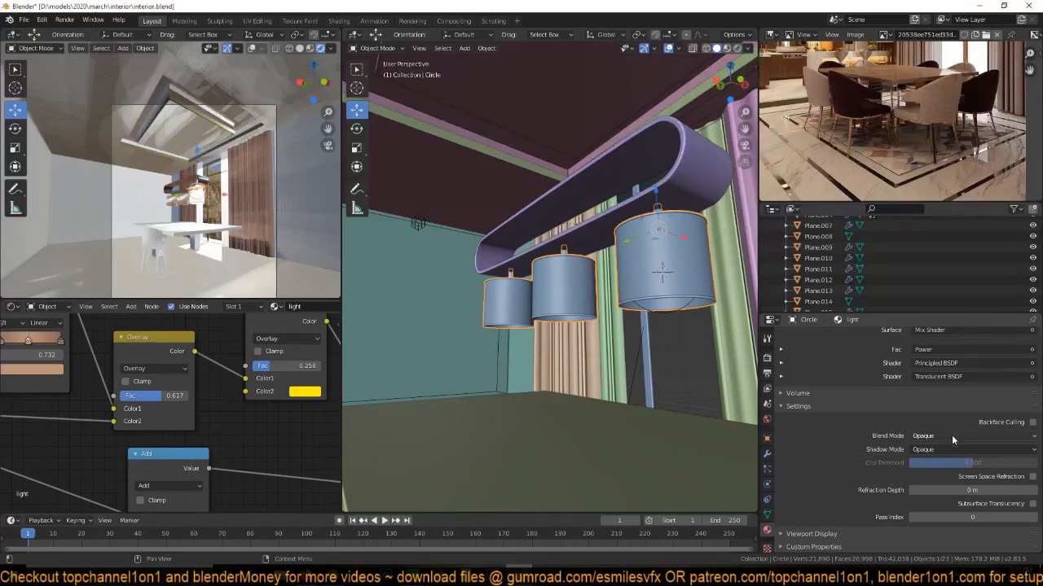
pyautogui.click(984, 451)
pyautogui.click(943, 461)
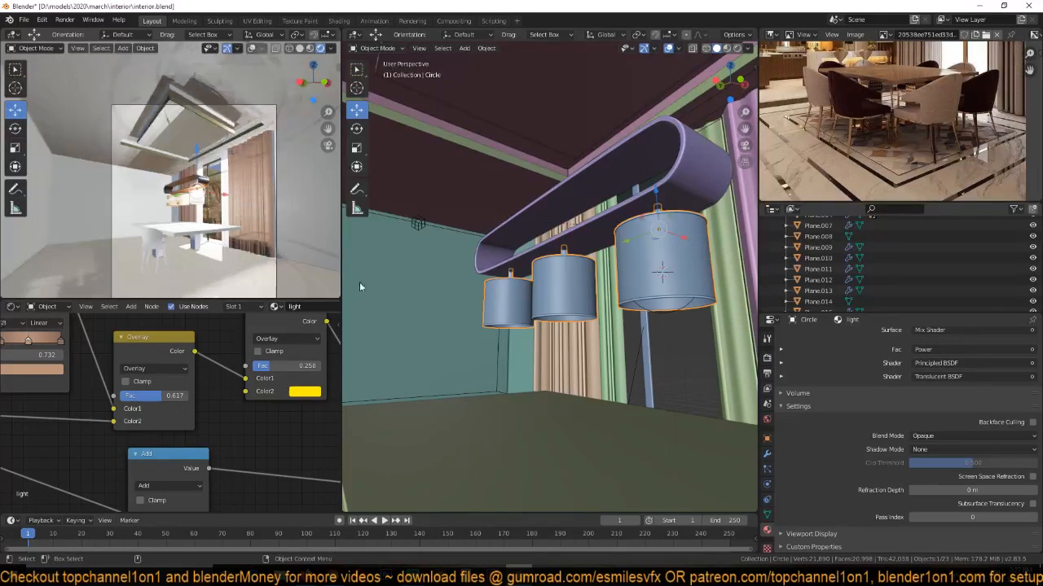
# Change the colour of the point light in the nearest shade to bright yellow and save the file.
pyautogui.click(668, 311)
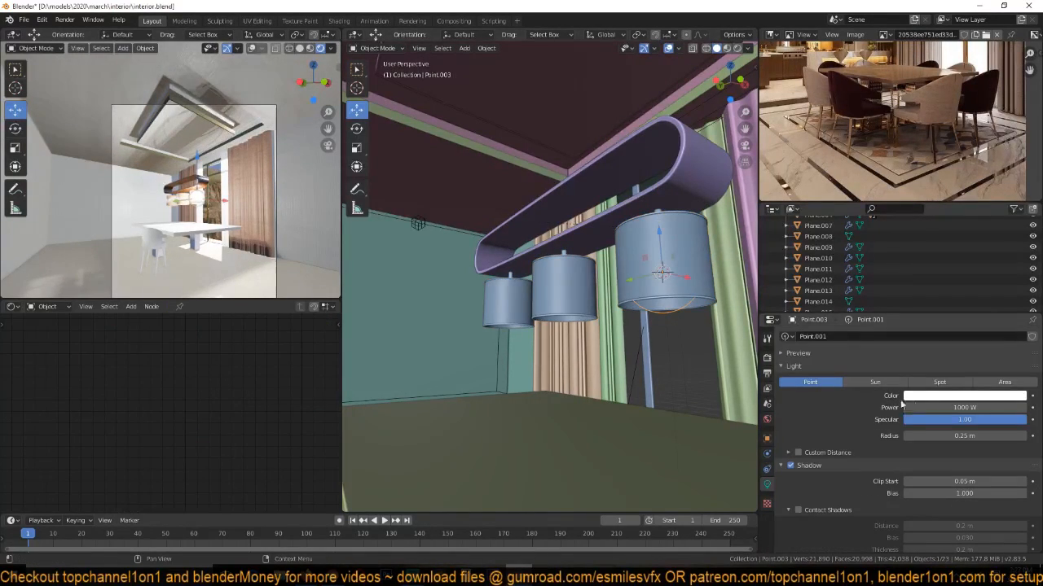
pyautogui.click(955, 396)
pyautogui.click(944, 312)
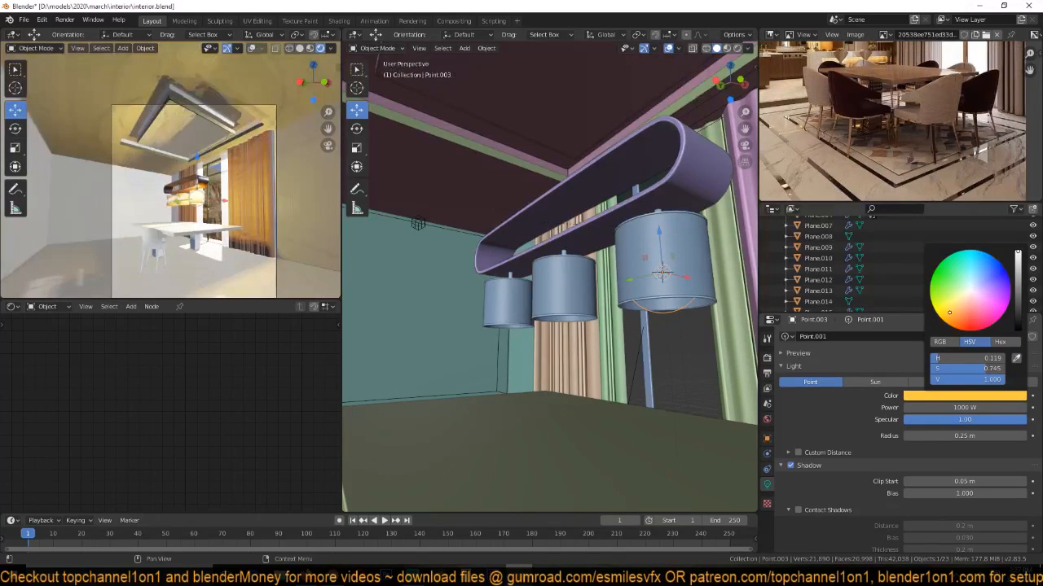
pyautogui.click(940, 304)
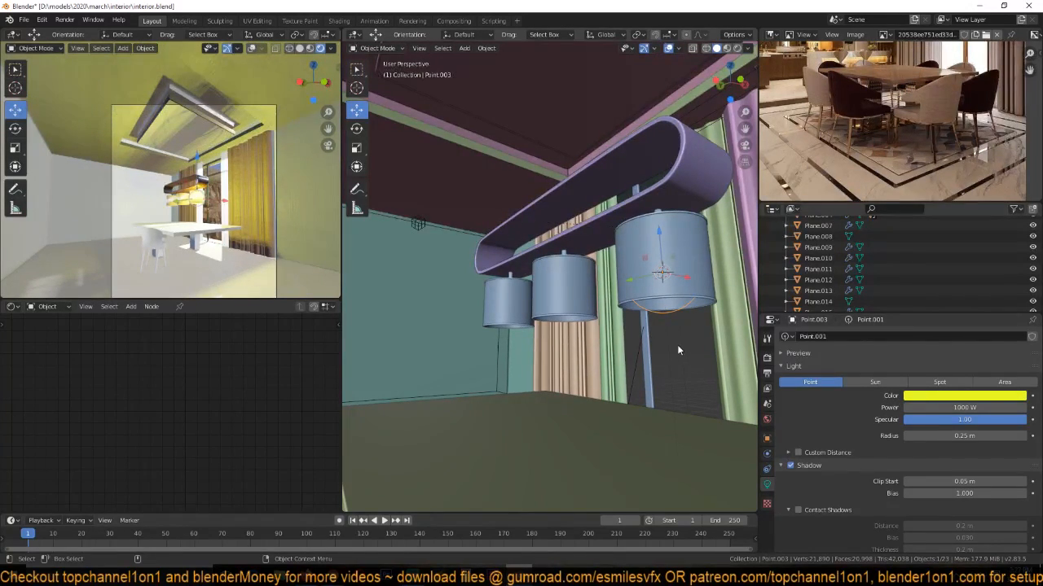
pyautogui.hotkey('ctrl', 's')
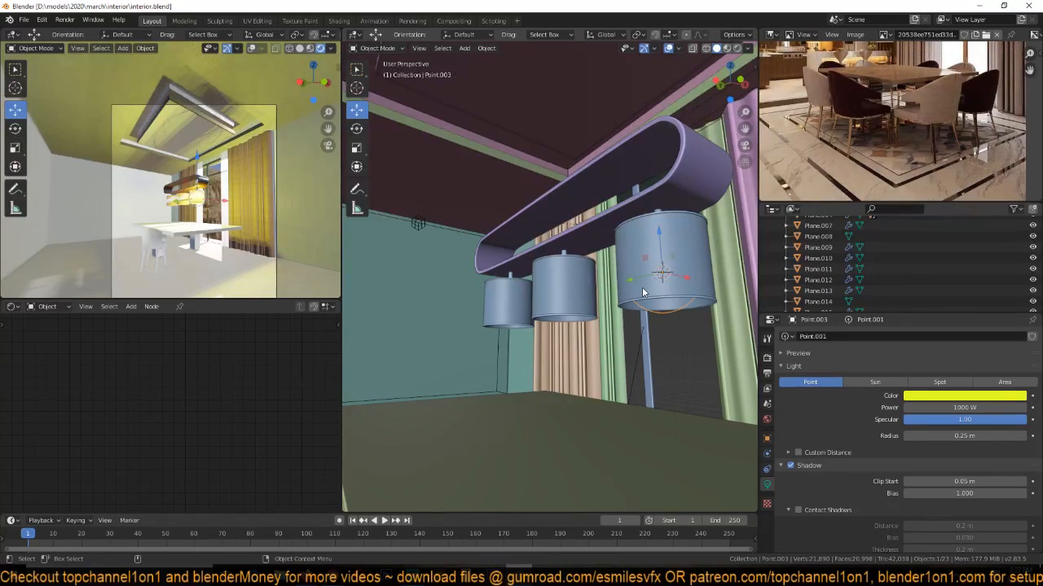
# Make linked duplicates of the nearest shade's yellow point light along Y, placing one in the middle shade and one in the far shade.
pyautogui.hotkey('alt', 'd')
pyautogui.press('y')
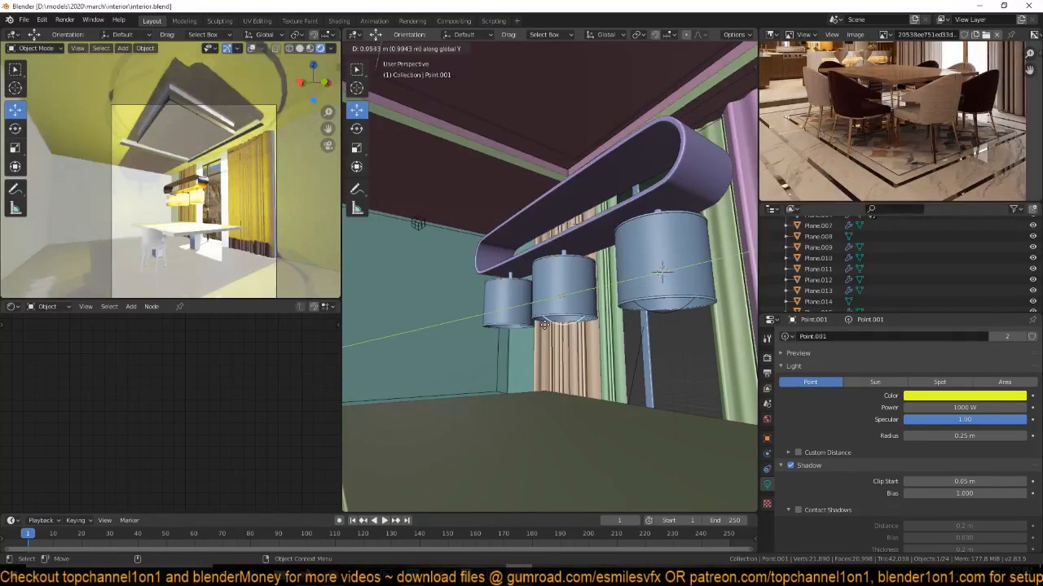
pyautogui.click(545, 327)
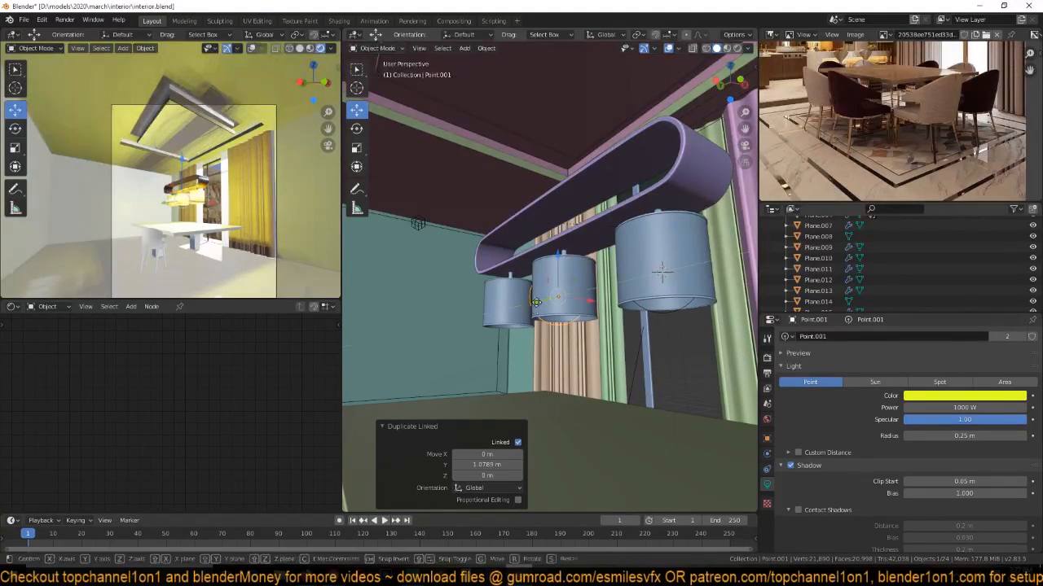
pyautogui.moveTo(533, 307); pyautogui.dragTo(539, 301)
pyautogui.hotkey('alt', 'd')
pyautogui.press('y')
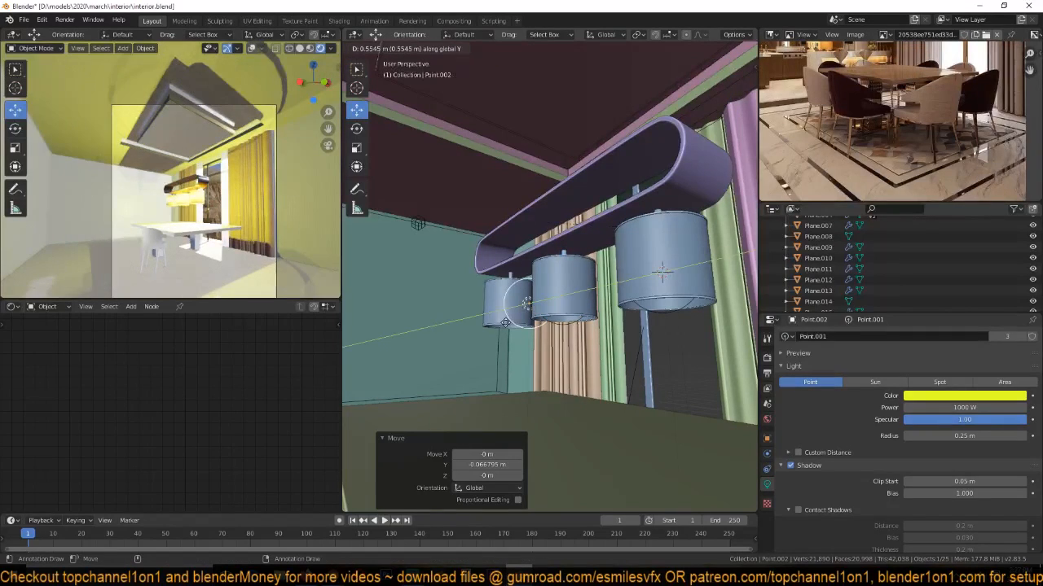
pyautogui.click(502, 326)
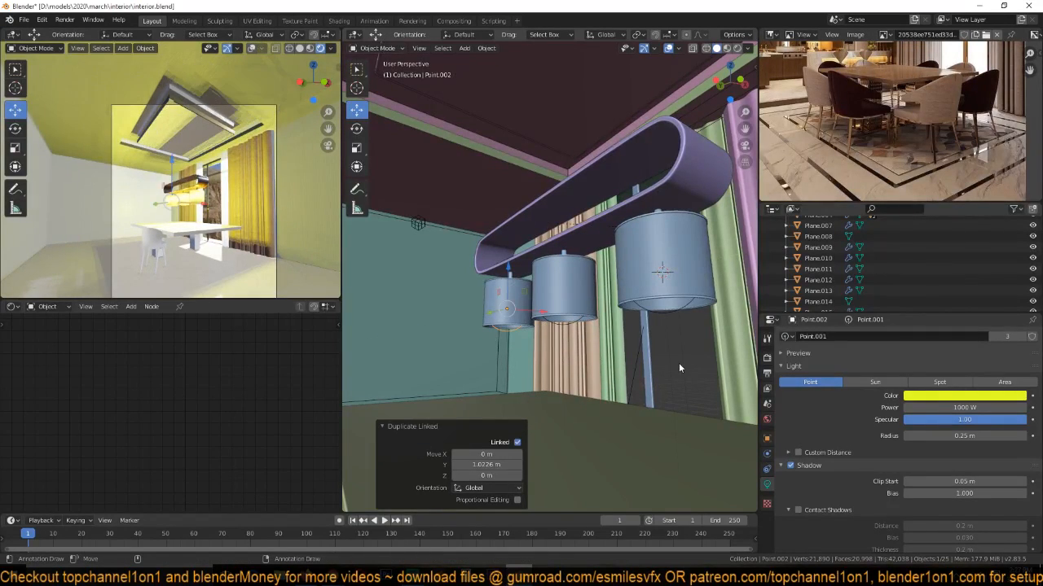
# Change the shared colour of the three shade lights to warm orange and save the file.
pyautogui.click(949, 396)
pyautogui.moveTo(959, 305); pyautogui.dragTo(950, 317)
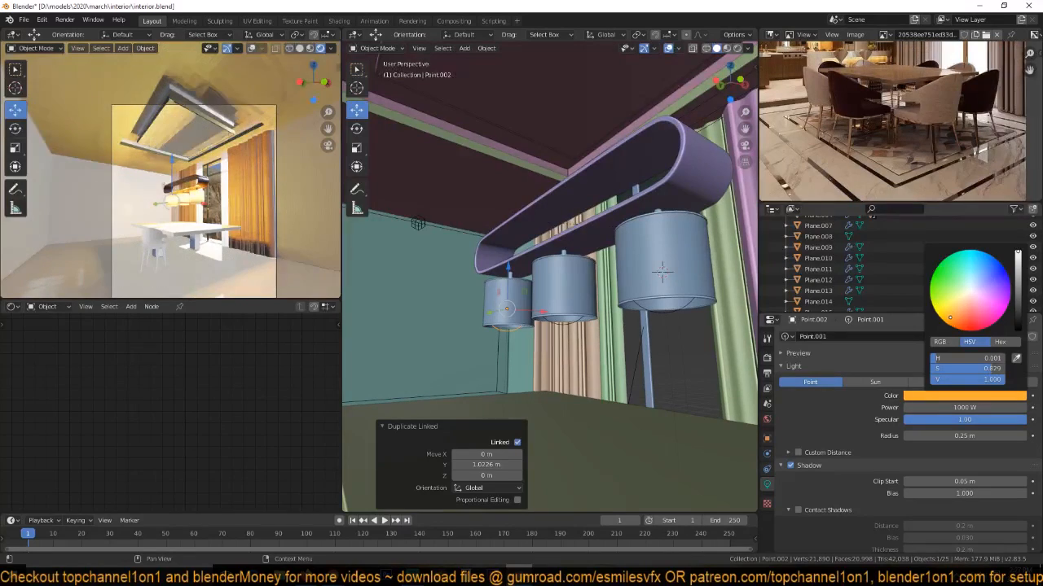
pyautogui.hotkey('ctrl', 's')
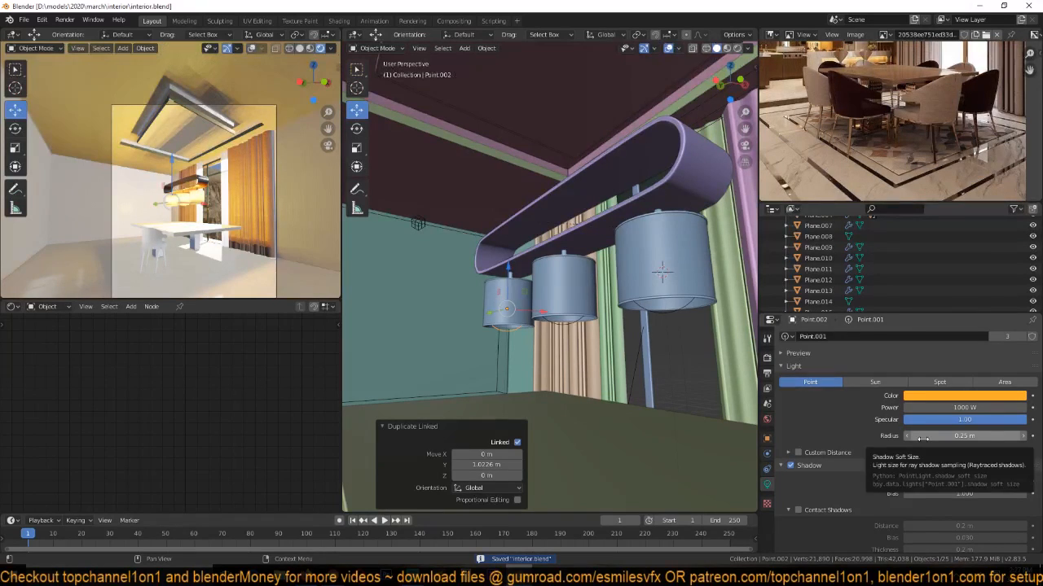
# Turn on Contact Shadows for the three linked shade lights.
pyautogui.click(823, 463)
pyautogui.click(821, 462)
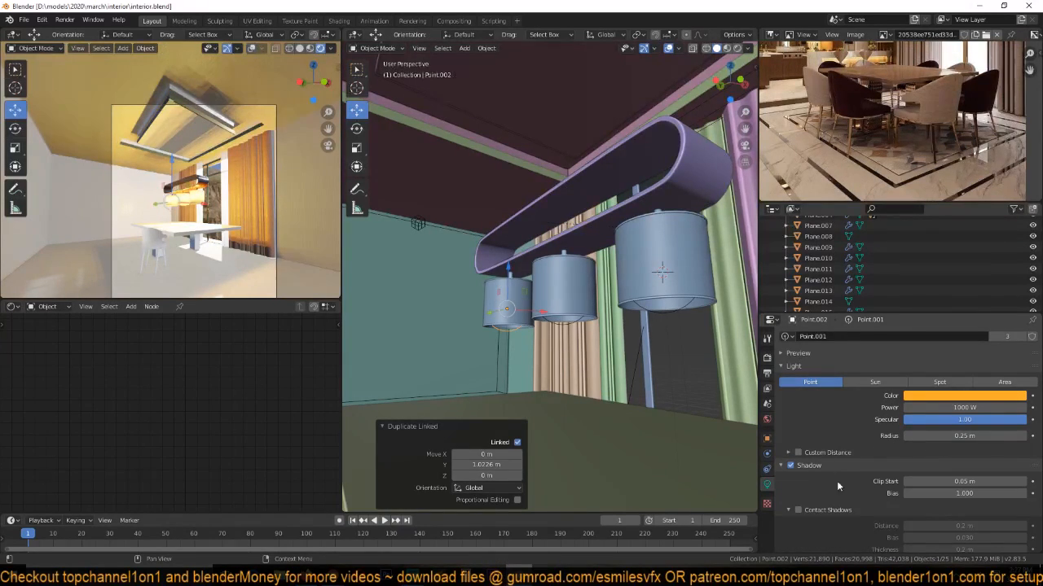
pyautogui.click(798, 510)
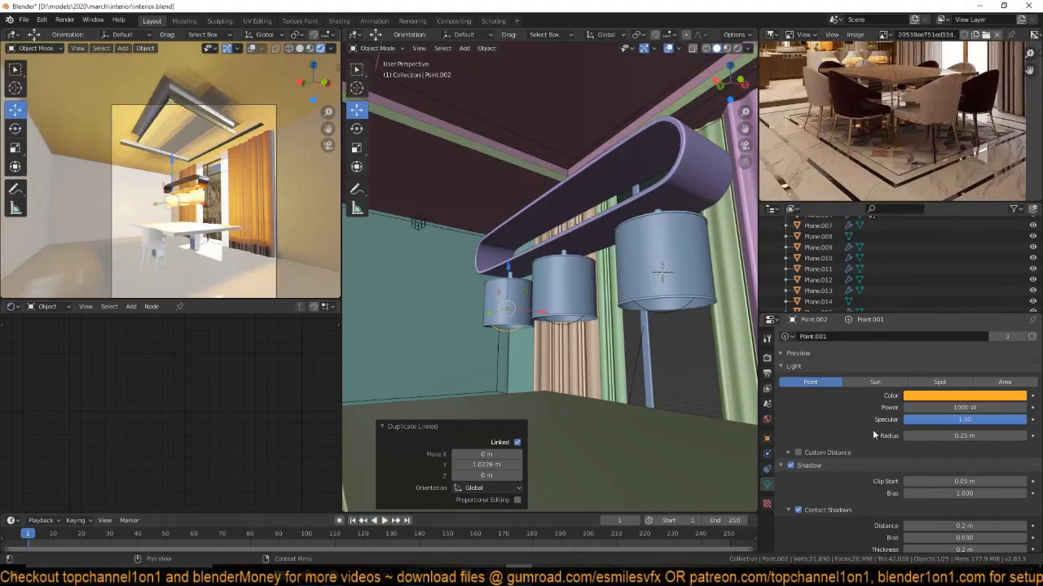
# Enable Custom Distance on the shade lights, try 1 m, raise it to about 4.9 m, and save the file.
pyautogui.click(810, 453)
pyautogui.click(797, 453)
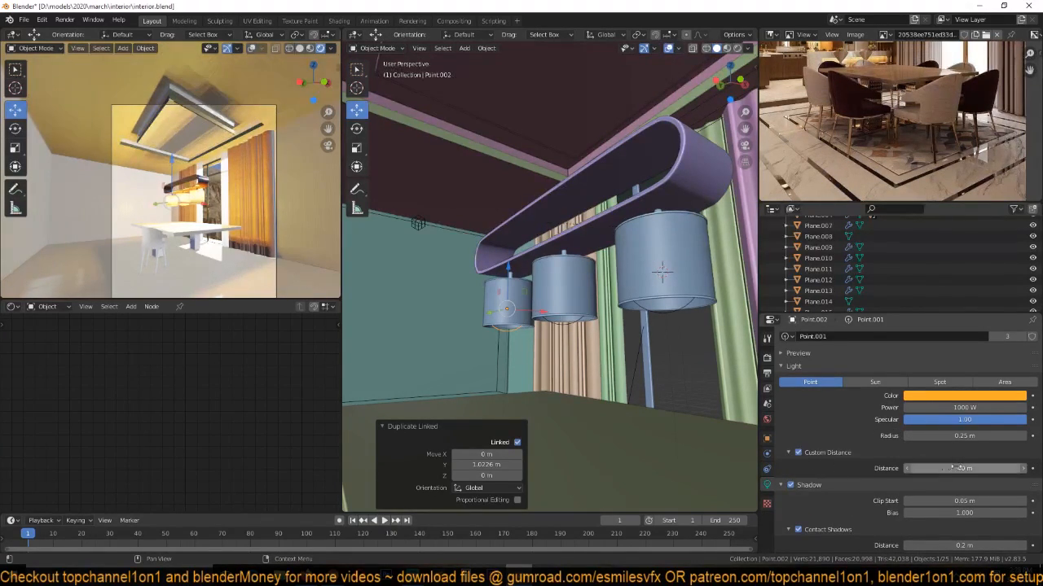
pyautogui.click(950, 468)
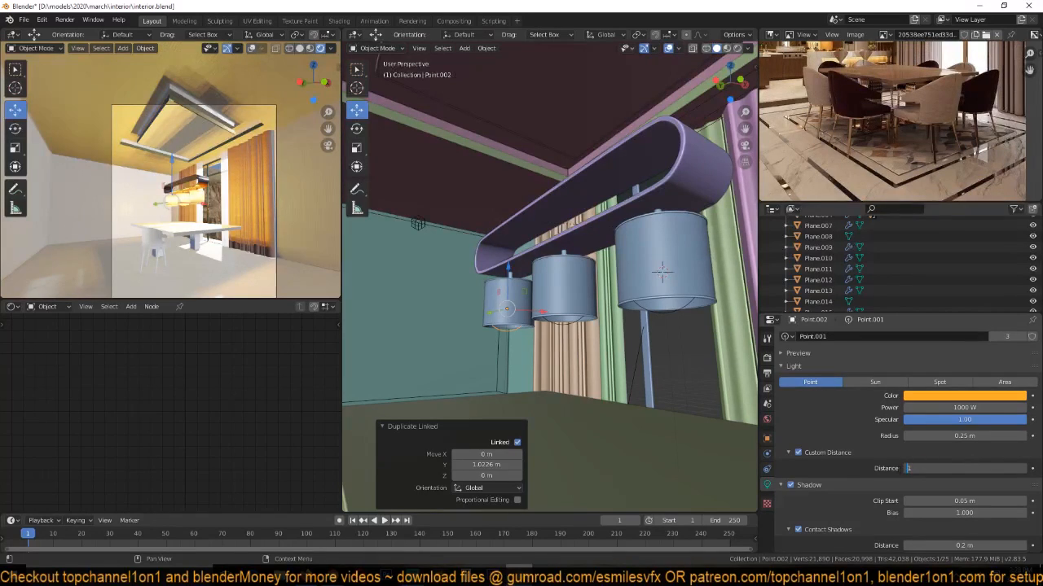
pyautogui.write('1')
pyautogui.press('Return')
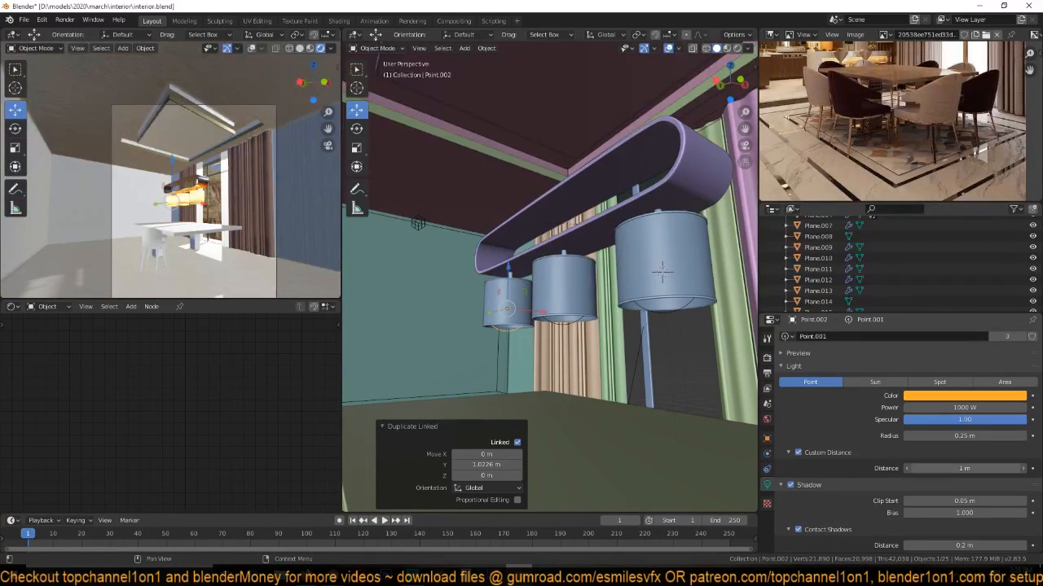
pyautogui.moveTo(964, 469); pyautogui.dragTo(1011, 468)
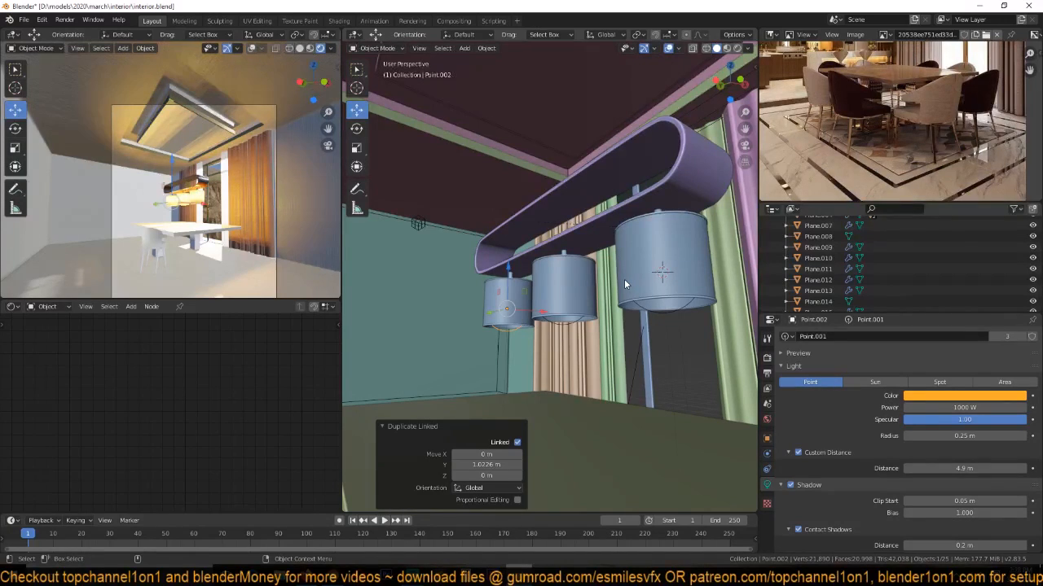
pyautogui.click(518, 412)
pyautogui.hotkey('ctrl', 's')
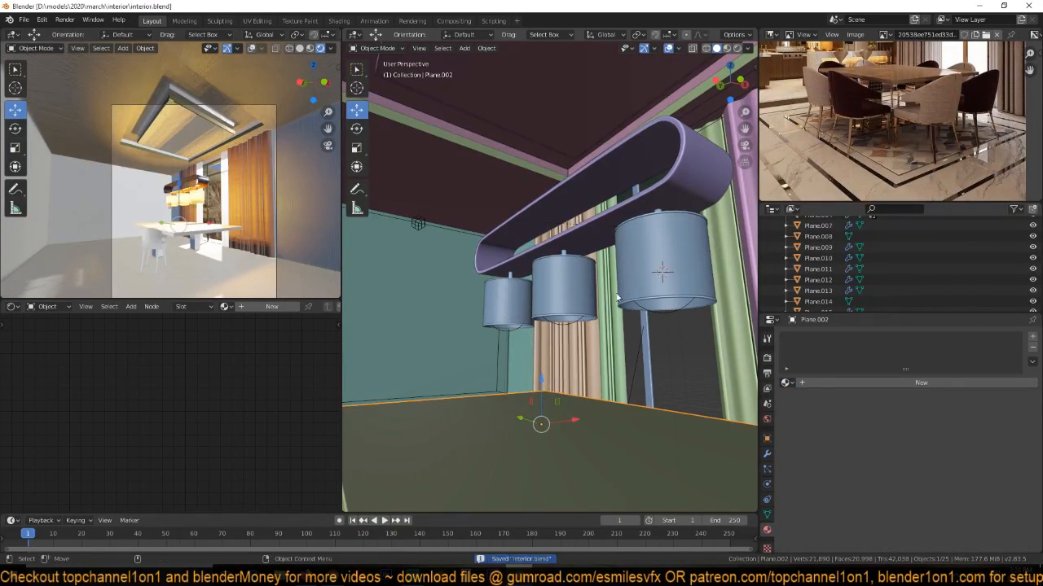
# Compare the dining area in the reference image with the modelled table, chair and pendant lamp.
pyautogui.scroll(-3, 838, 136)
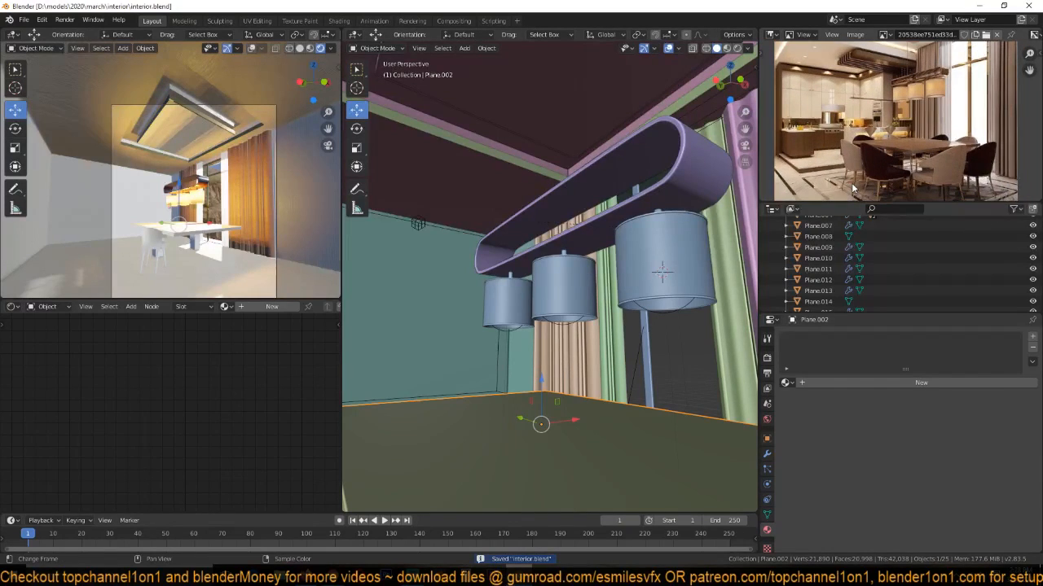
pyautogui.scroll(2, 844, 167)
pyautogui.scroll(-8, 556, 268)
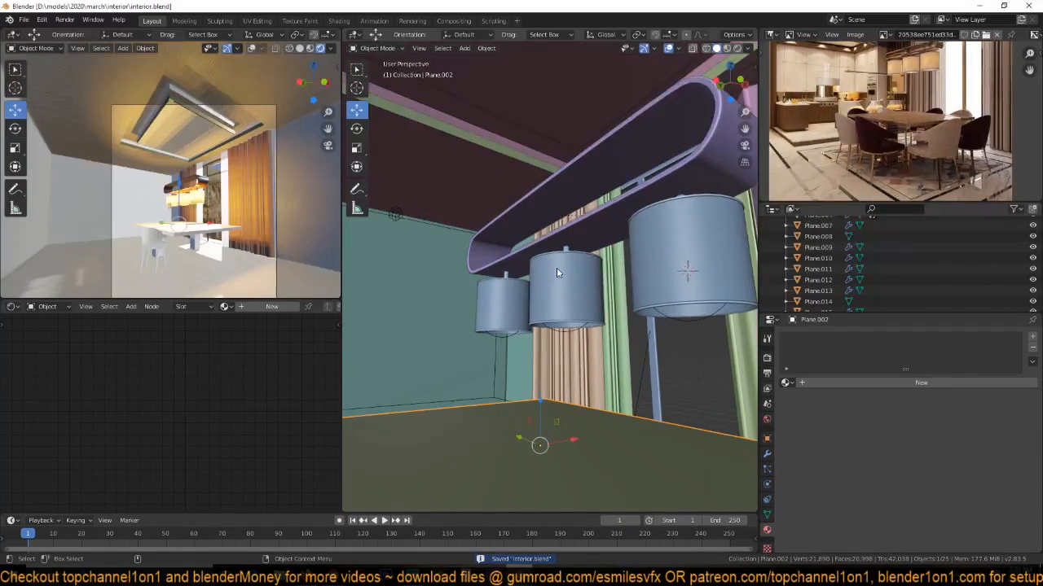
pyautogui.keyDown('shift'); pyautogui.moveTo(574, 366); pyautogui.dragTo(581, 321, button='middle'); pyautogui.keyUp('shift')
pyautogui.hotkey('ctrl', 's')
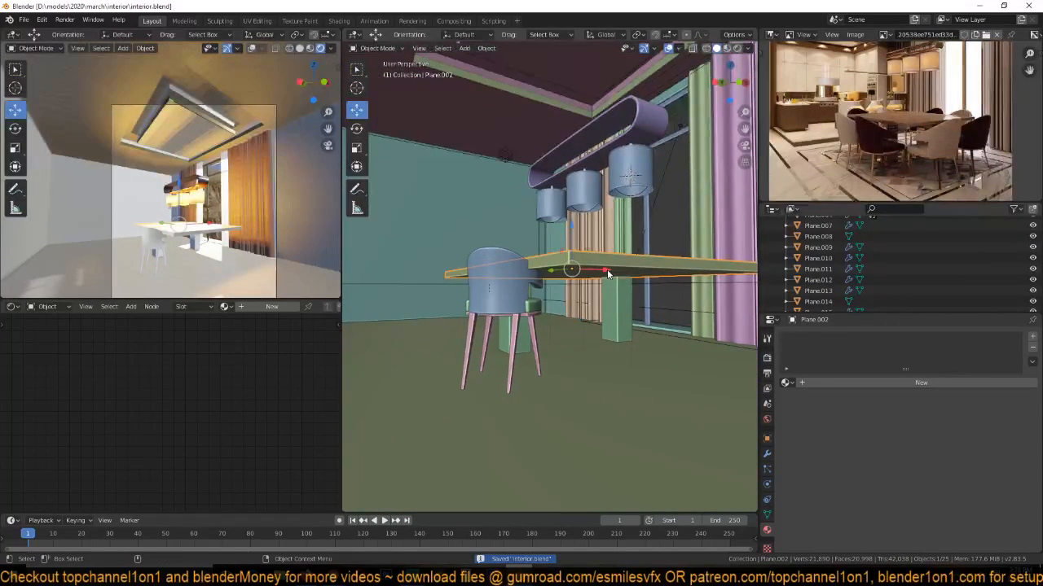
pyautogui.scroll(-3, 607, 269)
pyautogui.hotkey('ctrl', 's')
pyautogui.hotkey('alt', 'a')
pyautogui.moveTo(606, 268); pyautogui.dragTo(558, 283, button='middle')
pyautogui.scroll(3, 603, 290)
pyautogui.hotkey('ctrl', 's')
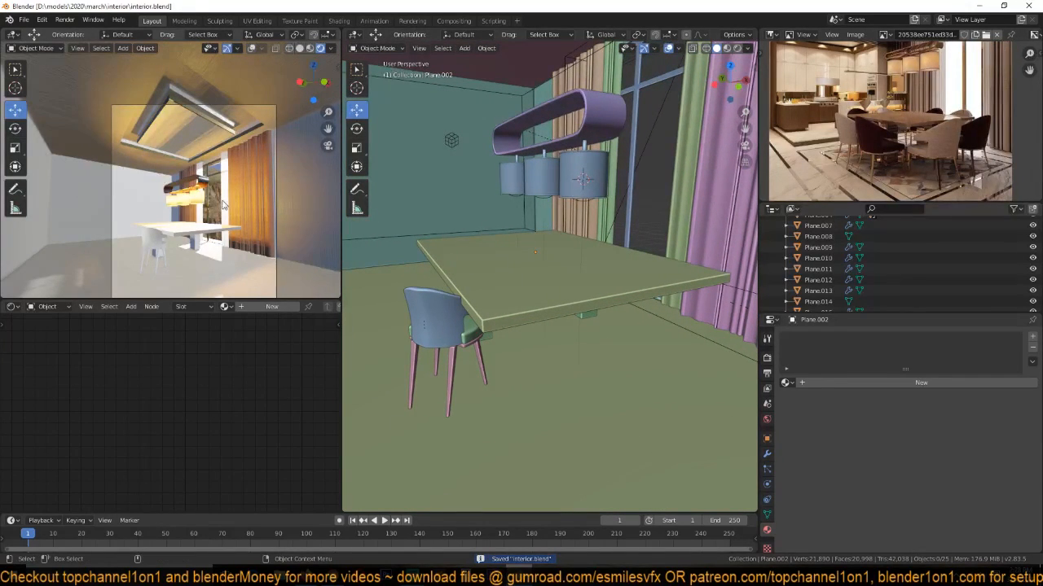
# Add Texture Coordinate and Mapping nodes to the world's environment texture, rotate it around Z, and save the file.
pyautogui.click(45, 307)
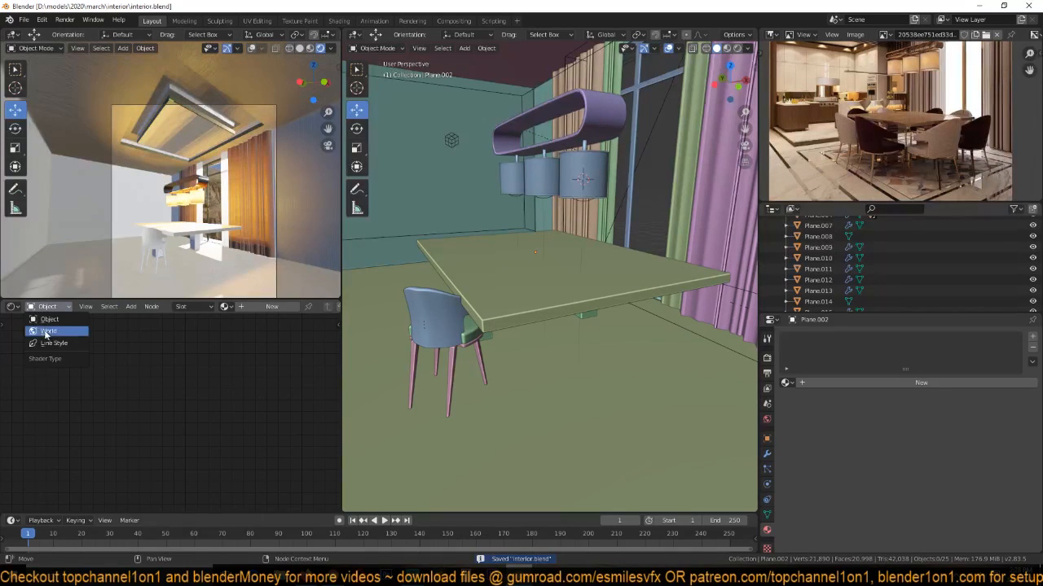
pyautogui.click(47, 328)
pyautogui.scroll(-2, 138, 376)
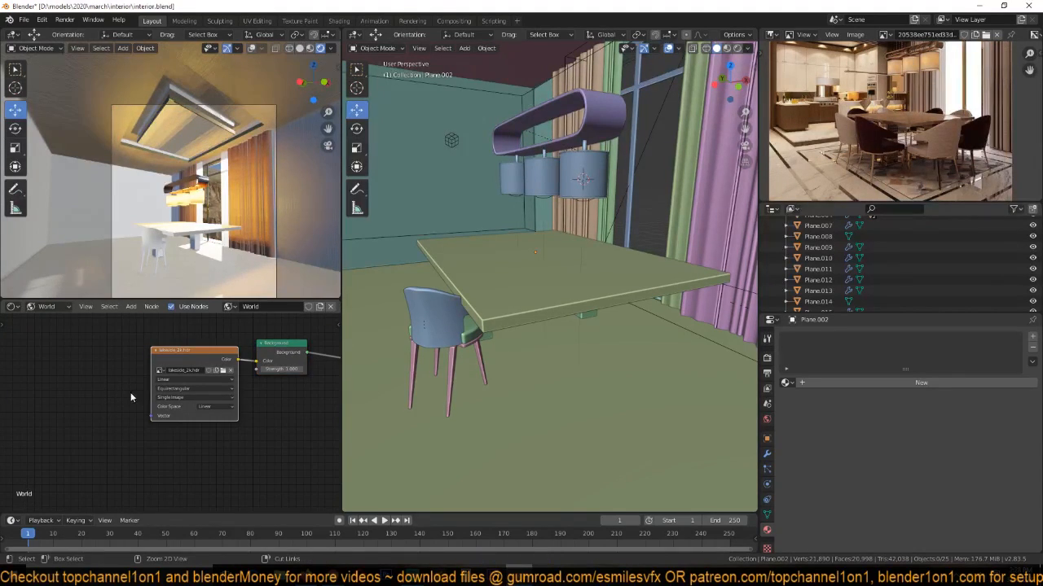
pyautogui.hotkey('ctrl', 't')
pyautogui.moveTo(180, 395); pyautogui.dragTo(238, 382, button='middle')
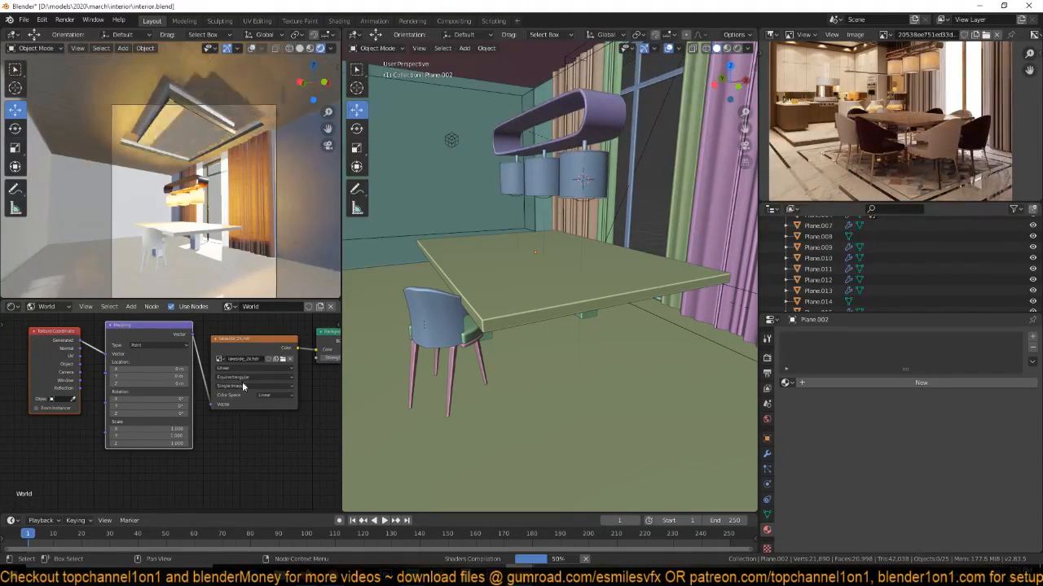
pyautogui.moveTo(158, 414)
pyautogui.mouseDown()
pyautogui.moveTo(214, 414)
pyautogui.moveTo(160, 414)
pyautogui.mouseUp()
pyautogui.hotkey('ctrl', 's')
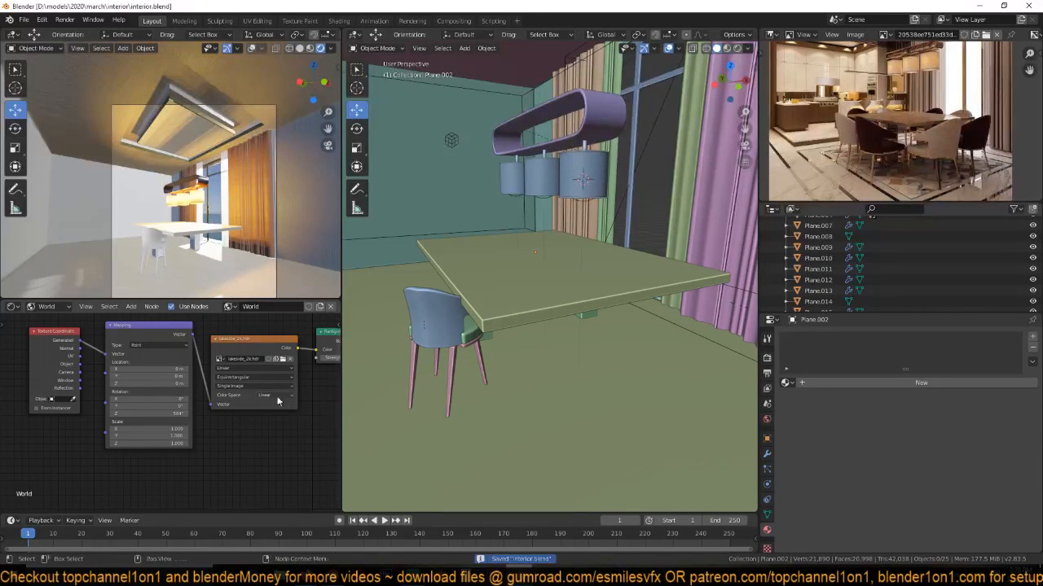
# Add a light beside the pendant lamp and make it a Point light with 1000 W power and a pale orange colour.
pyautogui.scroll(-3, 460, 220)
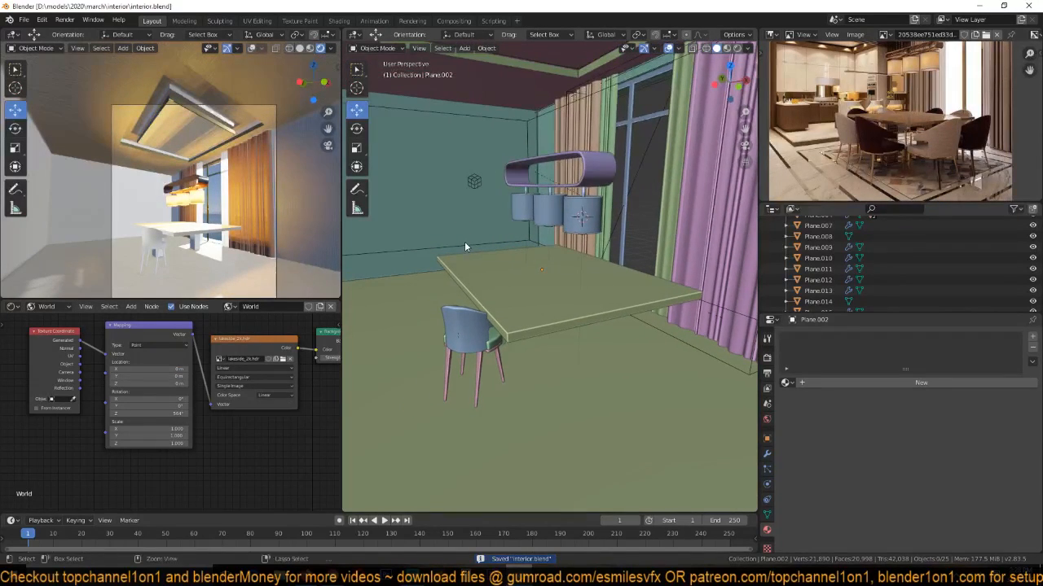
pyautogui.scroll(3, 566, 232)
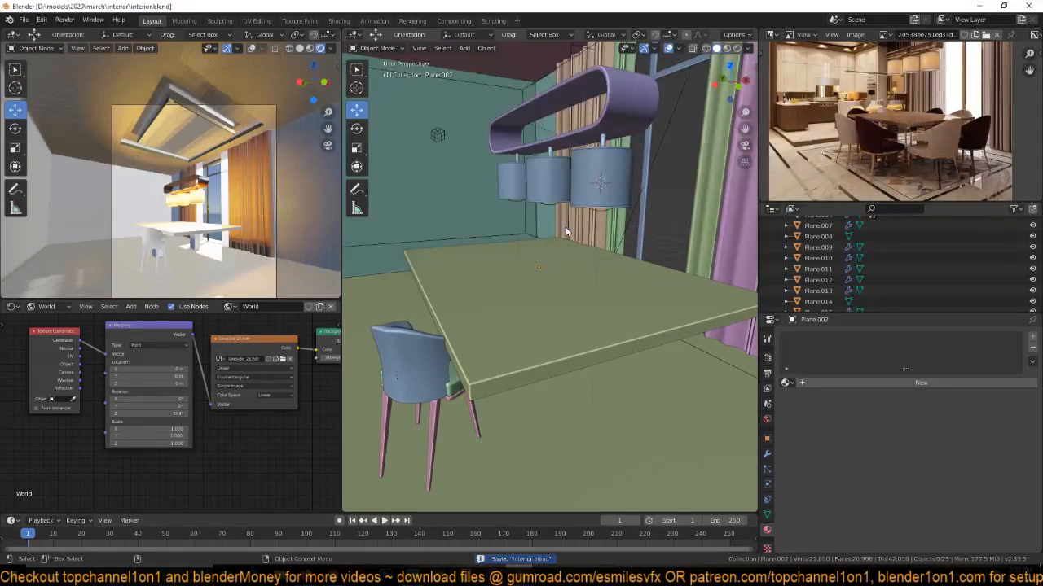
pyautogui.hotkey('shift', 'a')
pyautogui.moveTo(461, 204)
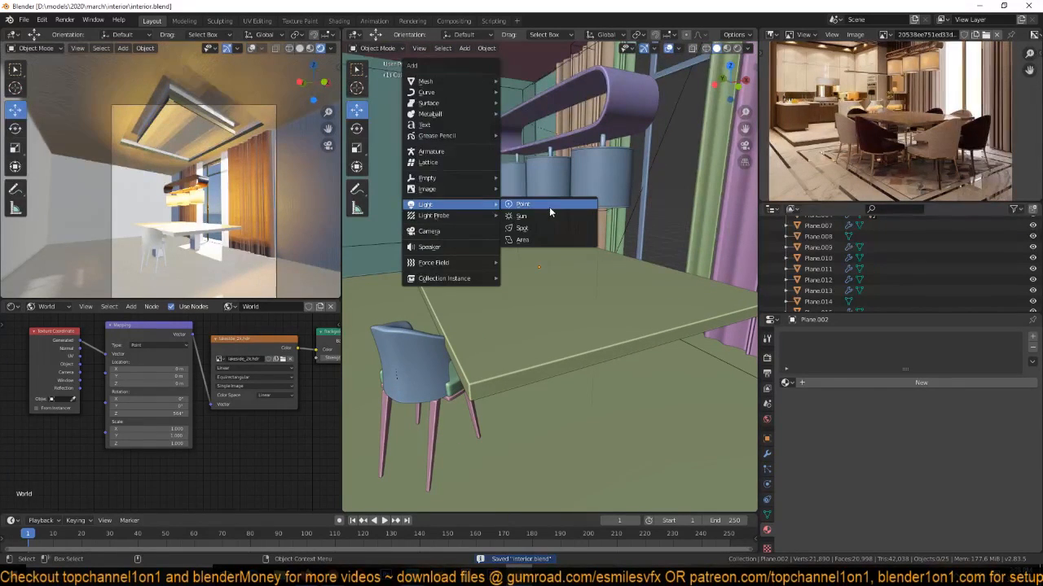
pyautogui.click(544, 214)
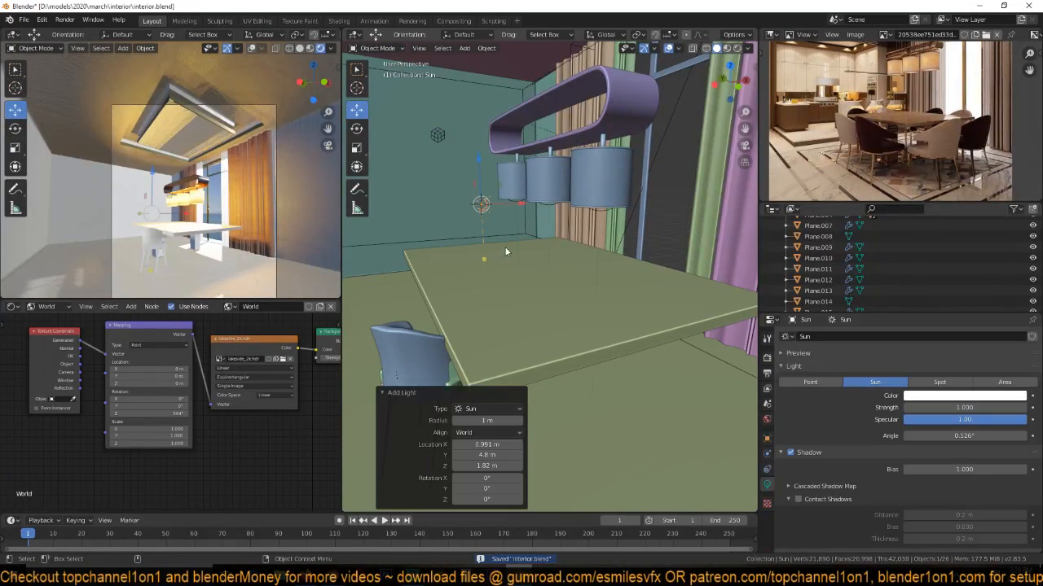
pyautogui.click(827, 382)
pyautogui.click(949, 407)
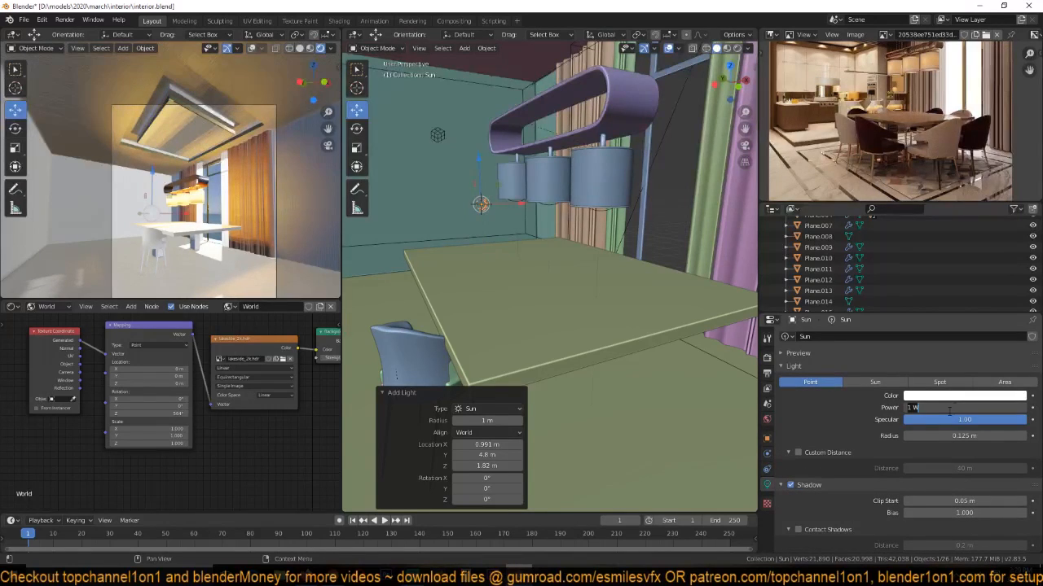
pyautogui.write('1000')
pyautogui.press('Return')
pyautogui.click(953, 396)
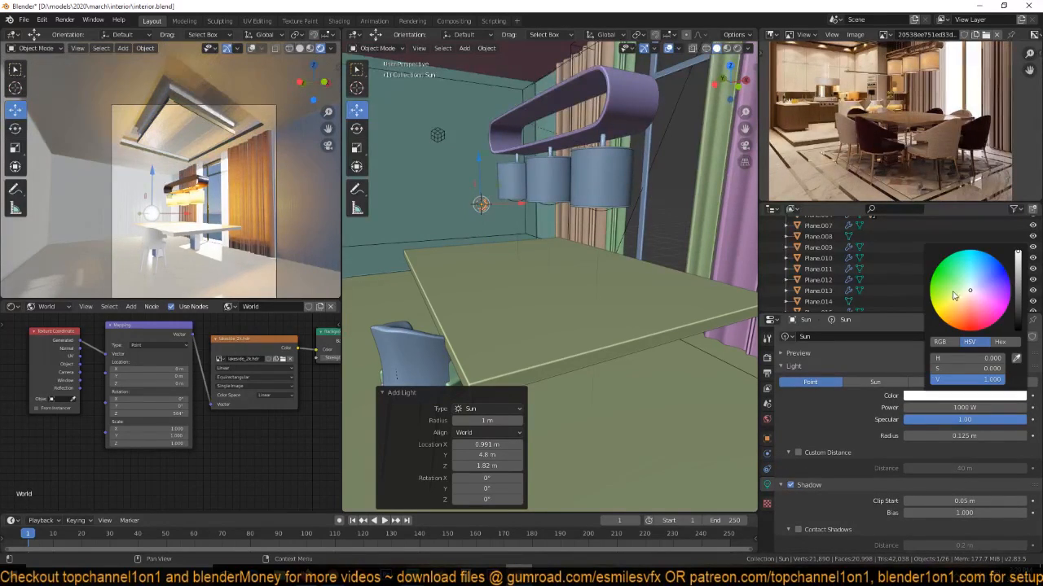
pyautogui.click(962, 304)
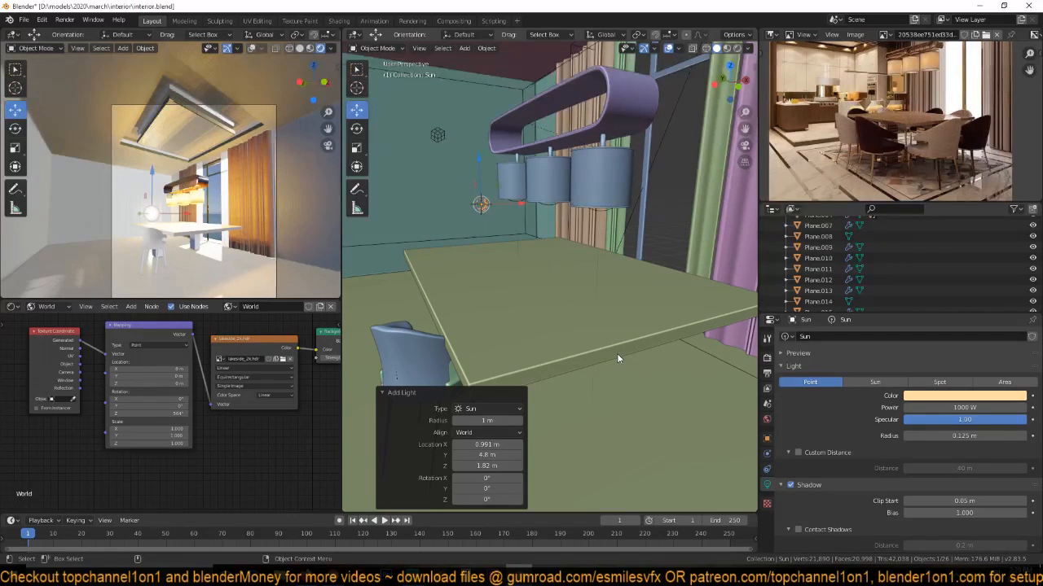
# Raise the new point light about 3.06 m and move it about -3.74 m along Y.
pyautogui.press('g')
pyautogui.press('z')
pyautogui.click(580, 194)
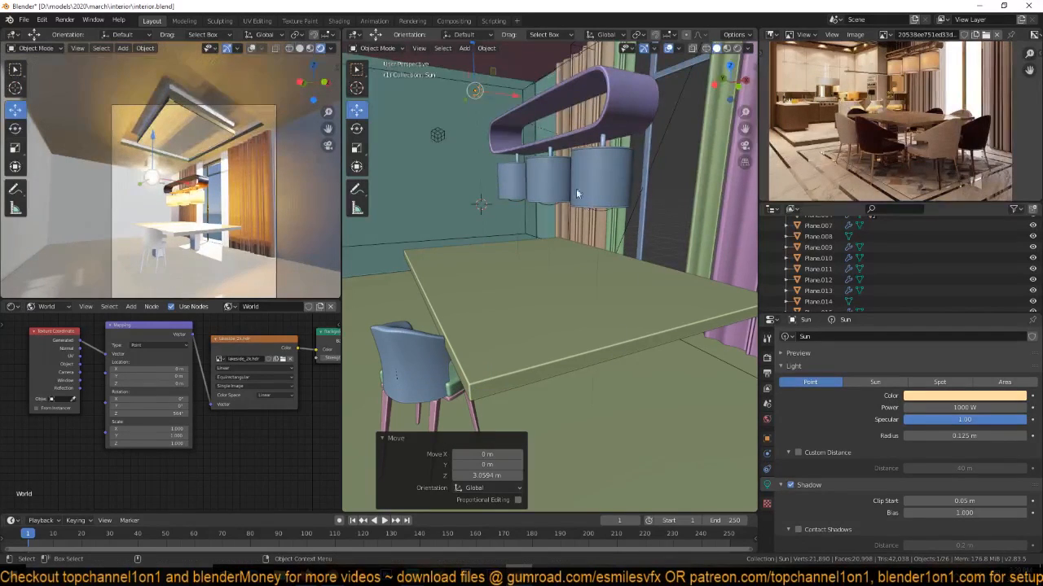
pyautogui.press('g')
pyautogui.press('y')
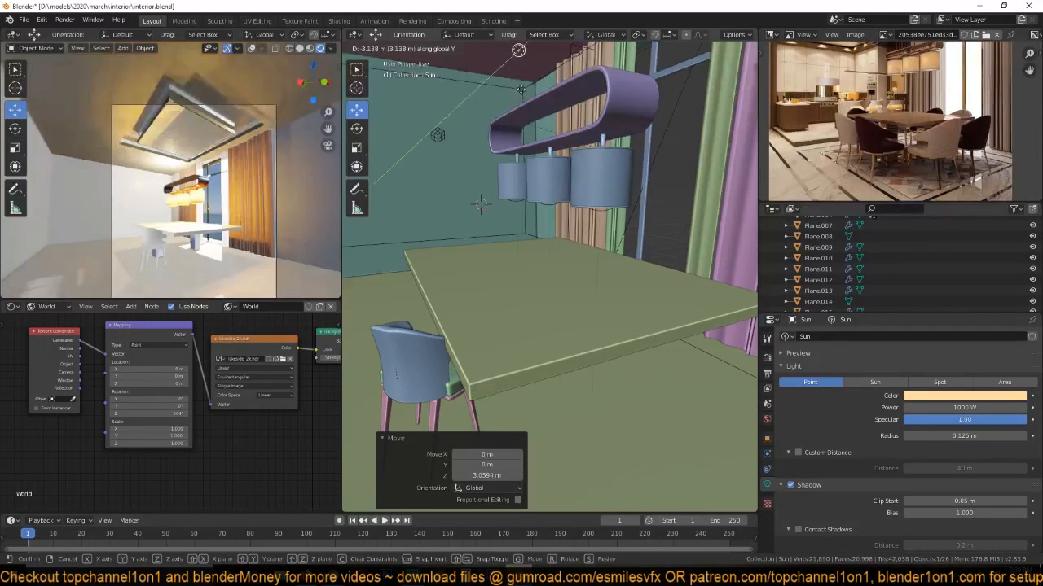
pyautogui.click(538, 87)
# Shift the point light about -0.75 m along X and lower it about 0.65 m, keeping it above the pendant lamp.
pyautogui.moveTo(539, 87); pyautogui.dragTo(570, 97, button='middle')
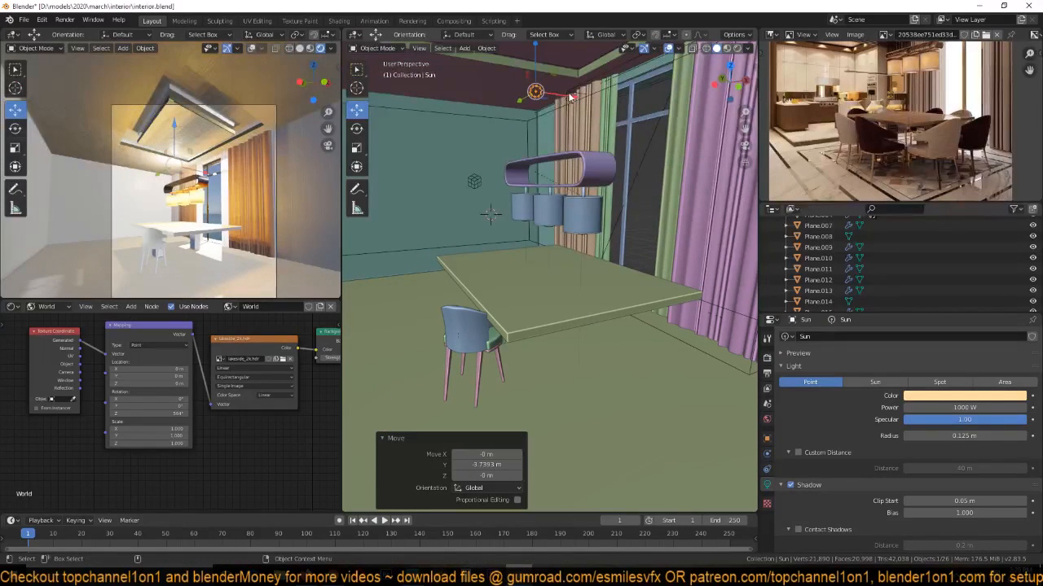
pyautogui.press('g')
pyautogui.press('x')
pyautogui.click(512, 172)
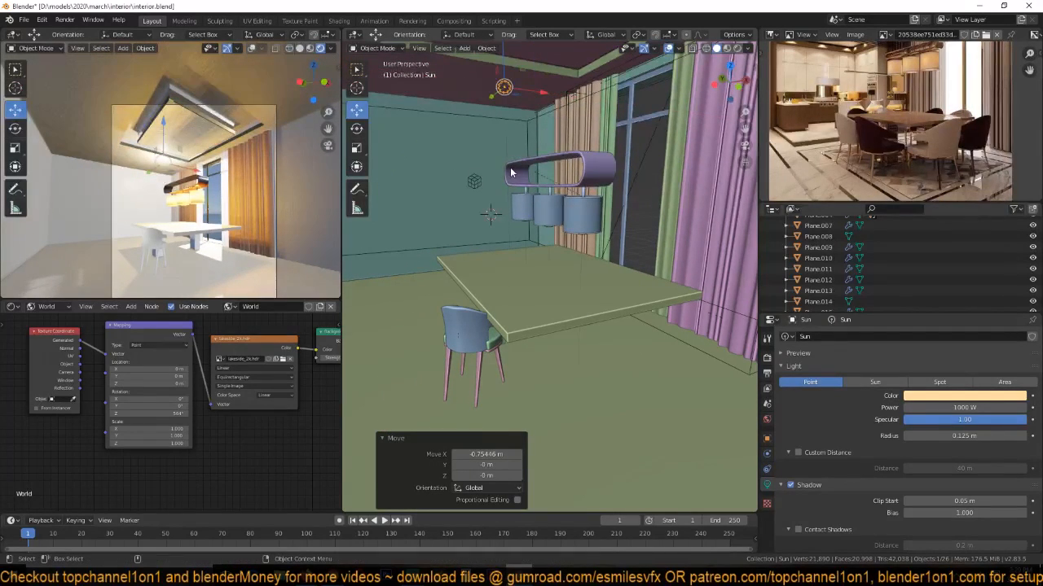
pyautogui.press('g')
pyautogui.press('z')
pyautogui.click(520, 192)
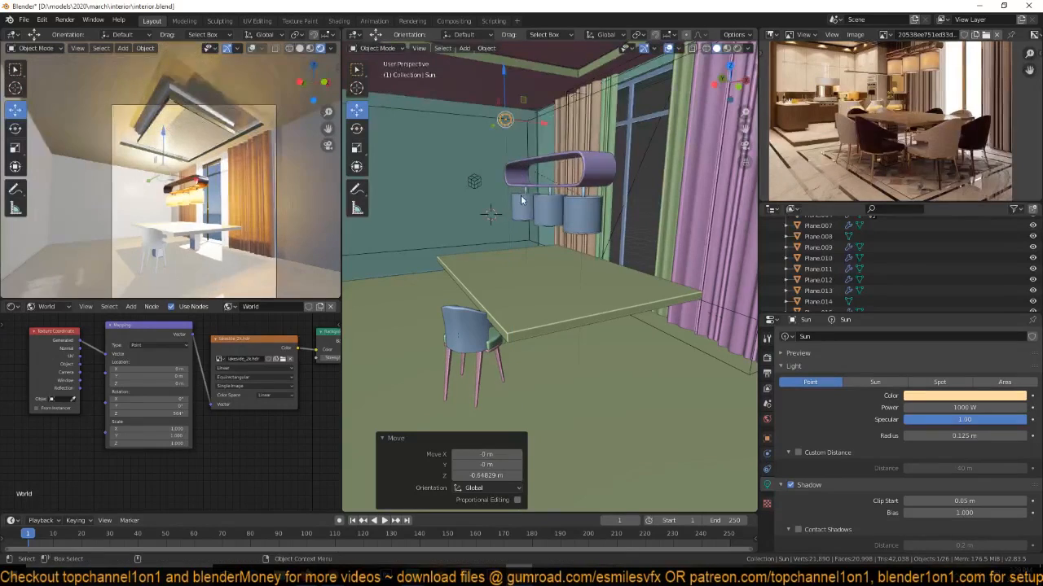
# Set the point light's radius to about 0.695 m and its power to 500 W, and save the file.
pyautogui.moveTo(936, 436); pyautogui.dragTo(985, 435)
pyautogui.click(929, 407)
pyautogui.write('500')
pyautogui.press('Return')
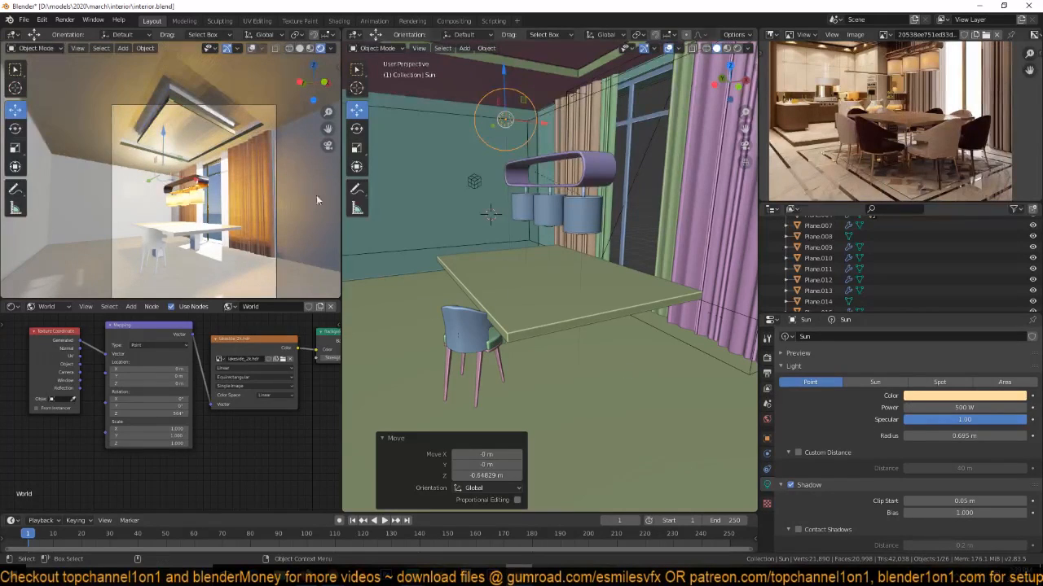
pyautogui.hotkey('ctrl', 's')
pyautogui.hotkey('alt', 'a')
pyautogui.scroll(1, 266, 255)
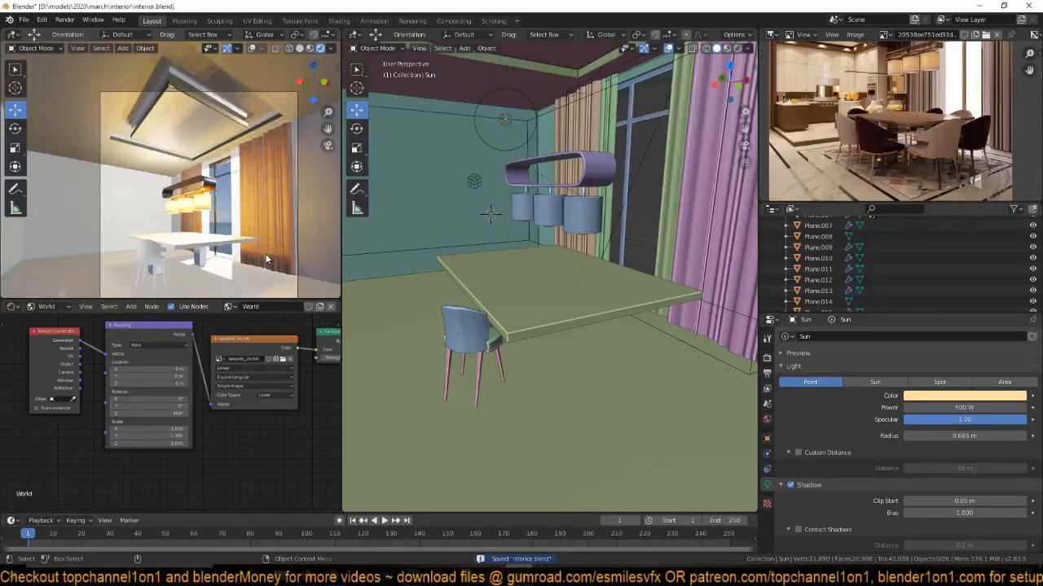
# Save the file, then select the floor plane and display its object material nodes in the shader editor.
pyautogui.moveTo(507, 312); pyautogui.dragTo(506, 295, button='middle')
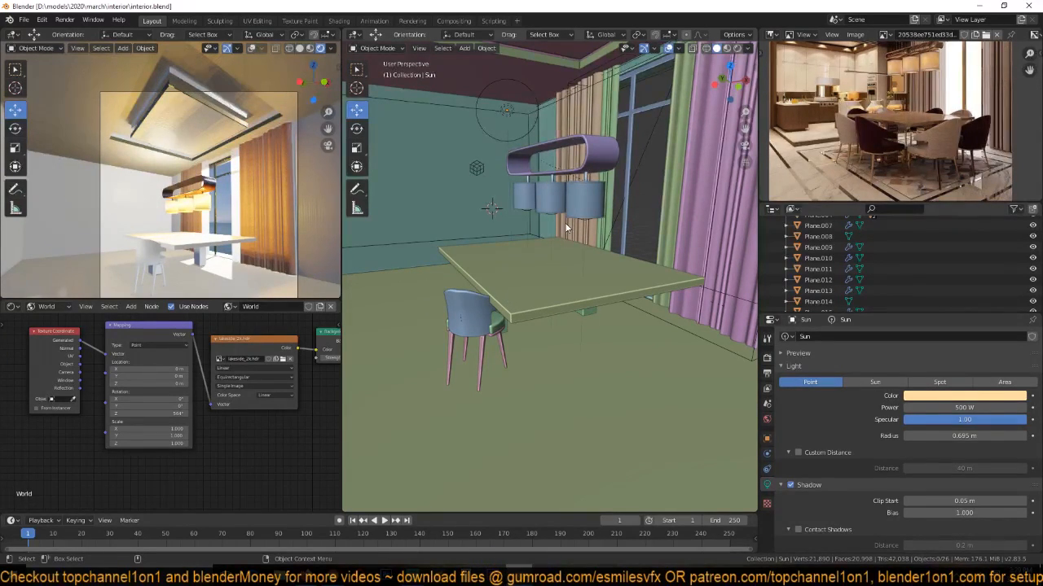
pyautogui.hotkey('ctrl', 's')
pyautogui.moveTo(622, 169); pyautogui.dragTo(560, 184, button='middle')
pyautogui.hotkey('ctrl', 's')
pyautogui.scroll(1, 560, 183)
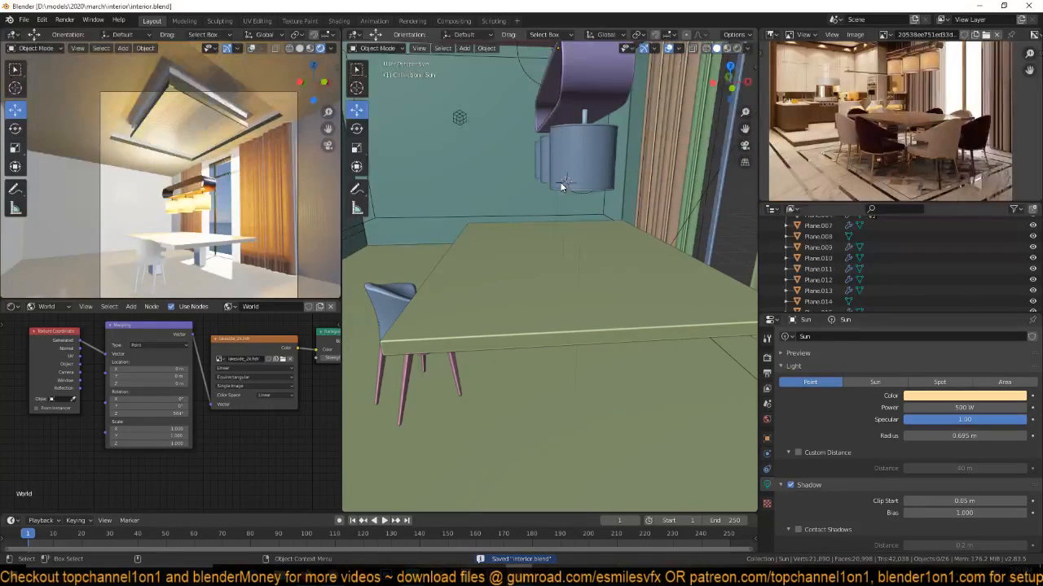
pyautogui.keyDown('shift'); pyautogui.moveTo(560, 220); pyautogui.dragTo(570, 196, button='middle'); pyautogui.keyUp('shift')
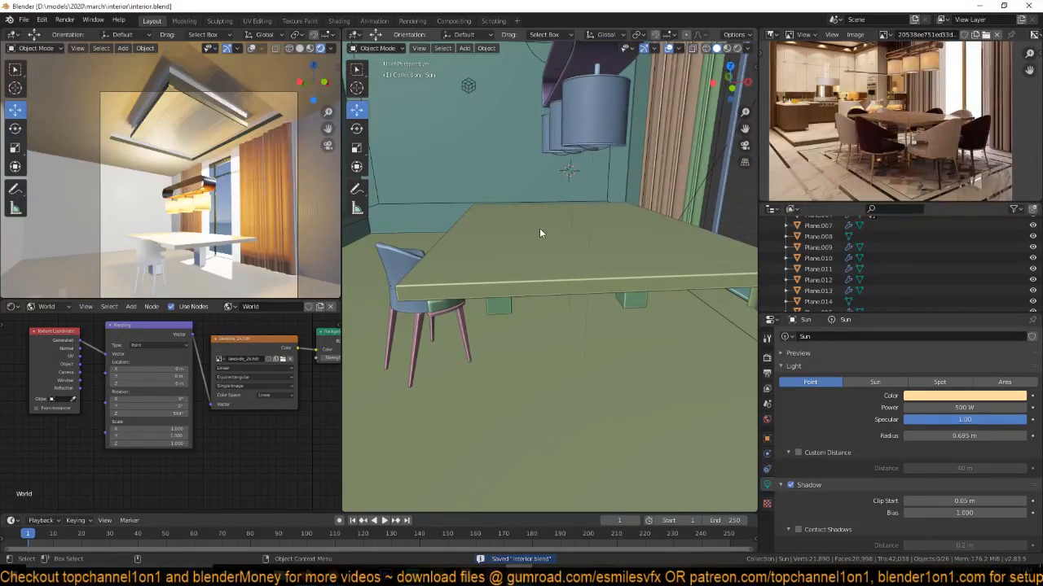
pyautogui.moveTo(539, 233); pyautogui.dragTo(534, 244, button='middle')
pyautogui.click(534, 296)
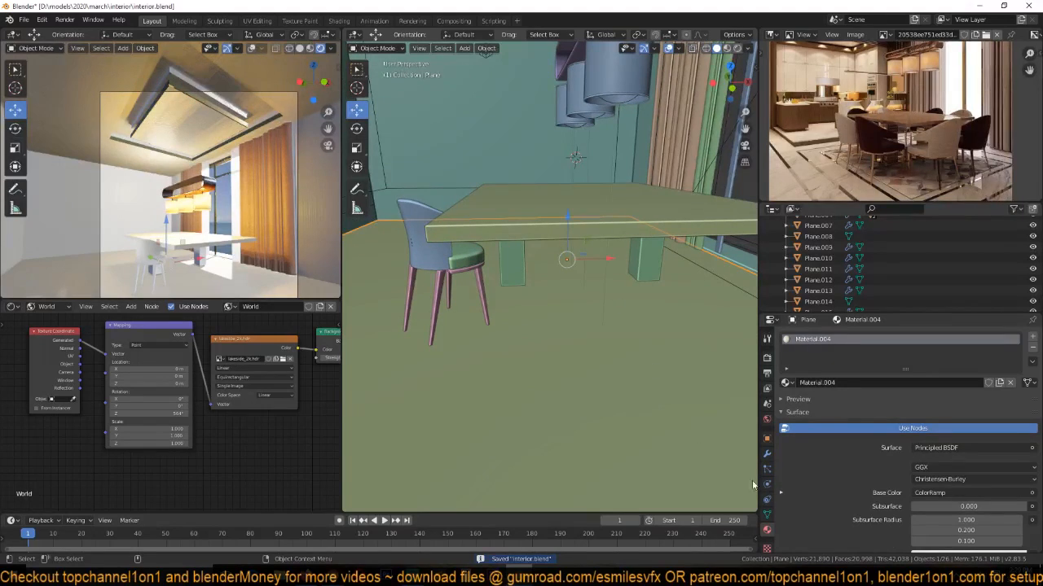
pyautogui.click(49, 309)
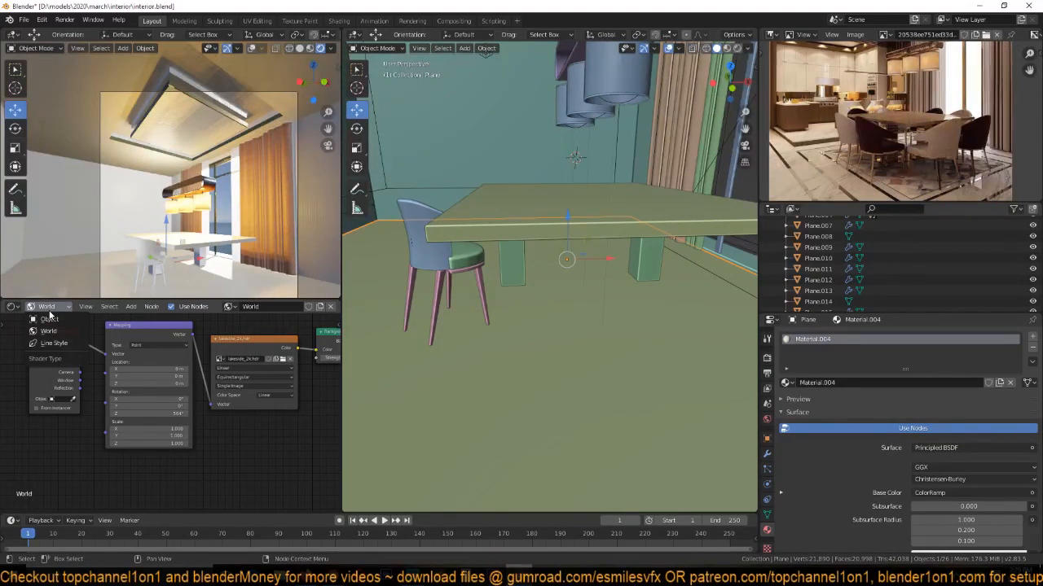
pyautogui.click(57, 319)
pyautogui.hotkey('ctrl', 's')
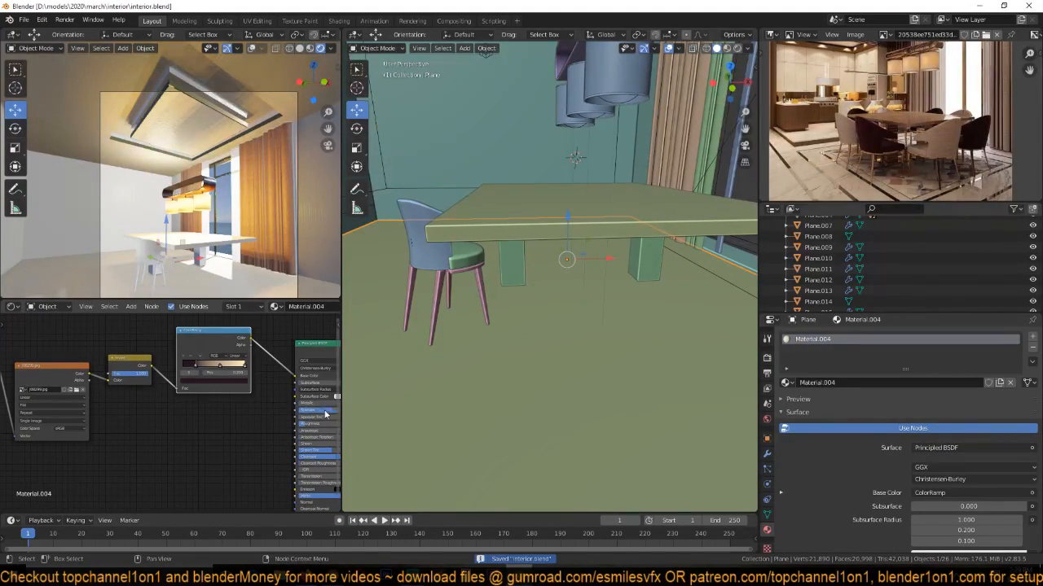
# Isolate the floor plane in local view and show it with material preview shading from the top view.
pyautogui.moveTo(504, 386); pyautogui.dragTo(528, 368, button='middle')
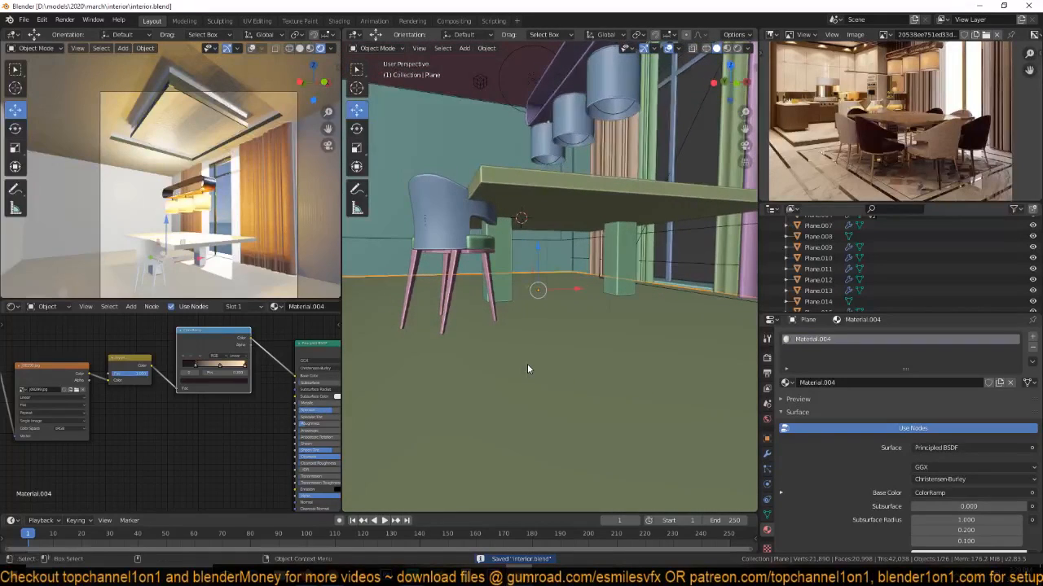
pyautogui.scroll(4, 913, 158)
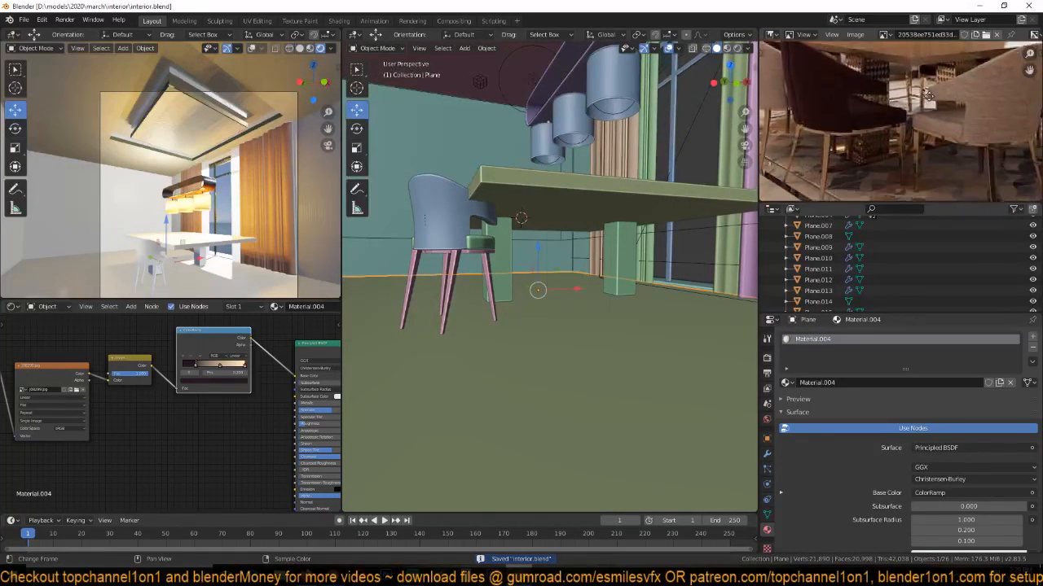
pyautogui.scroll(-3, 914, 171)
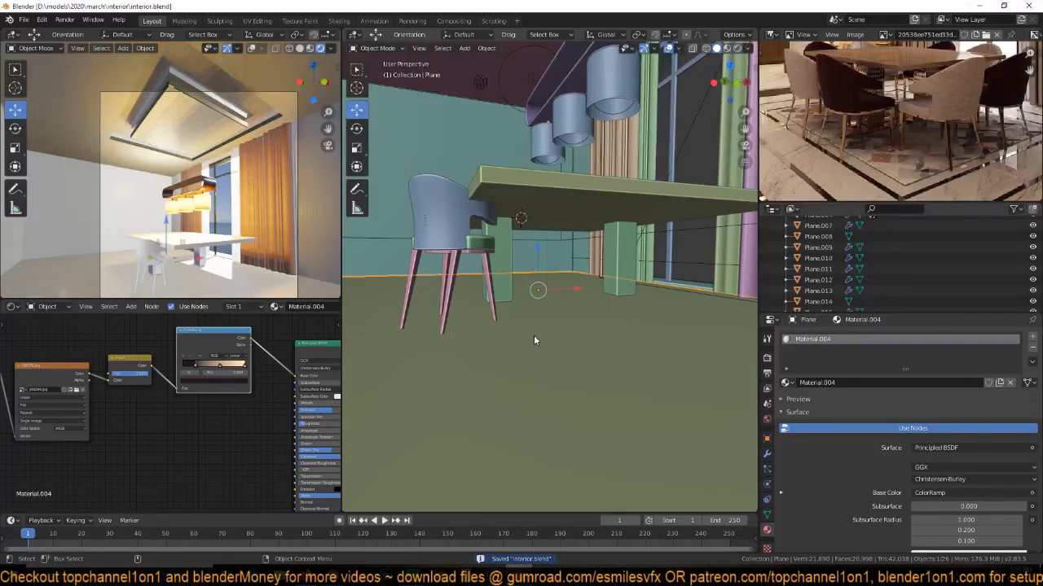
pyautogui.moveTo(531, 334); pyautogui.dragTo(566, 361, button='middle')
pyautogui.press('Tab')
pyautogui.scroll(-5, 564, 366)
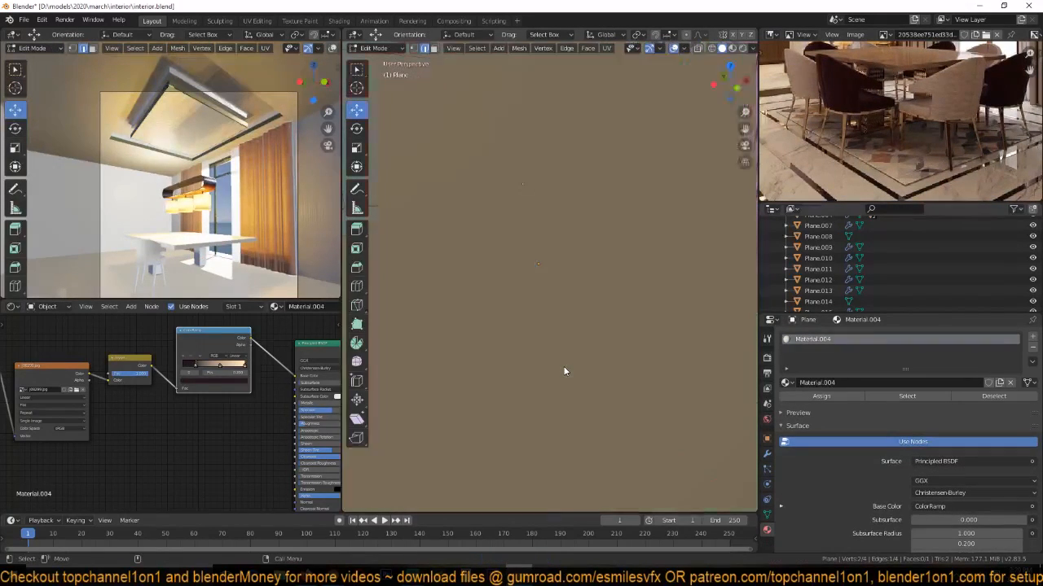
pyautogui.press('Tab')
pyautogui.press('KP_Divide')
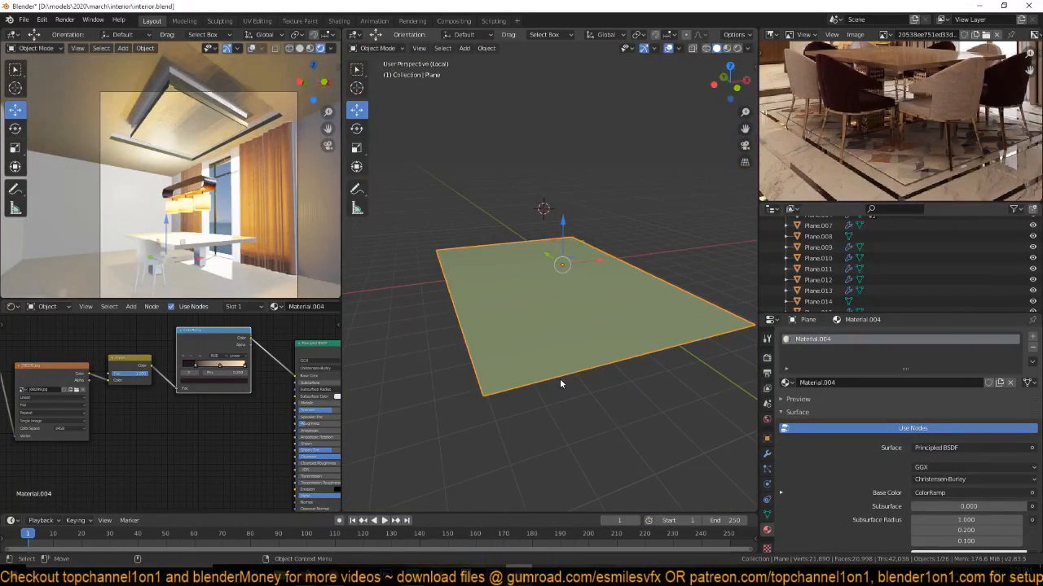
pyautogui.click(727, 48)
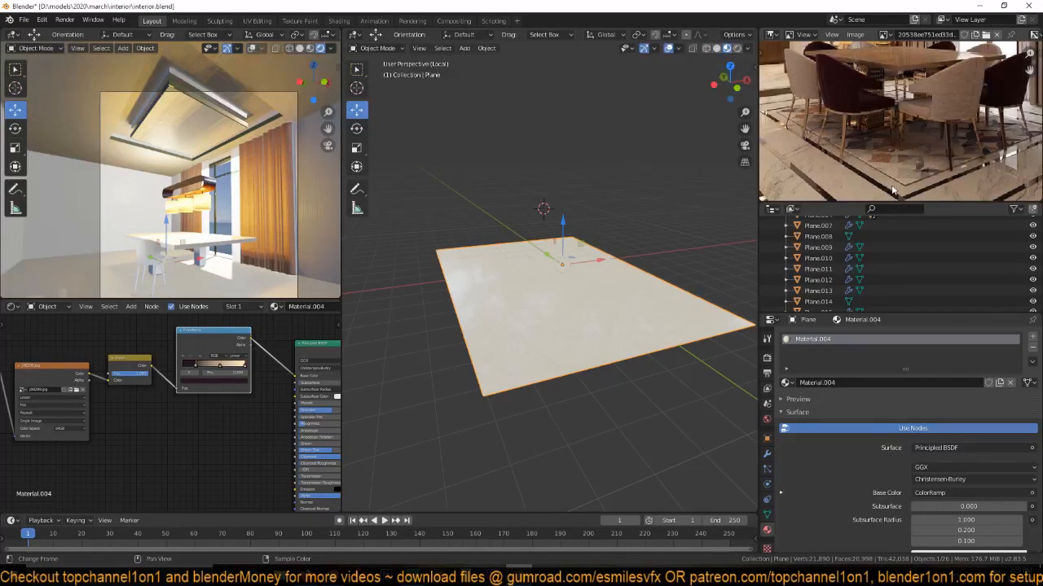
pyautogui.press('KP_7')
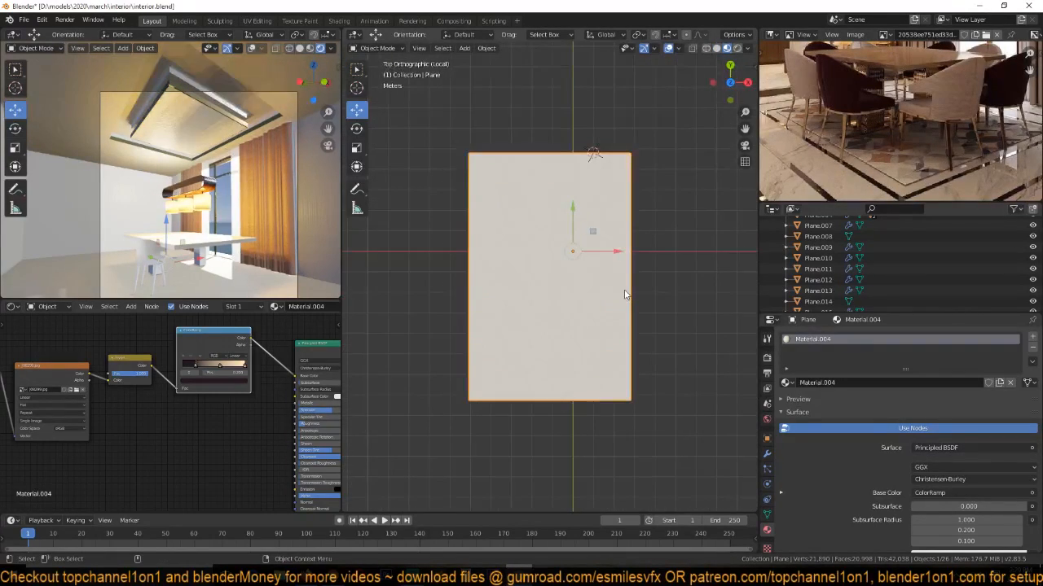
# Try a different mapping scale on the floor's marble texture and undo it.
pyautogui.moveTo(405, 392); pyautogui.dragTo(615, 202, button='middle')
pyautogui.scroll(7, 560, 260)
pyautogui.scroll(-4, 221, 397)
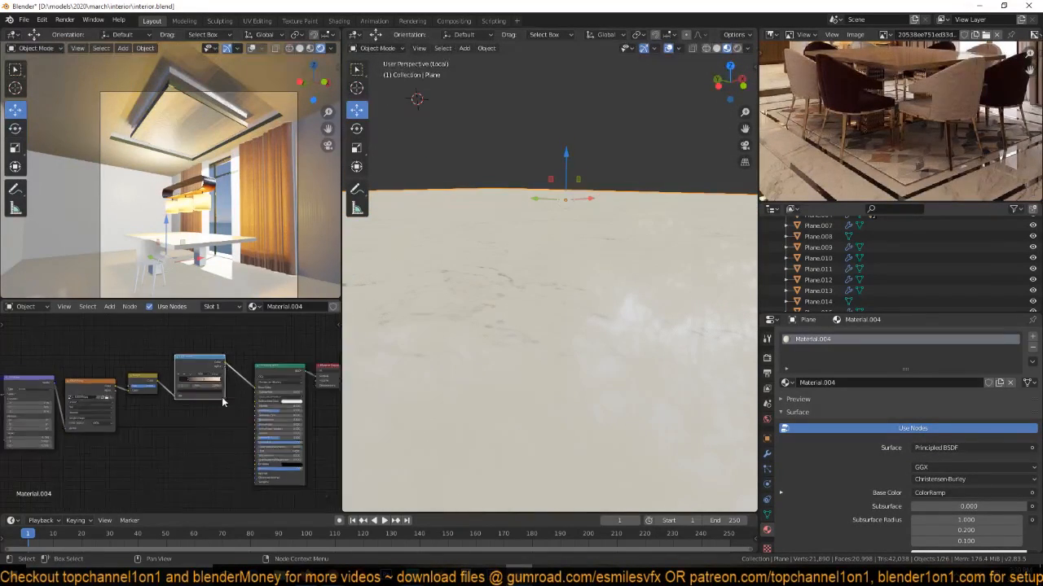
pyautogui.moveTo(222, 396); pyautogui.dragTo(322, 359, button='middle')
pyautogui.scroll(5, 196, 387)
pyautogui.moveTo(198, 392); pyautogui.dragTo(201, 422, button='middle')
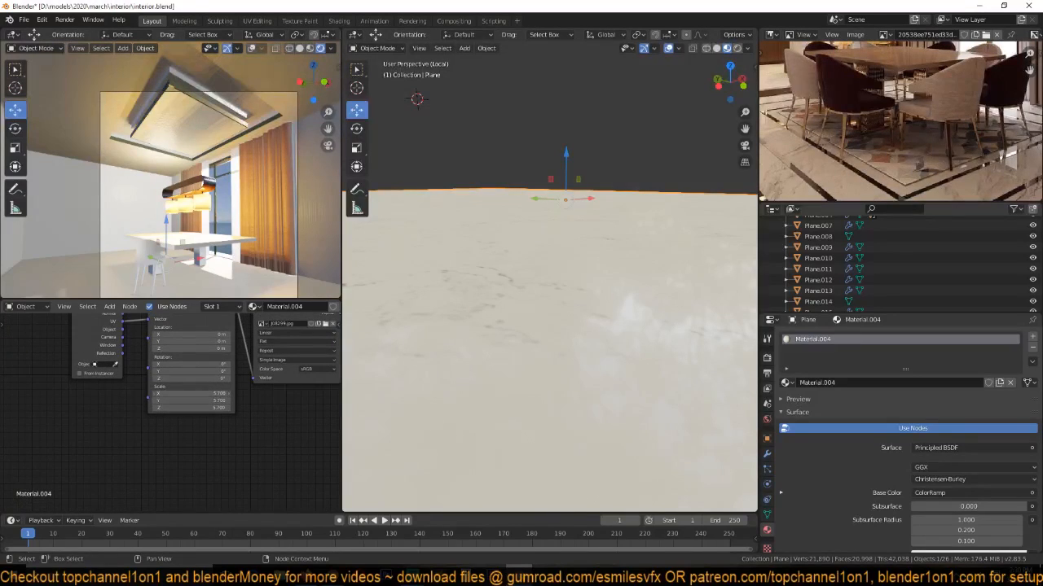
pyautogui.press('Return')
pyautogui.keyDown('ctrl'); pyautogui.moveTo(219, 394); pyautogui.dragTo(175, 395); pyautogui.keyUp('ctrl')
pyautogui.hotkey('ctrl', 'z')
# Move the mapping, image texture and Invert nodes away from the ColorRamp to make room for another node.
pyautogui.scroll(-5, 247, 416)
pyautogui.moveTo(301, 391); pyautogui.dragTo(174, 429, button='middle')
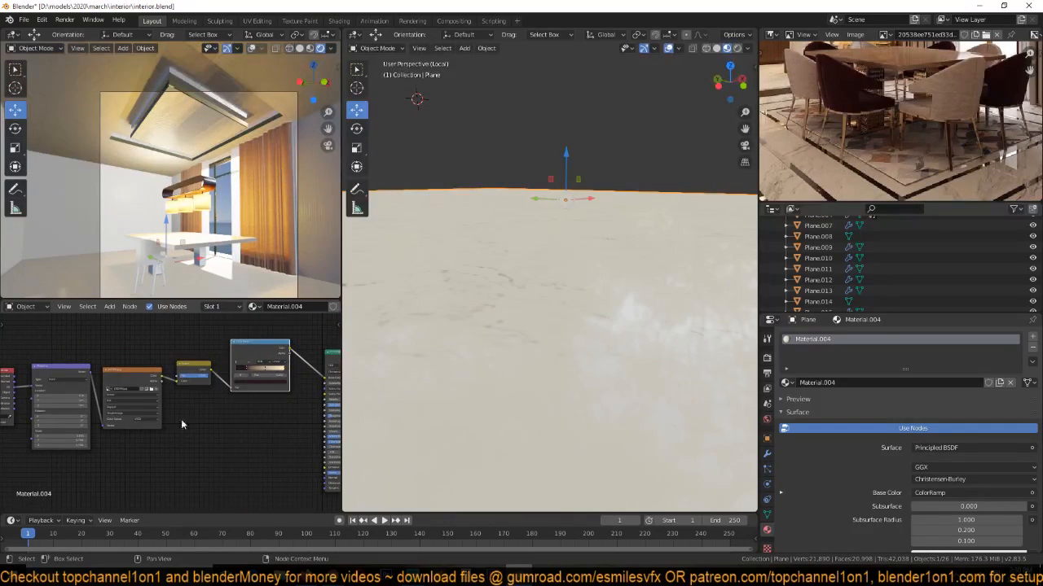
pyautogui.scroll(3, 204, 412)
pyautogui.moveTo(222, 360); pyautogui.dragTo(264, 360)
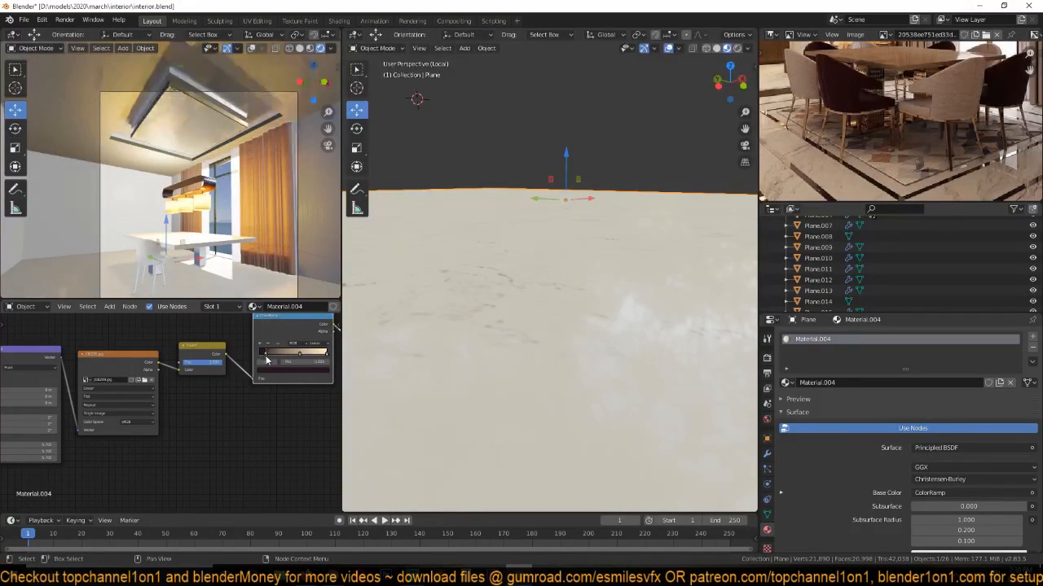
pyautogui.scroll(-2, 194, 400)
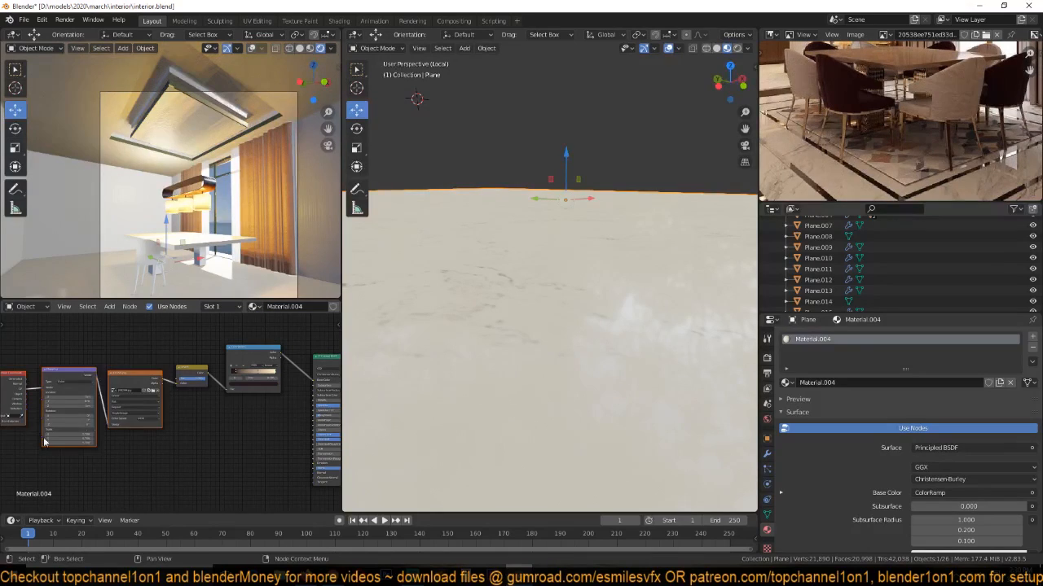
pyautogui.moveTo(197, 354); pyautogui.dragTo(2, 469)
pyautogui.press('g')
pyautogui.click(93, 456)
pyautogui.moveTo(531, 282); pyautogui.dragTo(559, 356, button='middle')
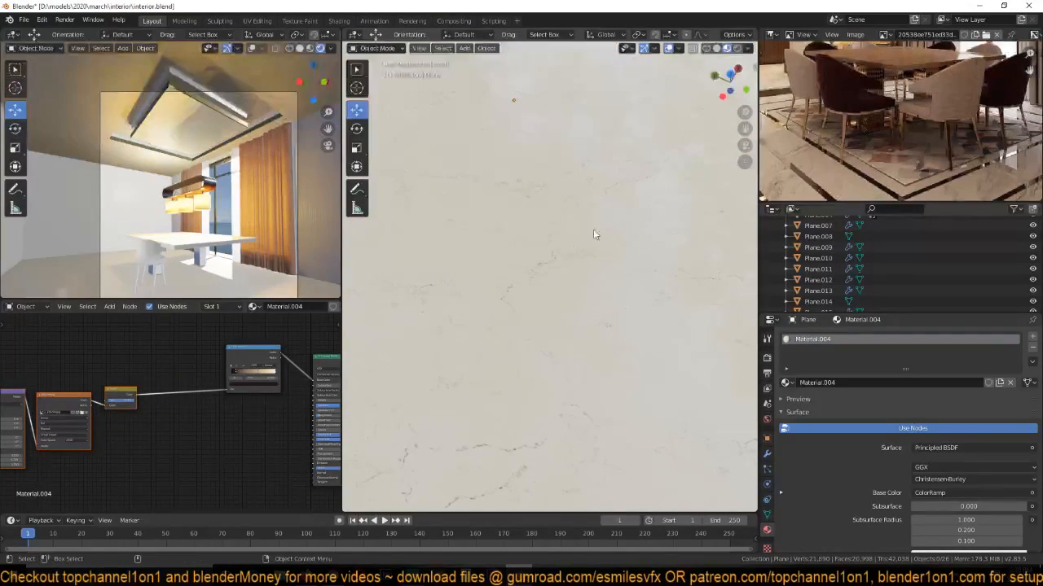
pyautogui.scroll(1, 225, 439)
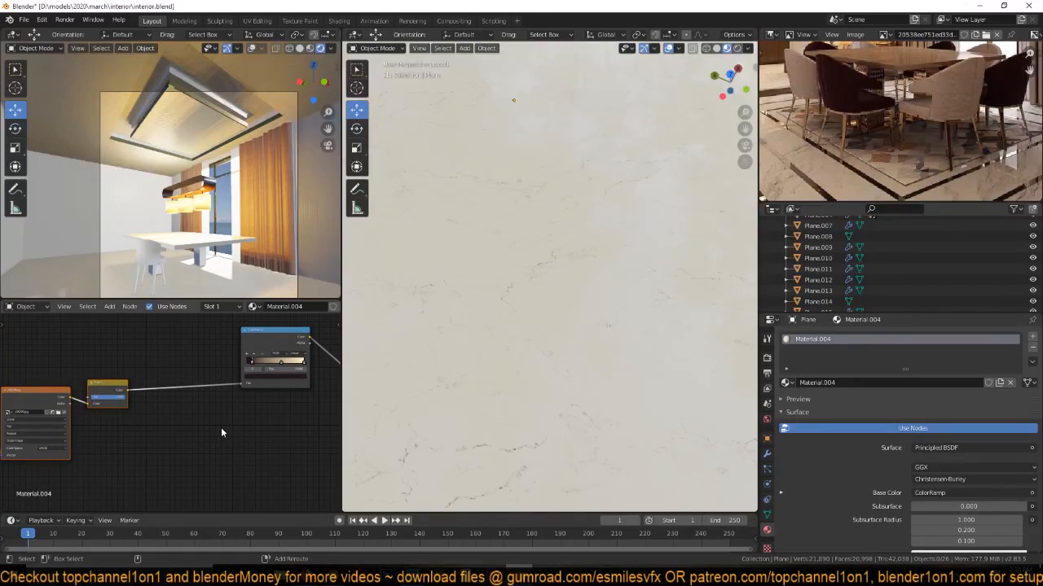
# Insert a Math node between the Invert and ColorRamp nodes of the floor material and set it to Power.
pyautogui.hotkey('shift', 'a')
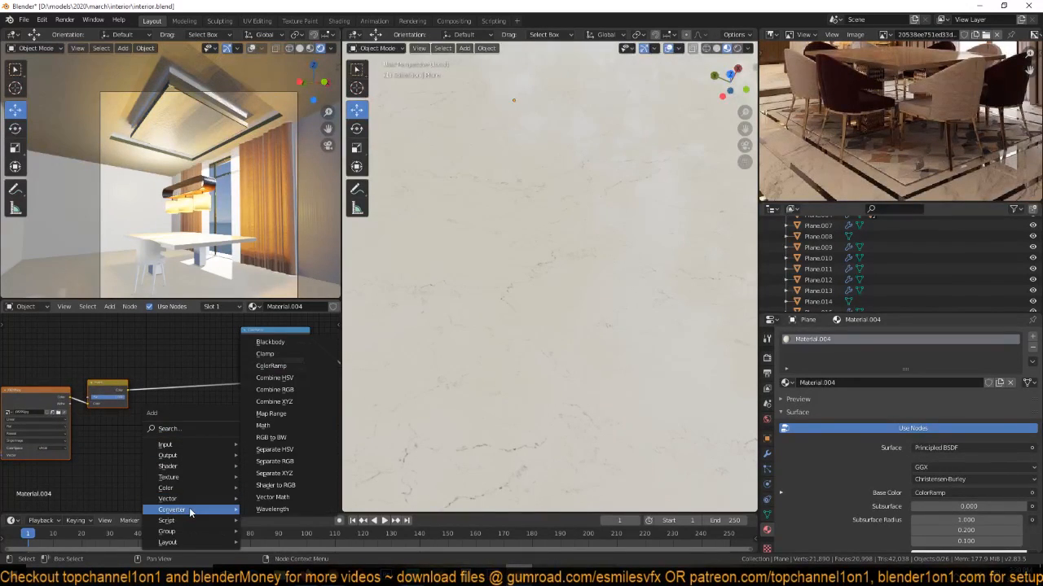
pyautogui.press('Escape')
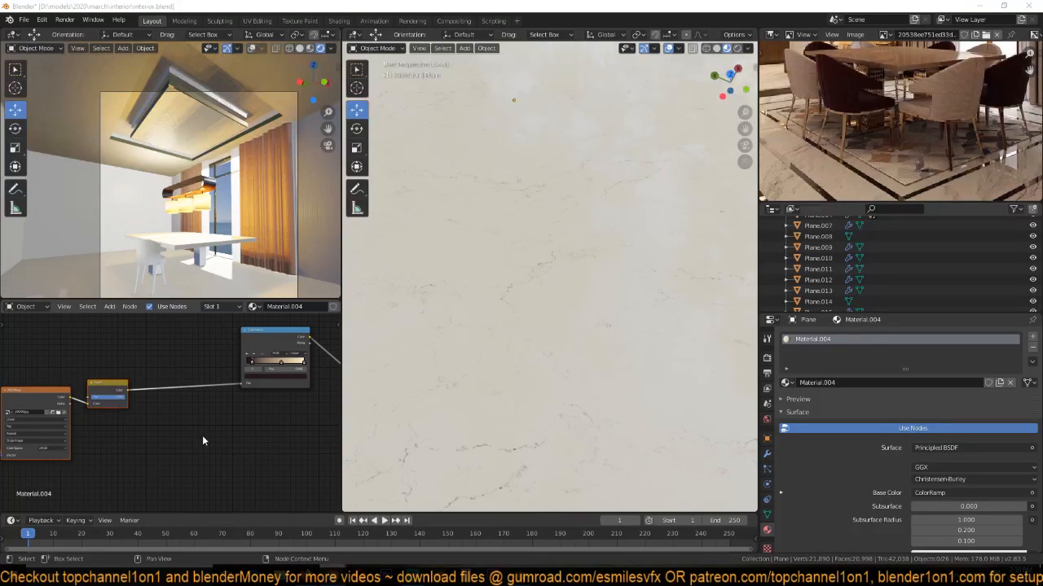
pyautogui.hotkey('shift', 'a')
pyautogui.moveTo(170, 516)
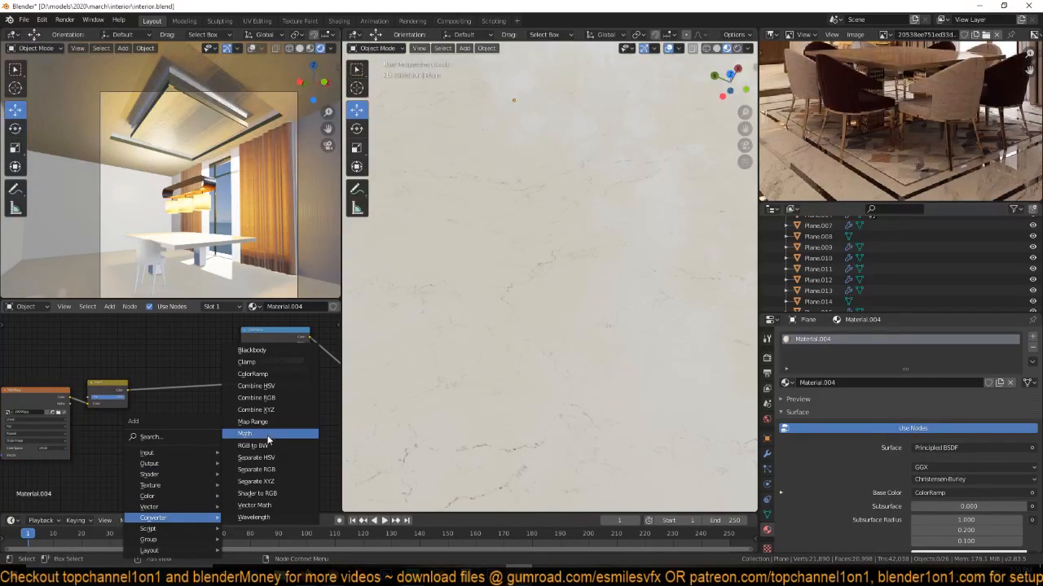
pyautogui.click(262, 433)
pyautogui.click(174, 375)
pyautogui.click(189, 386)
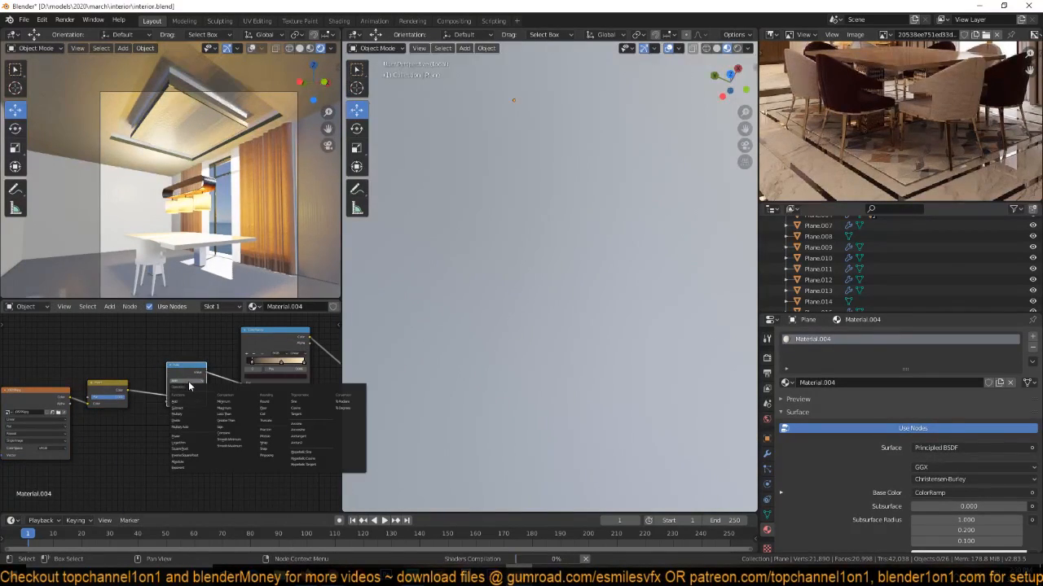
pyautogui.click(196, 436)
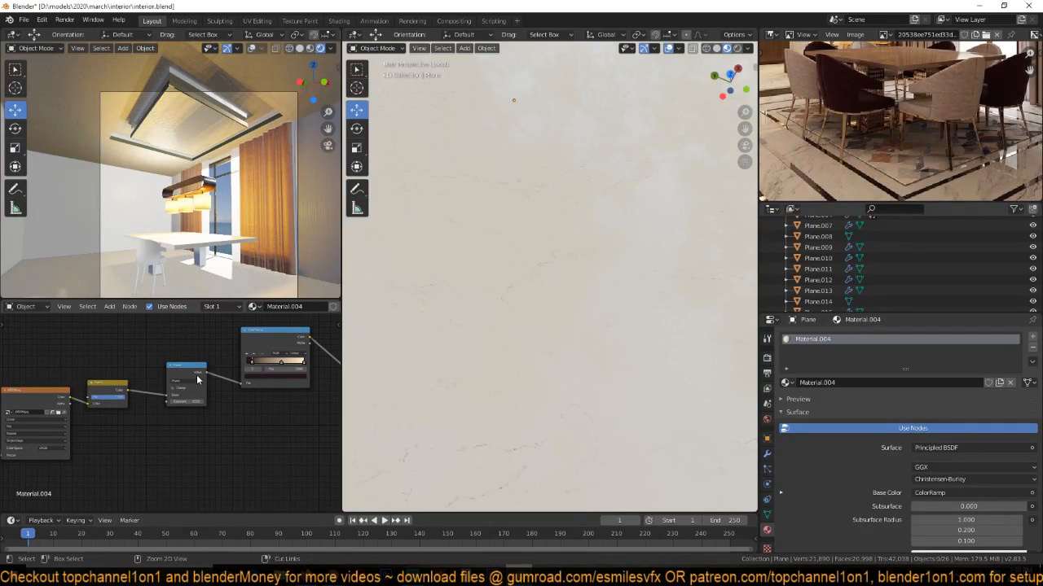
# Preview the Power node's output on the floor, raise its exponent to about 45 to darken the veins, and save the file.
pyautogui.keyDown('ctrl'); pyautogui.keyDown('shift'); pyautogui.click(197, 377); pyautogui.keyUp('shift'); pyautogui.keyUp('ctrl')
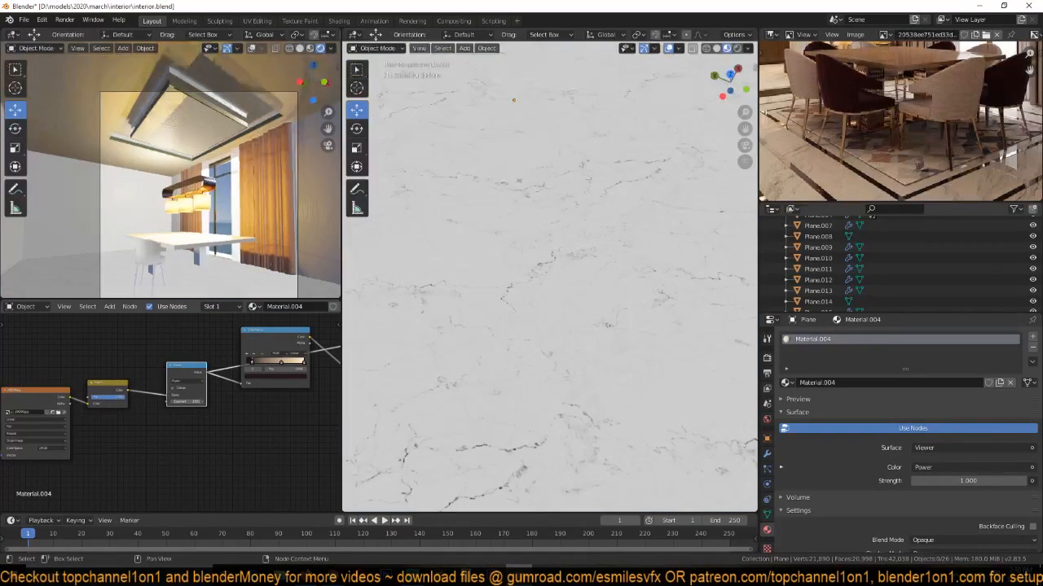
pyautogui.scroll(-5, 531, 309)
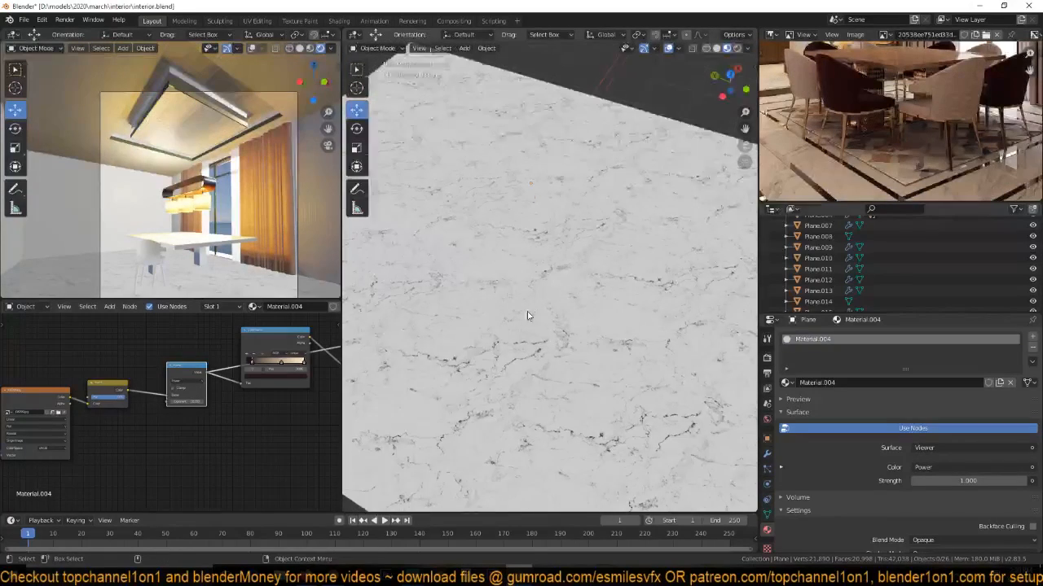
pyautogui.moveTo(531, 311); pyautogui.dragTo(470, 305, button='middle')
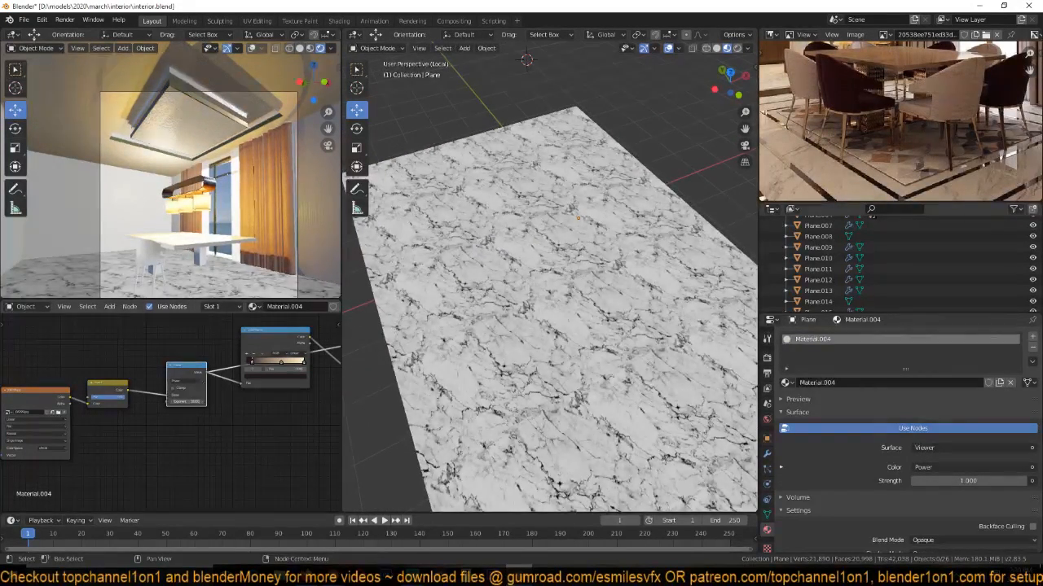
pyautogui.hotkey('ctrl', 's')
# Preview the ColorRamp output on the floor, then return the material output to the Principled BSDF.
pyautogui.moveTo(254, 399); pyautogui.dragTo(172, 408, button='middle')
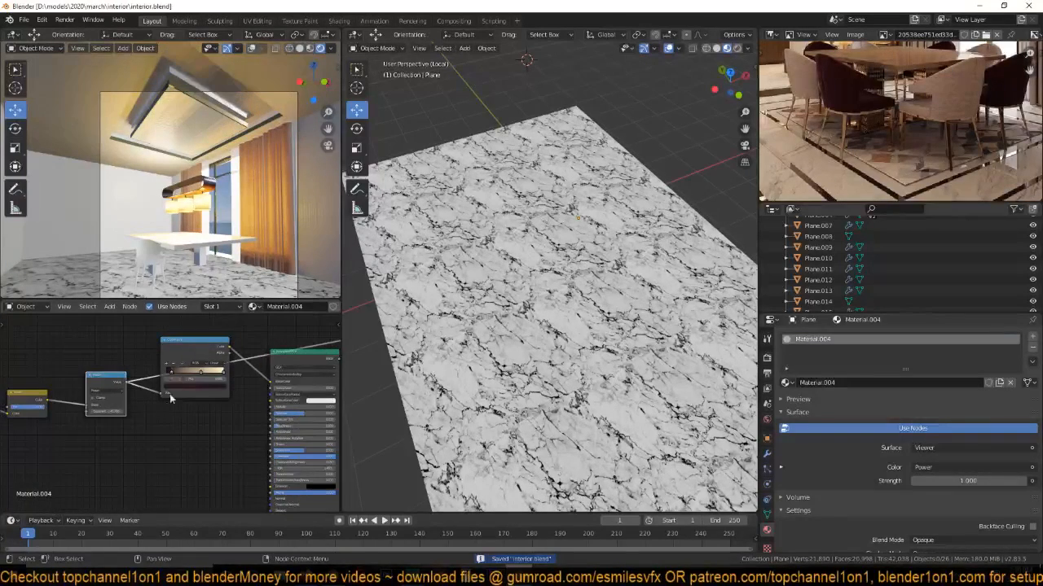
pyautogui.keyDown('ctrl'); pyautogui.keyDown('shift'); pyautogui.click(193, 346); pyautogui.keyUp('shift'); pyautogui.keyUp('ctrl')
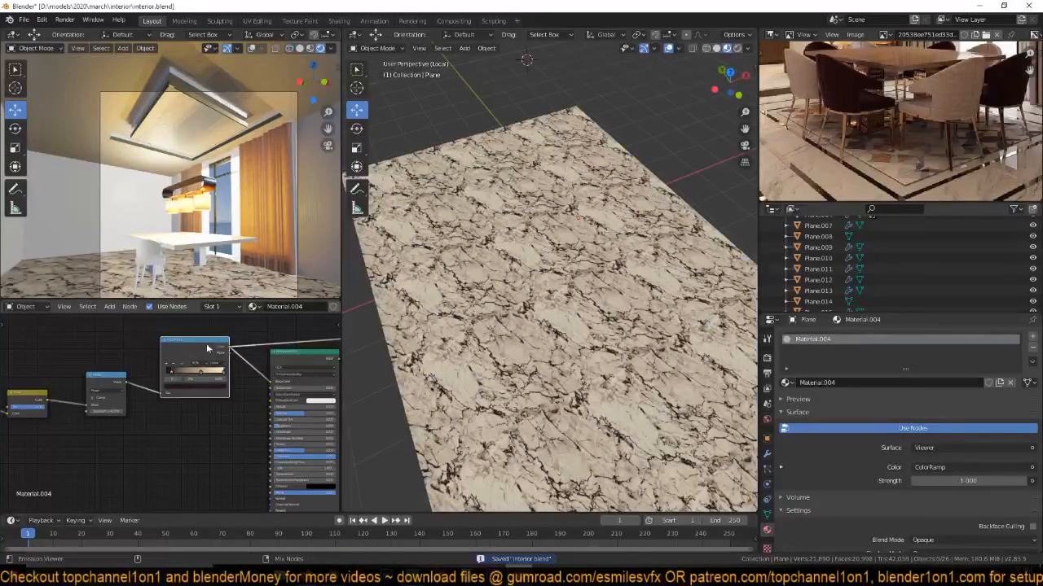
pyautogui.keyDown('ctrl'); pyautogui.keyDown('shift'); pyautogui.click(290, 362); pyautogui.keyUp('shift'); pyautogui.keyUp('ctrl')
# Make the ColorRamp's dark stop near-black at the start of the ramp and lower the Power exponent to about 30.7.
pyautogui.scroll(2, 187, 419)
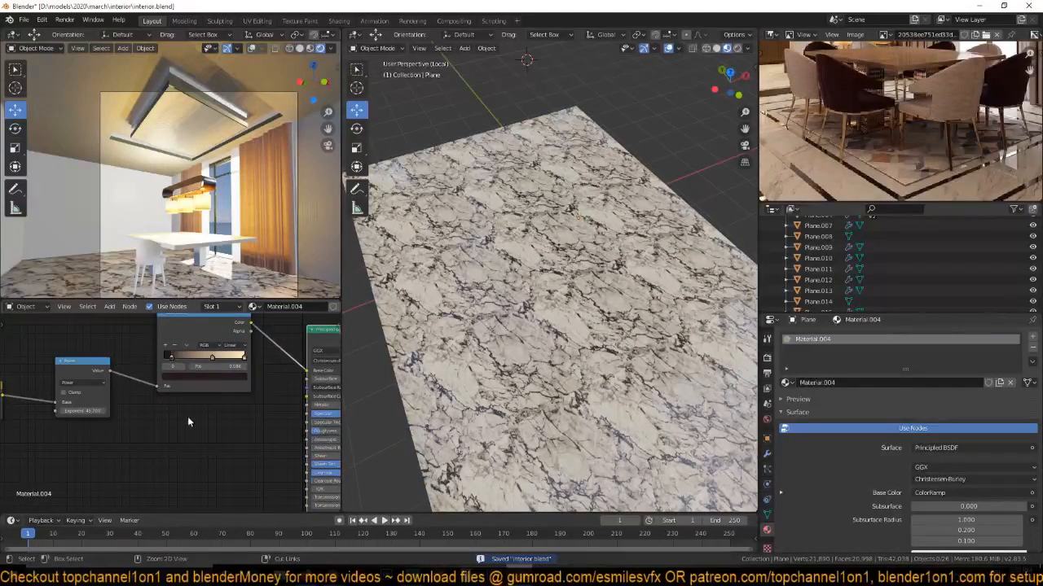
pyautogui.click(197, 375)
pyautogui.moveTo(229, 320); pyautogui.dragTo(234, 361)
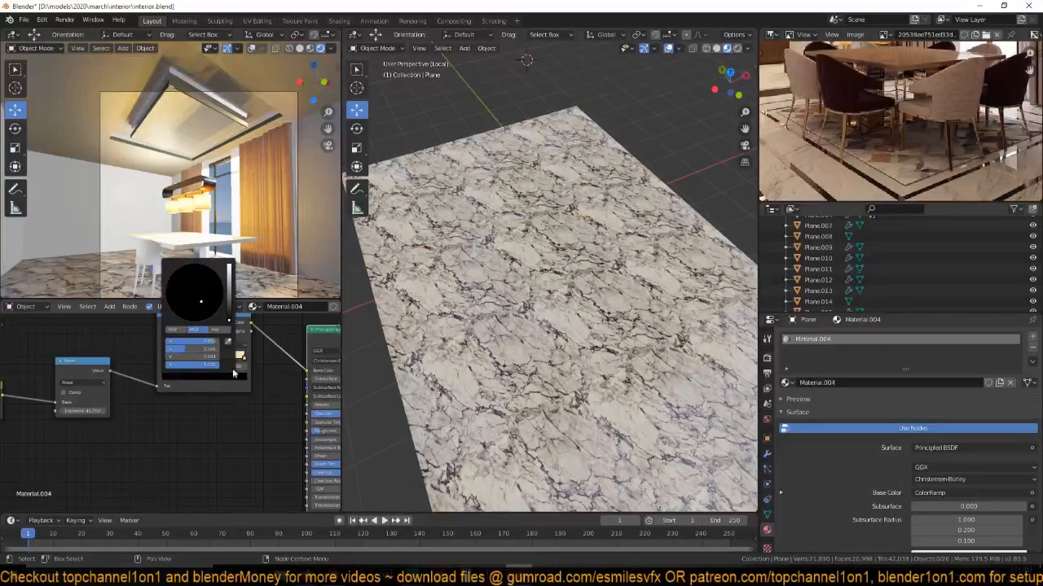
pyautogui.moveTo(88, 411); pyautogui.dragTo(114, 410)
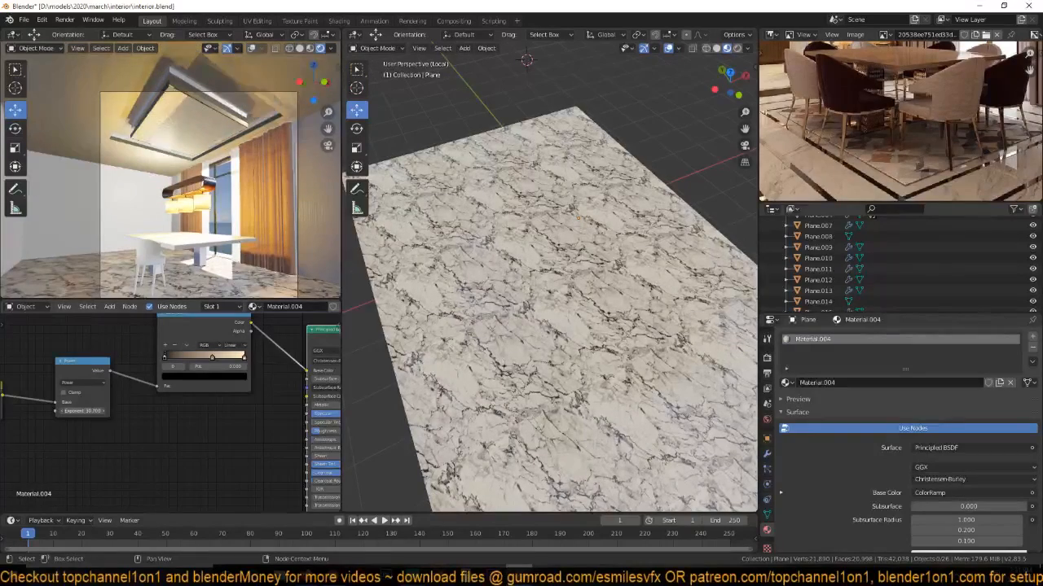
# Reduce the marble texture's mapping scale and move the ColorRamp's middle stop to position 0.173.
pyautogui.moveTo(86, 455); pyautogui.dragTo(183, 418, button='middle')
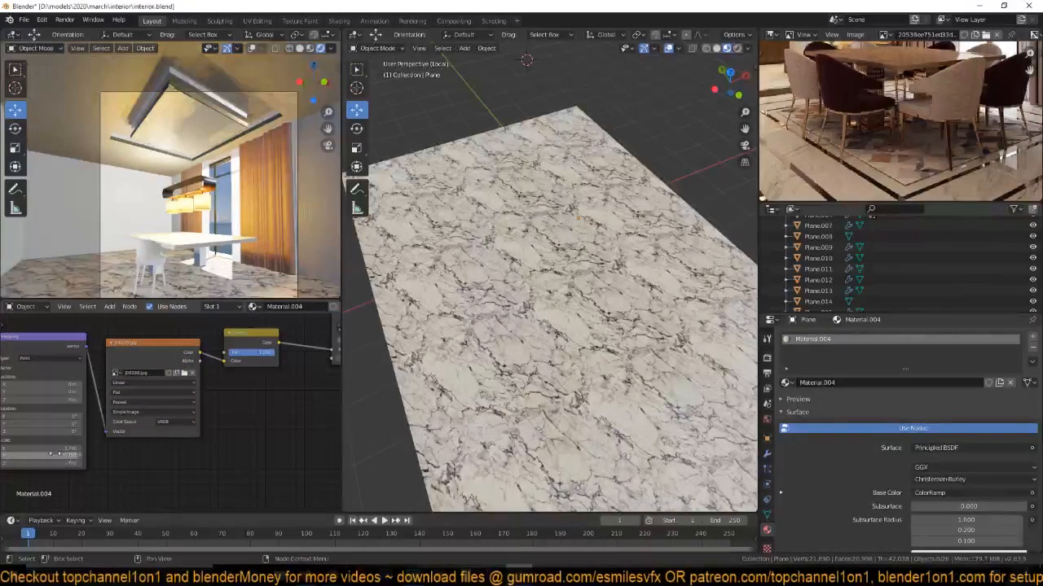
pyautogui.moveTo(69, 448)
pyautogui.mouseDown()
pyautogui.moveTo(18, 448)
pyautogui.moveTo(54, 448)
pyautogui.mouseUp()
pyautogui.moveTo(263, 414); pyautogui.dragTo(97, 446, button='middle')
pyautogui.moveTo(154, 403); pyautogui.dragTo(188, 385, button='middle')
pyautogui.scroll(2, 114, 410)
pyautogui.moveTo(169, 381); pyautogui.dragTo(139, 384)
pyautogui.moveTo(96, 440); pyautogui.dragTo(191, 414, button='middle')
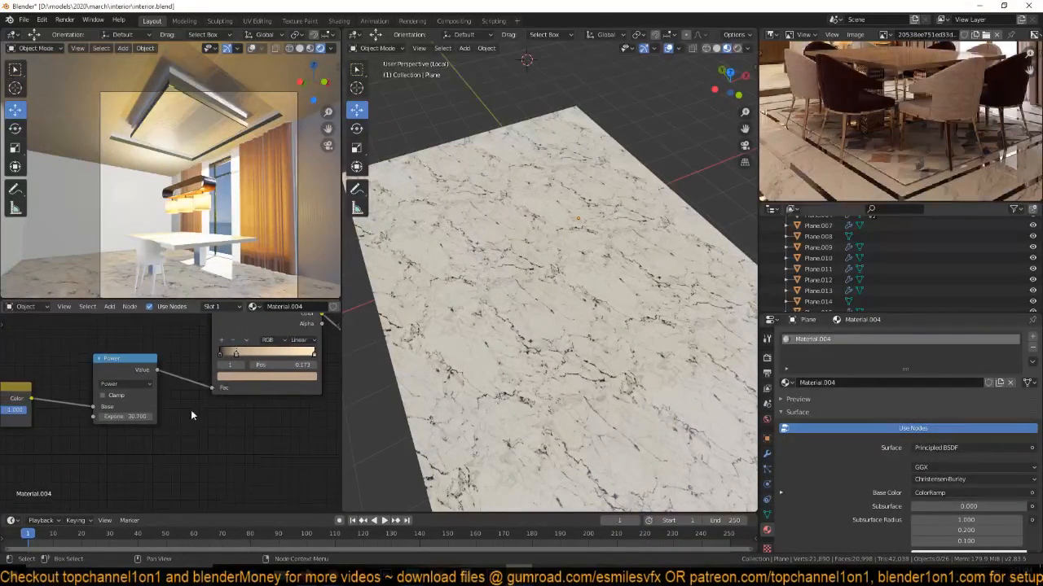
# Save the file and examine the kitchen cabinets in the reference image.
pyautogui.hotkey('ctrl', 's')
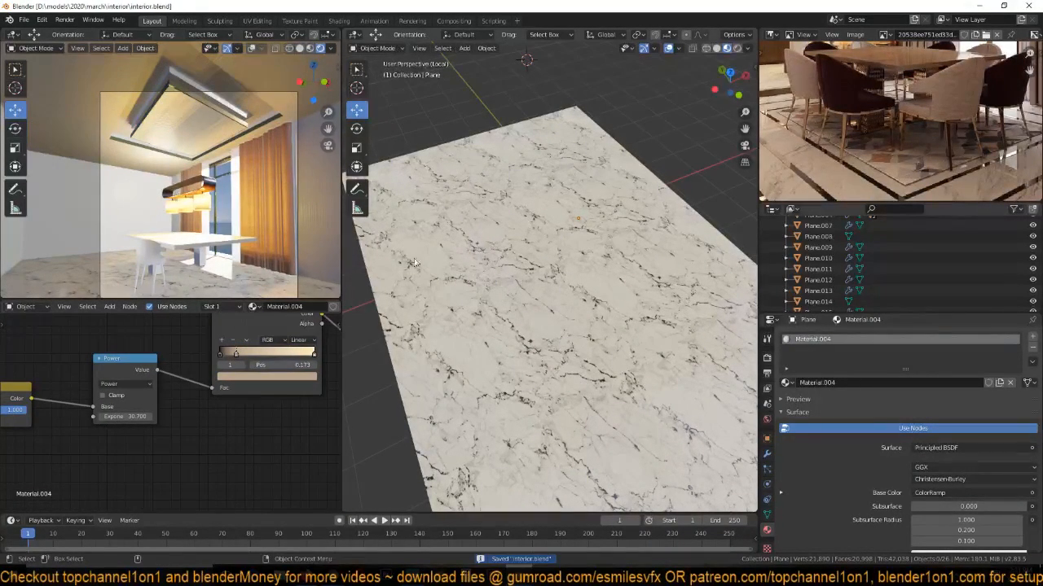
pyautogui.scroll(-1, 438, 270)
pyautogui.scroll(-5, 806, 151)
pyautogui.moveTo(806, 151); pyautogui.dragTo(812, 199, button='middle')
pyautogui.scroll(3, 855, 157)
pyautogui.moveTo(861, 156); pyautogui.dragTo(912, 153, button='middle')
pyautogui.scroll(3, 895, 135)
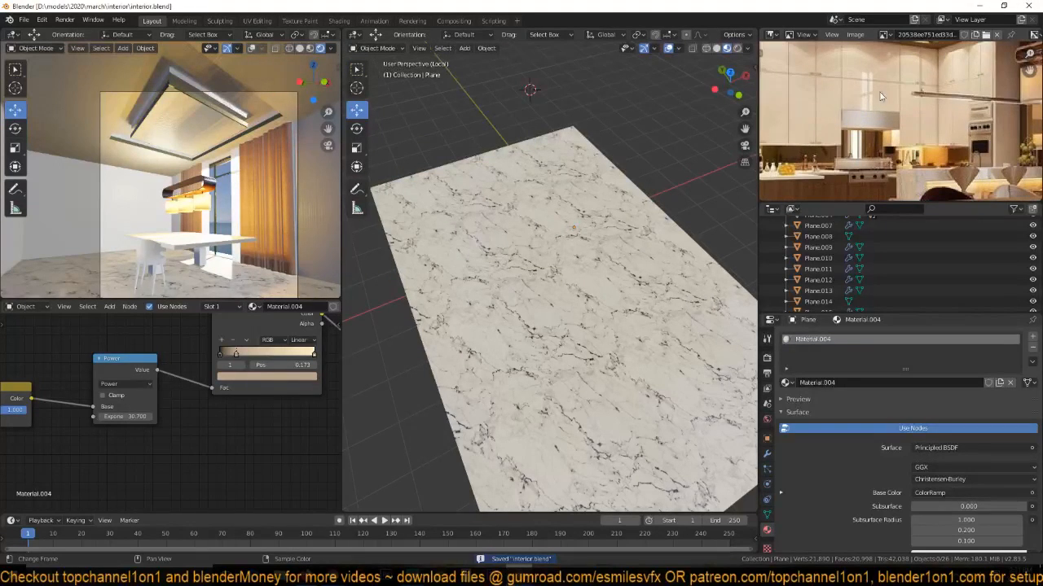
pyautogui.scroll(-3, 564, 257)
# Bring the whole room back from the isolated floor view and show it from above in wireframe.
pyautogui.click(562, 261)
pyautogui.scroll(-3, 940, 153)
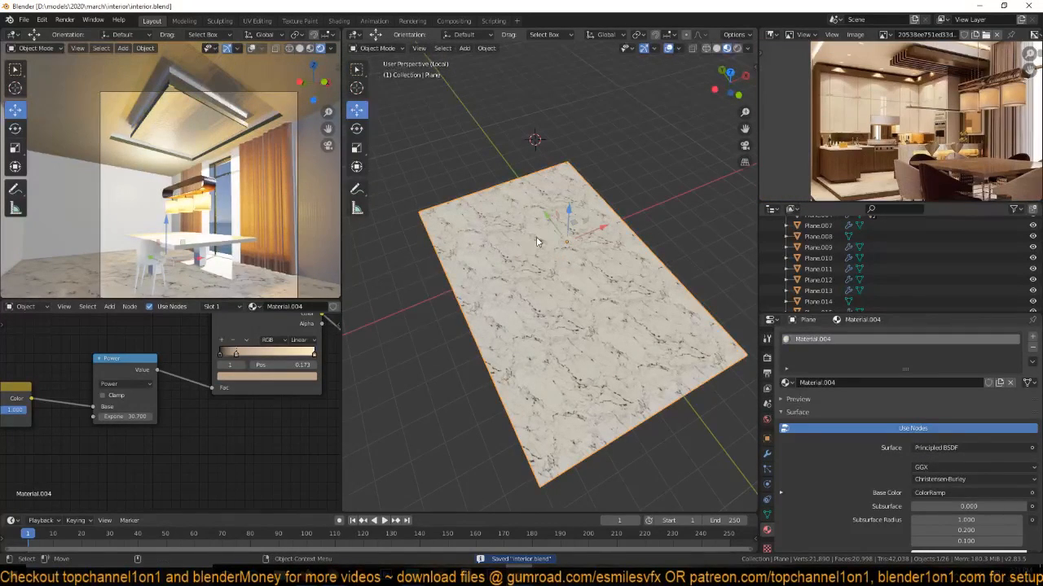
pyautogui.press('KP_Divide')
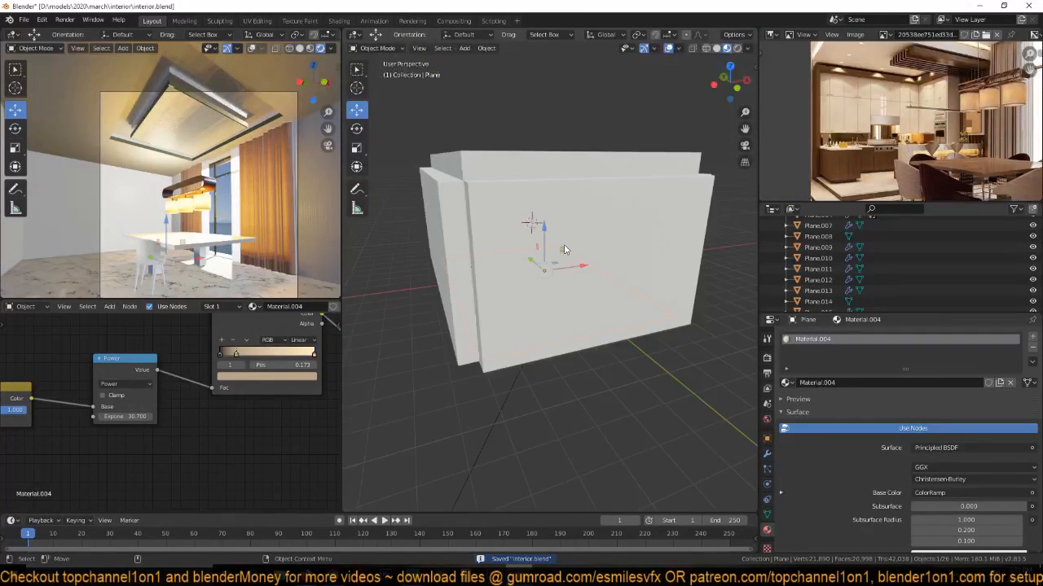
pyautogui.press('KP_7')
pyautogui.scroll(-1, 570, 256)
pyautogui.scroll(2, 575, 251)
pyautogui.press('z')
pyautogui.click(478, 255)
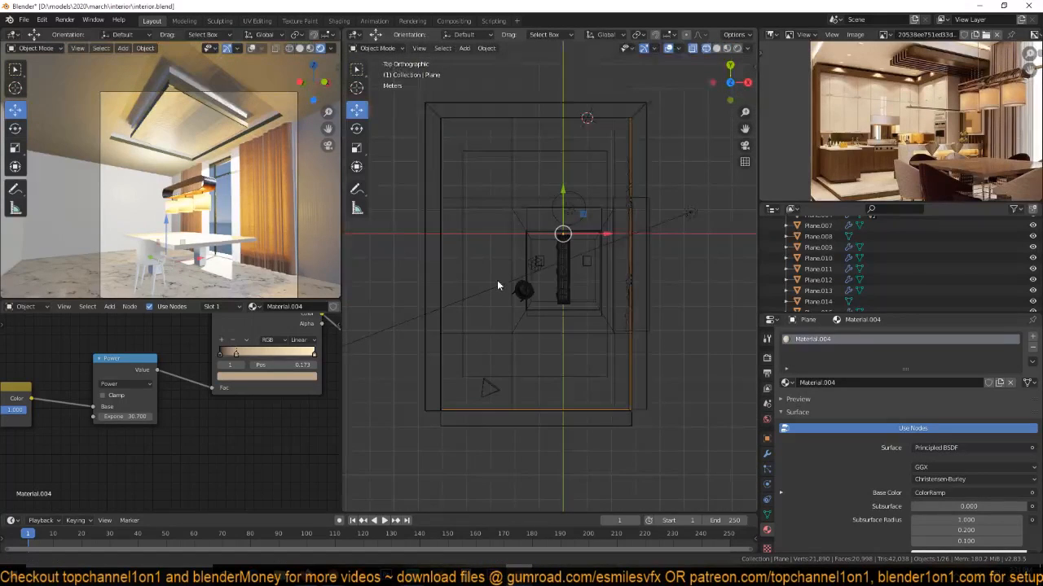
# Extend the room by moving the far-end vertices of its floor and shell about 4.34 m along Y, and save the file.
pyautogui.click(497, 285)
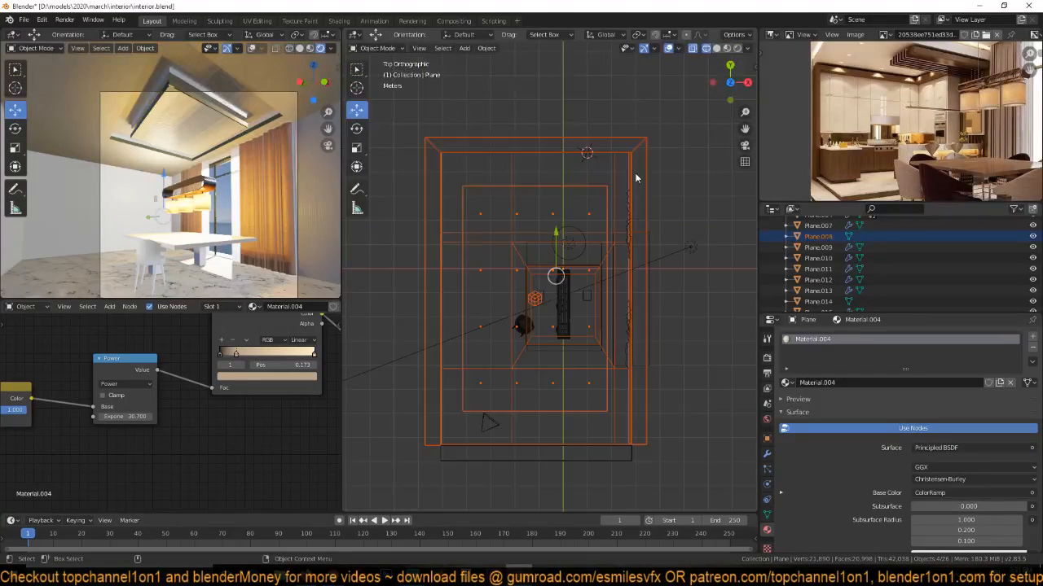
pyautogui.press('Tab')
pyautogui.press('1')
pyautogui.hotkey('alt', 'a')
pyautogui.moveTo(396, 117); pyautogui.dragTo(684, 166)
pyautogui.scroll(-1, 558, 145)
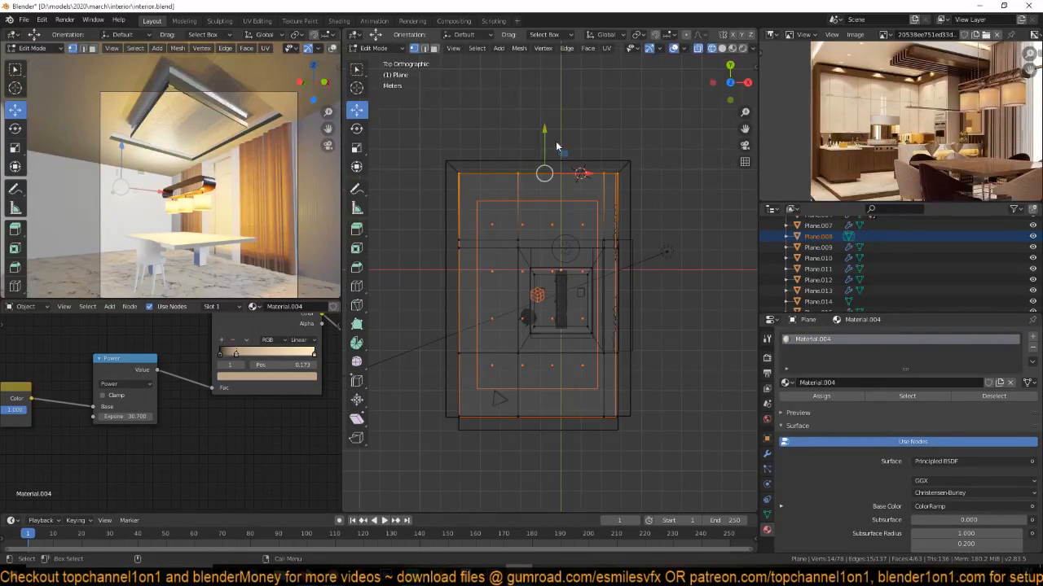
pyautogui.press('g')
pyautogui.press('y')
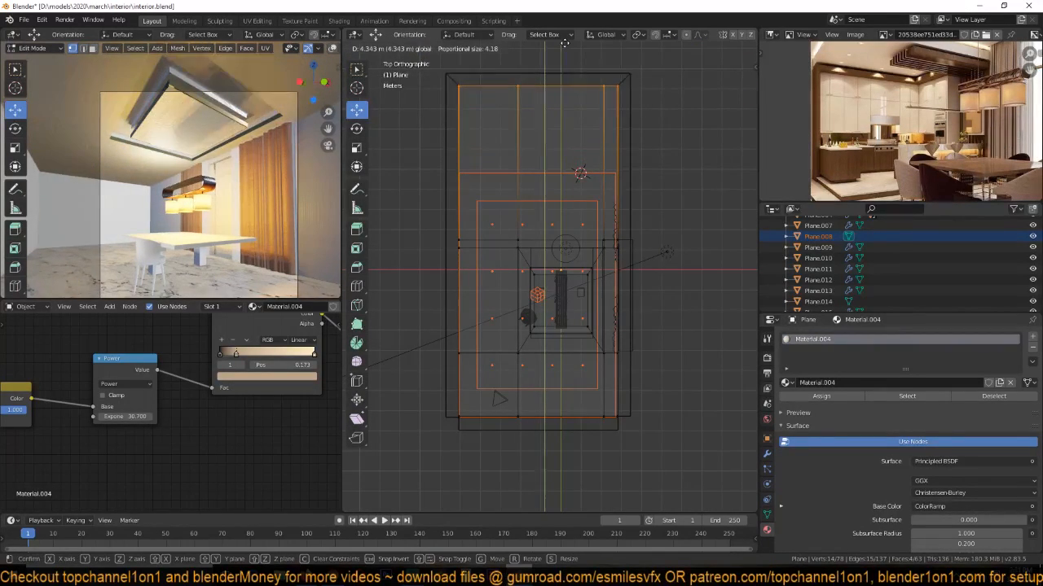
pyautogui.click(597, 81)
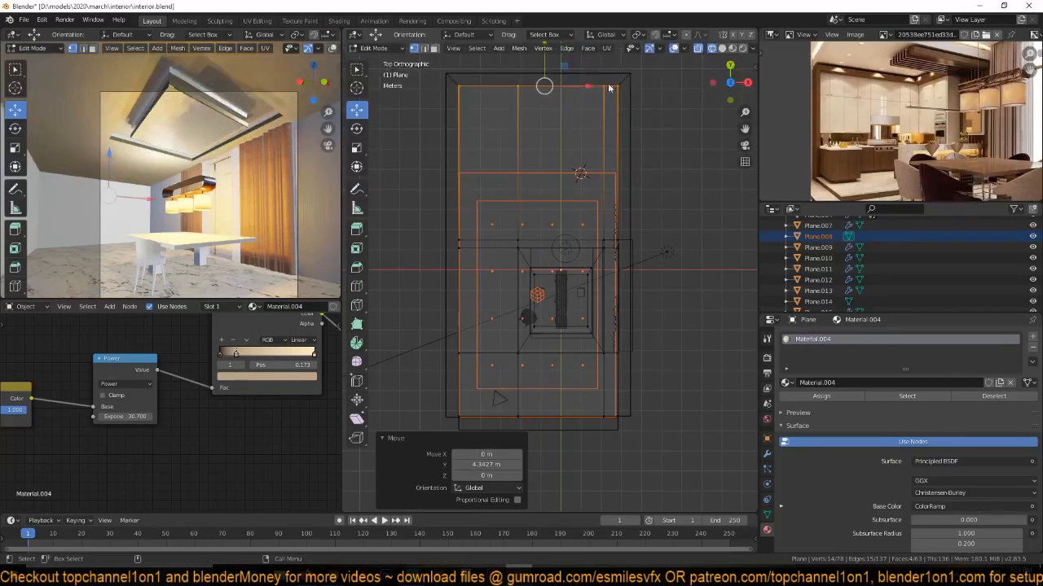
pyautogui.press('Tab')
pyautogui.click(633, 166)
pyautogui.keyDown('shift'); pyautogui.moveTo(633, 166); pyautogui.dragTo(611, 243, button='middle'); pyautogui.keyUp('shift')
pyautogui.hotkey('ctrl', 's')
# Place the 3D cursor outside the extended room beside its far end and add a 2 m plane there.
pyautogui.scroll(3, 909, 141)
pyautogui.scroll(-1, 911, 143)
pyautogui.scroll(-1, 890, 148)
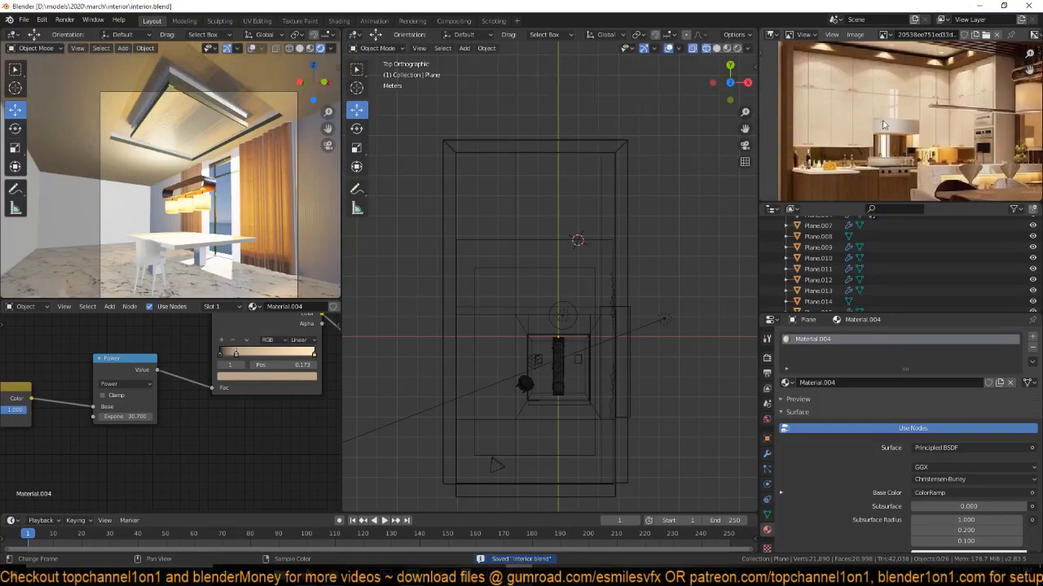
pyautogui.keyDown('shift'); pyautogui.moveTo(689, 149); pyautogui.dragTo(517, 233, button='middle'); pyautogui.keyUp('shift')
pyautogui.keyDown('shift'); pyautogui.rightClick(517, 229); pyautogui.keyUp('shift')
pyautogui.hotkey('shift', 'a')
pyautogui.click(560, 228)
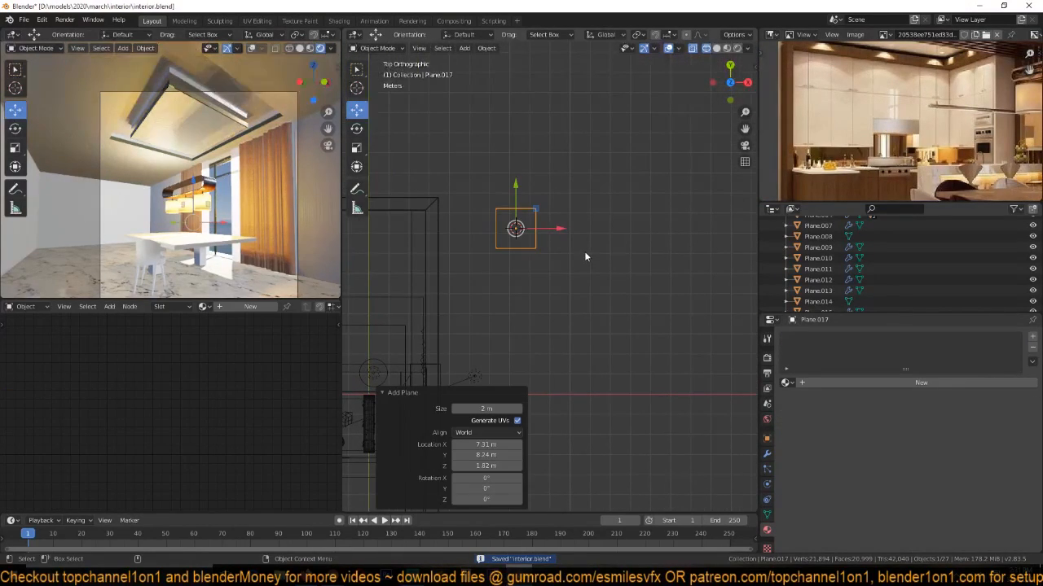
# Narrow the new plane along X and rotate it 90° about X to stand upright as a cabinet door.
pyautogui.press('s')
pyautogui.press('x')
pyautogui.click(546, 246)
pyautogui.press('r')
pyautogui.press('x')
pyautogui.press('9')
pyautogui.click(545, 248)
# Frame the upright door panel in solid shading and apply its scale.
pyautogui.press('KP_Decimal')
pyautogui.moveTo(547, 249); pyautogui.dragTo(494, 123, button='middle')
pyautogui.press('z')
pyautogui.click(677, 167)
pyautogui.hotkey('ctrl', 'a')
pyautogui.click(655, 343)
# Add a Solidify modifier to the door panel with a thickness of 0.021 m and apply the object's scale again.
pyautogui.click(766, 454)
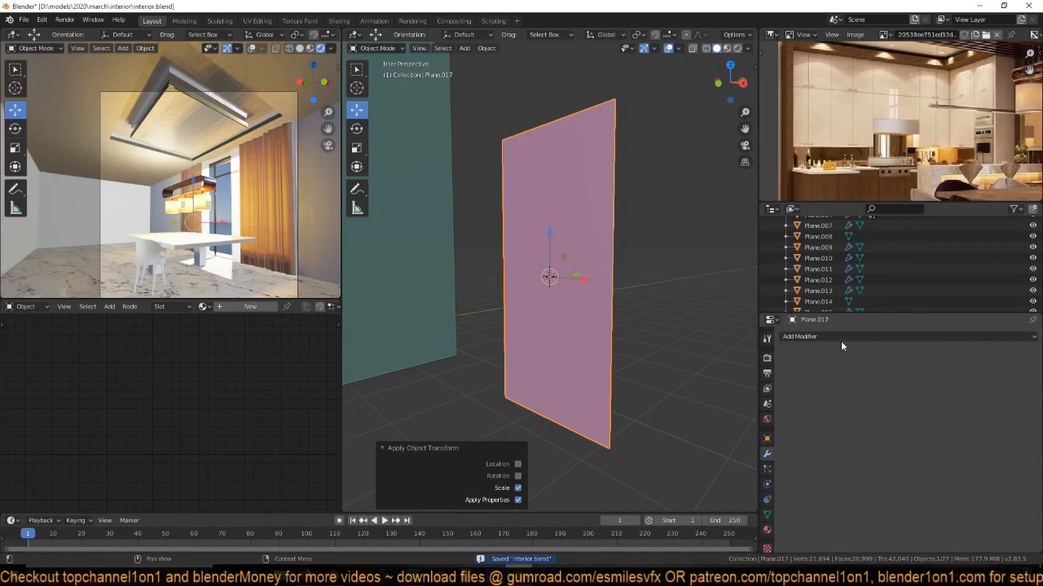
pyautogui.click(820, 342)
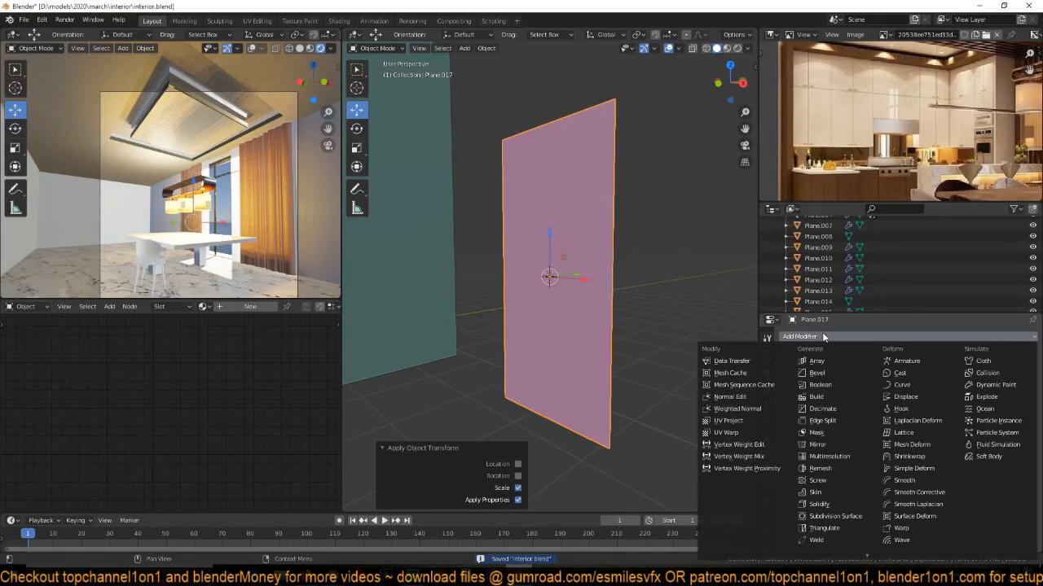
pyautogui.click(818, 505)
pyautogui.scroll(2, 652, 334)
pyautogui.moveTo(652, 333); pyautogui.dragTo(558, 348, button='middle')
pyautogui.hotkey('ctrl', 'a')
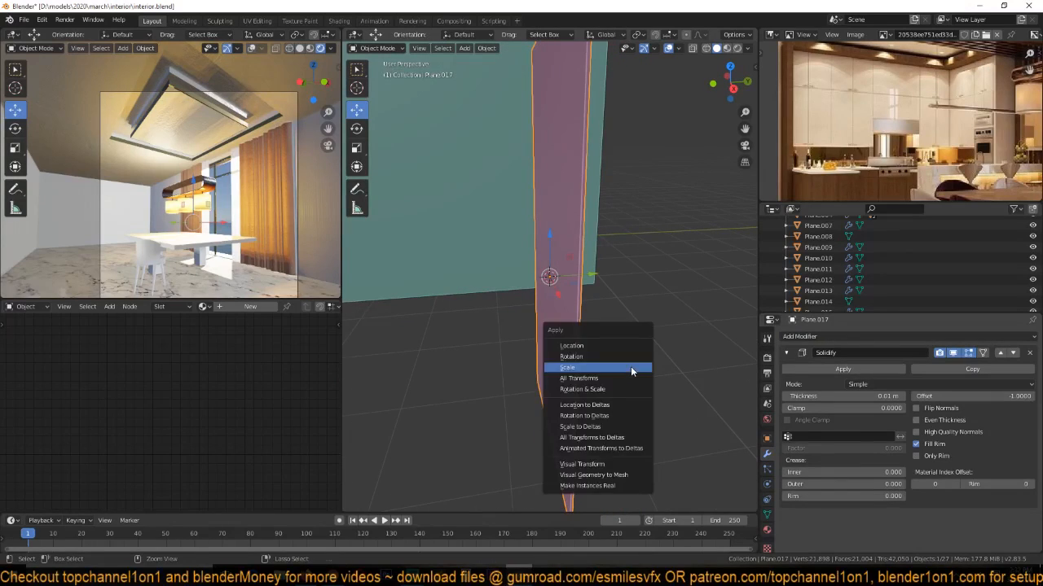
pyautogui.click(631, 367)
pyautogui.moveTo(831, 396); pyautogui.dragTo(851, 395)
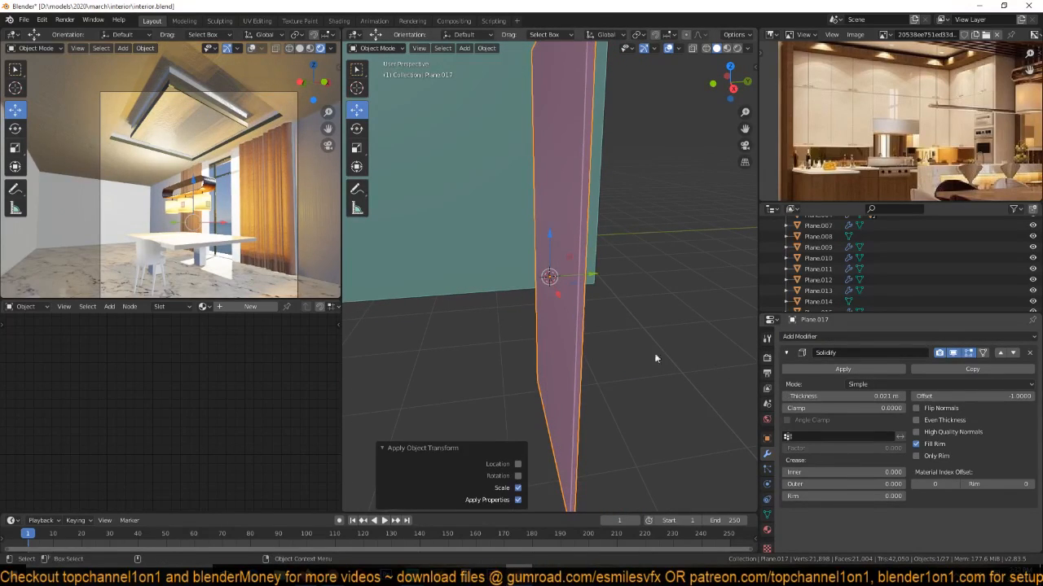
# Add a Bevel modifier with an offset of 0.004 m to the door panel and enable Auto Smooth.
pyautogui.click(830, 337)
pyautogui.click(813, 374)
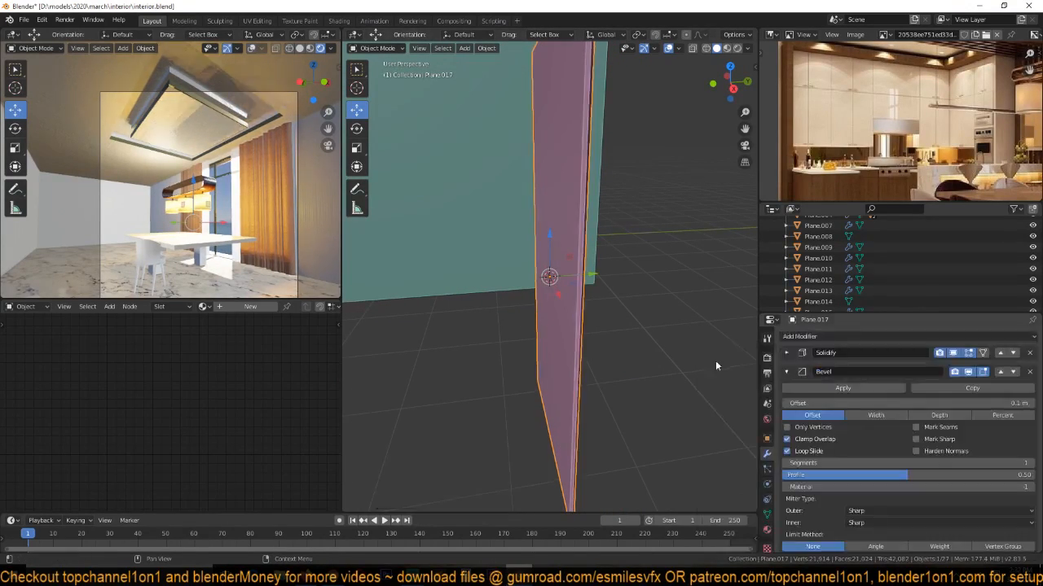
pyautogui.moveTo(900, 403); pyautogui.dragTo(852, 403)
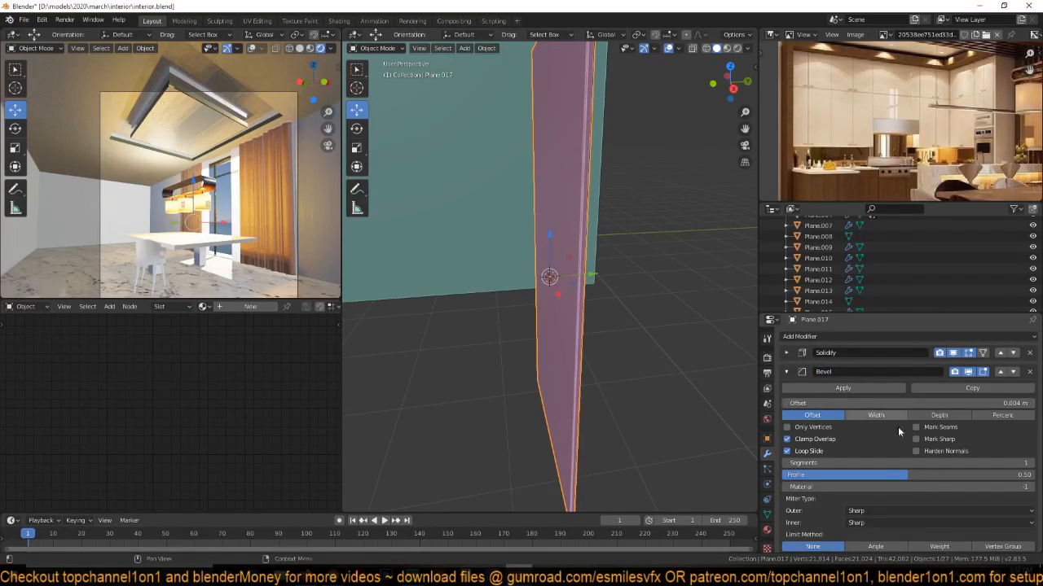
pyautogui.click(767, 515)
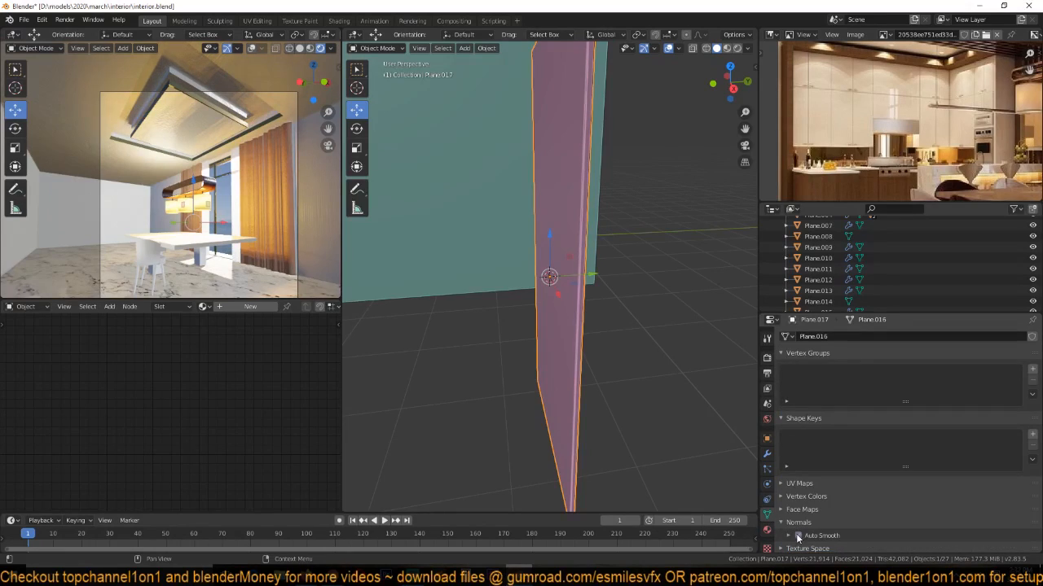
pyautogui.click(796, 538)
# Lower the door panel's top edge by about 0.47 m in the front wireframe view.
pyautogui.moveTo(610, 396); pyautogui.dragTo(606, 323, button='middle')
pyautogui.press('KP_1')
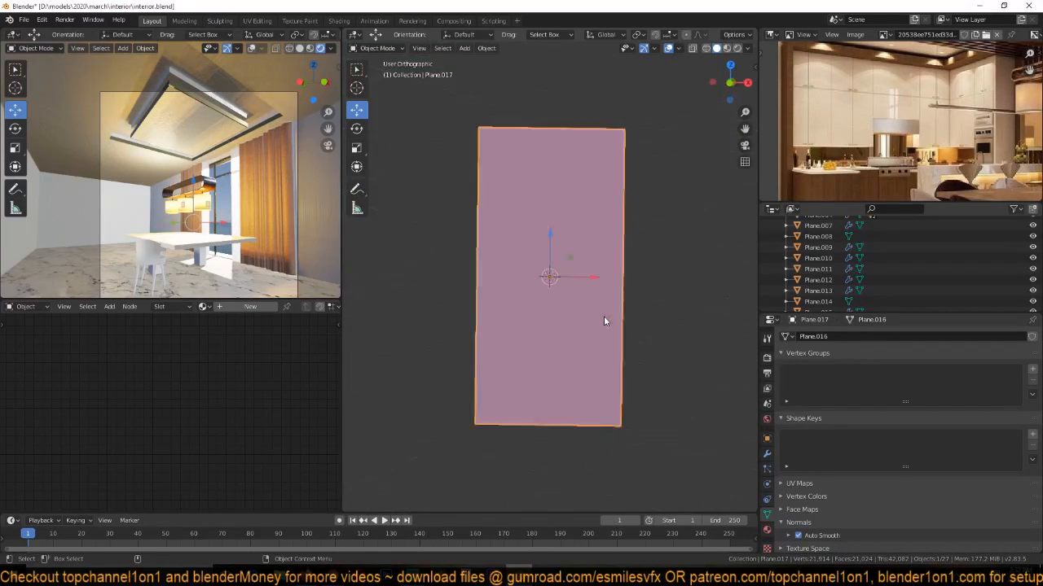
pyautogui.press('Tab')
pyautogui.press('z')
pyautogui.click(419, 171)
pyautogui.click(549, 128)
pyautogui.press('g')
pyautogui.click(543, 175)
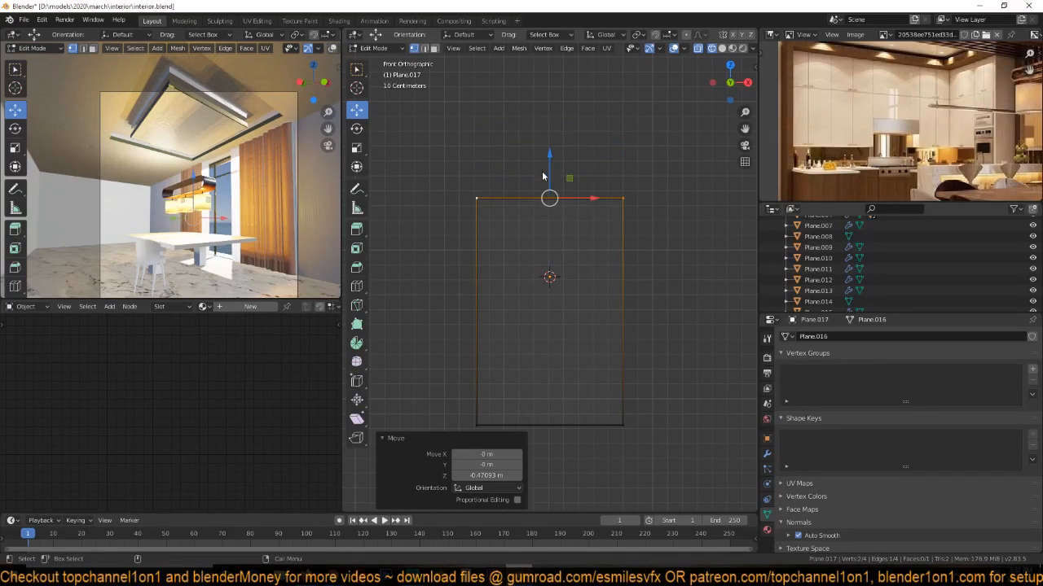
# Duplicate the door's top edge about 0.03 m higher and extrude the copy about 0.78 m upward as an upper door.
pyautogui.hotkey('shift', 'd')
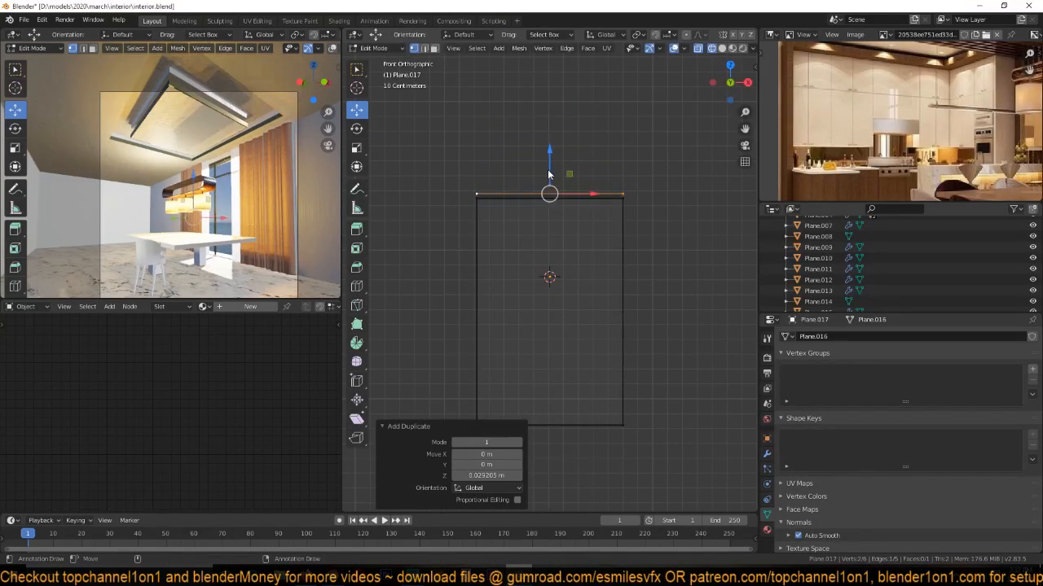
pyautogui.press('z')
pyautogui.click(572, 64)
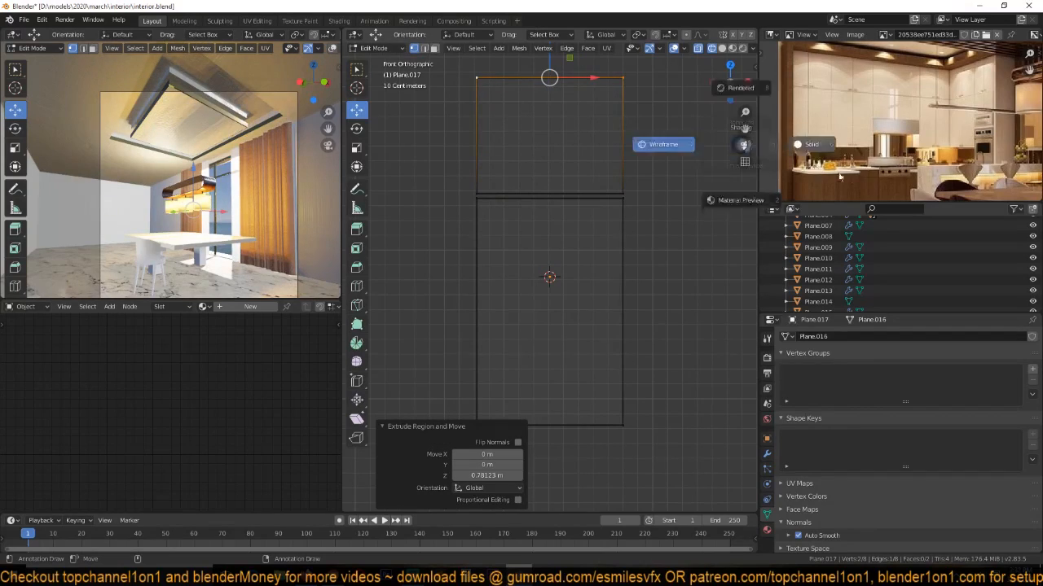
# Narrow the gap between the two door panels by scaling its edges to about 0.244 along Z.
pyautogui.press('a')
pyautogui.press('s')
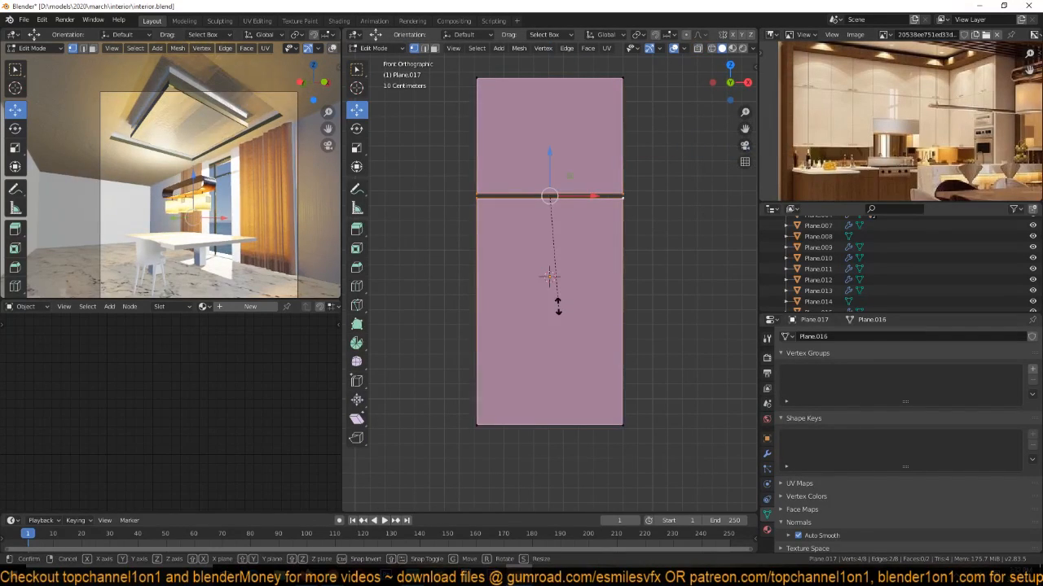
pyautogui.press('z')
pyautogui.click(545, 226)
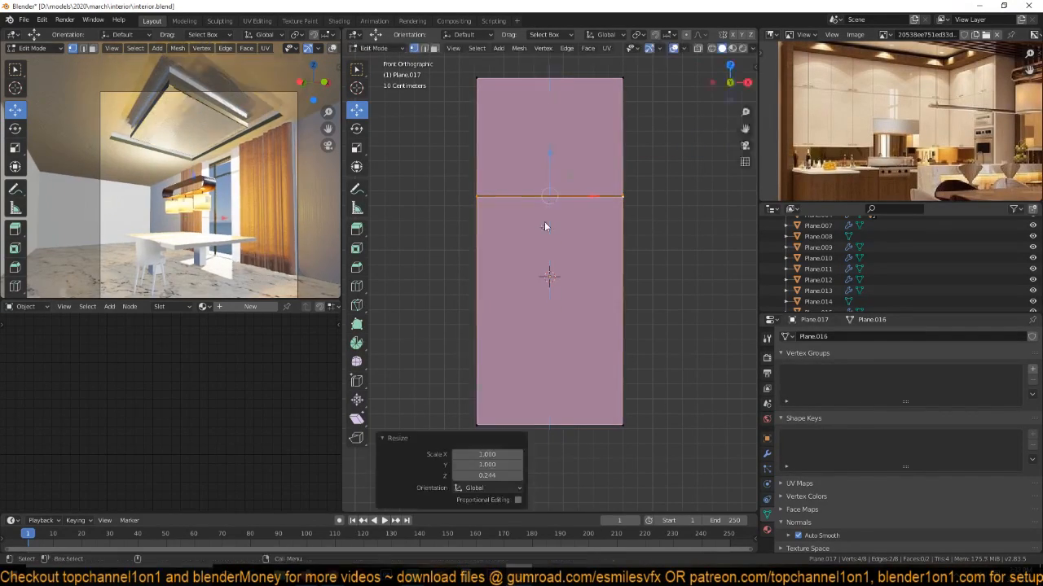
pyautogui.press('Tab')
# Compare the split door panels with the cabinet doors and handles in the reference image.
pyautogui.scroll(-3, 568, 313)
pyautogui.scroll(3, 599, 310)
pyautogui.keyDown('shift'); pyautogui.moveTo(586, 330); pyautogui.dragTo(566, 342, button='middle'); pyautogui.keyUp('shift')
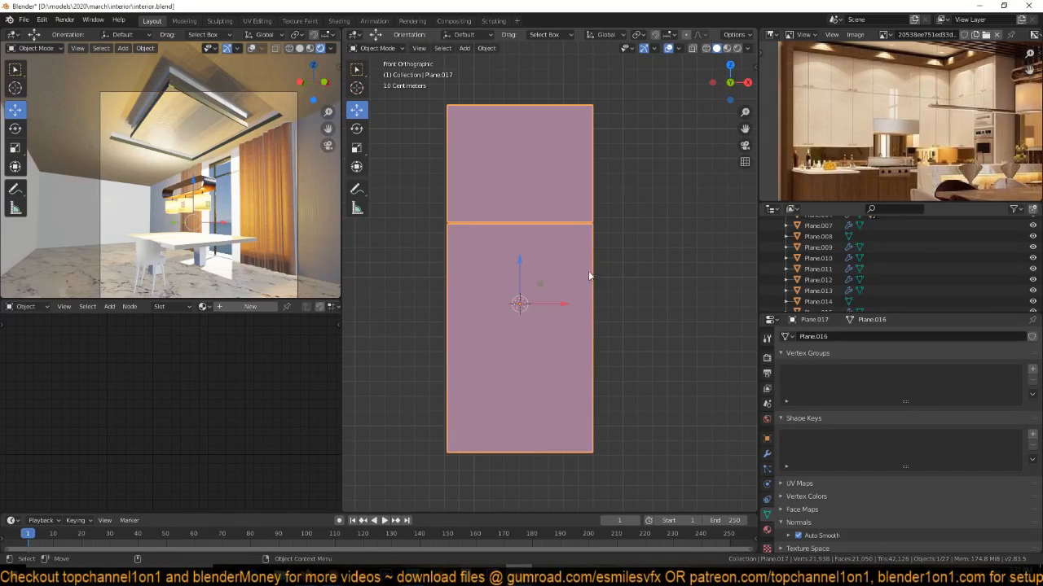
pyautogui.press('Tab')
pyautogui.press('Tab')
pyautogui.press('Tab')
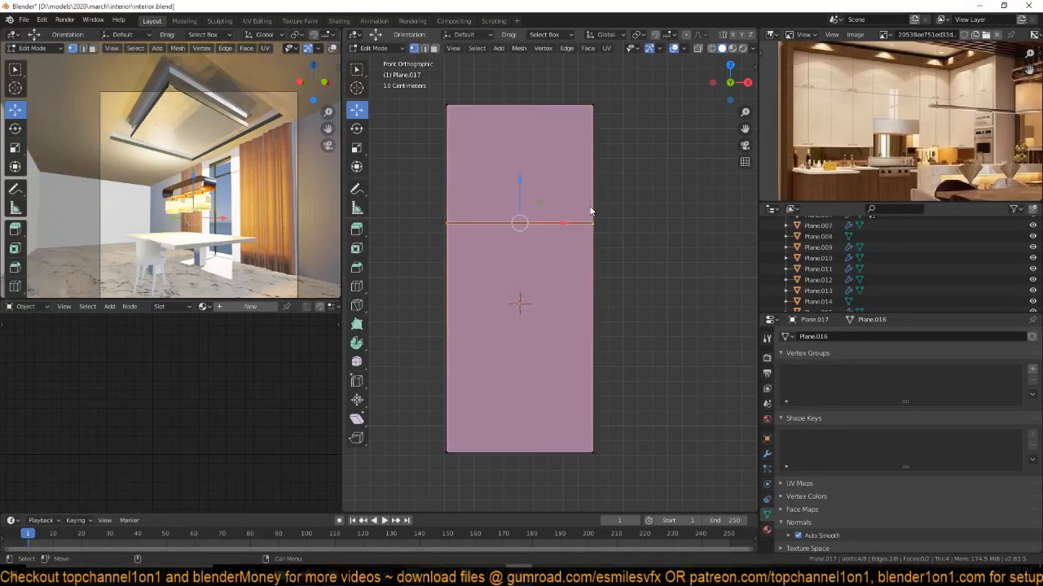
pyautogui.scroll(1, 531, 257)
pyautogui.scroll(1, 538, 262)
pyautogui.scroll(3, 871, 106)
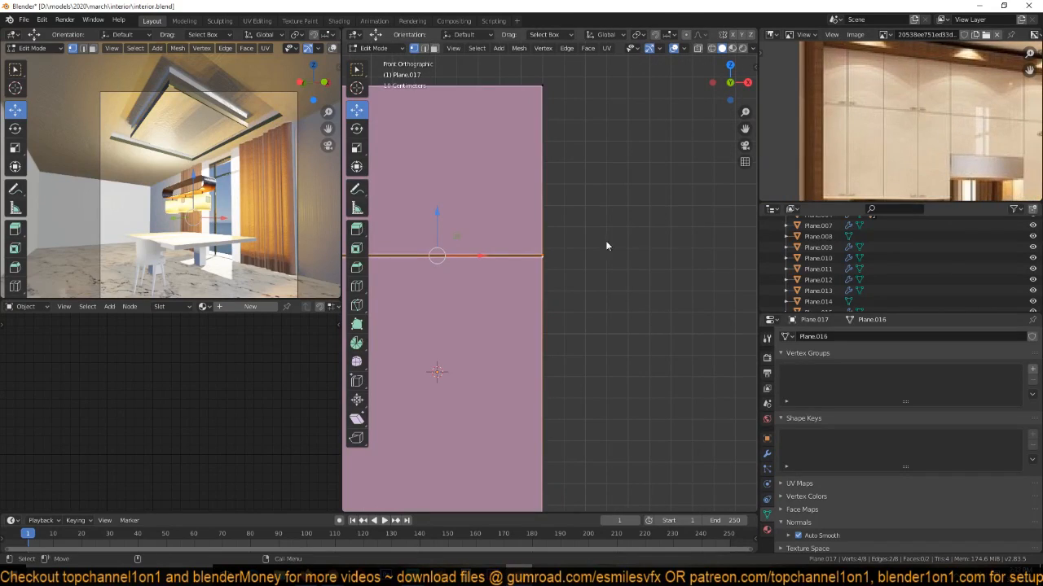
pyautogui.scroll(-1, 511, 230)
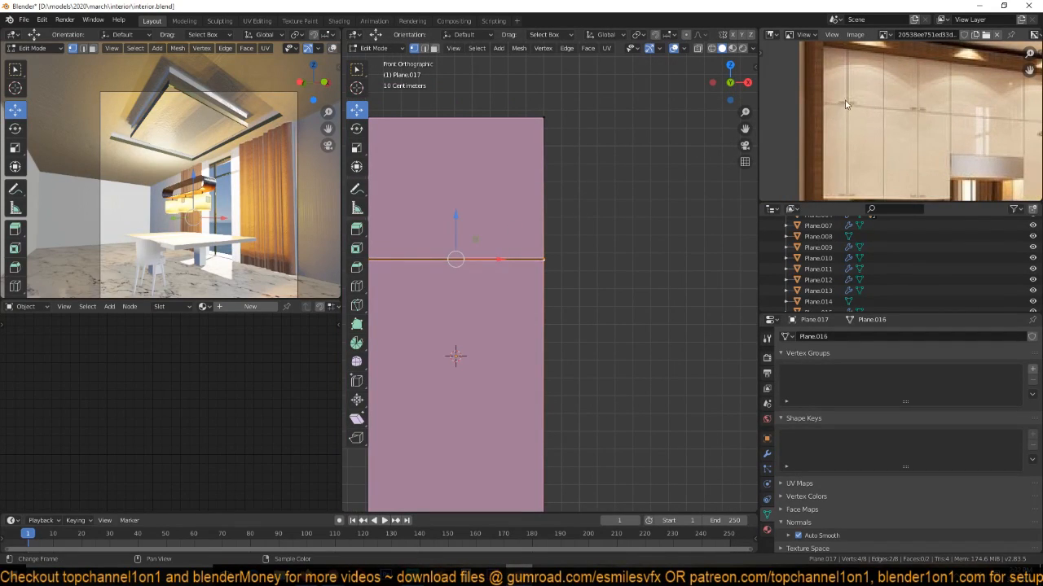
# Add a 12-vertex cylinder over the upper door, scale it to about 0.191, and thin it to about 0.188 in X and Y.
pyautogui.hotkey('shift', 'z')
pyautogui.hotkey('alt', 'a')
pyautogui.keyDown('shift'); pyautogui.rightClick(474, 237); pyautogui.keyUp('shift')
pyautogui.hotkey('shift', 'a')
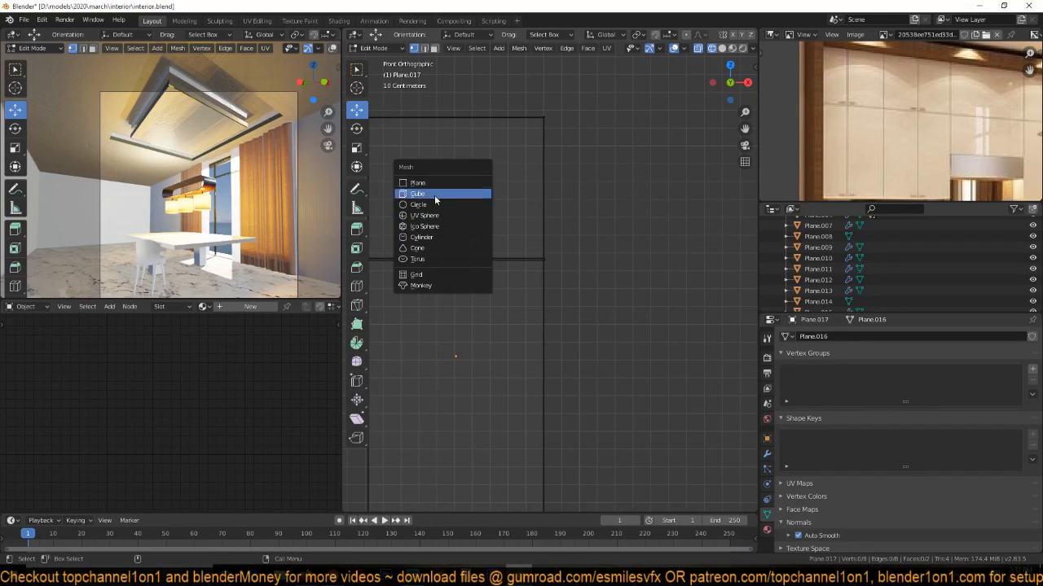
pyautogui.click(440, 237)
pyautogui.press('s')
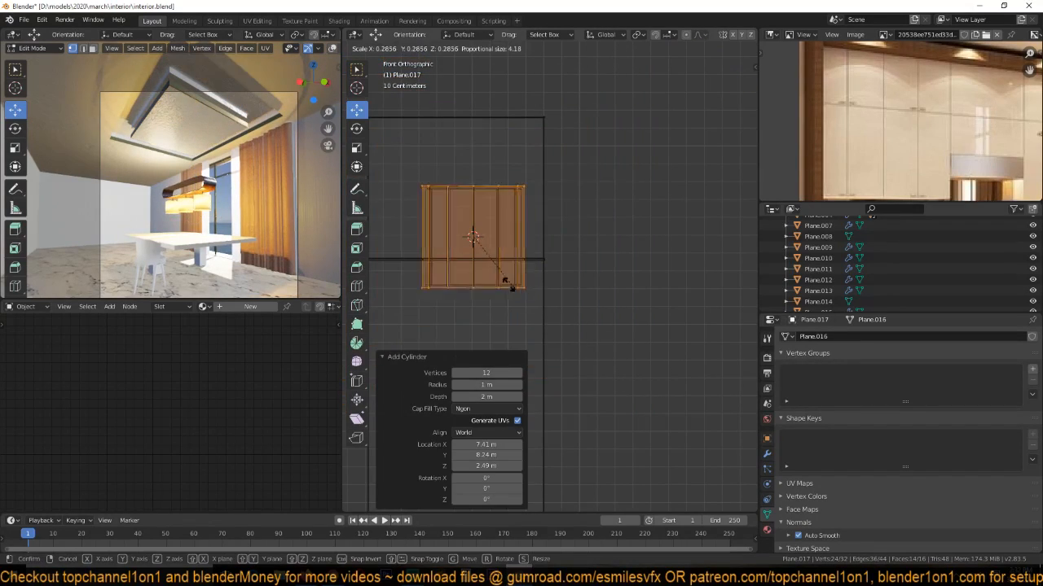
pyautogui.click(494, 279)
pyautogui.press('s')
pyautogui.hotkey('shift', 'z')
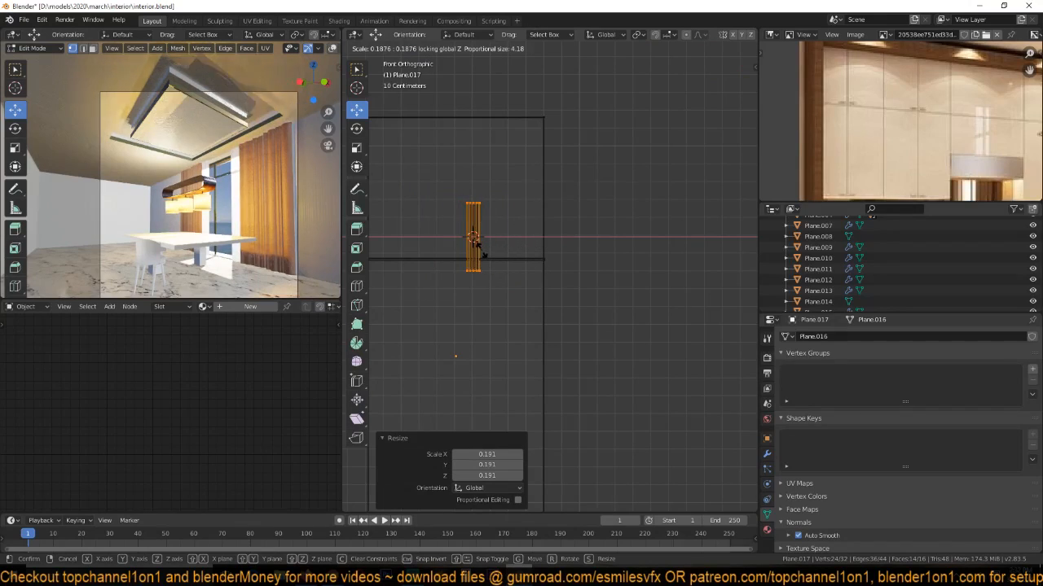
pyautogui.click(482, 255)
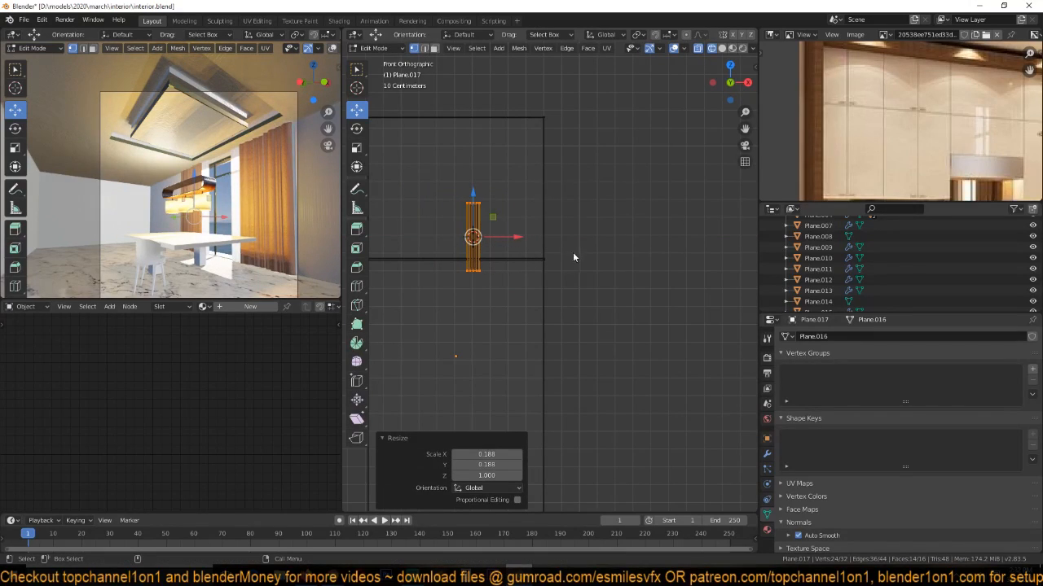
# Move the handle cylinder about 0.35 m along X to the door's side edge and rotate it 90° to lie horizontally.
pyautogui.press('g')
pyautogui.press('x')
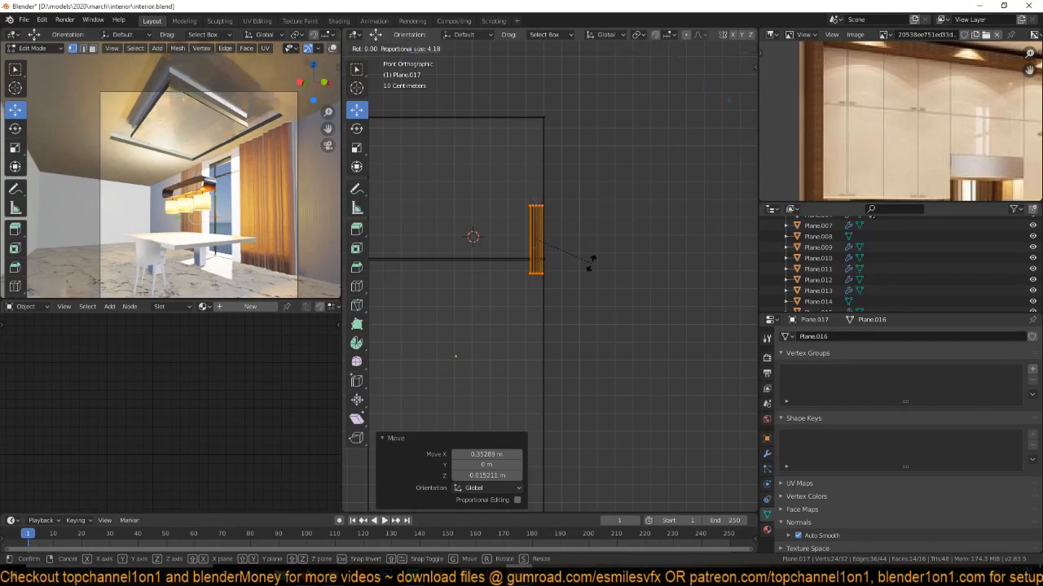
pyautogui.rightClick(592, 268)
pyautogui.write('r90')
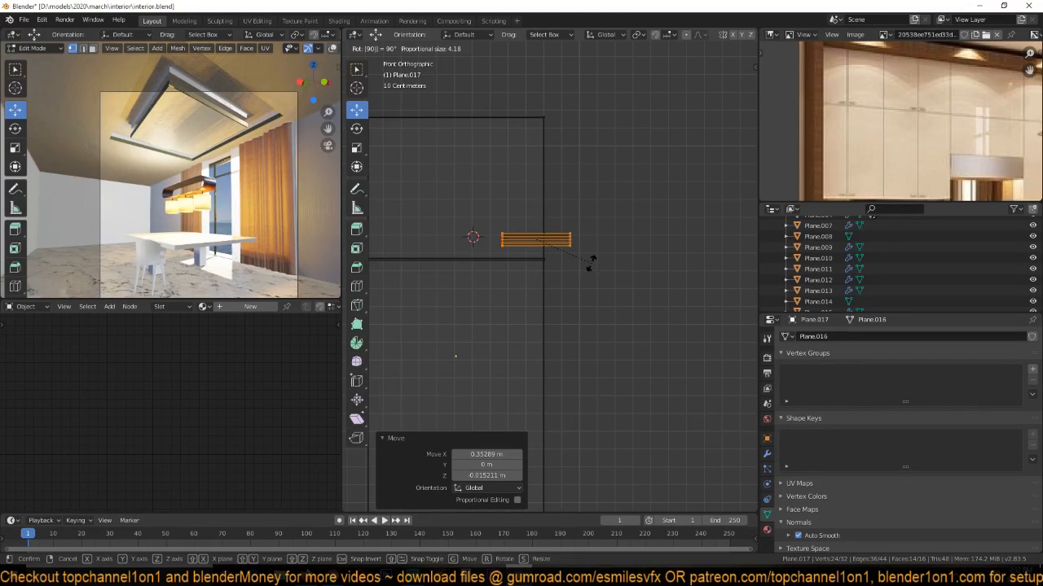
pyautogui.press('Return')
# Scale the handle cylinder to about 0.403 and position it just inside the upper door's lower corner.
pyautogui.press('s')
pyautogui.click(570, 249)
pyautogui.press('g')
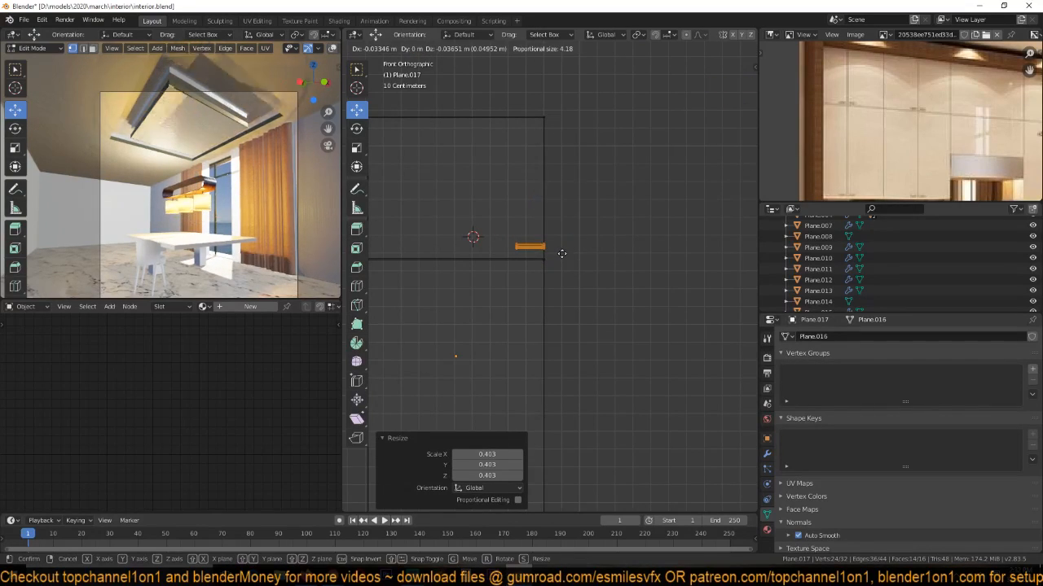
pyautogui.click(558, 256)
pyautogui.press('Tab')
# Shade the door object smooth and set its Bevel modifier's limit method to Angle.
pyautogui.moveTo(589, 263); pyautogui.dragTo(525, 305, button='middle')
pyautogui.scroll(2, 527, 305)
pyautogui.rightClick(539, 171)
pyautogui.click(539, 170)
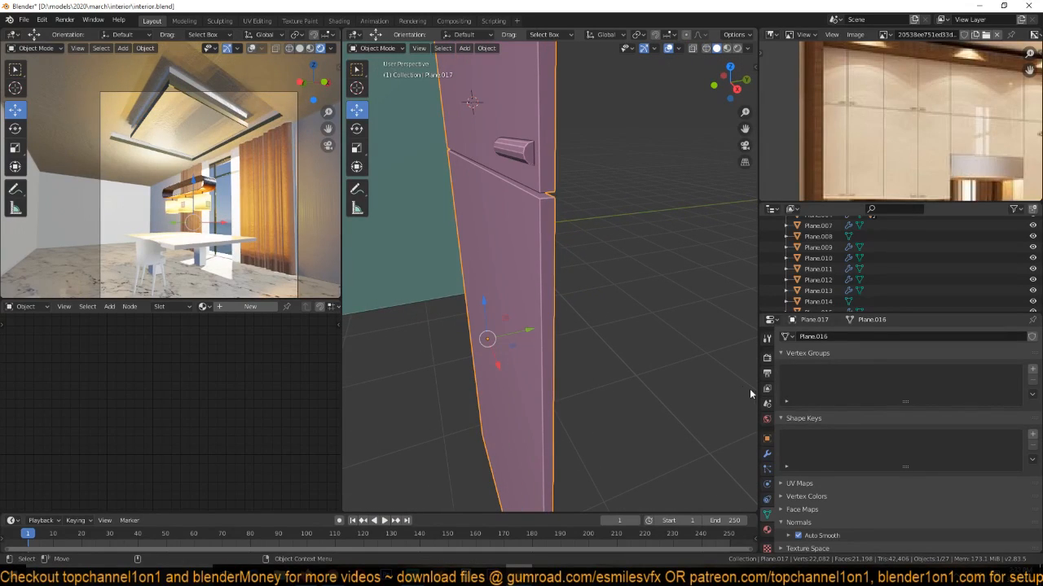
pyautogui.click(767, 453)
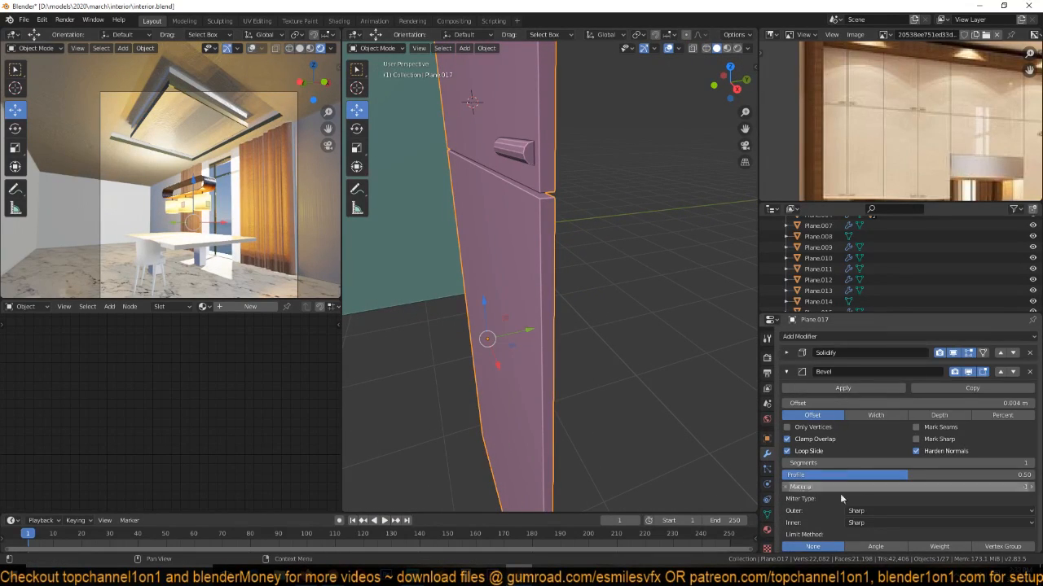
pyautogui.scroll(-3, 842, 517)
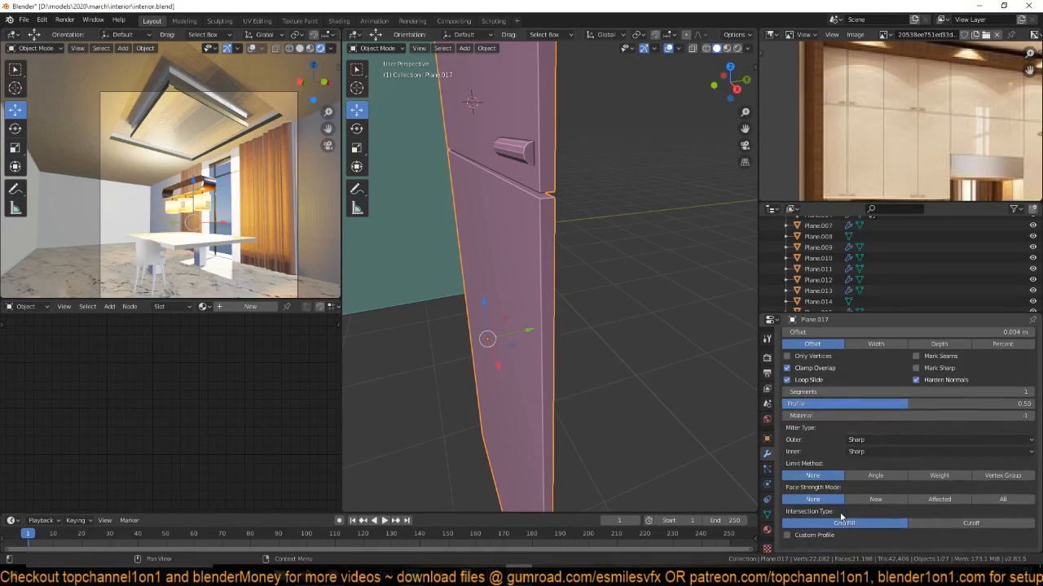
pyautogui.click(883, 475)
pyautogui.moveTo(557, 234); pyautogui.dragTo(498, 185, button='middle')
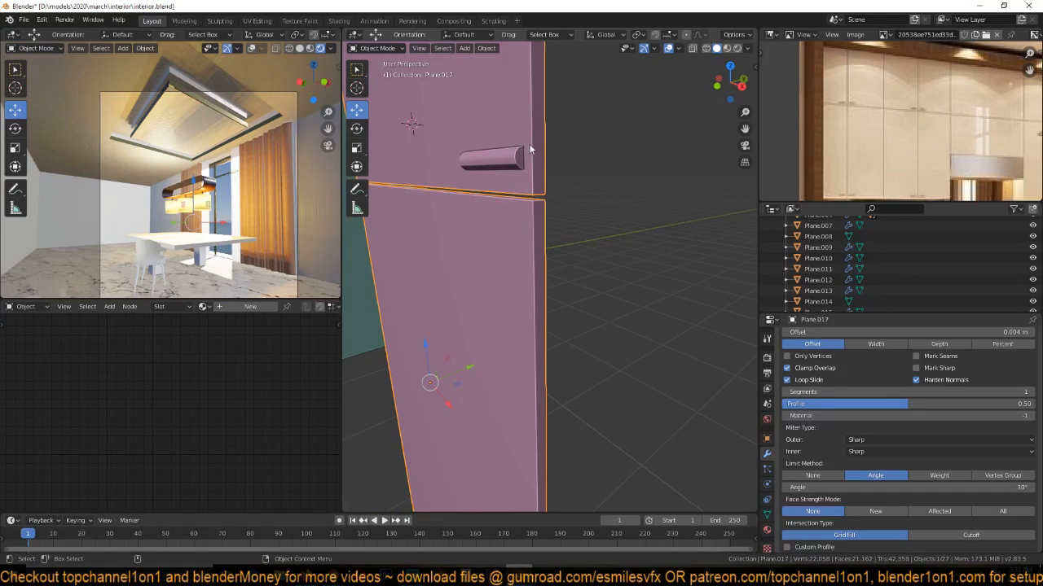
# Create a new material for the door object and give it a pale cream base color.
pyautogui.press('Tab')
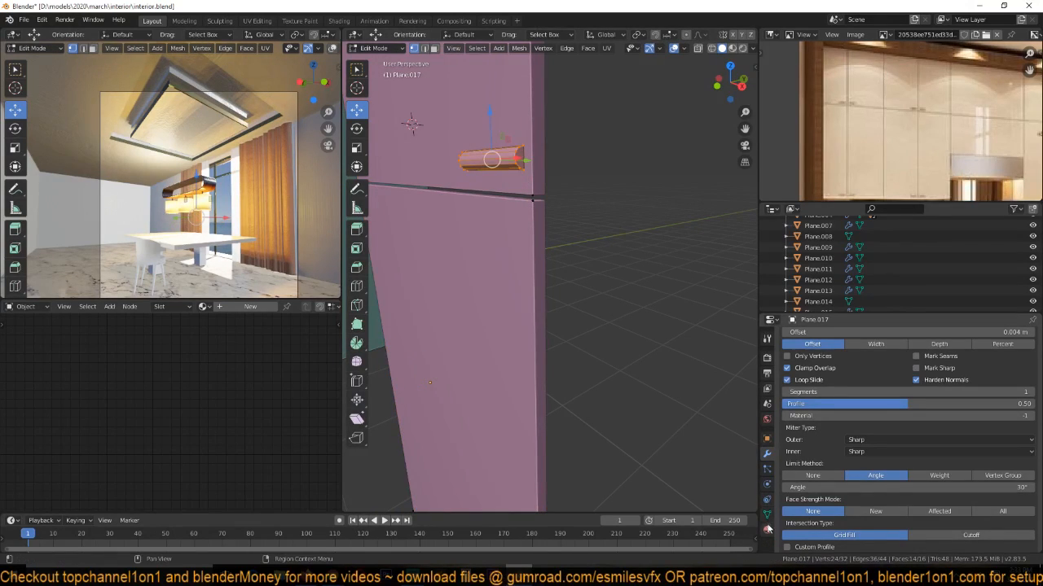
pyautogui.click(767, 529)
pyautogui.press('Tab')
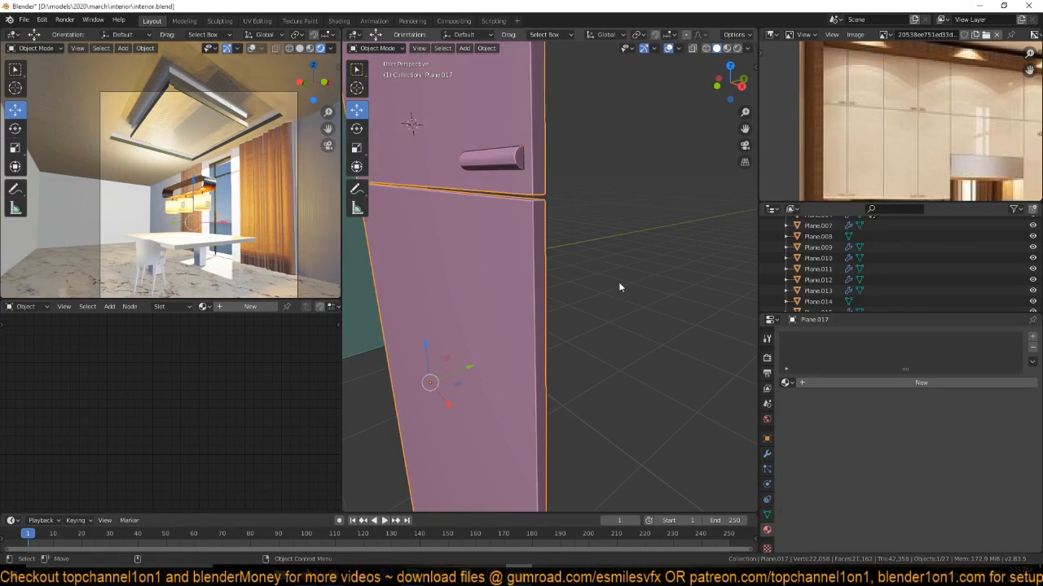
pyautogui.click(787, 383)
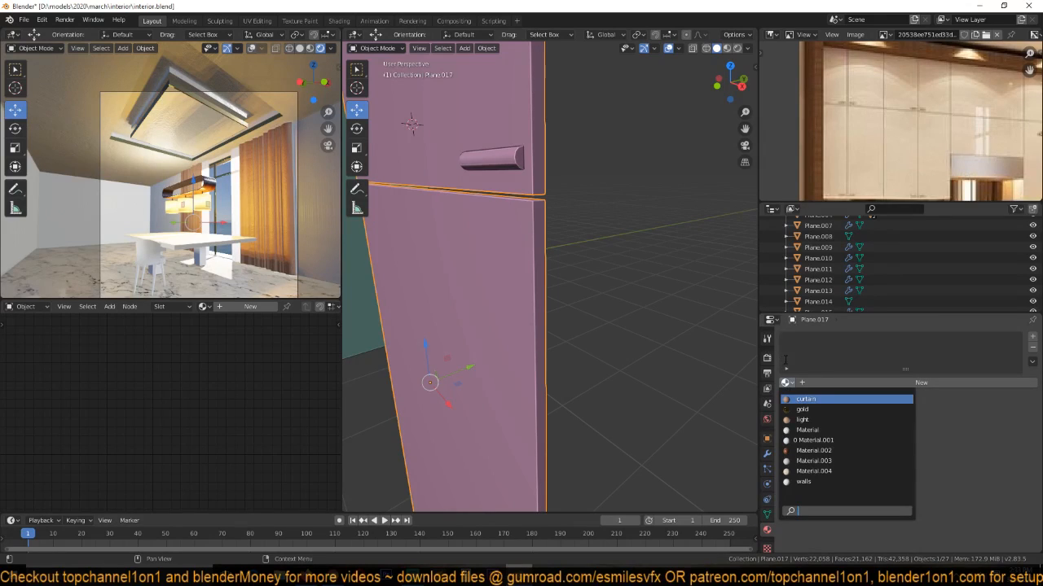
pyautogui.click(865, 383)
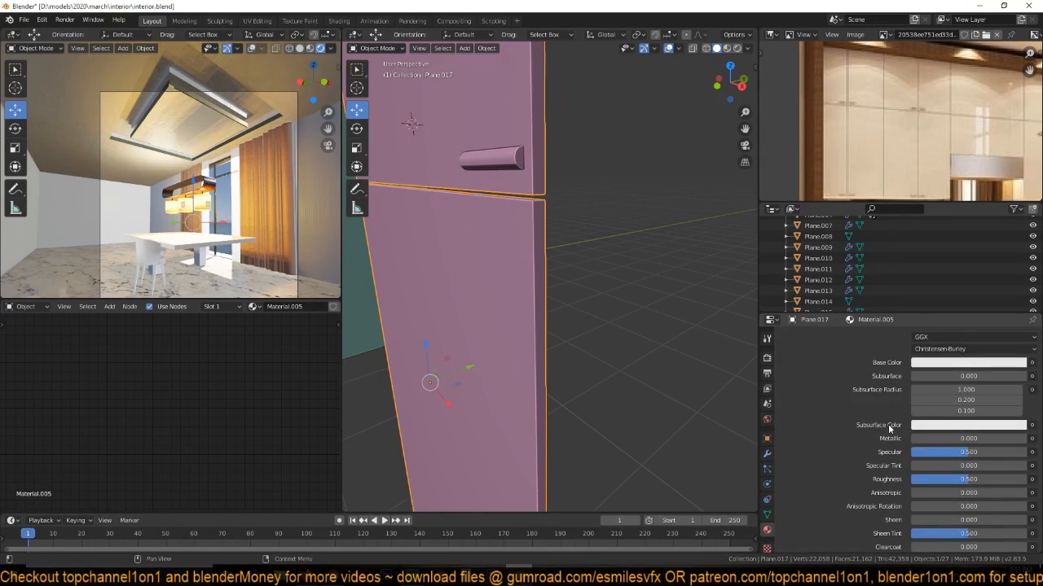
pyautogui.moveTo(596, 59); pyautogui.dragTo(583, 143, button='middle')
pyautogui.click(969, 362)
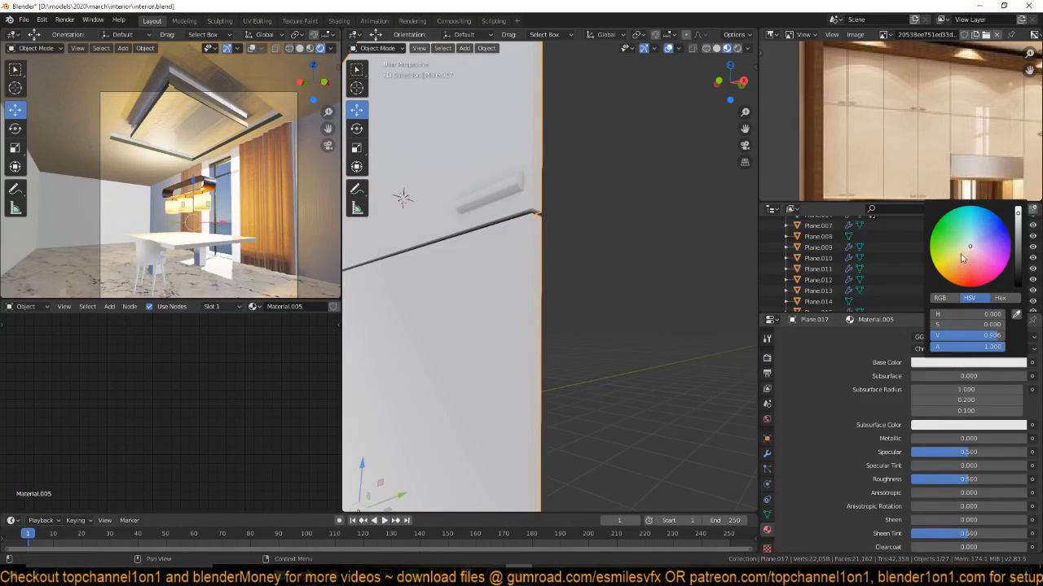
# Make the cream door material glossy with roughness 0.174 and clearcoat 0.860.
pyautogui.scroll(-4, 913, 464)
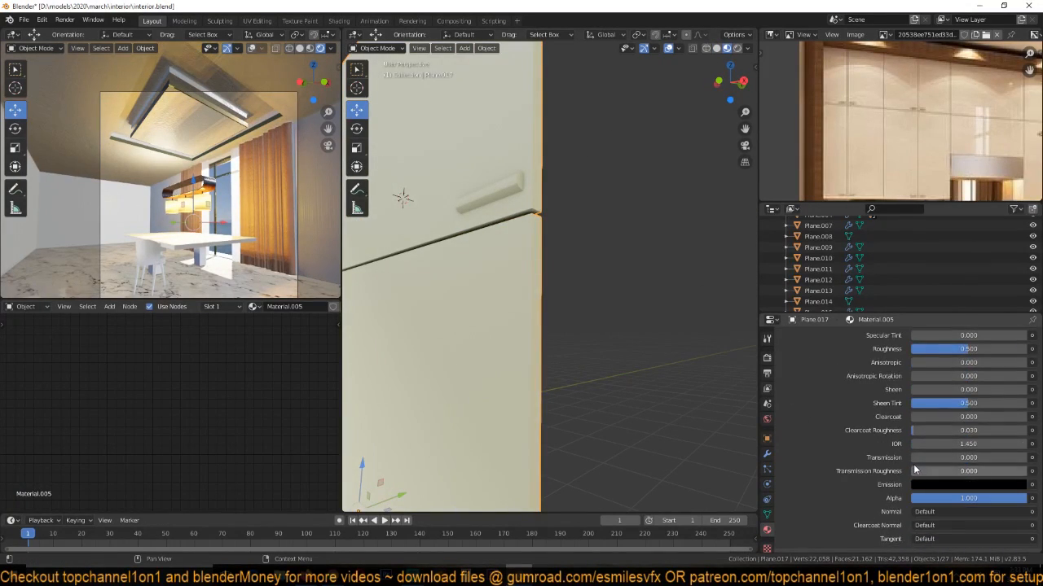
pyautogui.moveTo(944, 392); pyautogui.dragTo(907, 393)
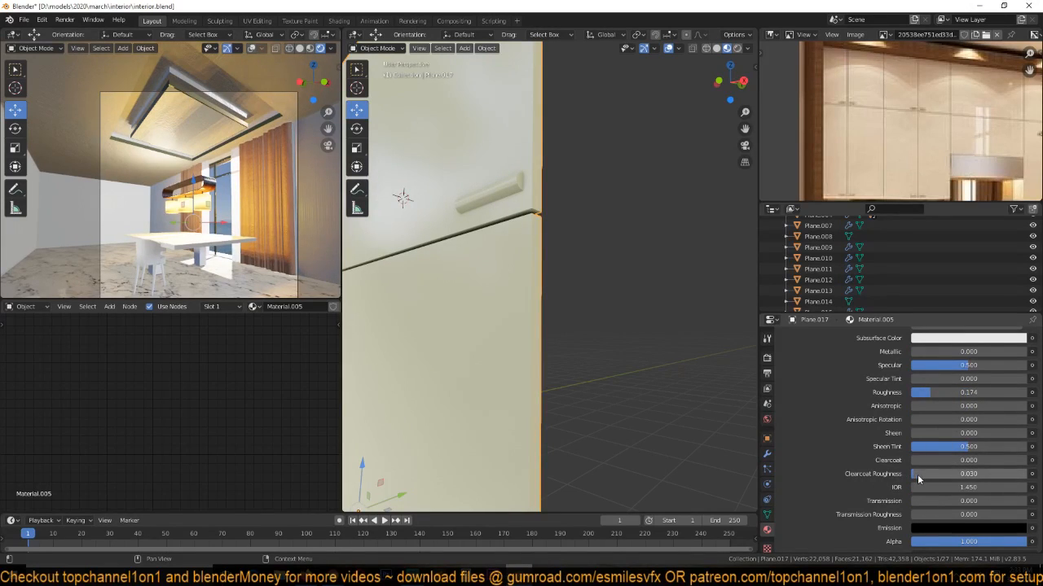
pyautogui.moveTo(917, 461); pyautogui.dragTo(1005, 461)
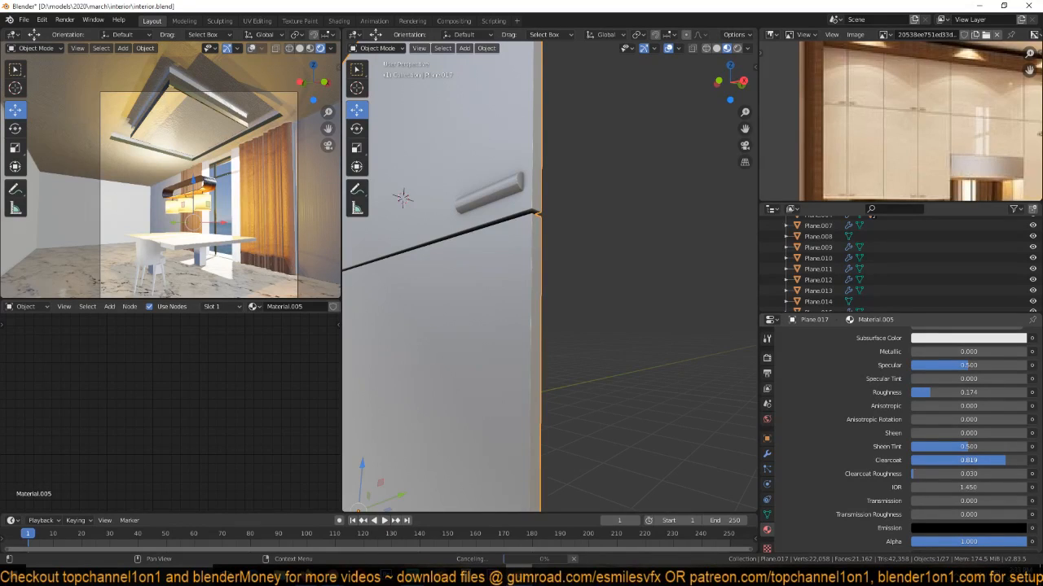
pyautogui.moveTo(1005, 461); pyautogui.dragTo(911, 461)
pyautogui.moveTo(999, 461); pyautogui.dragTo(1010, 462)
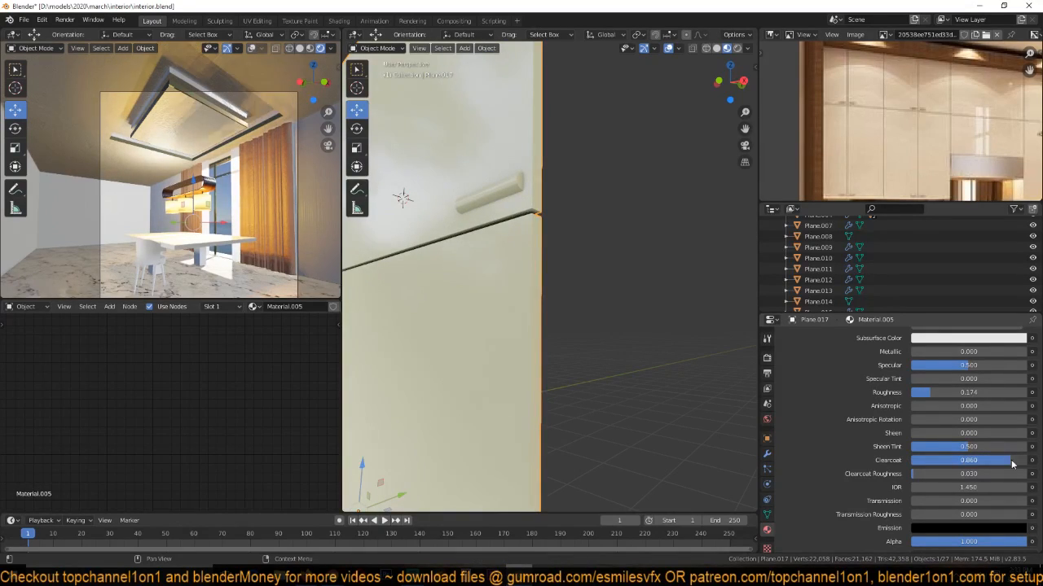
# Add a second material slot with the existing gold material and assign it to the handle.
pyautogui.moveTo(591, 280); pyautogui.dragTo(568, 244, button='middle')
pyautogui.press('Tab')
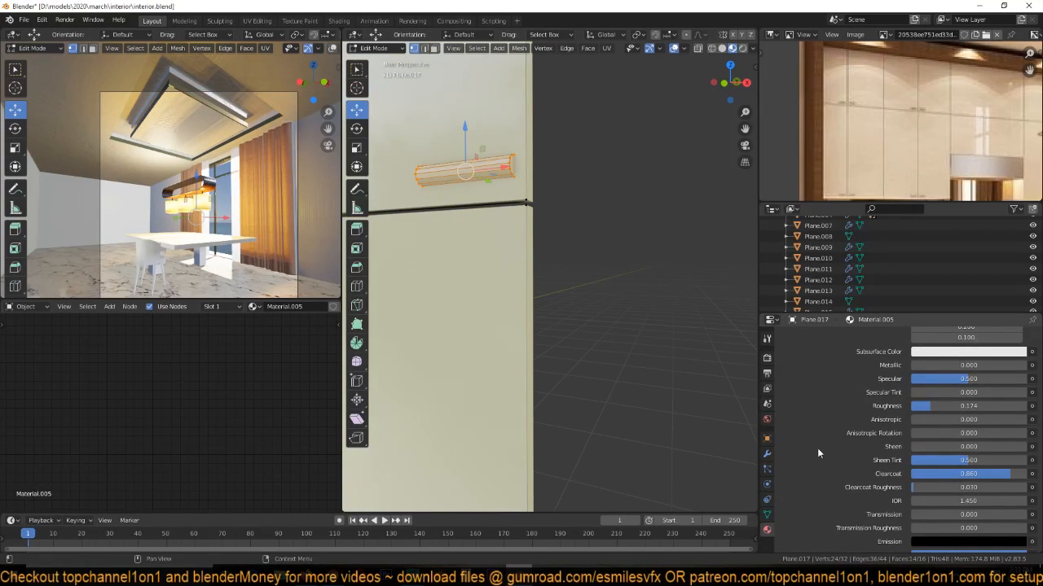
pyautogui.scroll(6, 819, 454)
pyautogui.click(1032, 336)
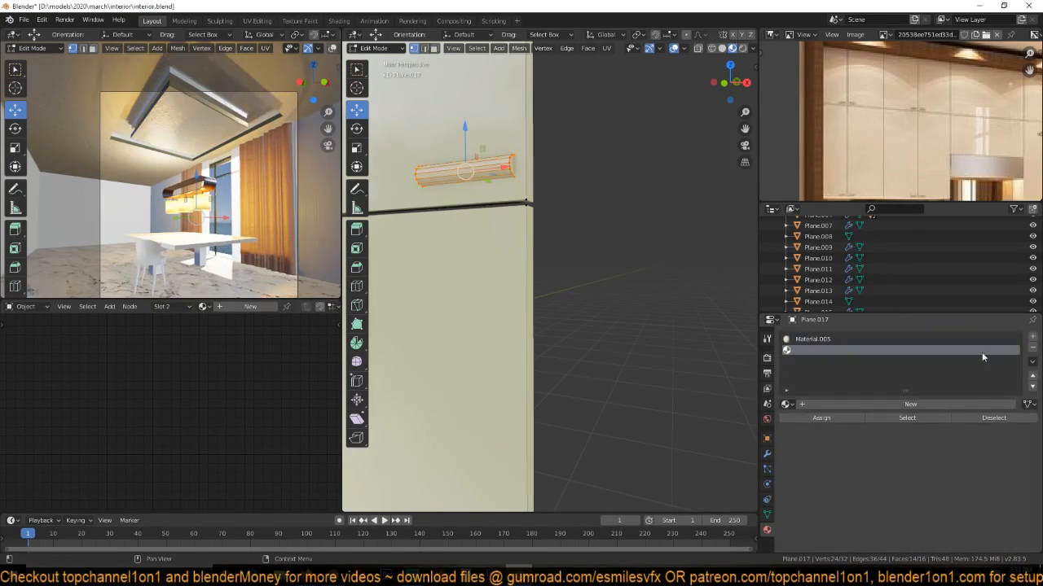
pyautogui.click(786, 404)
pyautogui.click(803, 431)
pyautogui.click(810, 418)
pyautogui.press('Tab')
# Narrow the door object to about 0.69 along X in front view and apply its scale.
pyautogui.scroll(-7, 535, 328)
pyautogui.moveTo(534, 328); pyautogui.dragTo(551, 357, button='middle')
pyautogui.press('KP_1')
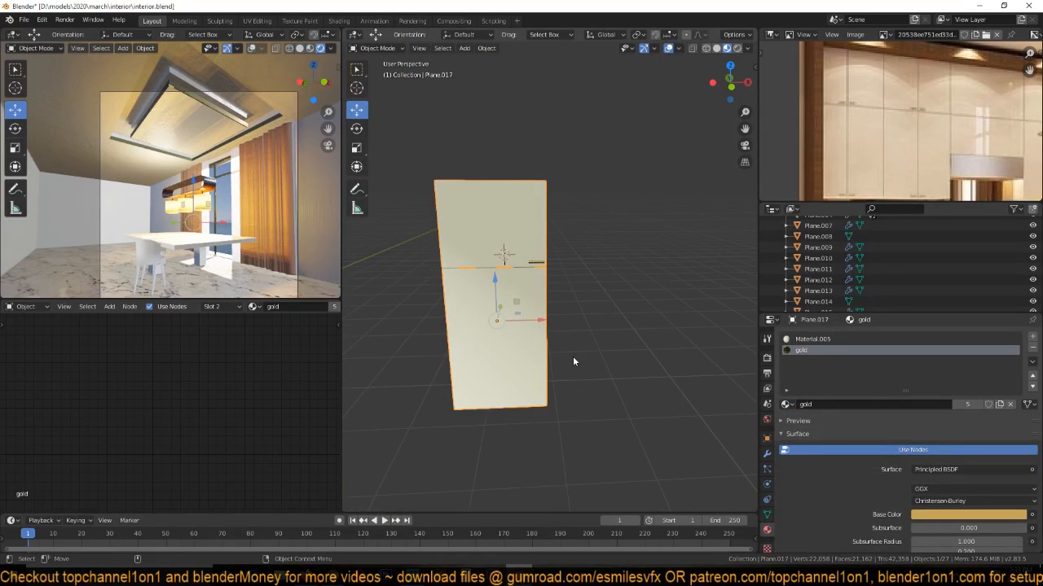
pyautogui.scroll(1, 581, 296)
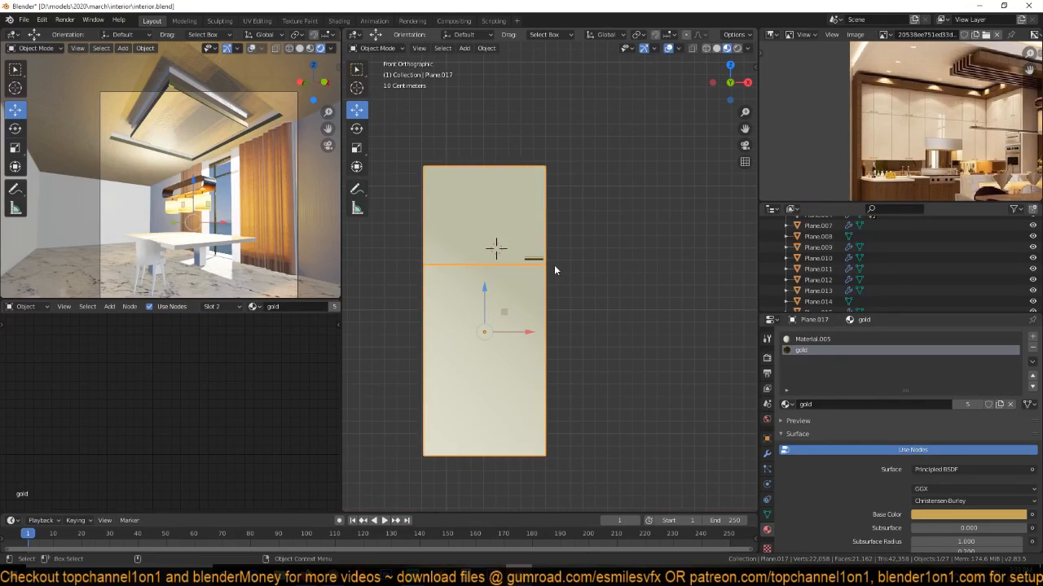
pyautogui.press('s')
pyautogui.press('x')
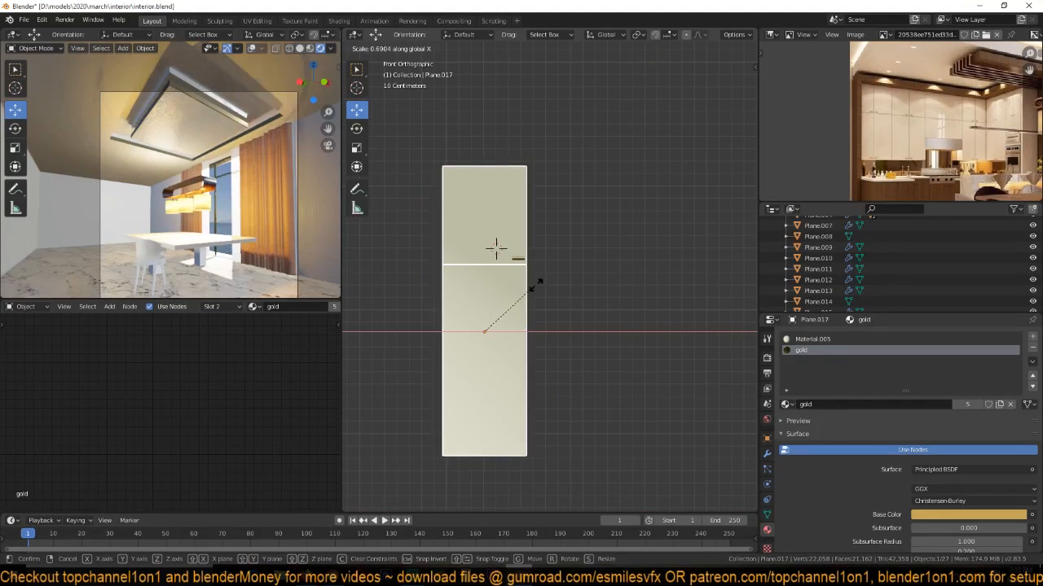
pyautogui.click(535, 284)
pyautogui.hotkey('ctrl', 'a')
pyautogui.click(540, 289)
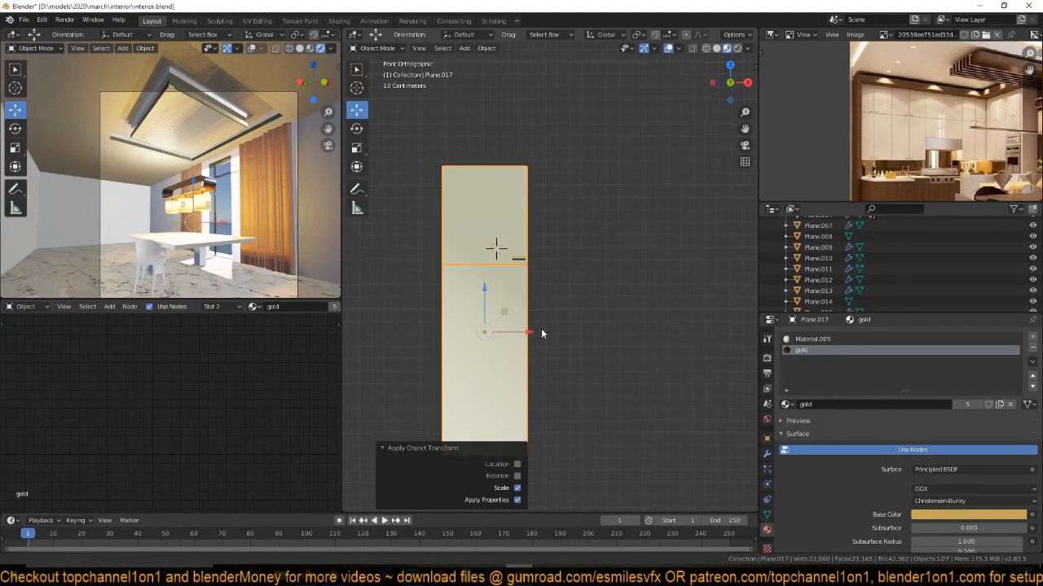
pyautogui.press('g')
pyautogui.click(524, 323)
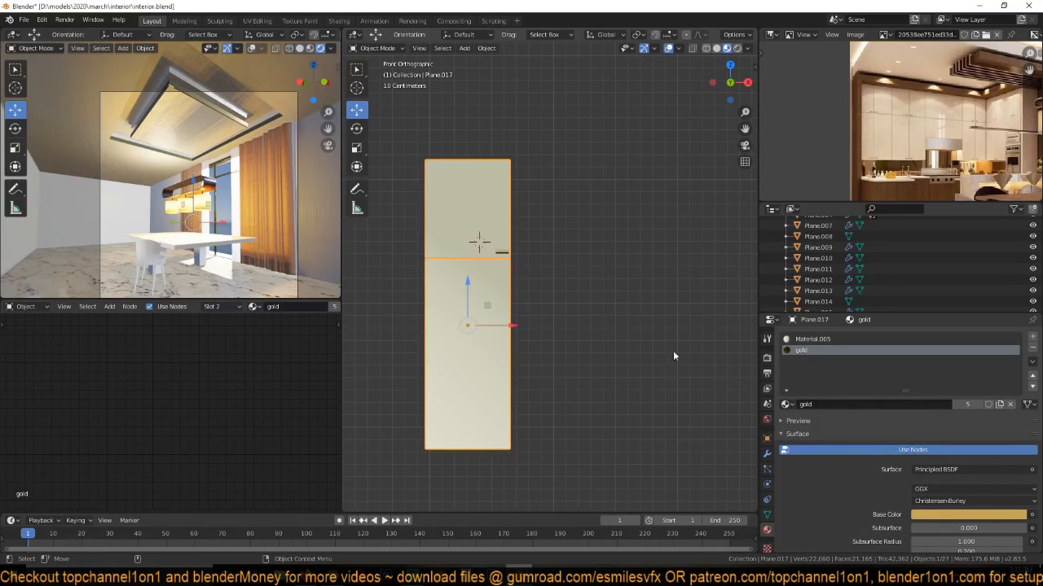
# Add a Mirror modifier on the X axis to the door object.
pyautogui.click(766, 454)
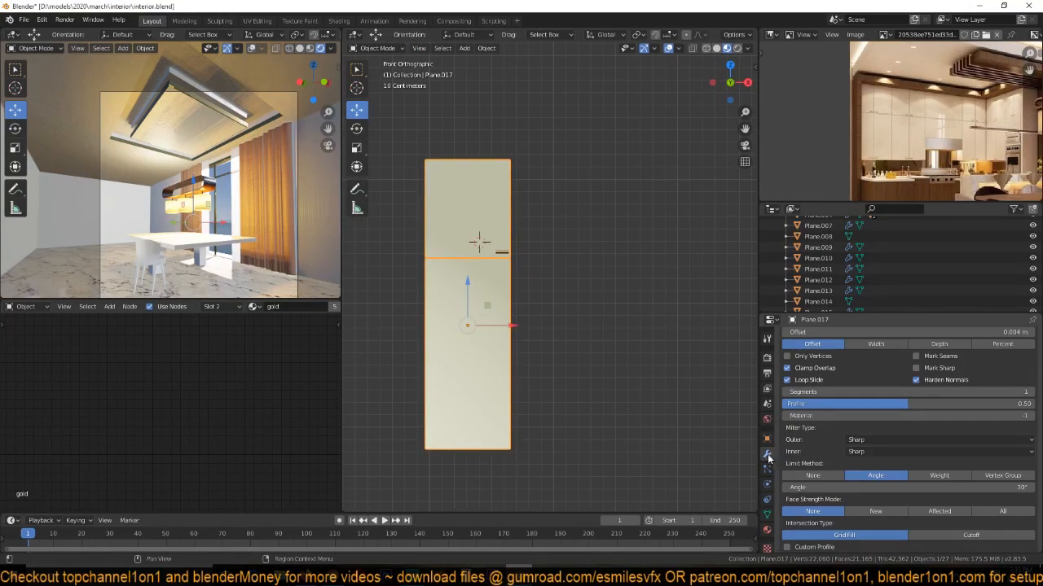
pyautogui.scroll(3, 786, 374)
pyautogui.click(787, 372)
pyautogui.click(802, 336)
pyautogui.click(815, 445)
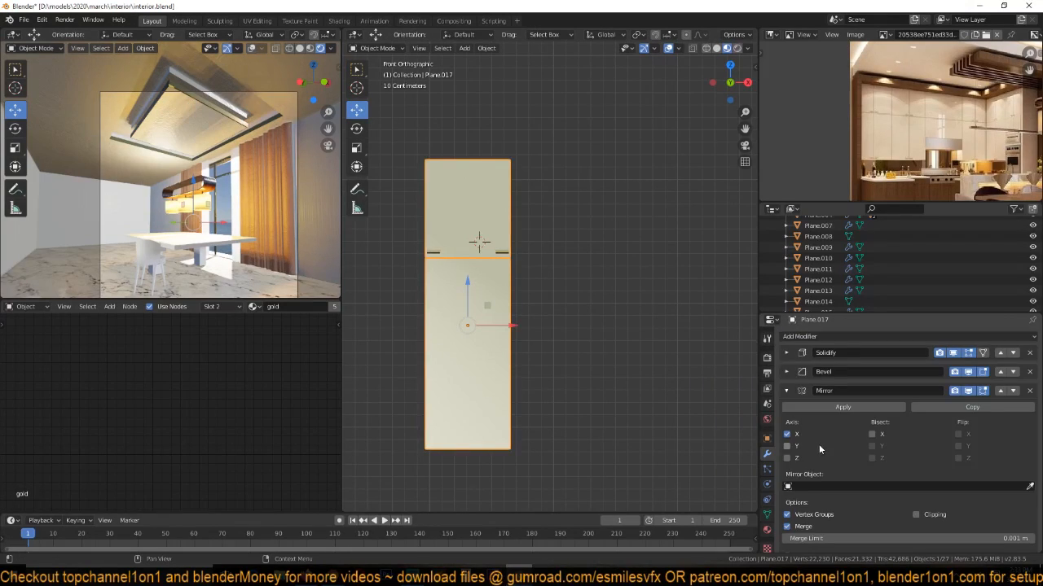
# Shift the door mesh along X so its handle-side edge meets the mirror axis, forming a double door.
pyautogui.press('Tab')
pyautogui.moveTo(528, 268); pyautogui.dragTo(484, 269)
pyautogui.click(483, 269)
pyautogui.hotkey('ctrl', 'z')
pyautogui.press('Tab')
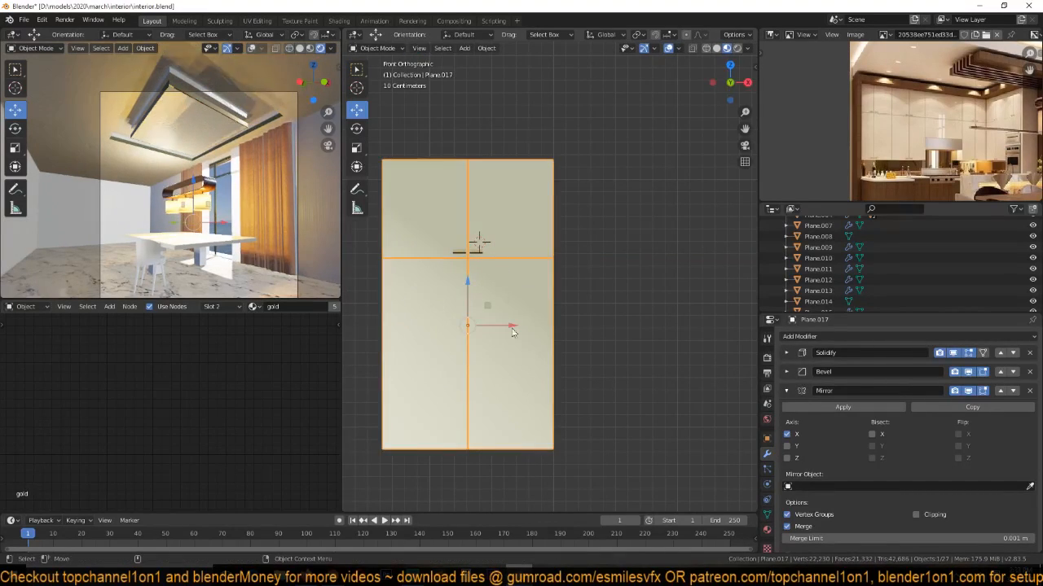
# Narrow the mirrored double door along X and apply its scale.
pyautogui.press('s')
pyautogui.press('x')
pyautogui.click(582, 326)
pyautogui.hotkey('ctrl', 'a')
pyautogui.click(584, 326)
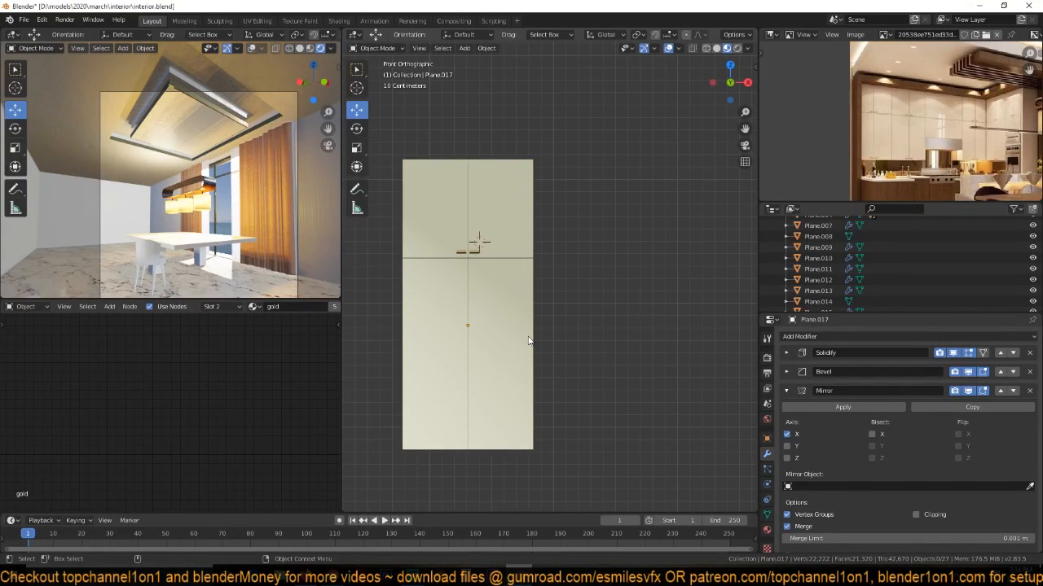
# Duplicate the upper handle -1.4675 m along Z to the bottom of the lower door and save the file.
pyautogui.scroll(4, 526, 336)
pyautogui.press('Tab')
pyautogui.keyDown('shift'); pyautogui.moveTo(417, 252); pyautogui.dragTo(531, 262, button='middle'); pyautogui.keyUp('shift')
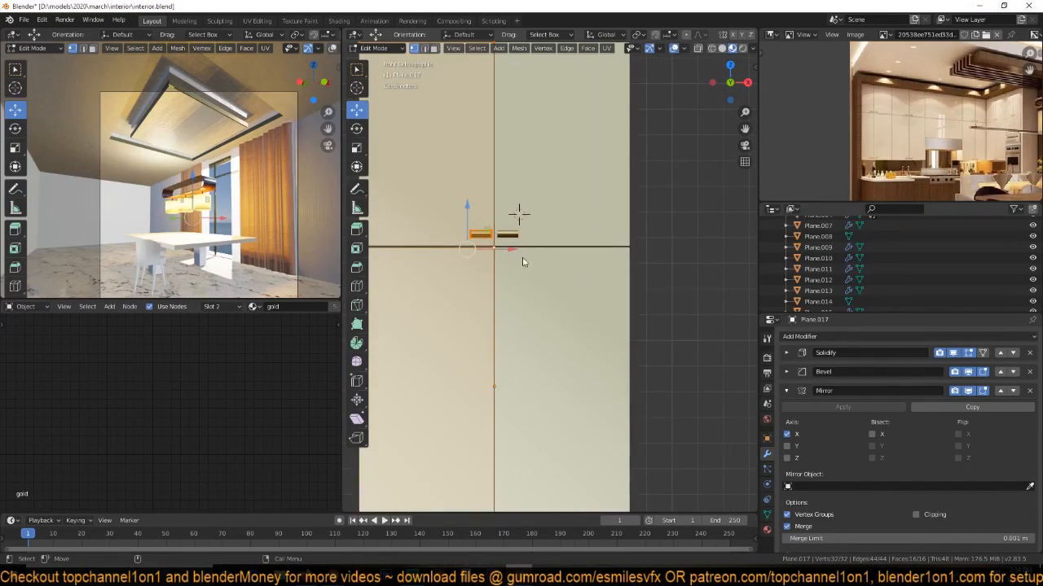
pyautogui.hotkey('ctrl', 'l')
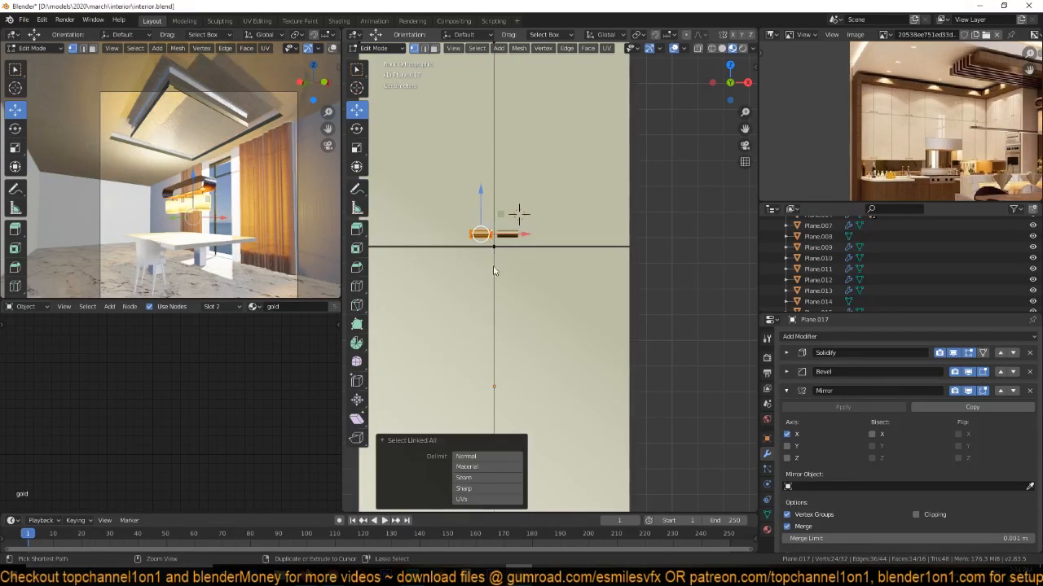
pyautogui.scroll(-3, 515, 309)
pyautogui.press('g')
pyautogui.press('z')
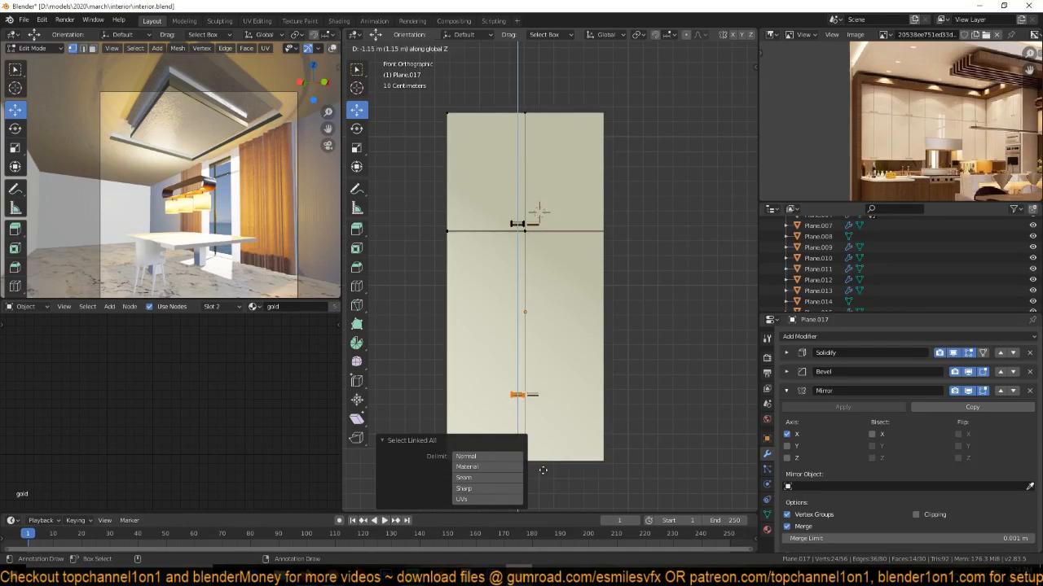
pyautogui.click(544, 510)
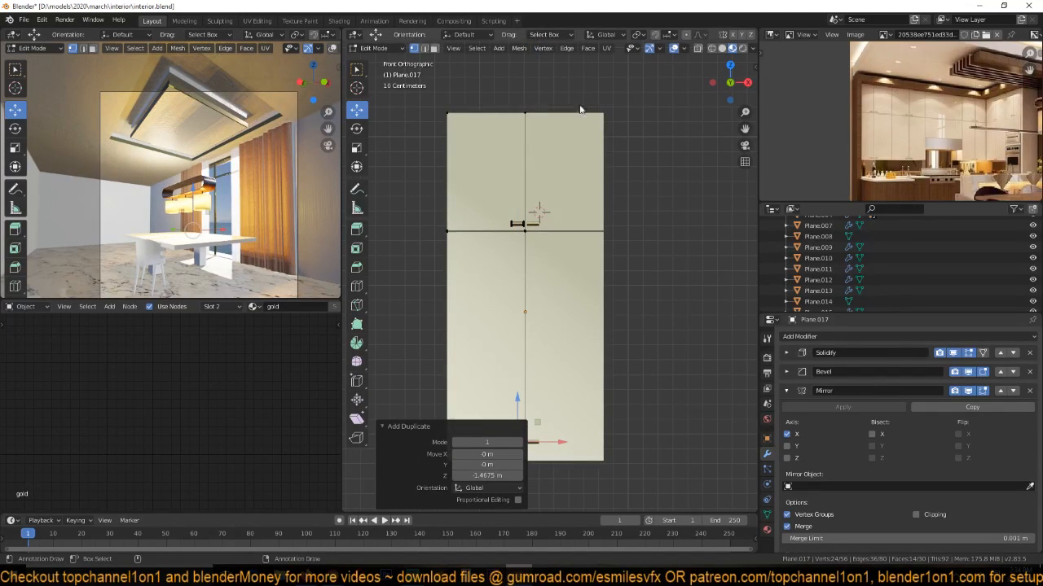
pyautogui.press('Tab')
pyautogui.scroll(-1, 583, 168)
pyautogui.click(562, 159)
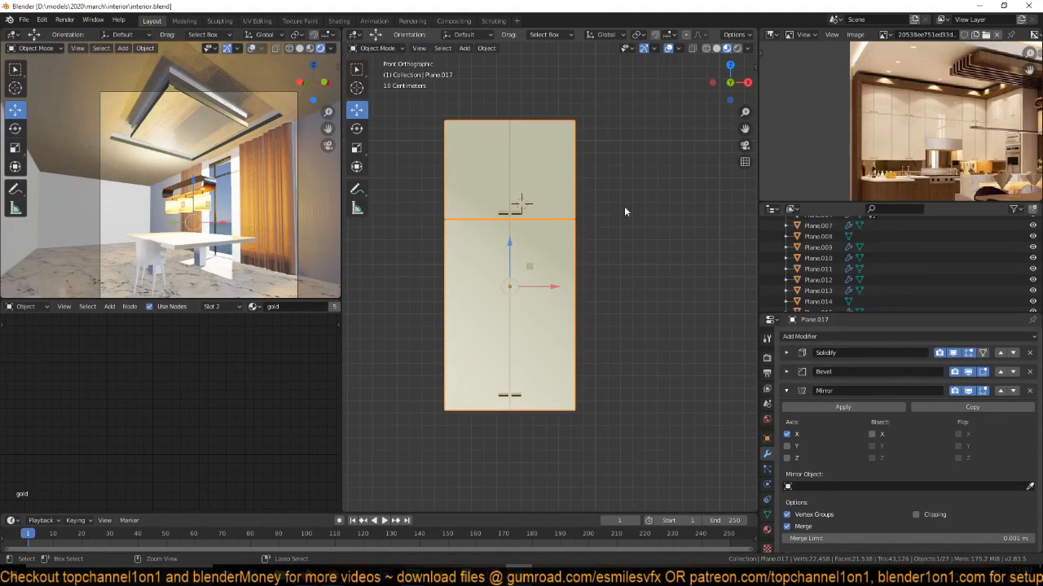
pyautogui.hotkey('ctrl', 's')
# Add an Array modifier to the double door with count 3 and a relative X offset of 1.010.
pyautogui.click(799, 390)
pyautogui.click(811, 336)
pyautogui.click(822, 361)
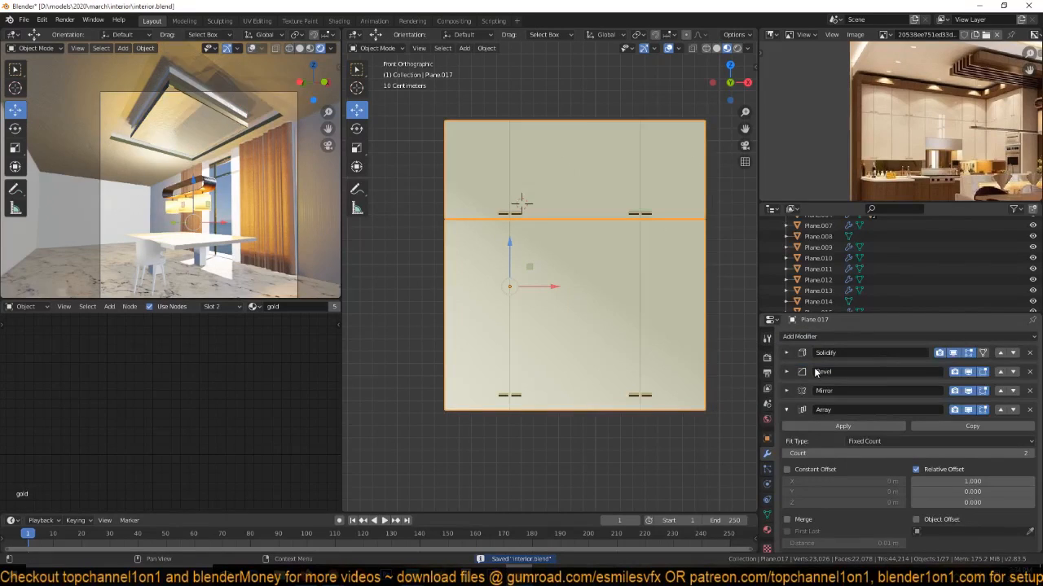
pyautogui.scroll(-1, 929, 488)
pyautogui.moveTo(972, 459); pyautogui.dragTo(975, 460)
pyautogui.hotkey('alt', 'a')
pyautogui.keyDown('shift'); pyautogui.moveTo(619, 321); pyautogui.dragTo(597, 302, button='middle'); pyautogui.keyUp('shift')
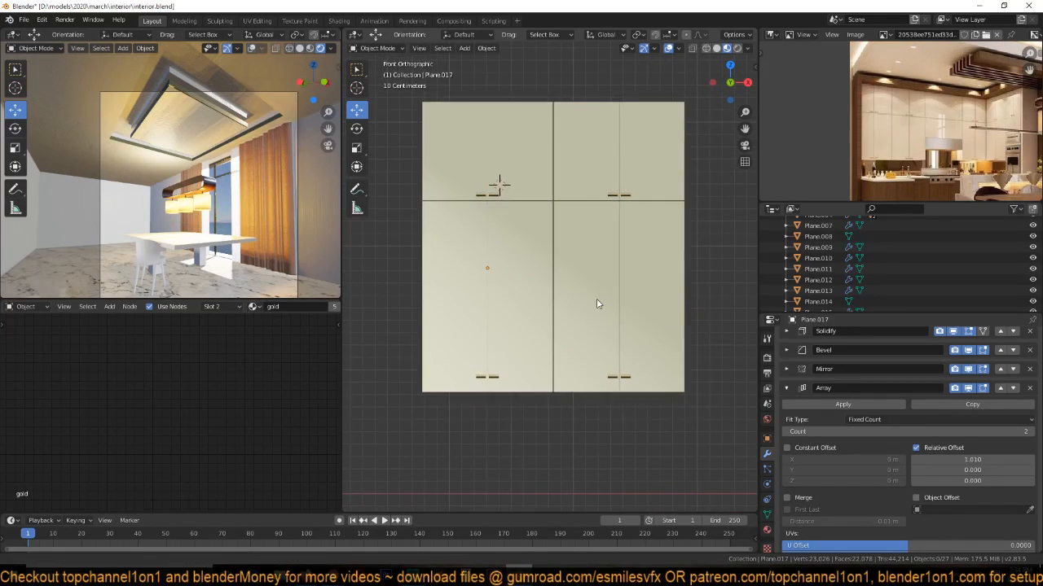
pyautogui.click(1029, 431)
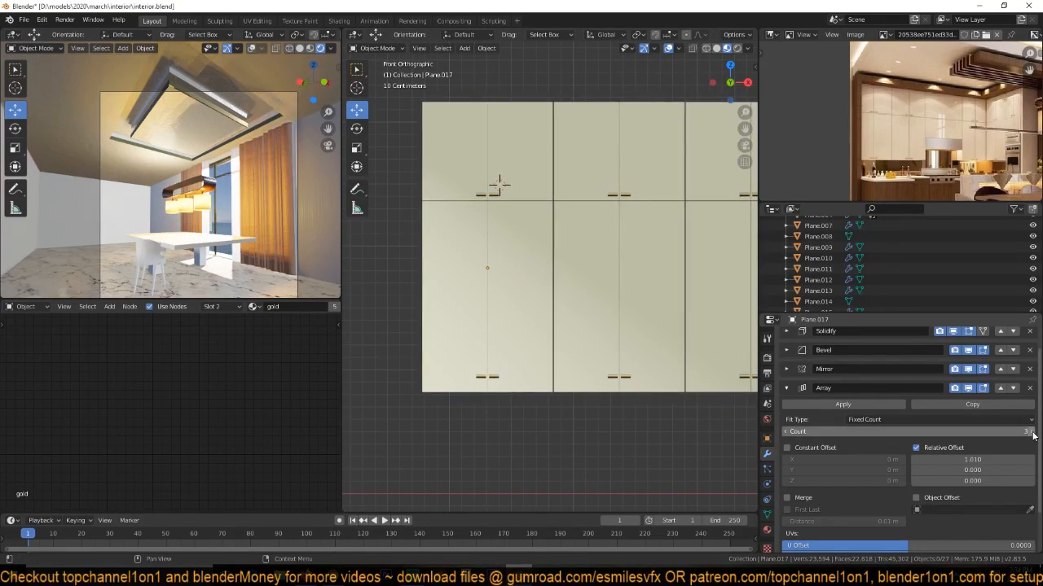
# Move the arrayed cabinet doors into the room in a wireframe top view.
pyautogui.scroll(-6, 616, 274)
pyautogui.click(617, 264)
pyautogui.moveTo(617, 264); pyautogui.dragTo(623, 265, button='middle')
pyautogui.press('KP_7')
pyautogui.hotkey('shift', 'z')
pyautogui.moveTo(485, 333)
pyautogui.keyDown('shift'); pyautogui.mouseDown(button='middle')
pyautogui.moveTo(640, 342)
pyautogui.moveTo(663, 305)
pyautogui.moveTo(660, 285)
pyautogui.mouseUp(button='middle'); pyautogui.keyUp('shift')
pyautogui.scroll(-3, 627, 304)
pyautogui.press('g')
pyautogui.click(672, 335)
# Raise the cabinet doors about 1.56 m along Z in front view.
pyautogui.press('KP_1')
pyautogui.moveTo(438, 242); pyautogui.dragTo(453, 198)
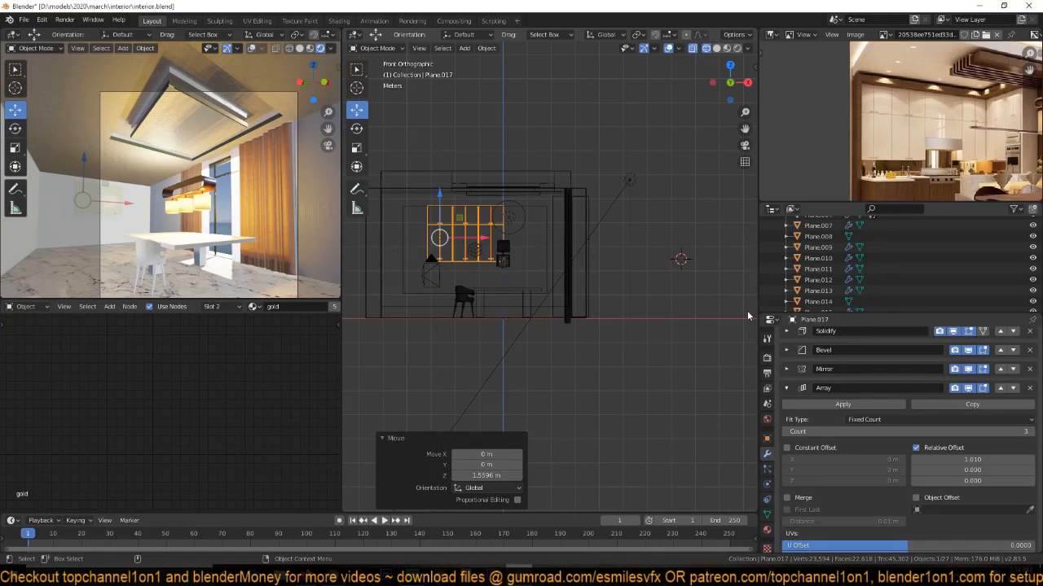
pyautogui.scroll(-2, 957, 193)
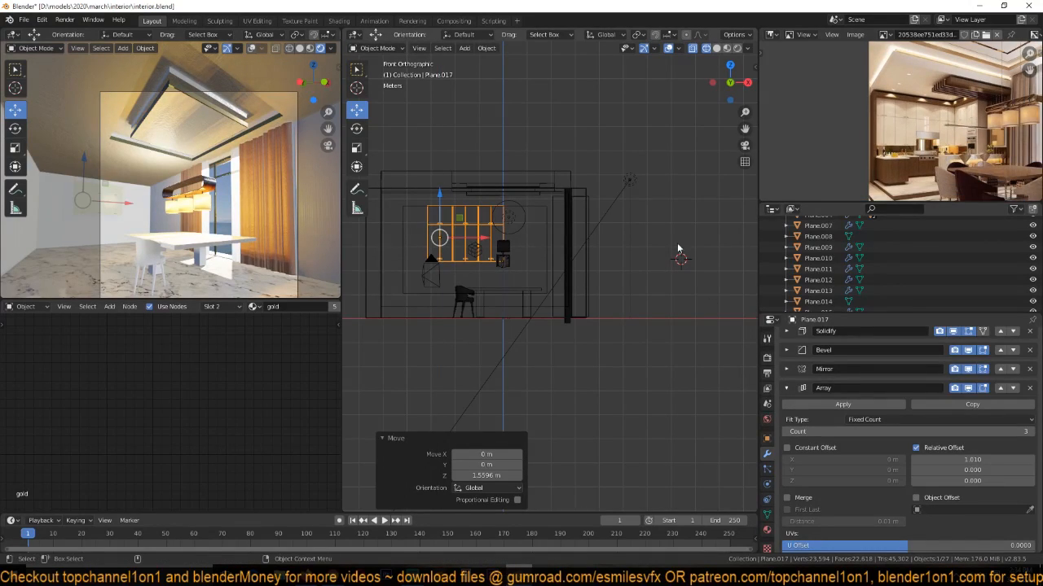
# Increase the cabinet doors' array count to 5 and shift the row about -0.288 m along X in front view.
pyautogui.click(1031, 432)
pyautogui.click(1032, 432)
pyautogui.scroll(2, 600, 281)
pyautogui.scroll(1, 599, 281)
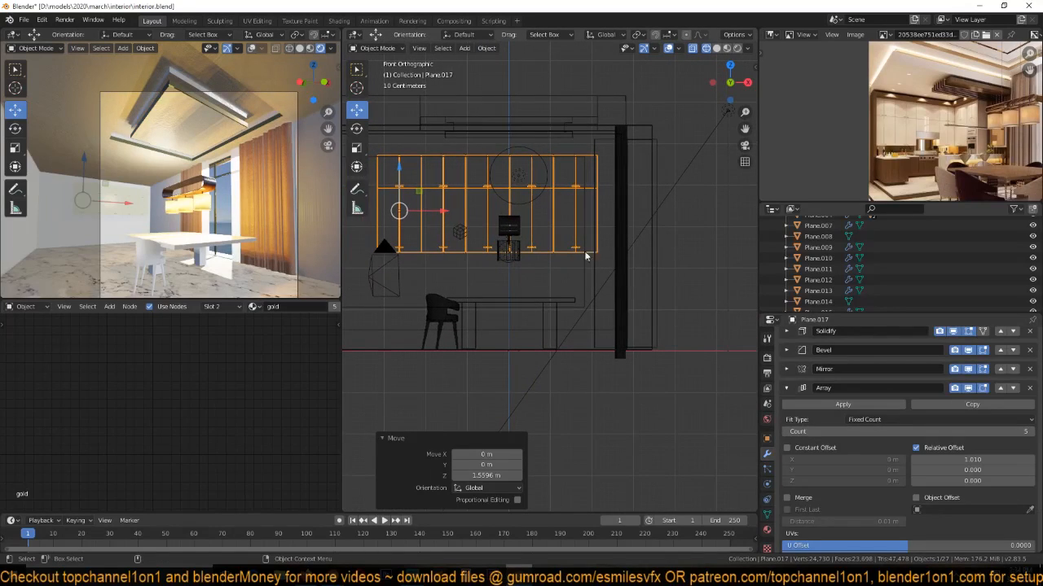
pyautogui.moveTo(443, 214); pyautogui.dragTo(427, 212)
pyautogui.scroll(-3, 525, 220)
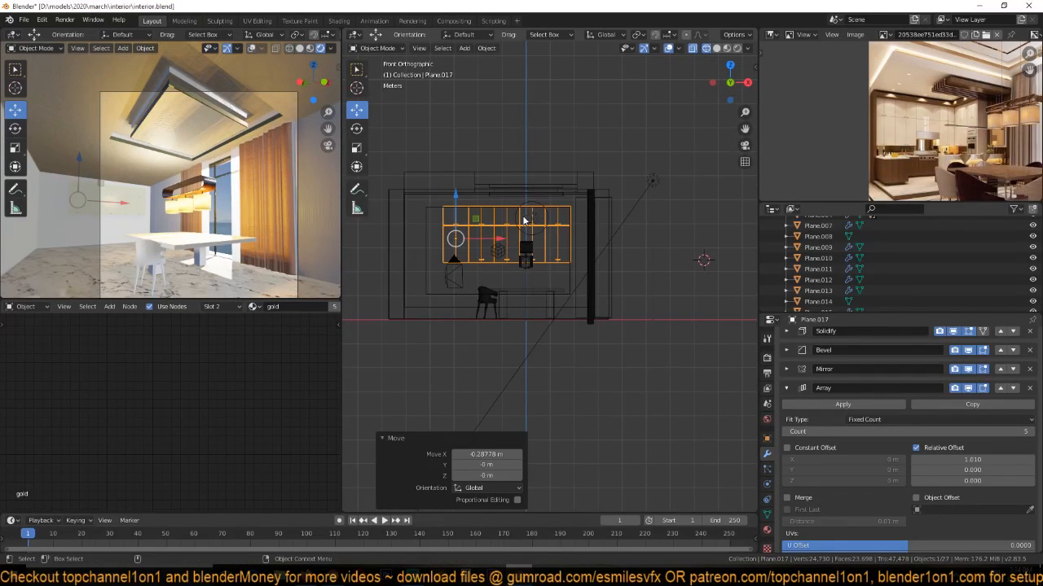
# Move the cabinet door row about 0.44 m along Y towards the back wall in top view.
pyautogui.press('KP_7')
pyautogui.scroll(5, 601, 233)
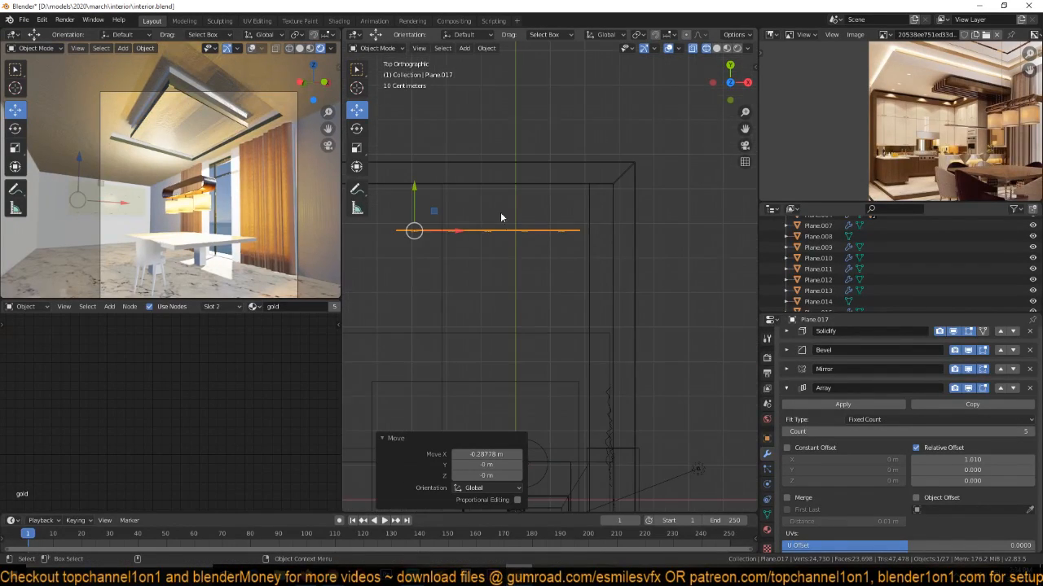
pyautogui.moveTo(420, 205); pyautogui.dragTo(523, 188)
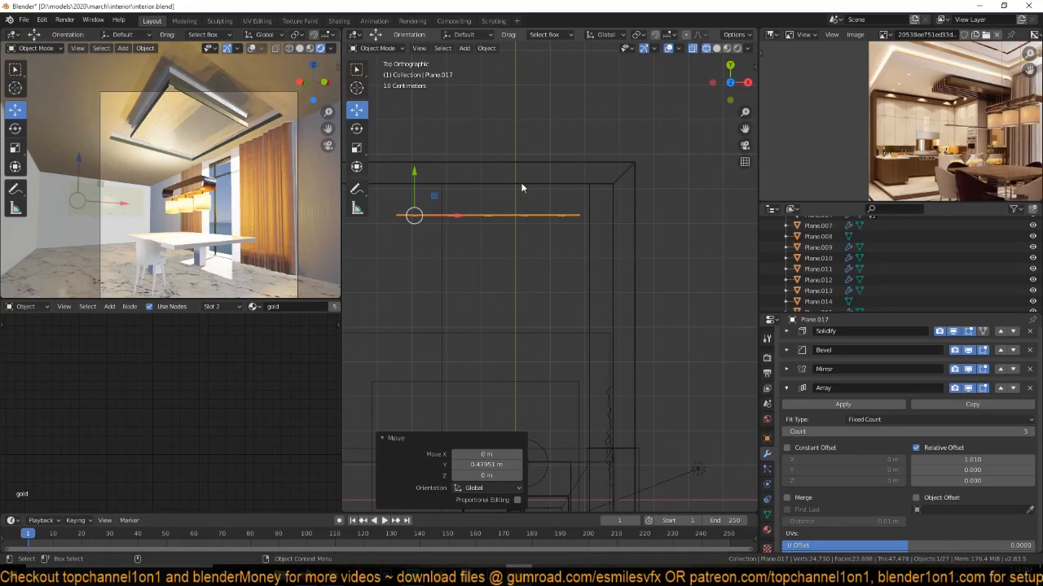
pyautogui.hotkey('shift', 'd')
pyautogui.rightClick(522, 188)
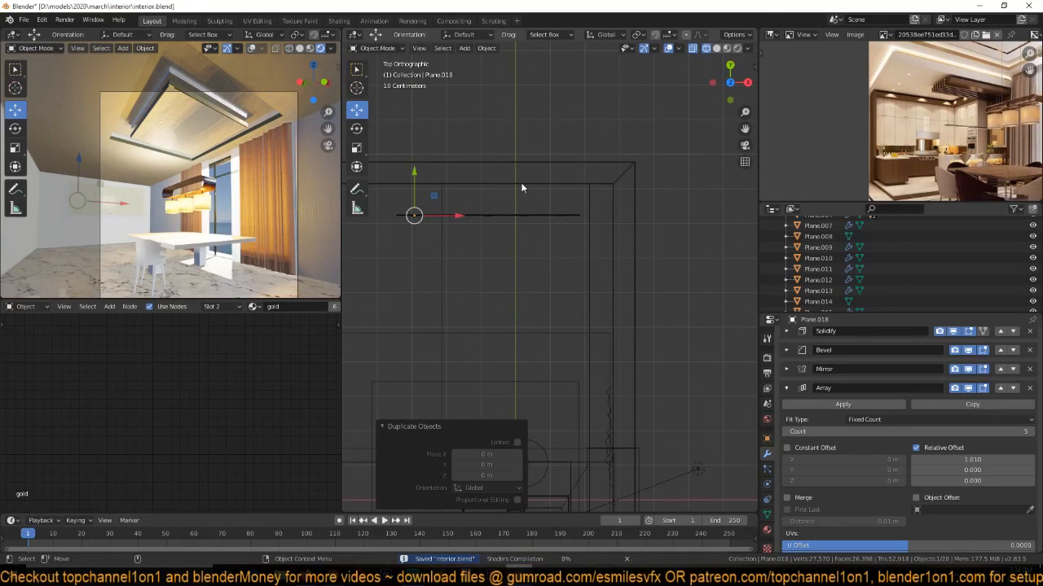
pyautogui.press('x')
pyautogui.click(525, 187)
# Make a linked duplicate of the cabinet doors, rotate it 90° about Z and place it at the row's window-side end, forming an L.
pyautogui.click(478, 216)
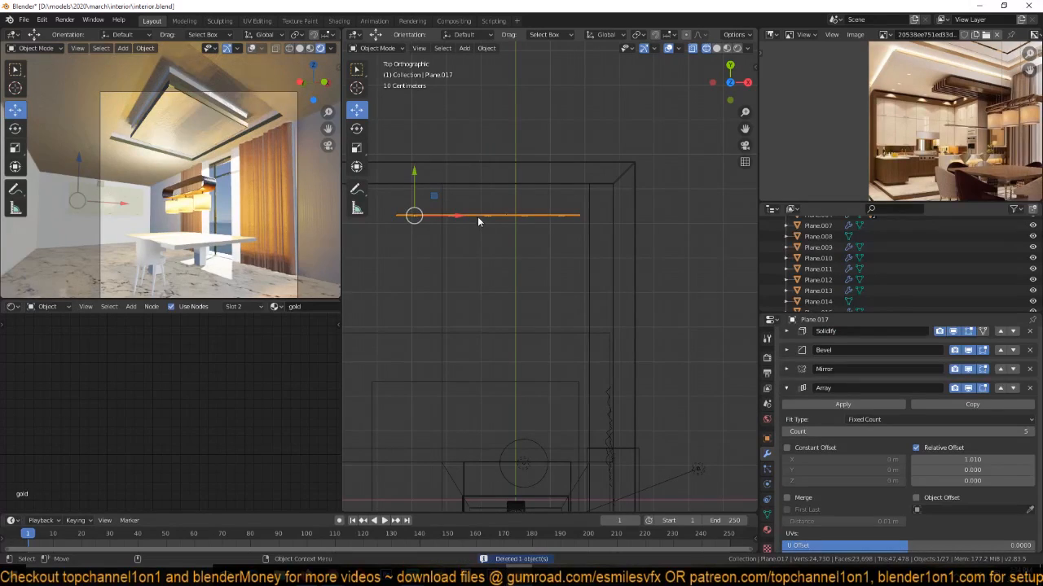
pyautogui.hotkey('shift', 'd')
pyautogui.rightClick(478, 220)
pyautogui.write('r')
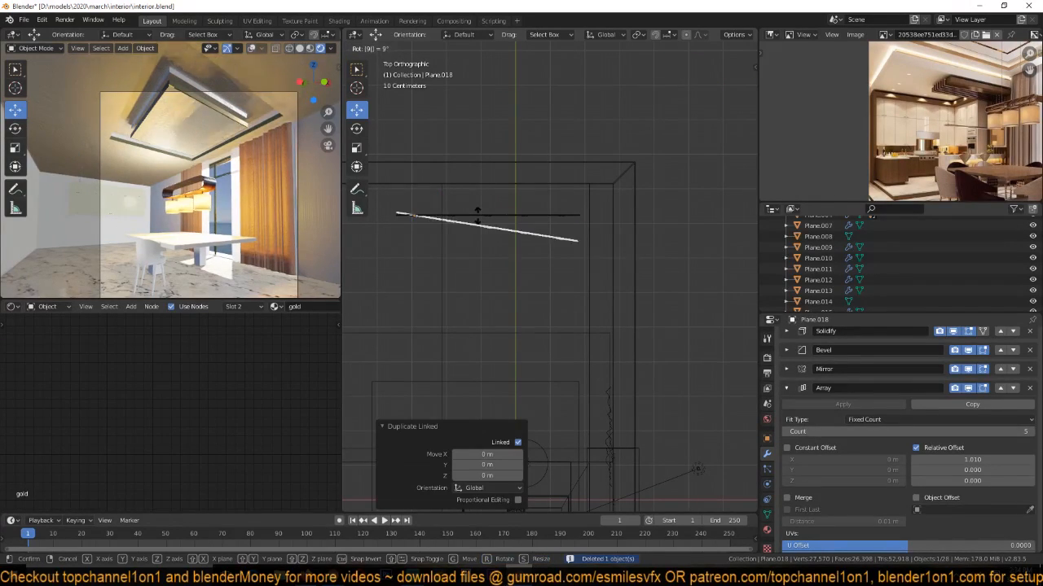
pyautogui.write('90')
pyautogui.press('Return')
pyautogui.press('g')
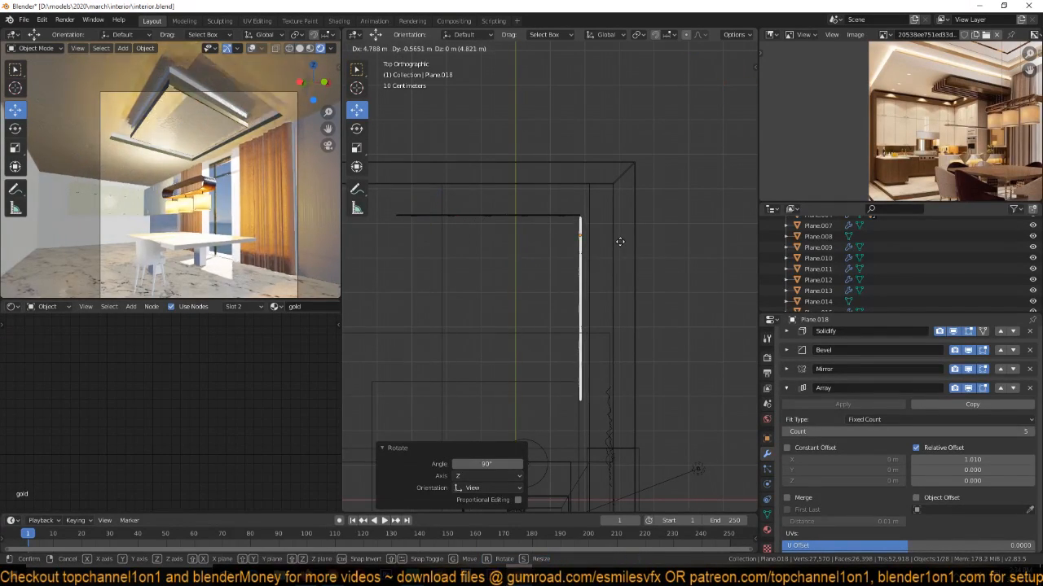
pyautogui.click(611, 260)
# Reduce the array count of the rotated side cabinet doors to 2.
pyautogui.scroll(1, 612, 264)
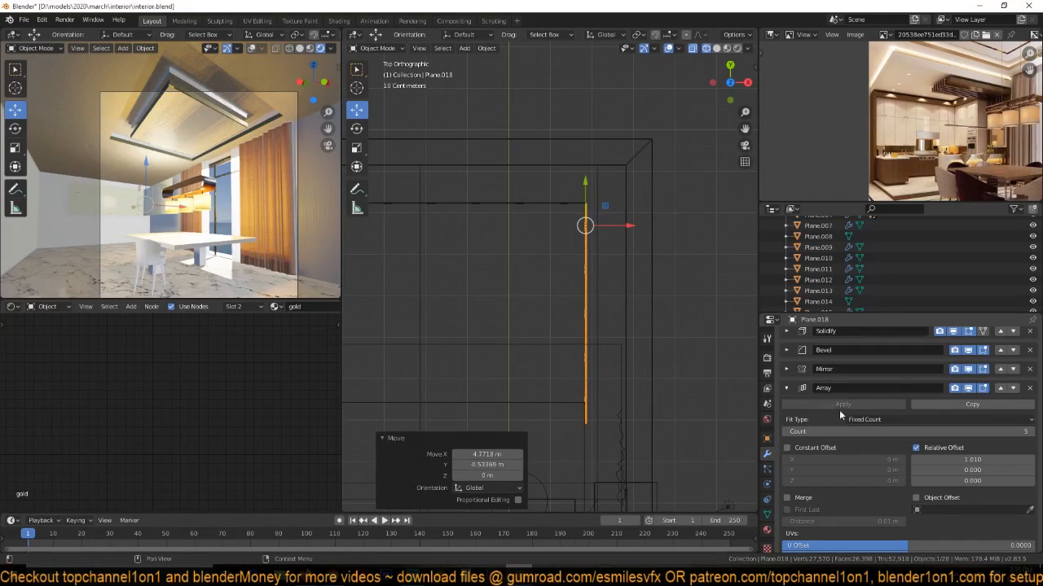
pyautogui.click(785, 433)
pyautogui.click(785, 432)
pyautogui.click(785, 432)
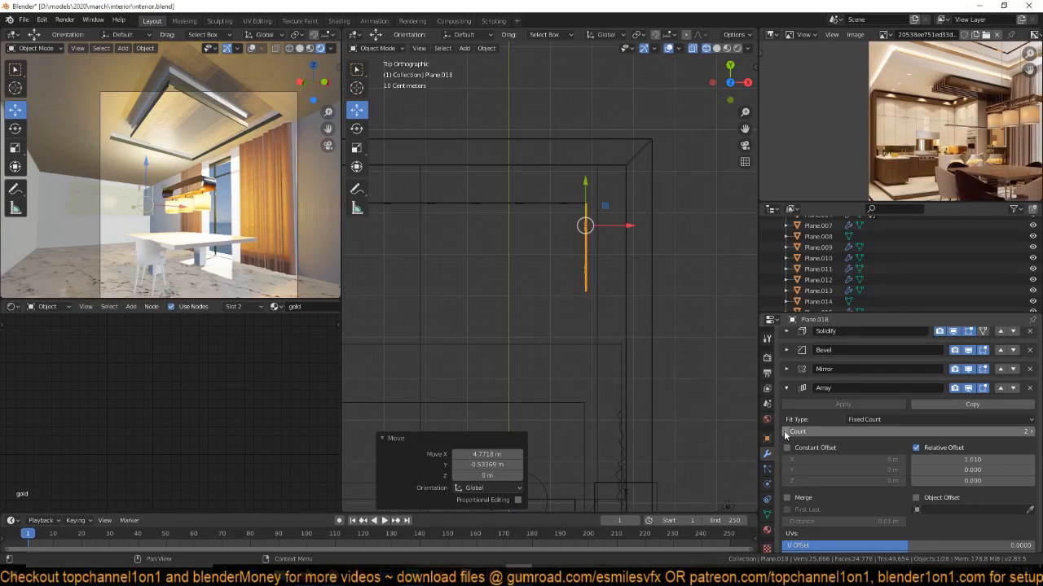
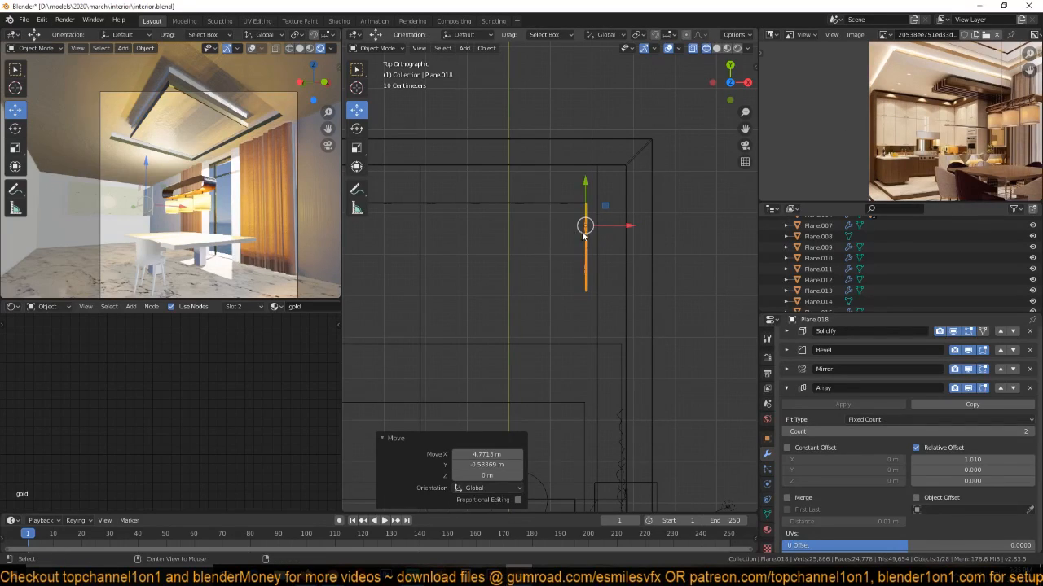
# Add a plane, scale it to 0.507 and place it between the side cabinet doors and the adjacent wall.
pyautogui.hotkey('shift', 'a')
pyautogui.moveTo(588, 243)
pyautogui.click(634, 242)
pyautogui.press('s')
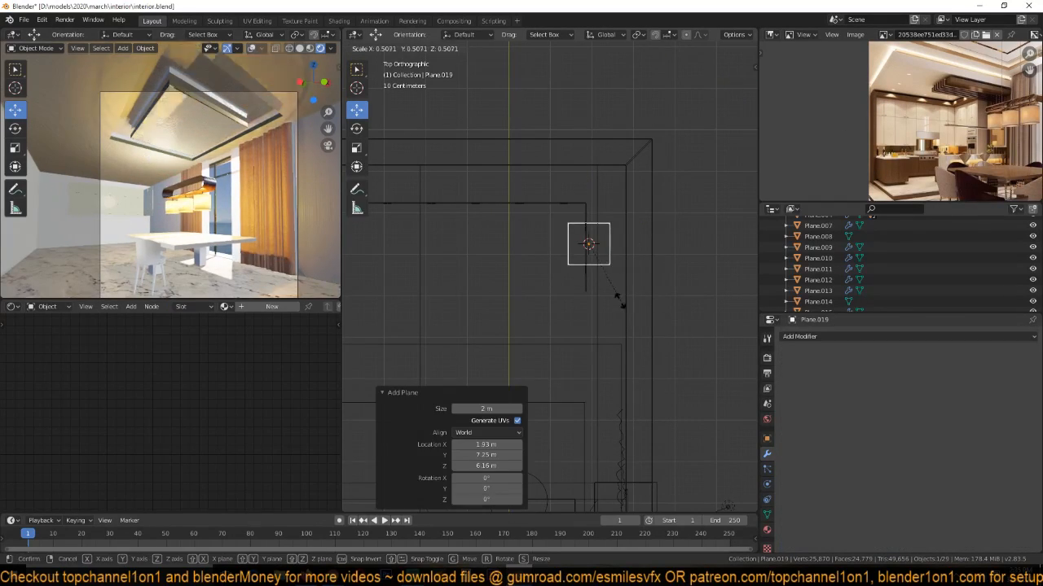
pyautogui.click(619, 301)
pyautogui.press('g')
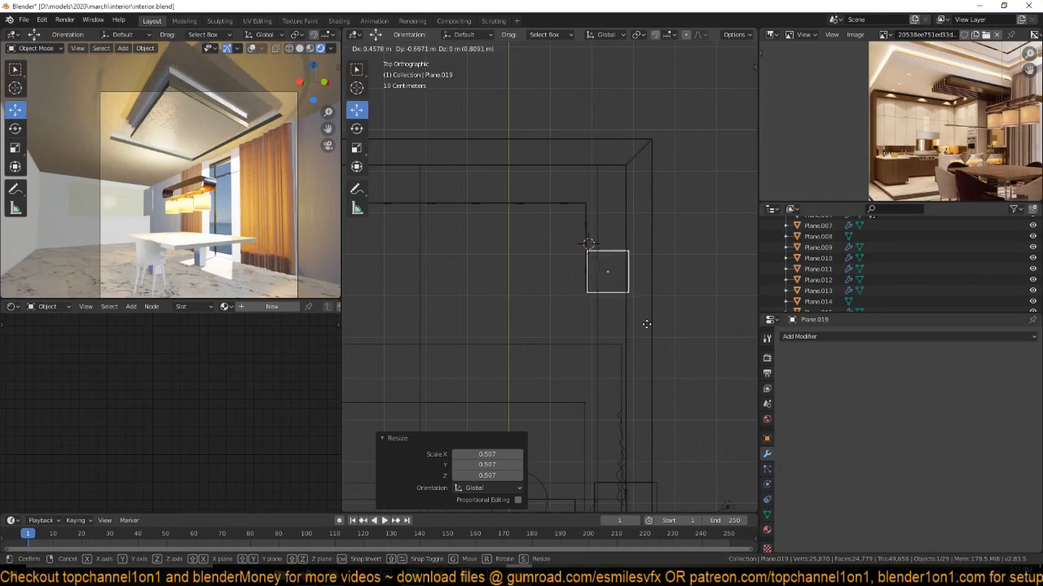
pyautogui.click(647, 323)
# Extend the plane's rear edge about 2.09 m along Y to the back wall.
pyautogui.press('Tab')
pyautogui.click(606, 250)
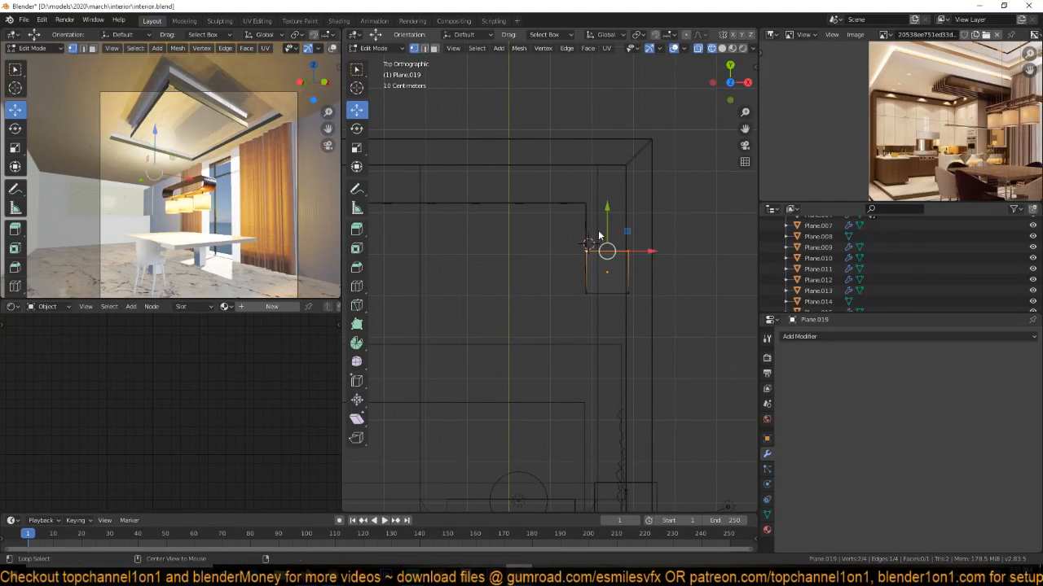
pyautogui.press('g')
pyautogui.press('y')
pyautogui.click(615, 124)
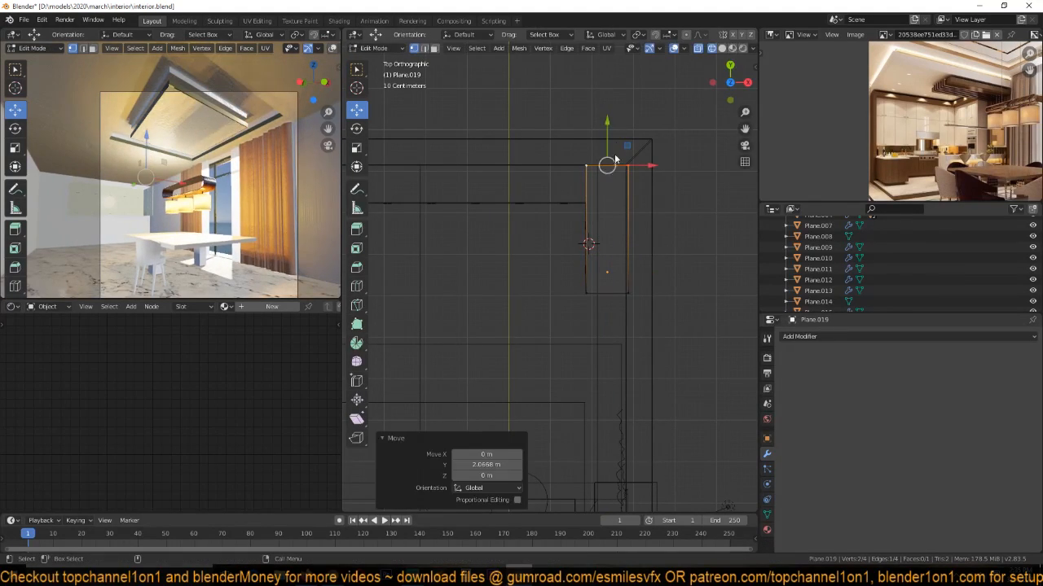
# Add a loop cut in line with the back row's doors and extrude the inner rear edge about -5.27 m along X.
pyautogui.click(595, 204)
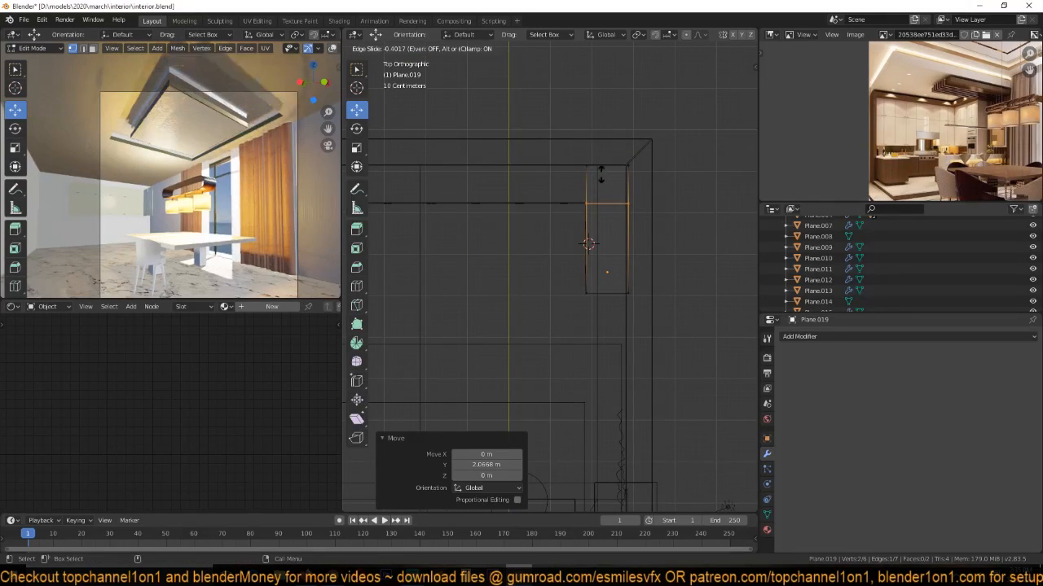
pyautogui.click(601, 174)
pyautogui.click(589, 170)
pyautogui.scroll(-3, 618, 189)
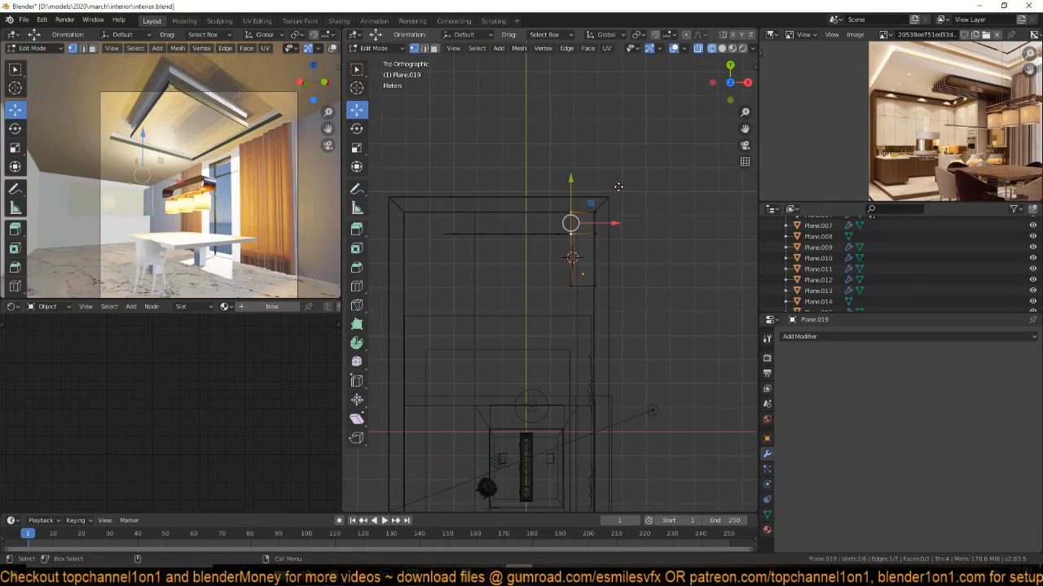
pyautogui.press('e')
pyautogui.press('x')
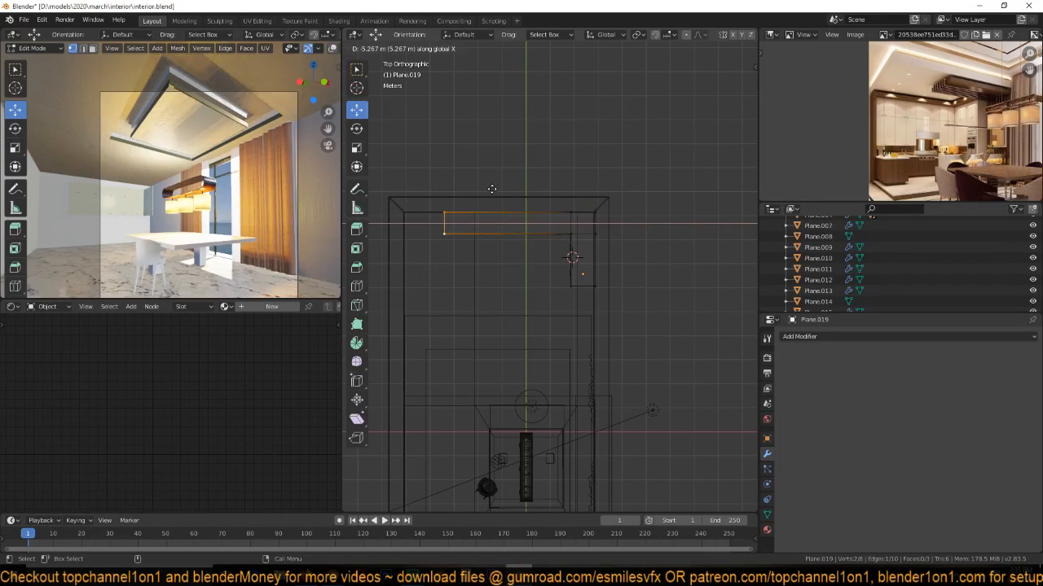
pyautogui.click(490, 188)
# Lower the L-shaped plane to ceiling level and extrude it down to the cabinet tops as a soffit.
pyautogui.press('a')
pyautogui.moveTo(549, 235); pyautogui.dragTo(621, 202, button='middle')
pyautogui.scroll(2, 621, 202)
pyautogui.press('Tab')
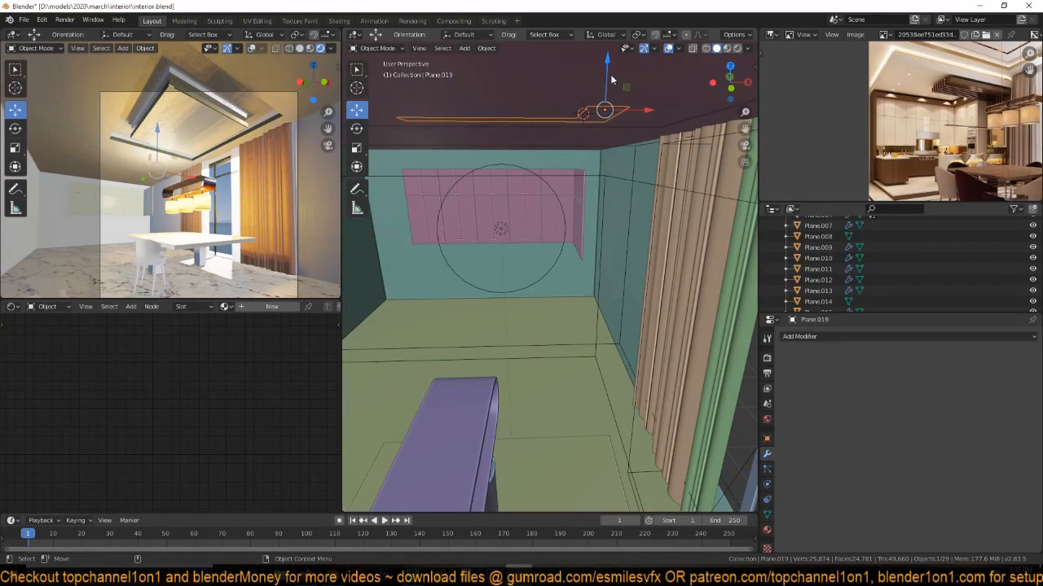
pyautogui.moveTo(612, 82); pyautogui.dragTo(606, 147)
pyautogui.press('Tab')
pyautogui.press('Tab')
# Assign Material.002 to the soffit, rename the material wood and save the file.
pyautogui.click(767, 529)
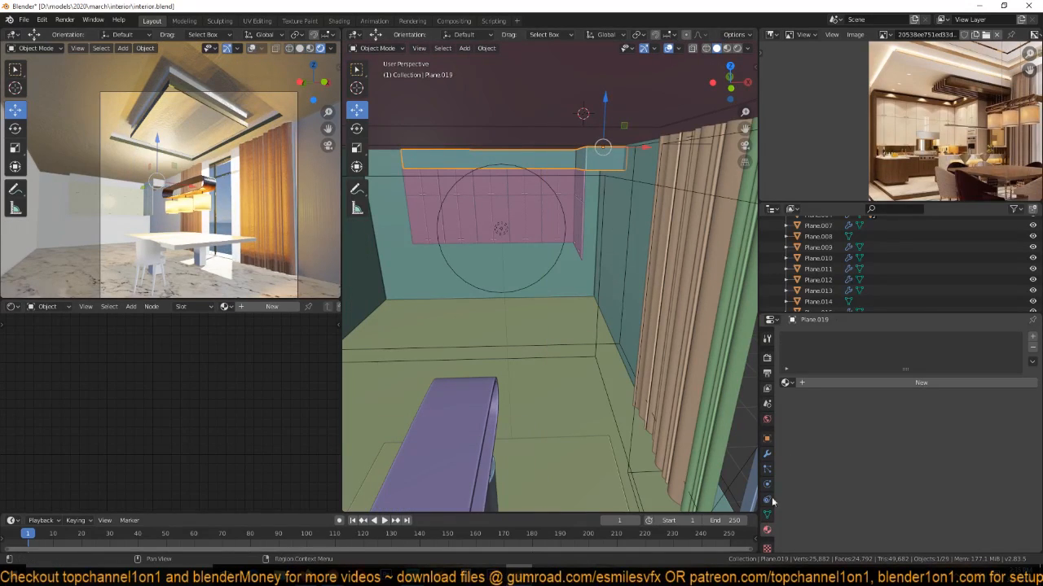
pyautogui.click(786, 383)
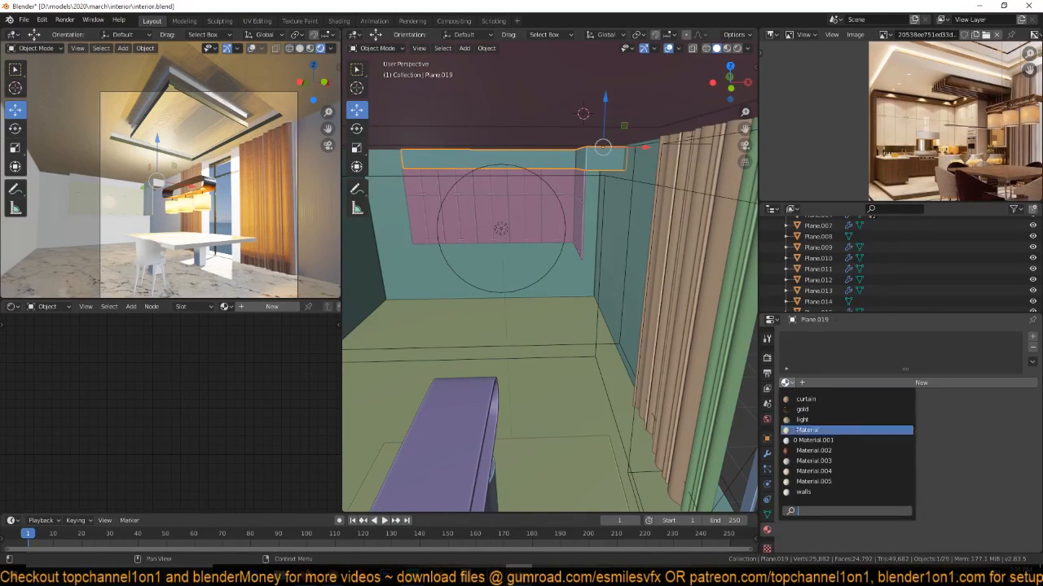
pyautogui.click(813, 451)
pyautogui.click(835, 386)
pyautogui.write('wood')
pyautogui.press('Return')
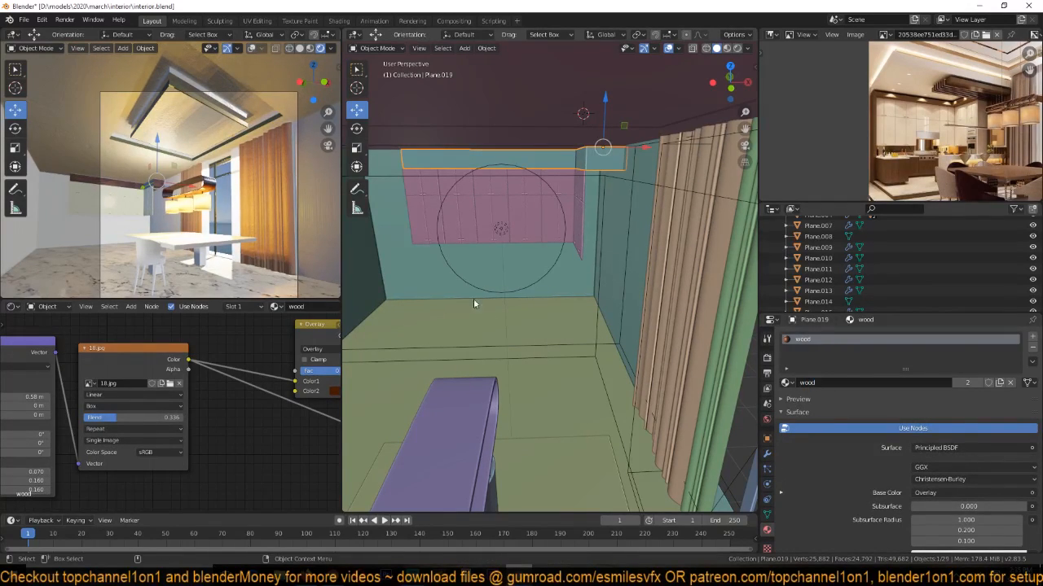
pyautogui.hotkey('ctrl', 's')
# Move the end face of the soffit's long arm about -0.524 m along X, beyond the cabinet doors.
pyautogui.scroll(2, 524, 231)
pyautogui.keyDown('shift'); pyautogui.moveTo(525, 228); pyautogui.dragTo(609, 228, button='middle'); pyautogui.keyUp('shift')
pyautogui.keyDown('shift'); pyautogui.moveTo(466, 189); pyautogui.dragTo(582, 206, button='middle'); pyautogui.keyUp('shift')
pyautogui.press('Tab')
pyautogui.moveTo(582, 167); pyautogui.dragTo(511, 161, button='middle')
pyautogui.press('3')
pyautogui.click(492, 137)
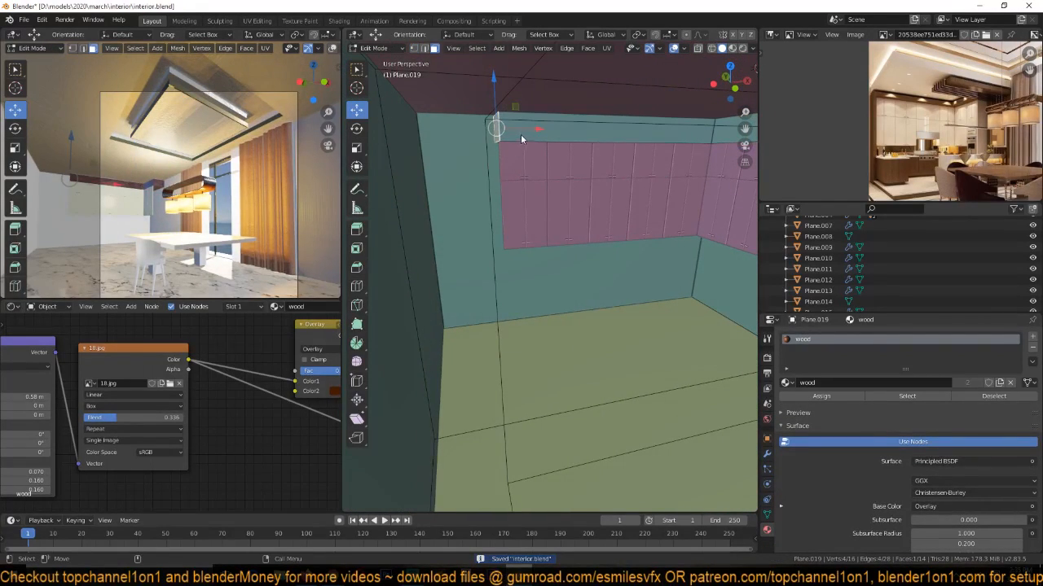
pyautogui.press('g')
pyautogui.press('x')
pyautogui.click(489, 128)
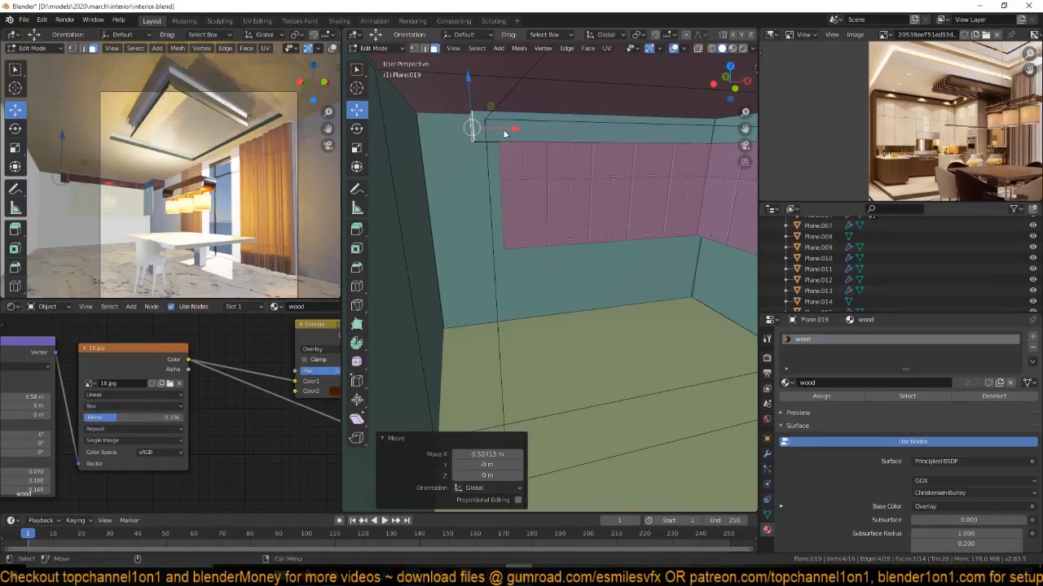
# Add a loop cut across the soffit's long arm near its extended end, in line with the cabinet edge.
pyautogui.moveTo(481, 128); pyautogui.dragTo(501, 130, button='middle')
pyautogui.hotkey('ctrl', 'r')
pyautogui.click(506, 129)
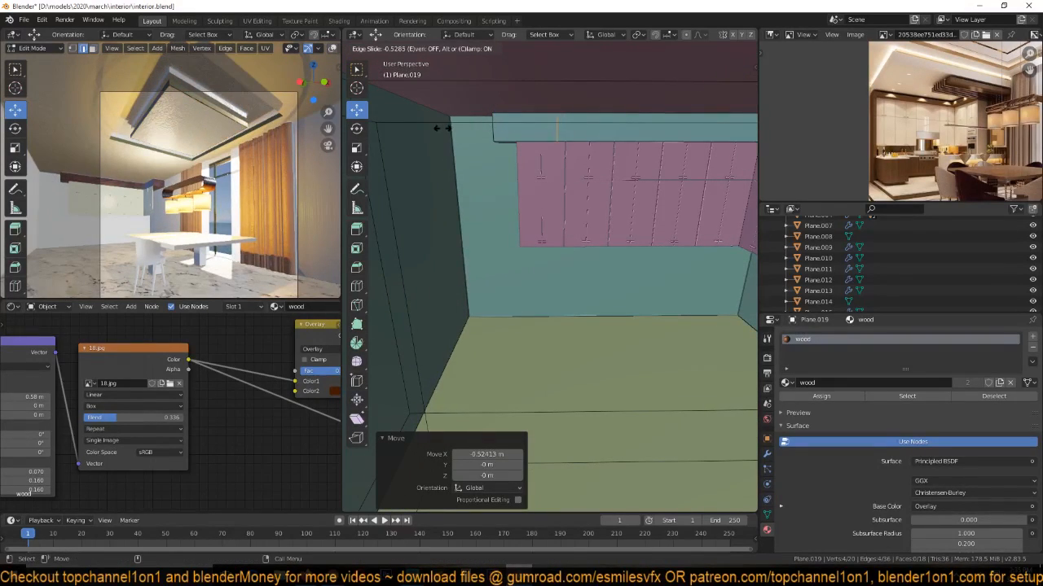
pyautogui.click(399, 131)
pyautogui.press('Tab')
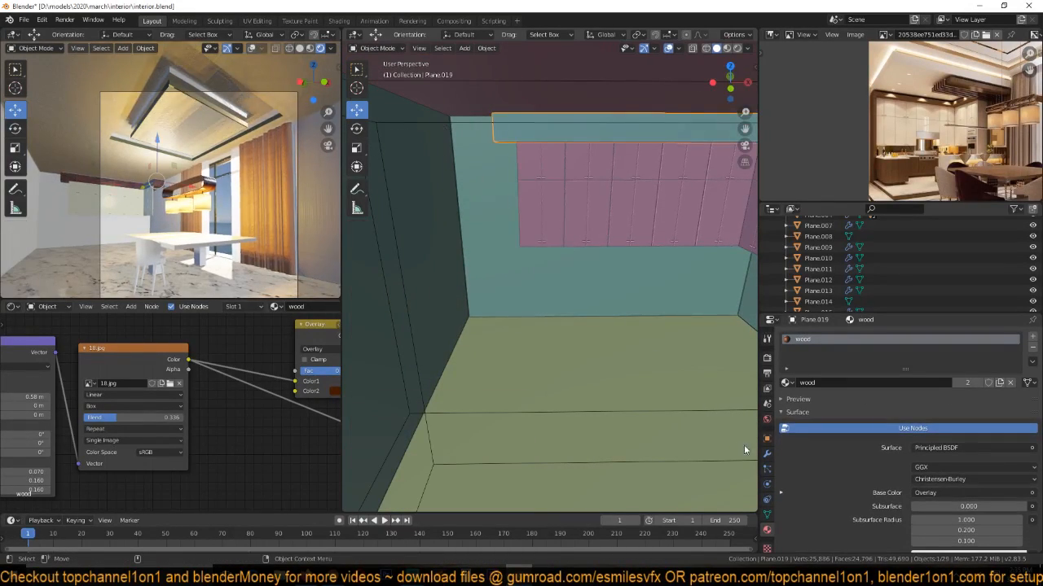
# Add a Bevel modifier to the soffit, apply the object's scale, reduce the bevel and enable Auto Smooth.
pyautogui.click(766, 455)
pyautogui.moveTo(612, 351); pyautogui.dragTo(697, 306, button='middle')
pyautogui.scroll(5, 605, 331)
pyautogui.click(818, 337)
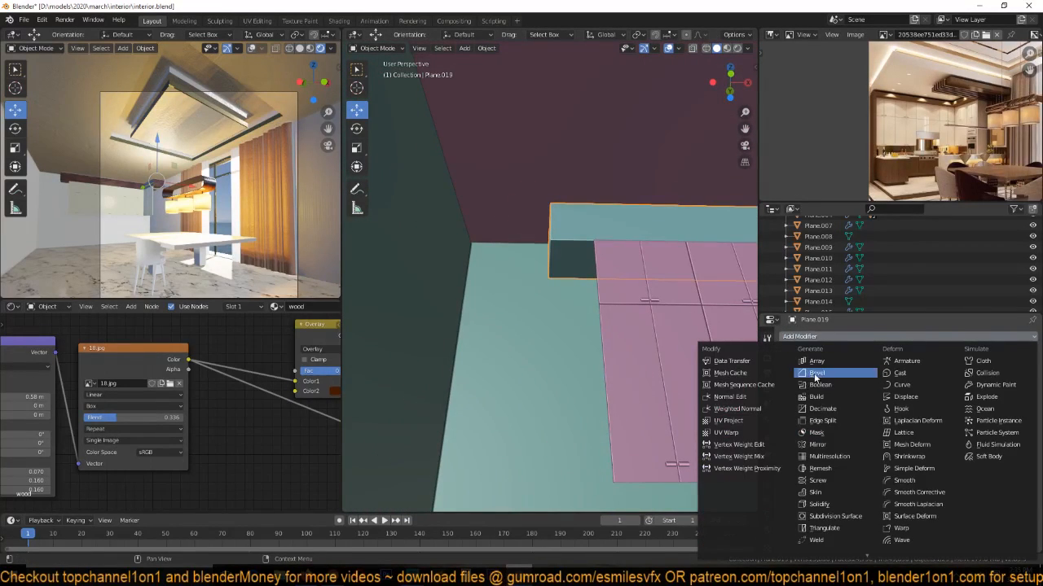
pyautogui.click(814, 374)
pyautogui.hotkey('ctrl', 'a')
pyautogui.click(575, 329)
pyautogui.moveTo(907, 384); pyautogui.dragTo(839, 384)
pyautogui.click(917, 431)
pyautogui.click(767, 517)
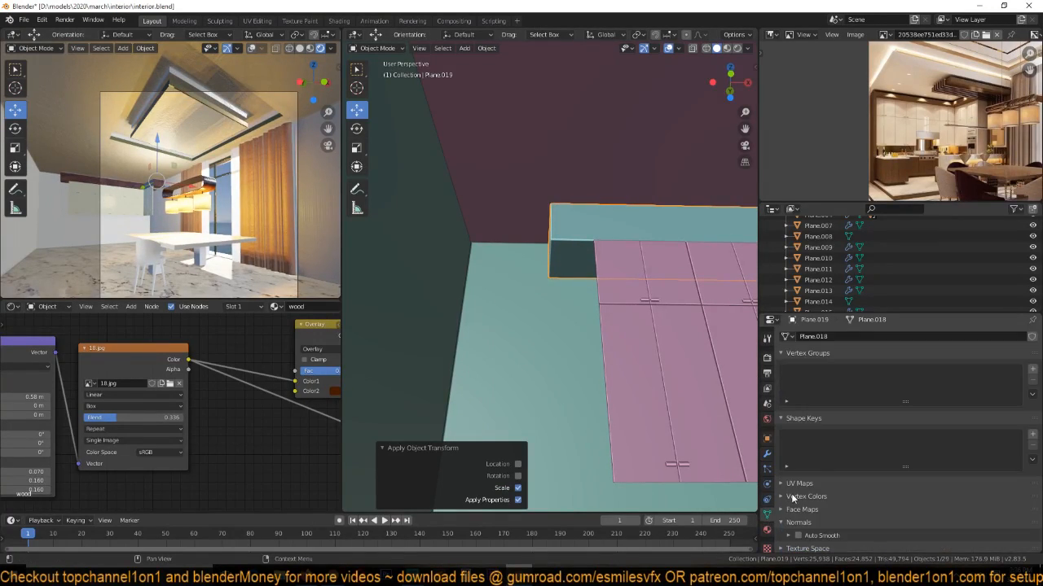
pyautogui.click(798, 535)
# Extrude the underside face at the soffit's extended end downward to form a column beside the cabinets.
pyautogui.press('Tab')
pyautogui.click(562, 262)
pyautogui.scroll(-1, 562, 262)
pyautogui.press('e')
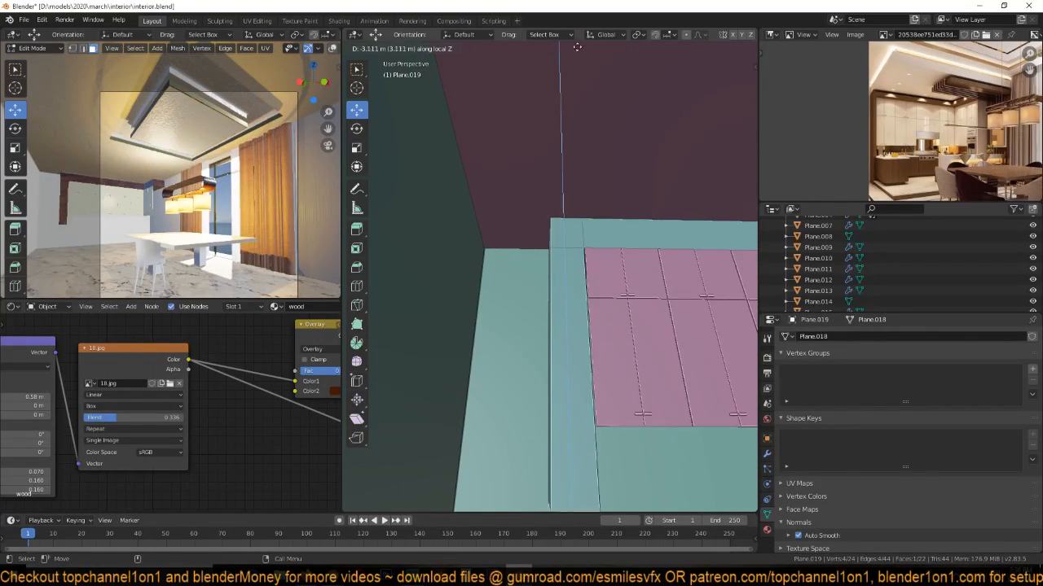
pyautogui.click(592, 181)
pyautogui.press('Tab')
pyautogui.moveTo(593, 182); pyautogui.dragTo(604, 211, button='middle')
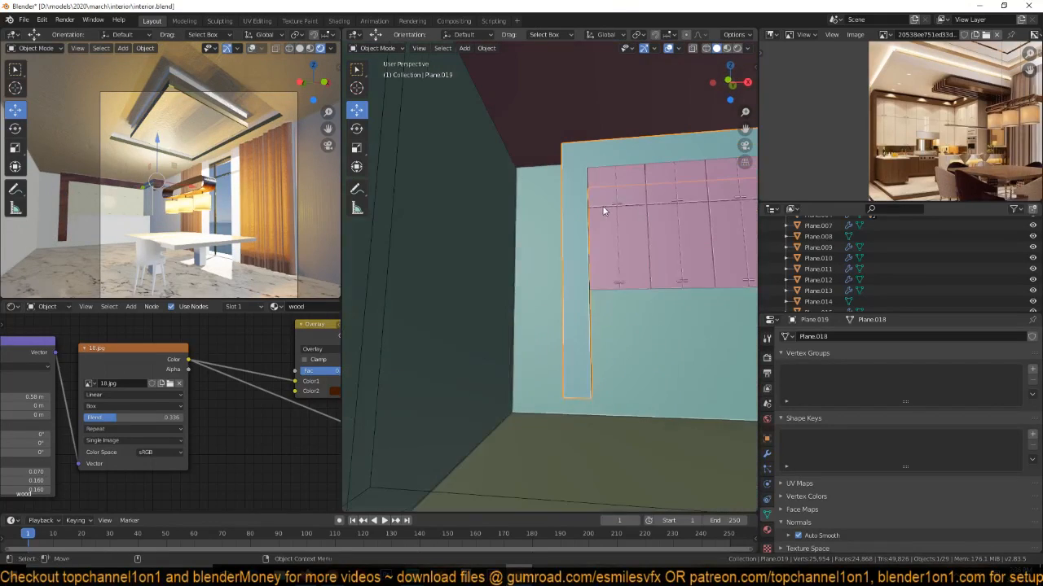
# Show the viewport in material preview and lower the wooden column's bottom face along Z to the floor.
pyautogui.click(727, 48)
pyautogui.scroll(3, 679, 202)
pyautogui.keyDown('shift'); pyautogui.moveTo(679, 203); pyautogui.dragTo(598, 149, button='middle'); pyautogui.keyUp('shift')
pyautogui.press('Tab')
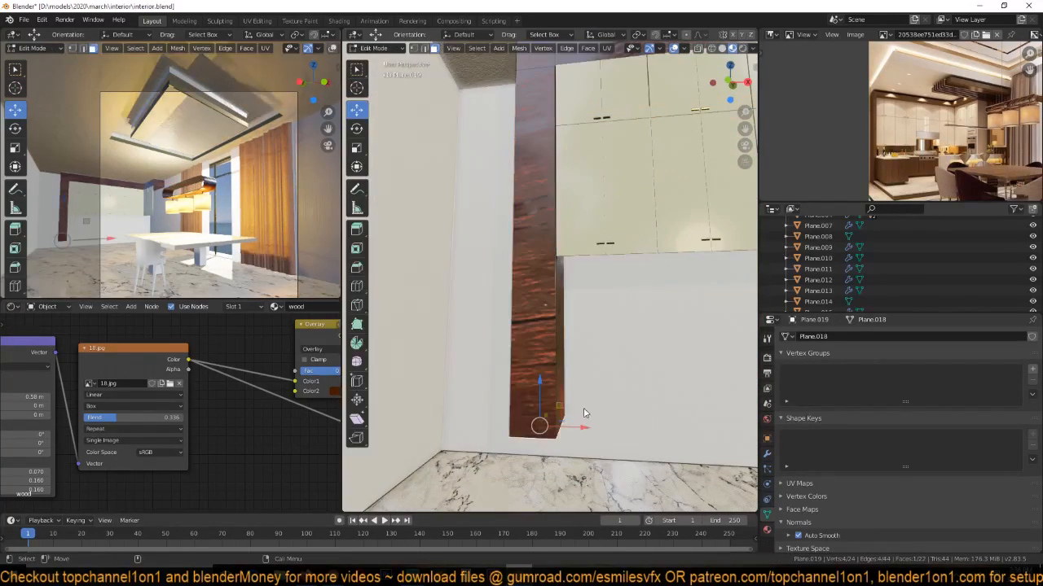
pyautogui.press('g')
pyautogui.press('z')
pyautogui.click(541, 450)
pyautogui.press('Tab')
# Turn on Scene Lights for the material preview, deselect everything and save the file.
pyautogui.moveTo(589, 273)
pyautogui.mouseDown(button='middle')
pyautogui.moveTo(623, 307)
pyautogui.moveTo(480, 288)
pyautogui.moveTo(615, 197)
pyautogui.mouseUp(button='middle')
pyautogui.scroll(-1, 623, 308)
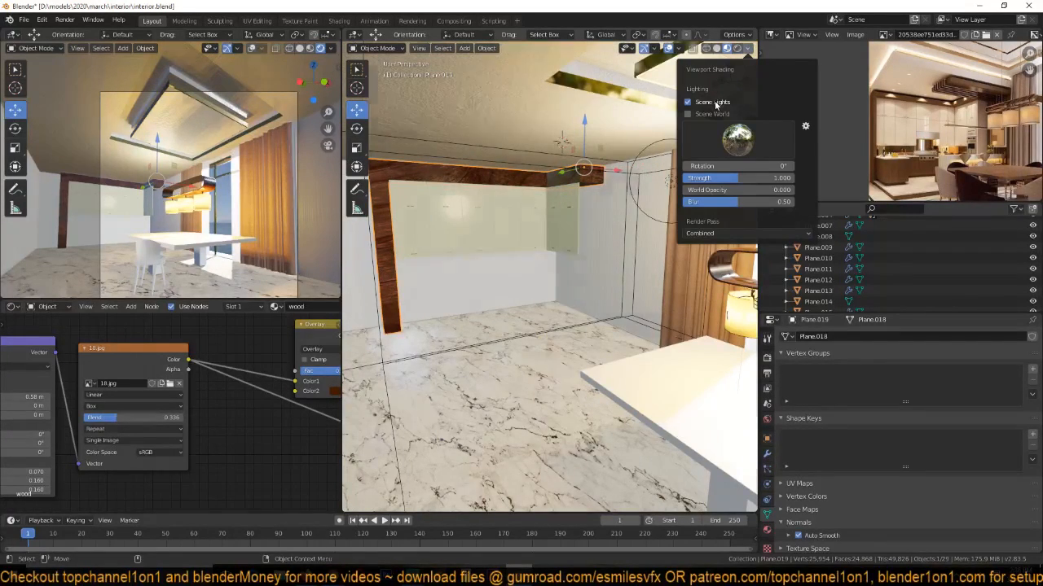
pyautogui.click(715, 104)
pyautogui.moveTo(598, 136)
pyautogui.mouseDown(button='middle')
pyautogui.moveTo(551, 144)
pyautogui.moveTo(595, 151)
pyautogui.moveTo(619, 132)
pyautogui.moveTo(528, 156)
pyautogui.mouseUp(button='middle')
pyautogui.scroll(4, 596, 151)
pyautogui.hotkey('alt', 'a')
pyautogui.hotkey('ctrl', 's')
# Duplicate the cream wall cabinets and move the copy about 2.38 m down along Z to form the lower cabinets.
pyautogui.moveTo(505, 228)
pyautogui.mouseDown(button='middle')
pyautogui.moveTo(510, 211)
pyautogui.moveTo(485, 224)
pyautogui.moveTo(505, 241)
pyautogui.mouseUp(button='middle')
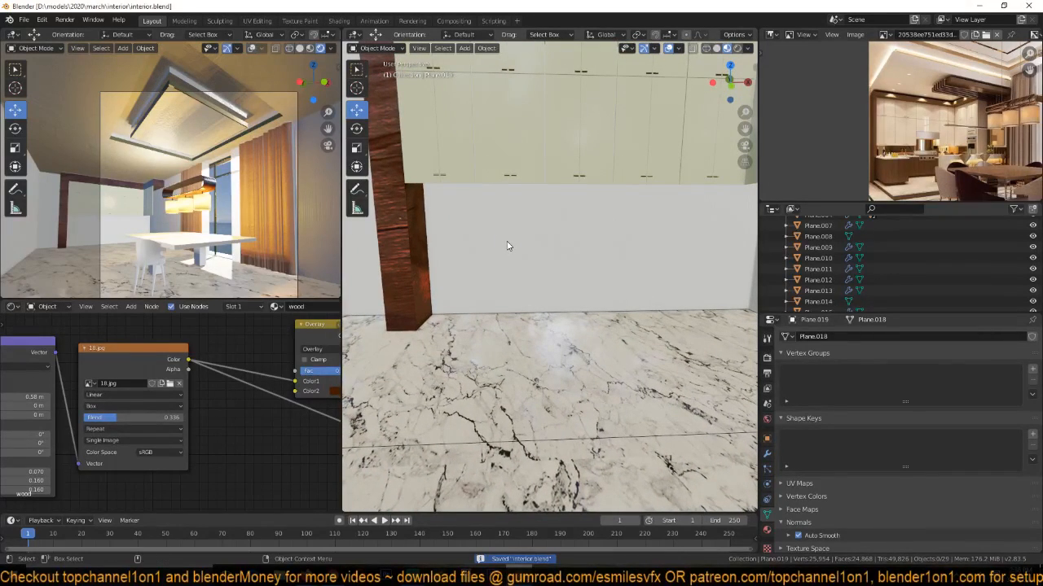
pyautogui.click(554, 163)
pyautogui.moveTo(555, 163); pyautogui.dragTo(568, 155, button='middle')
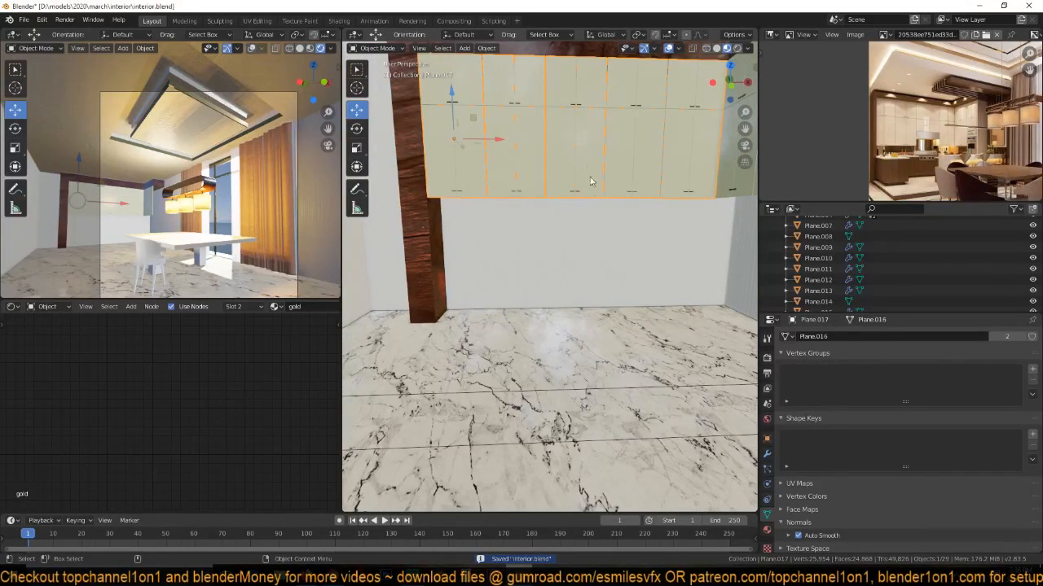
pyautogui.moveTo(599, 202); pyautogui.dragTo(503, 281, button='middle')
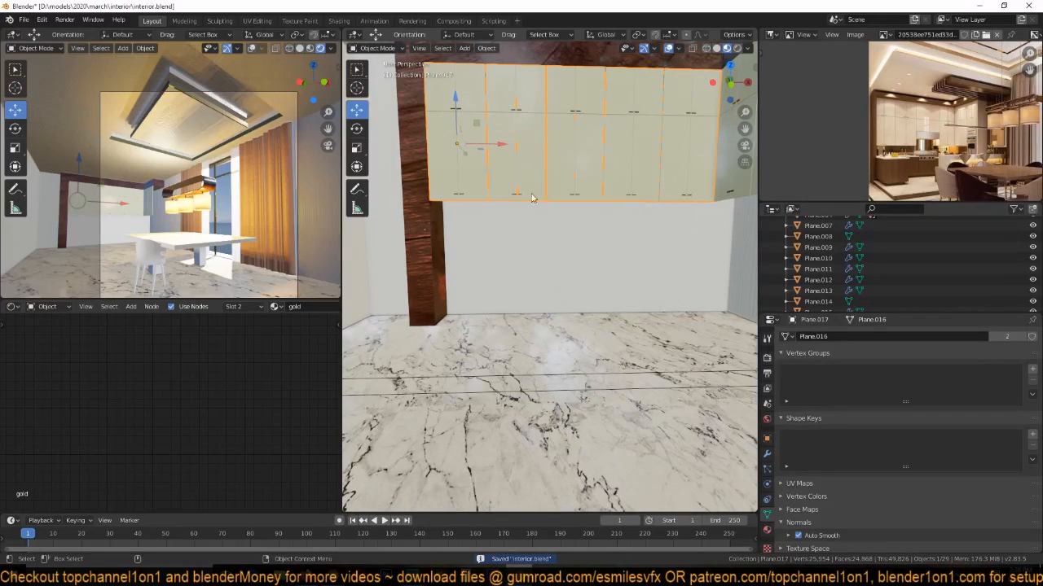
pyautogui.hotkey('shift', 'd')
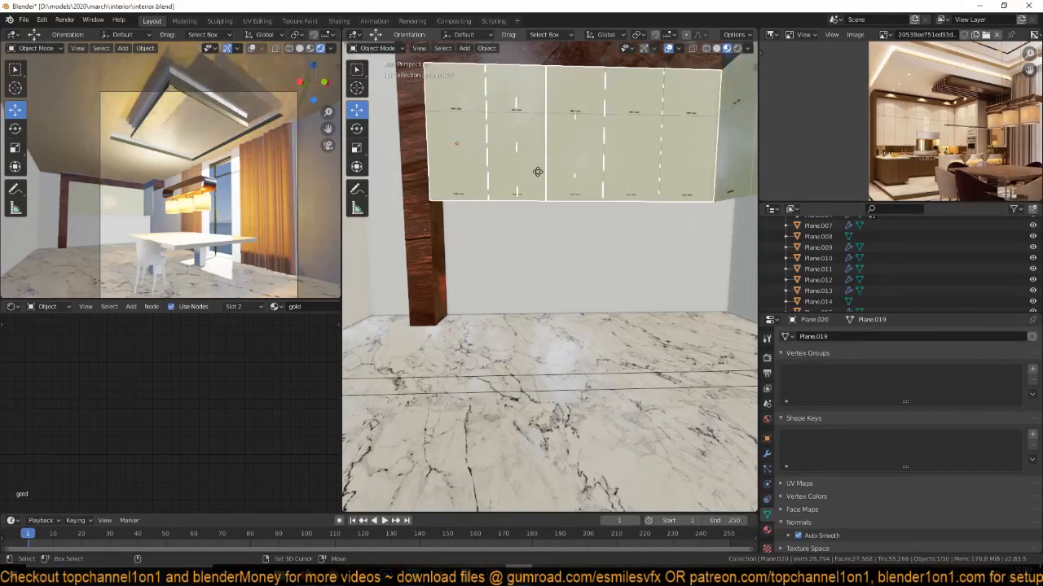
pyautogui.press('z')
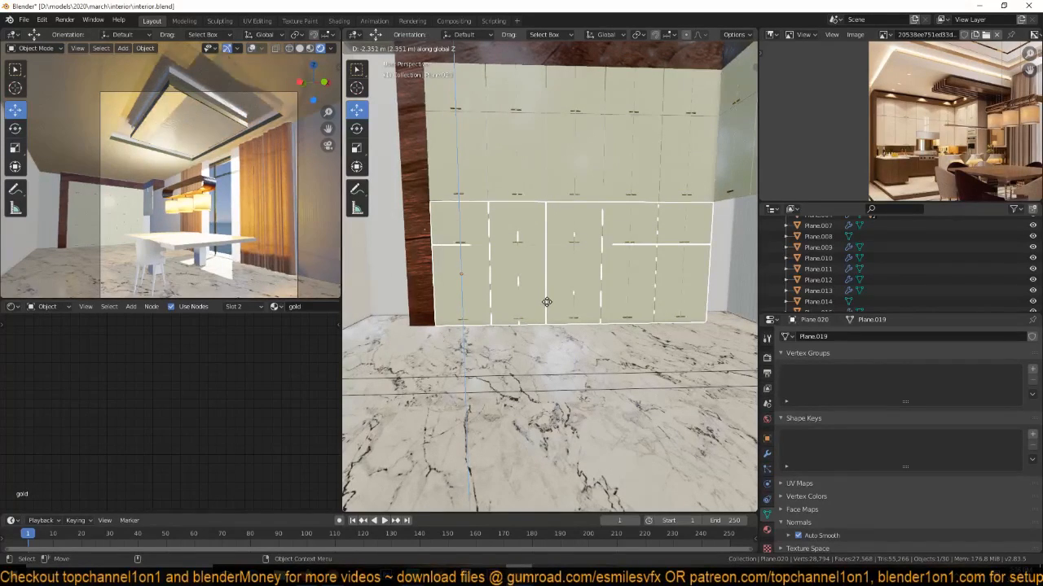
pyautogui.click(545, 300)
# Replace the lower cabinets' cream material with the wood material and make it a single-user copy.
pyautogui.click(766, 531)
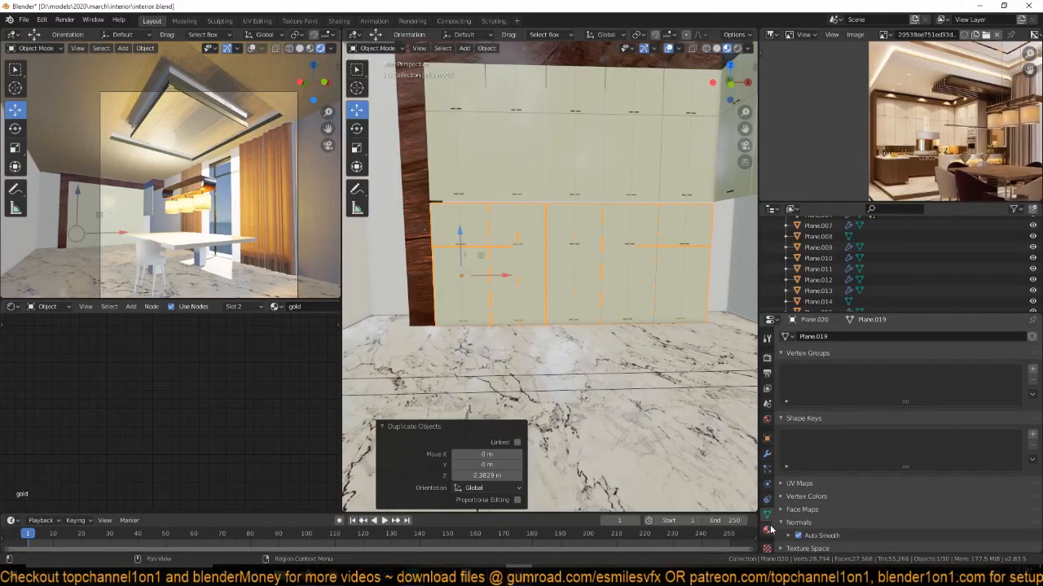
pyautogui.click(807, 339)
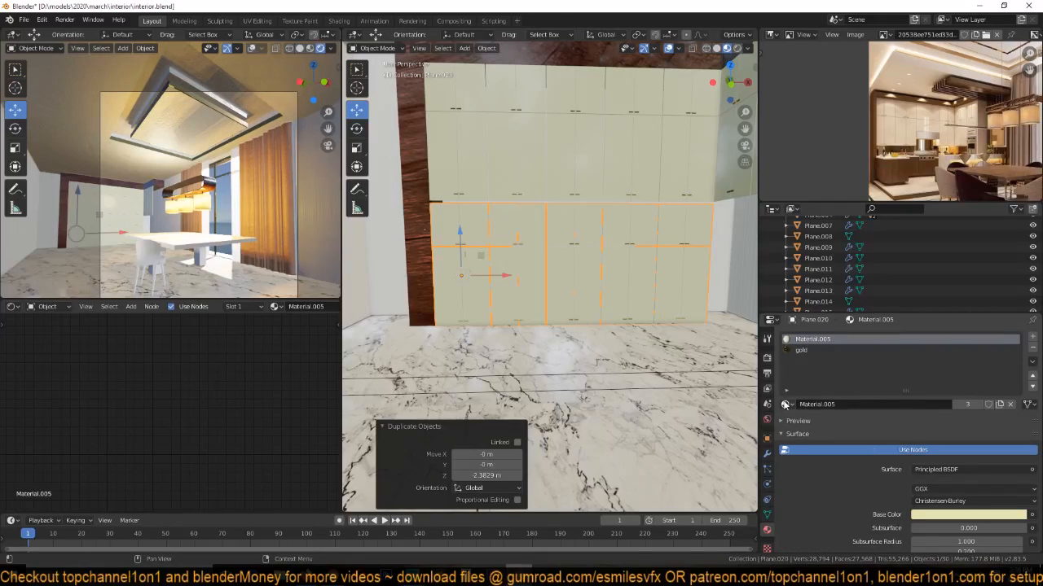
pyautogui.click(784, 404)
pyautogui.click(806, 505)
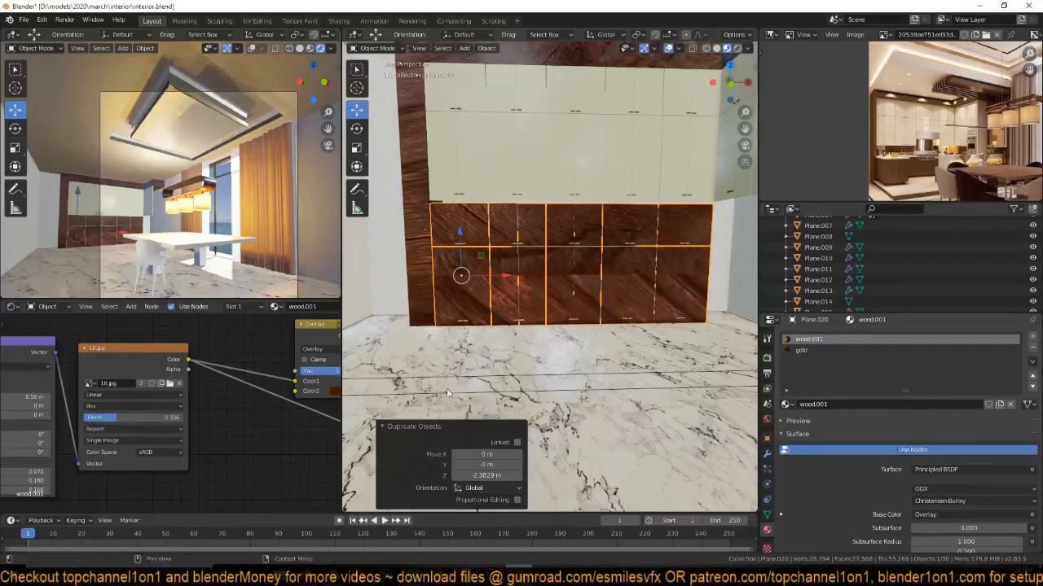
pyautogui.click(965, 404)
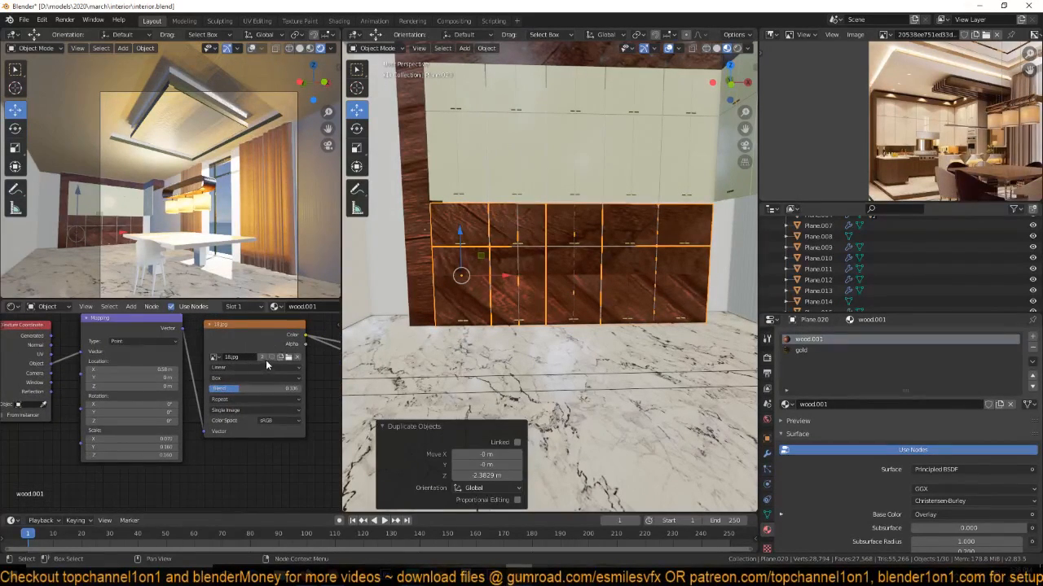
# Open the image file browser for the copied wood material's 18.jpg texture node.
pyautogui.click(288, 358)
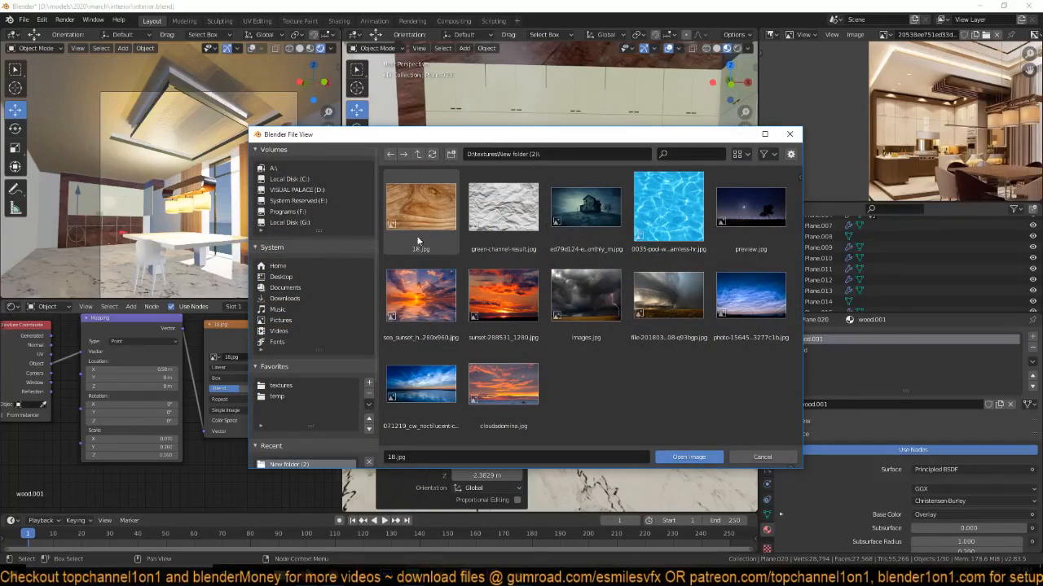
# Replace the lower cabinets' wood texture image with Wood29_col.jpg from the pbr textures folder.
pyautogui.click(420, 155)
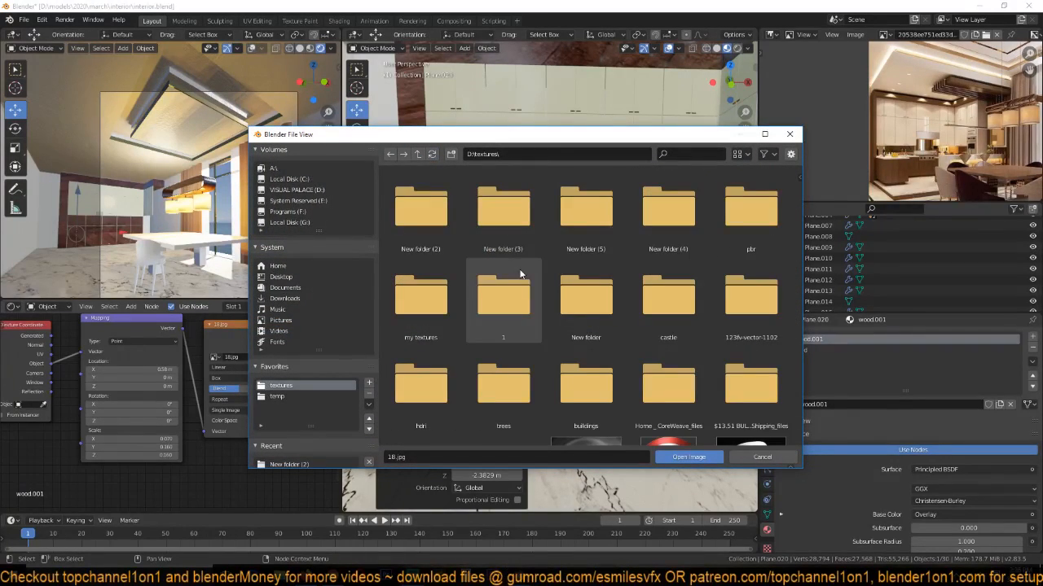
pyautogui.scroll(-1, 719, 209)
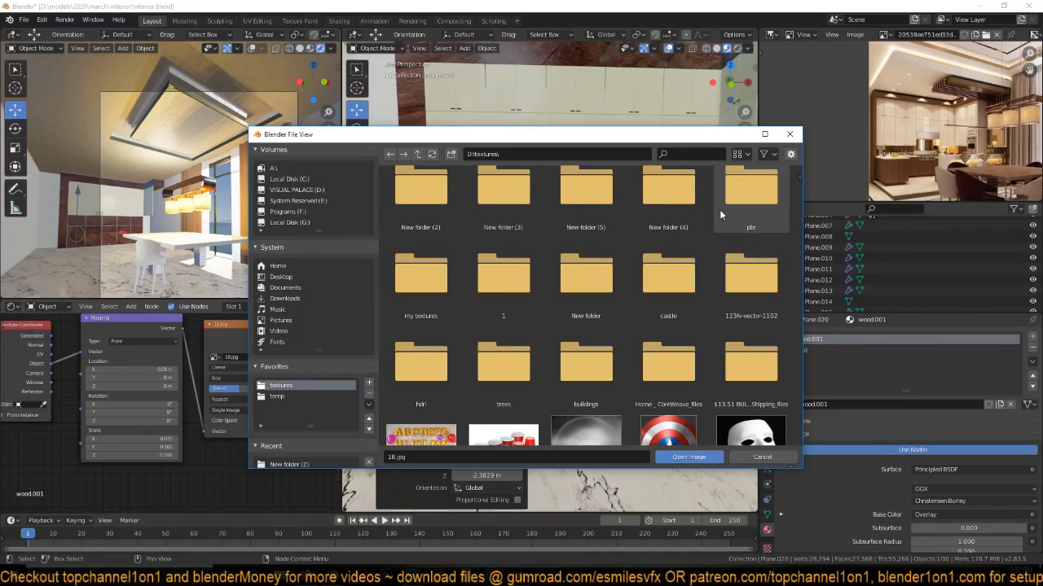
pyautogui.click(719, 209)
pyautogui.scroll(-4, 619, 275)
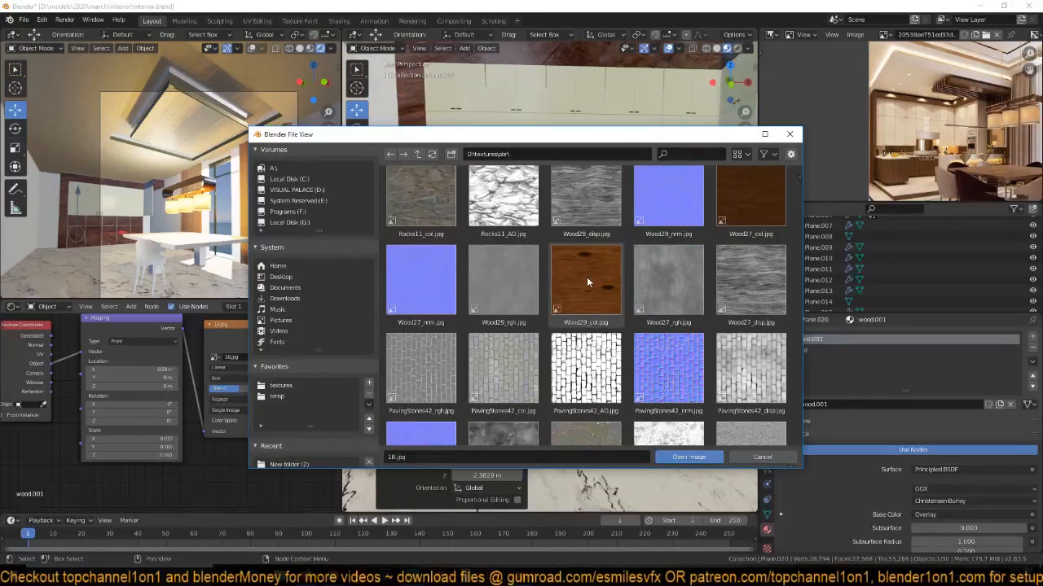
pyautogui.doubleClick(586, 277)
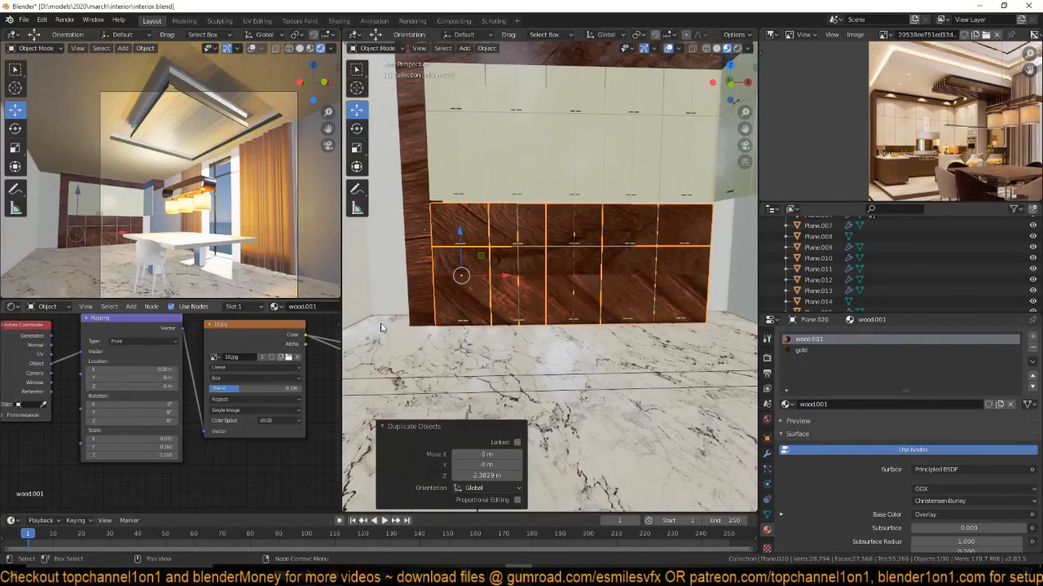
pyautogui.scroll(3, 475, 280)
pyautogui.moveTo(475, 279); pyautogui.dragTo(584, 256, button='middle')
pyautogui.hotkey('alt', 'a')
# Load Wood29_col.jpg from the pbr folder into the cabinet frame's wood material and save the file.
pyautogui.click(466, 254)
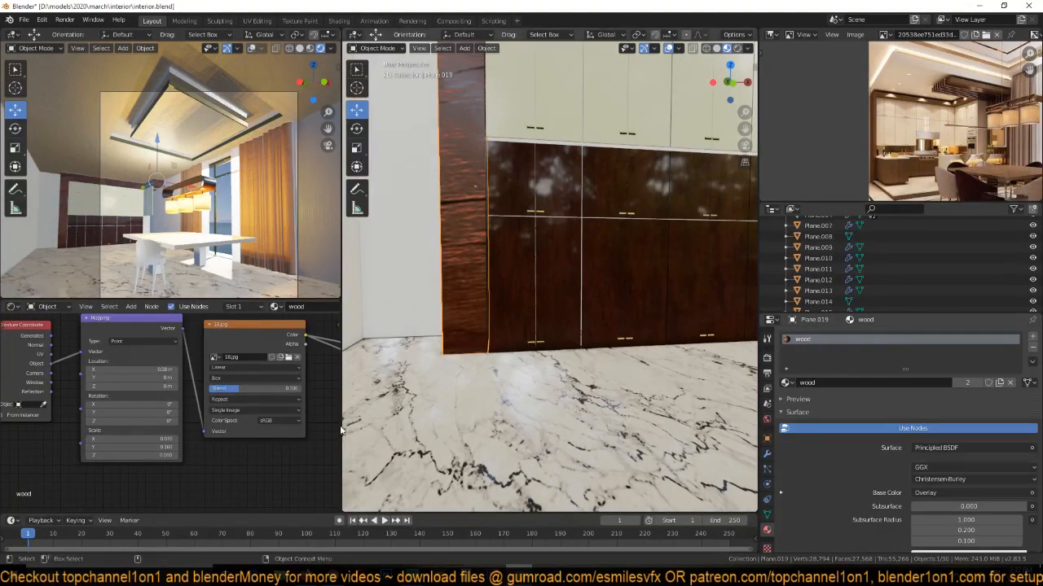
pyautogui.click(287, 358)
pyautogui.click(418, 154)
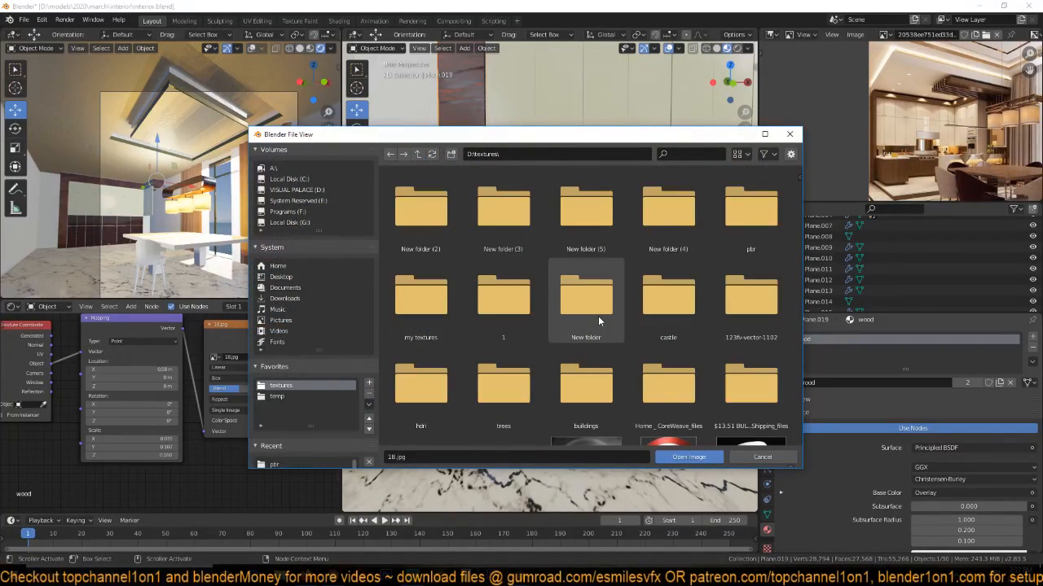
pyautogui.click(750, 210)
pyautogui.scroll(-5, 463, 319)
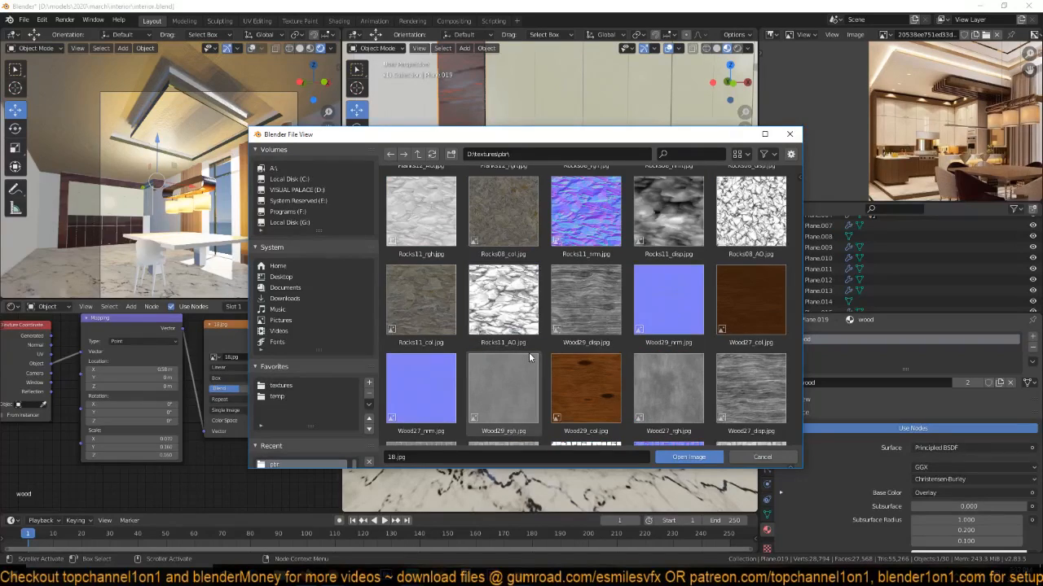
pyautogui.doubleClick(582, 346)
pyautogui.hotkey('ctrl', 'z')
pyautogui.scroll(-2, 529, 326)
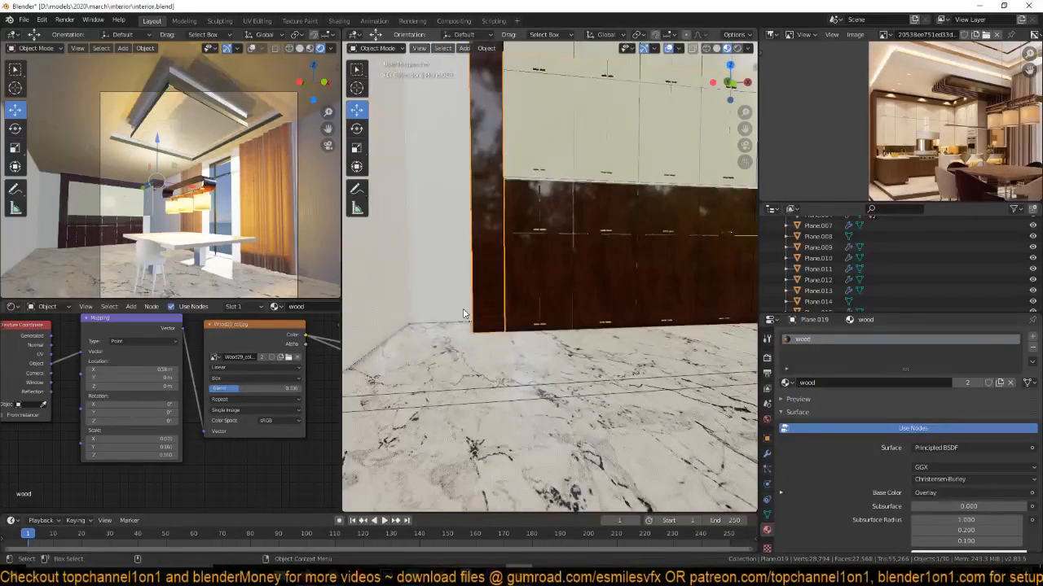
pyautogui.scroll(2, 505, 318)
pyautogui.hotkey('alt', 'a')
pyautogui.keyDown('shift'); pyautogui.moveTo(491, 300); pyautogui.dragTo(501, 329, button='middle'); pyautogui.keyUp('shift')
pyautogui.hotkey('ctrl', 's')
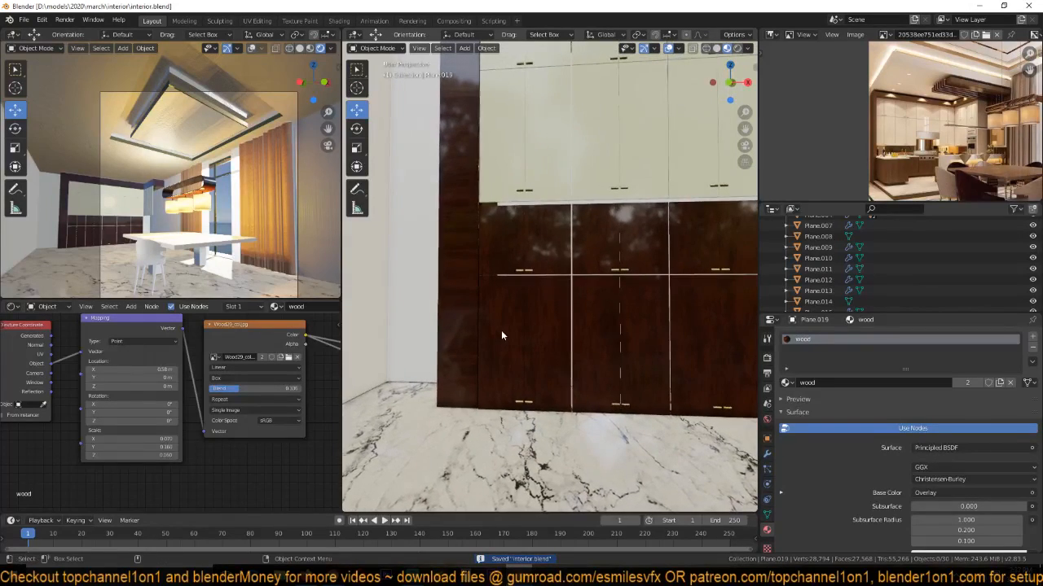
# Turn off ambient occlusion in the Eevee render settings and save the file.
pyautogui.click(766, 358)
pyautogui.scroll(5, 809, 423)
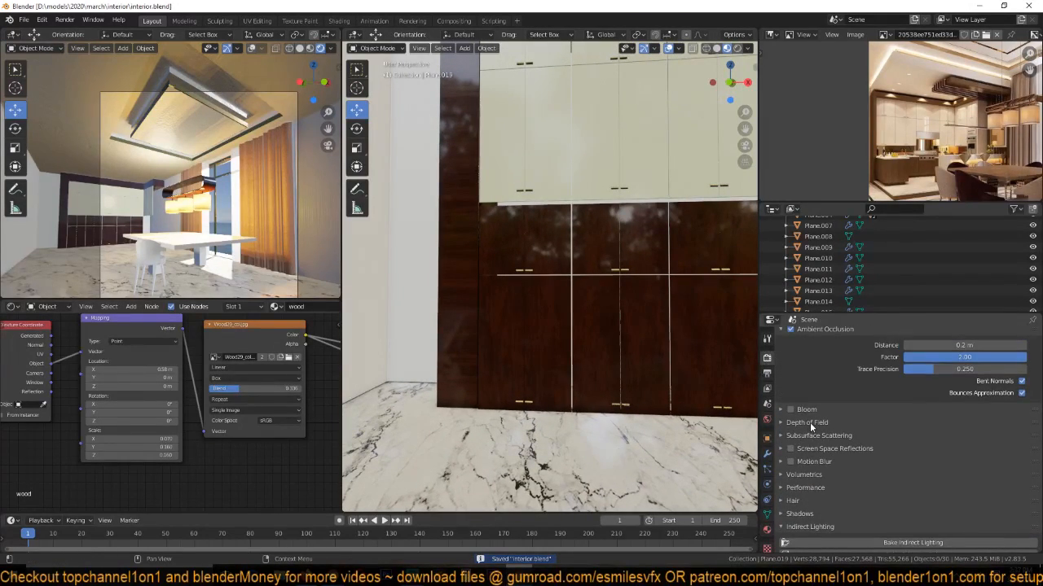
pyautogui.scroll(3, 809, 422)
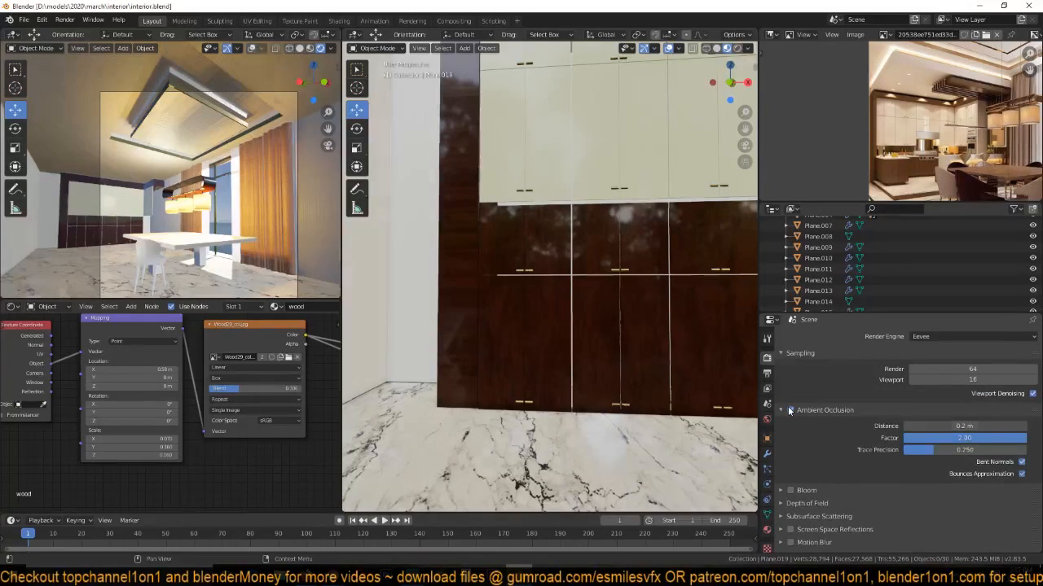
pyautogui.click(790, 409)
pyautogui.moveTo(646, 386); pyautogui.dragTo(512, 405, button='middle')
pyautogui.hotkey('ctrl', 's')
# Move the lower cabinet fronts about 0.58 m out from the wall along negative Y.
pyautogui.press('Tab')
pyautogui.press('Tab')
pyautogui.press('g')
pyautogui.press('y')
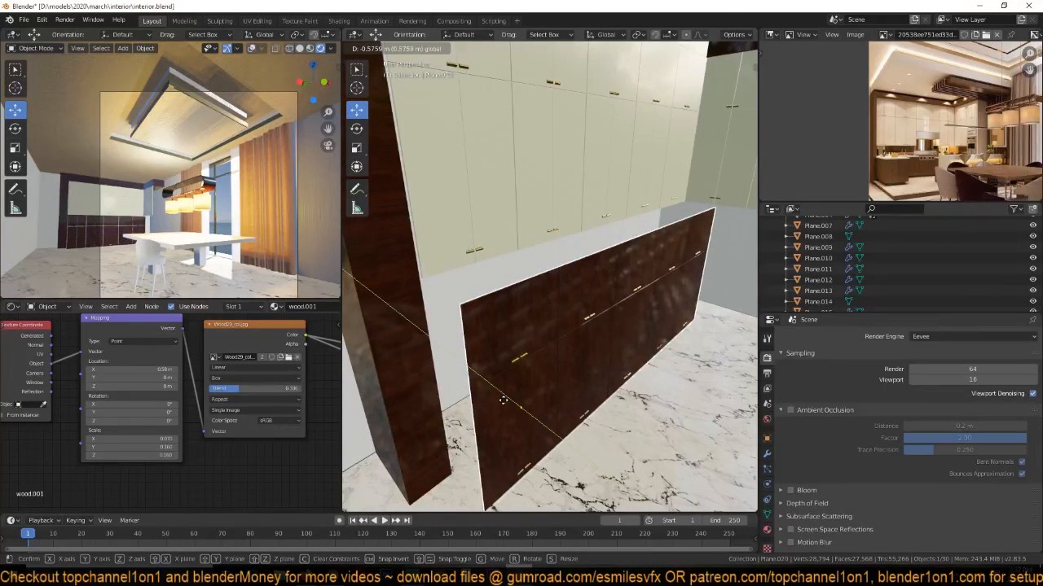
pyautogui.click(505, 399)
pyautogui.moveTo(507, 400); pyautogui.dragTo(462, 342, button='middle')
# Lower the top-edge vertices of the lower cabinet mesh by about 0.35 m along Z.
pyautogui.press('Tab')
pyautogui.scroll(-4, 481, 355)
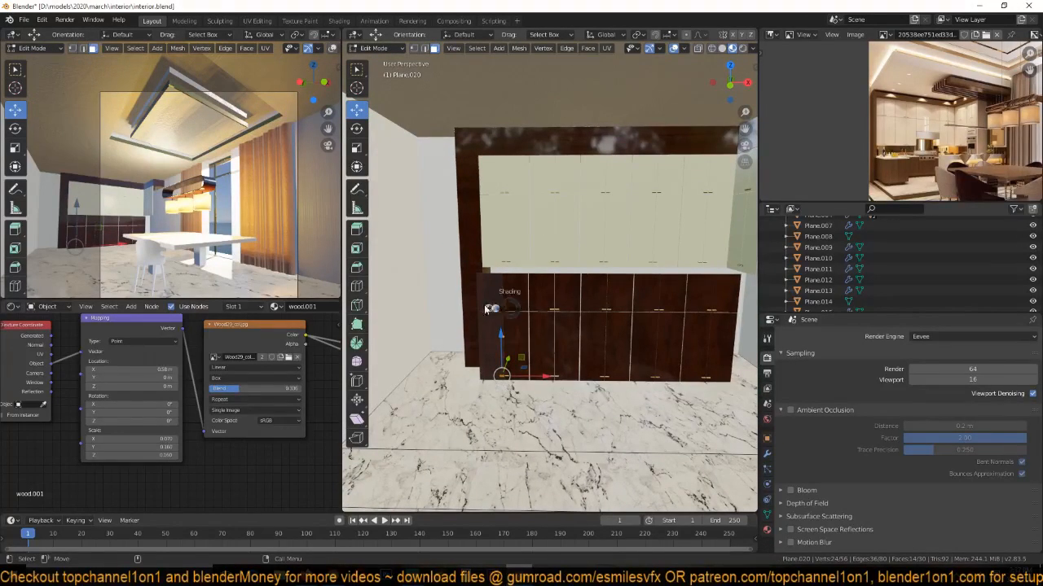
pyautogui.click(469, 277)
pyautogui.press('1')
pyautogui.hotkey('alt', 'a')
pyautogui.moveTo(466, 254); pyautogui.dragTo(509, 281)
pyautogui.moveTo(487, 241); pyautogui.dragTo(487, 259)
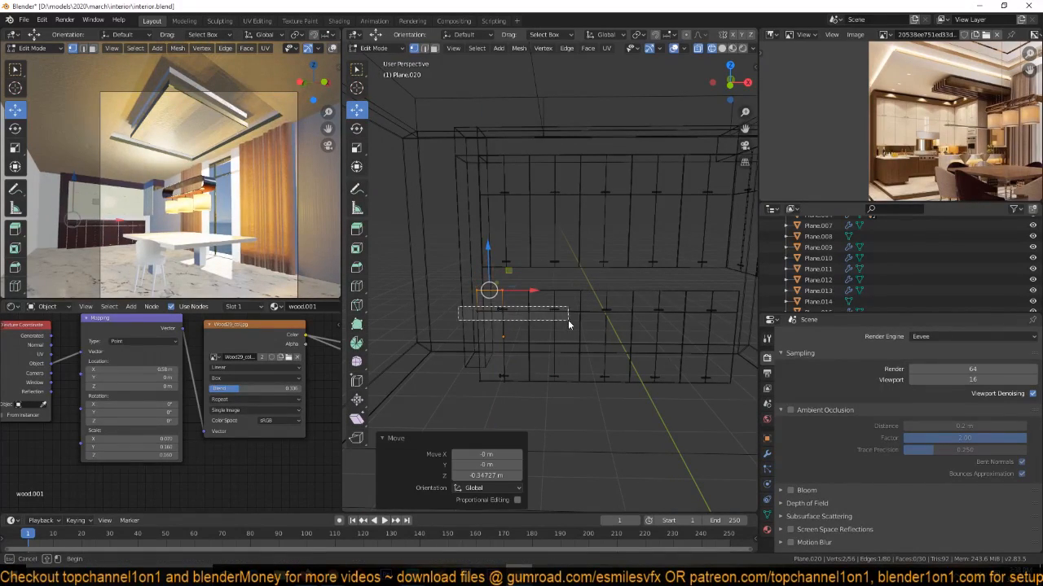
# Shift the lower cabinets' middle seam and upper handles down to suit the reduced door height.
pyautogui.moveTo(568, 320); pyautogui.dragTo(568, 320)
pyautogui.moveTo(495, 268); pyautogui.dragTo(493, 286)
pyautogui.moveTo(459, 291); pyautogui.dragTo(745, 331)
pyautogui.moveTo(496, 287); pyautogui.dragTo(496, 298)
pyautogui.press('Tab')
# Raise the bottom edge and lower handles of the cream upper cabinets to widen the gap above the lower cabinets.
pyautogui.click(519, 269)
pyautogui.press('Tab')
pyautogui.moveTo(444, 238); pyautogui.dragTo(571, 290)
pyautogui.moveTo(501, 224); pyautogui.dragTo(501, 204)
pyautogui.press('Tab')
# Return the large viewport to material preview shading, clear the selection and save the file.
pyautogui.press('z')
pyautogui.click(620, 306)
pyautogui.moveTo(619, 308)
pyautogui.mouseDown(button='middle')
pyautogui.moveTo(599, 345)
pyautogui.moveTo(509, 305)
pyautogui.moveTo(526, 343)
pyautogui.mouseUp(button='middle')
pyautogui.scroll(2, 519, 312)
pyautogui.hotkey('ctrl', 's')
pyautogui.click(726, 48)
pyautogui.moveTo(614, 229); pyautogui.dragTo(575, 209, button='middle')
pyautogui.hotkey('alt', 'a')
pyautogui.moveTo(584, 261); pyautogui.dragTo(622, 273, button='middle')
pyautogui.hotkey('ctrl', 's')
pyautogui.moveTo(593, 327); pyautogui.dragTo(527, 272, button='middle')
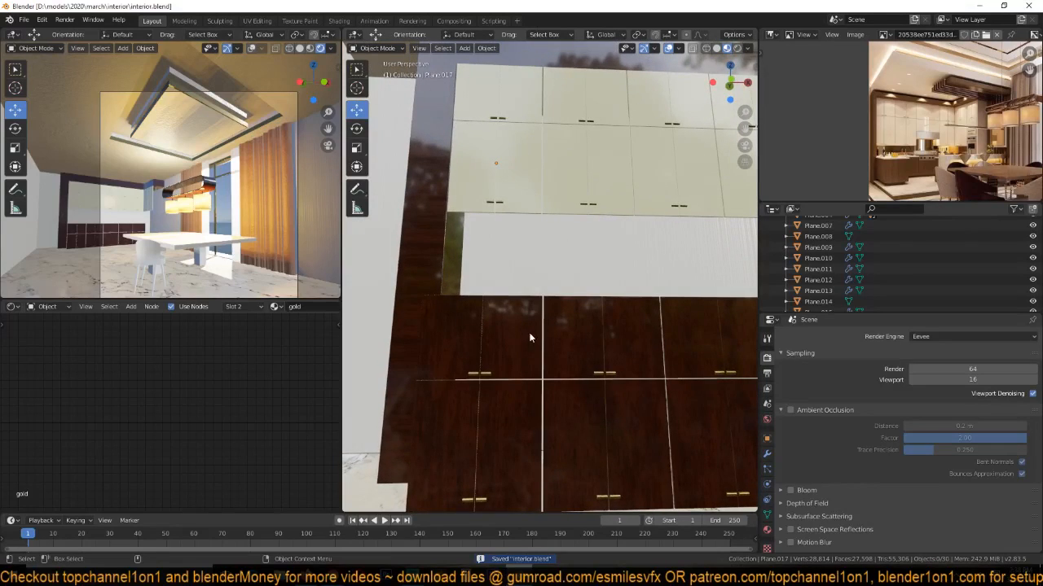
pyautogui.moveTo(563, 326); pyautogui.dragTo(499, 340, button='middle')
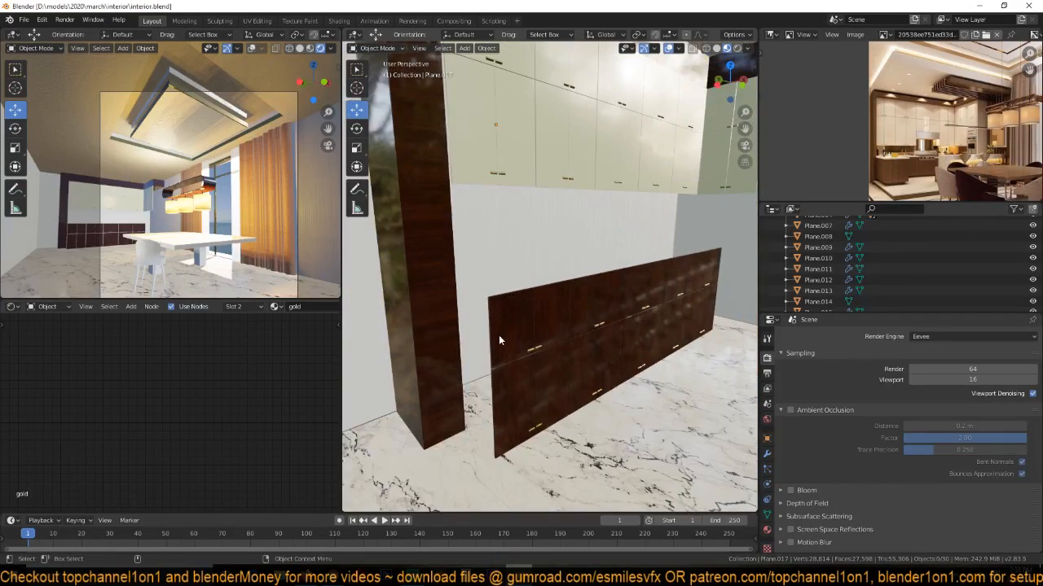
# Duplicate the wooden frame's front pillar face and move it about 0.65 m forward along negative Y.
pyautogui.click(449, 360)
pyautogui.press('Tab')
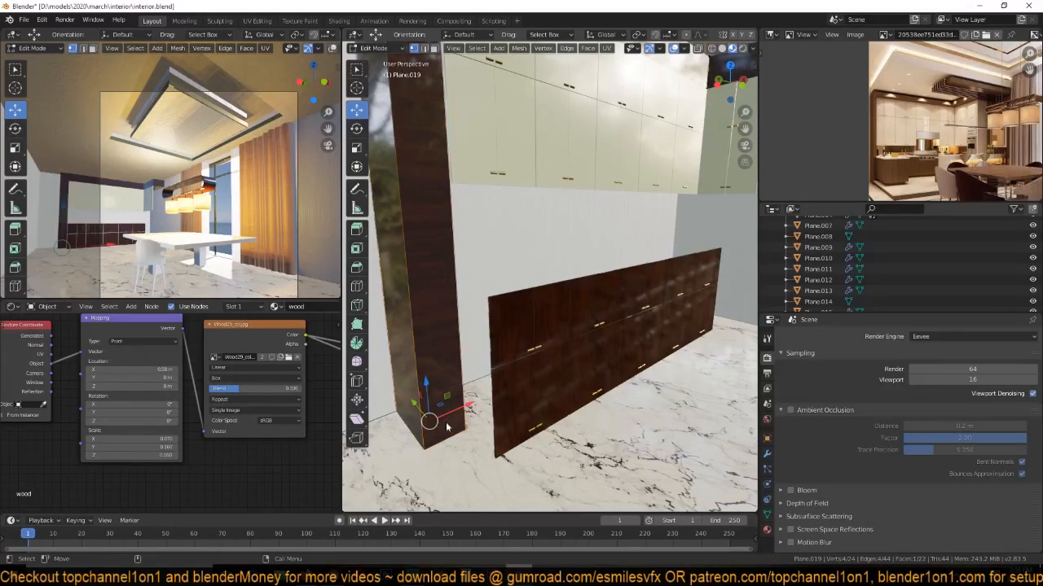
pyautogui.click(448, 380)
pyautogui.press('e')
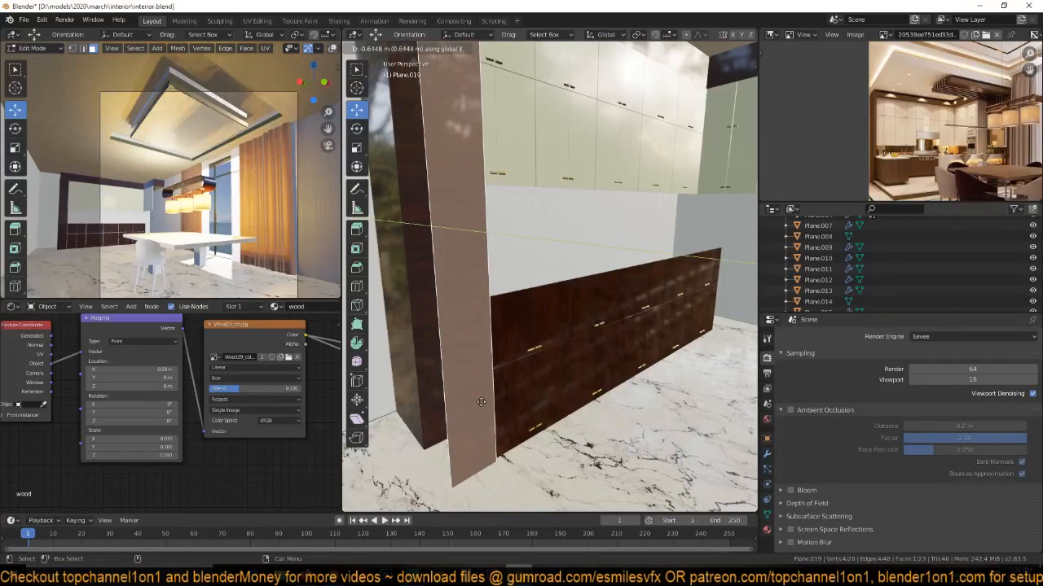
pyautogui.click(488, 351)
pyautogui.press('KP_Decimal')
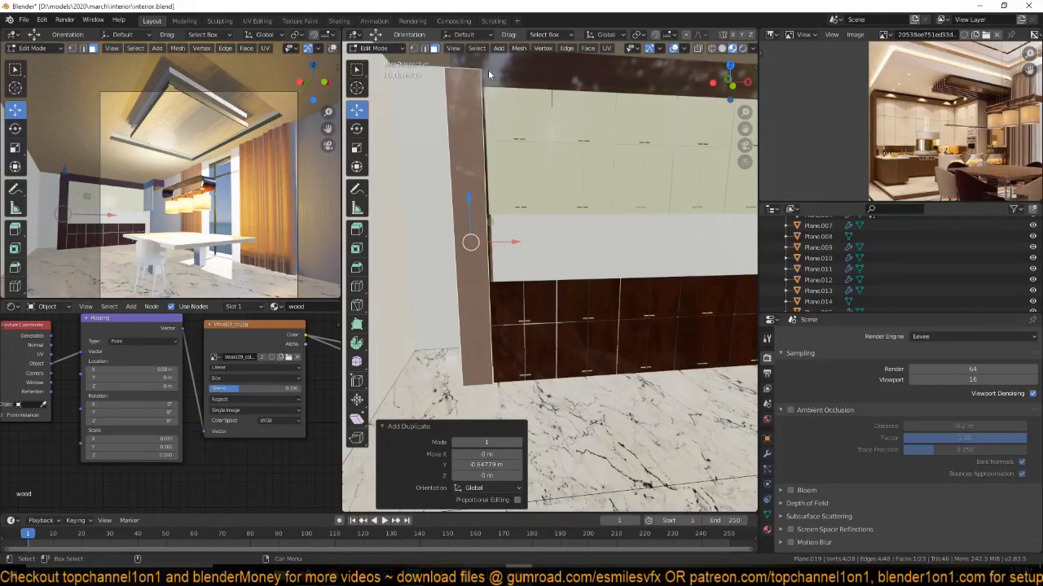
# Lower the duplicated face's top edge about 2.95 m along Z to the lower cabinets' height.
pyautogui.press('2')
pyautogui.click(470, 69)
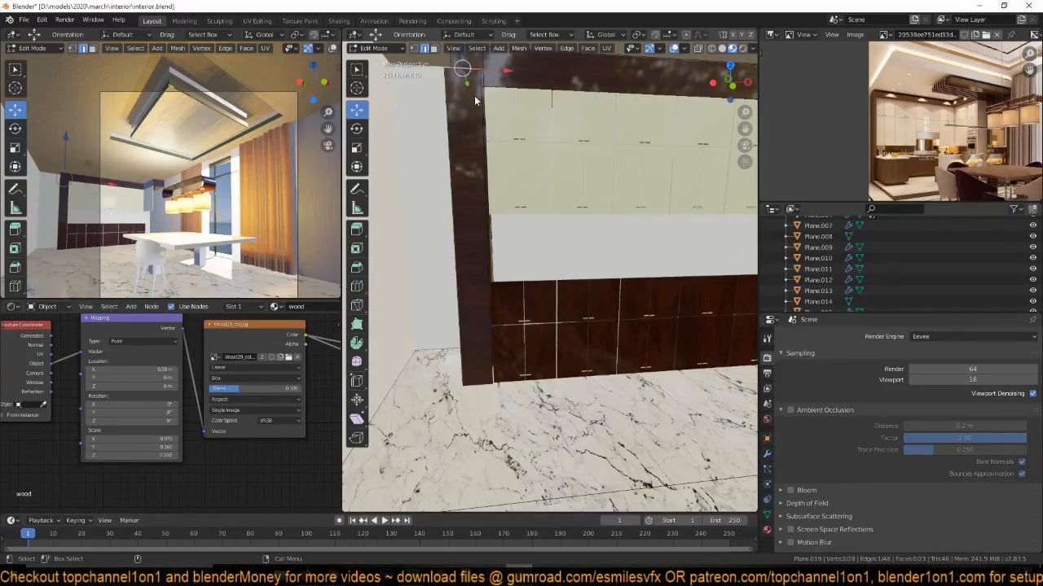
pyautogui.press('g')
pyautogui.press('z')
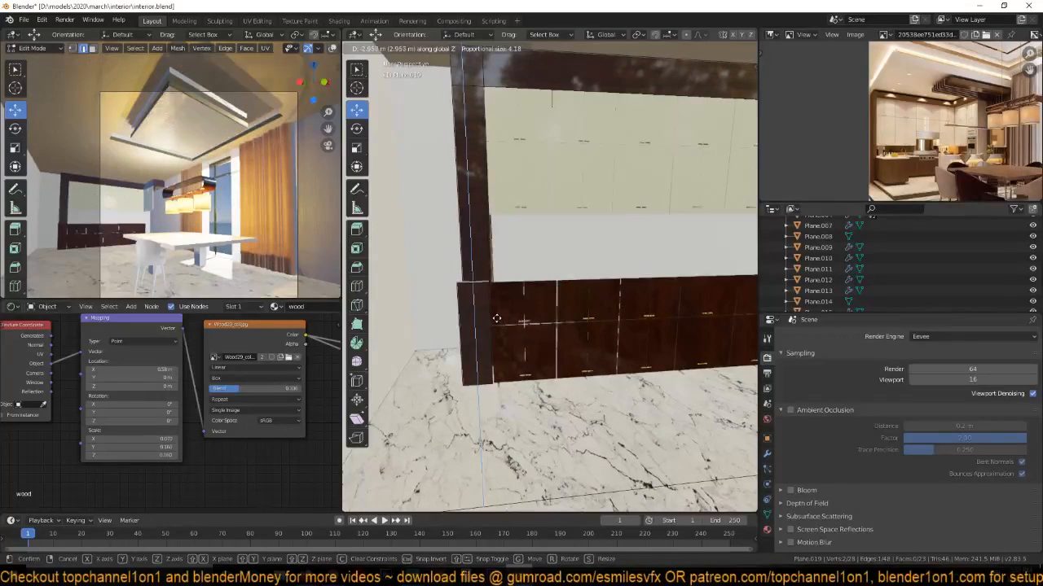
pyautogui.click(497, 319)
pyautogui.moveTo(497, 319); pyautogui.dragTo(526, 322, button='middle')
pyautogui.scroll(1, 526, 322)
pyautogui.press('Tab')
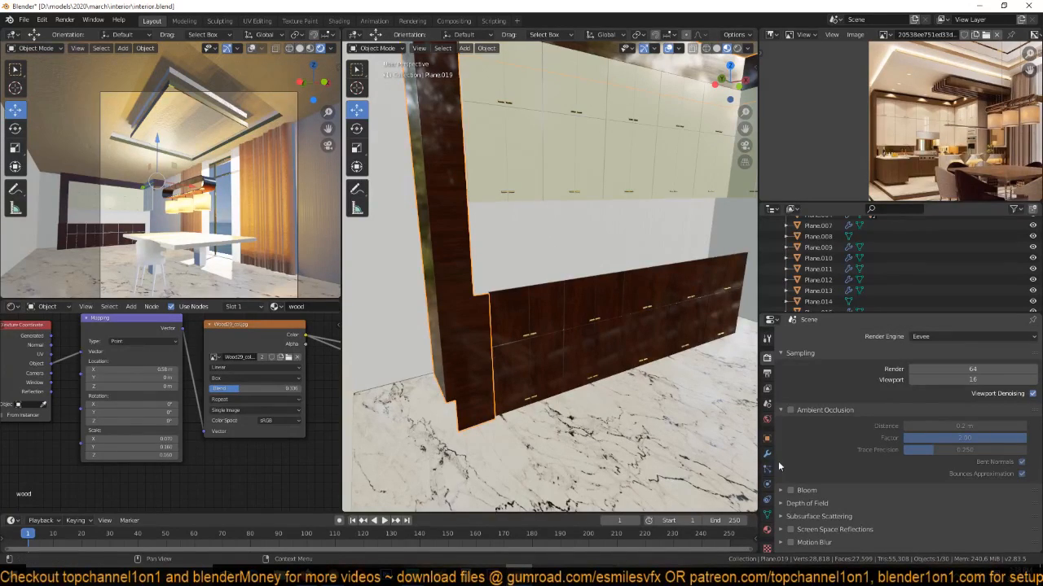
# Add an empty second material slot to the wooden frame object.
pyautogui.click(767, 531)
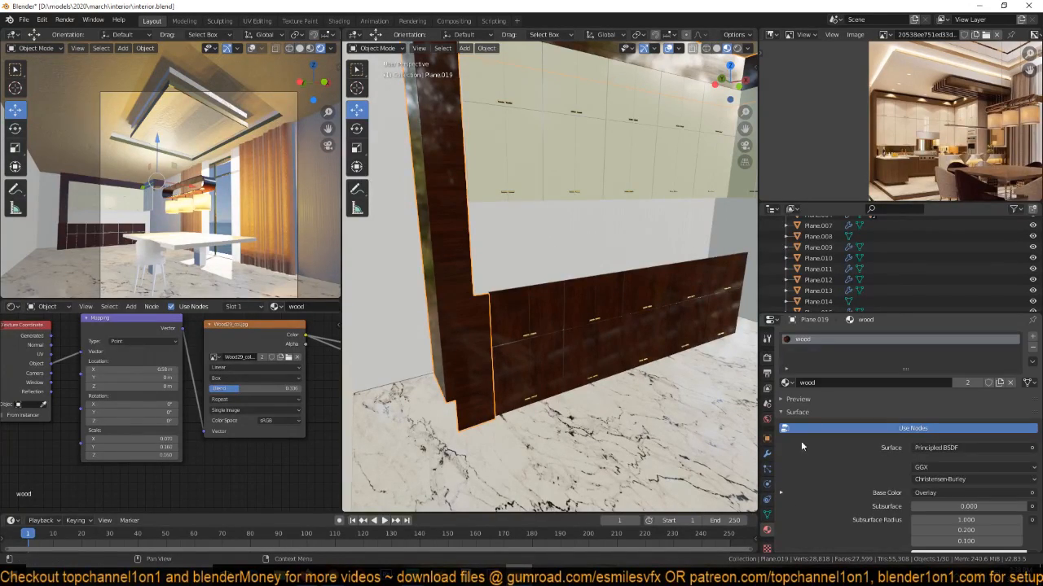
pyautogui.click(787, 383)
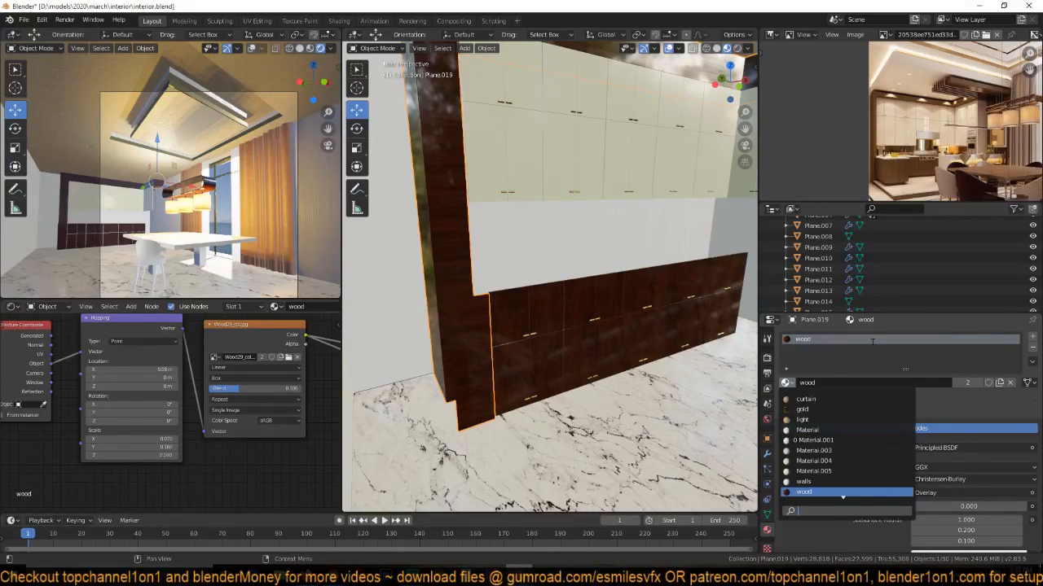
pyautogui.click(973, 354)
pyautogui.click(1031, 337)
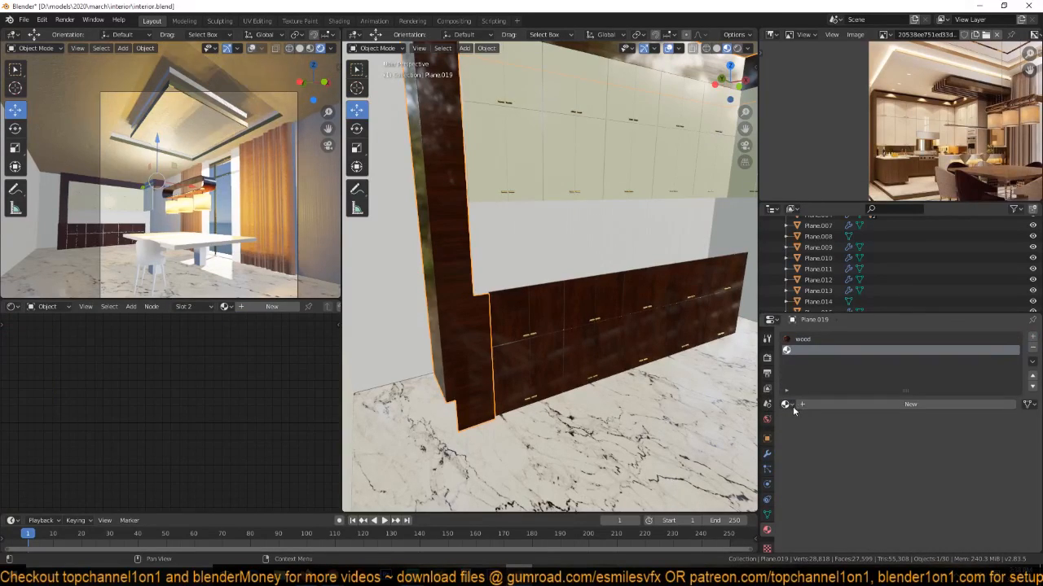
# Separate the duplicated side panel from the wooden frame into its own object and select it.
pyautogui.press('Tab')
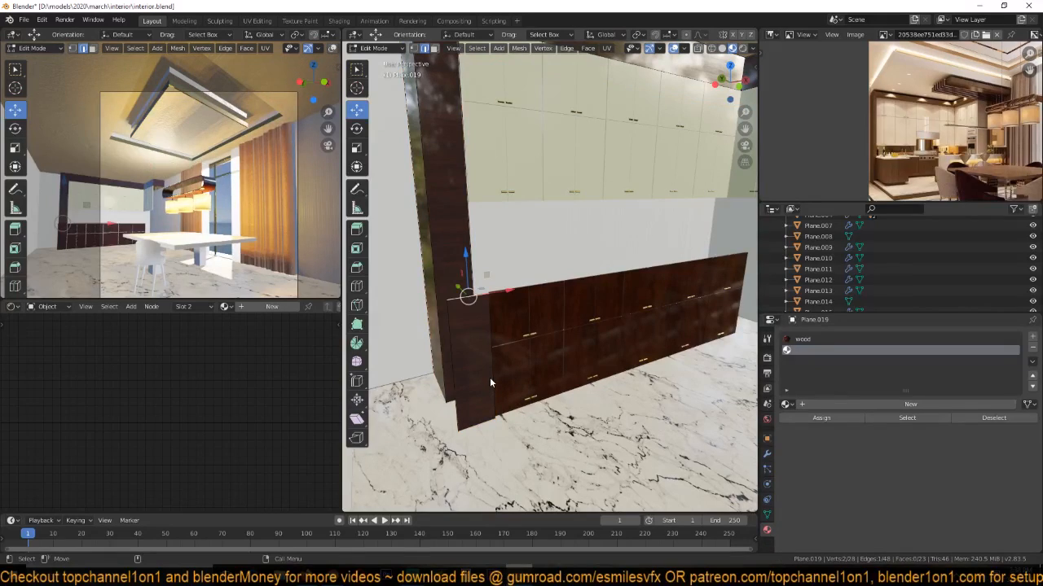
pyautogui.hotkey('ctrl', 'l')
pyautogui.press('p')
pyautogui.click(489, 378)
pyautogui.press('Tab')
pyautogui.click(476, 380)
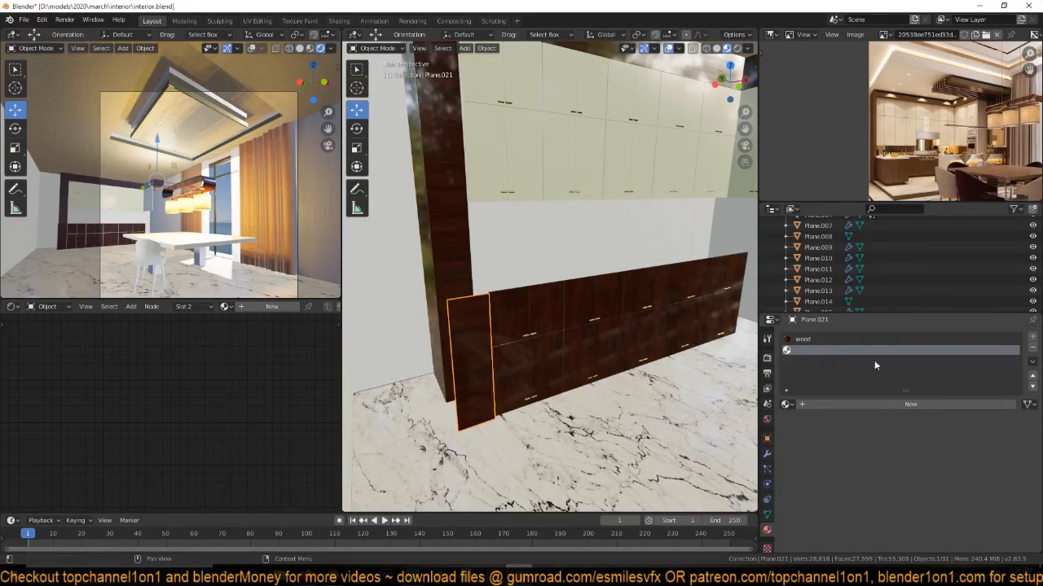
# Rename the marble floor's material as mable.
pyautogui.click(786, 404)
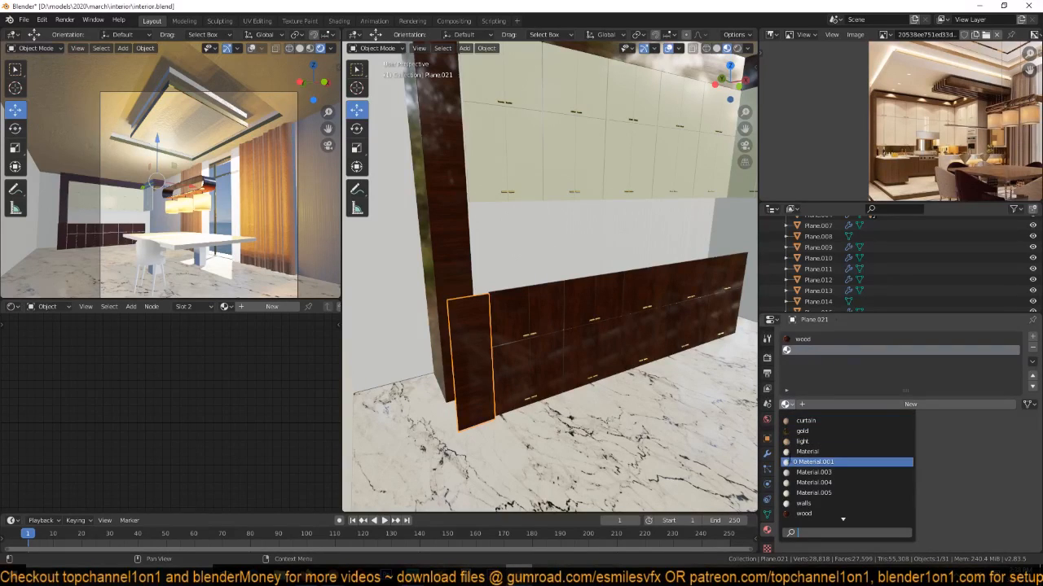
pyautogui.click(651, 444)
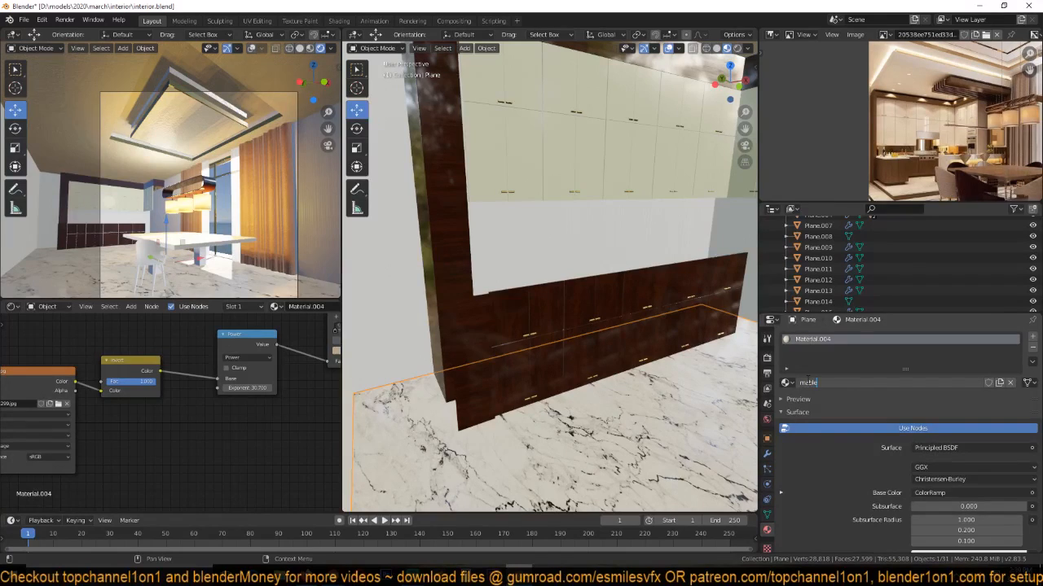
# Remove the side panel's existing material slots and assign the mable material to it.
pyautogui.click(471, 349)
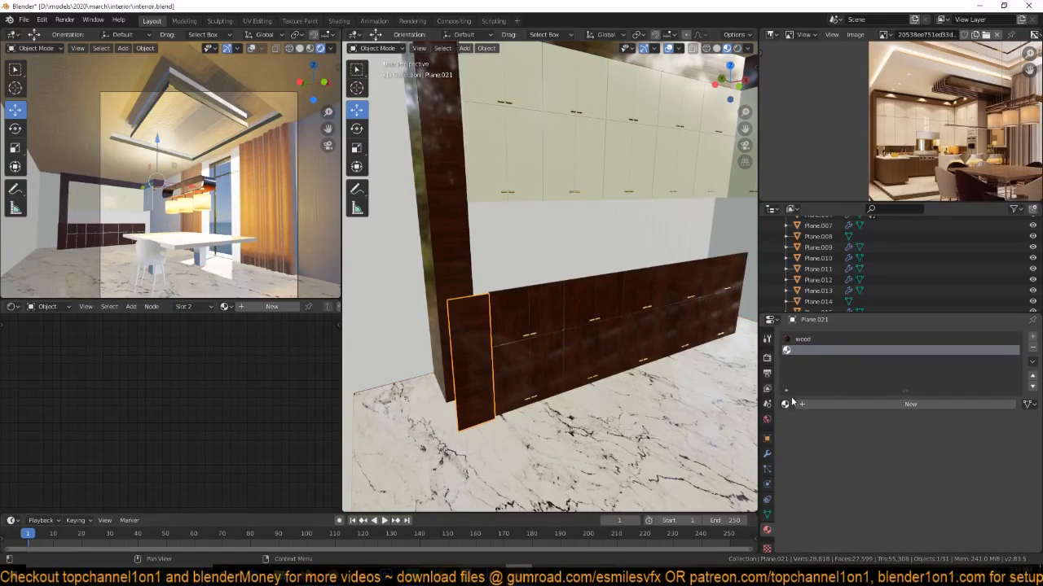
pyautogui.click(793, 339)
pyautogui.click(1030, 348)
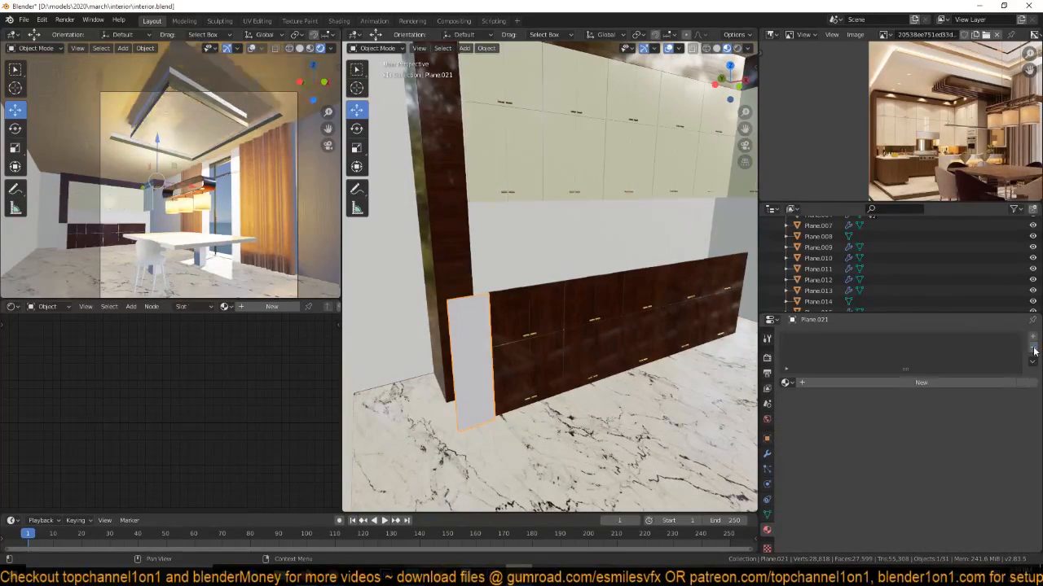
pyautogui.click(786, 382)
pyautogui.write('mar')
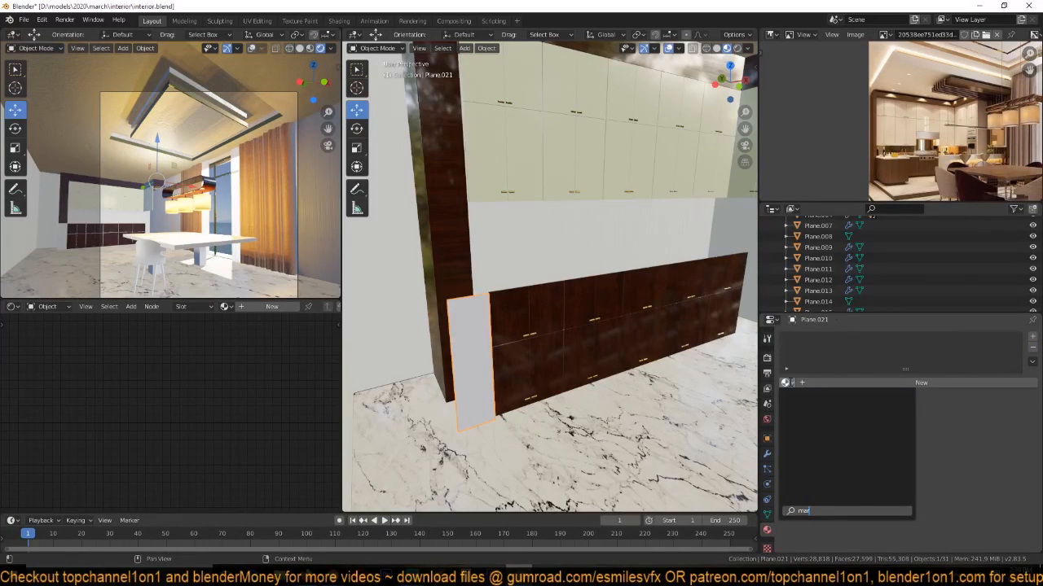
pyautogui.press('BackSpace')
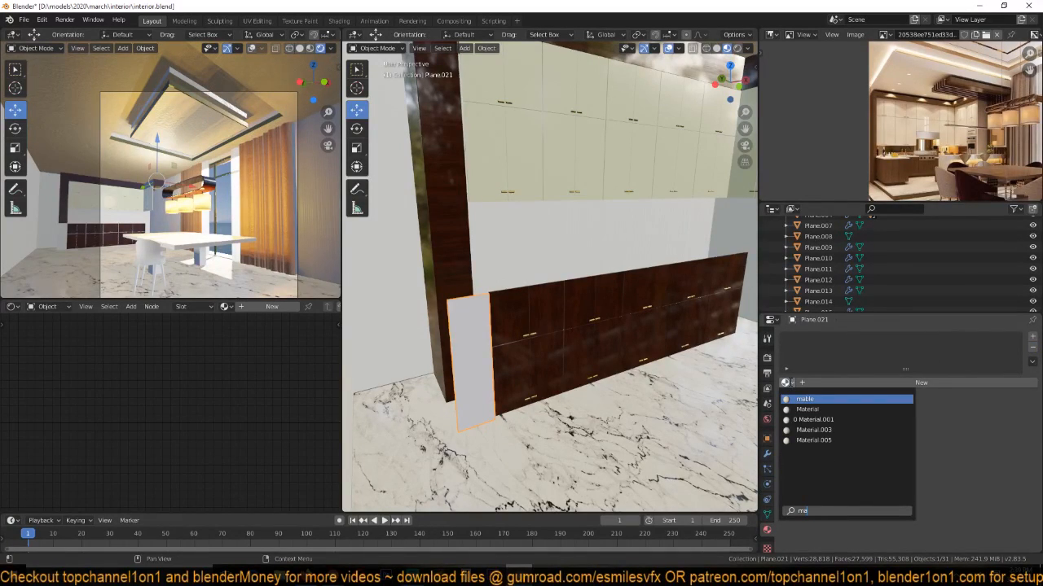
pyautogui.press('Return')
# UV unwrap the side panel's face so the marble texture displays on it, and save the file.
pyautogui.scroll(3, 482, 365)
pyautogui.press('Tab')
pyautogui.press('u')
pyautogui.click(535, 337)
pyautogui.press('Tab')
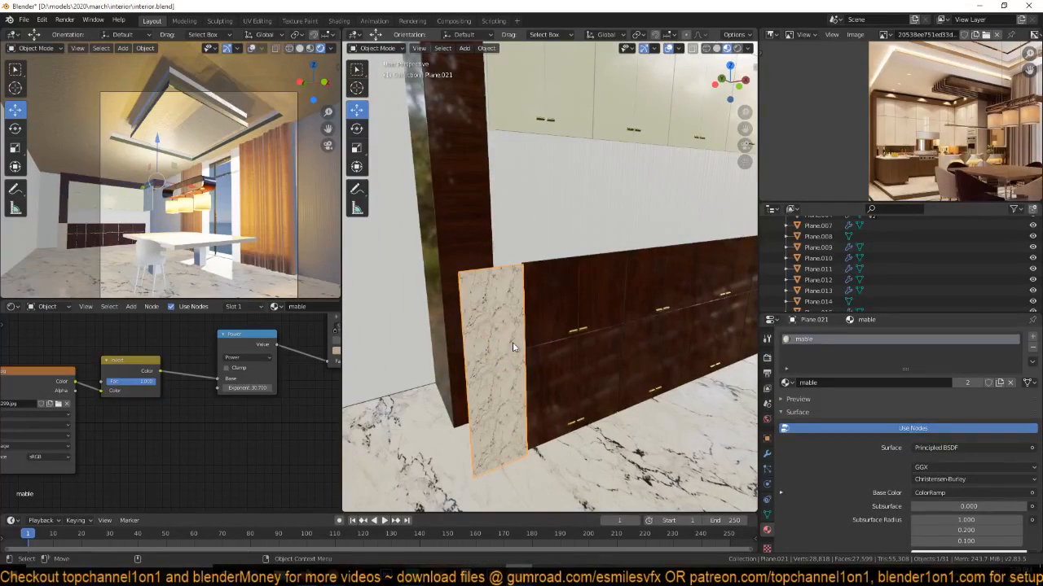
pyautogui.moveTo(512, 342); pyautogui.dragTo(485, 345, button='middle')
pyautogui.keyDown('shift'); pyautogui.moveTo(437, 377); pyautogui.dragTo(552, 352, button='middle'); pyautogui.keyUp('shift')
pyautogui.hotkey('ctrl', 's')
# Connect the Object texture coordinate output to the Mapping node's vector input in the mable material.
pyautogui.scroll(-5, 149, 407)
pyautogui.moveTo(82, 405); pyautogui.dragTo(263, 413, button='middle')
pyautogui.scroll(6, 263, 414)
pyautogui.moveTo(178, 397); pyautogui.dragTo(144, 436, button='middle')
pyautogui.moveTo(100, 391); pyautogui.dragTo(134, 376)
pyautogui.moveTo(323, 418); pyautogui.dragTo(252, 414, button='middle')
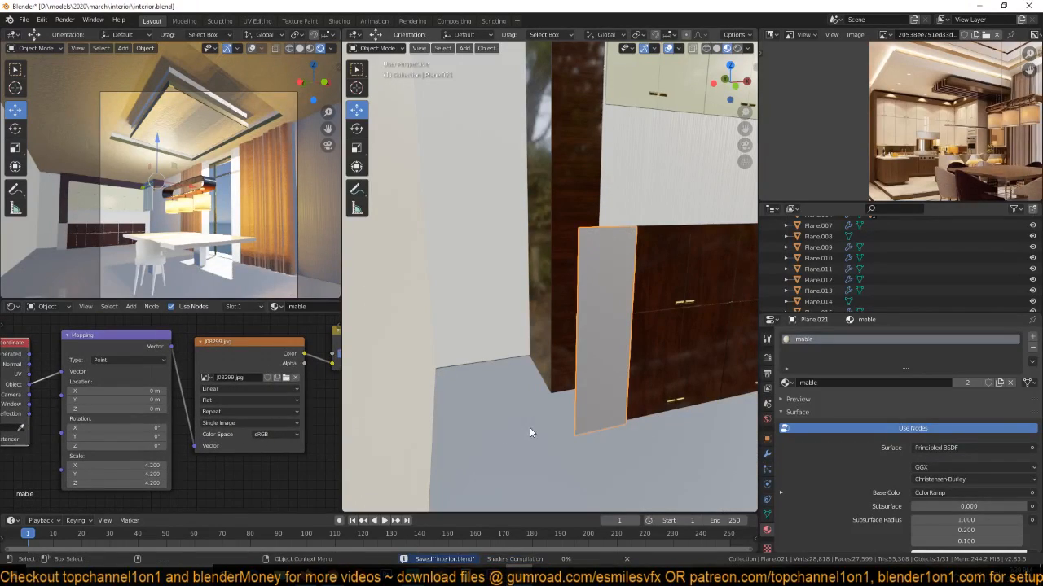
# Set the projection of the marble image texture to Box.
pyautogui.click(252, 400)
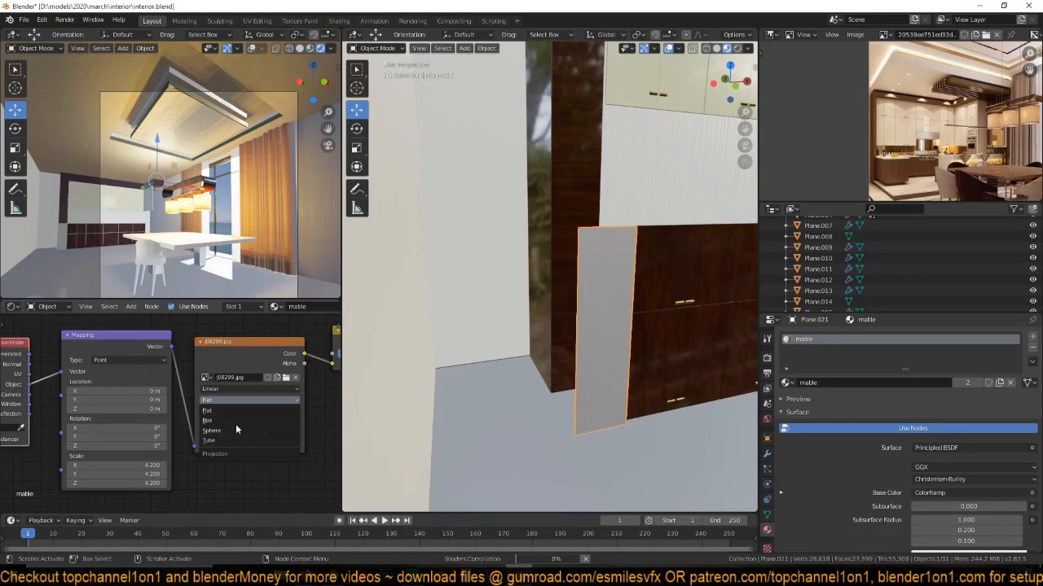
pyautogui.click(222, 421)
pyautogui.click(228, 402)
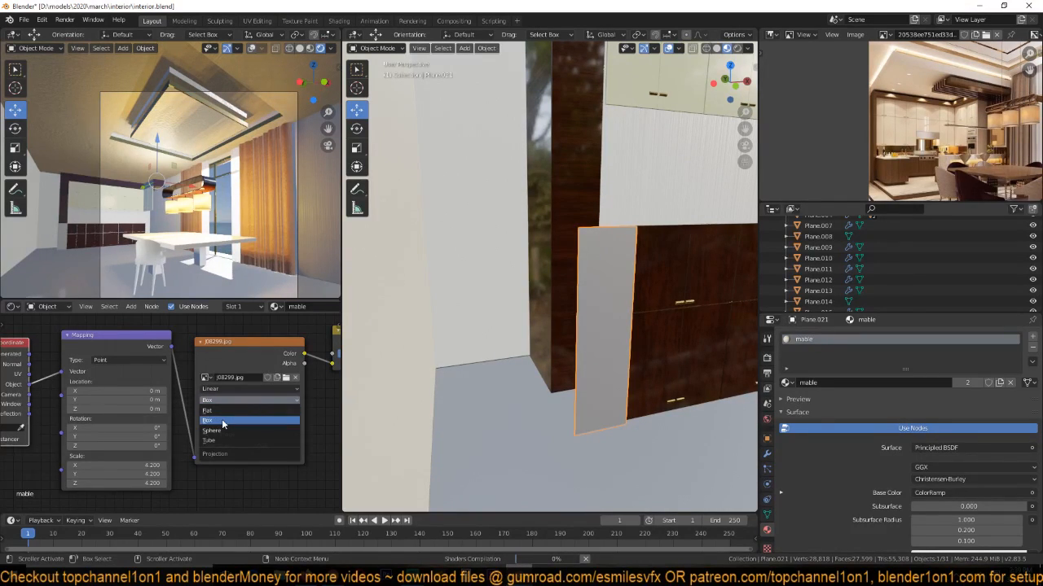
pyautogui.click(230, 420)
# Set the mable material's Mapping scale to 0.1 on all three axes.
pyautogui.scroll(3, 208, 454)
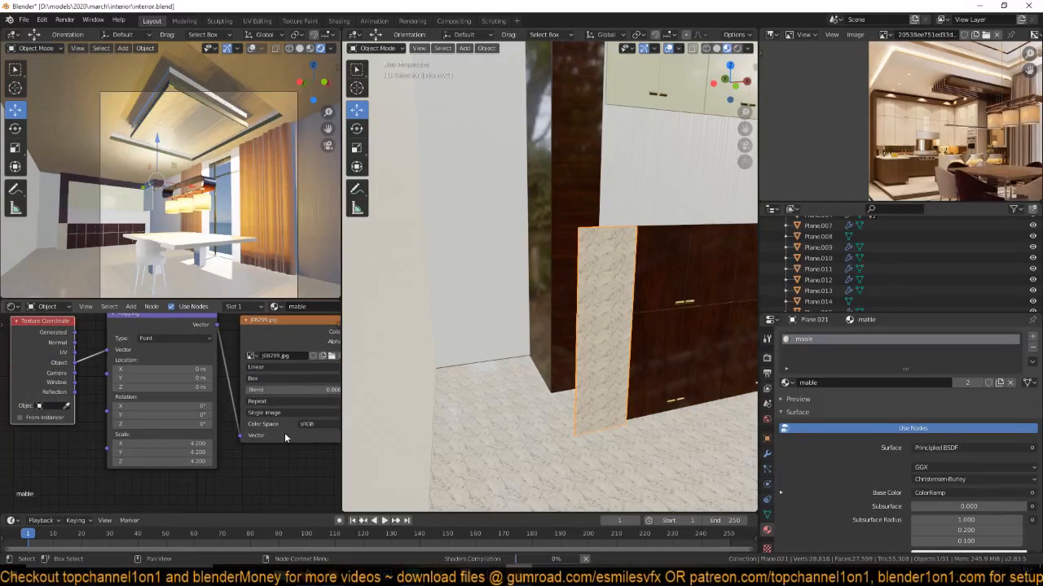
pyautogui.press('BackSpace')
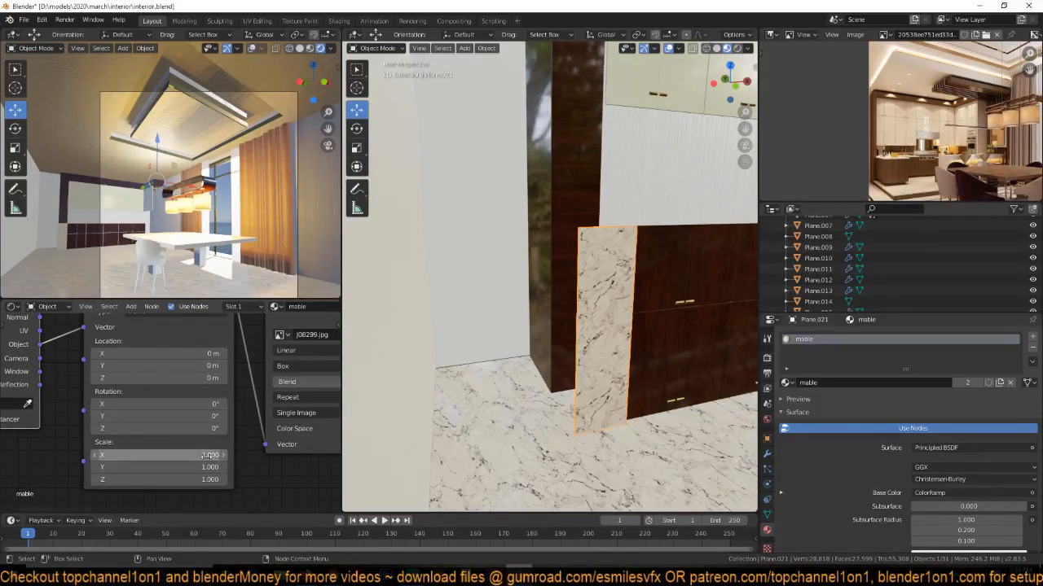
pyautogui.moveTo(210, 457); pyautogui.dragTo(128, 480)
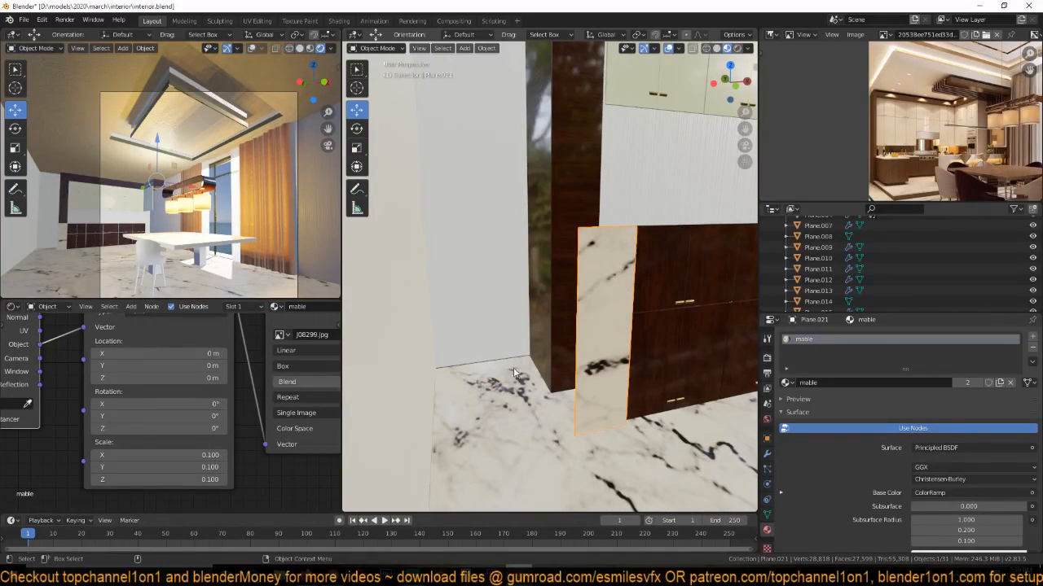
# Save the file and apply the scale of the side panel.
pyautogui.hotkey('ctrl', 's')
pyautogui.hotkey('ctrl', 'a')
pyautogui.click(607, 342)
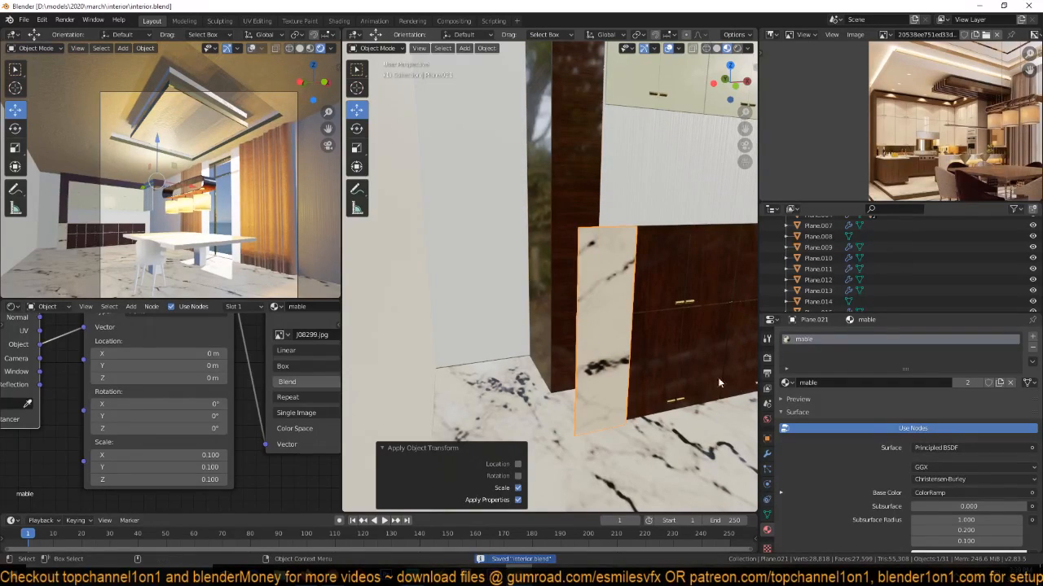
# Make the side panel's marble material a single-user copy and set its Mapping scale to 0.49 on all axes.
pyautogui.scroll(-2, 316, 309)
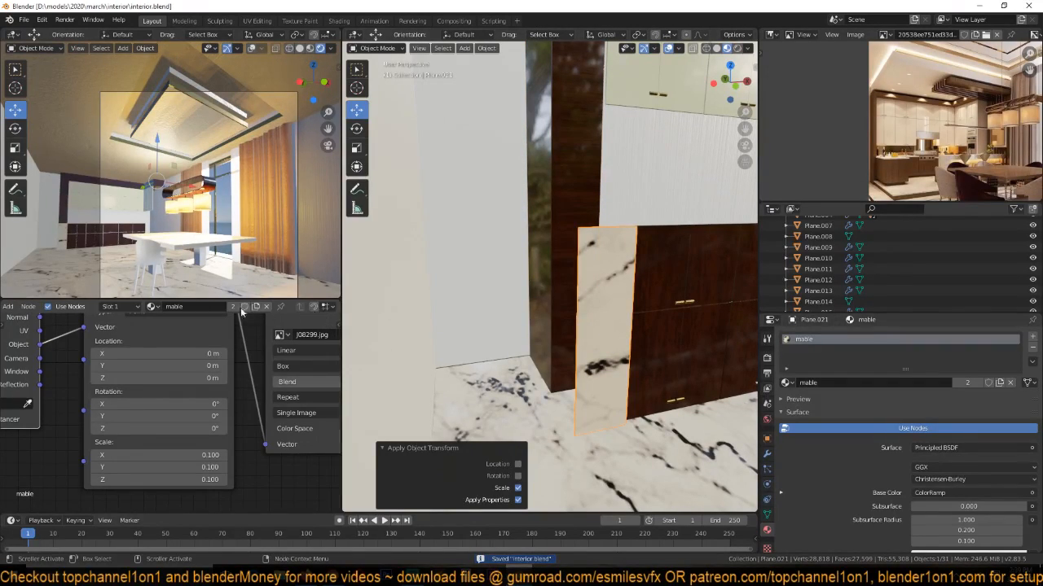
pyautogui.click(232, 308)
pyautogui.moveTo(206, 455)
pyautogui.mouseDown()
pyautogui.moveTo(210, 479)
pyautogui.moveTo(241, 480)
pyautogui.moveTo(217, 455)
pyautogui.mouseUp()
# Rotate the side panel's face 90° about Z and move it along X to the open end of the lower cabinets.
pyautogui.moveTo(433, 295); pyautogui.dragTo(405, 317, button='middle')
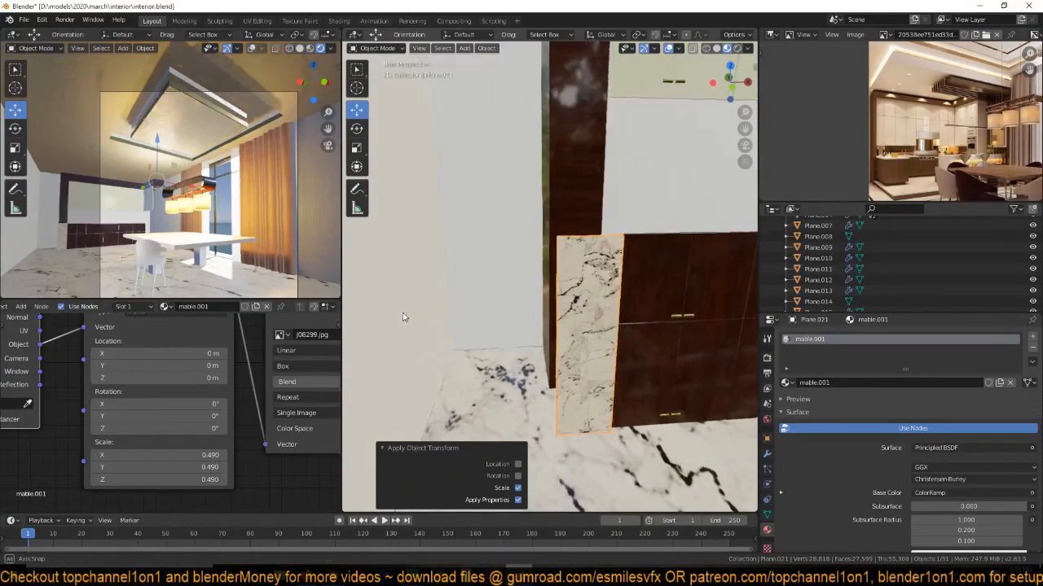
pyautogui.moveTo(515, 306); pyautogui.dragTo(562, 326, button='middle')
pyautogui.press('Tab')
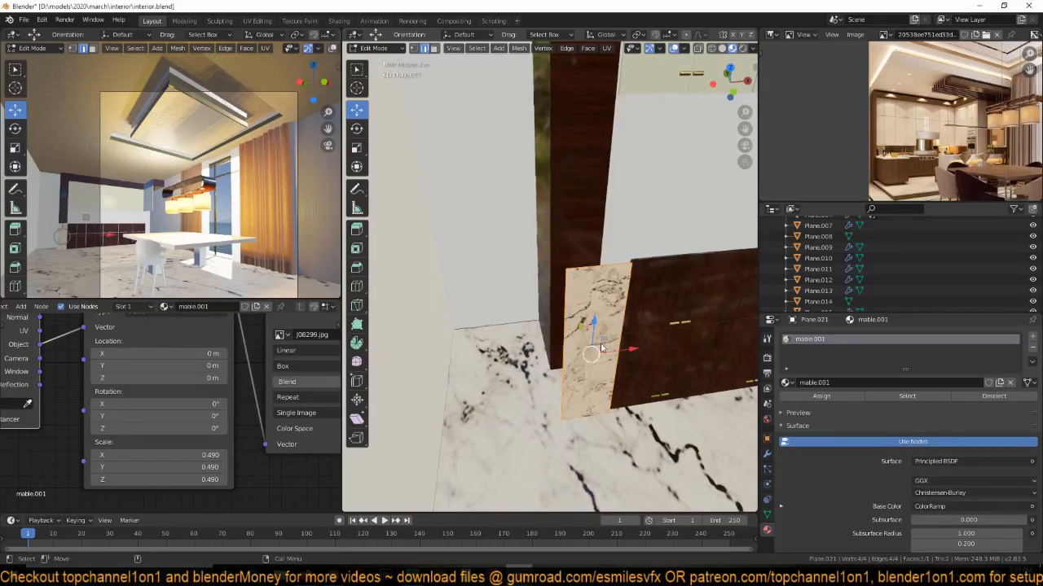
pyautogui.write('rz90')
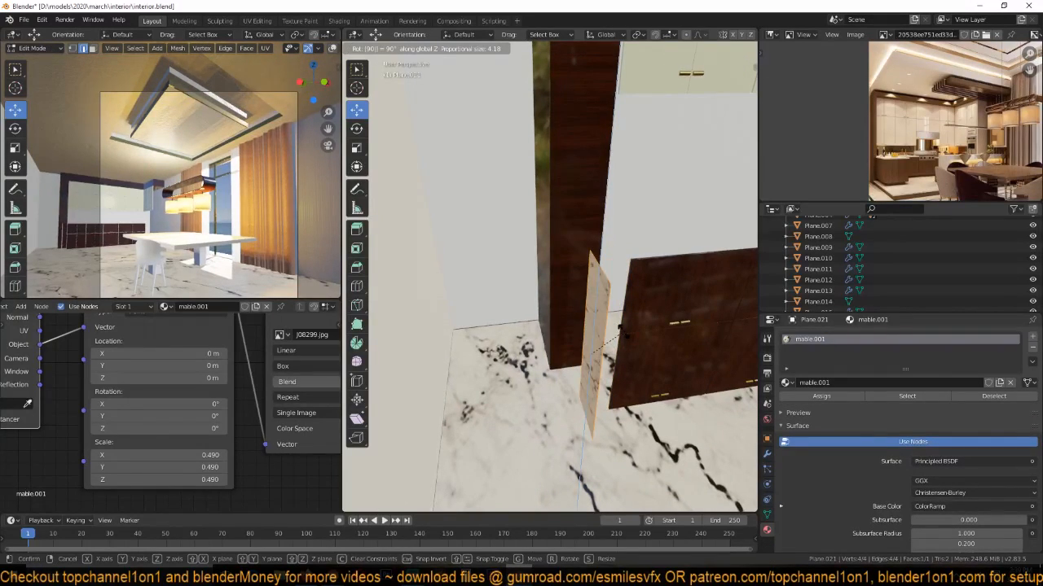
pyautogui.press('Return')
pyautogui.moveTo(623, 333); pyautogui.dragTo(648, 335, button='middle')
pyautogui.press('g')
pyautogui.press('x')
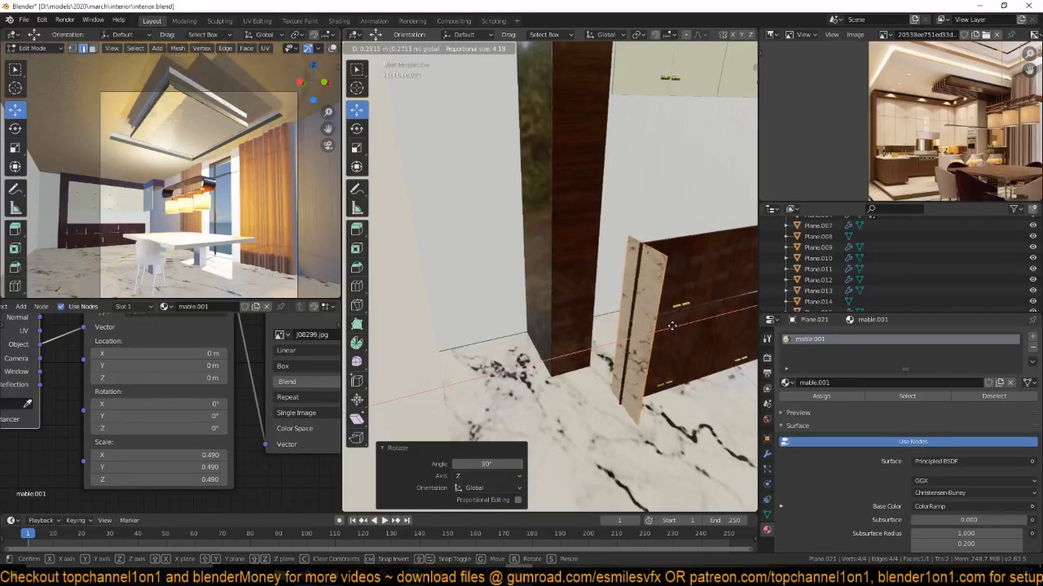
pyautogui.click(638, 292)
# Move the side panel's rear edge back along Y and its front edge about 0.294 m along Y, flush with the cabinet doors.
pyautogui.keyDown('alt'); pyautogui.click(622, 266); pyautogui.keyUp('alt')
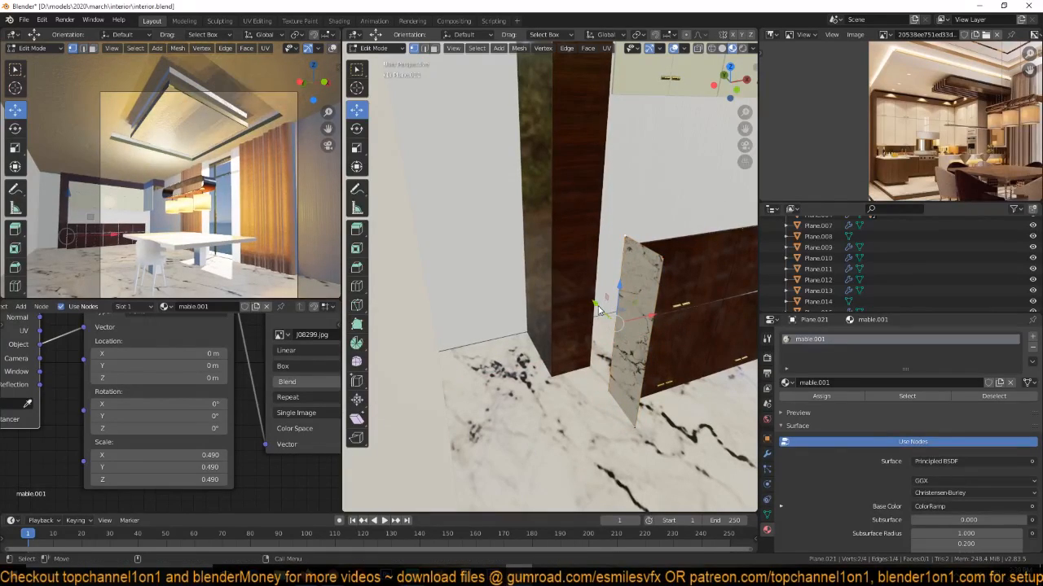
pyautogui.press('g')
pyautogui.press('y')
pyautogui.click(547, 278)
pyautogui.keyDown('alt'); pyautogui.click(646, 356); pyautogui.keyUp('alt')
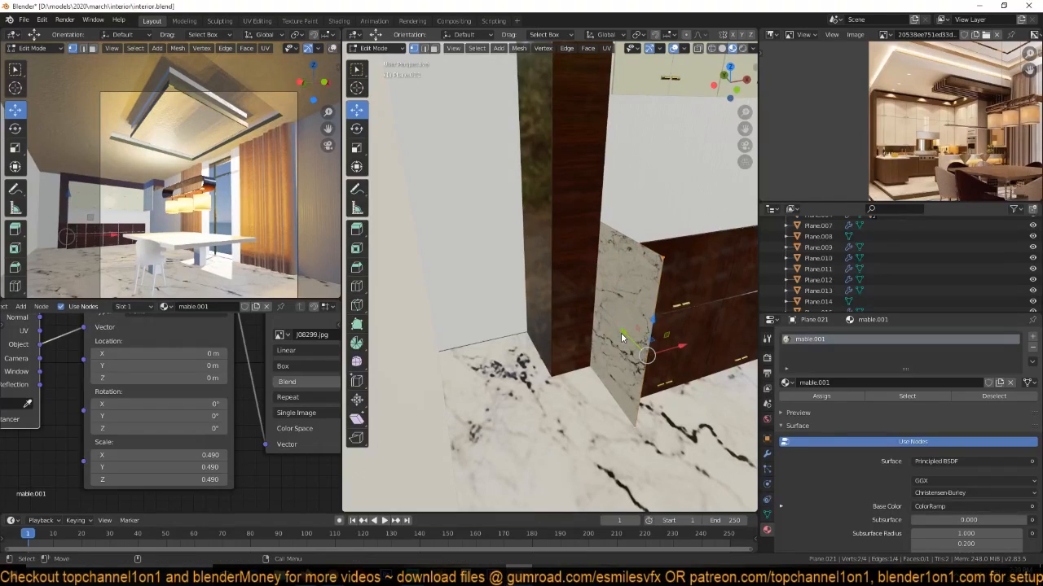
pyautogui.press('g')
pyautogui.click(598, 312)
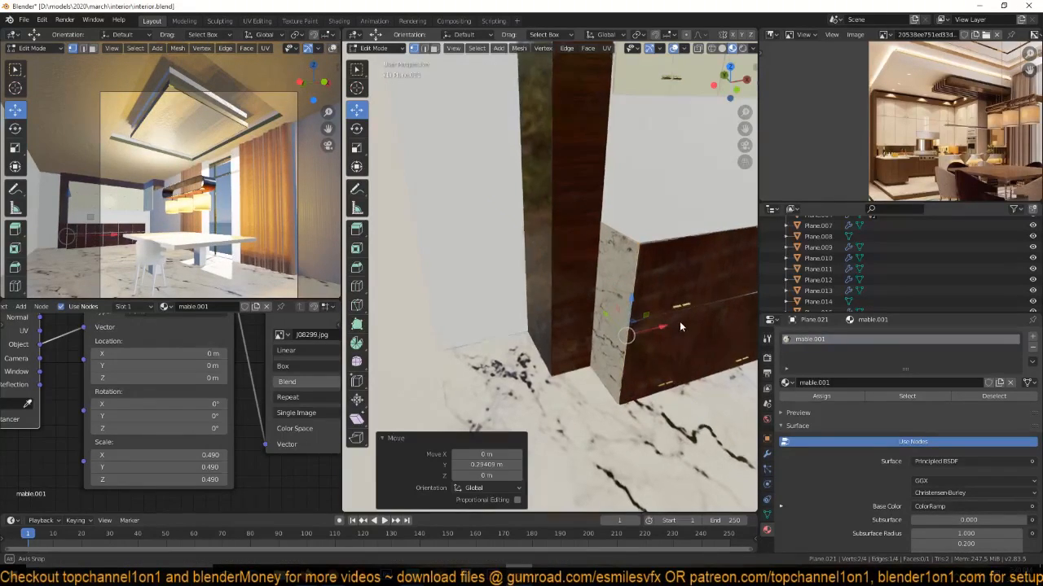
# Extrude the side panel's top edge along X across the lower cabinet row to form the countertop.
pyautogui.moveTo(679, 326); pyautogui.dragTo(622, 269, button='middle')
pyautogui.keyDown('alt'); pyautogui.click(622, 267); pyautogui.keyUp('alt')
pyautogui.scroll(-4, 676, 307)
pyautogui.keyDown('shift'); pyautogui.moveTo(644, 327); pyautogui.dragTo(589, 348, button='middle'); pyautogui.keyUp('shift')
pyautogui.press('KP_7')
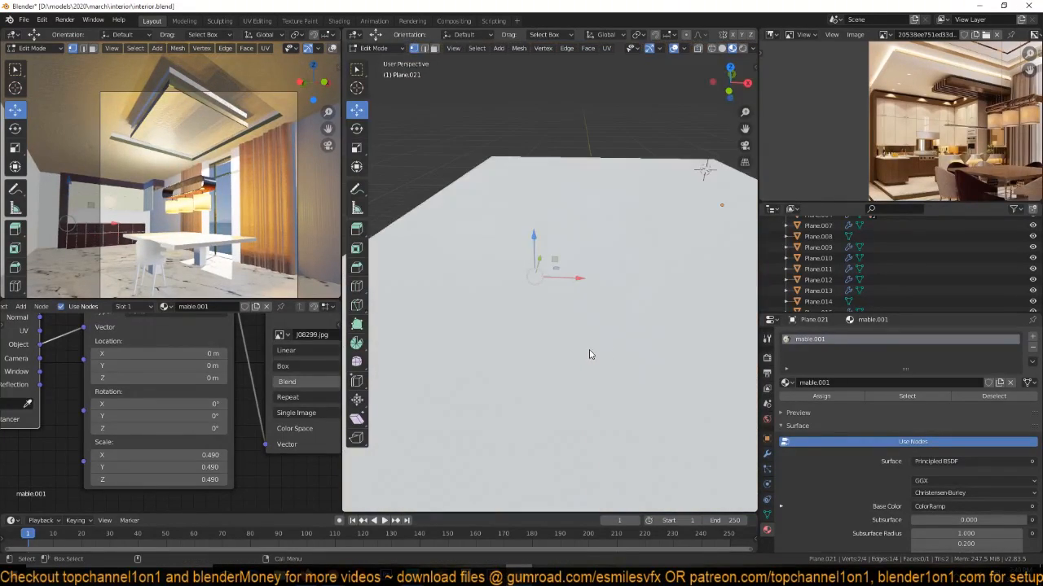
pyautogui.scroll(-2, 602, 349)
pyautogui.scroll(2, 609, 344)
pyautogui.hotkey('shift', 'z')
pyautogui.scroll(-2, 563, 324)
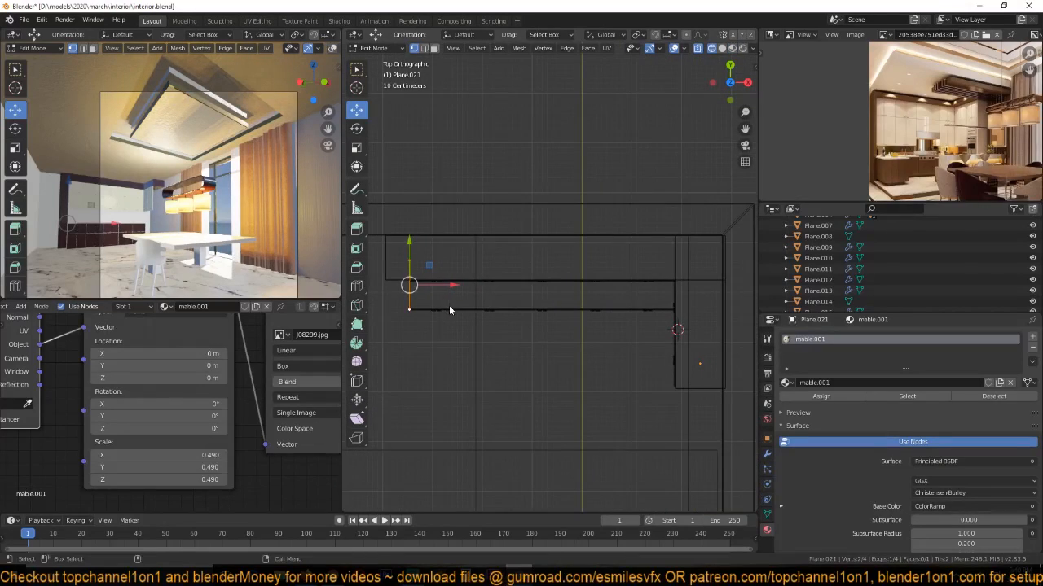
pyautogui.press('e')
pyautogui.press('x')
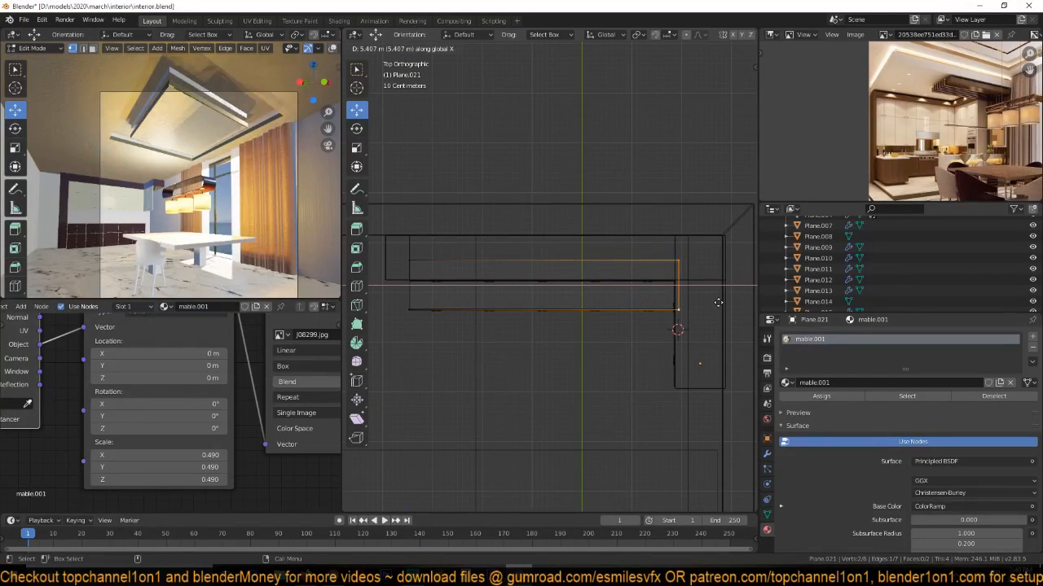
pyautogui.click(713, 306)
# Move the countertop's rear edge along Y to the back wall.
pyautogui.click(496, 261)
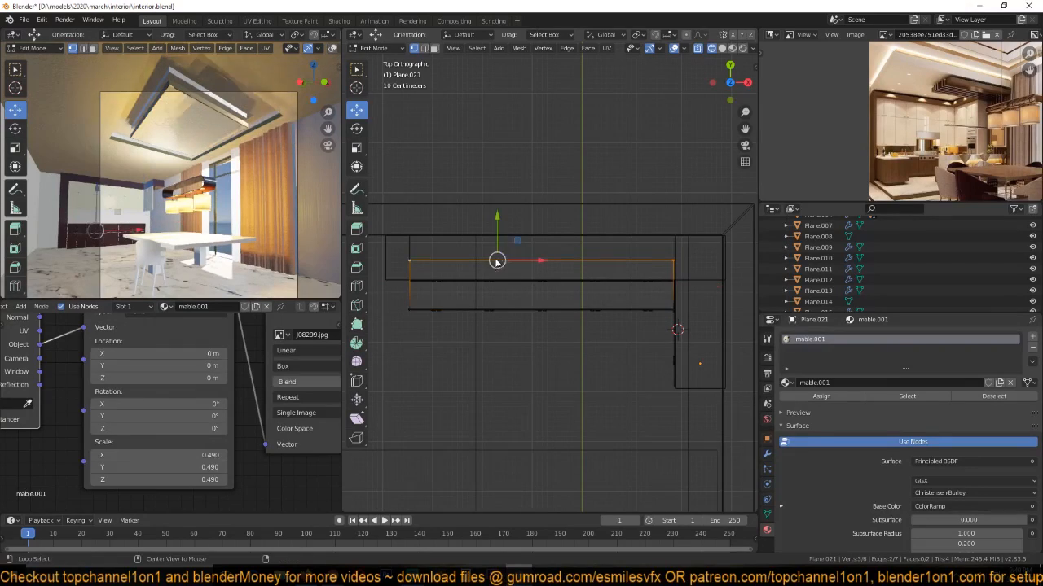
pyautogui.press('g')
pyautogui.press('y')
pyautogui.moveTo(502, 194); pyautogui.dragTo(503, 191)
# Extrude the countertop's far end edge along X to the side wall.
pyautogui.keyDown('shift'); pyautogui.moveTo(593, 298); pyautogui.dragTo(506, 284, button='middle'); pyautogui.keyUp('shift')
pyautogui.keyDown('alt'); pyautogui.click(588, 260); pyautogui.keyUp('alt')
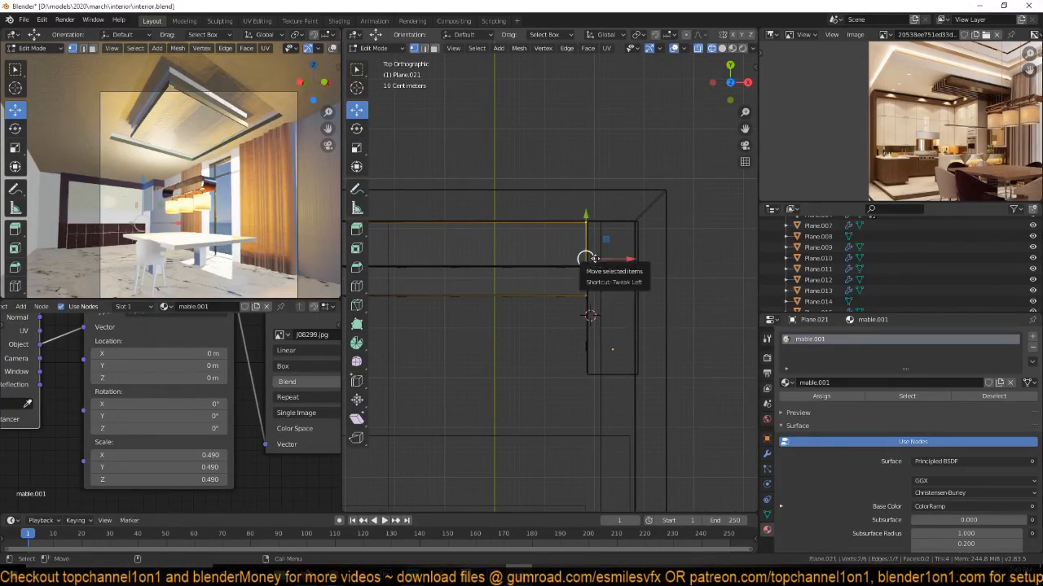
pyautogui.press('g')
pyautogui.press('y')
pyautogui.press('x')
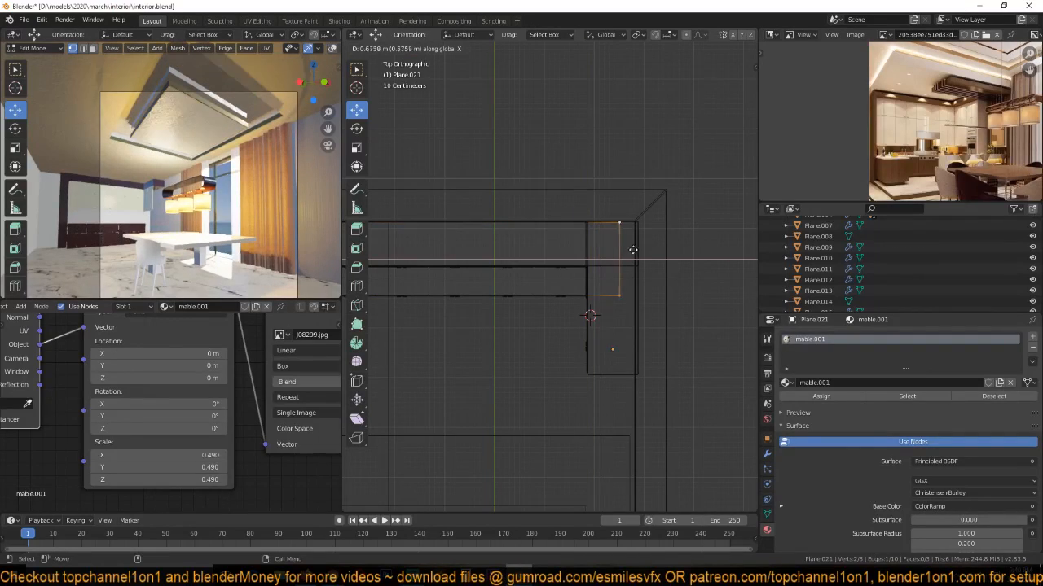
pyautogui.click(647, 248)
# Extrude the front edge of the countertop's corner section -1.755 m along Y over the side cabinets.
pyautogui.keyDown('alt'); pyautogui.click(616, 293); pyautogui.keyUp('alt')
pyautogui.click(588, 295)
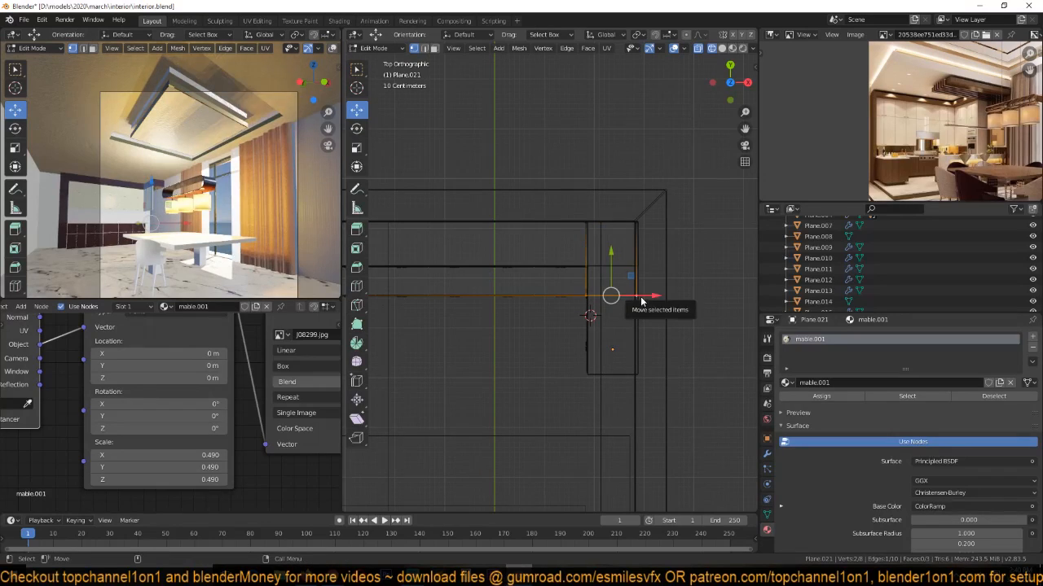
pyautogui.press('g')
pyautogui.press('y')
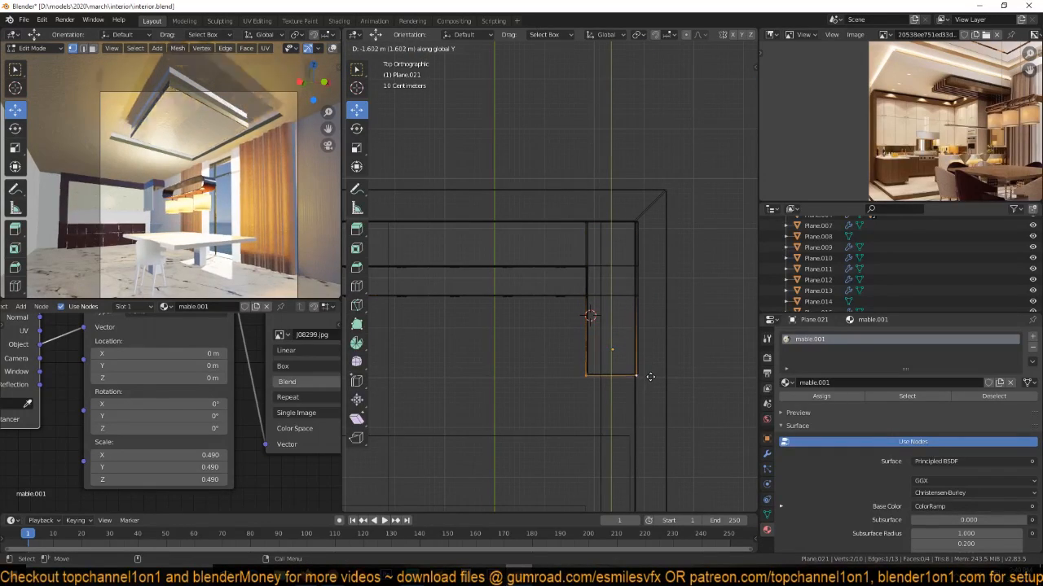
pyautogui.click(651, 382)
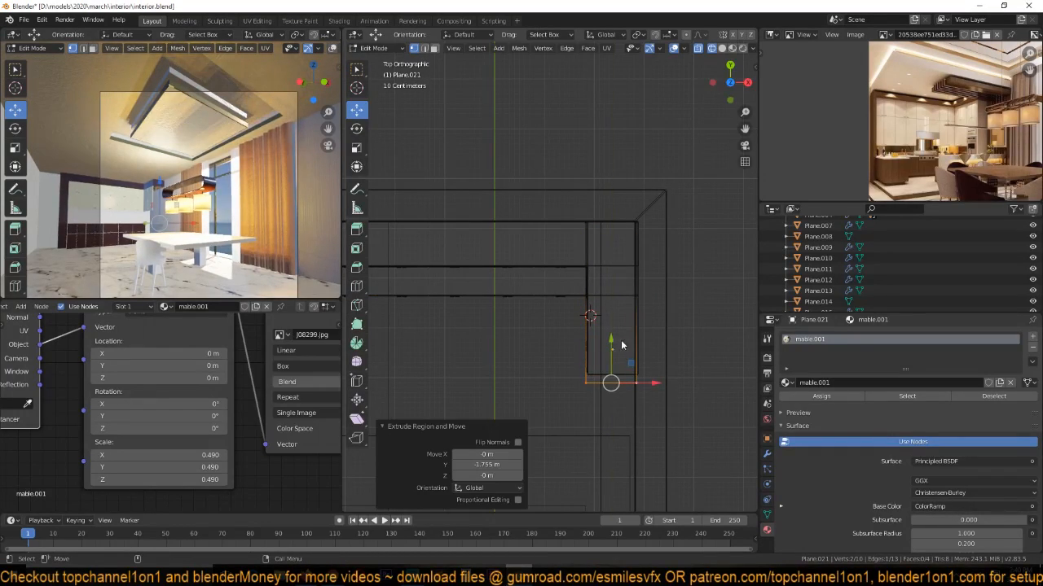
# Move the inner edge of the countertop's side run about -0.095 m along X to overhang the cabinets.
pyautogui.click(588, 312)
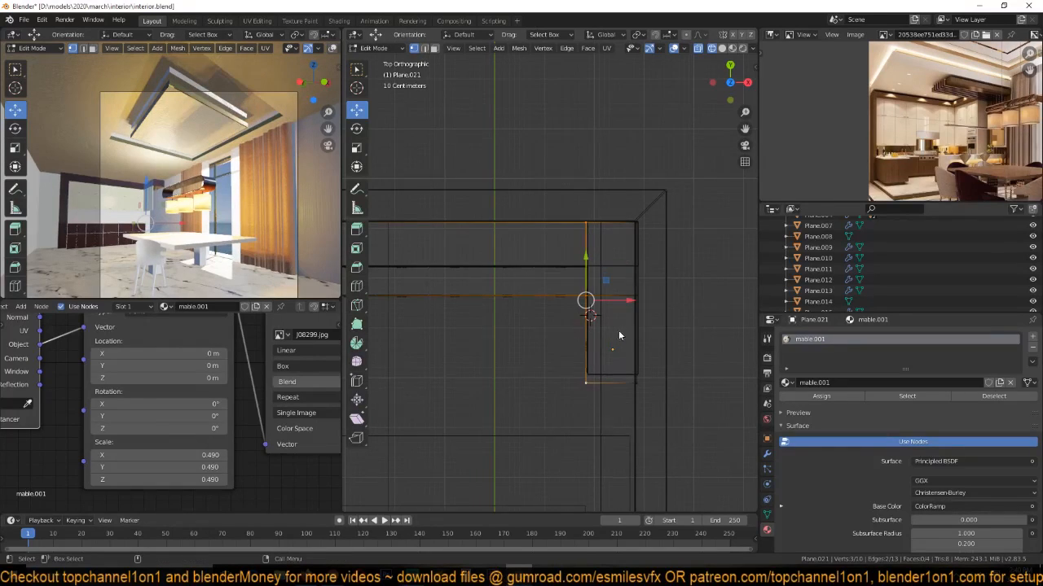
pyautogui.scroll(3, 618, 330)
pyautogui.press('g')
pyautogui.press('x')
pyautogui.click(660, 341)
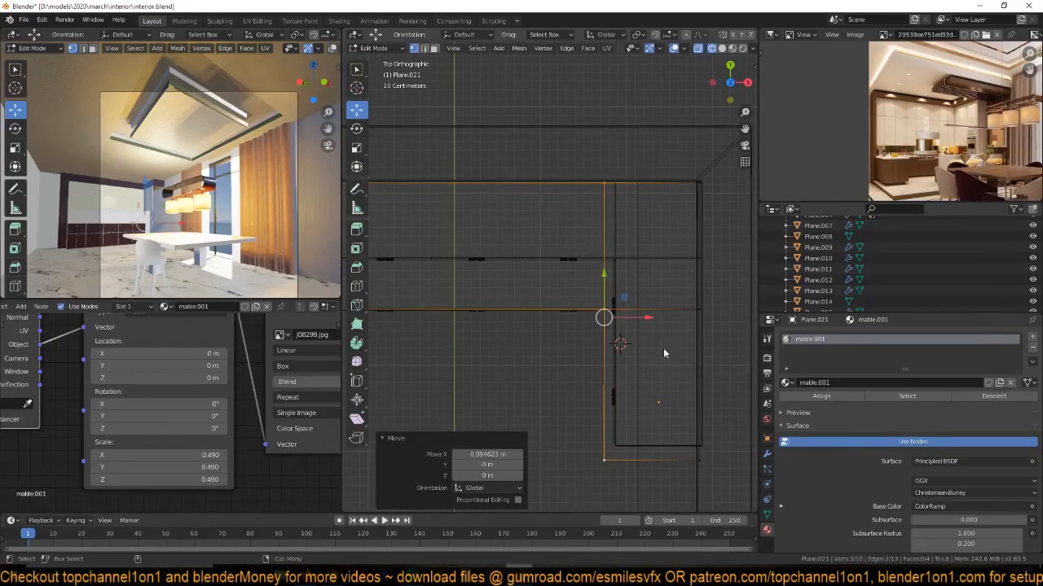
pyautogui.scroll(-3, 646, 381)
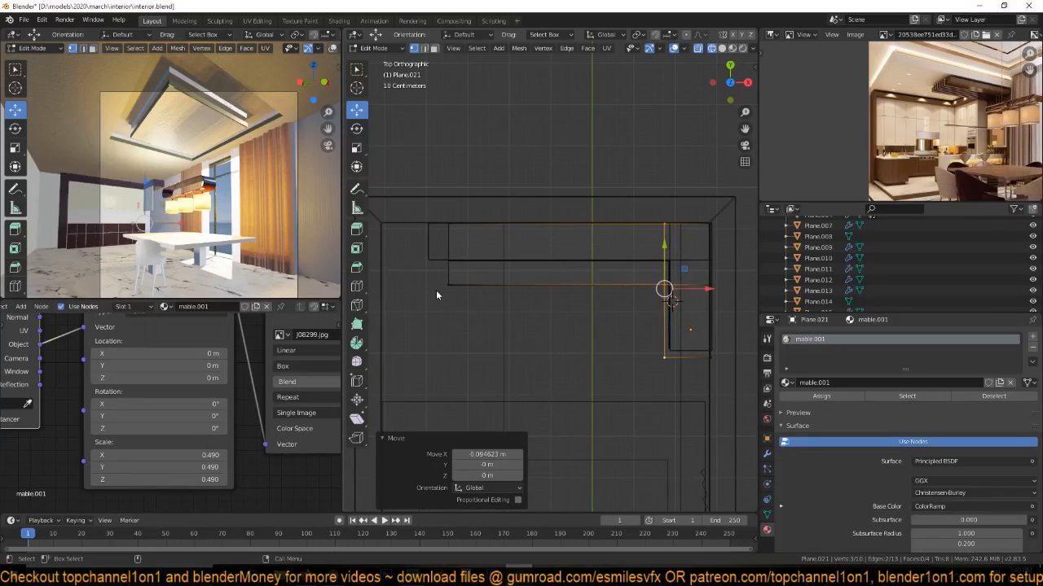
pyautogui.click(570, 284)
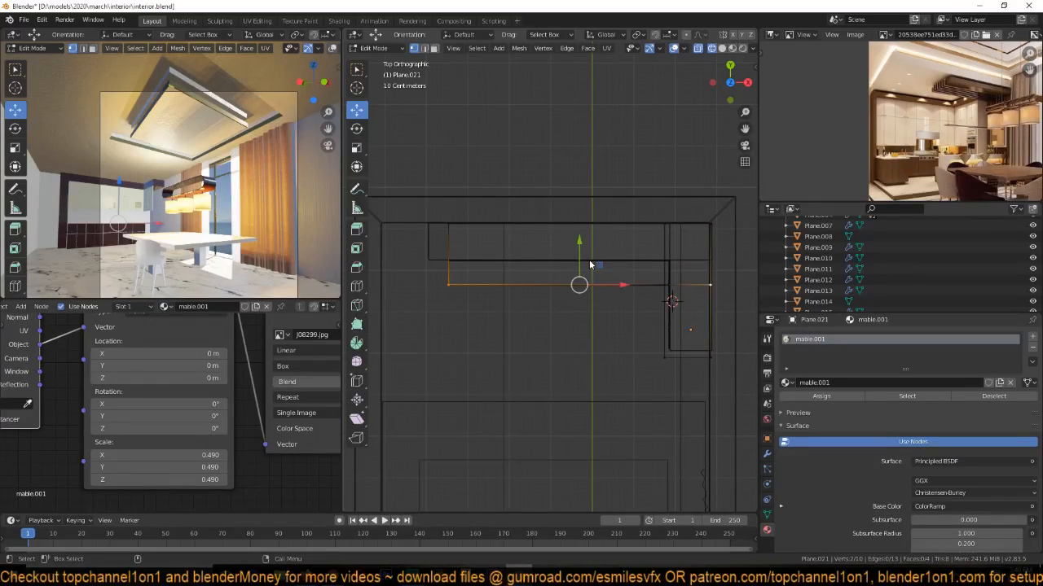
pyautogui.click(661, 233)
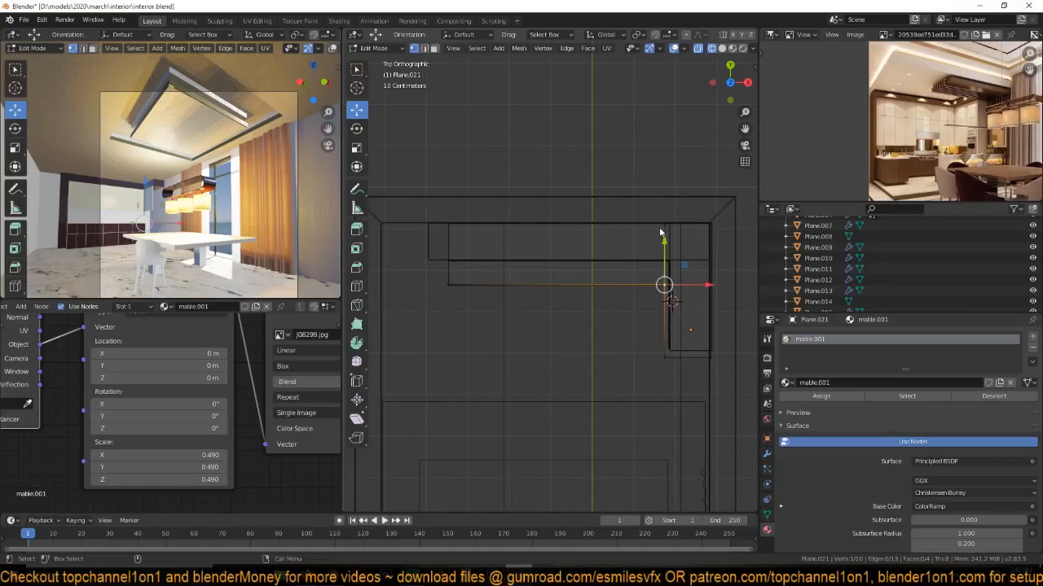
pyautogui.moveTo(703, 285); pyautogui.dragTo(710, 290)
# Delete two faces at the side panel's end of the extruded countertop mesh and save the file.
pyautogui.moveTo(710, 290); pyautogui.dragTo(677, 304, button='middle')
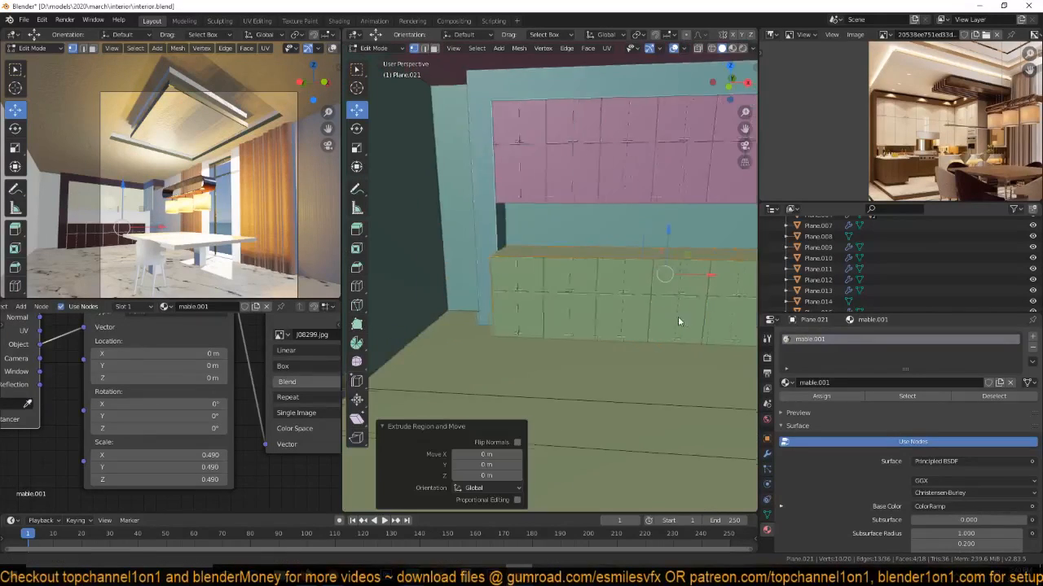
pyautogui.moveTo(592, 311); pyautogui.dragTo(482, 310, button='middle')
pyautogui.click(489, 303)
pyautogui.press('x')
pyautogui.click(493, 305)
pyautogui.click(495, 283)
pyautogui.press('x')
pyautogui.click(497, 284)
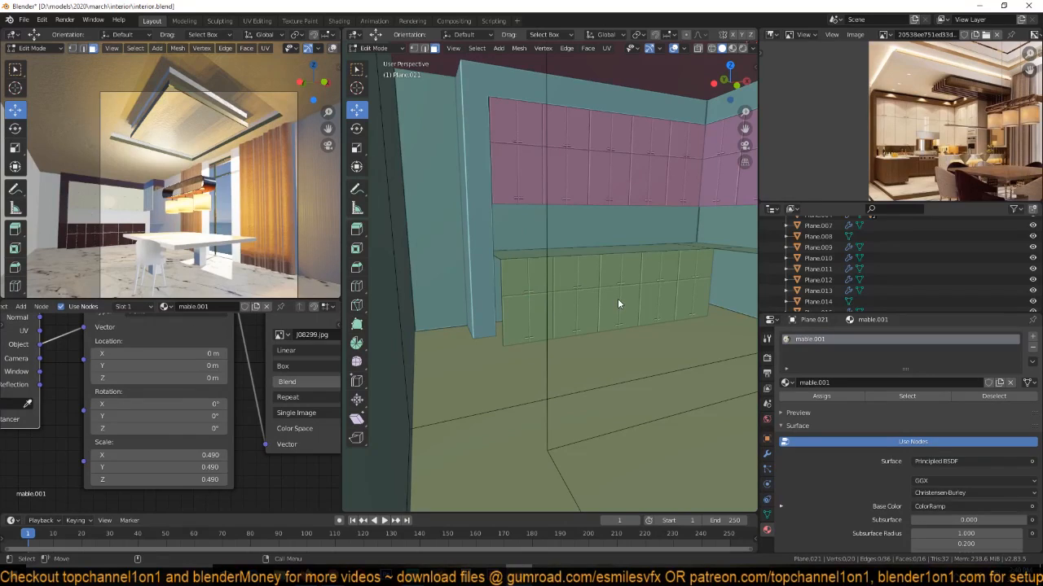
pyautogui.press('a')
pyautogui.hotkey('ctrl', 's')
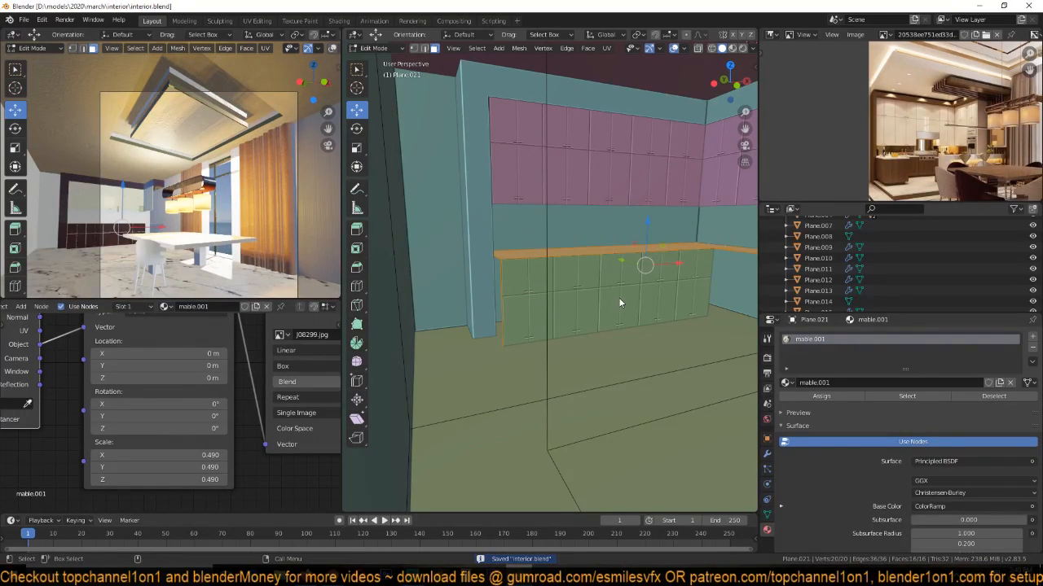
pyautogui.press('e')
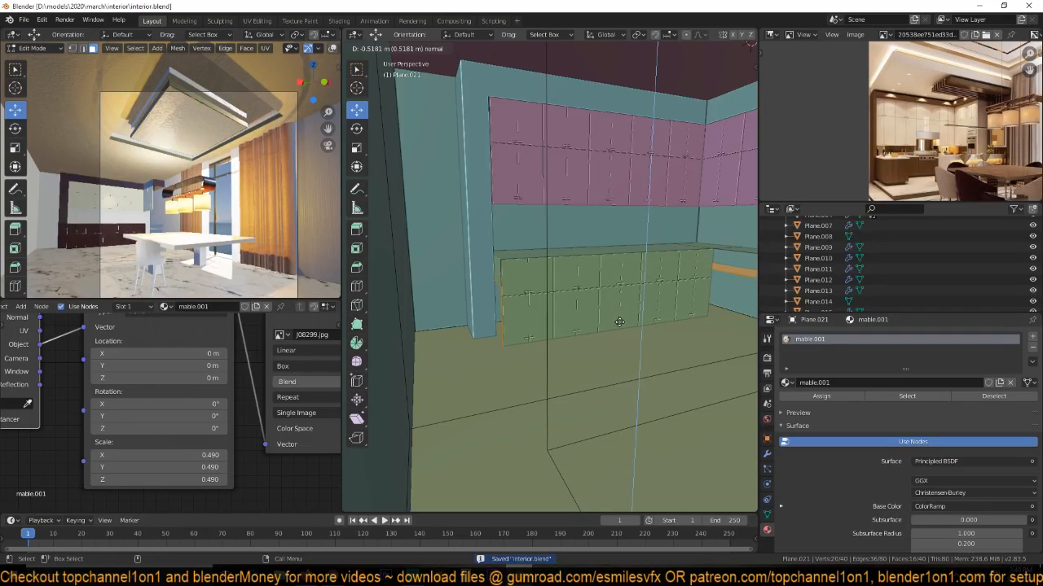
pyautogui.rightClick(619, 335)
pyautogui.hotkey('ctrl', 'z')
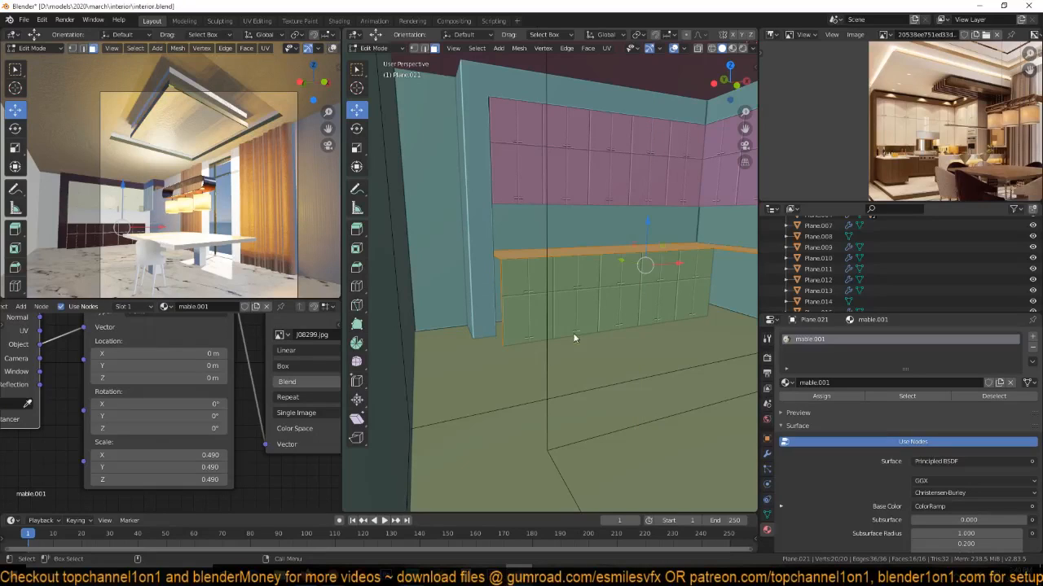
# Delete the vertices of the vertical panel below the countertop's near end.
pyautogui.hotkey('shift', 'z')
pyautogui.click(498, 325)
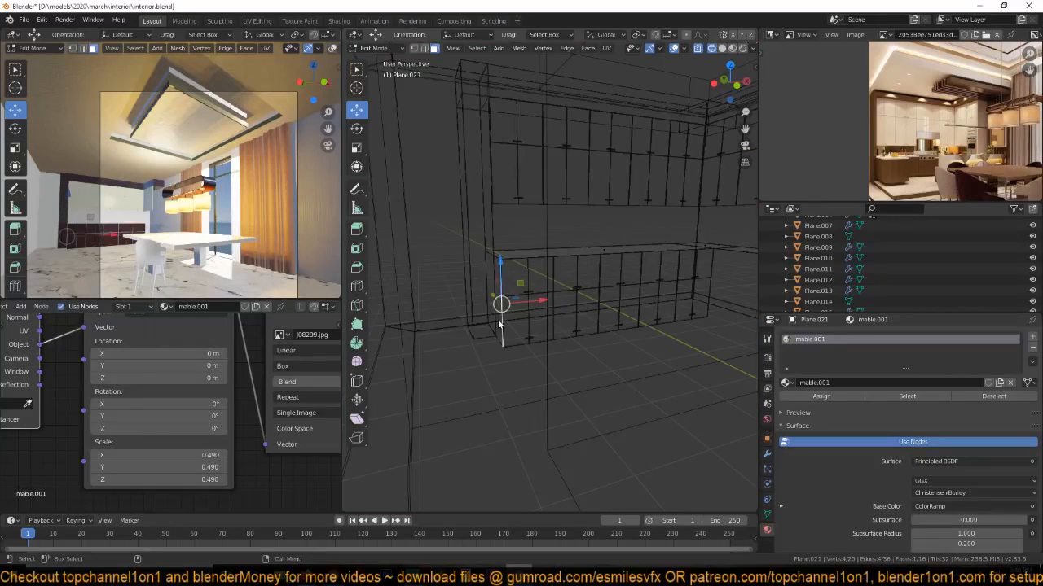
pyautogui.press('1')
pyautogui.press('c')
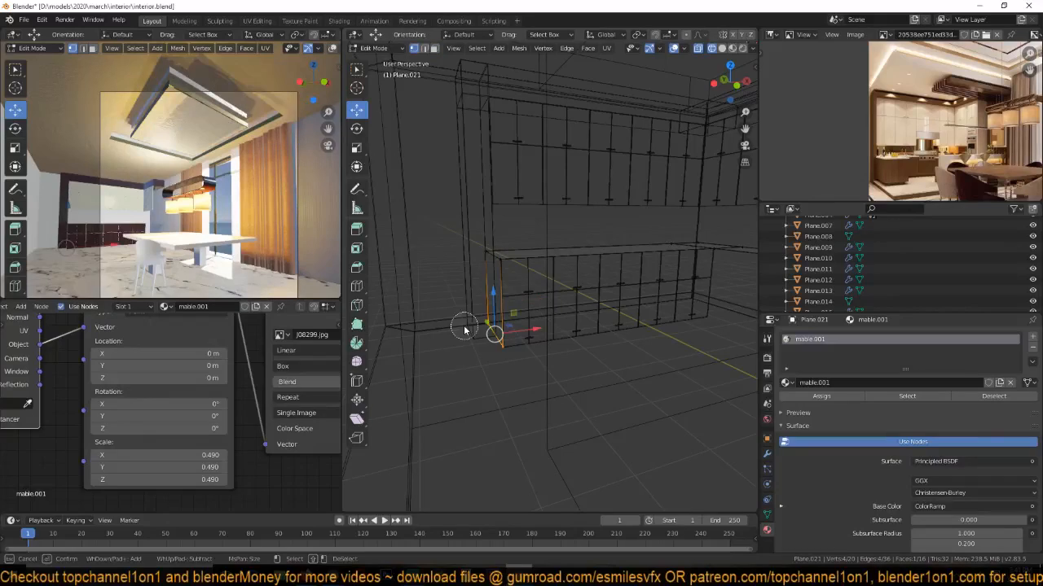
pyautogui.press('Escape')
pyautogui.press('x')
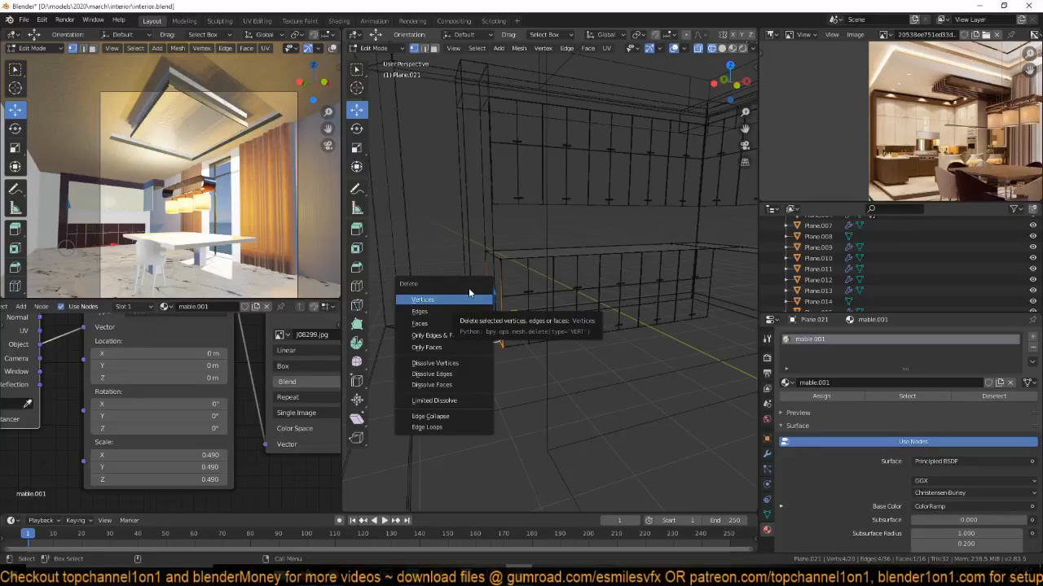
pyautogui.click(469, 295)
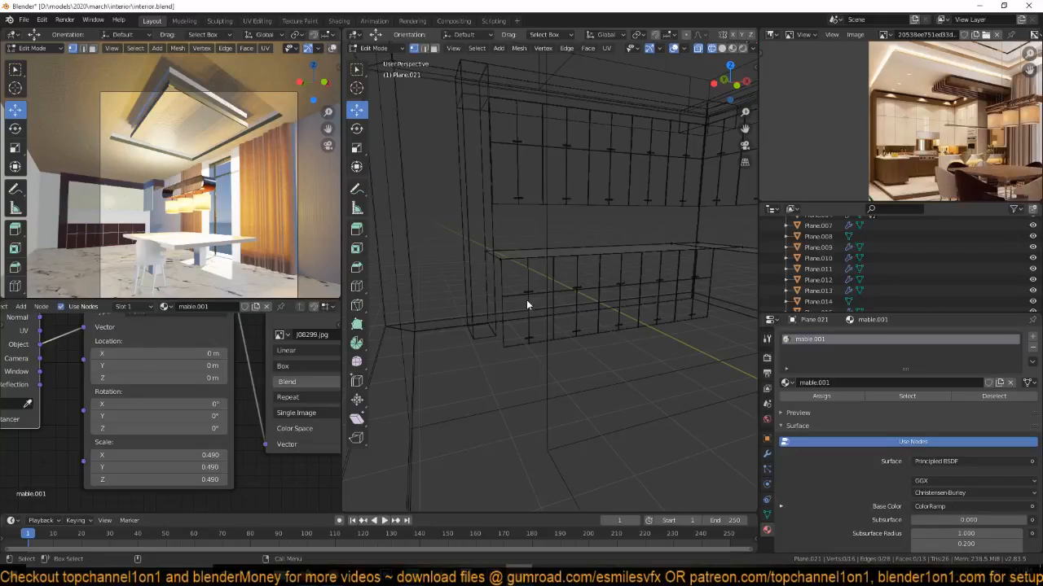
# Try to extrude the whole countertop mesh about -0.98 m along its normal.
pyautogui.press('a')
pyautogui.press('e')
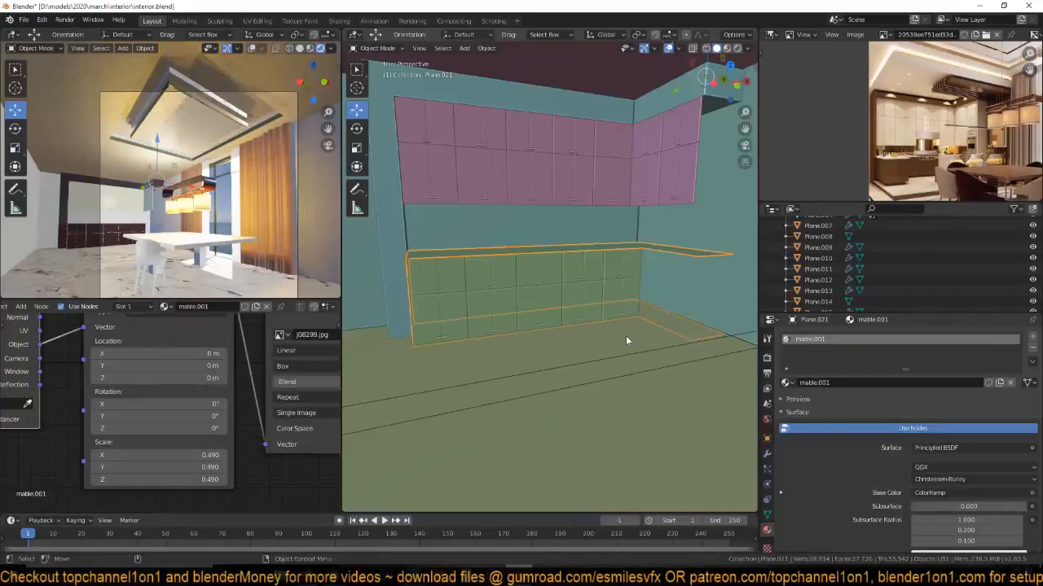
pyautogui.press('Tab')
pyautogui.hotkey('shift', 'z')
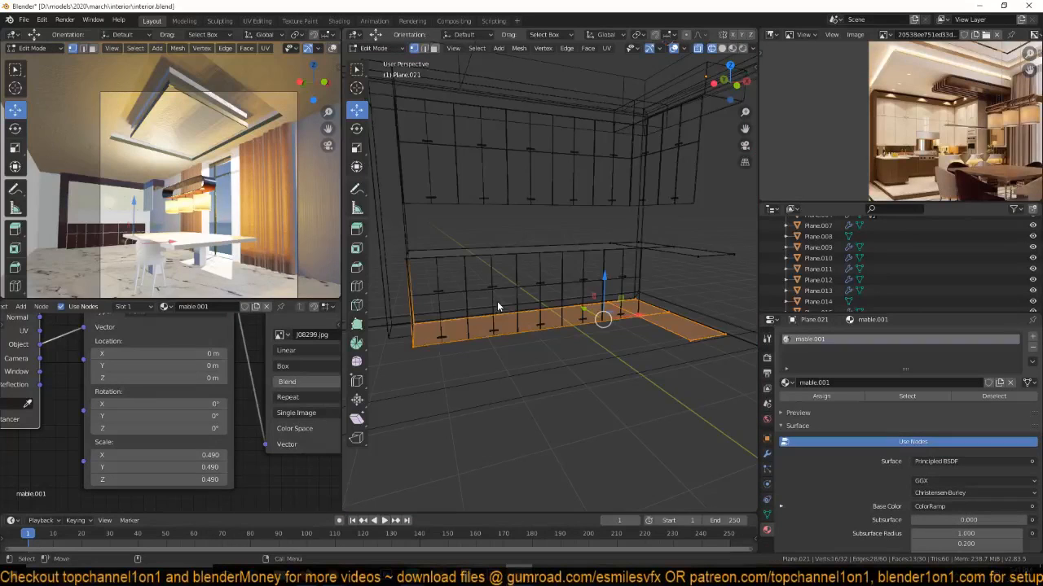
pyautogui.press('e')
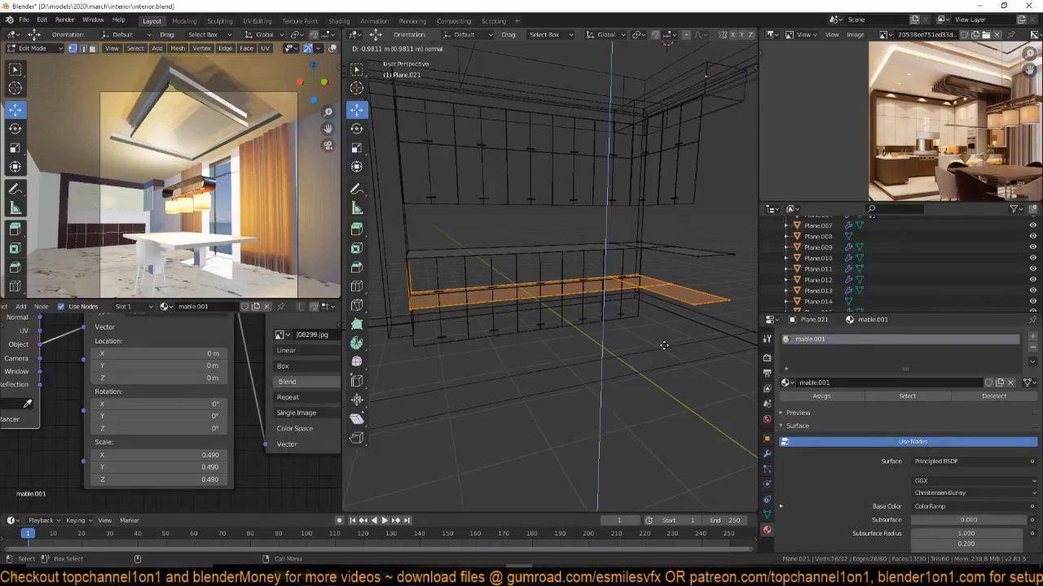
pyautogui.click(497, 277)
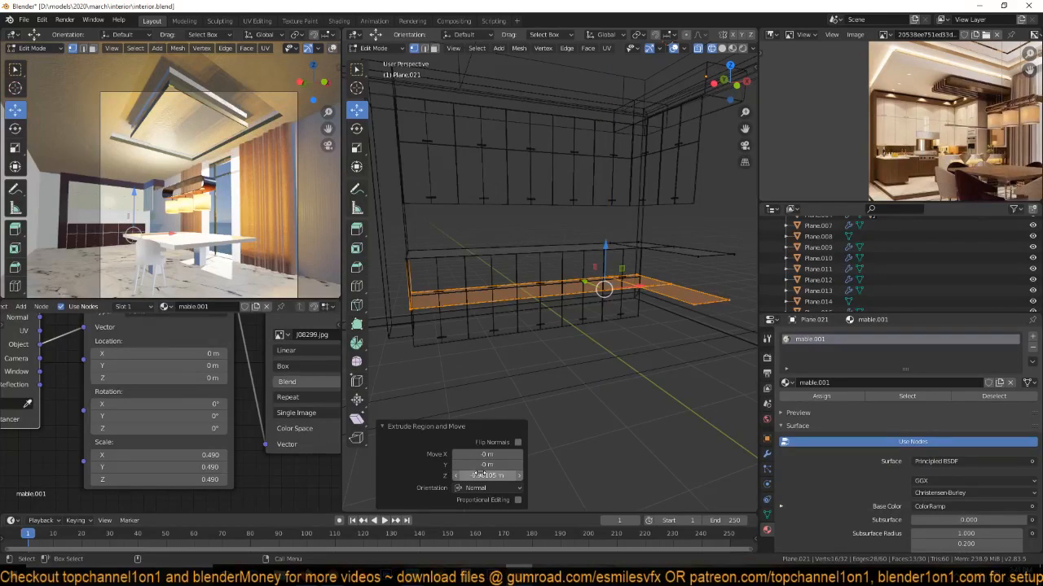
pyautogui.moveTo(589, 350); pyautogui.dragTo(513, 345, button='middle')
pyautogui.hotkey('ctrl', 'z')
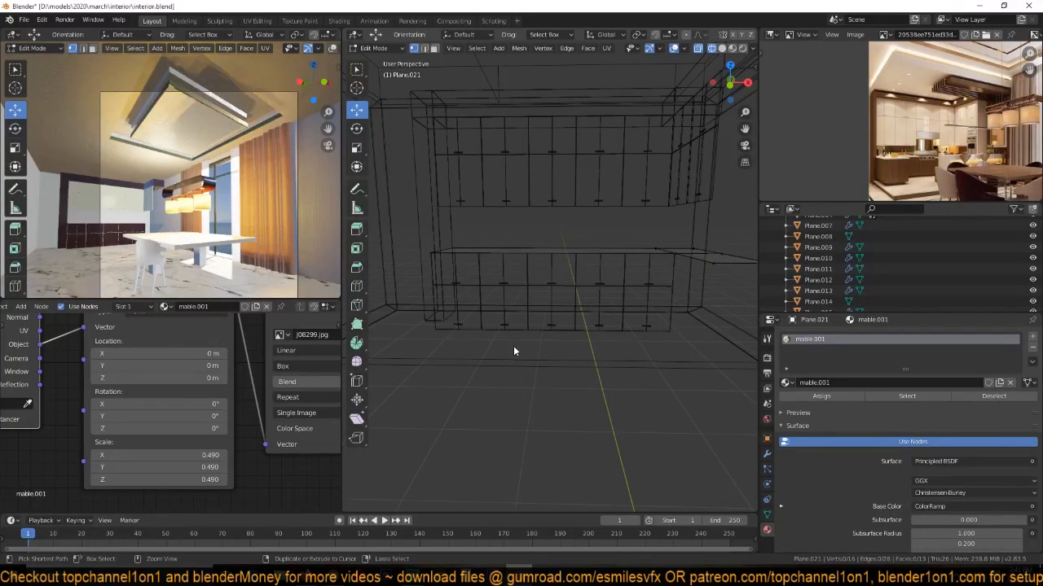
# Merge the countertop's overlapping vertices by distance.
pyautogui.rightClick(664, 291)
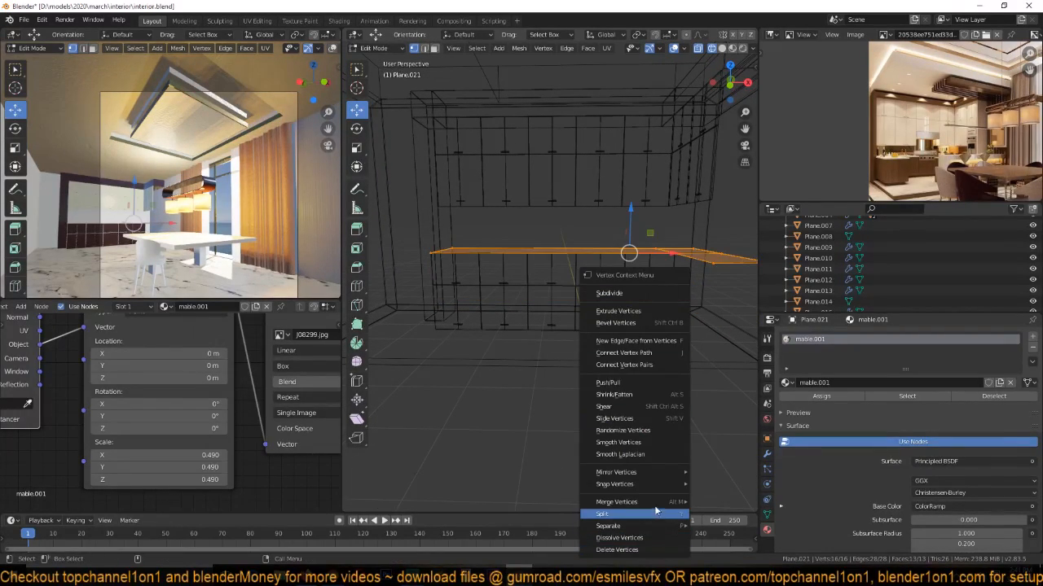
pyautogui.moveTo(619, 502)
pyautogui.click(733, 542)
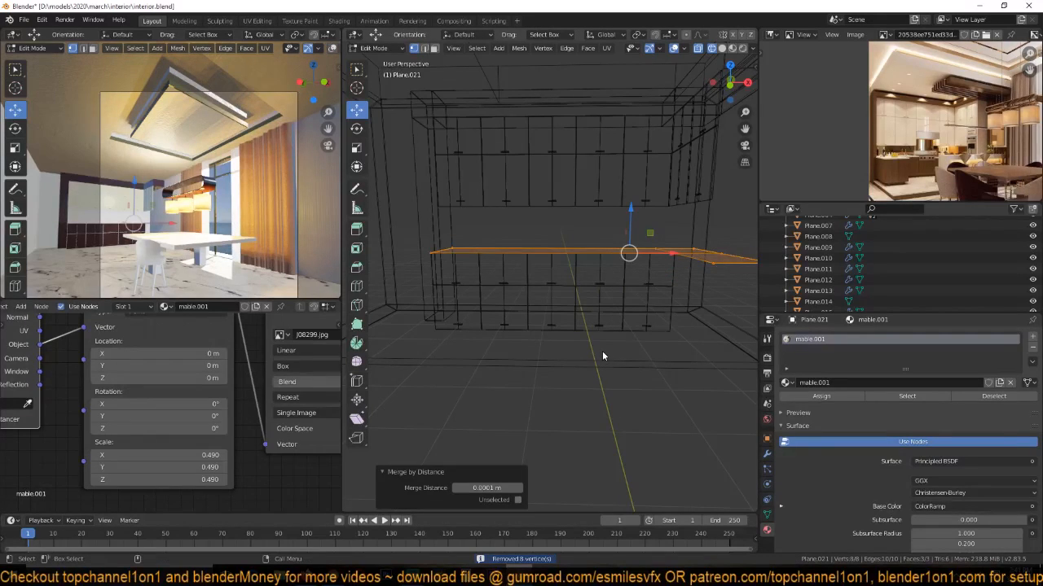
# Extrude the countertop faces about -1.475 m along their normal down toward the floor and save the file.
pyautogui.press('e')
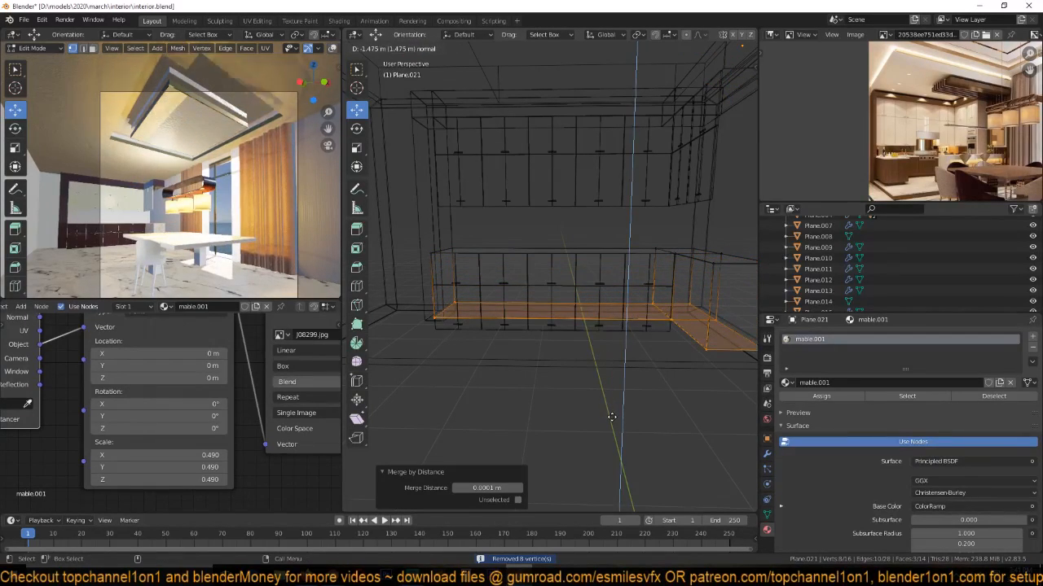
pyautogui.click(613, 416)
pyautogui.hotkey('shift', 'z')
pyautogui.hotkey('ctrl', 's')
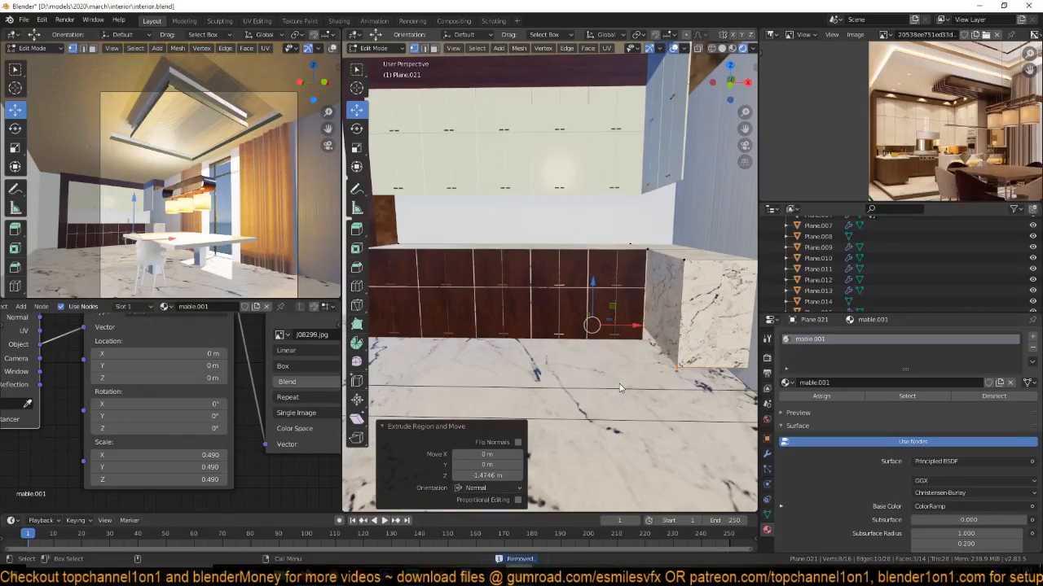
# Lower the extruded block's bottom faces along Z to the floor, deselect the object and save the file.
pyautogui.moveTo(619, 385); pyautogui.dragTo(652, 380, button='middle')
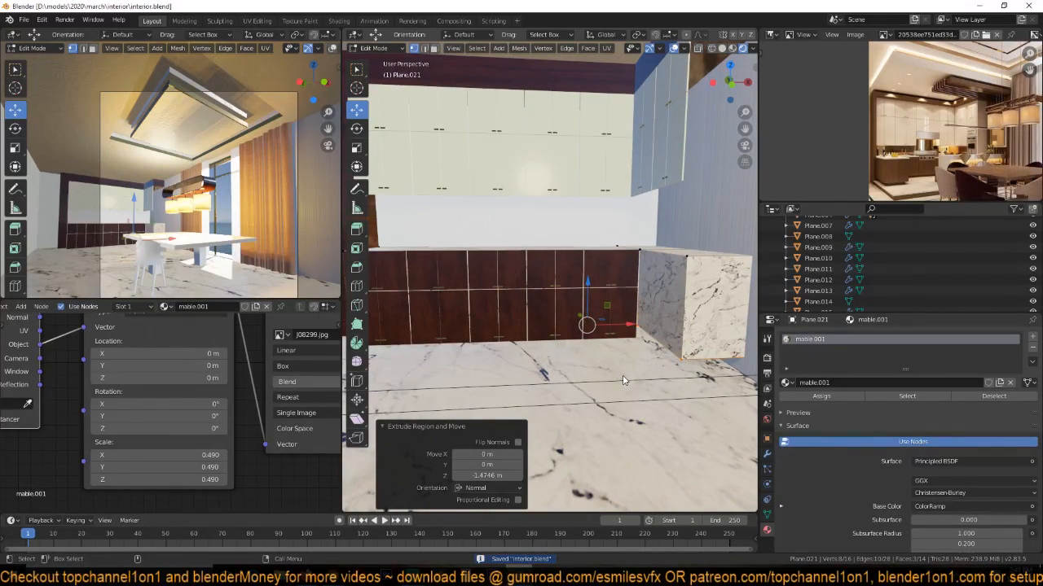
pyautogui.moveTo(616, 332); pyautogui.dragTo(611, 349, button='middle')
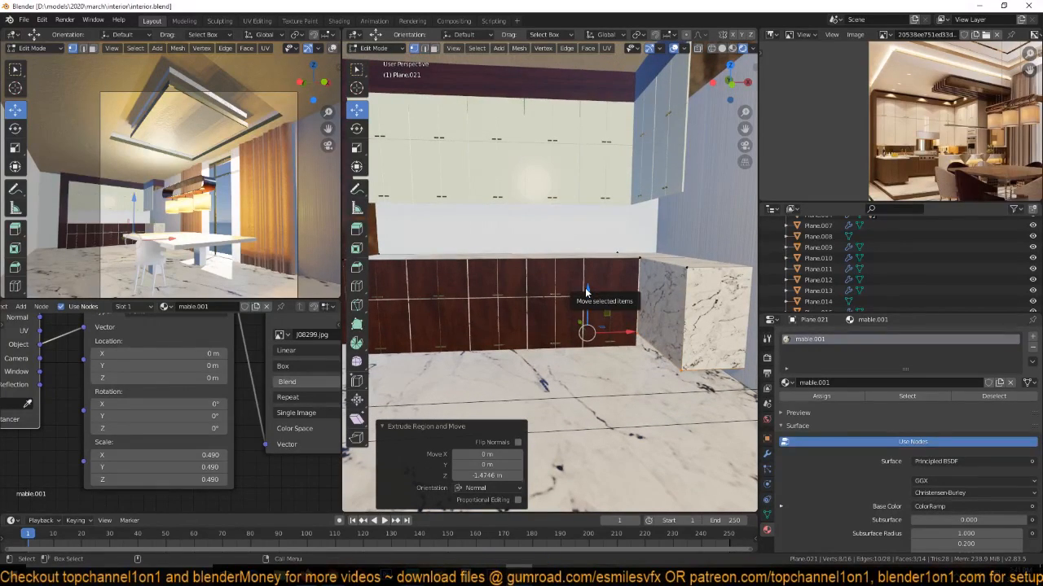
pyautogui.moveTo(585, 288); pyautogui.dragTo(591, 309)
pyautogui.press('Tab')
pyautogui.scroll(-3, 619, 329)
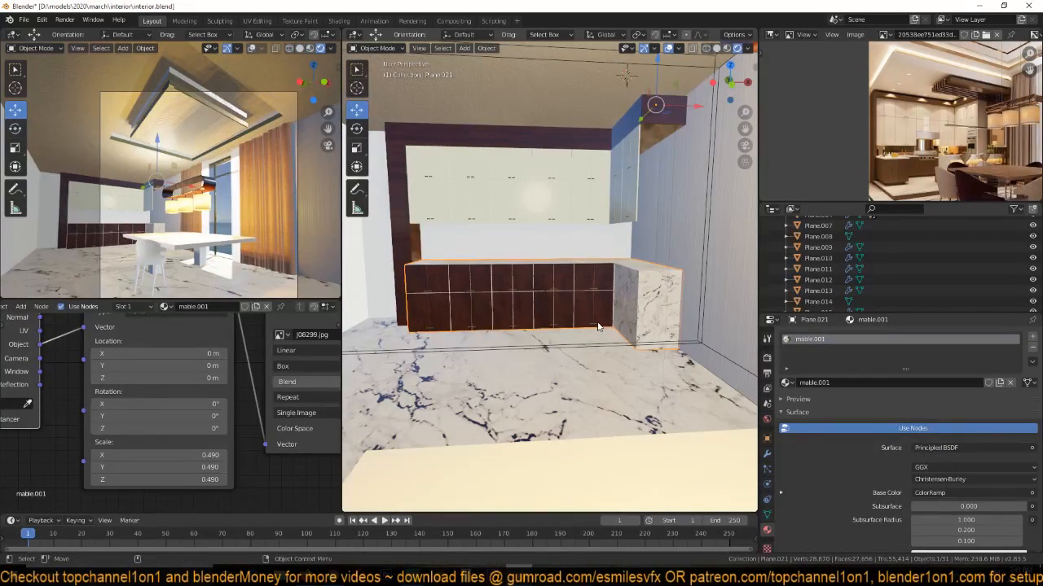
pyautogui.hotkey('alt', 'a')
pyautogui.hotkey('ctrl', 's')
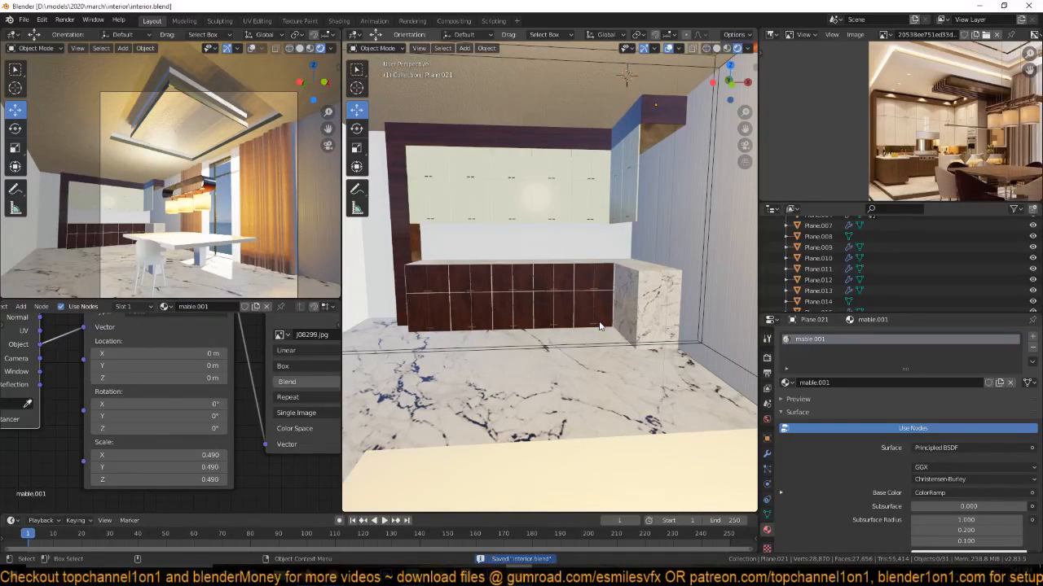
pyautogui.moveTo(601, 325)
pyautogui.mouseDown(button='middle')
pyautogui.moveTo(619, 320)
pyautogui.moveTo(600, 321)
pyautogui.mouseUp(button='middle')
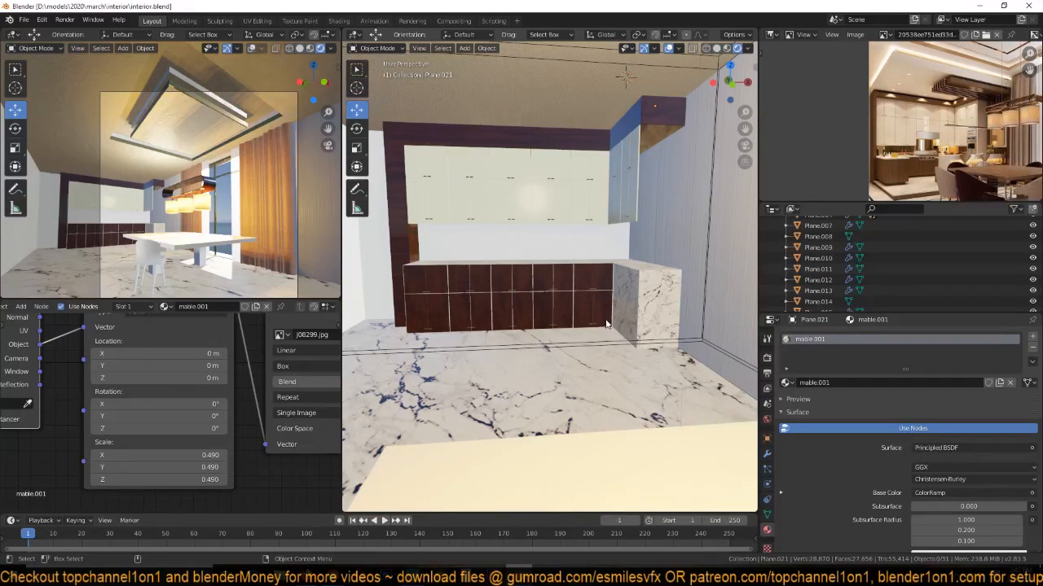
pyautogui.moveTo(593, 286)
pyautogui.mouseDown(button='middle')
pyautogui.moveTo(582, 301)
pyautogui.moveTo(602, 297)
pyautogui.mouseUp(button='middle')
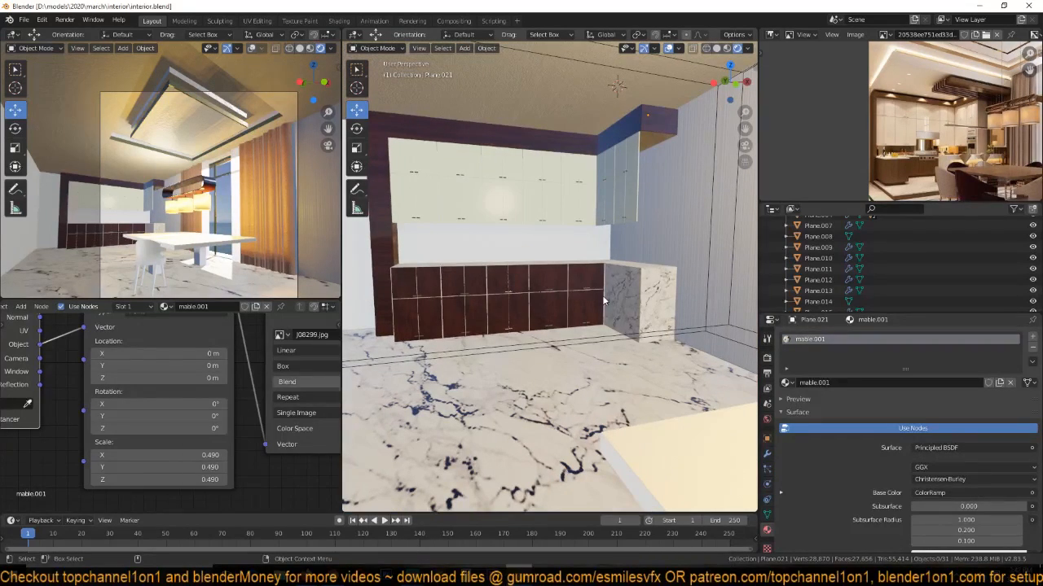
pyautogui.press('Tab')
pyautogui.moveTo(603, 301); pyautogui.dragTo(508, 330, button='middle')
pyautogui.press('Tab')
# Extrude the countertop's top faces upward about 0.097 m to form a slab layer and save the file.
pyautogui.hotkey('ctrl', 's')
pyautogui.scroll(3, 622, 306)
pyautogui.press('Tab')
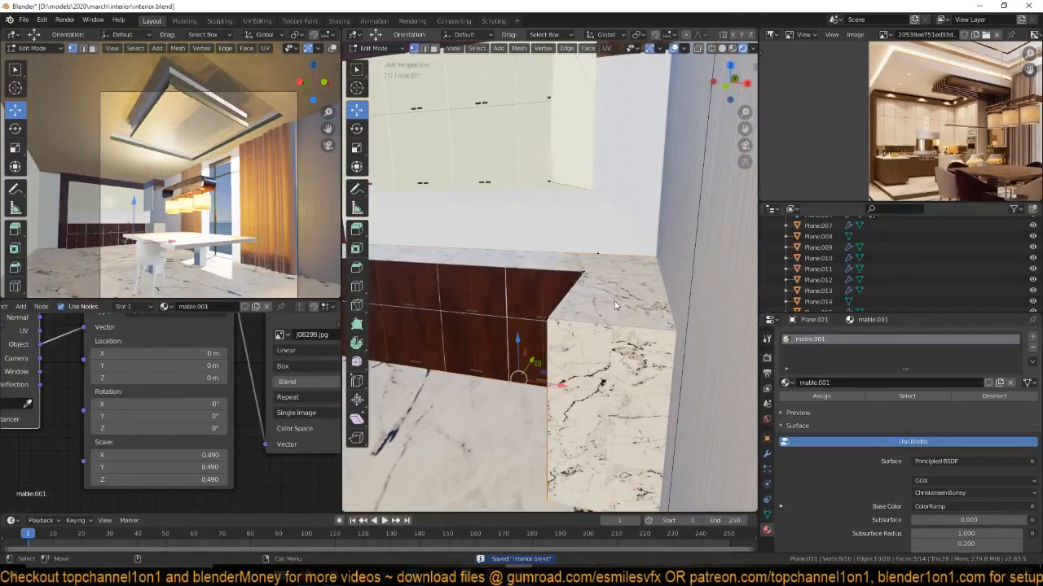
pyautogui.click(615, 279)
pyautogui.keyDown('shift'); pyautogui.click(562, 265); pyautogui.keyUp('shift')
pyautogui.keyDown('shift'); pyautogui.moveTo(562, 265); pyautogui.dragTo(633, 296, button='middle'); pyautogui.keyUp('shift')
pyautogui.press('e')
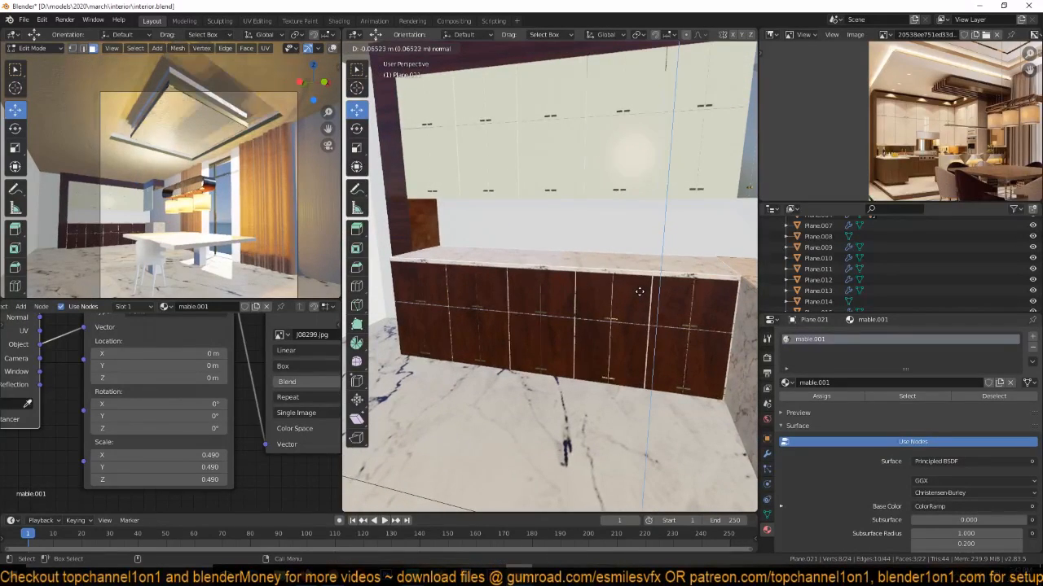
pyautogui.click(641, 295)
pyautogui.moveTo(641, 295); pyautogui.dragTo(589, 287, button='middle')
pyautogui.hotkey('ctrl', 's')
# Extrude the slab's rim face loop outward along normals about 0.187 m with Offset Even enabled.
pyautogui.keyDown('alt'); pyautogui.click(534, 257); pyautogui.keyUp('alt')
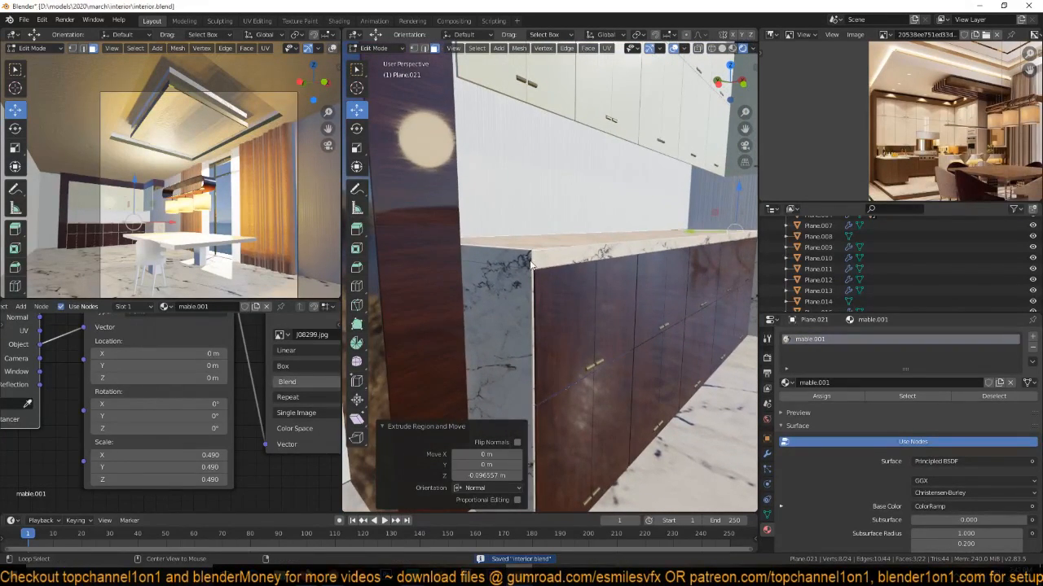
pyautogui.hotkey('alt', 'e')
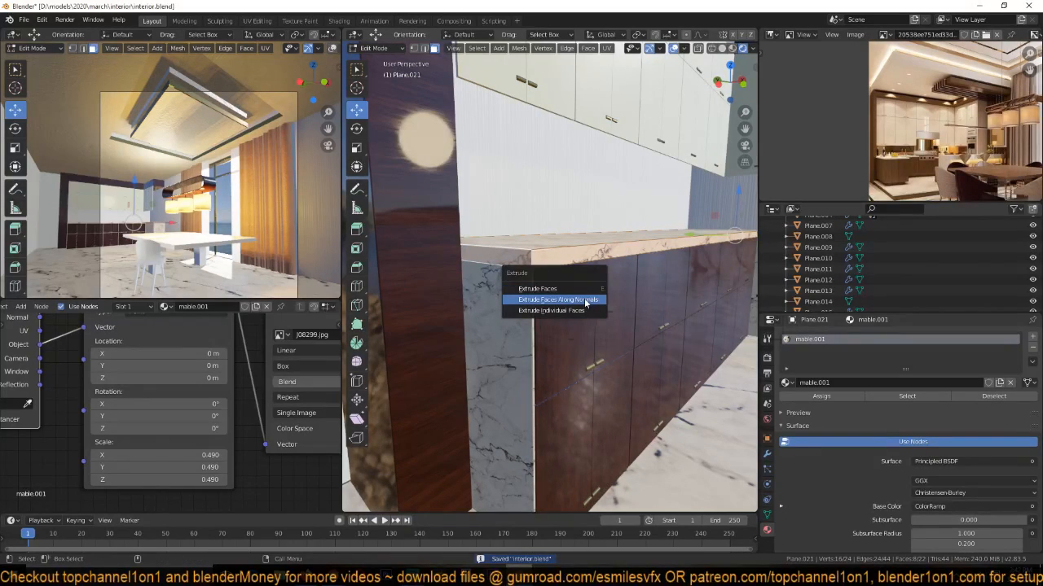
pyautogui.click(557, 300)
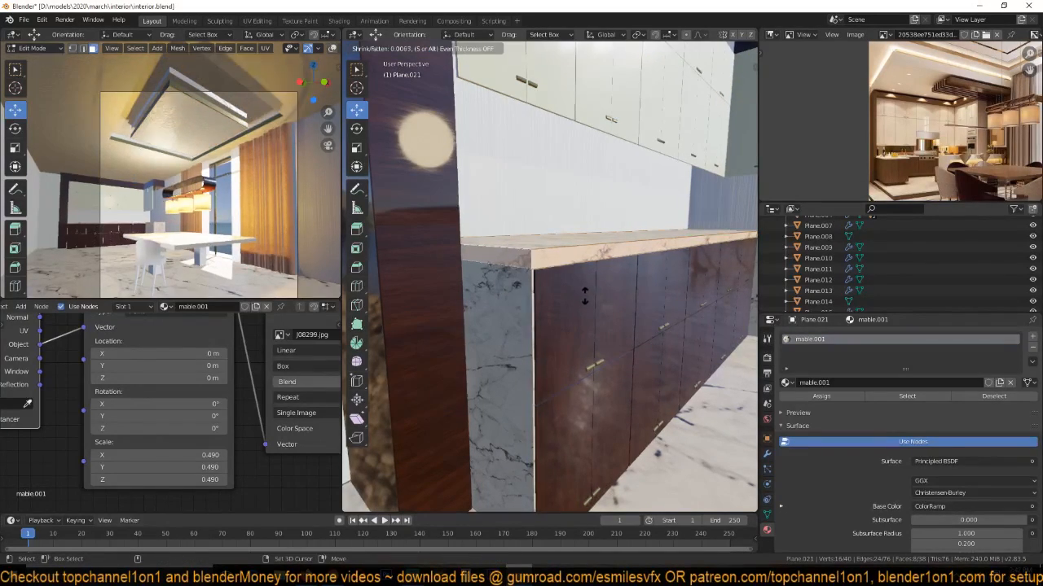
pyautogui.click(583, 362)
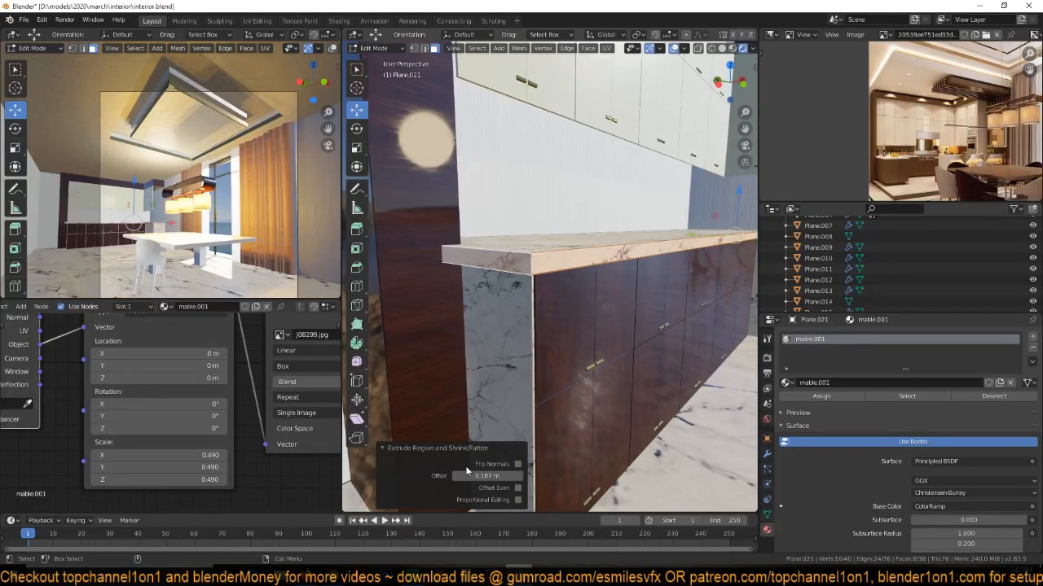
pyautogui.click(518, 488)
# Shrink the slab's rim faces inward with Shrink/Fatten to reduce the countertop's overhang.
pyautogui.moveTo(604, 340); pyautogui.dragTo(558, 304, button='middle')
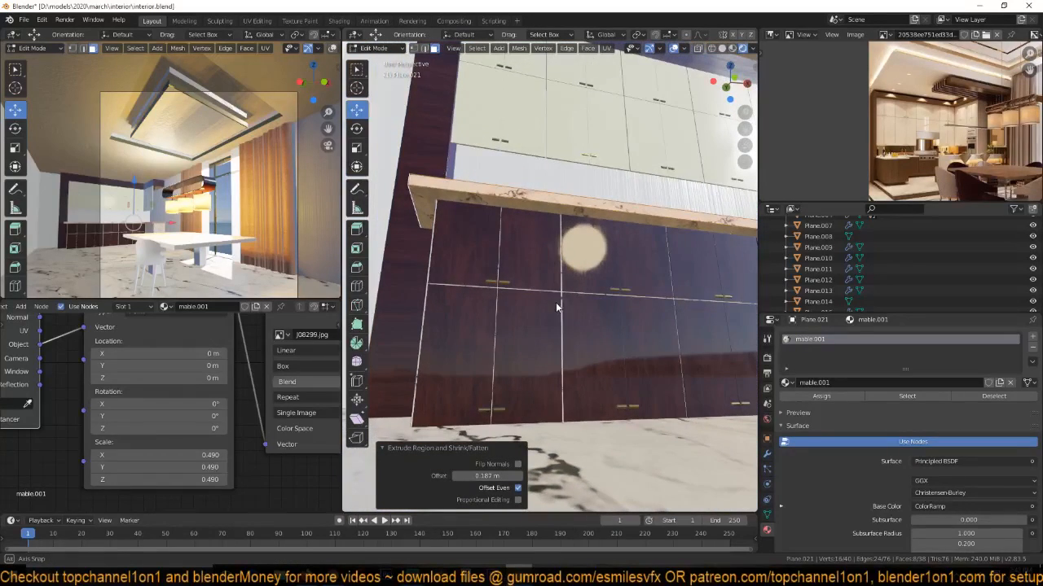
pyautogui.moveTo(648, 300); pyautogui.dragTo(587, 271, button='middle')
pyautogui.hotkey('alt', 's')
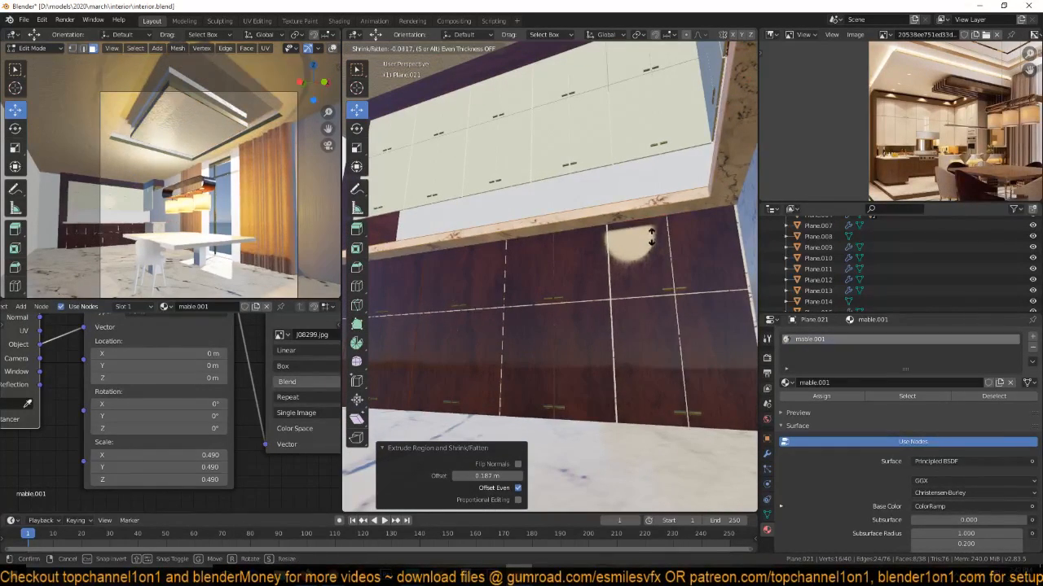
pyautogui.click(527, 128)
pyautogui.press('Tab')
pyautogui.moveTo(623, 299); pyautogui.dragTo(560, 279, button='middle')
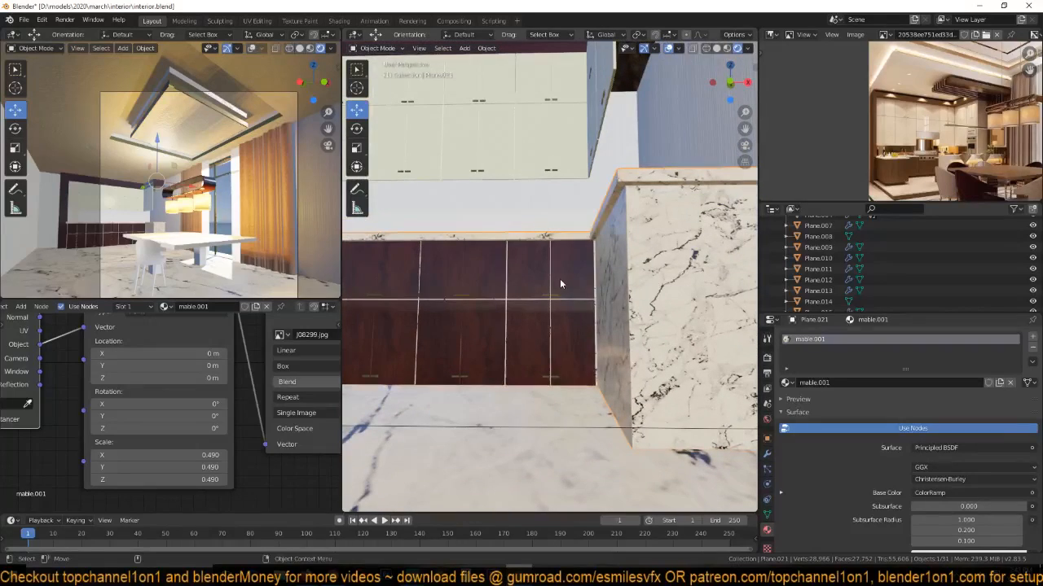
# Collapse the countertop's Bevel modifier settings, with the object deselected and the file saved.
pyautogui.click(766, 438)
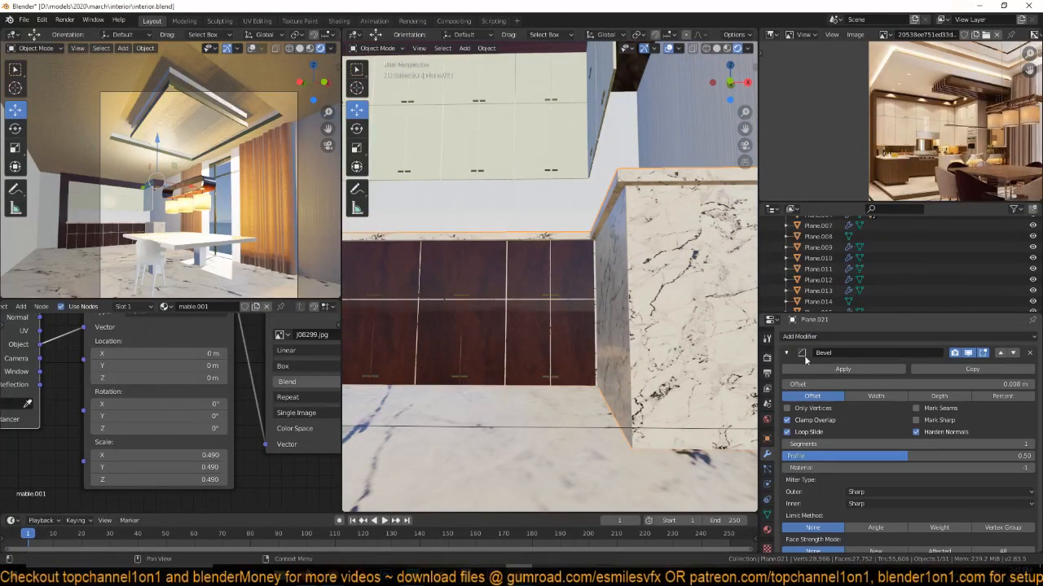
pyautogui.click(766, 453)
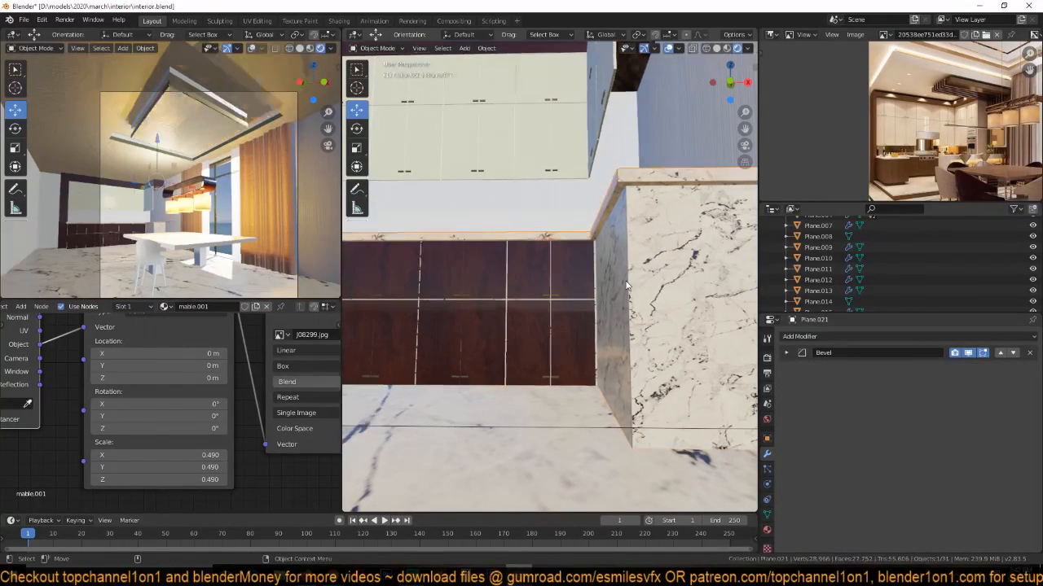
pyautogui.press('alt')
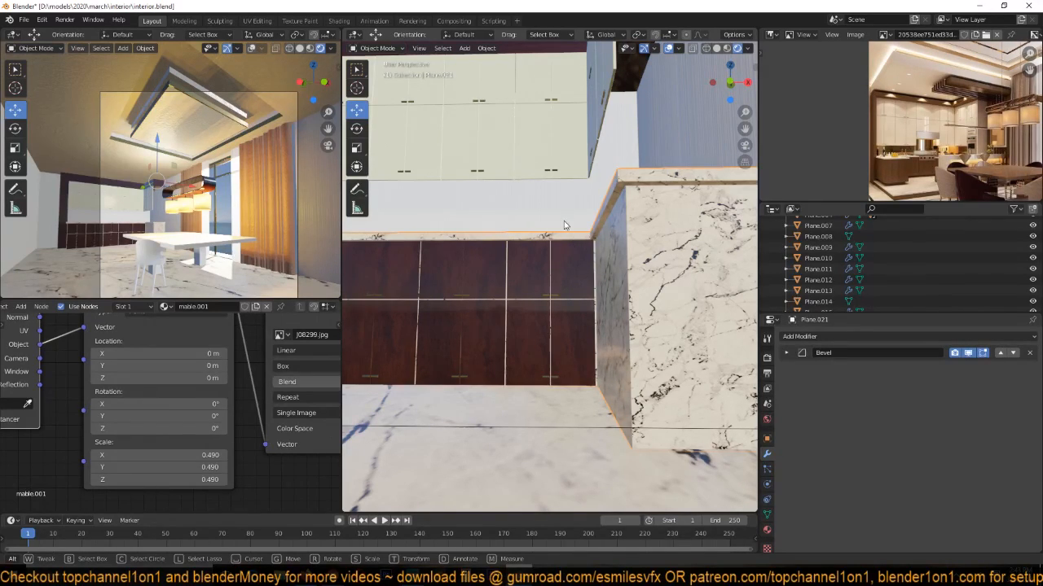
pyautogui.hotkey('alt', 'a')
pyautogui.hotkey('ctrl', 's')
pyautogui.scroll(-3, 581, 293)
pyautogui.moveTo(583, 294); pyautogui.dragTo(615, 318, button='middle')
pyautogui.moveTo(680, 275); pyautogui.dragTo(663, 275, button='middle')
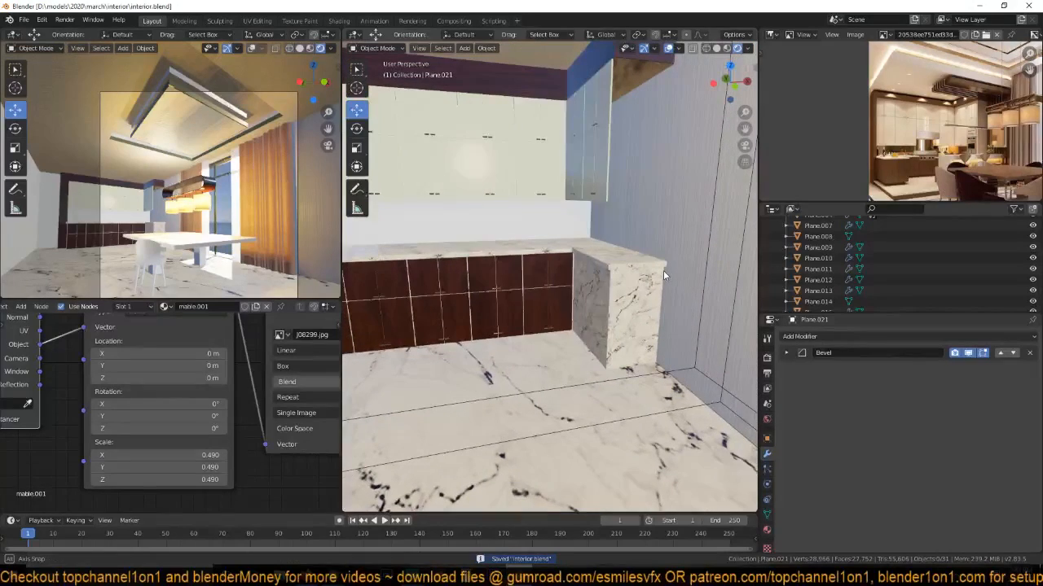
# Duplicate the wooden lower cabinet doors in place and rotate the copy -90° about the global Z axis.
pyautogui.moveTo(612, 299); pyautogui.dragTo(594, 272, button='middle')
pyautogui.click(585, 274)
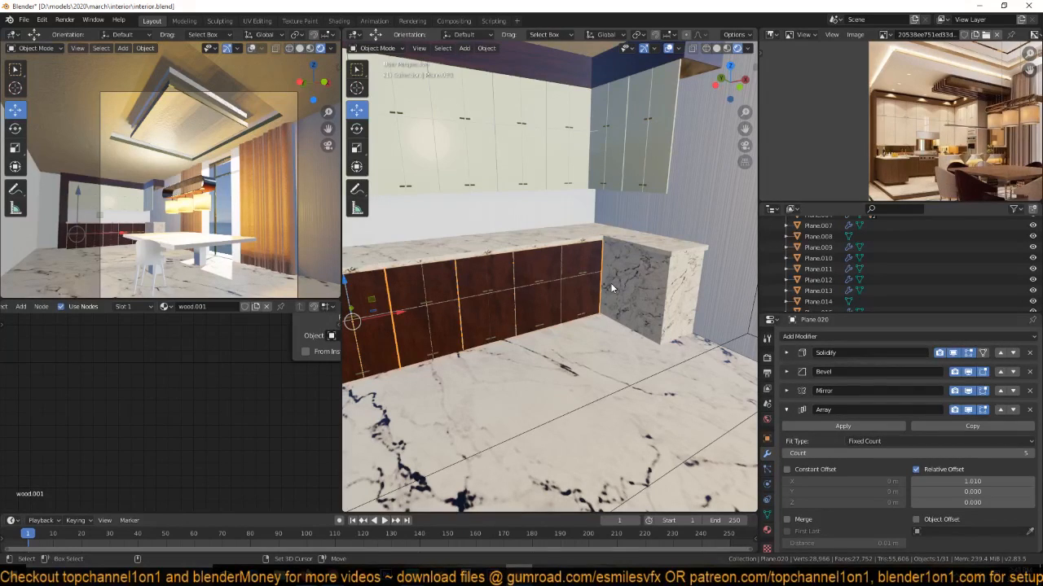
pyautogui.hotkey('shift', 'd')
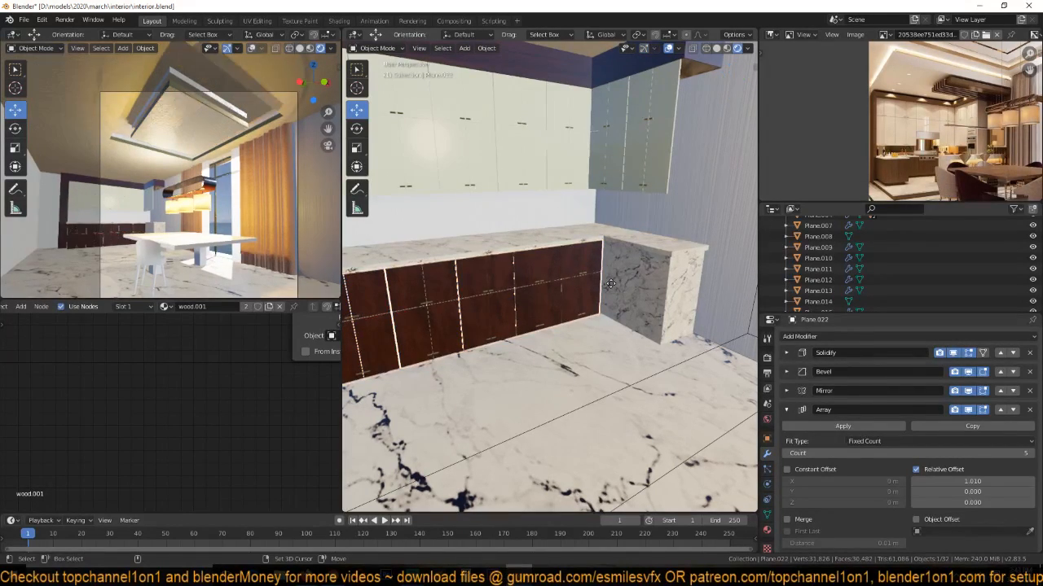
pyautogui.rightClick(610, 283)
pyautogui.press('r')
pyautogui.press('z')
pyautogui.press('9')
pyautogui.press('0')
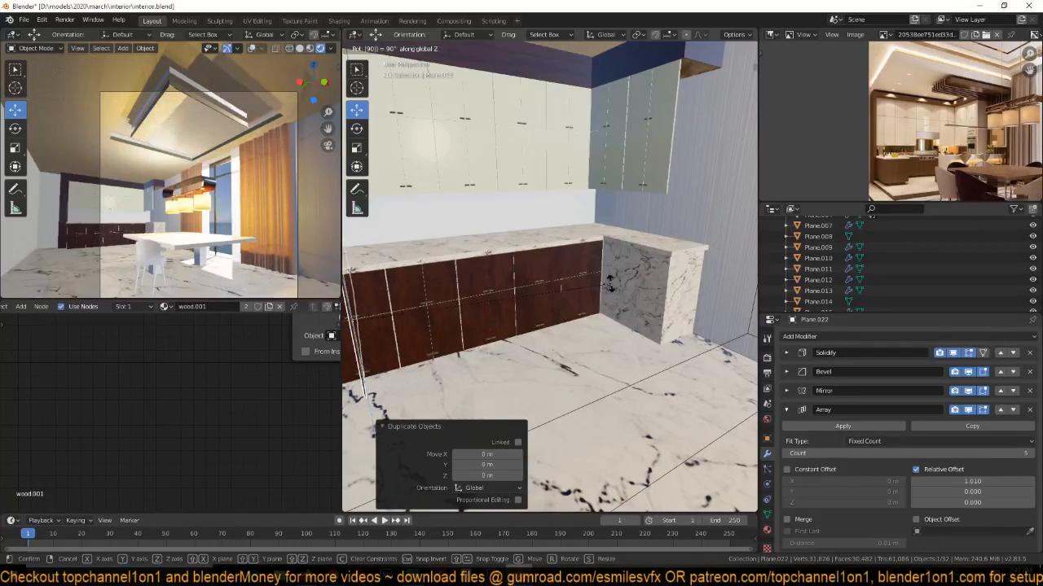
pyautogui.press('-')
pyautogui.press('Return')
# Place the rotated doors against the side counter, about 4.78 m along X, with an array count of 2.
pyautogui.press('g')
pyautogui.press('x')
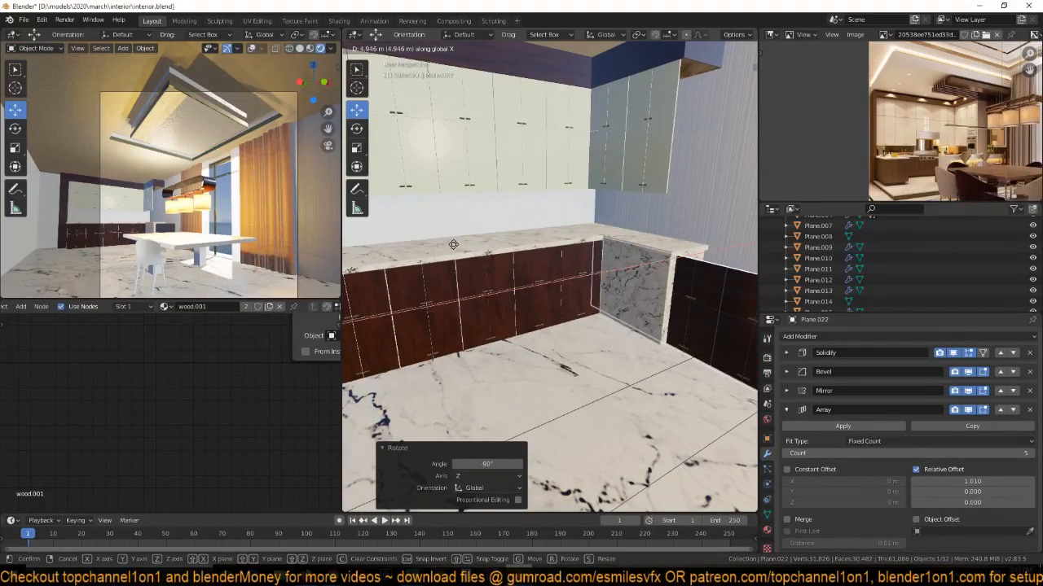
pyautogui.click(430, 253)
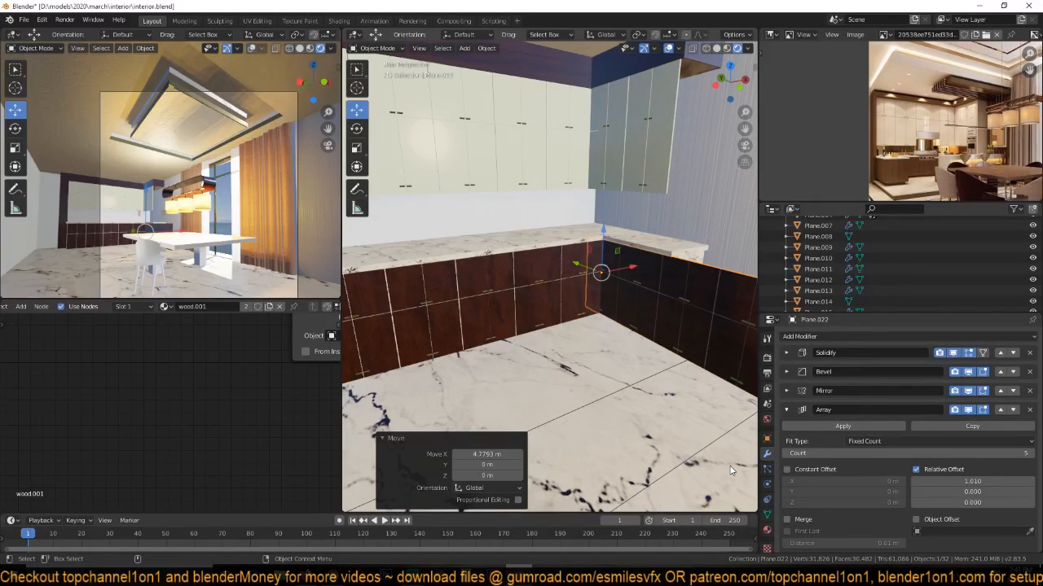
pyautogui.click(785, 453)
pyautogui.click(784, 453)
pyautogui.click(784, 453)
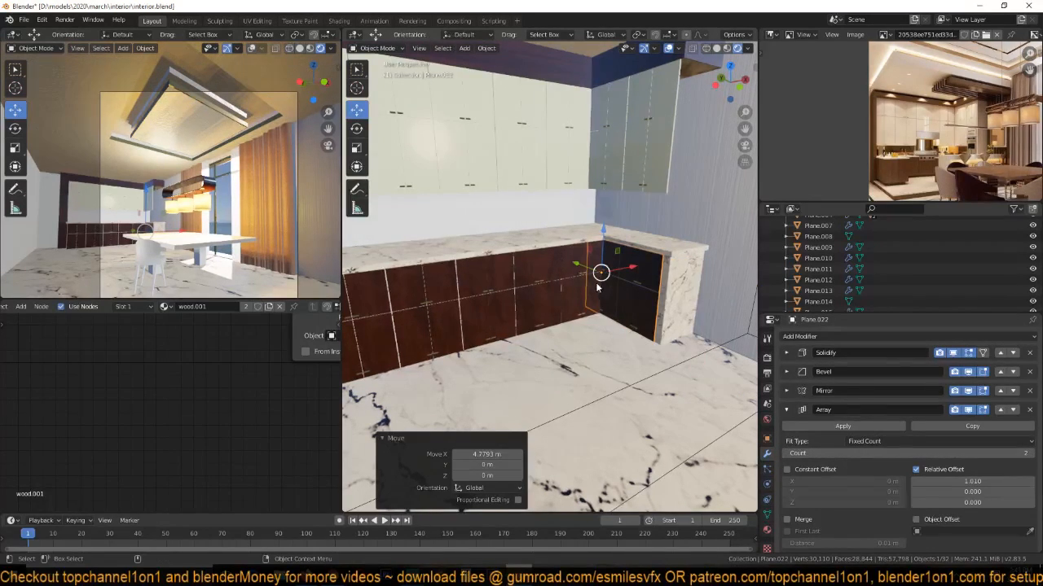
pyautogui.moveTo(585, 270); pyautogui.dragTo(680, 309)
# Move the end faces of the side countertop about 0.42 m along Y to fit the side doors, and save the file.
pyautogui.moveTo(685, 300); pyautogui.dragTo(593, 305, button='middle')
pyautogui.click(689, 285)
pyautogui.moveTo(689, 286)
pyautogui.mouseDown(button='middle')
pyautogui.moveTo(697, 334)
pyautogui.moveTo(603, 356)
pyautogui.moveTo(665, 379)
pyautogui.moveTo(664, 281)
pyautogui.moveTo(712, 282)
pyautogui.mouseUp(button='middle')
pyautogui.press('Tab')
pyautogui.hotkey('shift', 'z')
pyautogui.moveTo(644, 245); pyautogui.dragTo(705, 429)
pyautogui.press('g')
pyautogui.click(670, 279)
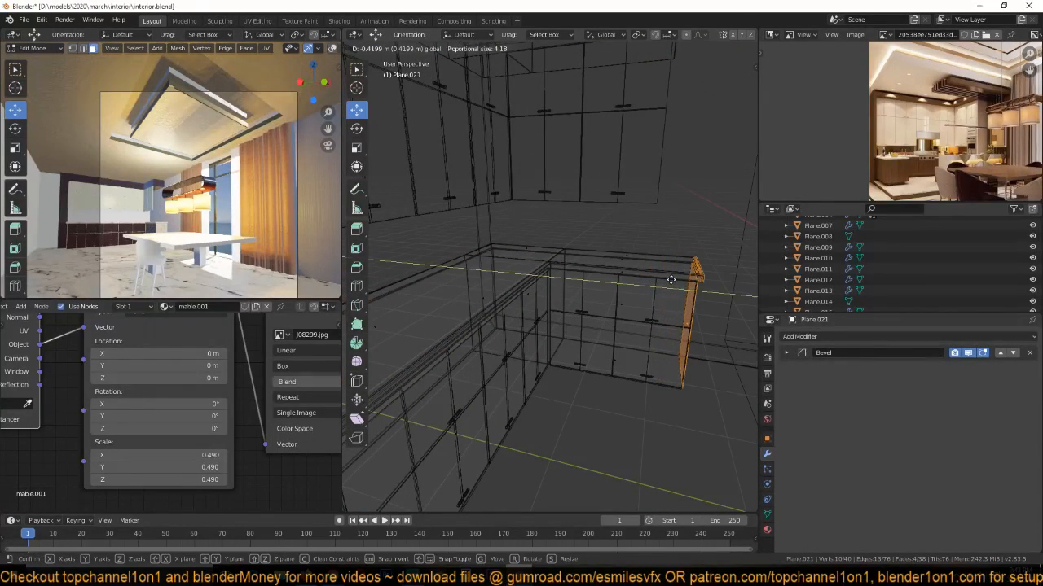
pyautogui.press('Tab')
pyautogui.hotkey('shift', 'z')
pyautogui.moveTo(667, 369)
pyautogui.mouseDown(button='middle')
pyautogui.moveTo(615, 368)
pyautogui.moveTo(578, 352)
pyautogui.mouseUp(button='middle')
pyautogui.hotkey('ctrl', 's')
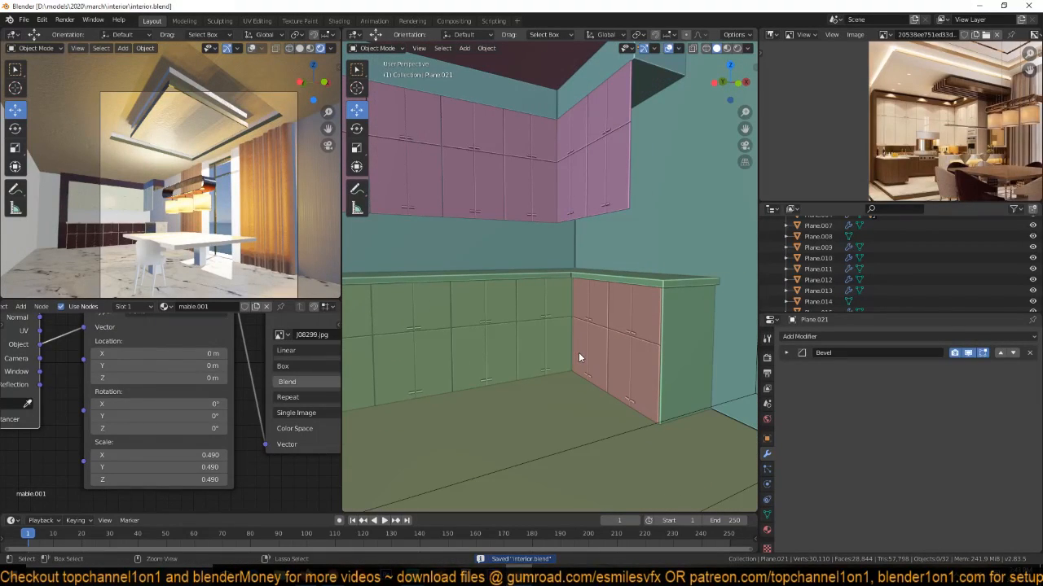
# Duplicate the countertop object about 2.87 m up along Z and open the copy's mesh for editing in wireframe.
pyautogui.moveTo(490, 351); pyautogui.dragTo(596, 349, button='middle')
pyautogui.click(719, 345)
pyautogui.scroll(-4, 715, 358)
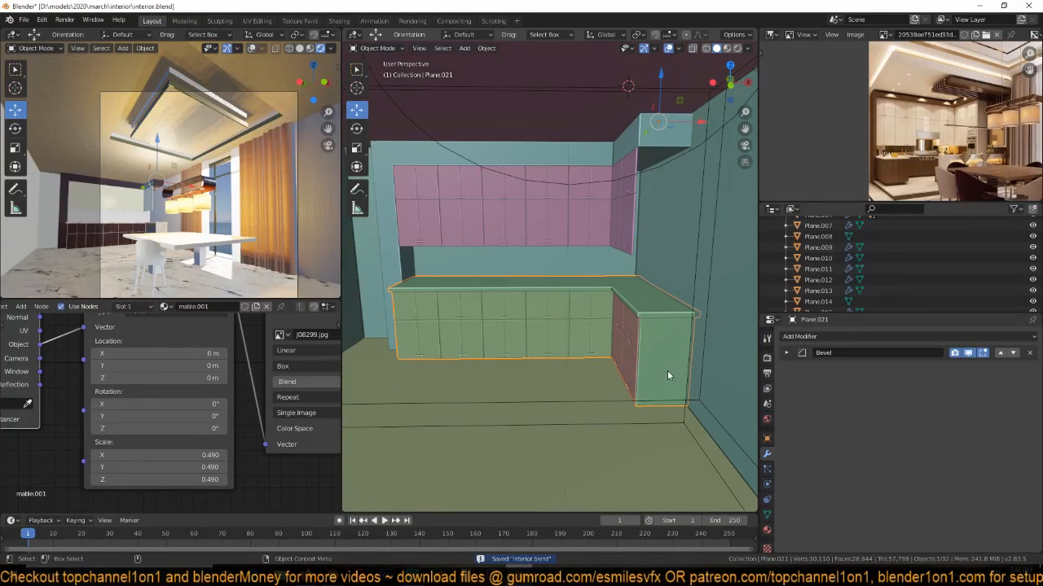
pyautogui.hotkey('shift', 'd')
pyautogui.press('z')
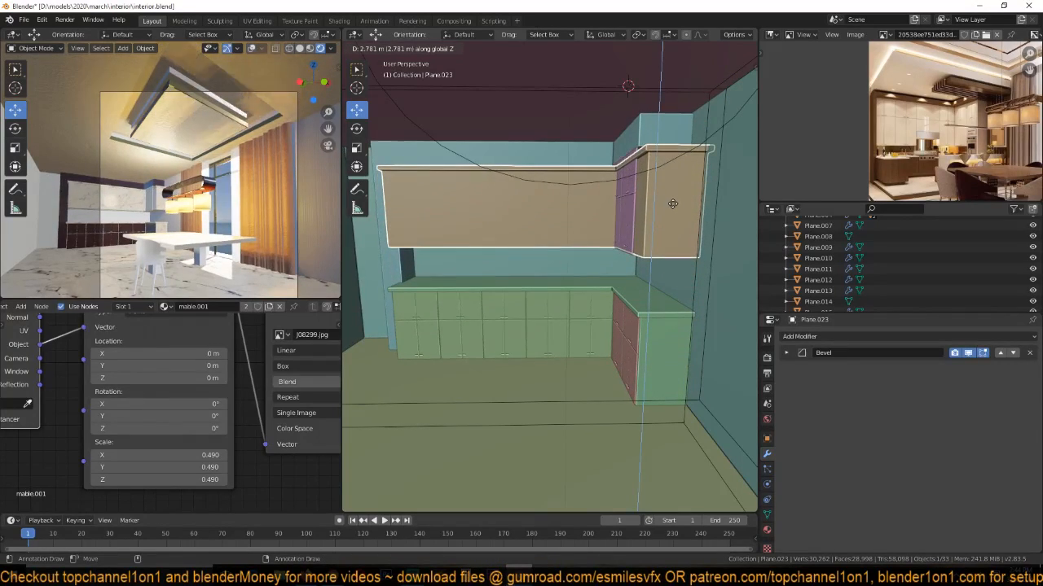
pyautogui.click(674, 200)
pyautogui.keyDown('shift'); pyautogui.moveTo(669, 232); pyautogui.dragTo(659, 293, button='middle'); pyautogui.keyUp('shift')
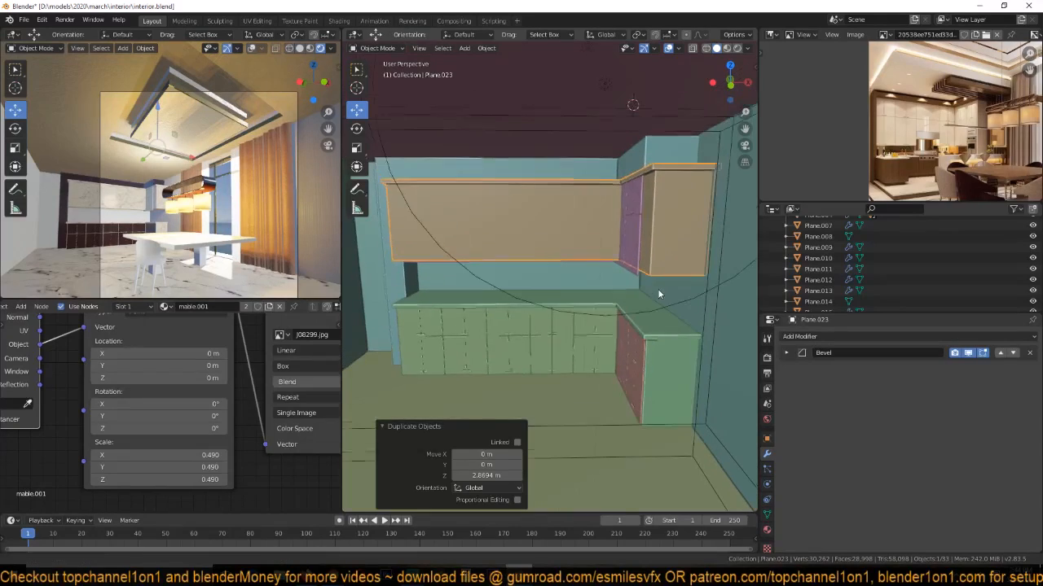
pyautogui.press('Tab')
pyautogui.hotkey('shift', 'z')
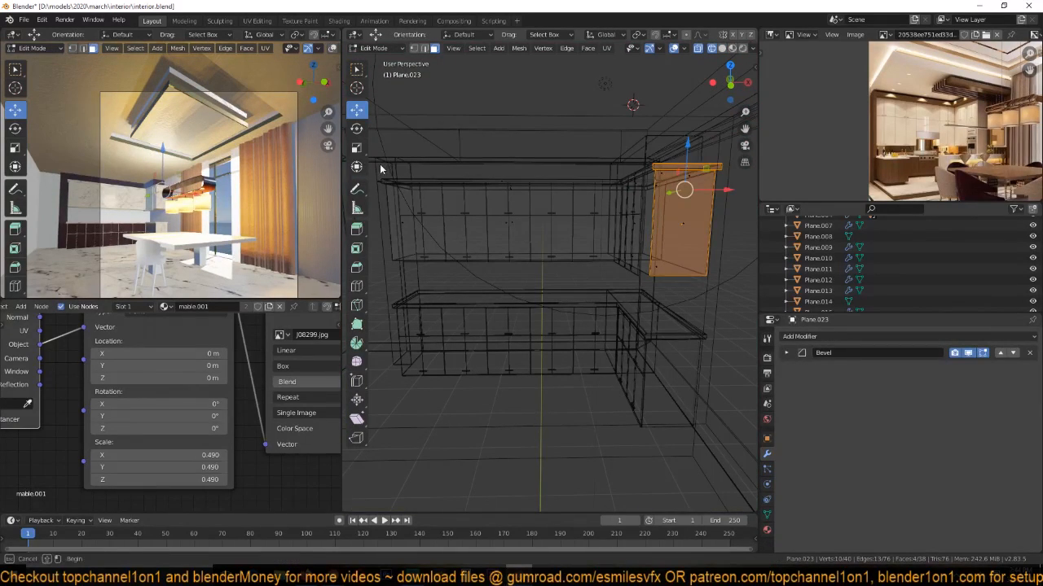
pyautogui.moveTo(376, 174); pyautogui.dragTo(416, 181)
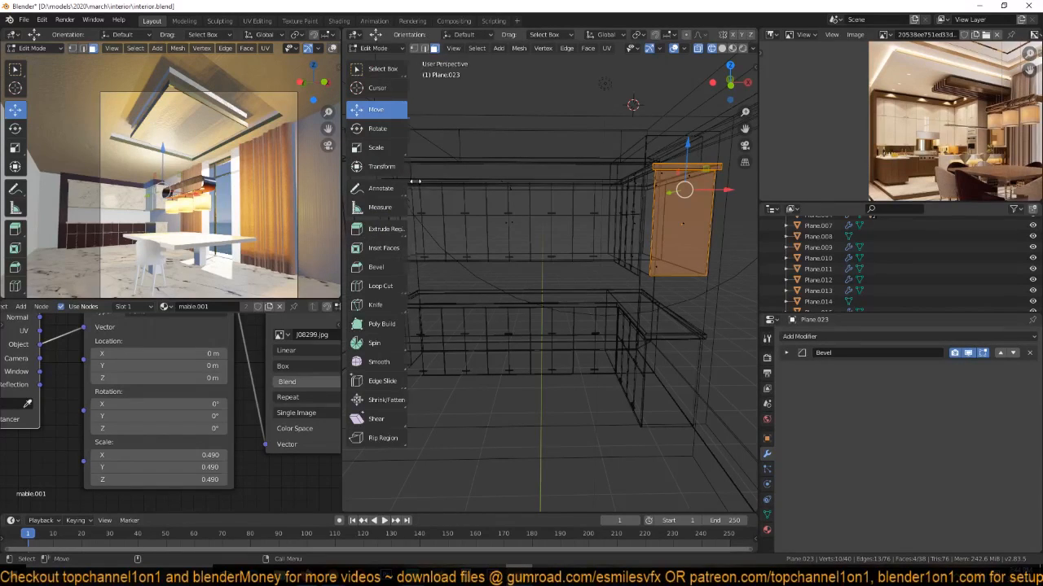
pyautogui.moveTo(530, 191); pyautogui.dragTo(614, 220, button='middle')
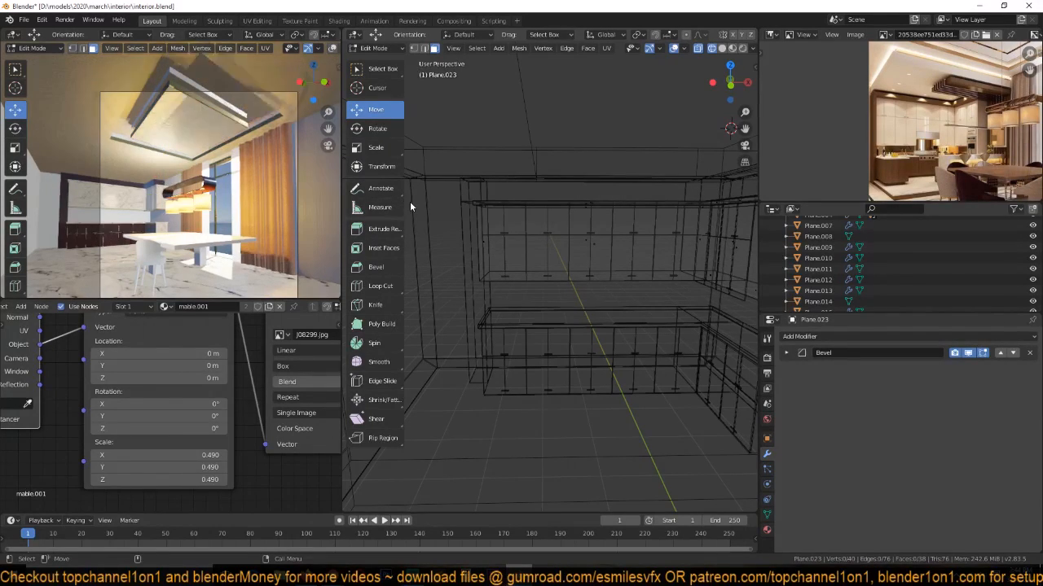
pyautogui.moveTo(404, 202); pyautogui.dragTo(381, 252)
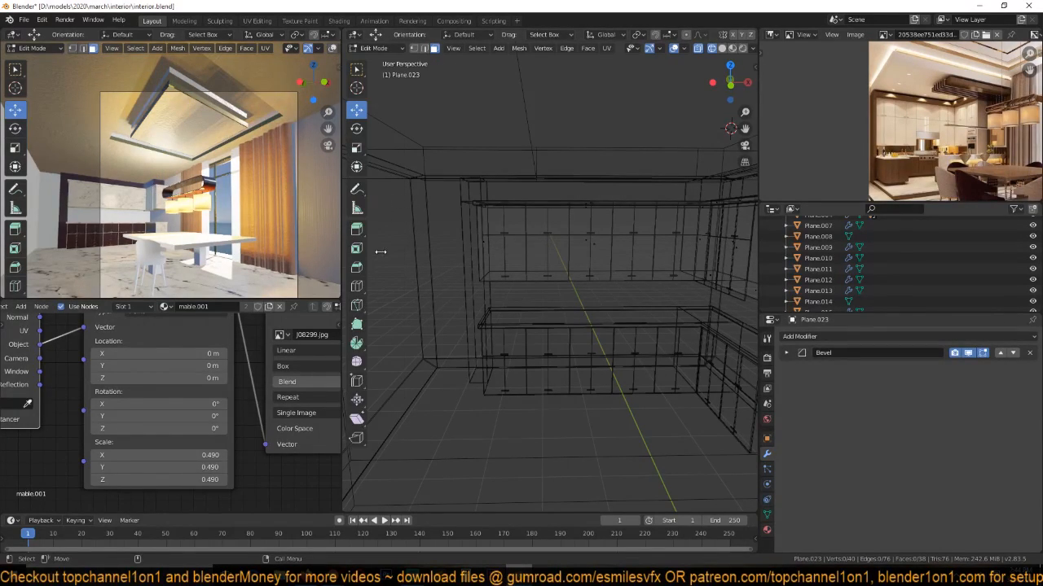
# Save the file and delete the overhanging slab faces along the upper edge of the raised cabinet copy.
pyautogui.scroll(-4, 497, 255)
pyautogui.hotkey('ctrl', 's')
pyautogui.moveTo(489, 279); pyautogui.dragTo(466, 335, button='middle')
pyautogui.scroll(1, 479, 334)
pyautogui.scroll(-1, 479, 333)
pyautogui.press('z')
pyautogui.click(570, 292)
pyautogui.moveTo(625, 291); pyautogui.dragTo(596, 282, button='middle')
pyautogui.press('z')
pyautogui.click(511, 285)
pyautogui.moveTo(455, 240); pyautogui.dragTo(725, 268)
pyautogui.keyDown('shift'); pyautogui.moveTo(702, 283); pyautogui.dragTo(578, 277, button='middle'); pyautogui.keyUp('shift')
pyautogui.moveTo(410, 215); pyautogui.dragTo(728, 269)
pyautogui.moveTo(462, 258); pyautogui.dragTo(705, 275)
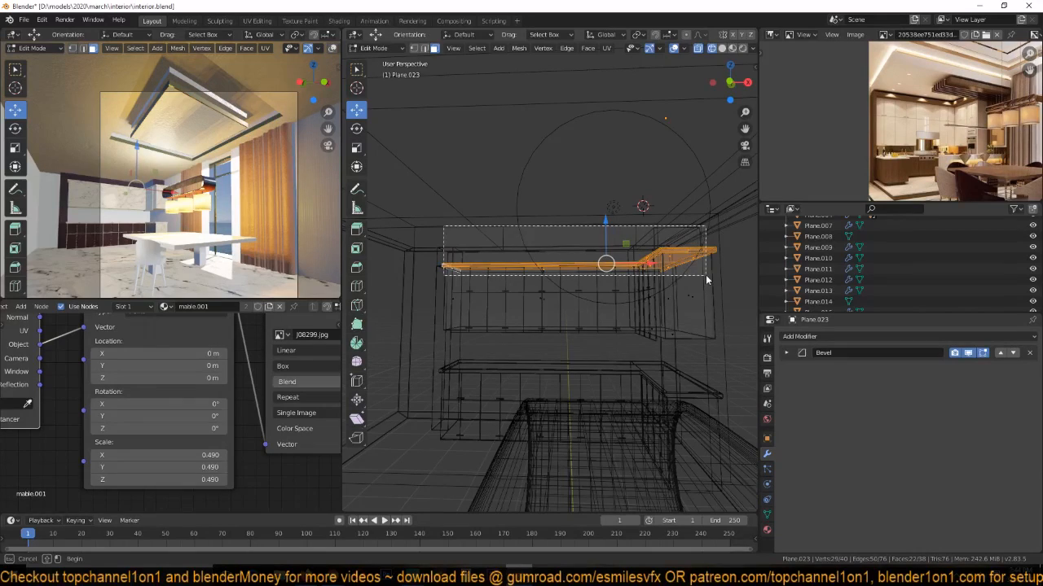
pyautogui.press('x')
pyautogui.click(657, 303)
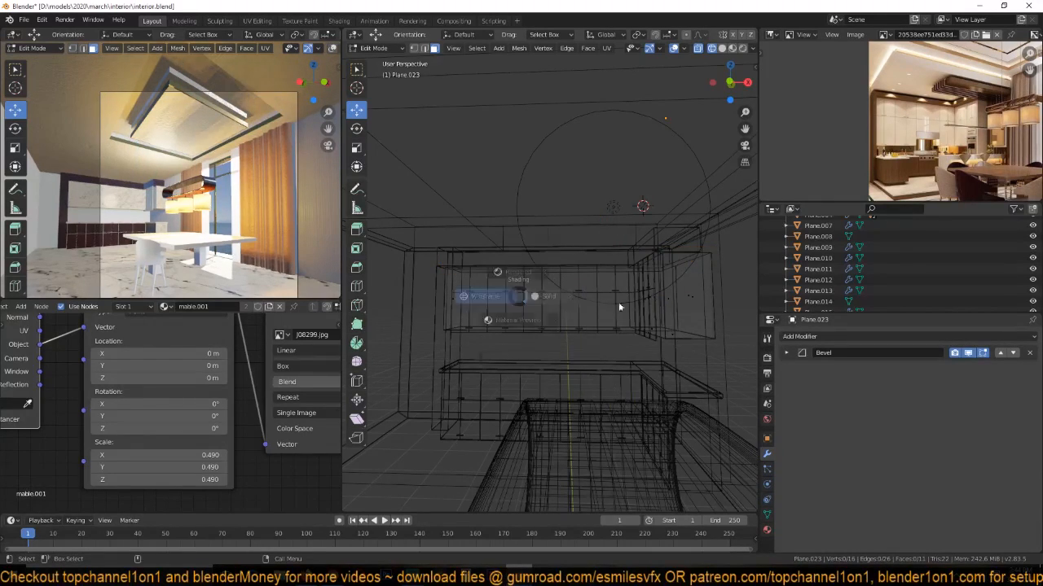
# Move the long front face of the raised cabinet body back along Y behind the upper doors.
pyautogui.hotkey('shift', 'z')
pyautogui.press('Tab')
pyautogui.moveTo(601, 318); pyautogui.dragTo(628, 336, button='middle')
pyautogui.scroll(2, 629, 337)
pyautogui.press('Tab')
pyautogui.click(651, 303)
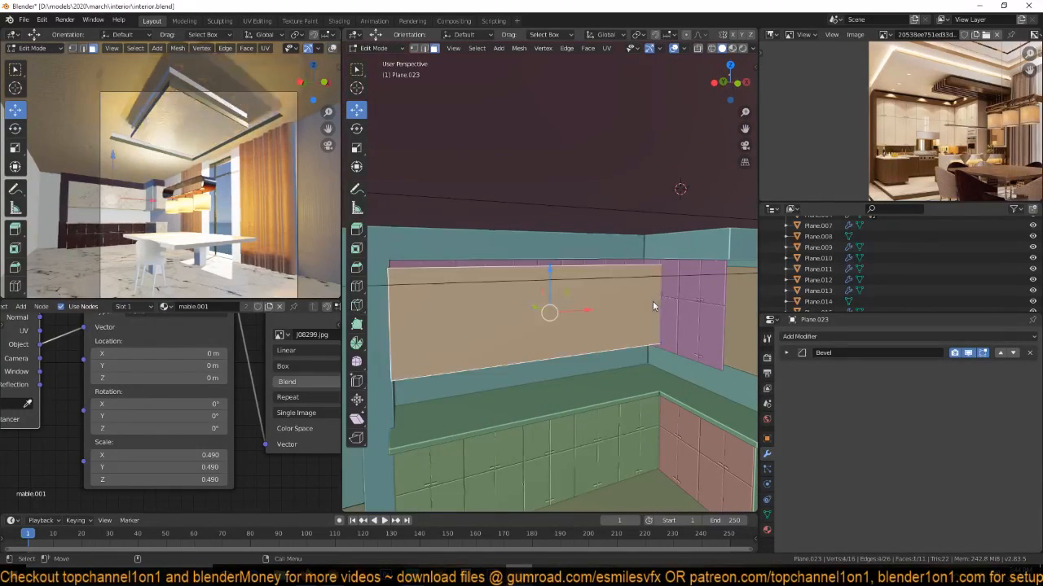
pyautogui.moveTo(534, 322); pyautogui.dragTo(579, 322, button='middle')
pyautogui.scroll(2, 562, 323)
pyautogui.moveTo(540, 329); pyautogui.dragTo(481, 312)
pyautogui.press('Tab')
# Nudge the underside faces of the upper cabinet body along Z to meet the doors' lower edge, and save the file.
pyautogui.moveTo(617, 355); pyautogui.dragTo(579, 317, button='middle')
pyautogui.press('Tab')
pyautogui.moveTo(646, 320); pyautogui.dragTo(643, 277, button='middle')
pyautogui.scroll(2, 615, 344)
pyautogui.keyDown('shift'); pyautogui.moveTo(663, 349); pyautogui.dragTo(625, 279, button='middle'); pyautogui.keyUp('shift')
pyautogui.click(734, 282)
pyautogui.click(733, 281)
pyautogui.keyDown('shift'); pyautogui.click(668, 284); pyautogui.keyUp('shift')
pyautogui.keyDown('shift'); pyautogui.click(613, 304); pyautogui.keyUp('shift')
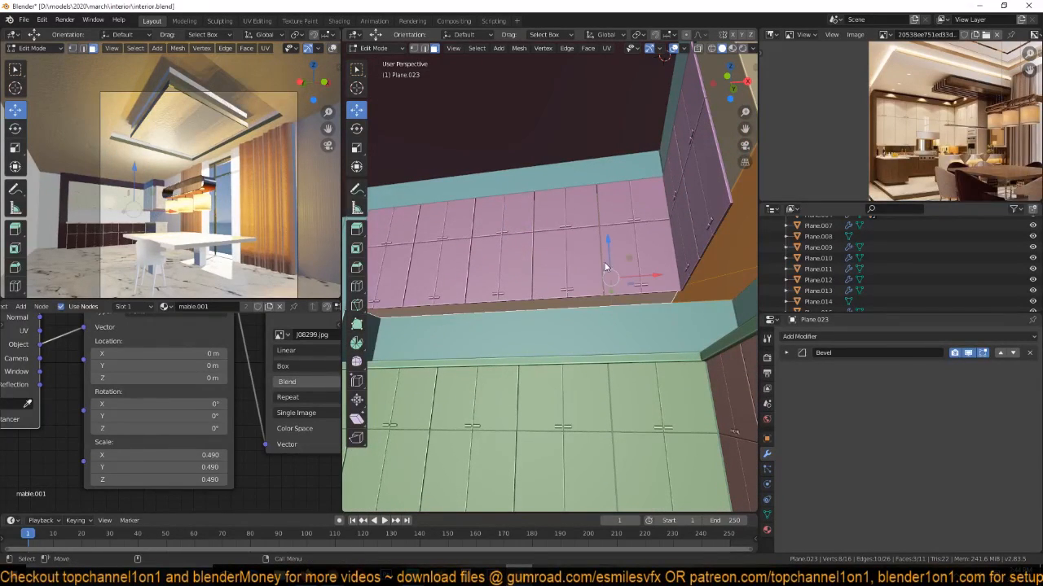
pyautogui.moveTo(610, 253); pyautogui.dragTo(606, 252)
pyautogui.press('Tab')
pyautogui.moveTo(607, 253); pyautogui.dragTo(663, 186, button='middle')
pyautogui.hotkey('ctrl', 's')
# Add a spot light above the first upper cabinets and move it about 0.22 m along negative Y.
pyautogui.hotkey('shift', 'a')
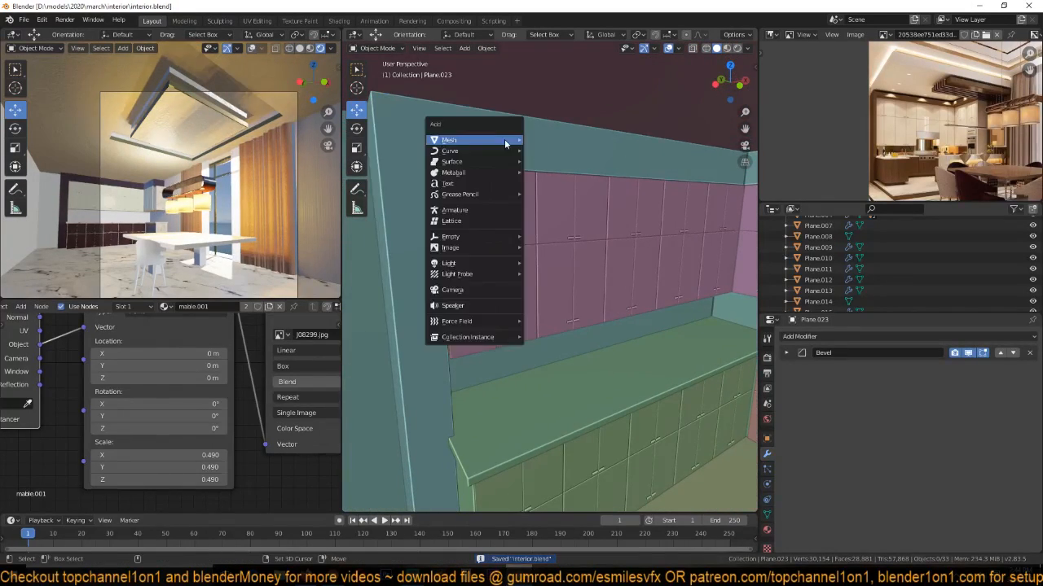
pyautogui.moveTo(491, 262)
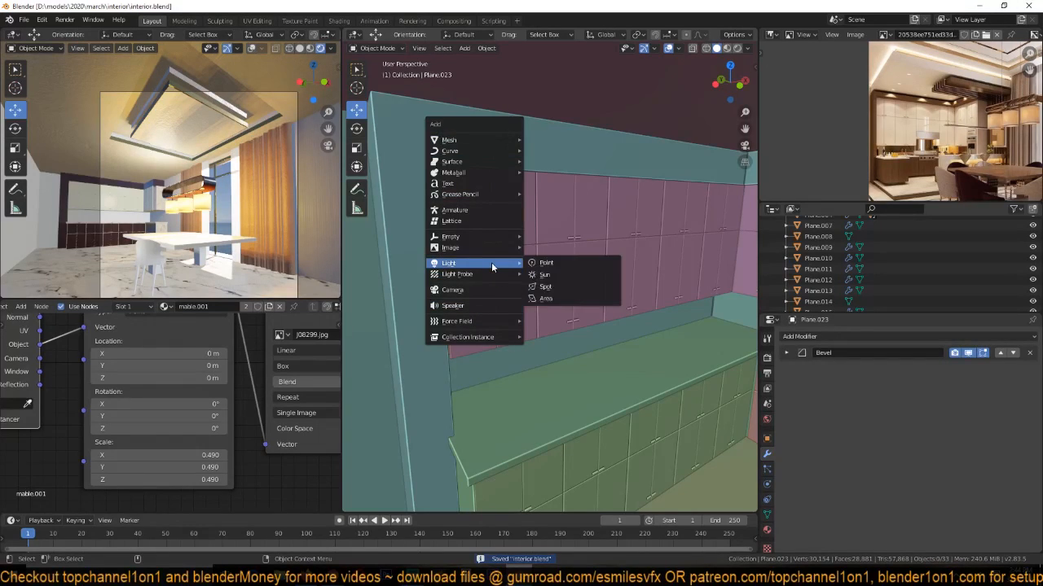
pyautogui.click(555, 285)
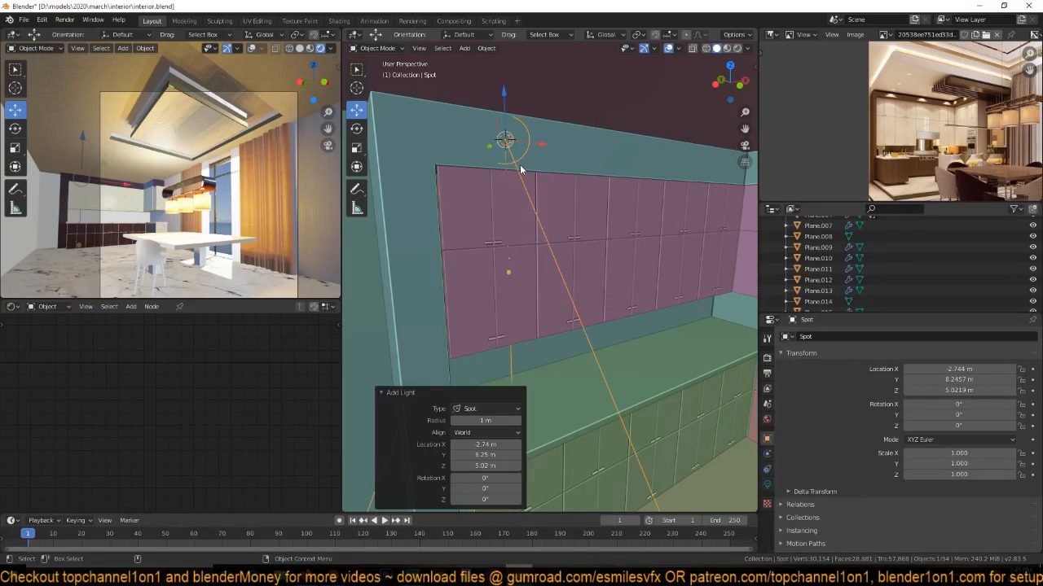
pyautogui.moveTo(520, 167); pyautogui.dragTo(522, 197, button='middle')
pyautogui.scroll(-4, 529, 171)
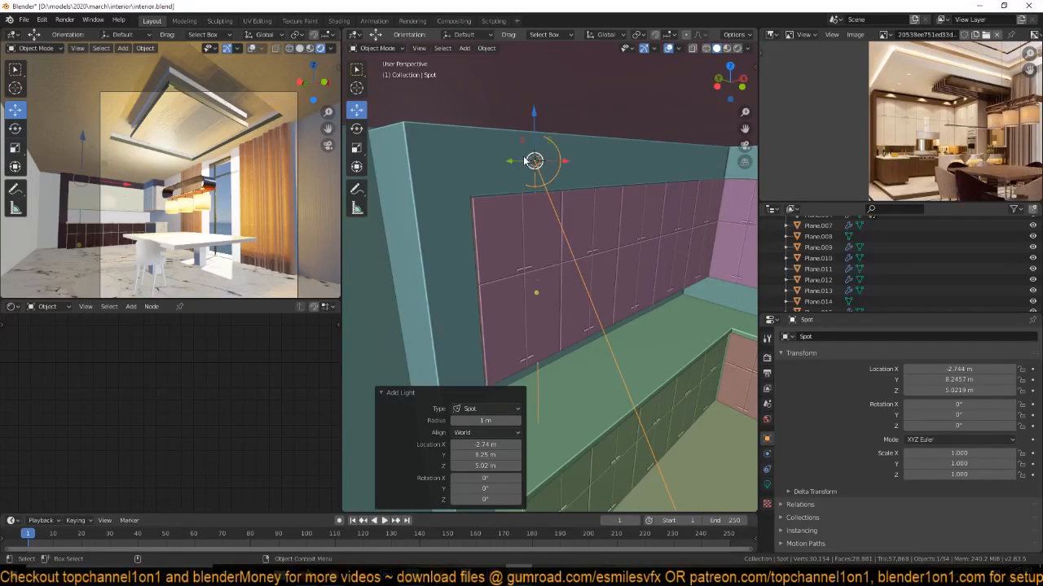
pyautogui.moveTo(511, 164); pyautogui.dragTo(526, 163)
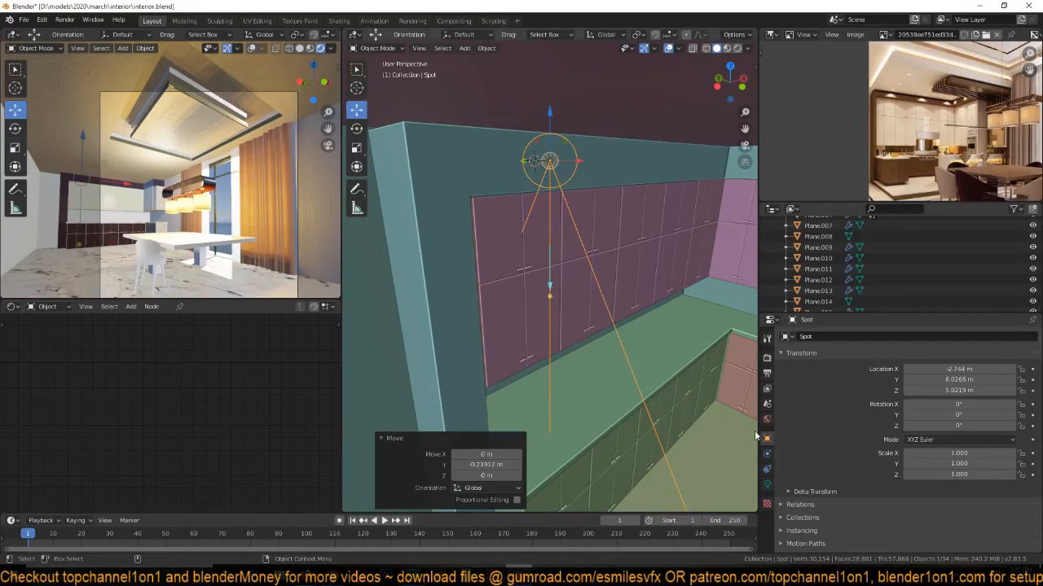
# Set the spot light's power to 1000 W and reposition the light along Y and Z above the cabinets.
pyautogui.click(766, 486)
pyautogui.click(965, 396)
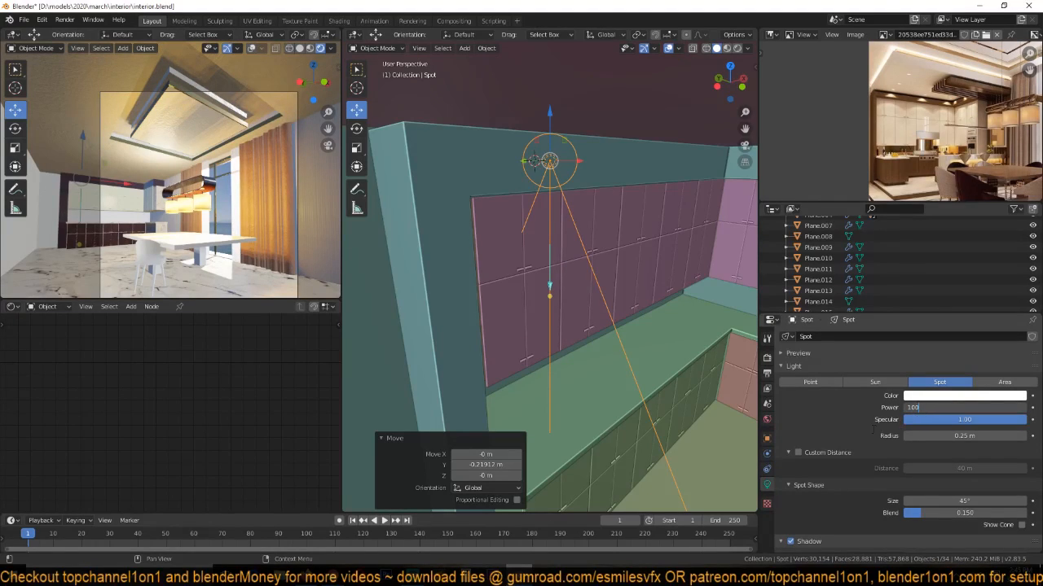
pyautogui.press('Return')
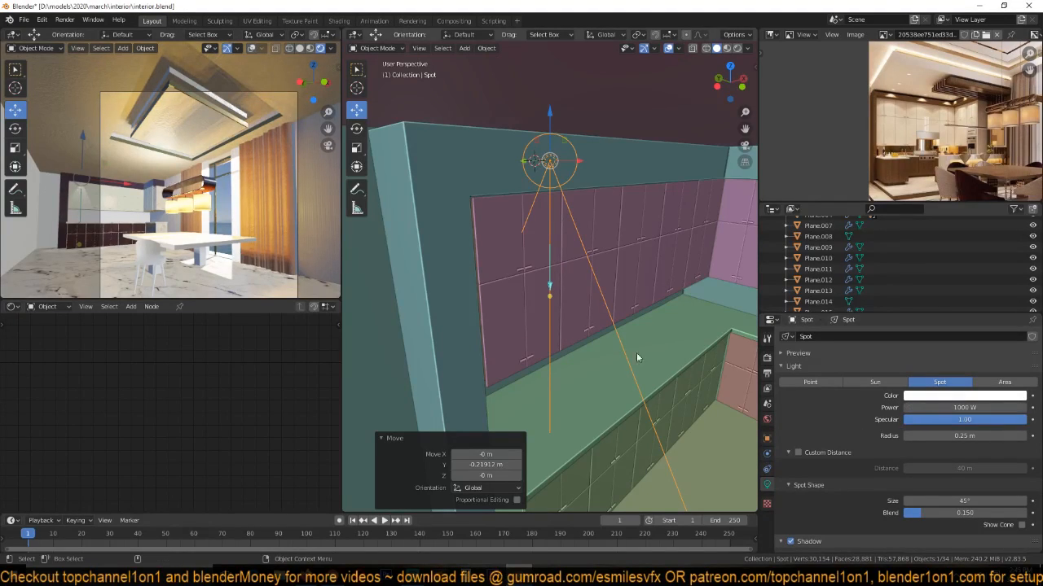
pyautogui.press('g')
pyautogui.press('z')
pyautogui.press('y')
pyautogui.click(532, 132)
pyautogui.moveTo(540, 104); pyautogui.dragTo(542, 91)
# Set the spot size to 86.6° and fine-position the light, about 0.03 m along negative Y and 0.08 m down.
pyautogui.moveTo(961, 501); pyautogui.dragTo(1006, 501)
pyautogui.moveTo(519, 144); pyautogui.dragTo(523, 143)
pyautogui.moveTo(677, 169); pyautogui.dragTo(606, 191, button='middle')
pyautogui.moveTo(498, 191); pyautogui.dragTo(489, 198, button='middle')
pyautogui.hotkey('ctrl', 's')
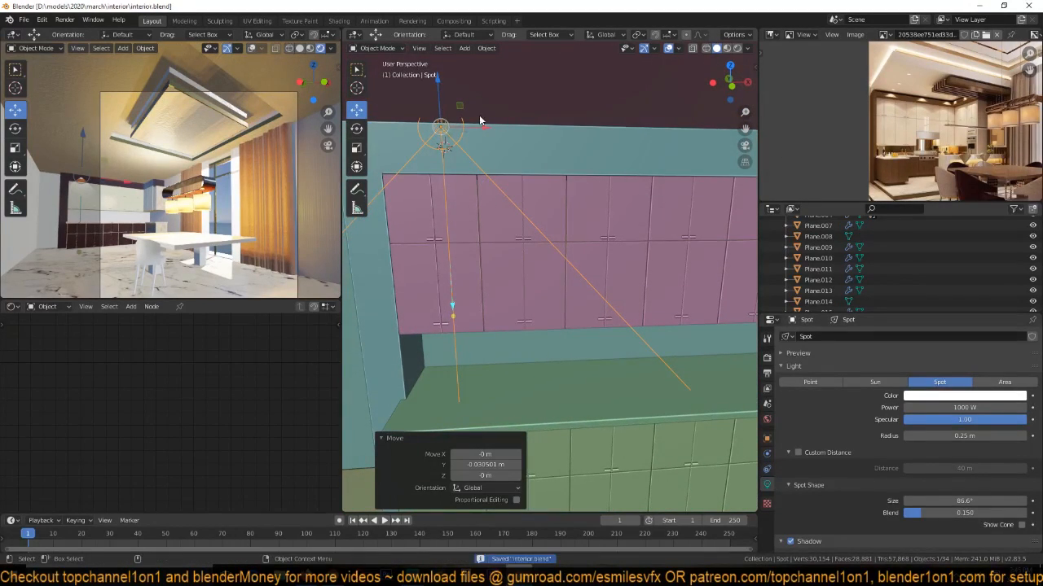
pyautogui.moveTo(442, 97); pyautogui.dragTo(444, 114)
pyautogui.moveTo(525, 239); pyautogui.dragTo(455, 245, button='middle')
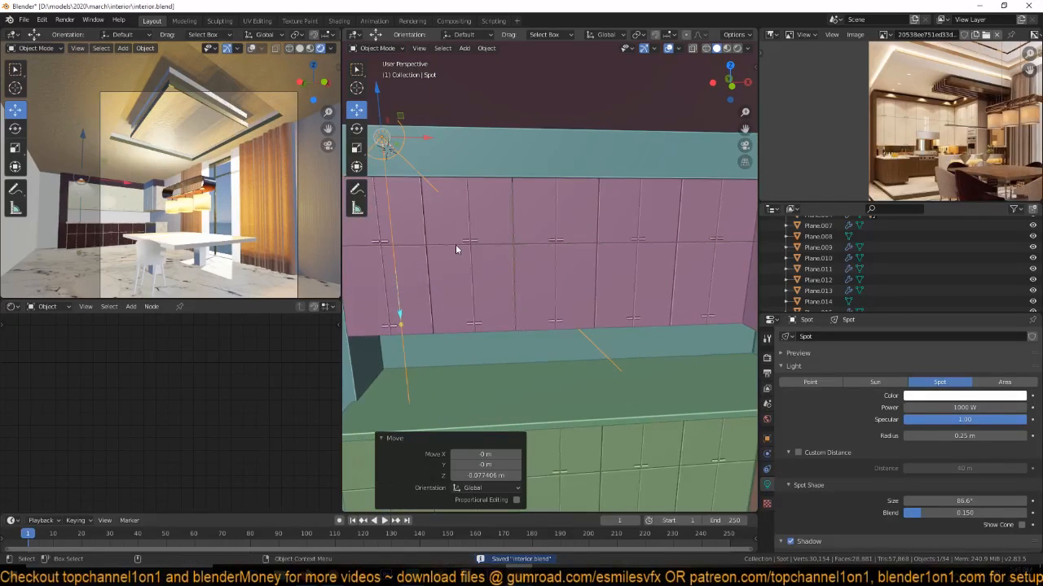
# Make two linked duplicates of the spot light along X over the upper cabinets, spaced about 1.95 m and 2.19 m.
pyautogui.hotkey('alt', 'g')
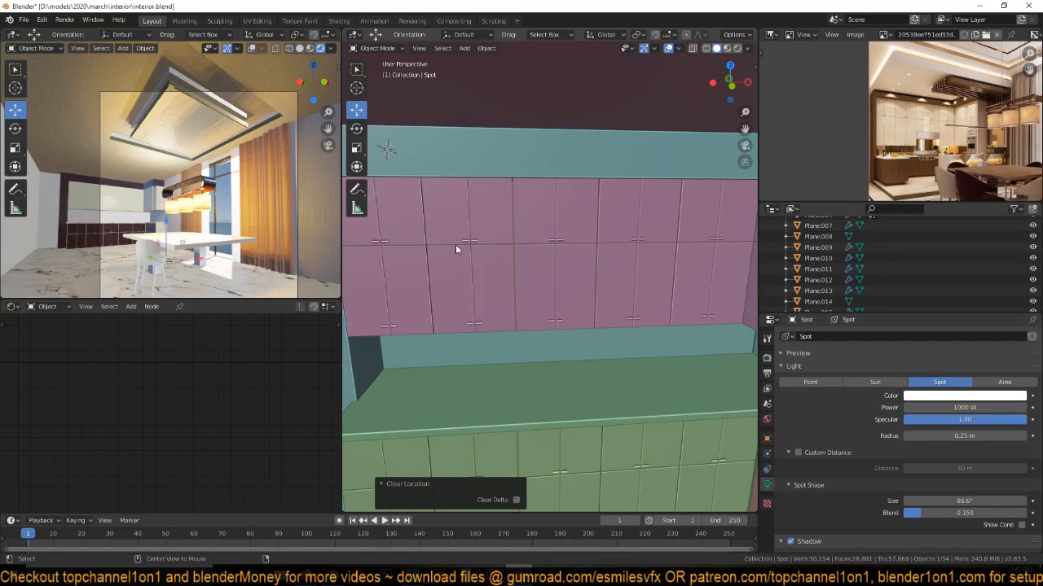
pyautogui.hotkey('ctrl', 'z')
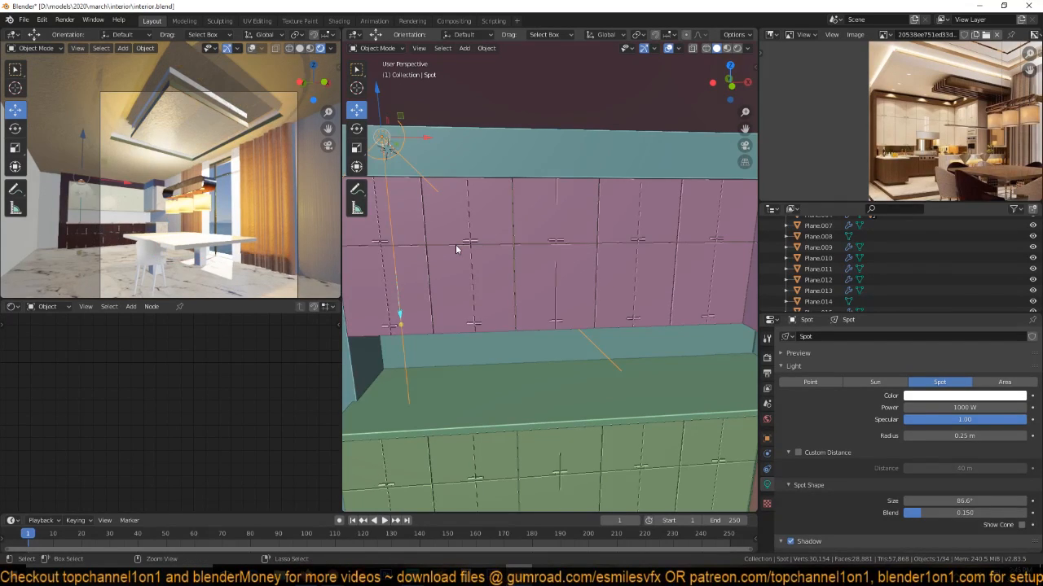
pyautogui.hotkey('shift', 'd')
pyautogui.press('x')
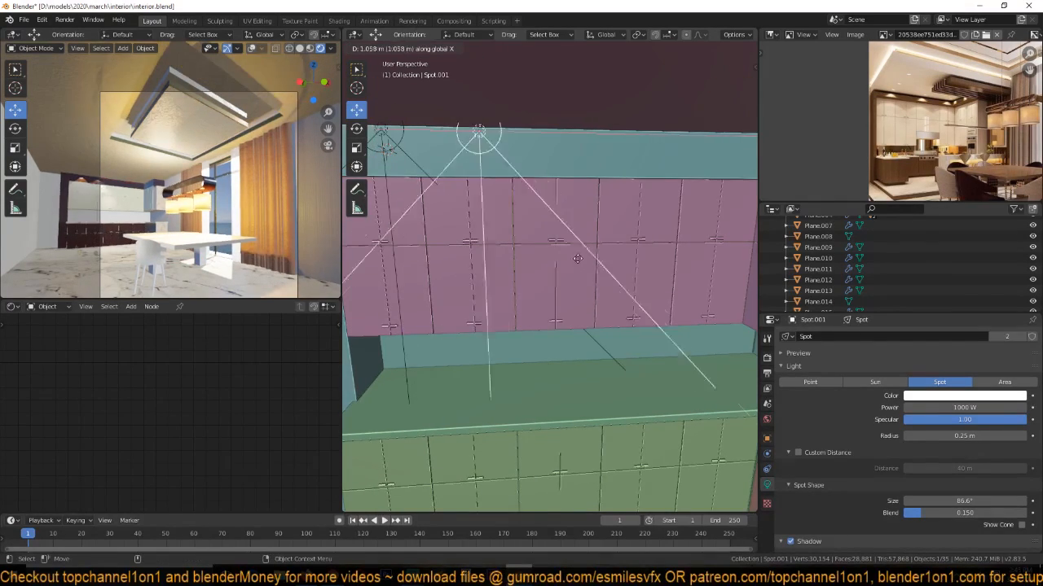
pyautogui.click(643, 264)
pyautogui.moveTo(642, 264); pyautogui.dragTo(544, 268, button='middle')
pyautogui.hotkey('alt', 'd')
pyautogui.press('x')
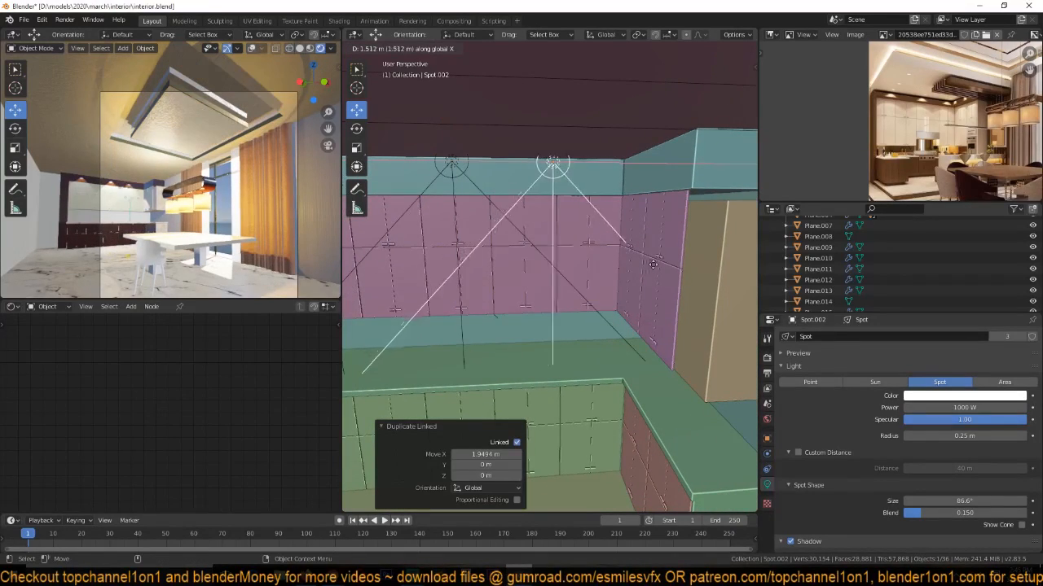
pyautogui.click(665, 264)
pyautogui.moveTo(666, 264)
pyautogui.mouseDown(button='middle')
pyautogui.moveTo(730, 258)
pyautogui.moveTo(681, 259)
pyautogui.mouseUp(button='middle')
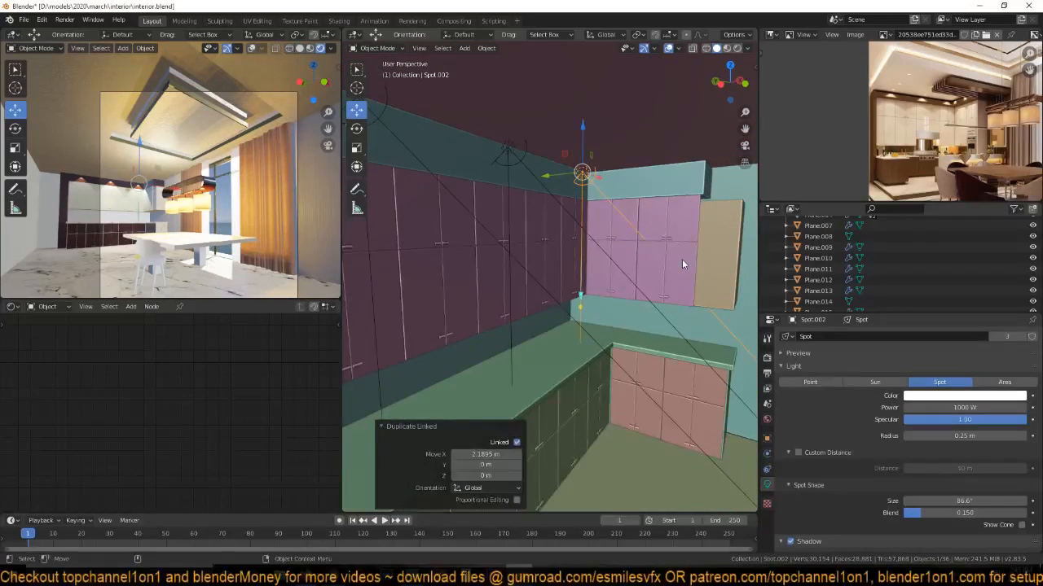
# Make a linked duplicate of the corner spot light about 1.63 m along negative Y, over the side cabinets.
pyautogui.hotkey('alt', 'd')
pyautogui.press('x')
pyautogui.press('y')
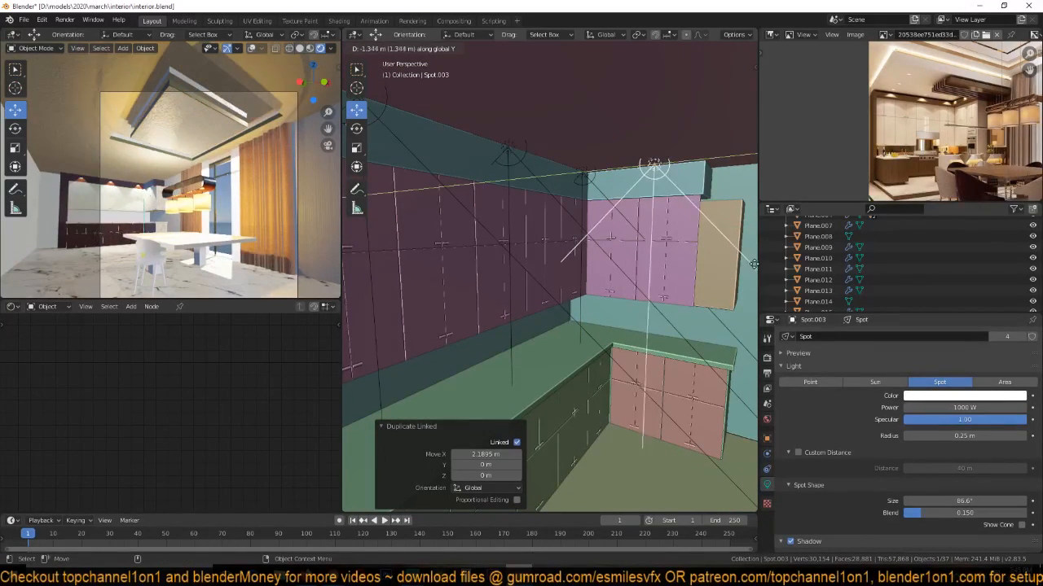
pyautogui.click(360, 267)
pyautogui.moveTo(322, 278); pyautogui.dragTo(3, 288, button='middle')
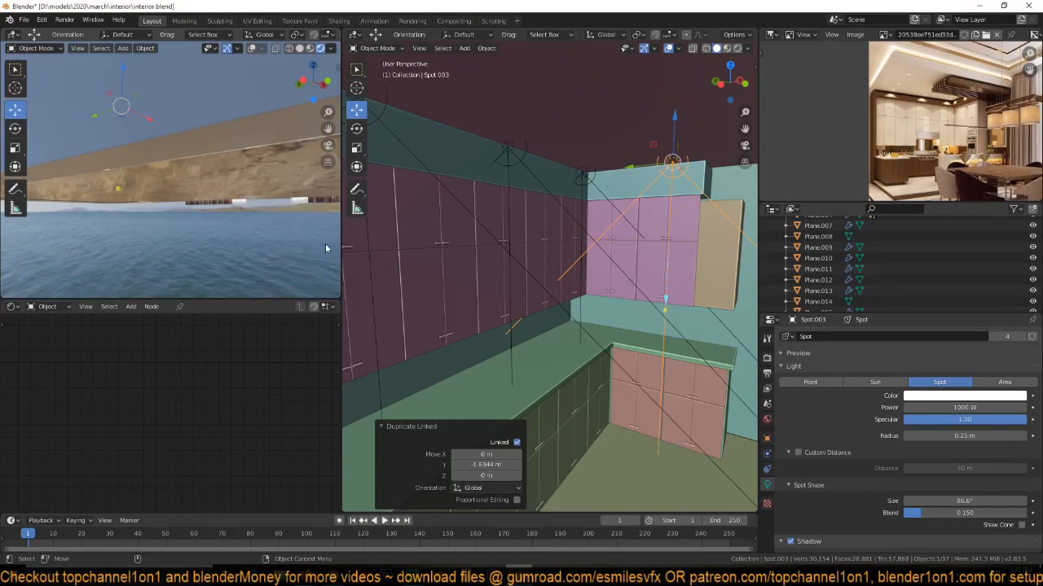
# Return the rendered viewport to the camera view, deselect the light and save the file.
pyautogui.press('KP_0')
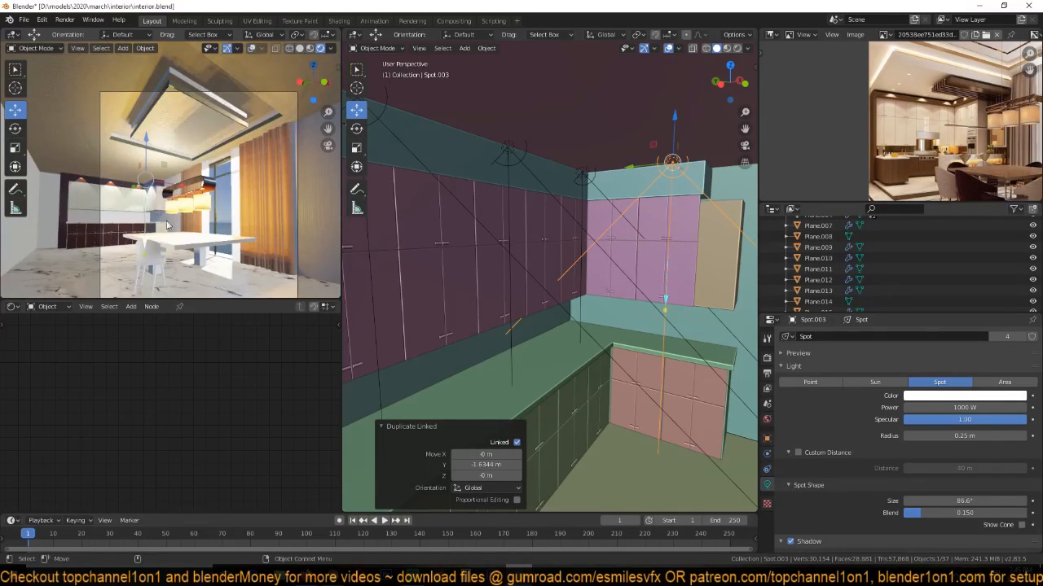
pyautogui.hotkey('alt', 'a')
pyautogui.scroll(-12, 463, 284)
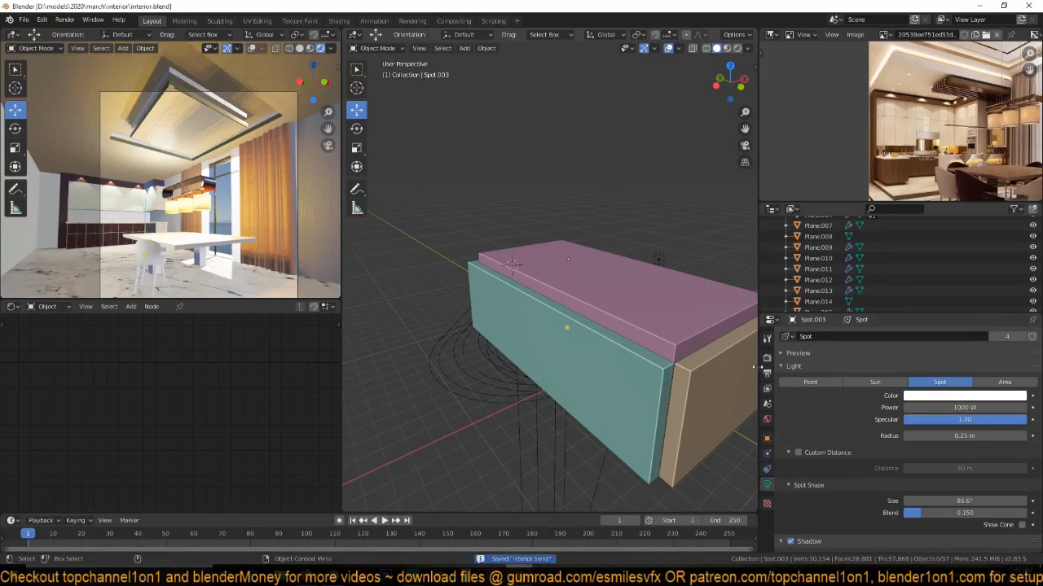
# Enable ambient occlusion in the Eevee render settings and bake the scene's indirect lighting.
pyautogui.click(767, 358)
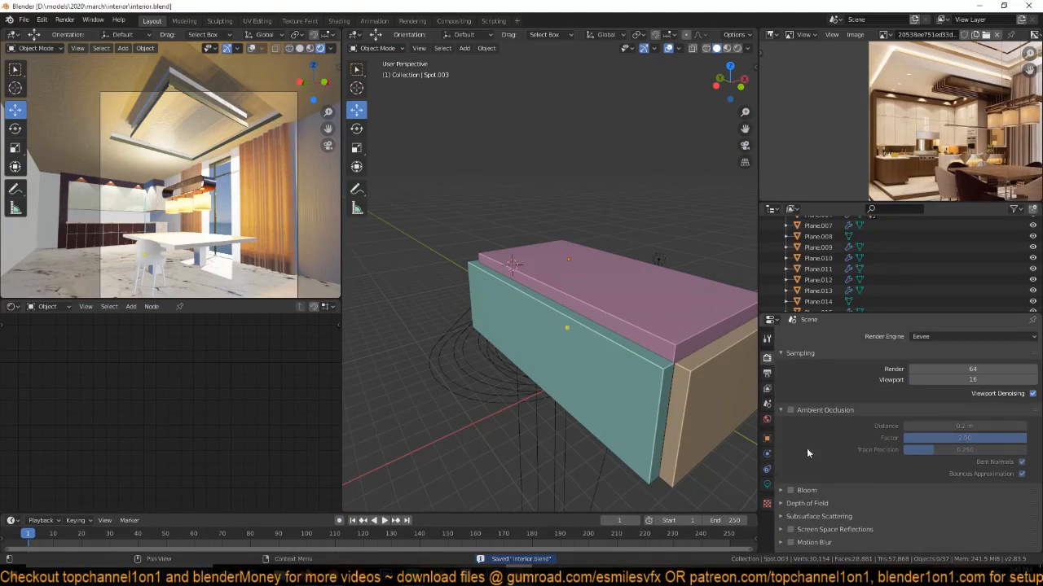
pyautogui.click(790, 411)
pyautogui.scroll(-3, 819, 509)
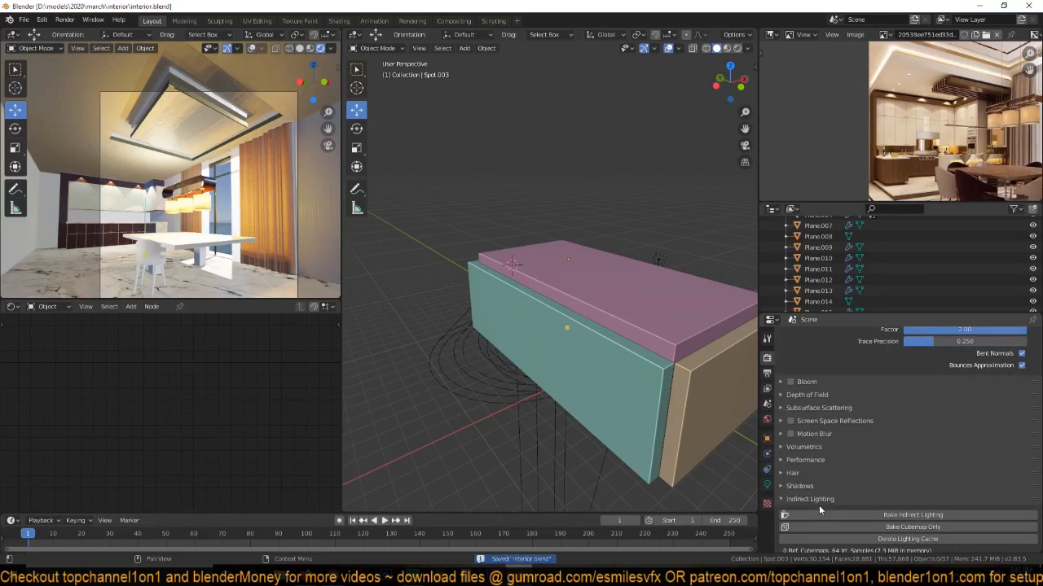
pyautogui.click(813, 421)
pyautogui.click(813, 421)
pyautogui.scroll(-3, 804, 480)
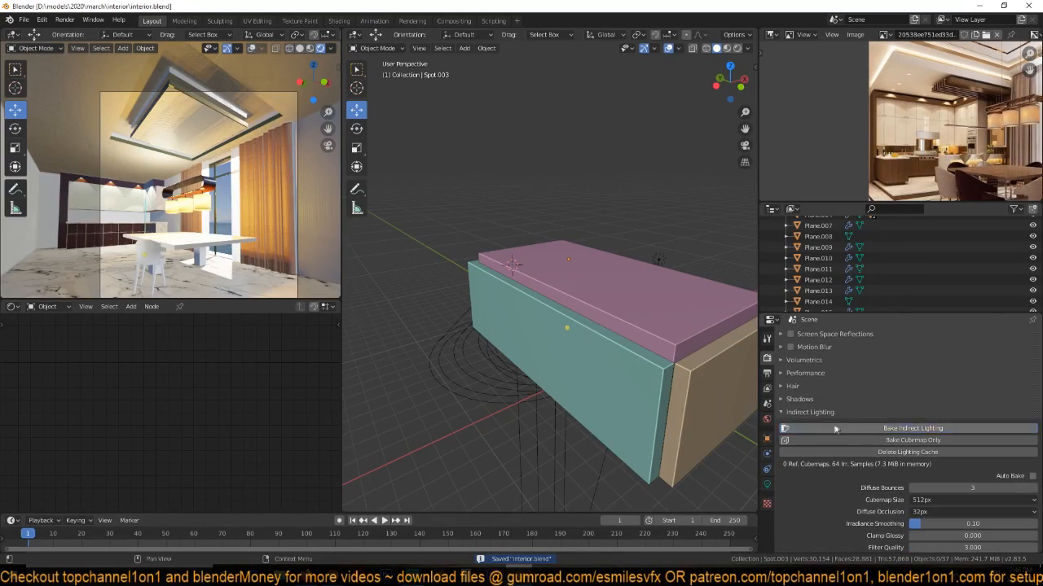
pyautogui.click(844, 429)
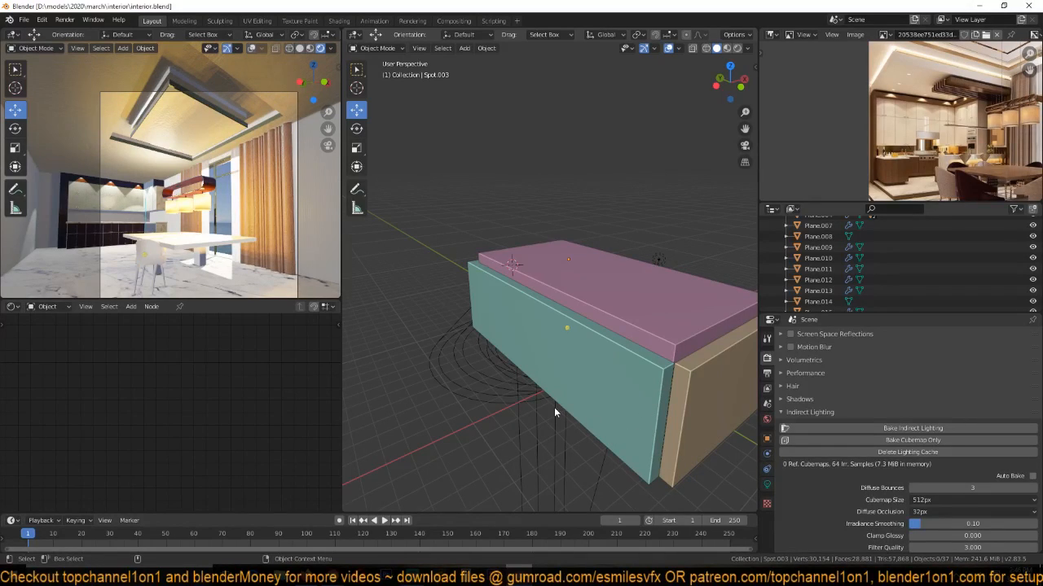
# Clear the selection in the modelling viewport and save the file.
pyautogui.click(450, 390)
pyautogui.scroll(1, 471, 392)
pyautogui.hotkey('ctrl', 's')
pyautogui.hotkey('alt', 'a')
pyautogui.keyDown('shift'); pyautogui.moveTo(522, 411); pyautogui.dragTo(493, 355, button='middle'); pyautogui.keyUp('shift')
pyautogui.hotkey('ctrl', 's')
# Assign the existing wood material to the dining table top.
pyautogui.scroll(3, 551, 390)
pyautogui.scroll(2, 550, 391)
pyautogui.moveTo(551, 391); pyautogui.dragTo(530, 392, button='middle')
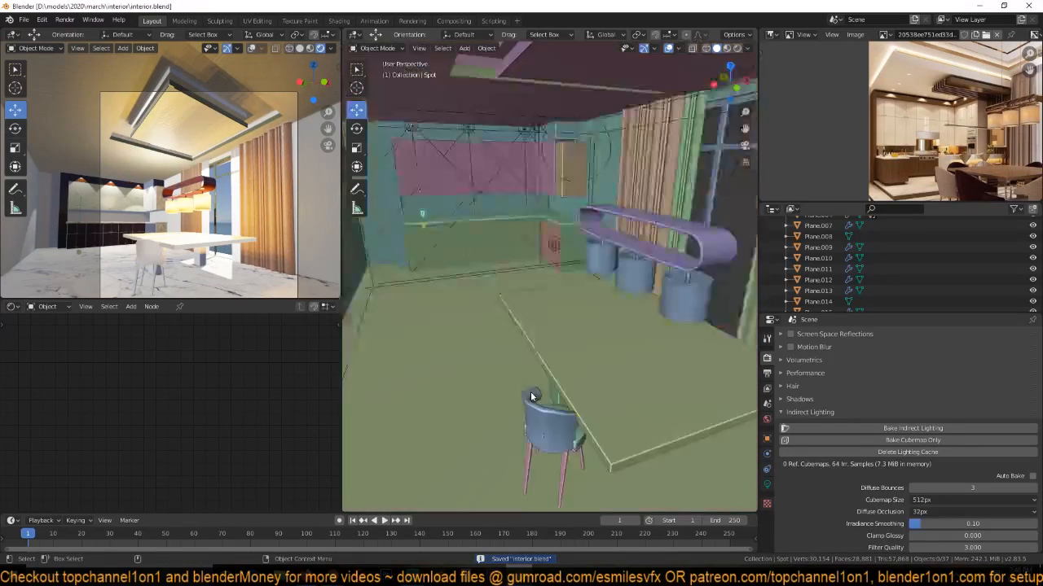
pyautogui.scroll(2, 530, 391)
pyautogui.click(577, 389)
pyautogui.click(766, 529)
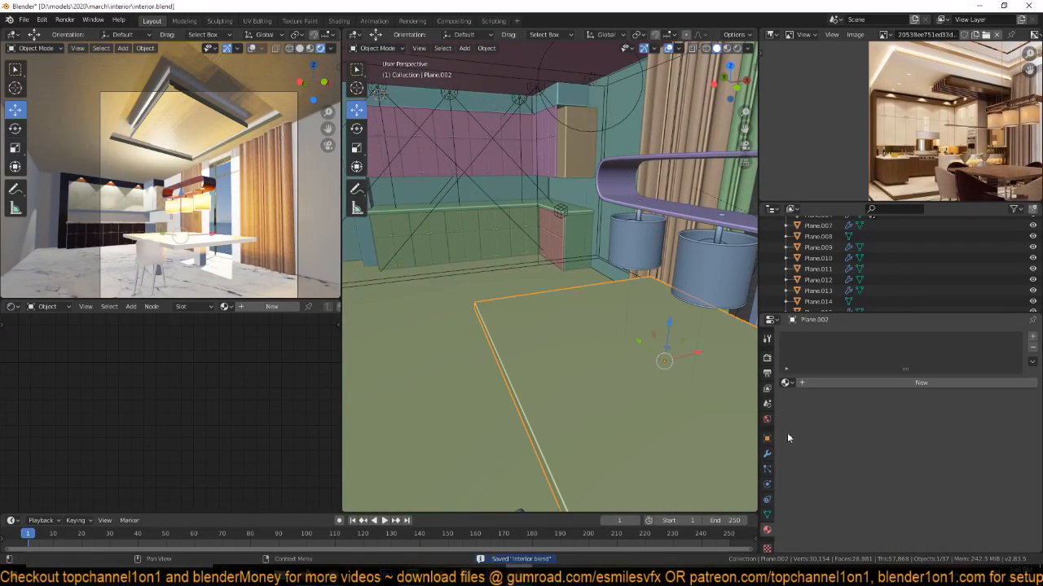
pyautogui.click(786, 382)
pyautogui.write('w')
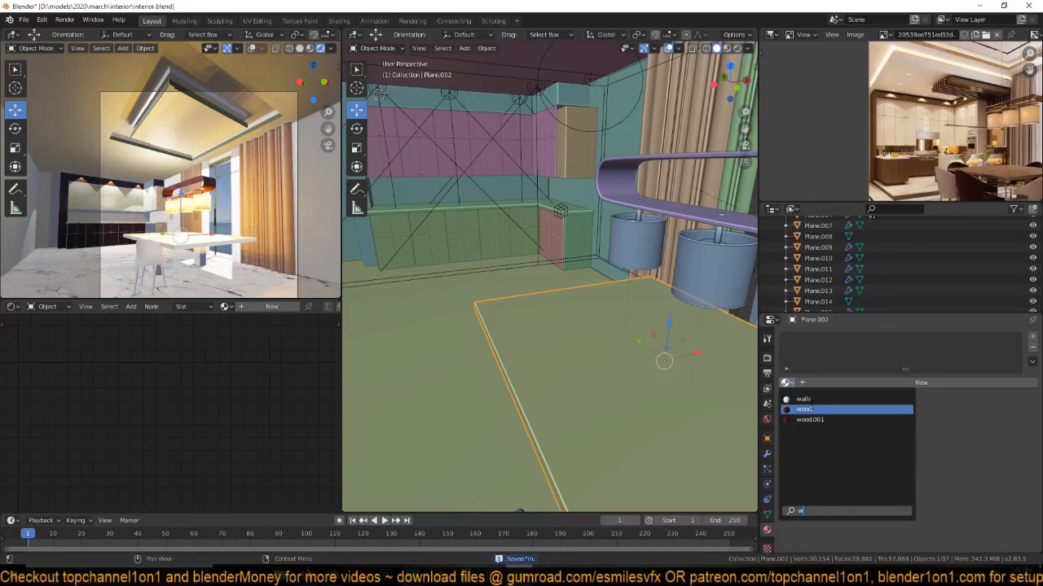
pyautogui.click(806, 409)
# Assign the existing wood material to the dining table's legs, clear the selection and save the file.
pyautogui.moveTo(649, 407); pyautogui.dragTo(636, 335, button='middle')
pyautogui.click(699, 233)
pyautogui.click(786, 382)
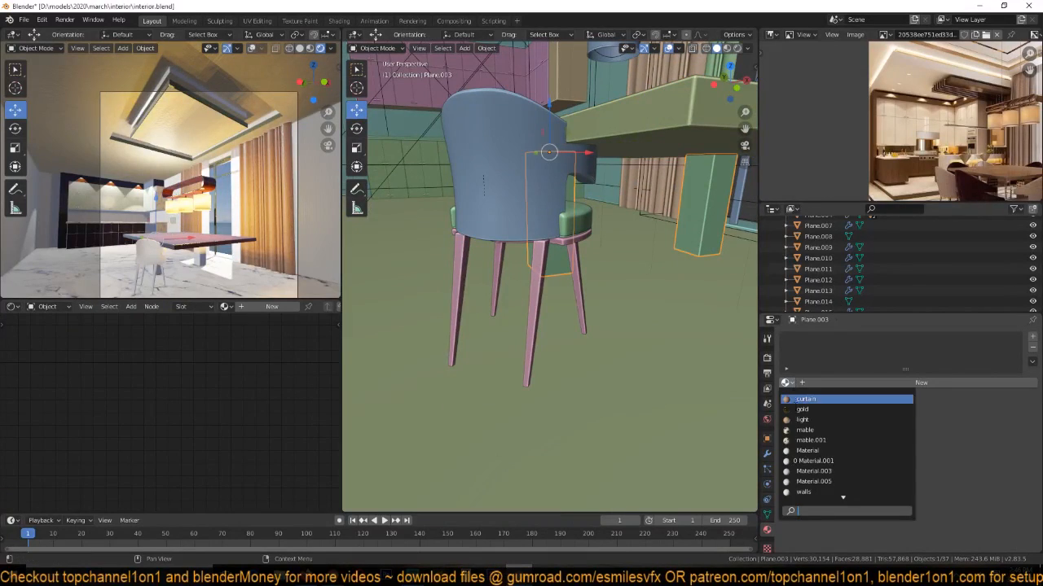
pyautogui.write('wood')
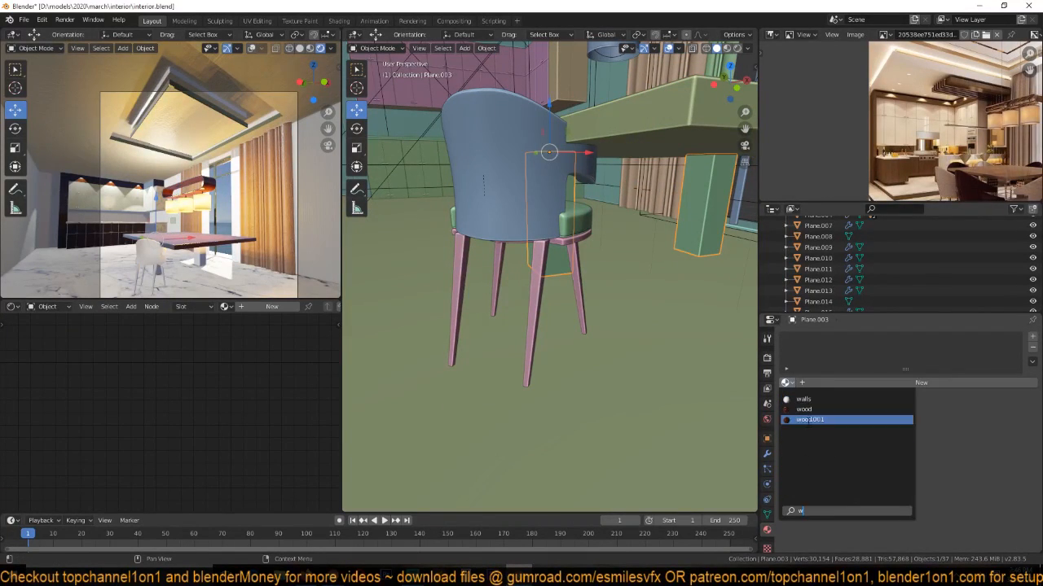
pyautogui.click(806, 409)
pyautogui.moveTo(695, 349); pyautogui.dragTo(608, 362, button='middle')
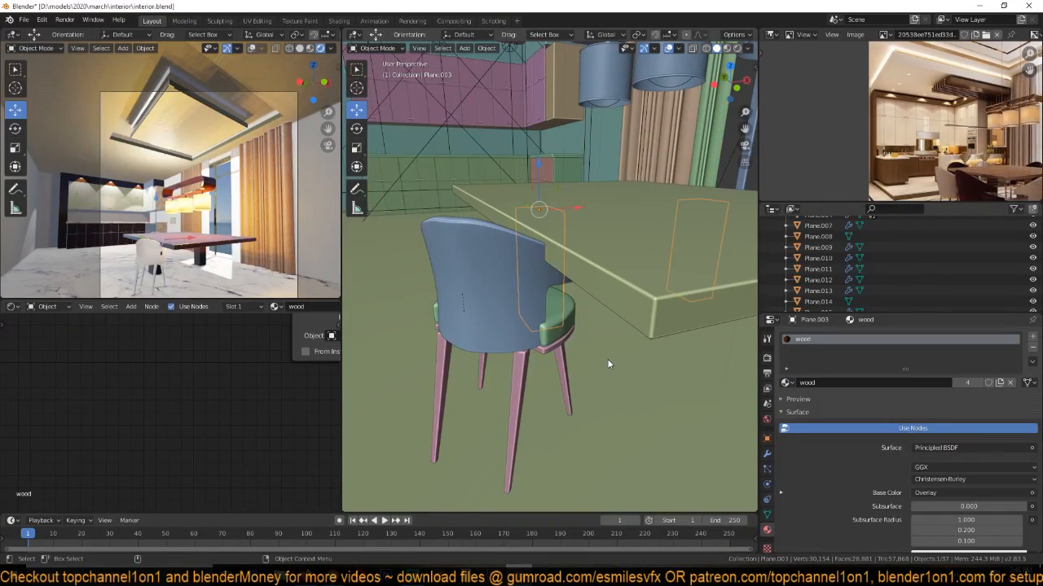
pyautogui.hotkey('ctrl', 's')
pyautogui.hotkey('alt', 'a')
# Select all parts of the dining chair, isolate them in local view and save the file.
pyautogui.moveTo(572, 386); pyautogui.dragTo(568, 380, button='middle')
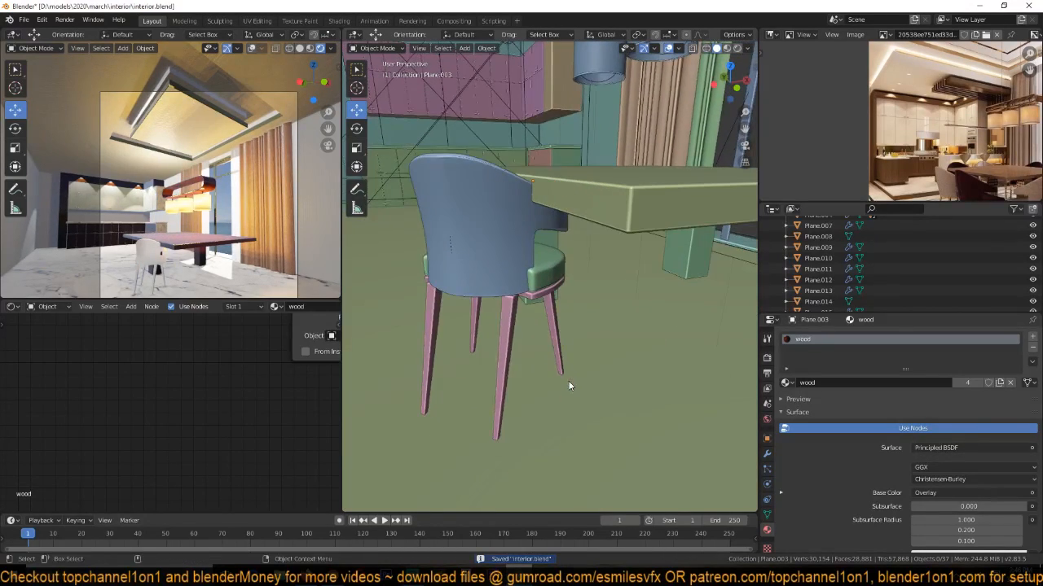
pyautogui.click(530, 279)
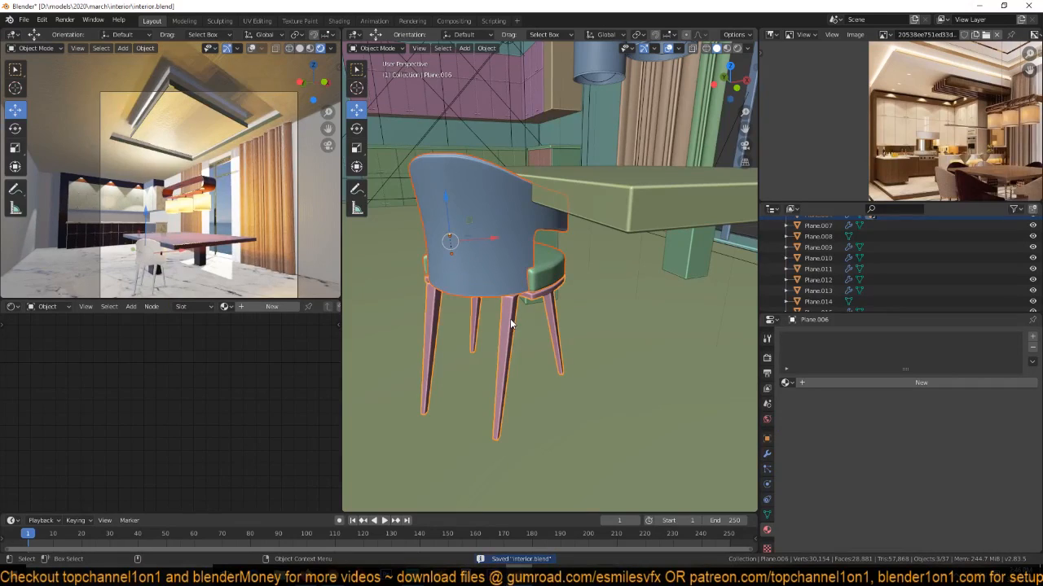
pyautogui.press('KP_Divide')
pyautogui.moveTo(510, 324); pyautogui.dragTo(444, 365, button='middle')
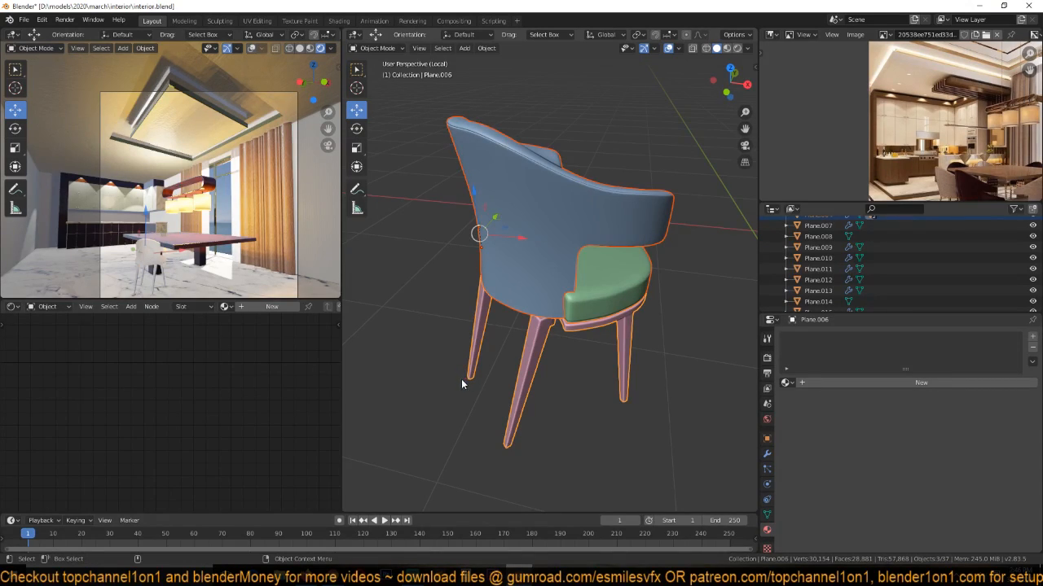
pyautogui.hotkey('ctrl', 's')
# Assign the existing wood material to the chair's leg frame and save the file.
pyautogui.moveTo(538, 350); pyautogui.dragTo(521, 309, button='middle')
pyautogui.click(785, 382)
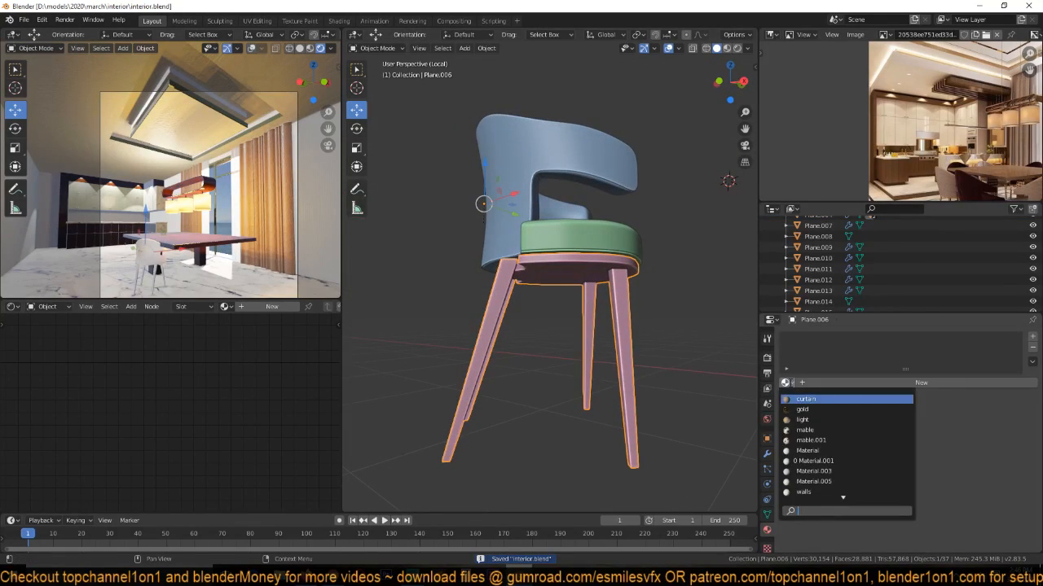
pyautogui.click(815, 491)
pyautogui.moveTo(619, 367); pyautogui.dragTo(612, 240, button='middle')
pyautogui.hotkey('ctrl', 's')
pyautogui.moveTo(687, 107); pyautogui.dragTo(628, 190, button='middle')
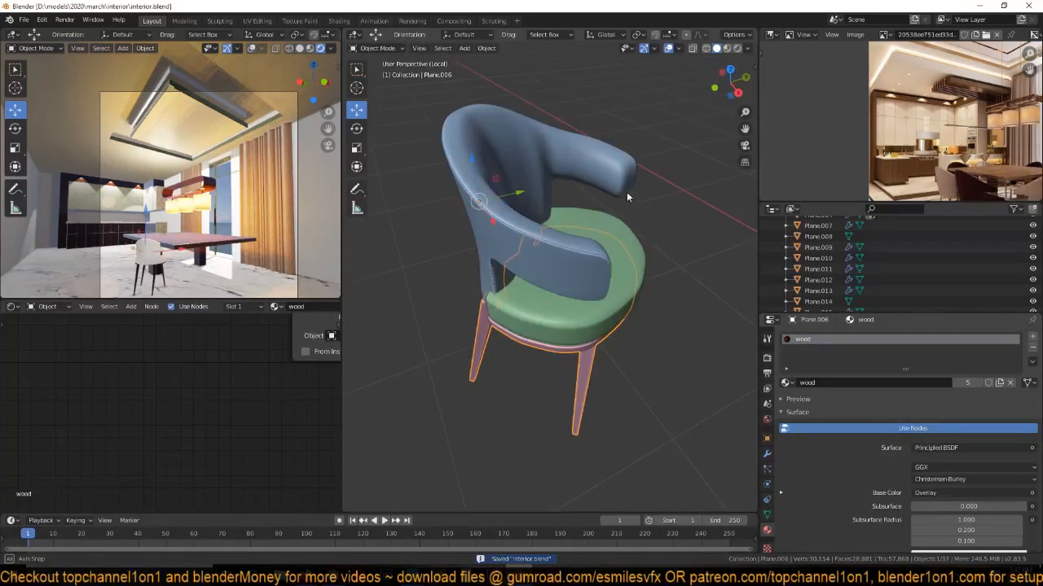
# Show the chair viewport in material preview shading and assign the curtain material to the chair's backrest.
pyautogui.click(550, 163)
pyautogui.click(786, 382)
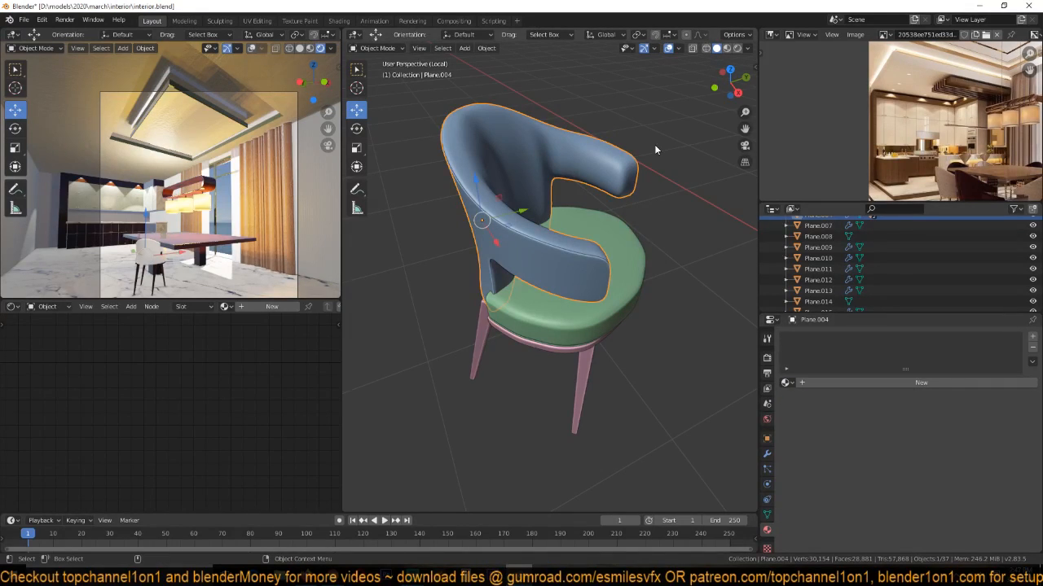
pyautogui.click(726, 48)
pyautogui.moveTo(608, 178)
pyautogui.mouseDown(button='middle')
pyautogui.moveTo(565, 149)
pyautogui.moveTo(619, 163)
pyautogui.mouseUp(button='middle')
pyautogui.click(786, 383)
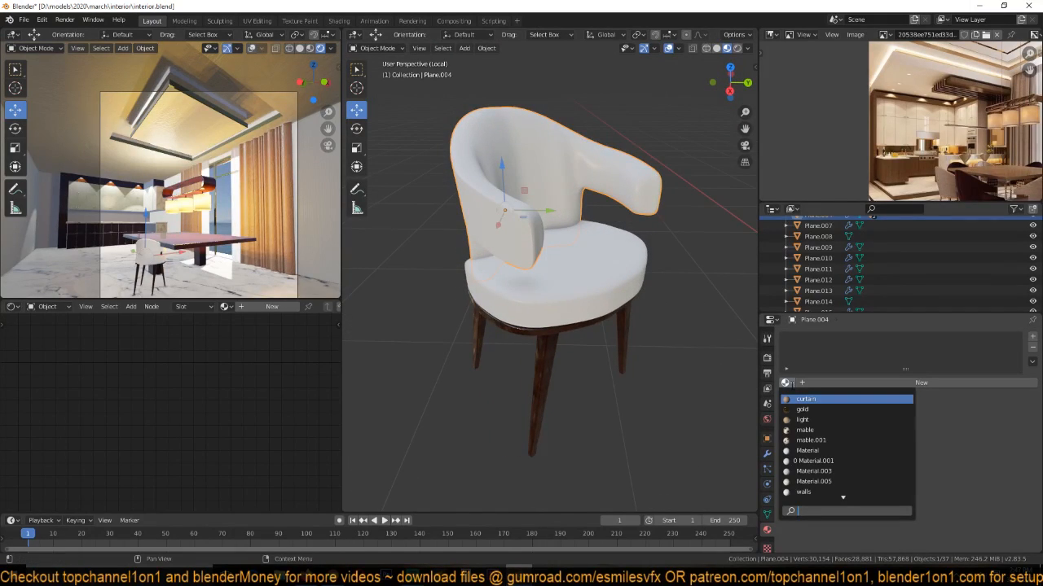
pyautogui.click(802, 399)
pyautogui.moveTo(624, 317); pyautogui.dragTo(518, 307, button='middle')
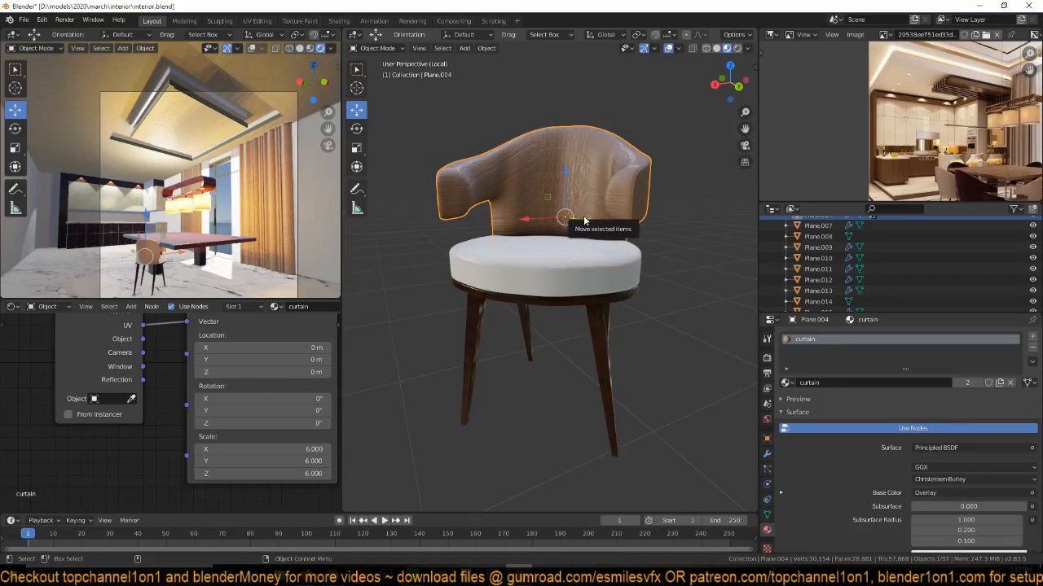
# Try an automatic UV mapping of the whole backrest mesh.
pyautogui.press('Tab')
pyautogui.press('a')
pyautogui.press('u')
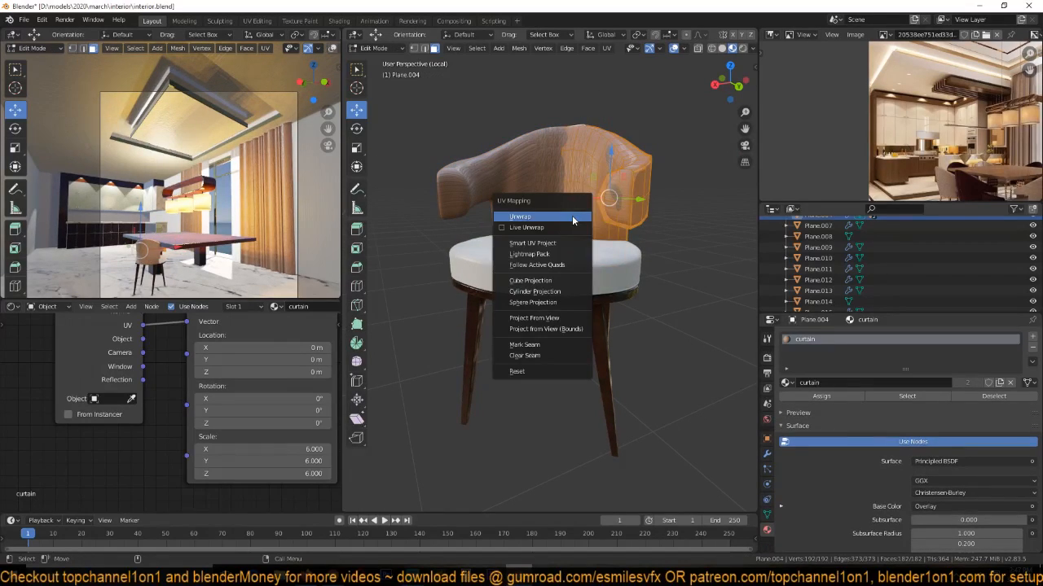
pyautogui.click(570, 243)
# Mark the edge loops around the armrest's end and outer rim as seams on the backrest mesh.
pyautogui.moveTo(633, 238); pyautogui.dragTo(526, 317, button='middle')
pyautogui.press('KP_Decimal')
pyautogui.press('2')
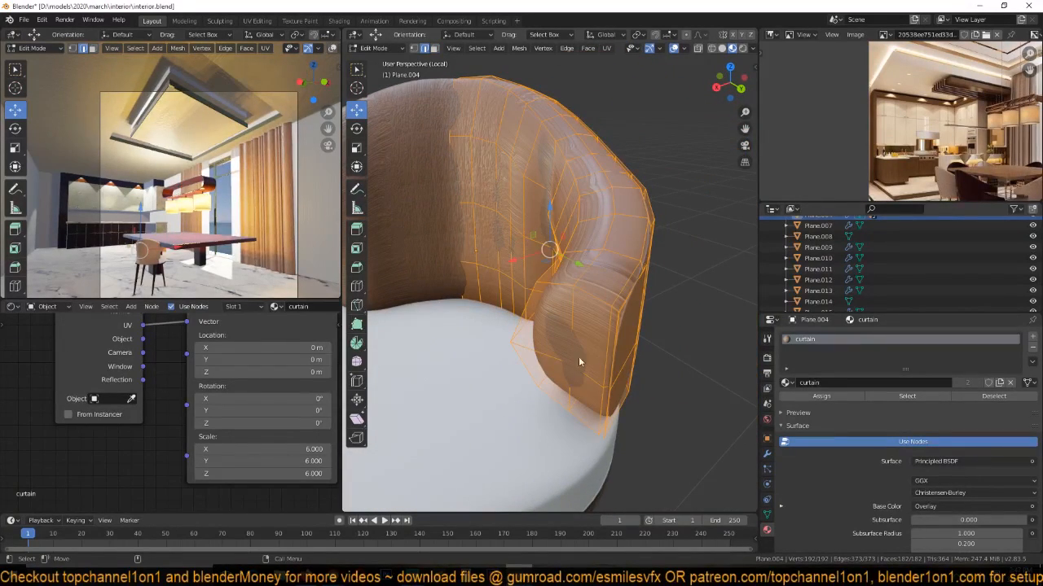
pyautogui.keyDown('alt'); pyautogui.click(618, 326); pyautogui.keyUp('alt')
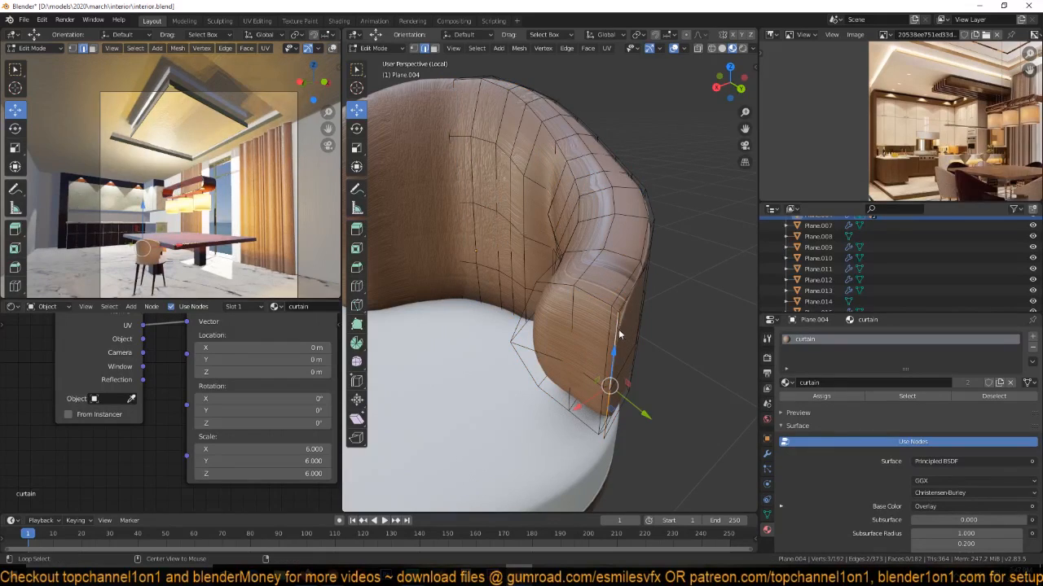
pyautogui.keyDown('alt'); pyautogui.keyDown('shift'); pyautogui.click(620, 306); pyautogui.keyUp('shift'); pyautogui.keyUp('alt')
pyautogui.moveTo(625, 334); pyautogui.dragTo(601, 306, button='middle')
pyautogui.scroll(1, 601, 306)
pyautogui.keyDown('ctrl'); pyautogui.click(553, 237); pyautogui.keyUp('ctrl')
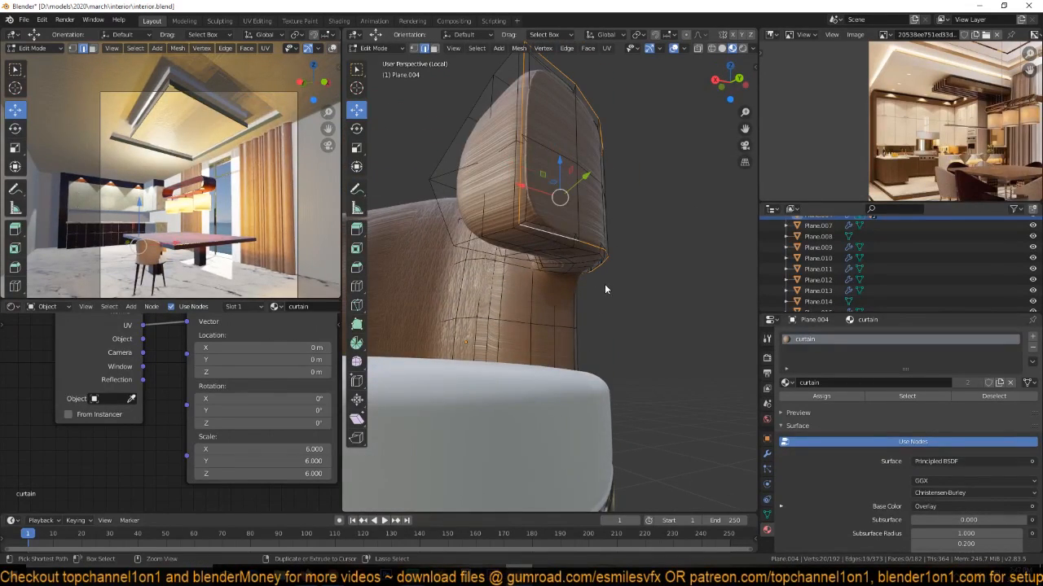
pyautogui.rightClick(605, 284)
pyautogui.click(604, 285)
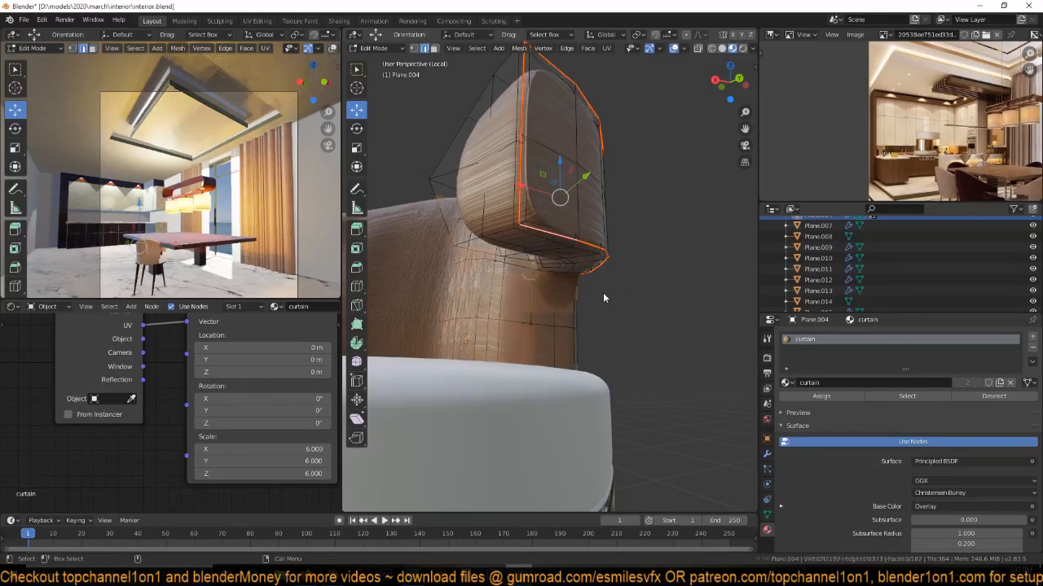
# Unwrap the backrest mesh along its seams and return to Object Mode.
pyautogui.press('u')
pyautogui.click(602, 293)
pyautogui.press('Tab')
# Unwrap the whole mesh of the chair's seat cushion and return to Object Mode.
pyautogui.scroll(-5, 562, 309)
pyautogui.moveTo(562, 309); pyautogui.dragTo(630, 336, button='middle')
pyautogui.click(509, 276)
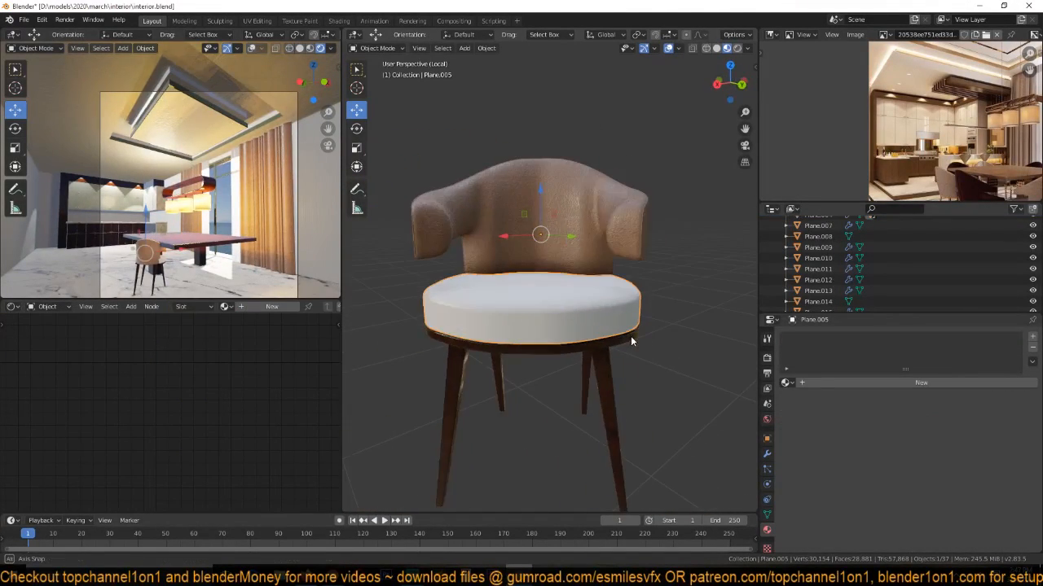
pyautogui.press('Tab')
pyautogui.press('a')
pyautogui.press('u')
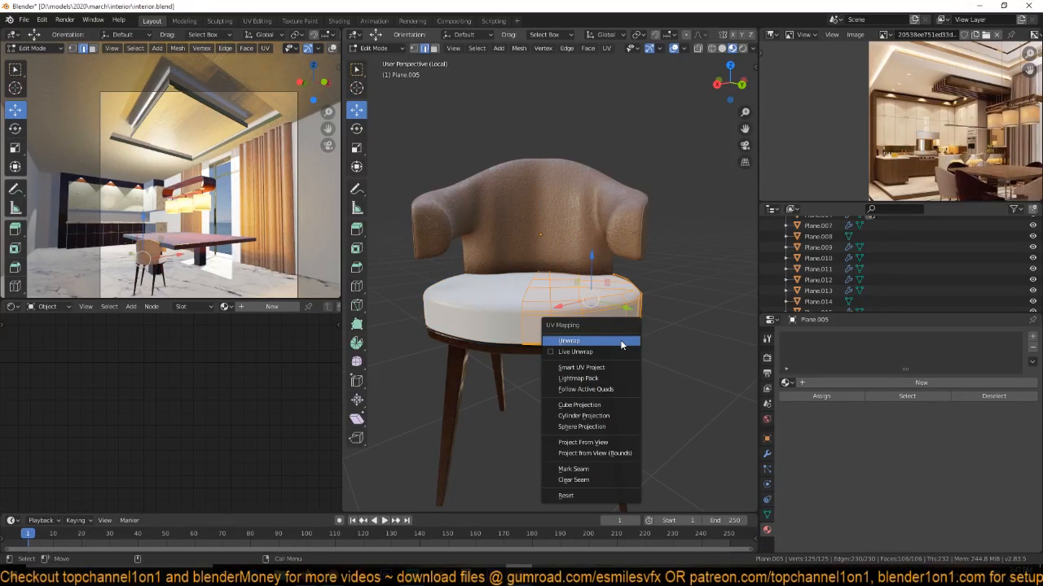
pyautogui.click(620, 345)
pyautogui.press('Tab')
# Link the backrest's curtain material to the seat cushion, clear the selection and save the file.
pyautogui.click(590, 284)
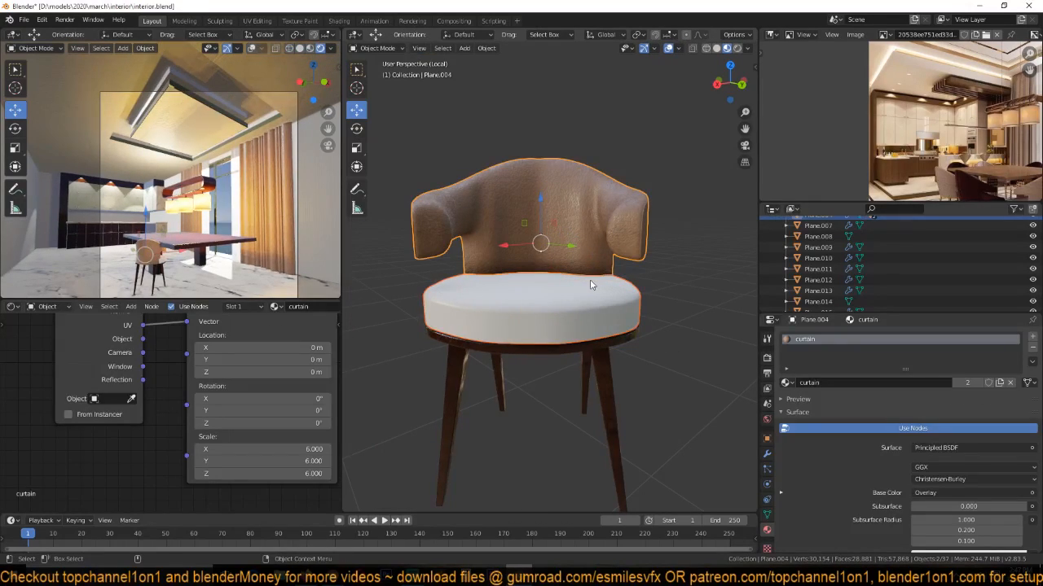
pyautogui.hotkey('ctrl', 'l')
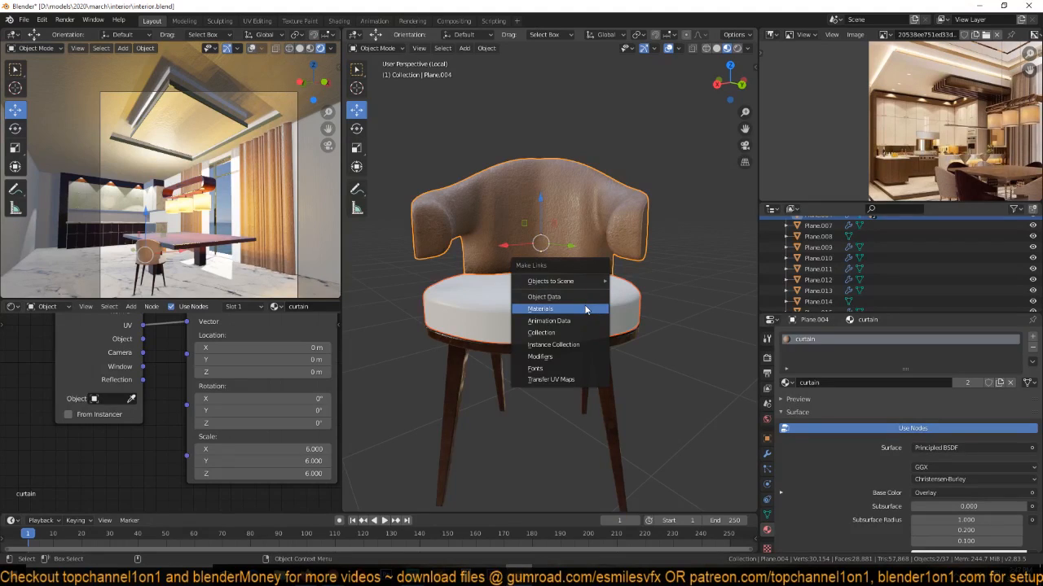
pyautogui.click(586, 309)
pyautogui.moveTo(586, 309); pyautogui.dragTo(573, 342, button='middle')
pyautogui.click(545, 323)
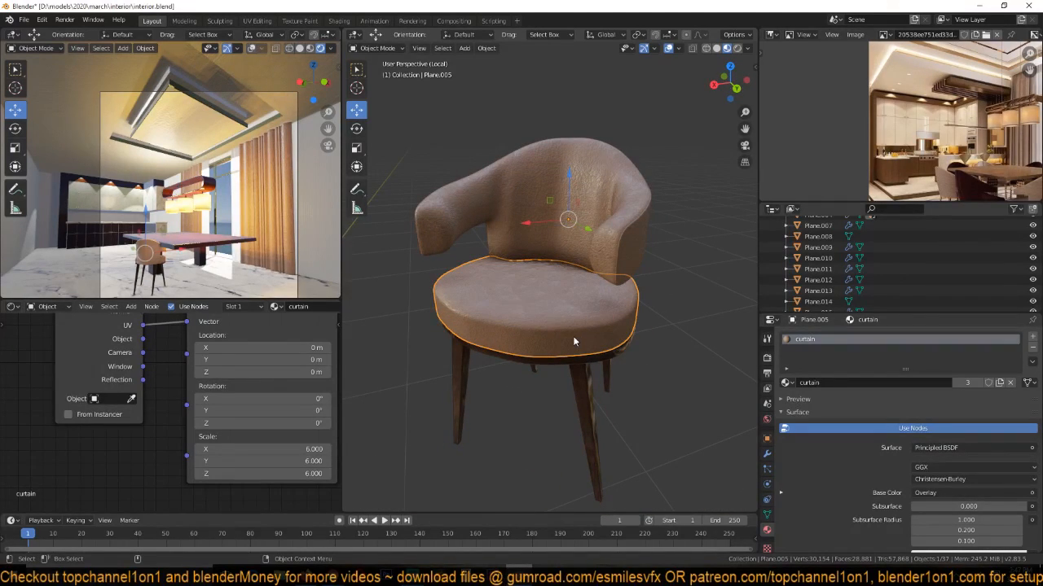
pyautogui.hotkey('ctrl', 's')
pyautogui.hotkey('alt', 'a')
pyautogui.moveTo(573, 343); pyautogui.dragTo(615, 354, button='middle')
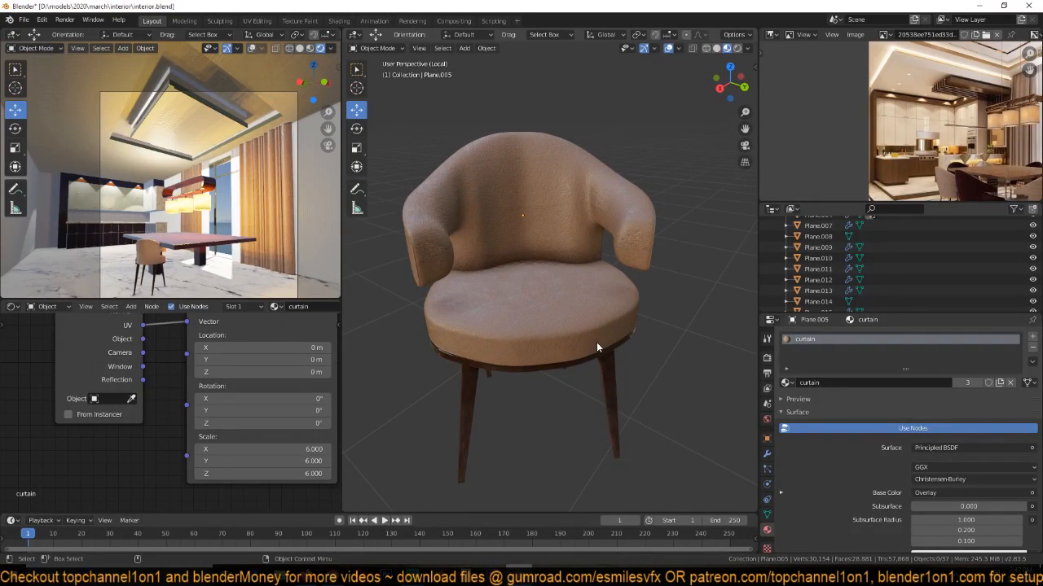
pyautogui.hotkey('ctrl', 's')
pyautogui.moveTo(597, 347); pyautogui.dragTo(550, 342, button='middle')
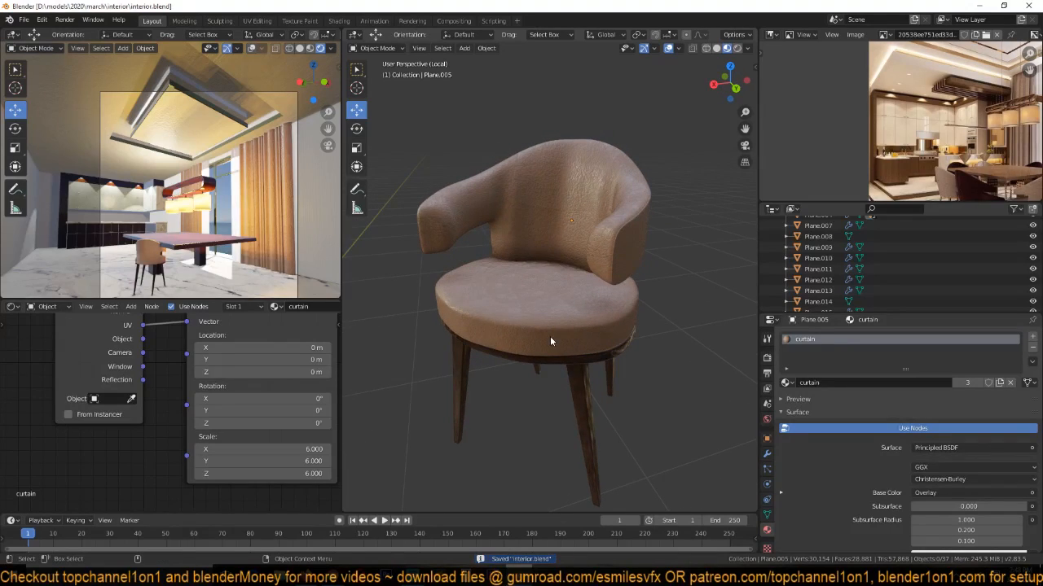
pyautogui.scroll(-4, 555, 342)
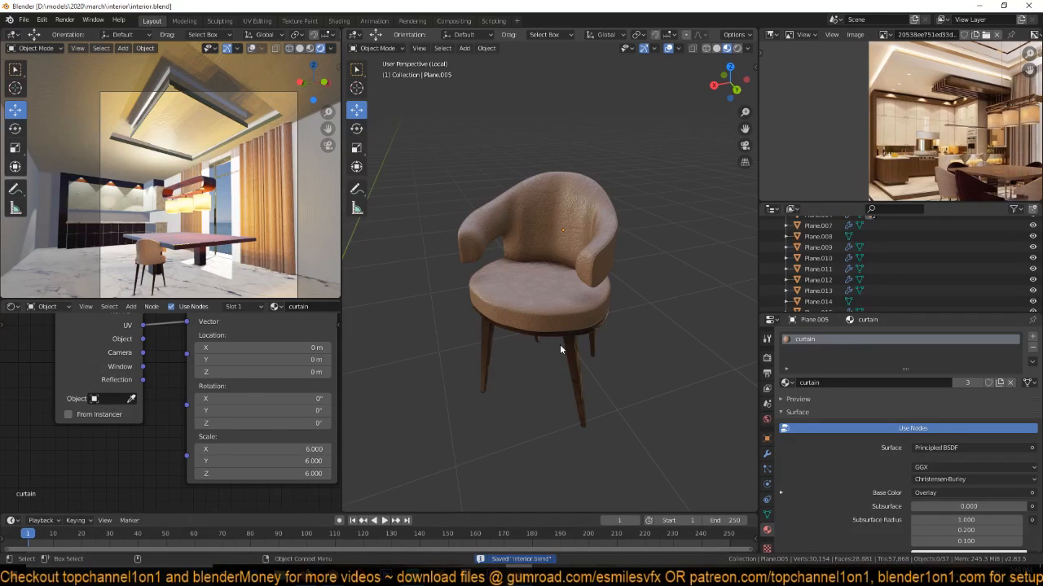
pyautogui.moveTo(560, 344); pyautogui.dragTo(590, 332, button='middle')
pyautogui.click(544, 309)
pyautogui.rightClick(537, 302)
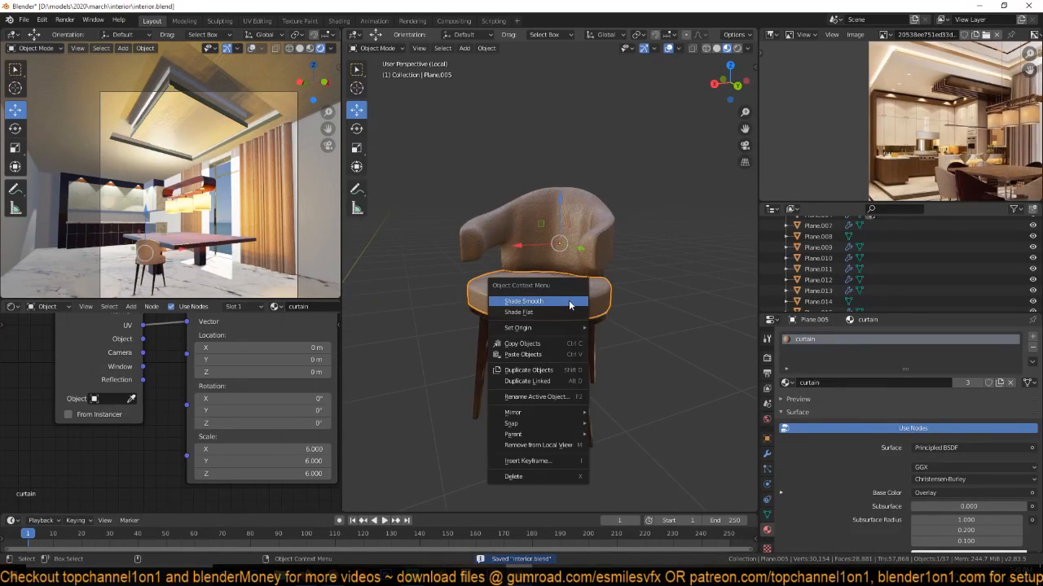
pyautogui.moveTo(570, 328)
pyautogui.moveTo(660, 265); pyautogui.dragTo(632, 299, button='middle')
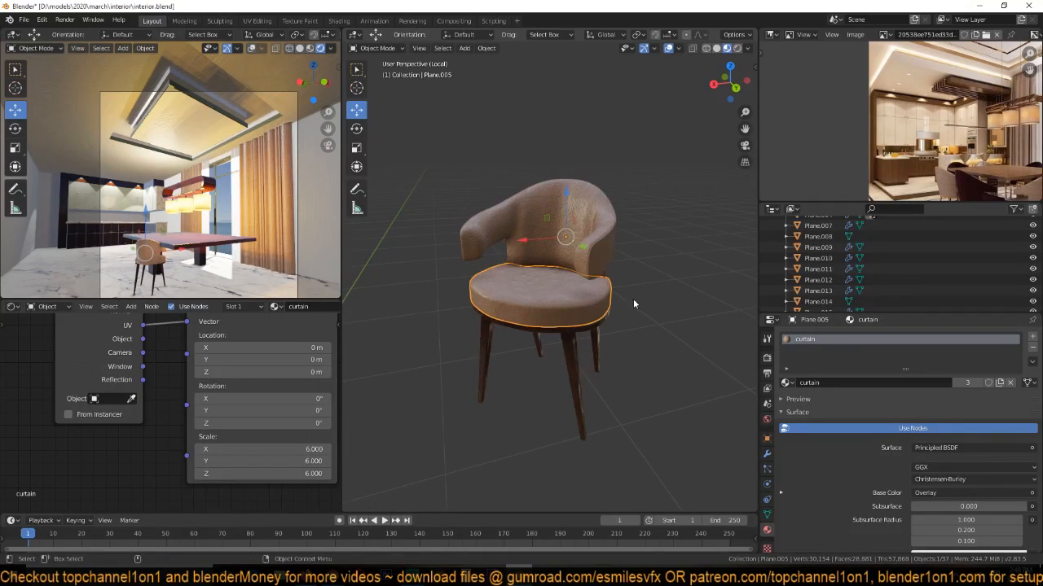
# Save the file and compare the chair's curtain-fabric upholstery with the dining chairs in the reference image.
pyautogui.hotkey('ctrl', 's')
pyautogui.scroll(-3, 216, 384)
pyautogui.moveTo(312, 380); pyautogui.dragTo(151, 393, button='middle')
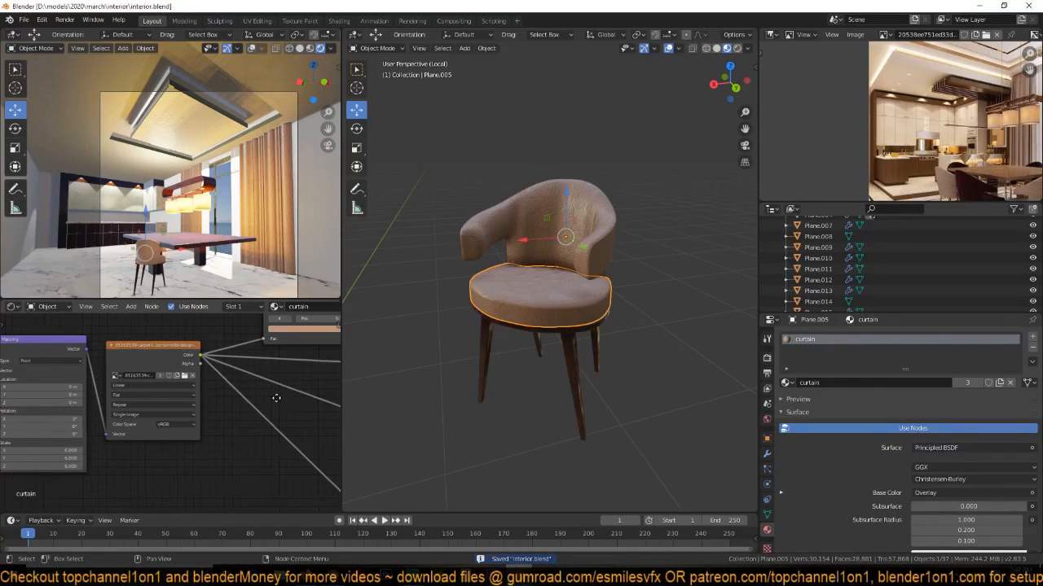
pyautogui.keyDown('ctrl'); pyautogui.scroll(-3, 262, 399); pyautogui.keyUp('ctrl')
pyautogui.moveTo(482, 389); pyautogui.dragTo(571, 325, button='middle')
pyautogui.click(570, 324)
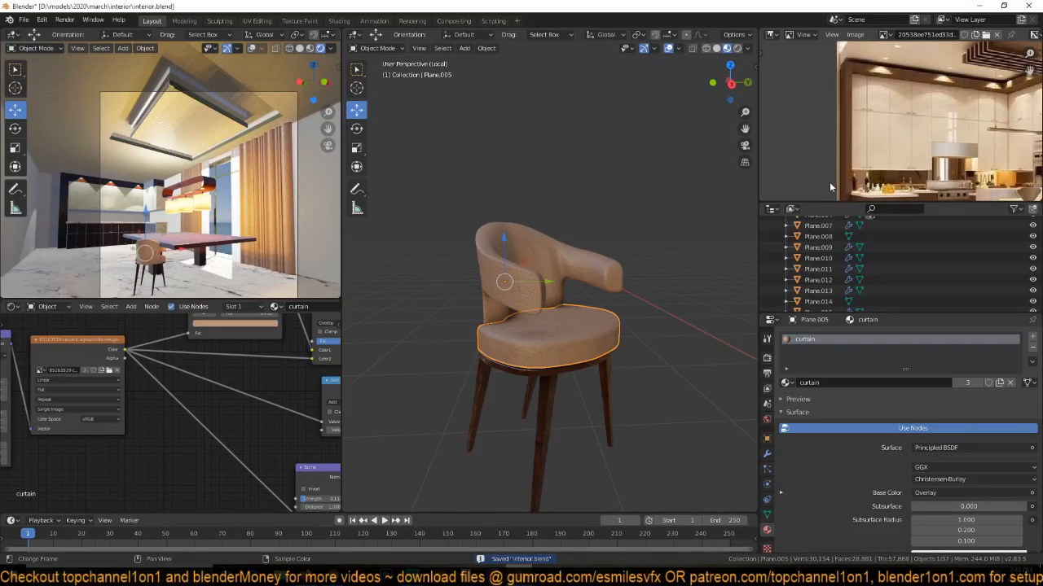
pyautogui.scroll(4, 892, 127)
pyautogui.scroll(-2, 892, 127)
pyautogui.scroll(-2, 902, 118)
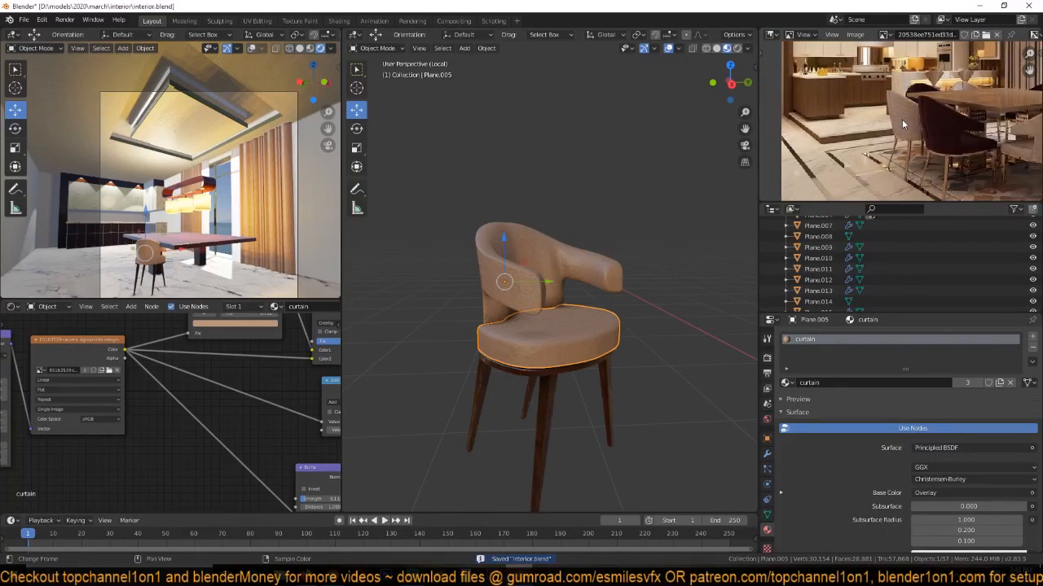
pyautogui.moveTo(607, 355); pyautogui.dragTo(522, 373, button='middle')
pyautogui.scroll(3, 521, 373)
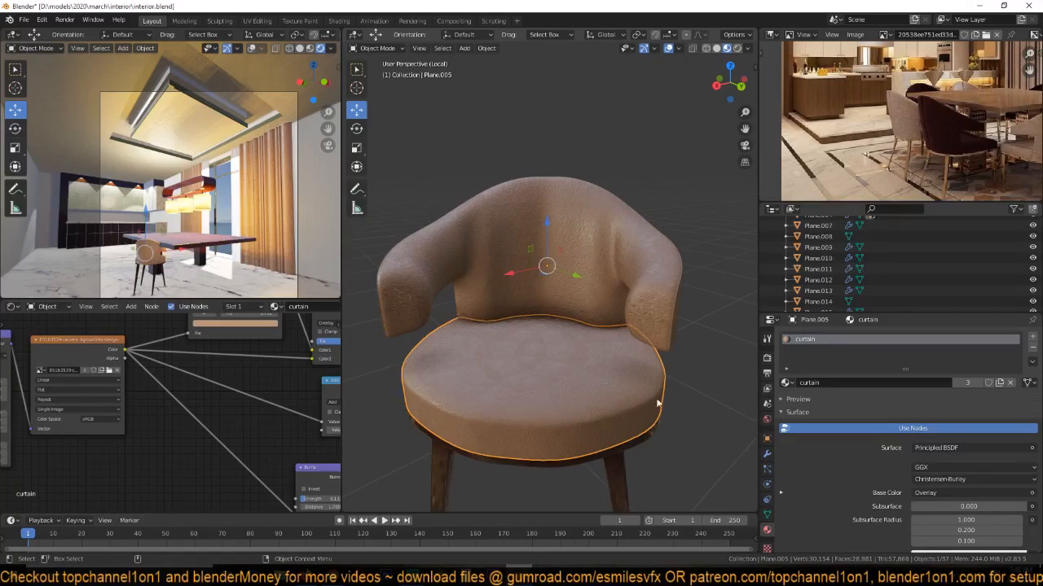
pyautogui.hotkey('ctrl', 's')
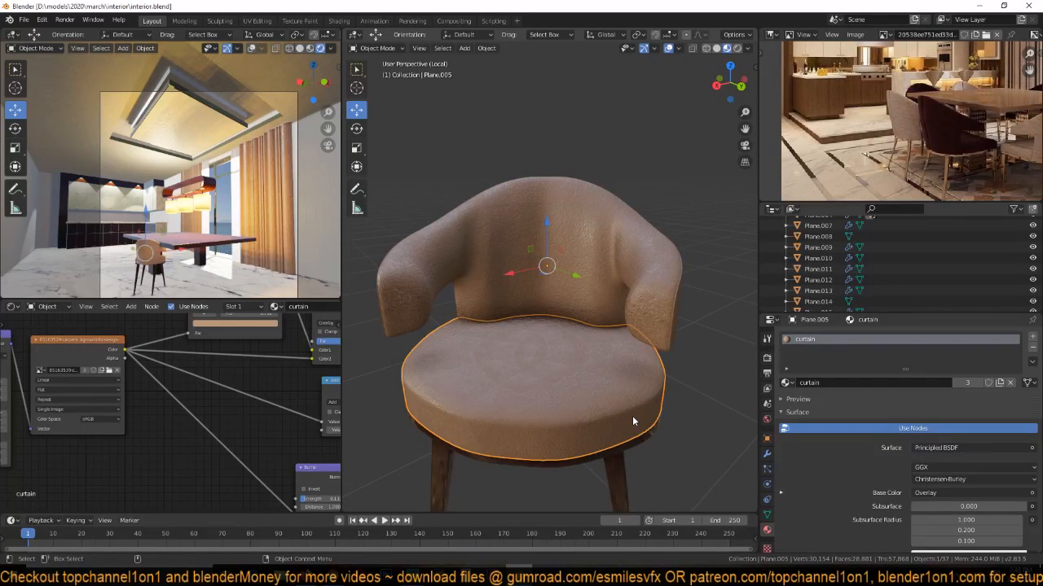
# Inspect the chair's backrest and cushion from several angles and look through the scene's indirect lighting settings.
pyautogui.moveTo(610, 370); pyautogui.dragTo(589, 357, button='middle')
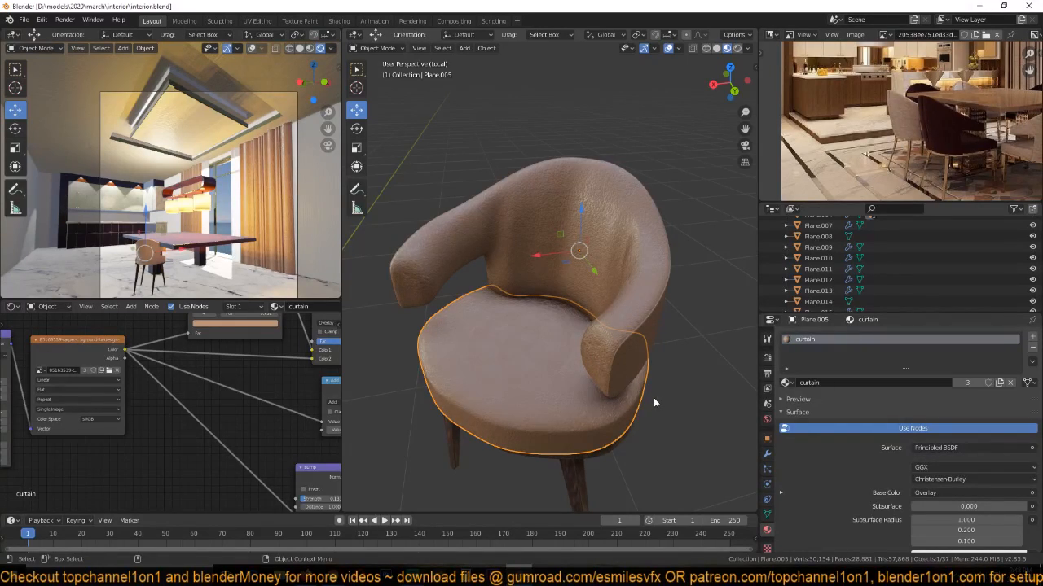
pyautogui.hotkey('ctrl', 's')
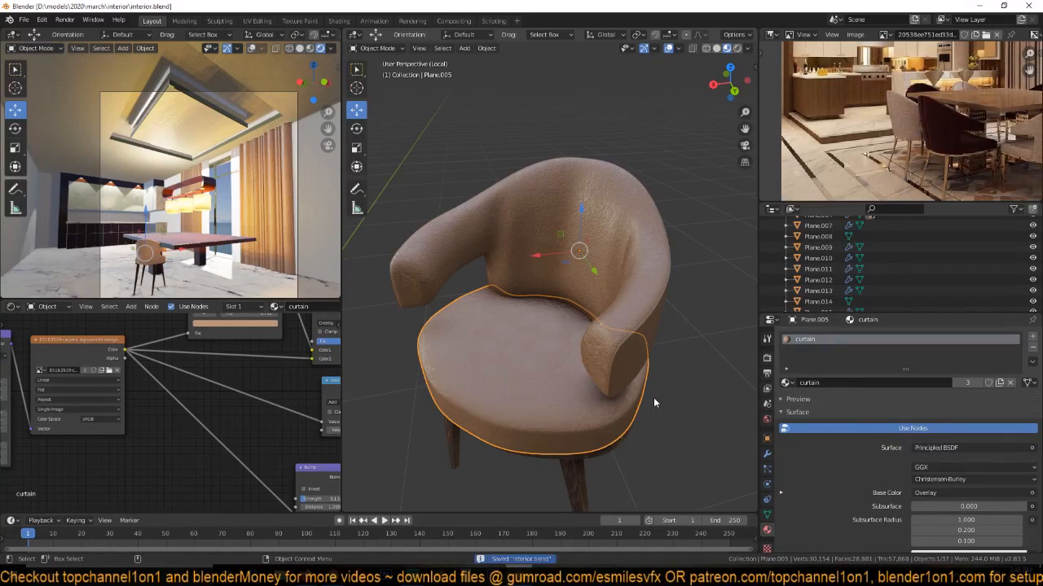
pyautogui.moveTo(642, 371); pyautogui.dragTo(642, 371, button='middle')
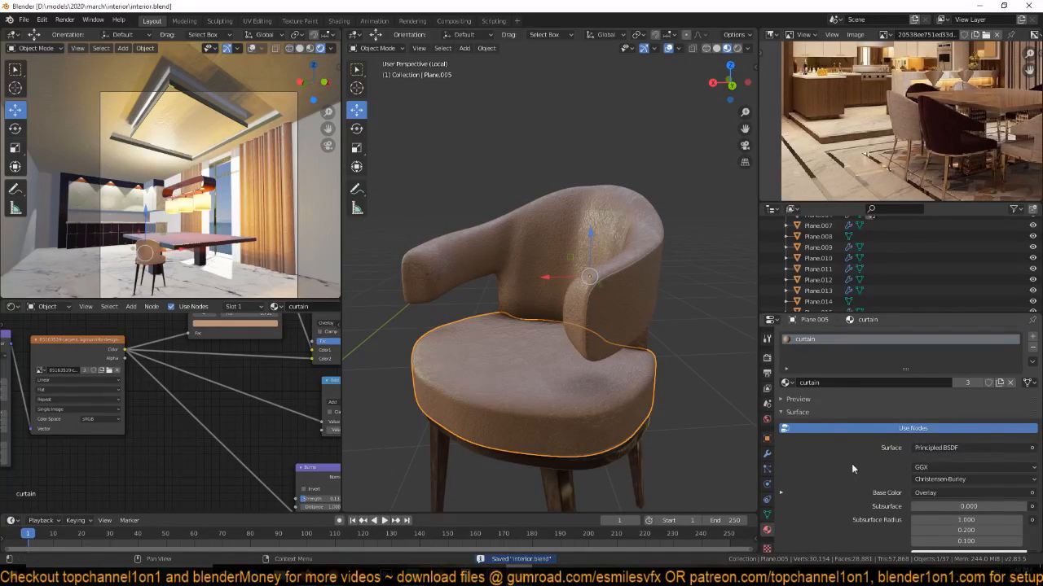
pyautogui.click(767, 359)
pyautogui.scroll(-4, 800, 457)
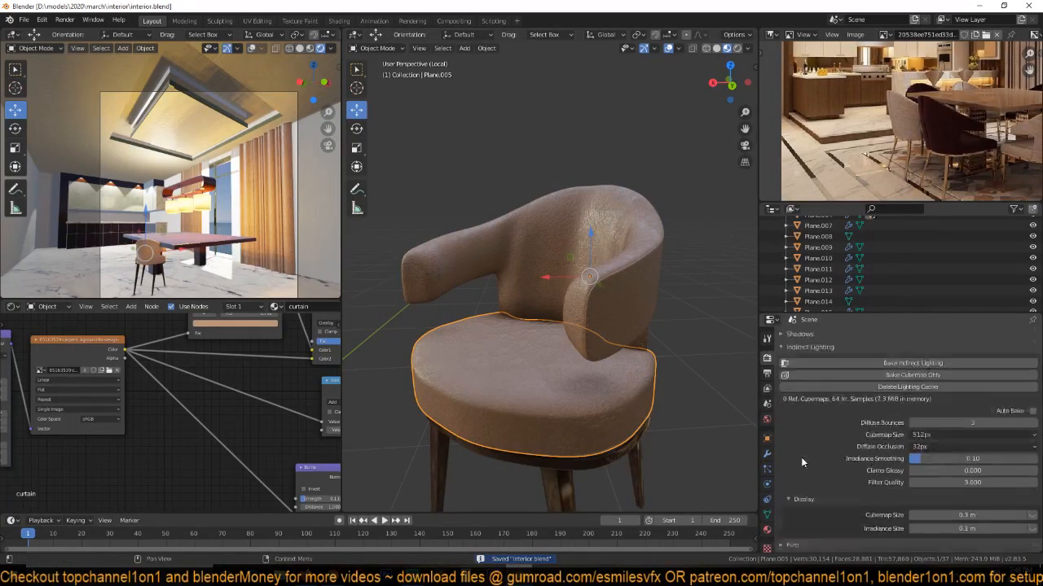
pyautogui.moveTo(570, 350); pyautogui.dragTo(629, 349, button='middle')
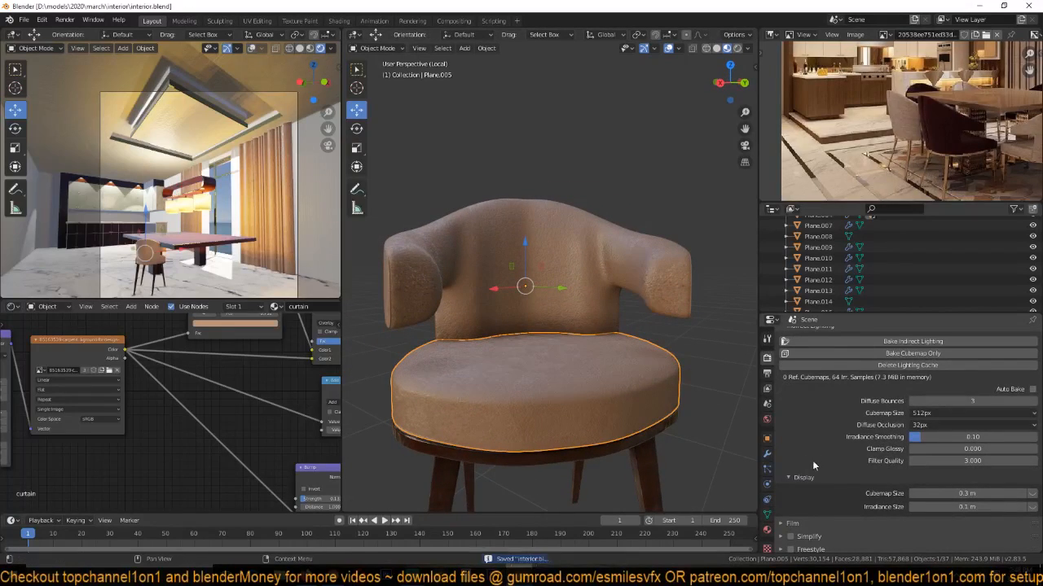
pyautogui.click(766, 529)
pyautogui.moveTo(383, 334); pyautogui.dragTo(435, 345, button='middle')
pyautogui.scroll(-3, 258, 308)
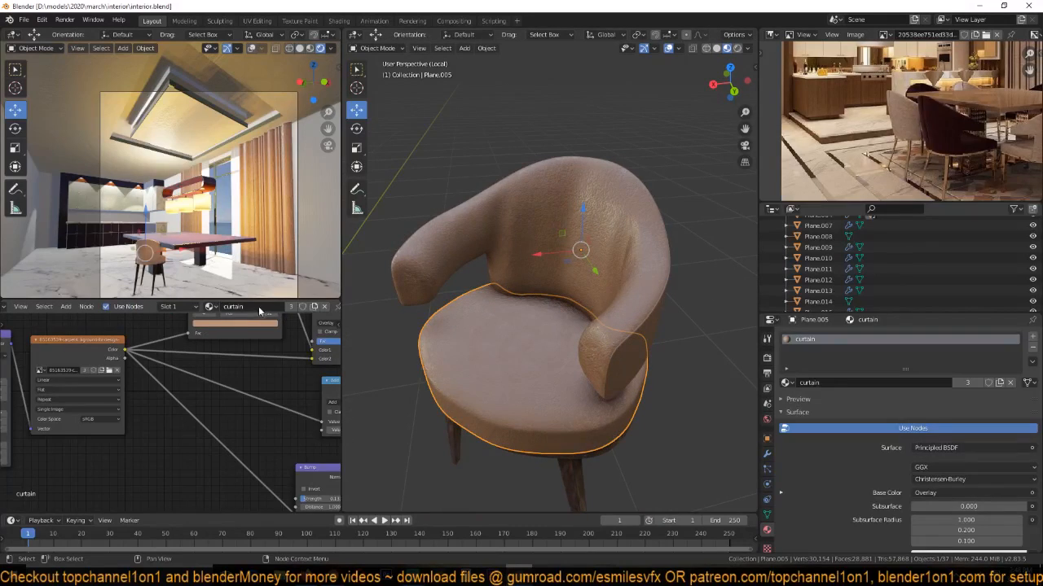
# Make the seat cushion's curtain material a single-user copy and replace its image texture with dark-red-leather-texture2-1024x654.jpg.
pyautogui.click(291, 307)
pyautogui.scroll(-4, 205, 356)
pyautogui.moveTo(163, 362); pyautogui.dragTo(237, 400, button='middle')
pyautogui.scroll(2, 234, 400)
pyautogui.click(235, 399)
pyautogui.scroll(-5, 507, 397)
pyautogui.scroll(-10, 506, 397)
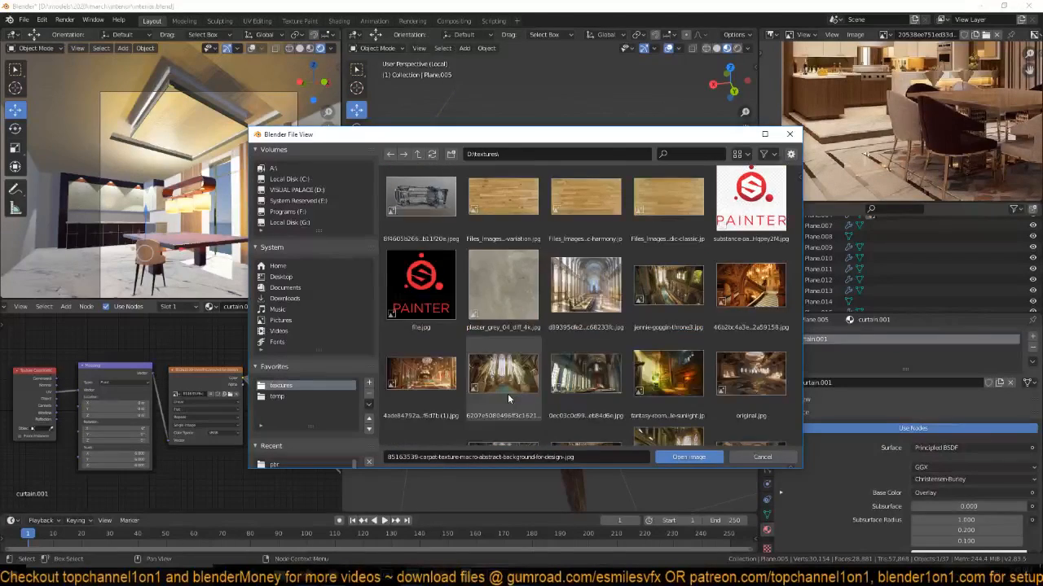
pyautogui.scroll(-4, 508, 397)
pyautogui.scroll(5, 508, 397)
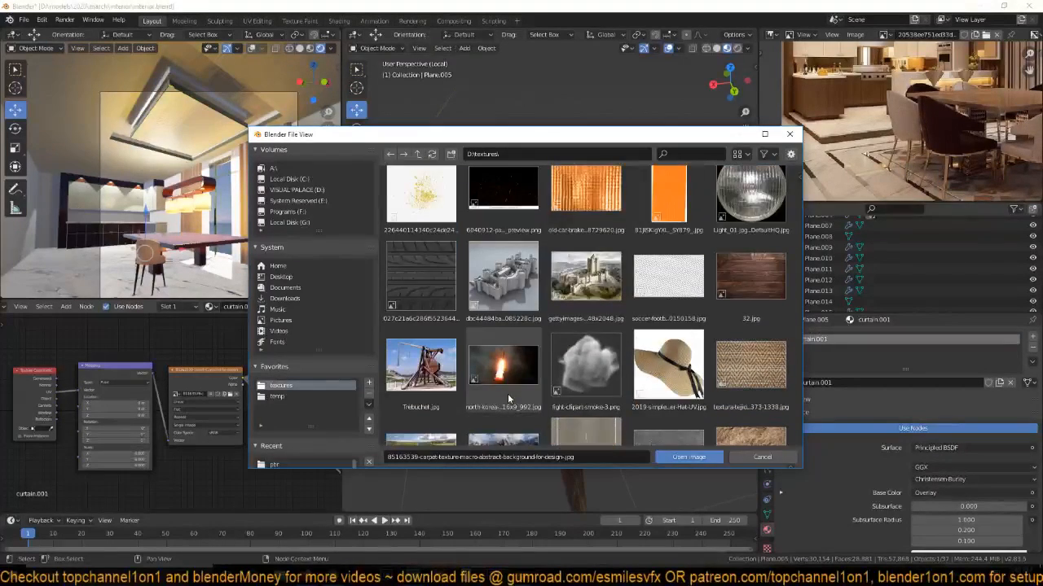
pyautogui.click(583, 276)
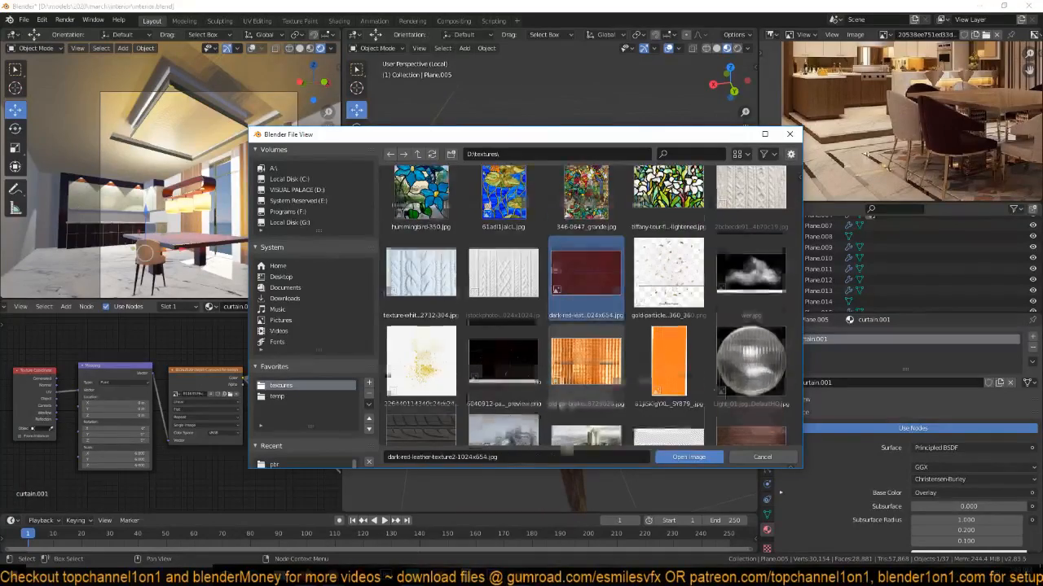
pyautogui.scroll(-10, 559, 383)
pyautogui.scroll(-10, 559, 383)
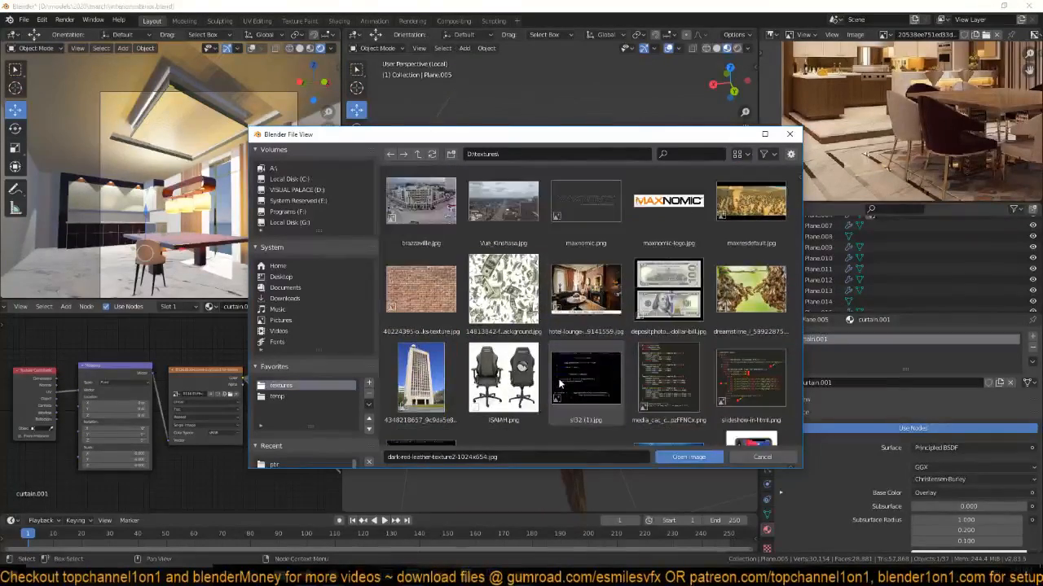
pyautogui.scroll(-10, 560, 383)
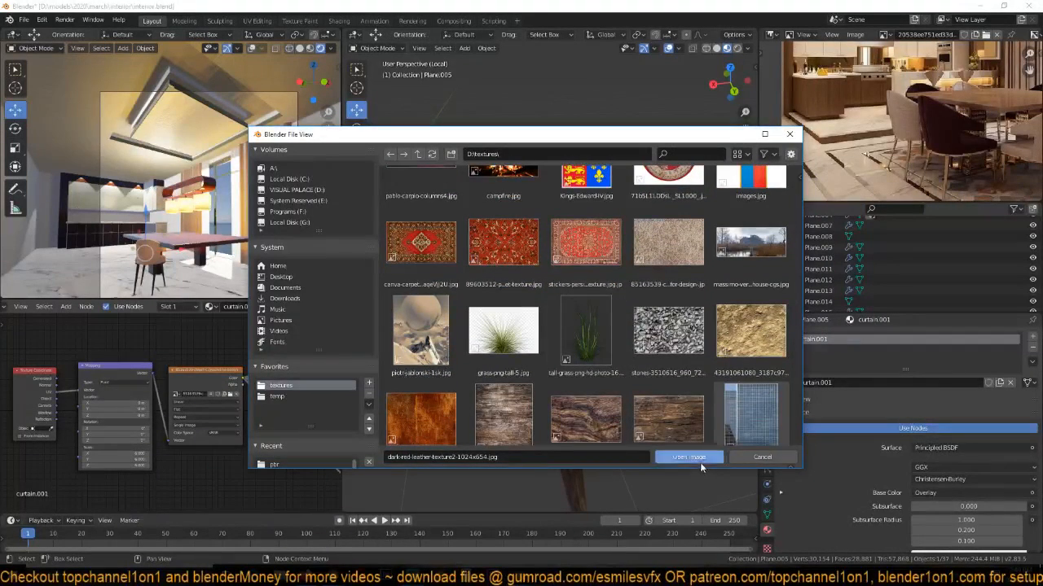
pyautogui.click(697, 461)
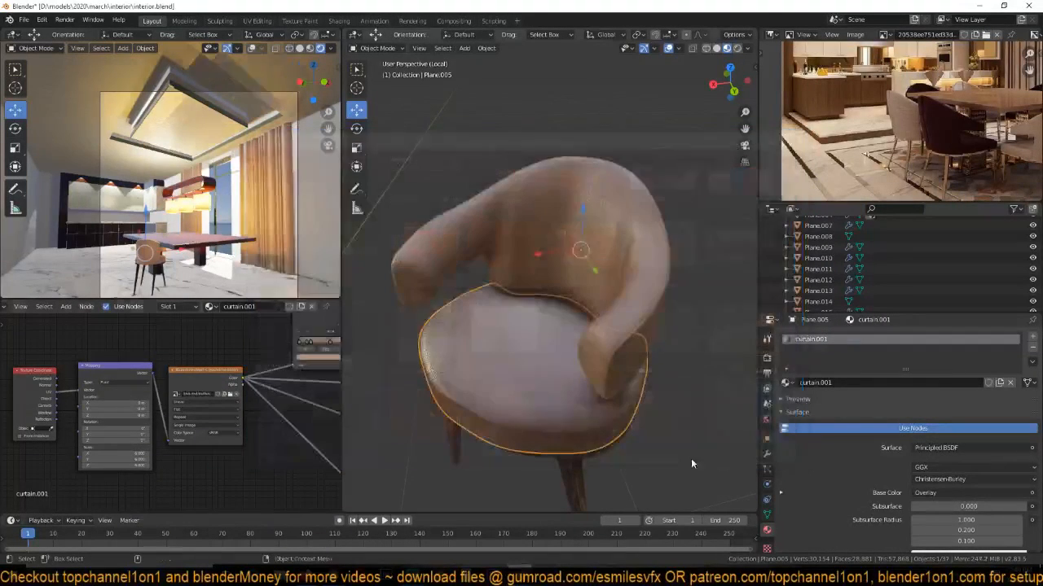
# Link the seat cushion's curtain.001 material to the backrest and clear the selection.
pyautogui.click(610, 360)
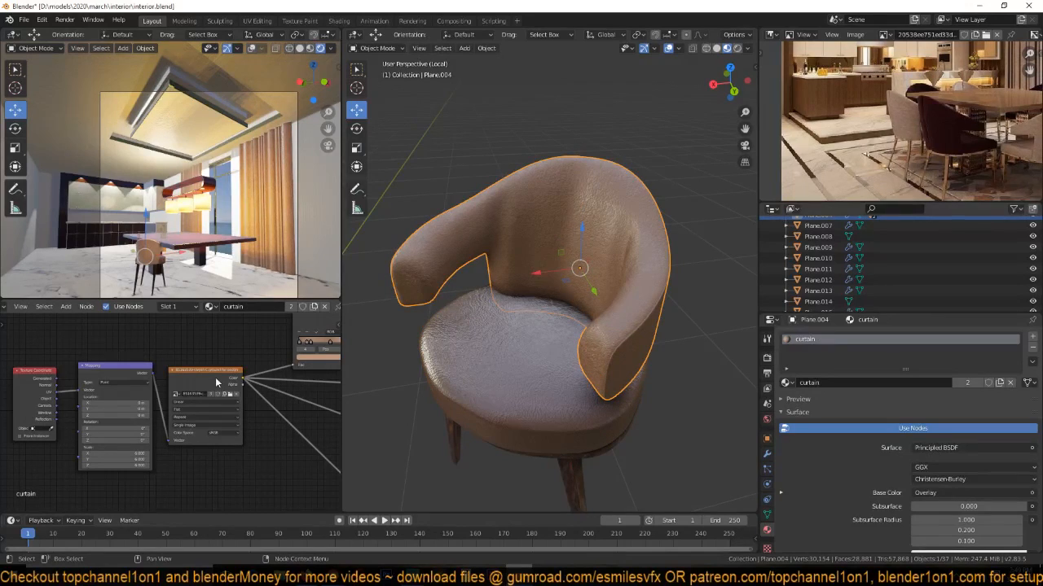
pyautogui.click(478, 374)
pyautogui.moveTo(498, 386); pyautogui.dragTo(547, 389, button='middle')
pyautogui.click(522, 259)
pyautogui.keyDown('shift'); pyautogui.click(570, 387); pyautogui.keyUp('shift')
pyautogui.hotkey('ctrl', 'l')
pyautogui.click(571, 387)
pyautogui.hotkey('alt', 'a')
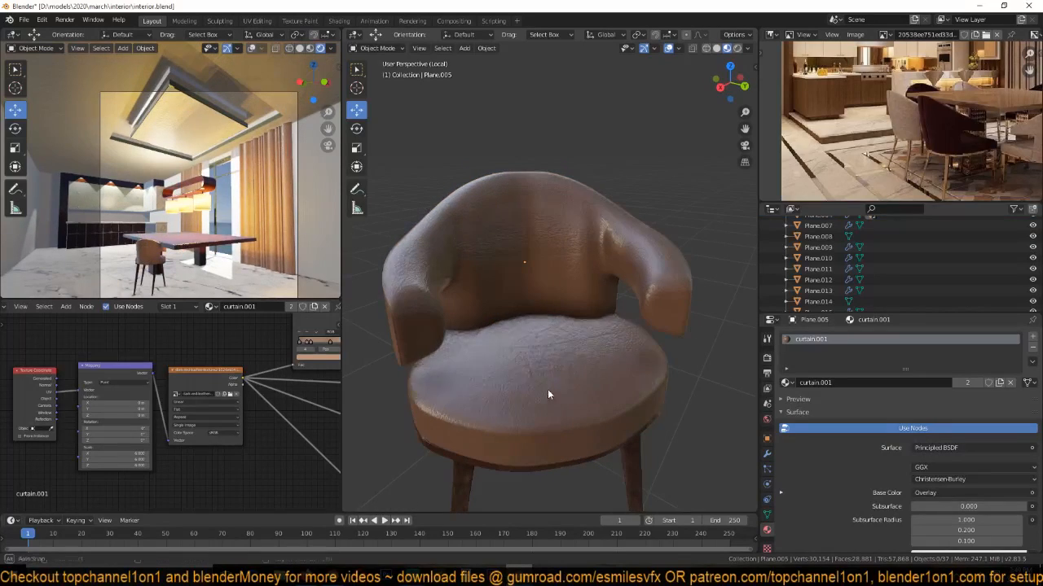
# Save the file, select the chair parts and view them from the top.
pyautogui.scroll(-2, 279, 432)
pyautogui.moveTo(279, 432); pyautogui.dragTo(124, 415, button='middle')
pyautogui.scroll(4, 188, 431)
pyautogui.moveTo(220, 417); pyautogui.dragTo(219, 417)
pyautogui.moveTo(521, 343); pyautogui.dragTo(547, 388, button='middle')
pyautogui.hotkey('ctrl', 's')
pyautogui.click(612, 381)
pyautogui.press('KP_7')
# Detach and delete the ColorRamp and the first Overlay mix node from the curtain.001 material.
pyautogui.scroll(-5, 222, 398)
pyautogui.moveTo(221, 398); pyautogui.dragTo(205, 452, button='middle')
pyautogui.moveTo(135, 396); pyautogui.dragTo(195, 380, button='middle')
pyautogui.scroll(4, 215, 396)
pyautogui.scroll(-2, 219, 381)
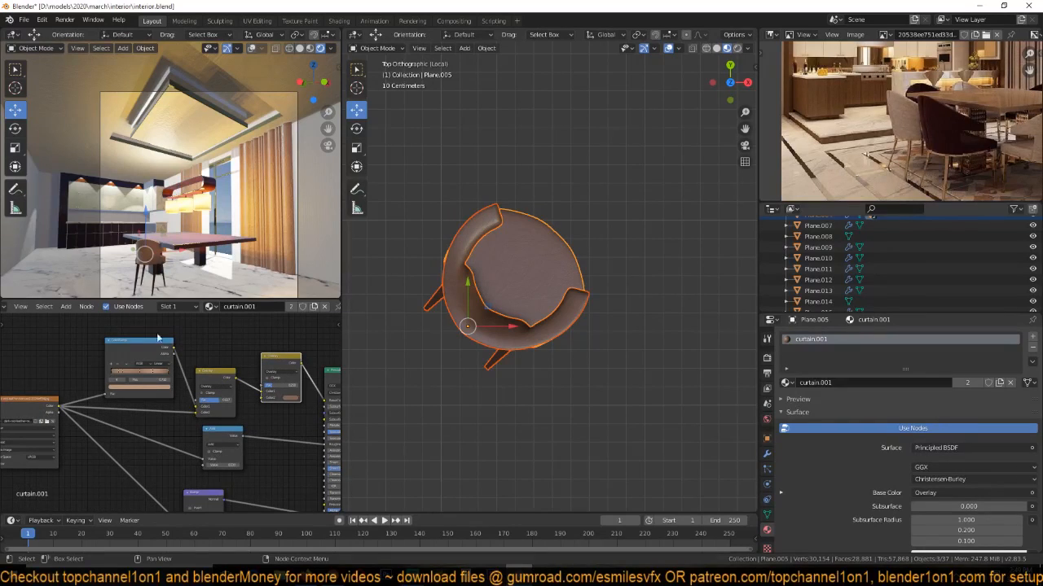
pyautogui.moveTo(176, 355); pyautogui.dragTo(137, 341)
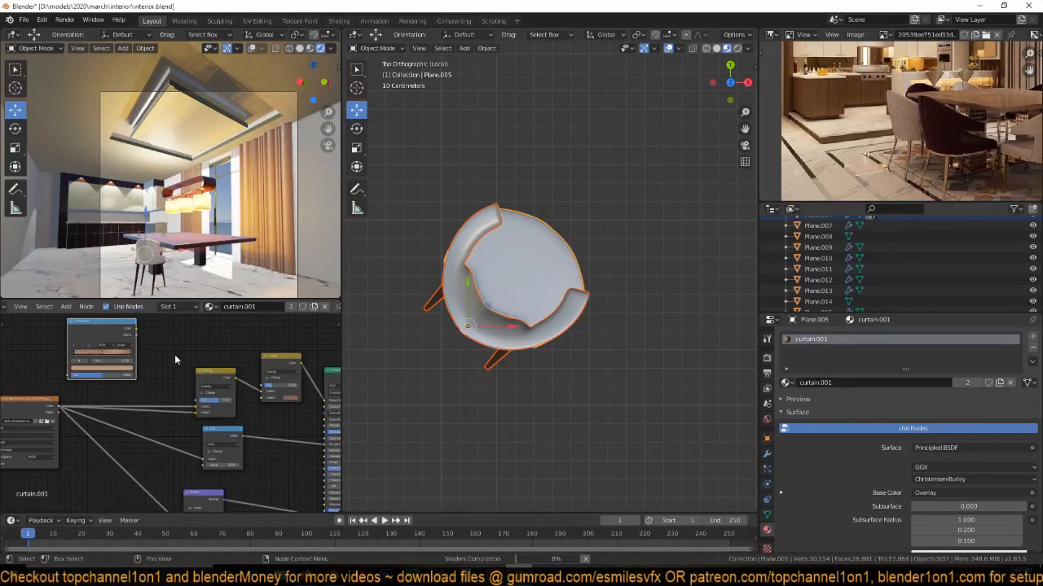
pyautogui.press('x')
pyautogui.keyDown('alt'); pyautogui.moveTo(204, 373); pyautogui.dragTo(127, 336); pyautogui.keyUp('alt')
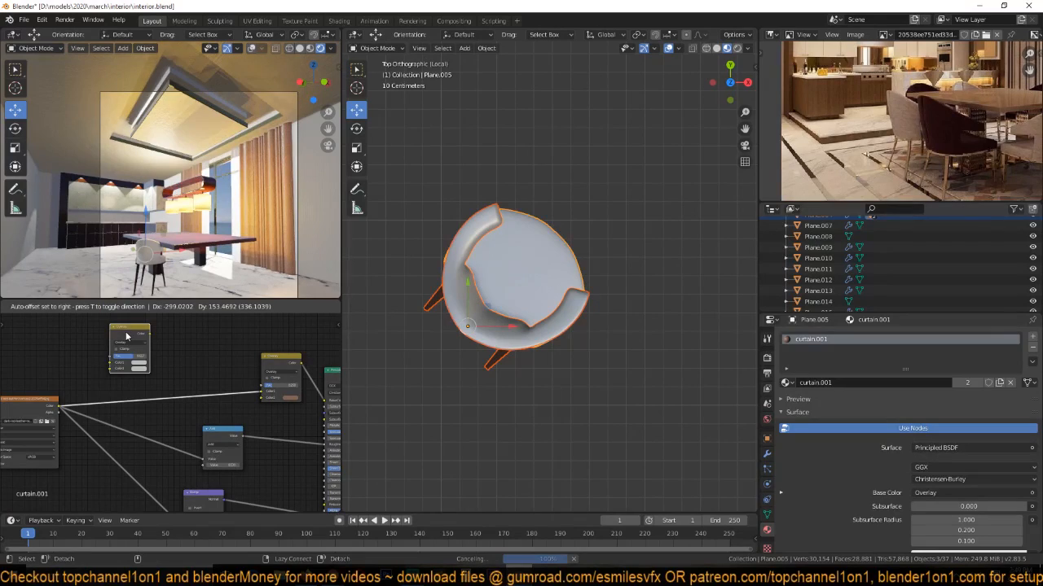
pyautogui.keyDown('alt'); pyautogui.moveTo(161, 347); pyautogui.dragTo(151, 347); pyautogui.keyUp('alt')
pyautogui.press('x')
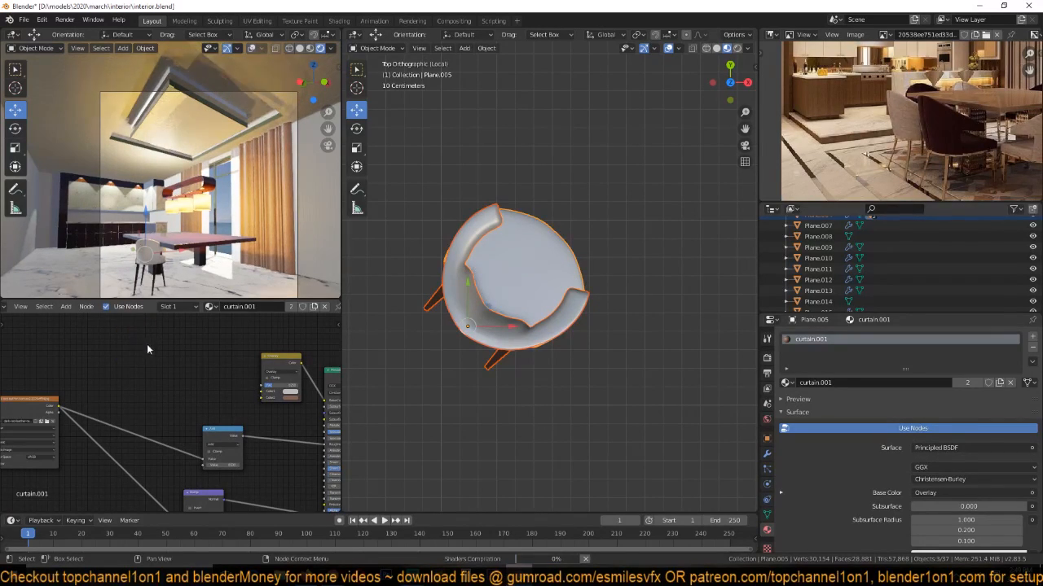
# Connect the leather image's Color output to Color1 of the remaining Overlay node, clear the selection and save the file.
pyautogui.moveTo(60, 409); pyautogui.dragTo(263, 396)
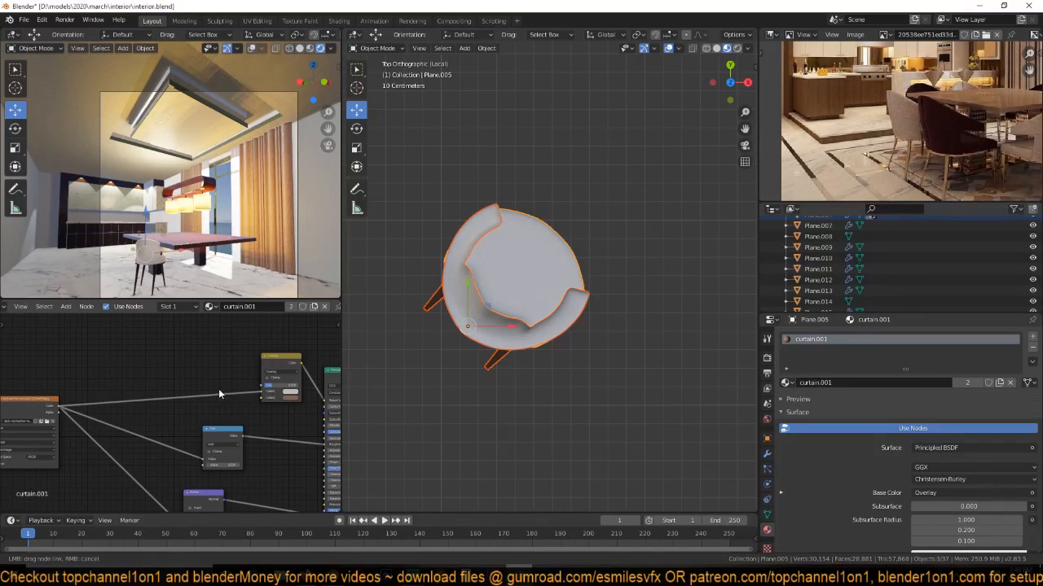
pyautogui.moveTo(465, 361); pyautogui.dragTo(360, 241, button='middle')
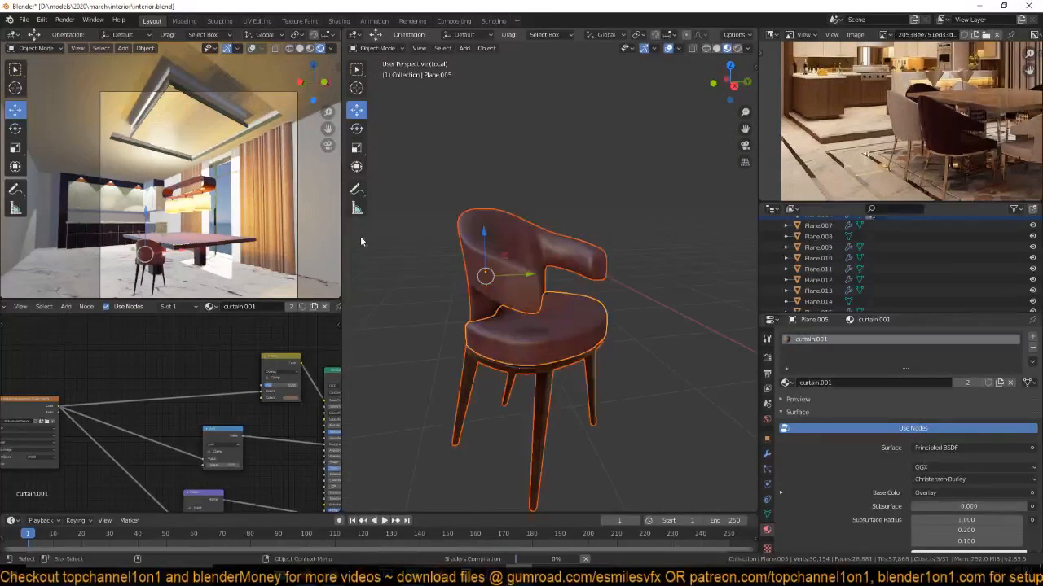
pyautogui.click(406, 313)
pyautogui.moveTo(480, 328); pyautogui.dragTo(447, 398, button='middle')
pyautogui.hotkey('ctrl', 's')
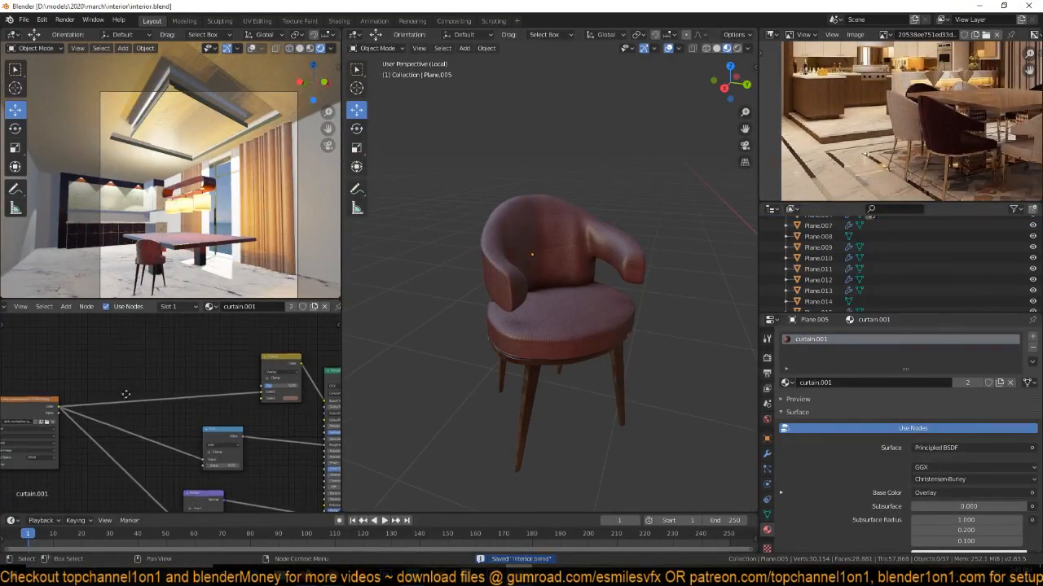
# Add a ColorRamp node driven by the leather image's Color output and set its interpolation to Constant.
pyautogui.hotkey('shift', 'a')
pyautogui.moveTo(117, 458)
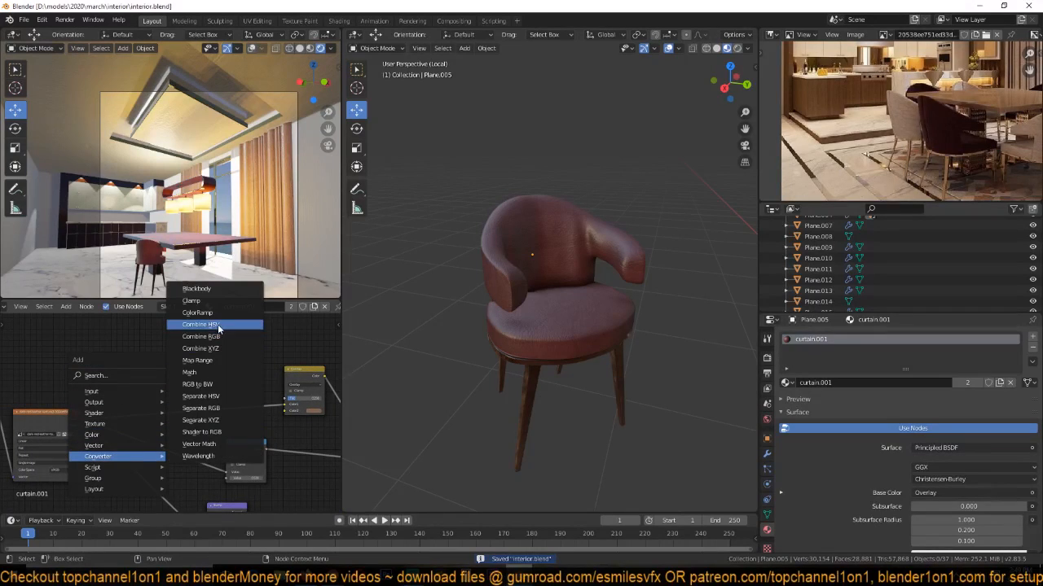
pyautogui.click(197, 313)
pyautogui.click(172, 354)
pyautogui.moveTo(80, 421); pyautogui.dragTo(171, 385)
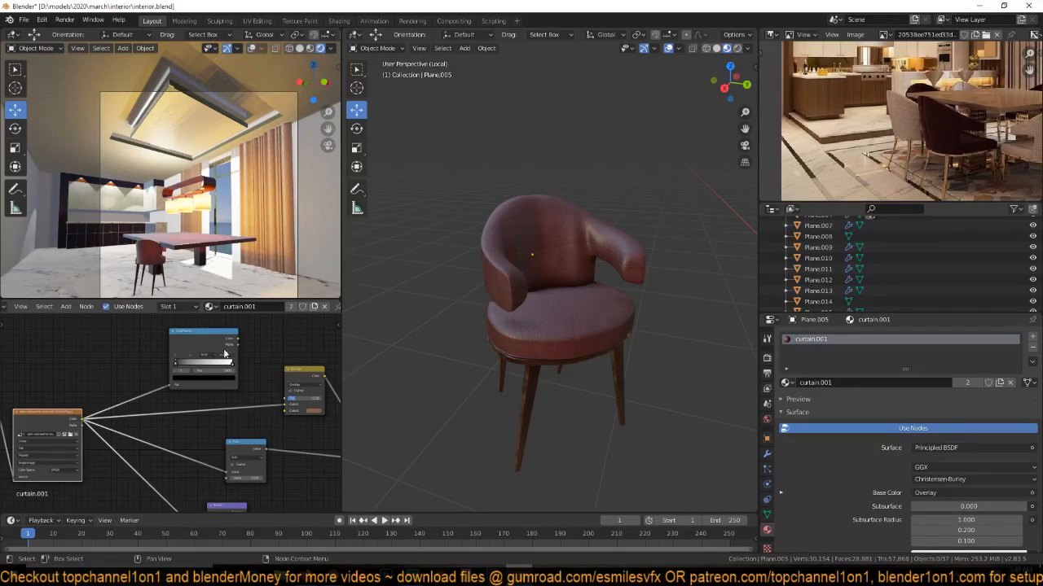
pyautogui.click(221, 356)
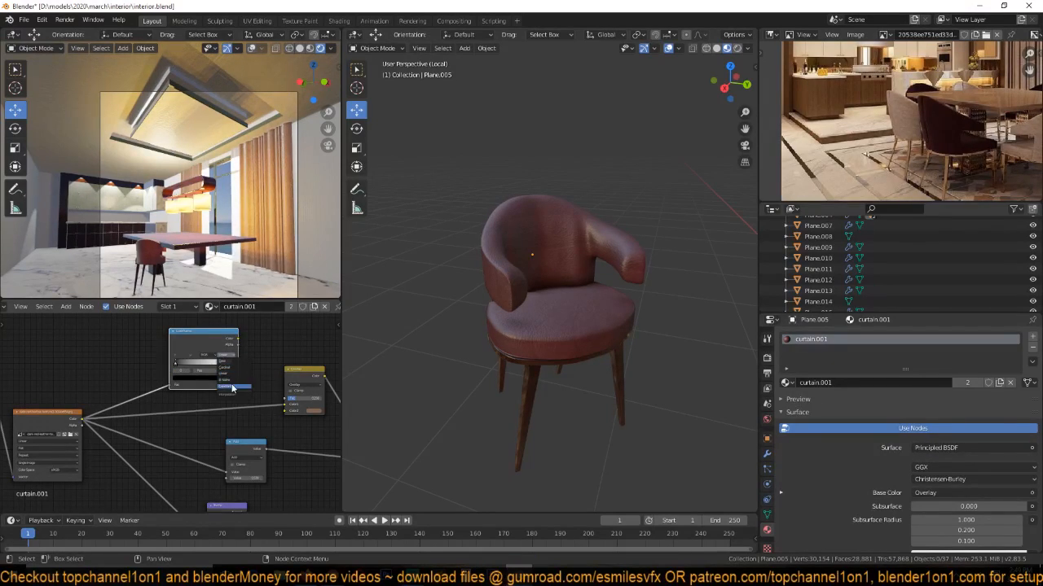
pyautogui.click(231, 388)
# Adjust the ColorRamp to a dark yellow stop at 0.150, a blue stop at 0.466 and a white stop closer to the middle.
pyautogui.scroll(3, 232, 389)
pyautogui.moveTo(260, 346); pyautogui.dragTo(224, 350)
pyautogui.click(159, 350)
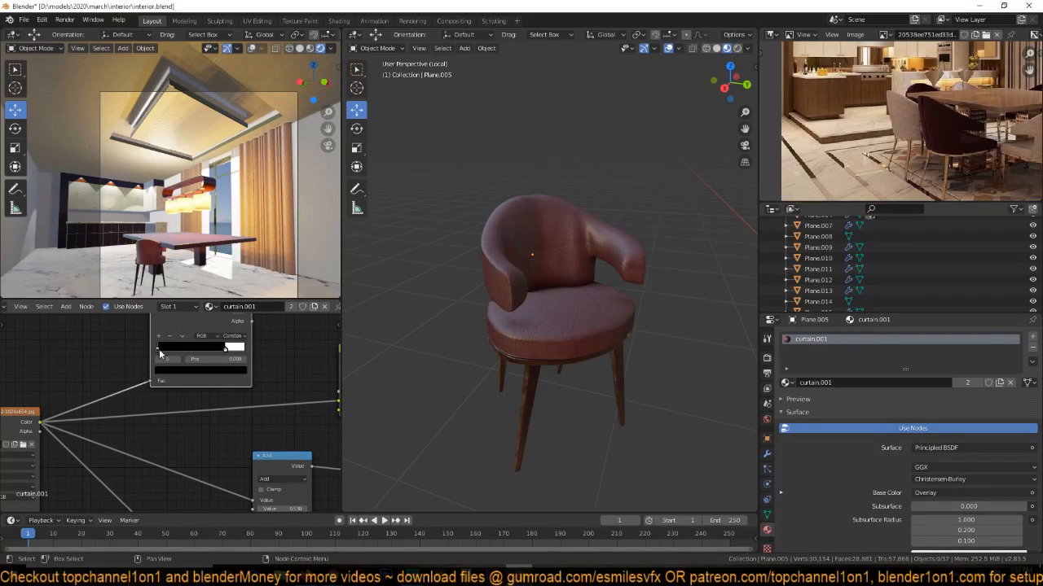
pyautogui.click(182, 372)
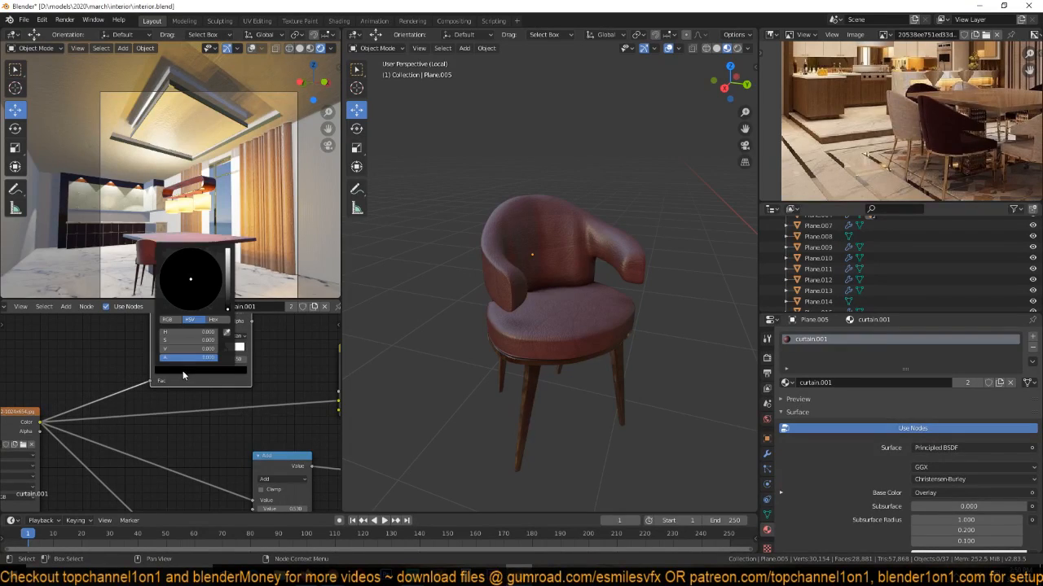
pyautogui.click(228, 268)
pyautogui.click(173, 290)
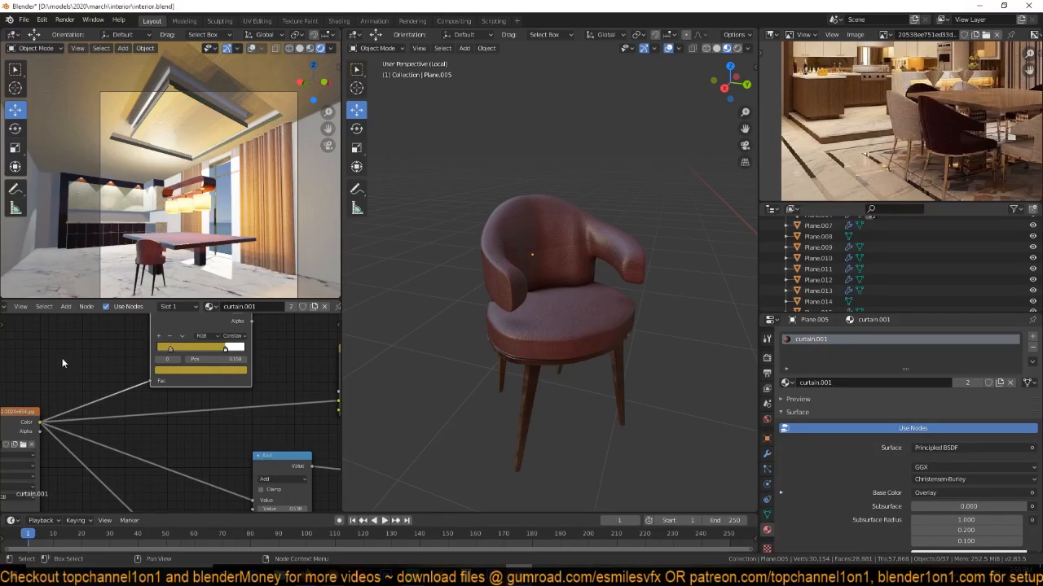
pyautogui.click(200, 371)
pyautogui.click(200, 269)
# Connect the ColorRamp's Color output to Color2 of the Overlay node.
pyautogui.moveTo(266, 406); pyautogui.dragTo(210, 426, button='middle')
pyautogui.moveTo(193, 331); pyautogui.dragTo(282, 428)
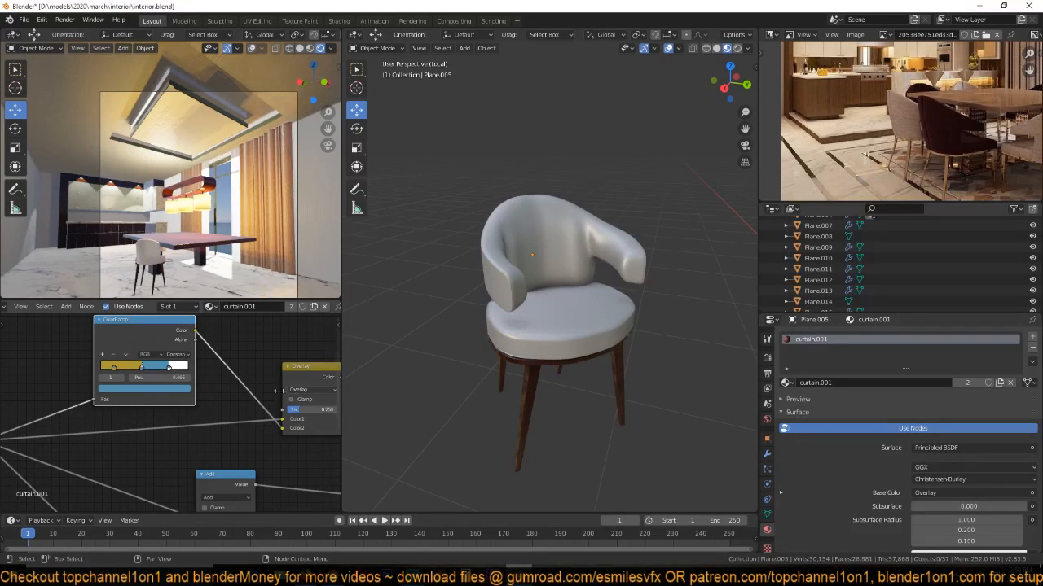
pyautogui.moveTo(285, 397); pyautogui.dragTo(183, 391, button='middle')
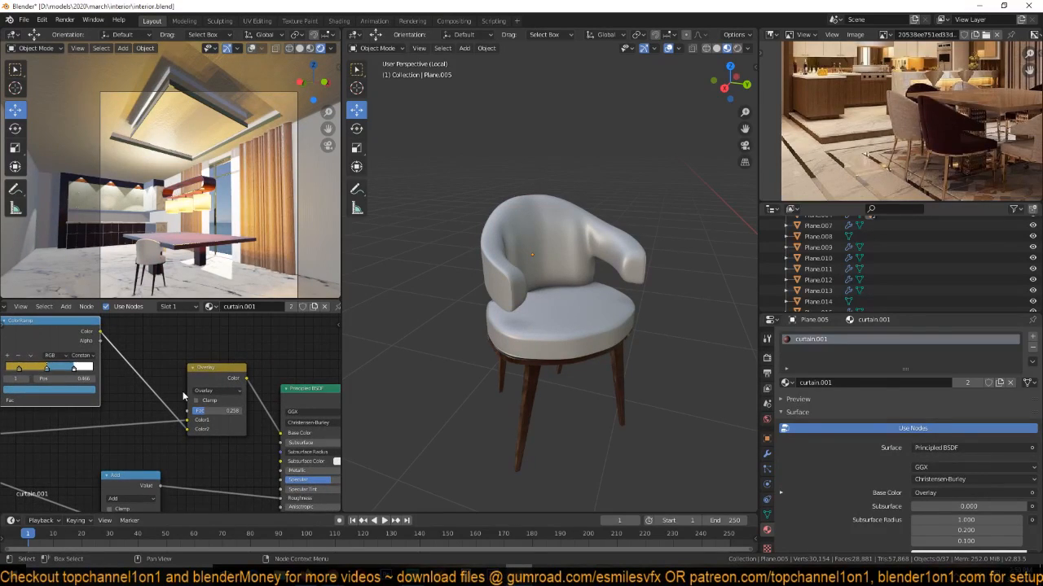
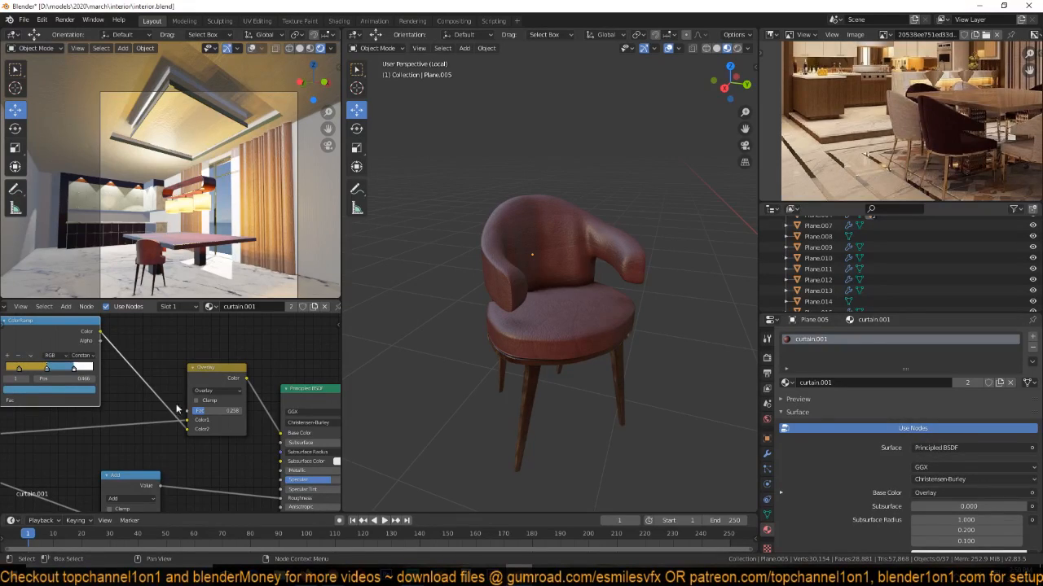
# Duplicate the whole chair along Y from the top view and rotate the copy to a different angle.
pyautogui.click(483, 298)
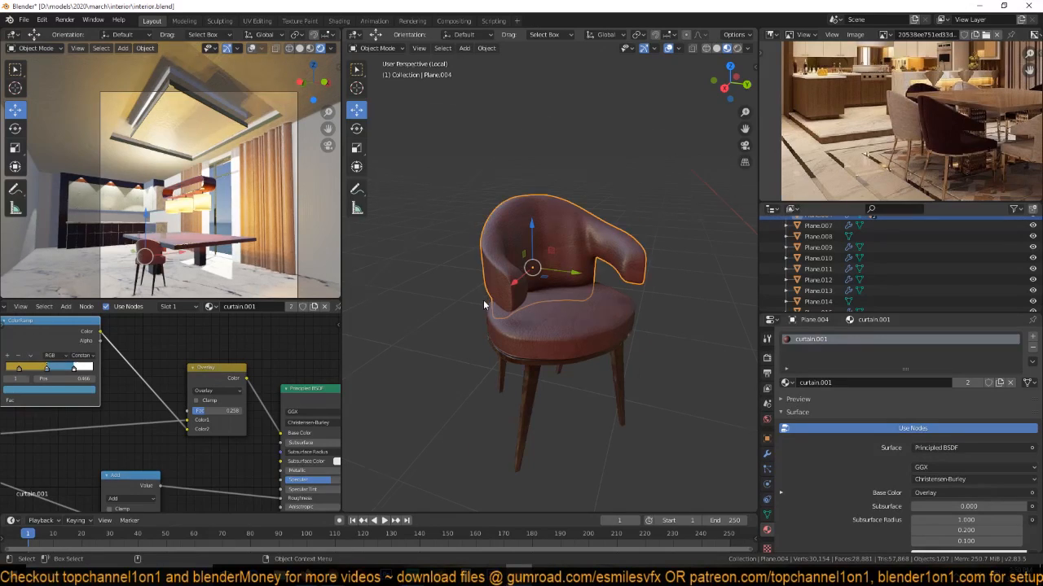
pyautogui.press('KP_7')
pyautogui.moveTo(383, 189); pyautogui.dragTo(624, 410)
pyautogui.keyDown('shift'); pyautogui.moveTo(551, 349); pyautogui.dragTo(579, 455, button='middle'); pyautogui.keyUp('shift')
pyautogui.scroll(-2, 561, 412)
pyautogui.keyDown('shift'); pyautogui.moveTo(561, 411); pyautogui.dragTo(555, 440, button='middle'); pyautogui.keyUp('shift')
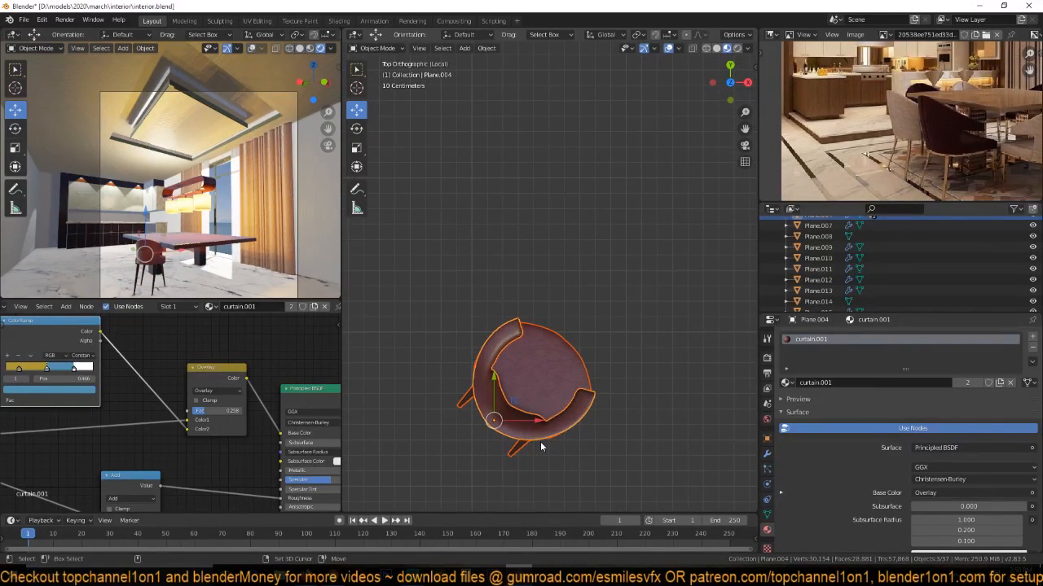
pyautogui.hotkey('shift', 'd')
pyautogui.press('y')
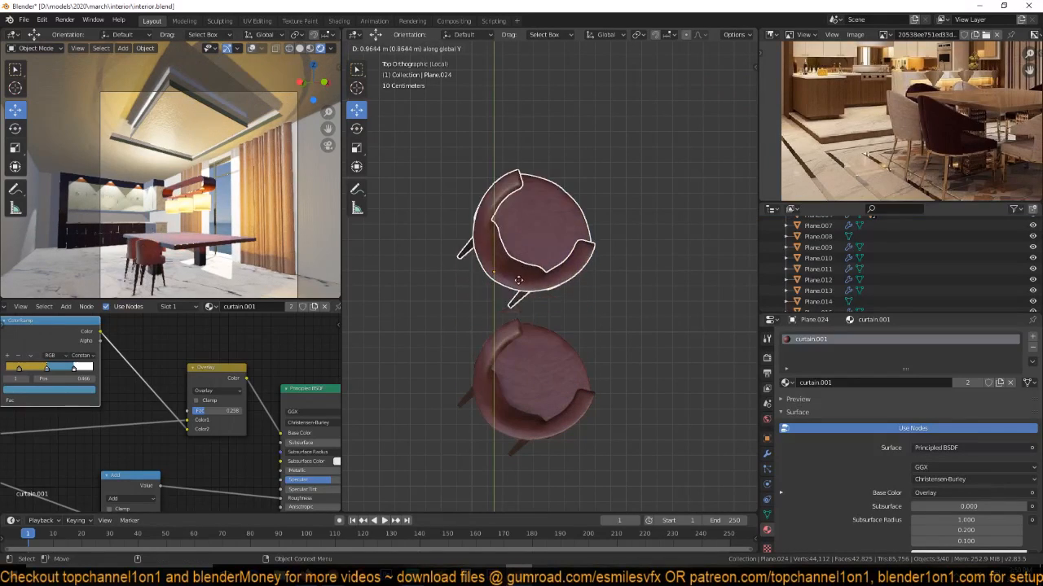
pyautogui.click(515, 258)
pyautogui.press('r')
pyautogui.click(484, 354)
pyautogui.scroll(-4, 483, 353)
pyautogui.moveTo(484, 354); pyautogui.dragTo(509, 396, button='middle')
# Save the file, add an Object Info node and connect its Random output to the ColorRamp's Fac.
pyautogui.moveTo(102, 392); pyautogui.dragTo(375, 444, button='middle')
pyautogui.hotkey('ctrl', 's')
pyautogui.hotkey('shift', 'a')
pyautogui.moveTo(103, 319)
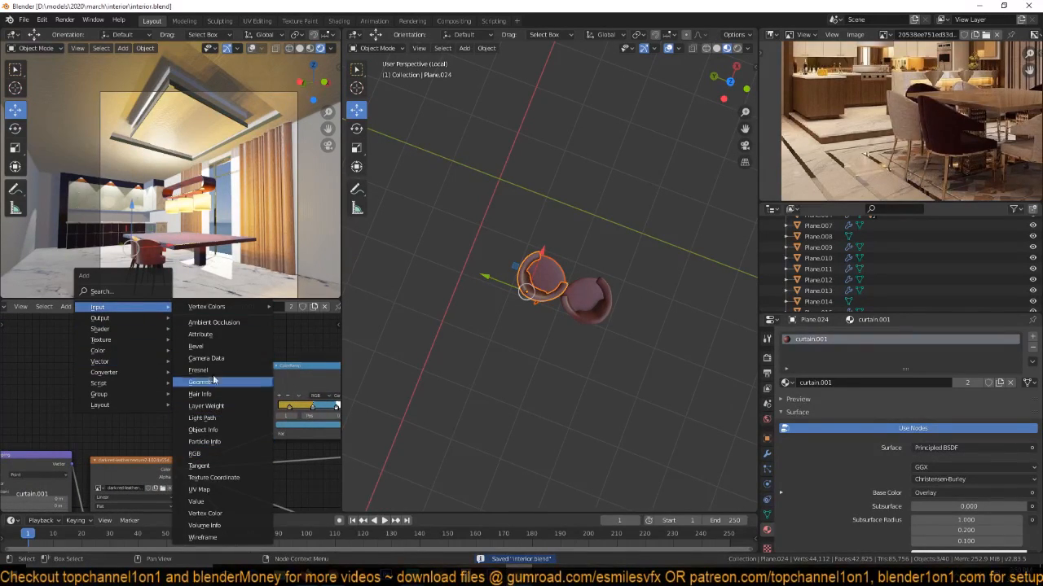
pyautogui.click(203, 429)
pyautogui.click(193, 414)
pyautogui.moveTo(195, 411); pyautogui.dragTo(274, 435)
pyautogui.moveTo(274, 435); pyautogui.dragTo(181, 434, button='middle')
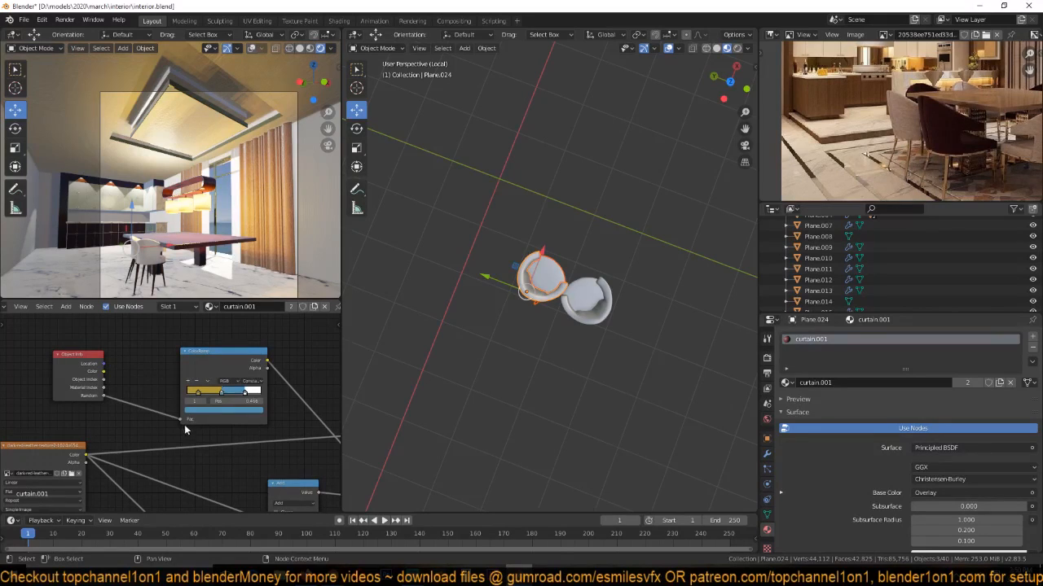
# Raise the Overlay node's Fac to 1.000 and clear the chair selection.
pyautogui.moveTo(226, 401); pyautogui.dragTo(111, 367, button='middle')
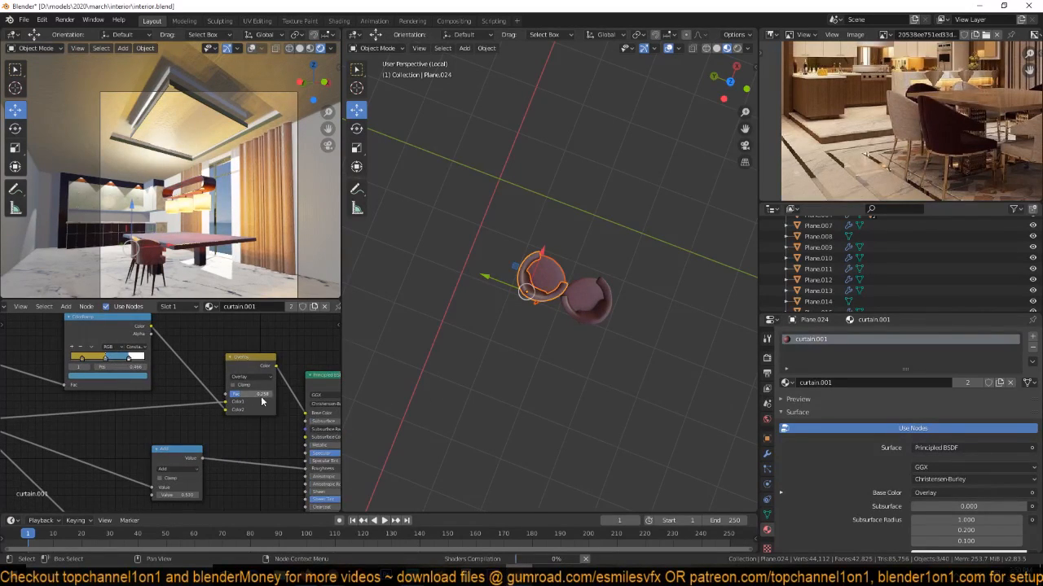
pyautogui.scroll(3, 432, 369)
pyautogui.moveTo(432, 369); pyautogui.dragTo(342, 303, button='middle')
pyautogui.scroll(3, 658, 298)
pyautogui.click(658, 299)
pyautogui.moveTo(658, 298); pyautogui.dragTo(566, 295, button='middle')
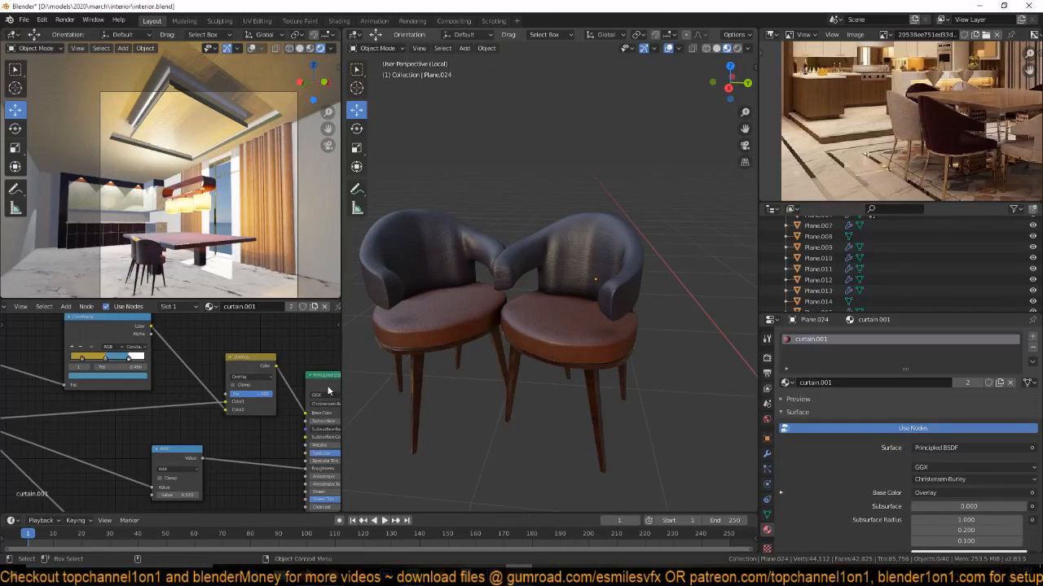
# Move the ColorRamp's blue stop to about 0.211 and save the file.
pyautogui.moveTo(93, 367); pyautogui.dragTo(158, 383, button='middle')
pyautogui.moveTo(148, 377); pyautogui.dragTo(106, 380)
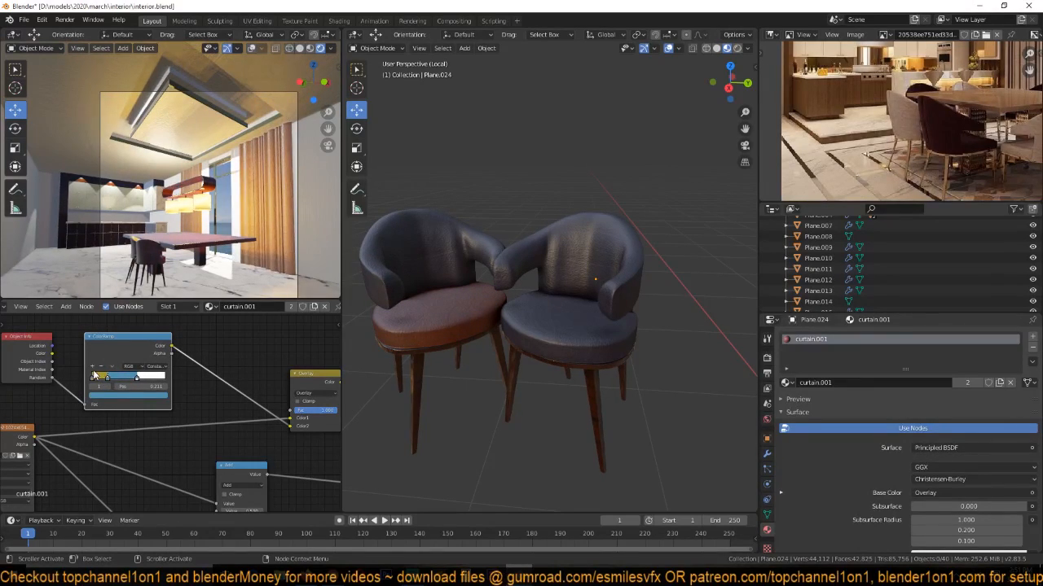
pyautogui.scroll(-3, 462, 331)
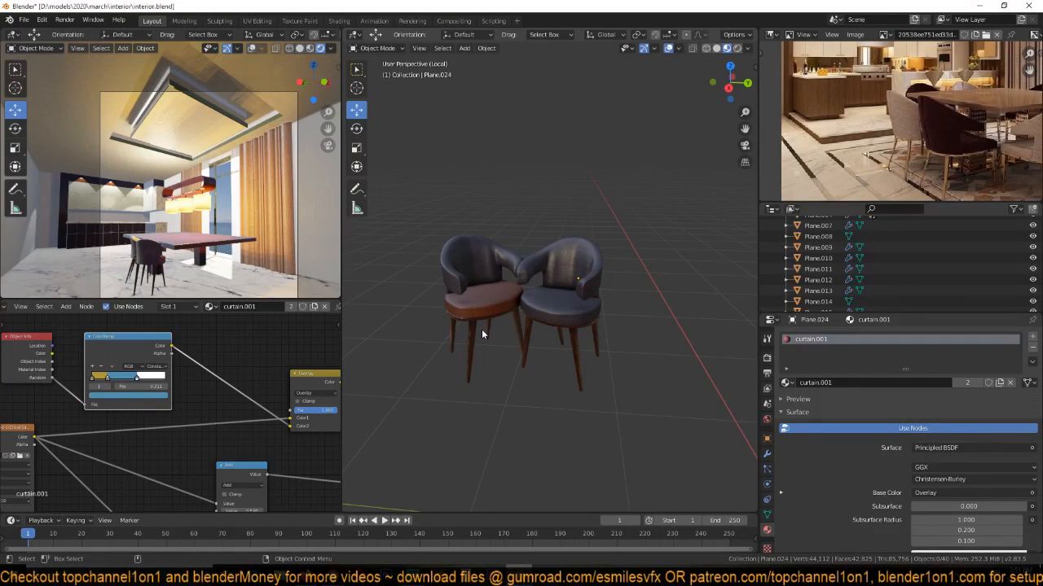
pyautogui.click(482, 329)
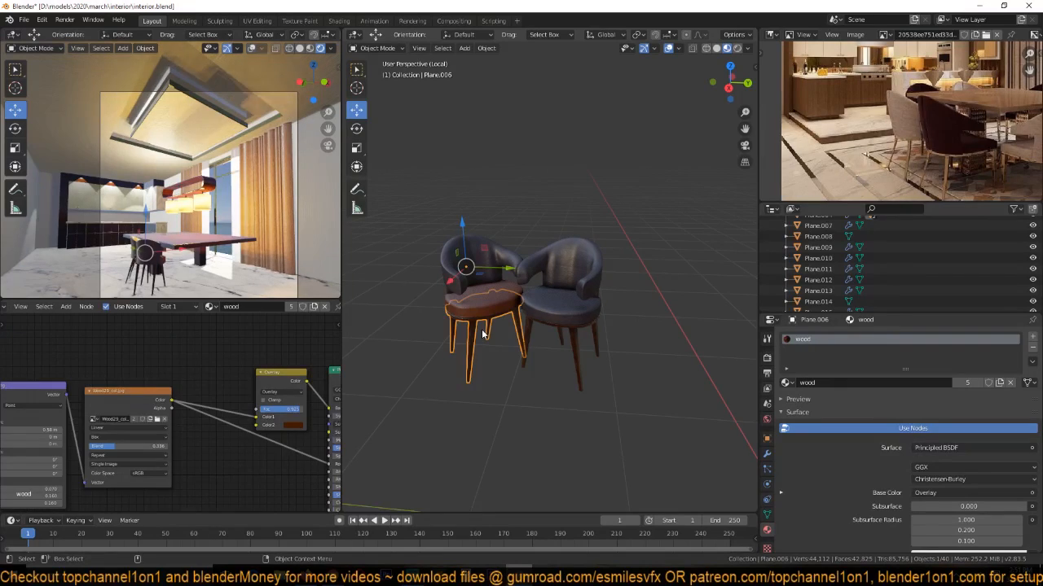
pyautogui.click(574, 341)
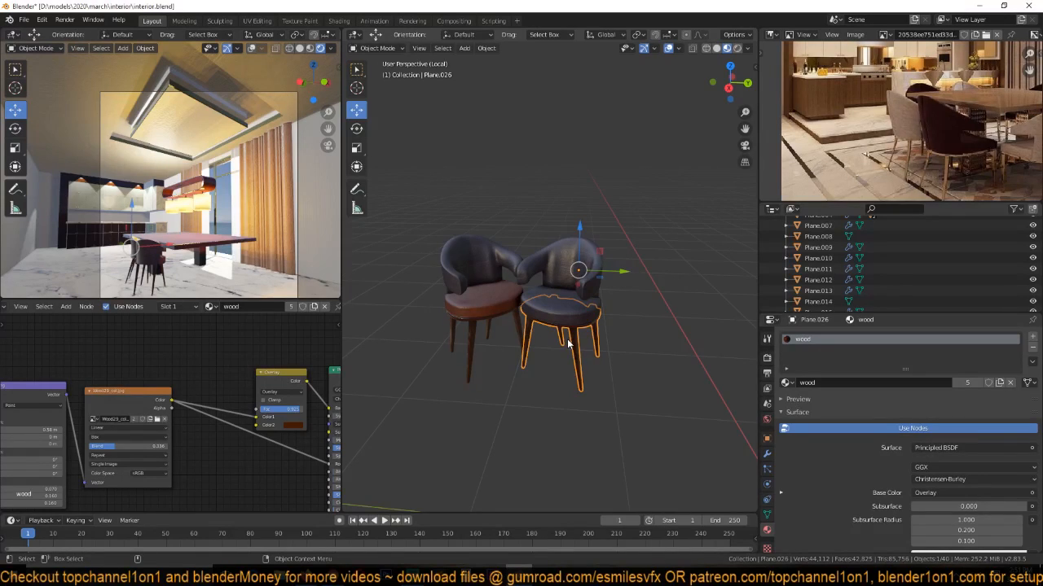
pyautogui.hotkey('ctrl', 's')
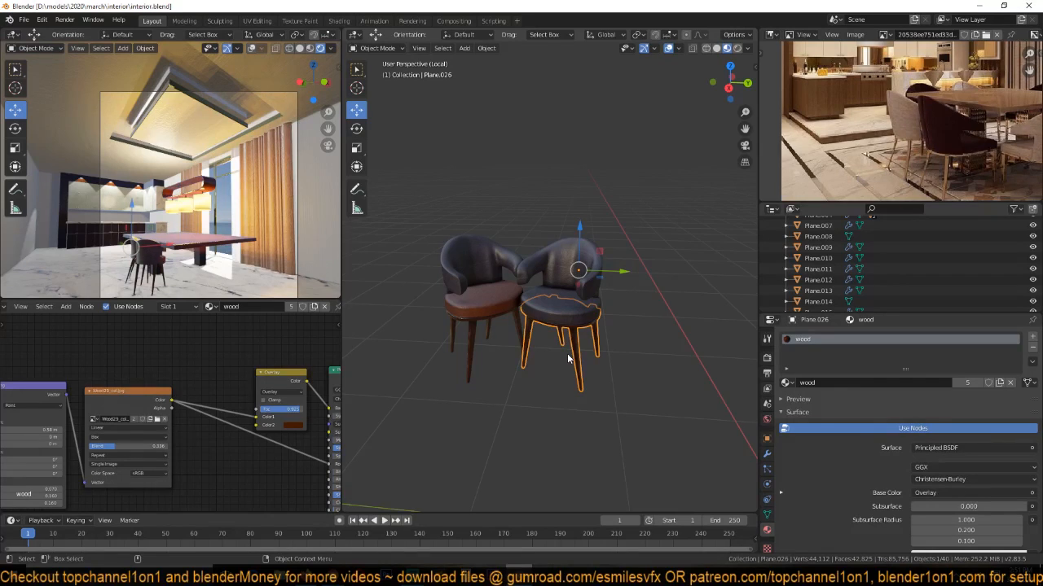
# Select the duplicated chair in top view and move it about 0.10 m along X and 0.41 m along Y.
pyautogui.press('KP_7')
pyautogui.moveTo(430, 183); pyautogui.dragTo(585, 294)
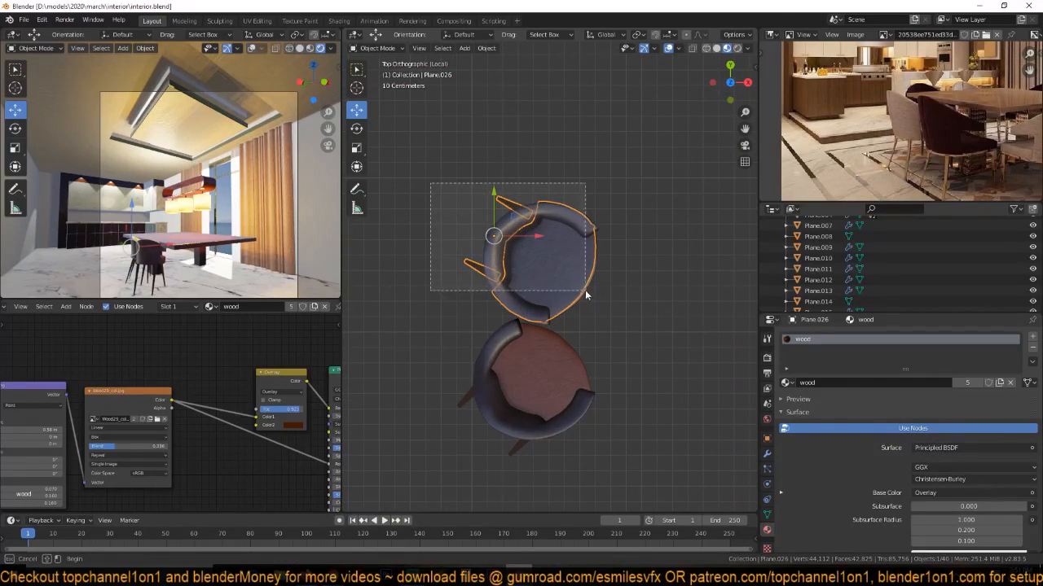
pyautogui.scroll(-2, 581, 303)
pyautogui.press('g')
pyautogui.click(542, 244)
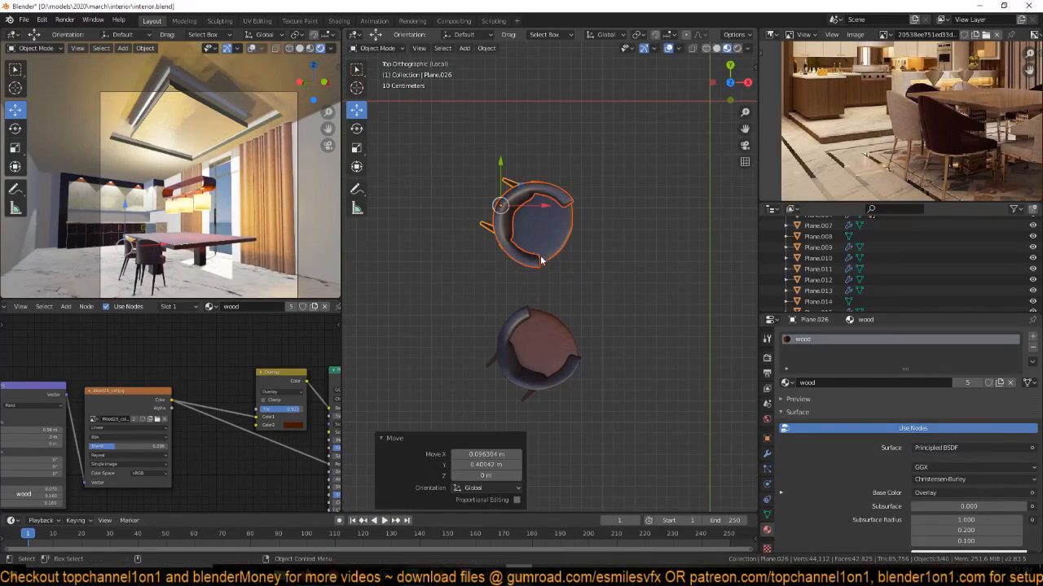
# Make a linked duplicate of the selected chair, offset about 0.06 m along X and 1.14 m along Y.
pyautogui.keyDown('shift'); pyautogui.moveTo(542, 277); pyautogui.dragTo(558, 374, button='middle'); pyautogui.keyUp('shift')
pyautogui.hotkey('alt', 'd')
pyautogui.click(574, 135)
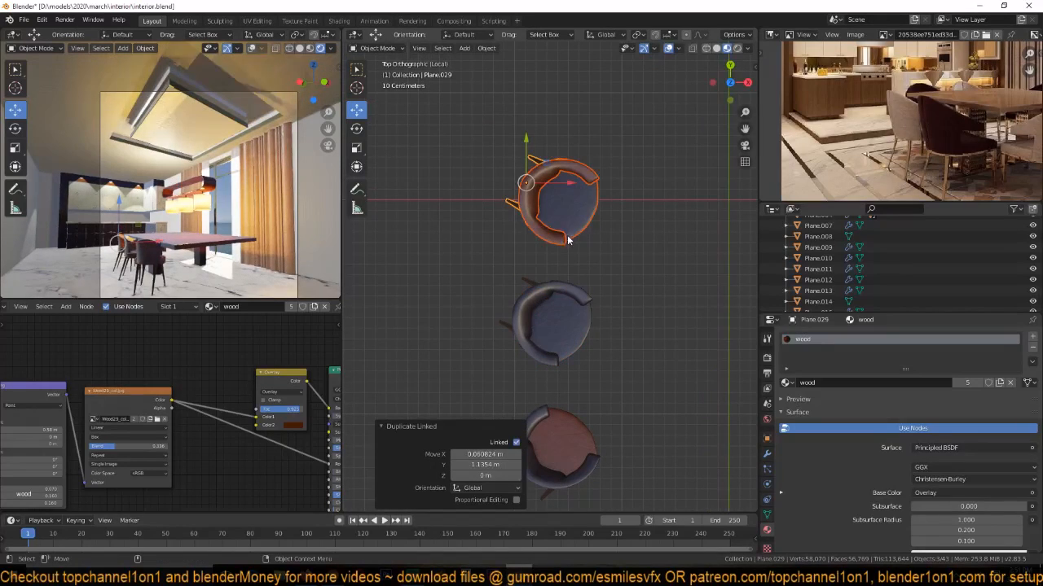
# Make a linked duplicate of all three chairs on the opposite side of the table and rotate the copies 180°.
pyautogui.scroll(-3, 588, 258)
pyautogui.keyDown('shift'); pyautogui.moveTo(589, 269); pyautogui.dragTo(575, 275, button='middle'); pyautogui.keyUp('shift')
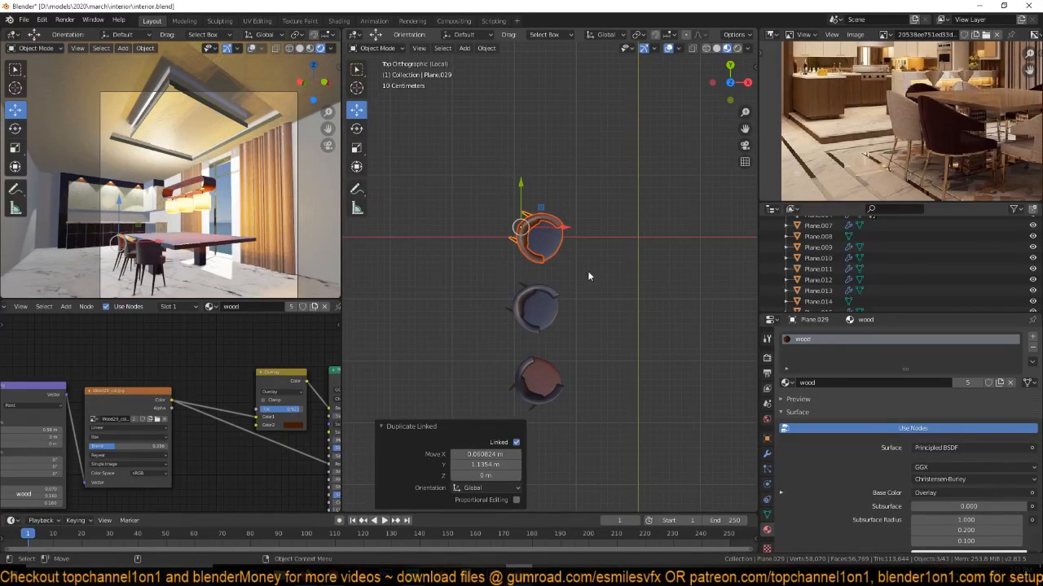
pyautogui.moveTo(485, 190); pyautogui.dragTo(570, 411)
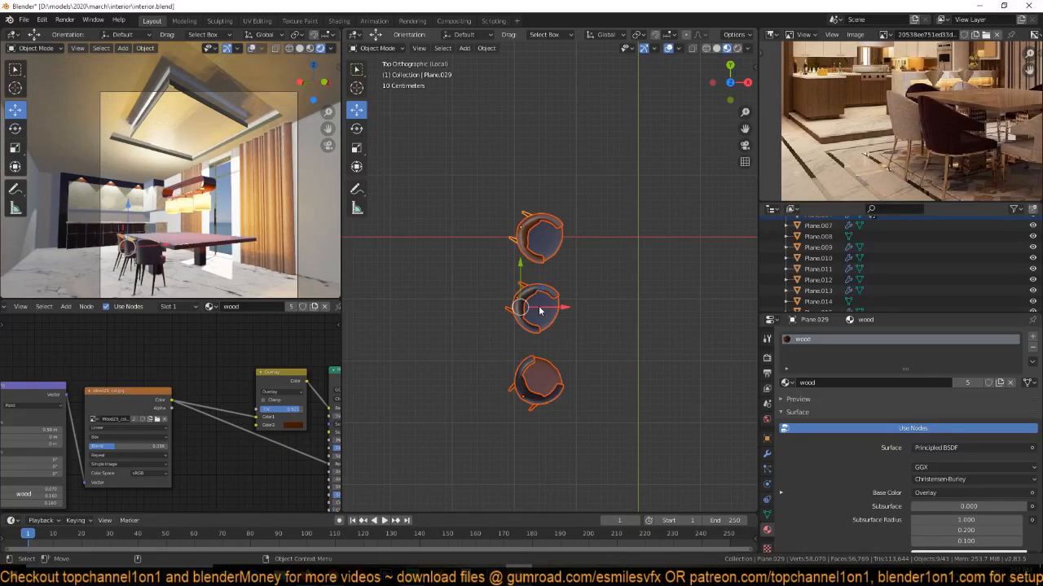
pyautogui.hotkey('alt', 'd')
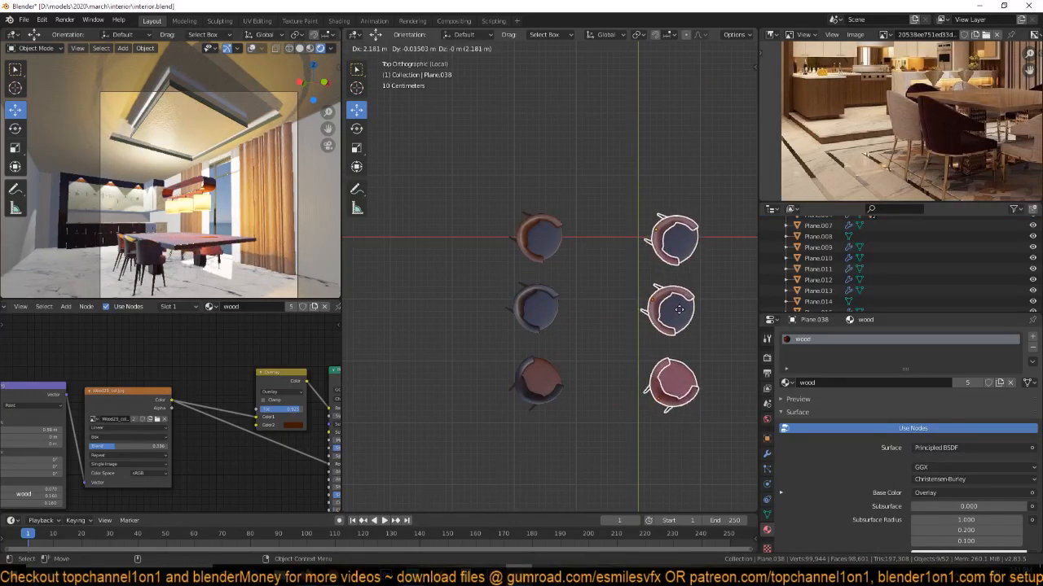
pyautogui.click(683, 320)
pyautogui.write('r')
pyautogui.write('18')
pyautogui.write('0')
pyautogui.press('Return')
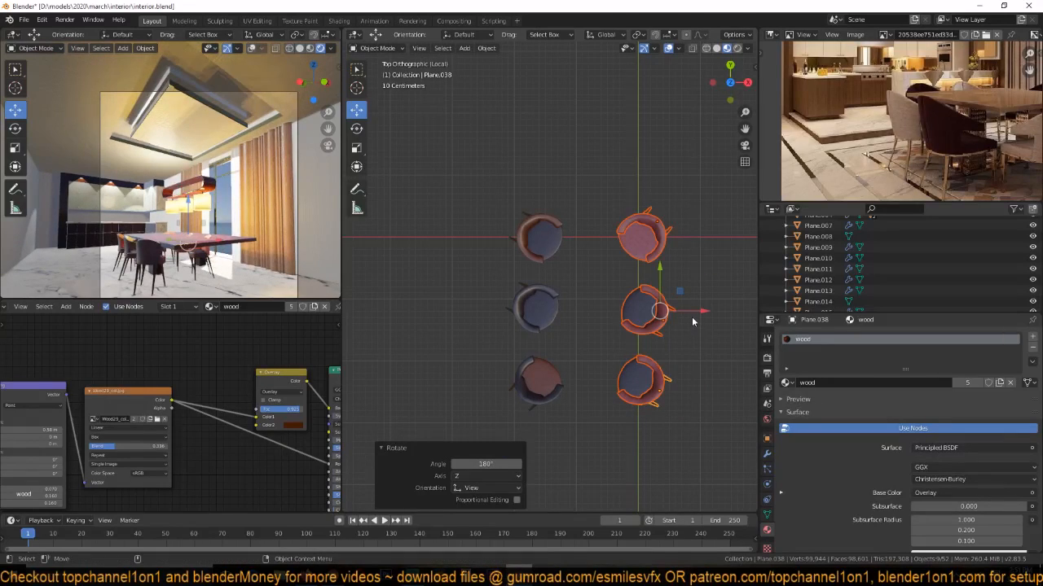
# Move the copied row of chairs about 1.03 m along X, and then a further 0.32 m.
pyautogui.press('g')
pyautogui.press('x')
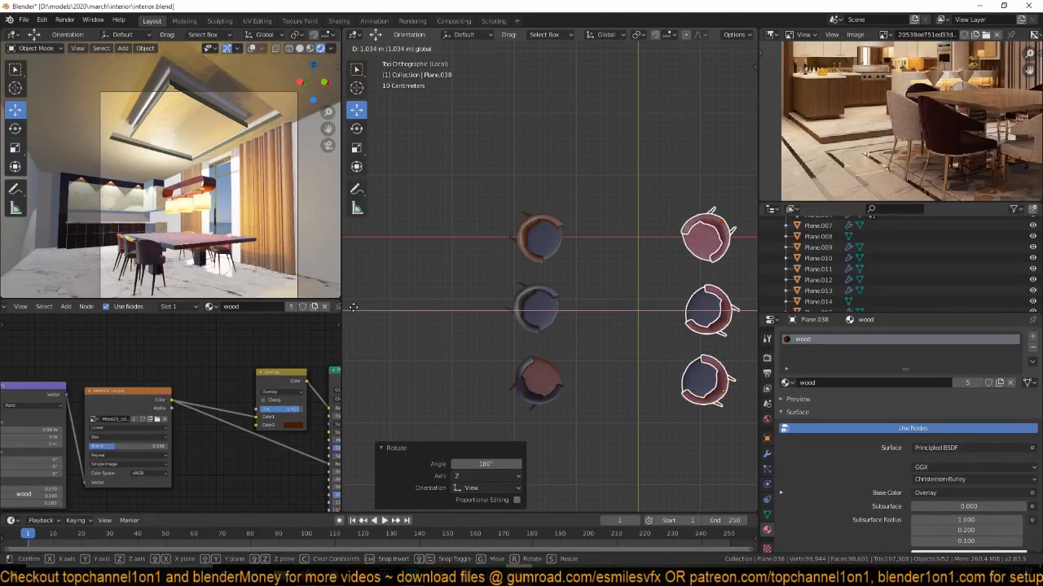
pyautogui.click(356, 312)
pyautogui.scroll(-2, 272, 309)
pyautogui.keyDown('shift'); pyautogui.moveTo(477, 314); pyautogui.dragTo(378, 312, button='middle'); pyautogui.keyUp('shift')
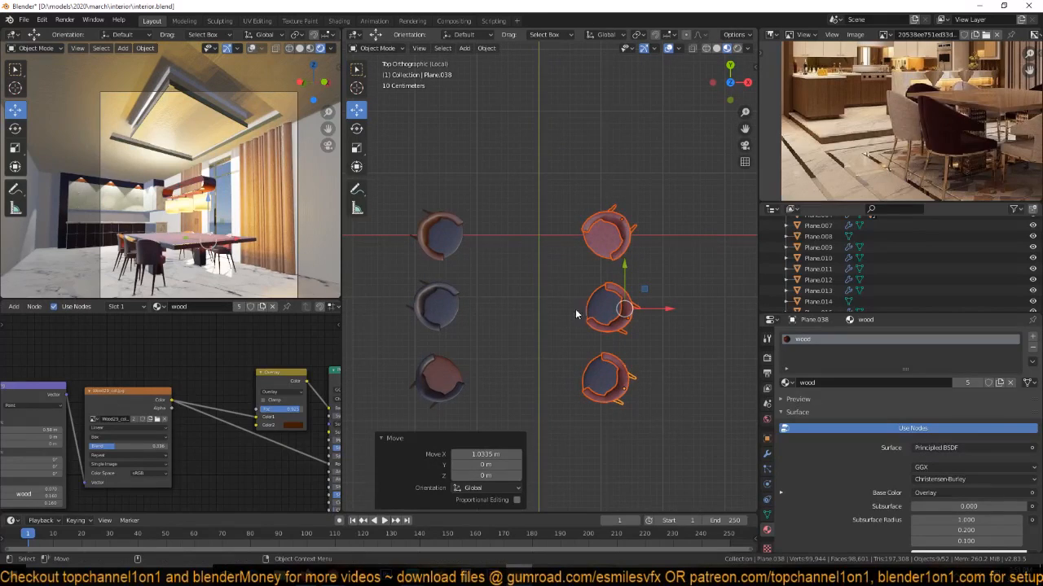
pyautogui.moveTo(660, 309); pyautogui.dragTo(681, 308)
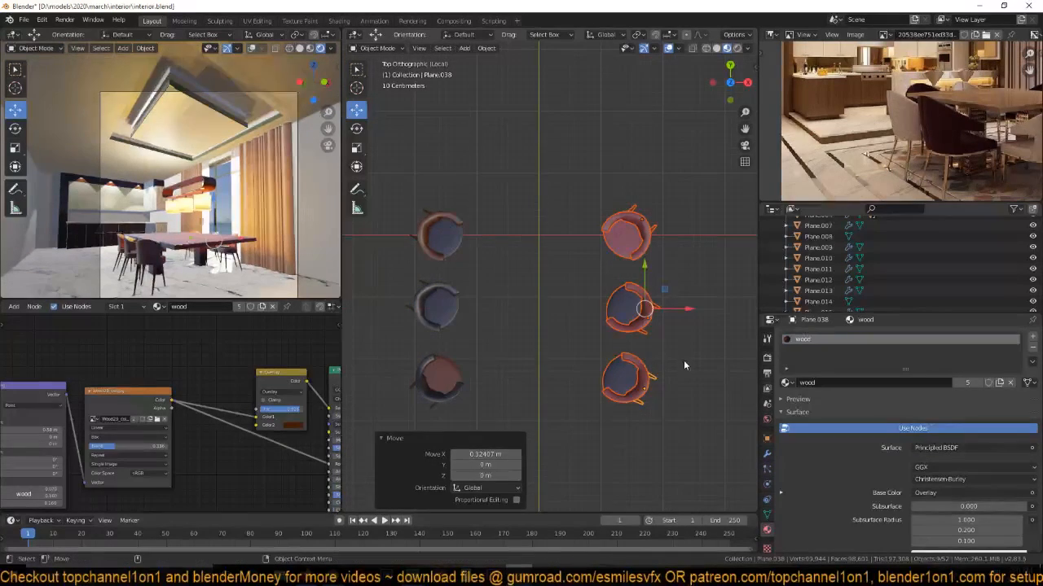
# Select only the end chair of the copied row and move it about -0.15 m along X and -0.48 m along Y.
pyautogui.click(681, 361)
pyautogui.click(648, 384)
pyautogui.press('g')
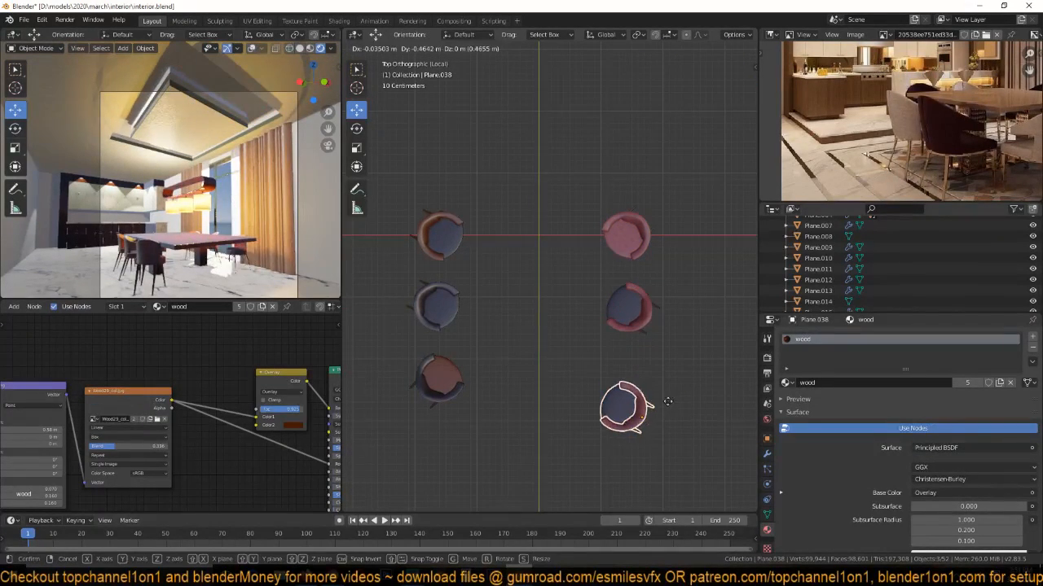
pyautogui.click(659, 390)
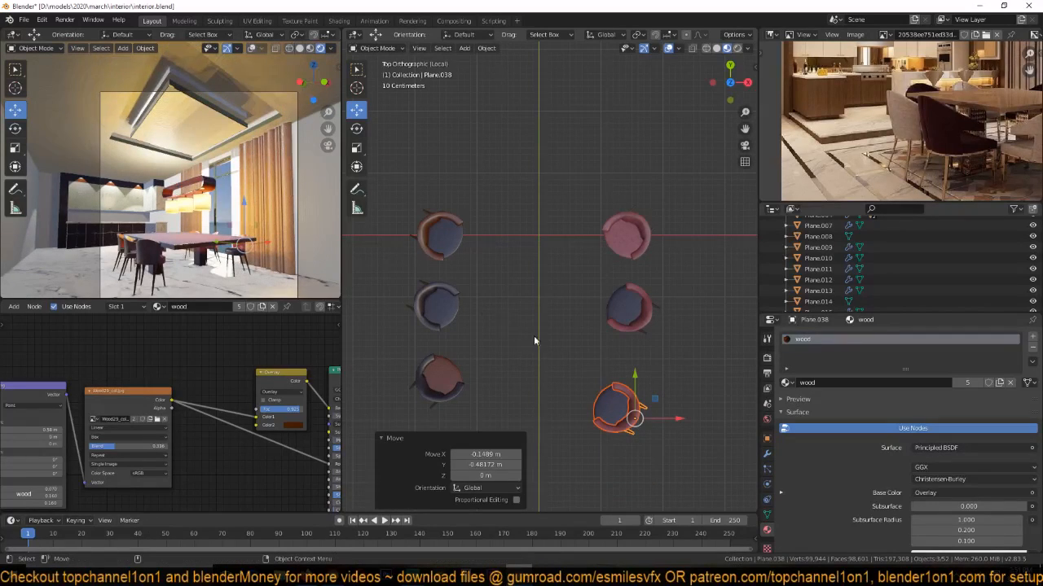
# Rotate the moved end chair slightly around the vertical axis, clear the selection and save the file.
pyautogui.moveTo(388, 188); pyautogui.dragTo(576, 356)
pyautogui.moveTo(505, 358); pyautogui.dragTo(395, 360)
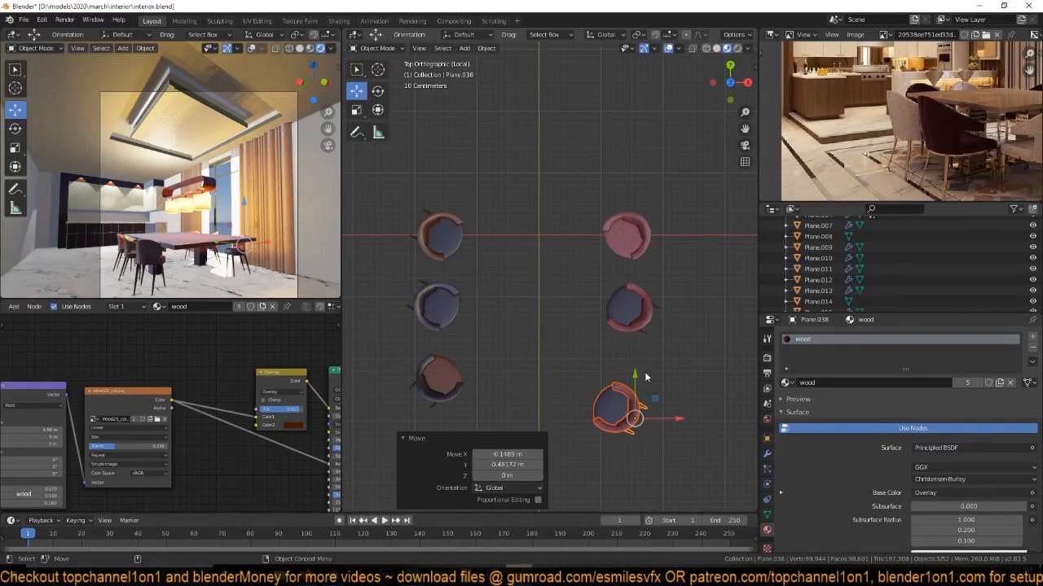
pyautogui.press('r')
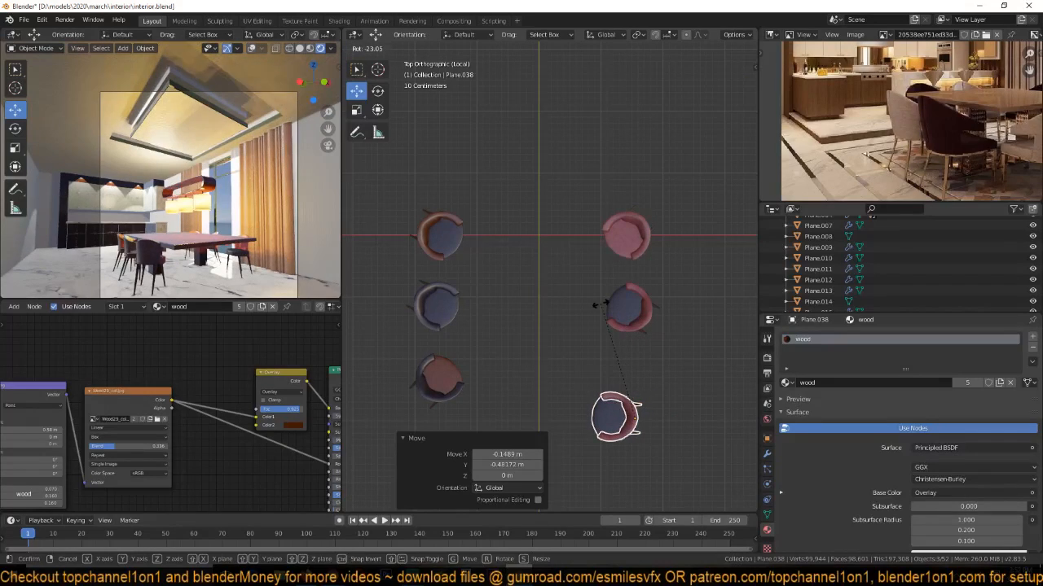
pyautogui.click(632, 313)
pyautogui.hotkey('ctrl', 's')
pyautogui.click(574, 386)
pyautogui.hotkey('ctrl', 's')
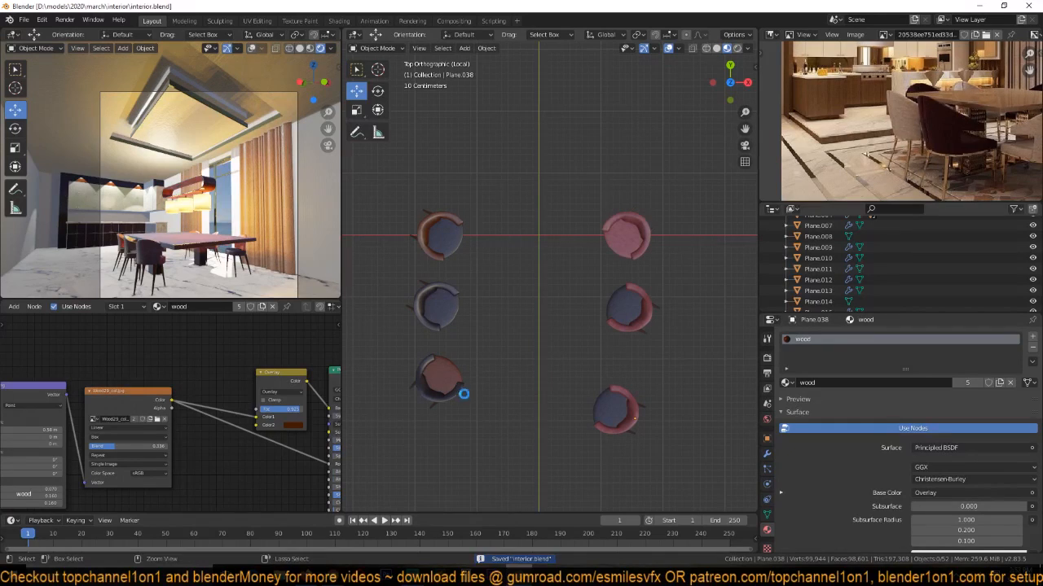
# Leave local view and switch the main viewport to solid shading around the dining table.
pyautogui.scroll(-3, 488, 314)
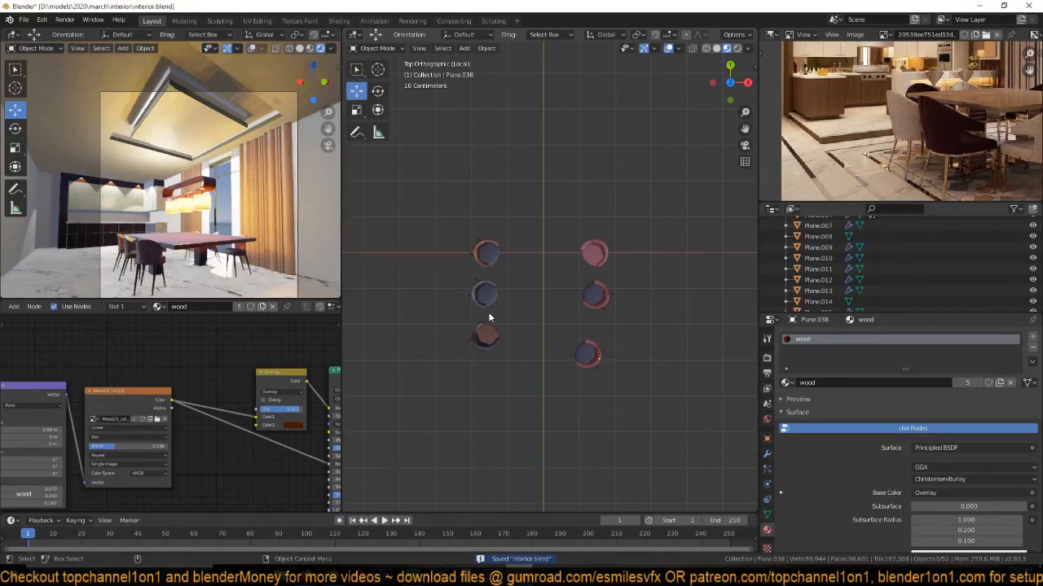
pyautogui.press('KP_Divide')
pyautogui.press('z')
pyautogui.scroll(-5, 688, 308)
pyautogui.moveTo(688, 307)
pyautogui.mouseDown(button='middle')
pyautogui.moveTo(671, 363)
pyautogui.moveTo(666, 343)
pyautogui.mouseUp(button='middle')
pyautogui.scroll(4, 672, 353)
pyautogui.scroll(-3, 695, 293)
pyautogui.keyDown('shift'); pyautogui.moveTo(694, 292); pyautogui.dragTo(613, 209, button='middle'); pyautogui.keyUp('shift')
pyautogui.scroll(-6, 676, 281)
# Scale the tabletop's geometry down along X in Edit Mode so it fits between the chair rows.
pyautogui.click(611, 262)
pyautogui.scroll(2, 611, 267)
pyautogui.press('Tab')
pyautogui.press('s')
pyautogui.press('x')
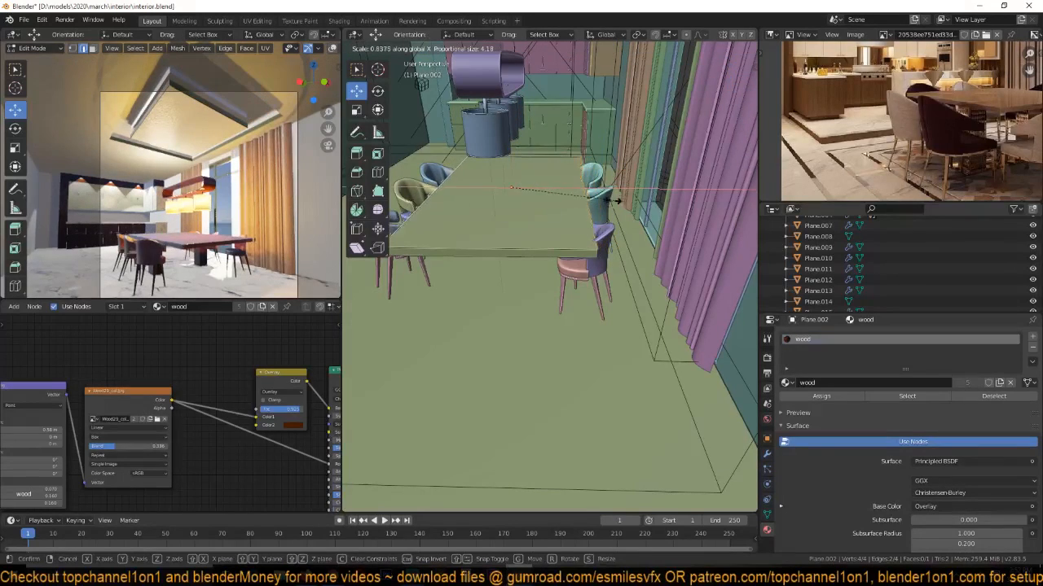
pyautogui.click(586, 224)
pyautogui.scroll(5, 591, 198)
pyautogui.press('Tab')
# Set the table legs' origin to their geometry and rotate them 90° around Z.
pyautogui.keyDown('shift'); pyautogui.moveTo(594, 201); pyautogui.dragTo(590, 263, button='middle'); pyautogui.keyUp('shift')
pyautogui.click(590, 157)
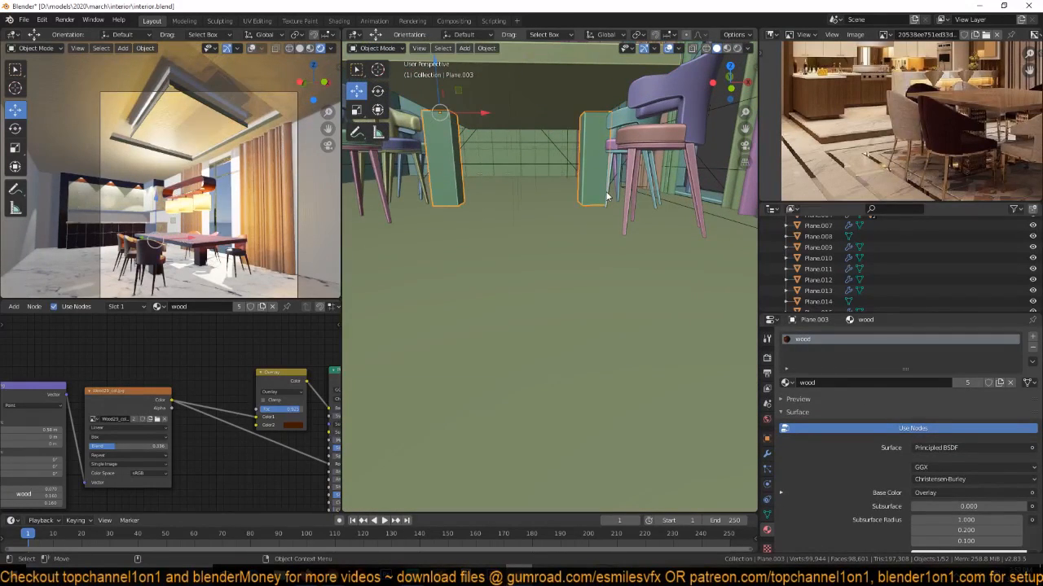
pyautogui.rightClick(568, 193)
pyautogui.moveTo(561, 206)
pyautogui.click(635, 220)
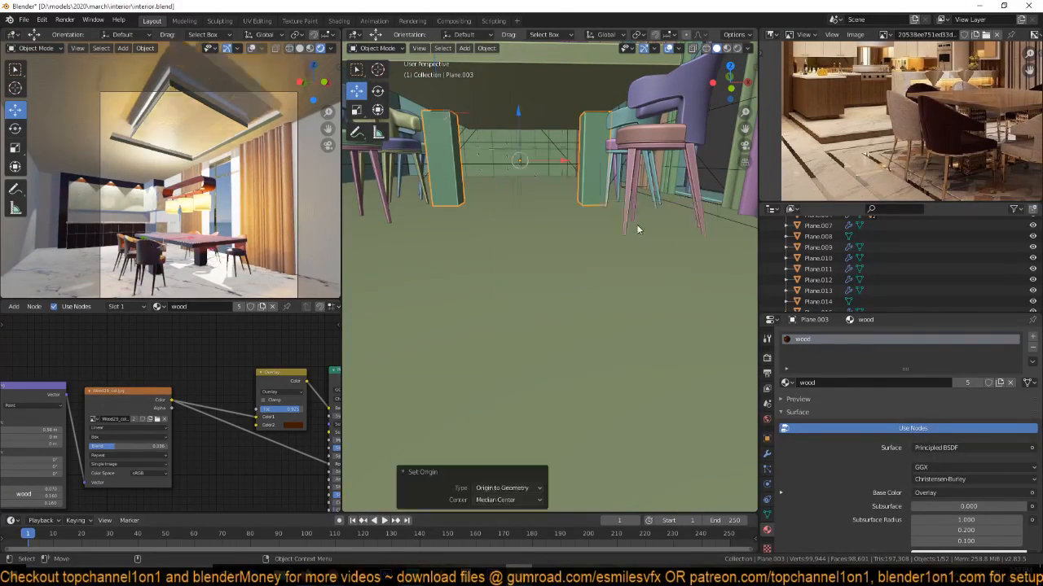
pyautogui.write('rz90')
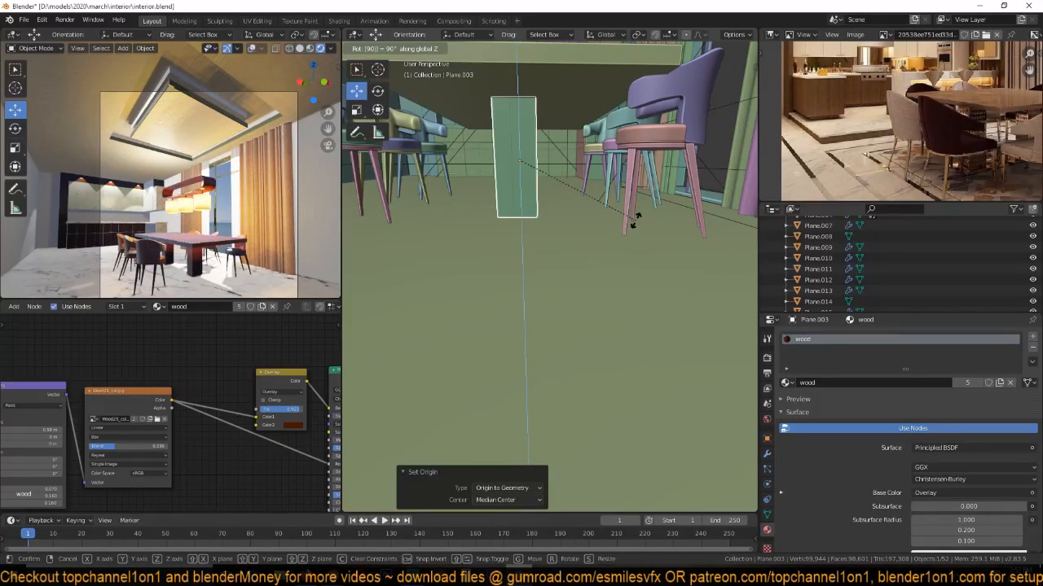
pyautogui.press('Return')
pyautogui.moveTo(636, 221); pyautogui.dragTo(598, 238, button='middle')
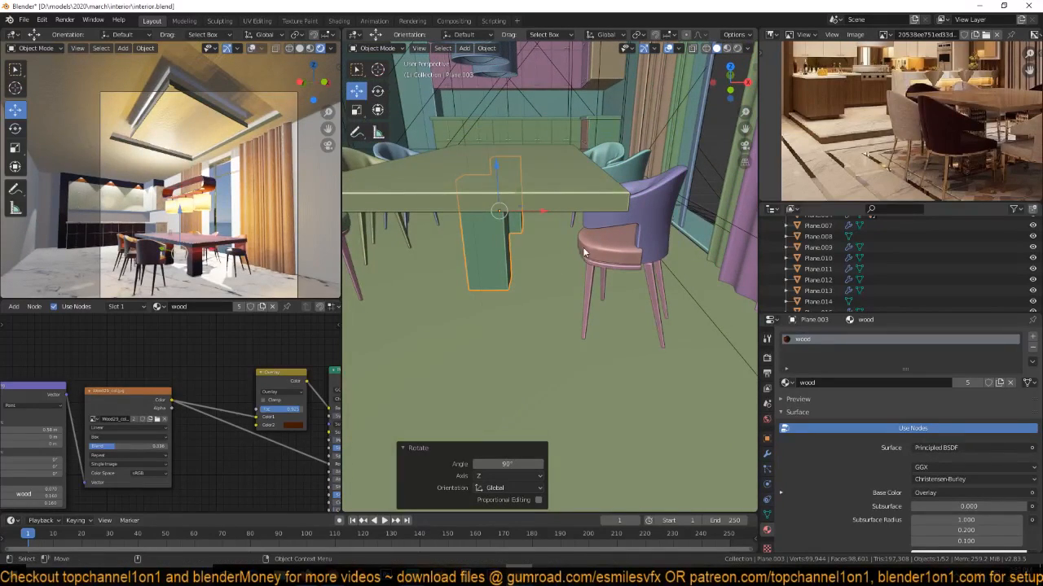
# Clear the selection, save the file and compare the kitchen area with the reference image.
pyautogui.hotkey('alt', 'a')
pyautogui.keyDown('shift'); pyautogui.moveTo(253, 146); pyautogui.dragTo(251, 92, button='middle'); pyautogui.keyUp('shift')
pyautogui.hotkey('ctrl', 's')
pyautogui.moveTo(426, 203); pyautogui.dragTo(529, 263, button='middle')
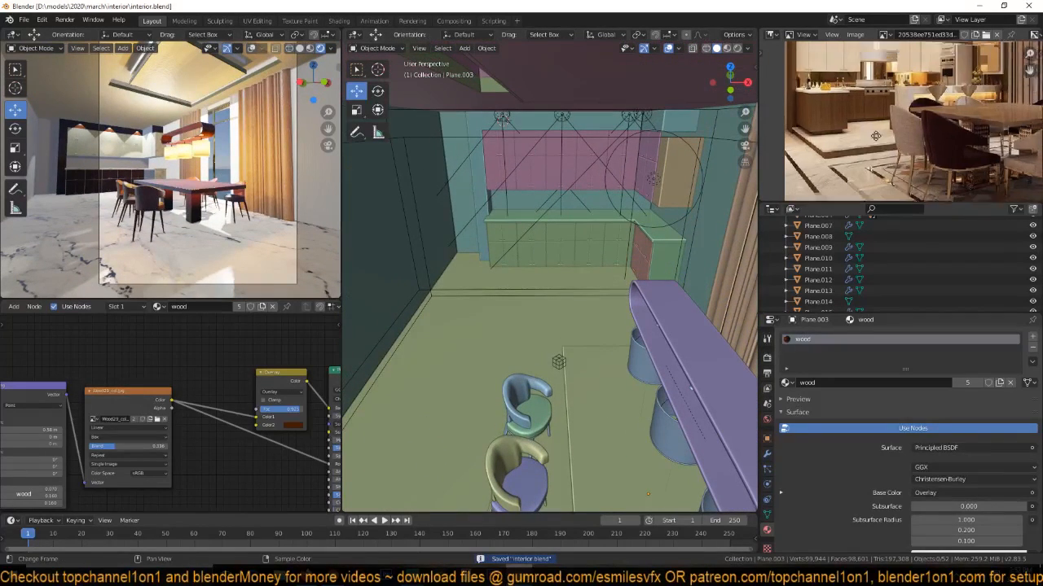
pyautogui.scroll(3, 897, 142)
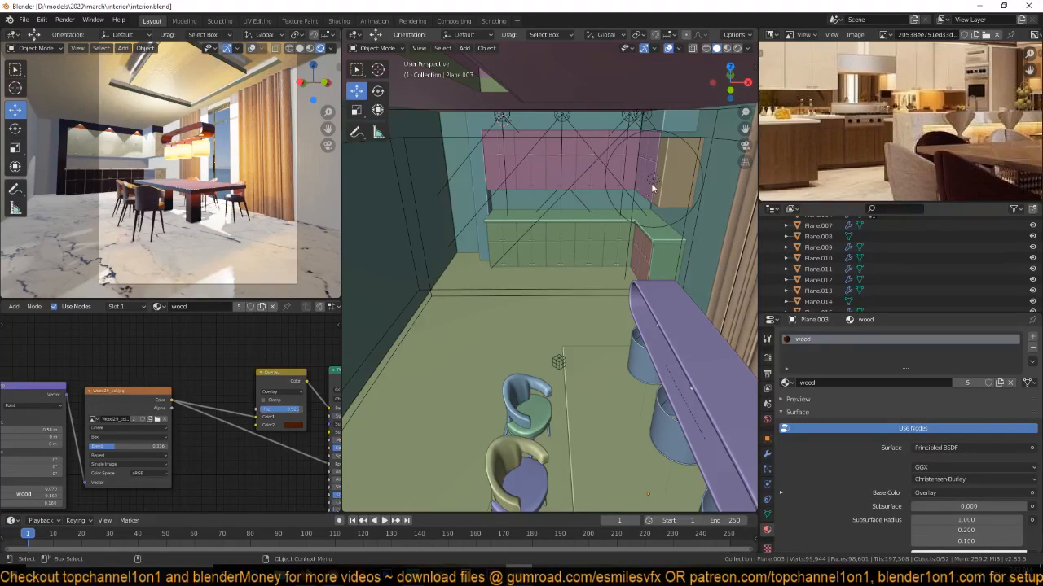
# Inspect the kitchen cabinets and counter in the main viewport and save the file.
pyautogui.scroll(2, 629, 188)
pyautogui.scroll(5, 571, 229)
pyautogui.scroll(-6, 571, 220)
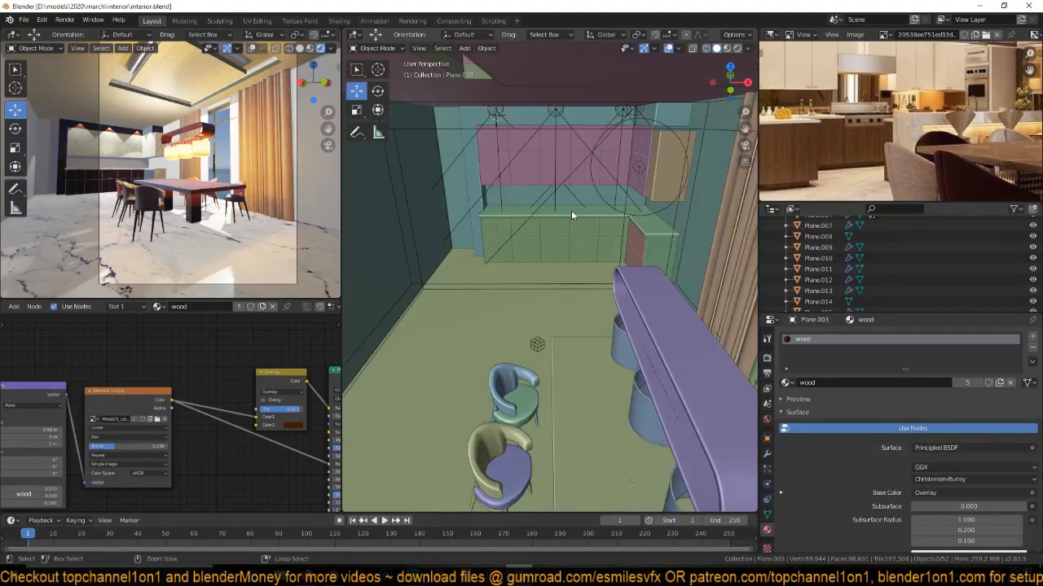
pyautogui.hotkey('ctrl', 's')
# Switch to Chrome and search Google for "kitchen appliance" in a new tab.
pyautogui.moveTo(333, 577)
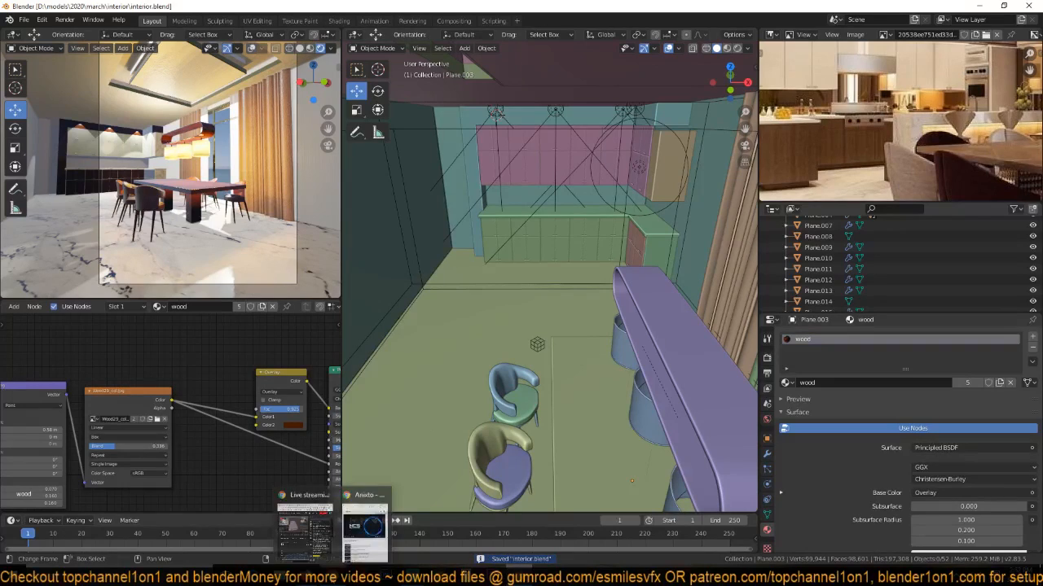
pyautogui.click(365, 527)
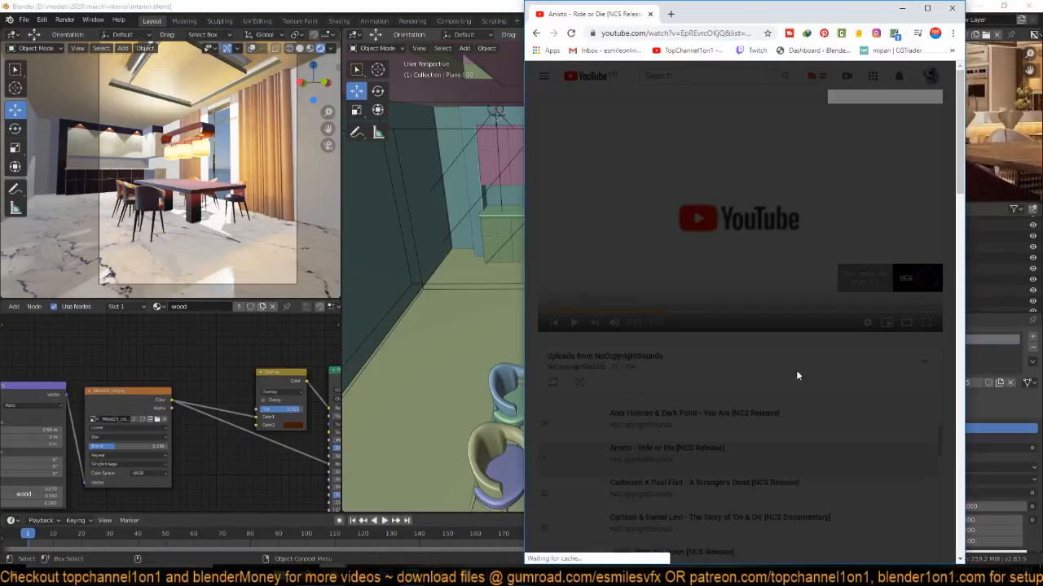
pyautogui.hotkey('ctrl', 't')
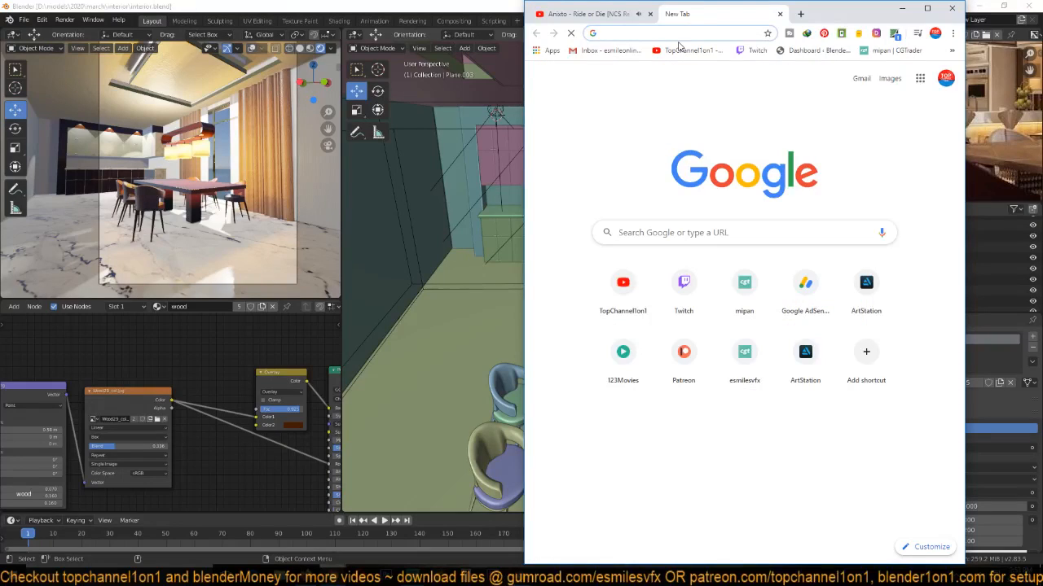
pyautogui.write('t')
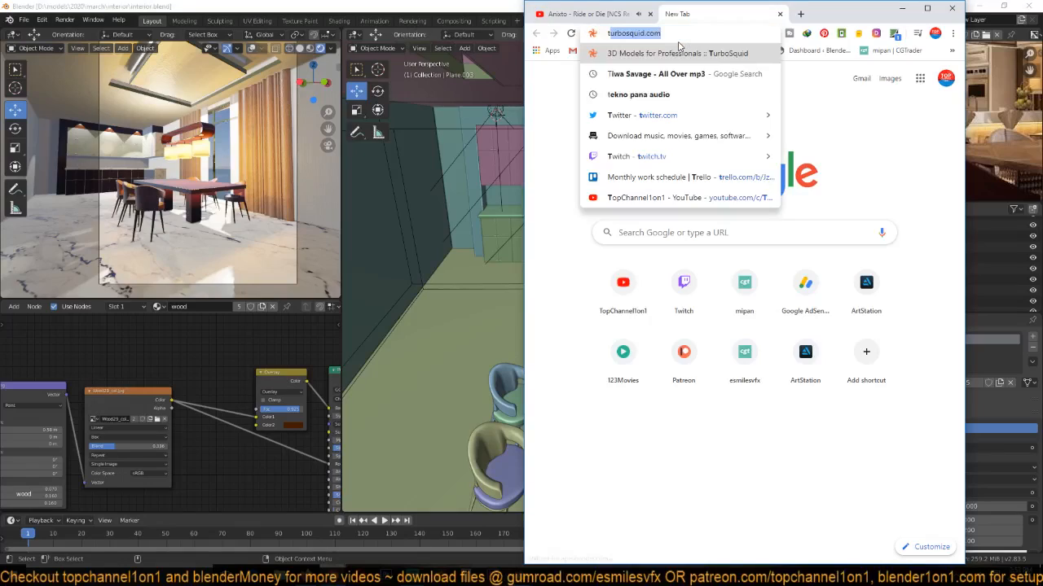
pyautogui.press('BackSpace')
pyautogui.press('BackSpace')
pyautogui.write('kitchen')
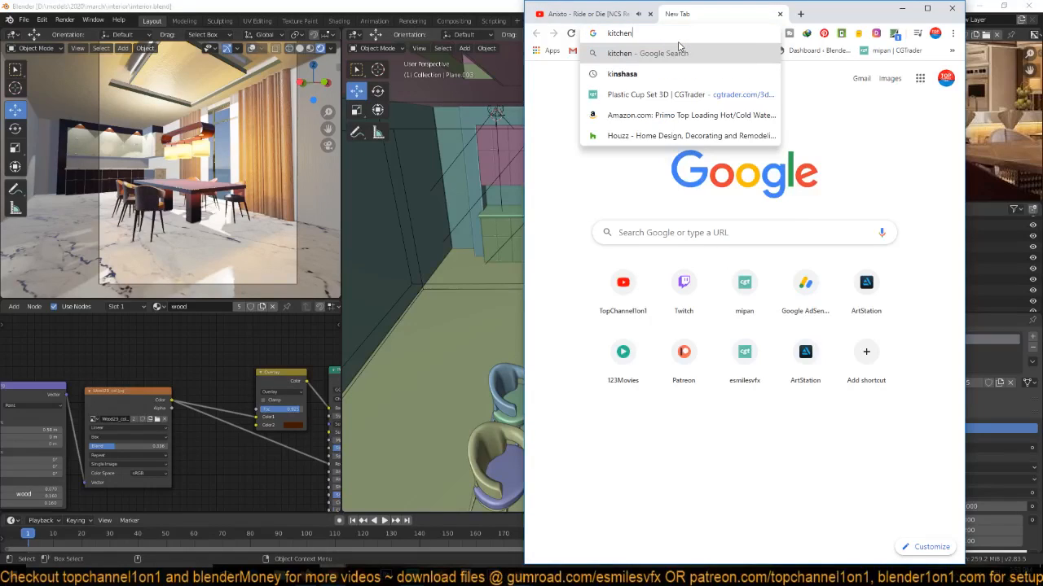
pyautogui.write(' appliance')
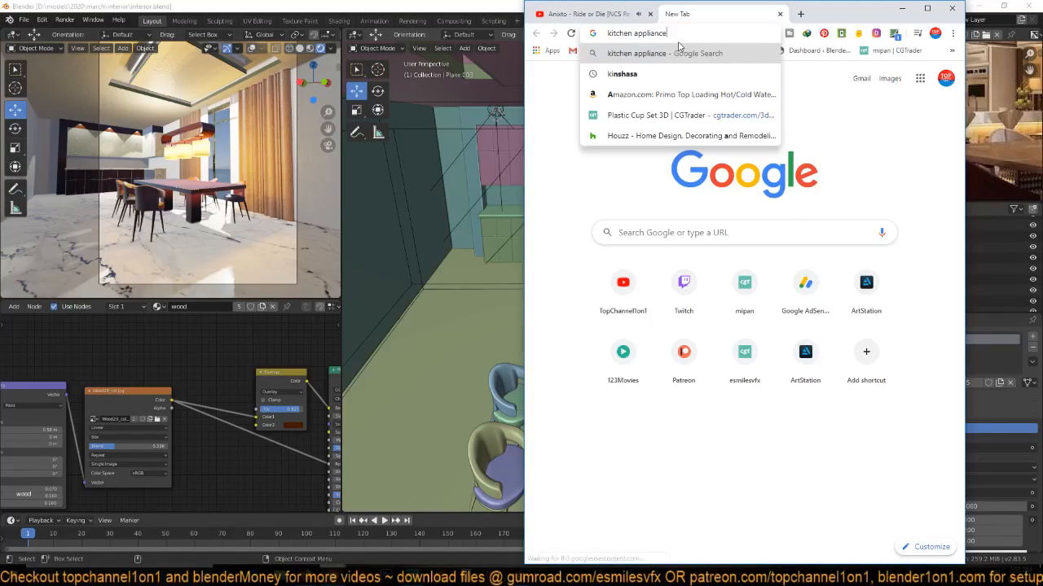
pyautogui.press('Return')
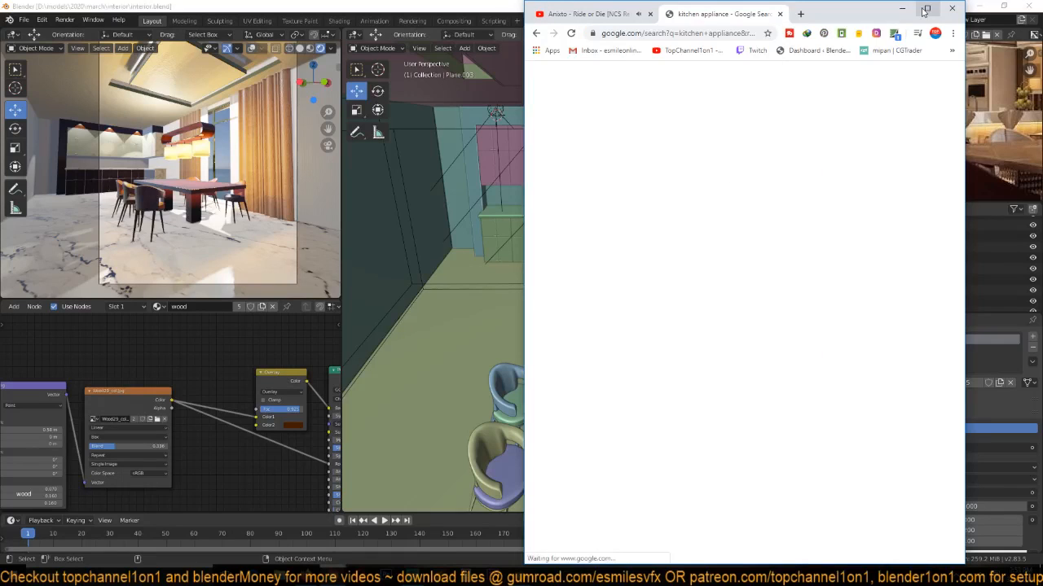
# Maximize the browser window and browse the image results for kitchen appliances.
pyautogui.click(925, 9)
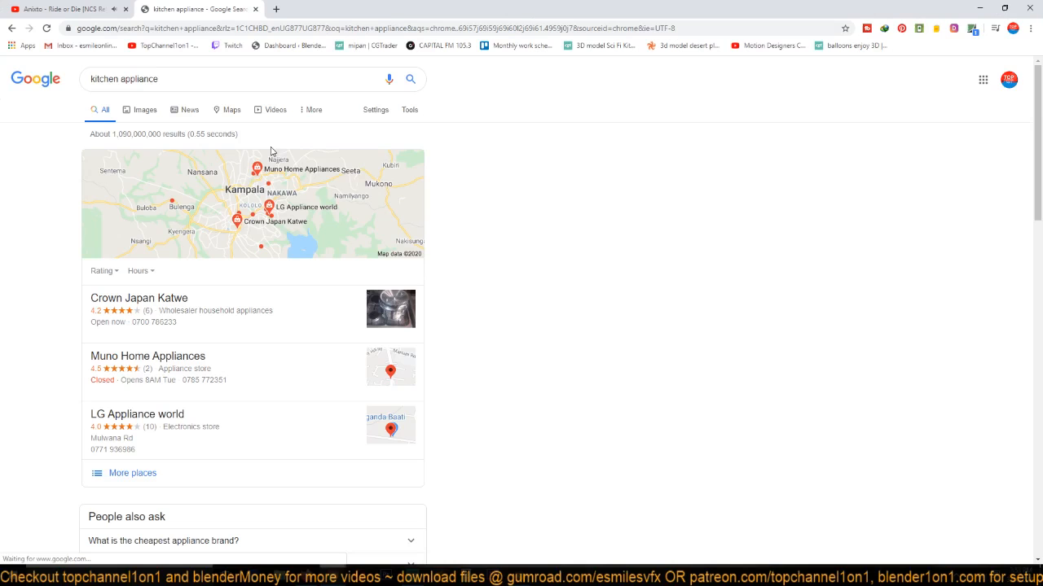
pyautogui.click(89, 9)
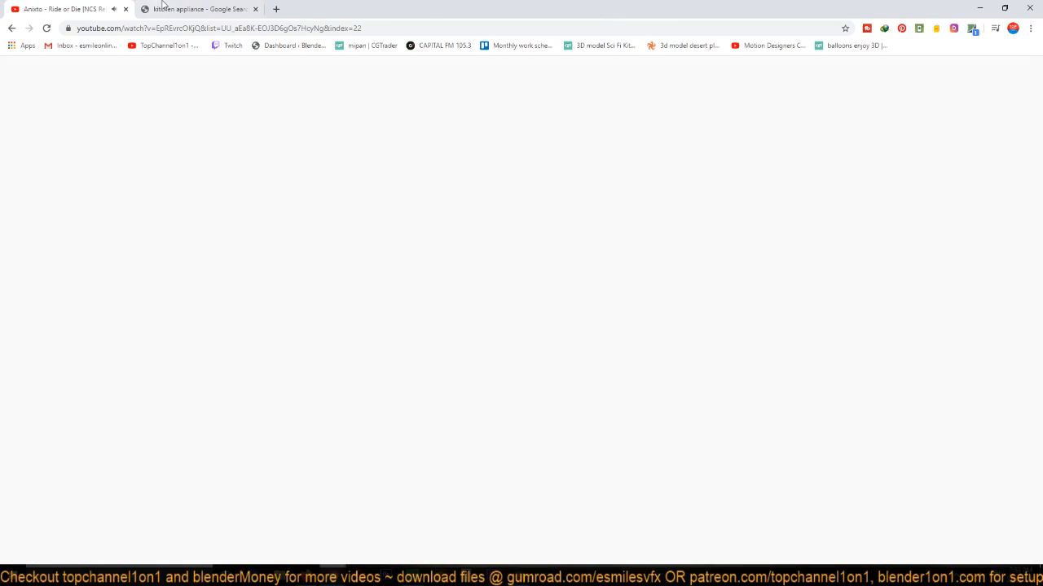
pyautogui.click(163, 8)
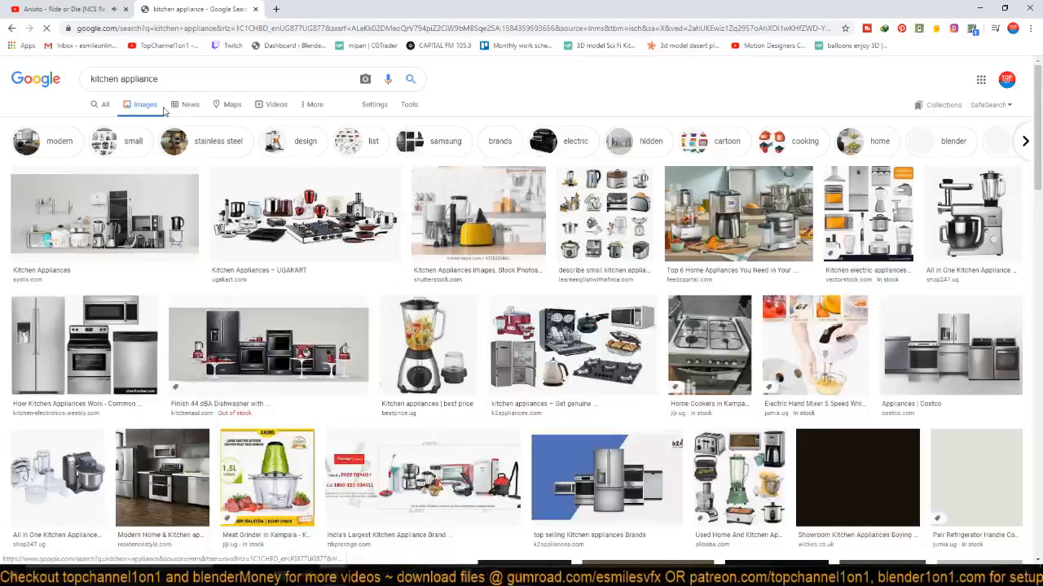
pyautogui.scroll(-2, 454, 303)
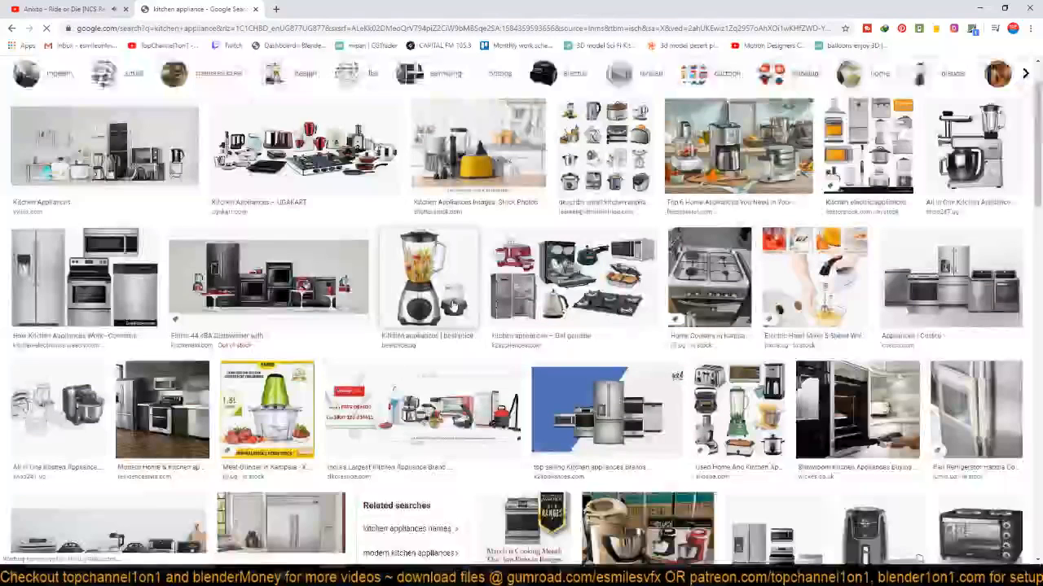
pyautogui.scroll(-5, 454, 304)
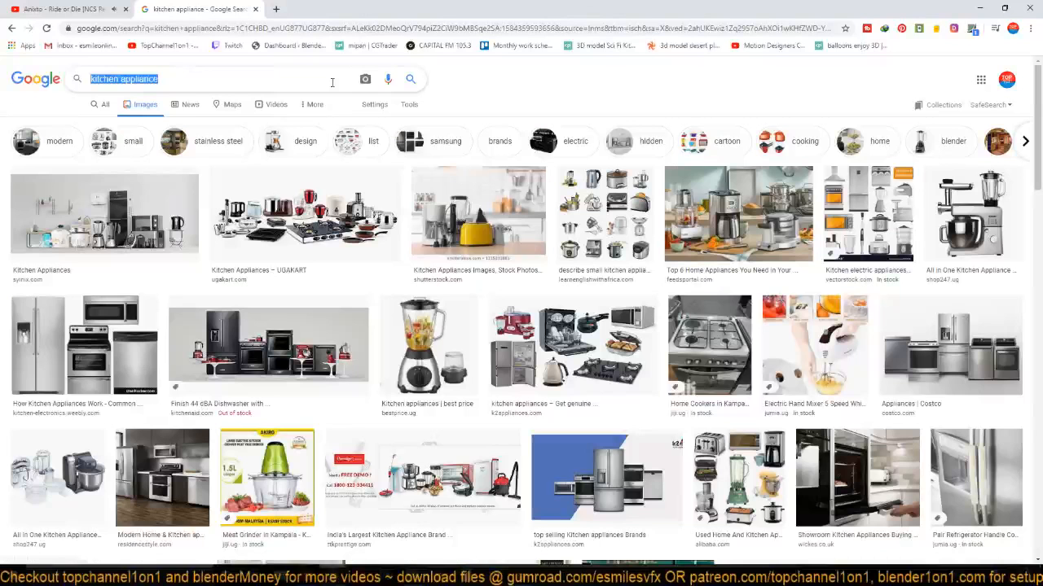
# Search images for "microwave" and open the Samsung 1.9-cu ft over-the-range and Farberware countertop results in new tabs.
pyautogui.write('microwave')
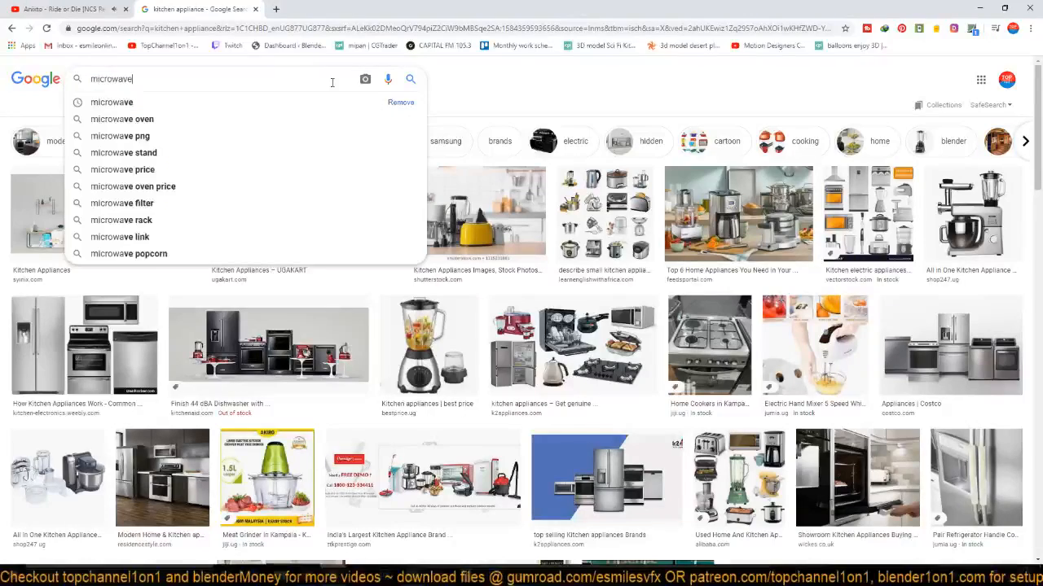
pyautogui.press('Return')
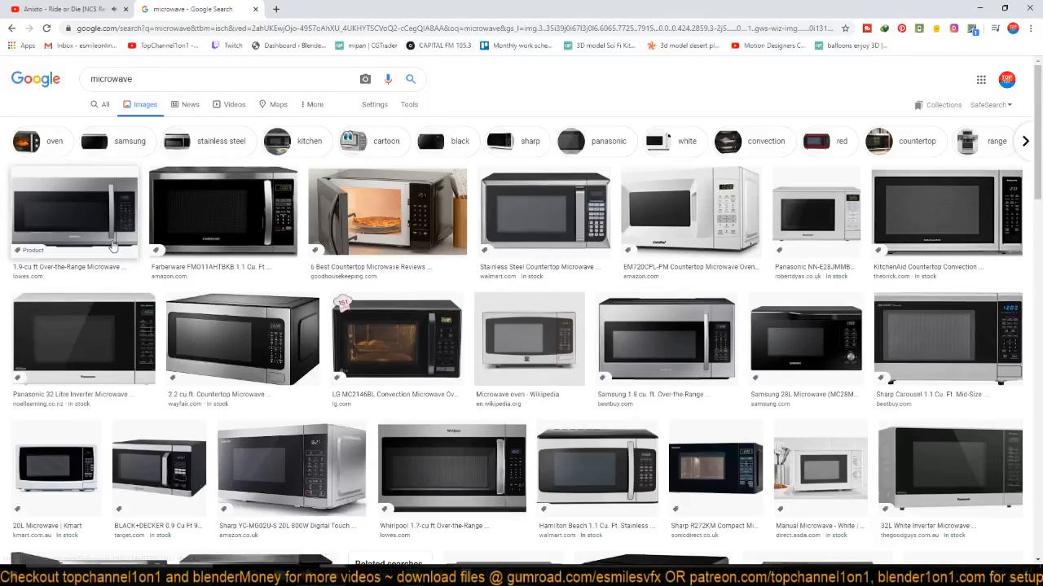
pyautogui.middleClick(112, 246)
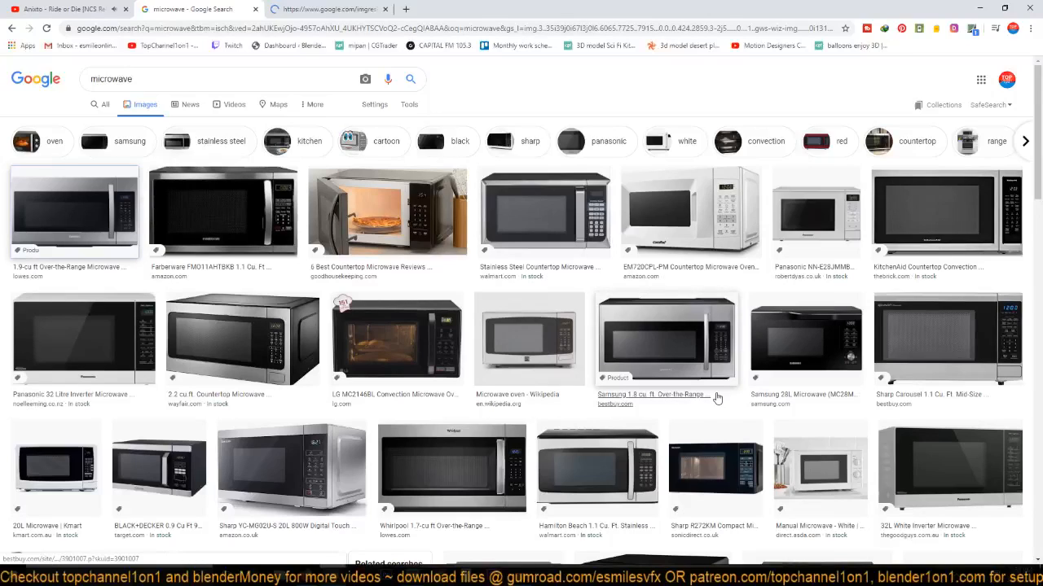
pyautogui.scroll(-3, 717, 397)
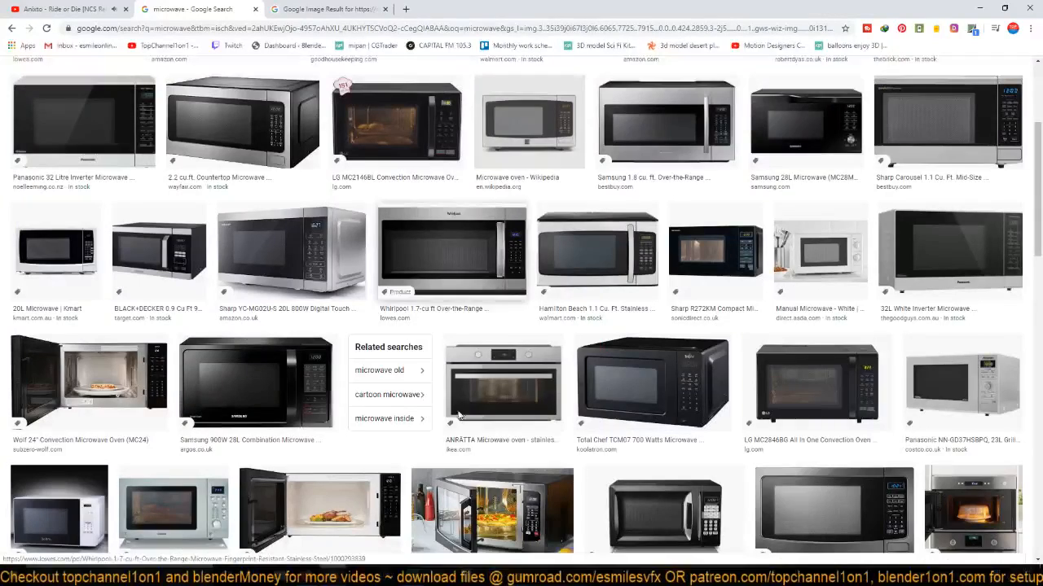
pyautogui.scroll(-2, 458, 415)
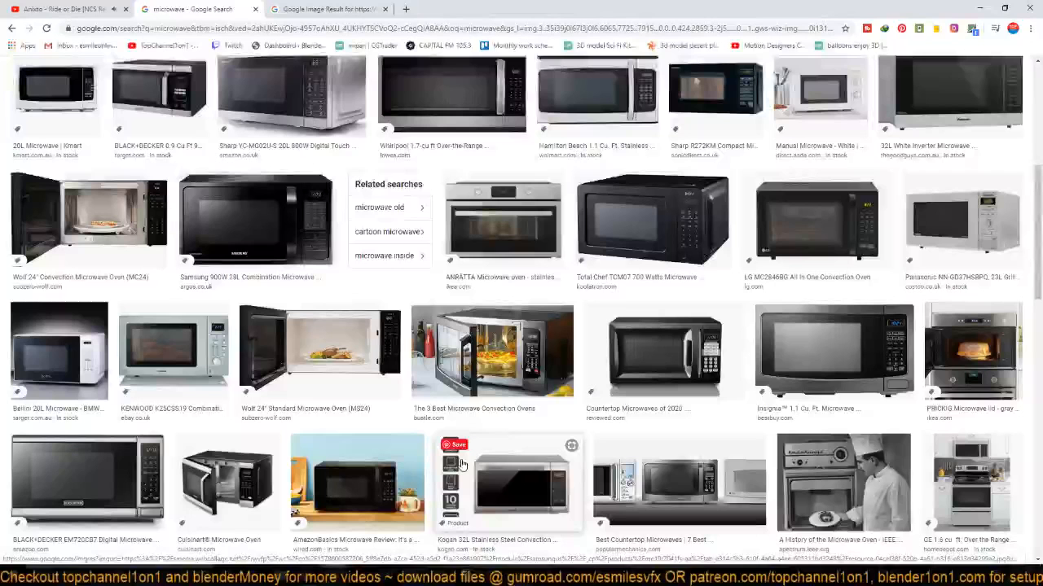
pyautogui.scroll(5, 282, 280)
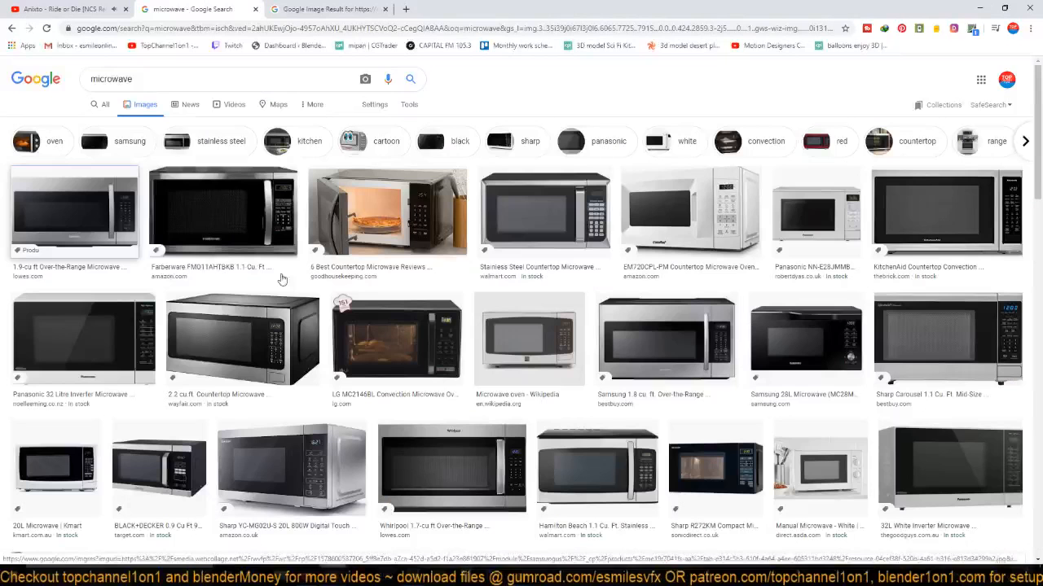
pyautogui.middleClick(279, 276)
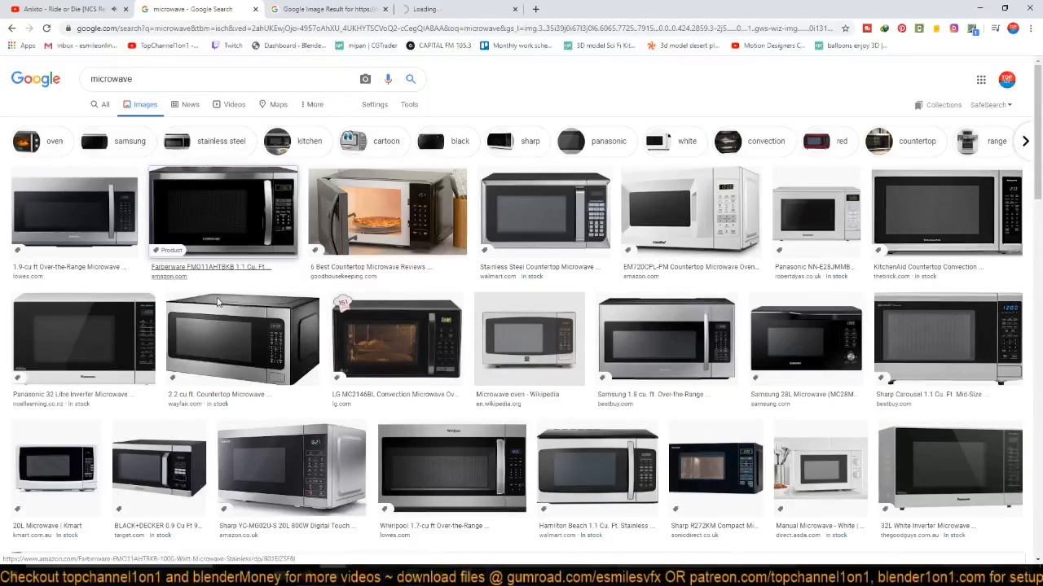
# Compare the Samsung over-the-range microwave image with the Farberware countertop microwave image.
pyautogui.click(339, 8)
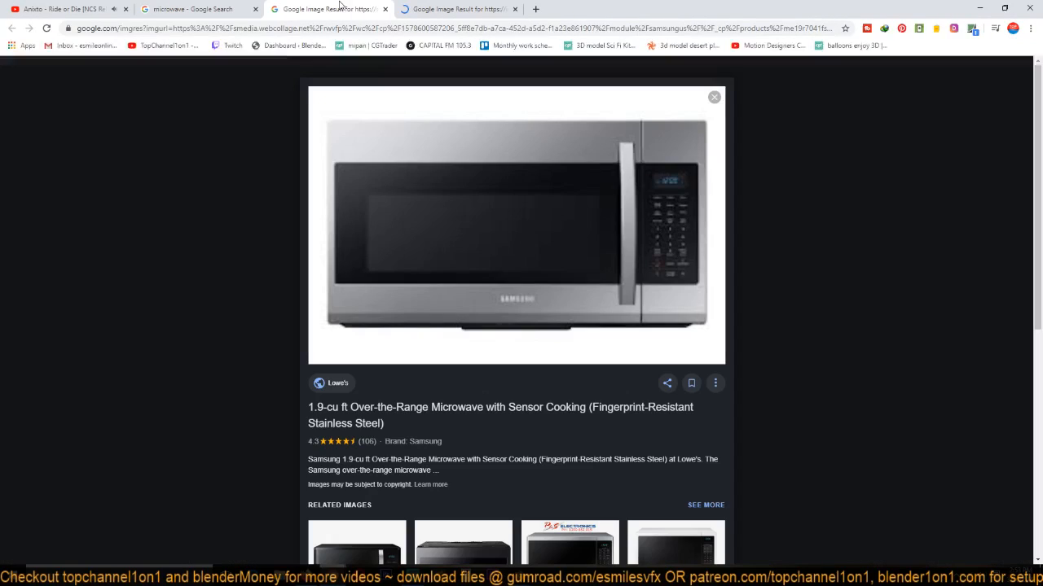
pyautogui.click(424, 9)
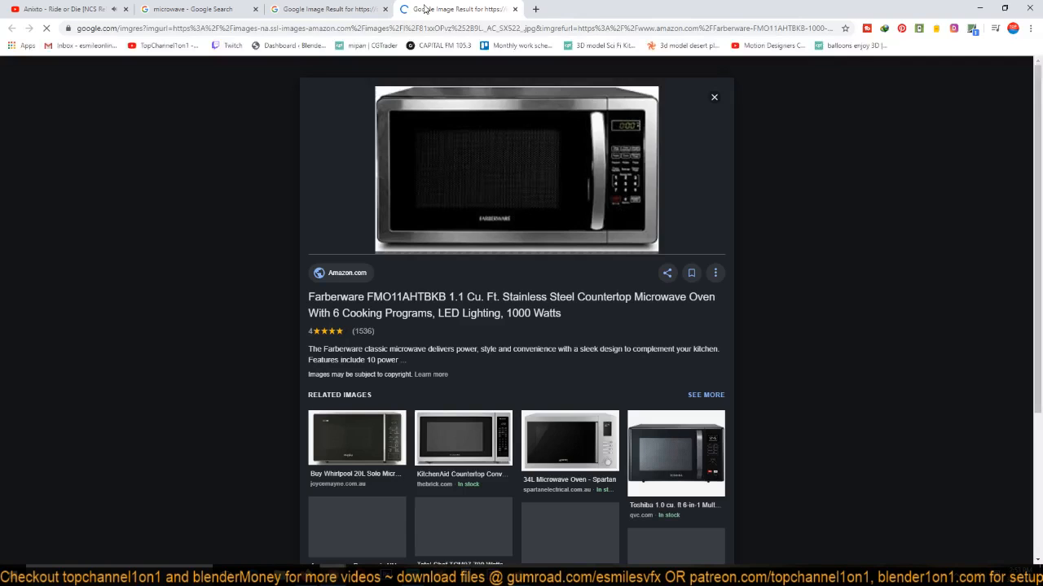
pyautogui.click(372, 10)
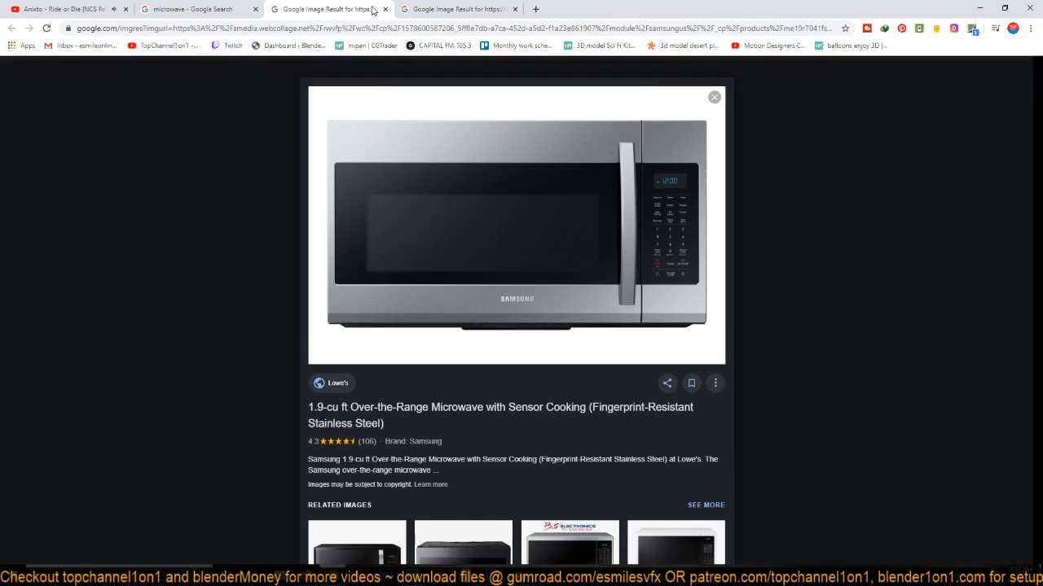
pyautogui.click(424, 9)
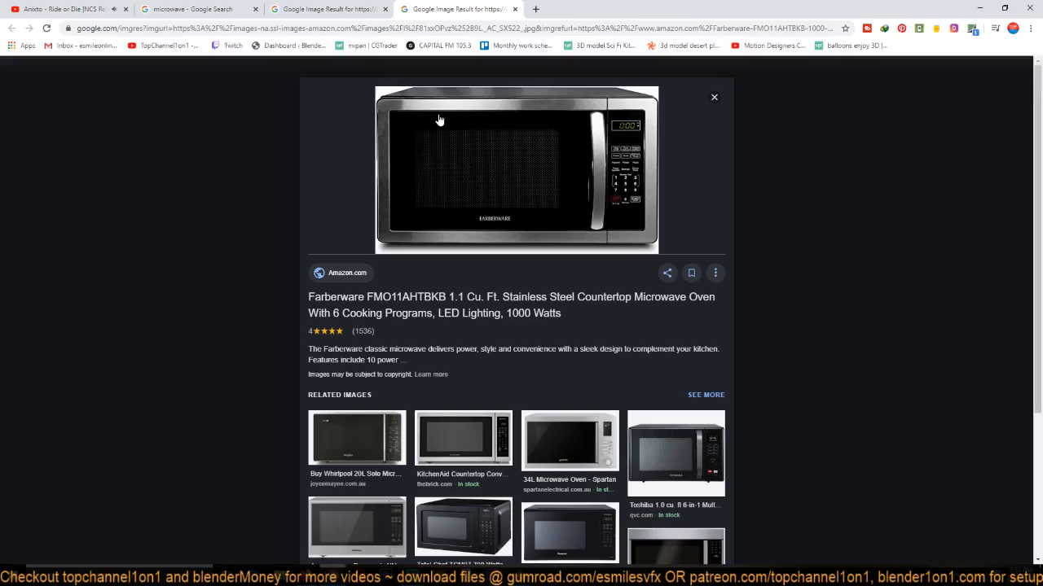
pyautogui.scroll(-1, 501, 166)
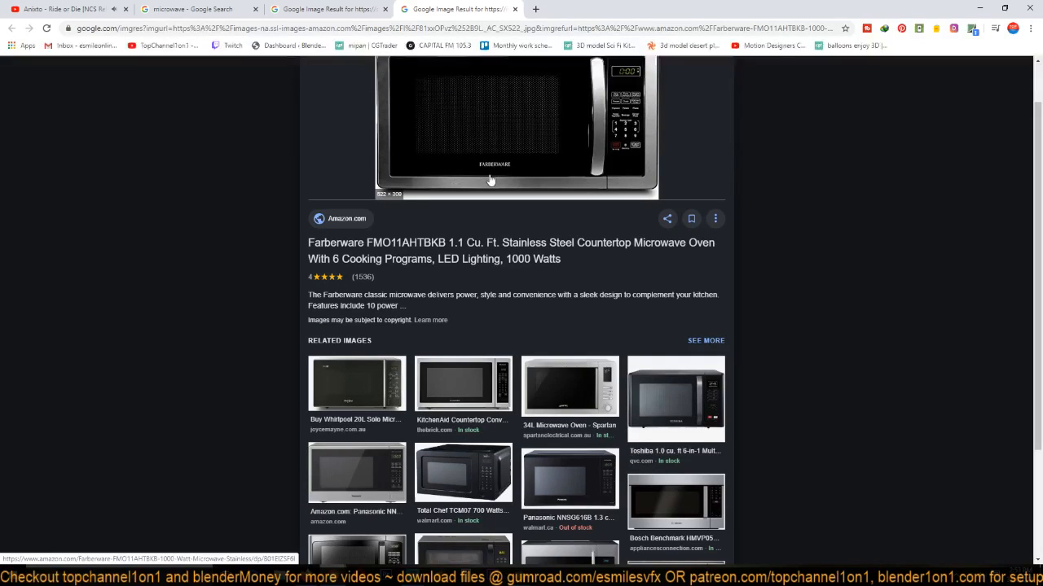
pyautogui.click(329, 10)
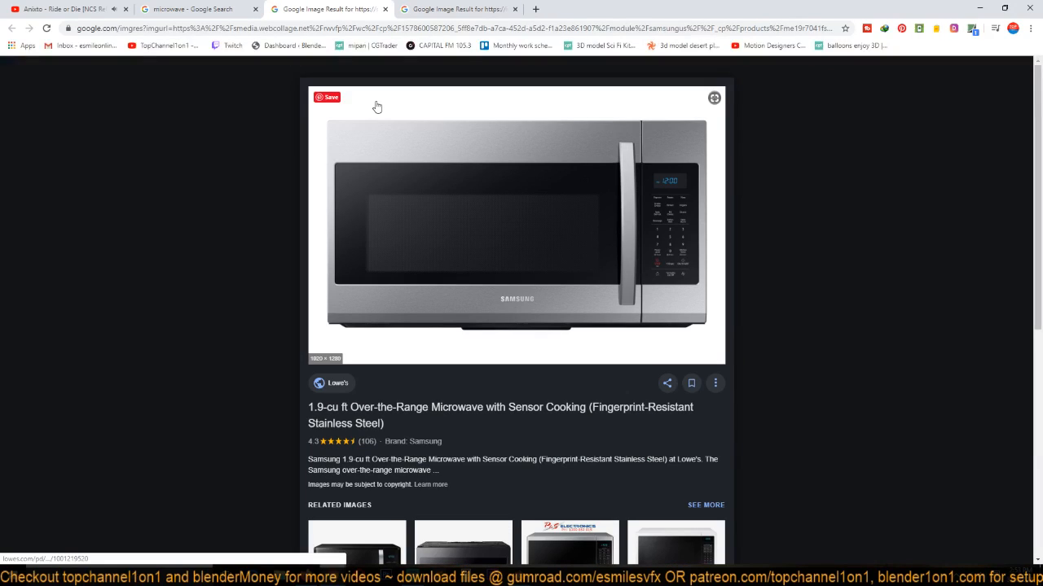
# Open the related image of the Samsung MC32J7055CT microwave and look through its related images.
pyautogui.scroll(-2, 412, 227)
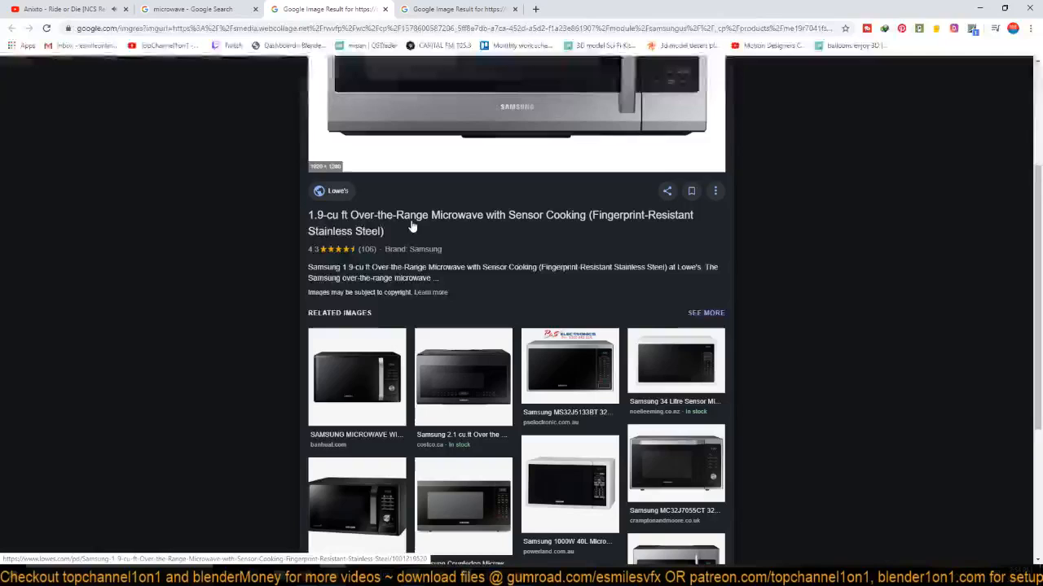
pyautogui.scroll(-2, 412, 226)
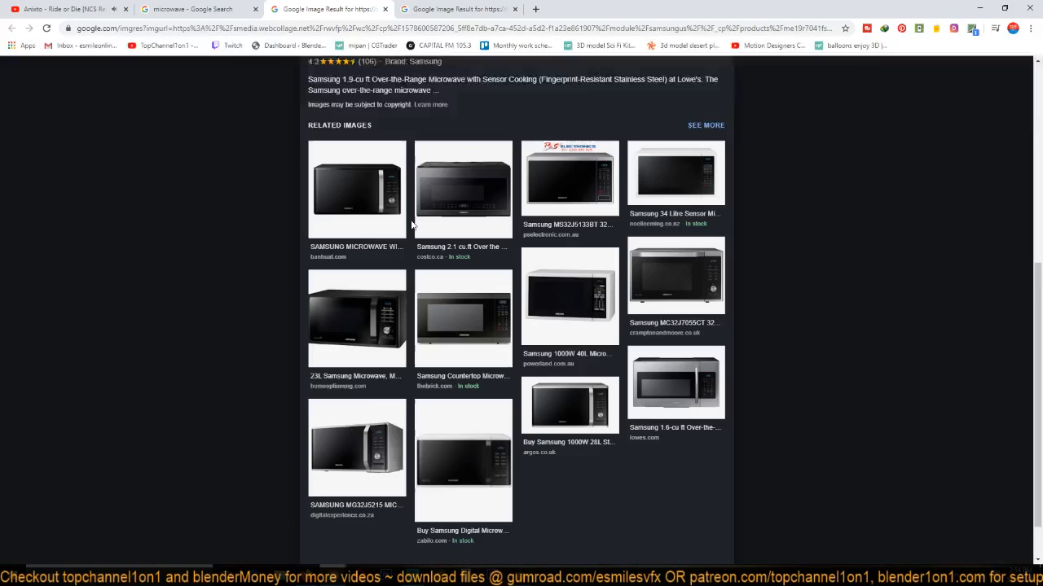
pyautogui.click(675, 287)
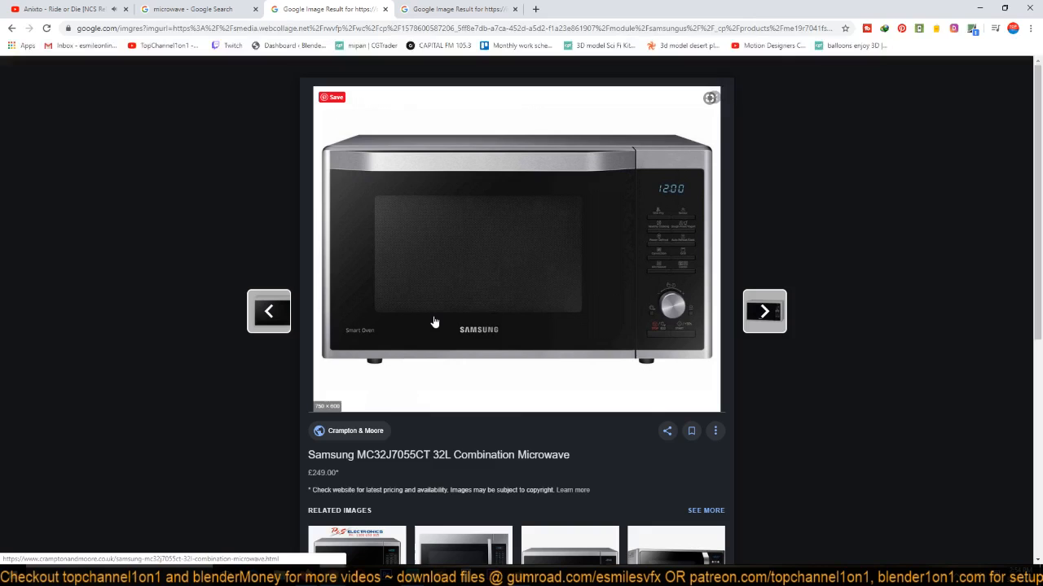
pyautogui.scroll(-3, 434, 322)
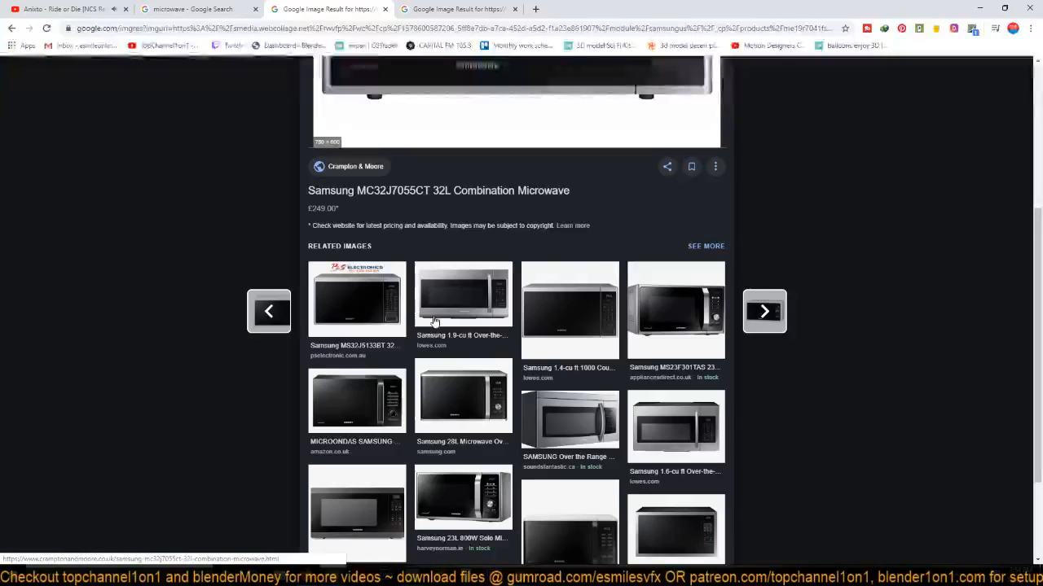
pyautogui.scroll(-2, 428, 316)
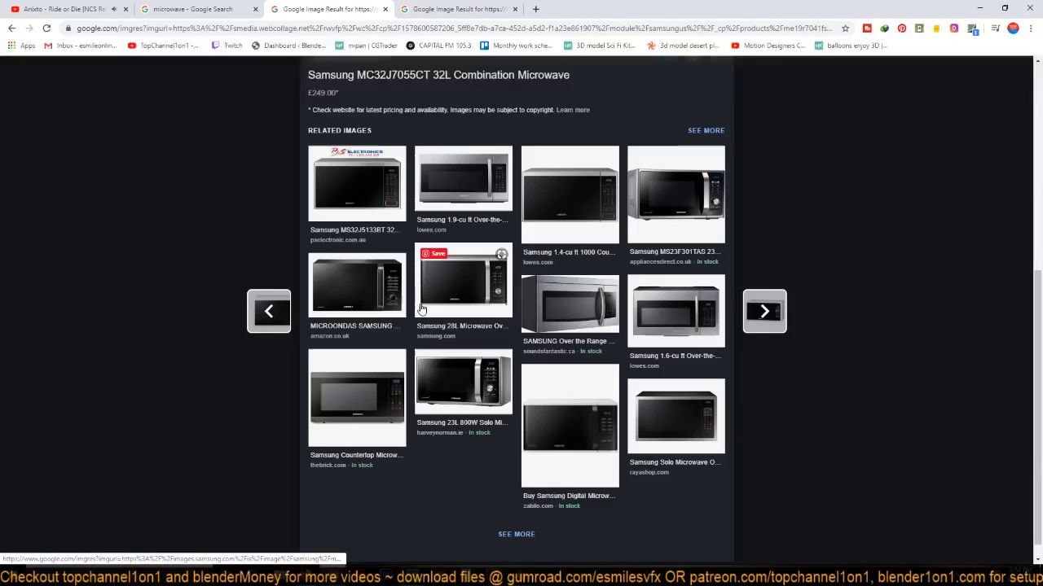
# Look over the Farberware countertop microwave image and its related images.
pyautogui.hotkey('ctrl', 'Tab')
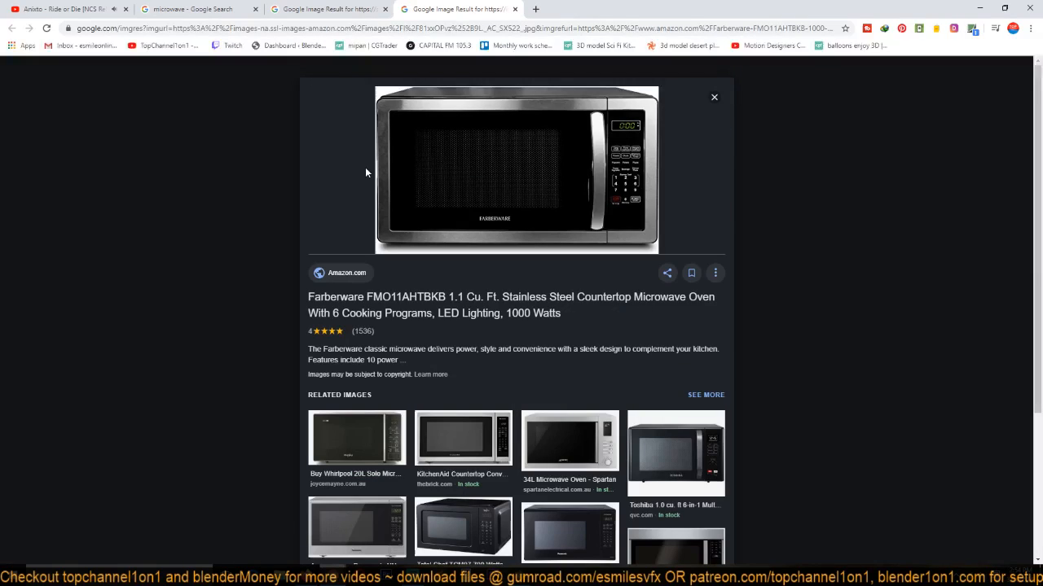
pyautogui.scroll(-1, 365, 171)
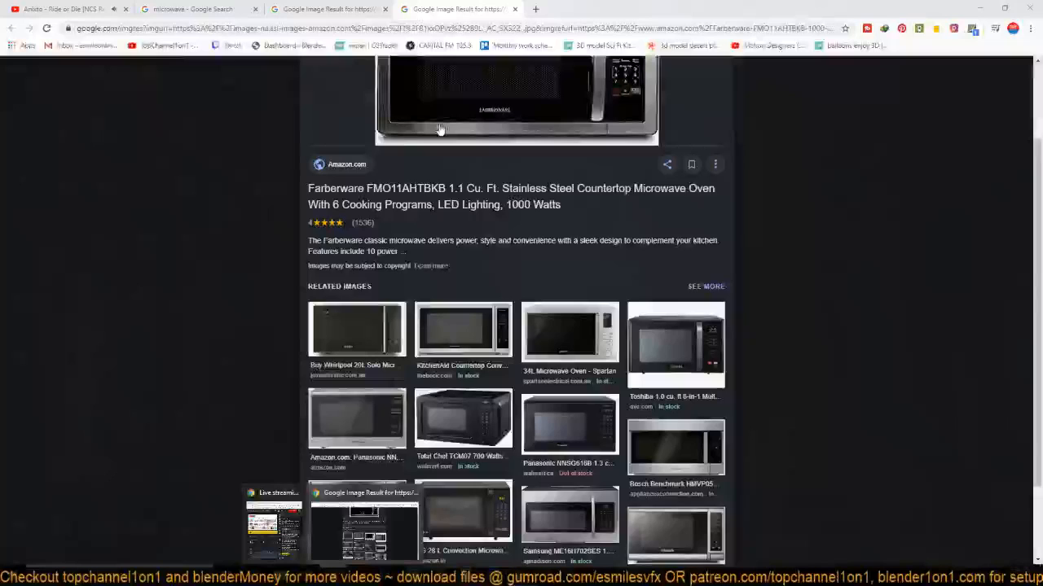
pyautogui.click(221, 7)
pyautogui.click(457, 5)
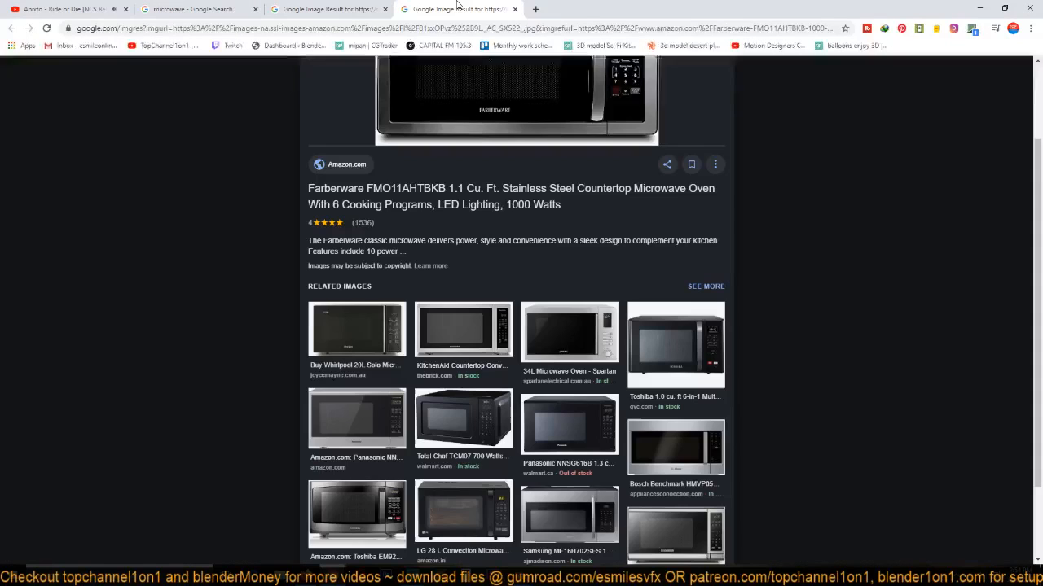
# Pause the background music video in Chrome and return to the Farberware microwave image.
pyautogui.click(332, 573)
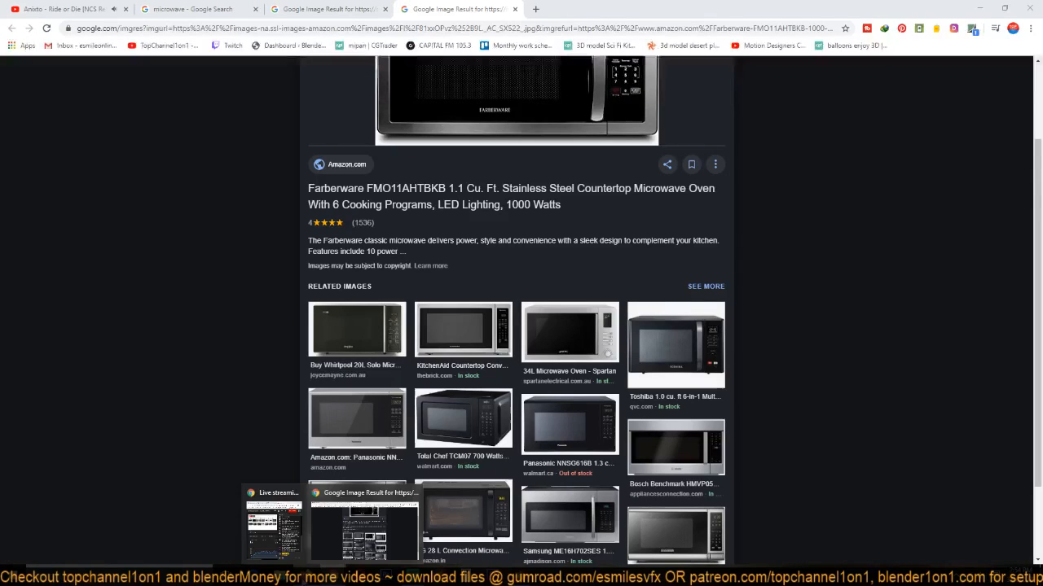
pyautogui.click(306, 573)
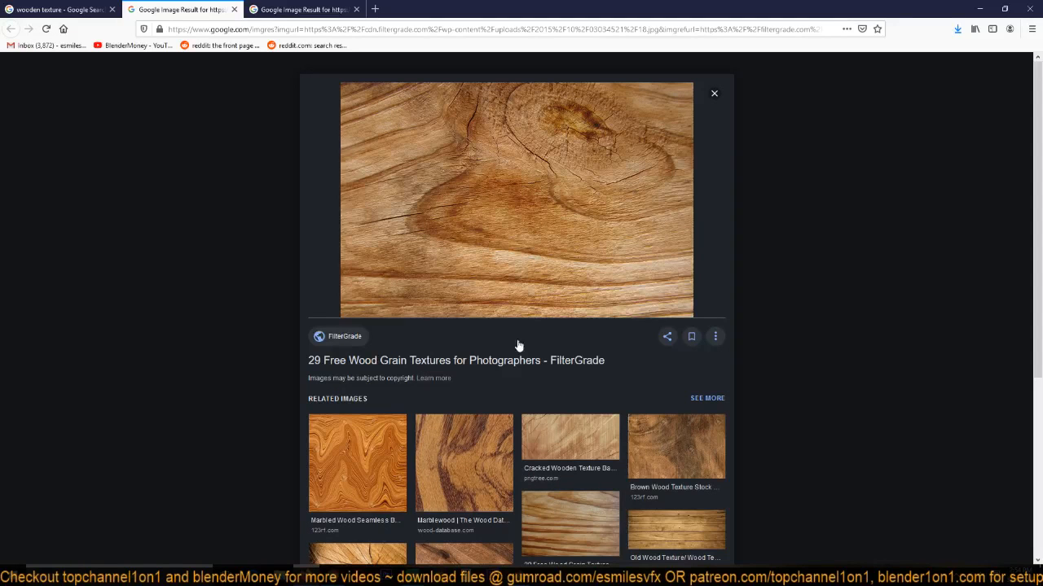
pyautogui.hotkey('alt', 'Tab')
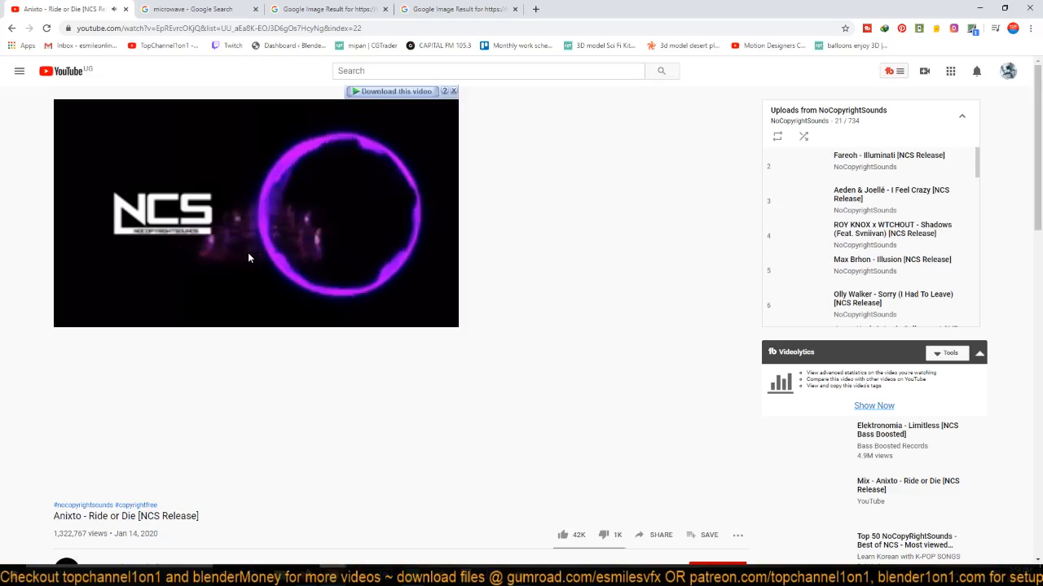
pyautogui.click(293, 277)
pyautogui.click(440, 8)
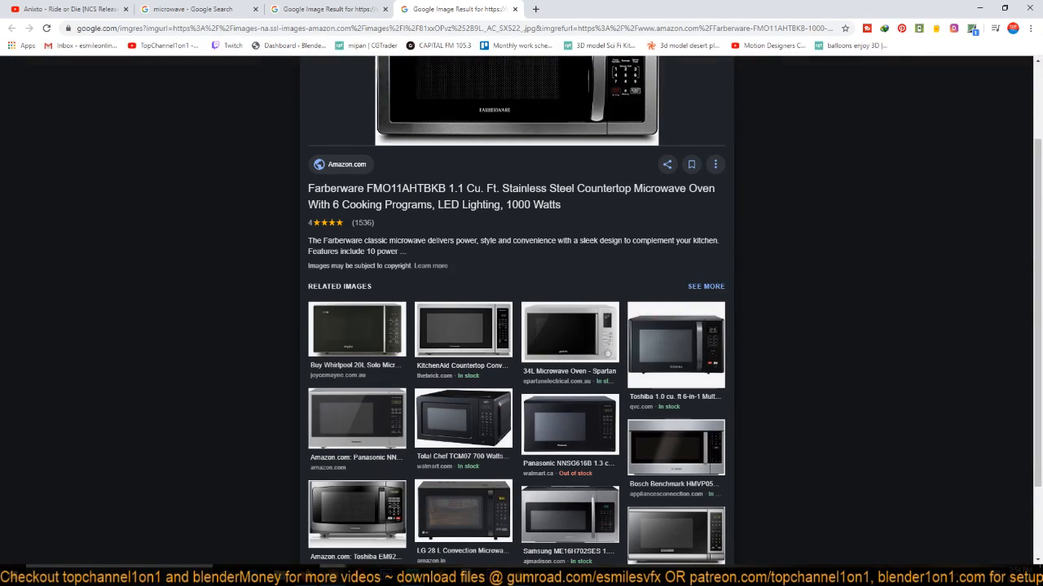
# Switch to Blender and examine the kitchen area in the interior reference image.
pyautogui.click(518, 574)
pyautogui.scroll(-2, 877, 85)
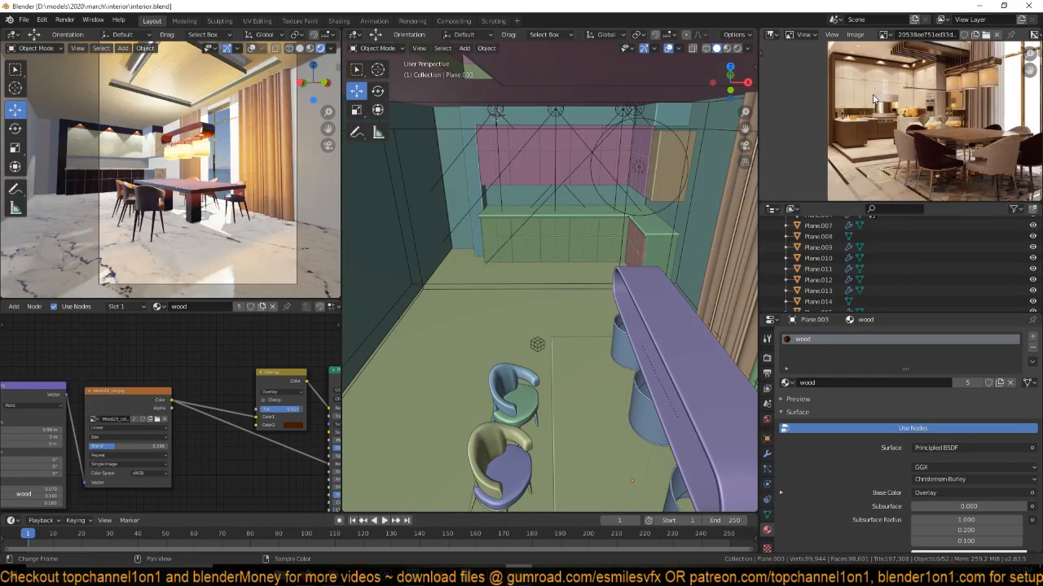
pyautogui.scroll(2, 839, 156)
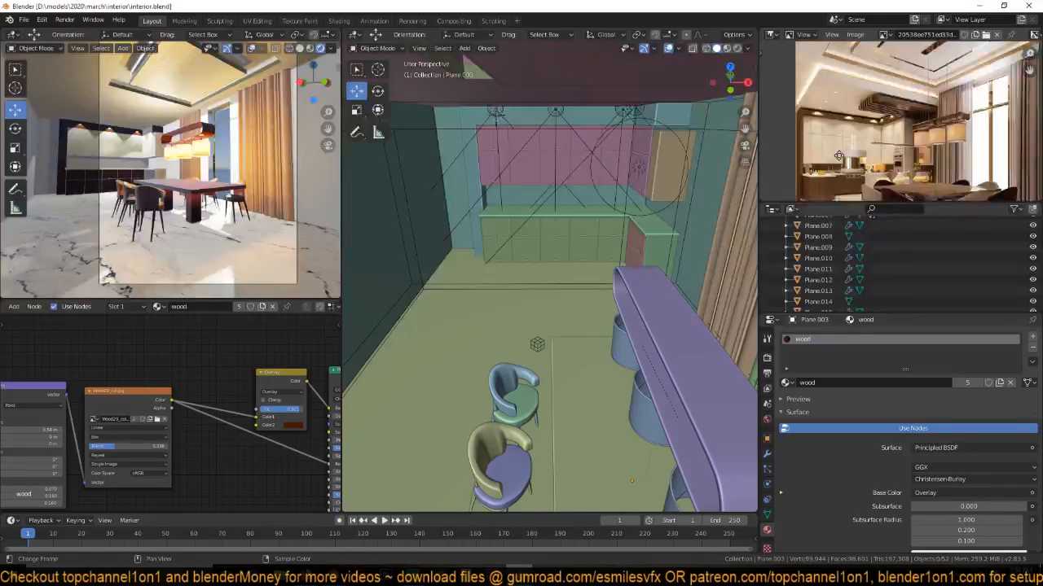
pyautogui.scroll(-3, 839, 155)
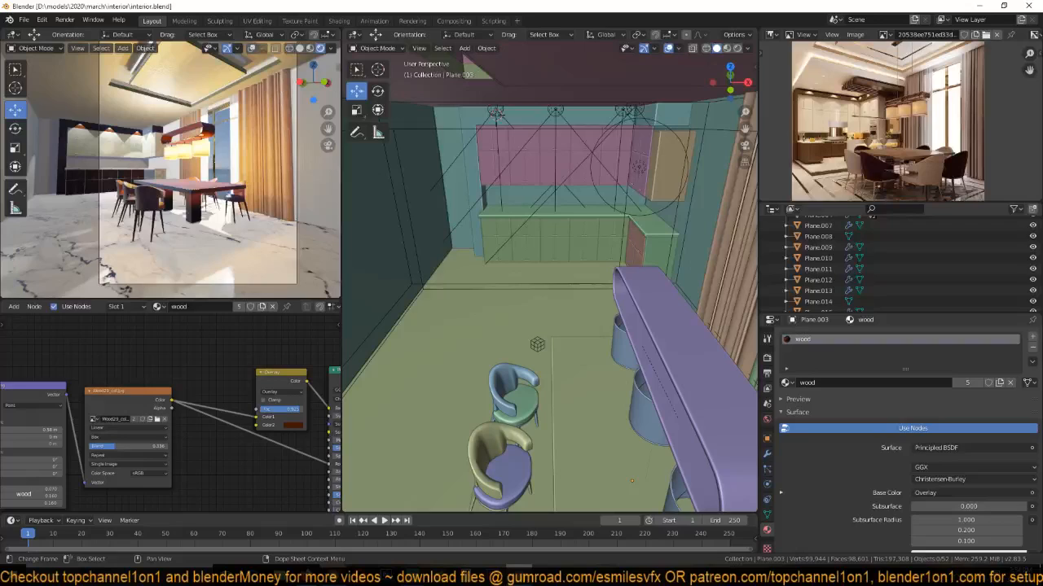
# Save the Farberware microwave image from the browser and load it into Blender's image editor as the reference.
pyautogui.click(333, 573)
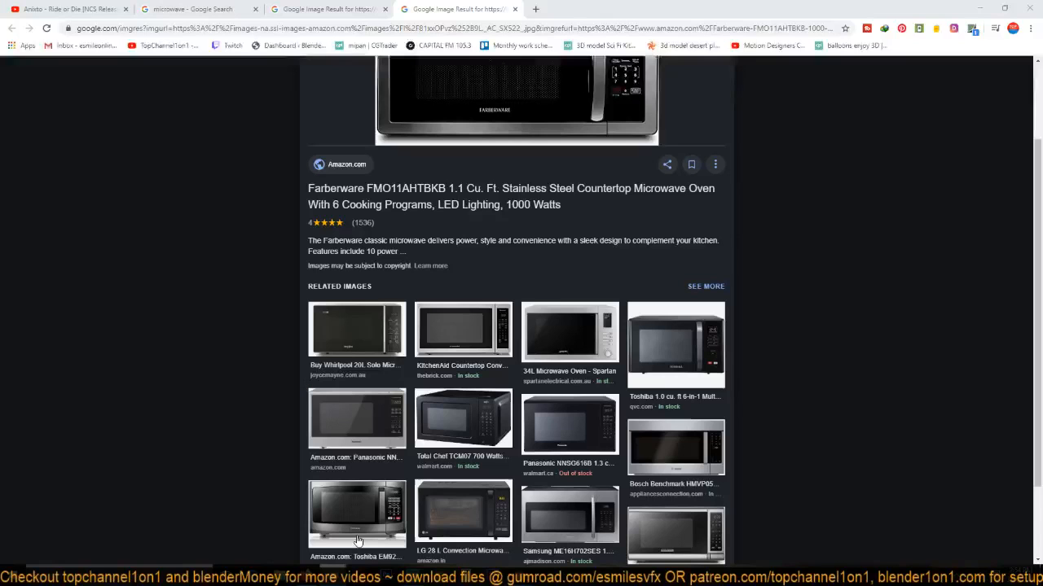
pyautogui.hotkey('ctrl', 'shift', 'Tab')
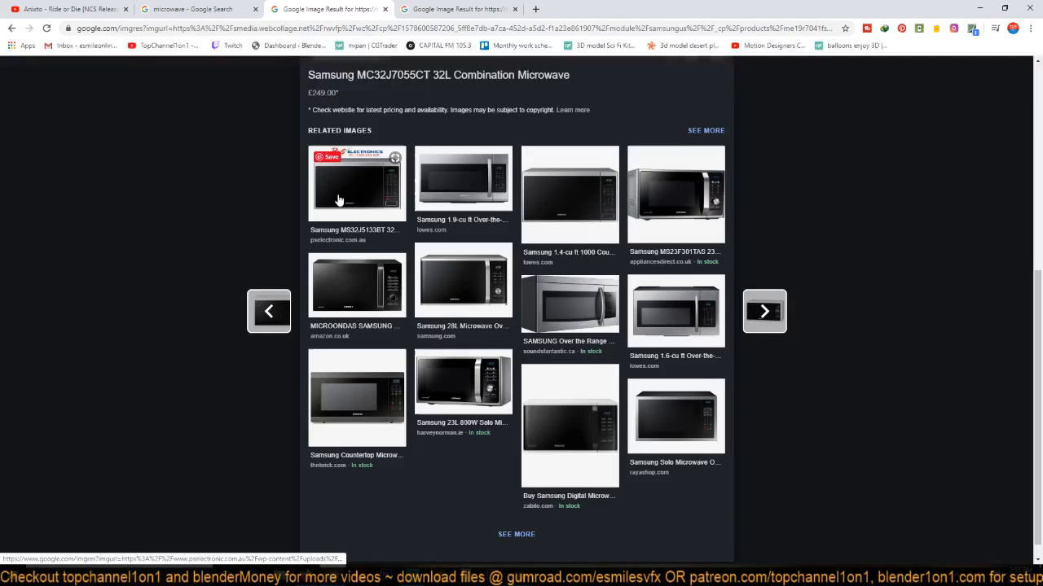
pyautogui.hotkey('ctrl', 'Tab')
pyautogui.rightClick(551, 161)
pyautogui.click(588, 263)
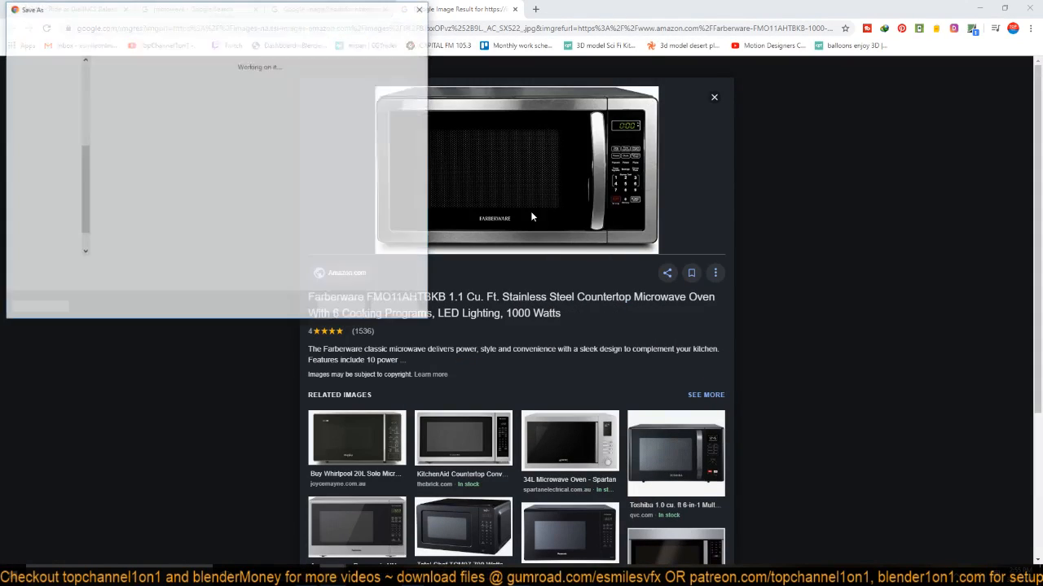
pyautogui.click(345, 306)
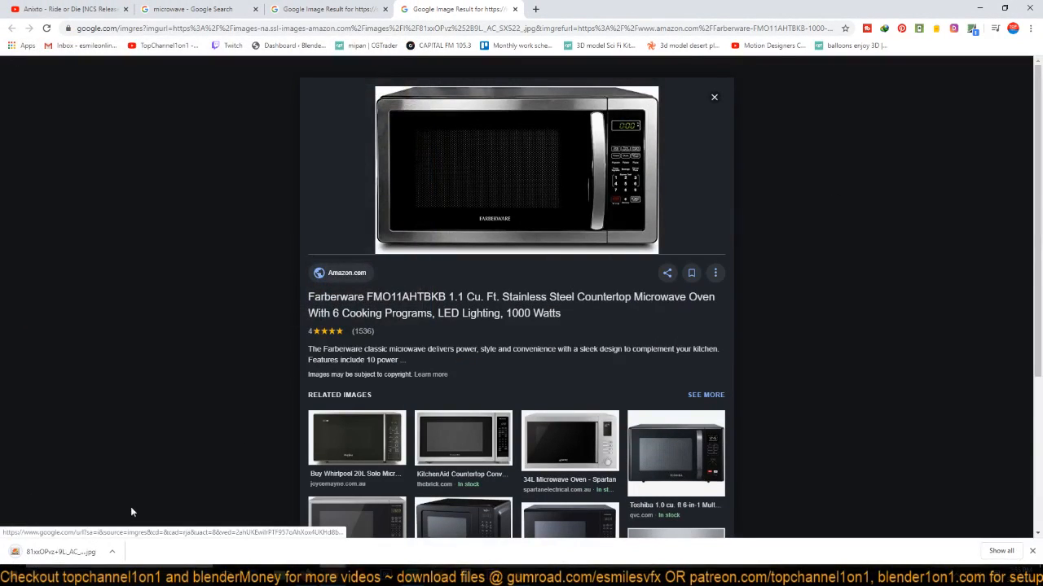
pyautogui.moveTo(38, 555); pyautogui.dragTo(519, 570)
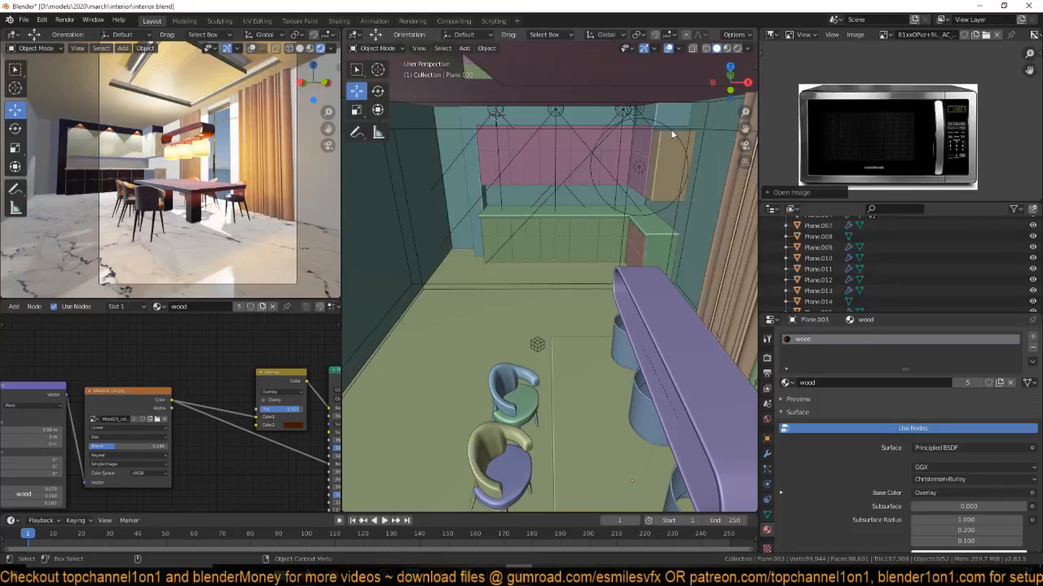
# Save the interior.blend file and open the Task Manager.
pyautogui.press('KP_Decimal')
pyautogui.press('KP_1')
pyautogui.keyDown('shift'); pyautogui.moveTo(657, 157); pyautogui.dragTo(649, 184, button='middle'); pyautogui.keyUp('shift')
pyautogui.scroll(3, 570, 183)
pyautogui.hotkey('ctrl', 's')
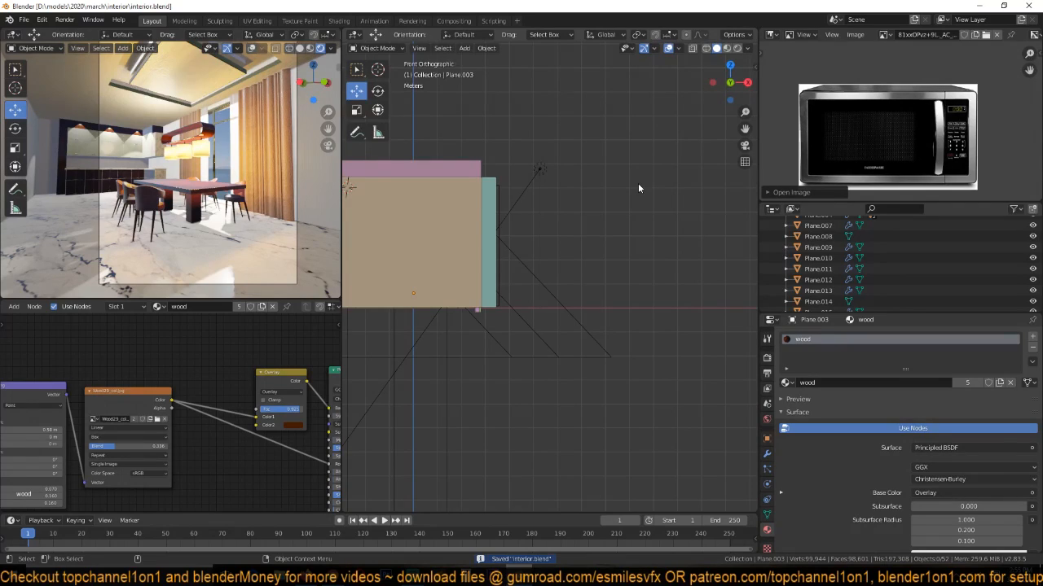
pyautogui.rightClick(627, 578)
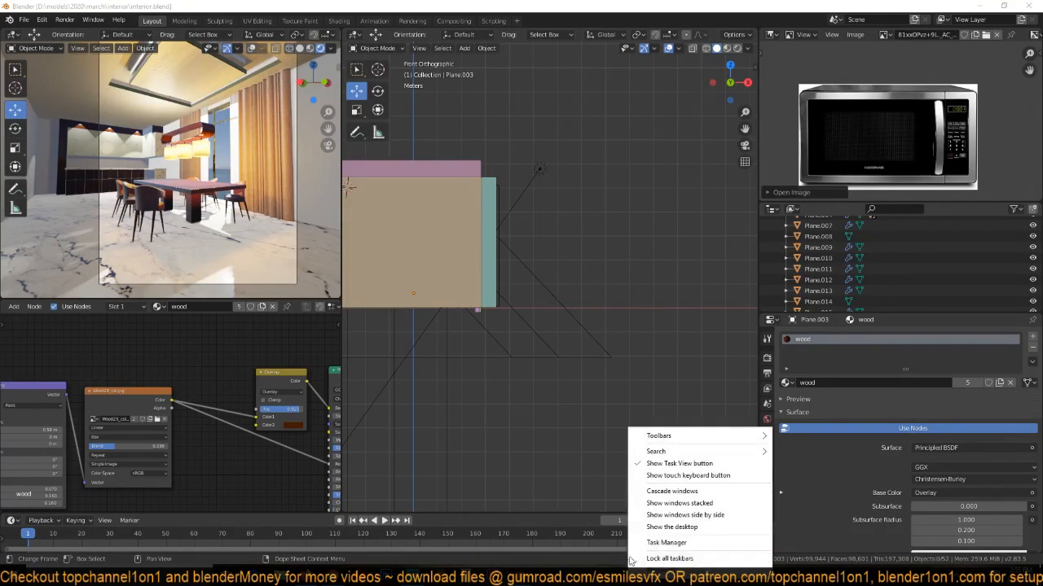
pyautogui.click(640, 544)
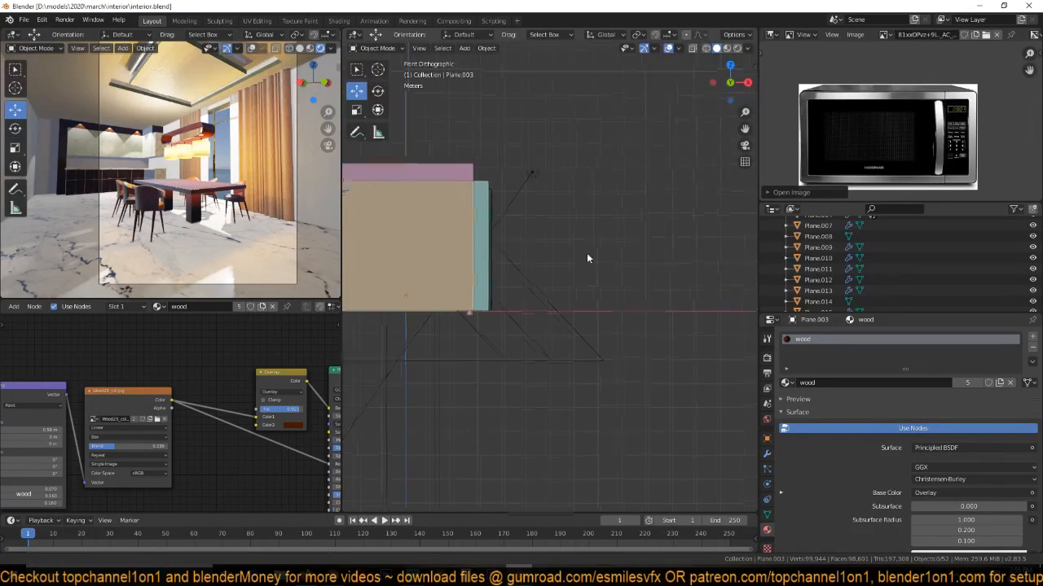
# Add a mesh plane beside the room in front view and rotate it 90° about the X axis.
pyautogui.keyDown('shift'); pyautogui.moveTo(589, 256); pyautogui.dragTo(545, 250, button='middle'); pyautogui.keyUp('shift')
pyautogui.hotkey('shift', 'a')
pyautogui.moveTo(547, 247)
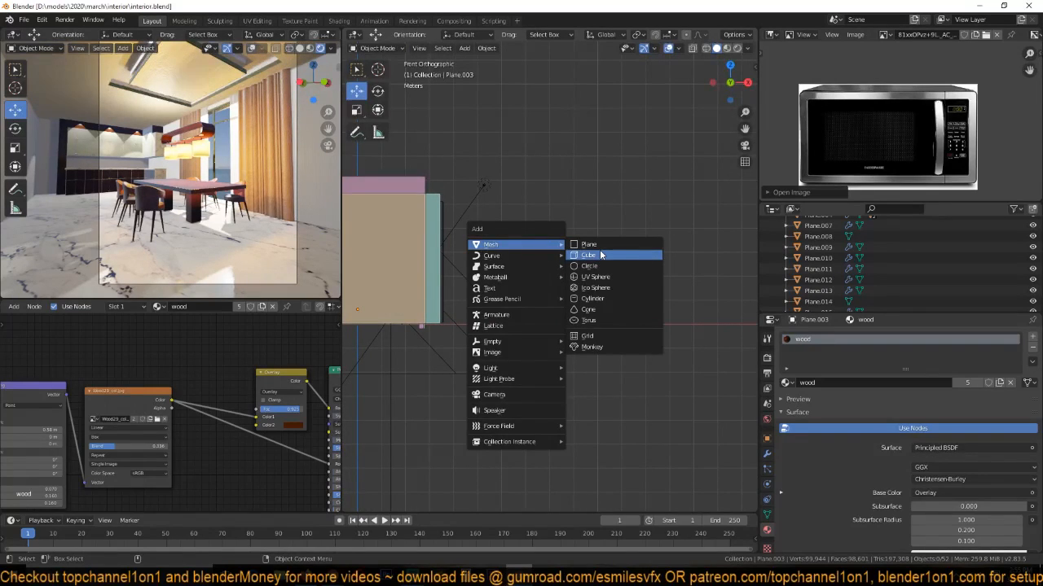
pyautogui.click(615, 244)
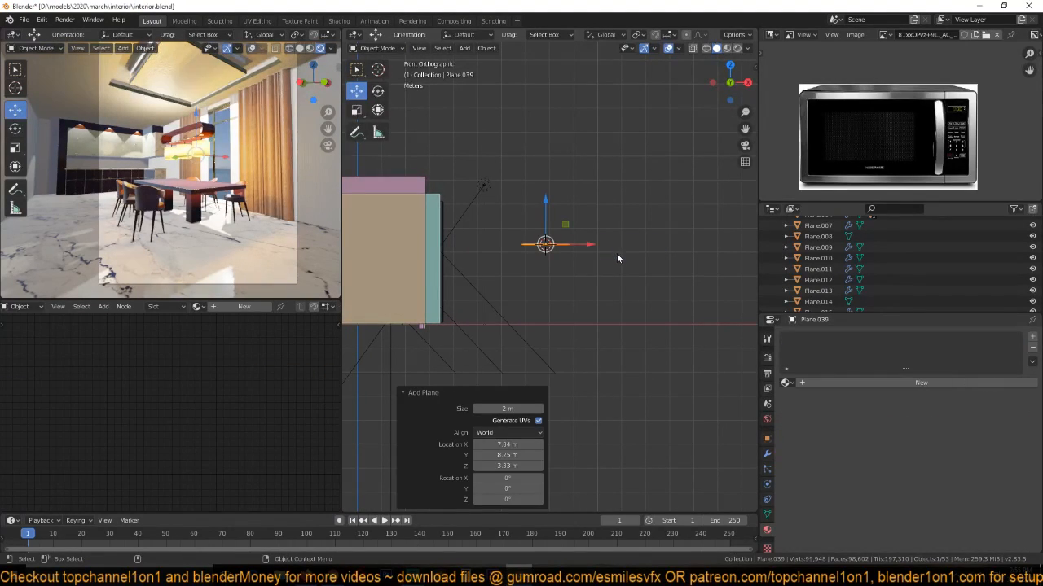
pyautogui.write('rx90')
pyautogui.press('Return')
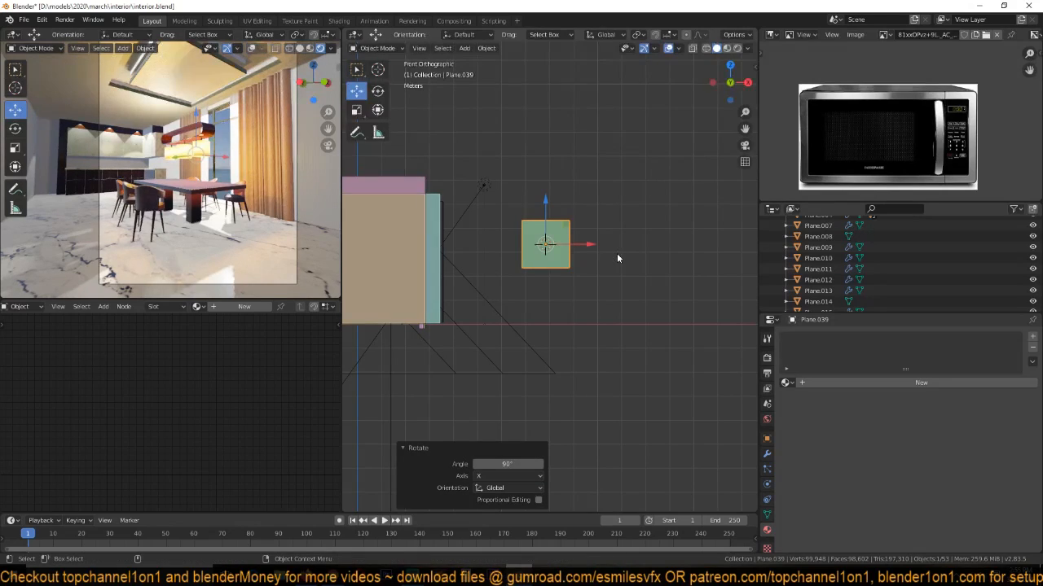
# Scale the plane along X by about 2.01 and by 0.77 to approximate the microwave's proportions.
pyautogui.press('KP_Decimal')
pyautogui.scroll(-6, 640, 271)
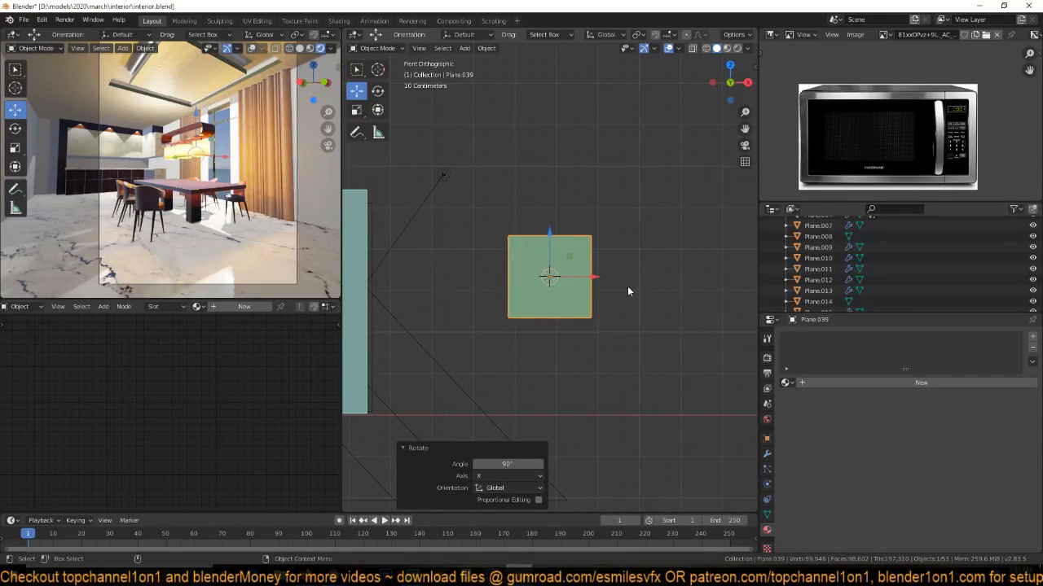
pyautogui.press('s')
pyautogui.press('x')
pyautogui.click(706, 284)
pyautogui.keyDown('shift'); pyautogui.moveTo(652, 290); pyautogui.dragTo(665, 305, button='middle'); pyautogui.keyUp('shift')
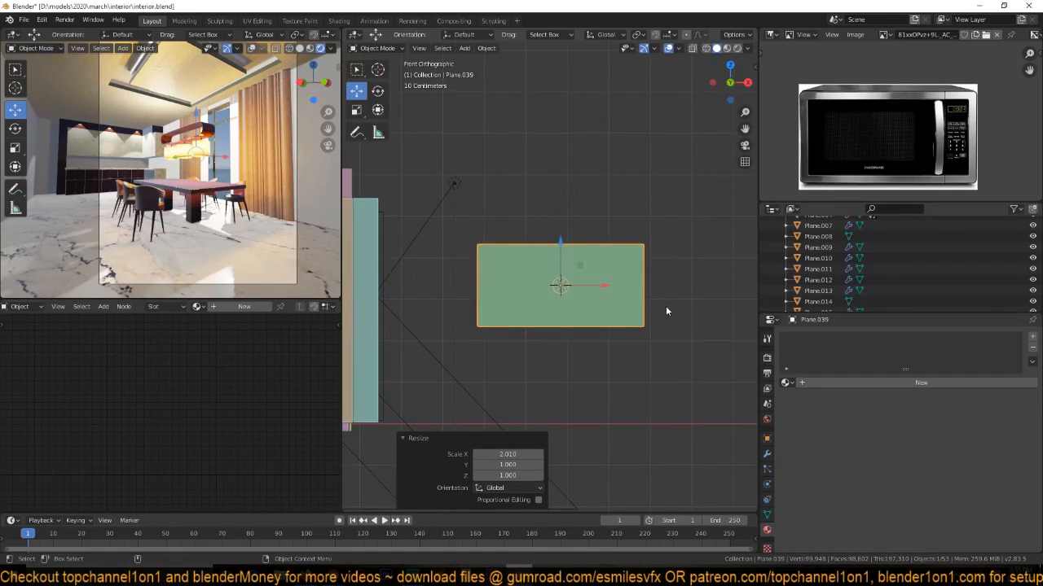
pyautogui.press('s')
pyautogui.press('x')
pyautogui.click(661, 297)
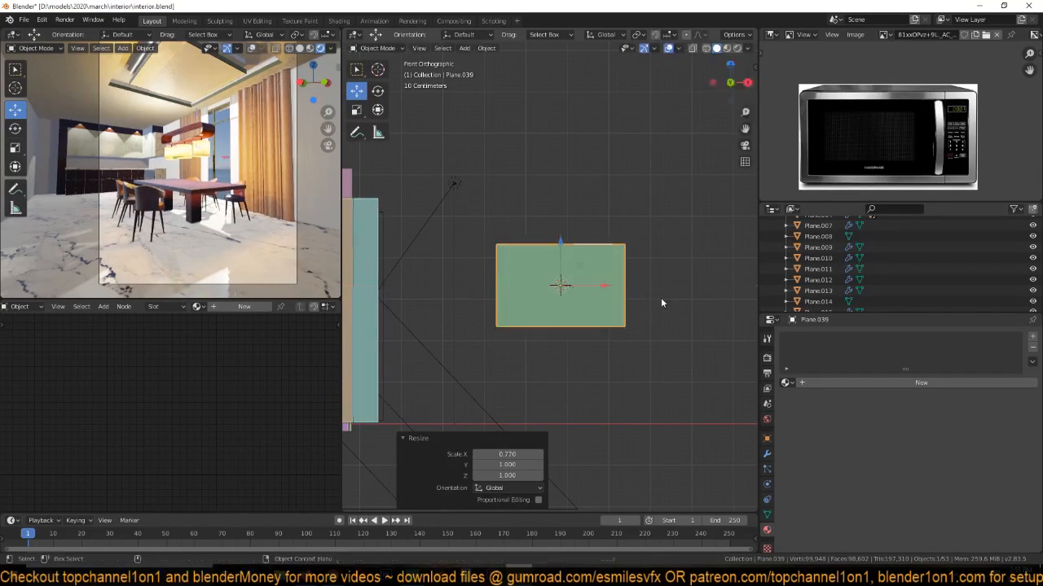
# Unwrap the UVs of the upright plane.
pyautogui.press('Tab')
pyautogui.press('u')
pyautogui.click(603, 295)
pyautogui.press('Tab')
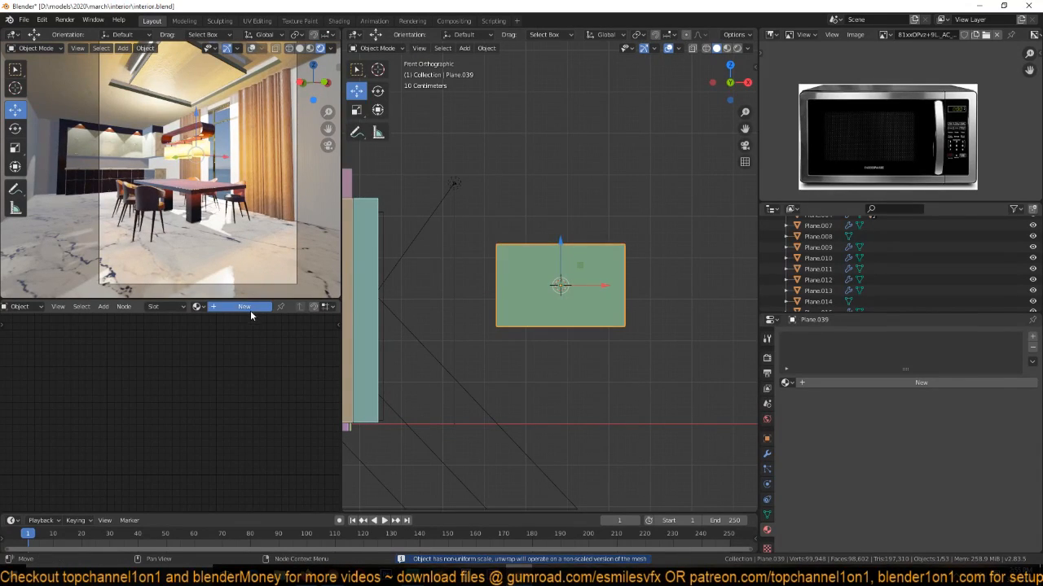
# Create a new material for the plane and add an Image Texture node using the downloaded microwave image.
pyautogui.click(246, 307)
pyautogui.hotkey('shift', 'a')
pyautogui.moveTo(82, 423)
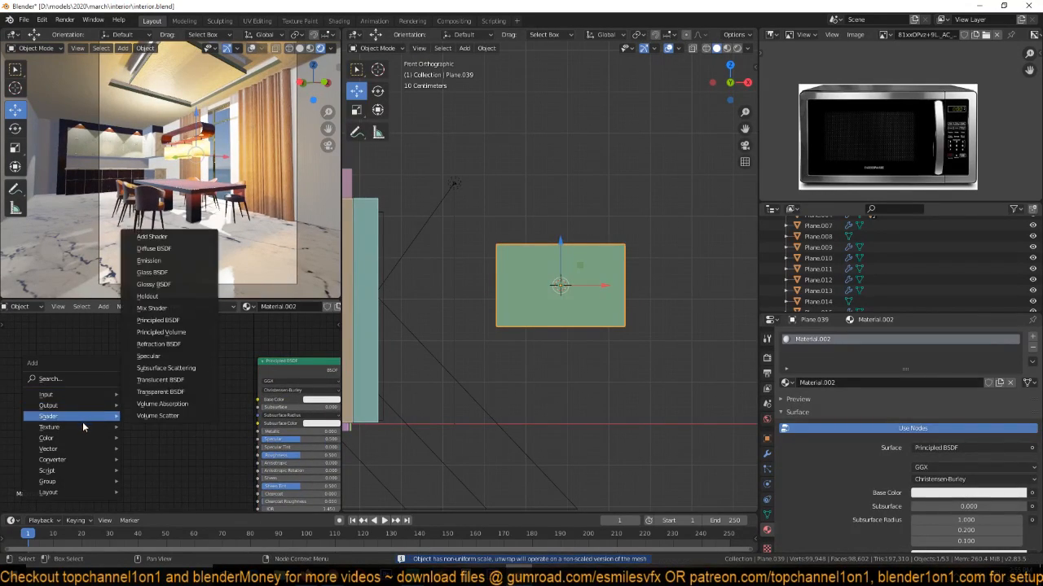
pyautogui.click(159, 331)
pyautogui.click(123, 382)
pyautogui.click(123, 395)
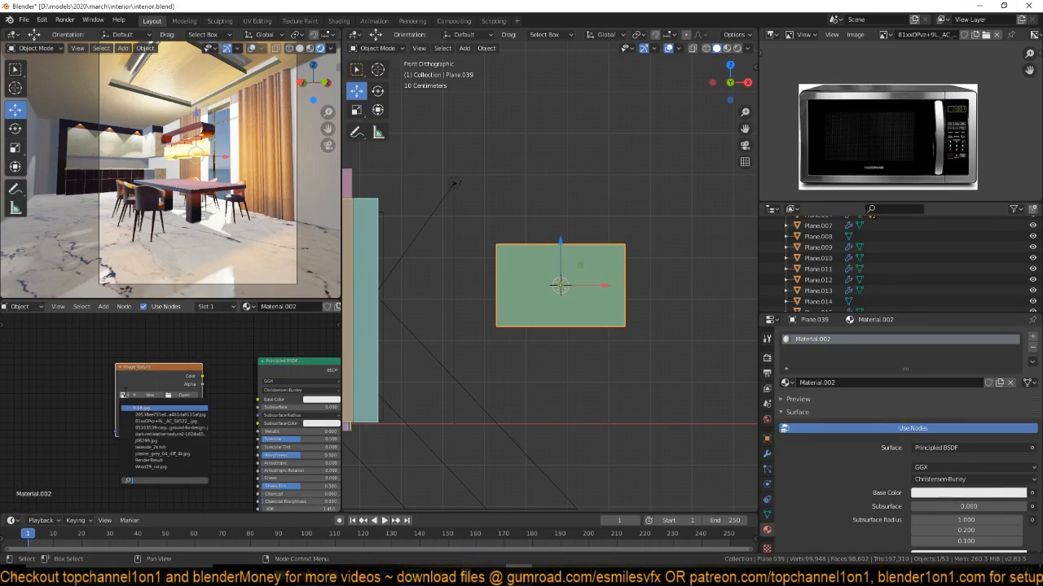
pyautogui.click(160, 414)
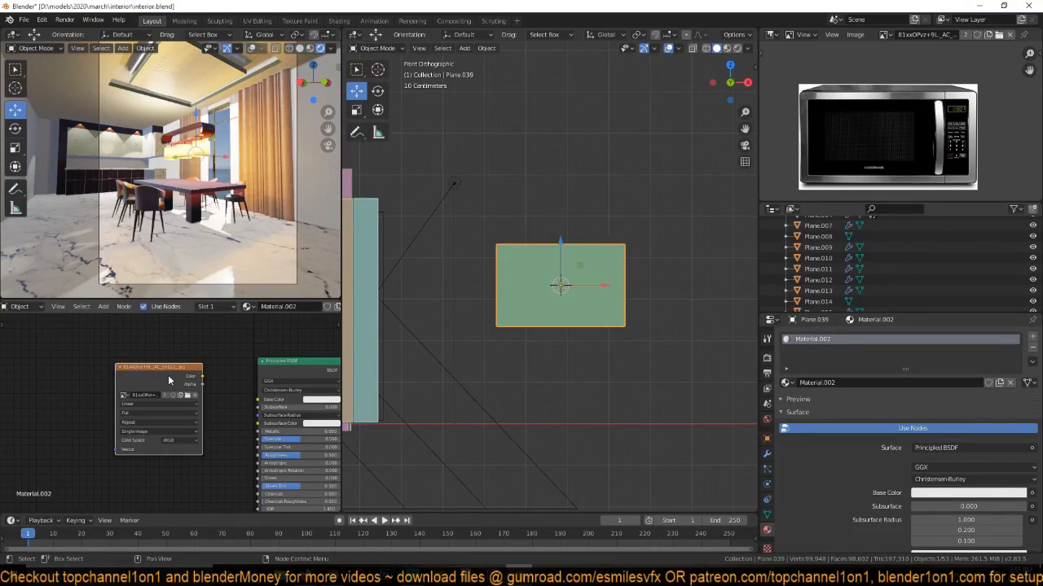
# Connect the microwave texture to a Viewer output and show the plane in Material Preview shading.
pyautogui.keyDown('ctrl'); pyautogui.keyDown('shift'); pyautogui.click(169, 380); pyautogui.keyUp('shift'); pyautogui.keyUp('ctrl')
pyautogui.click(727, 48)
pyautogui.moveTo(670, 228)
pyautogui.mouseDown(button='middle')
pyautogui.moveTo(654, 249)
pyautogui.moveTo(628, 252)
pyautogui.moveTo(606, 235)
pyautogui.mouseUp(button='middle')
pyautogui.scroll(3, 628, 252)
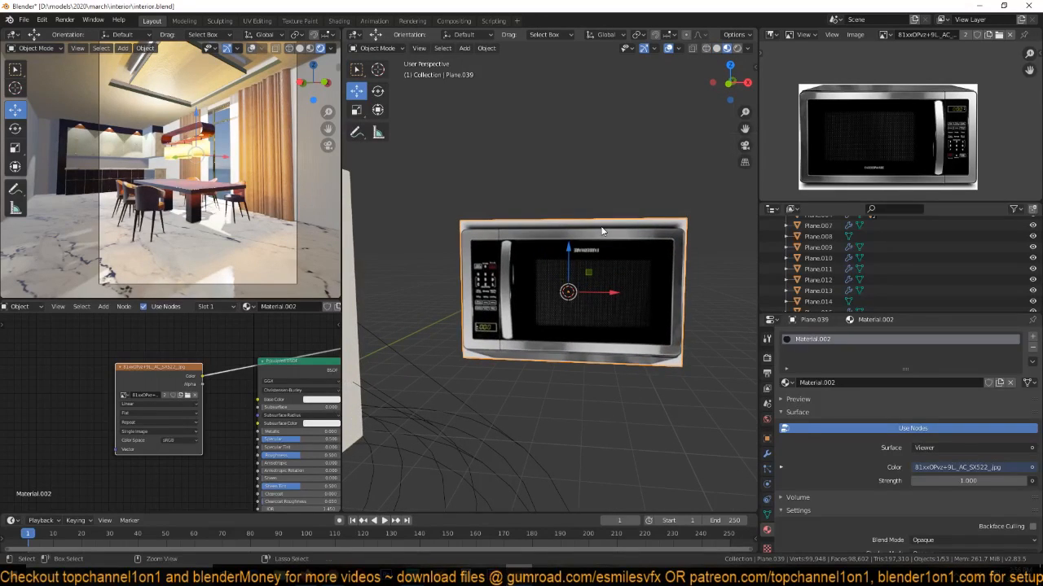
# Mirror the textured plane along Z so the microwave stands upright, and apply the object's scale.
pyautogui.hotkey('ctrl', 'm')
pyautogui.press('z')
pyautogui.press('Return')
pyautogui.hotkey('ctrl', 'a')
pyautogui.click(601, 232)
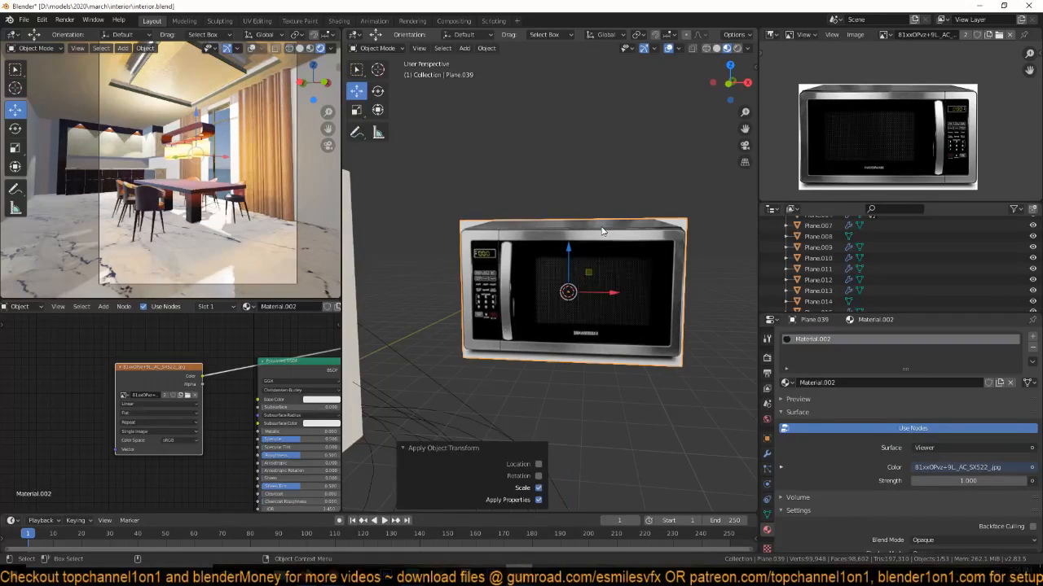
pyautogui.press('KP_1')
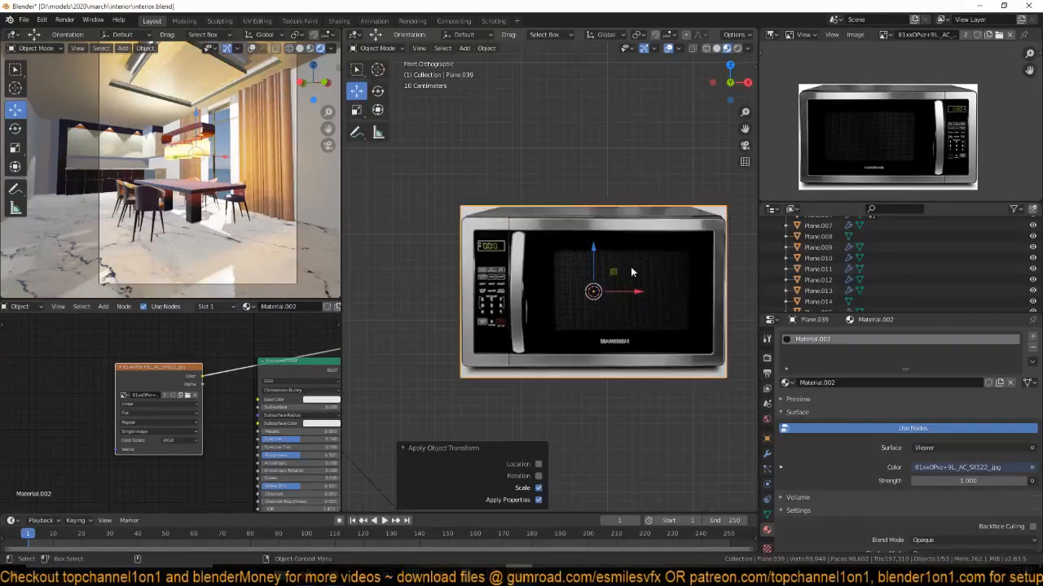
# Add two horizontal loop cuts to the plane, aligned with the top and bottom edges of the microwave's front.
pyautogui.press('Tab')
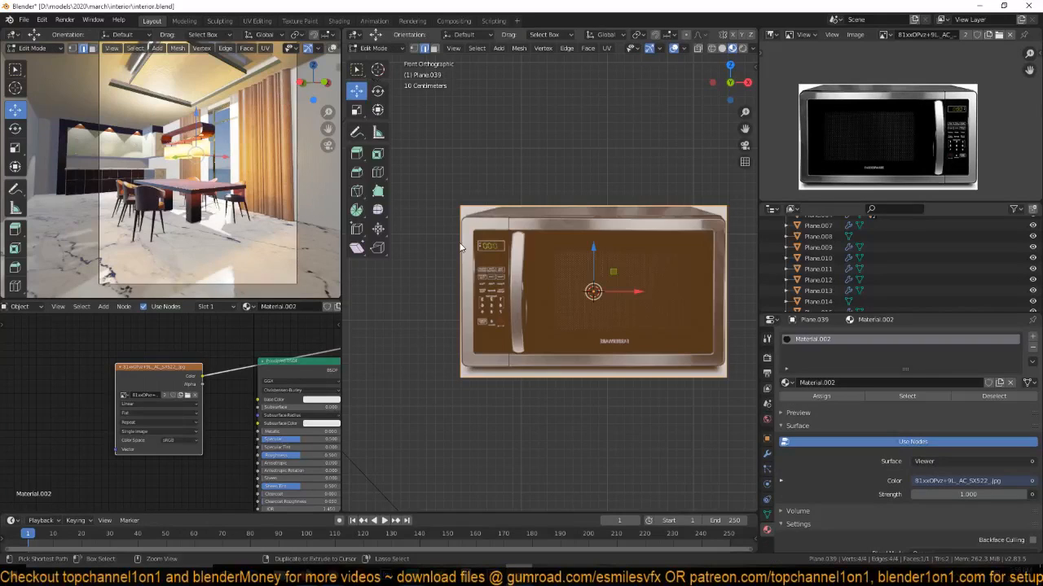
pyautogui.hotkey('ctrl', 'r')
pyautogui.moveTo(460, 247); pyautogui.dragTo(461, 172)
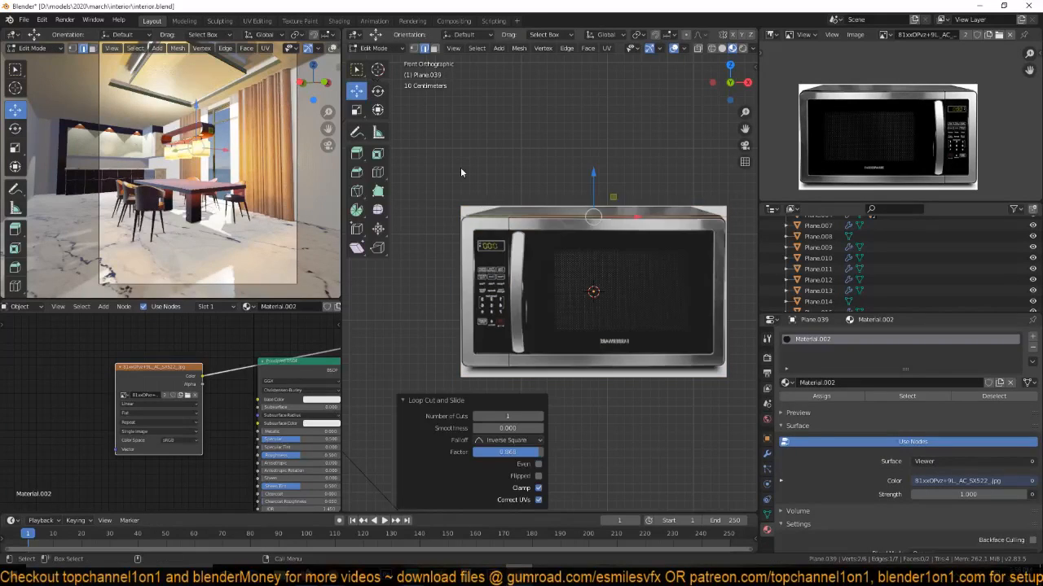
pyautogui.press('g')
pyautogui.press('g')
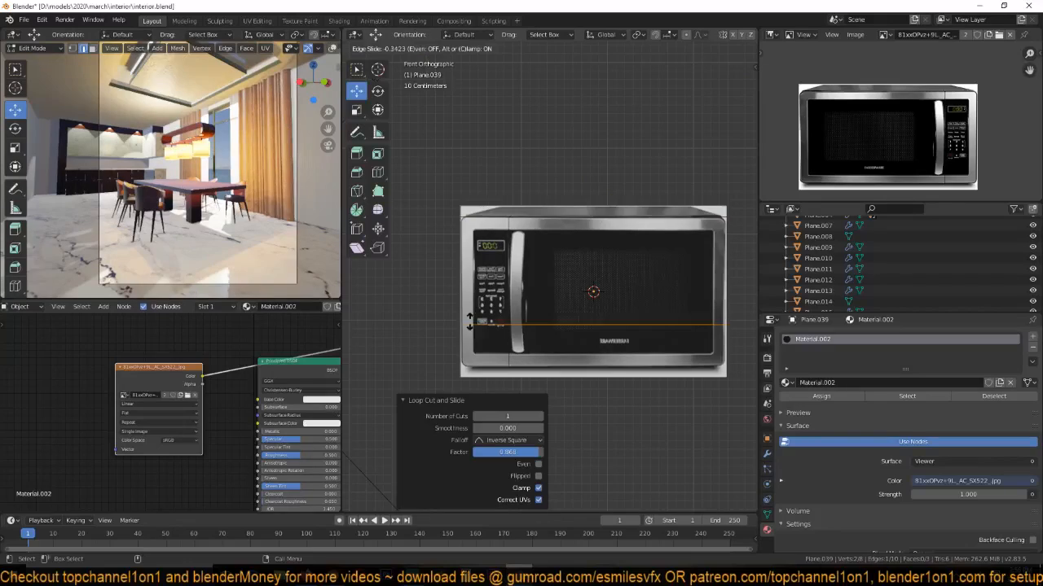
pyautogui.click(483, 376)
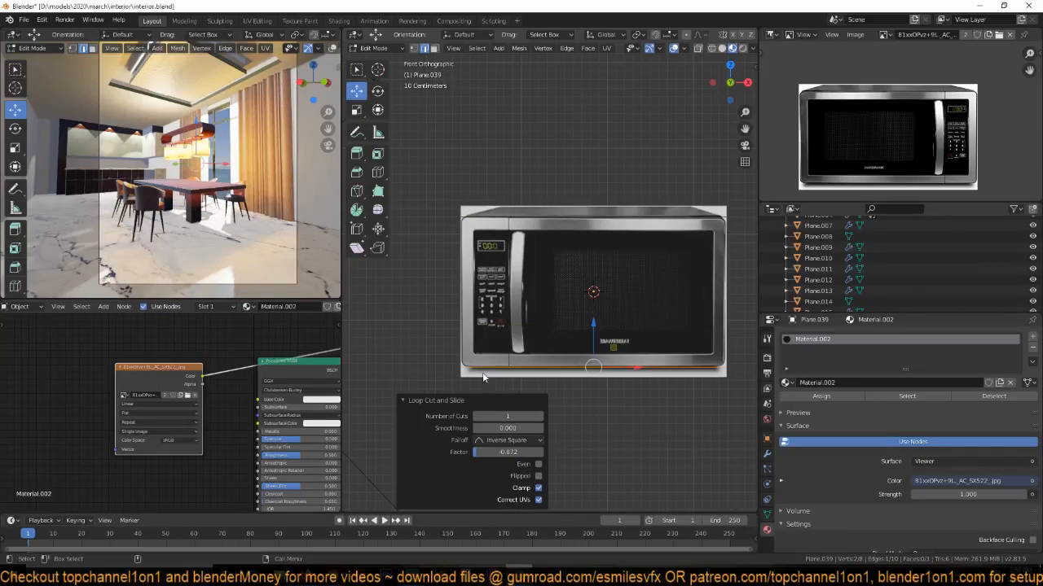
# Delete the strips above and below the microwave's front and extrude the remaining face about 1.285 m into a solid box.
pyautogui.press('3')
pyautogui.click(482, 374)
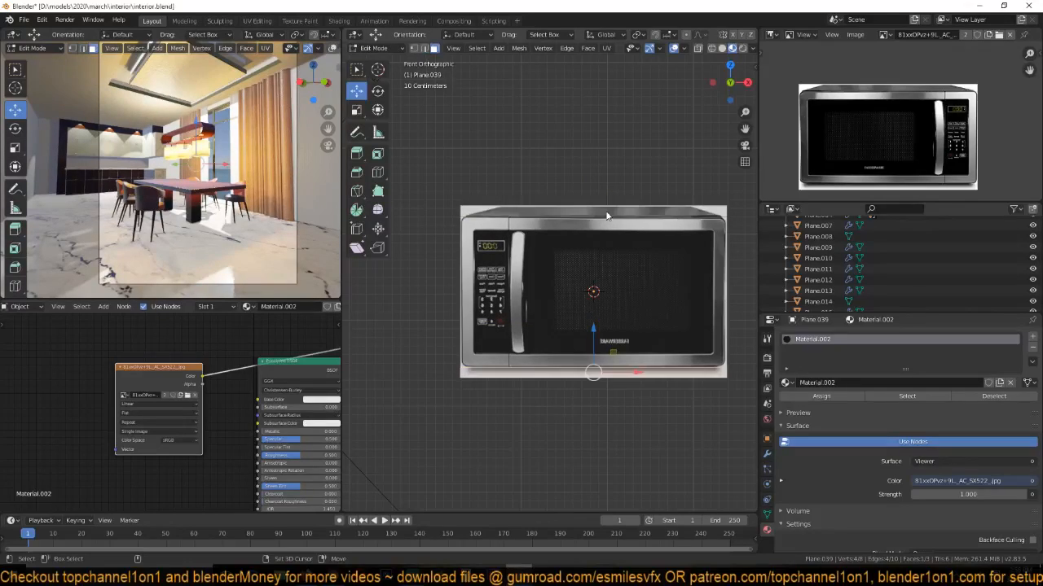
pyautogui.moveTo(606, 216); pyautogui.dragTo(565, 297, button='middle')
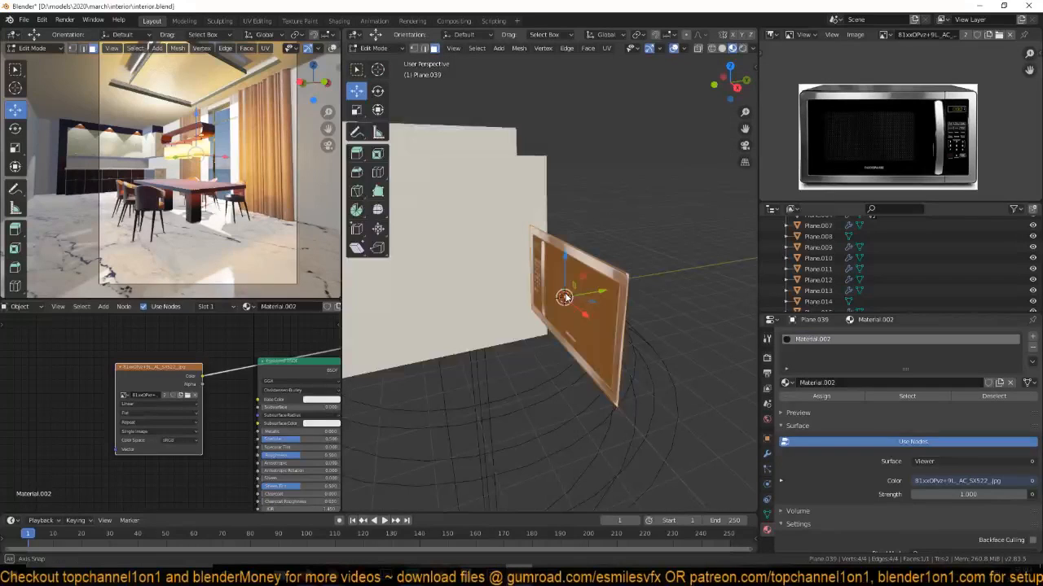
pyautogui.press('e')
pyautogui.click(619, 295)
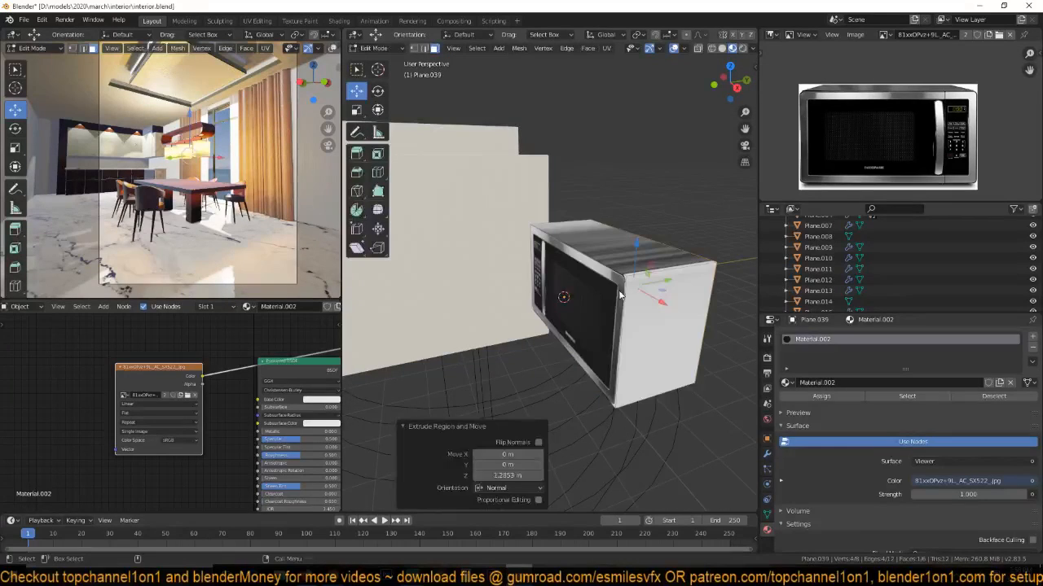
# Add a vertical loop cut along the seam between the microwave's control panel and door handle.
pyautogui.press('Tab')
pyautogui.moveTo(619, 295); pyautogui.dragTo(501, 210, button='middle')
pyautogui.scroll(4, 636, 319)
pyautogui.press('Tab')
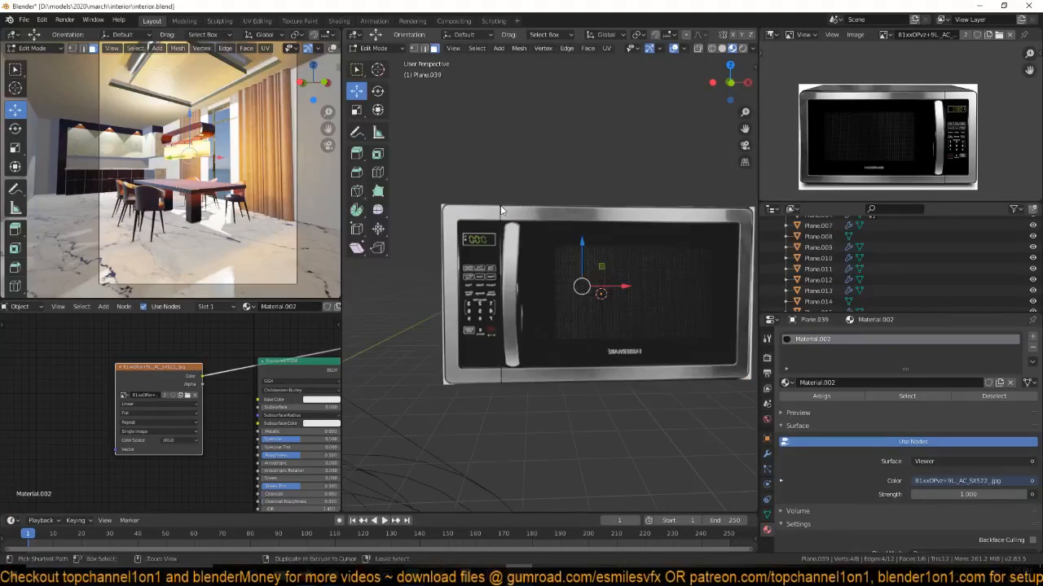
pyautogui.hotkey('ctrl', 'r')
pyautogui.click(501, 210)
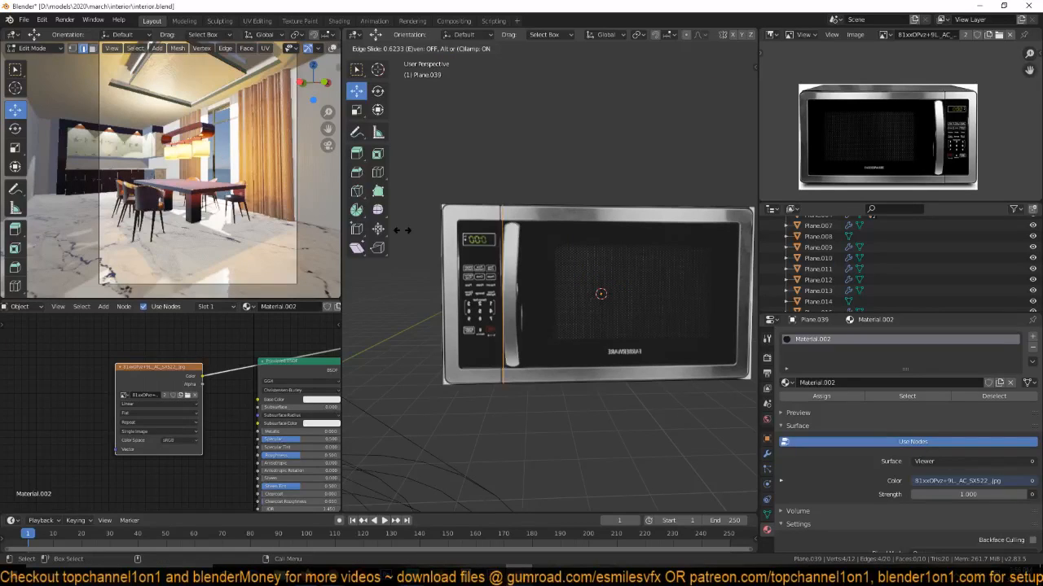
pyautogui.click(401, 230)
# Add loop cuts along the inner edges of the microwave's metal frame, surrounding the black front area.
pyautogui.hotkey('ctrl', 'r')
pyautogui.click(440, 218)
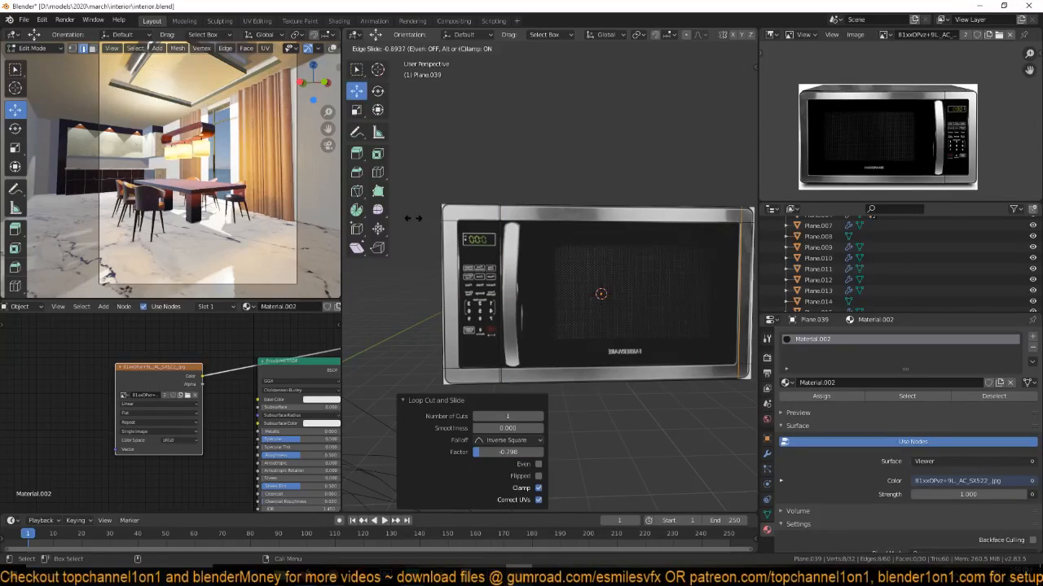
pyautogui.click(412, 219)
pyautogui.hotkey('ctrl', 'r')
pyautogui.click(454, 196)
pyautogui.click(455, 196)
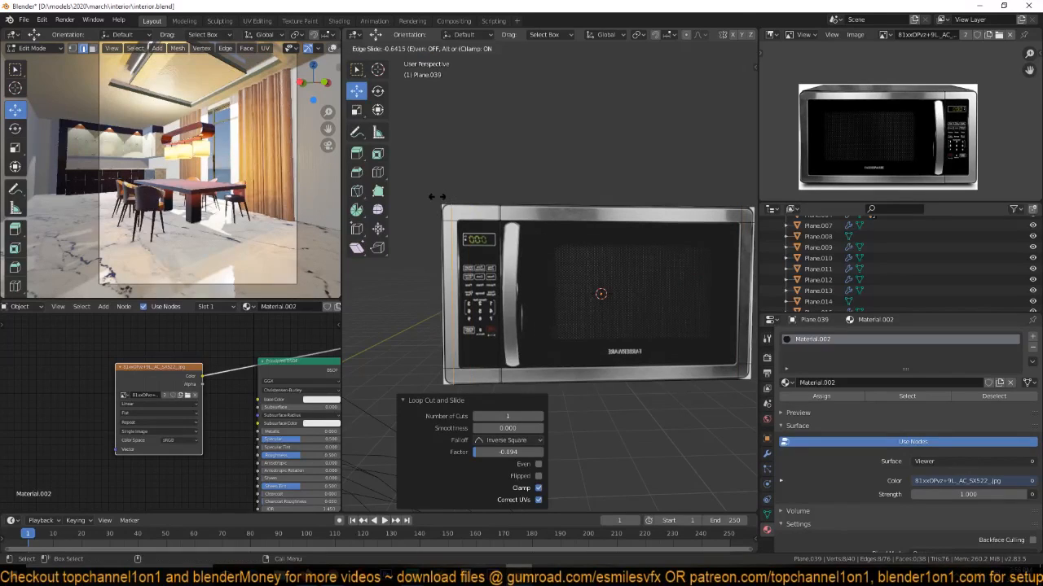
pyautogui.click(448, 211)
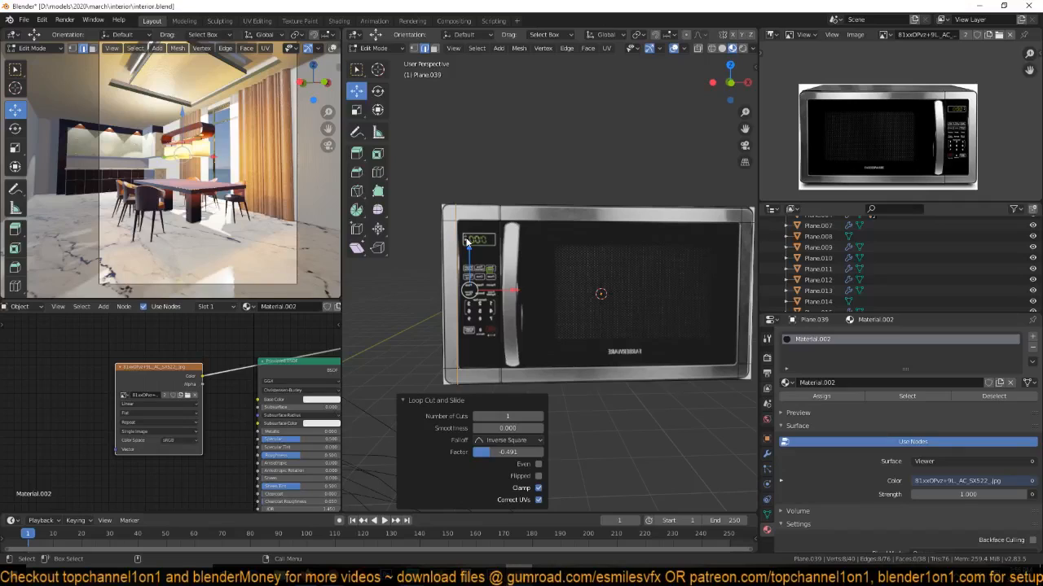
# Add a vertical loop cut along the window side of the door handle.
pyautogui.press('Tab')
pyautogui.moveTo(466, 242); pyautogui.dragTo(539, 281, button='middle')
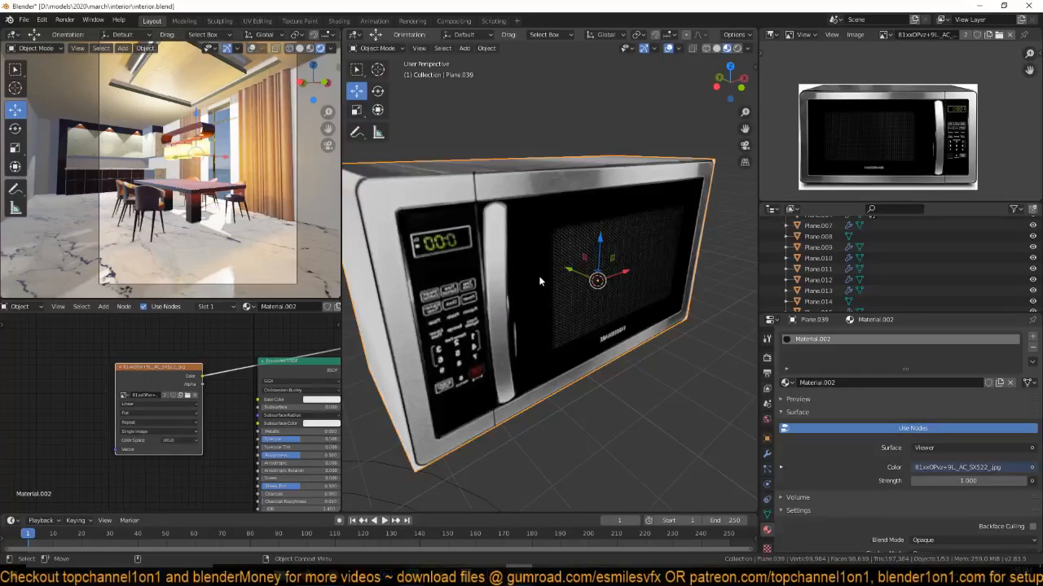
pyautogui.press('Tab')
pyautogui.hotkey('ctrl', 'r')
pyautogui.click(539, 281)
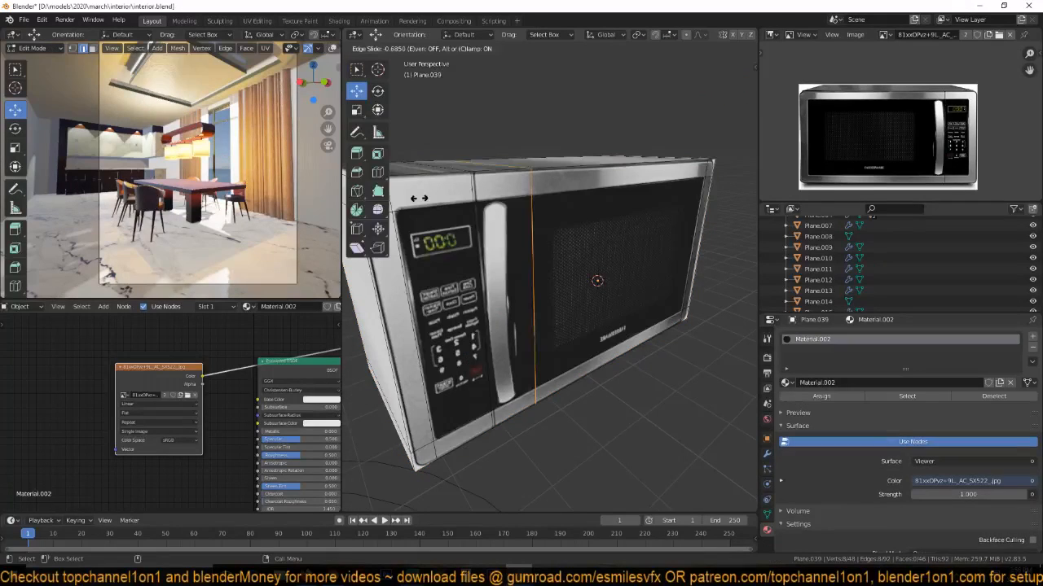
pyautogui.click(444, 237)
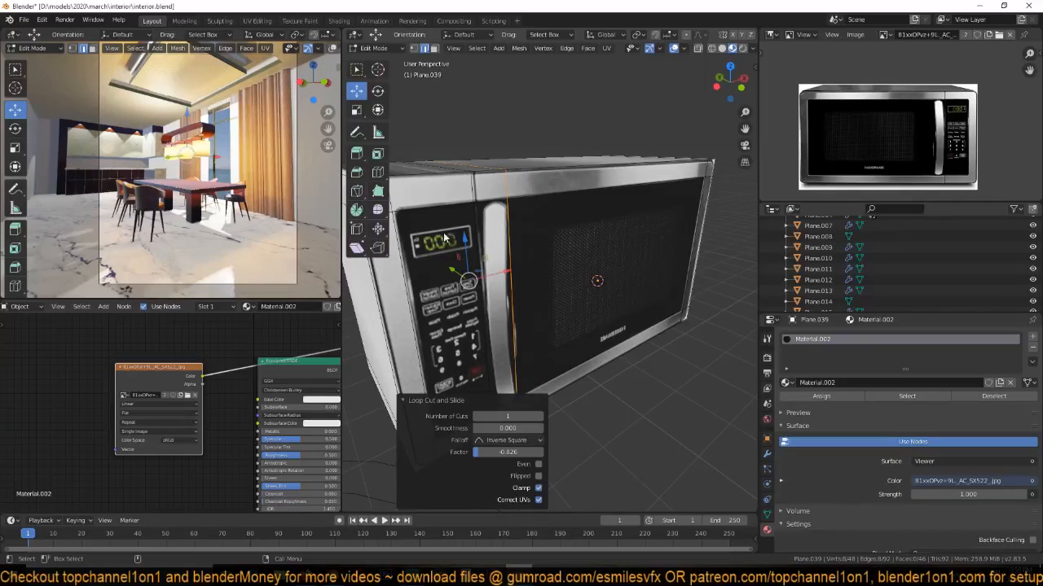
# Split the door handle's face from the microwave mesh and hide all other faces to isolate it.
pyautogui.press('3')
pyautogui.click(498, 277)
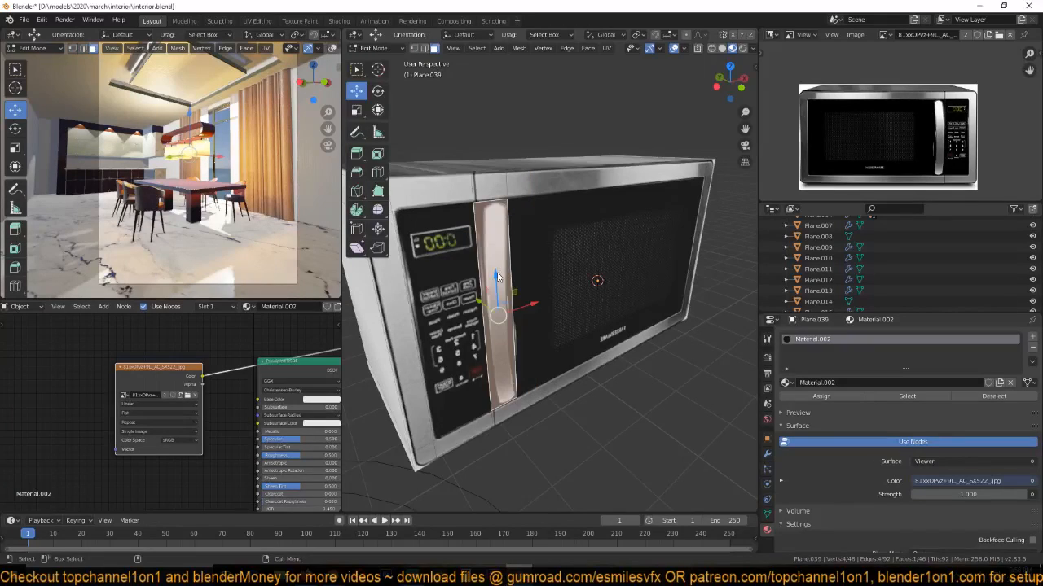
pyautogui.press('y')
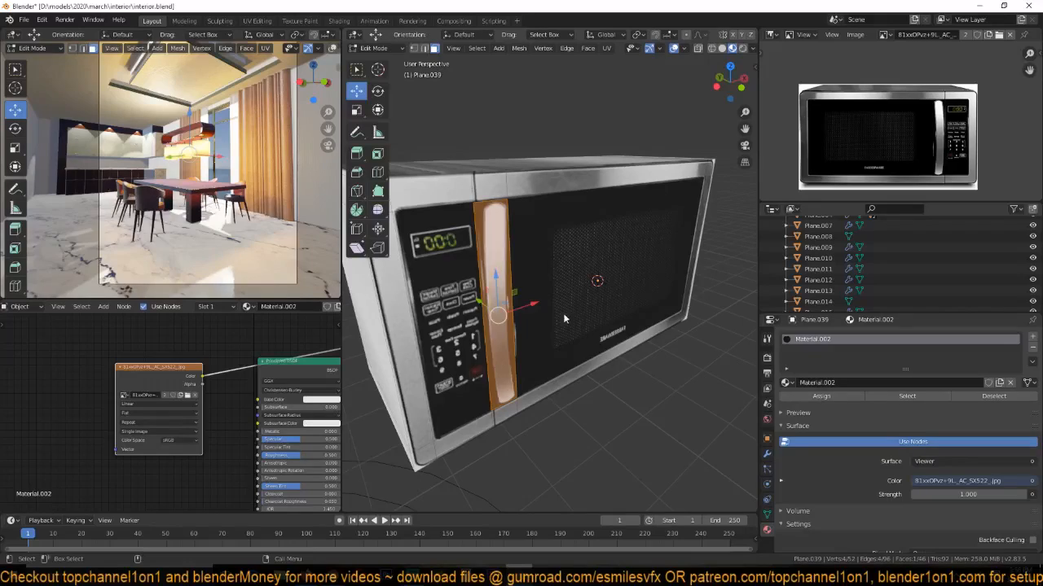
pyautogui.hotkey('shift', 'h')
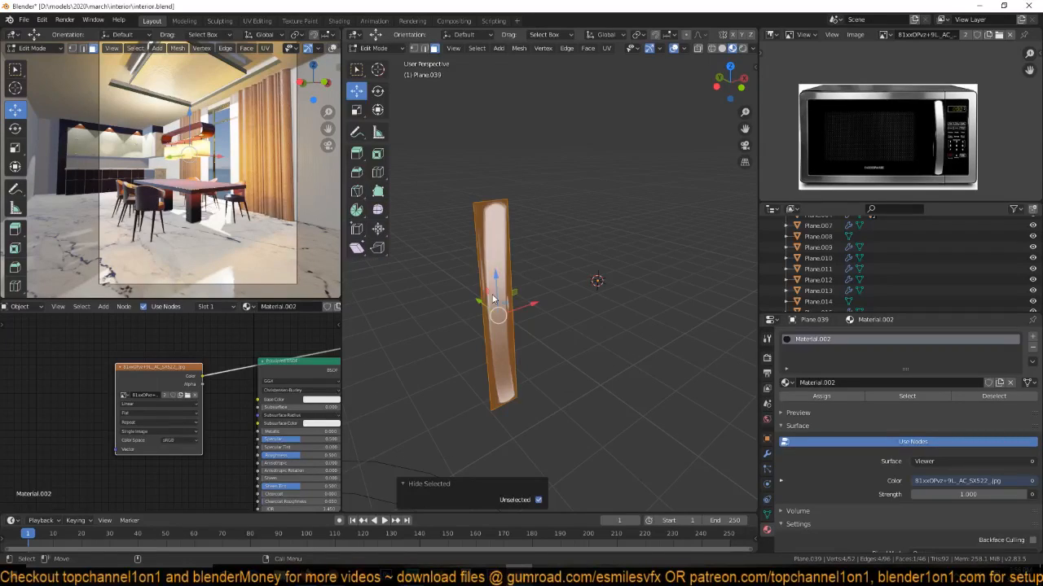